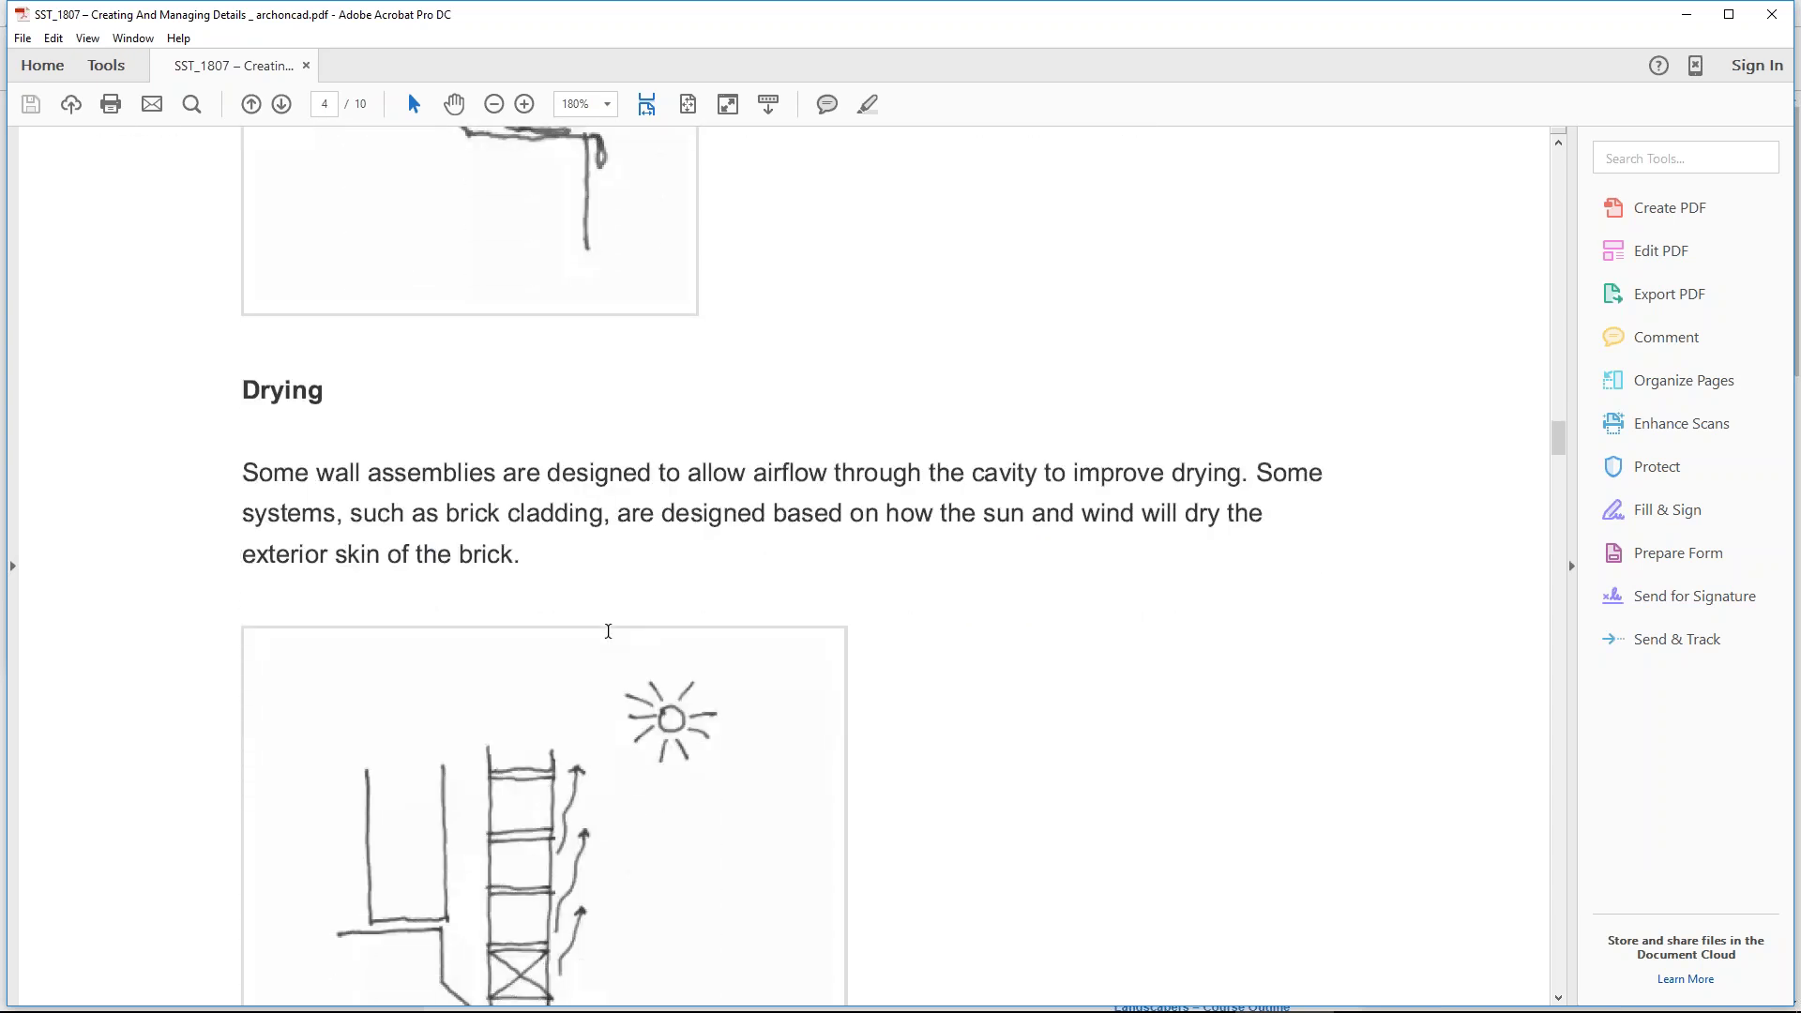
Step: Examine the Drying section with its brick cladding sketch and read the Durability section on page 4
{"action": "scroll", "coordinate": [605, 633], "scroll_direction": "down", "scroll_amount": 1}
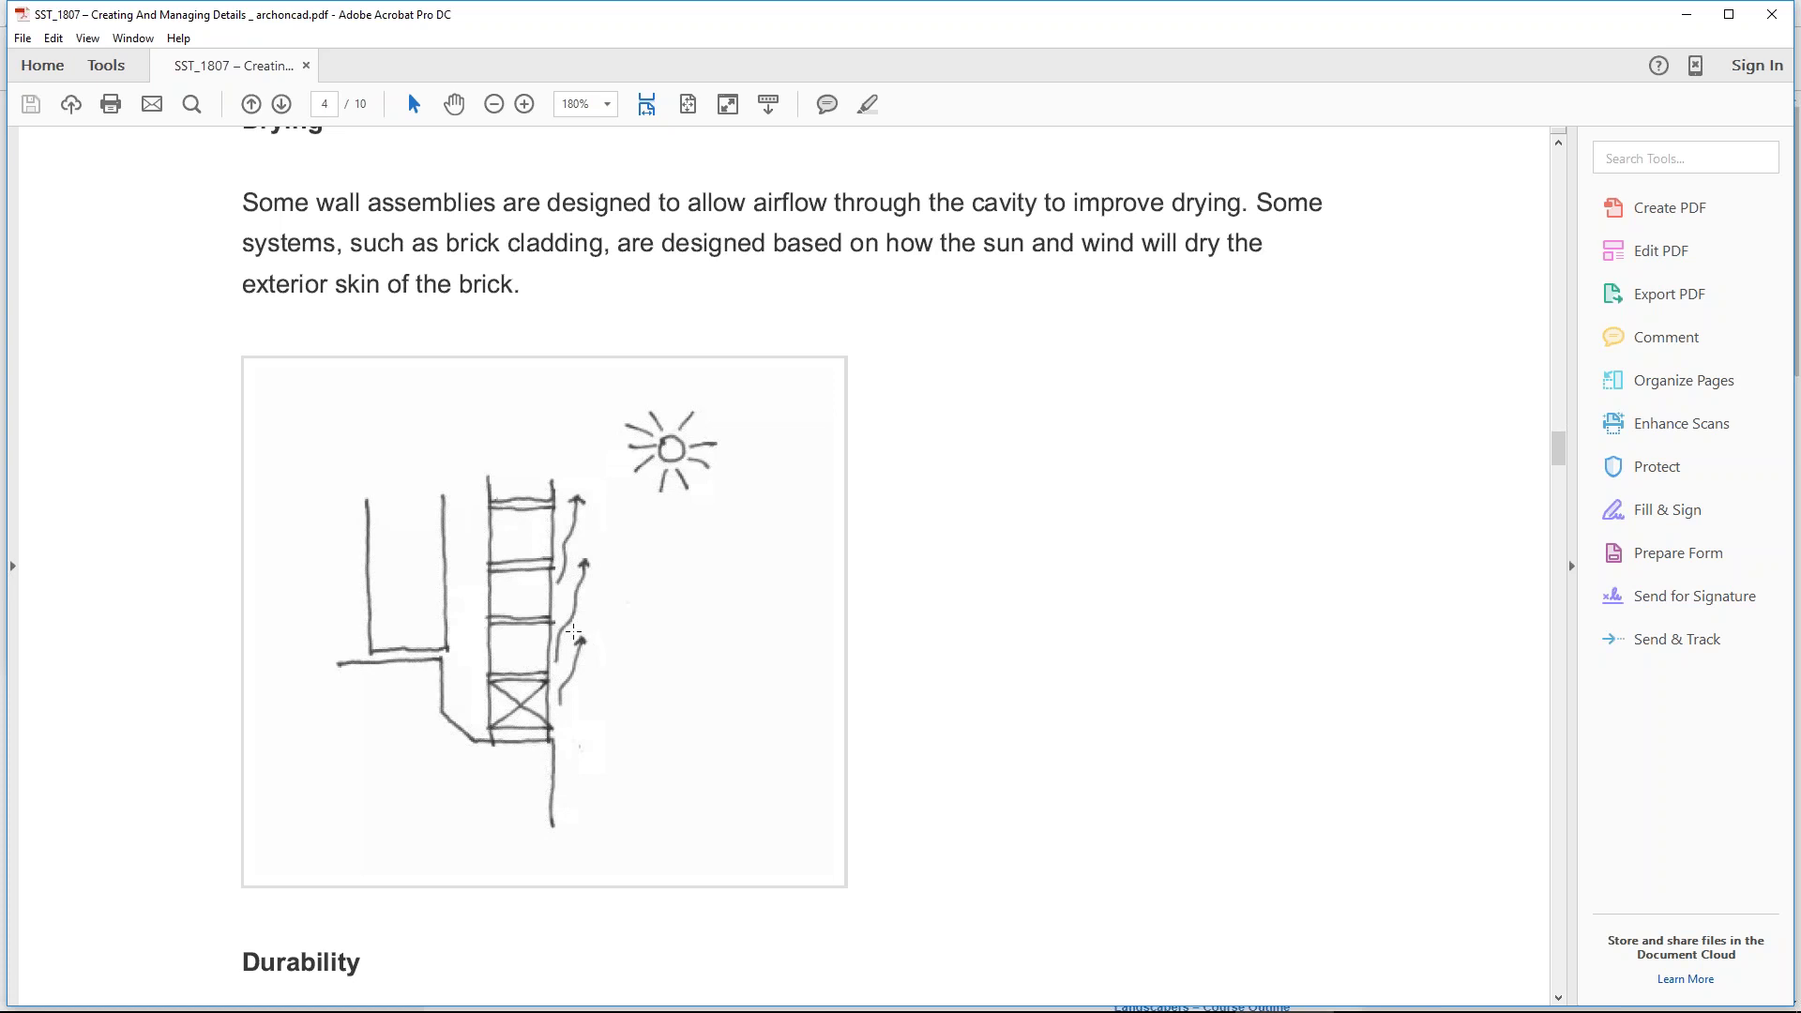
{"action": "scroll", "coordinate": [588, 619], "scroll_direction": "down", "scroll_amount": 1}
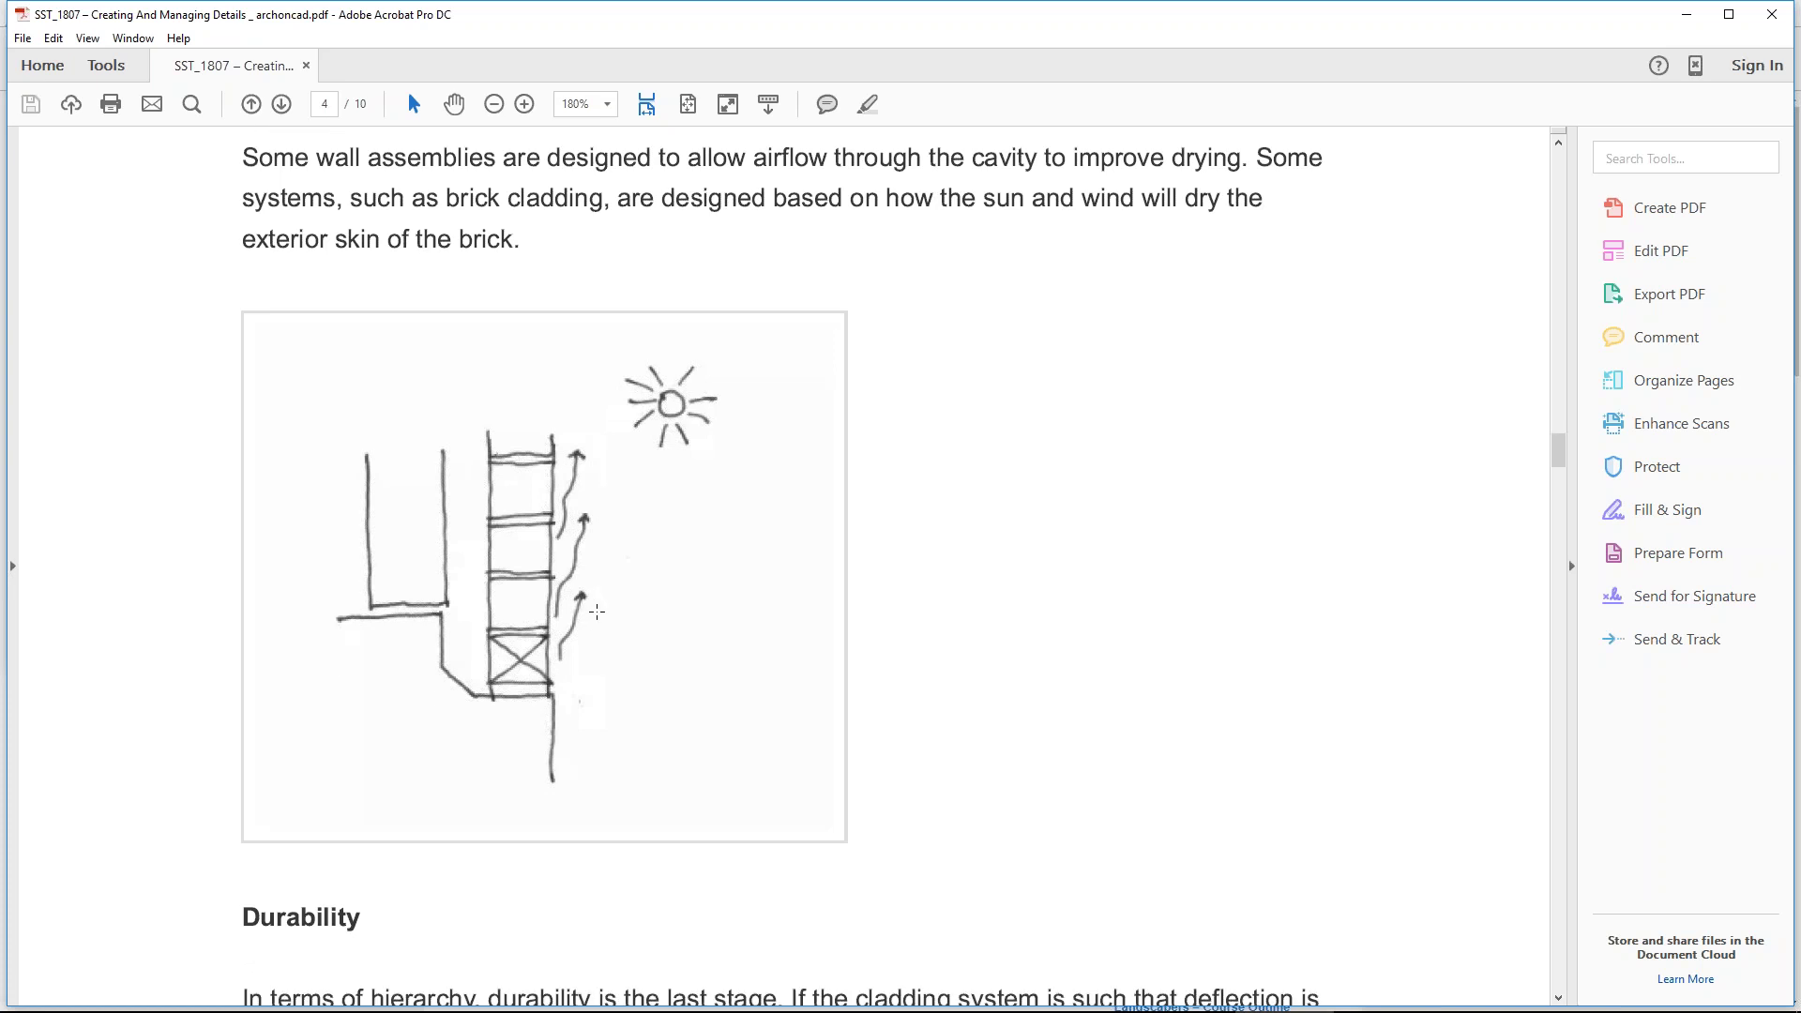
{"action": "scroll", "coordinate": [602, 608], "scroll_direction": "up", "scroll_amount": 4}
{"action": "scroll", "coordinate": [603, 607], "scroll_direction": "up", "scroll_amount": 3}
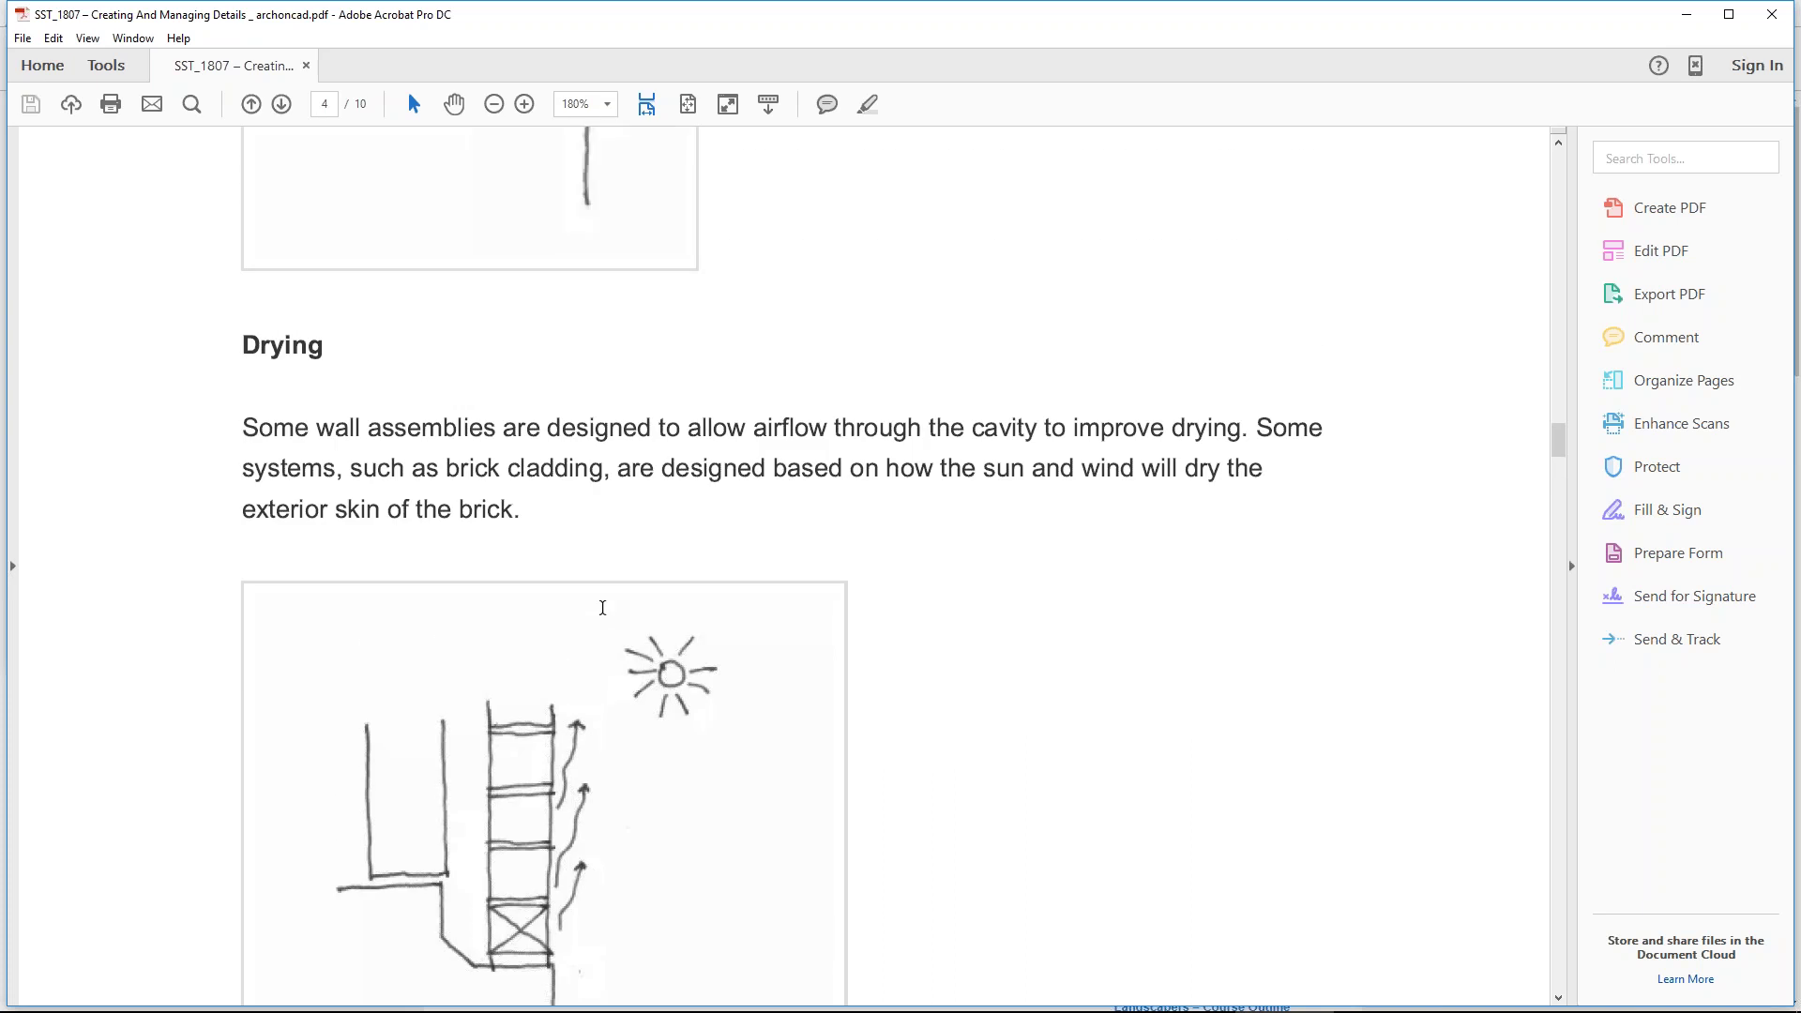
{"action": "scroll", "coordinate": [603, 608], "scroll_direction": "down", "scroll_amount": 4}
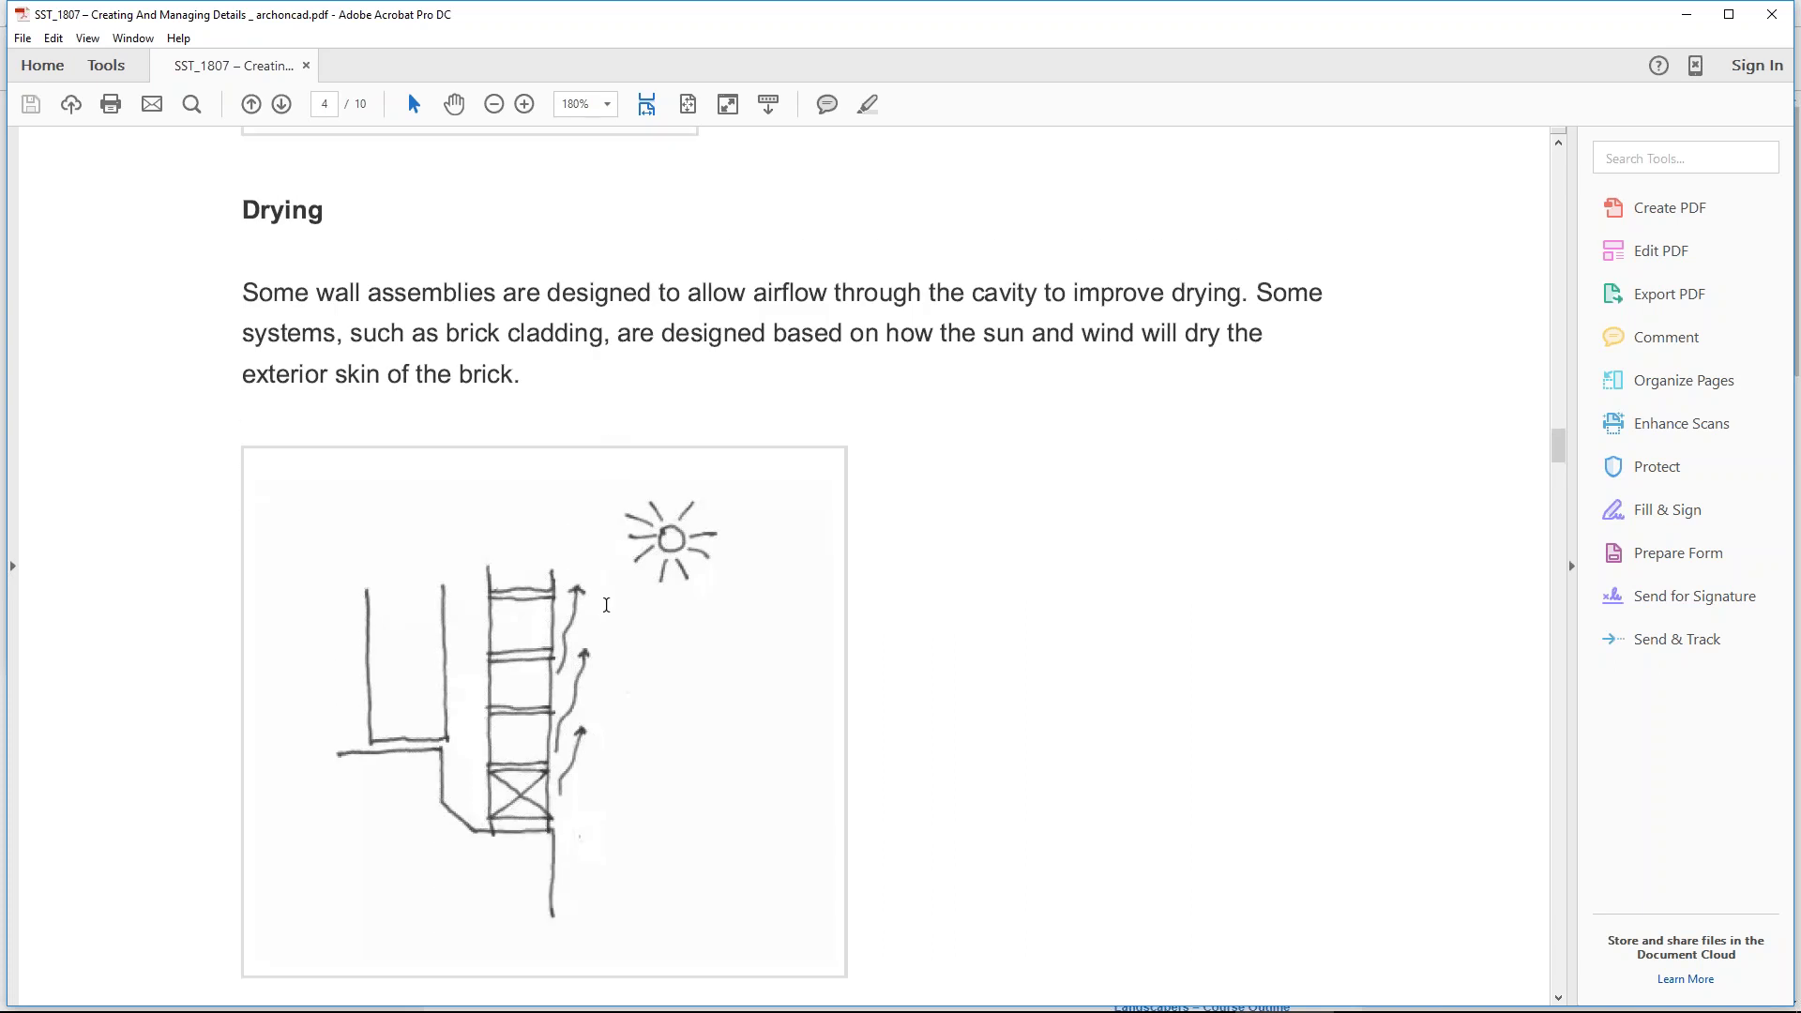
{"action": "scroll", "coordinate": [606, 605], "scroll_direction": "down", "scroll_amount": 2}
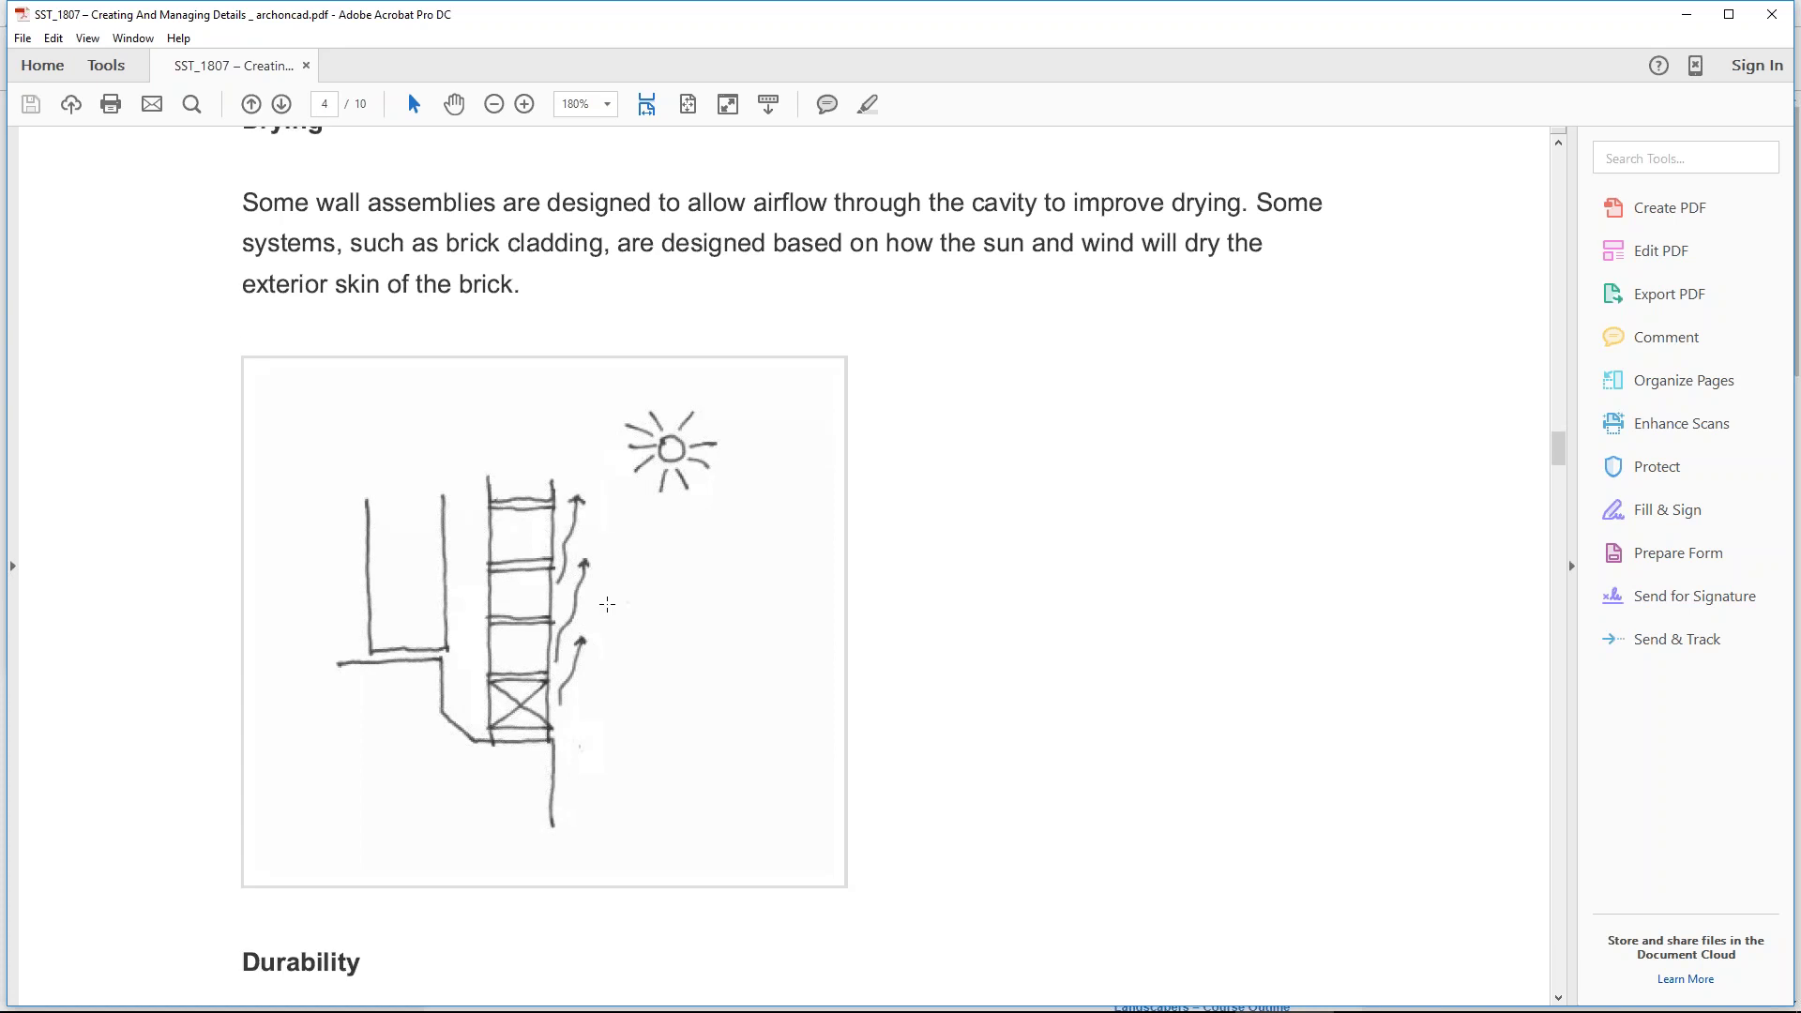
{"action": "scroll", "coordinate": [606, 604], "scroll_direction": "down", "scroll_amount": 13}
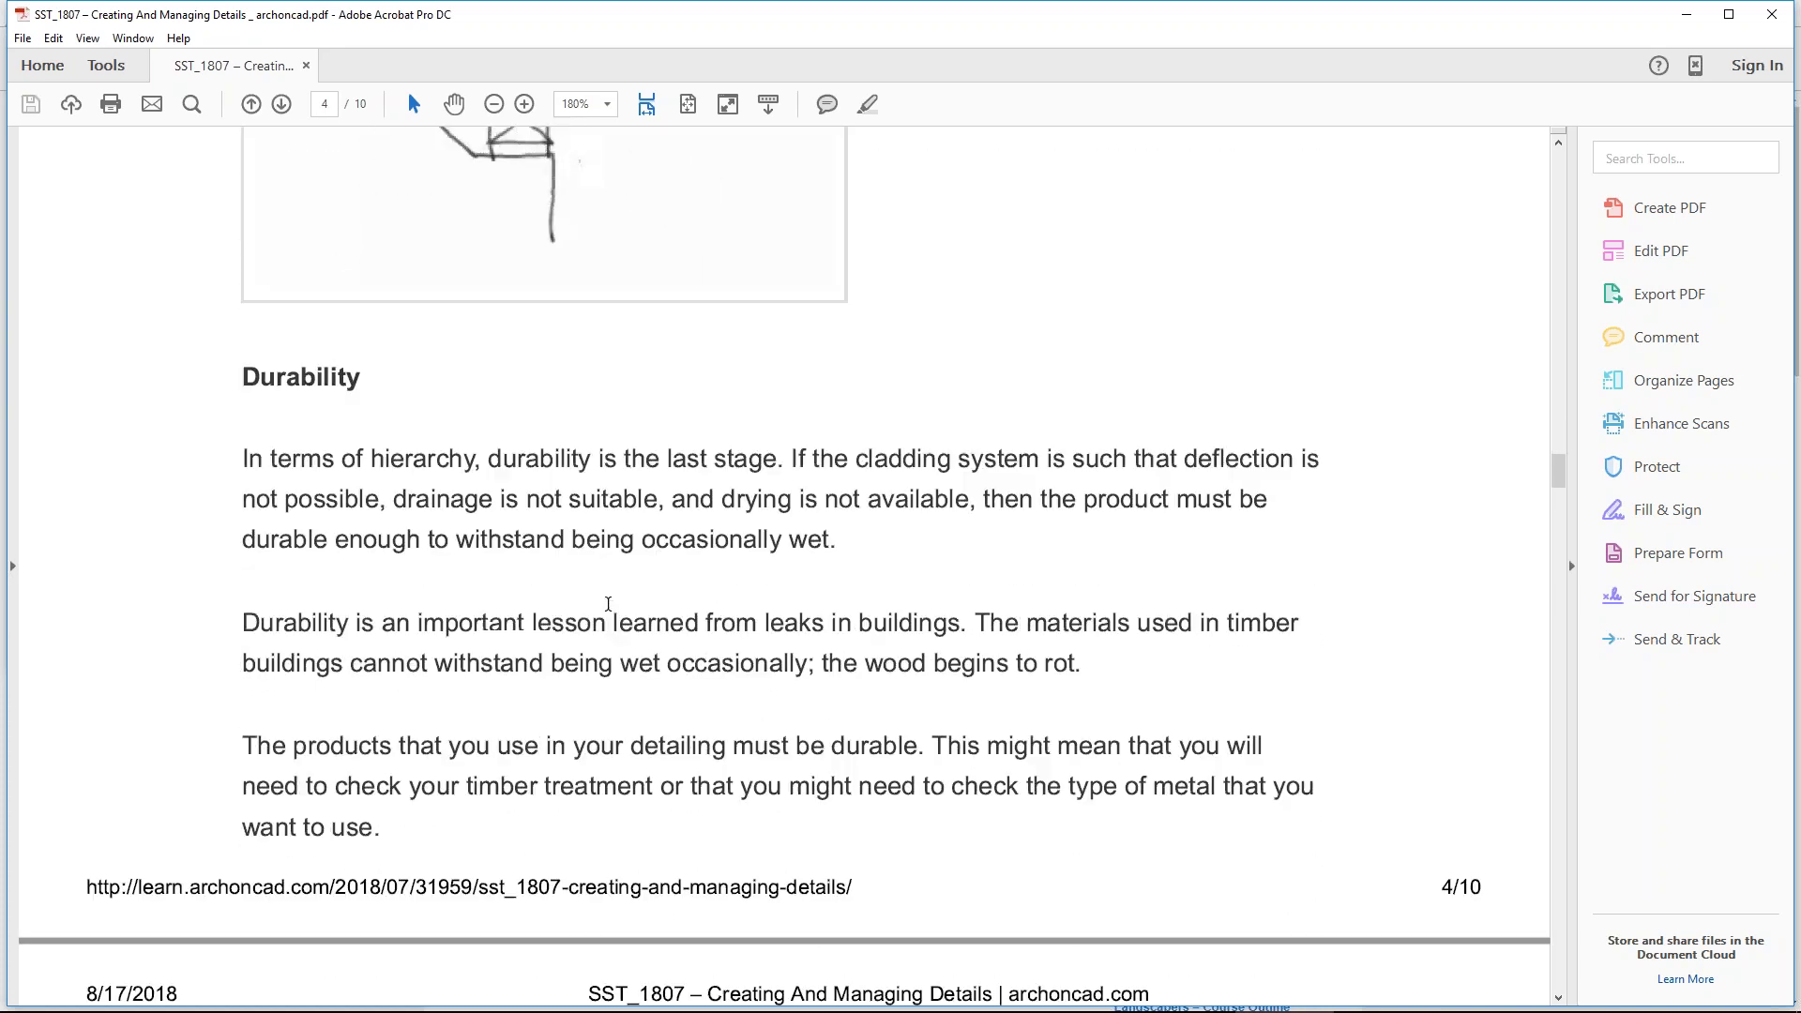
{"action": "scroll", "coordinate": [608, 604], "scroll_direction": "down", "scroll_amount": 4}
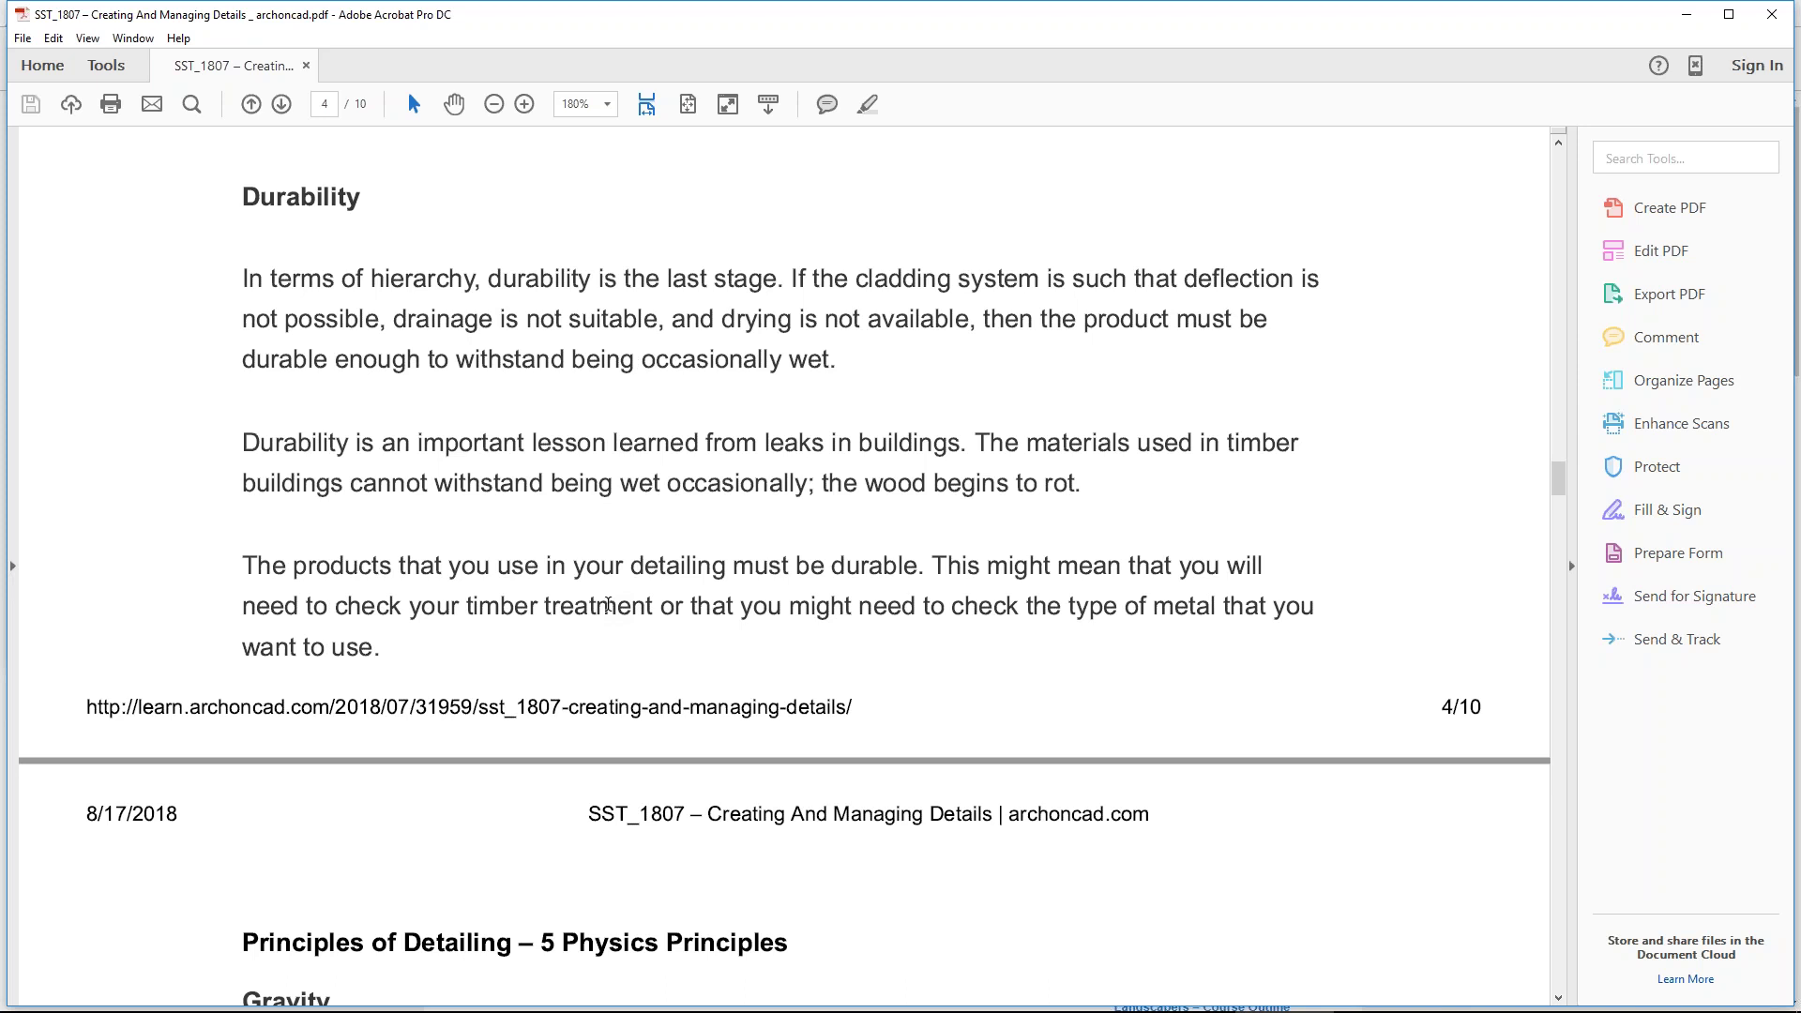
{"action": "scroll", "coordinate": [608, 605], "scroll_direction": "down", "scroll_amount": 1}
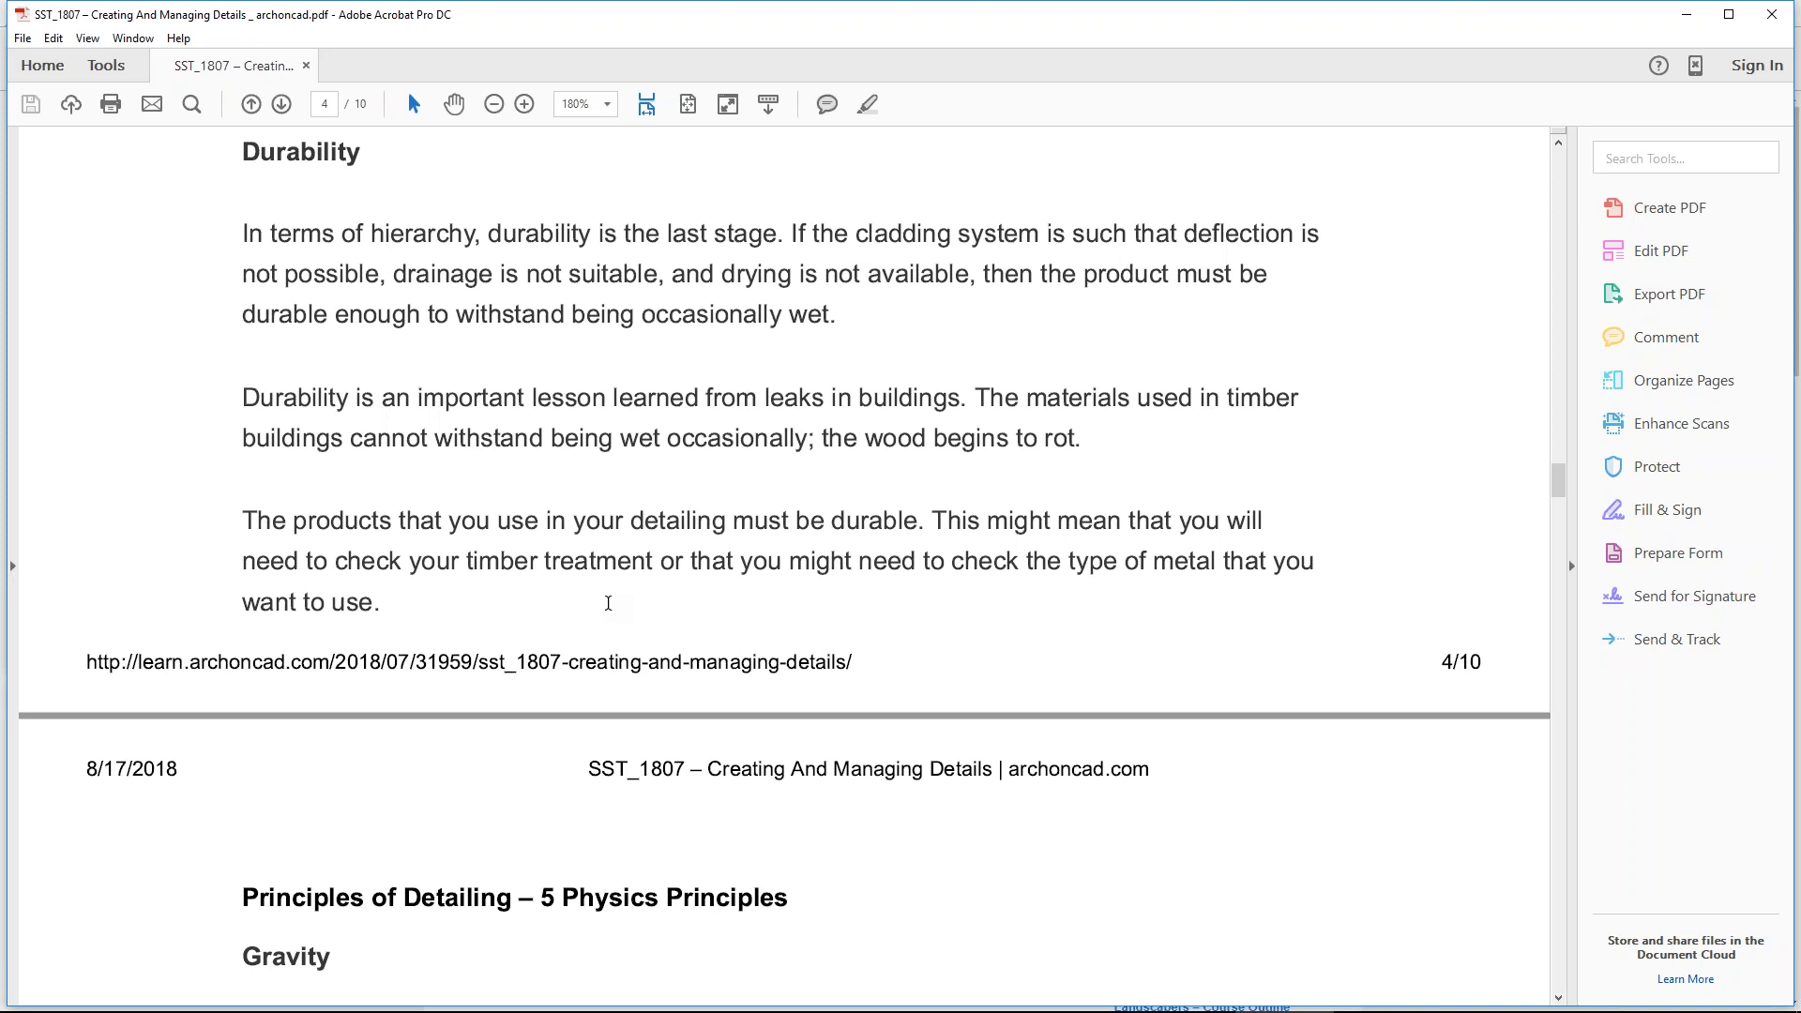
Step: Review the Gravity principle on page 5, comparing the window joinery sketches without and with a flashing
{"action": "scroll", "coordinate": [598, 611], "scroll_direction": "down", "scroll_amount": 5}
{"action": "scroll", "coordinate": [588, 614], "scroll_direction": "down", "scroll_amount": 3}
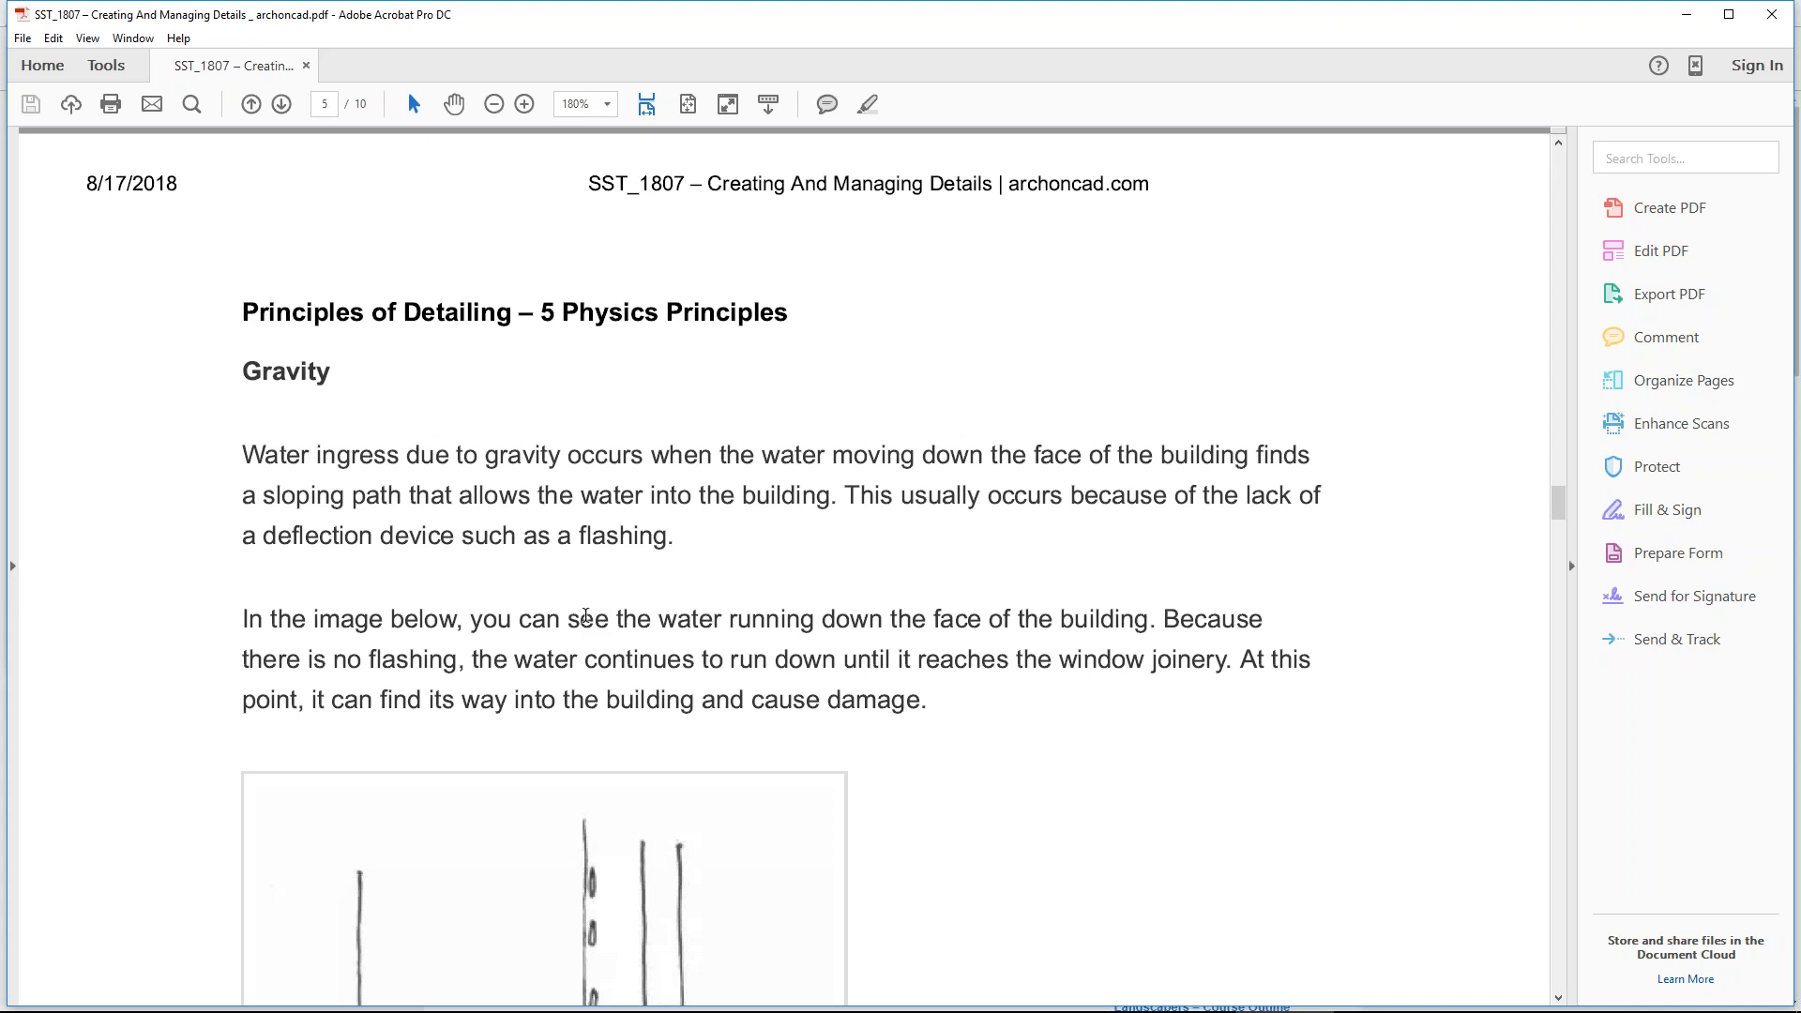
{"action": "scroll", "coordinate": [573, 544], "scroll_direction": "down", "scroll_amount": 3}
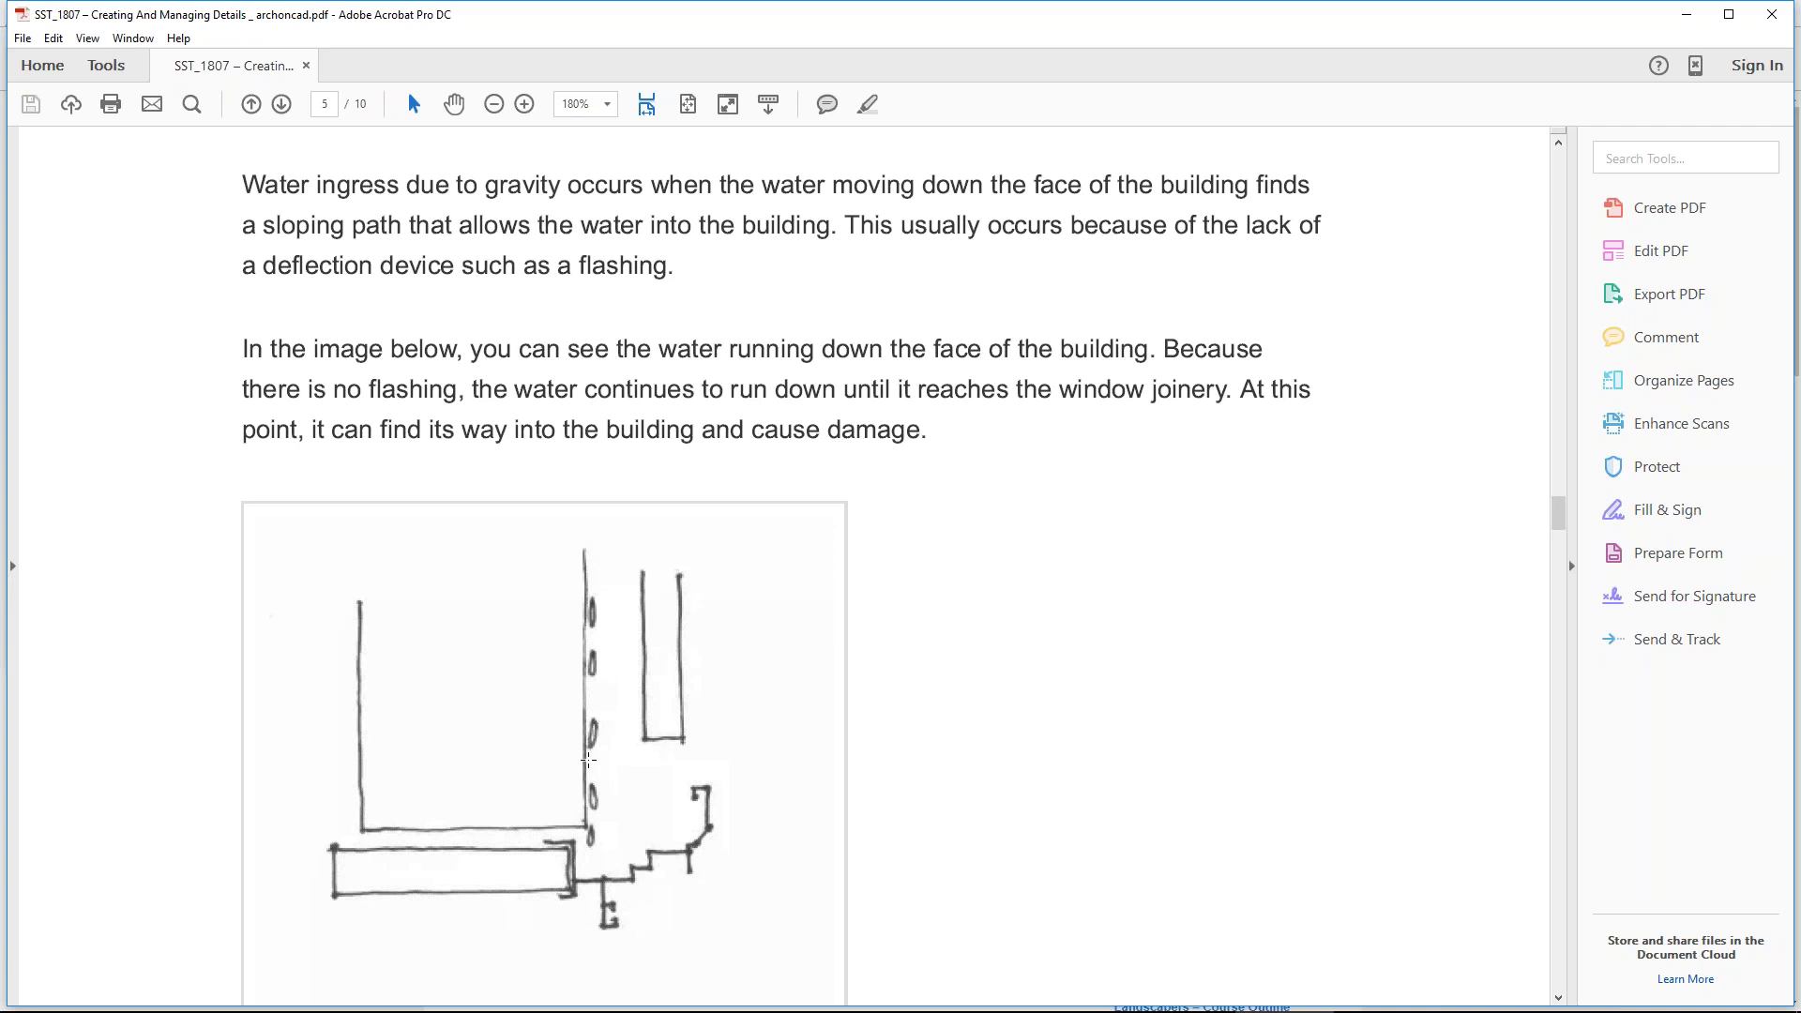
{"action": "scroll", "coordinate": [573, 785], "scroll_direction": "down", "scroll_amount": 1}
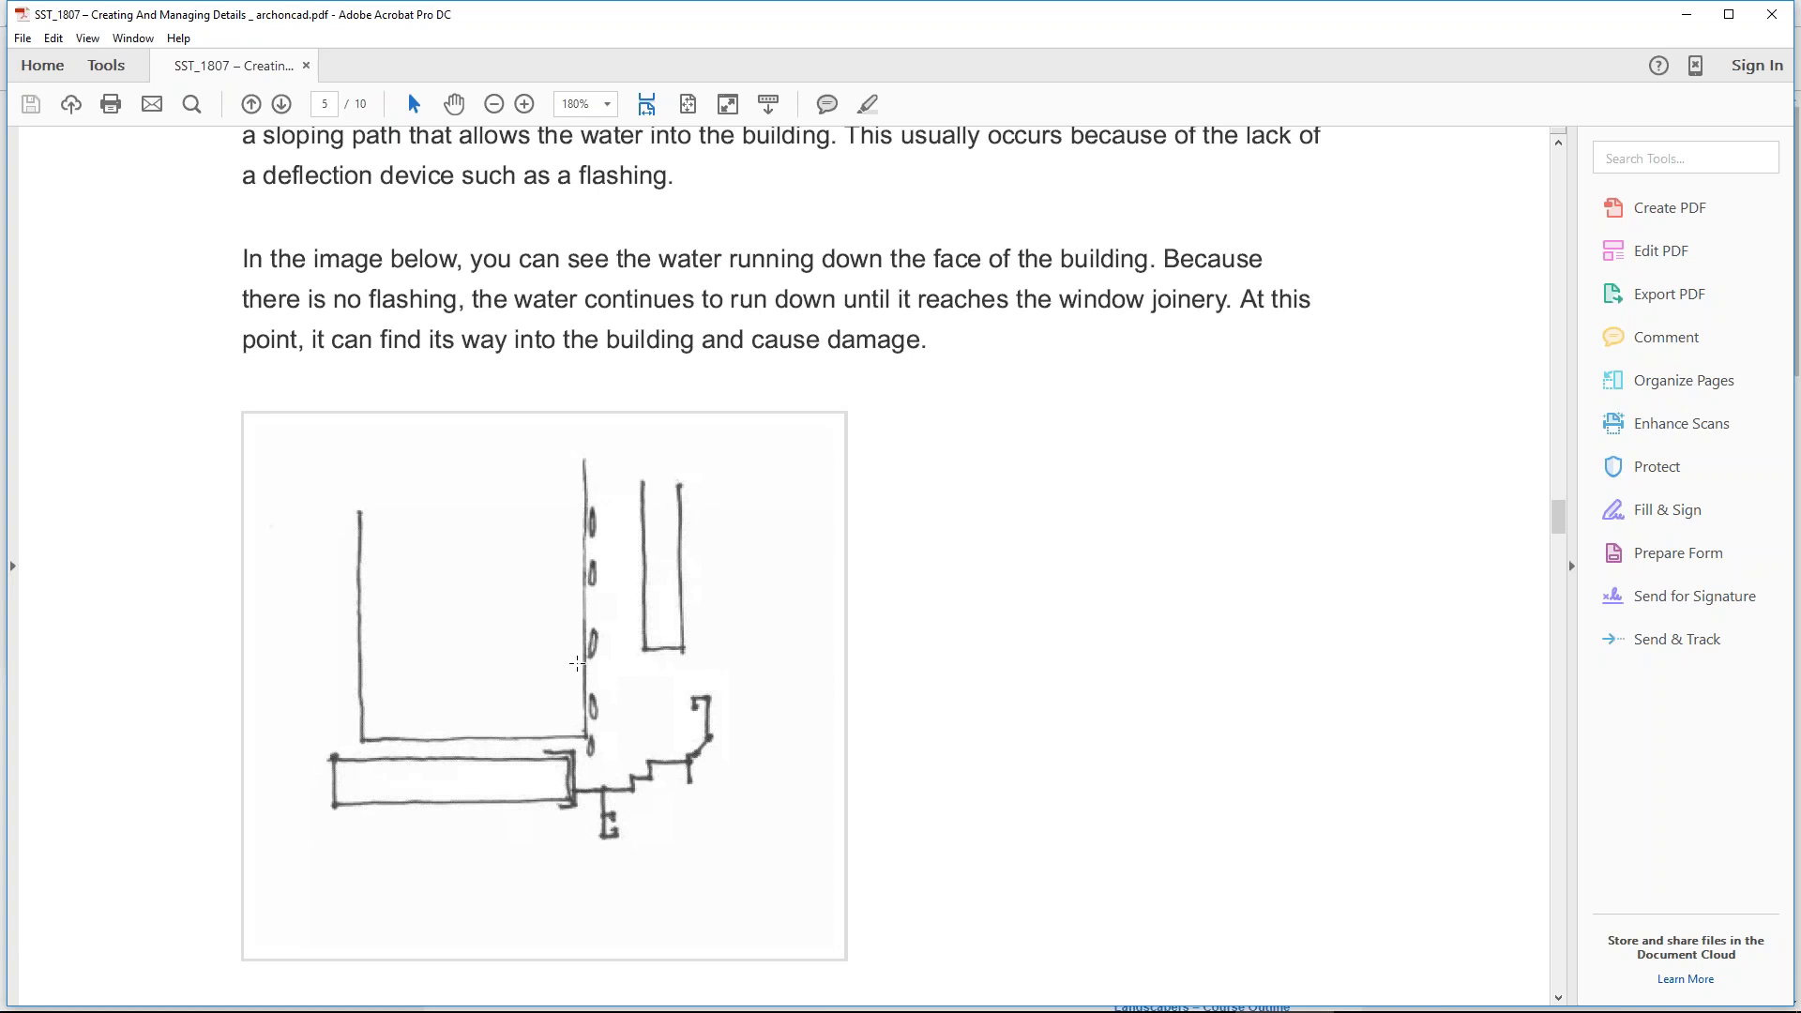
{"action": "scroll", "coordinate": [600, 713], "scroll_direction": "down", "scroll_amount": 1}
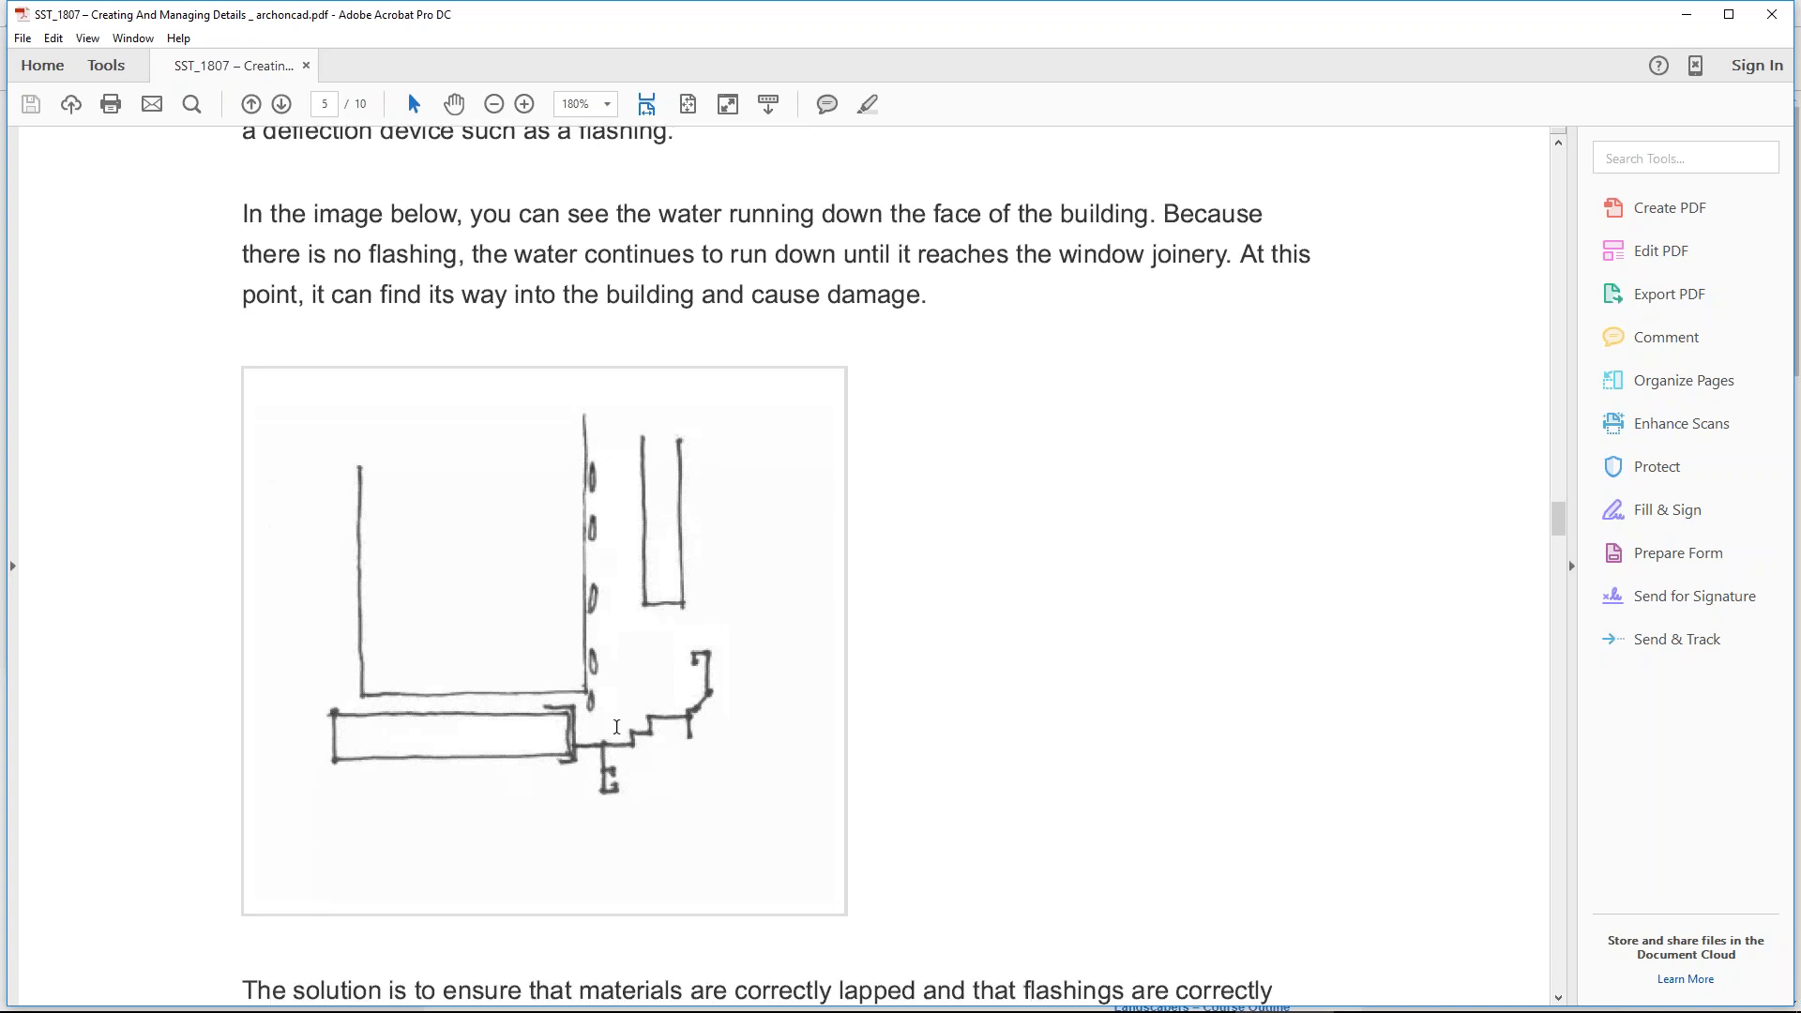
{"action": "scroll", "coordinate": [616, 727], "scroll_direction": "down", "scroll_amount": 5}
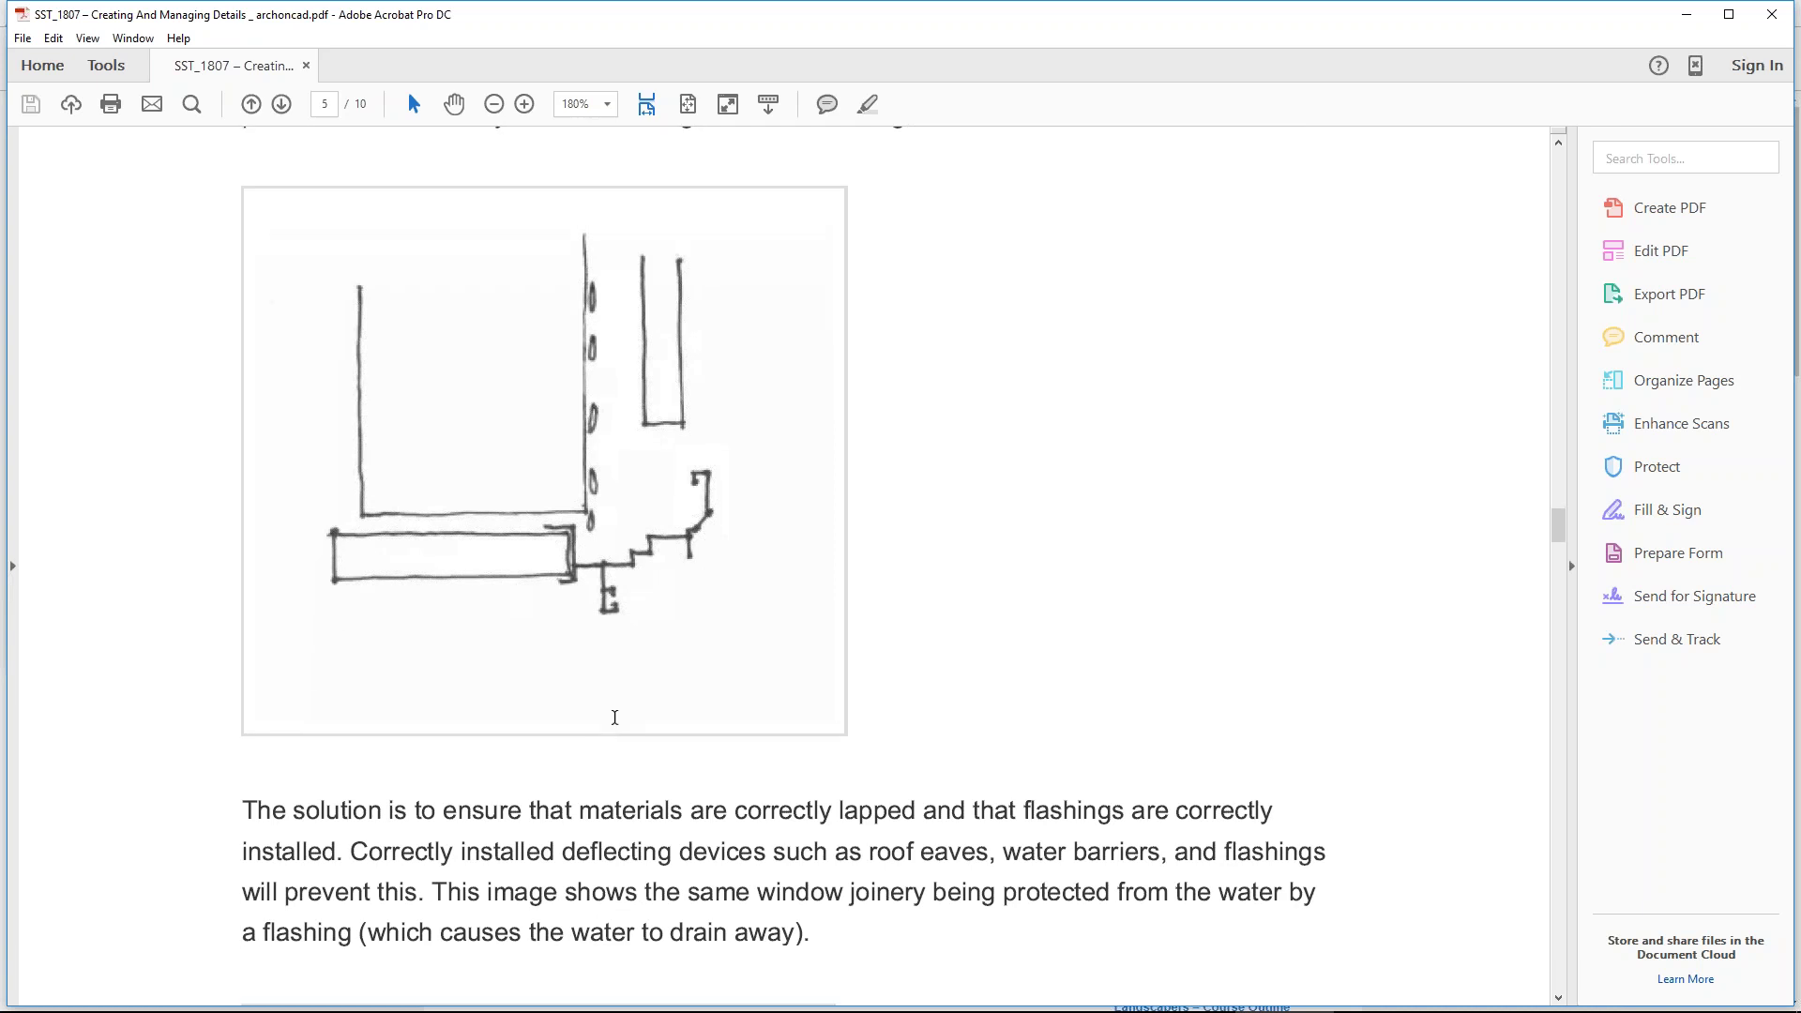
{"action": "scroll", "coordinate": [615, 718], "scroll_direction": "down", "scroll_amount": 2}
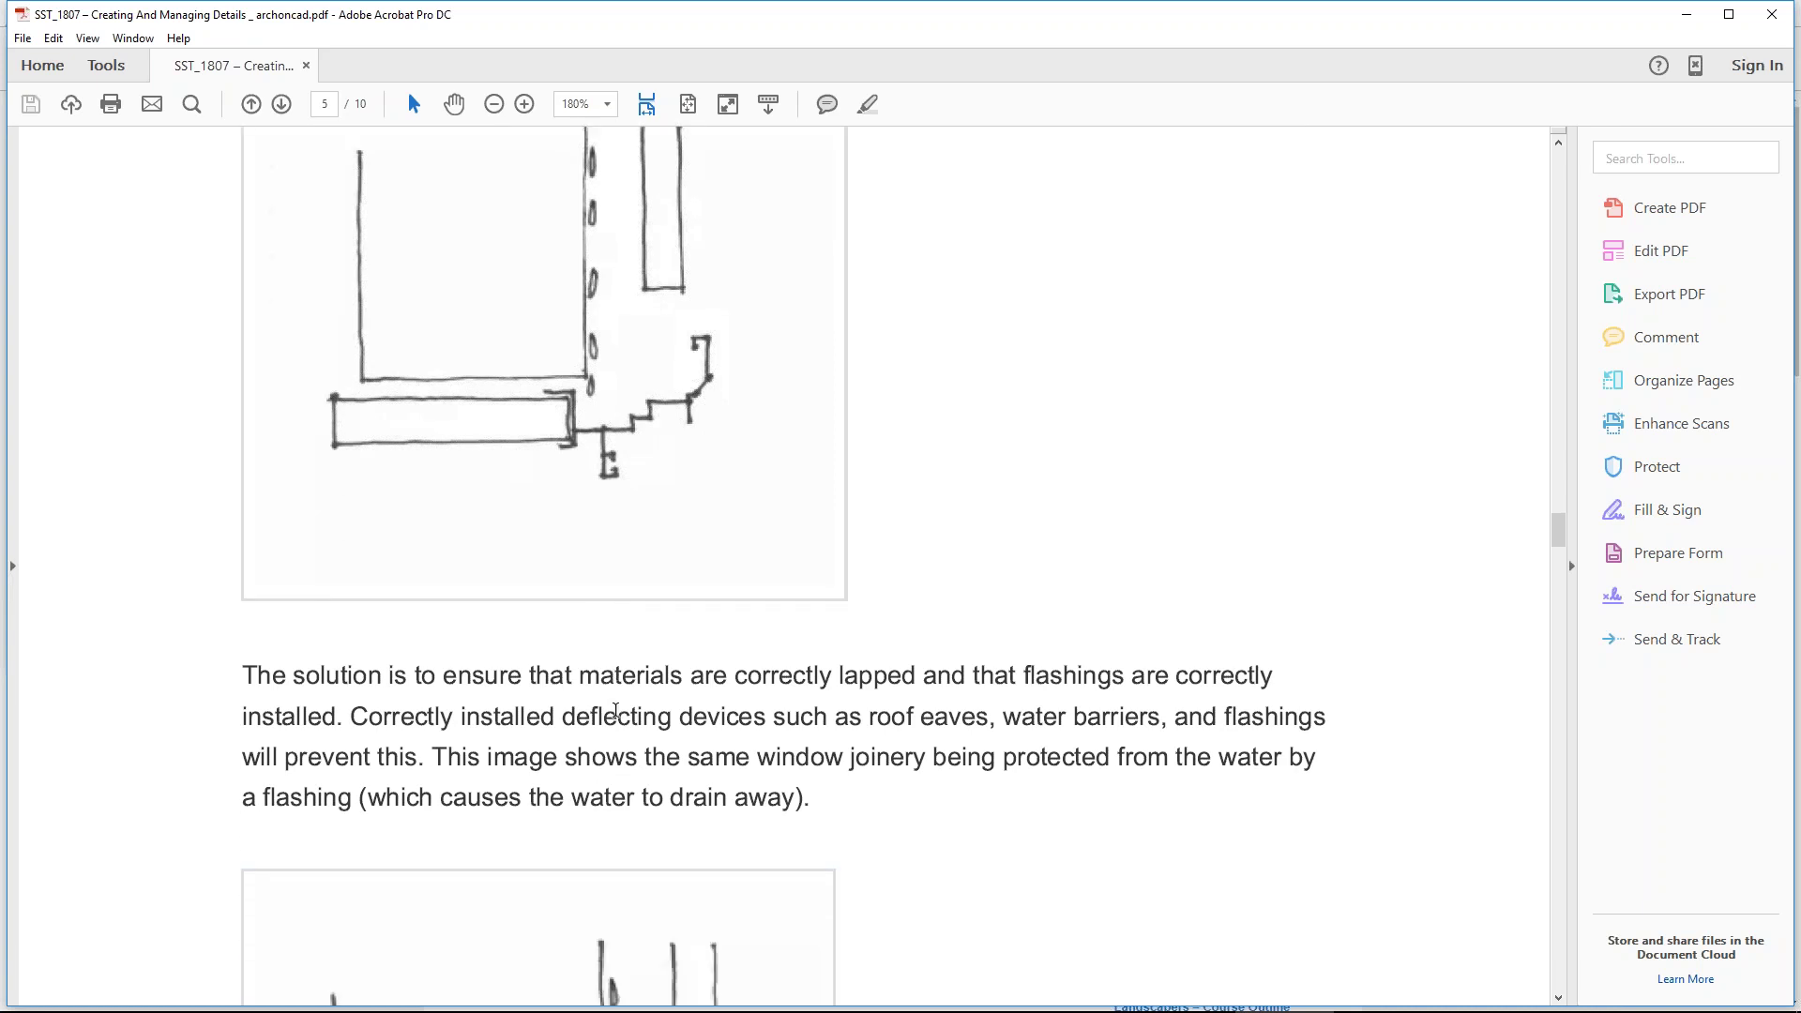
{"action": "scroll", "coordinate": [627, 654], "scroll_direction": "down", "scroll_amount": 5}
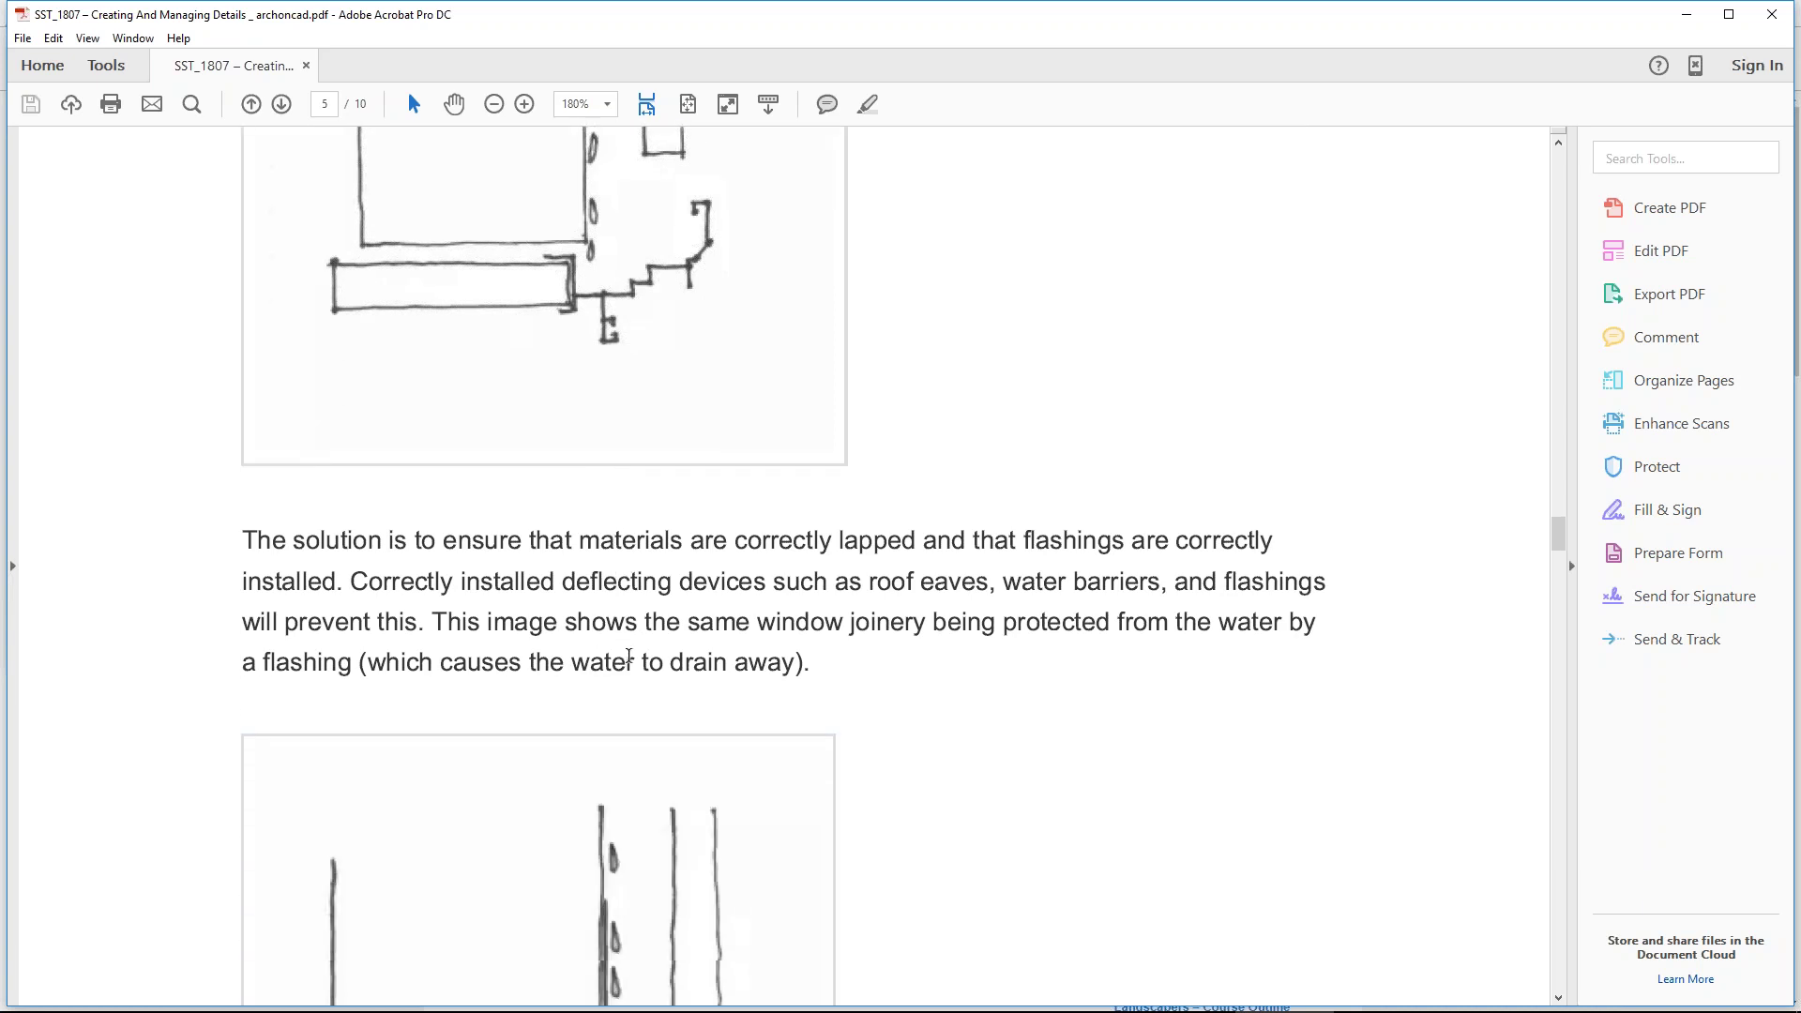
{"action": "scroll", "coordinate": [626, 637], "scroll_direction": "down", "scroll_amount": 5}
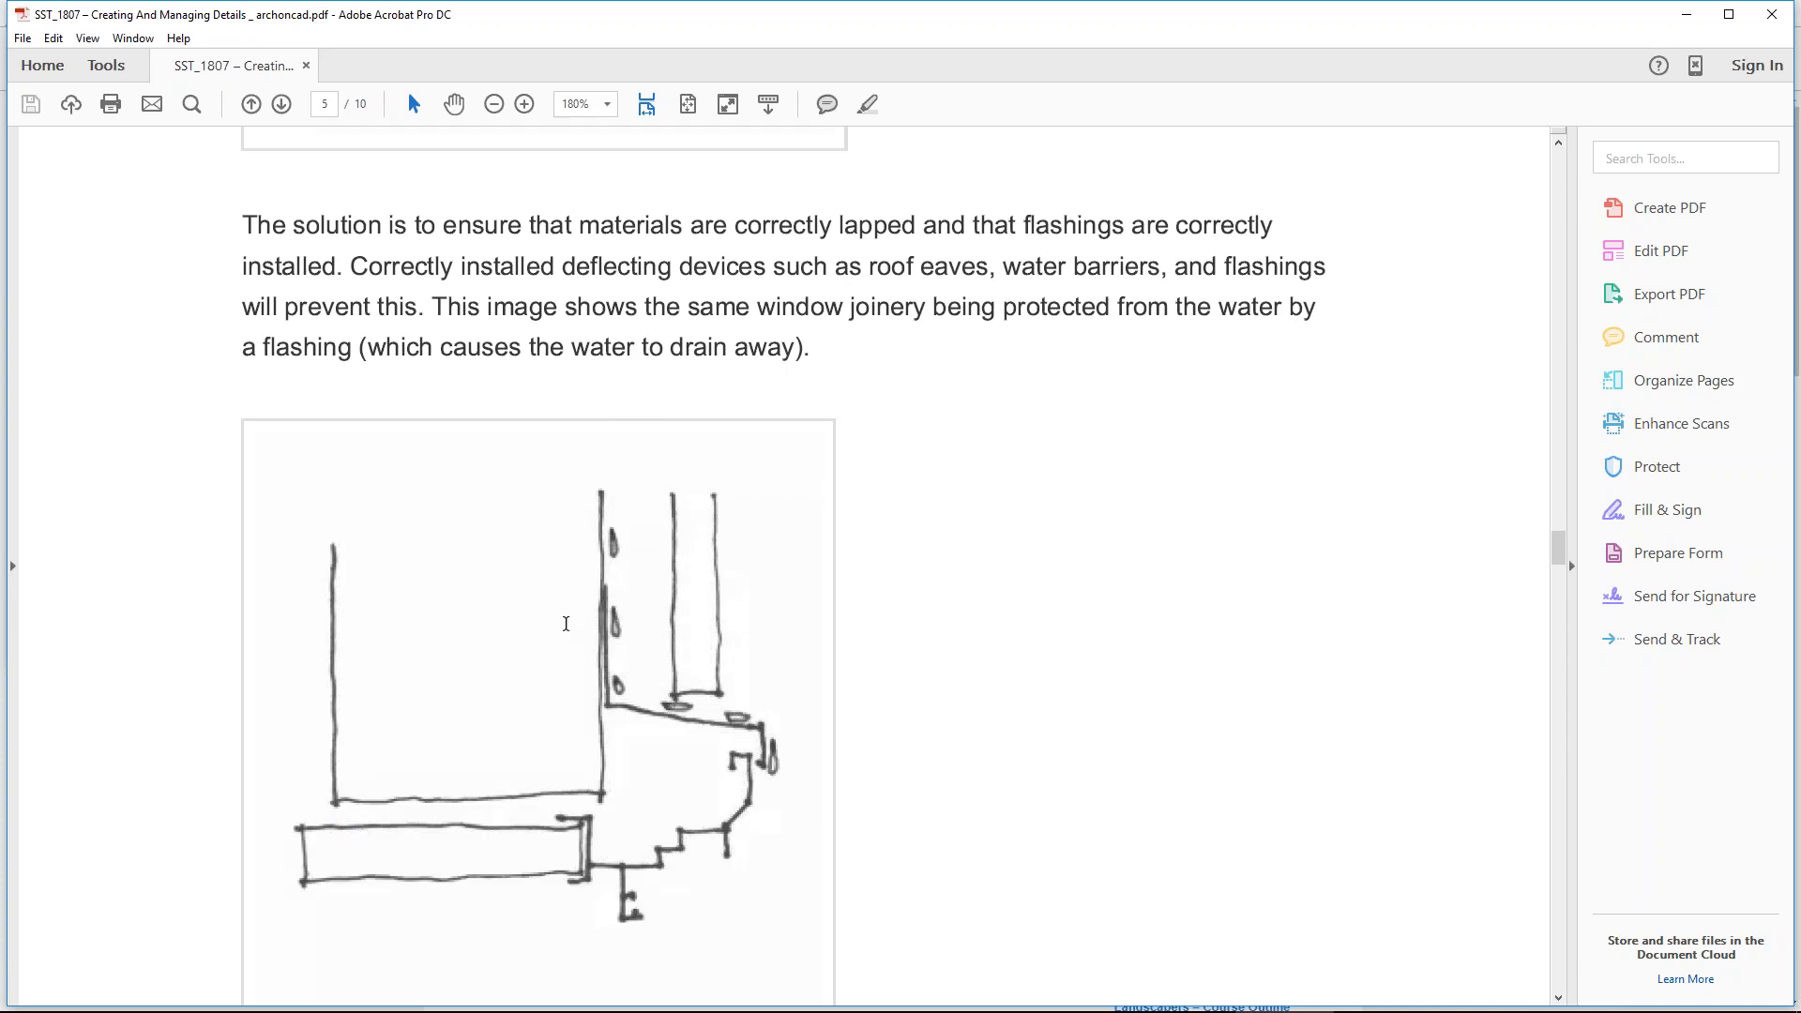
{"action": "scroll", "coordinate": [803, 669], "scroll_direction": "down", "scroll_amount": 17}
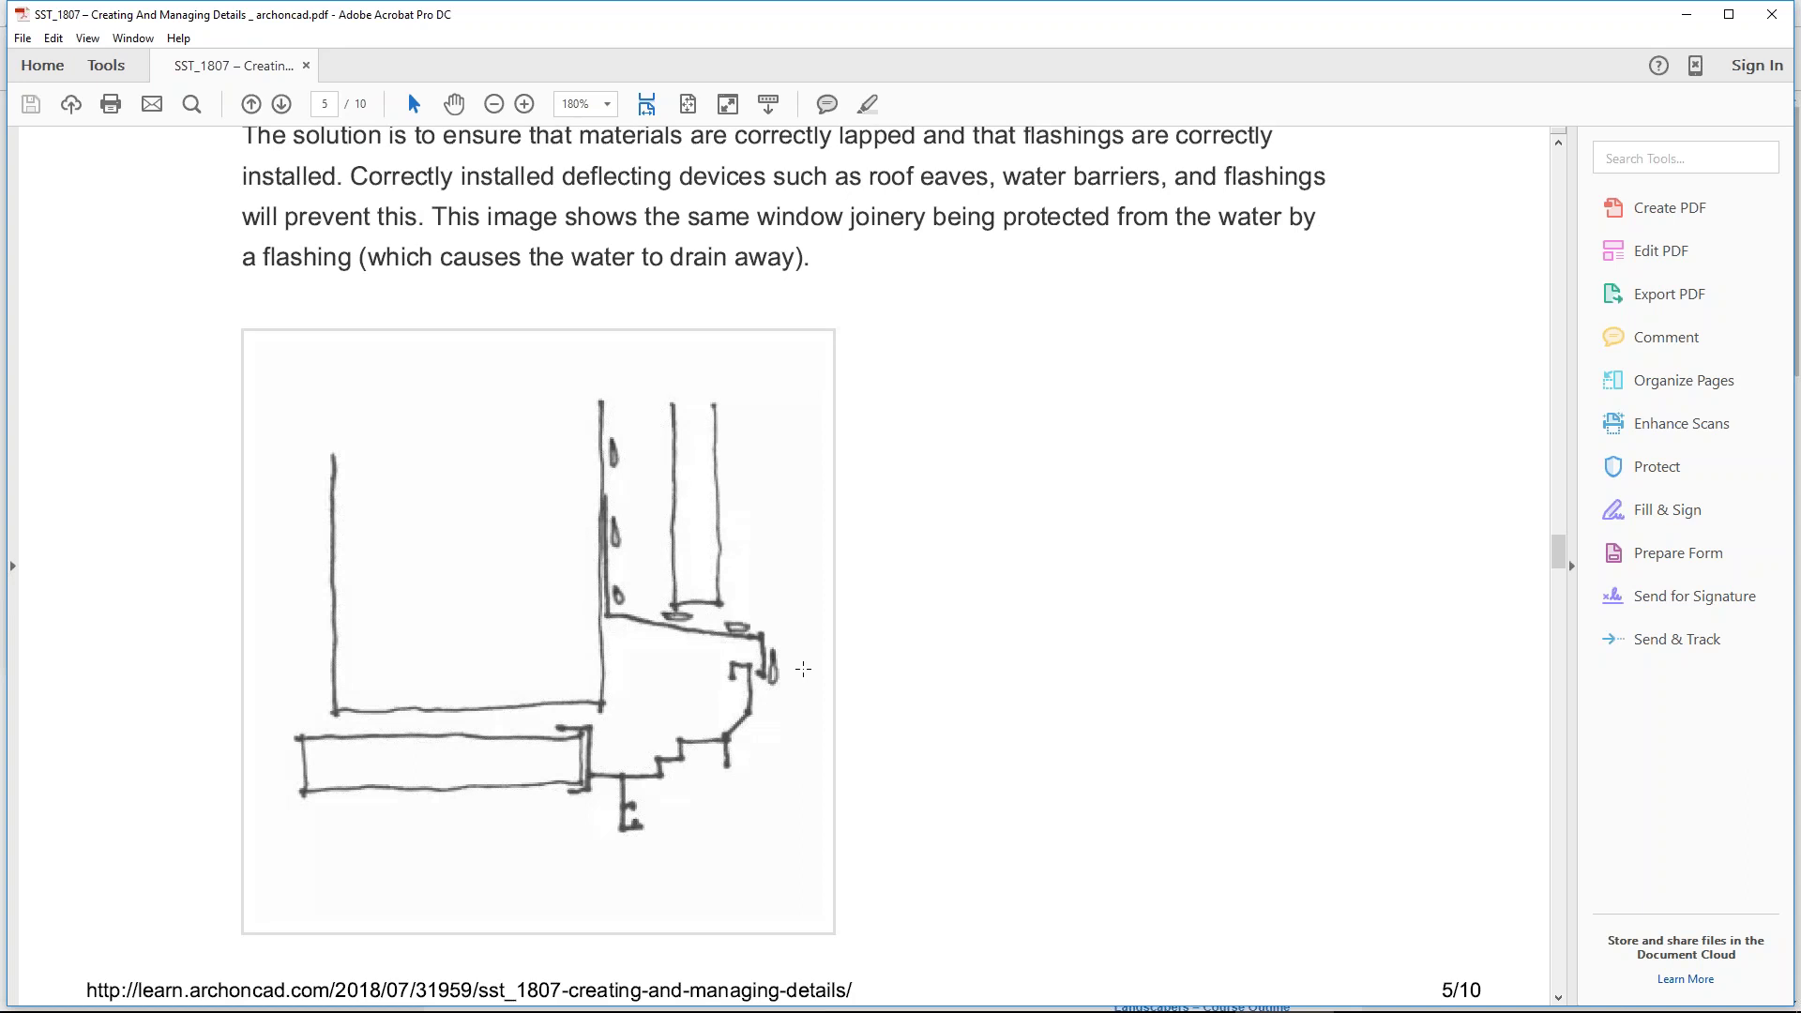
Step: Review the Pressure Differential section on page 6, including the window detail sketches without and with an air seal
{"action": "scroll", "coordinate": [803, 660], "scroll_direction": "down", "scroll_amount": 6}
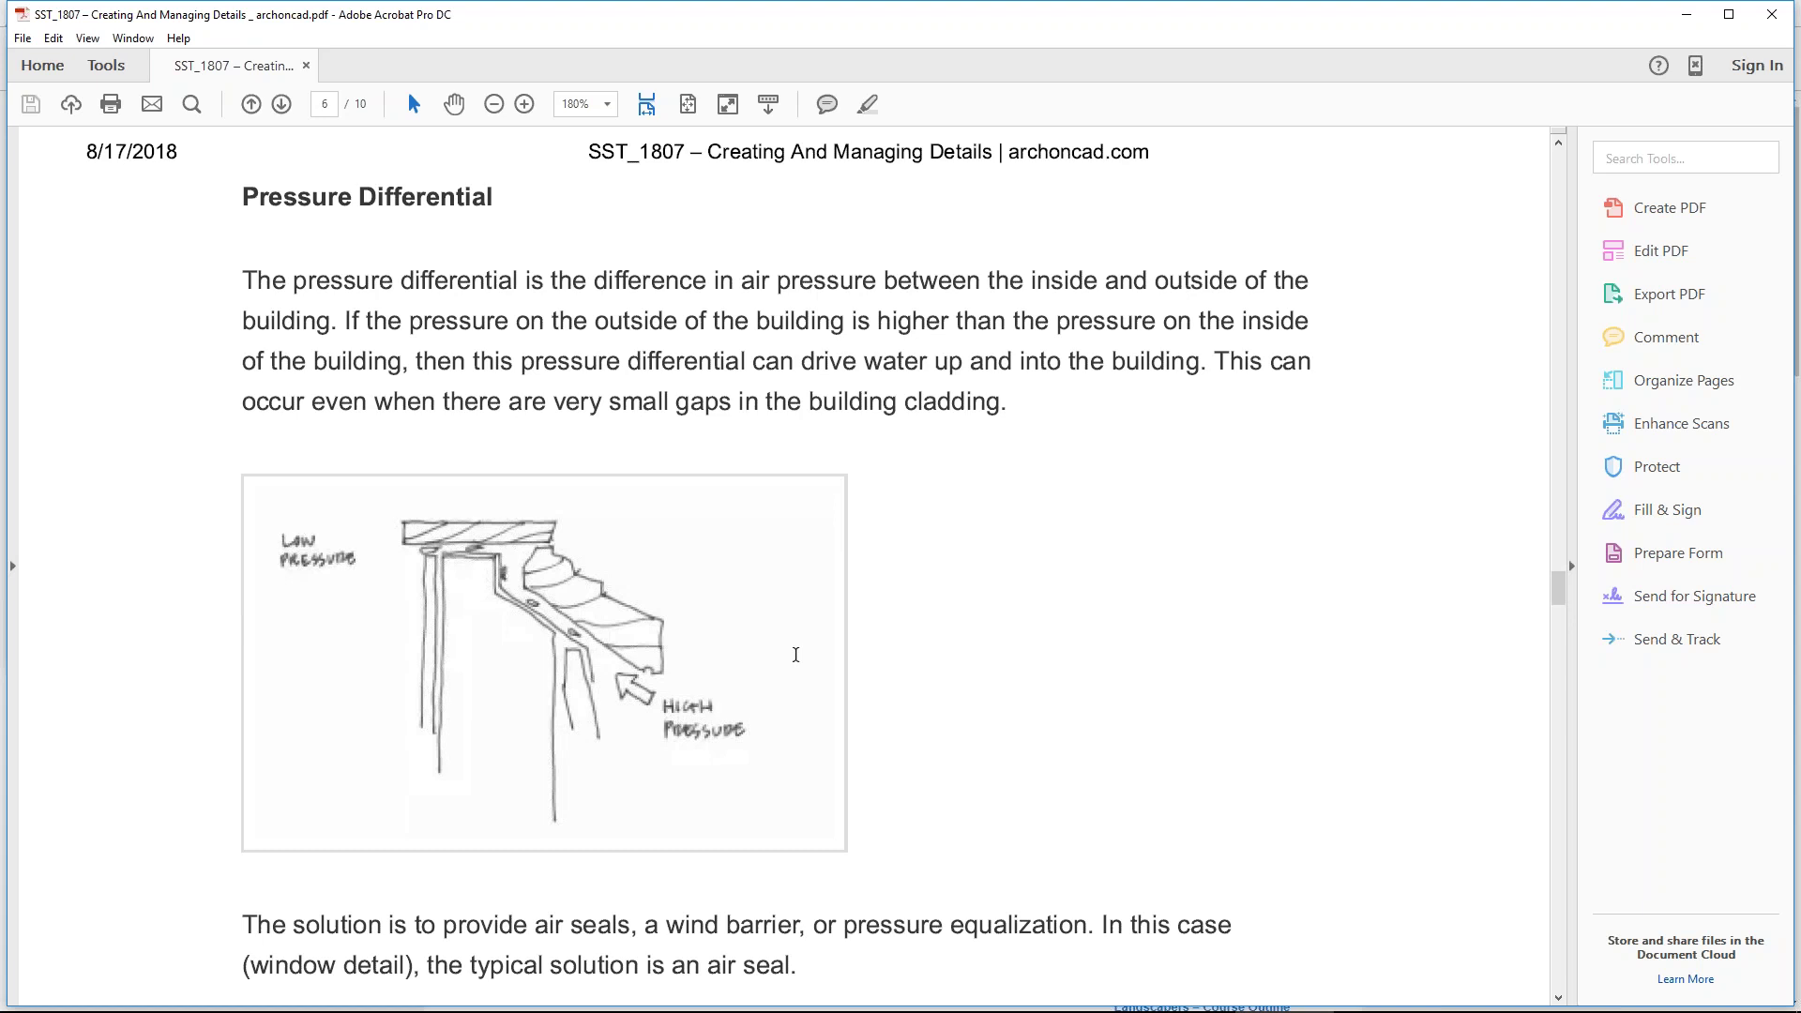
{"action": "scroll", "coordinate": [891, 549], "scroll_direction": "down", "scroll_amount": 1}
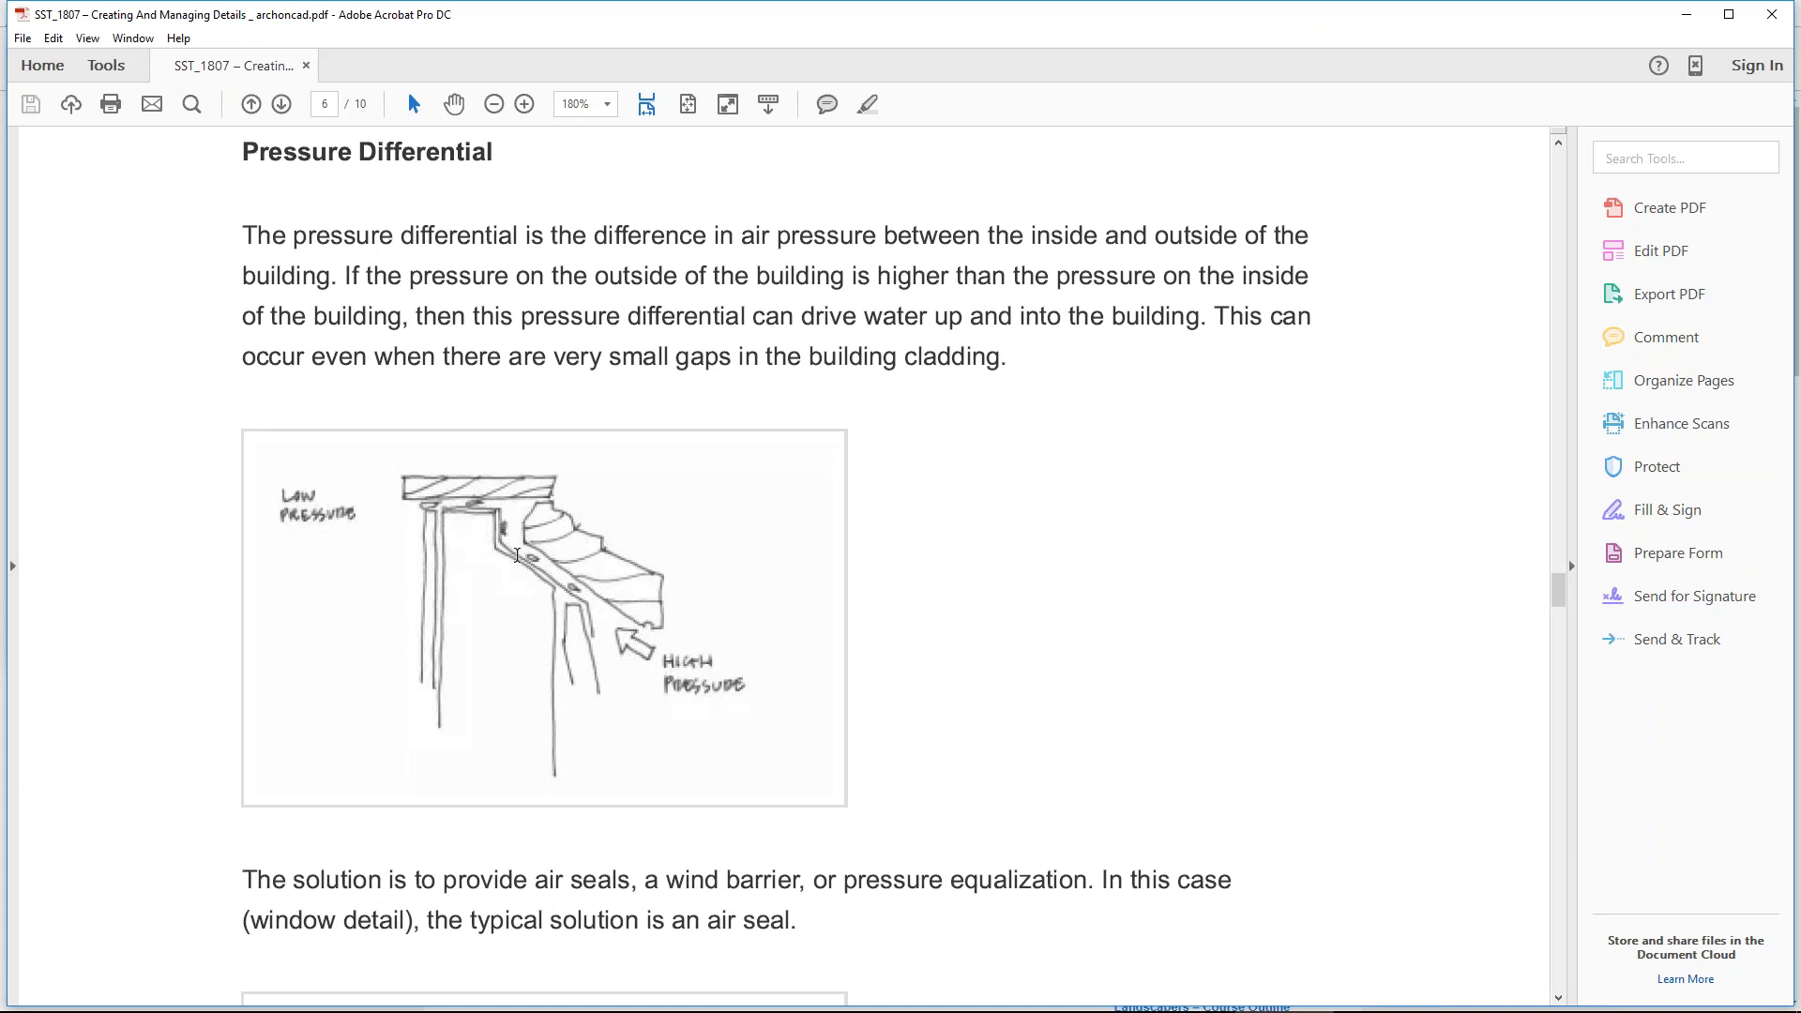
{"action": "scroll", "coordinate": [735, 552], "scroll_direction": "down", "scroll_amount": 8}
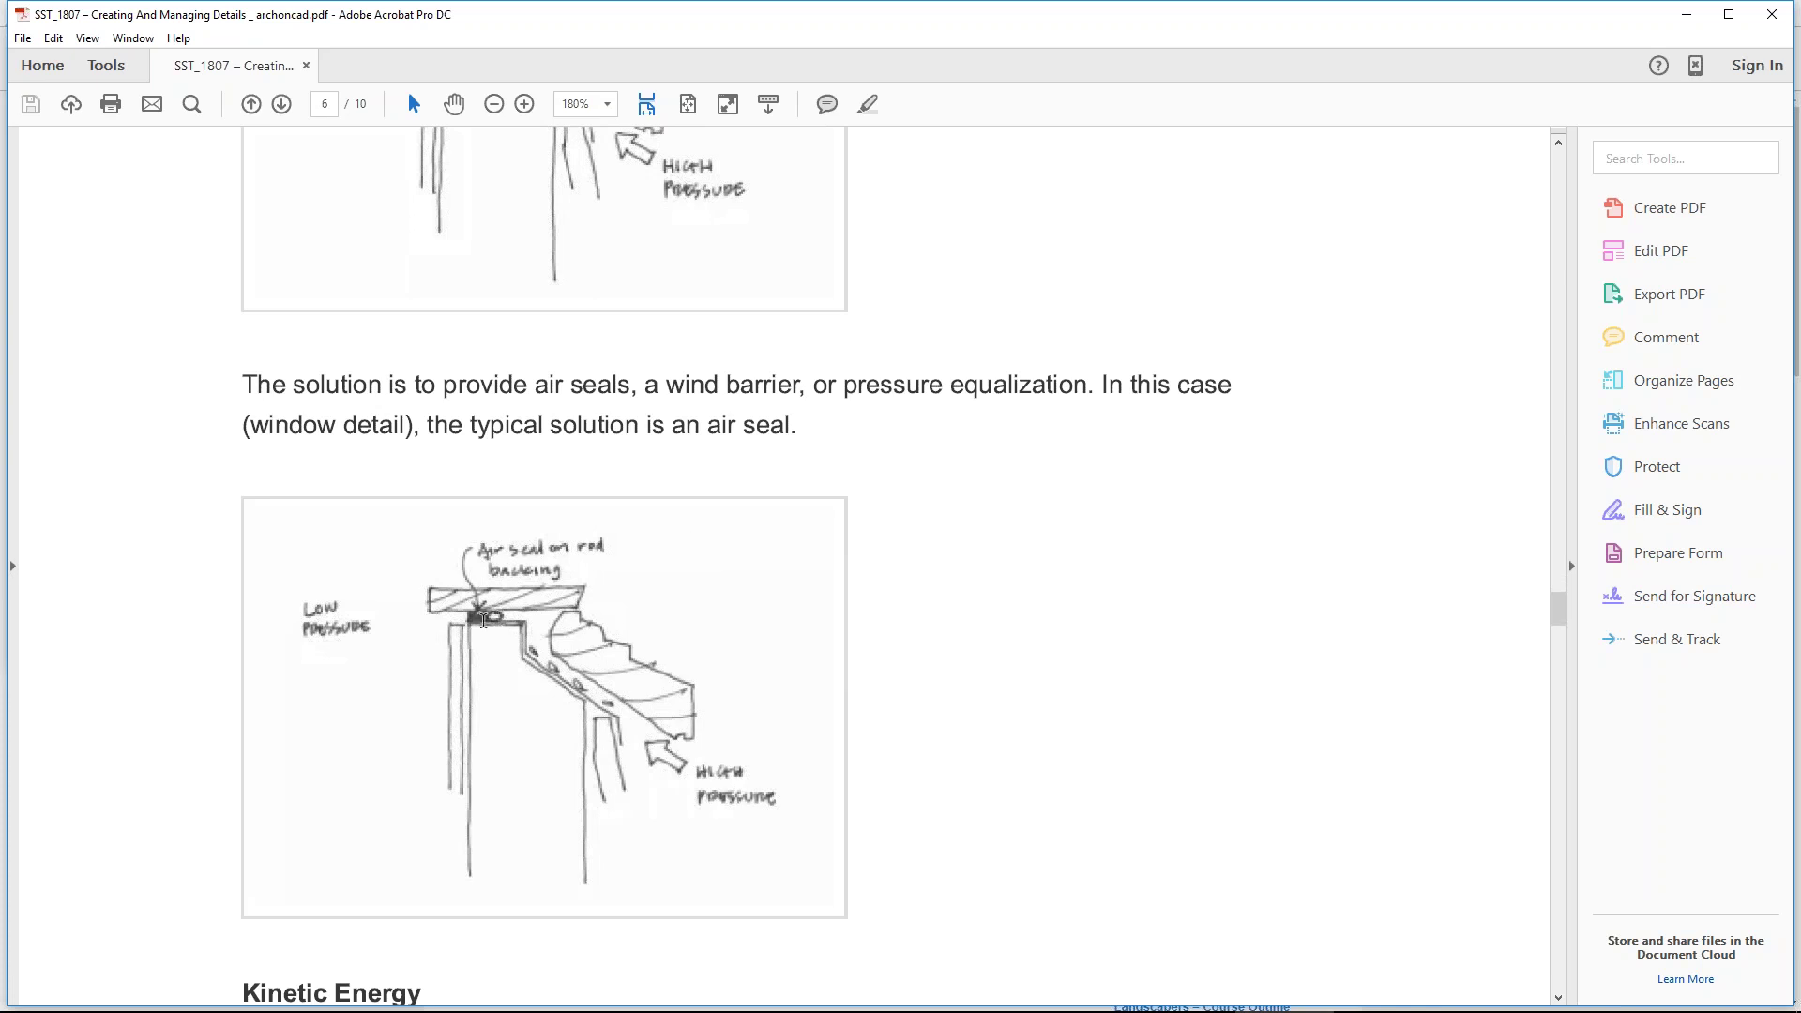
{"action": "scroll", "coordinate": [479, 617], "scroll_direction": "down", "scroll_amount": 3}
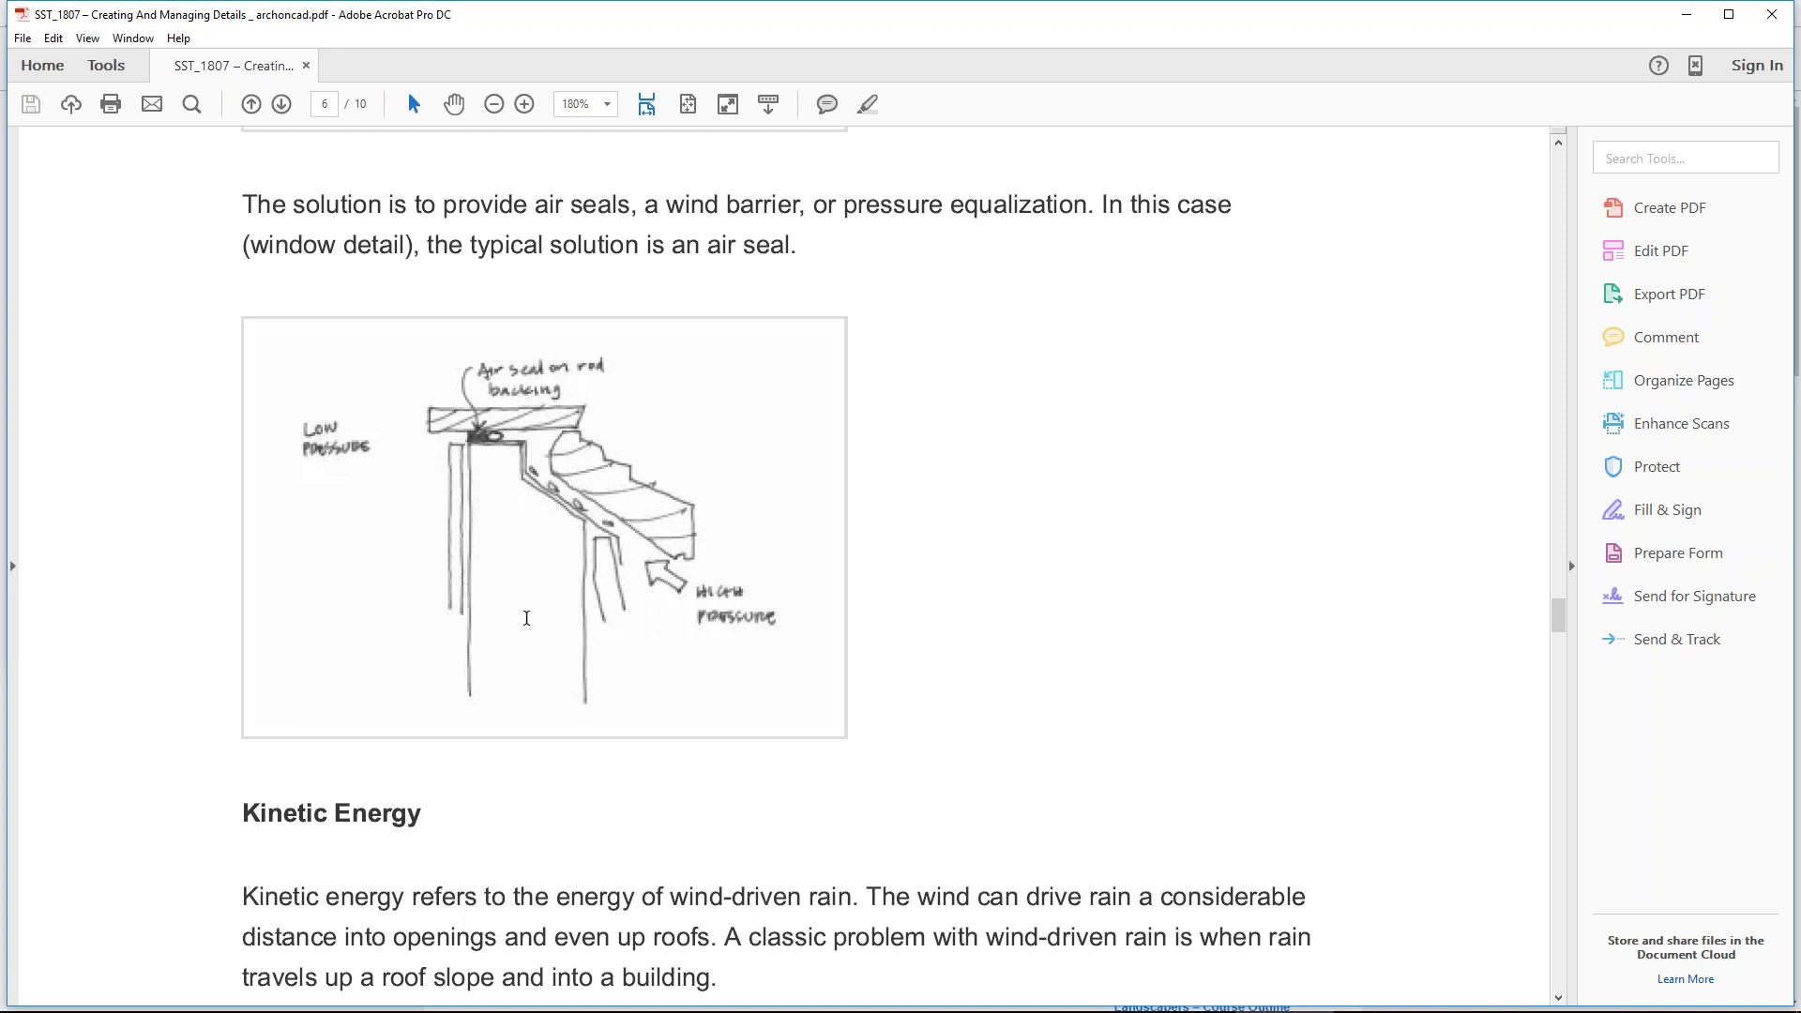
Step: Read the Kinetic Energy section and examine the wind-driven rain sketch and the stop-end roofing solution on page 7
{"action": "scroll", "coordinate": [555, 563], "scroll_direction": "down", "scroll_amount": 10}
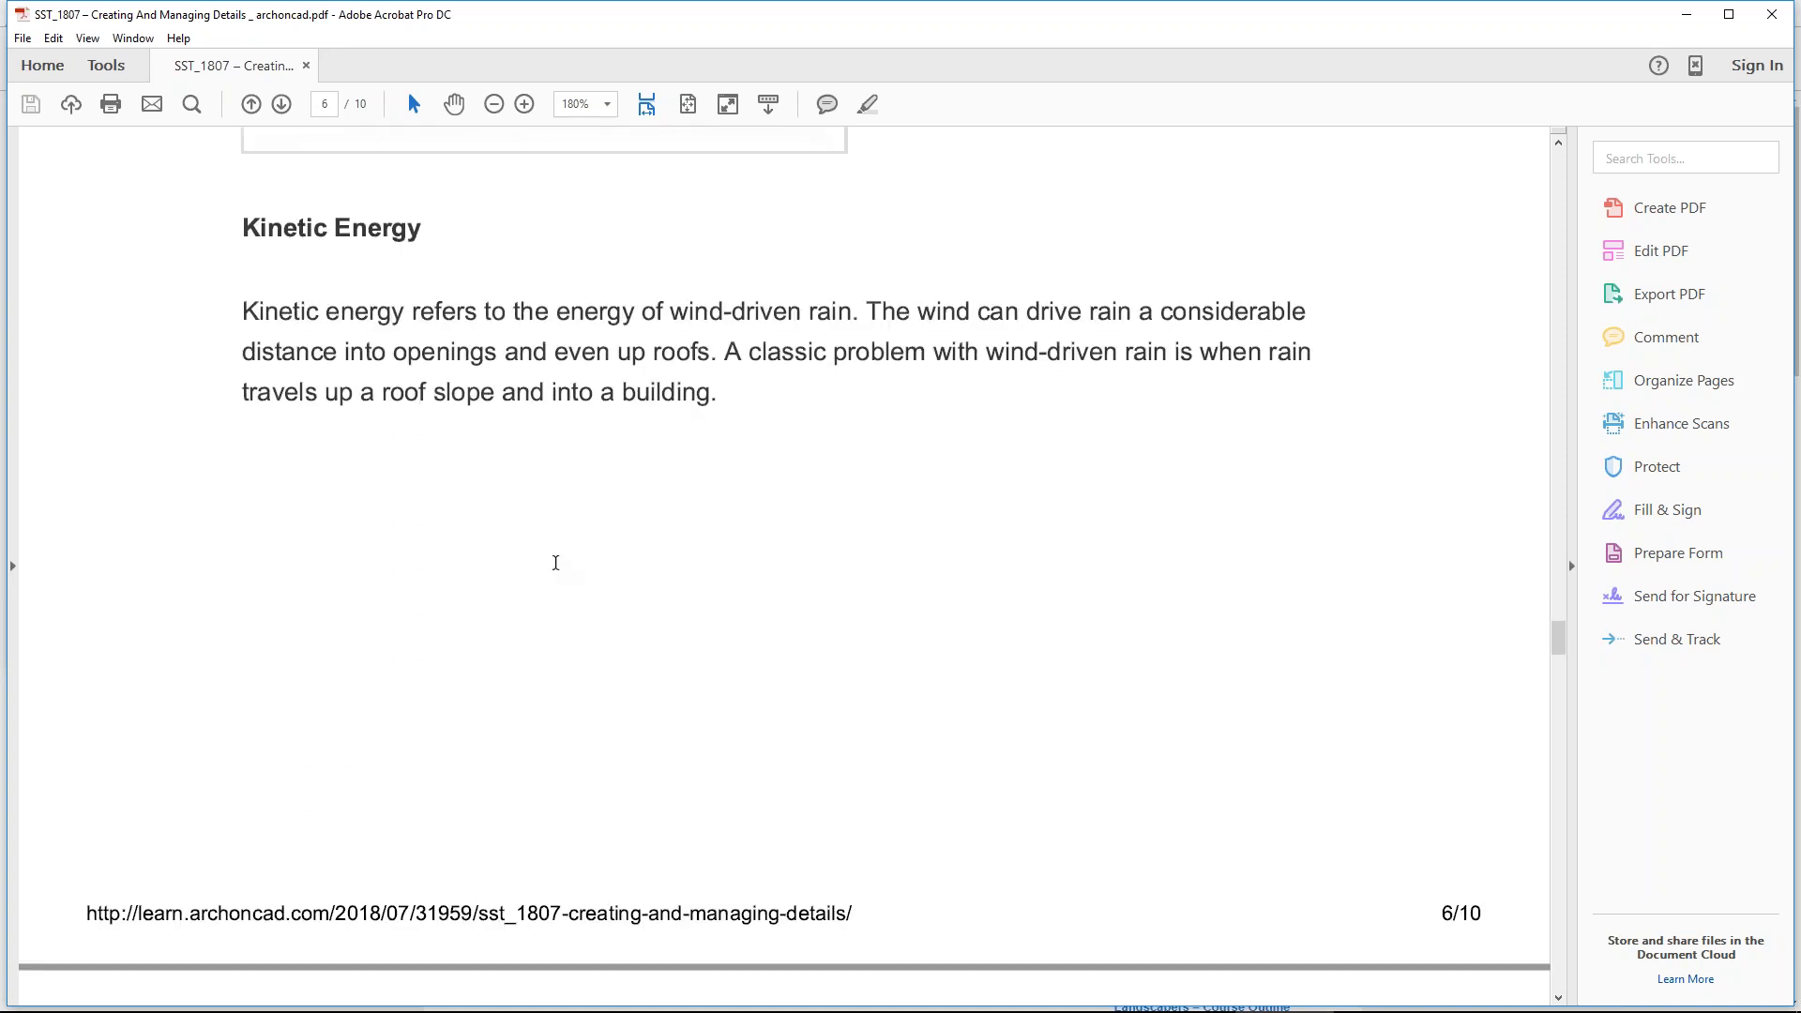
{"action": "scroll", "coordinate": [557, 563], "scroll_direction": "down", "scroll_amount": 2}
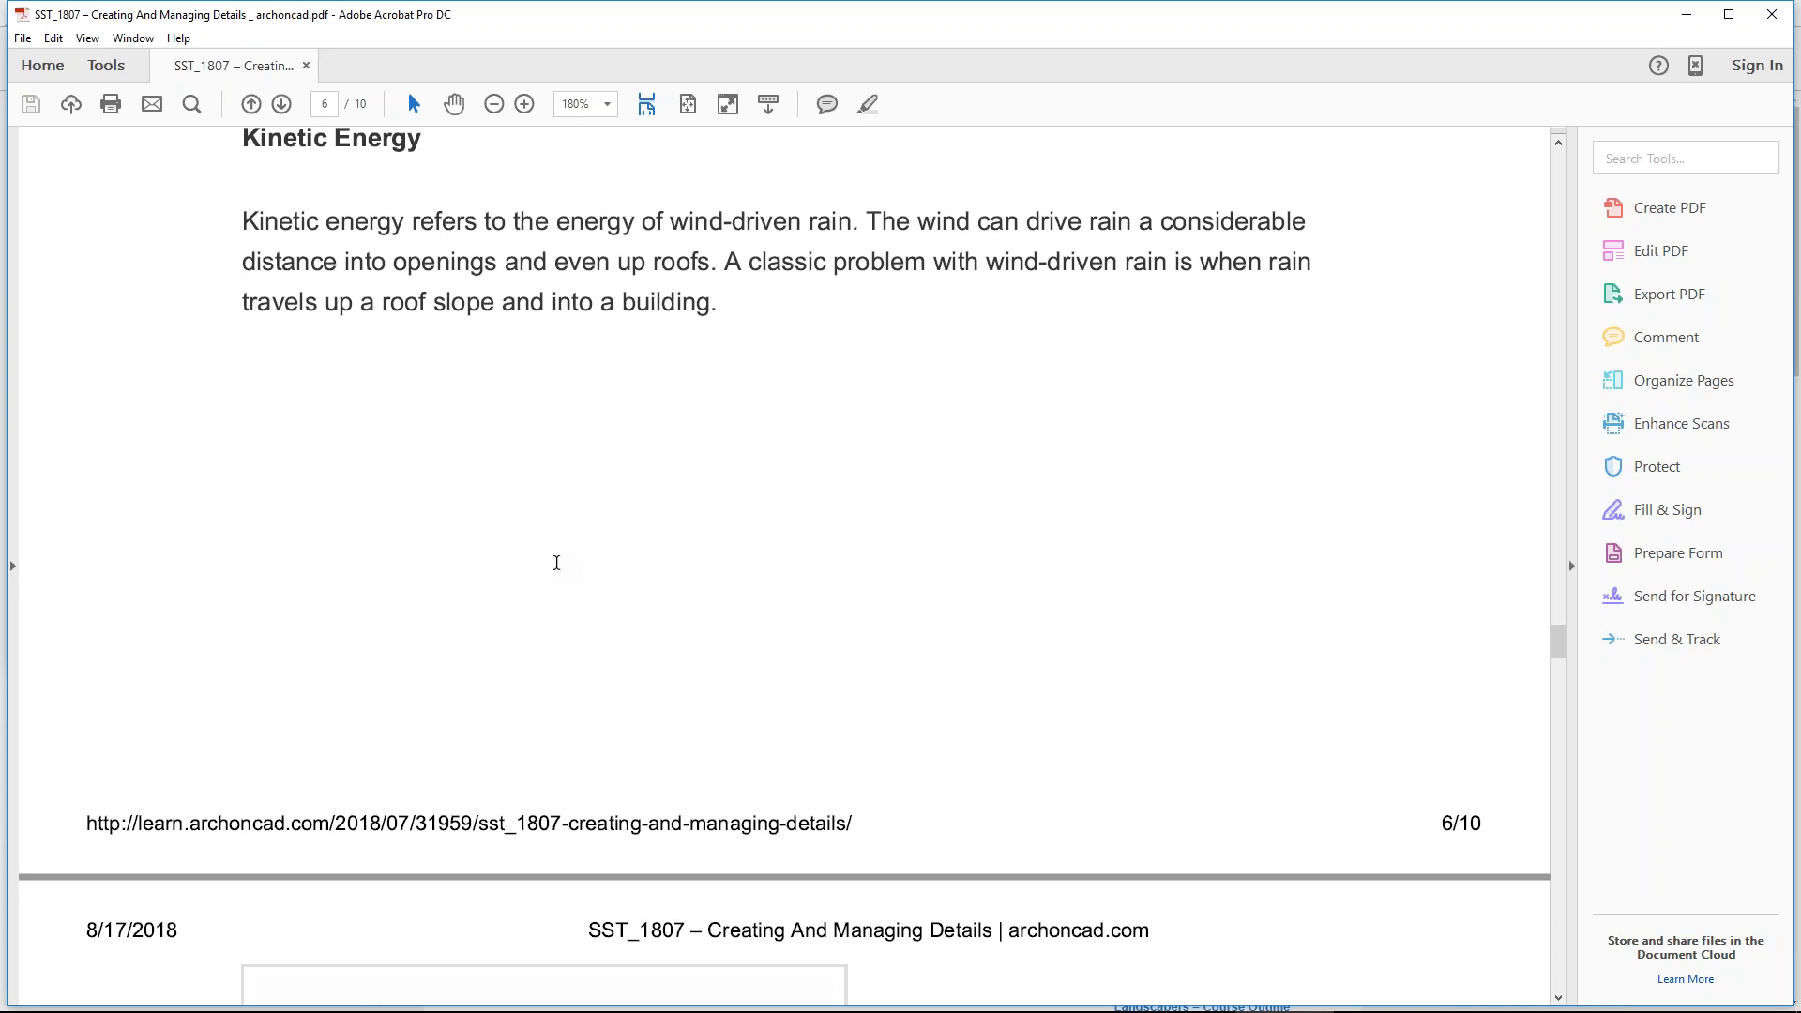
{"action": "scroll", "coordinate": [556, 563], "scroll_direction": "down", "scroll_amount": 1}
{"action": "scroll", "coordinate": [557, 562], "scroll_direction": "down", "scroll_amount": 11}
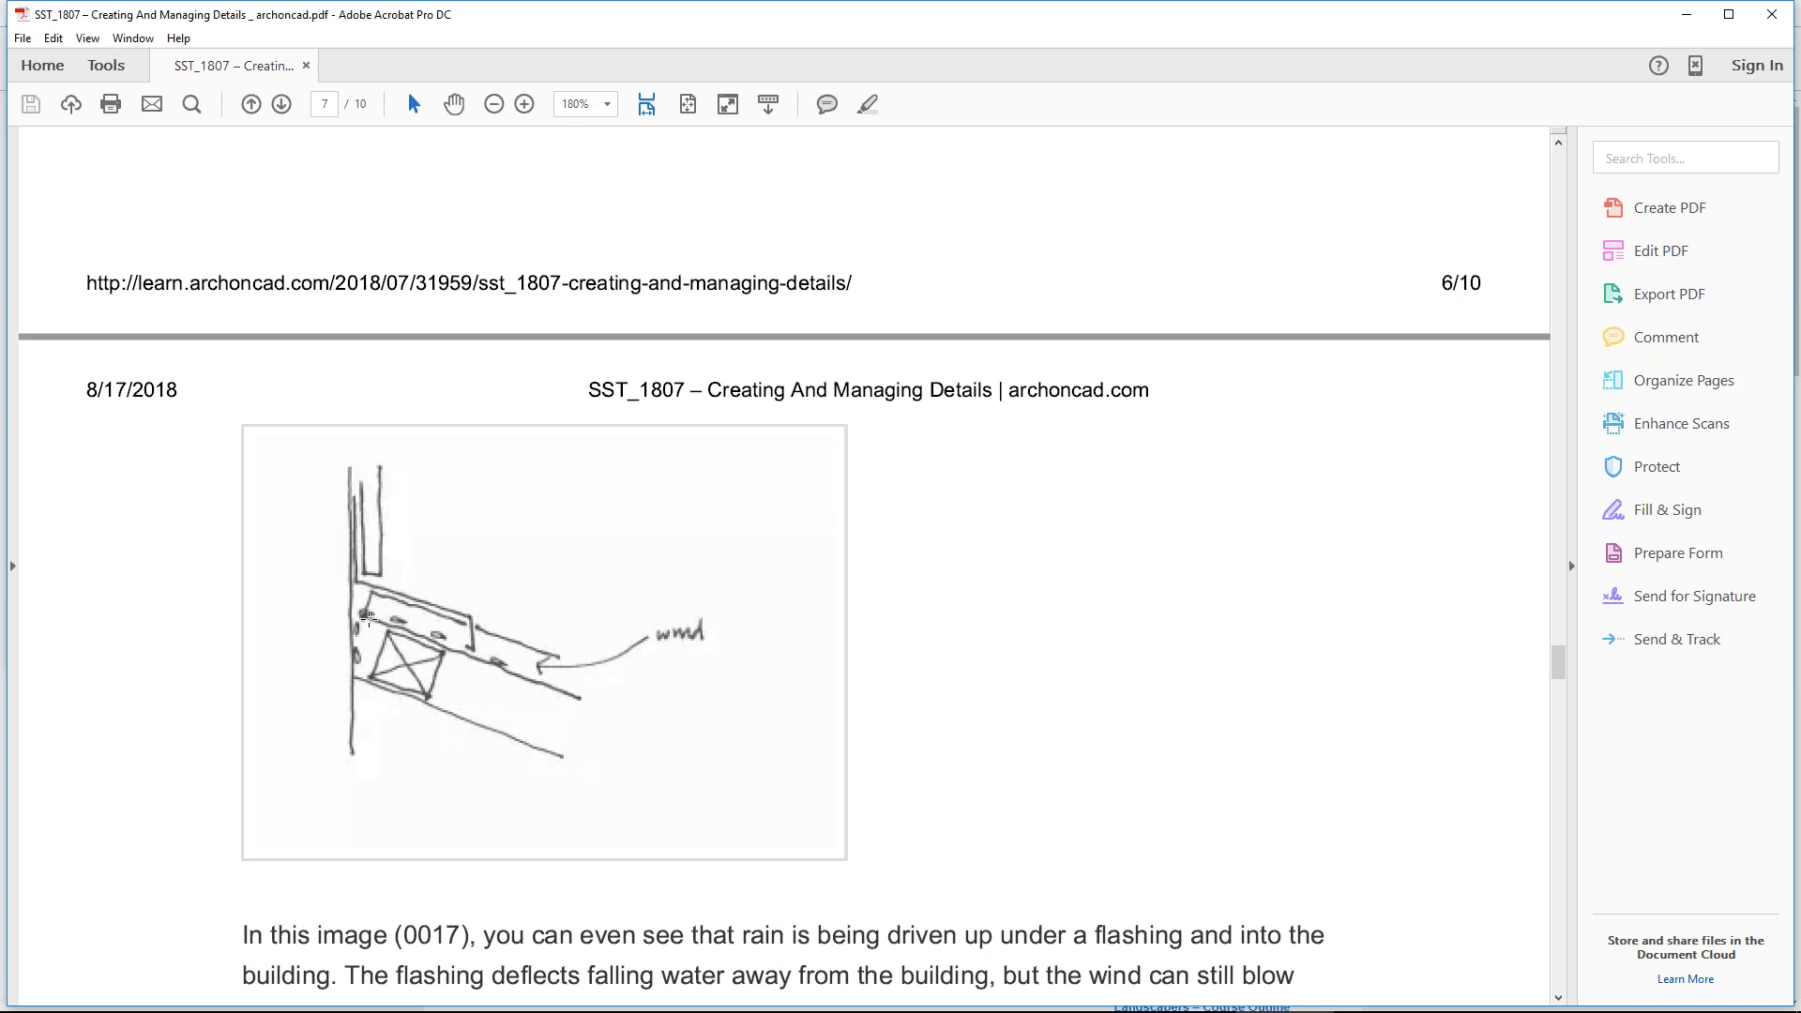
{"action": "scroll", "coordinate": [368, 617], "scroll_direction": "down", "scroll_amount": 6}
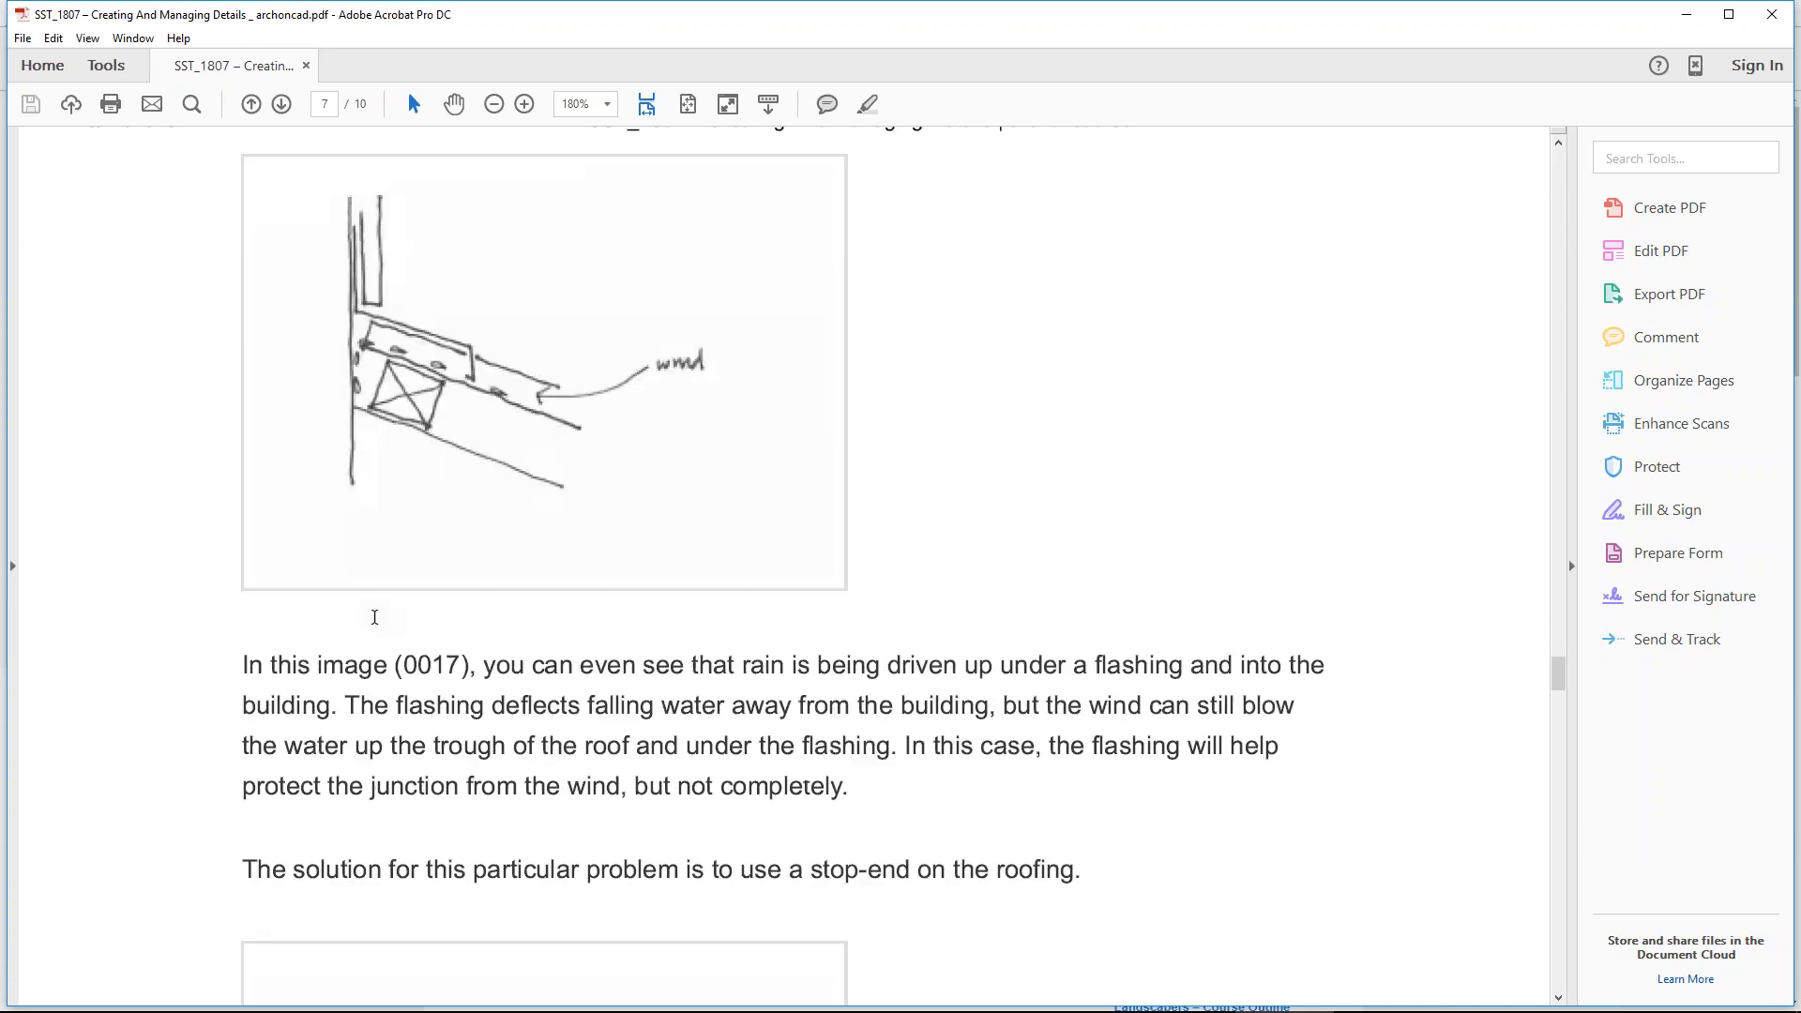
{"action": "scroll", "coordinate": [378, 614], "scroll_direction": "down", "scroll_amount": 7}
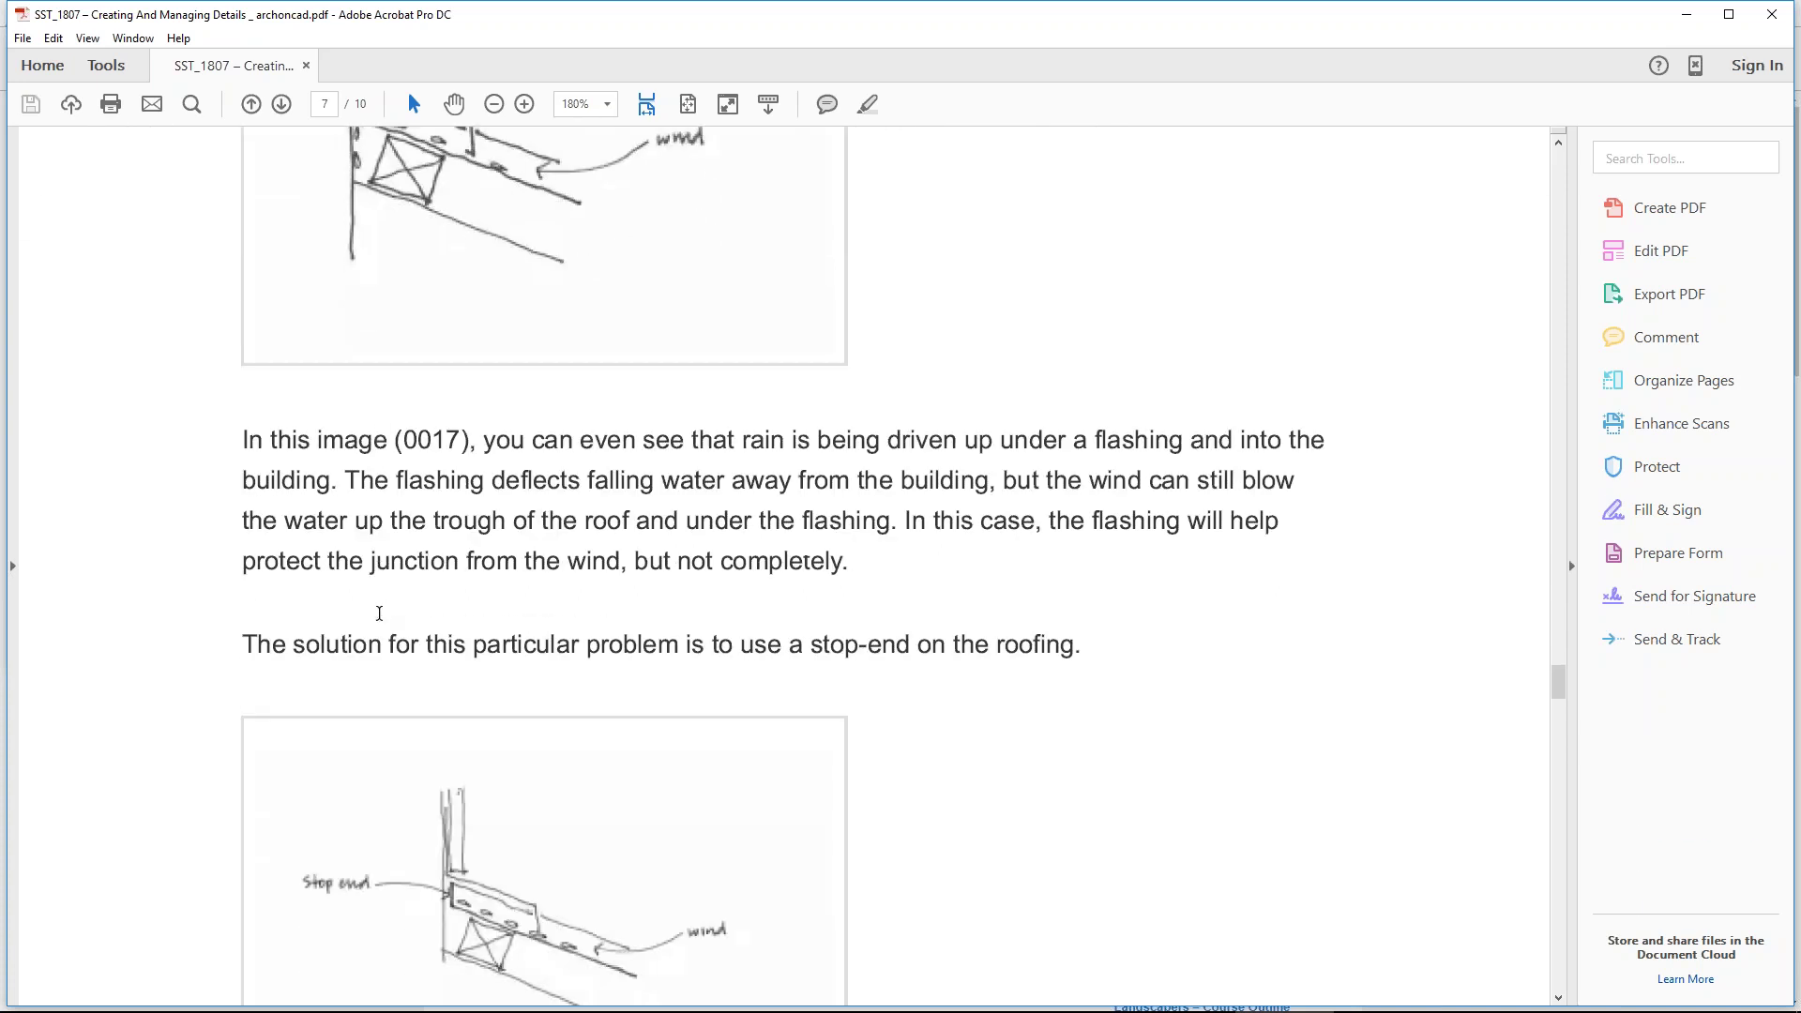
{"action": "scroll", "coordinate": [379, 613], "scroll_direction": "up", "scroll_amount": 6}
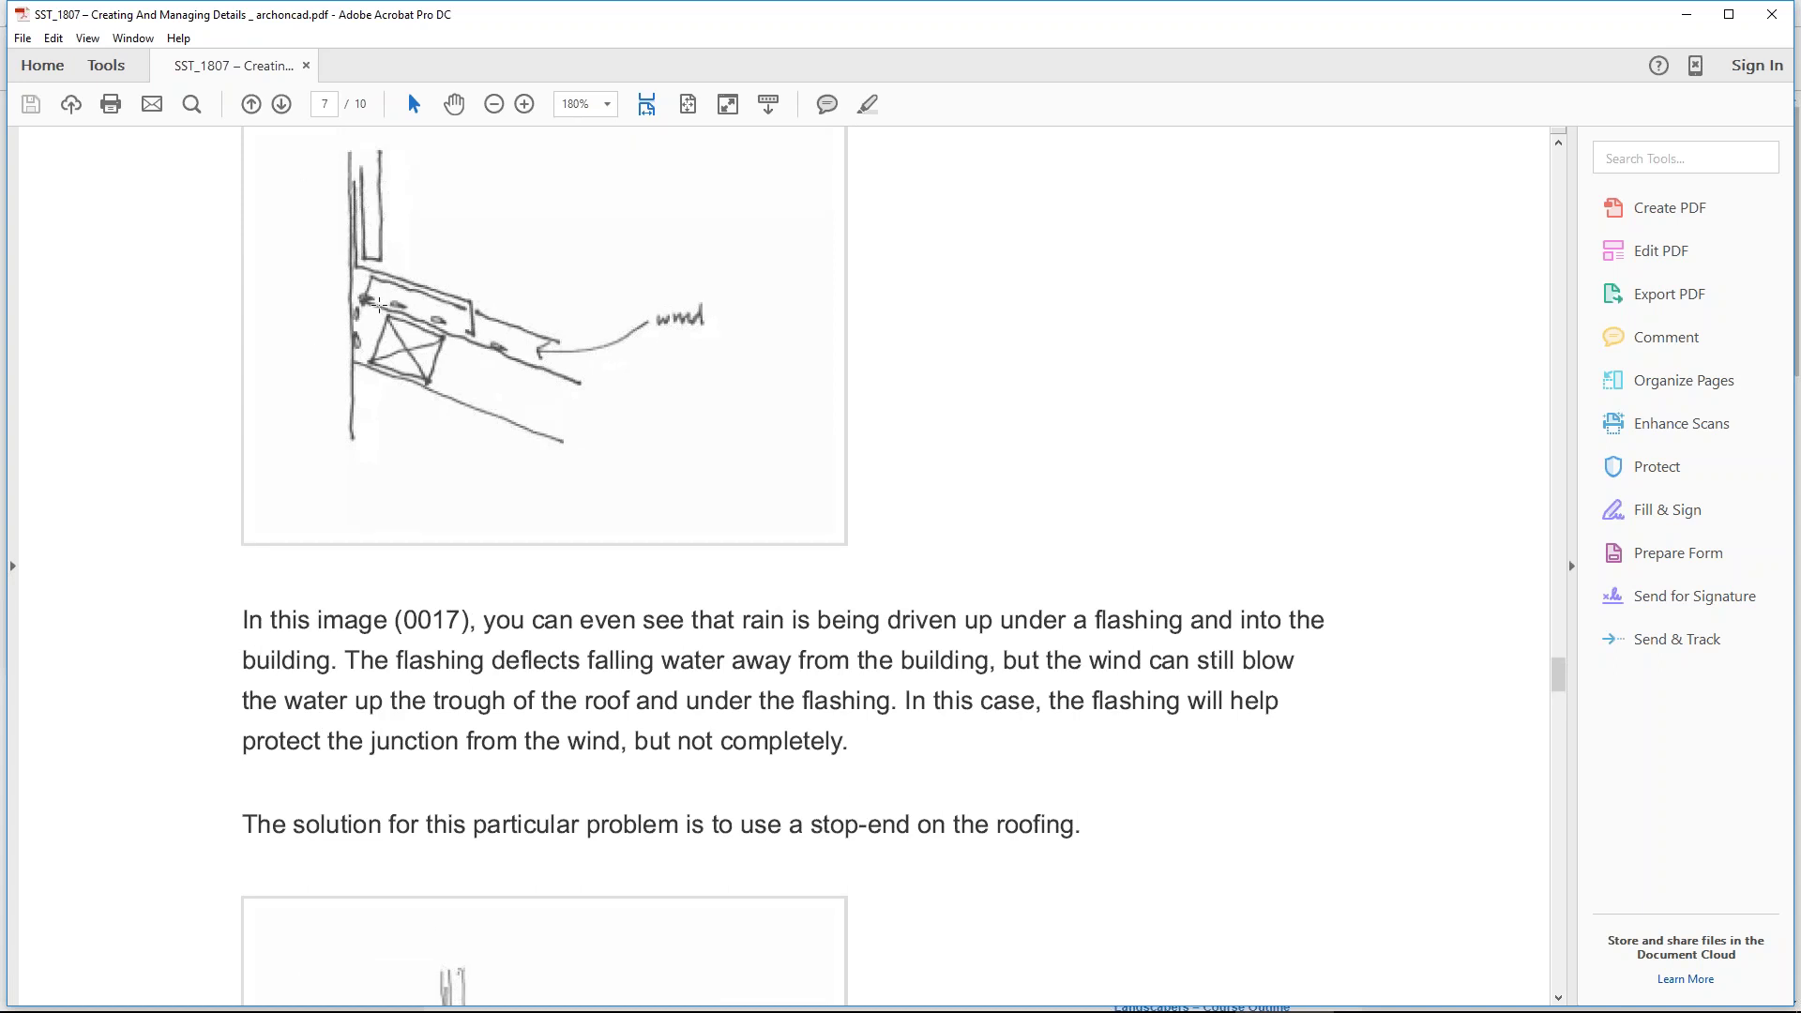
{"action": "scroll", "coordinate": [415, 509], "scroll_direction": "down", "scroll_amount": 11}
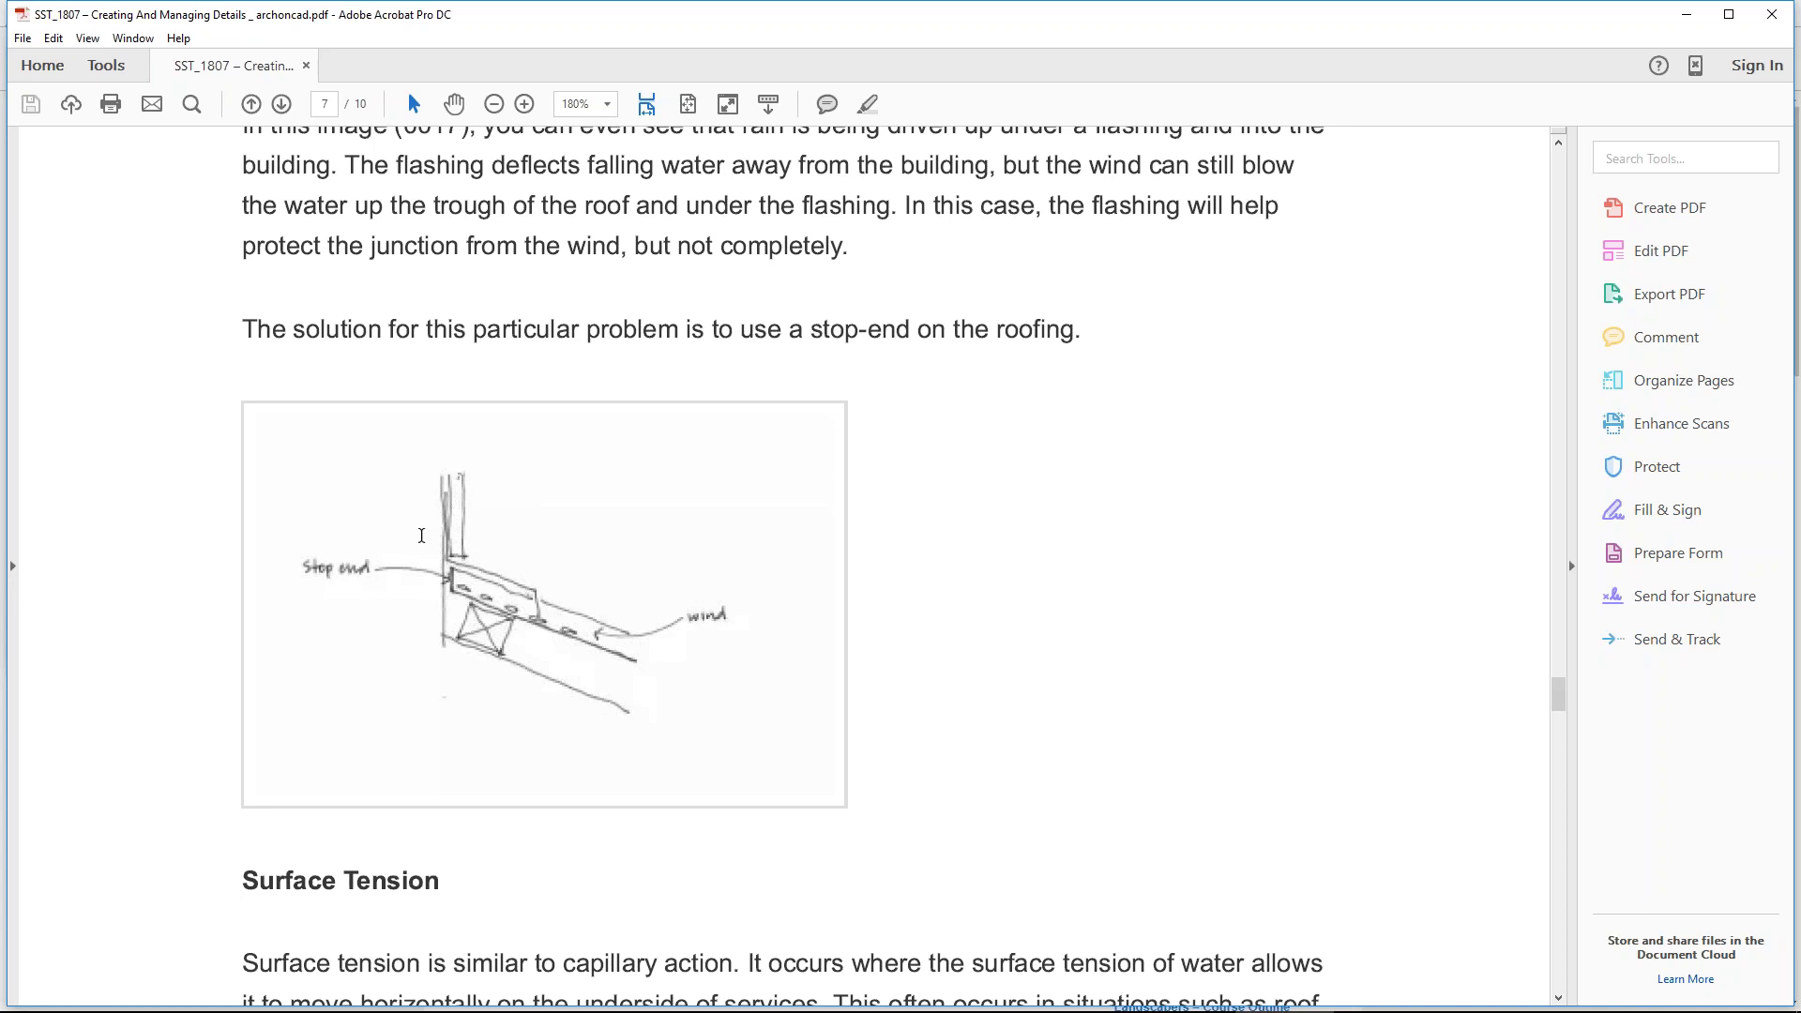
Step: Read the Surface Tension section and examine its soffit sketch and the drip edge solution on page 8
{"action": "scroll", "coordinate": [434, 525], "scroll_direction": "down", "scroll_amount": 1}
{"action": "scroll", "coordinate": [444, 483], "scroll_direction": "down", "scroll_amount": 1}
{"action": "scroll", "coordinate": [446, 483], "scroll_direction": "down", "scroll_amount": 3}
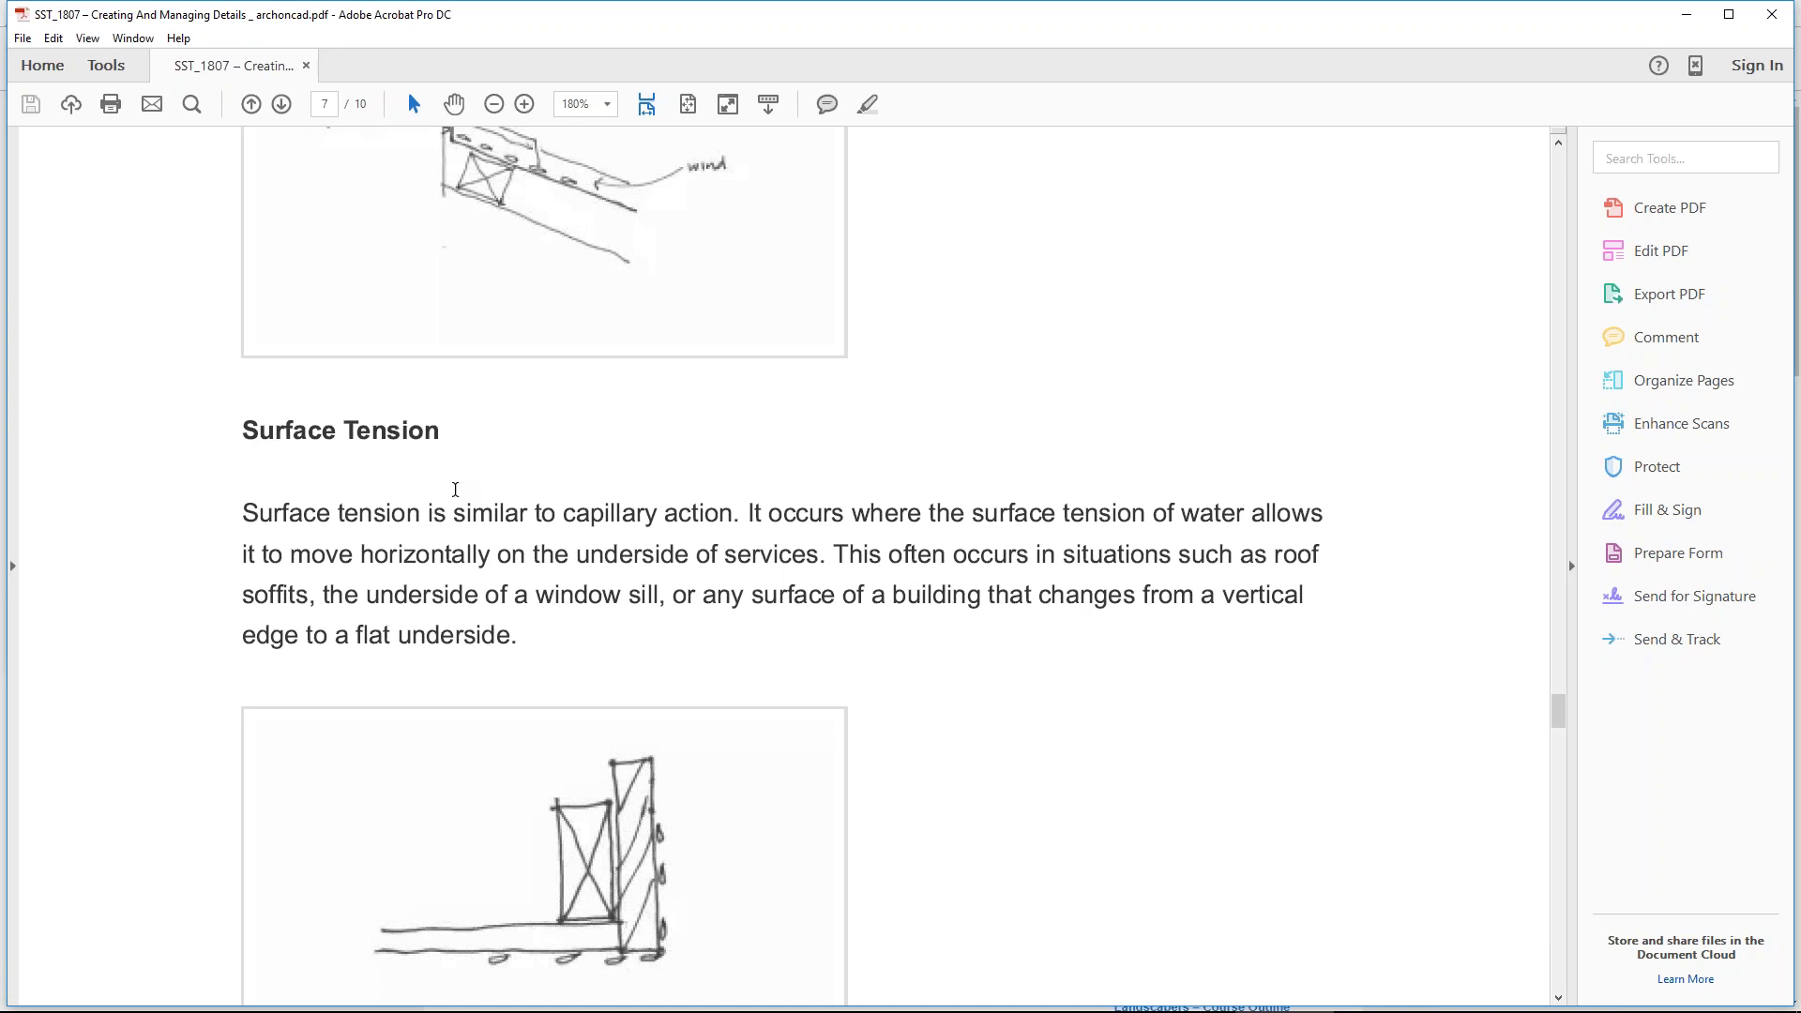
{"action": "scroll", "coordinate": [501, 422], "scroll_direction": "down", "scroll_amount": 3}
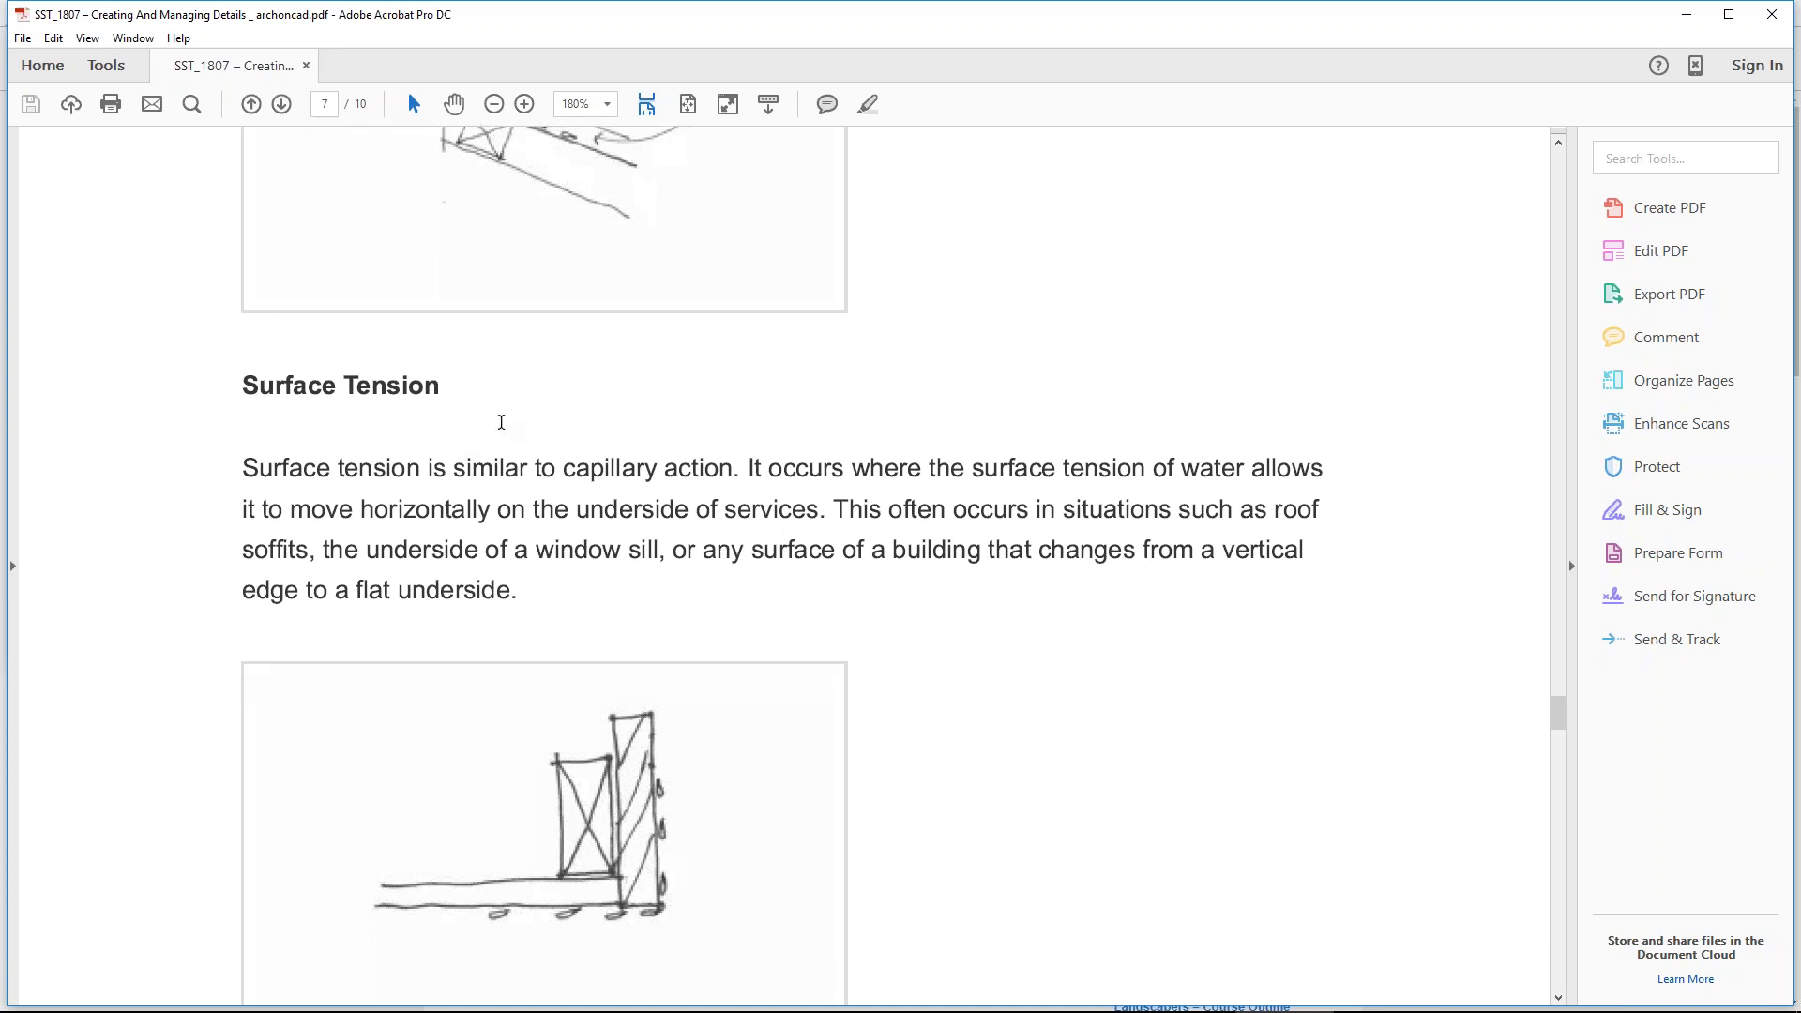
{"action": "scroll", "coordinate": [587, 471], "scroll_direction": "down", "scroll_amount": 2}
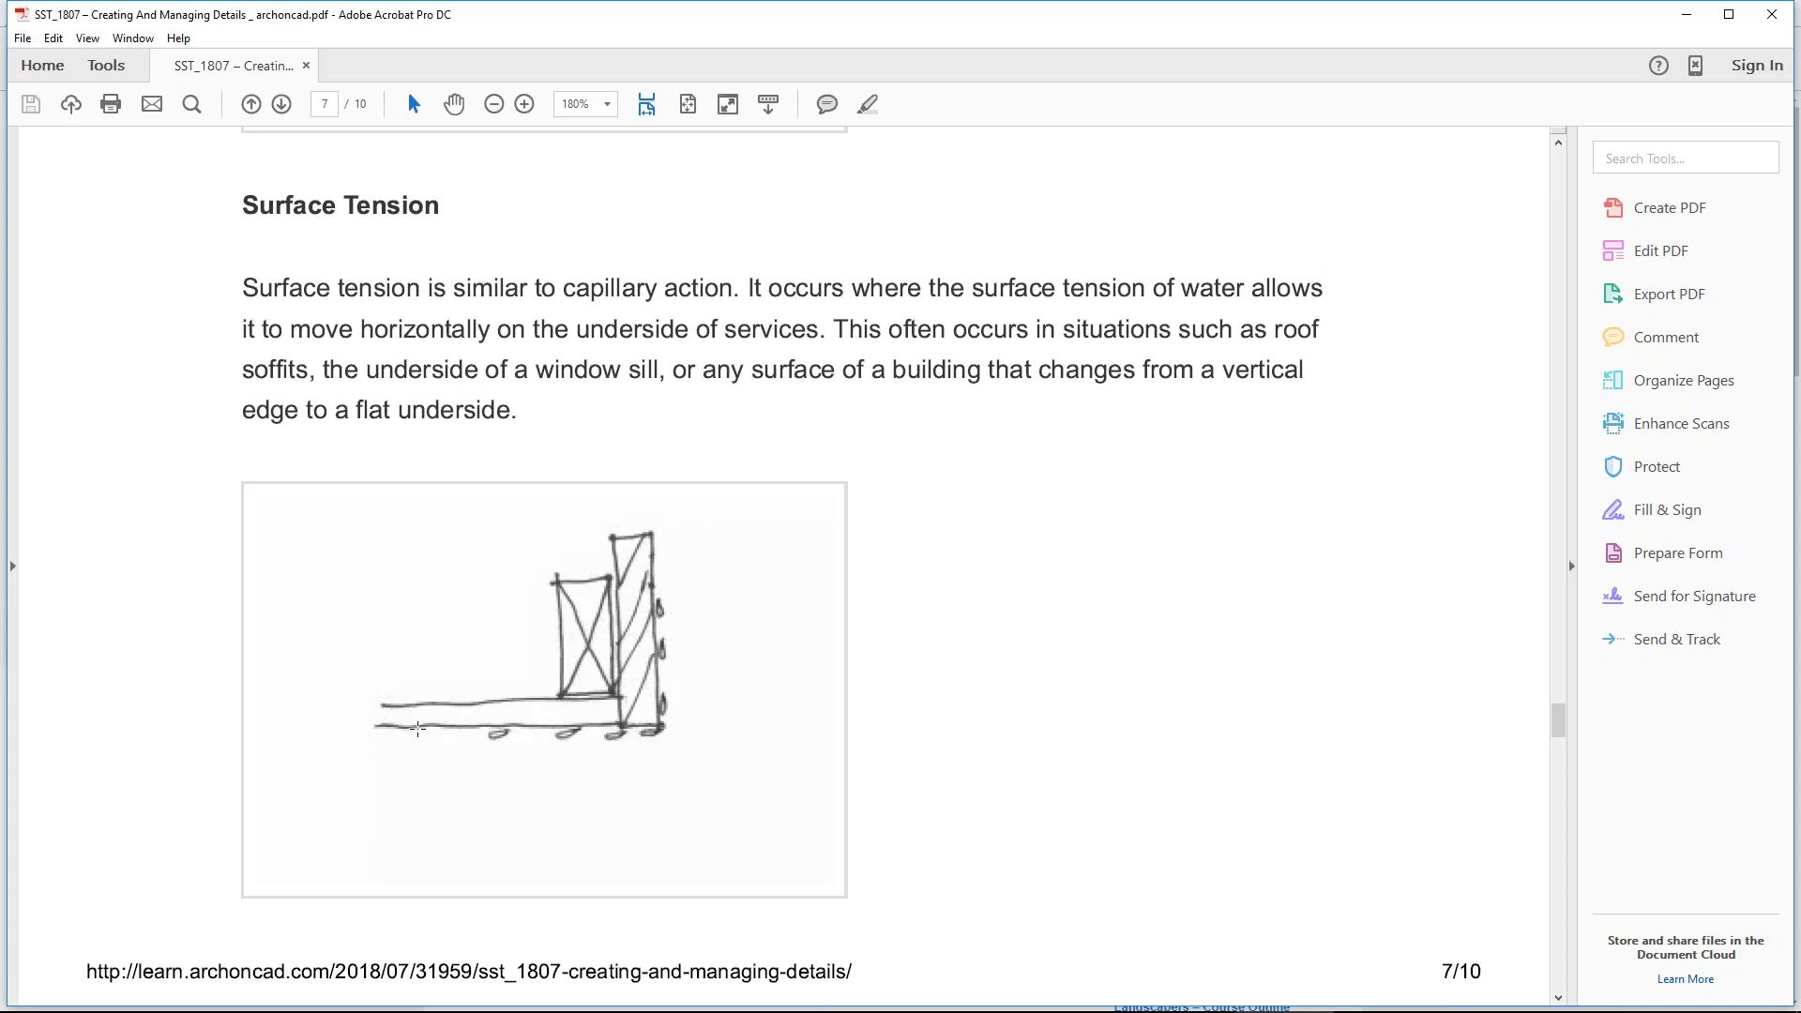
{"action": "scroll", "coordinate": [523, 622], "scroll_direction": "down", "scroll_amount": 3}
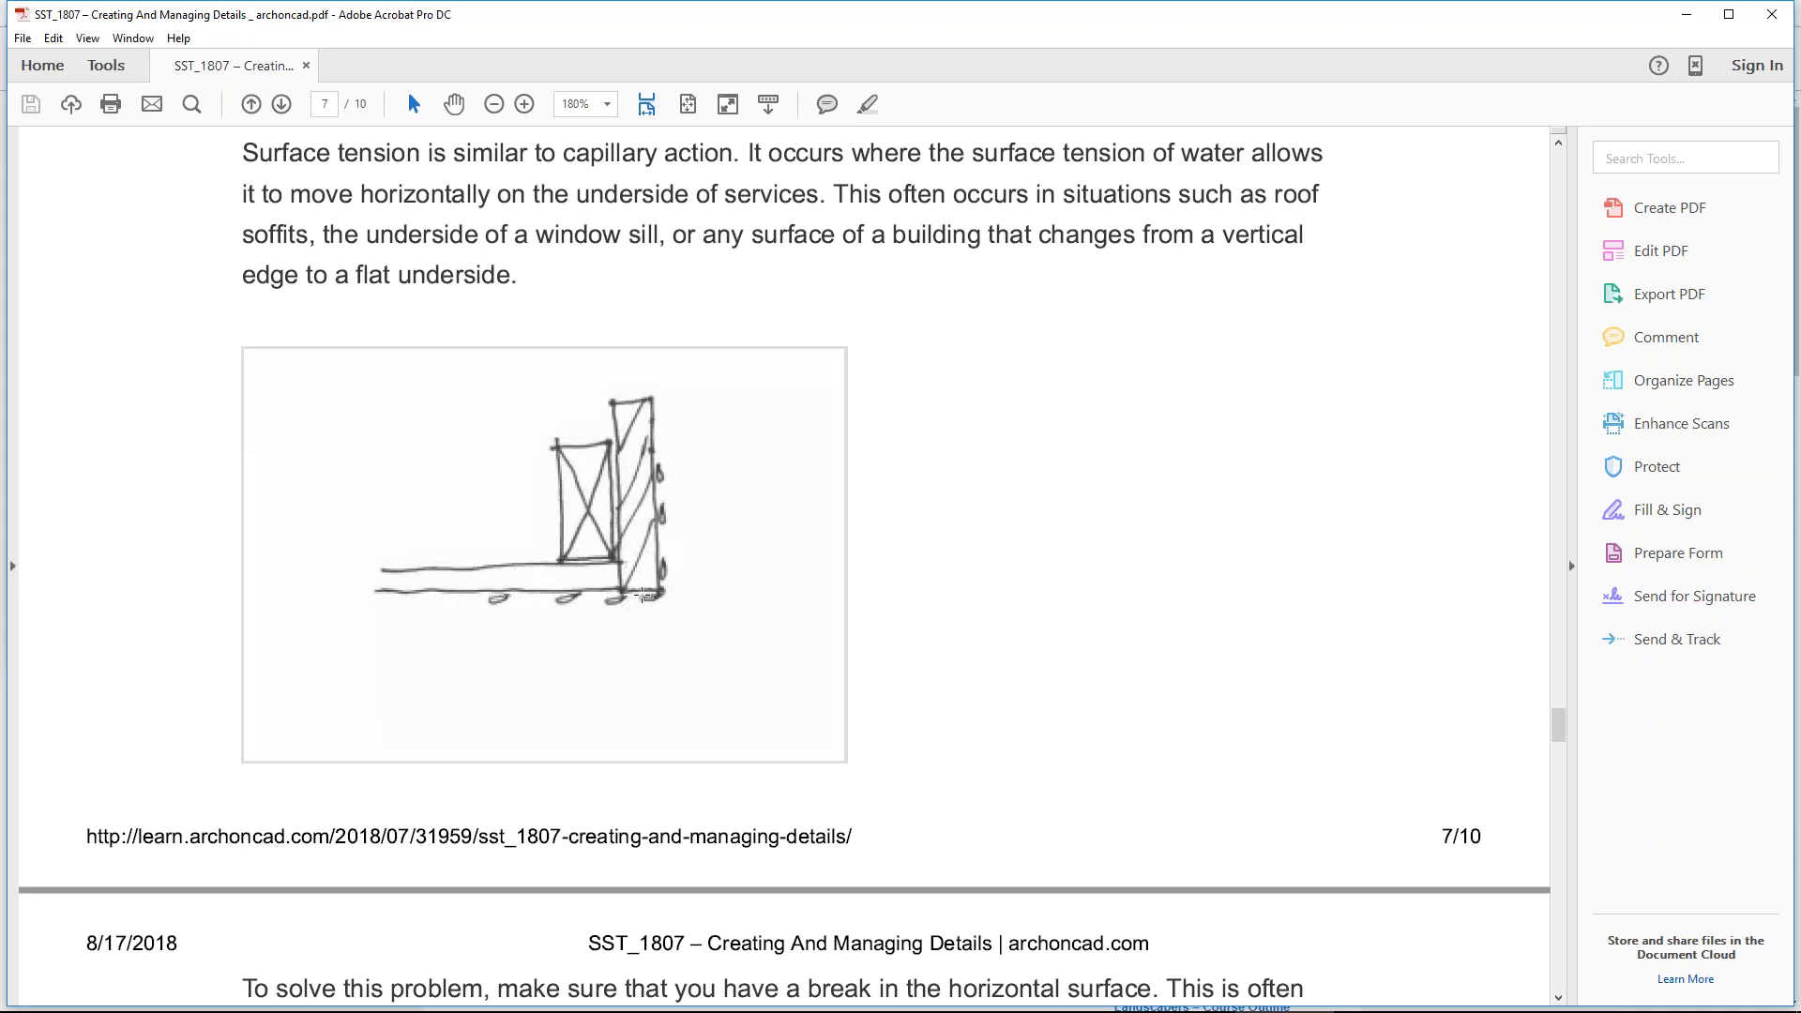
{"action": "scroll", "coordinate": [647, 594], "scroll_direction": "down", "scroll_amount": 15}
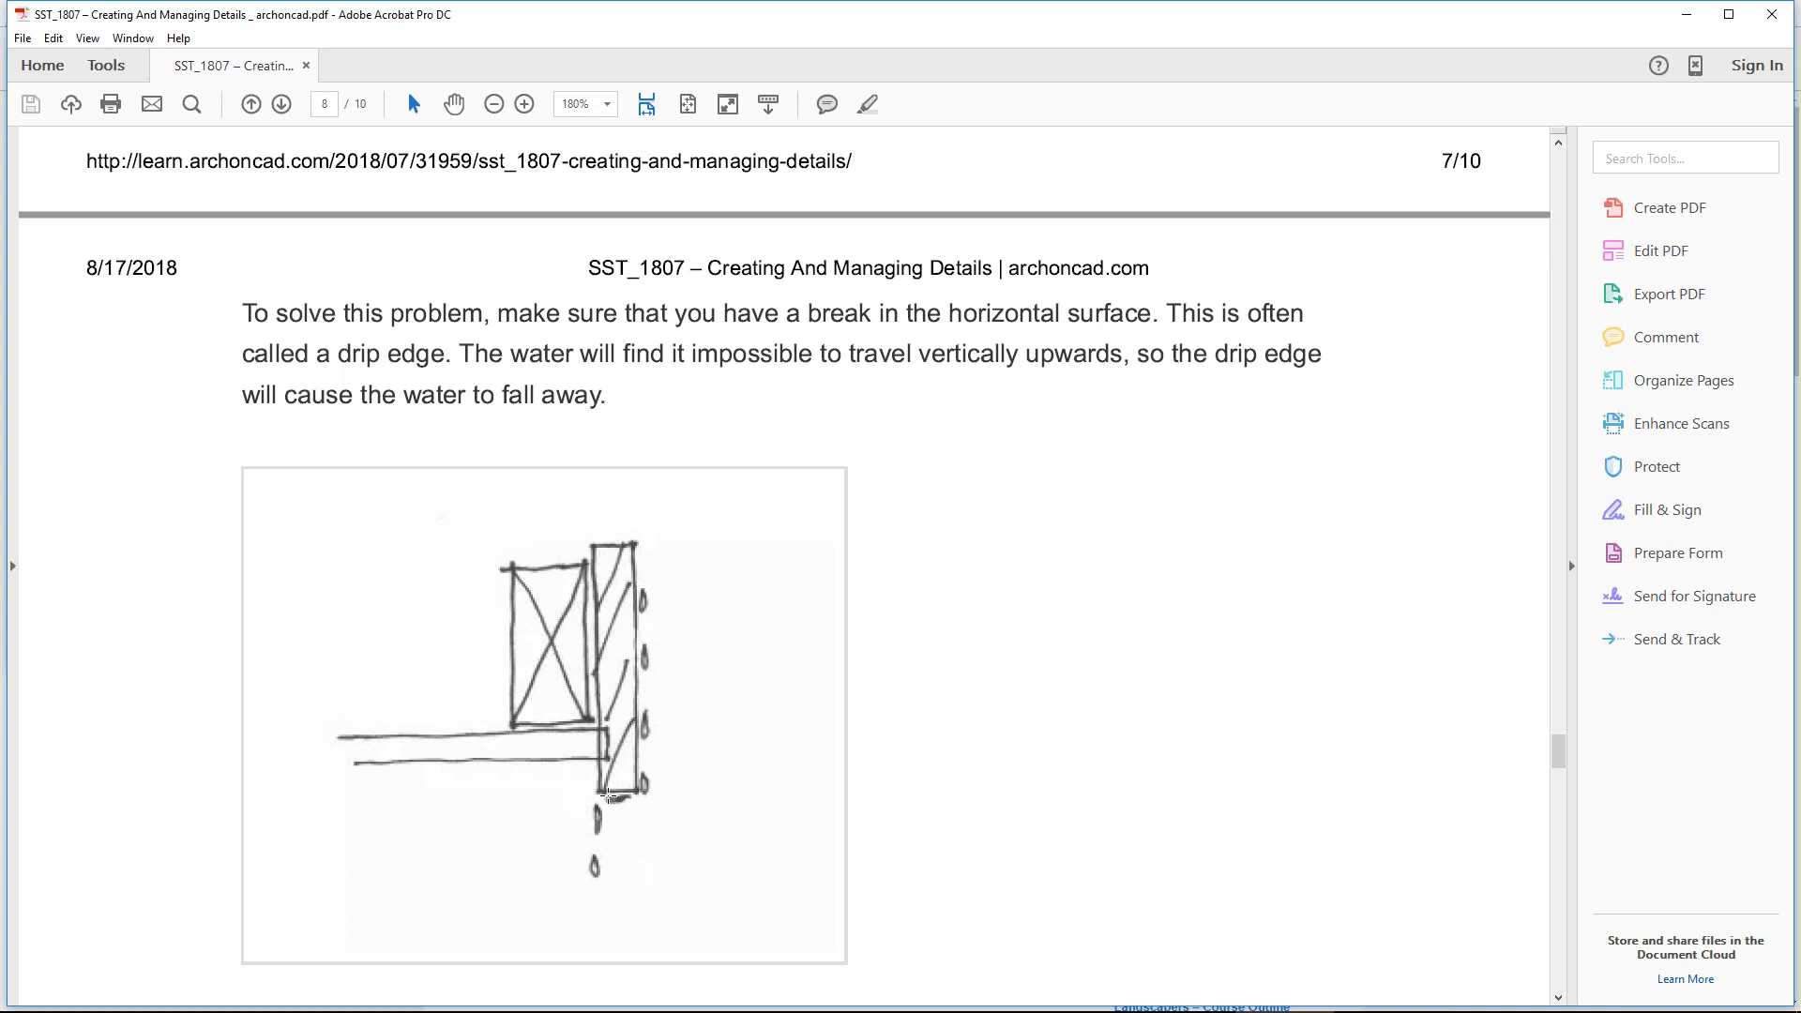
{"action": "scroll", "coordinate": [668, 735], "scroll_direction": "down", "scroll_amount": 3}
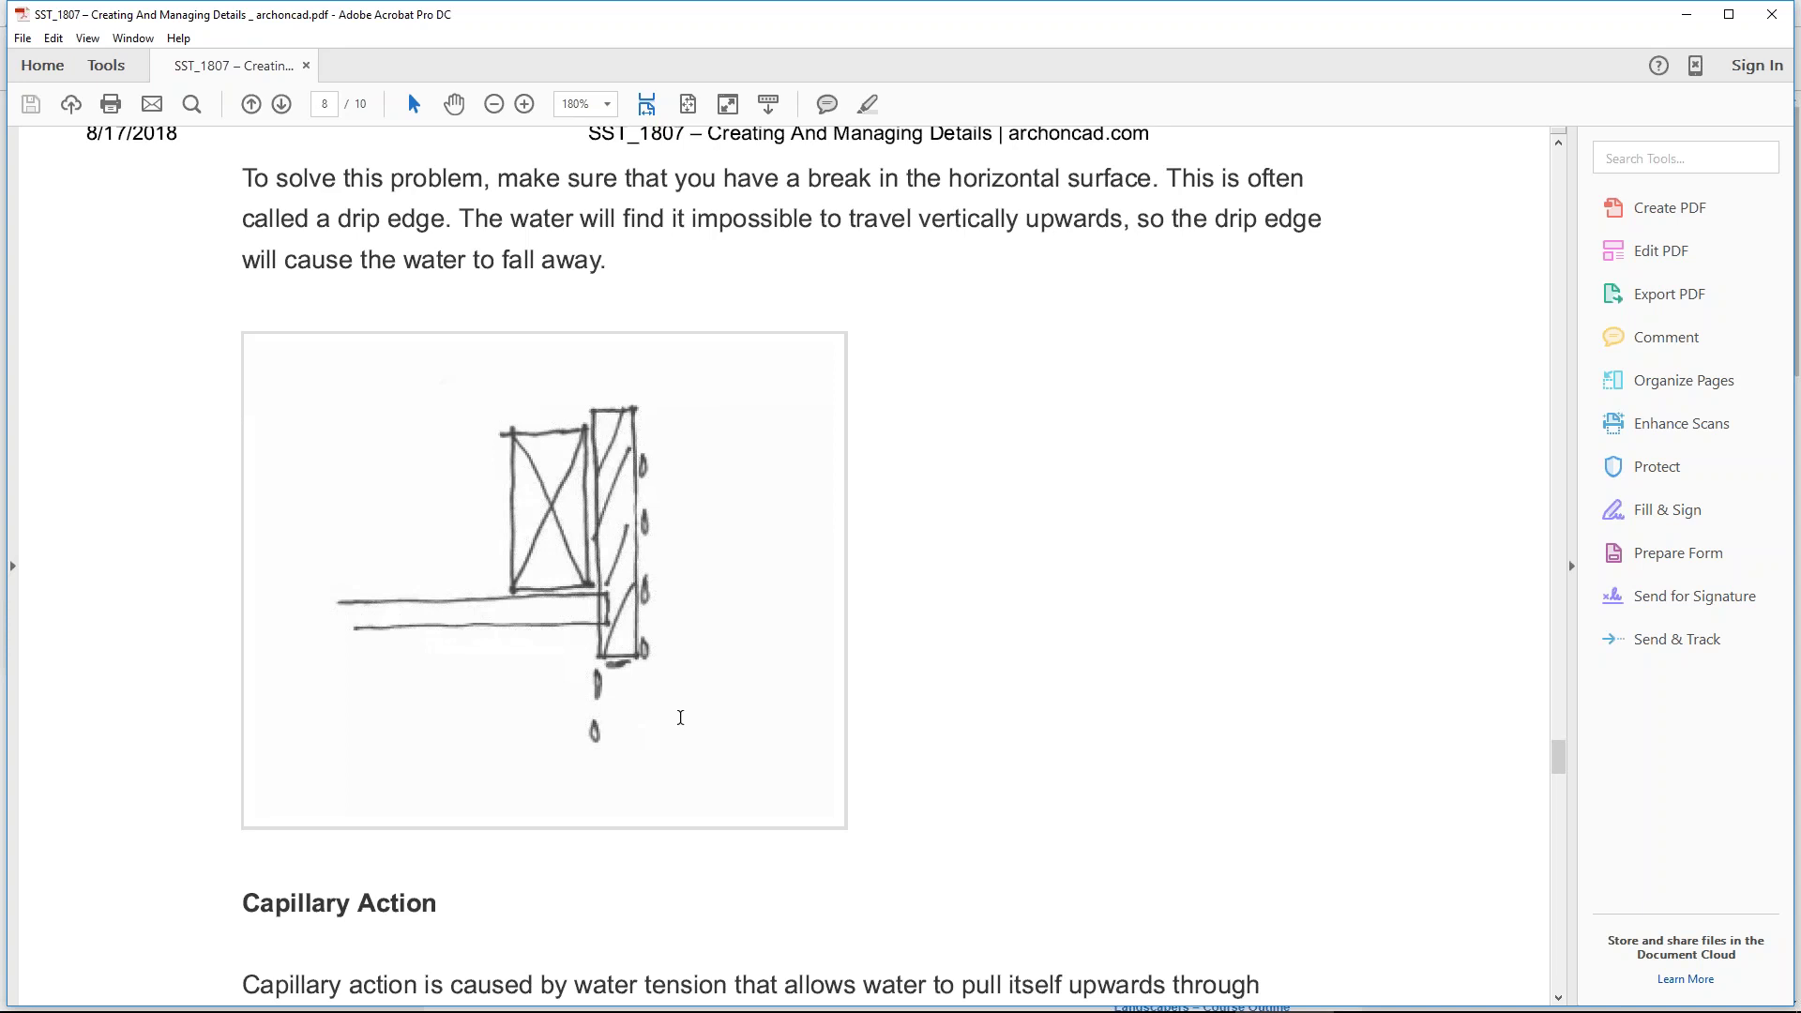
{"action": "scroll", "coordinate": [632, 684], "scroll_direction": "down", "scroll_amount": 2}
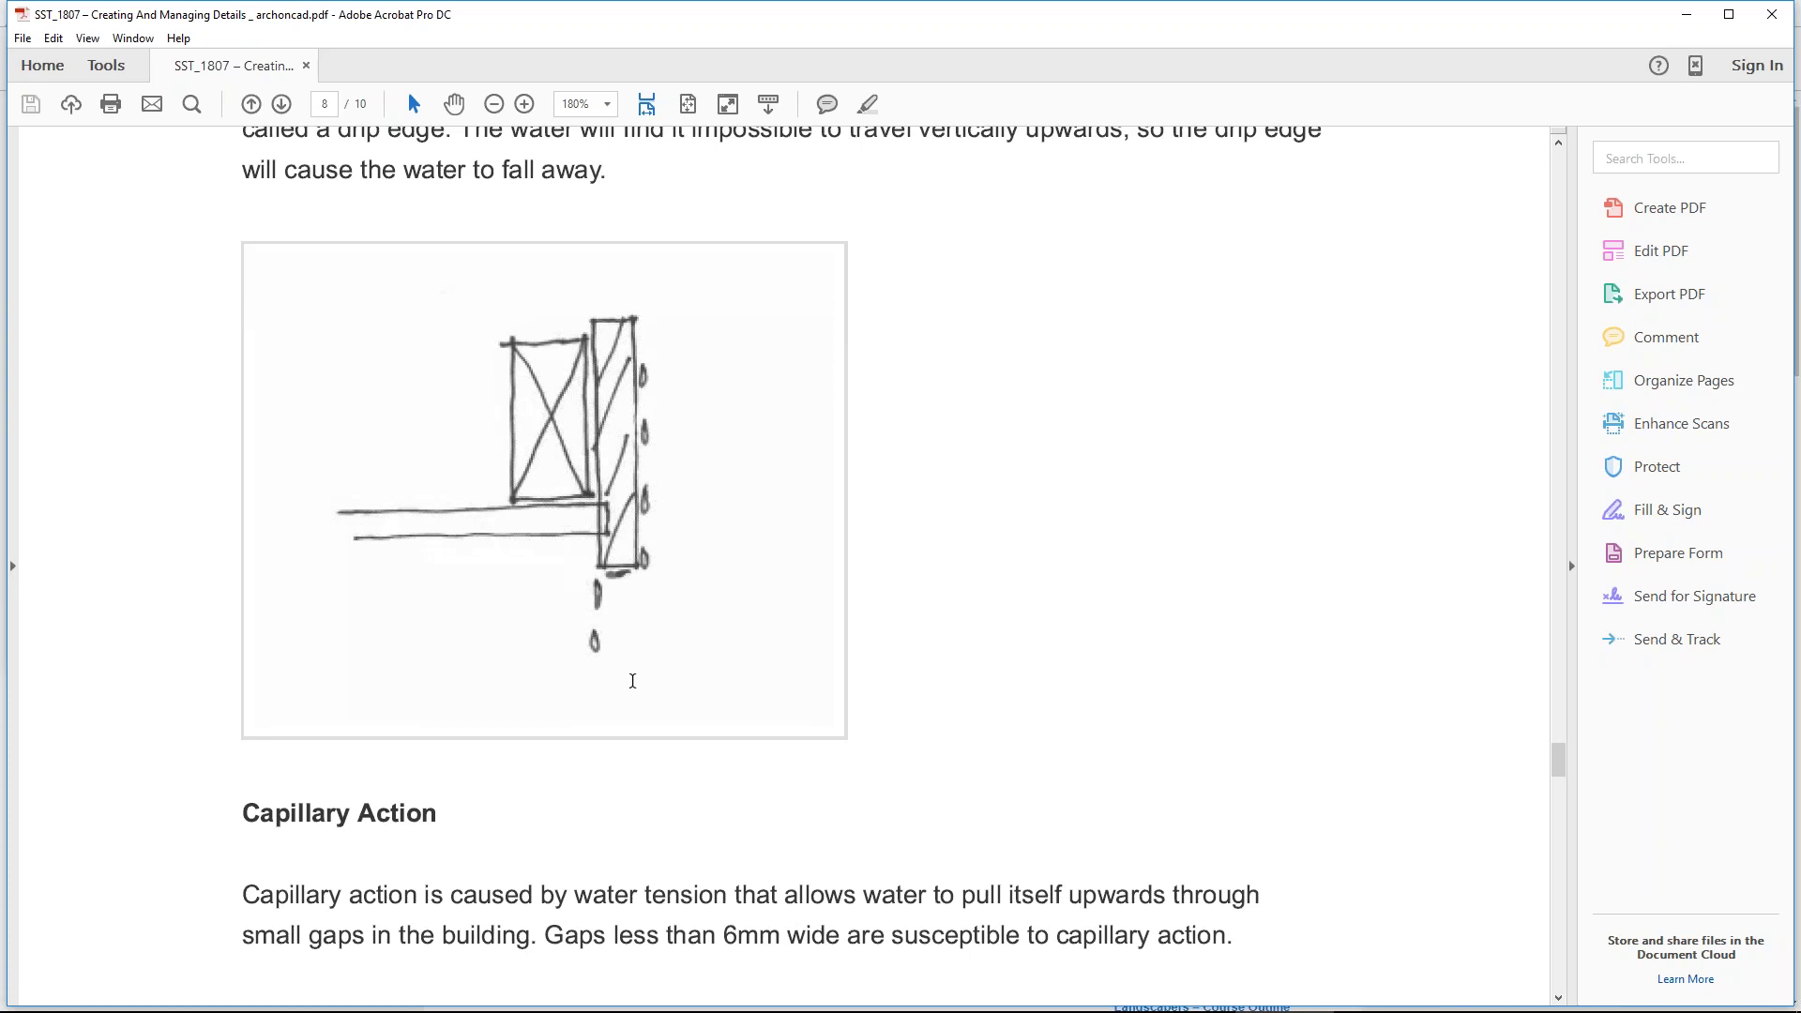
Step: Read the Capillary Action section and compare the weatherboard and window sketches without and with gaps on pages 8 and 9
{"action": "scroll", "coordinate": [641, 669], "scroll_direction": "down", "scroll_amount": 5}
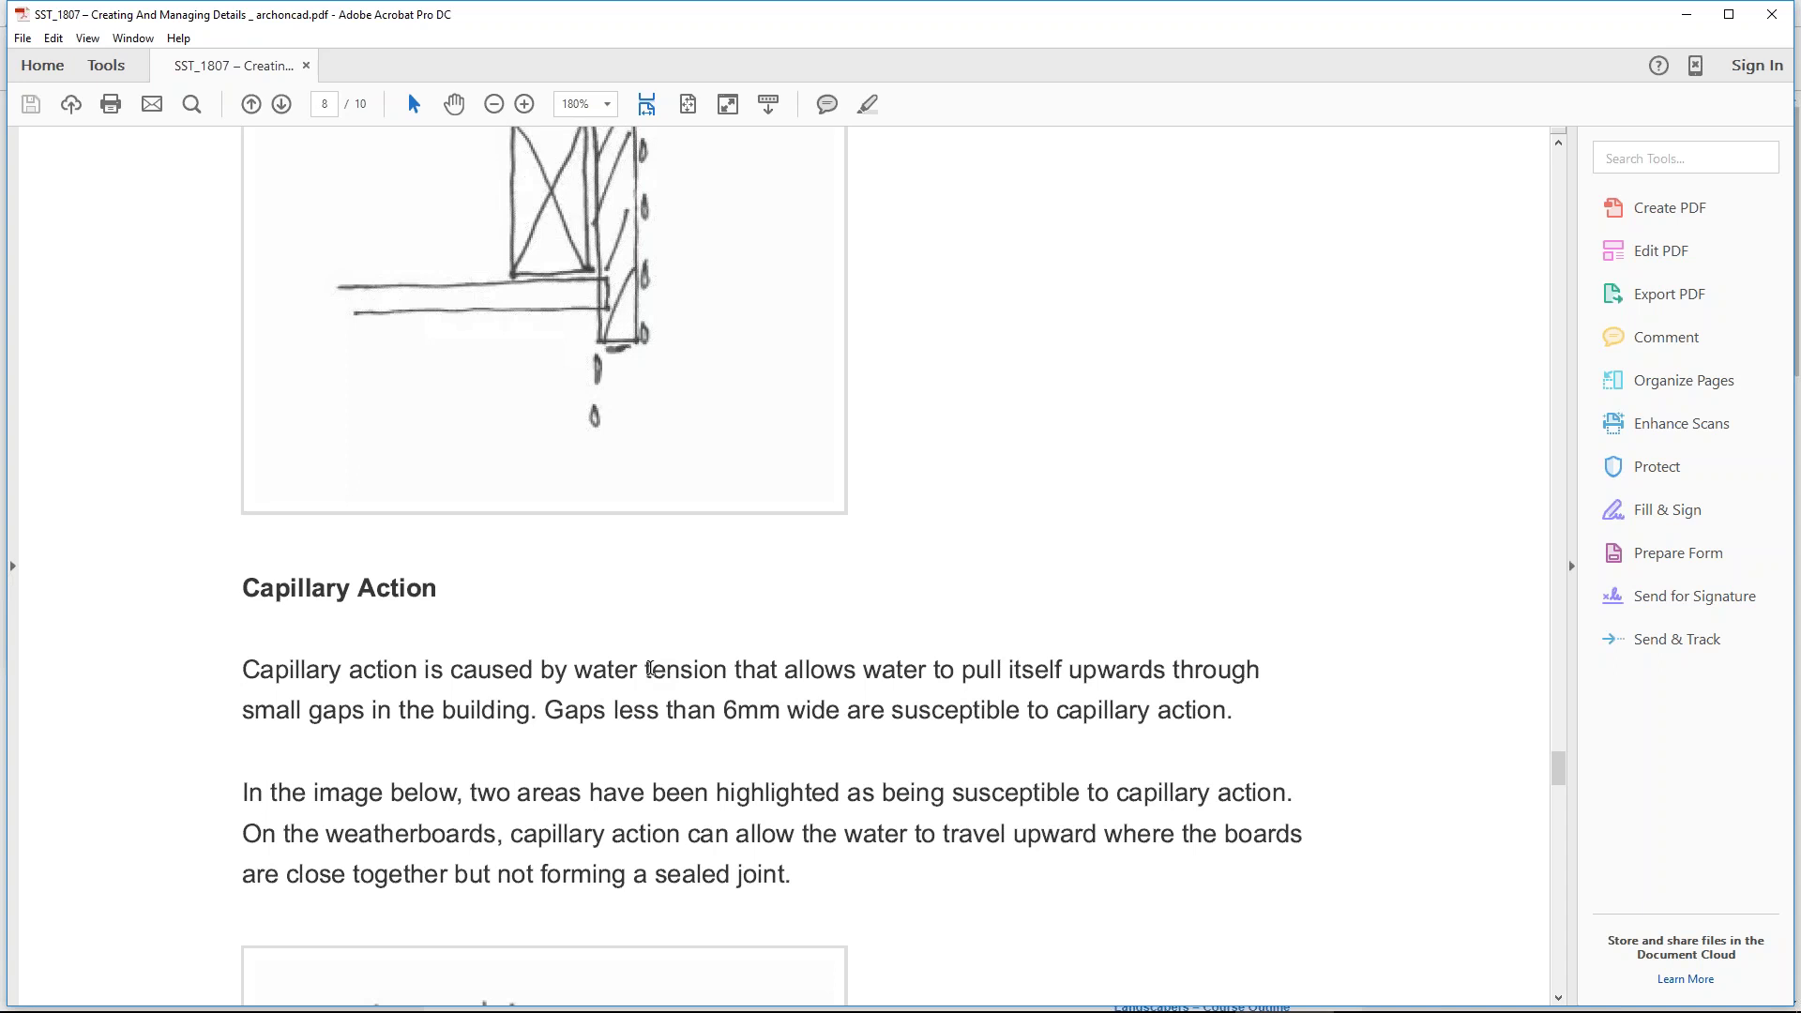
{"action": "scroll", "coordinate": [775, 623], "scroll_direction": "down", "scroll_amount": 4}
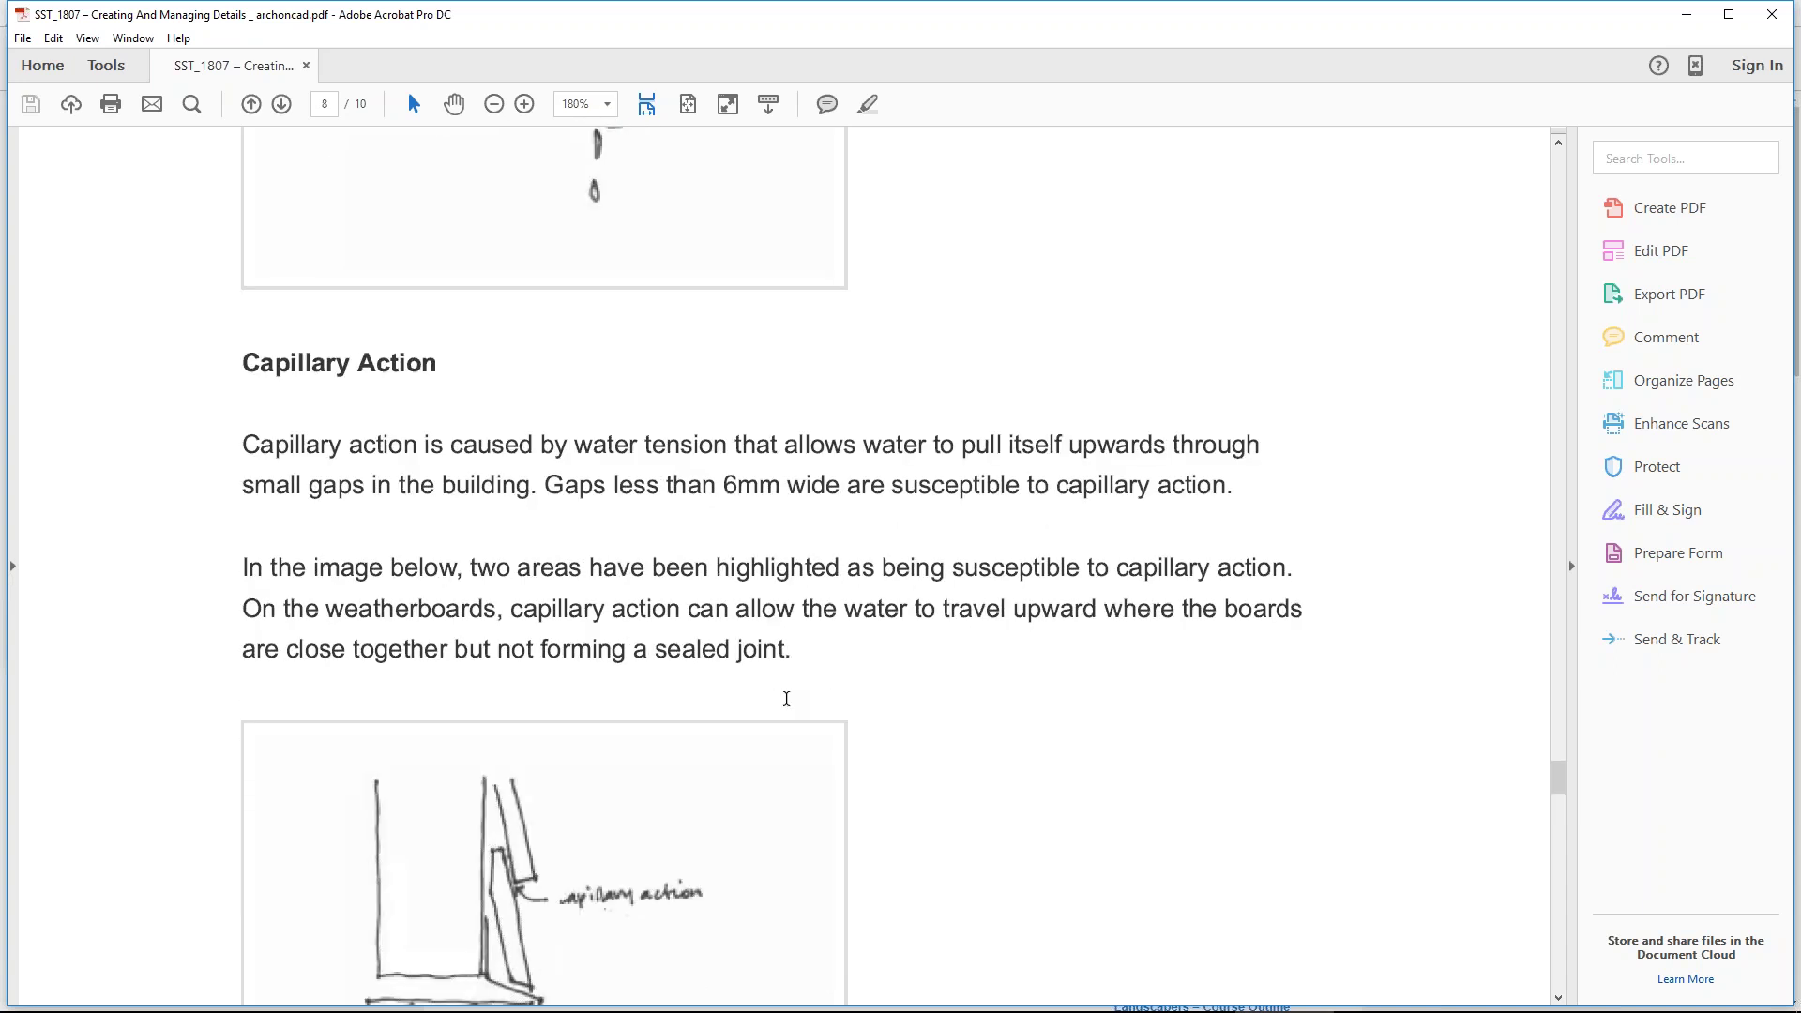
{"action": "scroll", "coordinate": [786, 698], "scroll_direction": "down", "scroll_amount": 3}
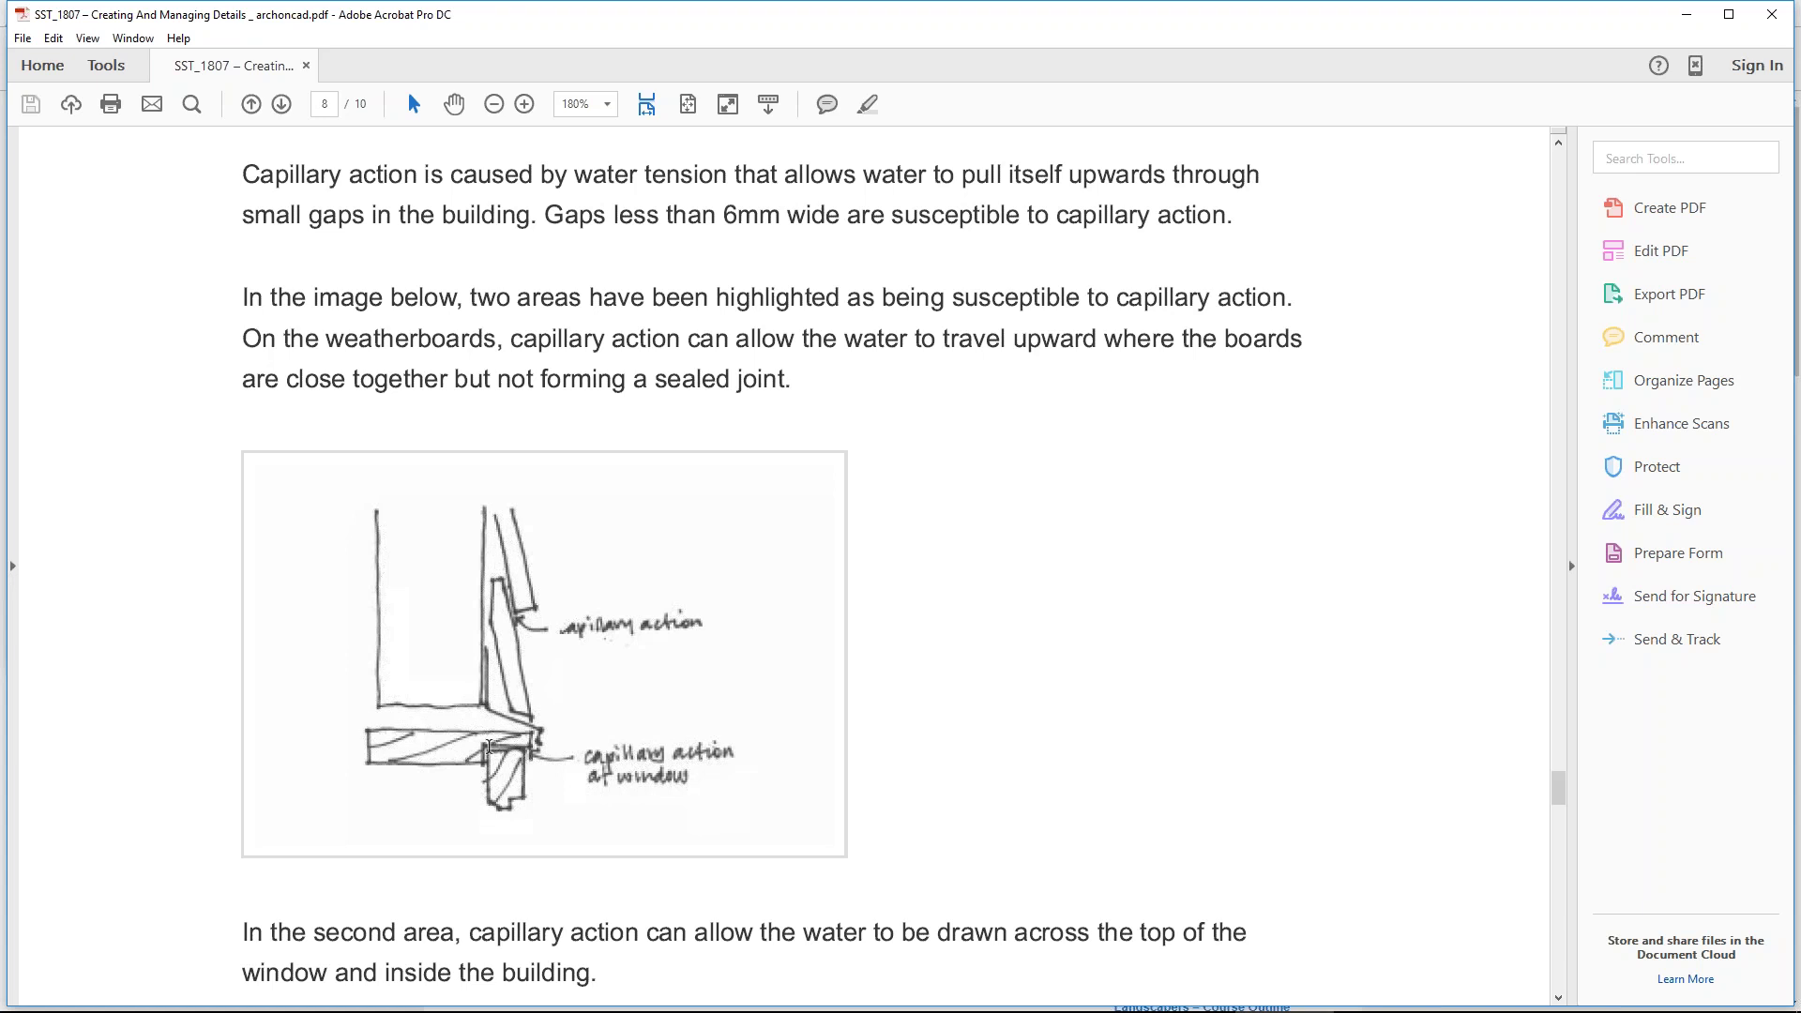
{"action": "scroll", "coordinate": [495, 749], "scroll_direction": "down", "scroll_amount": 3}
{"action": "scroll", "coordinate": [496, 750], "scroll_direction": "down", "scroll_amount": 10}
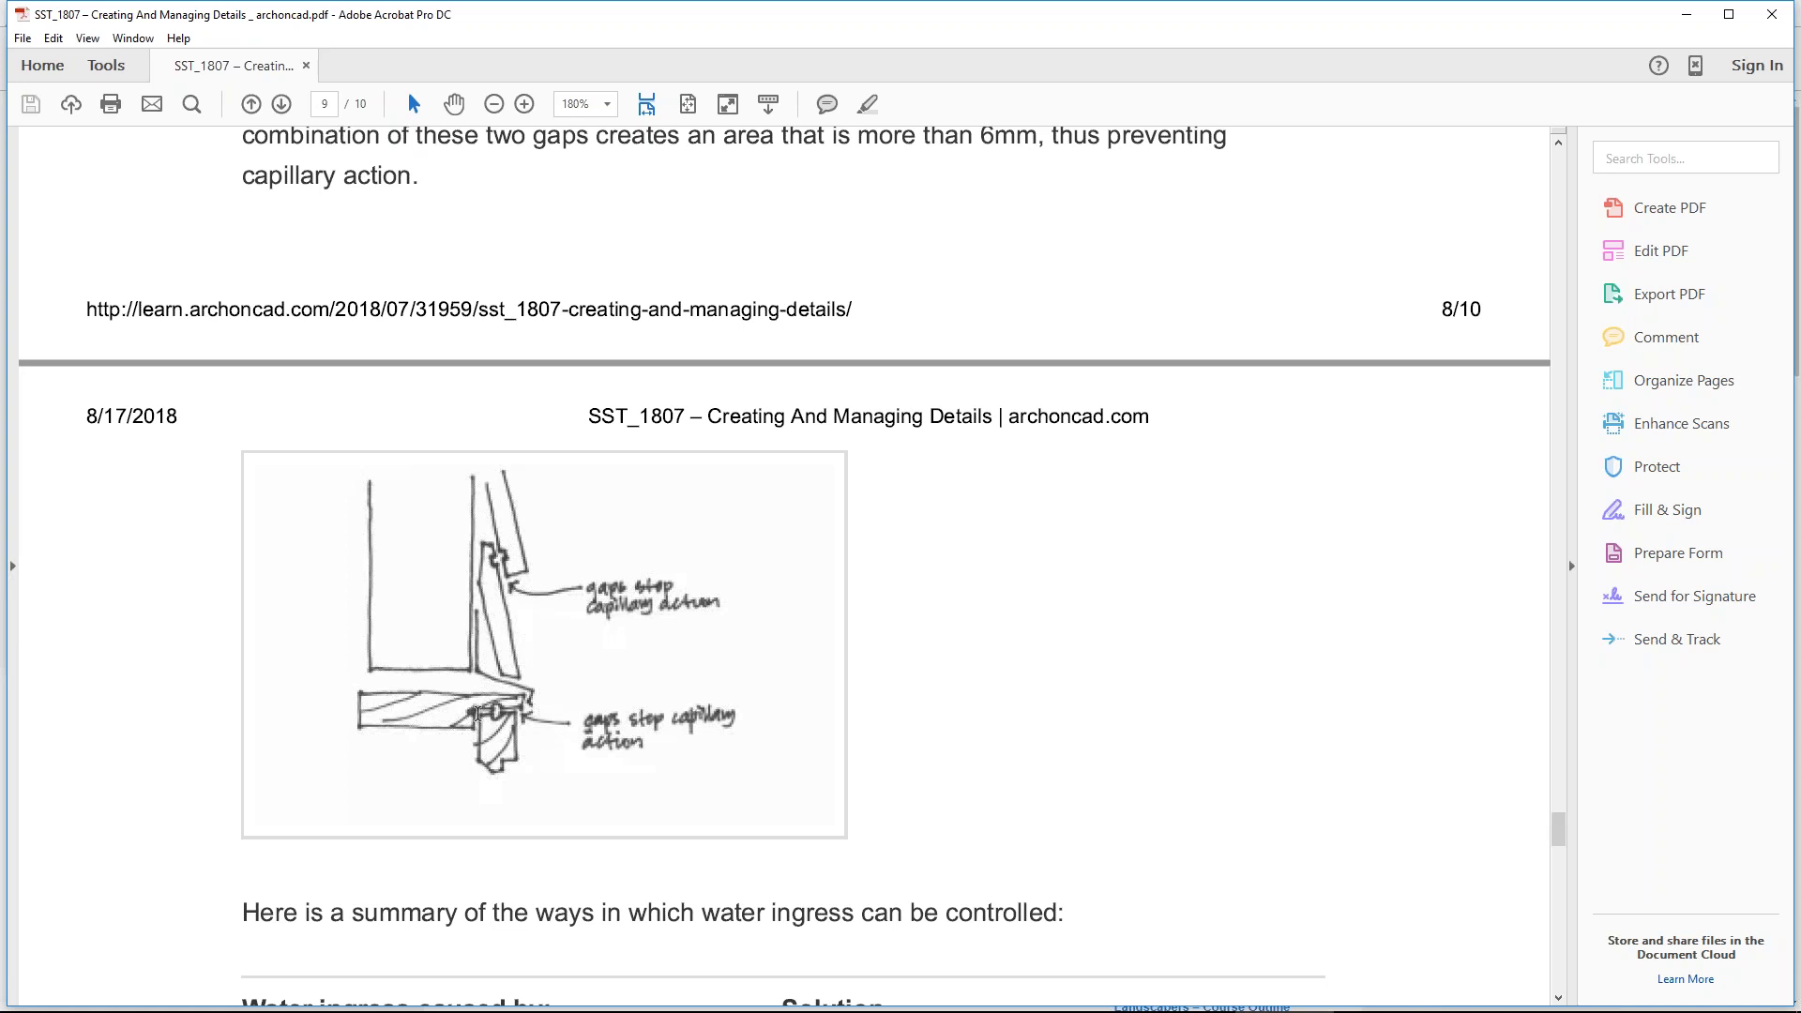
{"action": "scroll", "coordinate": [516, 563], "scroll_direction": "down", "scroll_amount": 1}
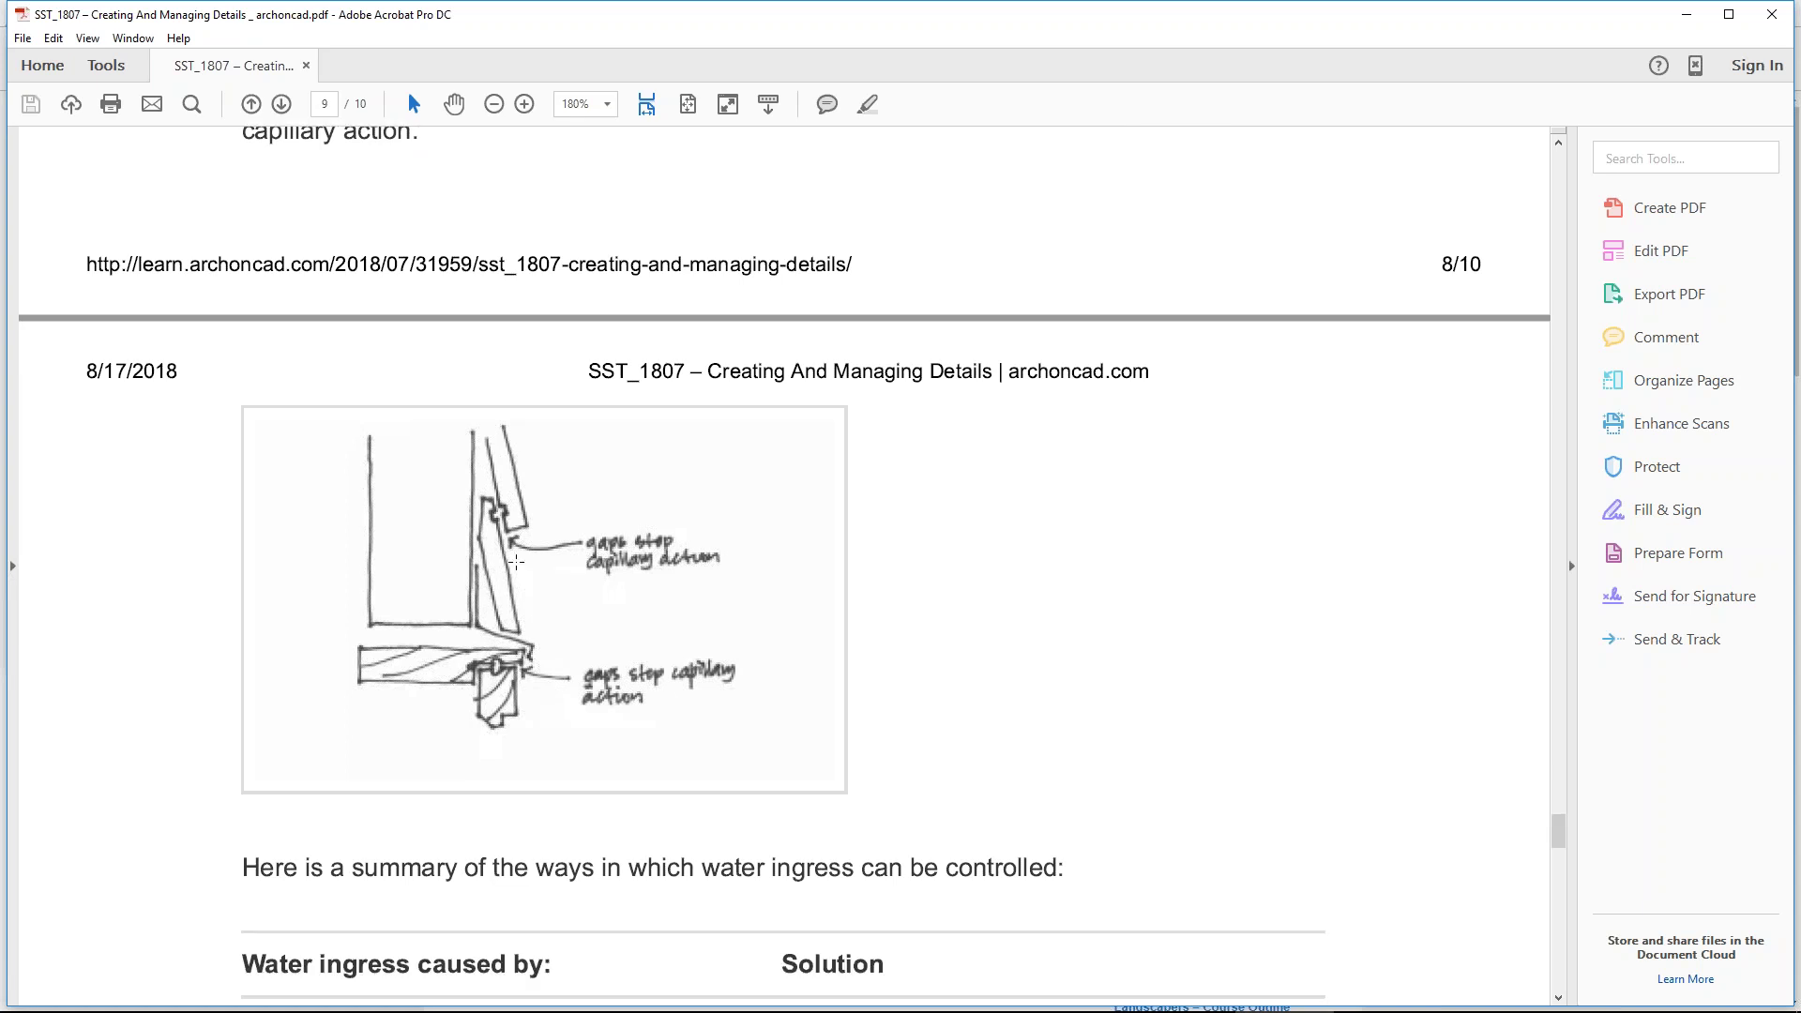
Step: Review the summary table of water ingress causes and solutions on pages 9 and 10, then close the PDF
{"action": "scroll", "coordinate": [516, 564], "scroll_direction": "down", "scroll_amount": 13}
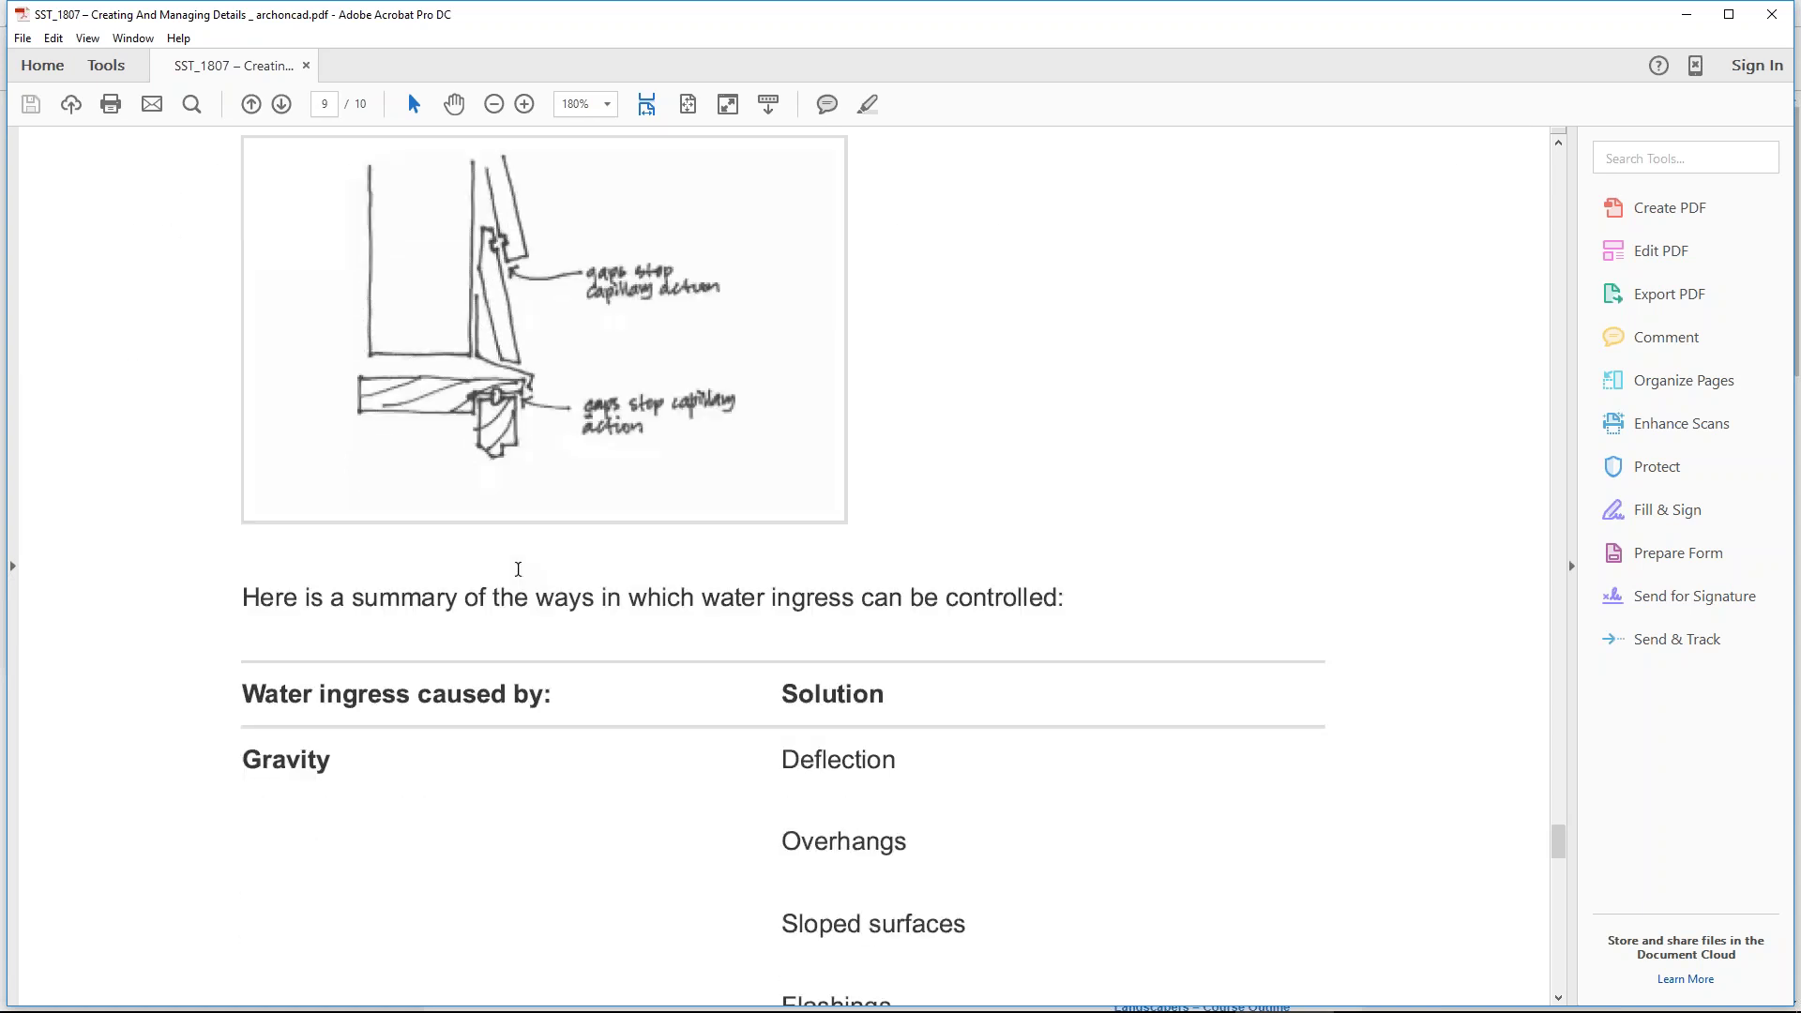
{"action": "scroll", "coordinate": [518, 572], "scroll_direction": "down", "scroll_amount": 4}
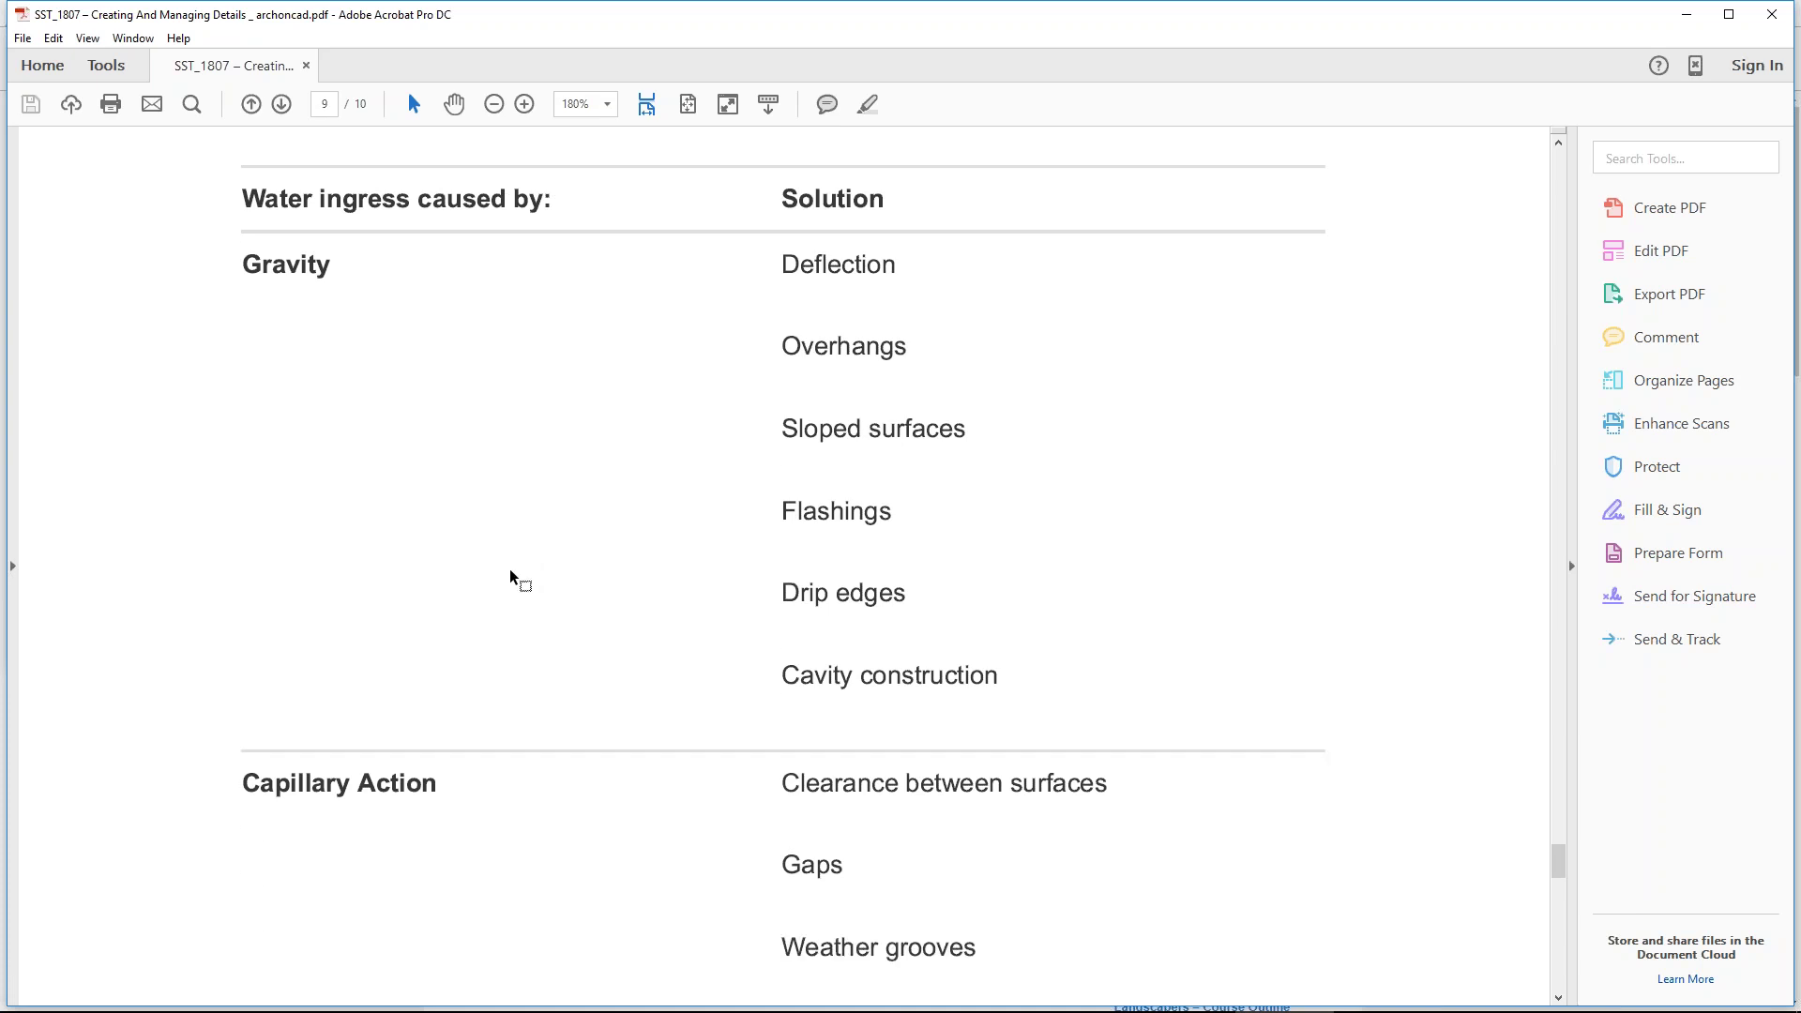
{"action": "scroll", "coordinate": [504, 565], "scroll_direction": "down", "scroll_amount": 1}
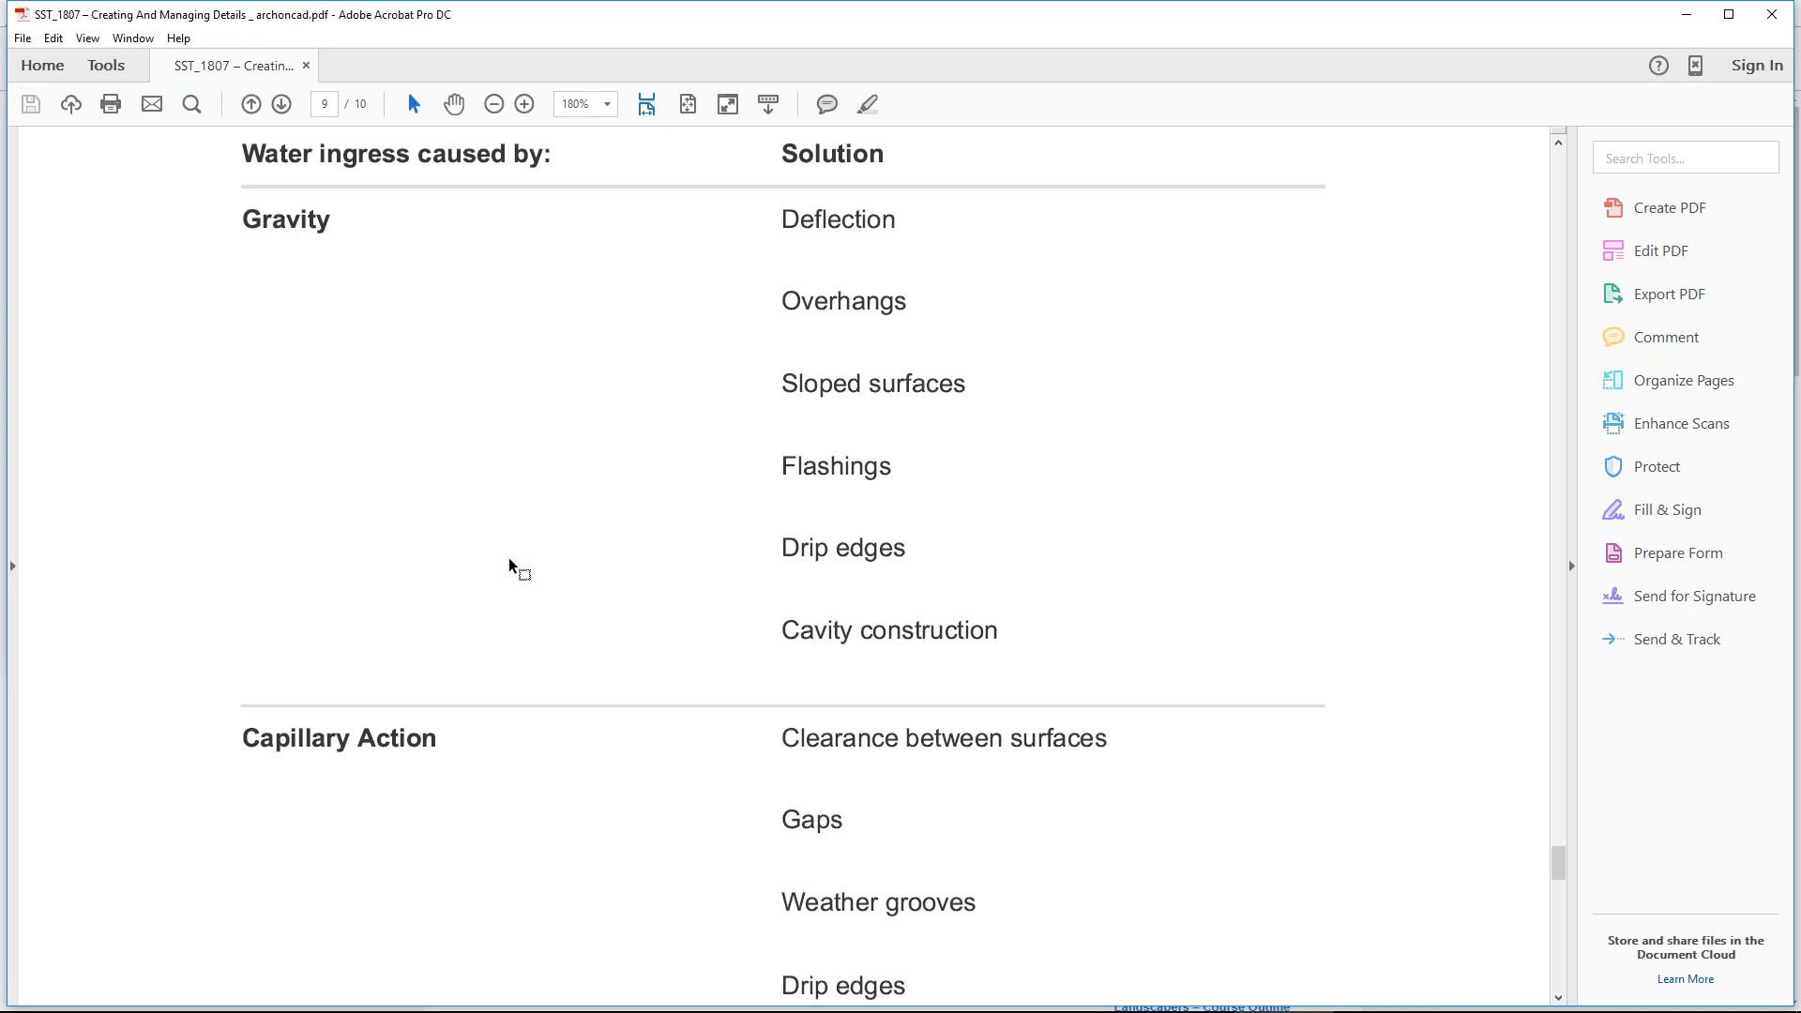
{"action": "scroll", "coordinate": [832, 475], "scroll_direction": "down", "scroll_amount": 6}
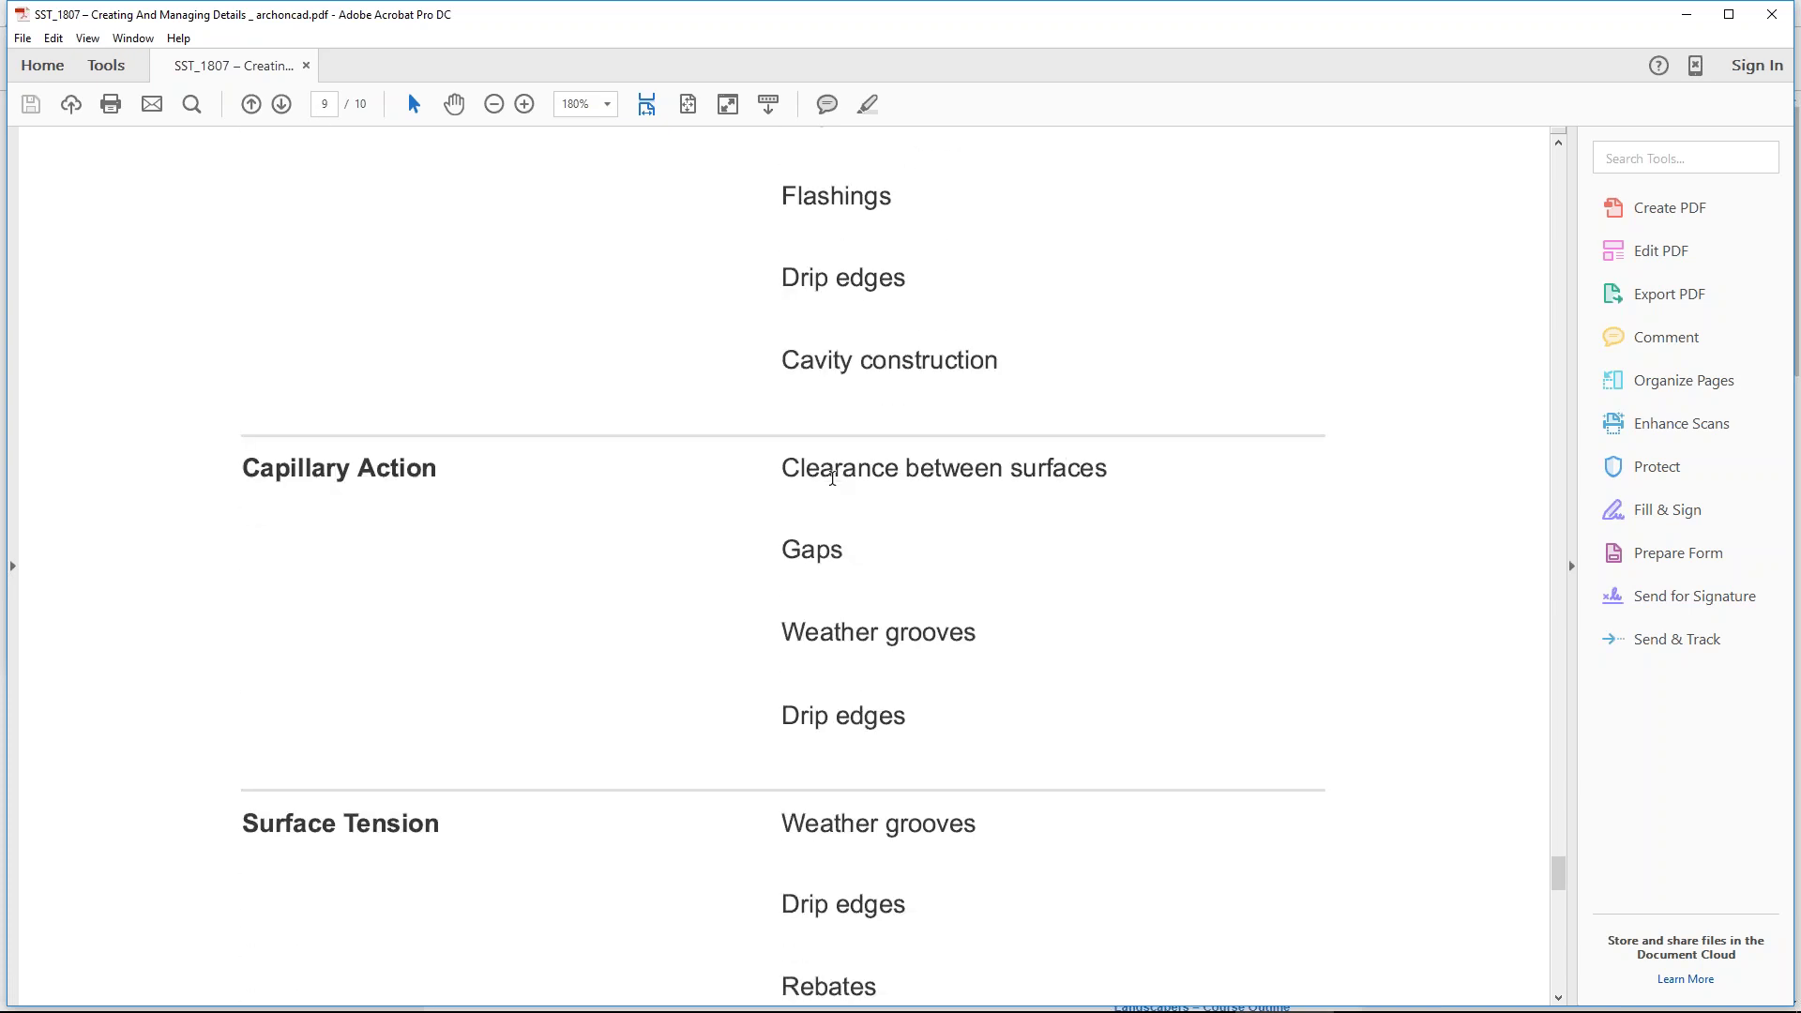
{"action": "scroll", "coordinate": [833, 474], "scroll_direction": "down", "scroll_amount": 7}
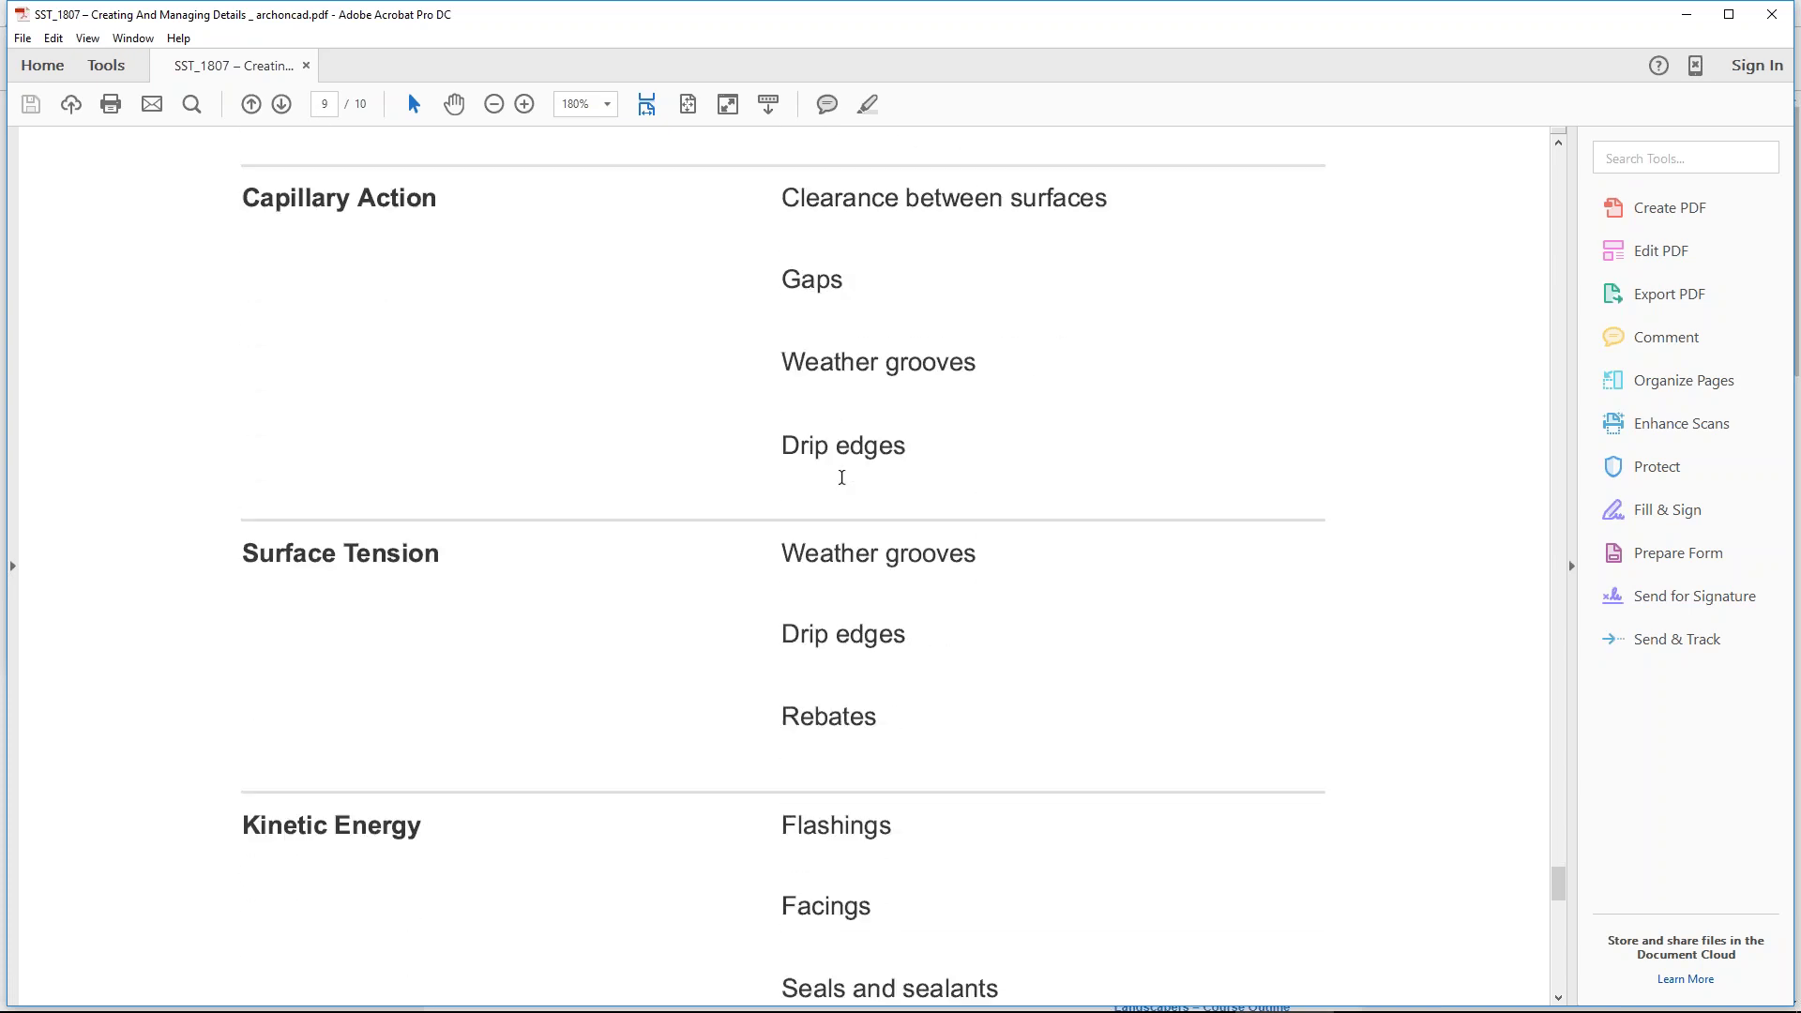
{"action": "scroll", "coordinate": [841, 477], "scroll_direction": "down", "scroll_amount": 9}
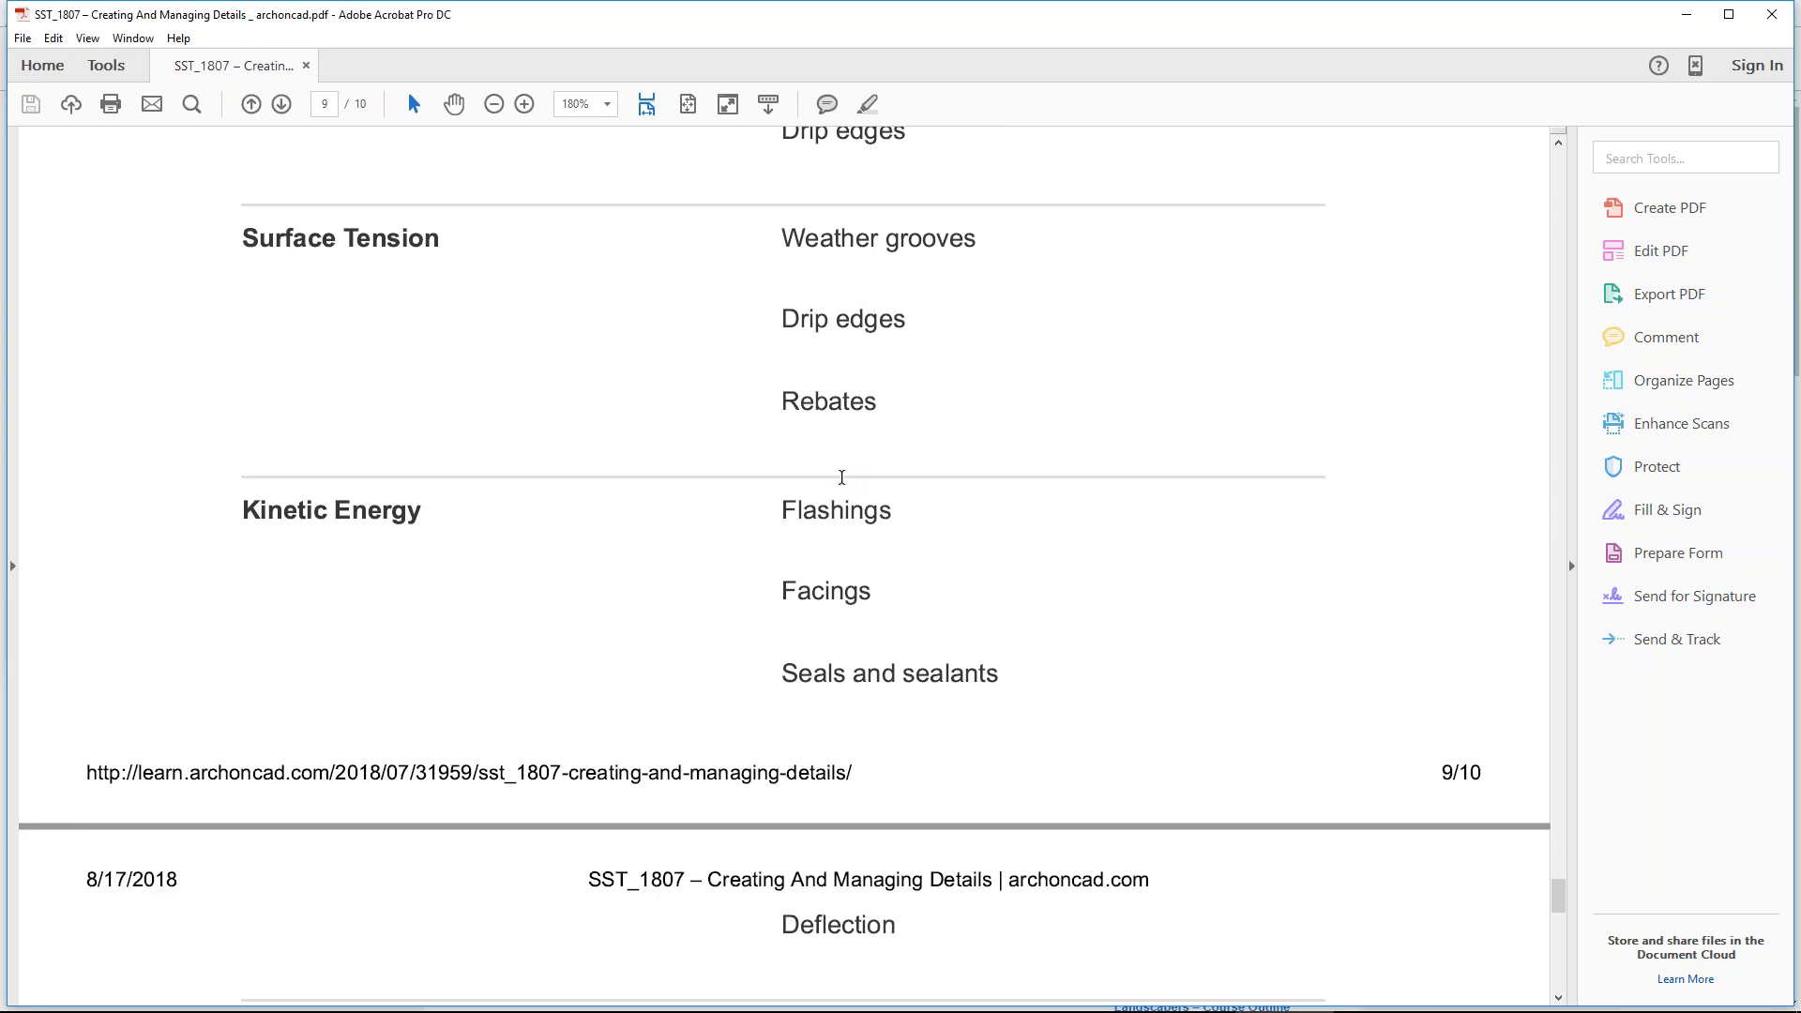
{"action": "scroll", "coordinate": [842, 478], "scroll_direction": "down", "scroll_amount": 14}
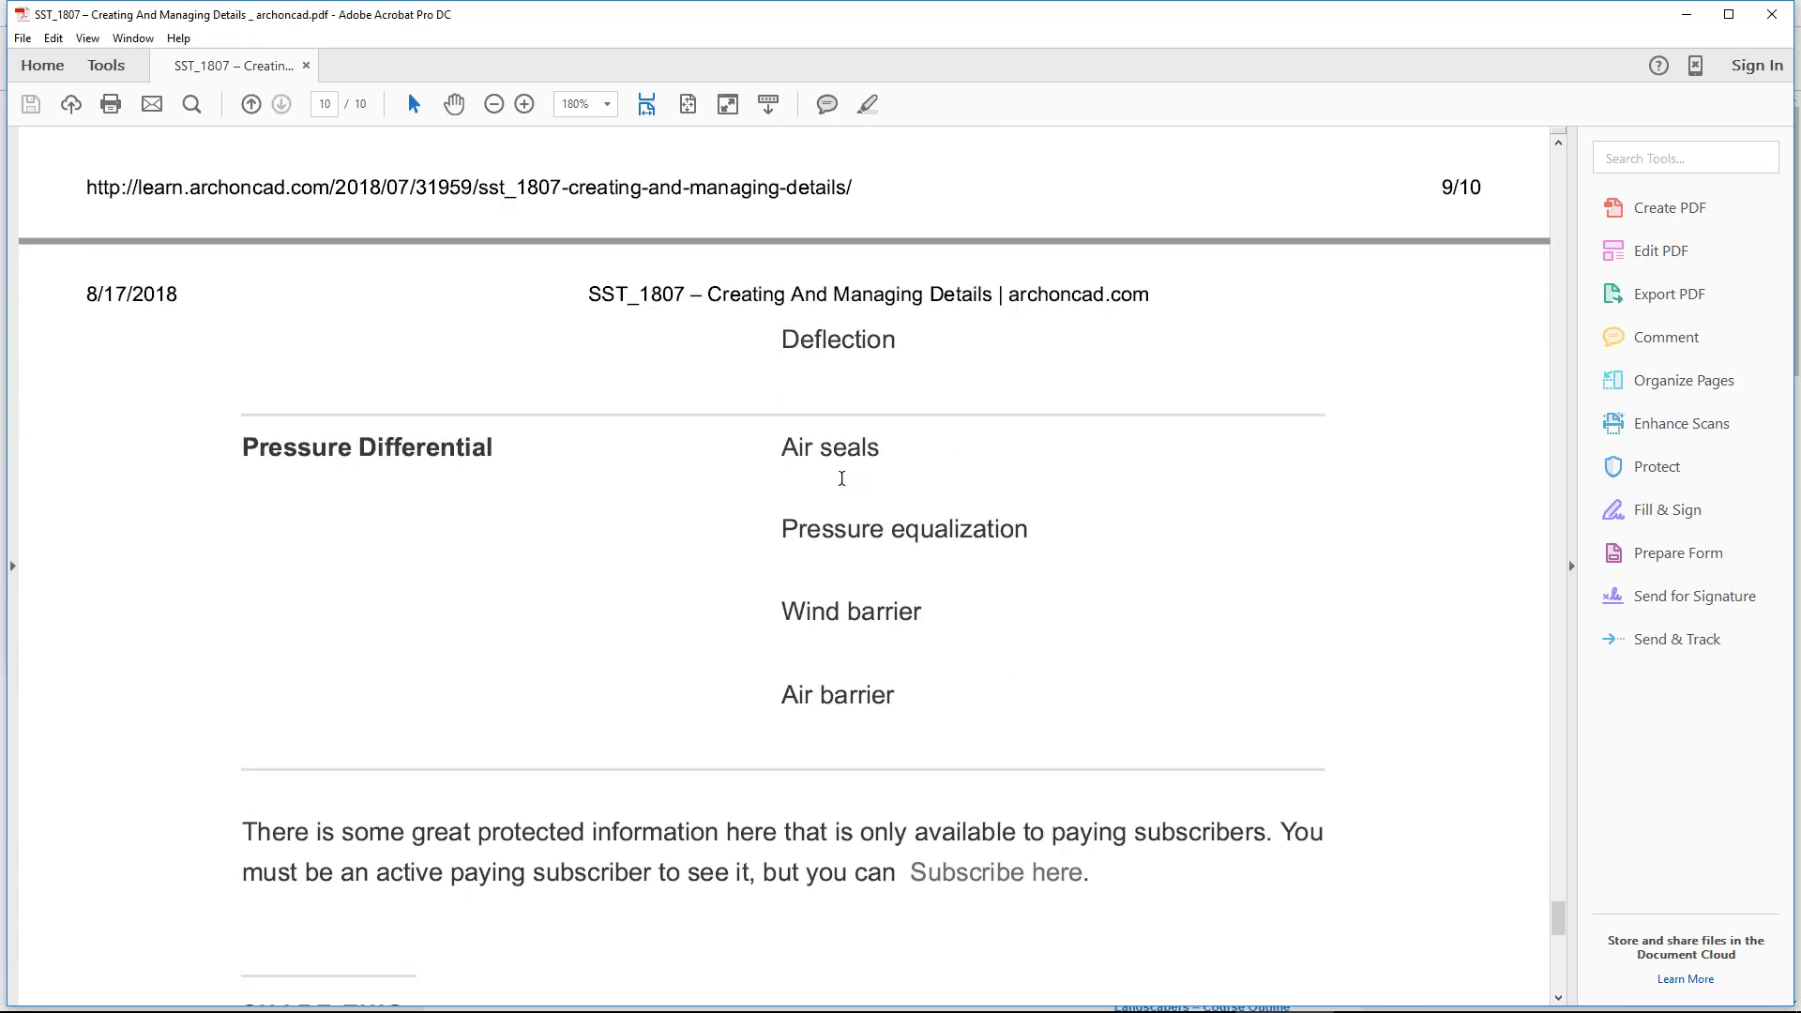
{"action": "scroll", "coordinate": [842, 478], "scroll_direction": "down", "scroll_amount": 2}
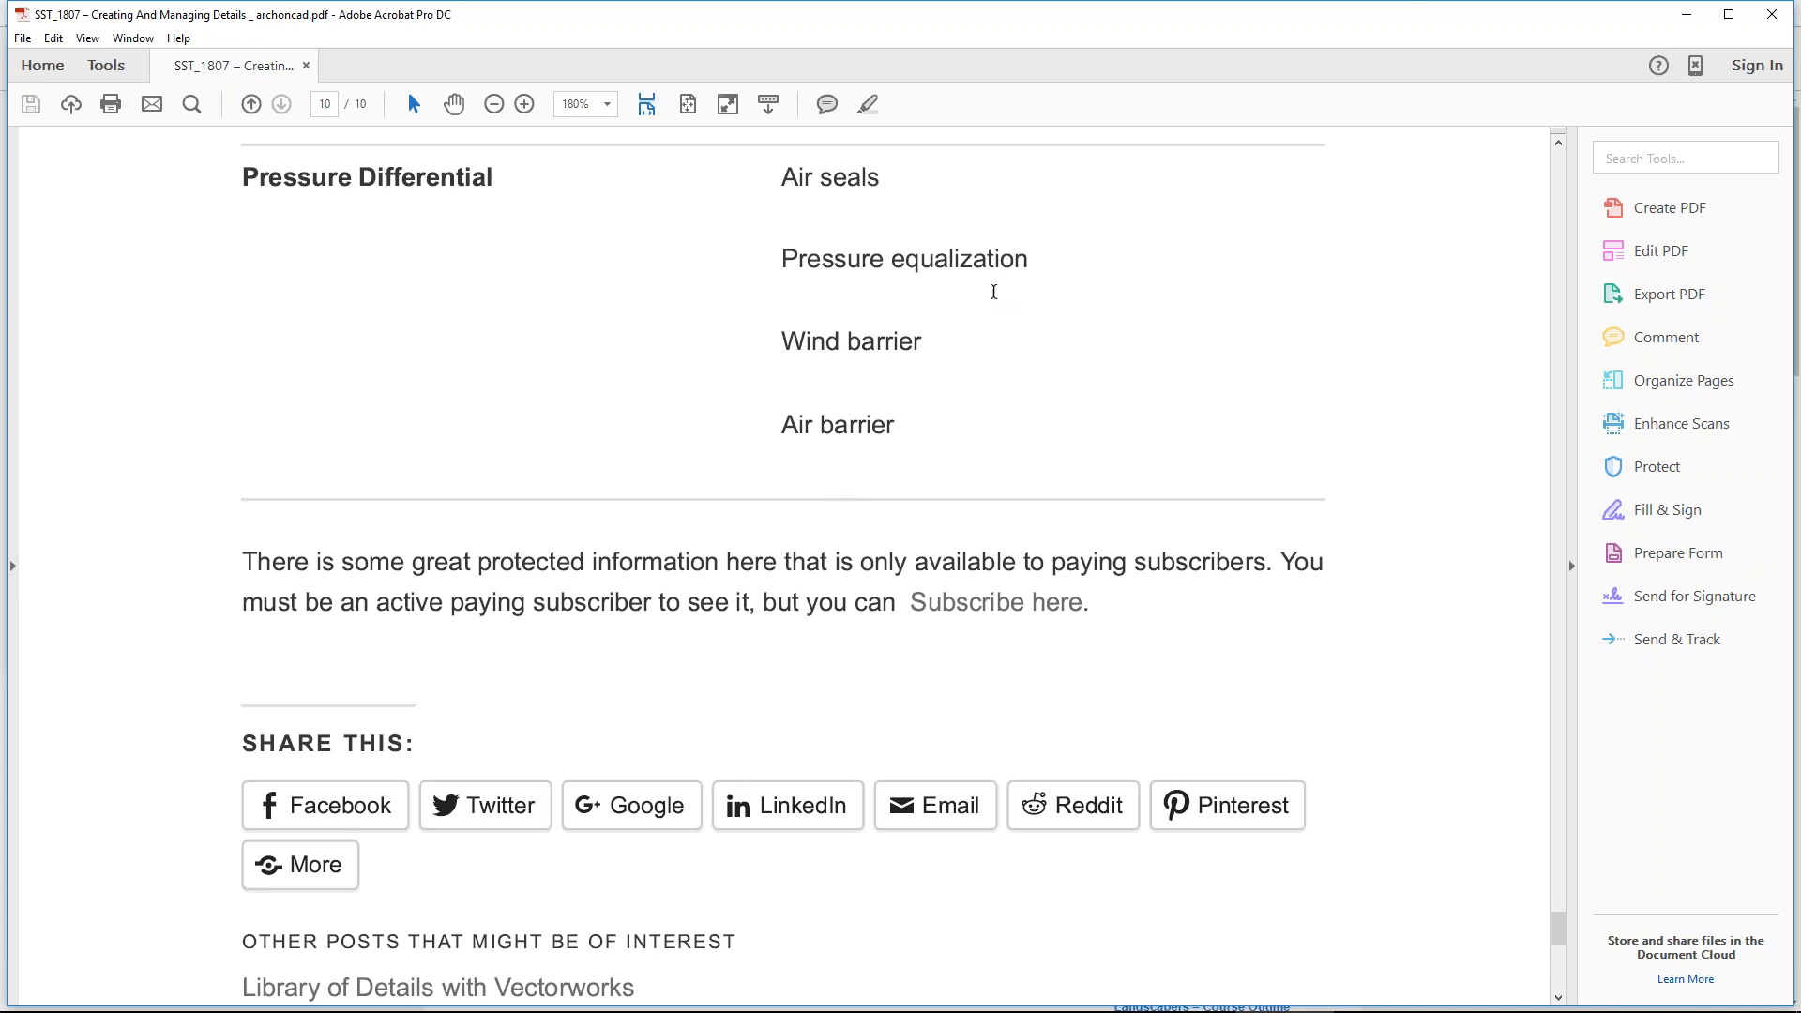
{"action": "left_click", "coordinate": [1774, 16]}
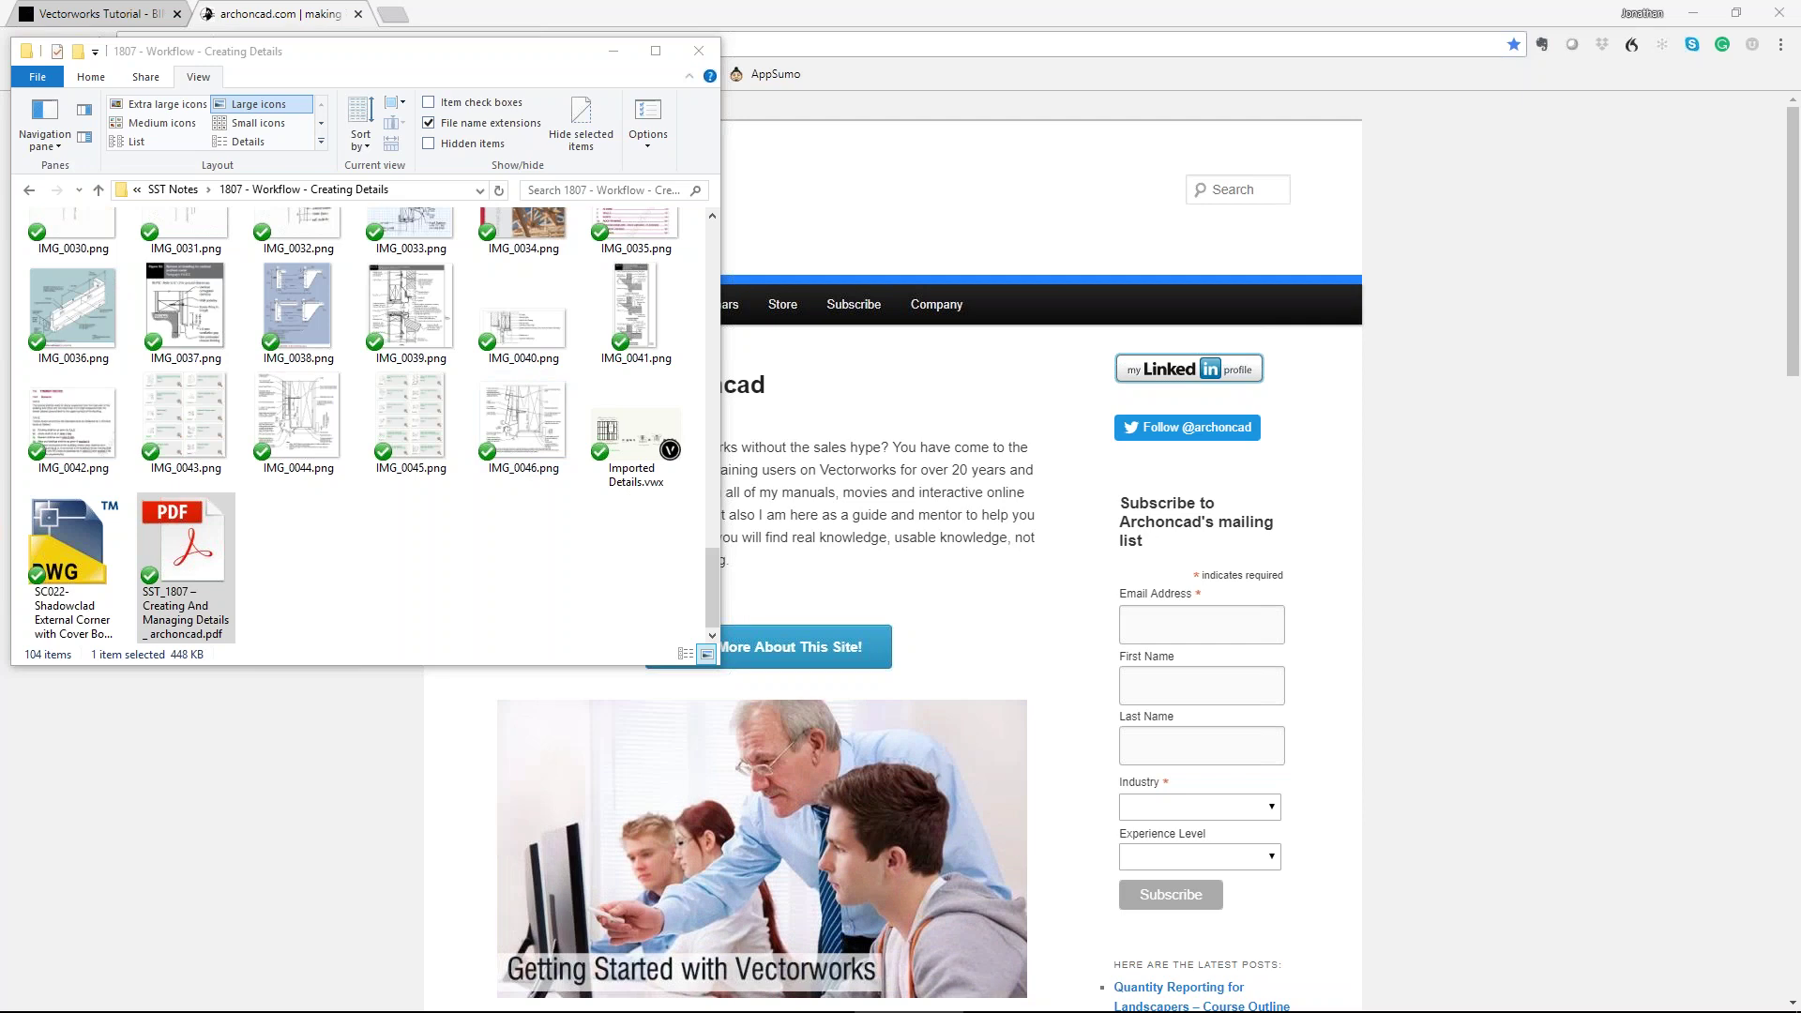
Step: Select the SC022 Shadowclad DWG file, switch to Vectorworks, and bring the 1807 - Workflow - Creating Details folder window in front of it
{"action": "left_click", "coordinate": [94, 566]}
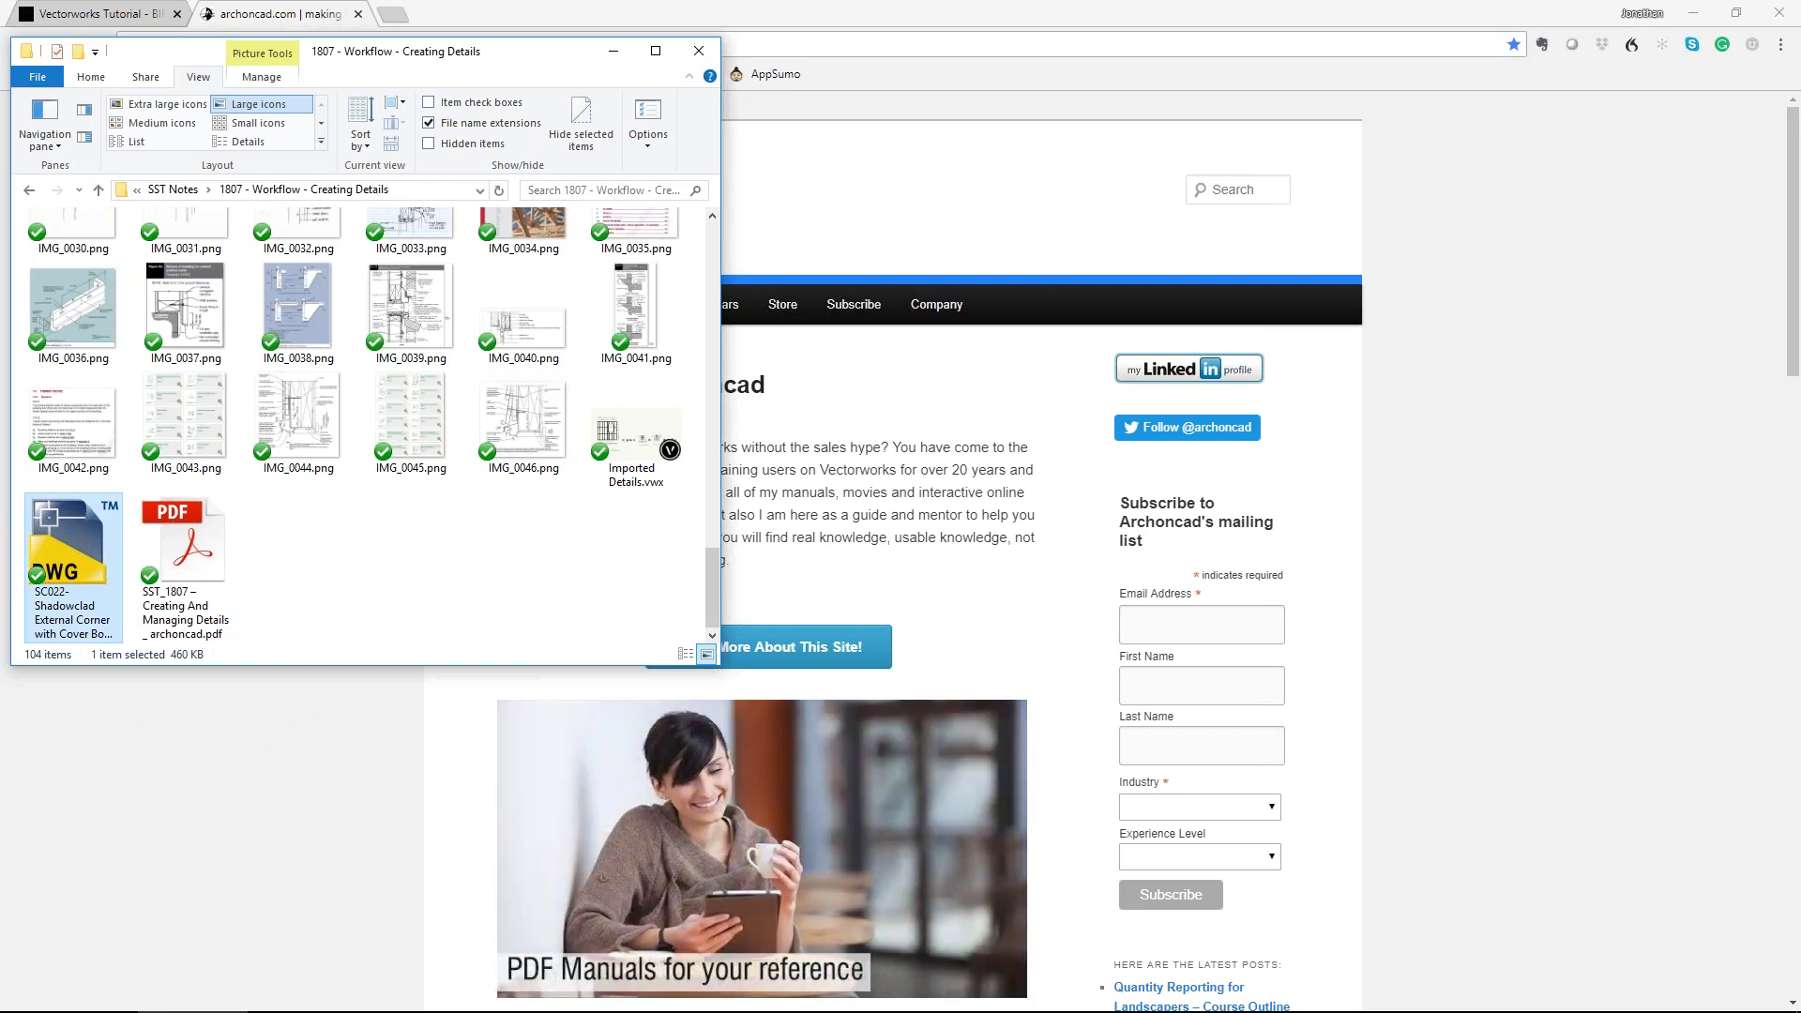
{"action": "mouse_move", "coordinate": [591, 1009]}
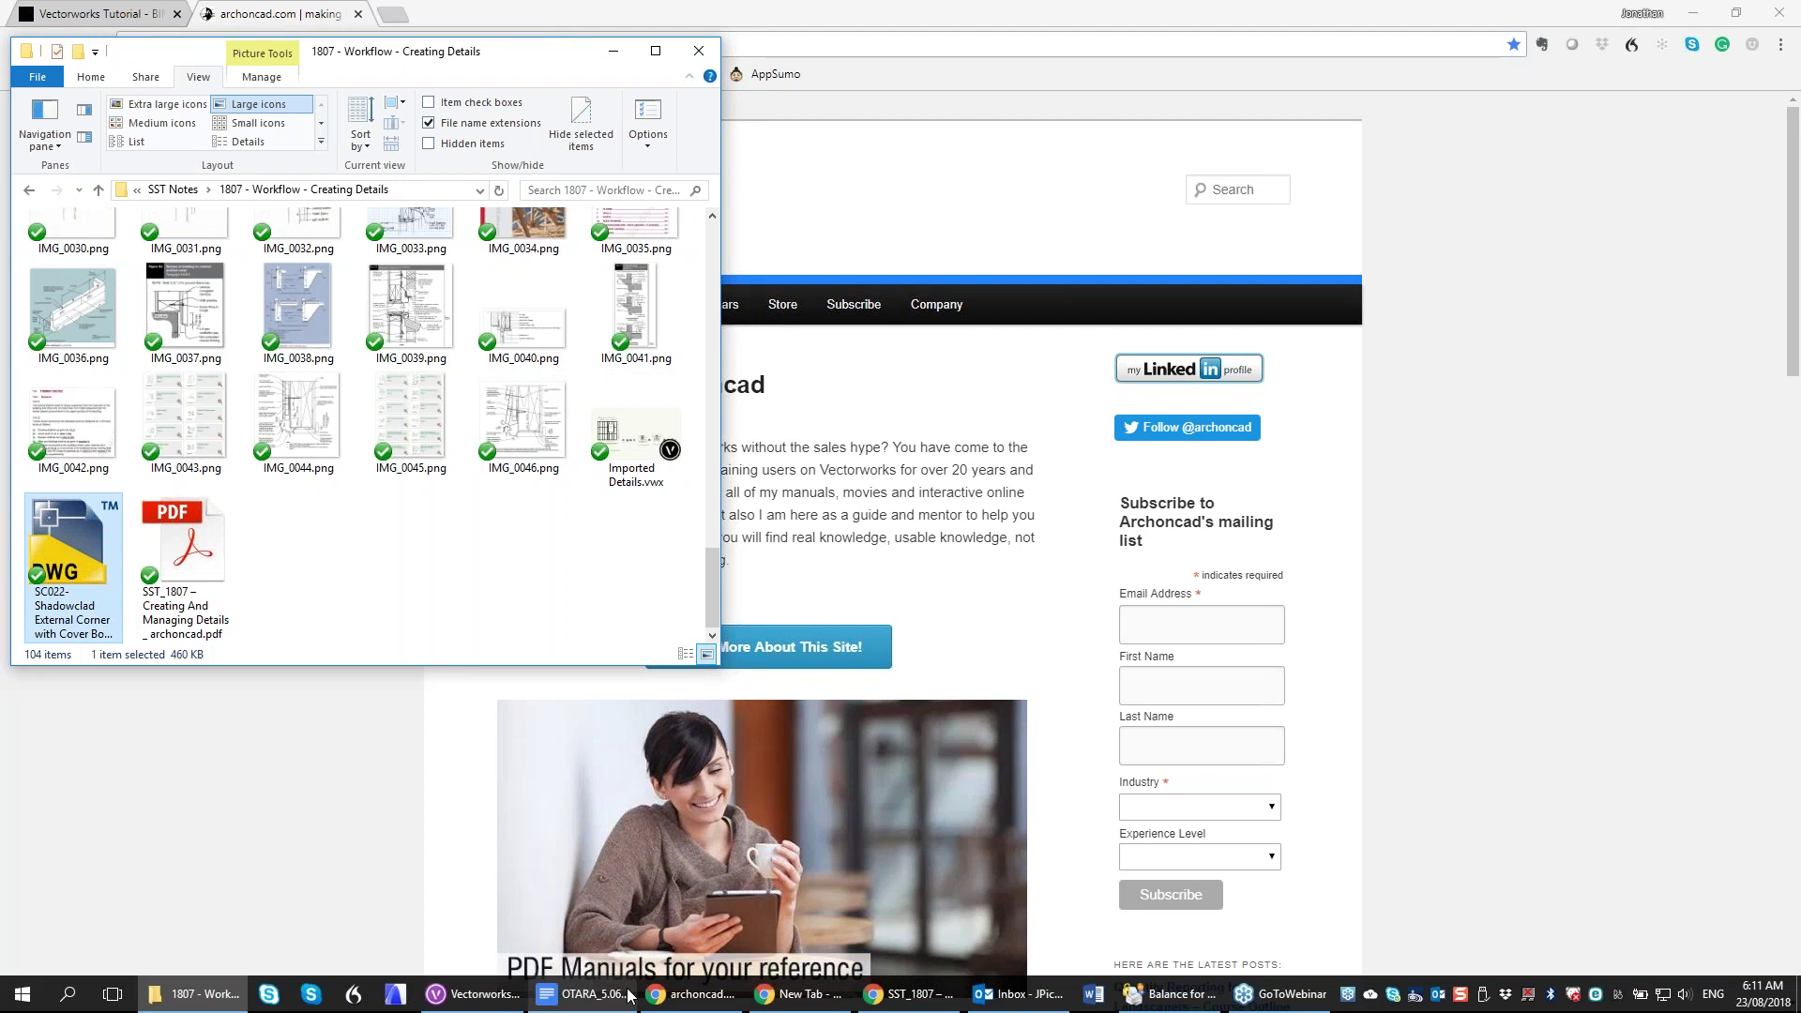
{"action": "left_click", "coordinate": [478, 994]}
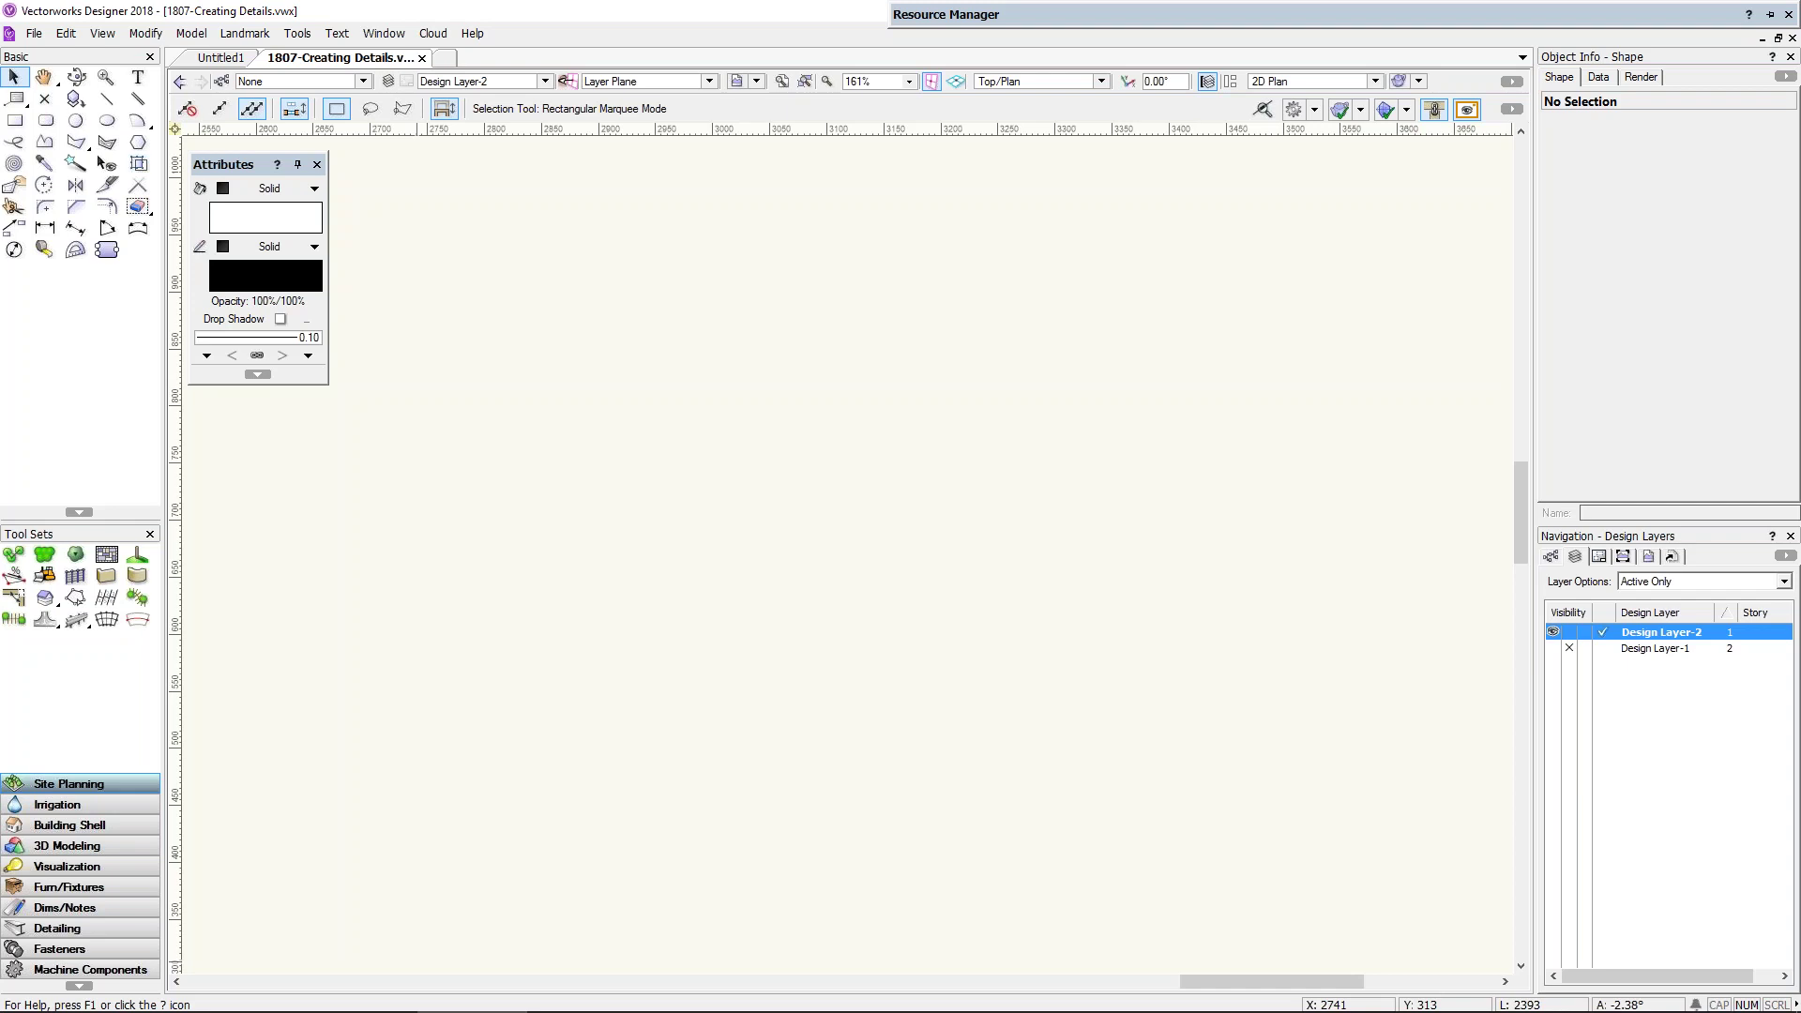
{"action": "key", "text": "super+Tab"}
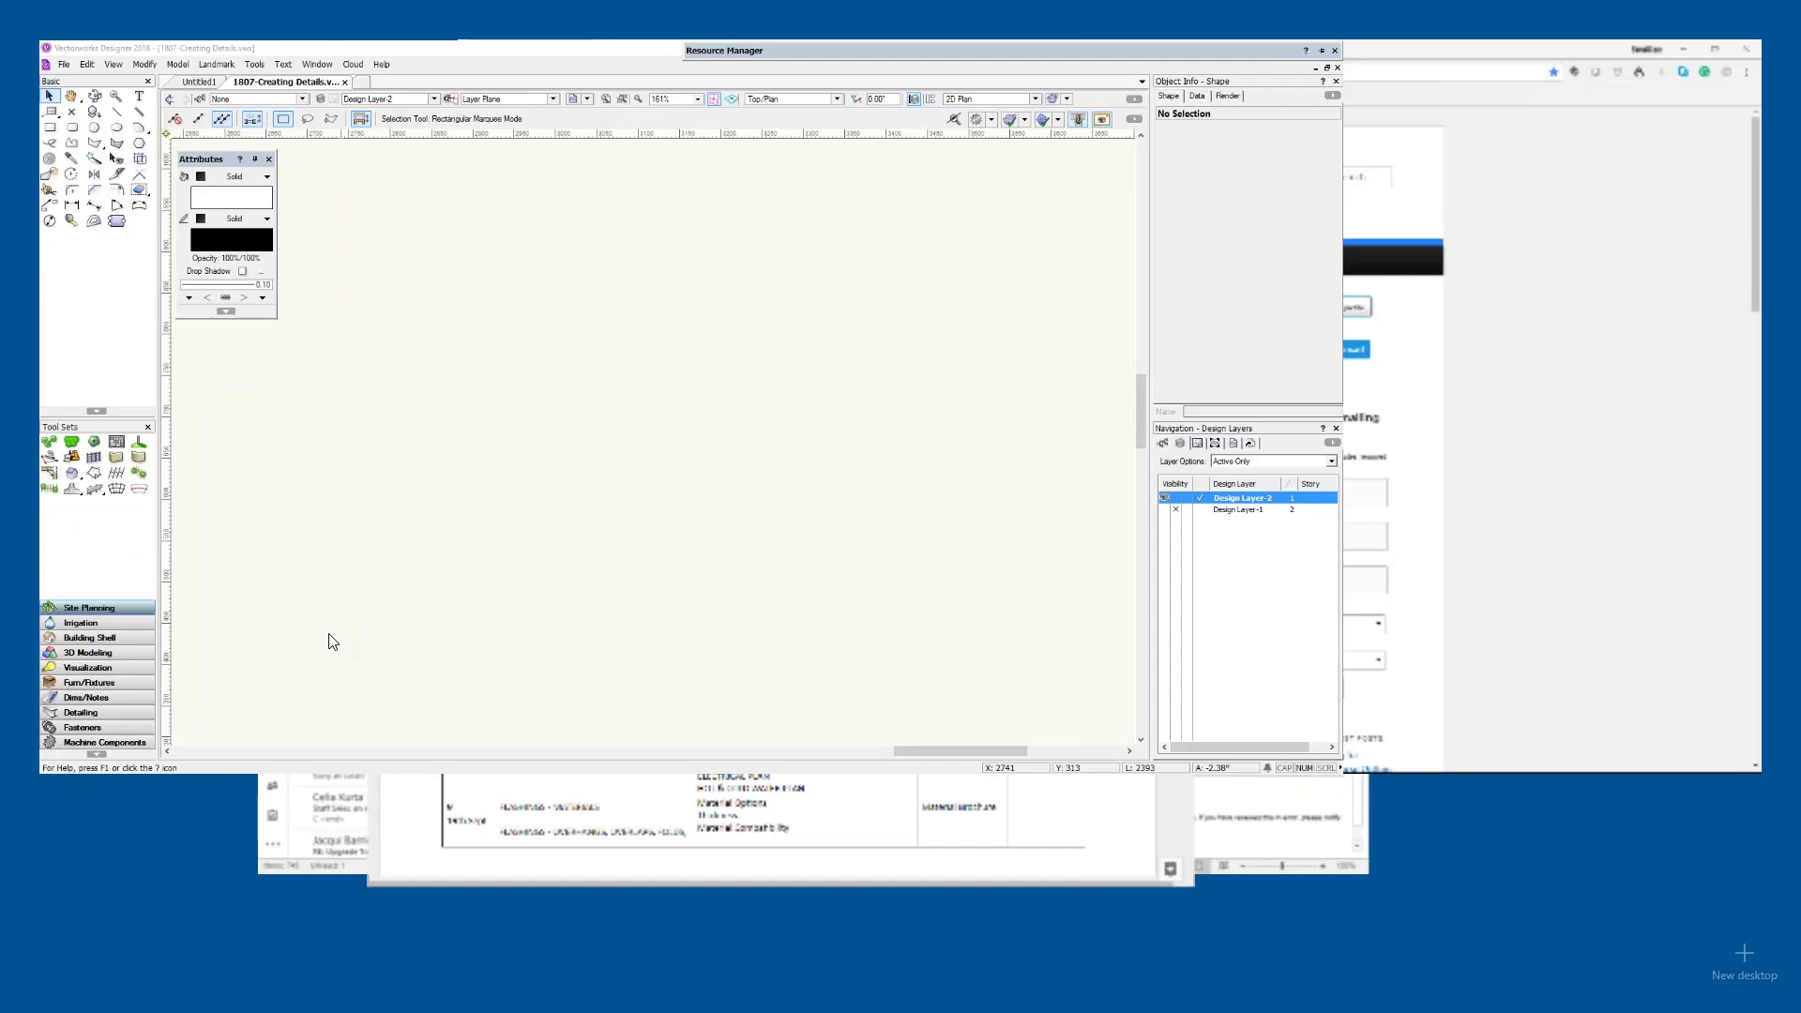
{"action": "left_click", "coordinate": [860, 369]}
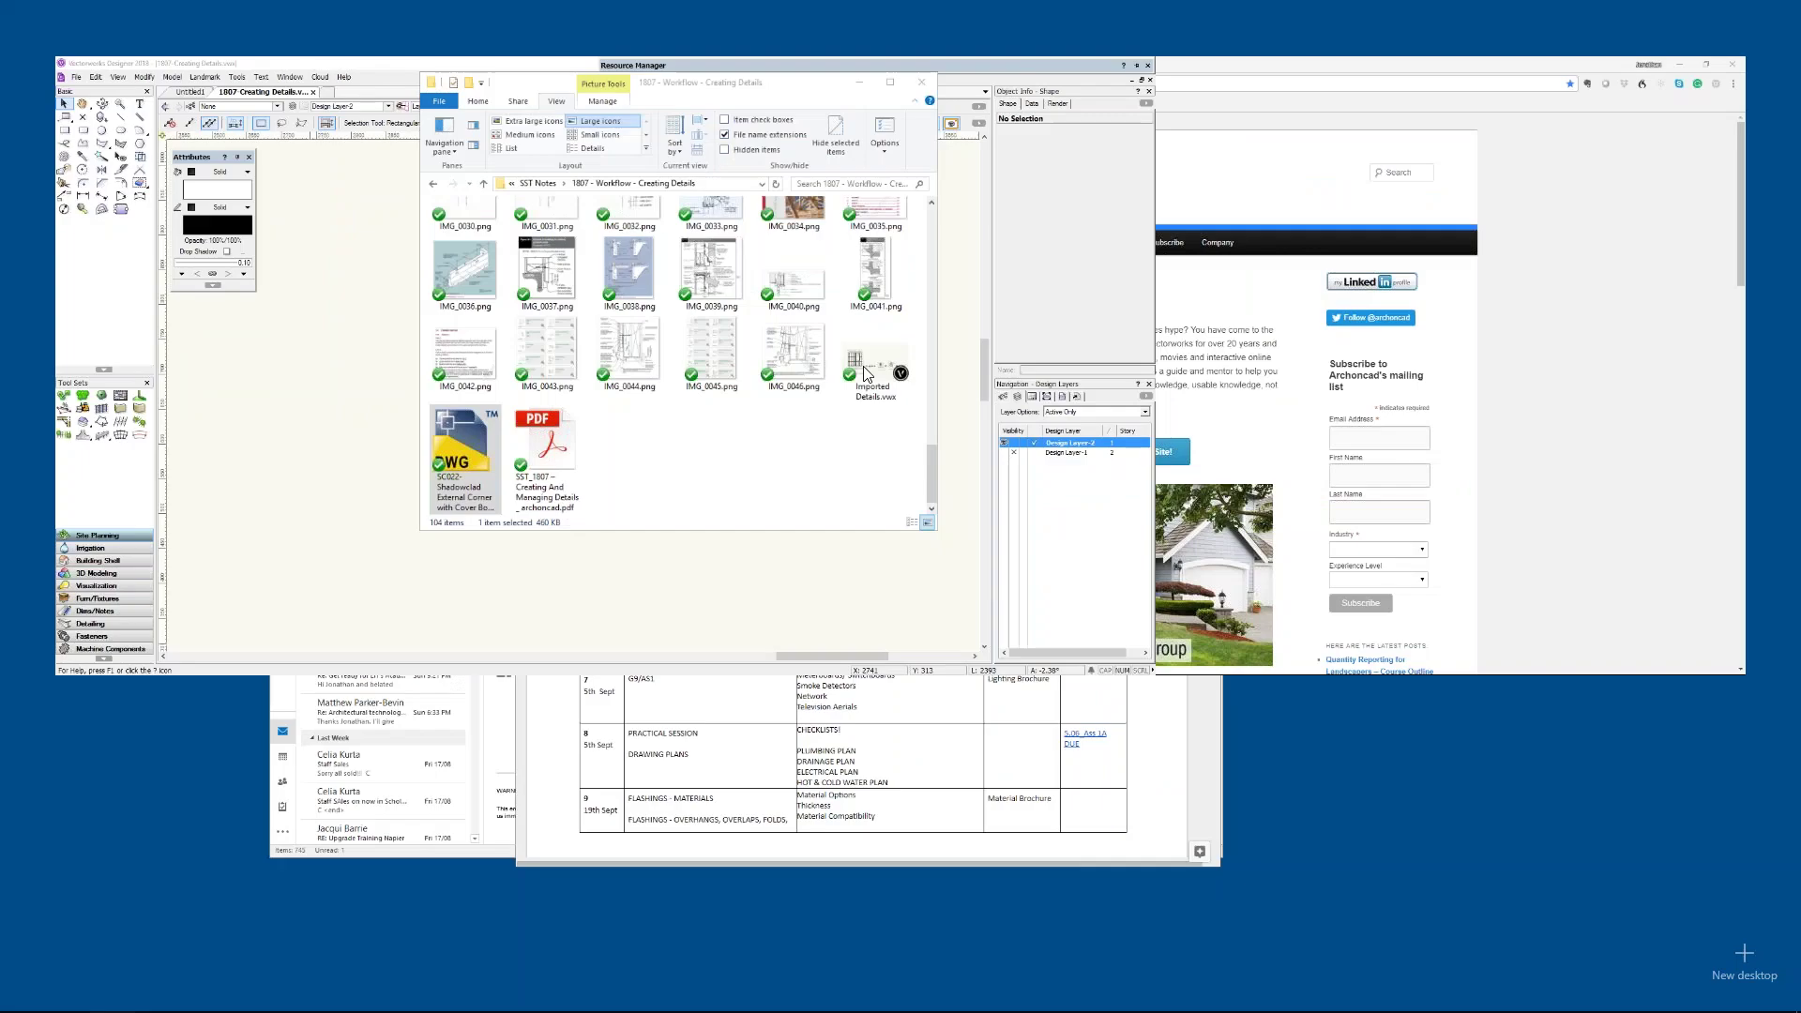
Step: Show the folder tree in File Explorer and open the e2-external-moisture PDF from Building Codes > NZ Building Codes
{"action": "left_click", "coordinate": [58, 137]}
{"action": "left_click", "coordinate": [75, 174]}
{"action": "scroll", "coordinate": [78, 302], "scroll_direction": "up", "scroll_amount": 2}
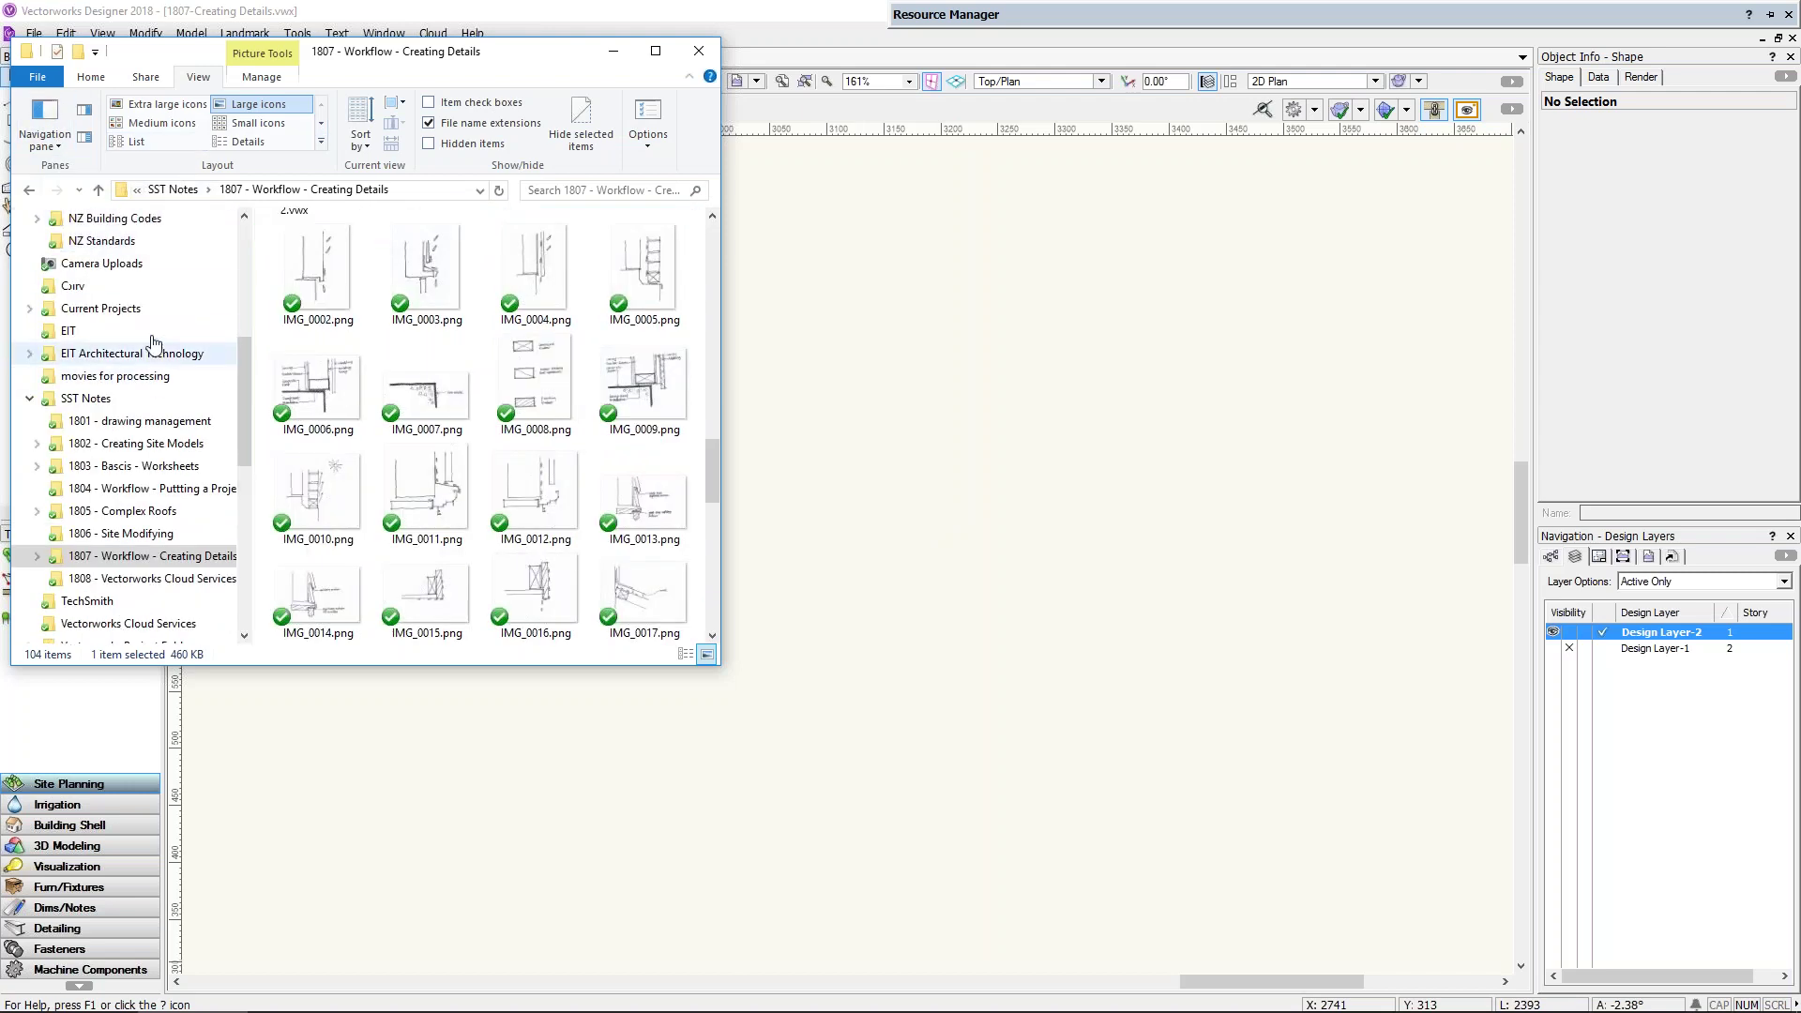
{"action": "left_click", "coordinate": [99, 286]}
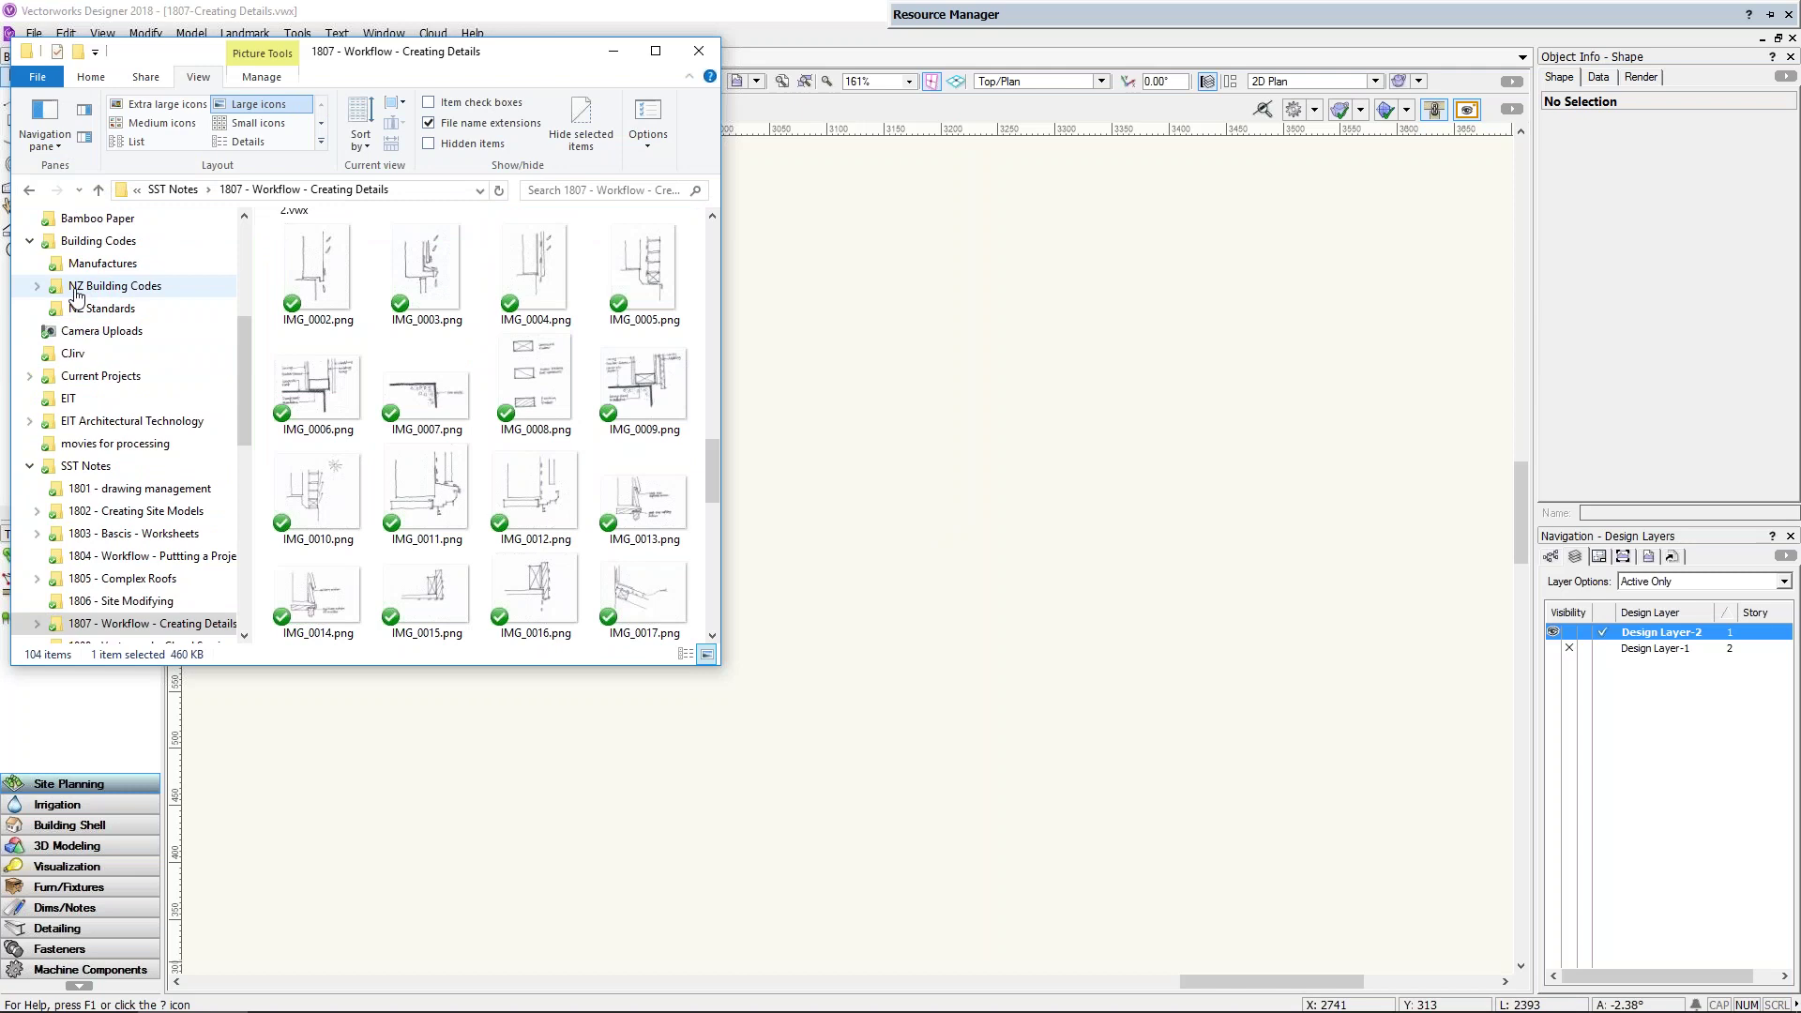
{"action": "left_click", "coordinate": [322, 330]}
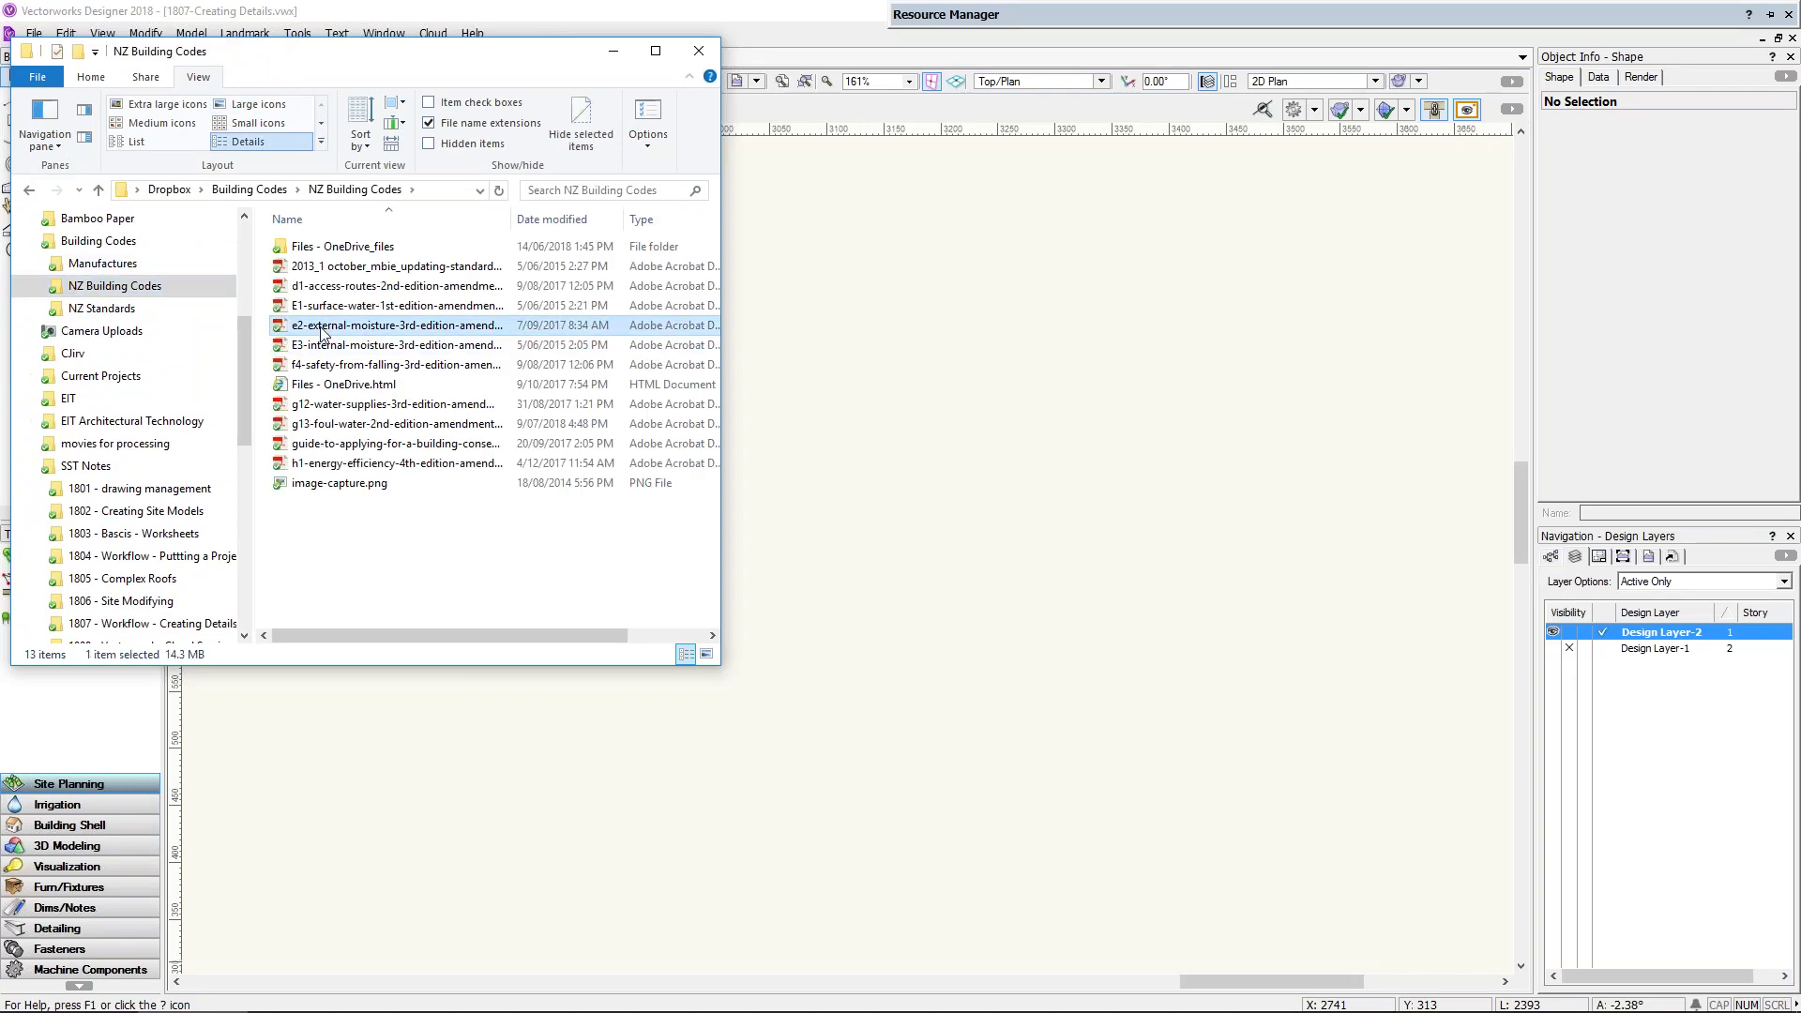
{"action": "mouse_move", "coordinate": [292, 334]}
{"action": "left_mouse_down"}
{"action": "mouse_move", "coordinate": [404, 345]}
{"action": "mouse_move", "coordinate": [315, 339]}
{"action": "left_mouse_up"}
{"action": "double_click", "coordinate": [315, 330]}
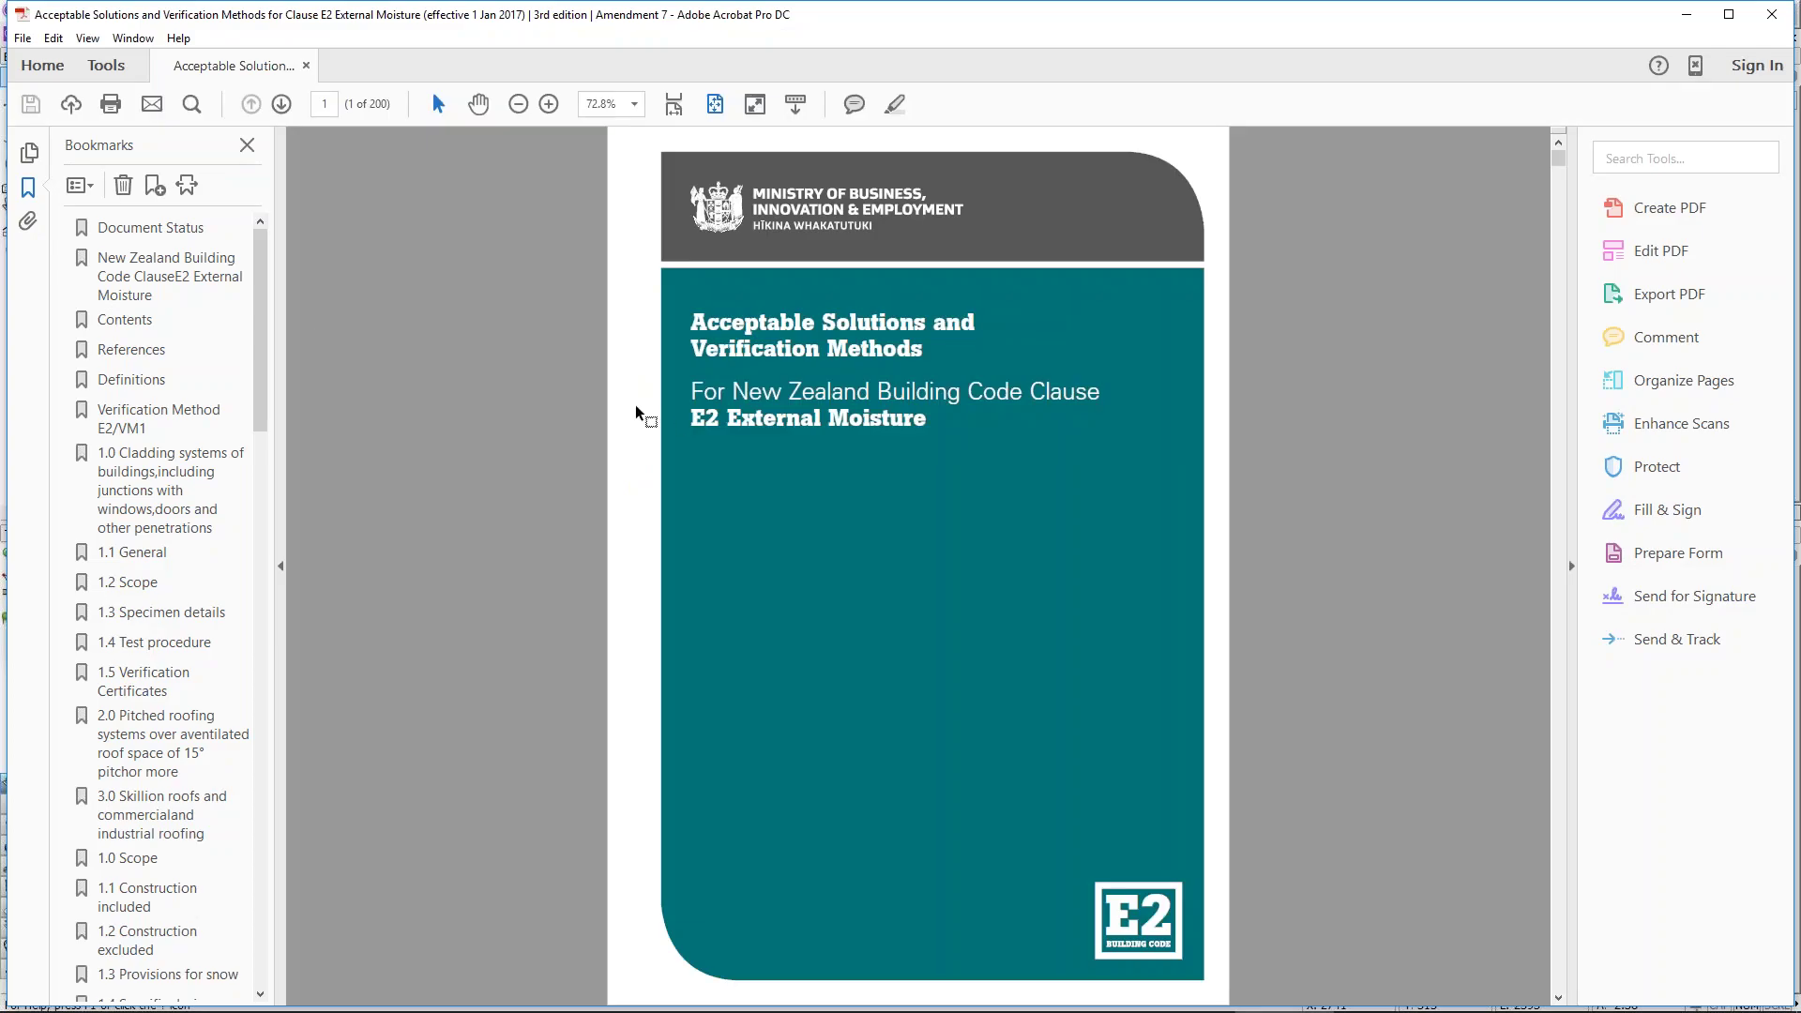
Step: Find Figure 47, Barge flashings for profiled metal, on page 82 (PDF page 88) of the E2 document
{"action": "scroll", "coordinate": [679, 427], "scroll_direction": "down", "scroll_amount": 17}
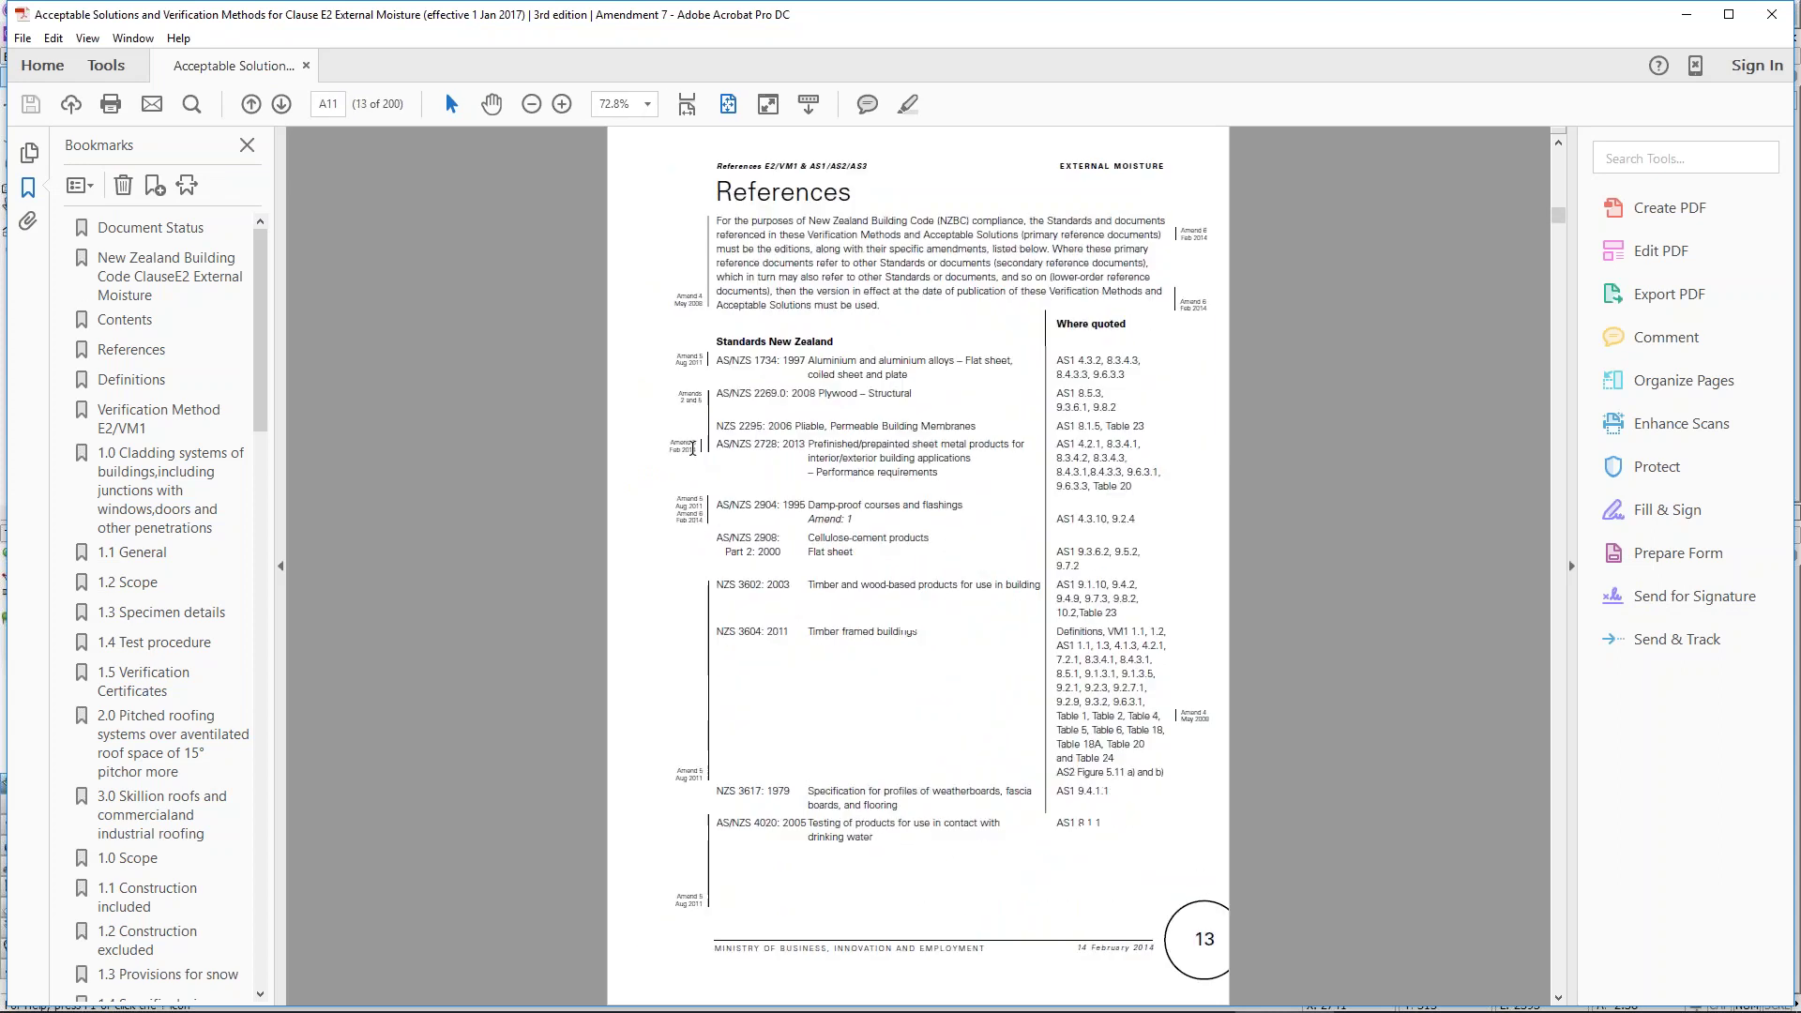
{"action": "left_click_drag", "start_coordinate": [1558, 230], "coordinate": [1538, 568]}
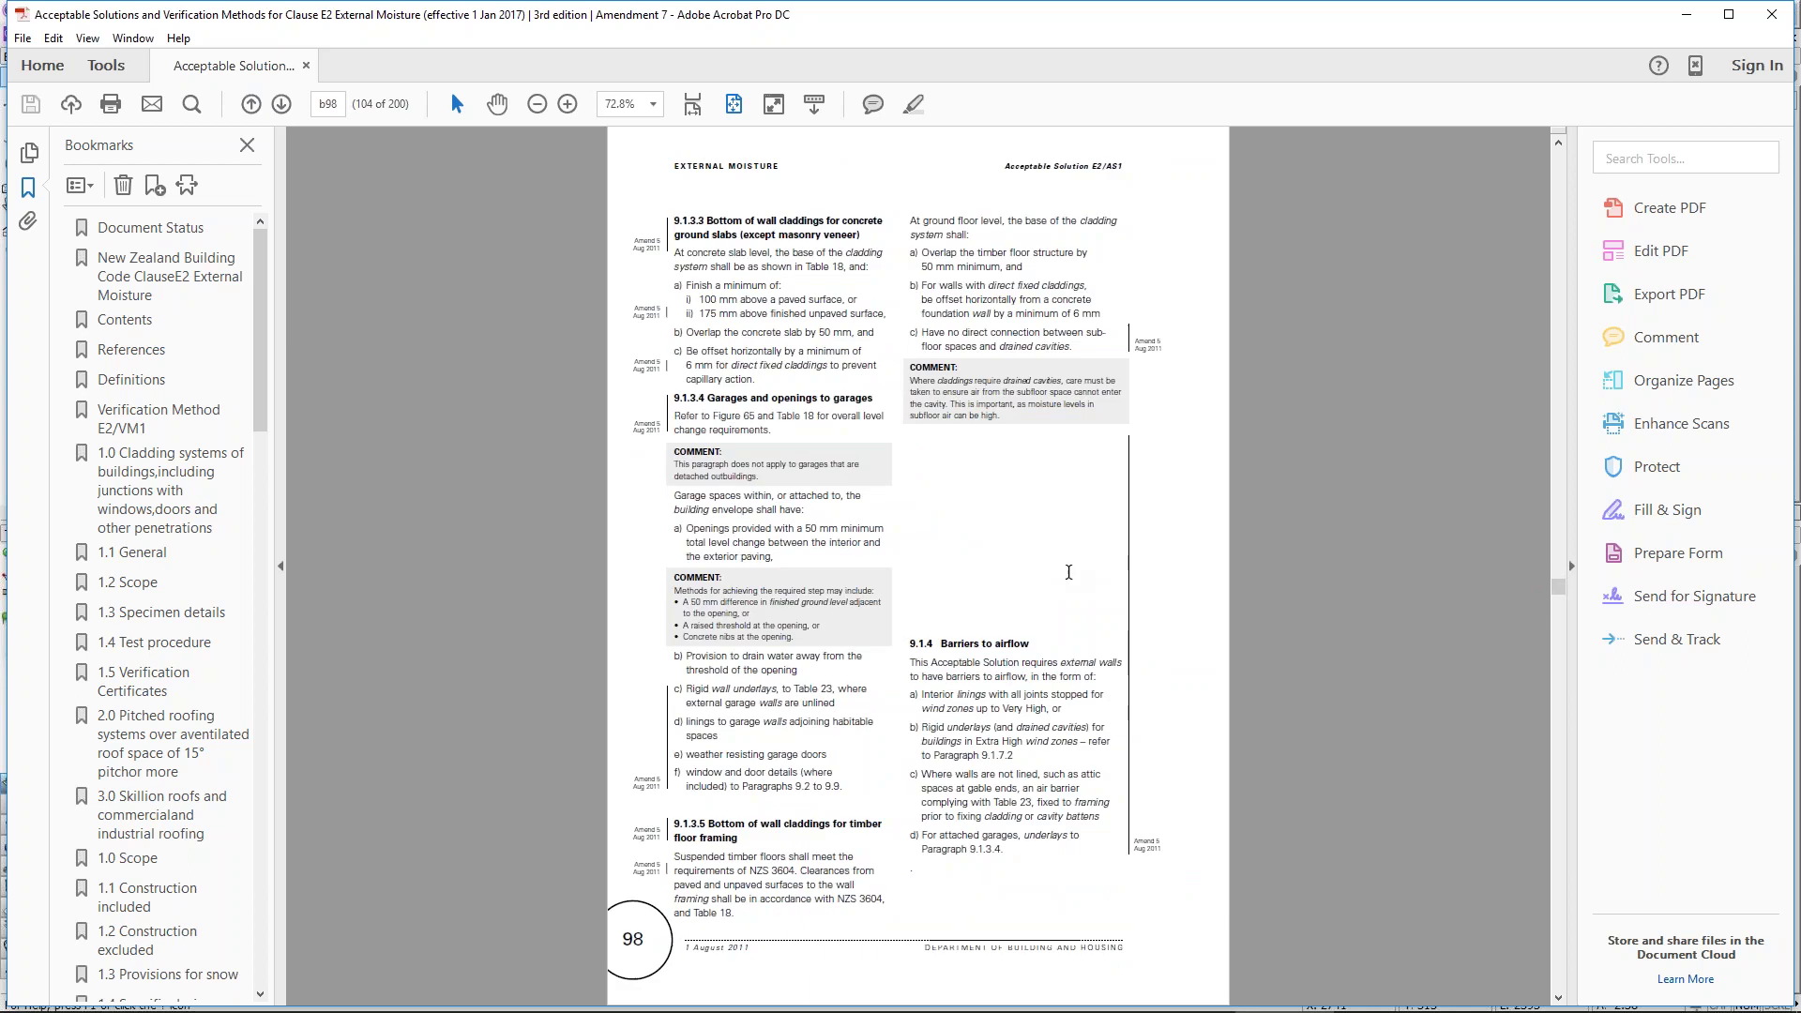
{"action": "key", "text": "Left"}
{"action": "key", "text": "Left"}
{"action": "key", "text": "Left"}
{"action": "key", "text": "Left"}
{"action": "key", "text": "Left"}
{"action": "key", "text": "Left"}
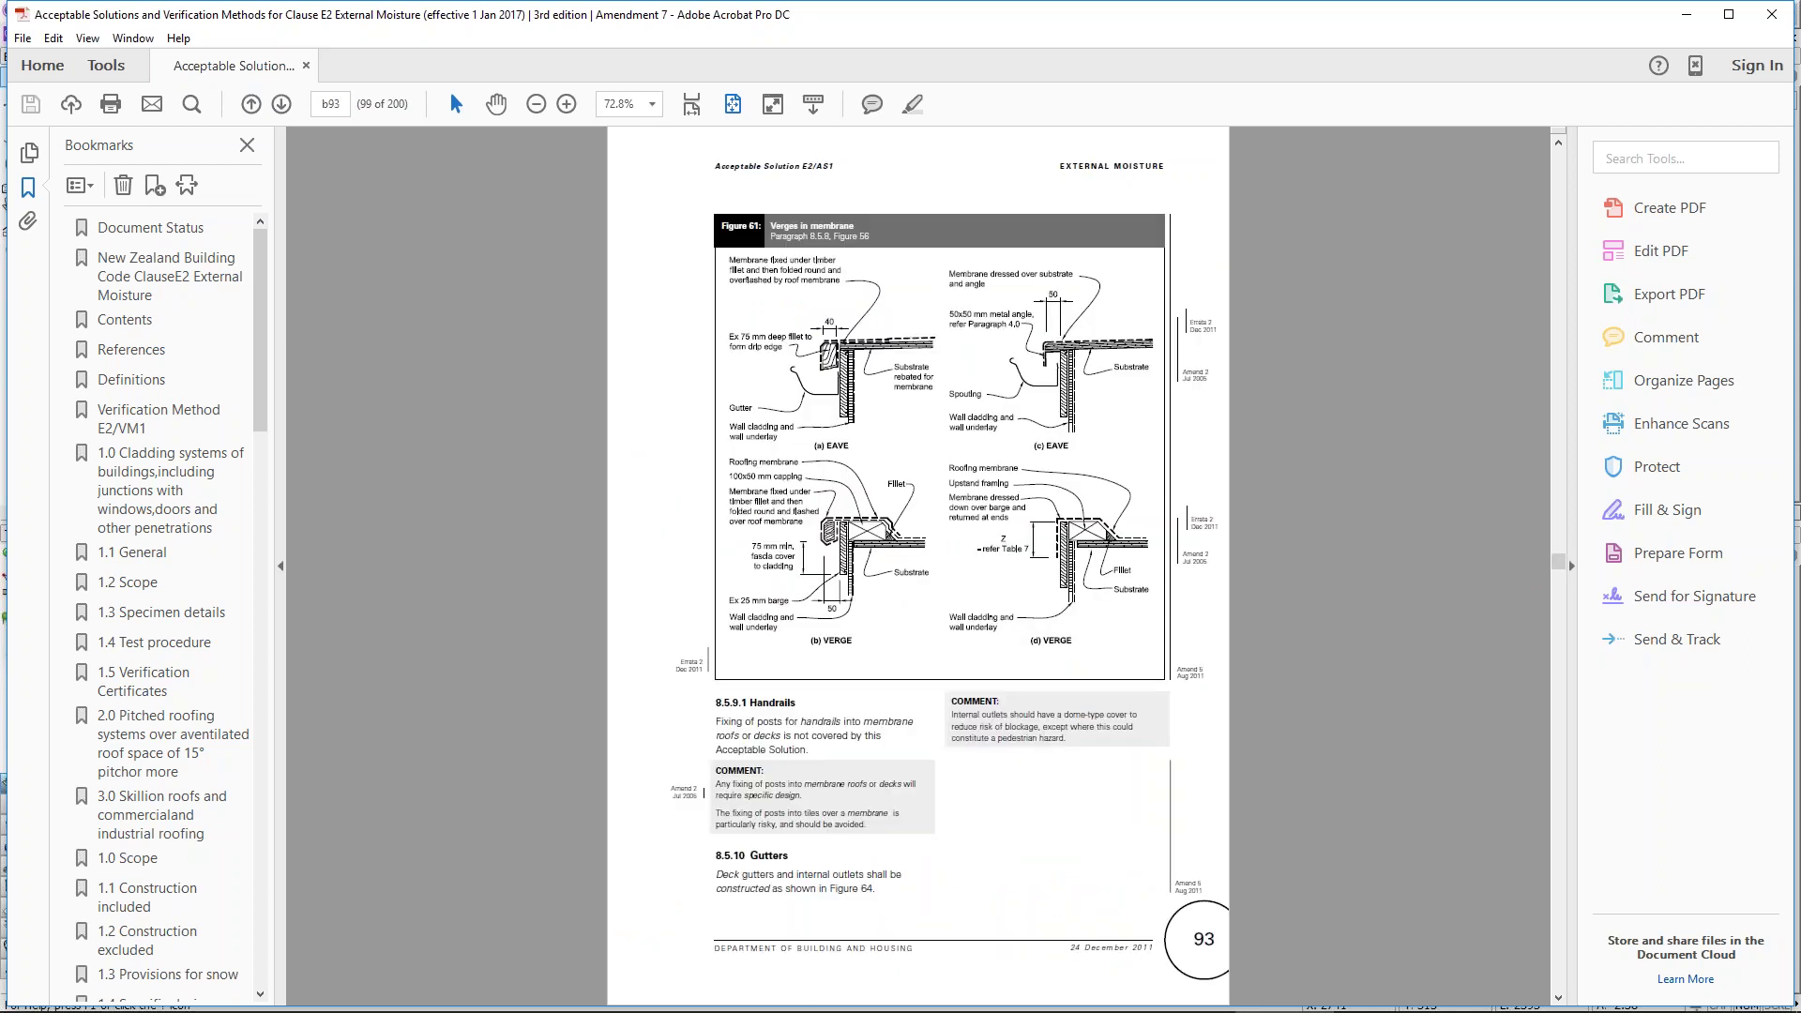
{"action": "key", "text": "Left"}
{"action": "key", "text": "Left"}
{"action": "key", "text": "Left"}
{"action": "key", "text": "Left"}
{"action": "key", "text": "Left"}
{"action": "key", "text": "Left"}
{"action": "key", "text": "Left"}
{"action": "key", "text": "Left"}
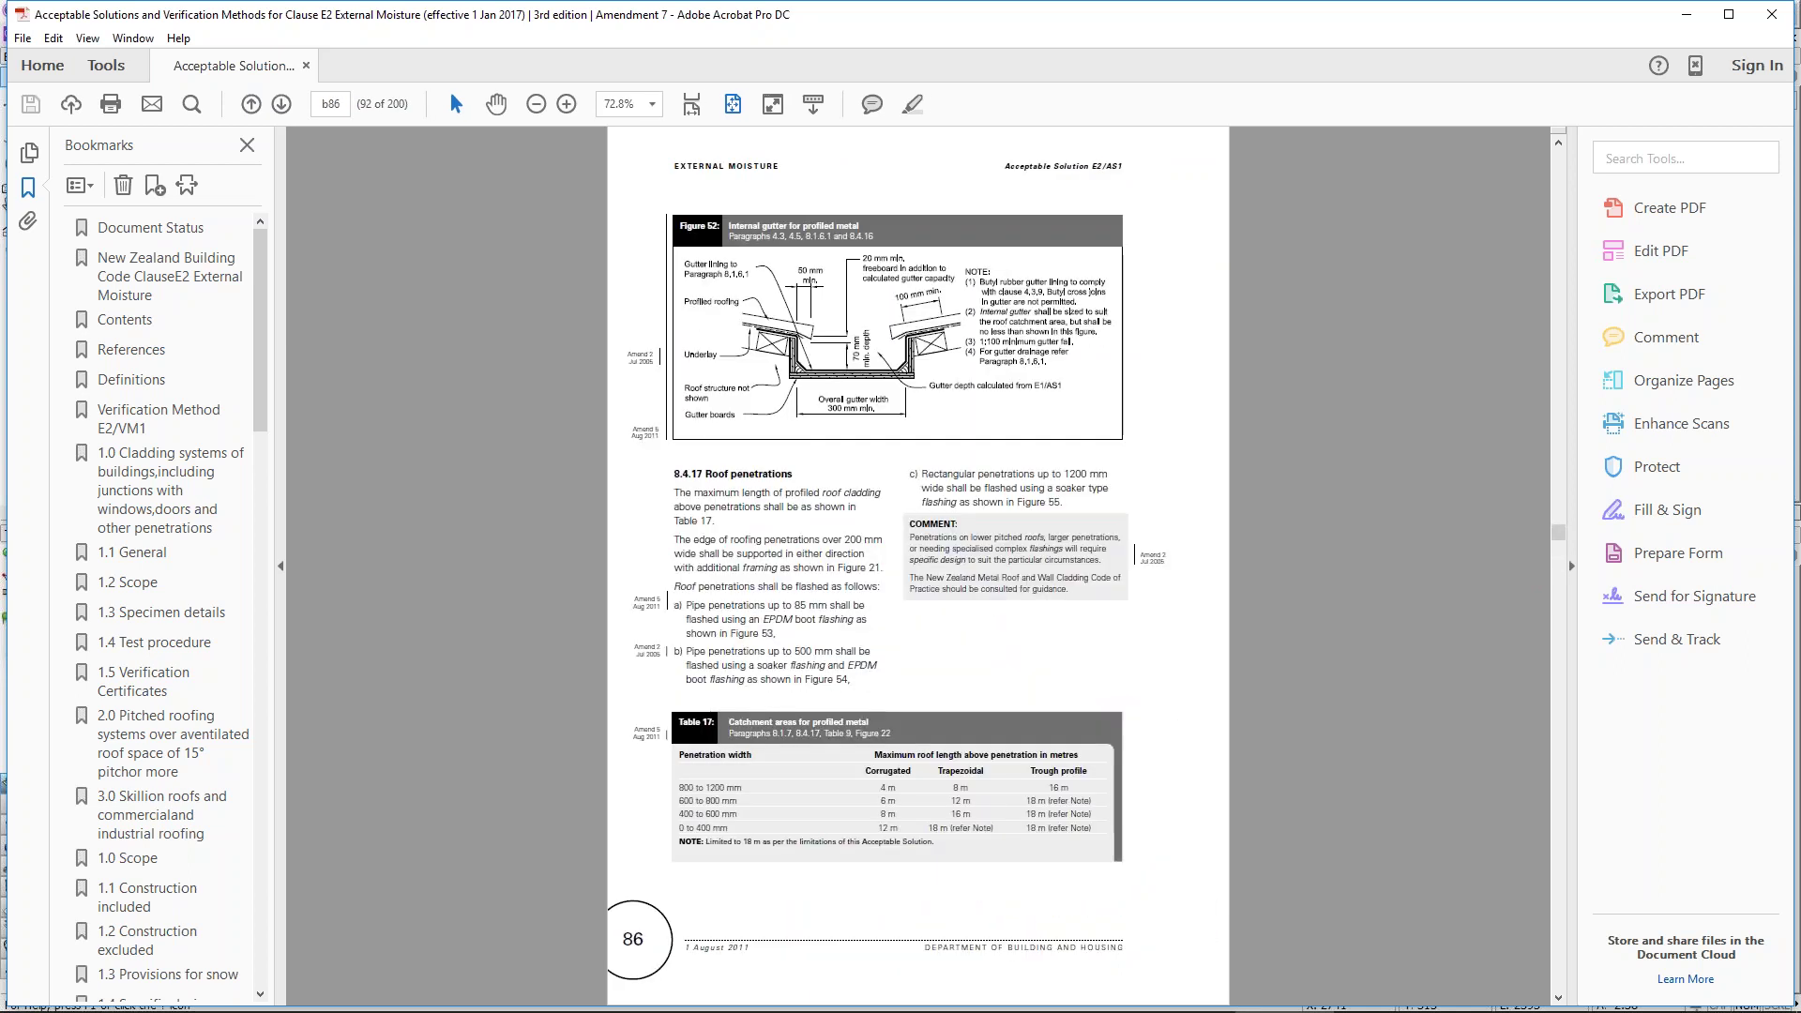
{"action": "key", "text": "Left"}
{"action": "key", "text": "Left"}
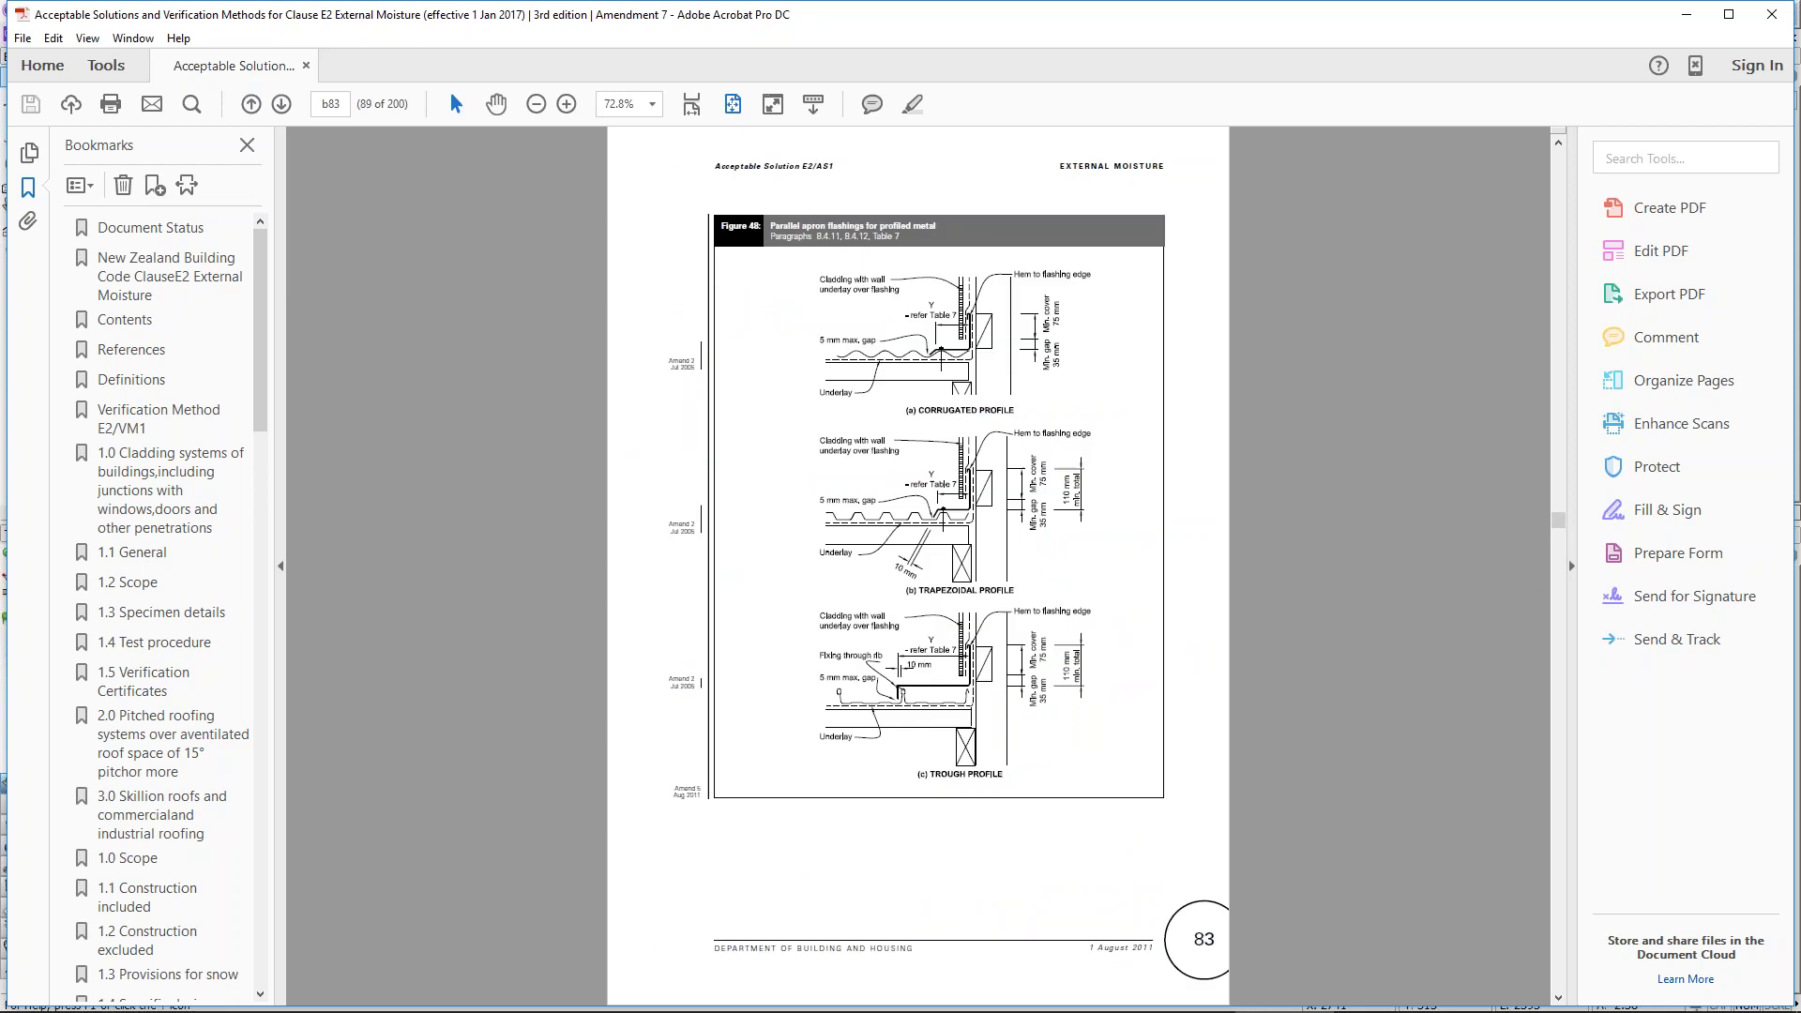
{"action": "key", "text": "Left"}
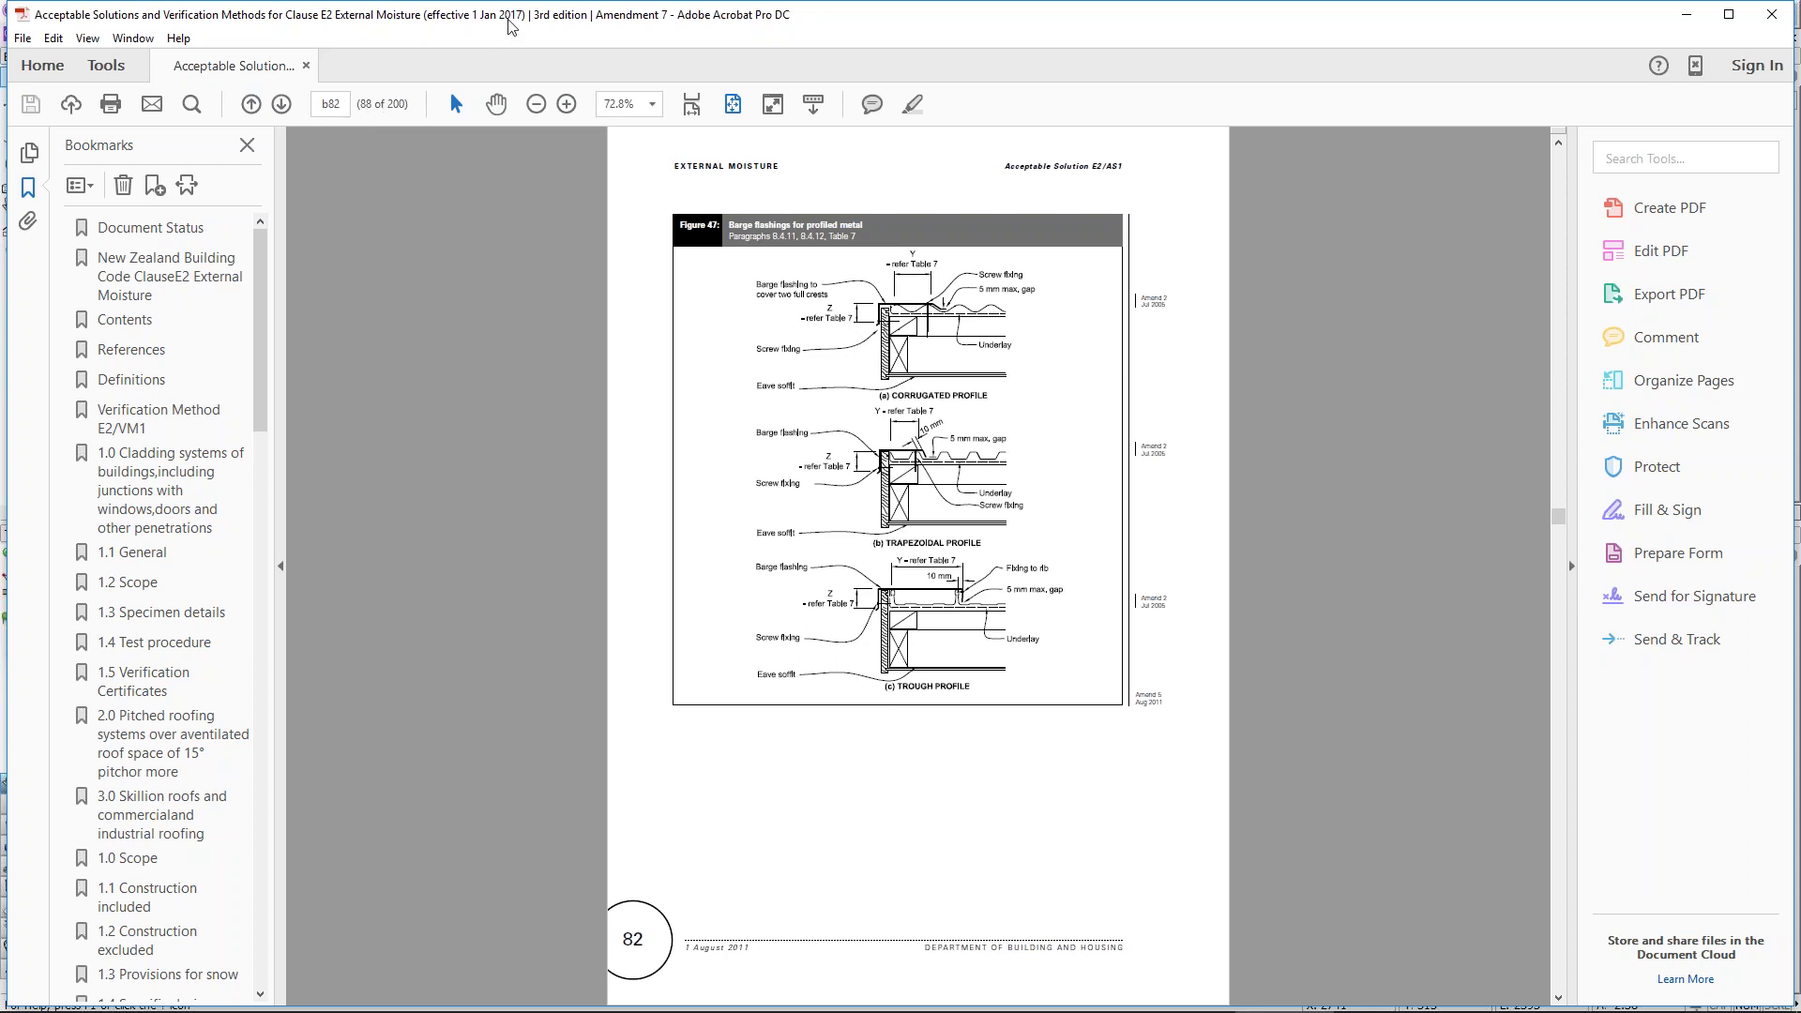
Step: Shrink the E2 External Moisture PDF window to uncover the folder and drawing behind it, and close the PDF
{"action": "left_click_drag", "start_coordinate": [507, 38], "coordinate": [592, 202]}
{"action": "double_click", "coordinate": [592, 202]}
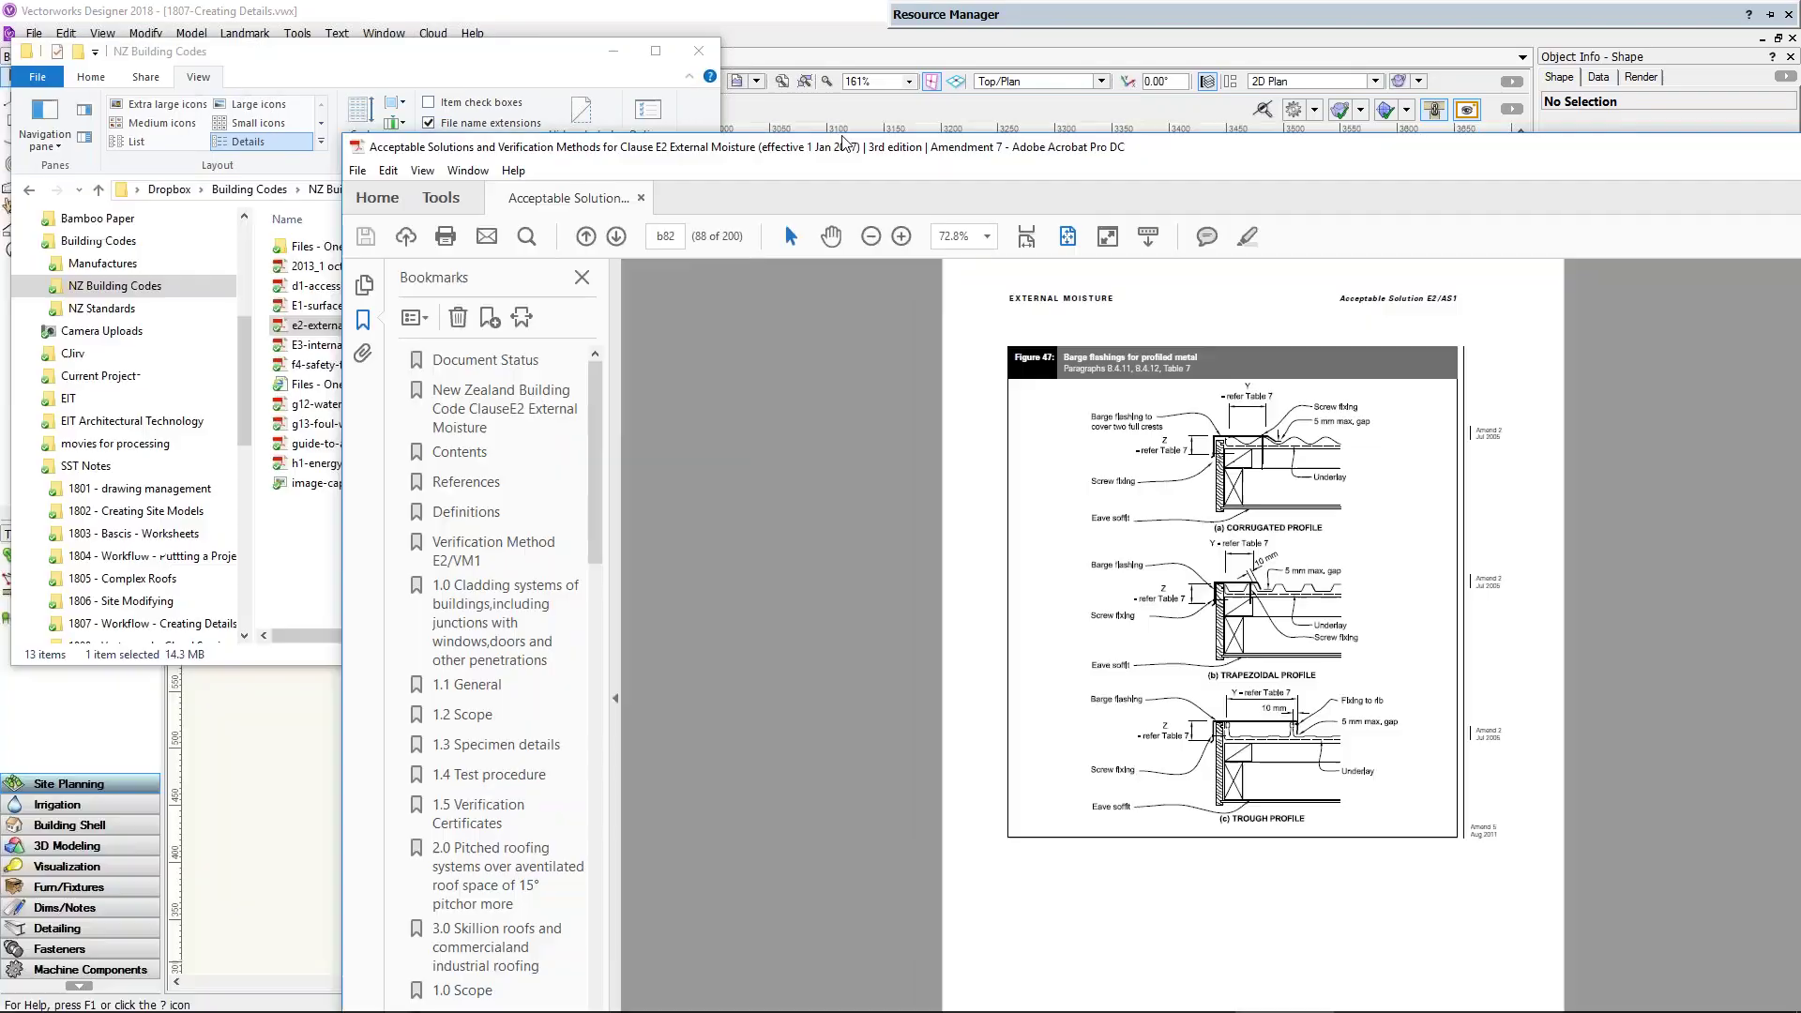
{"action": "left_click_drag", "start_coordinate": [1261, 14], "coordinate": [1262, 58]}
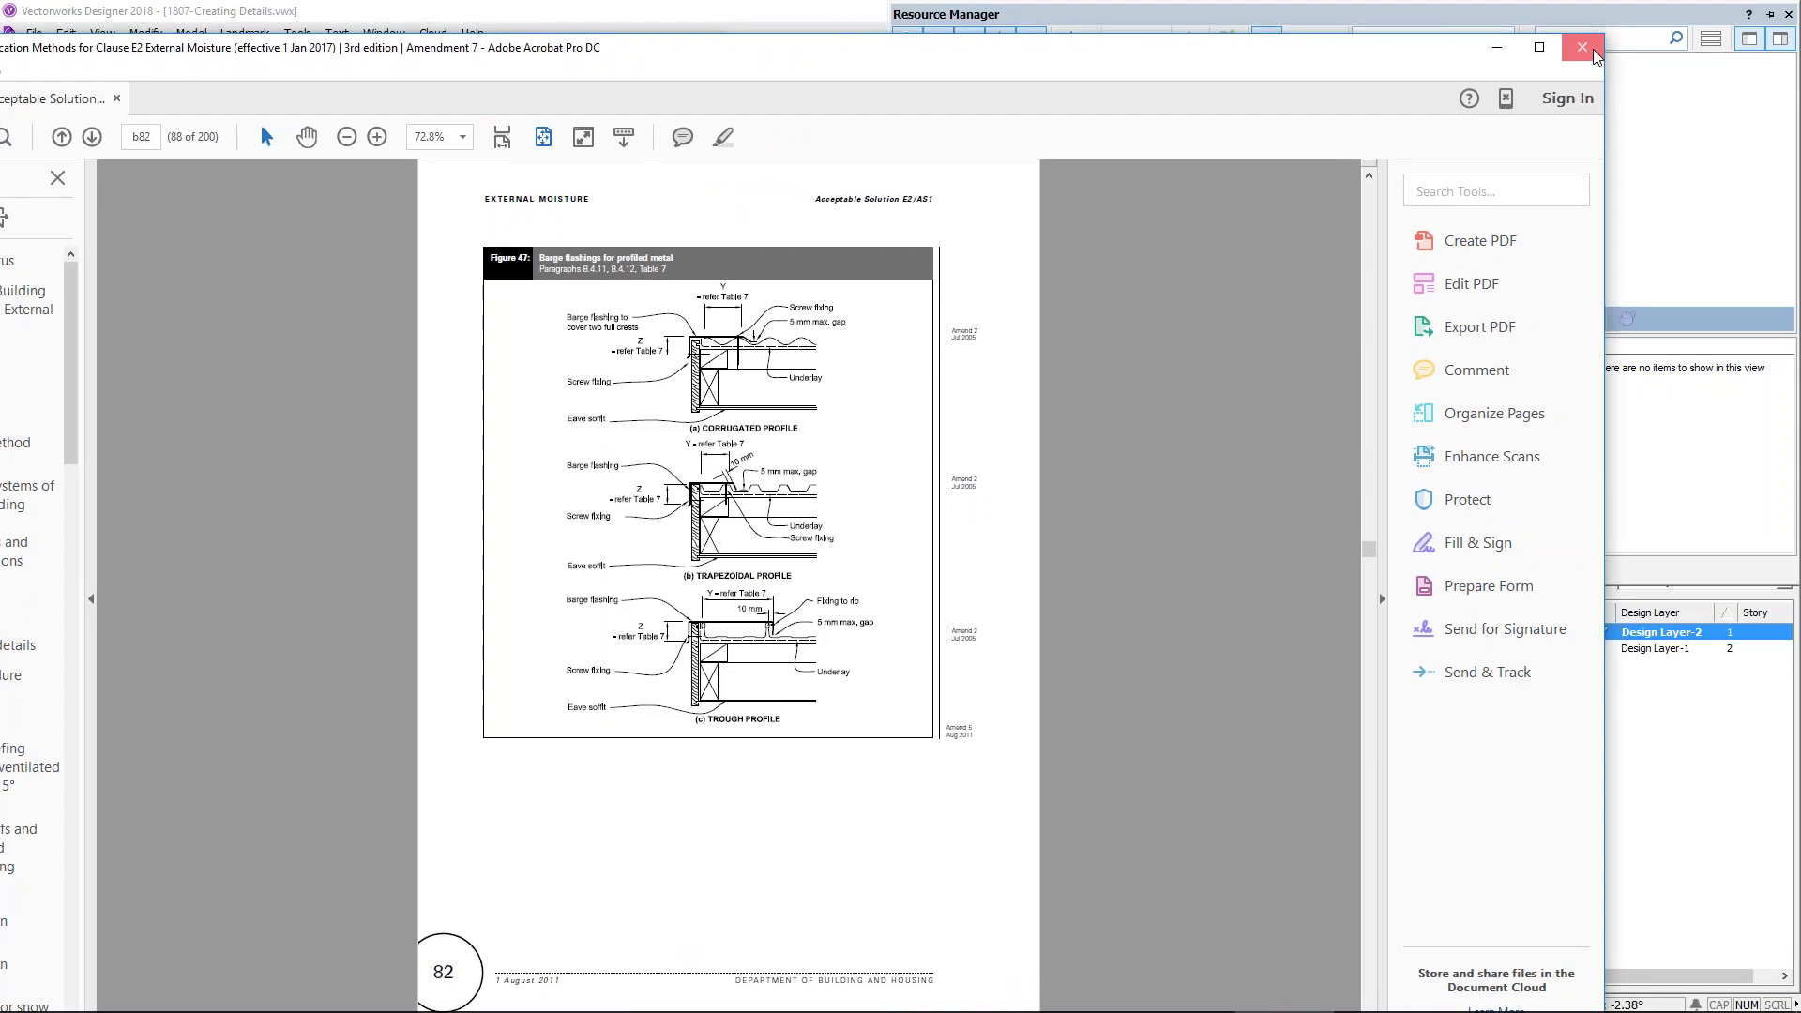
{"action": "left_click", "coordinate": [1580, 49]}
Step: Import page 88 of the e2-external-moisture PDF into the 1807-Creating Details drawing in Vectorworks without referencing the file
{"action": "mouse_move", "coordinate": [373, 324]}
{"action": "left_mouse_down"}
{"action": "mouse_move", "coordinate": [551, 324]}
{"action": "mouse_move", "coordinate": [930, 415]}
{"action": "left_mouse_up"}
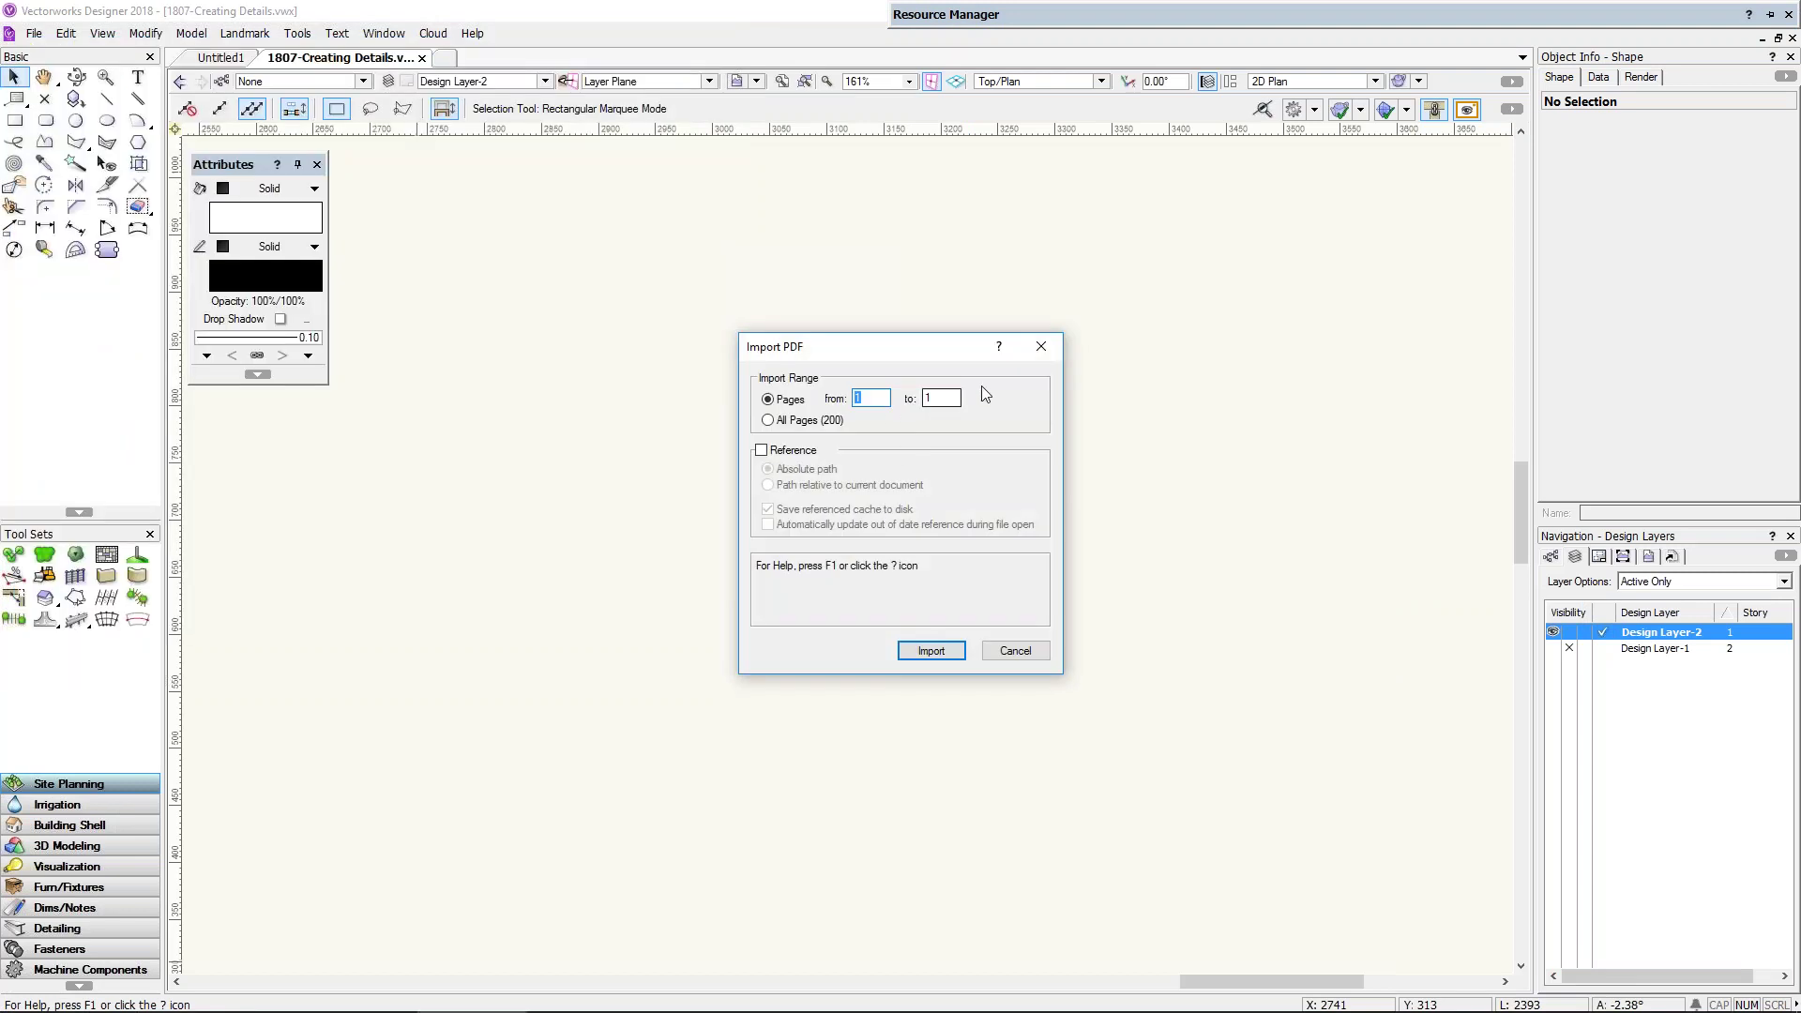
{"action": "left_click", "coordinate": [790, 452]}
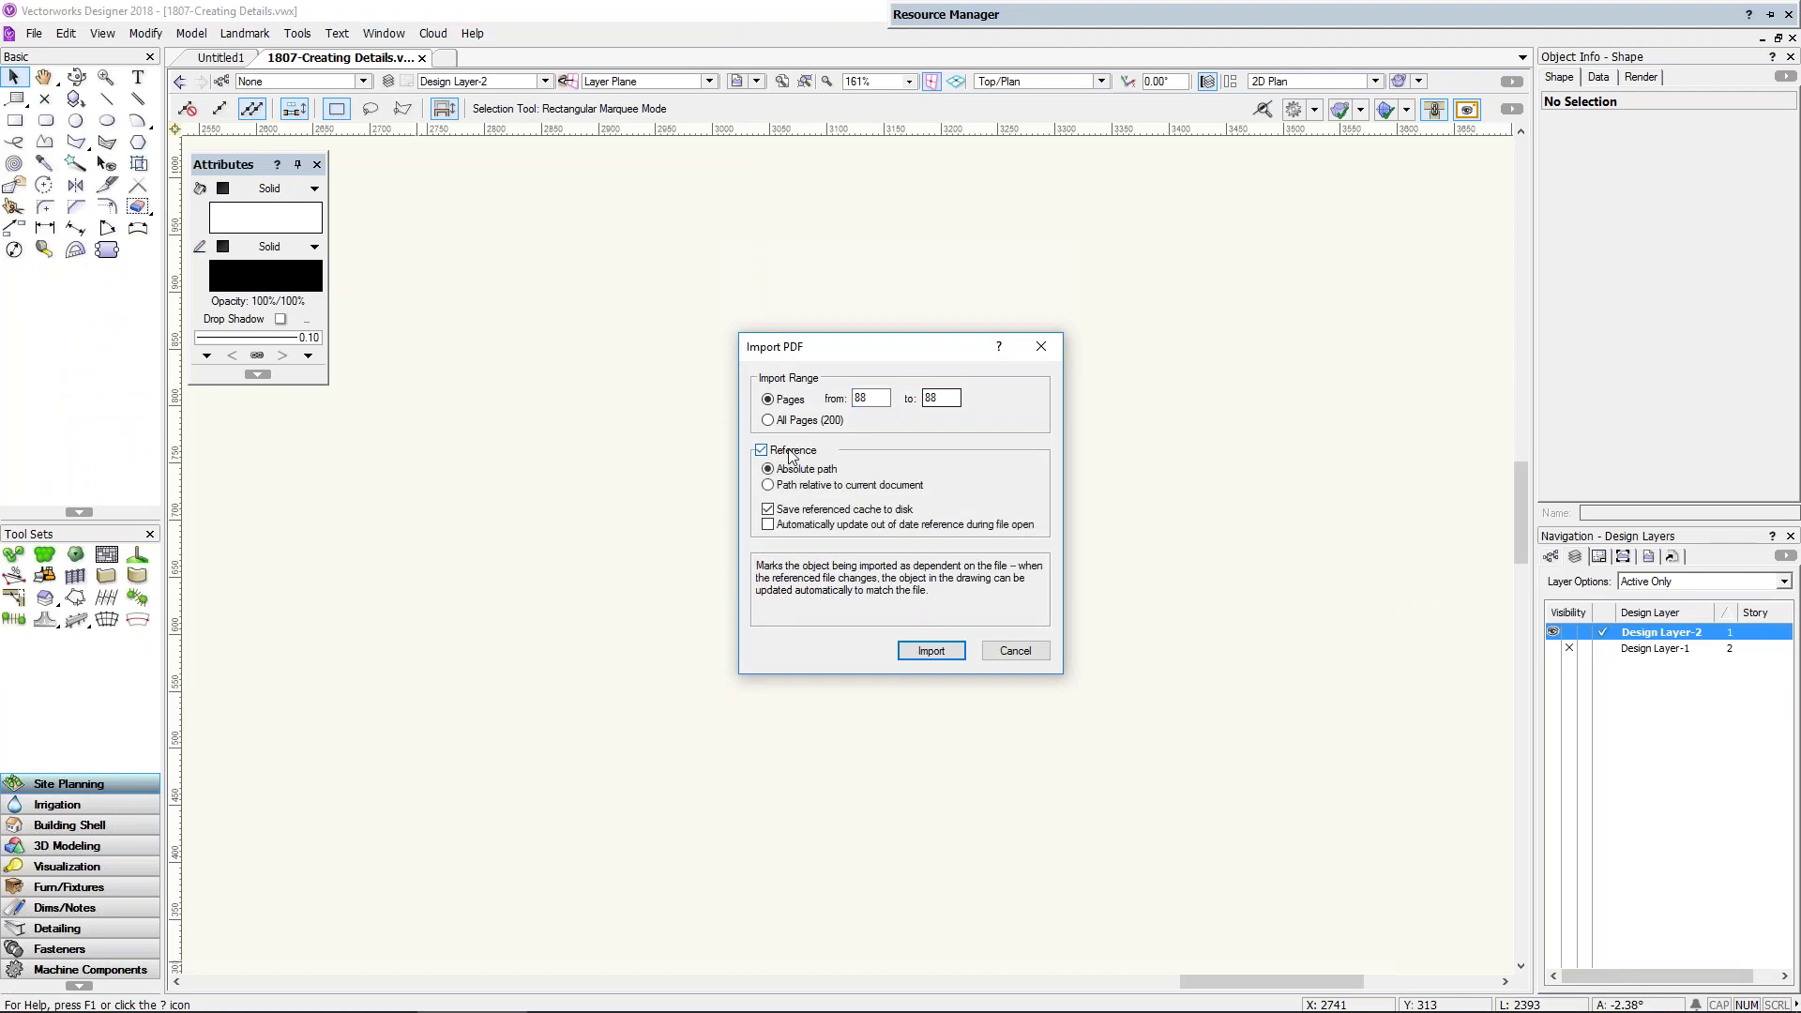
{"action": "left_click", "coordinate": [789, 452]}
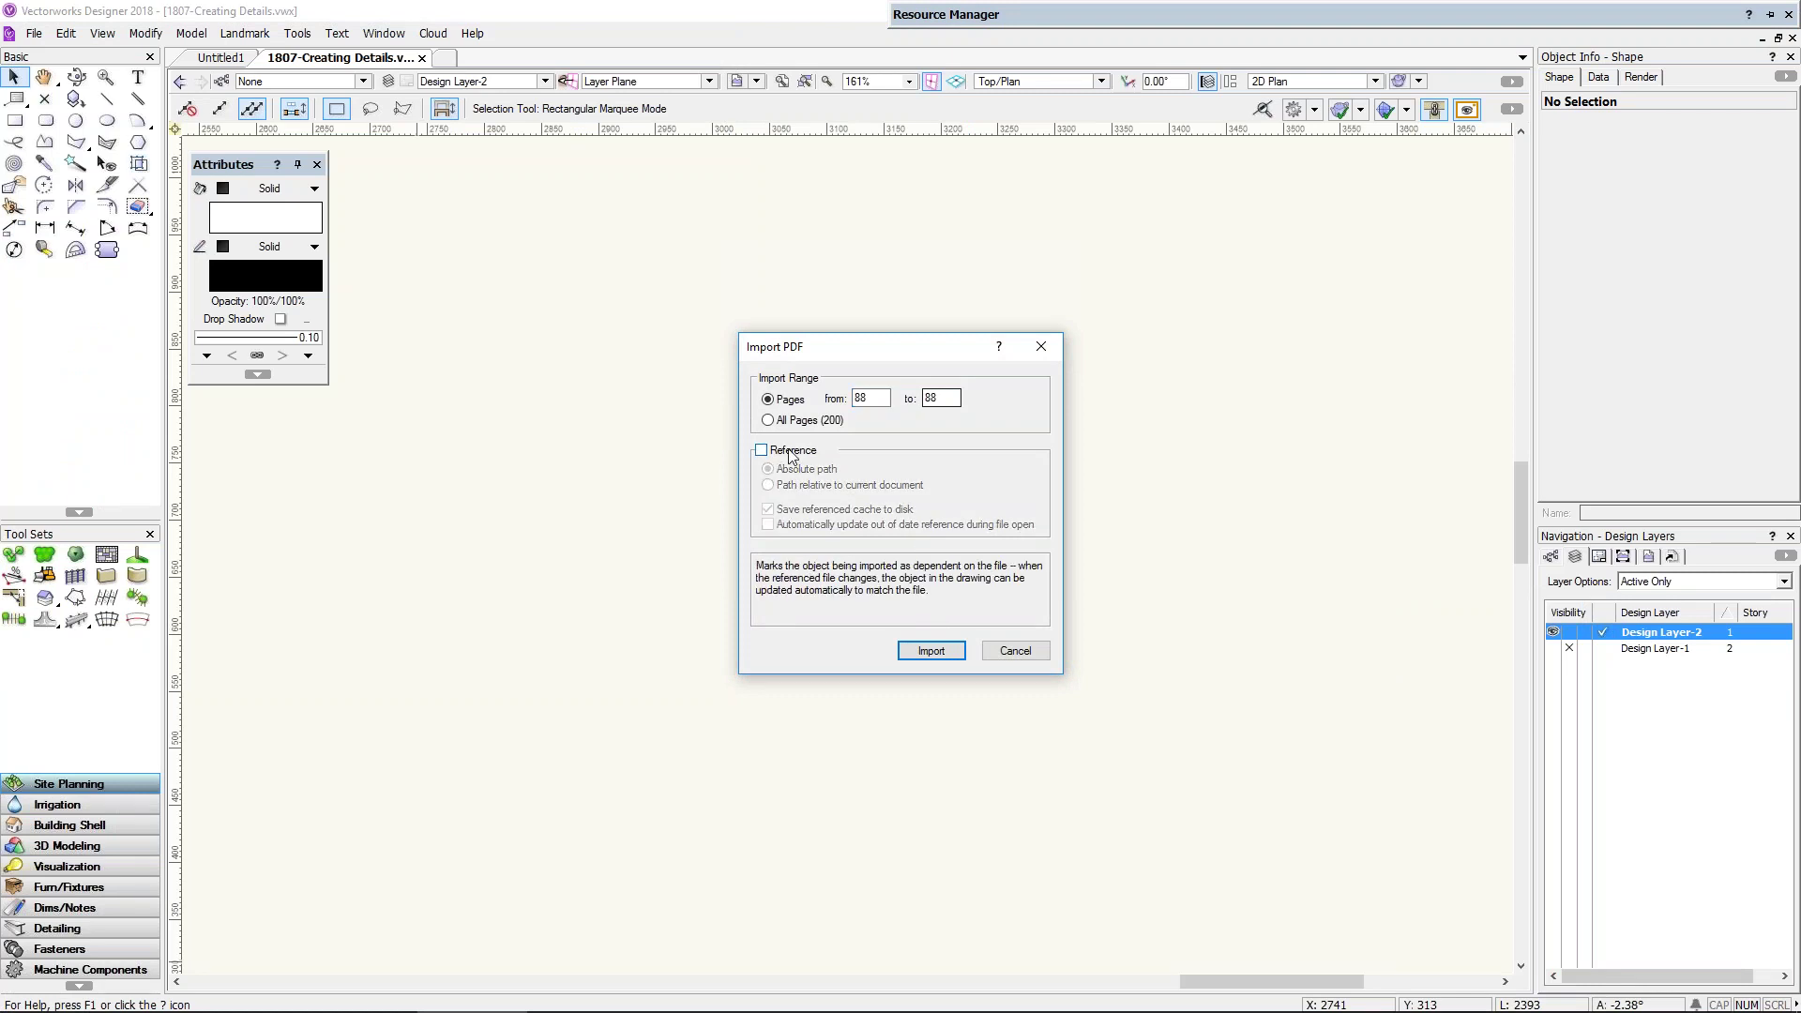
{"action": "left_click", "coordinate": [935, 654]}
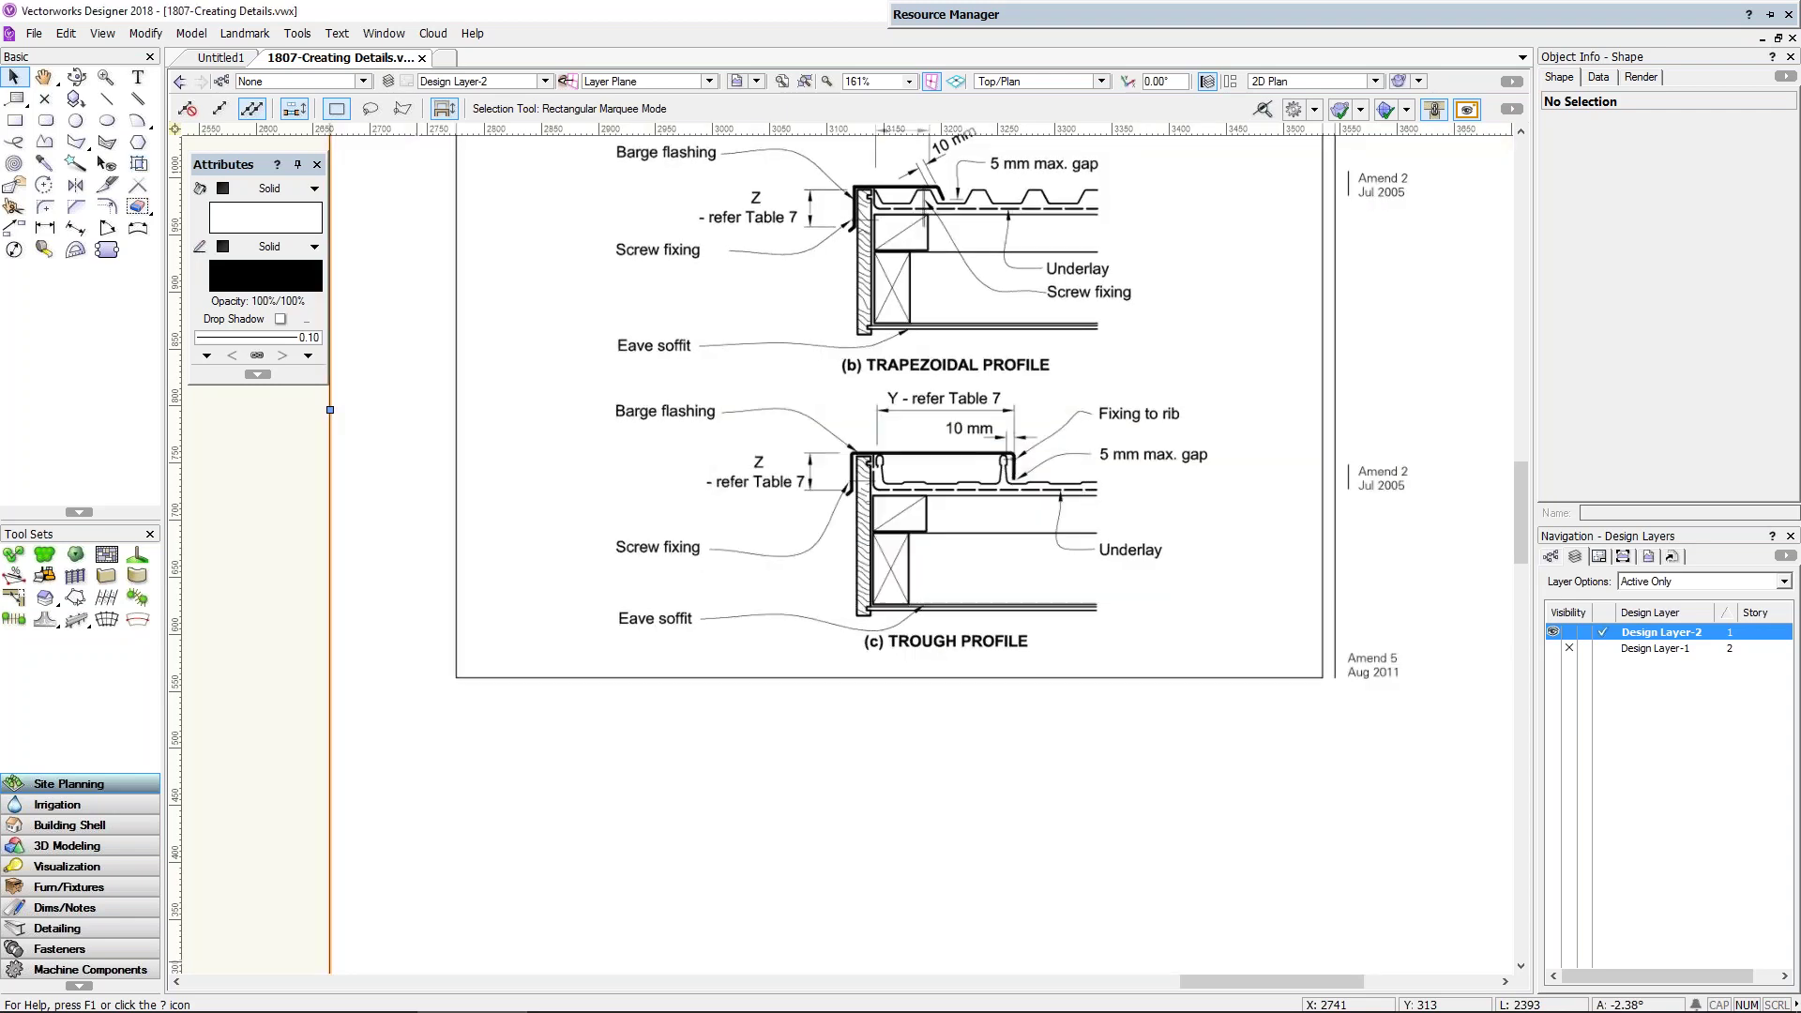
{"action": "scroll", "coordinate": [975, 466], "scroll_direction": "down", "scroll_amount": 5}
{"action": "middle_click_drag", "start_coordinate": [975, 467], "coordinate": [870, 544]}
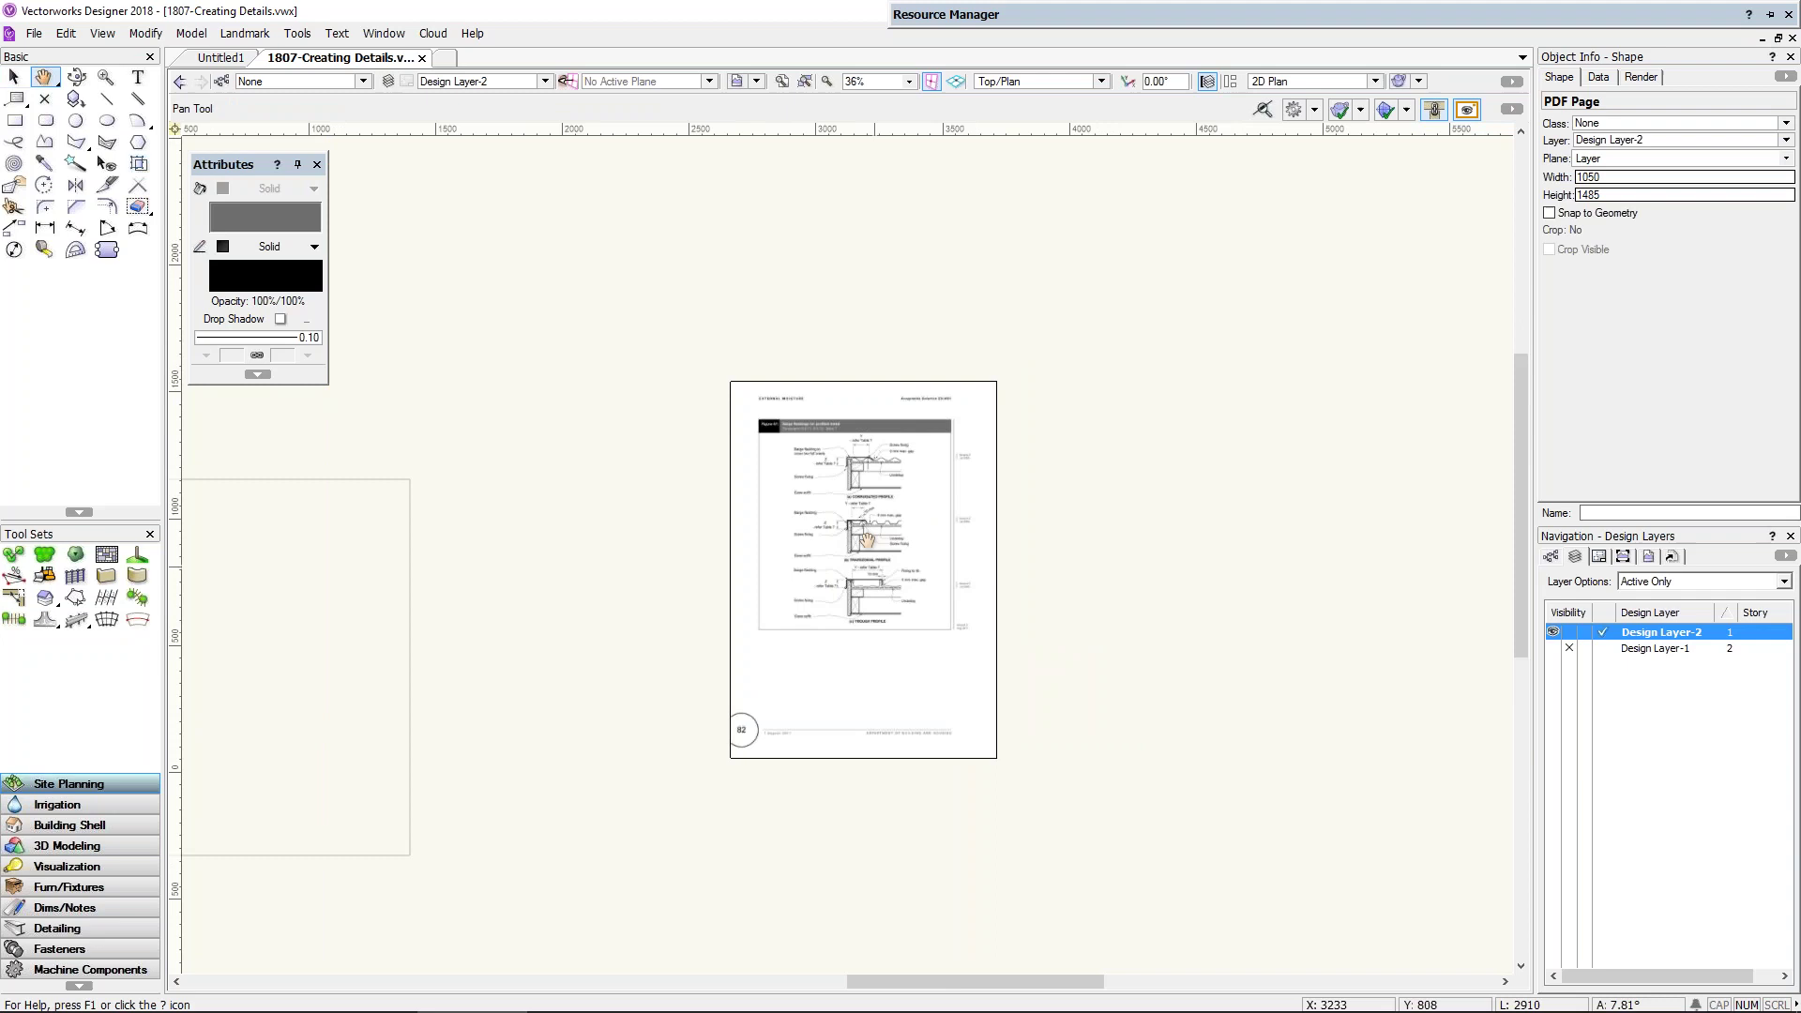
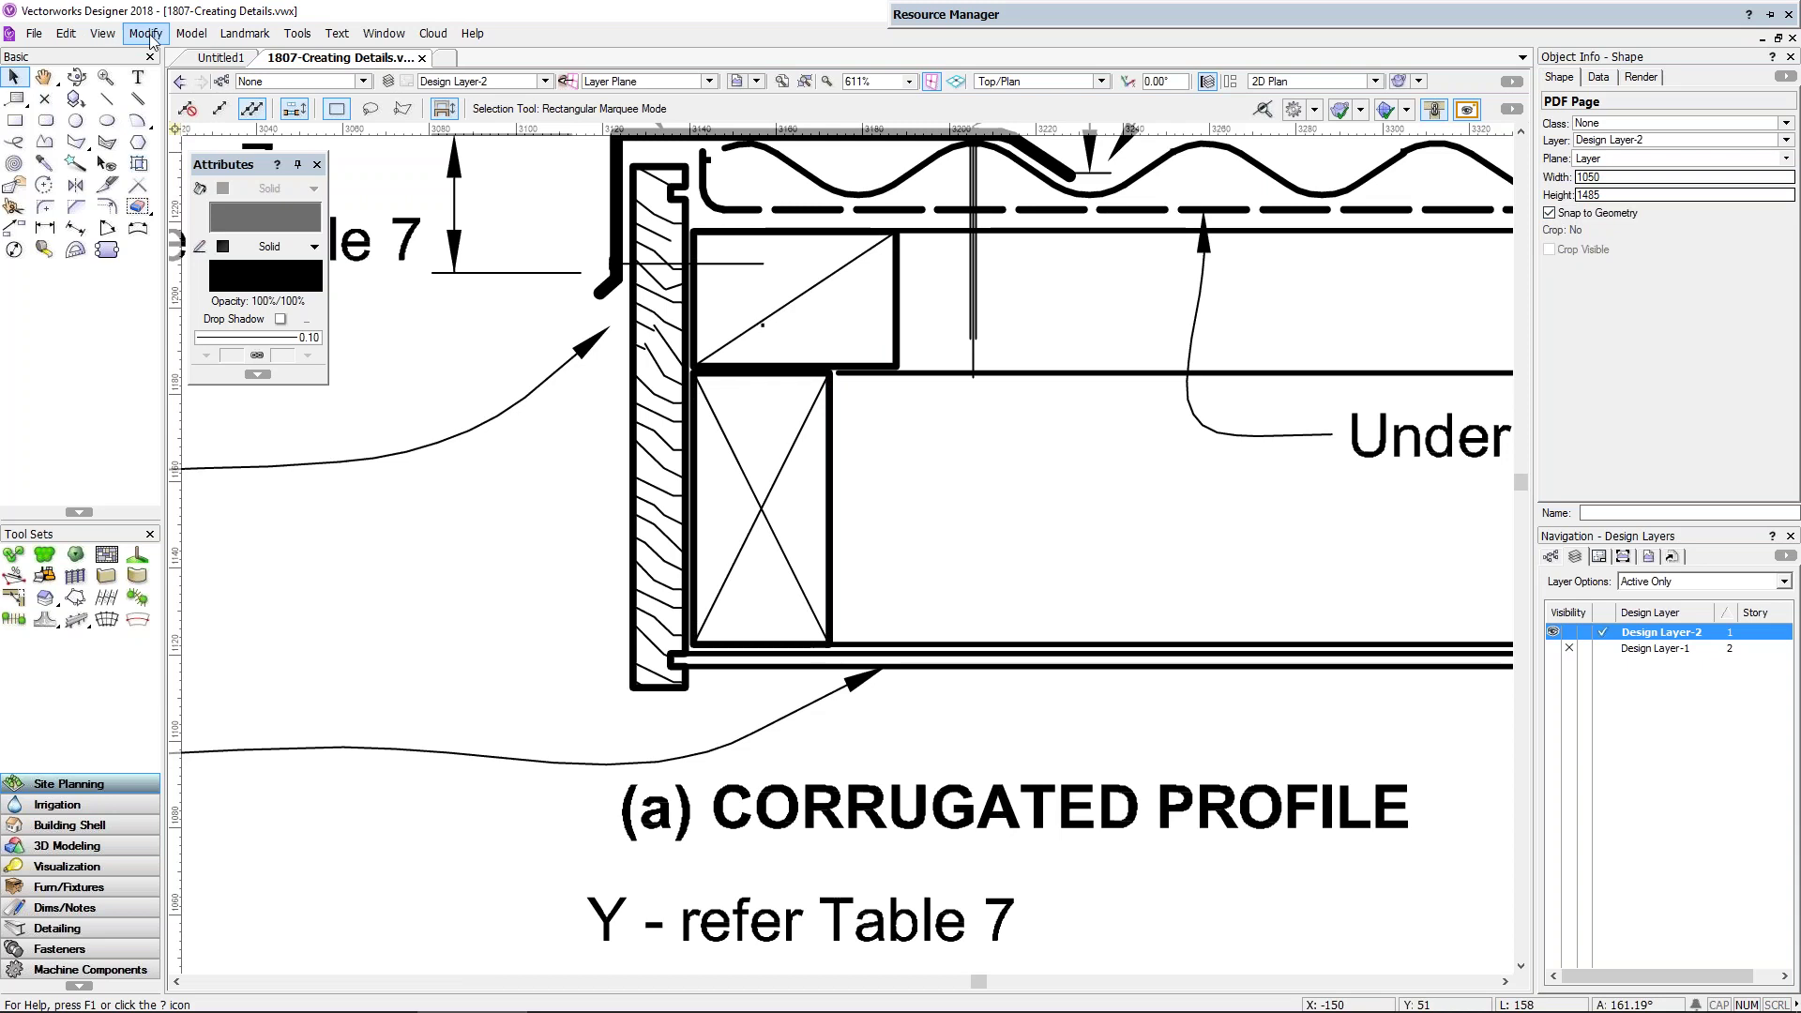
{"action": "left_click", "coordinate": [146, 33]}
{"action": "left_click", "coordinate": [201, 156]}
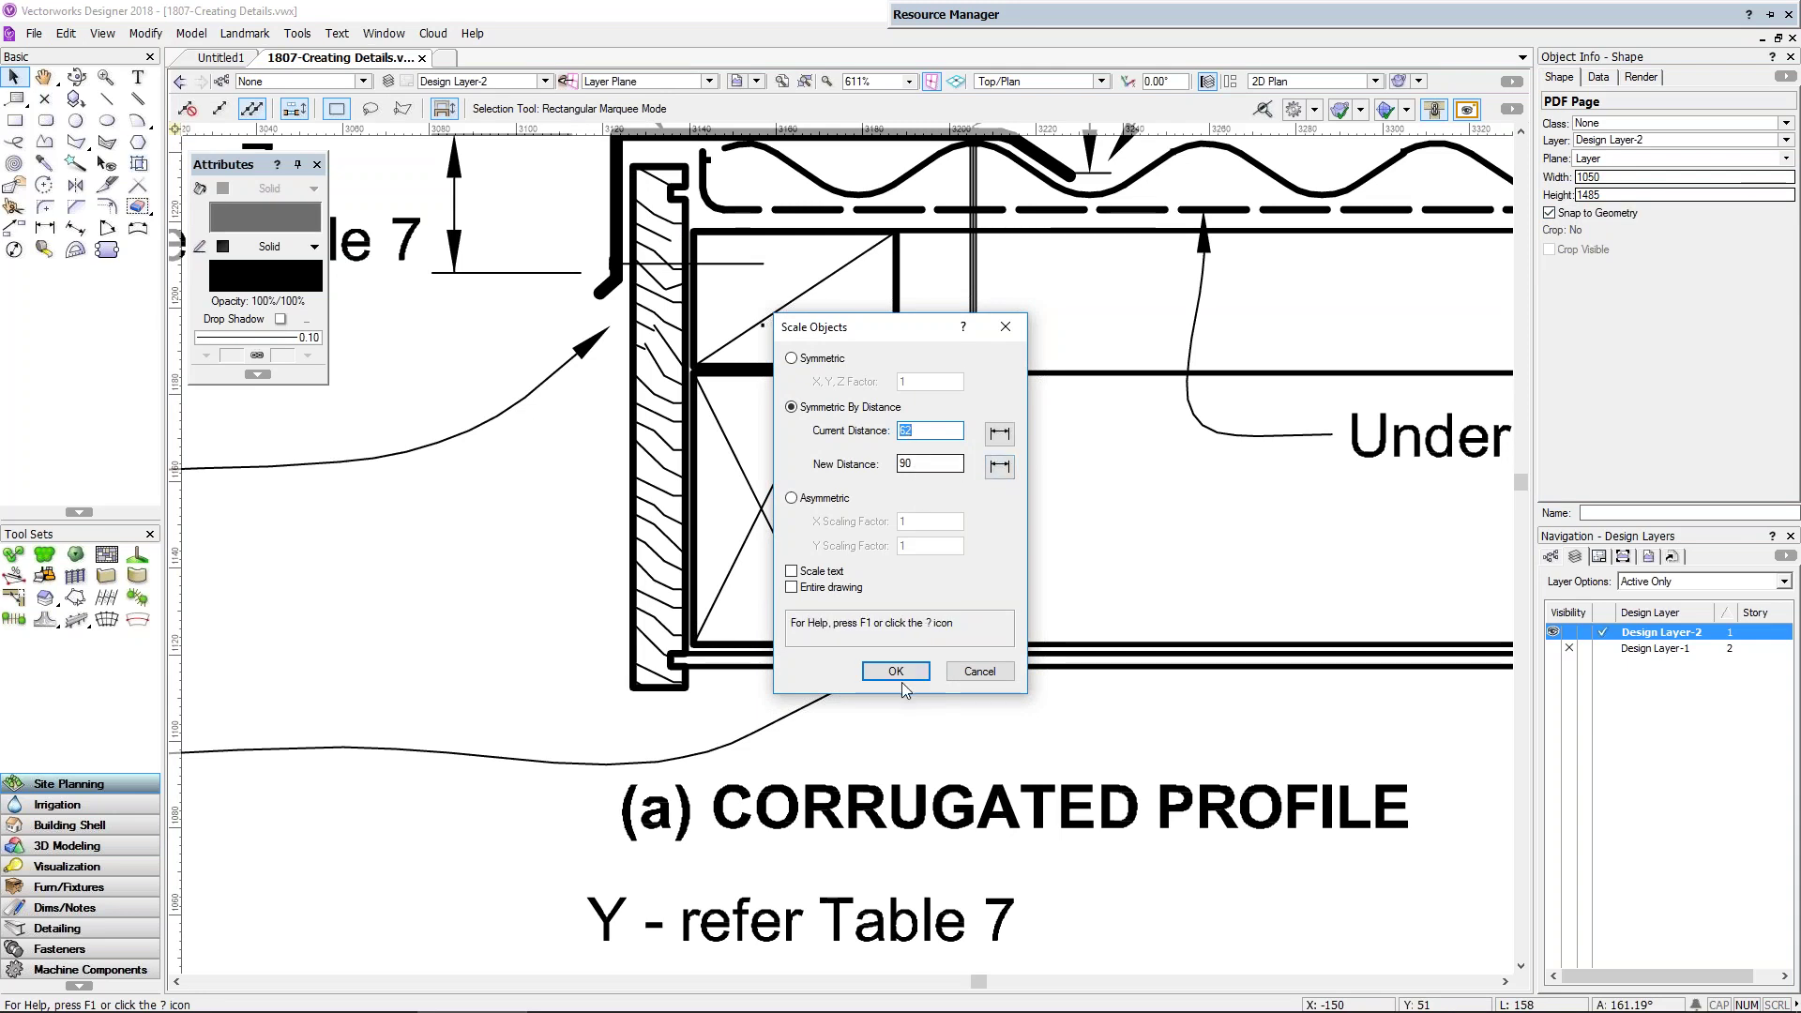
{"action": "left_click", "coordinate": [821, 591]}
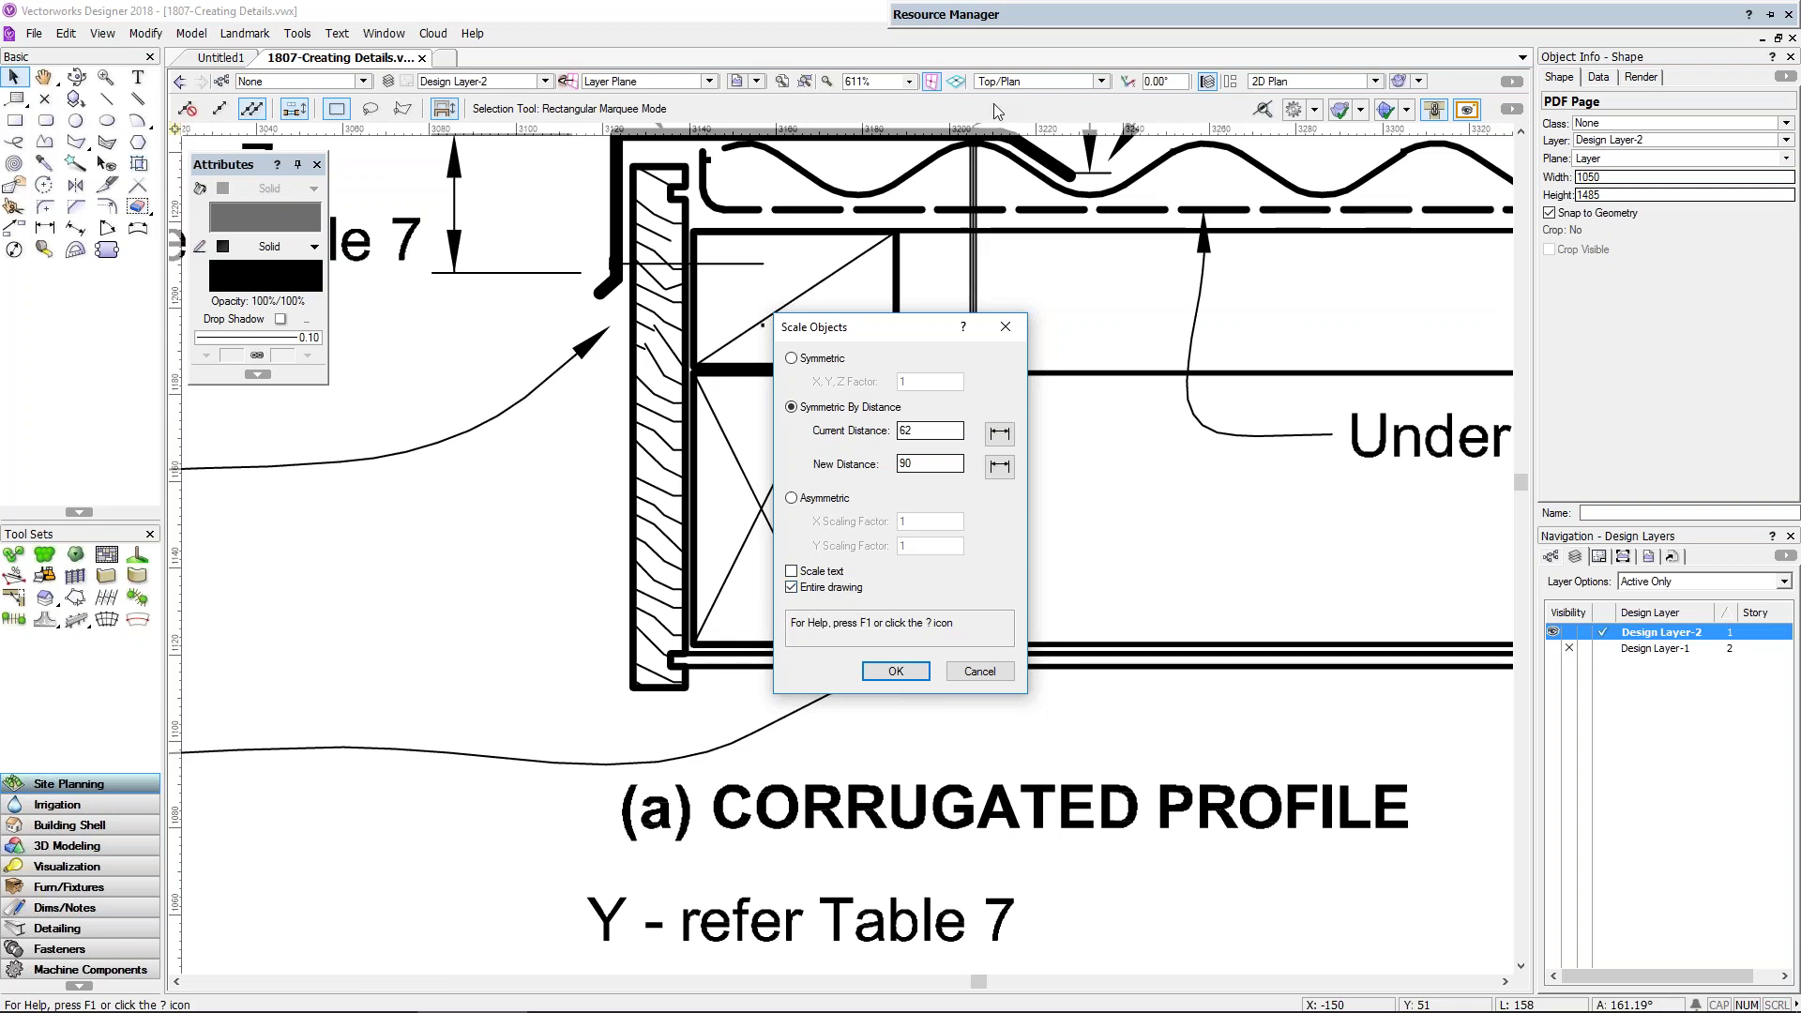
{"action": "mouse_move", "coordinate": [1051, 11]}
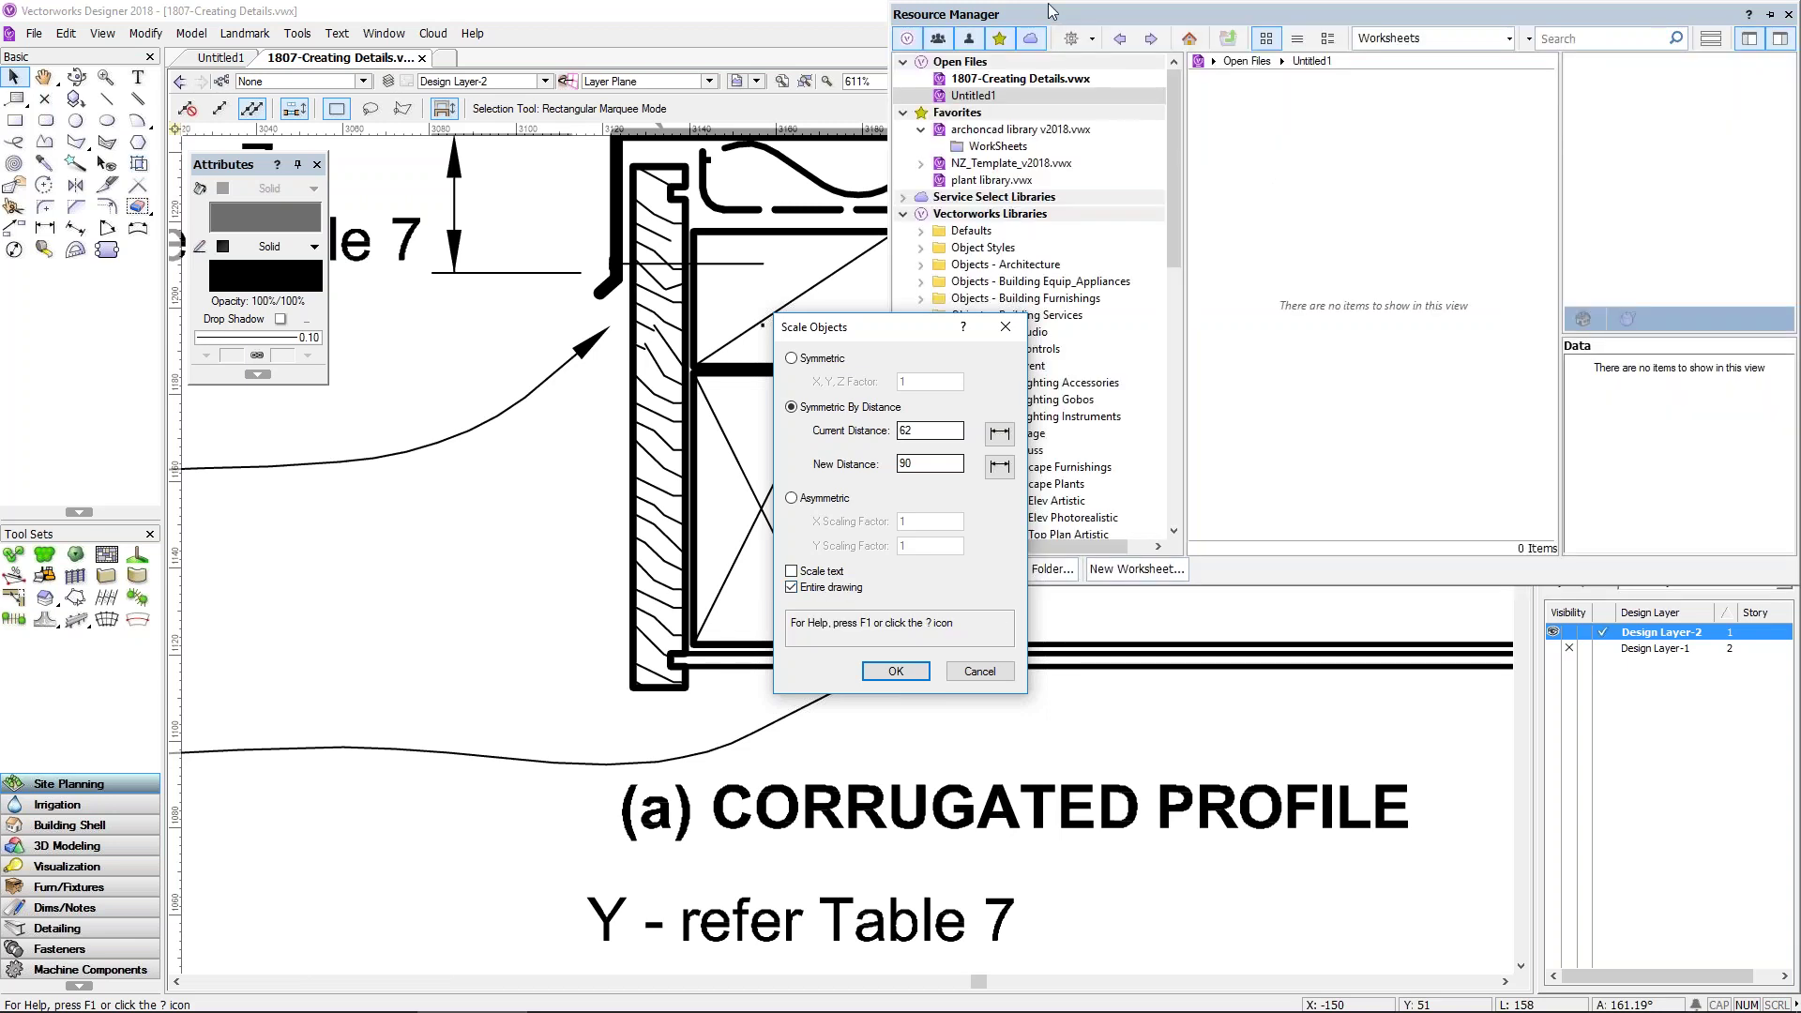
{"action": "key", "text": "Return"}
Step: Browse all resource types stored in the 1807-Creating Details.vwx file
{"action": "left_click", "coordinate": [1022, 79]}
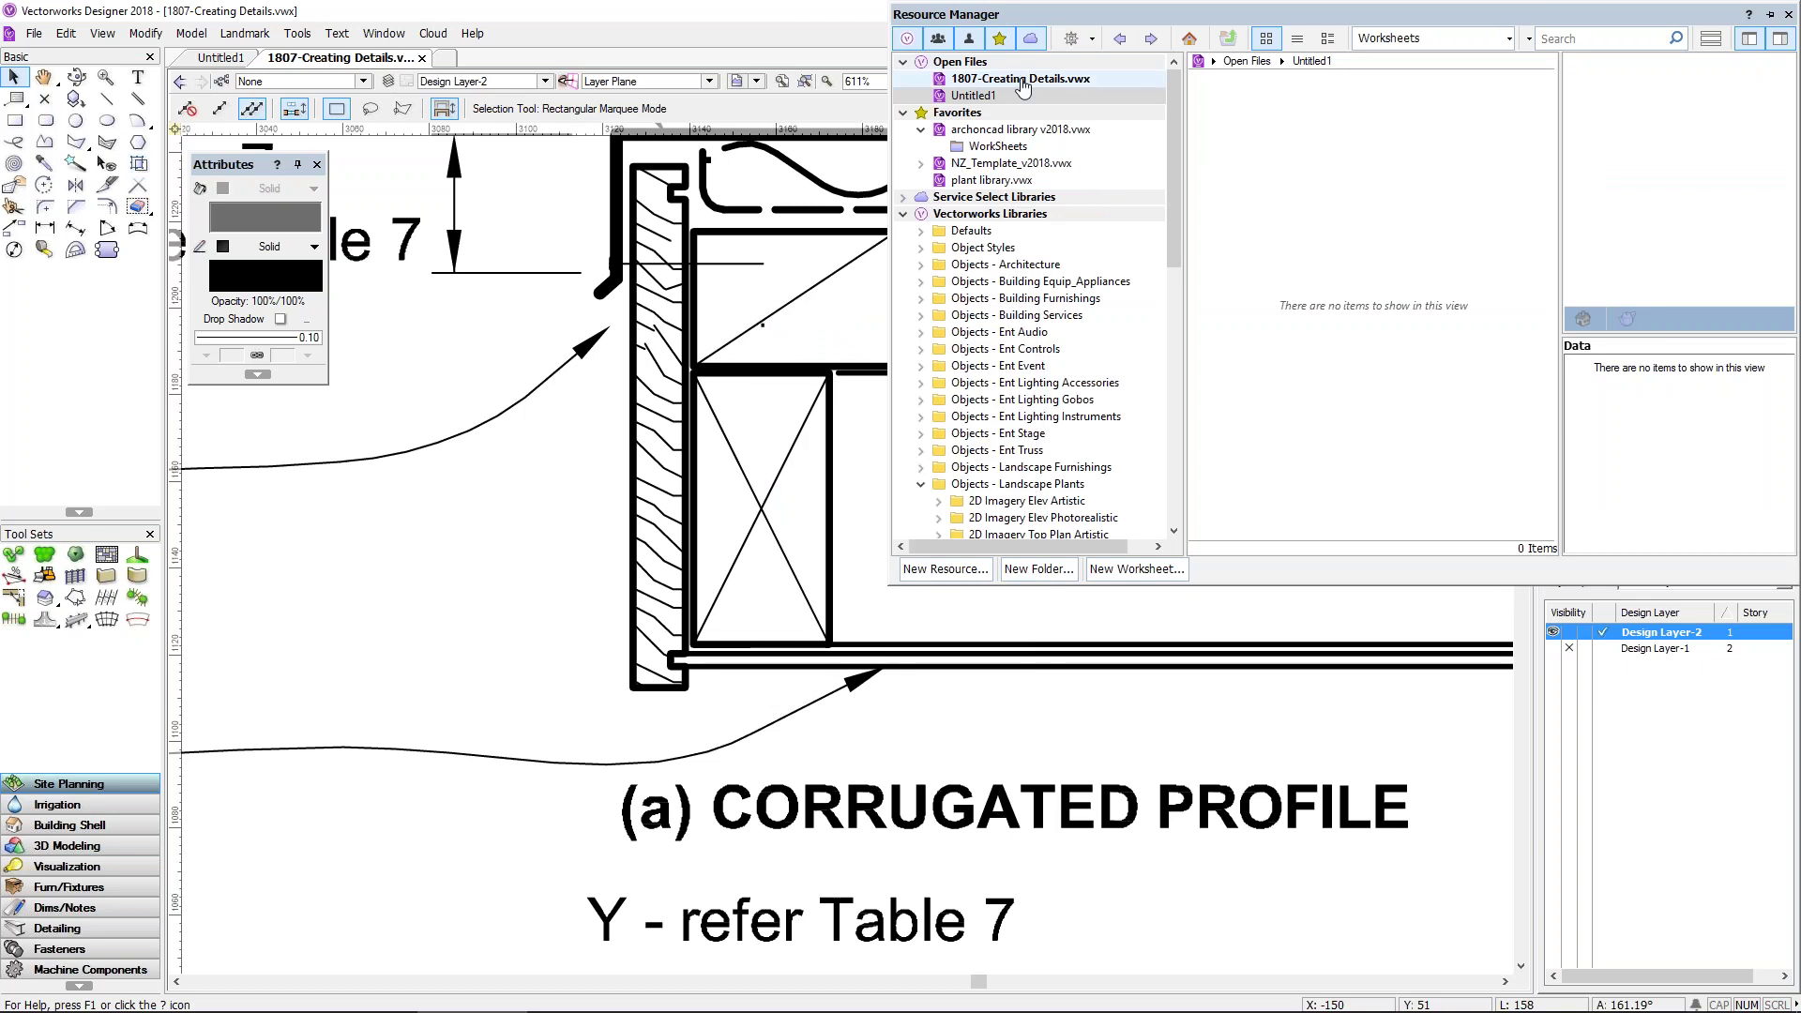
{"action": "left_click", "coordinate": [1430, 37]}
{"action": "left_click", "coordinate": [1425, 77]}
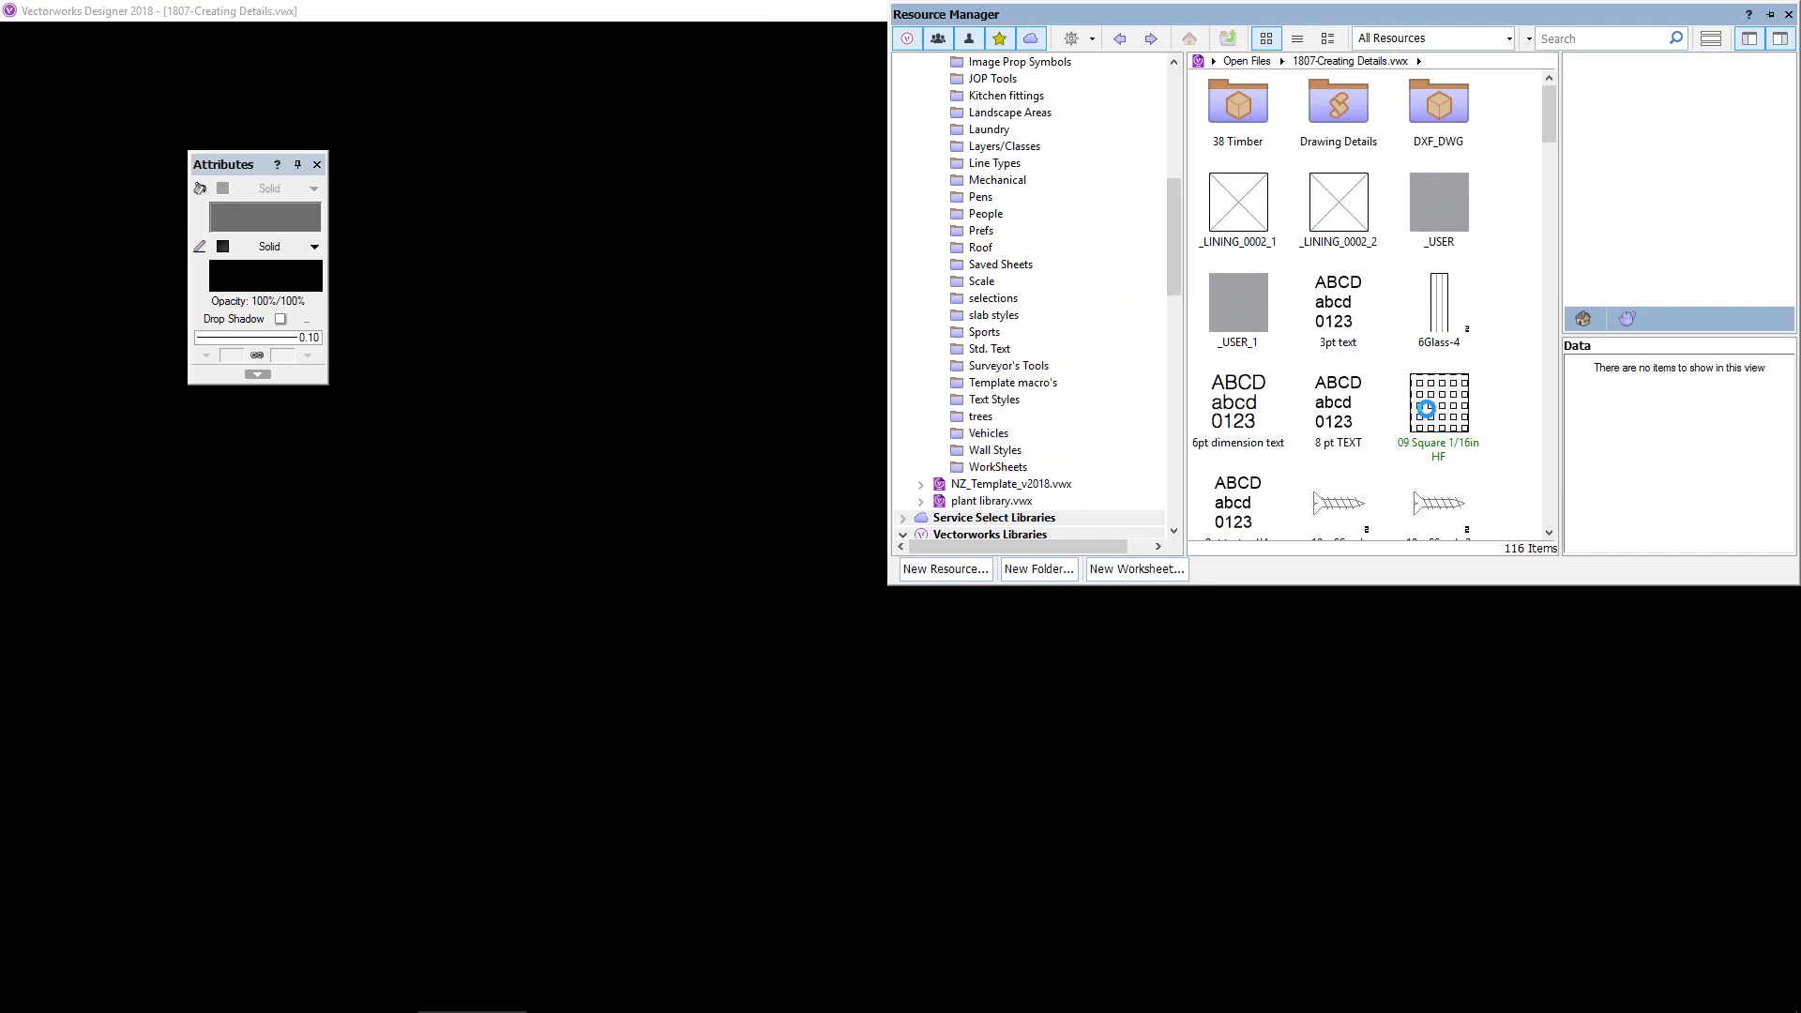
{"action": "scroll", "coordinate": [1479, 354], "scroll_direction": "down", "scroll_amount": 5}
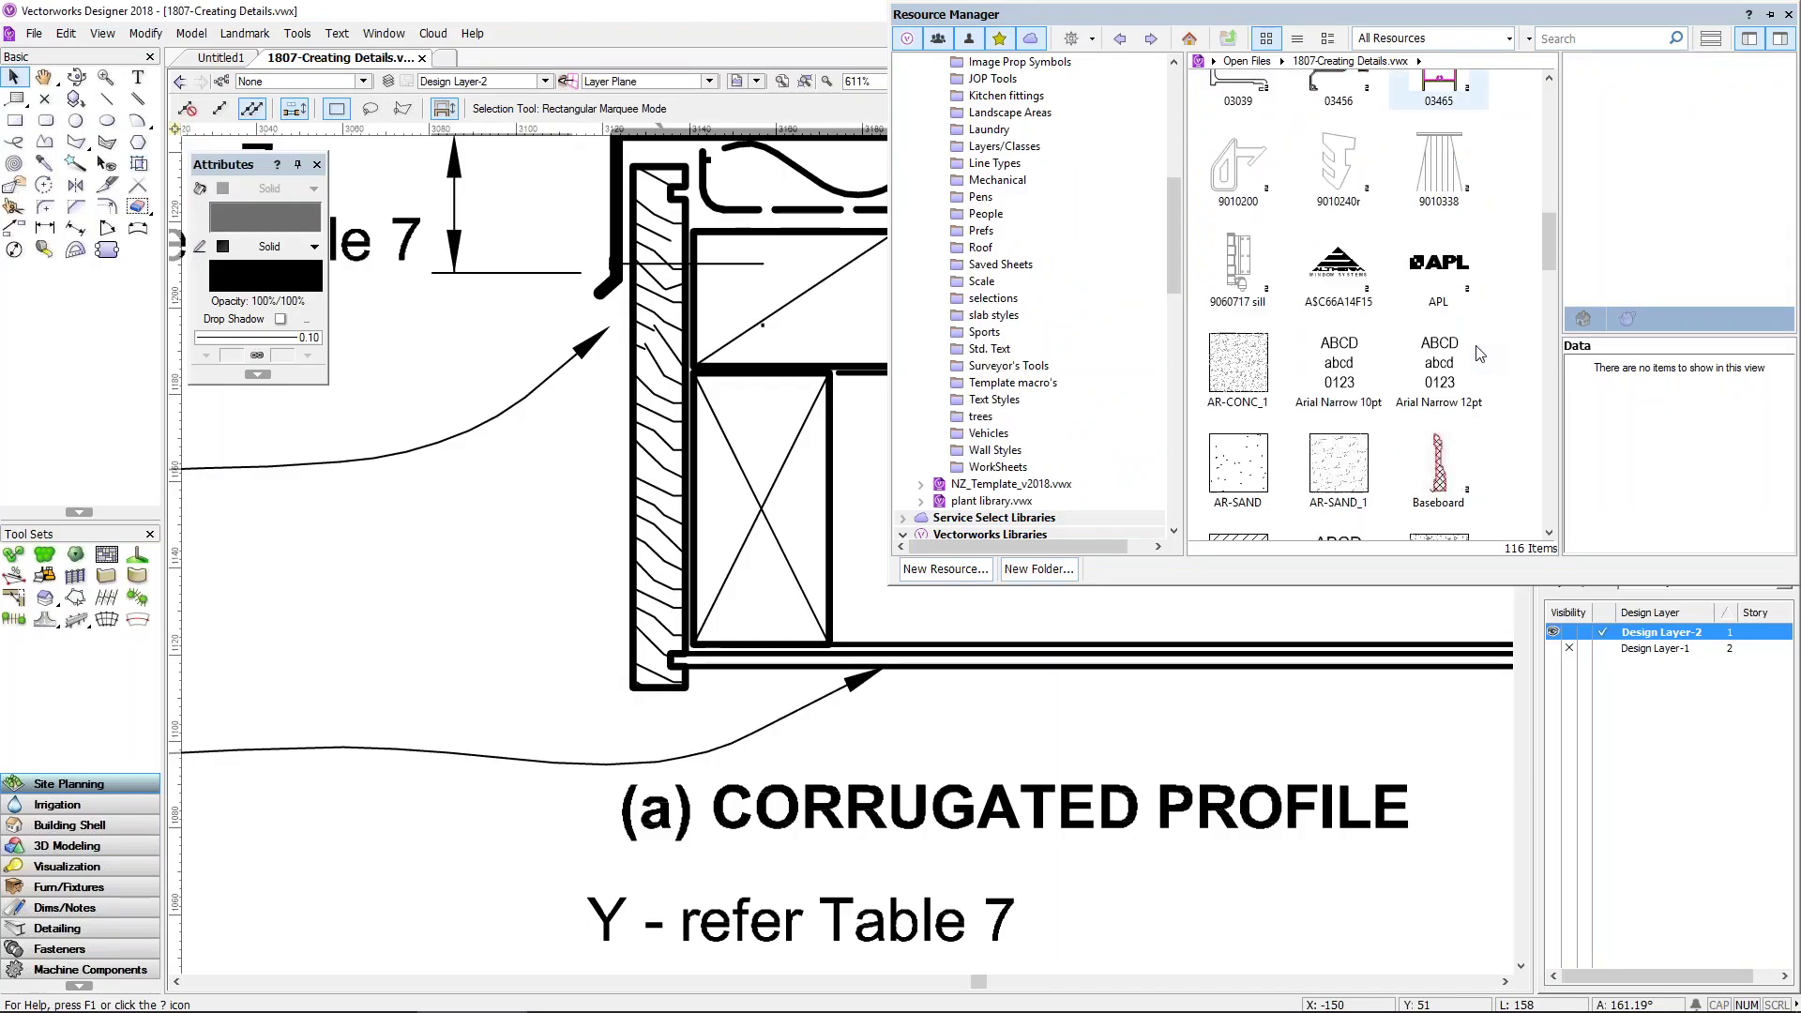
{"action": "scroll", "coordinate": [1474, 333], "scroll_direction": "down", "scroll_amount": 5}
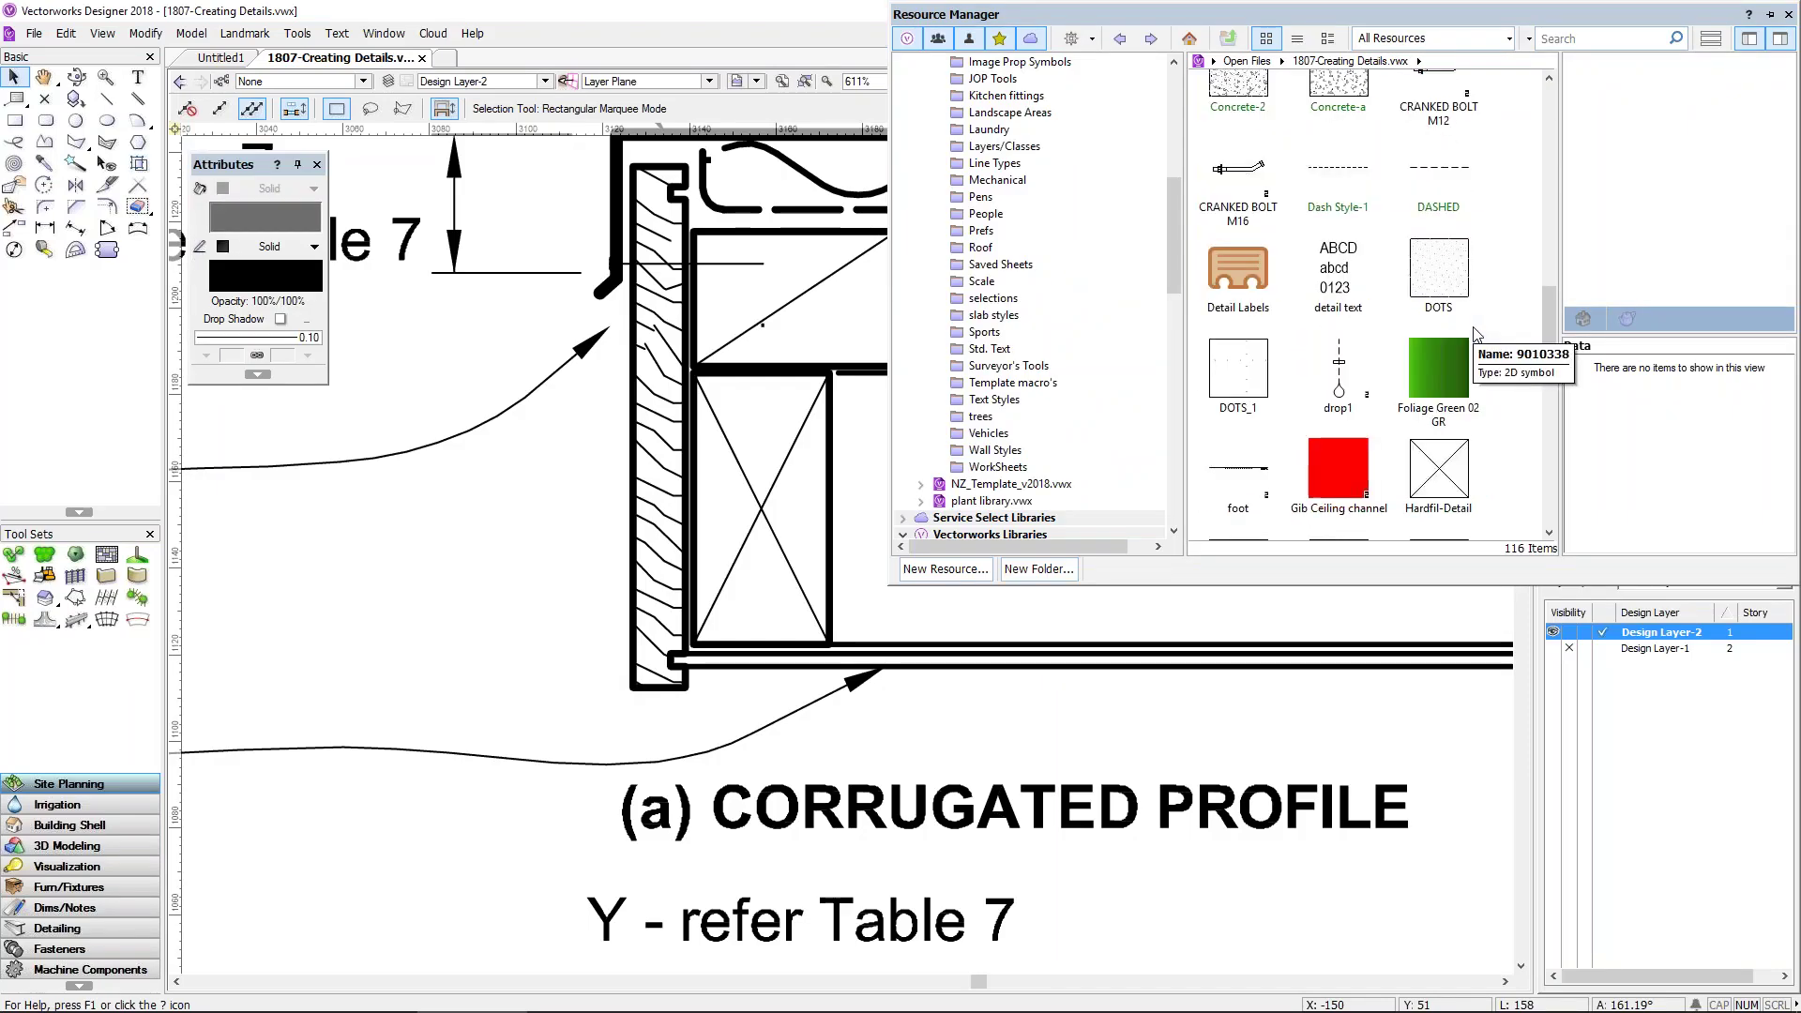
{"action": "scroll", "coordinate": [1474, 333], "scroll_direction": "down", "scroll_amount": 2}
{"action": "scroll", "coordinate": [1475, 333], "scroll_direction": "down", "scroll_amount": 12}
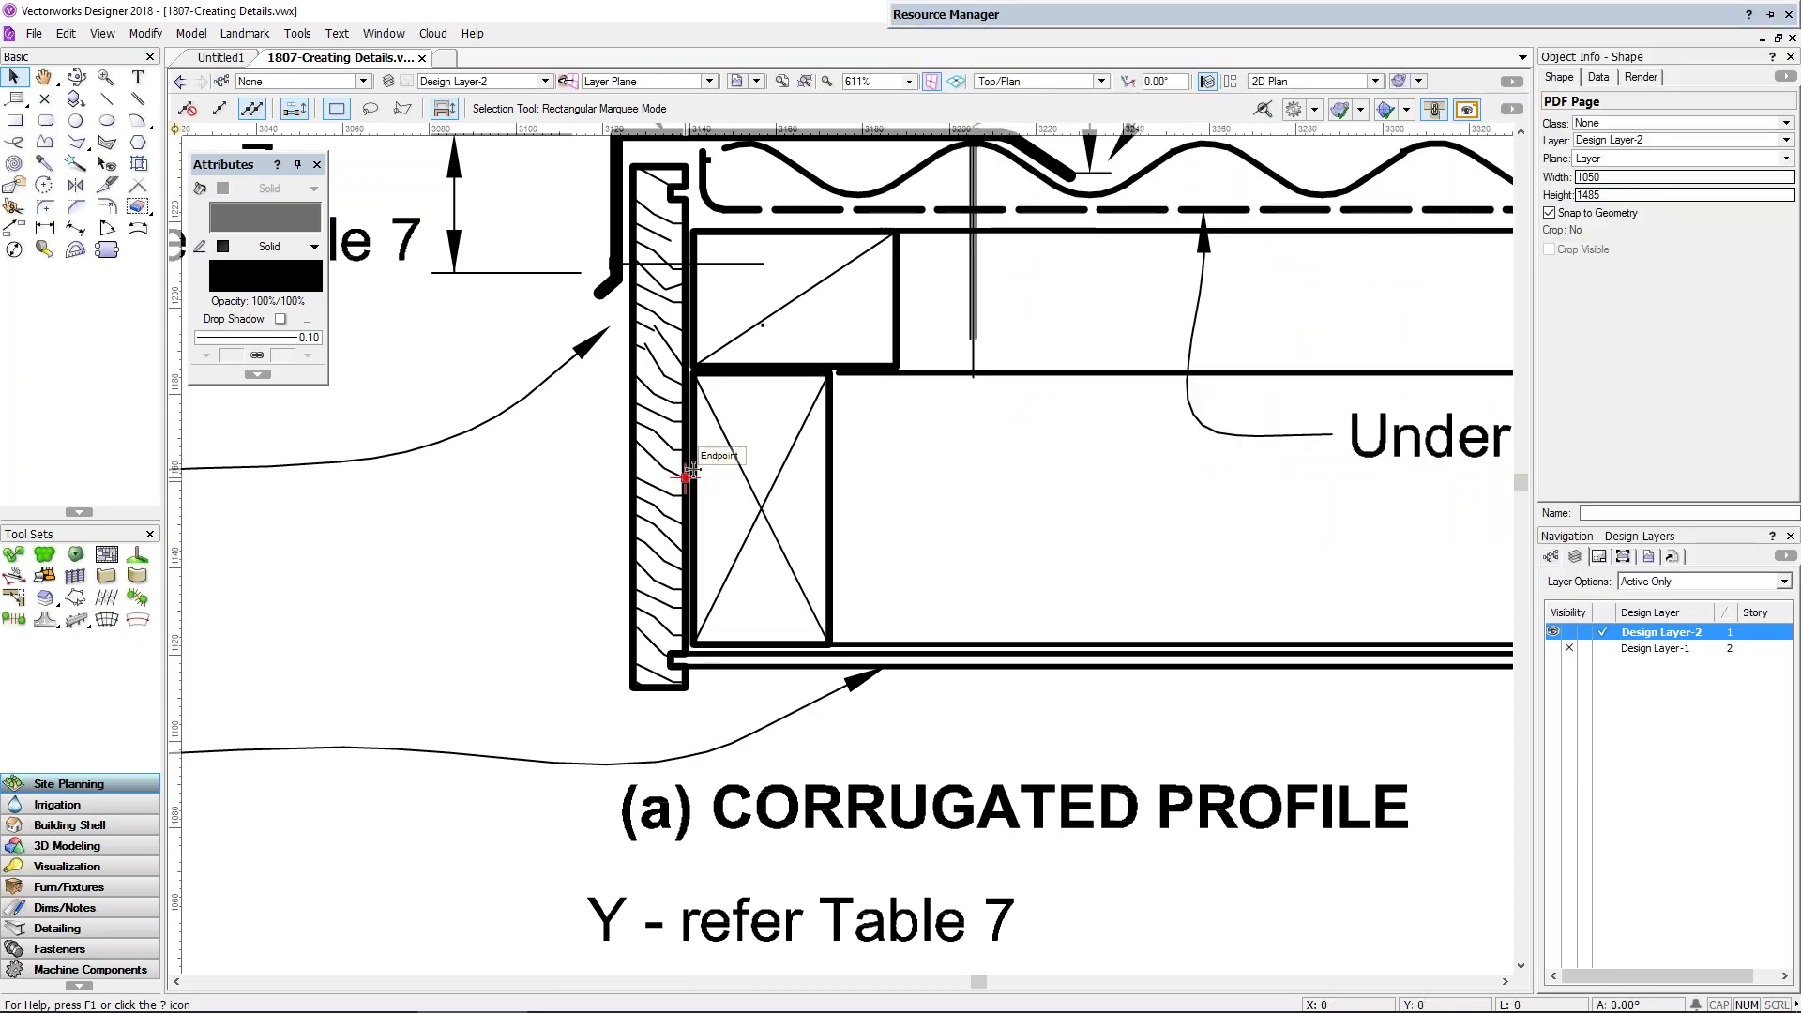
Step: Scale the imported PDF page symmetrically by distance, from a current distance of 62 to a new distance of 90
{"action": "left_click", "coordinate": [145, 33]}
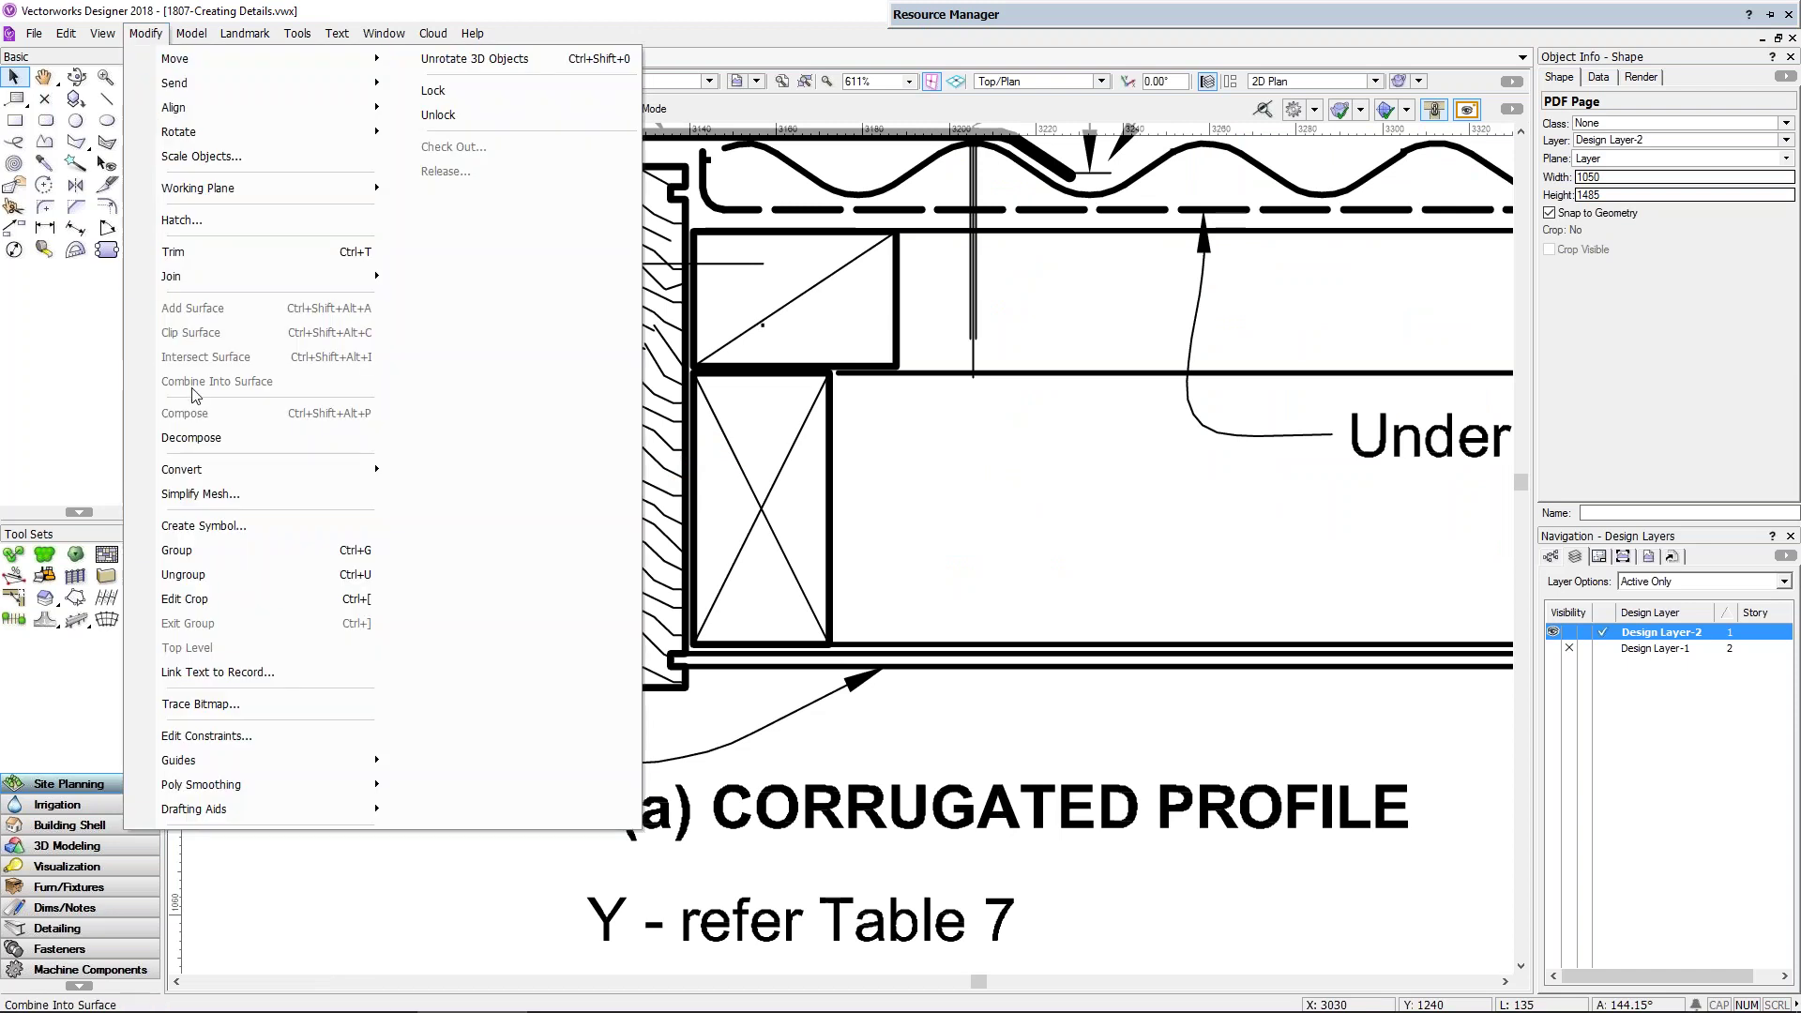
{"action": "left_click", "coordinate": [201, 156]}
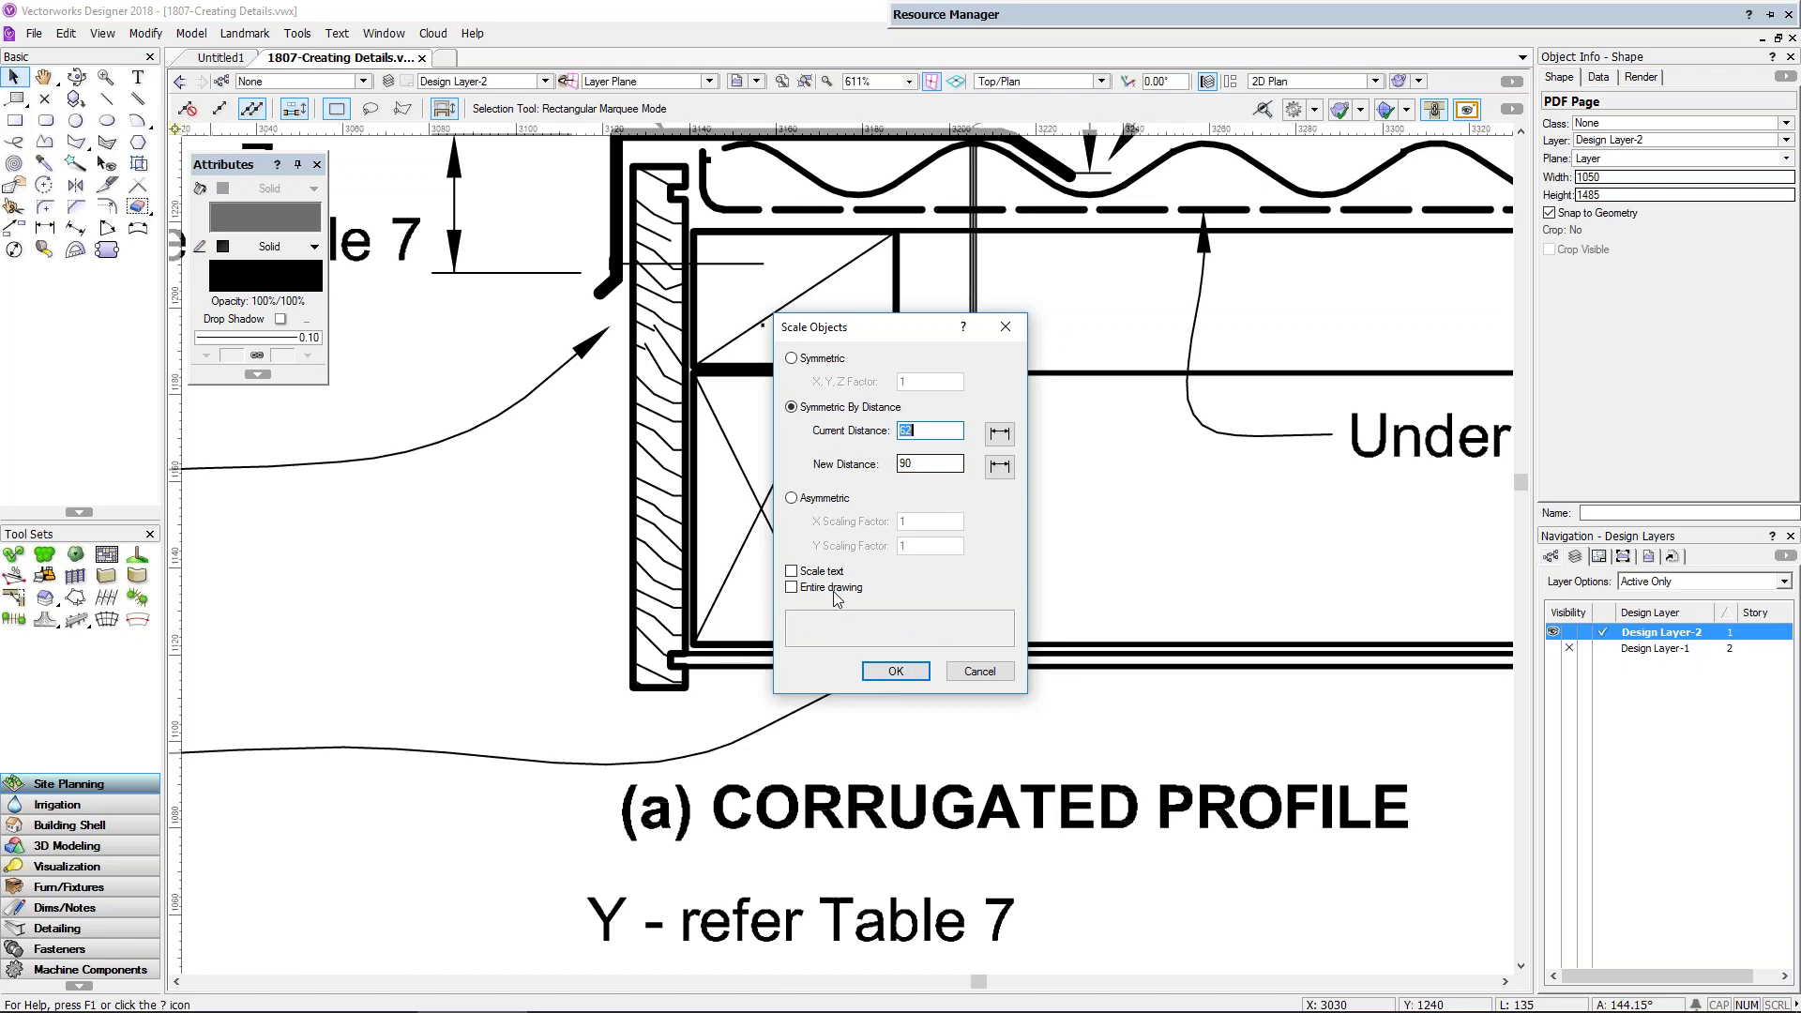
{"action": "left_click", "coordinate": [896, 670]}
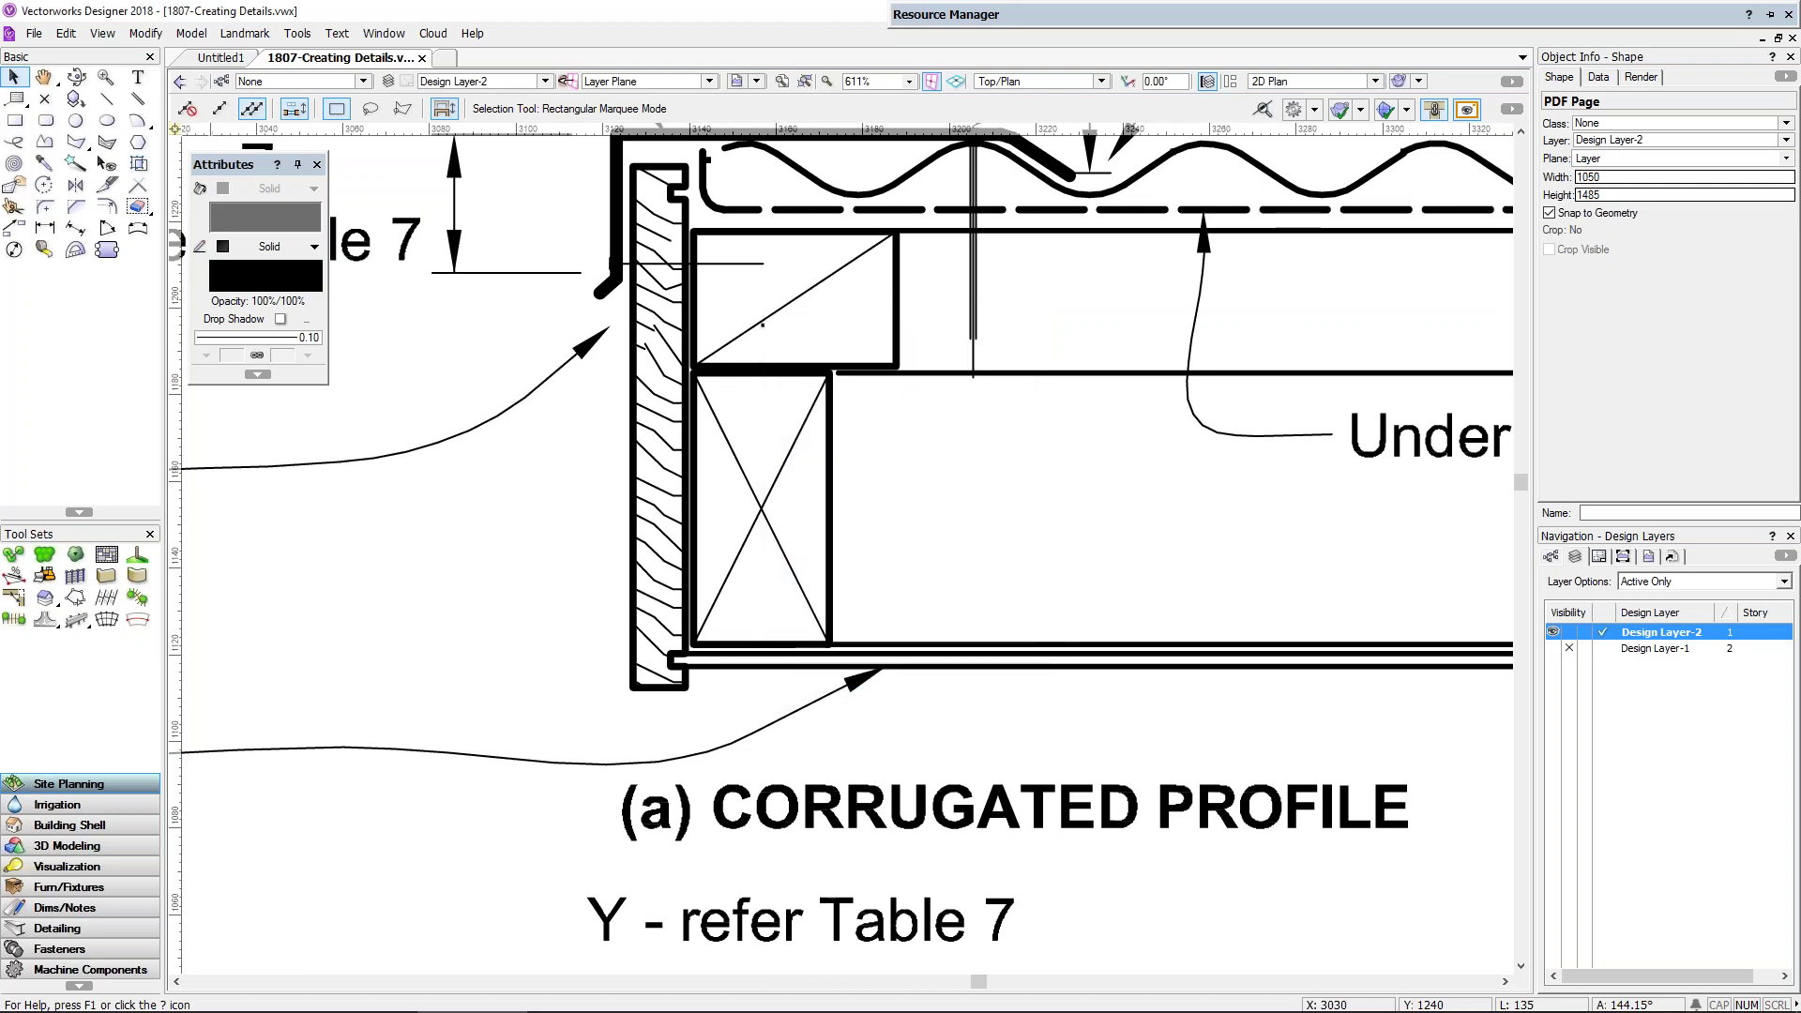
{"action": "middle_click_drag", "start_coordinate": [1060, 938], "coordinate": [931, 394]}
{"action": "scroll", "coordinate": [932, 625], "scroll_direction": "down", "scroll_amount": 5}
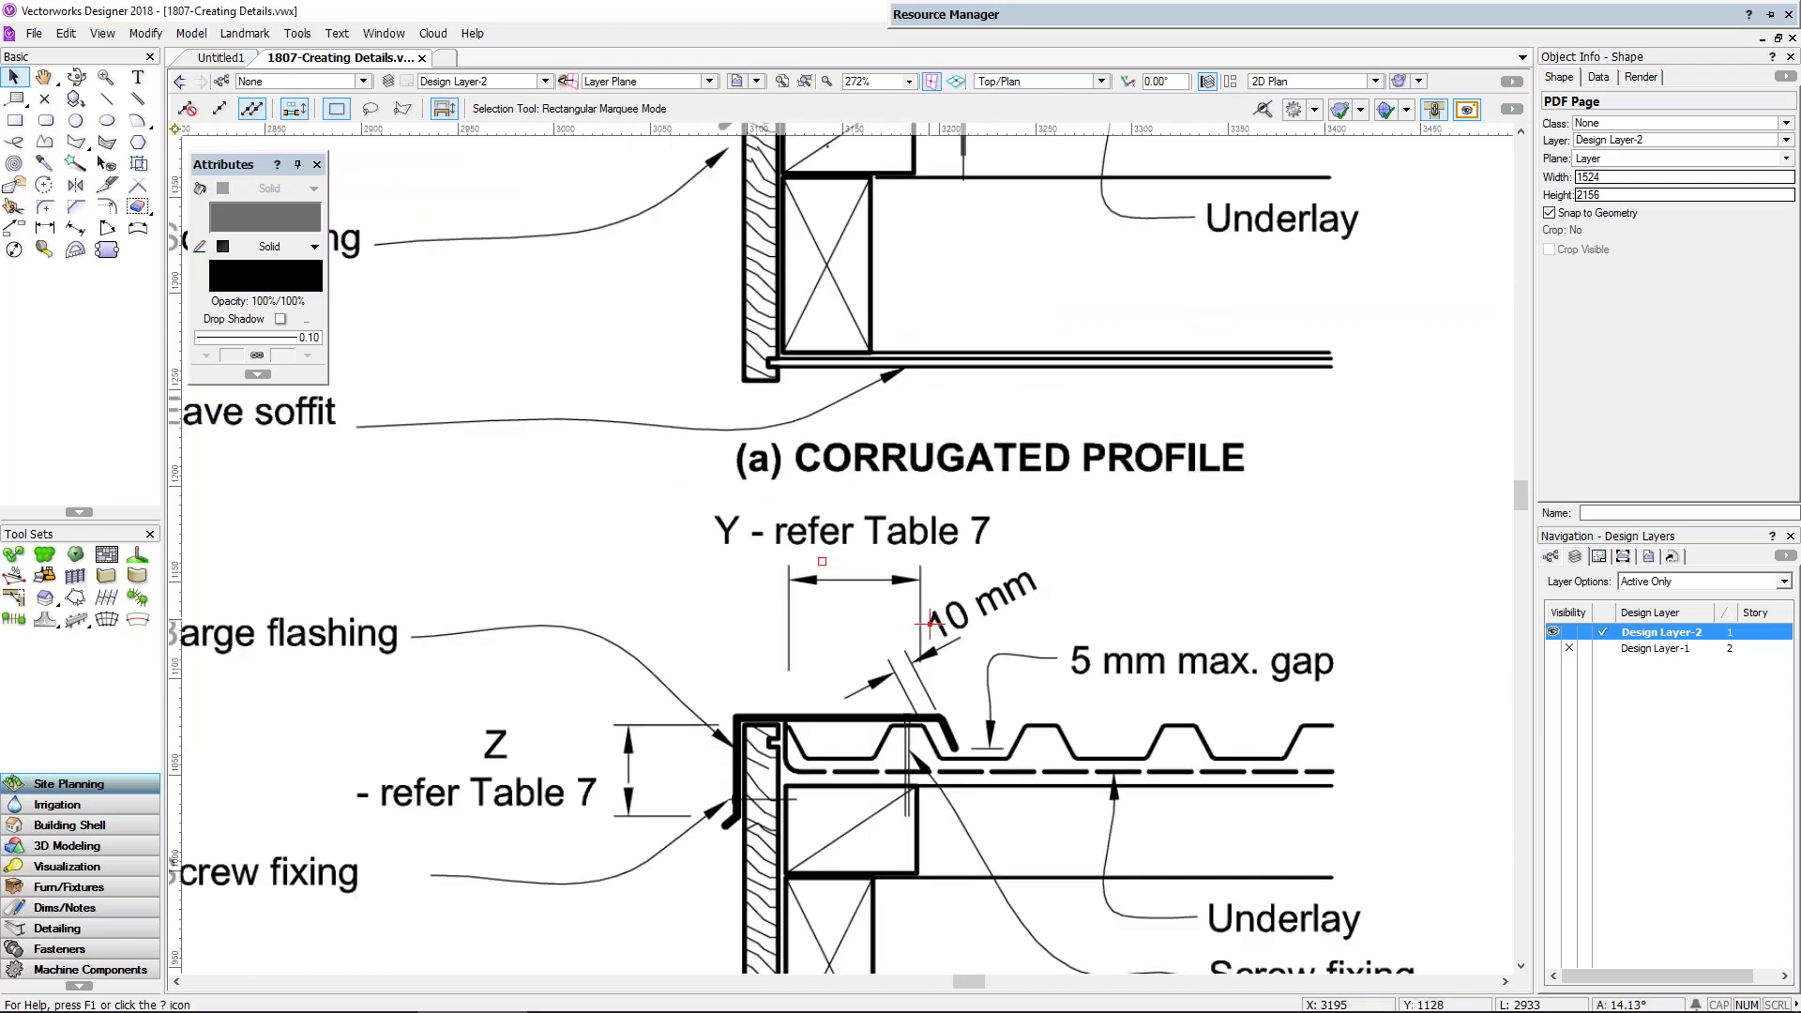
{"action": "middle_click_drag", "start_coordinate": [931, 626], "coordinate": [931, 400]}
{"action": "scroll", "coordinate": [1032, 444], "scroll_direction": "down", "scroll_amount": 6}
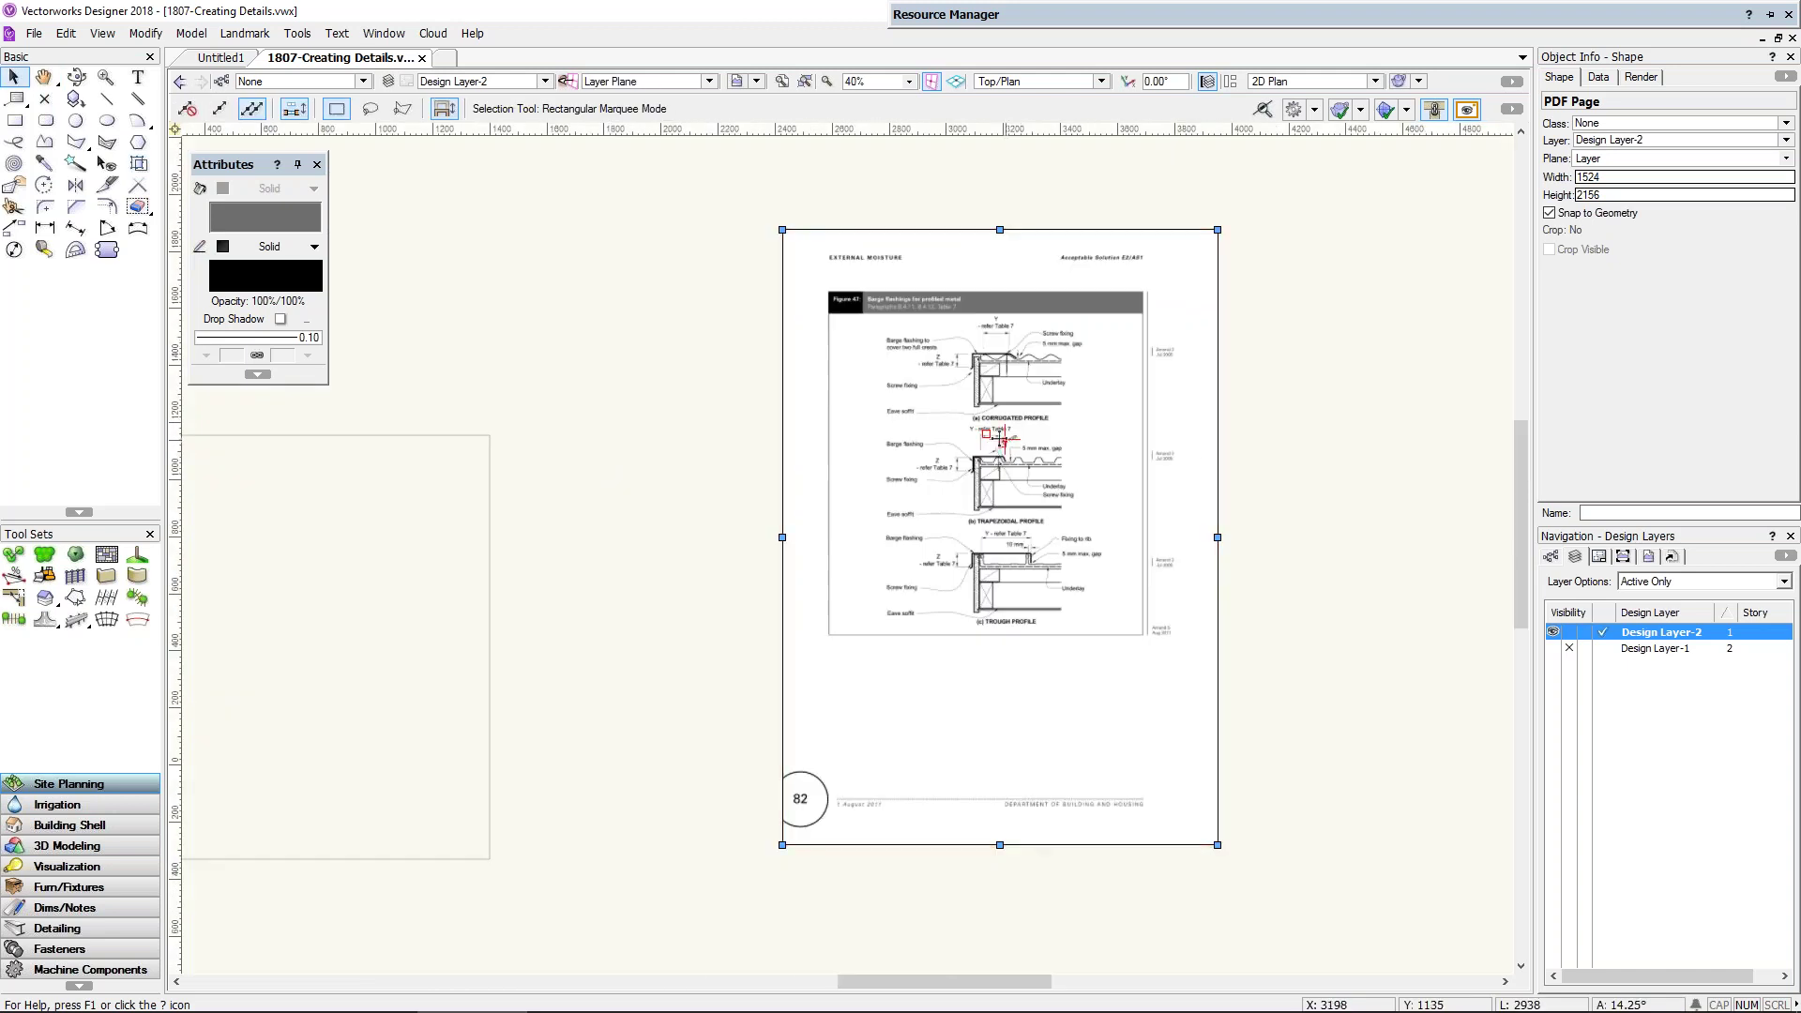
{"action": "left_click", "coordinate": [413, 301]}
{"action": "left_click", "coordinate": [145, 33]}
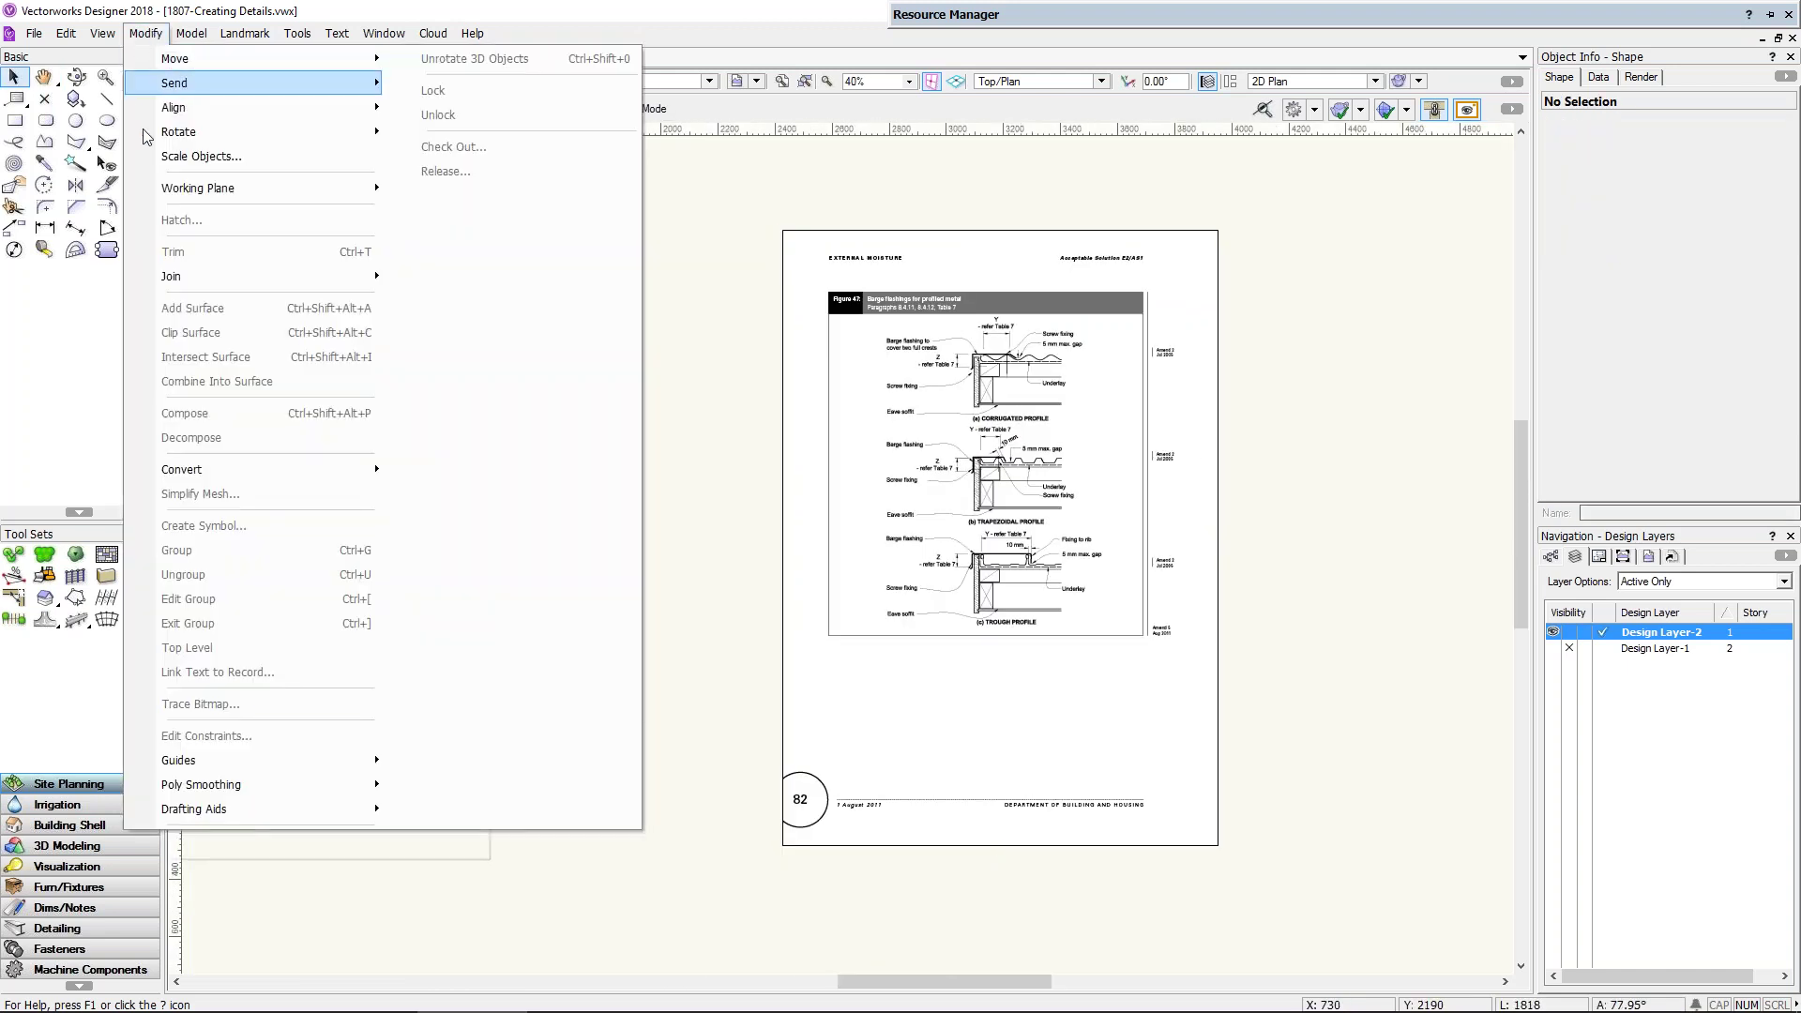
{"action": "left_click", "coordinate": [183, 156]}
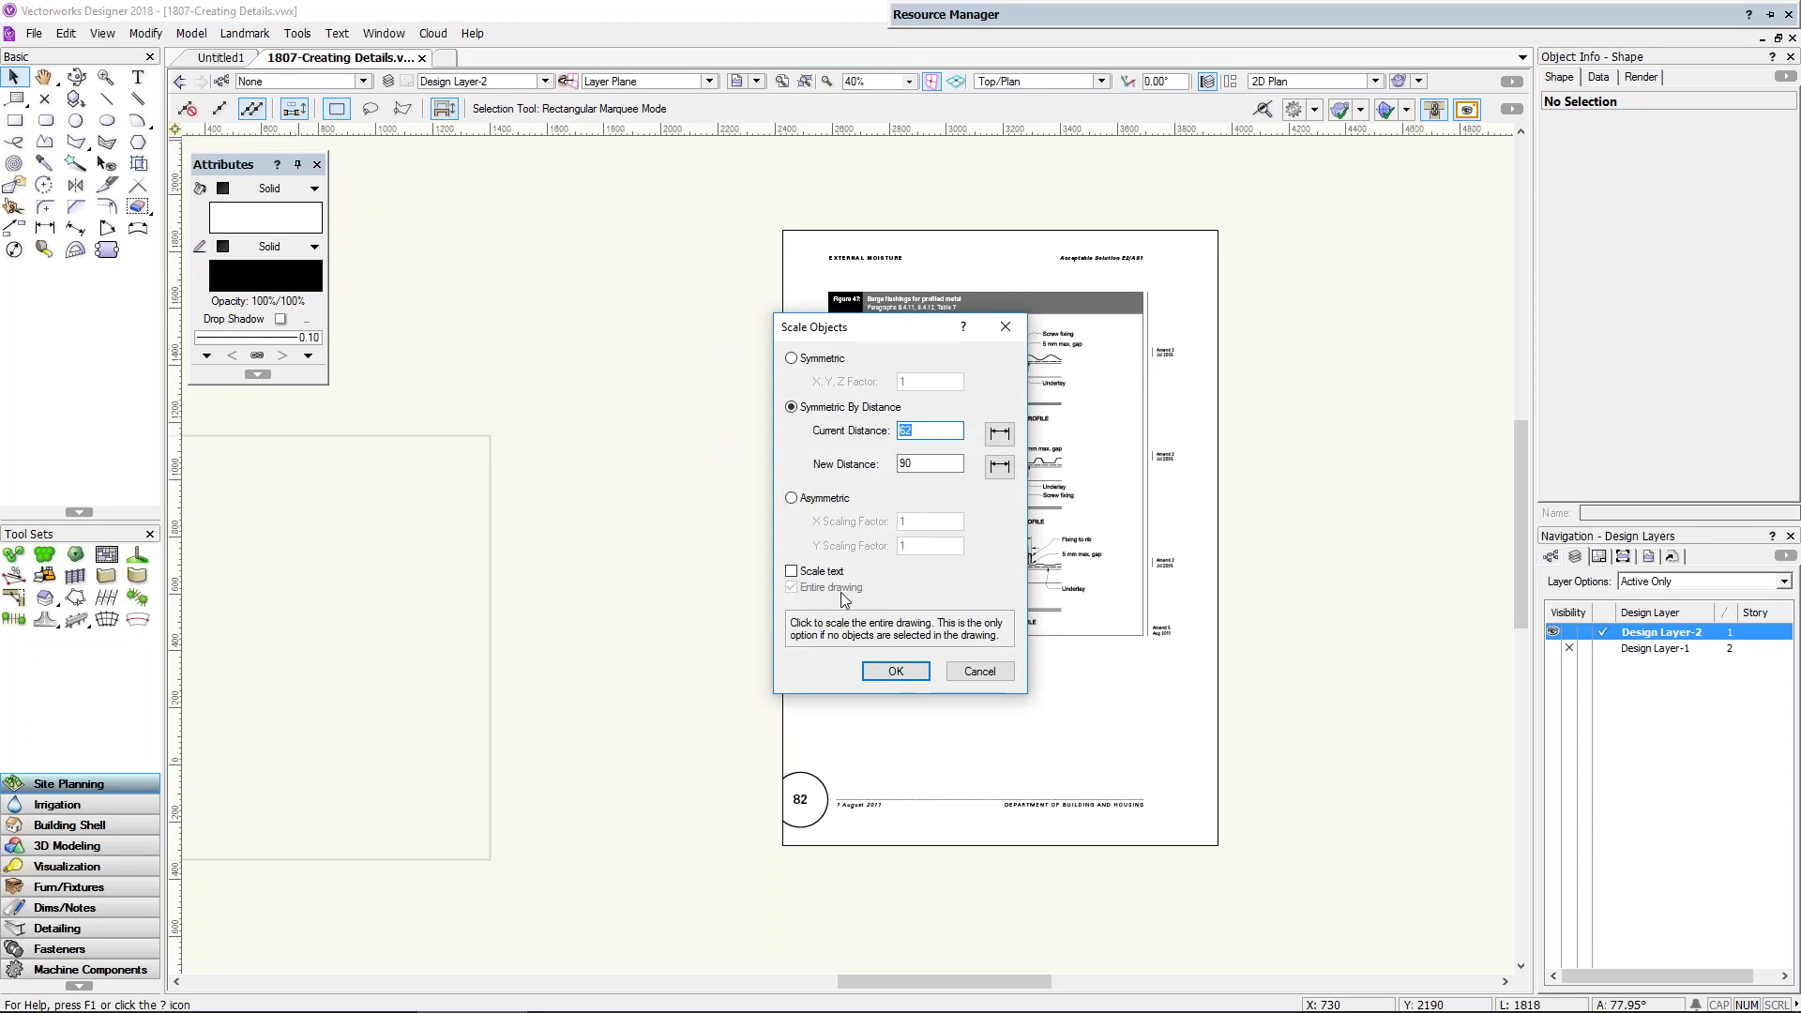
{"action": "left_click", "coordinate": [978, 670]}
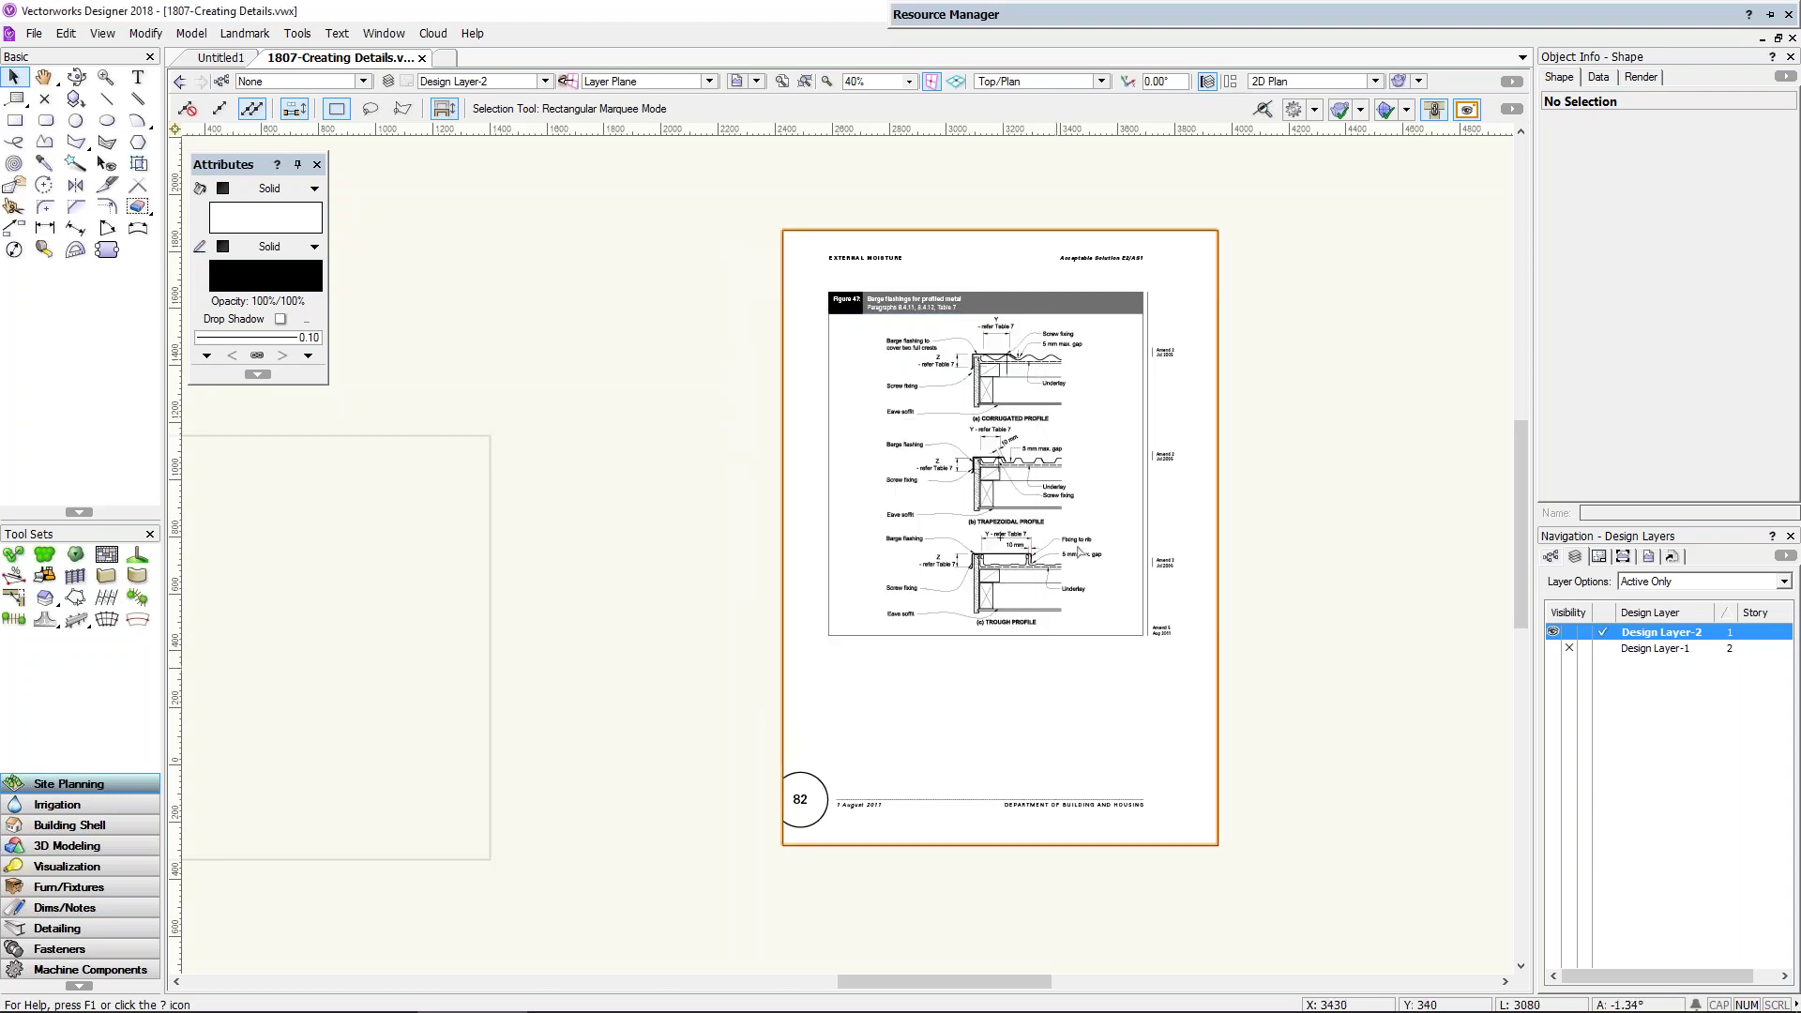
Step: Switch to the 020 [Roof Details] sheet layer and delete the Barge Flashing Detail and Barge Detail 2 viewports
{"action": "scroll", "coordinate": [1055, 410], "scroll_direction": "up", "scroll_amount": 3}
{"action": "scroll", "coordinate": [1154, 644], "scroll_direction": "down", "scroll_amount": 1}
{"action": "left_click", "coordinate": [15, 120]}
{"action": "left_click", "coordinate": [482, 81]}
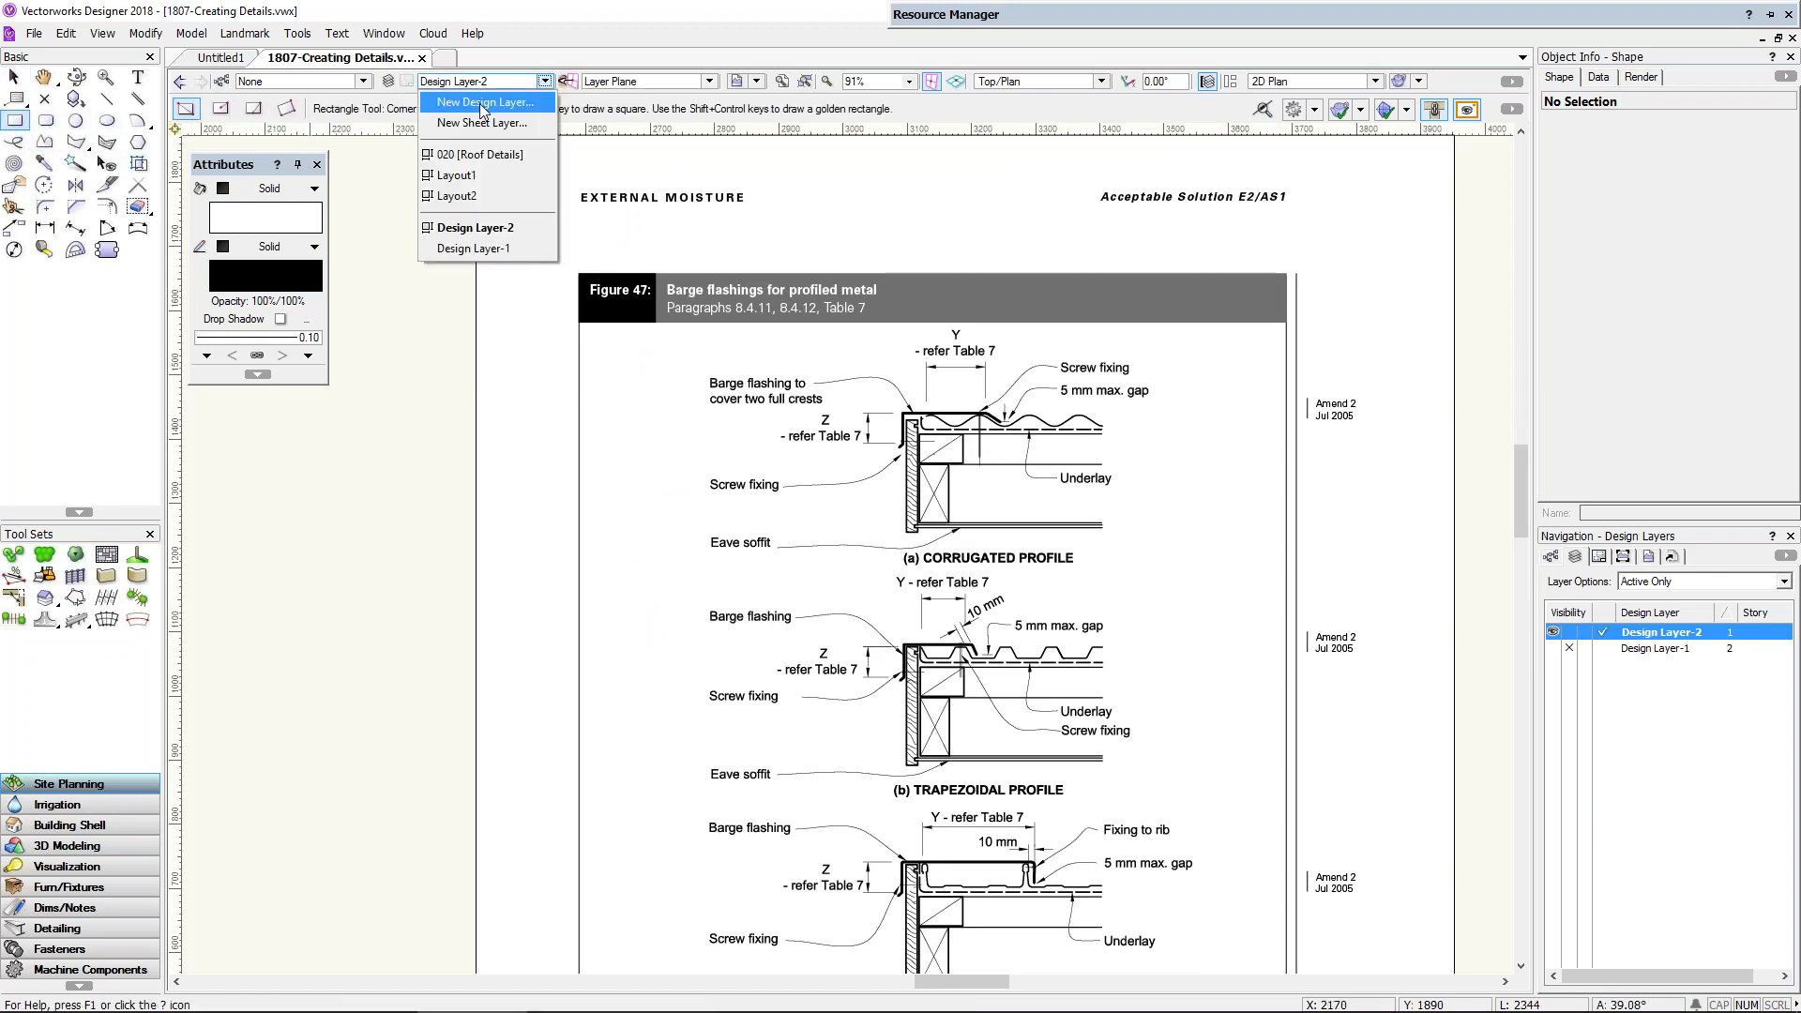
{"action": "left_click", "coordinate": [493, 159]}
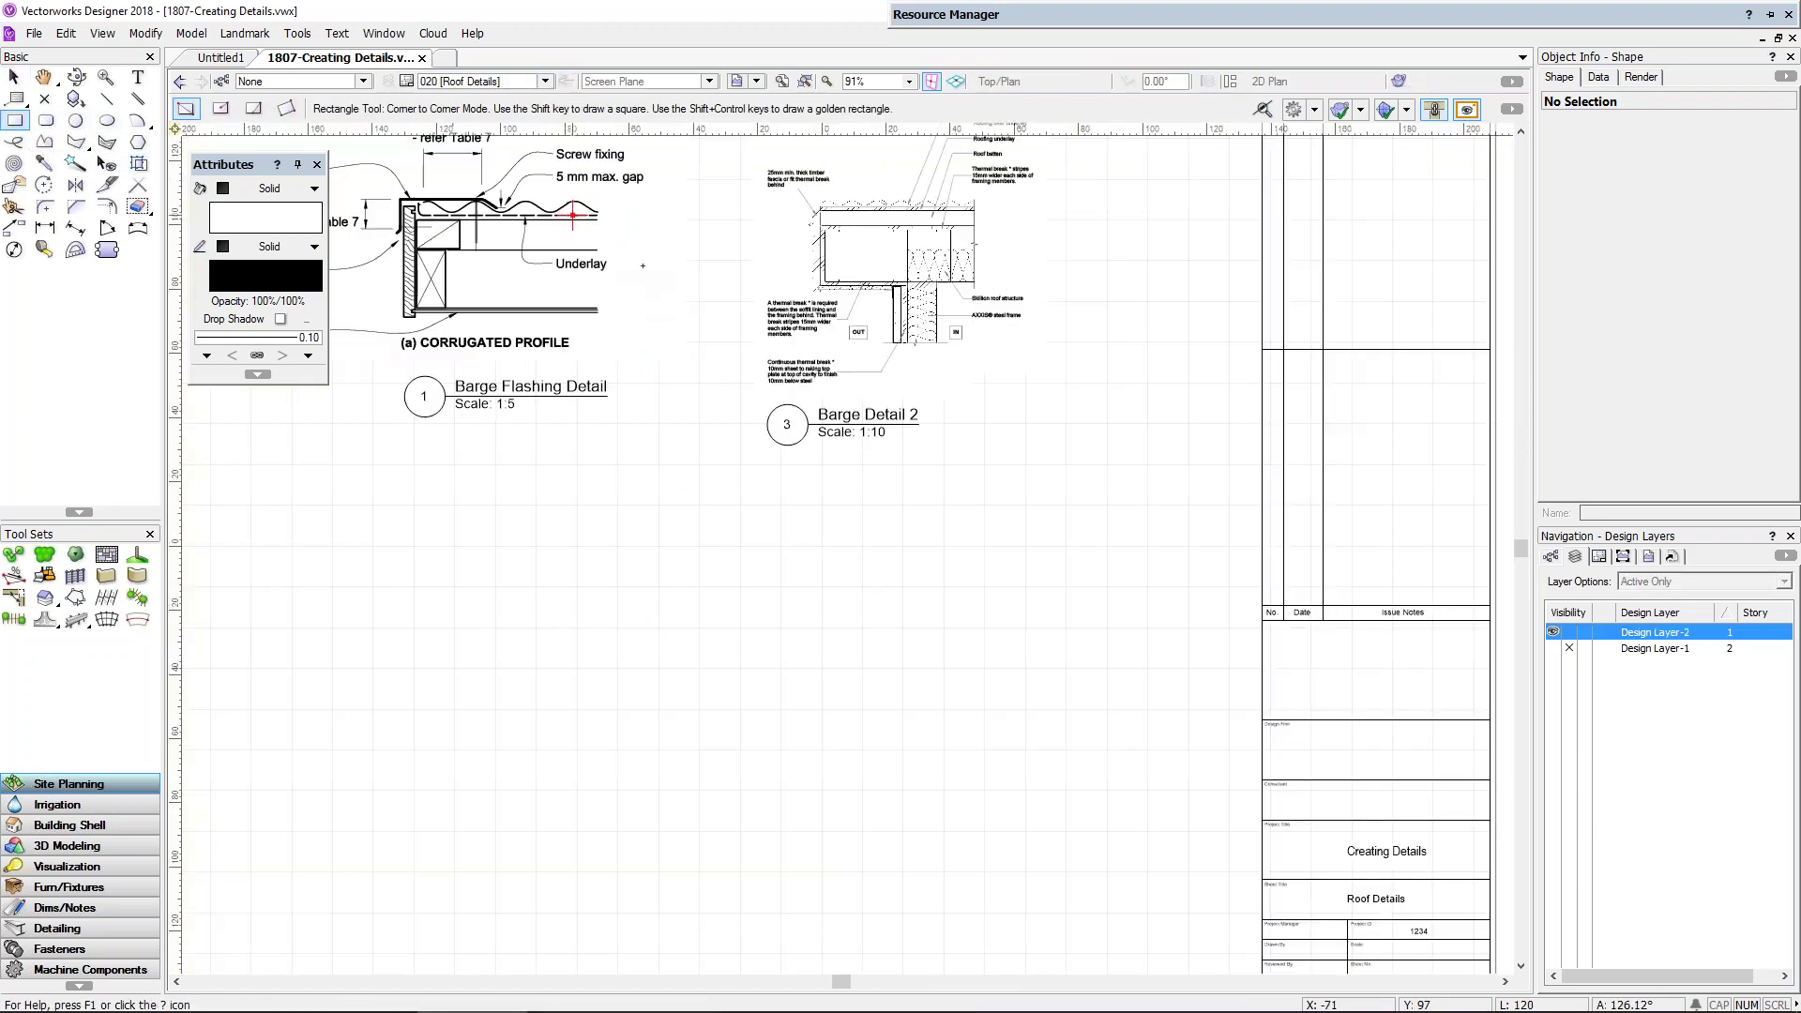
{"action": "scroll", "coordinate": [684, 292], "scroll_direction": "down", "scroll_amount": 3}
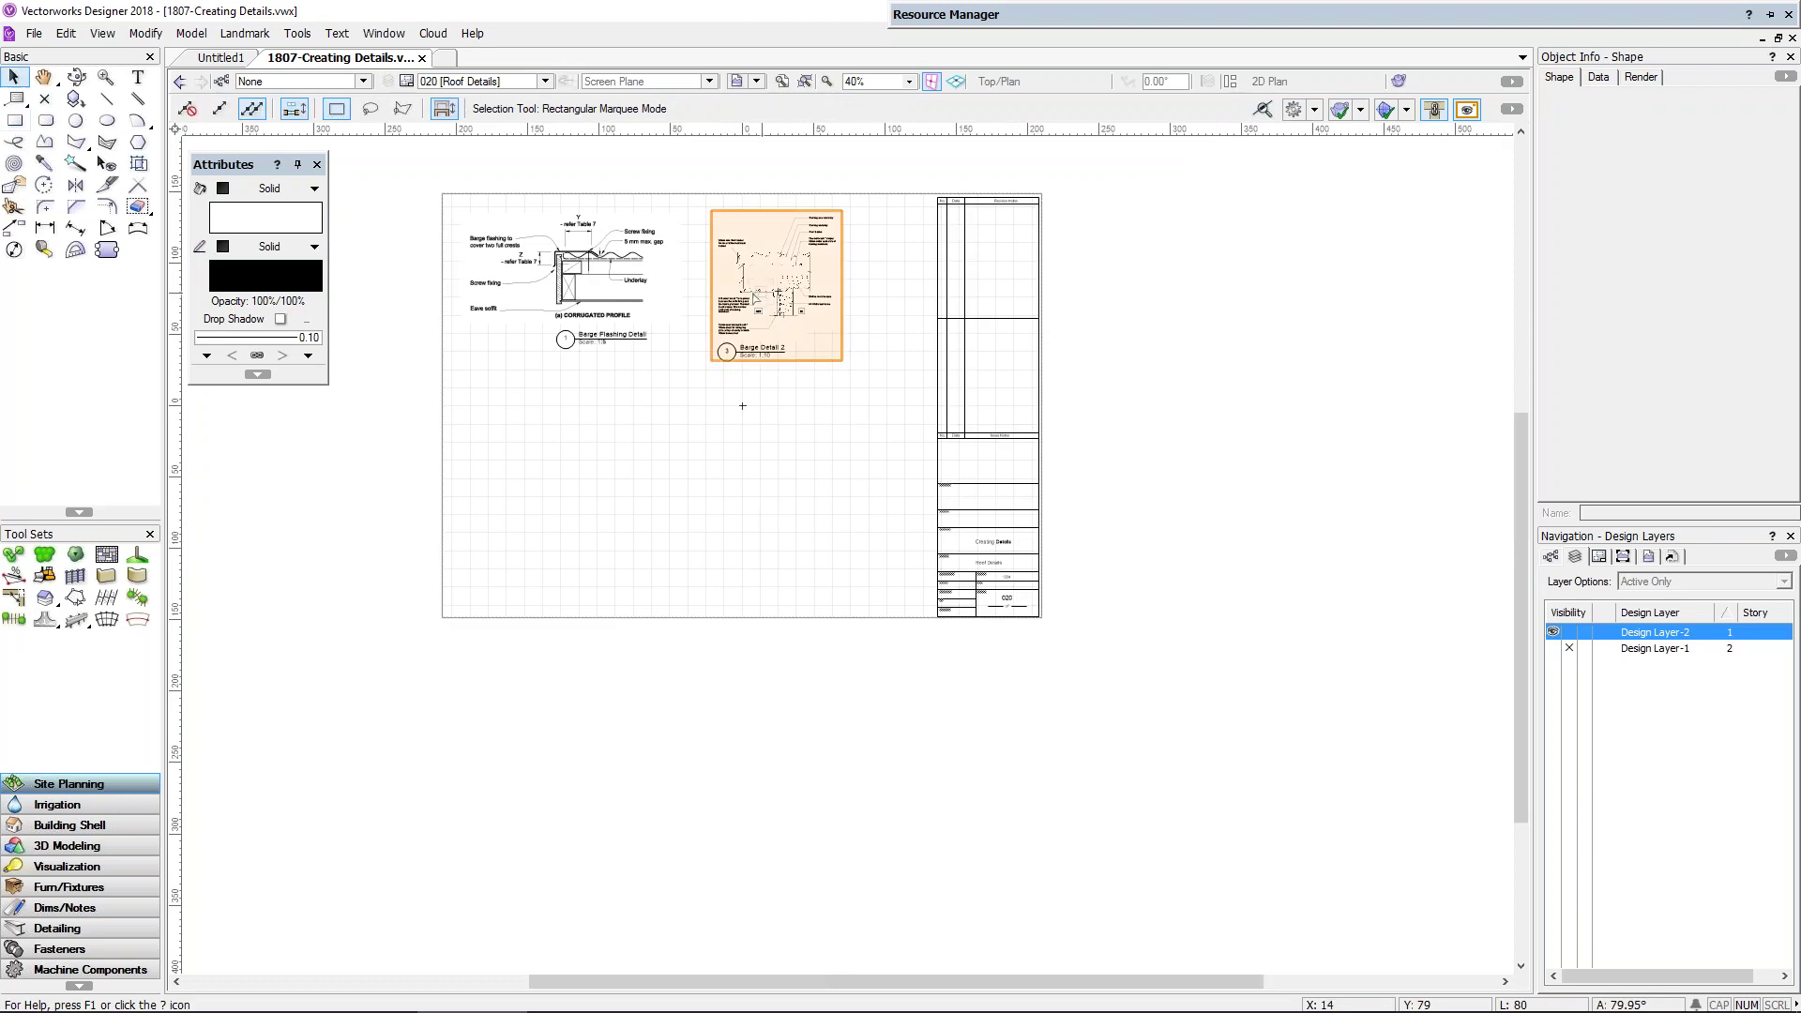
{"action": "left_click", "coordinate": [777, 290]}
{"action": "left_click", "coordinate": [614, 280]}
{"action": "key", "text": "Delete"}
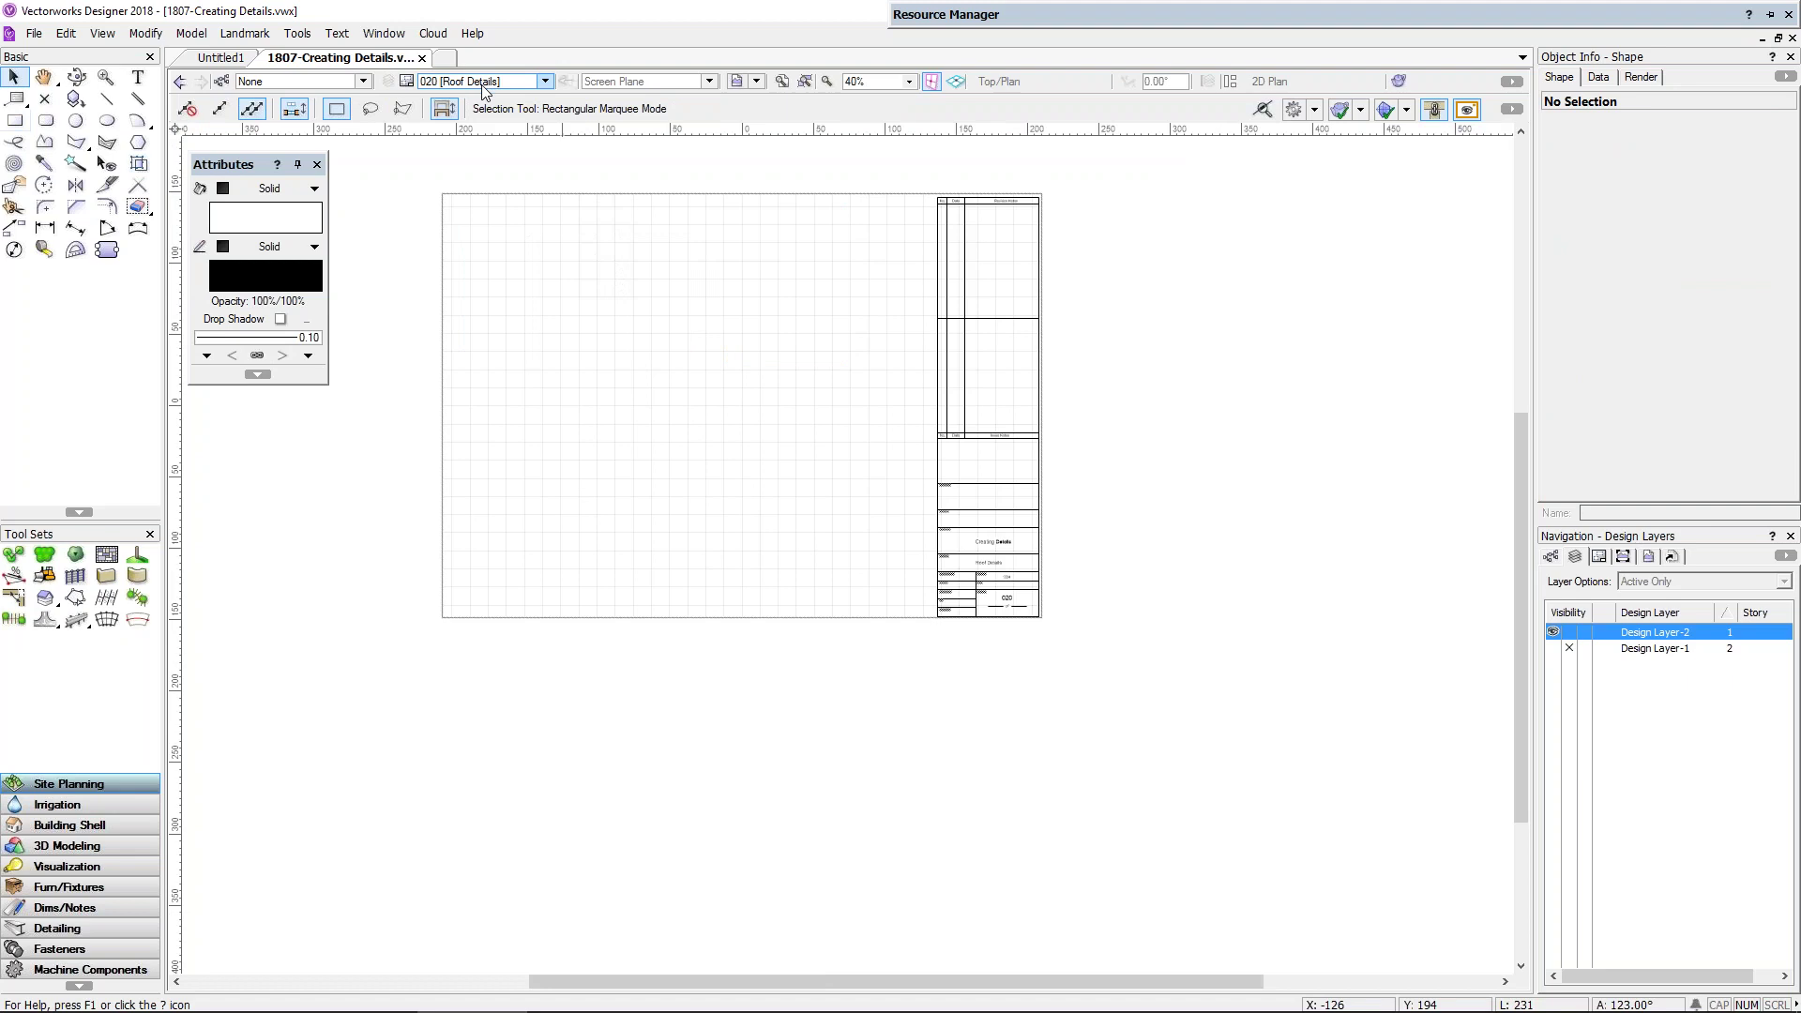
Step: On Design Layer-2, draw a rectangle about 920 by 401 mm around the corrugated profile detail of Figure 47
{"action": "left_click", "coordinate": [486, 83]}
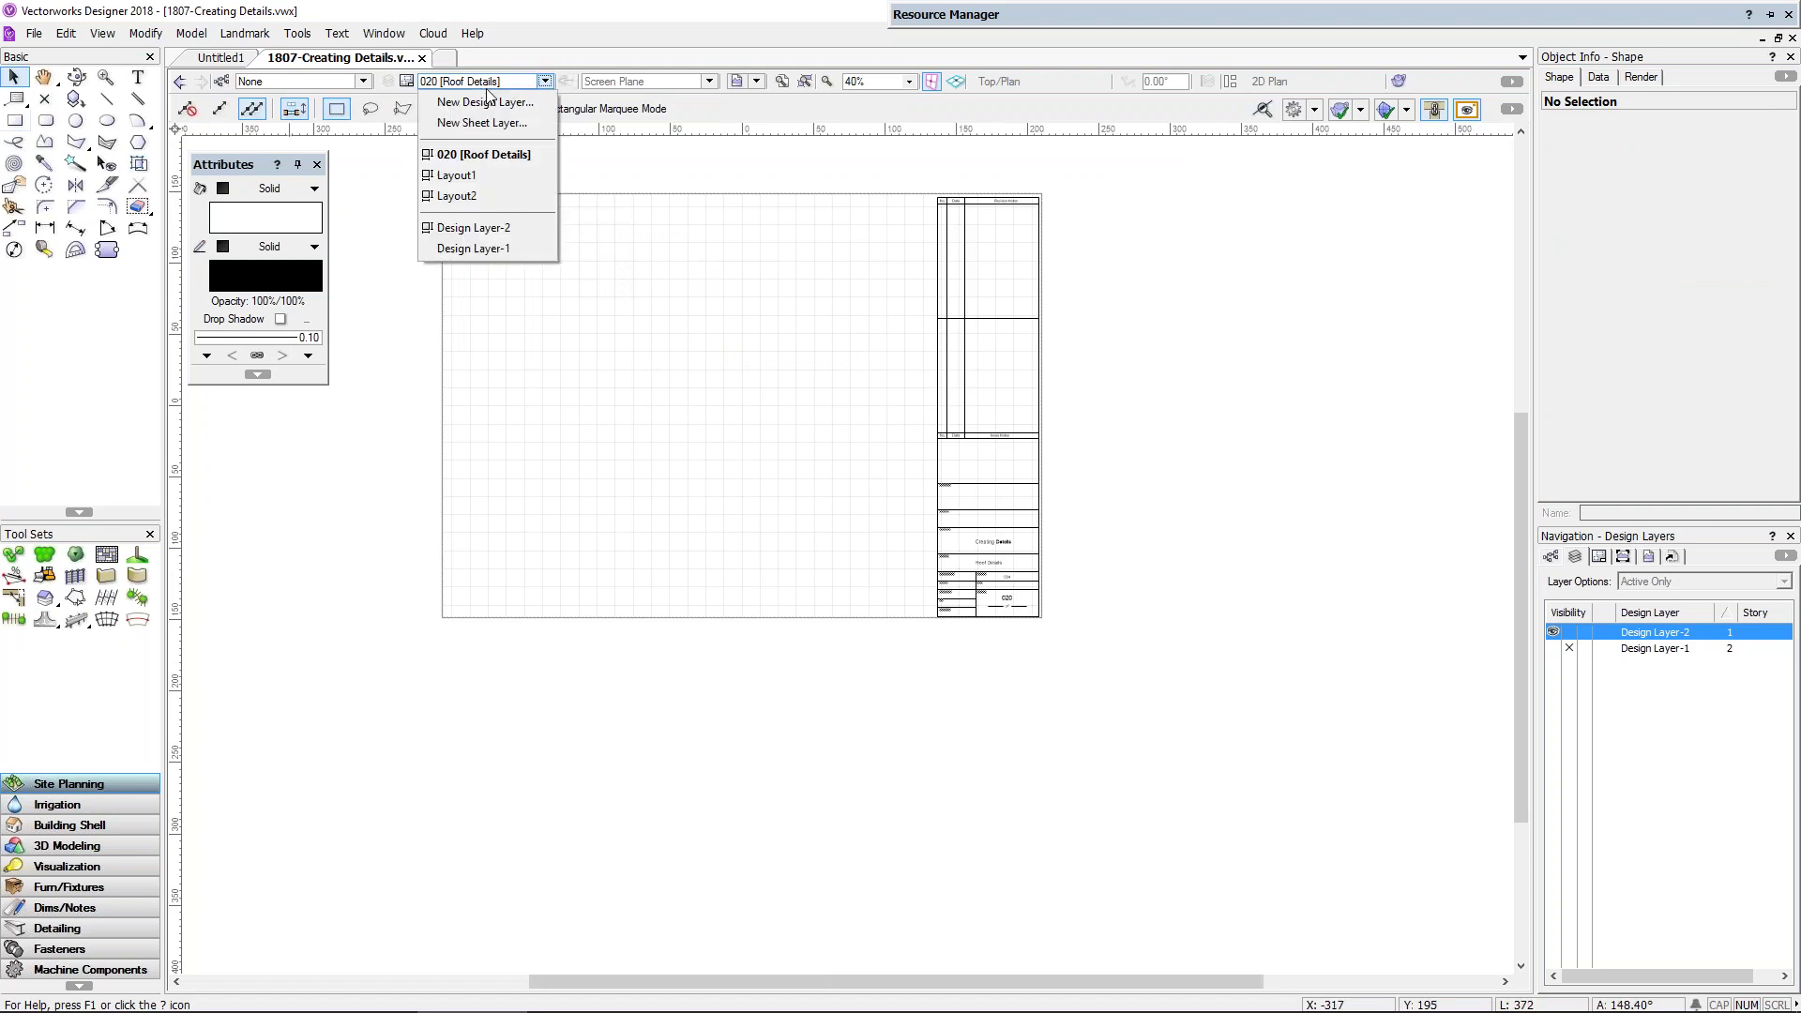
{"action": "left_click", "coordinate": [492, 229]}
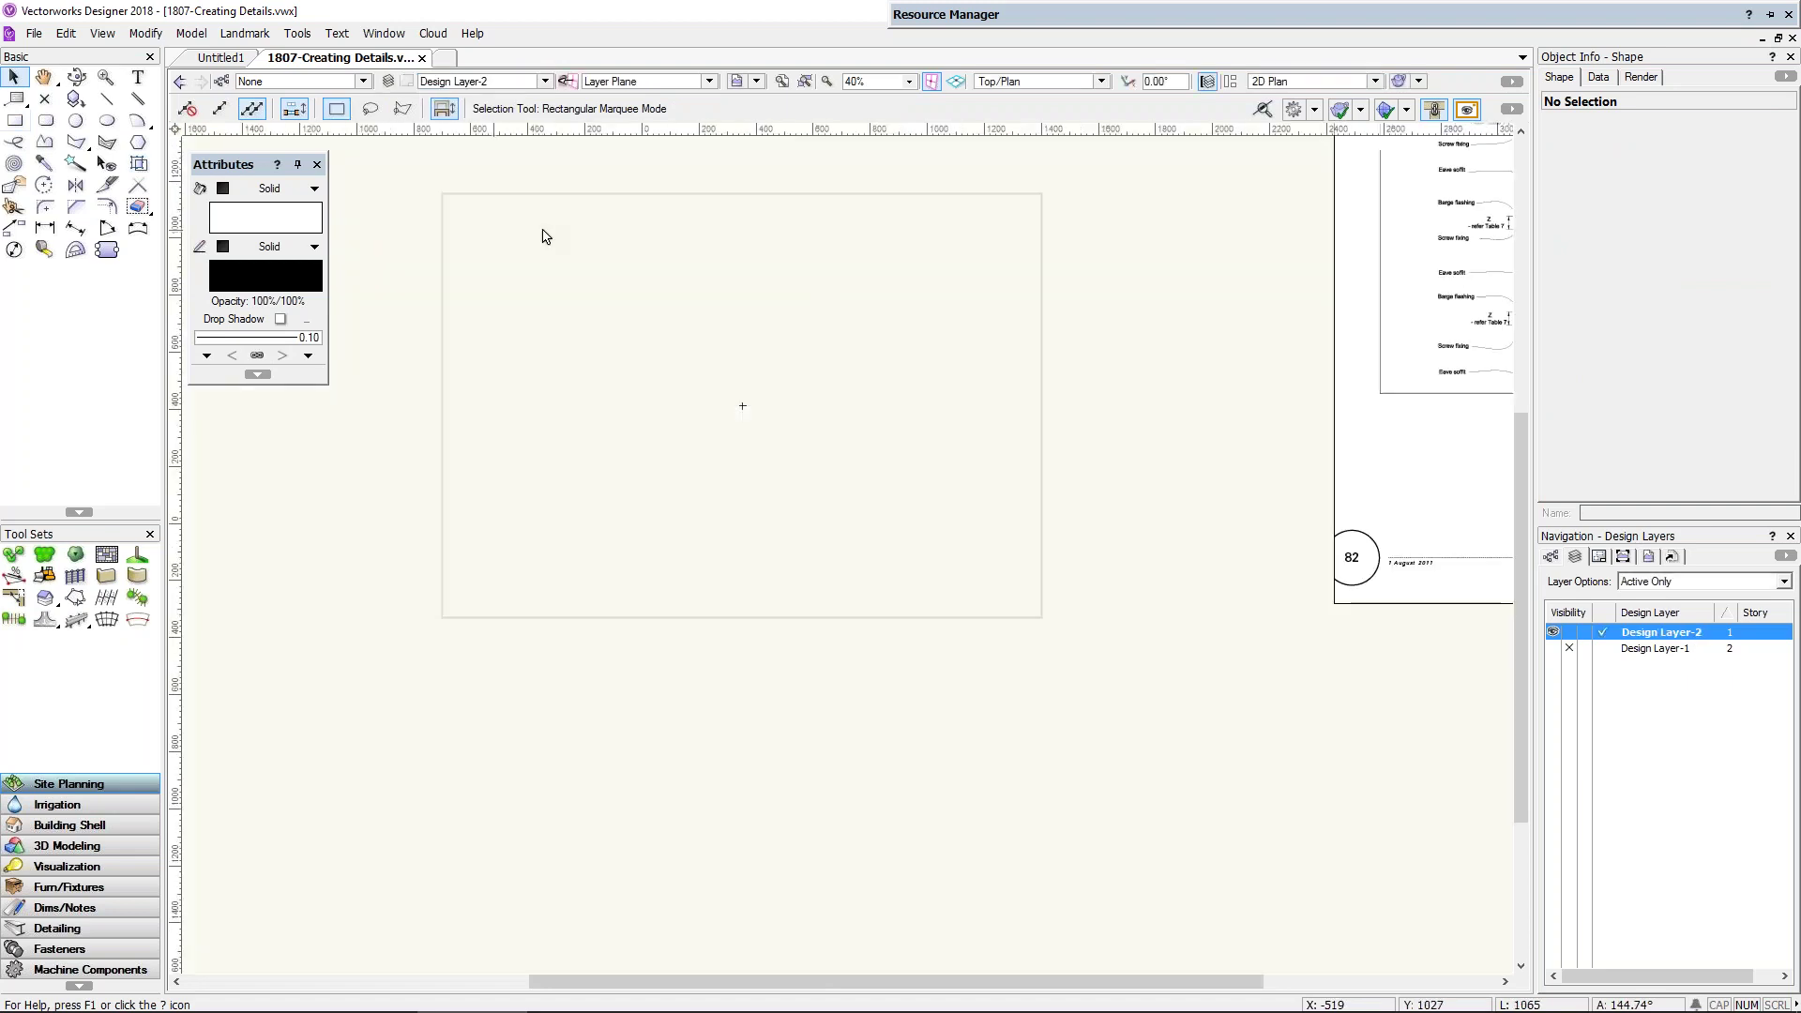
{"action": "middle_click_drag", "start_coordinate": [1238, 305], "coordinate": [591, 562]}
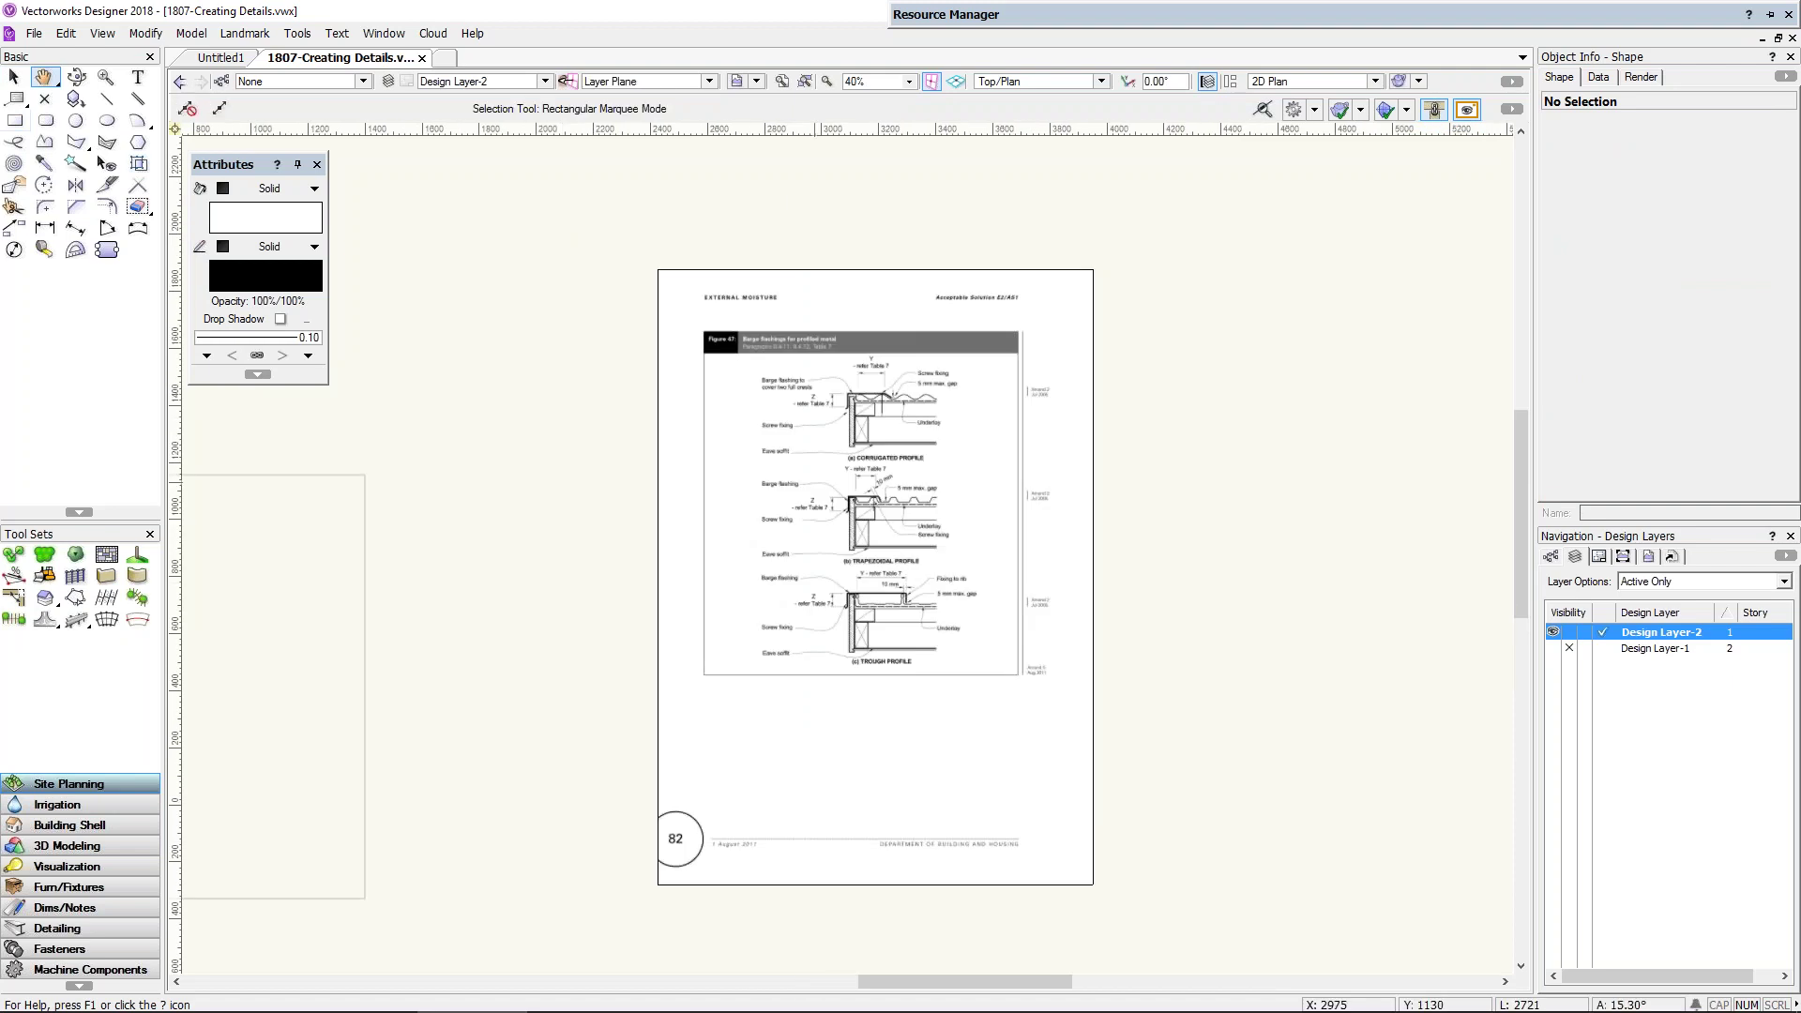
{"action": "scroll", "coordinate": [816, 484], "scroll_direction": "up", "scroll_amount": 2}
{"action": "scroll", "coordinate": [816, 484], "scroll_direction": "up", "scroll_amount": 2}
{"action": "middle_click_drag", "start_coordinate": [765, 426], "coordinate": [591, 544]}
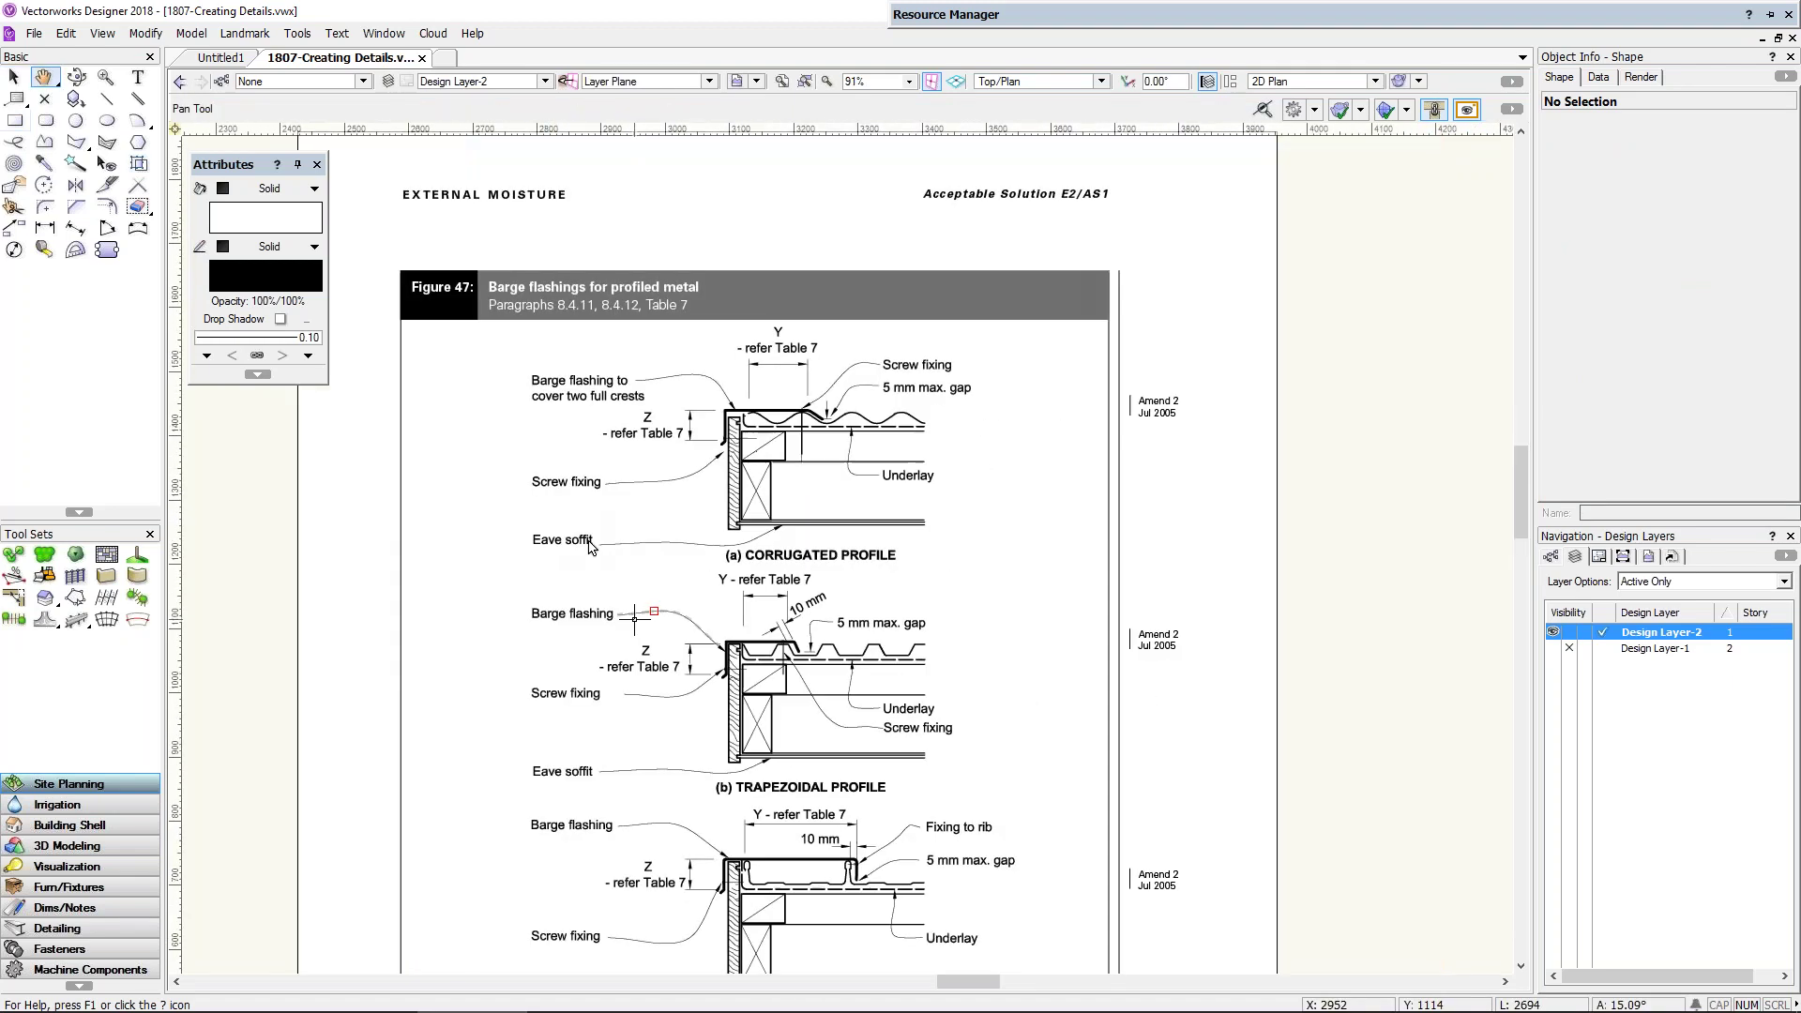
{"action": "scroll", "coordinate": [589, 546], "scroll_direction": "up", "scroll_amount": 2}
{"action": "left_click", "coordinate": [15, 121]}
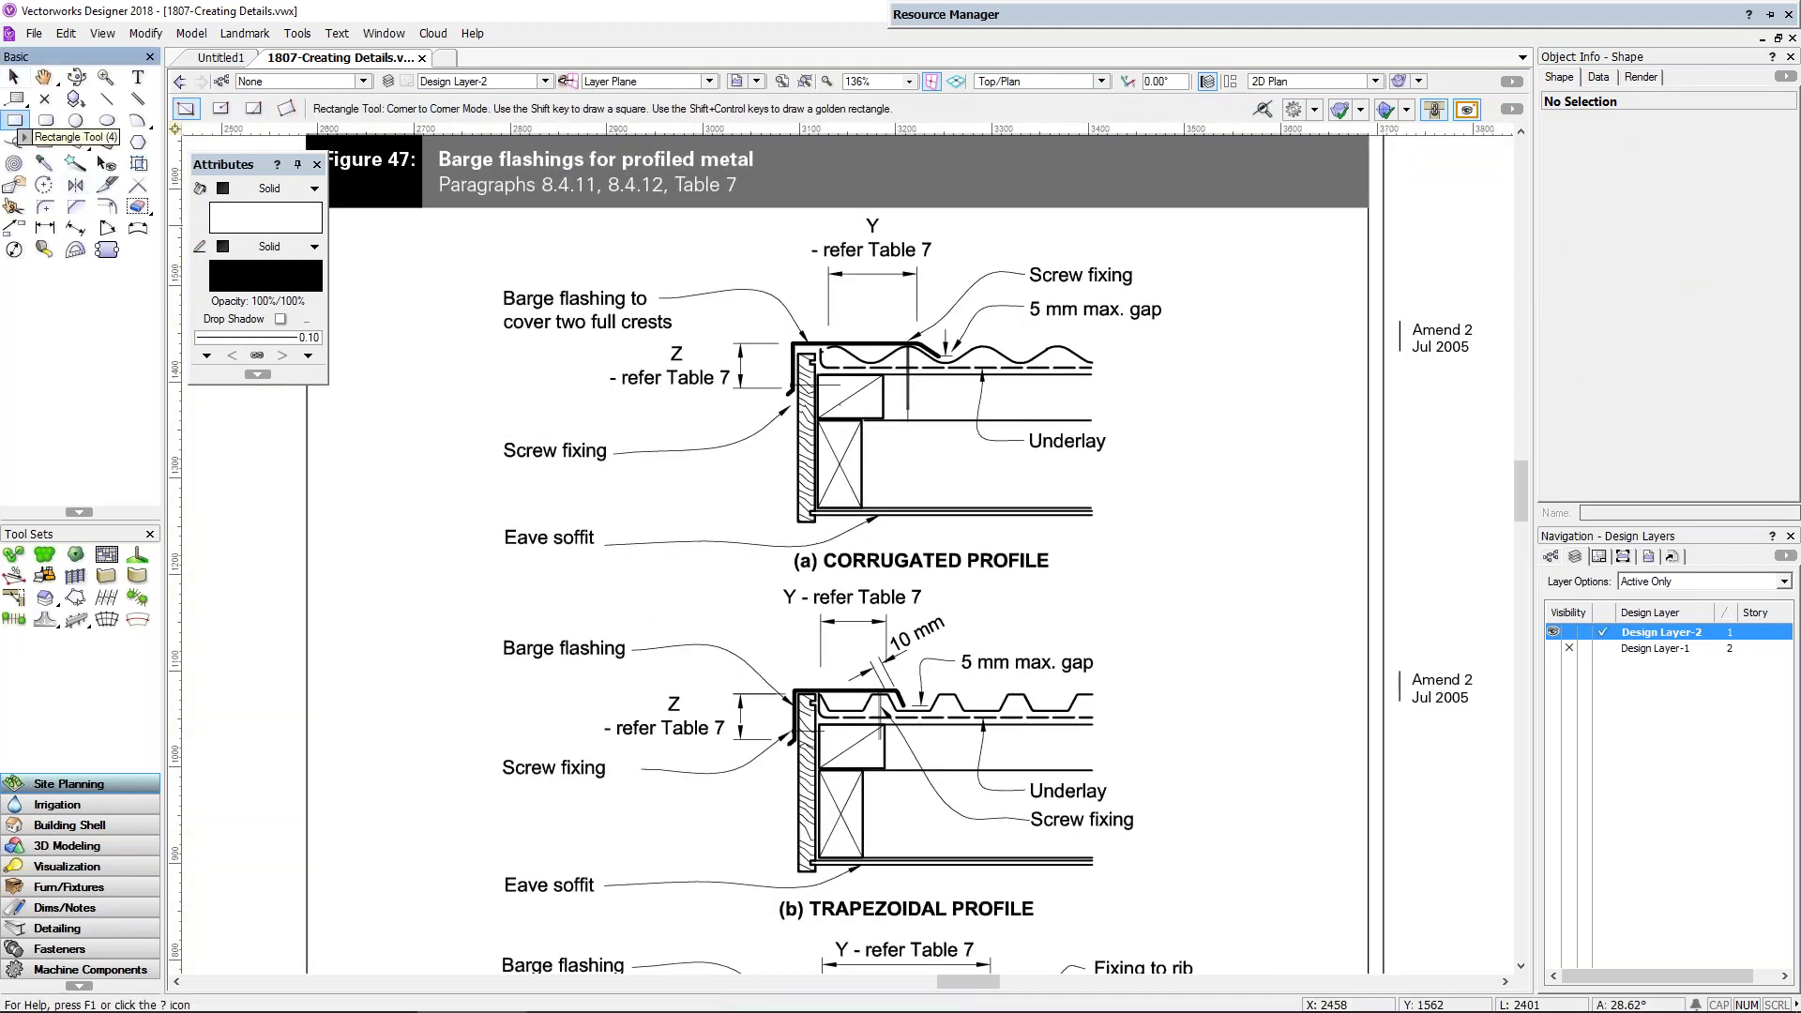
{"action": "left_click", "coordinate": [432, 228]}
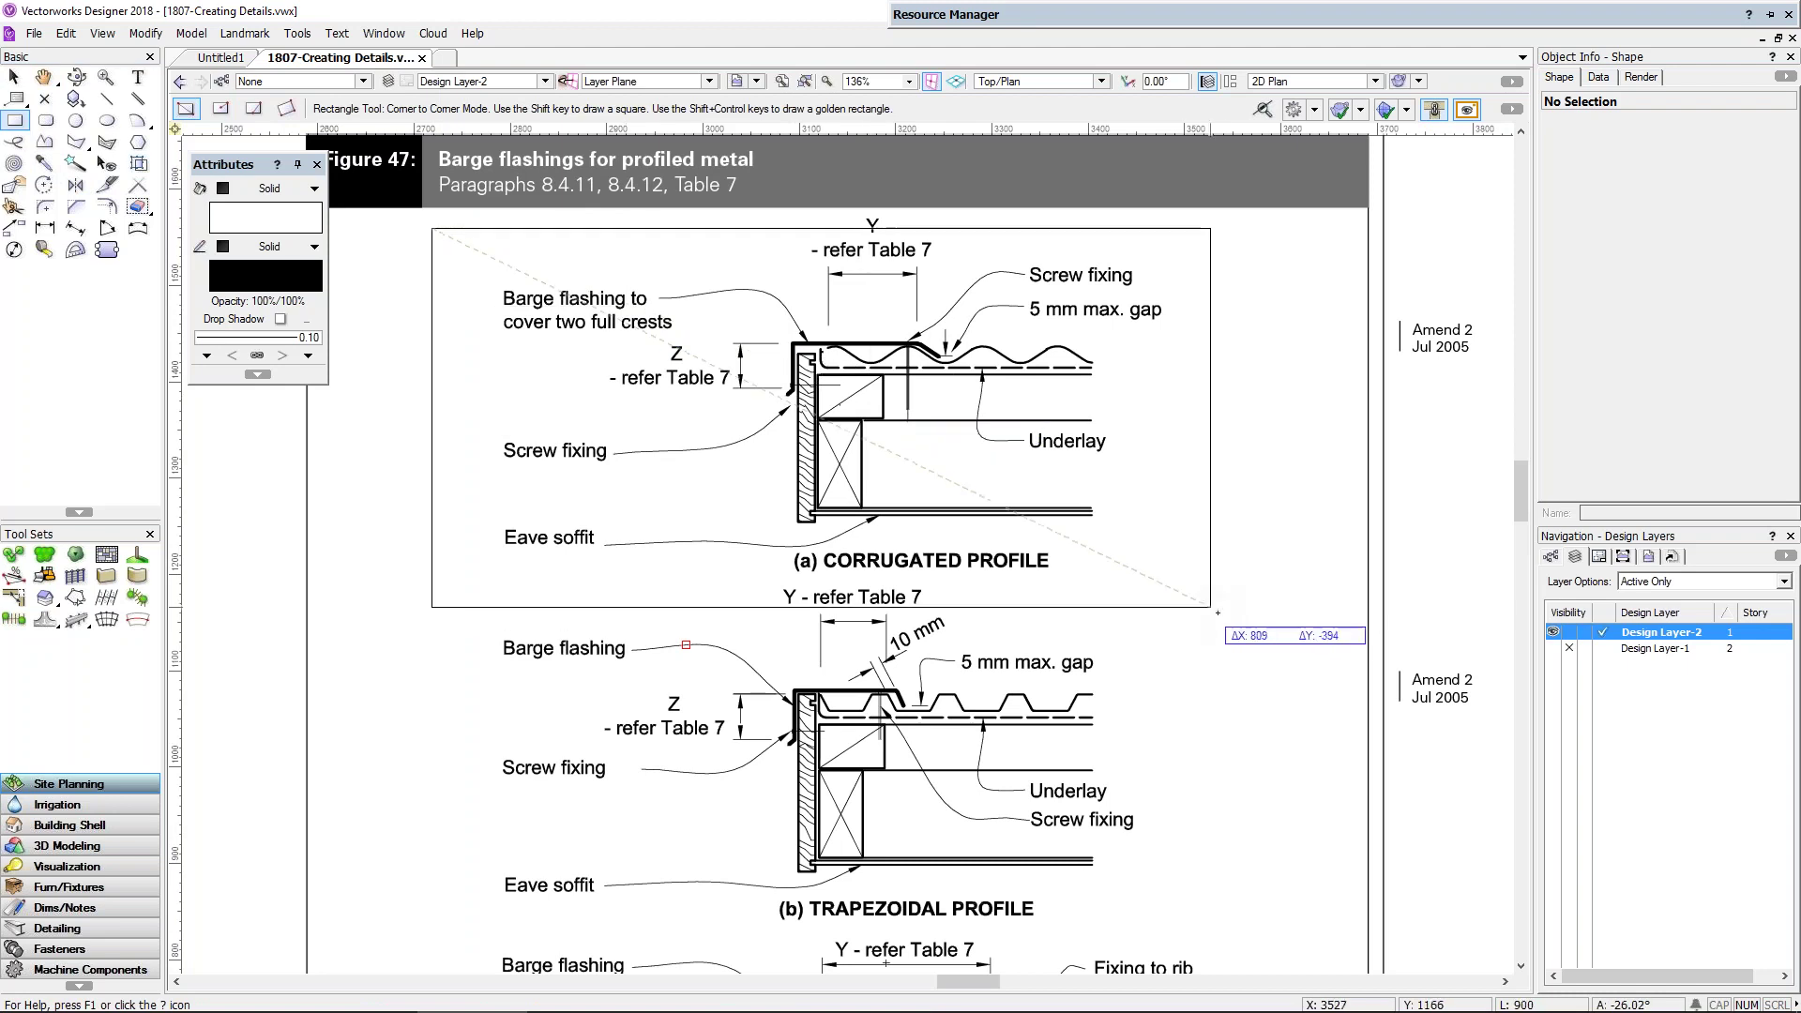
{"action": "left_click", "coordinate": [1317, 614]}
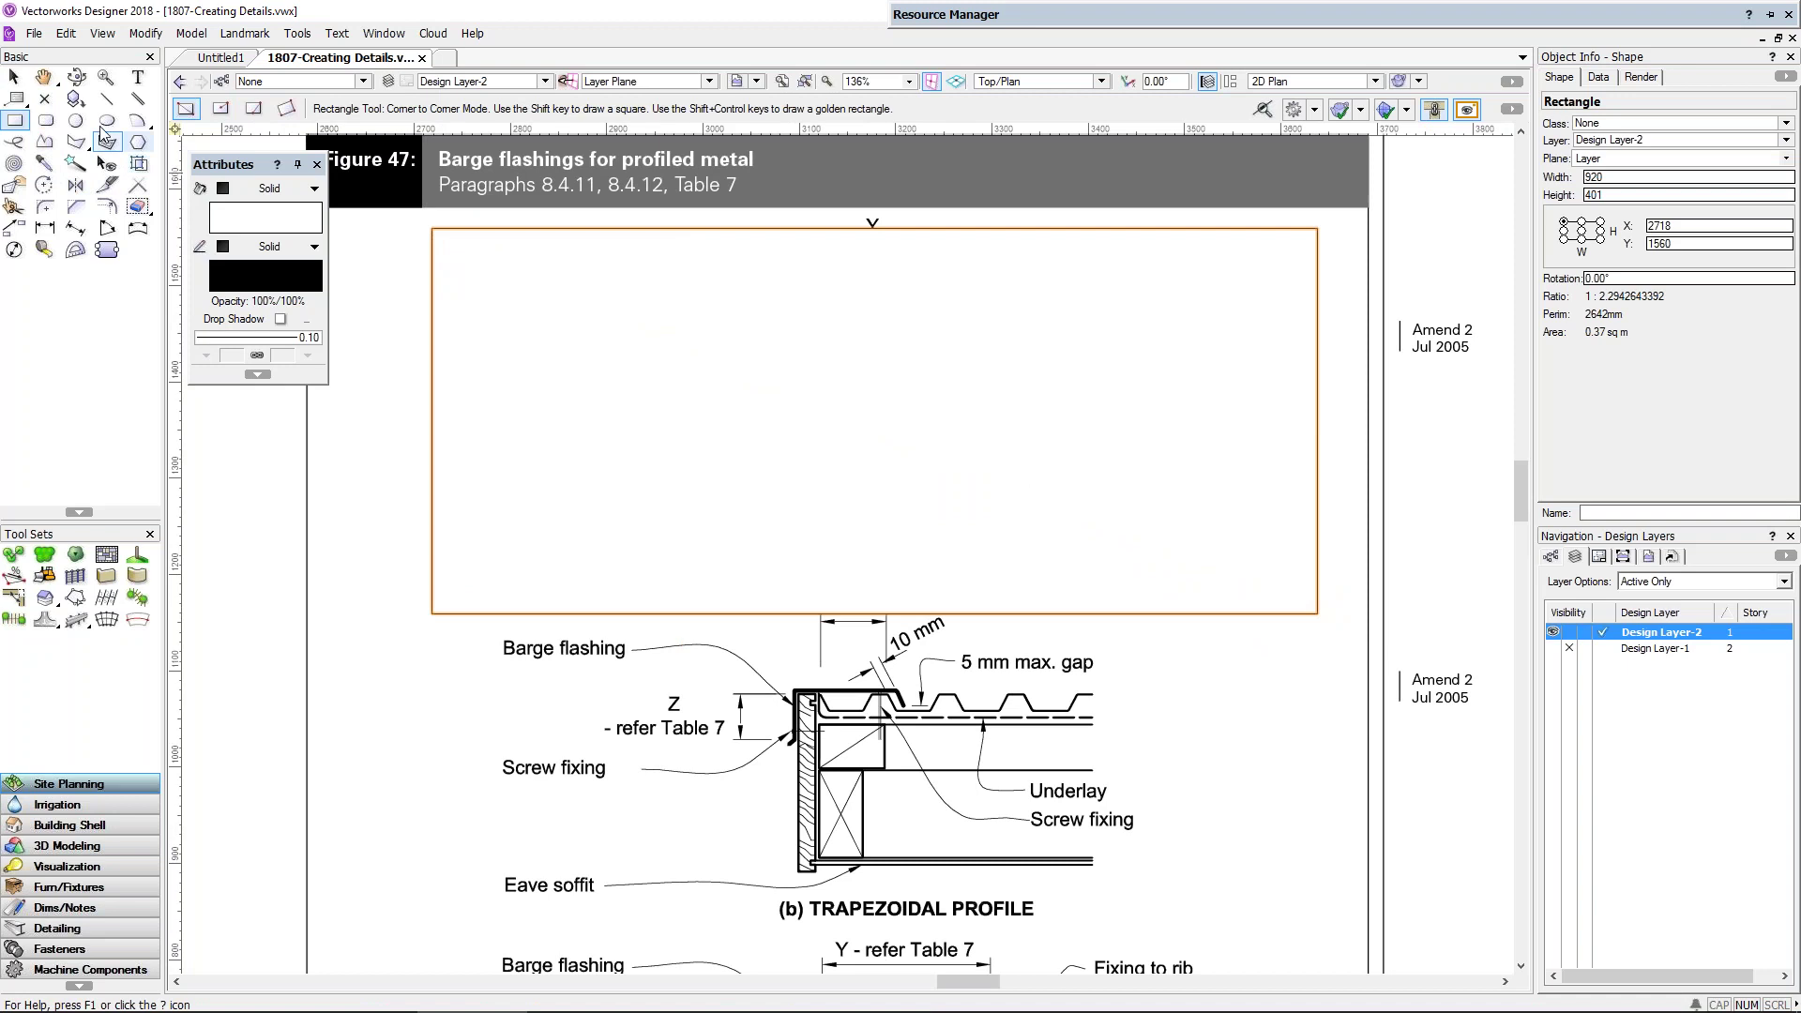
Step: Create a viewport from the rectangle on sheet layer 020 [Roof Details], named "barge detail", with drawing title "Bardge Detail" and scale 1:10
{"action": "left_click", "coordinate": [103, 34]}
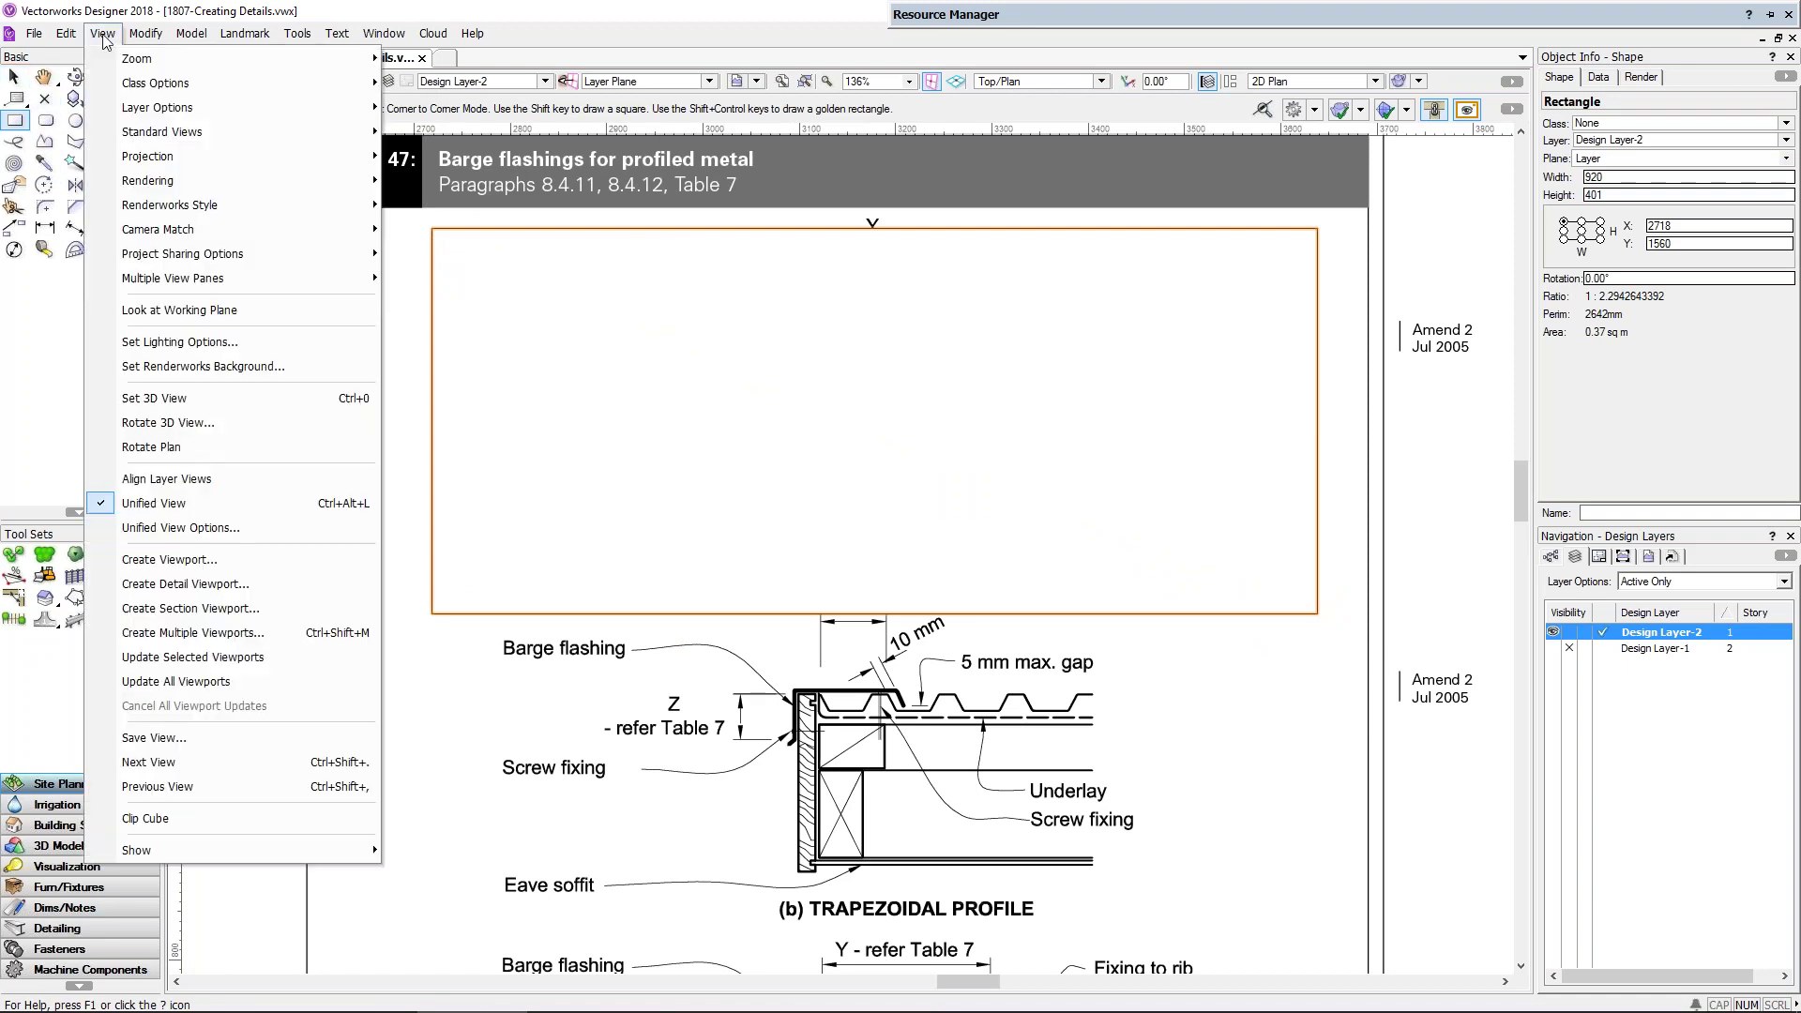
{"action": "left_click", "coordinate": [211, 560]}
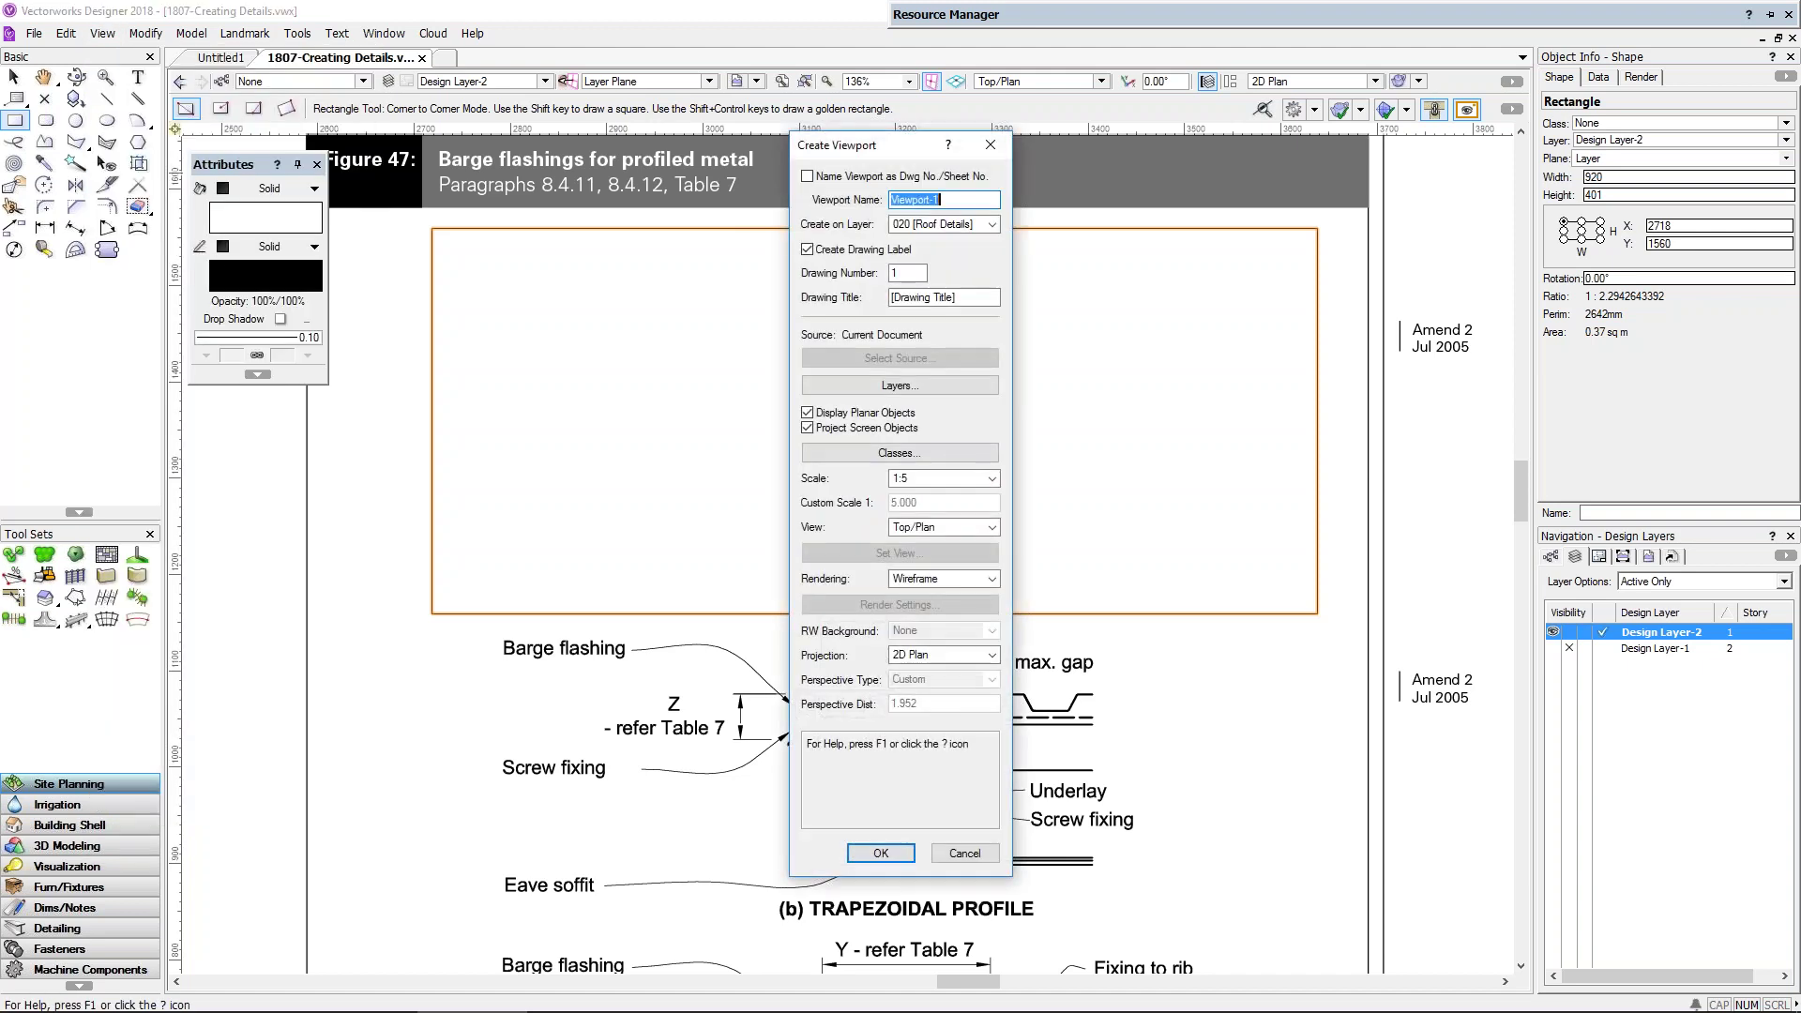
{"action": "type", "text": "barge detail"}
{"action": "key", "text": "Tab"}
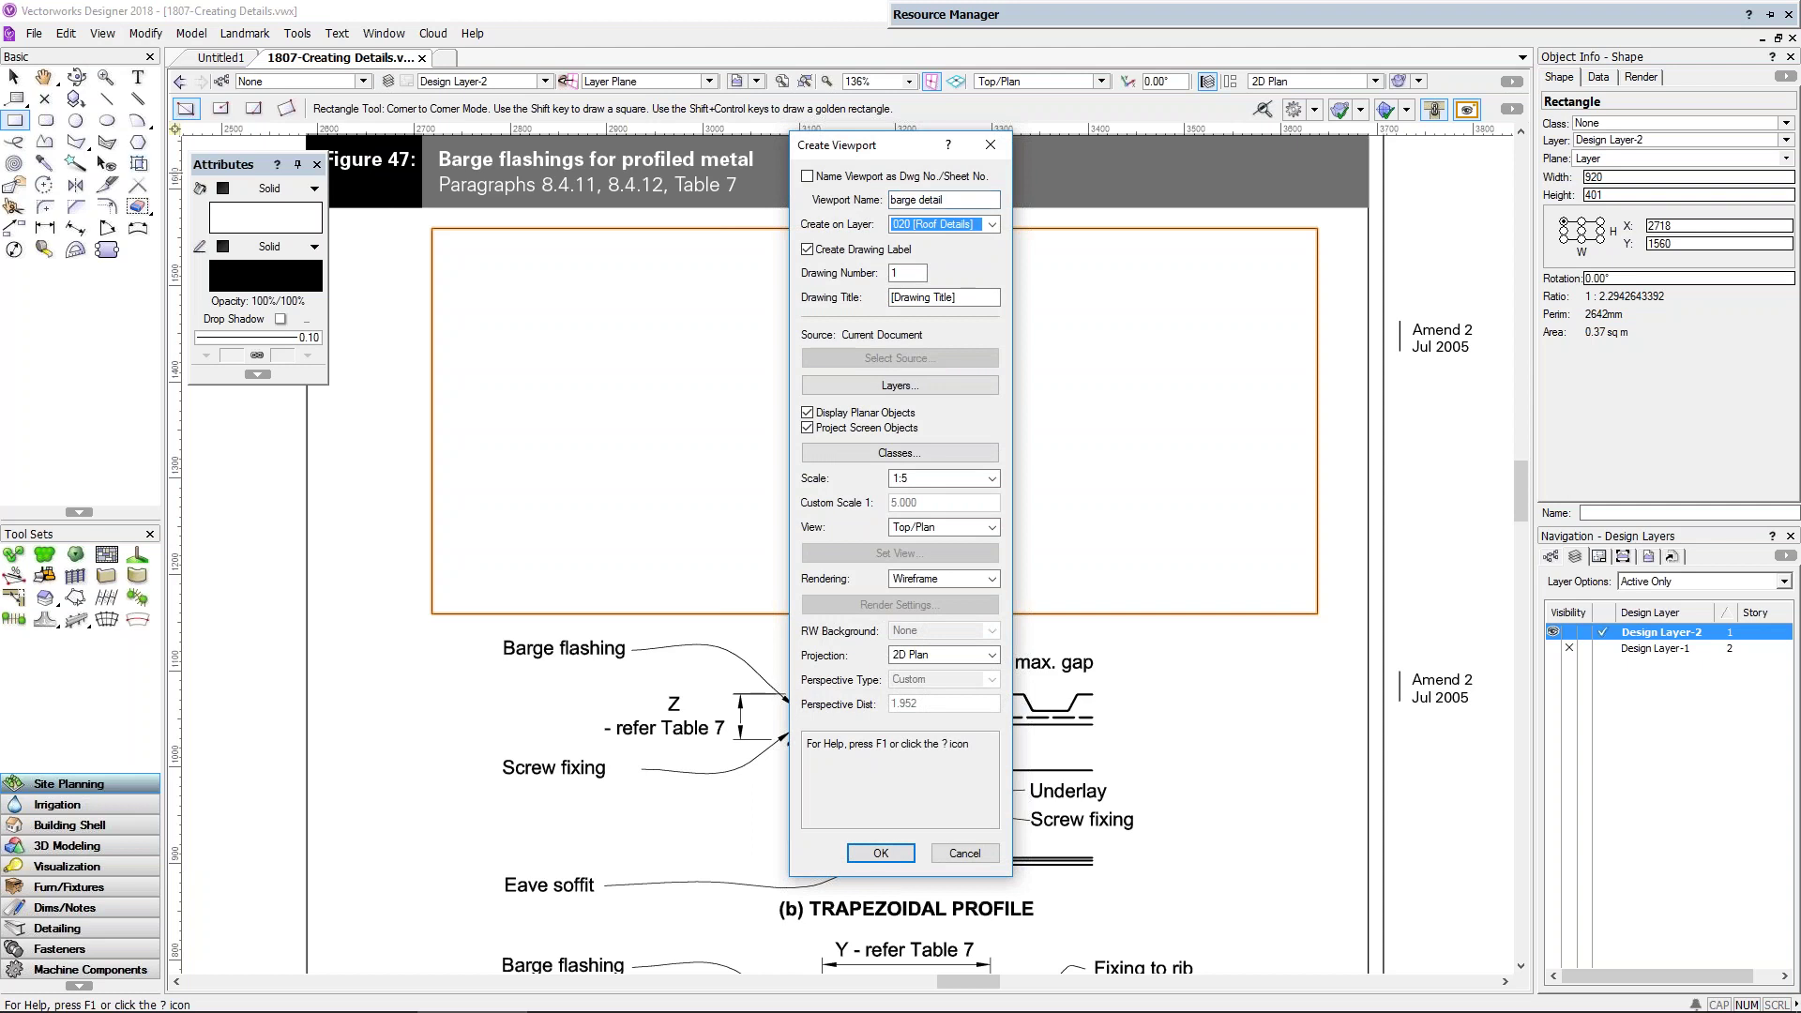
{"action": "key", "text": "Tab"}
{"action": "key", "text": "Tab"}
{"action": "key", "text": "Tab"}
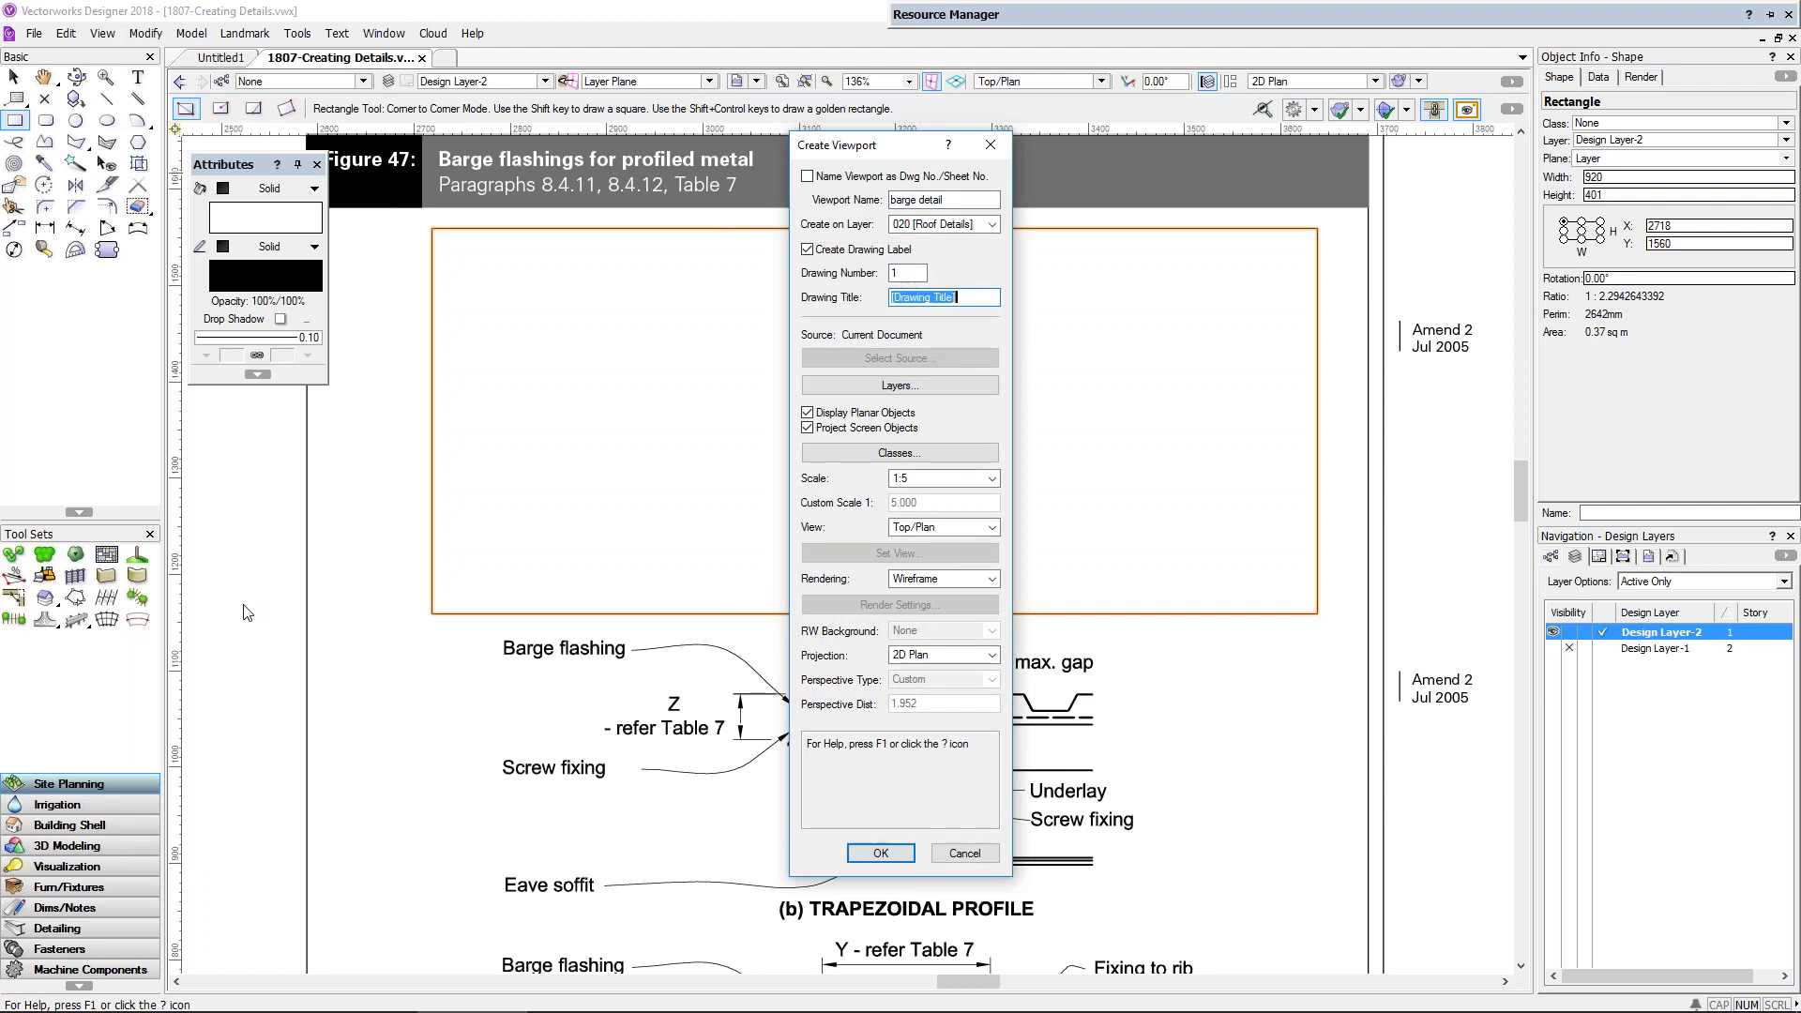
{"action": "type", "text": "Bardge Detail"}
{"action": "left_click", "coordinate": [968, 481]}
{"action": "left_click", "coordinate": [937, 542]}
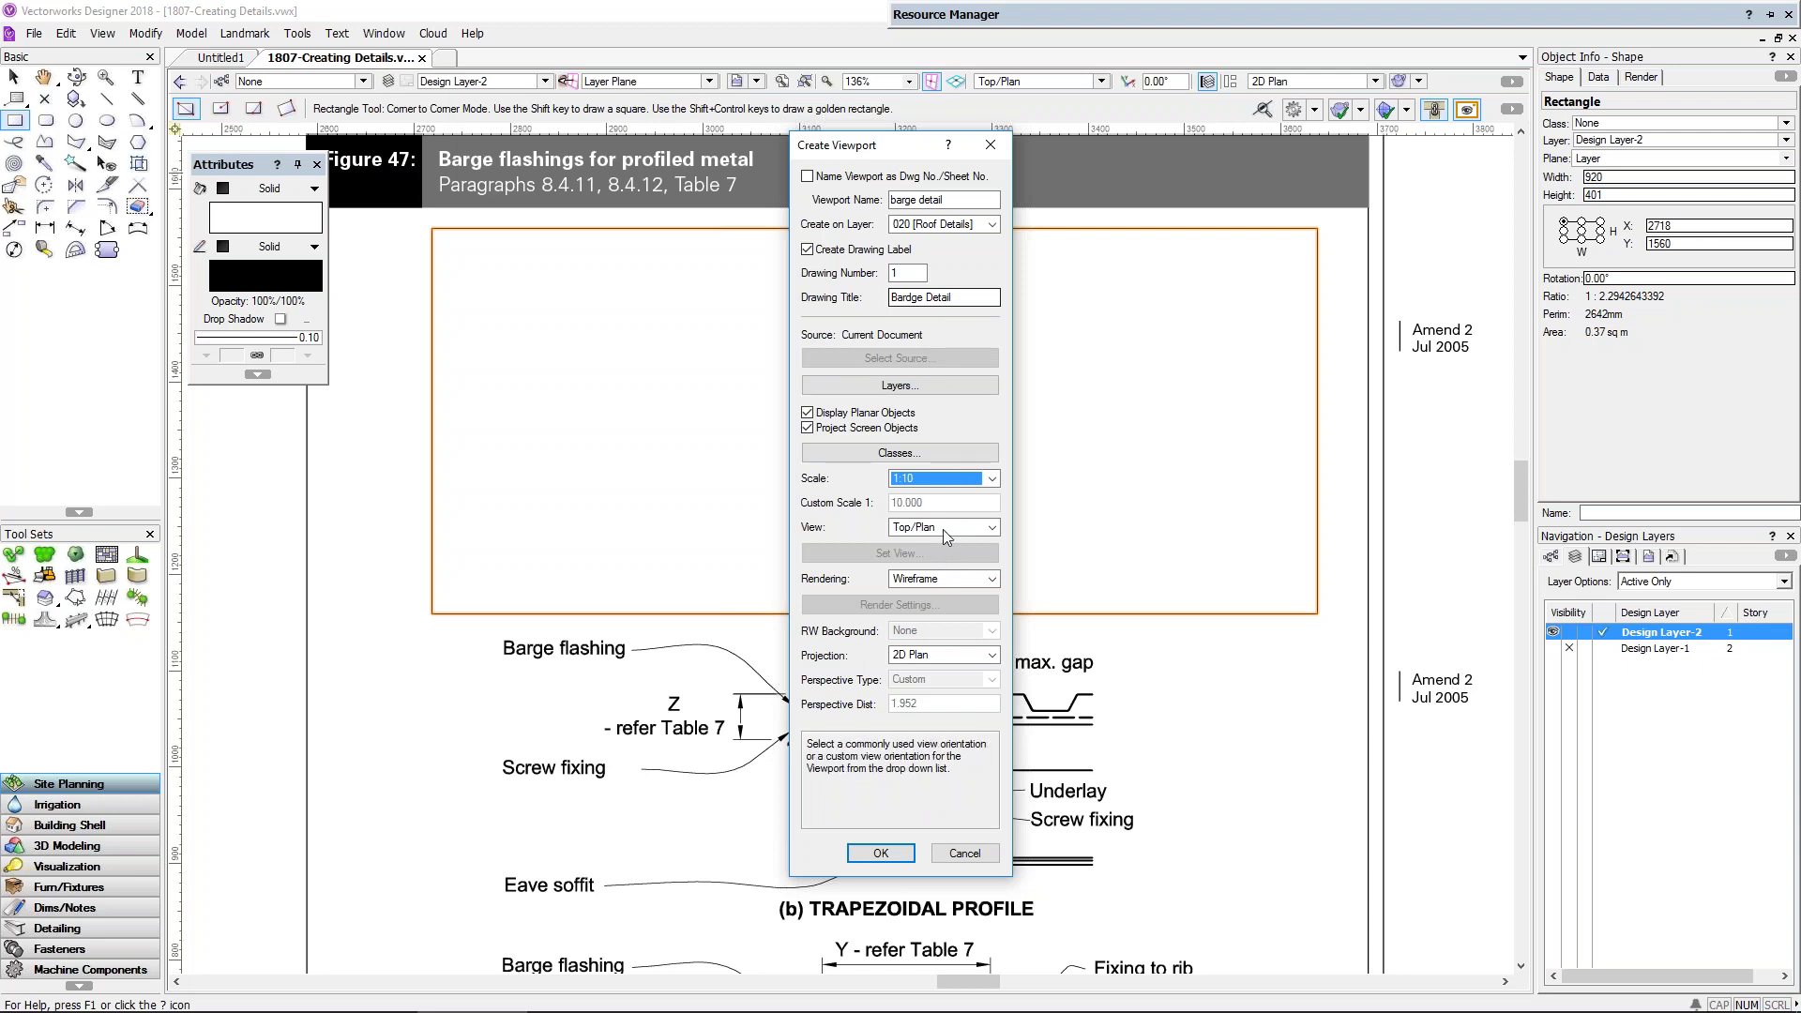
{"action": "left_click", "coordinate": [892, 856]}
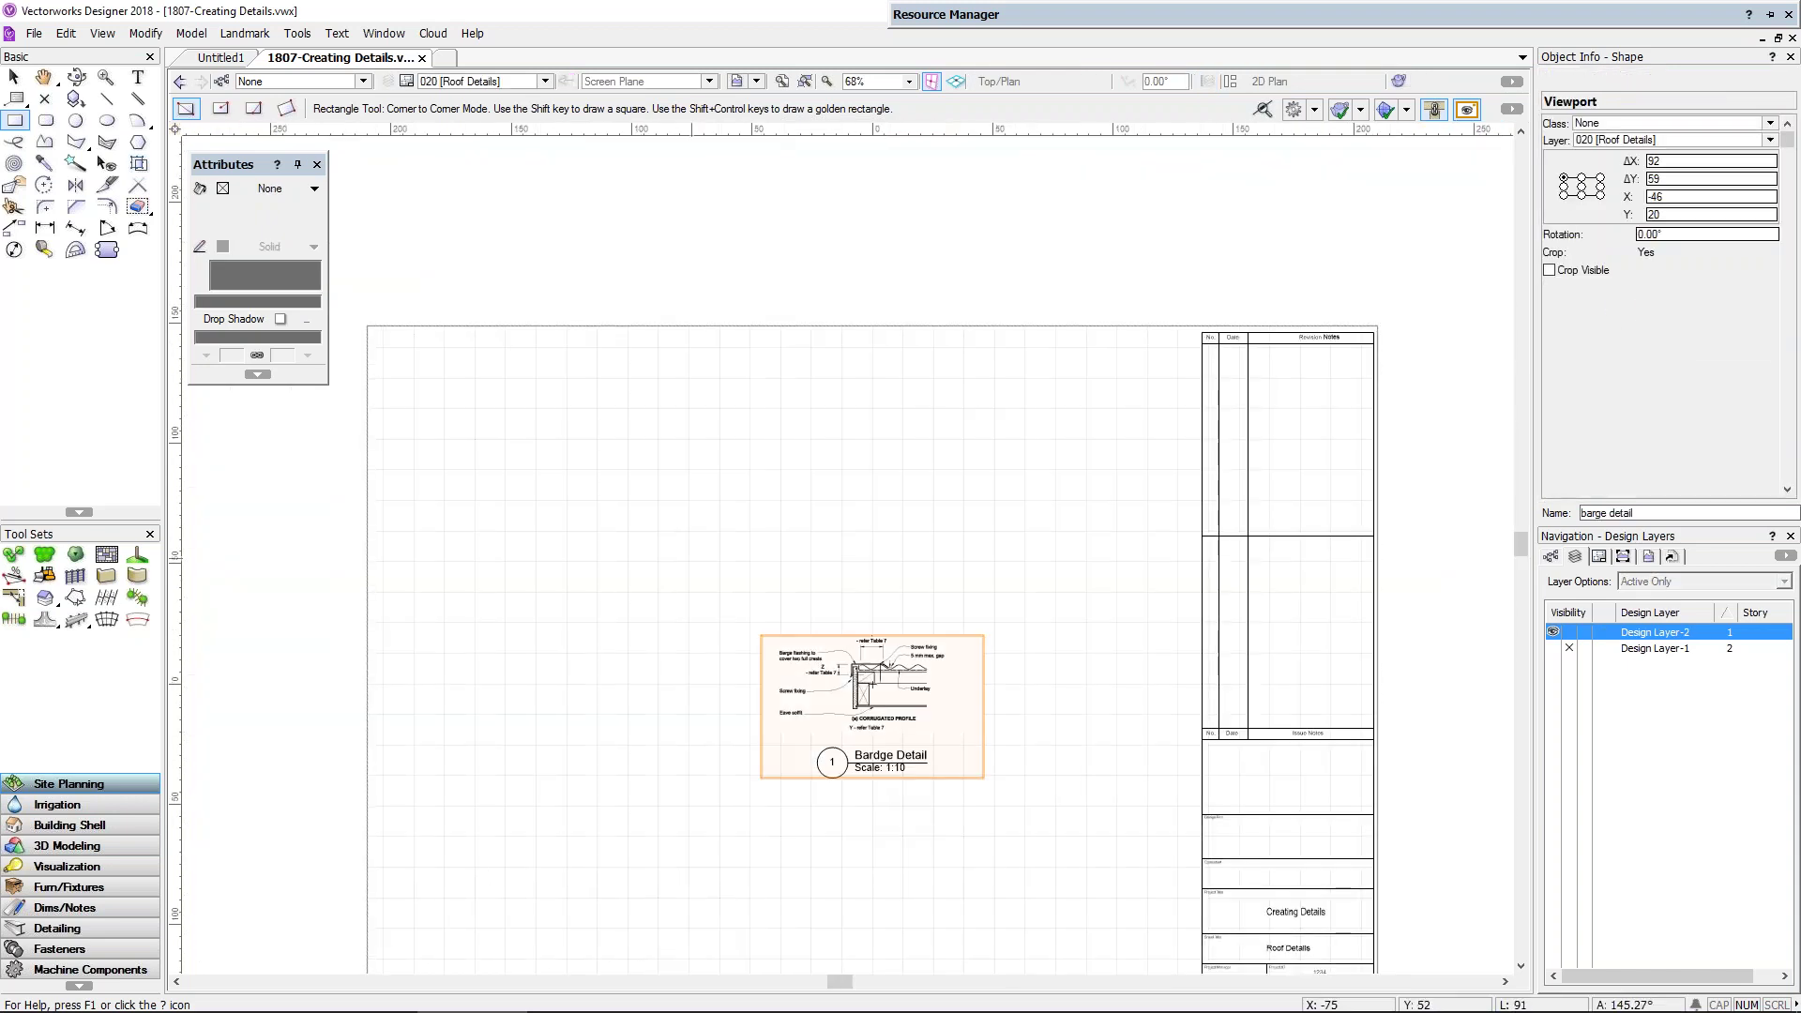
Step: Move the barge detail viewport to the upper-left area of the sheet border and set its scale to 1:5
{"action": "key", "text": "x"}
{"action": "left_click_drag", "start_coordinate": [900, 680], "coordinate": [571, 427]}
{"action": "left_click", "coordinate": [1693, 448]}
{"action": "left_click", "coordinate": [1686, 482]}
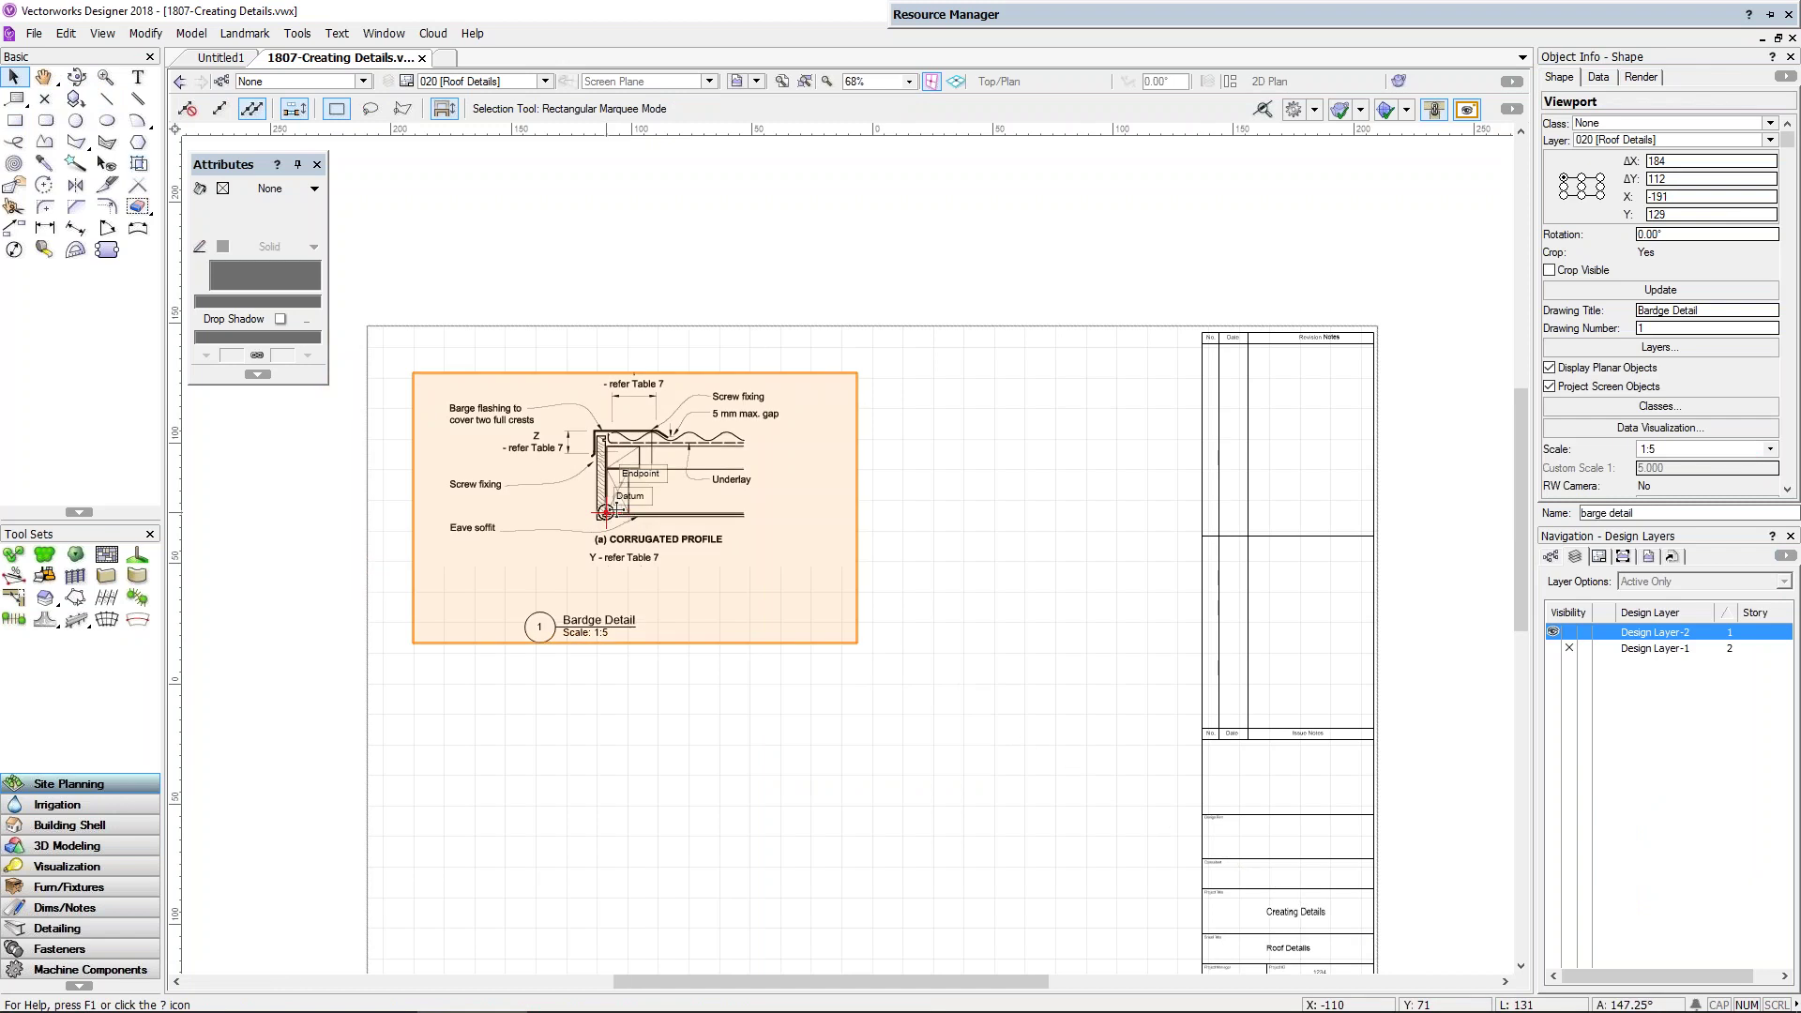
Step: In the viewport's annotations, move the Bardge Detail drawing label up directly beneath the detail, decline the backup and exit annotation editing
{"action": "scroll", "coordinate": [569, 421], "scroll_direction": "up", "scroll_amount": 1}
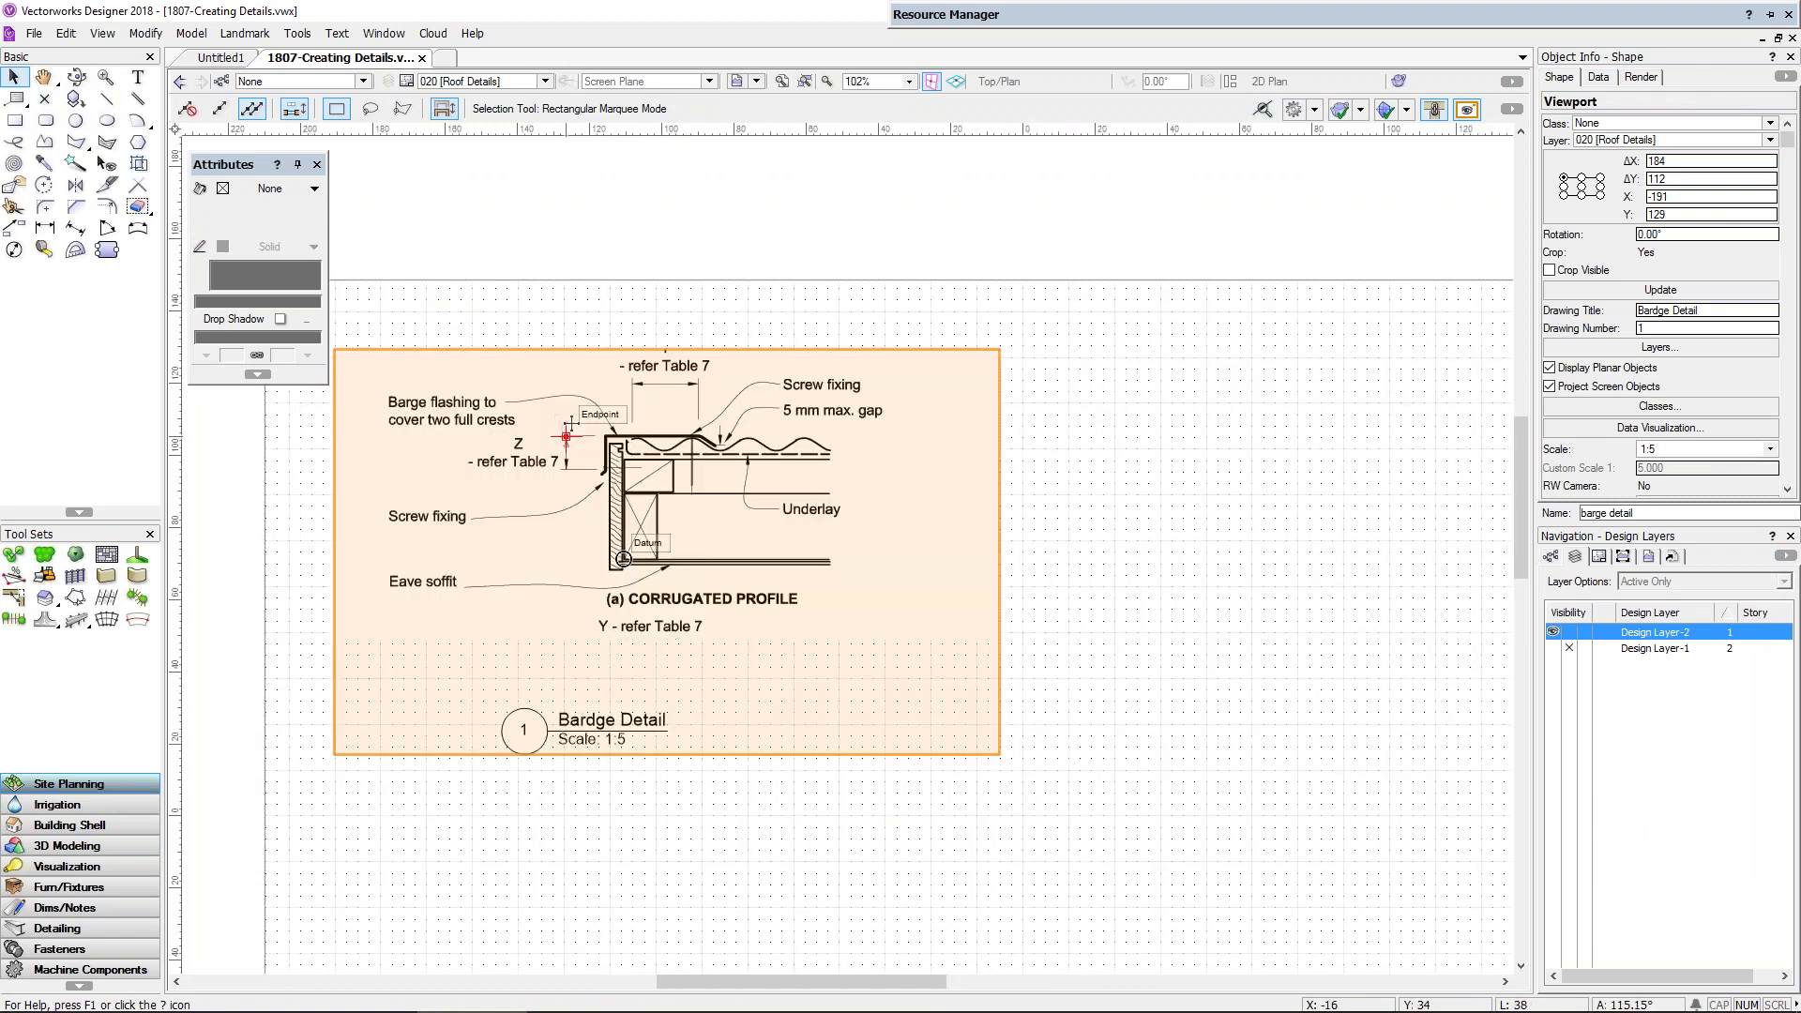
{"action": "scroll", "coordinate": [566, 436], "scroll_direction": "up", "scroll_amount": 1}
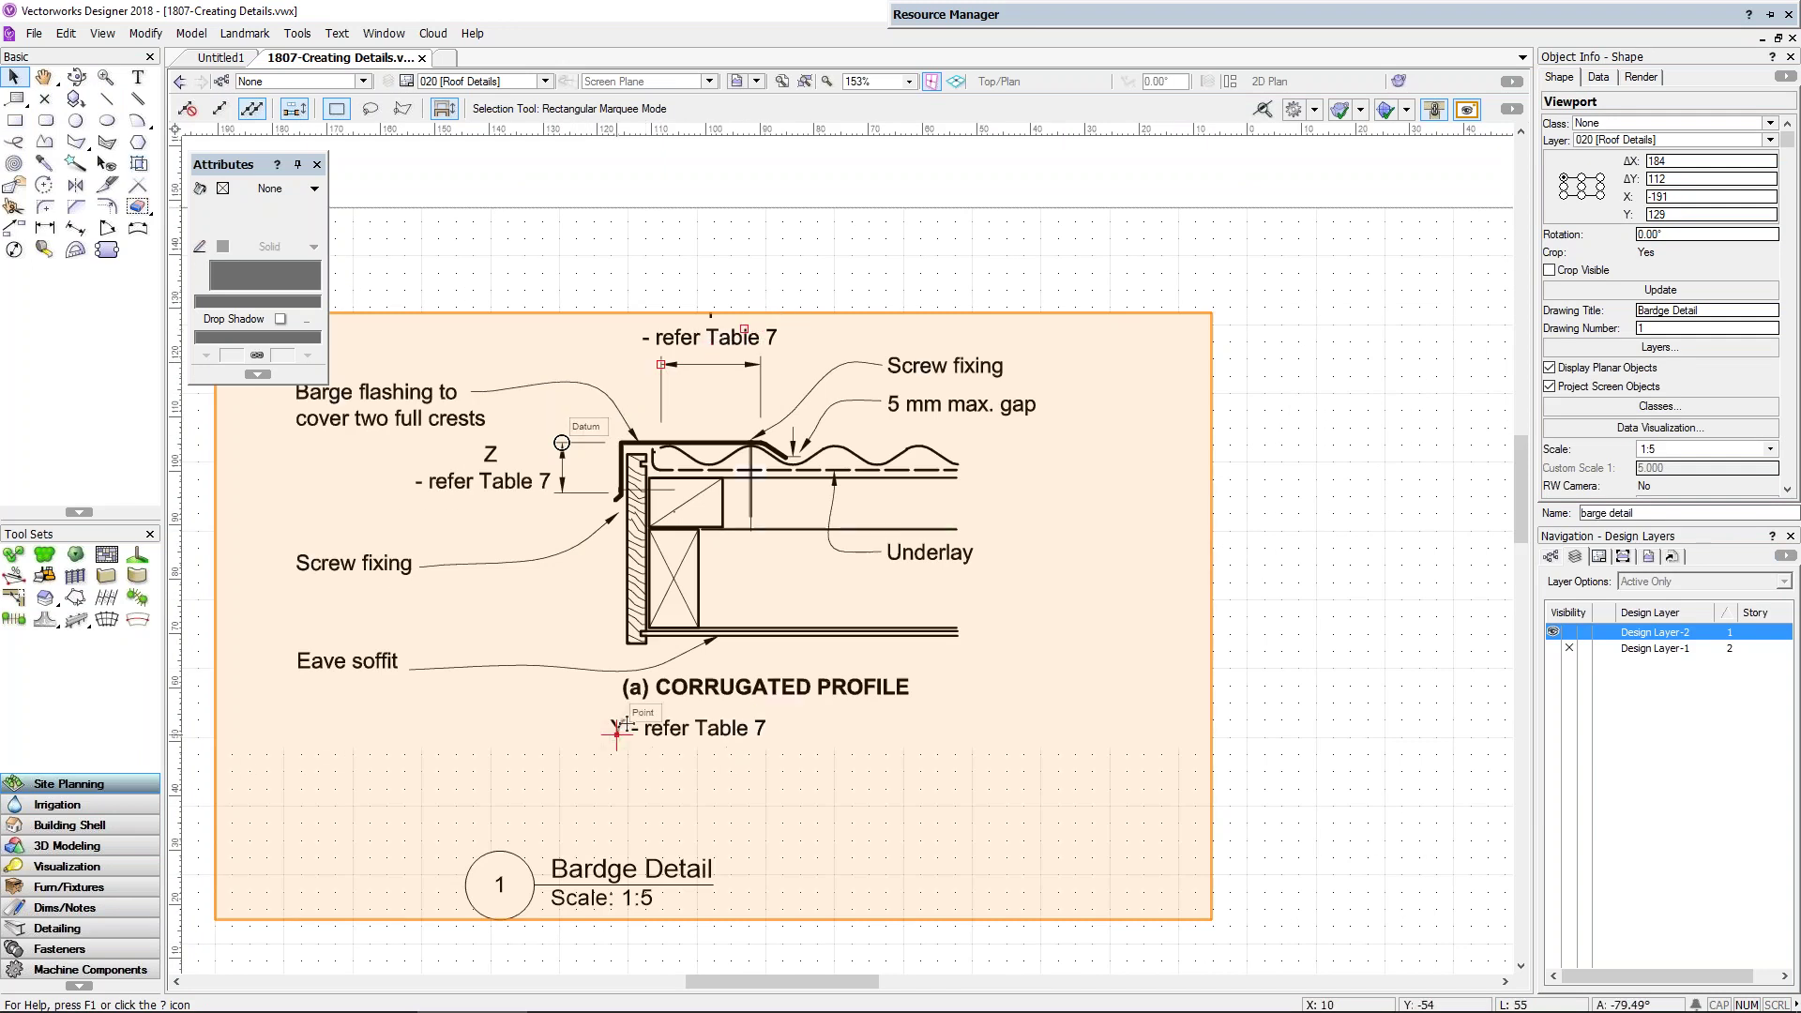
{"action": "right_click", "coordinate": [714, 724]}
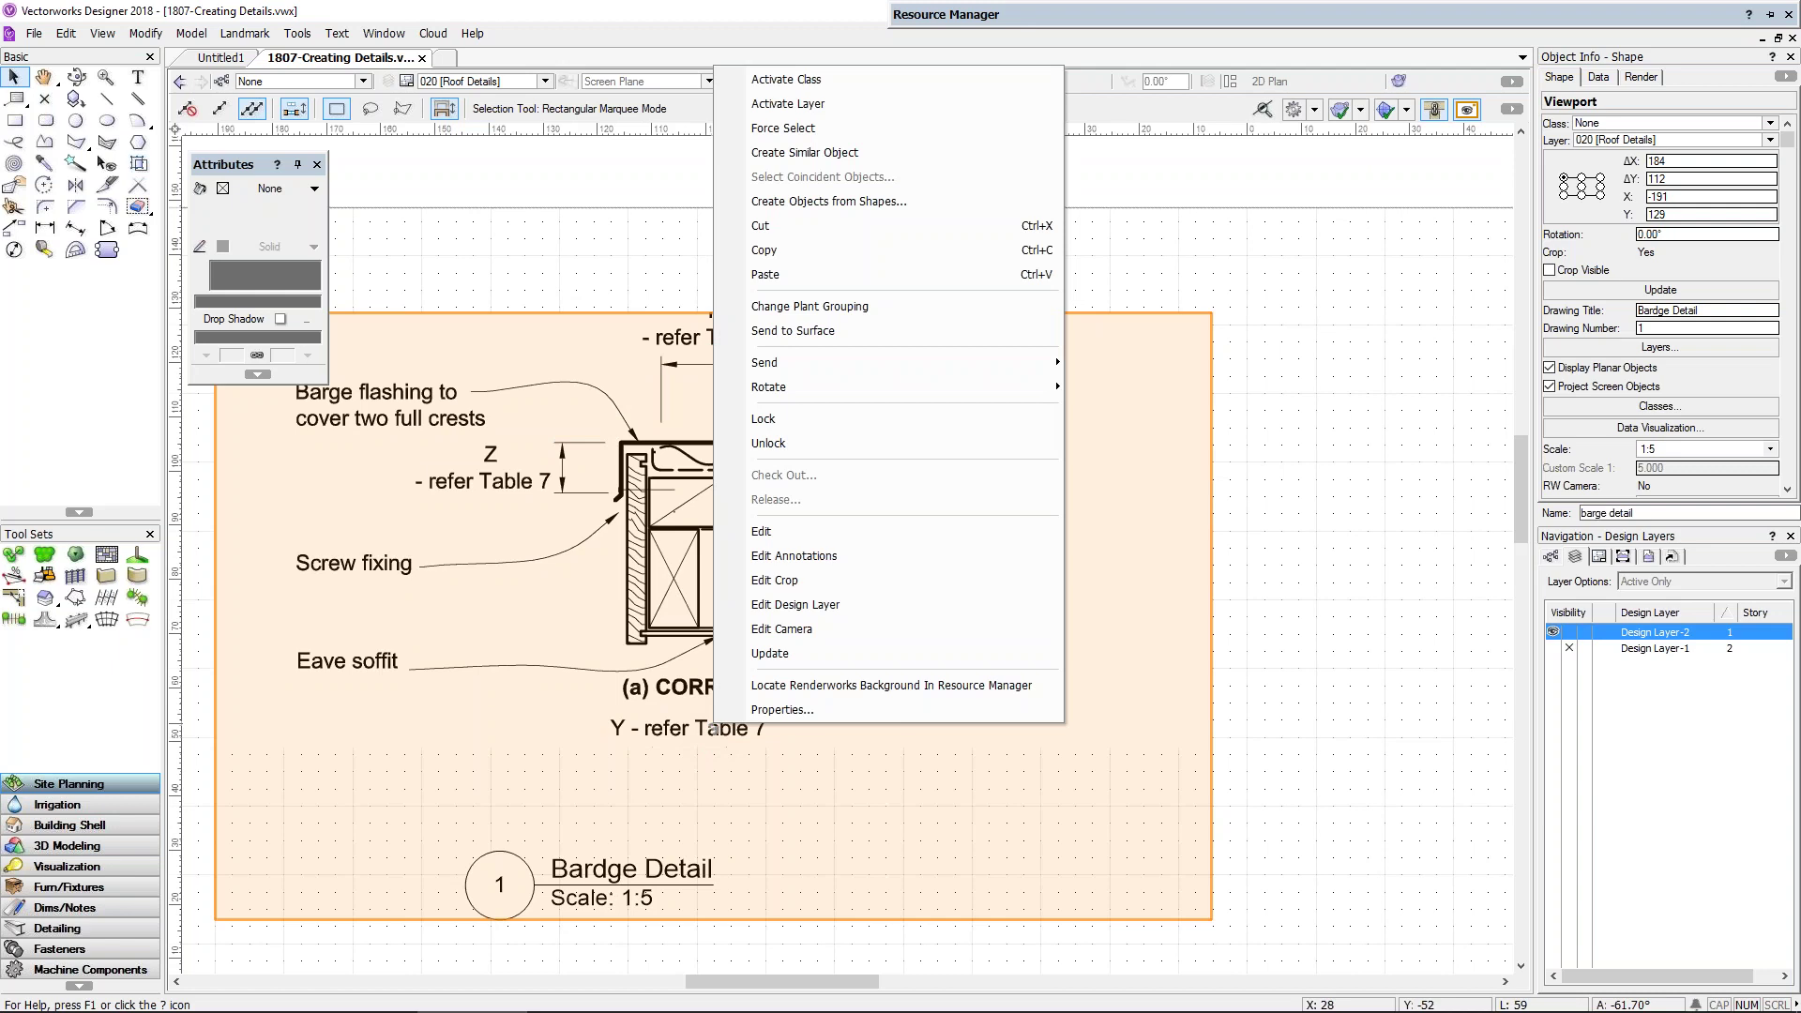
{"action": "left_click", "coordinate": [793, 555]}
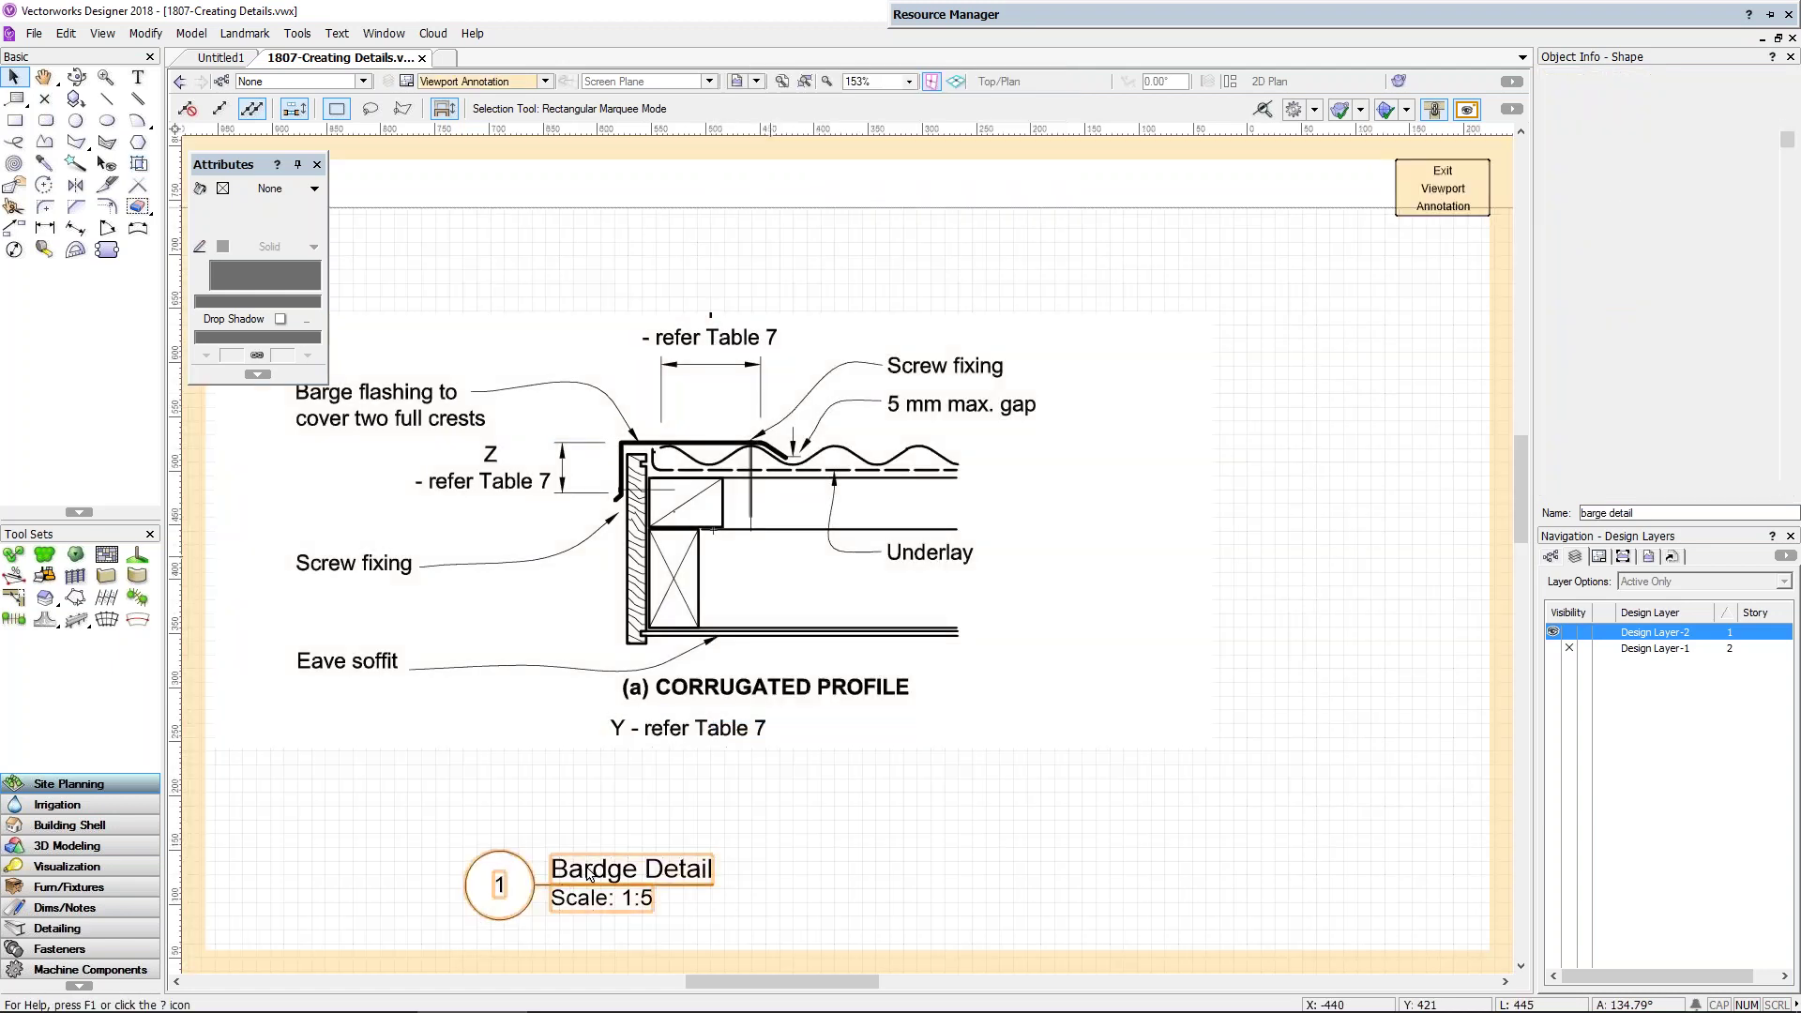
{"action": "left_click_drag", "start_coordinate": [554, 889], "coordinate": [647, 797]}
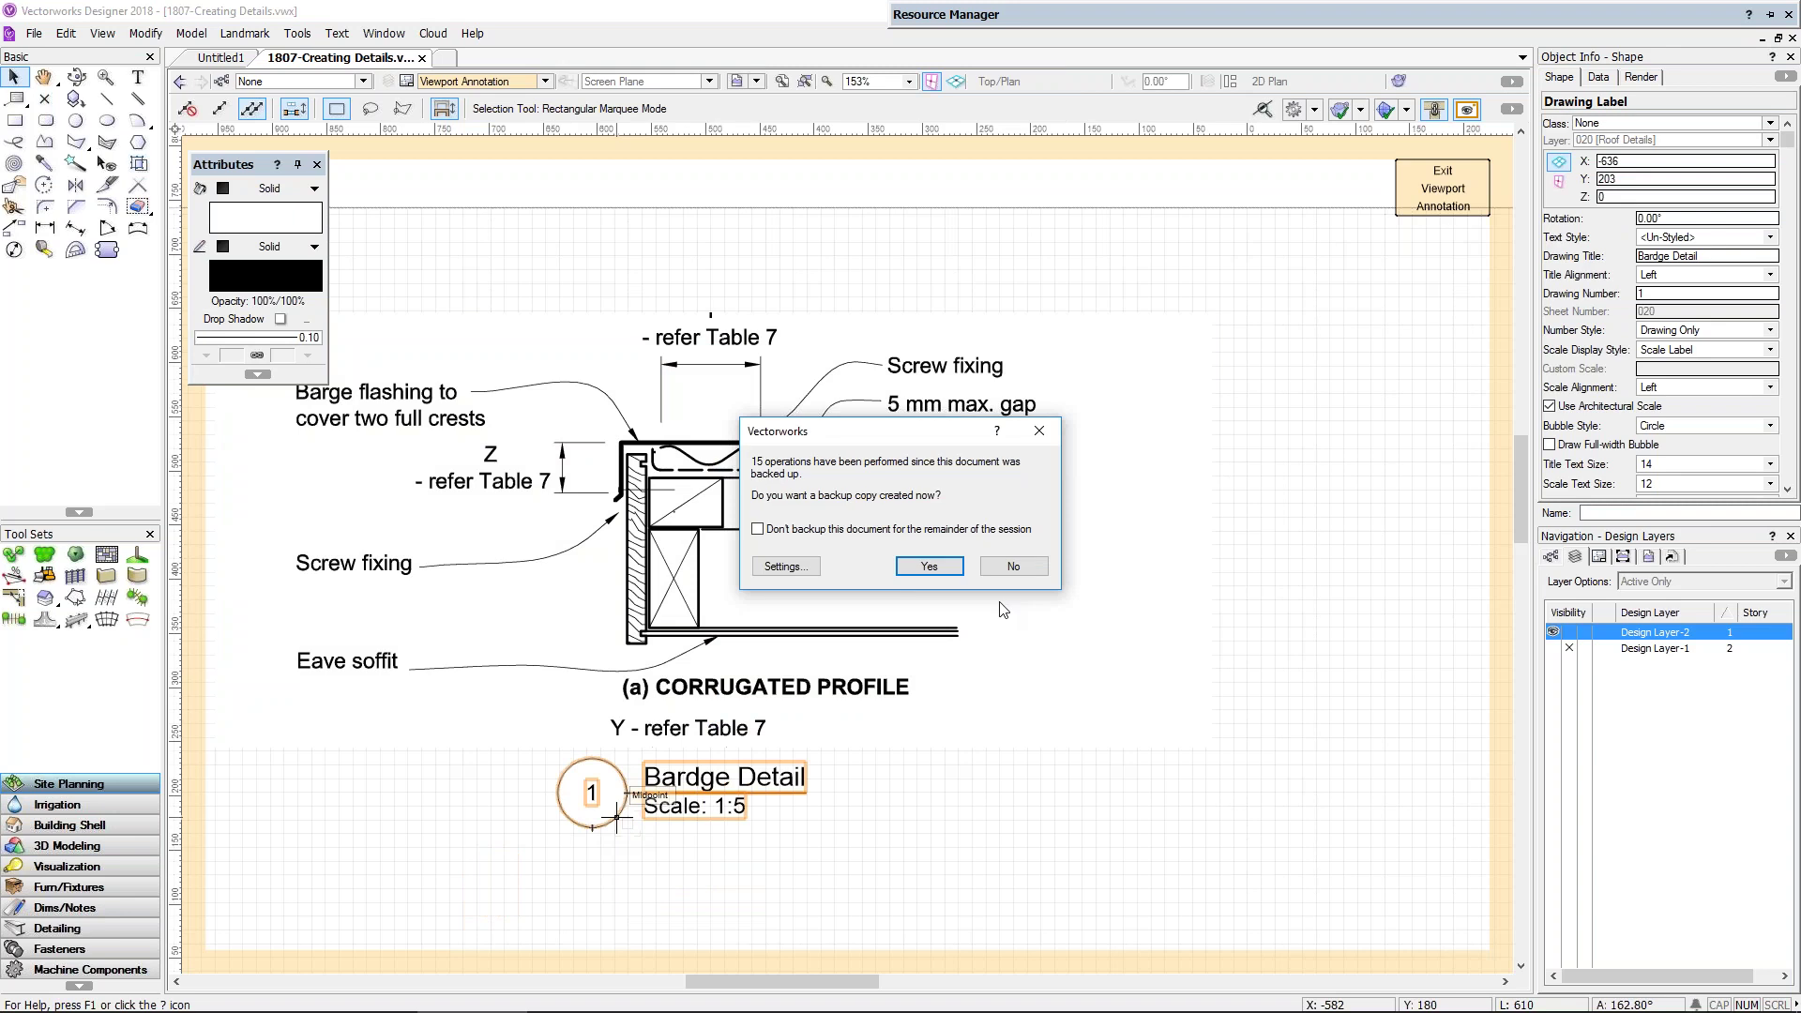
{"action": "left_click", "coordinate": [893, 530]}
{"action": "left_click", "coordinate": [1027, 567]}
{"action": "left_click", "coordinate": [1445, 188]}
{"action": "left_click", "coordinate": [480, 333]}
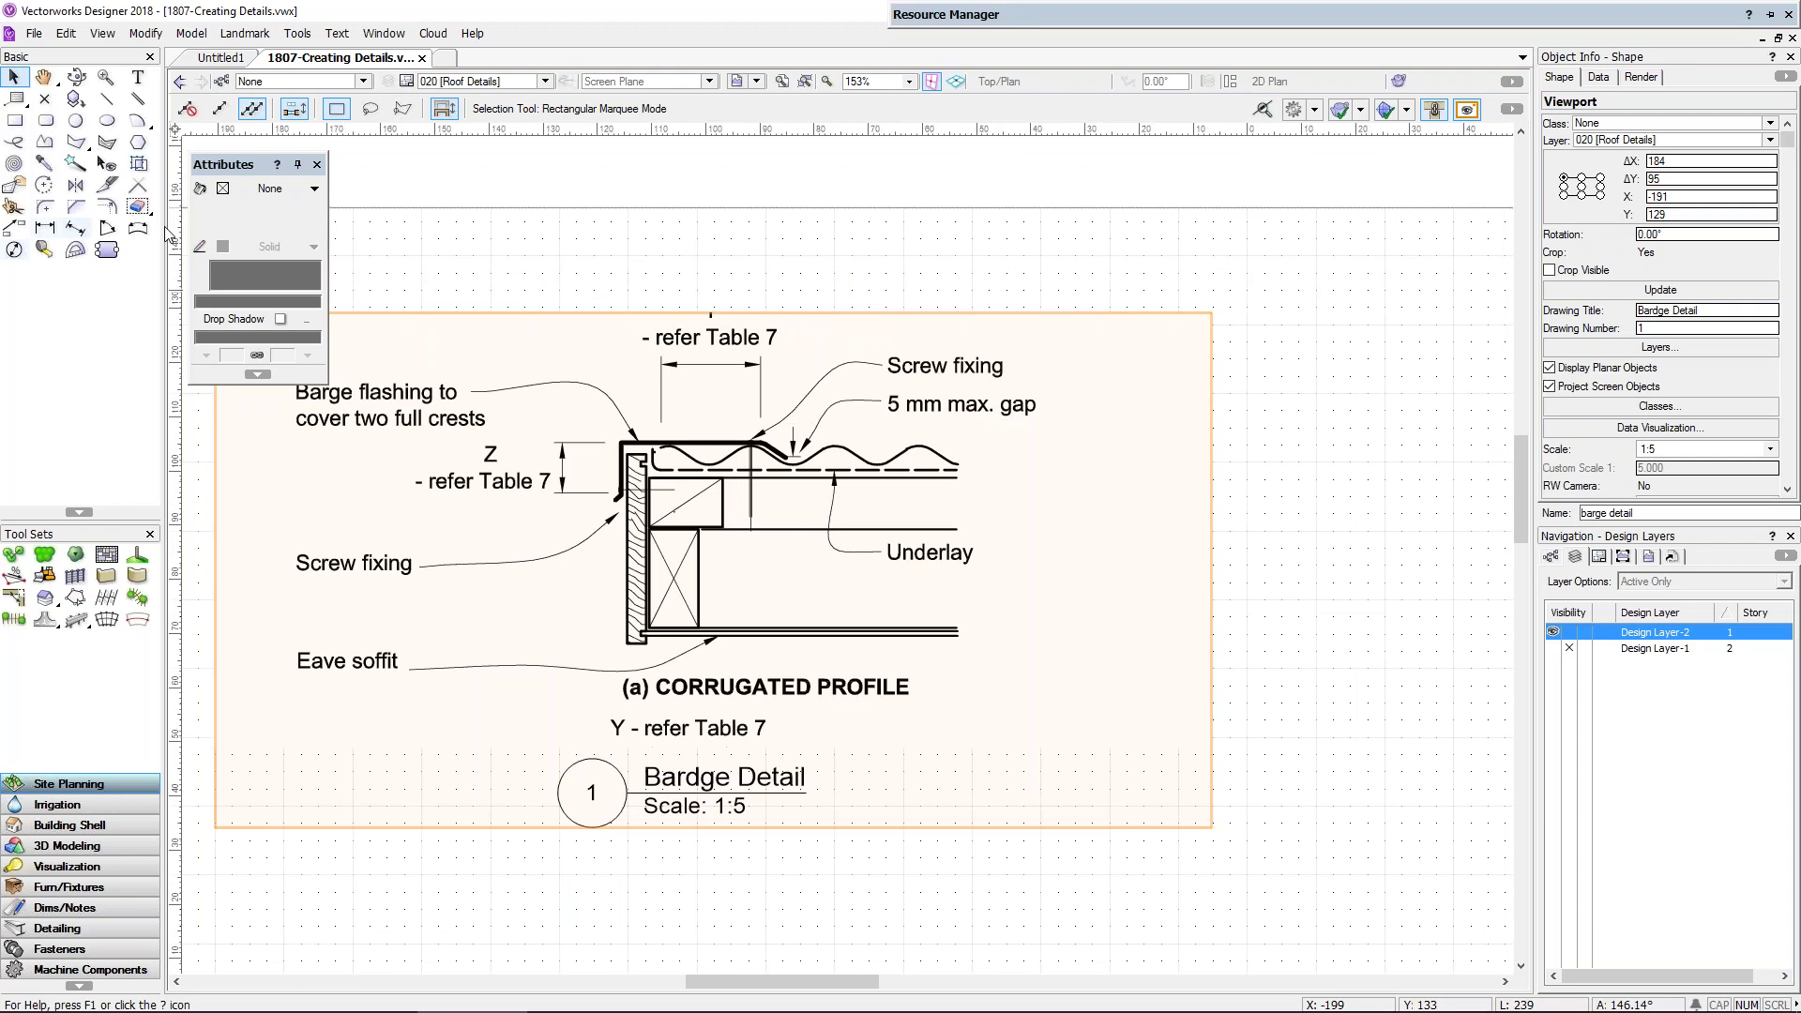
{"action": "right_click", "coordinate": [788, 528]}
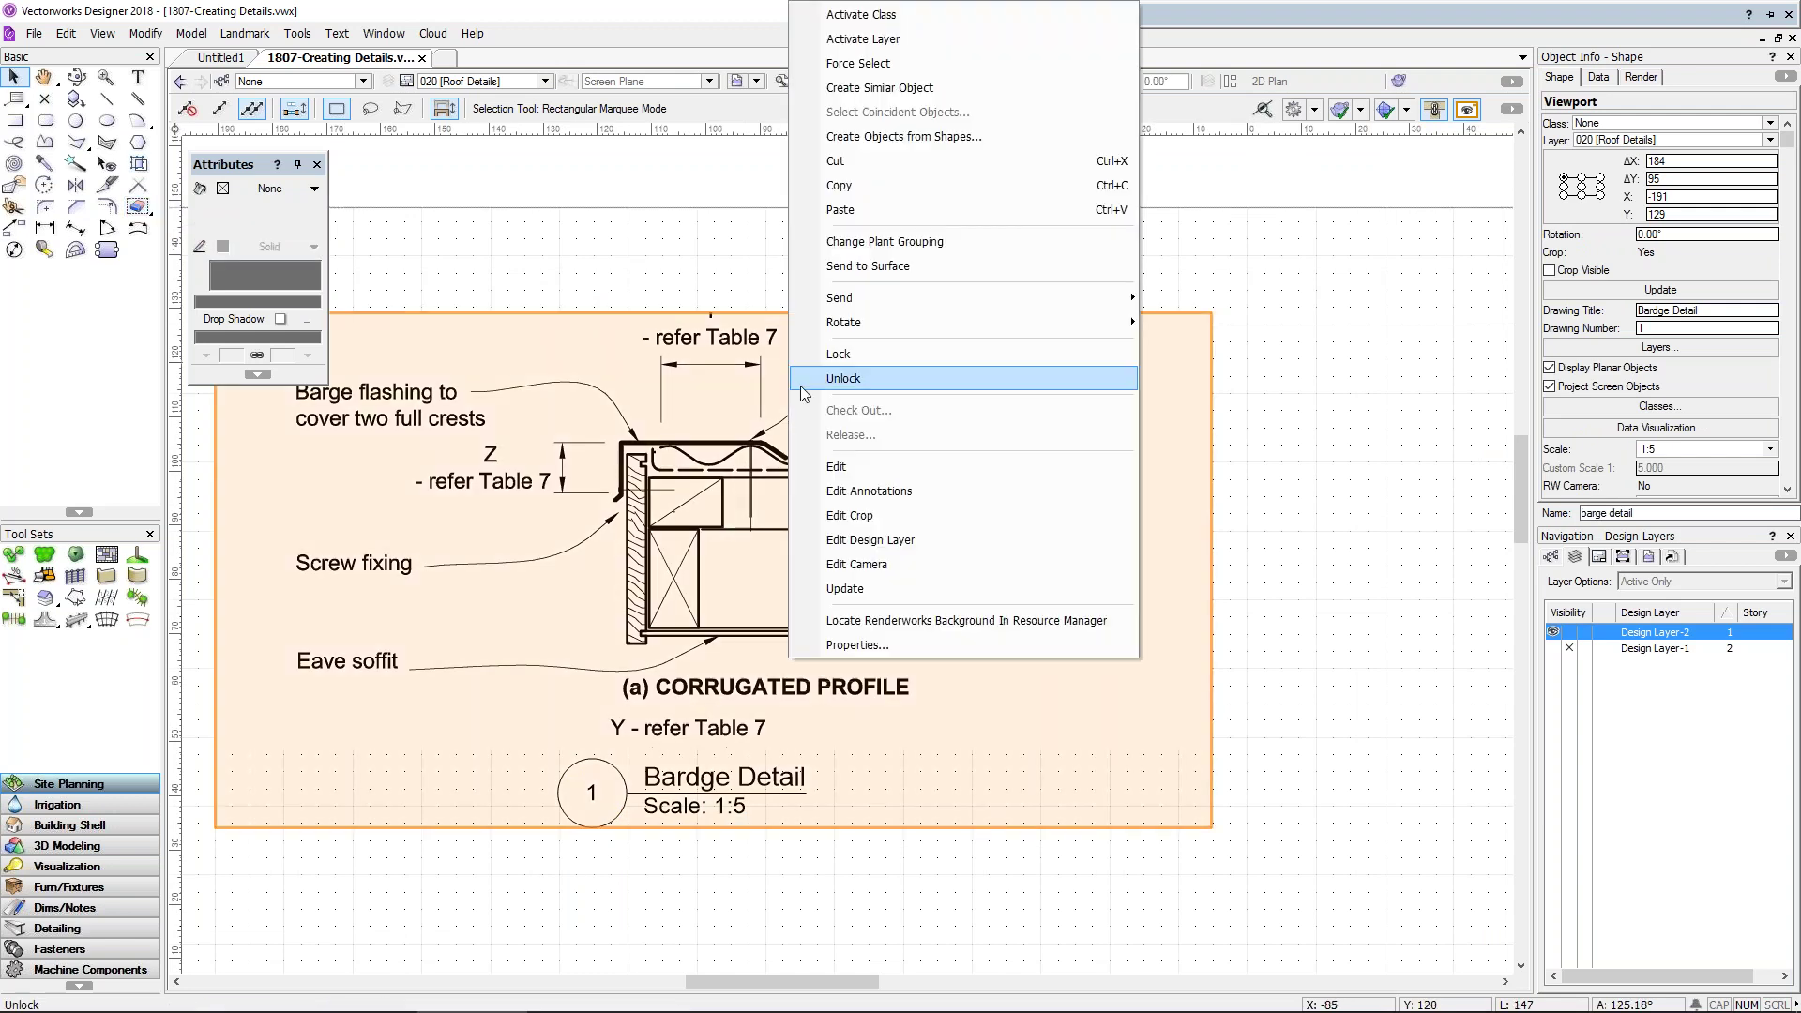
{"action": "left_click", "coordinate": [877, 517]}
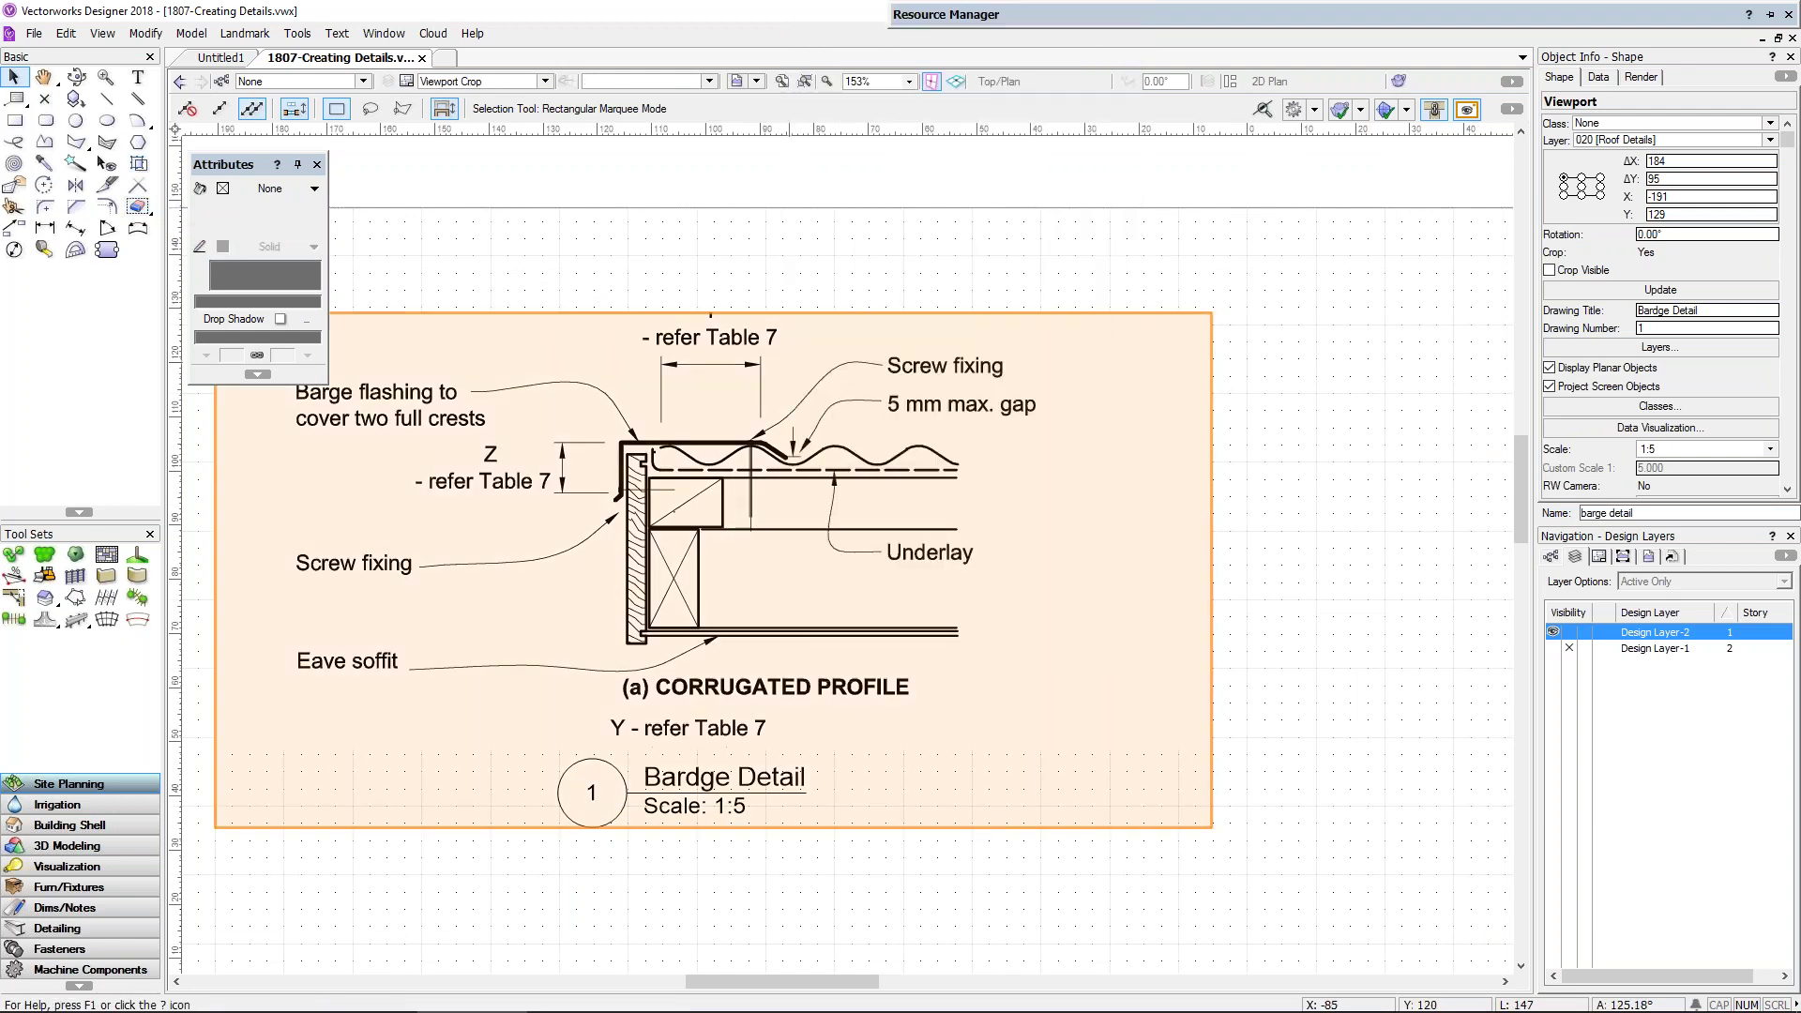
{"action": "left_click", "coordinate": [1440, 195]}
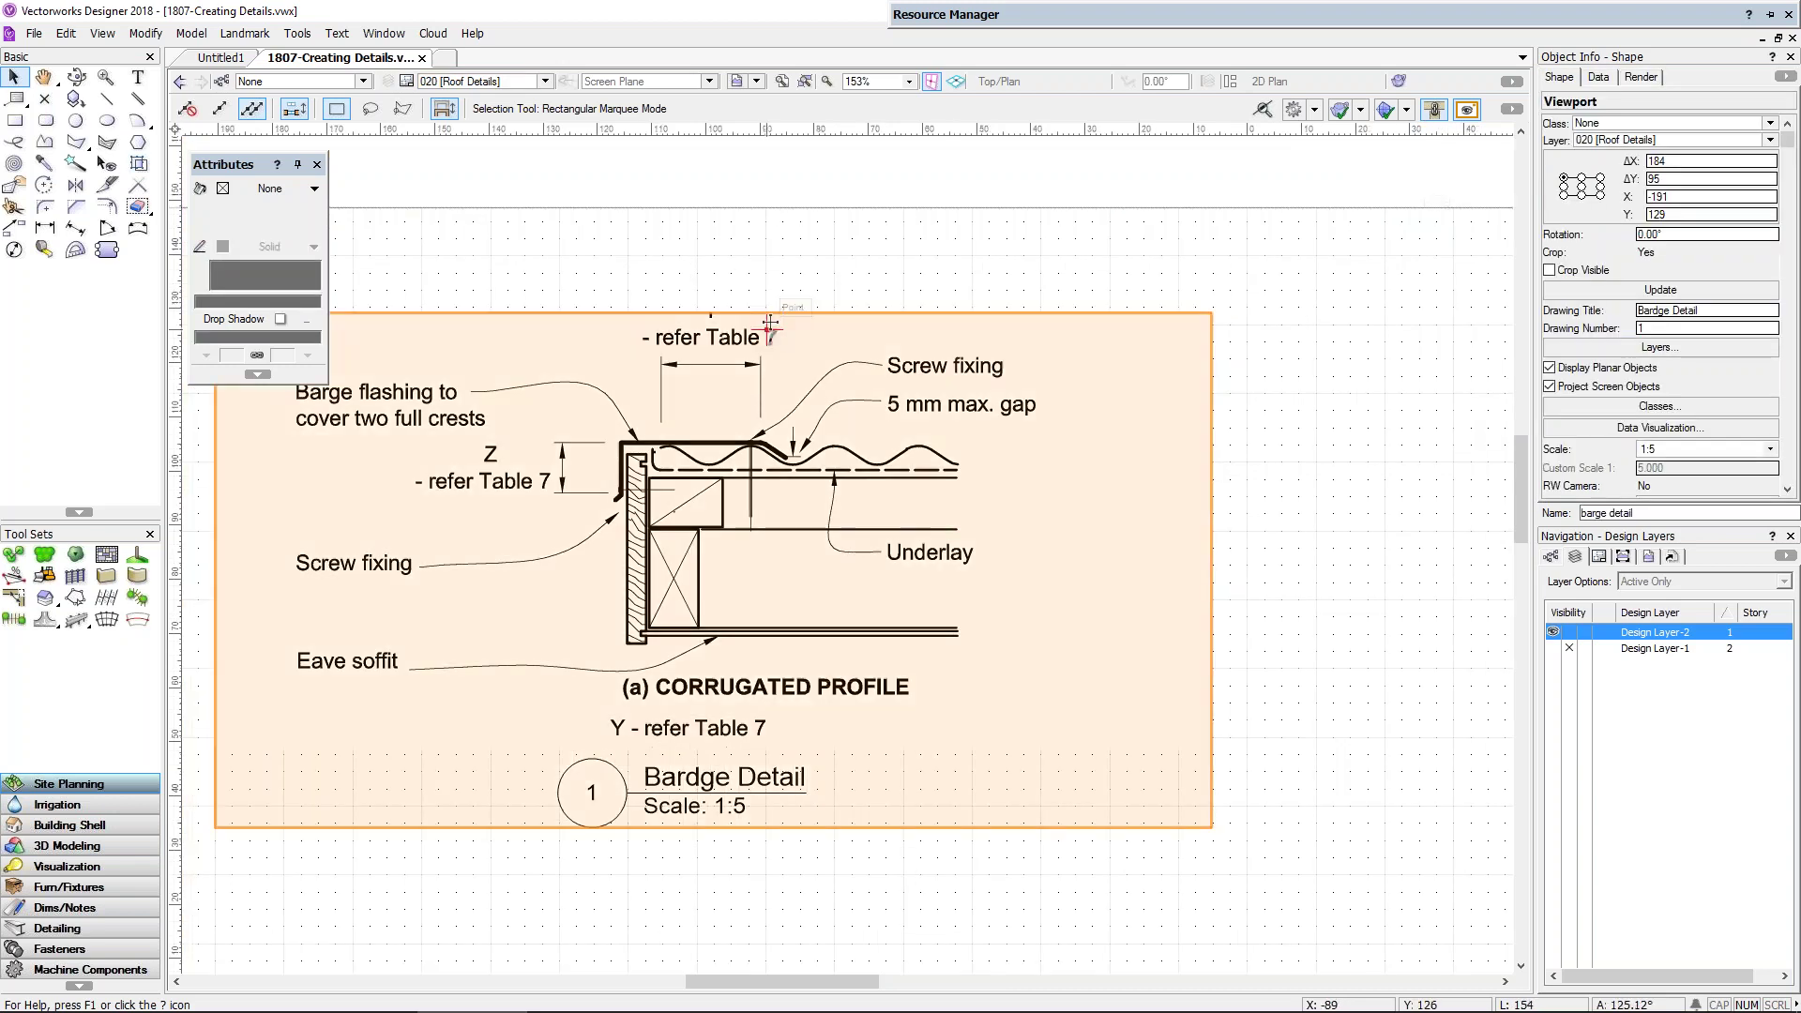
Step: With the Clip tool, cut the upper "- refer Table 7" text, the "Y - refer Table 7" note and the "(a) CORRUGATED PROFILE" caption out of the viewport
{"action": "left_click", "coordinate": [136, 210]}
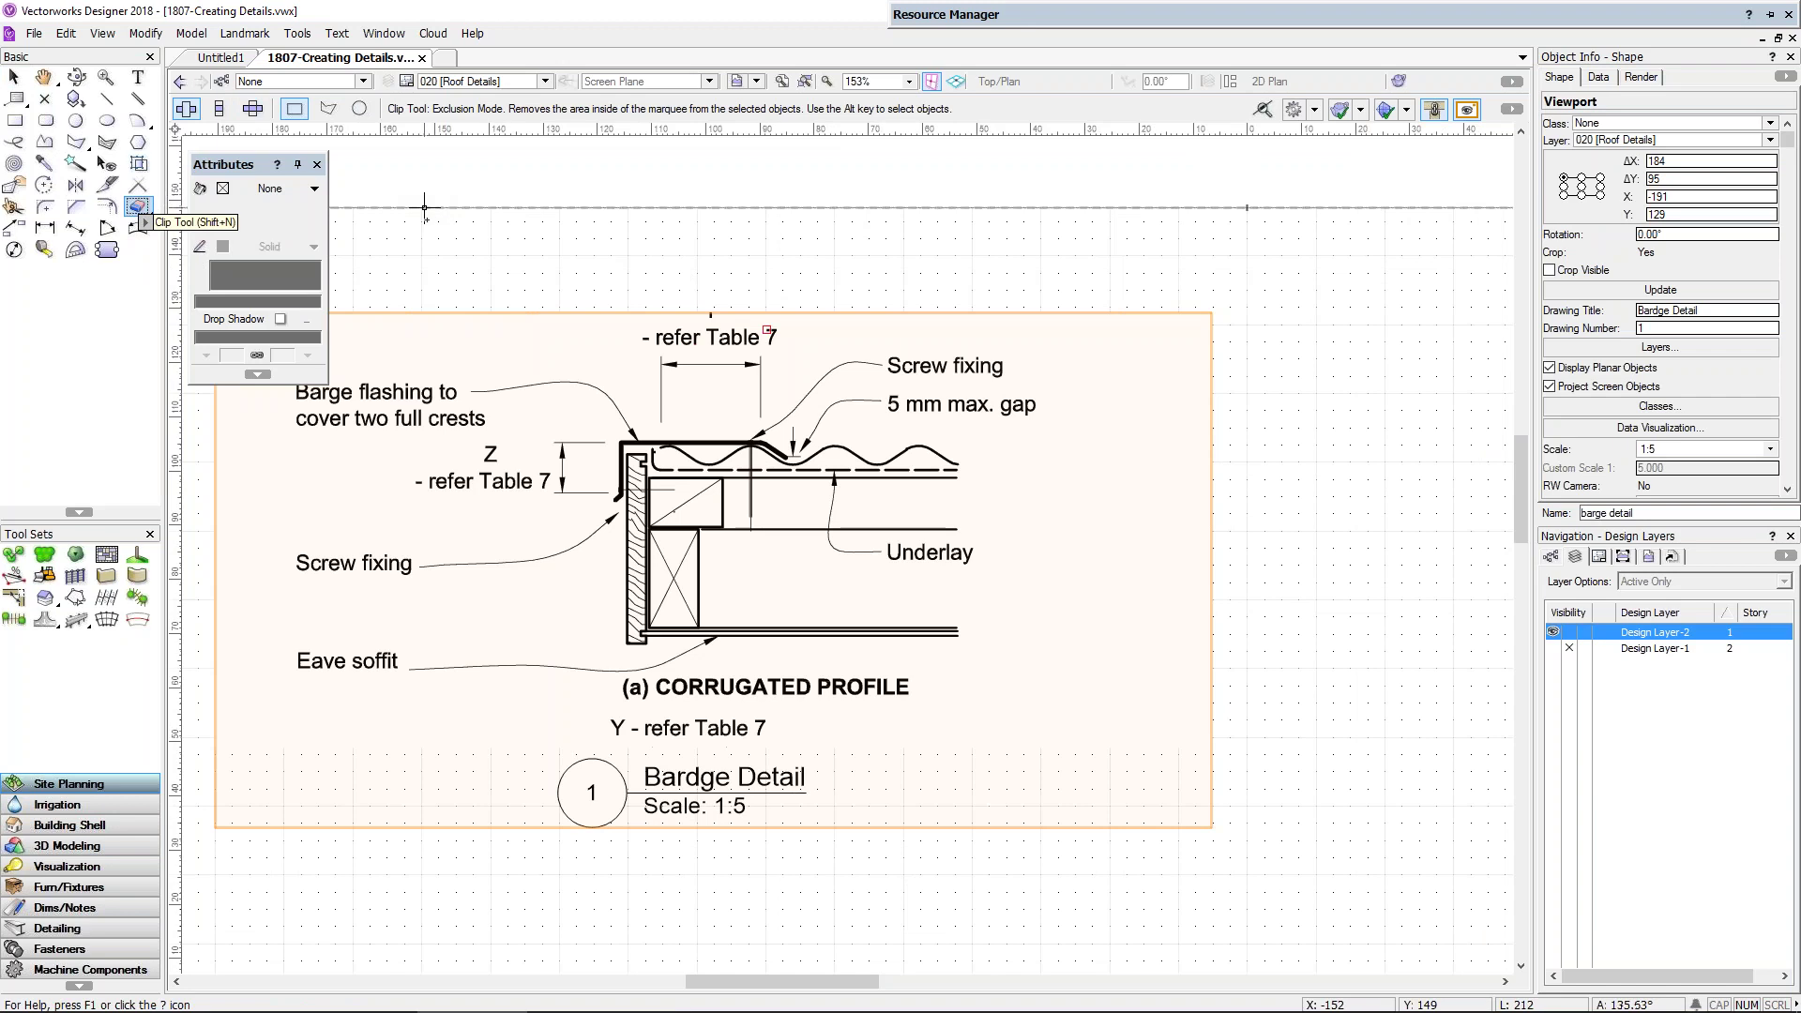
{"action": "left_click_drag", "start_coordinate": [614, 284], "coordinate": [813, 351]}
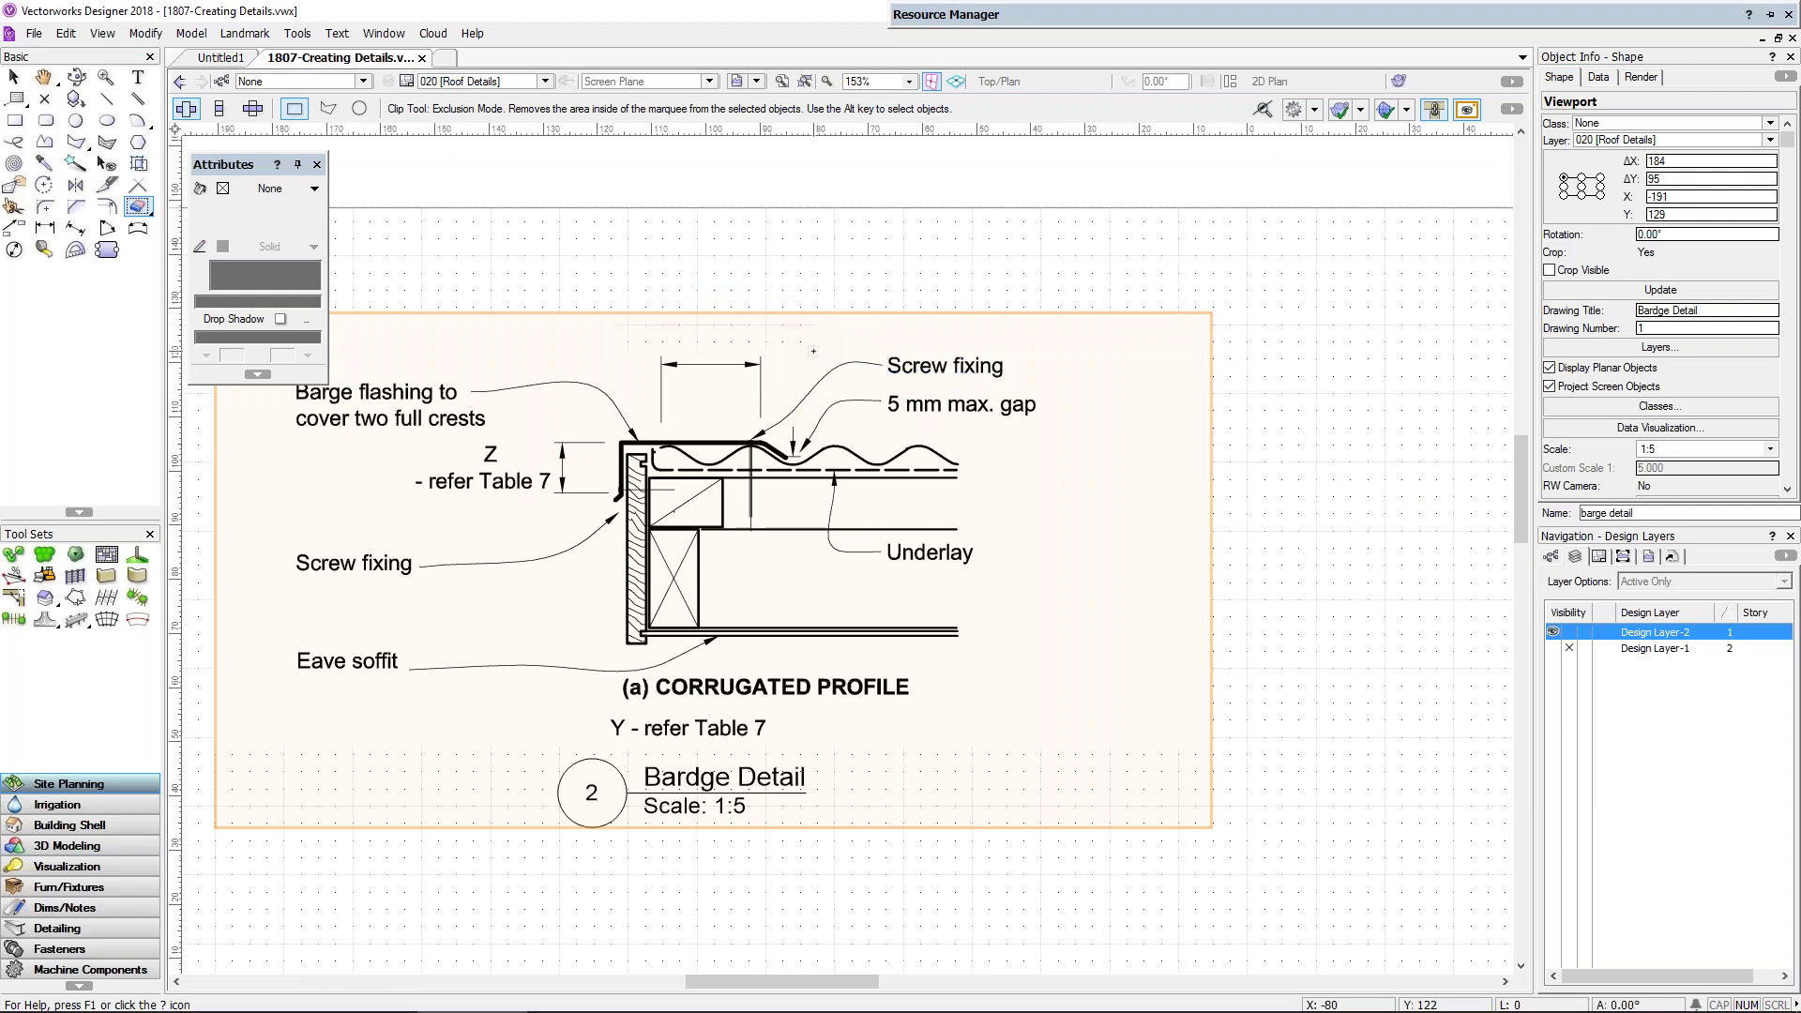
{"action": "left_click_drag", "start_coordinate": [610, 750], "coordinate": [792, 707]}
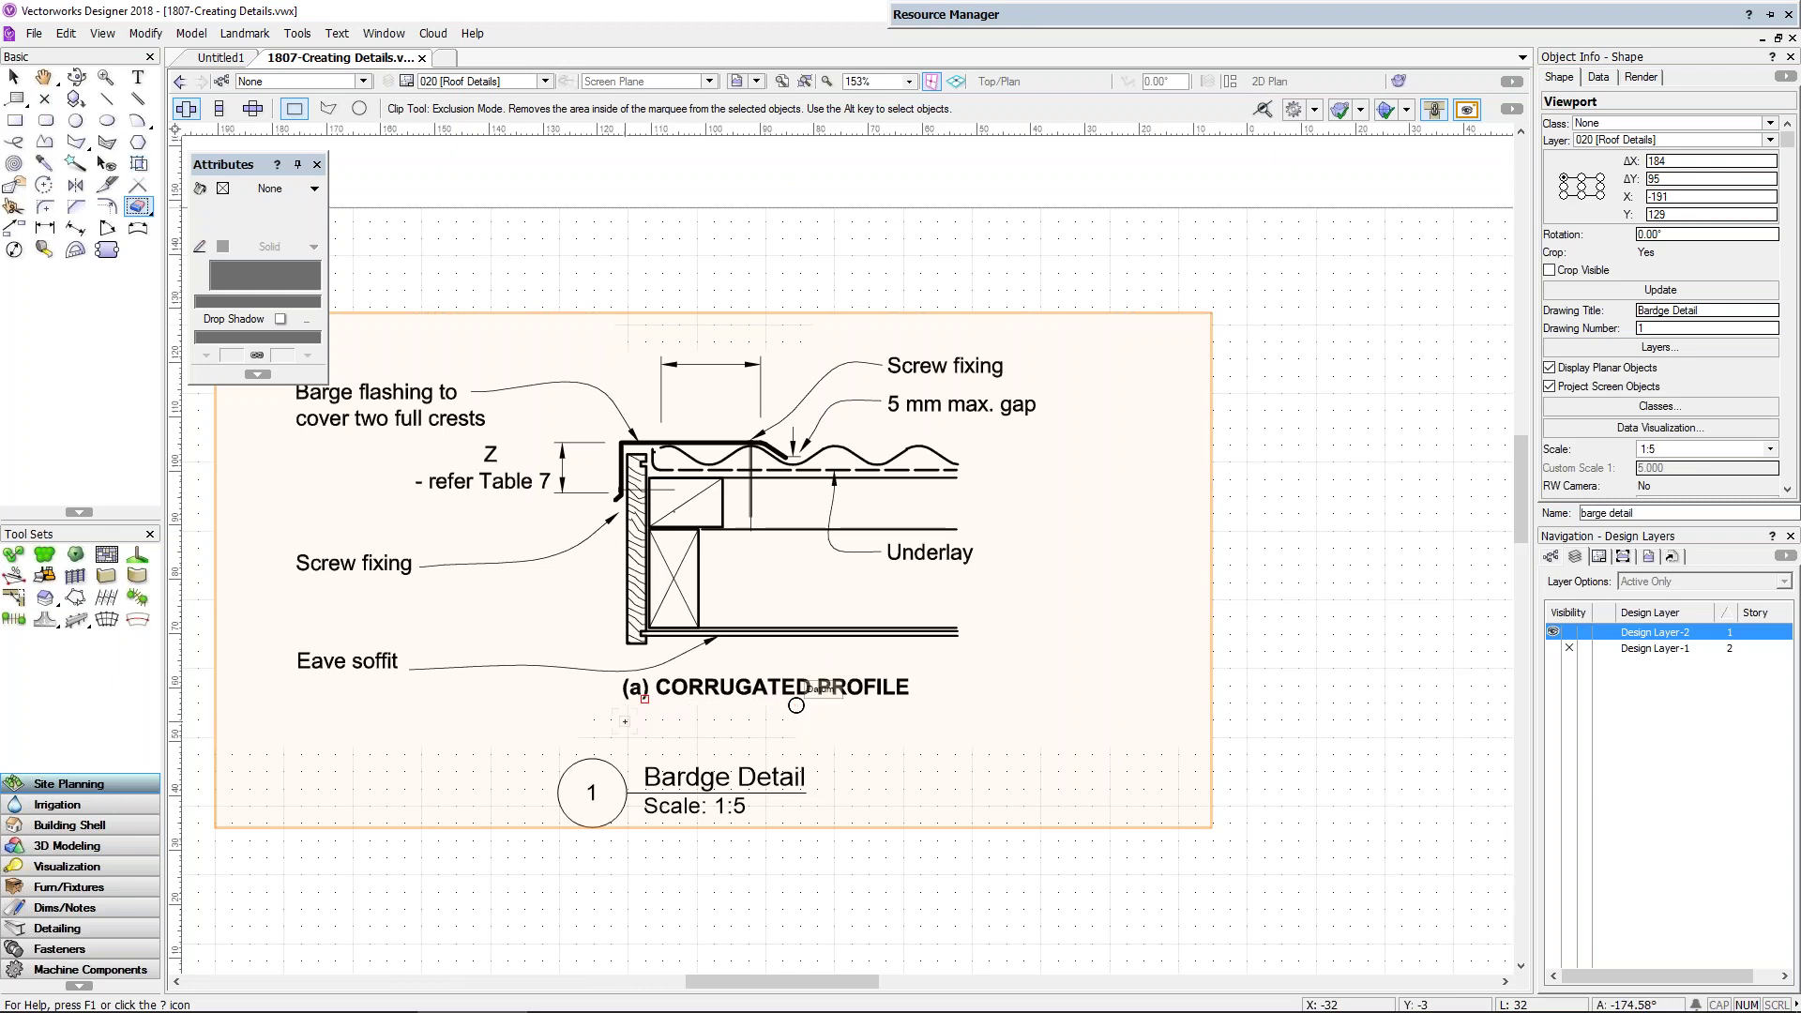
{"action": "mouse_move", "coordinate": [601, 730]}
{"action": "left_mouse_down"}
{"action": "mouse_move", "coordinate": [818, 708]}
{"action": "mouse_move", "coordinate": [950, 672]}
{"action": "left_mouse_up"}
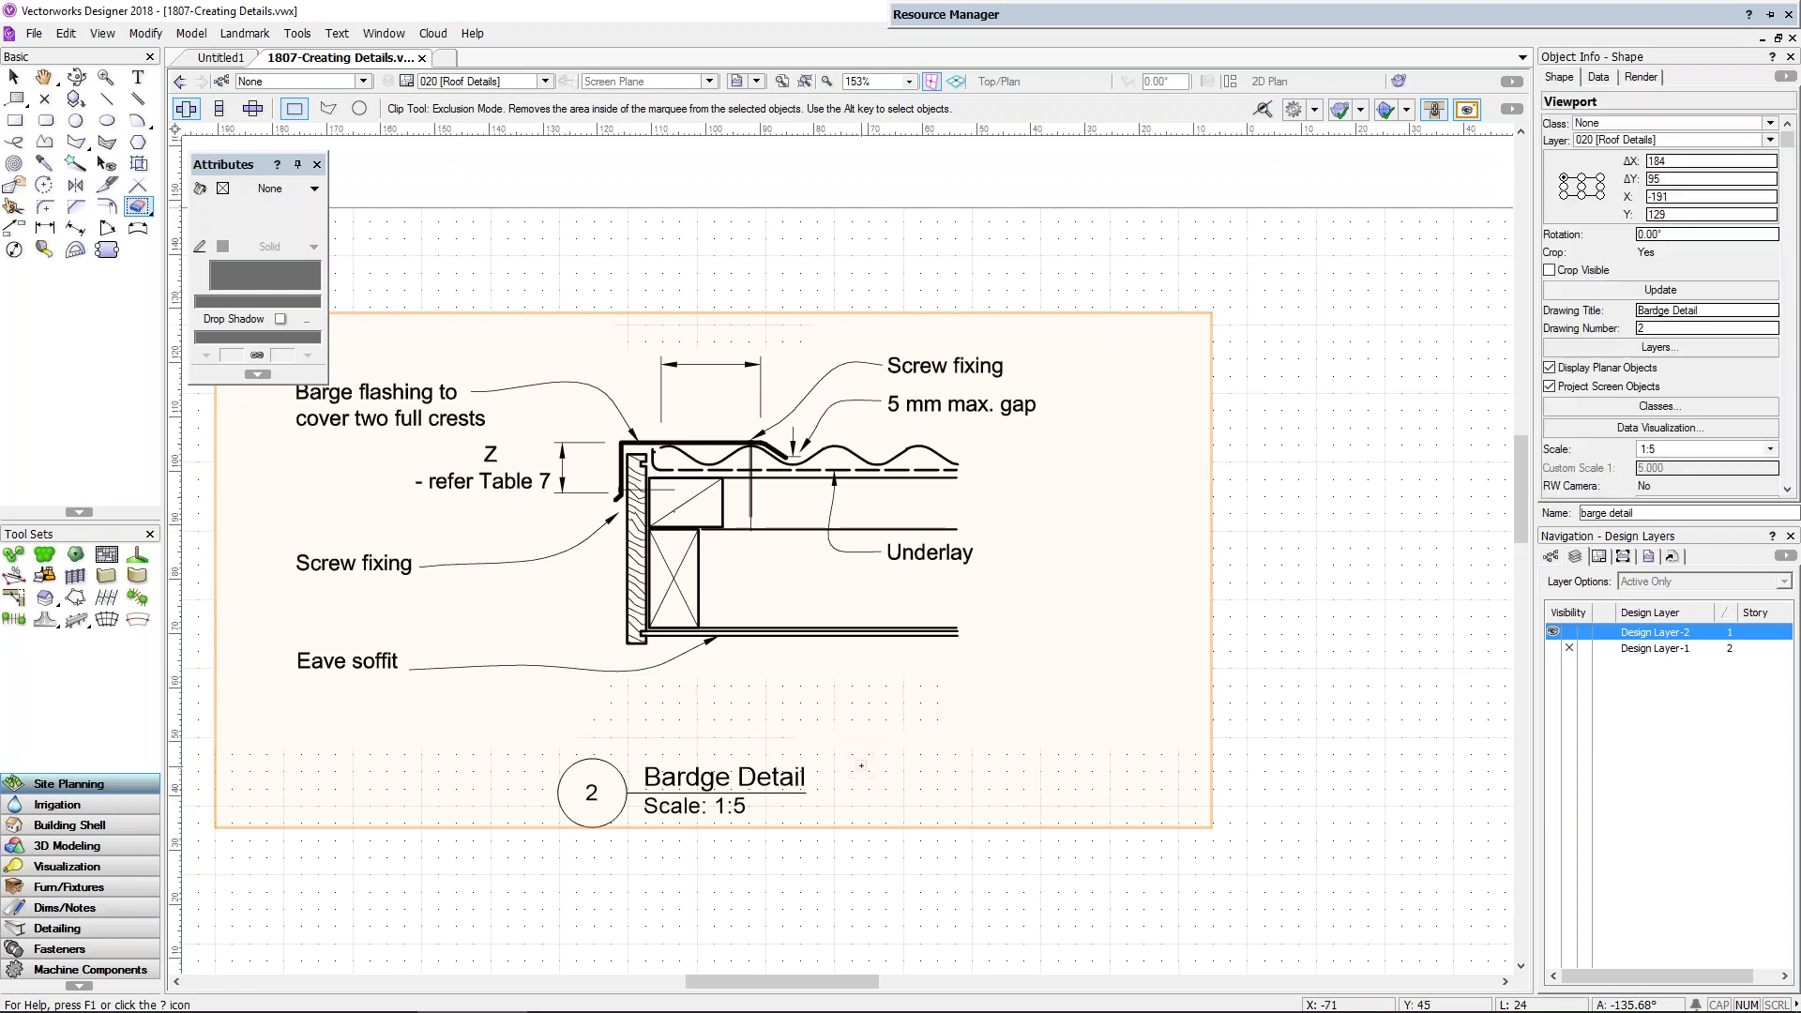
Step: Check the clipped viewport's outline by turning Crop Visible on and back off
{"action": "key", "text": "x"}
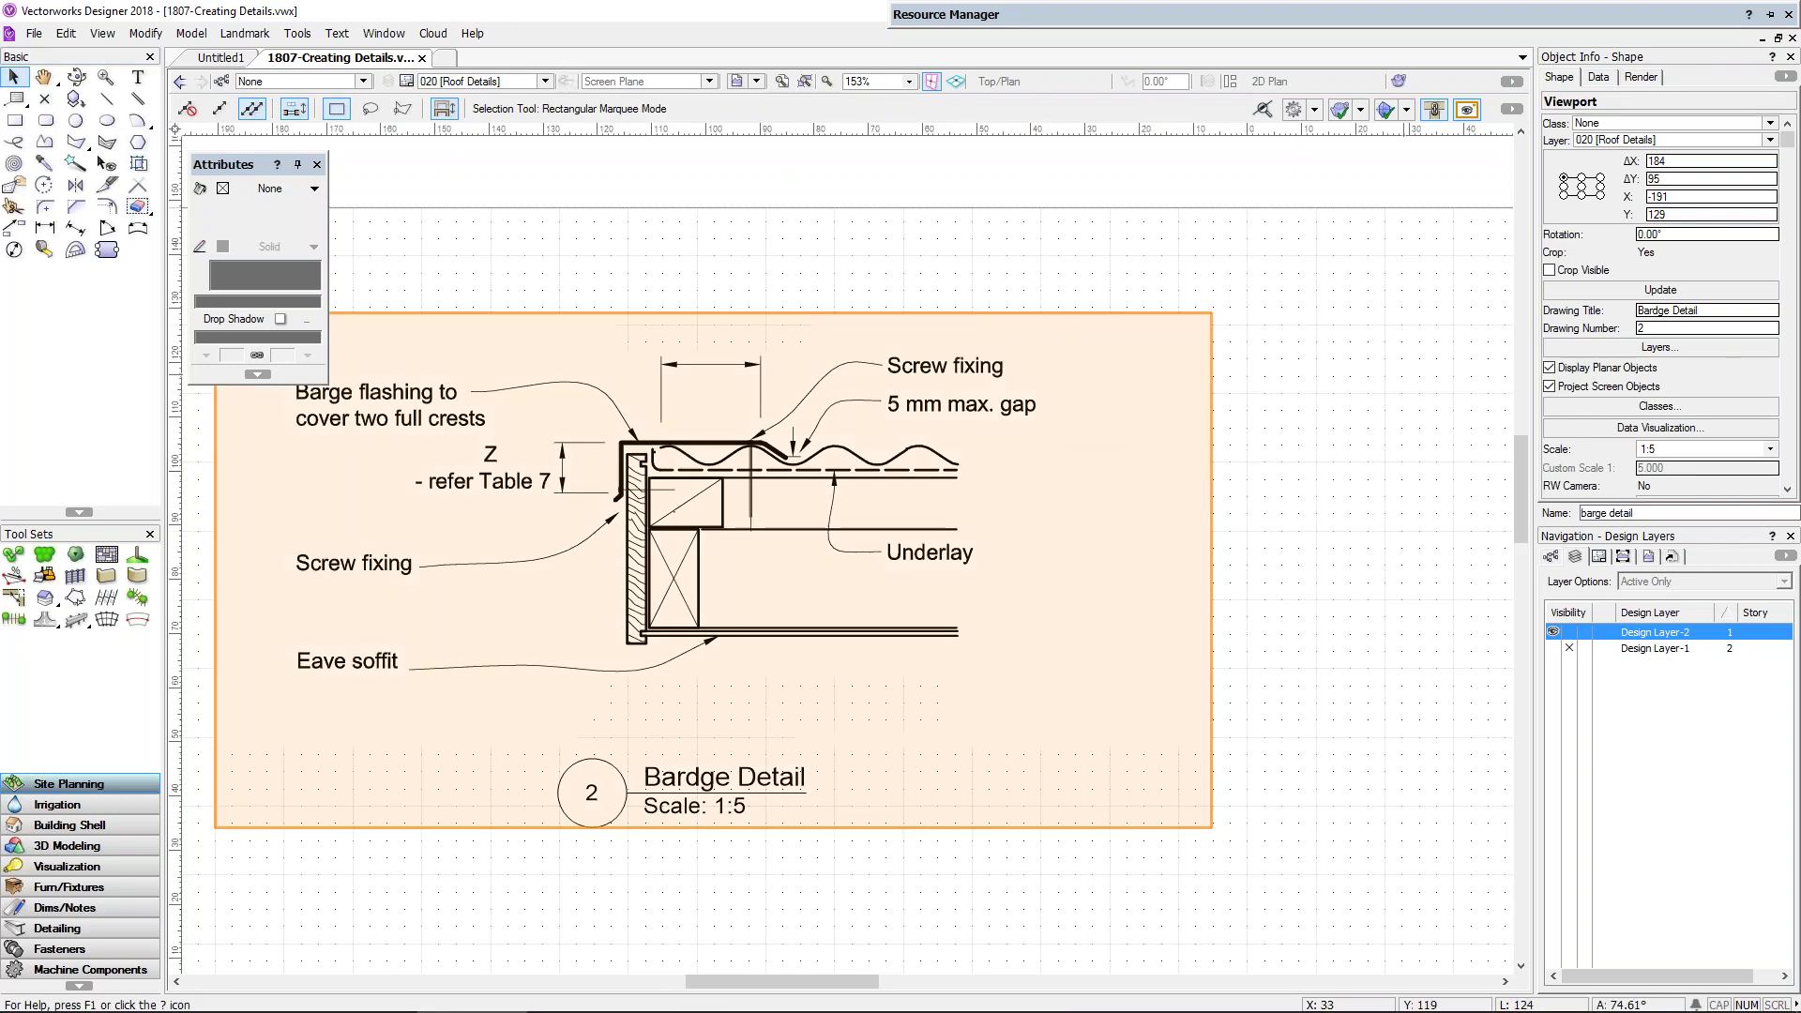
{"action": "left_click", "coordinate": [1597, 274]}
{"action": "left_click", "coordinate": [1597, 274]}
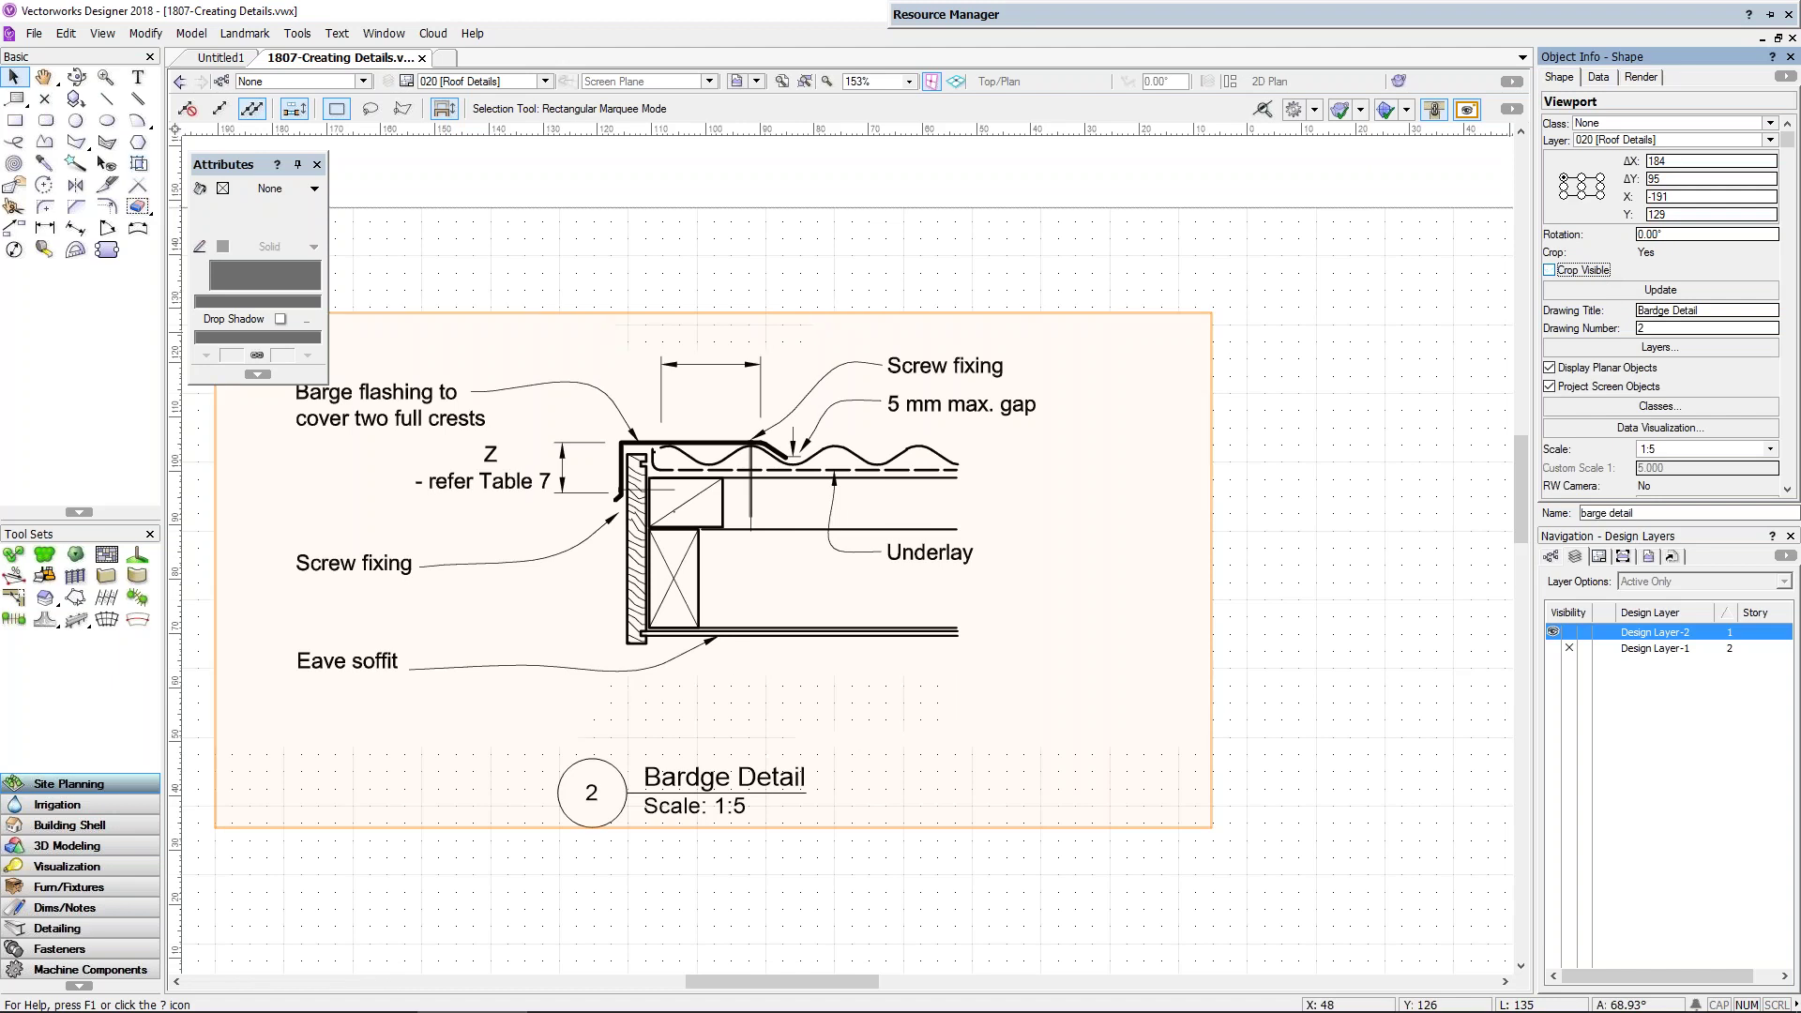
Step: Clip the blank strips off the viewport's right and left edges, leaving it about 150 mm wide
{"action": "left_click", "coordinate": [137, 207]}
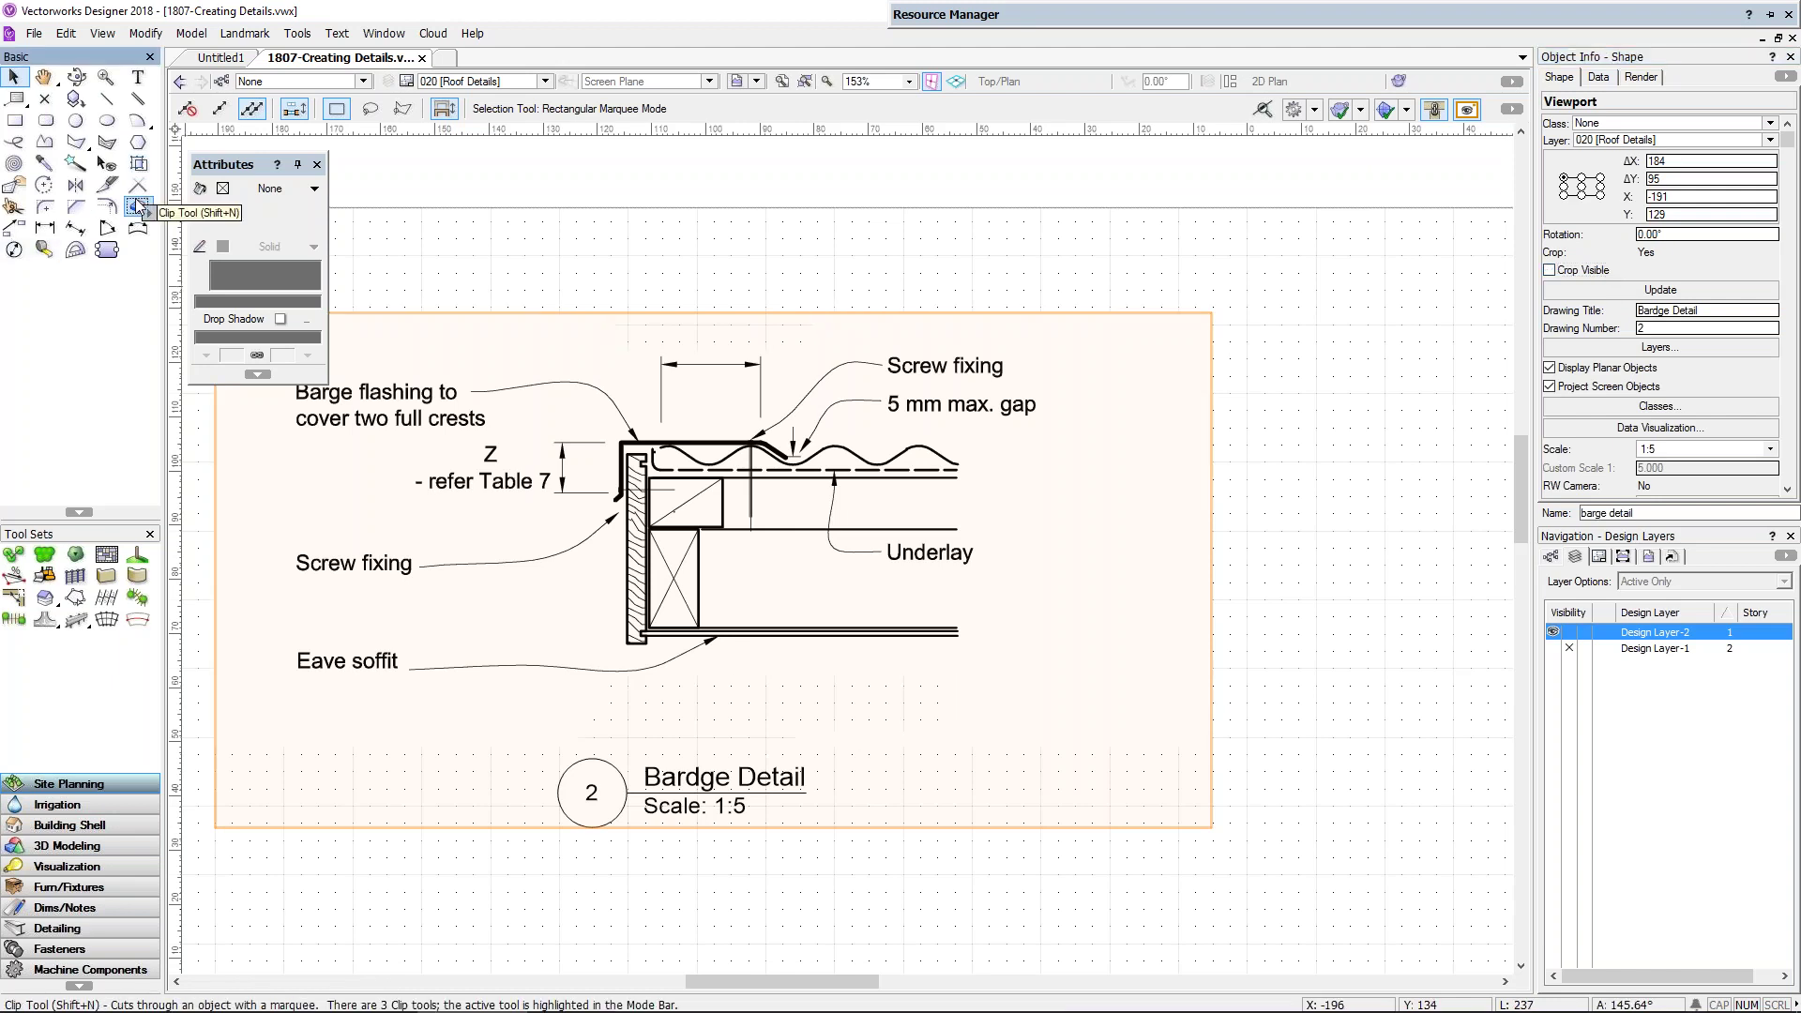
{"action": "left_click_drag", "start_coordinate": [1068, 285], "coordinate": [1267, 852]}
{"action": "key", "text": "h"}
{"action": "left_click_drag", "start_coordinate": [385, 480], "coordinate": [743, 455]}
{"action": "key", "text": "space"}
{"action": "mouse_move", "coordinate": [533, 247]}
{"action": "left_mouse_down"}
{"action": "mouse_move", "coordinate": [574, 375]}
{"action": "mouse_move", "coordinate": [610, 847]}
{"action": "left_mouse_up"}
{"action": "key", "text": "h"}
{"action": "mouse_move", "coordinate": [723, 616]}
{"action": "left_mouse_down"}
{"action": "mouse_move", "coordinate": [597, 596]}
{"action": "mouse_move", "coordinate": [642, 636]}
{"action": "mouse_move", "coordinate": [566, 666]}
{"action": "left_mouse_up"}
{"action": "key", "text": "space"}
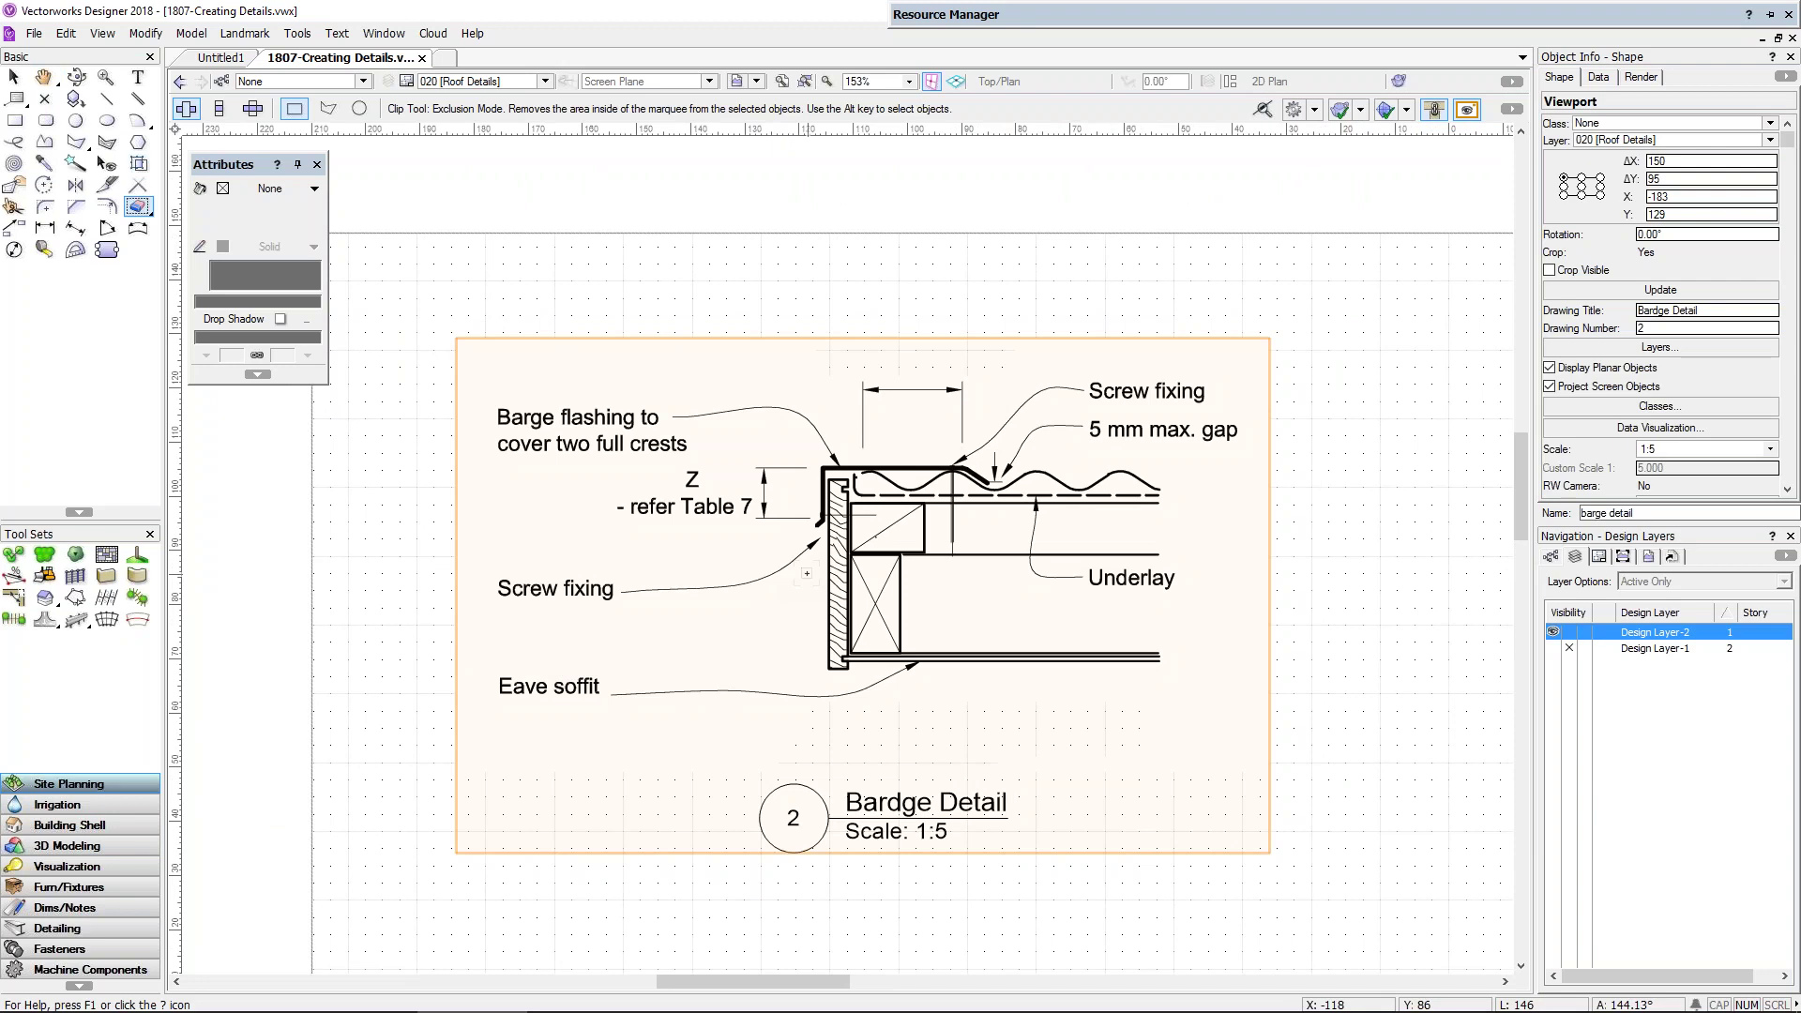
{"action": "key", "text": "x"}
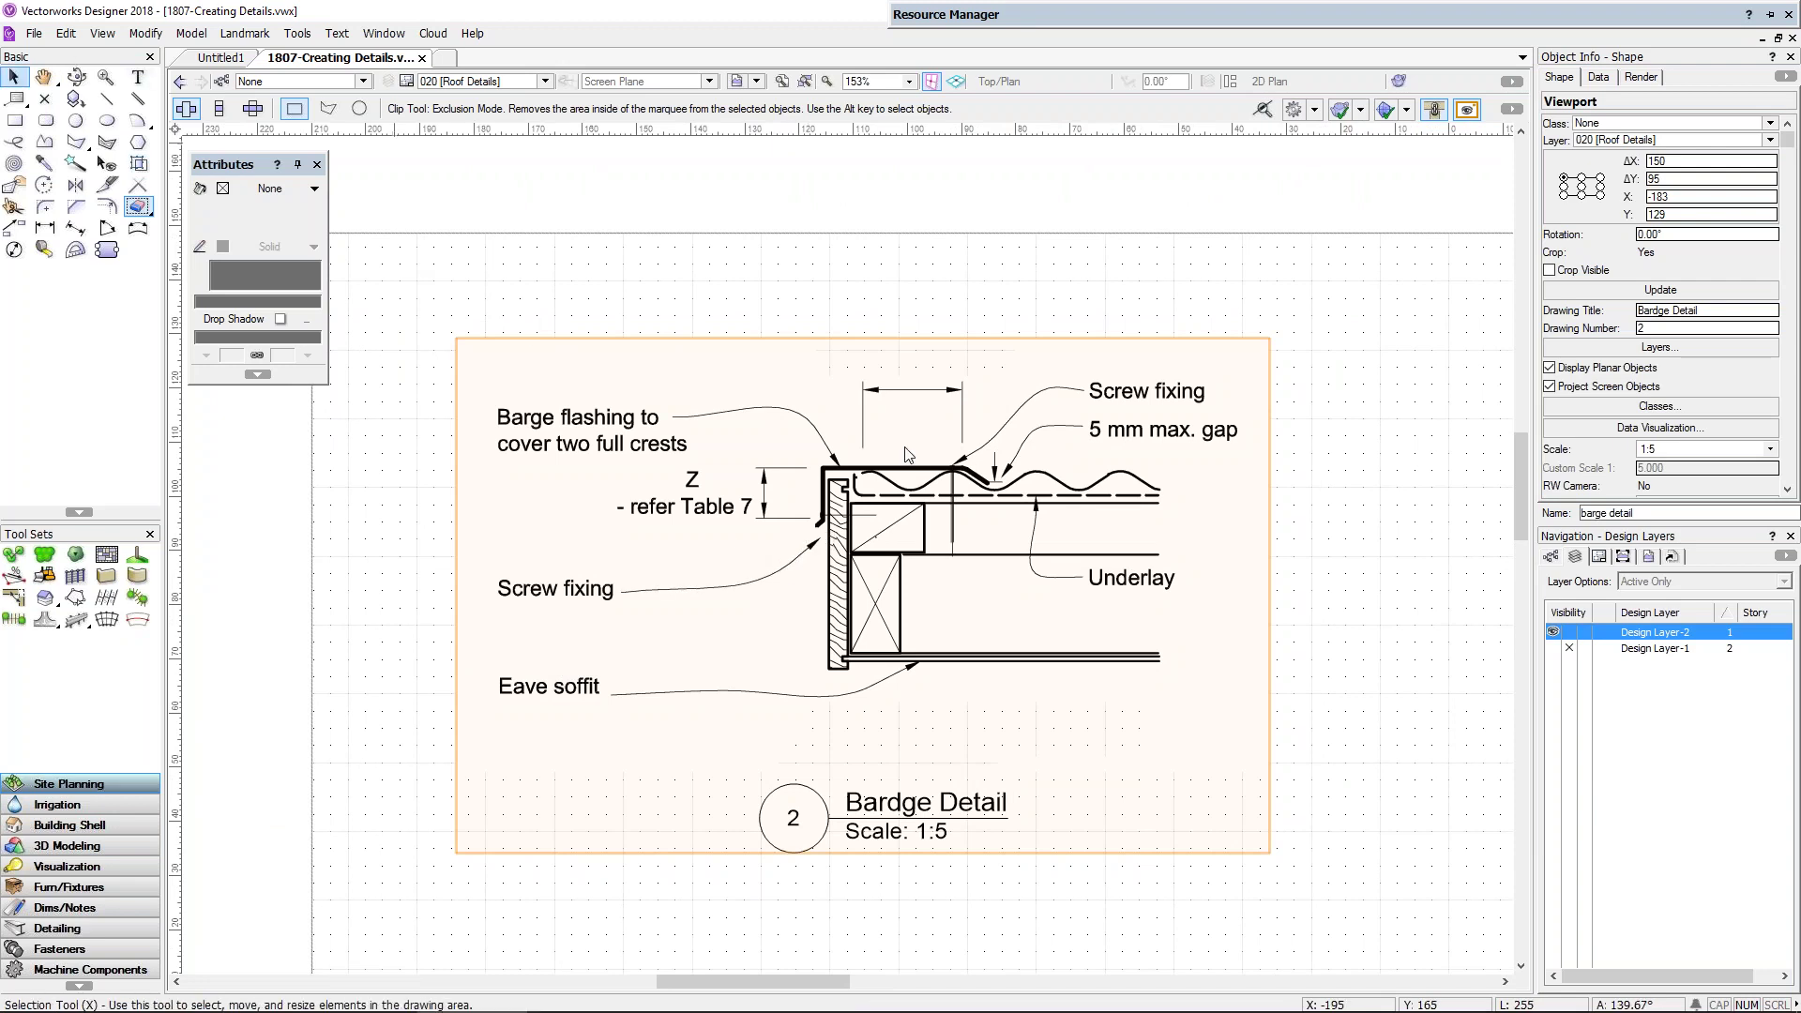
Step: Switch from the roof details sheet to Design Layer-2 and view the whole imported PDF page
{"action": "scroll", "coordinate": [908, 447], "scroll_direction": "down", "scroll_amount": 4}
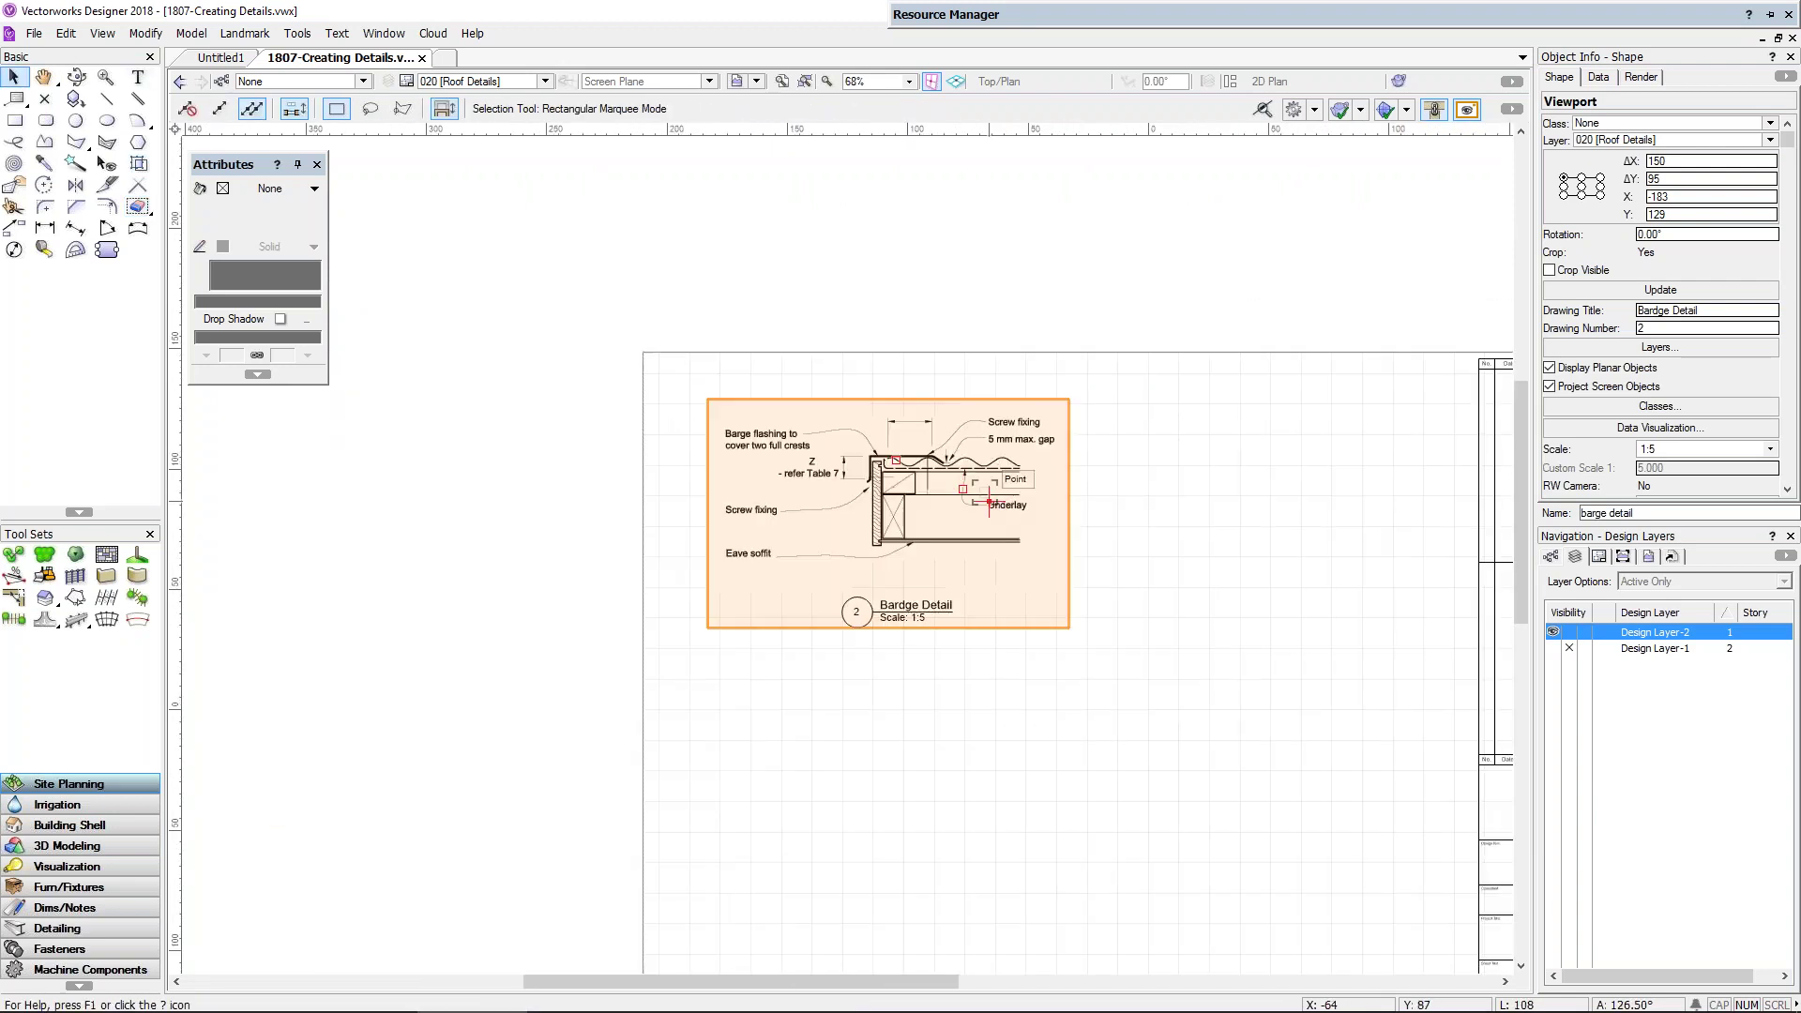
{"action": "middle_click_drag", "start_coordinate": [1156, 504], "coordinate": [915, 423]}
{"action": "left_click", "coordinate": [496, 84]}
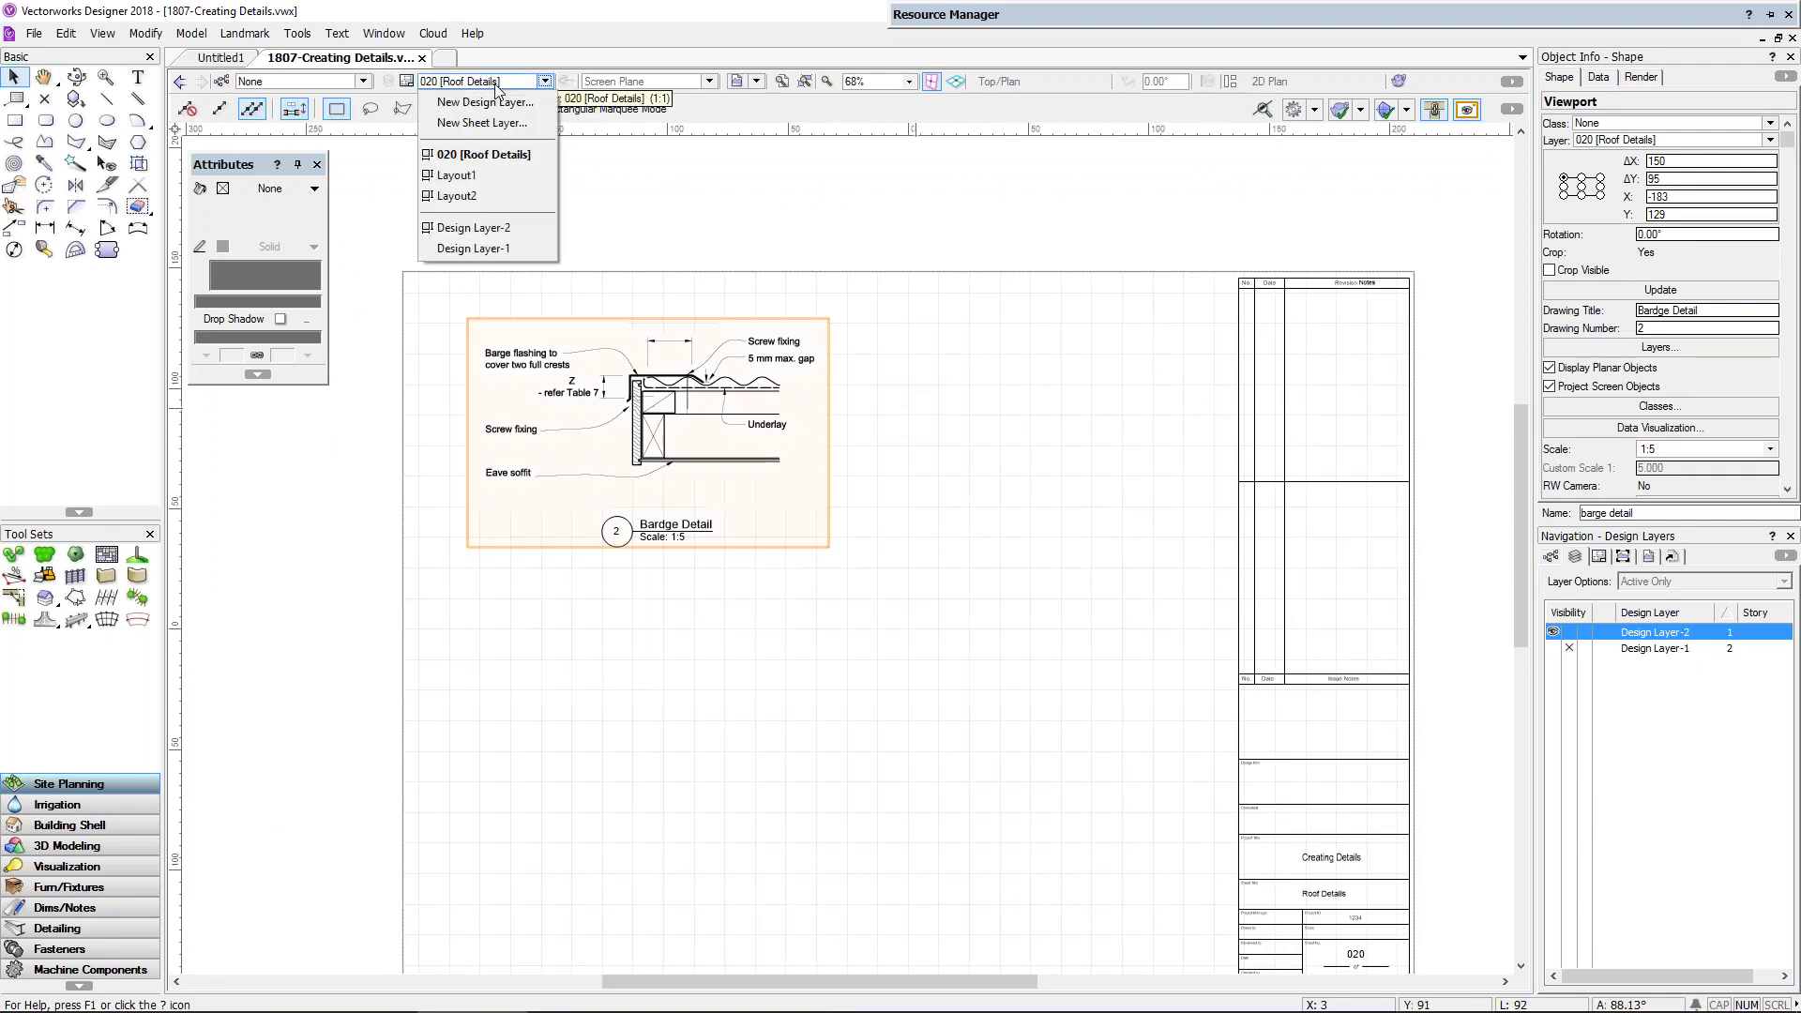
{"action": "left_click", "coordinate": [465, 231]}
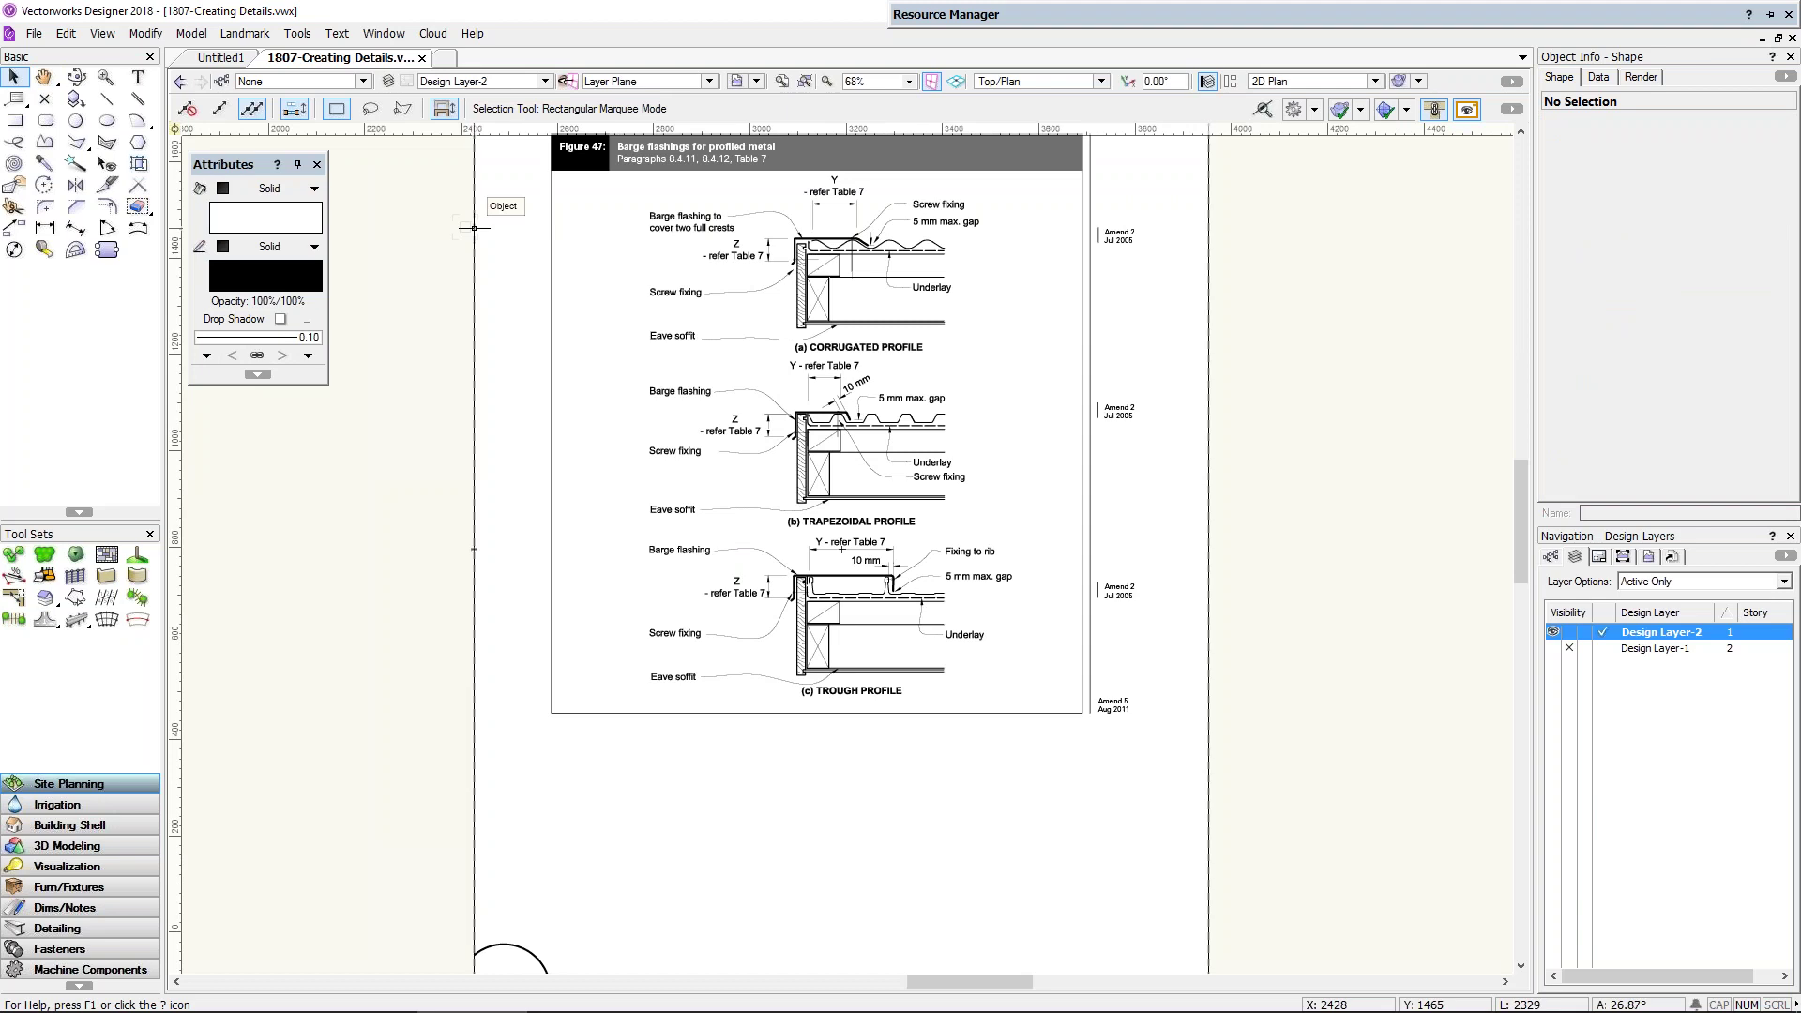
{"action": "scroll", "coordinate": [847, 381], "scroll_direction": "down", "scroll_amount": 5}
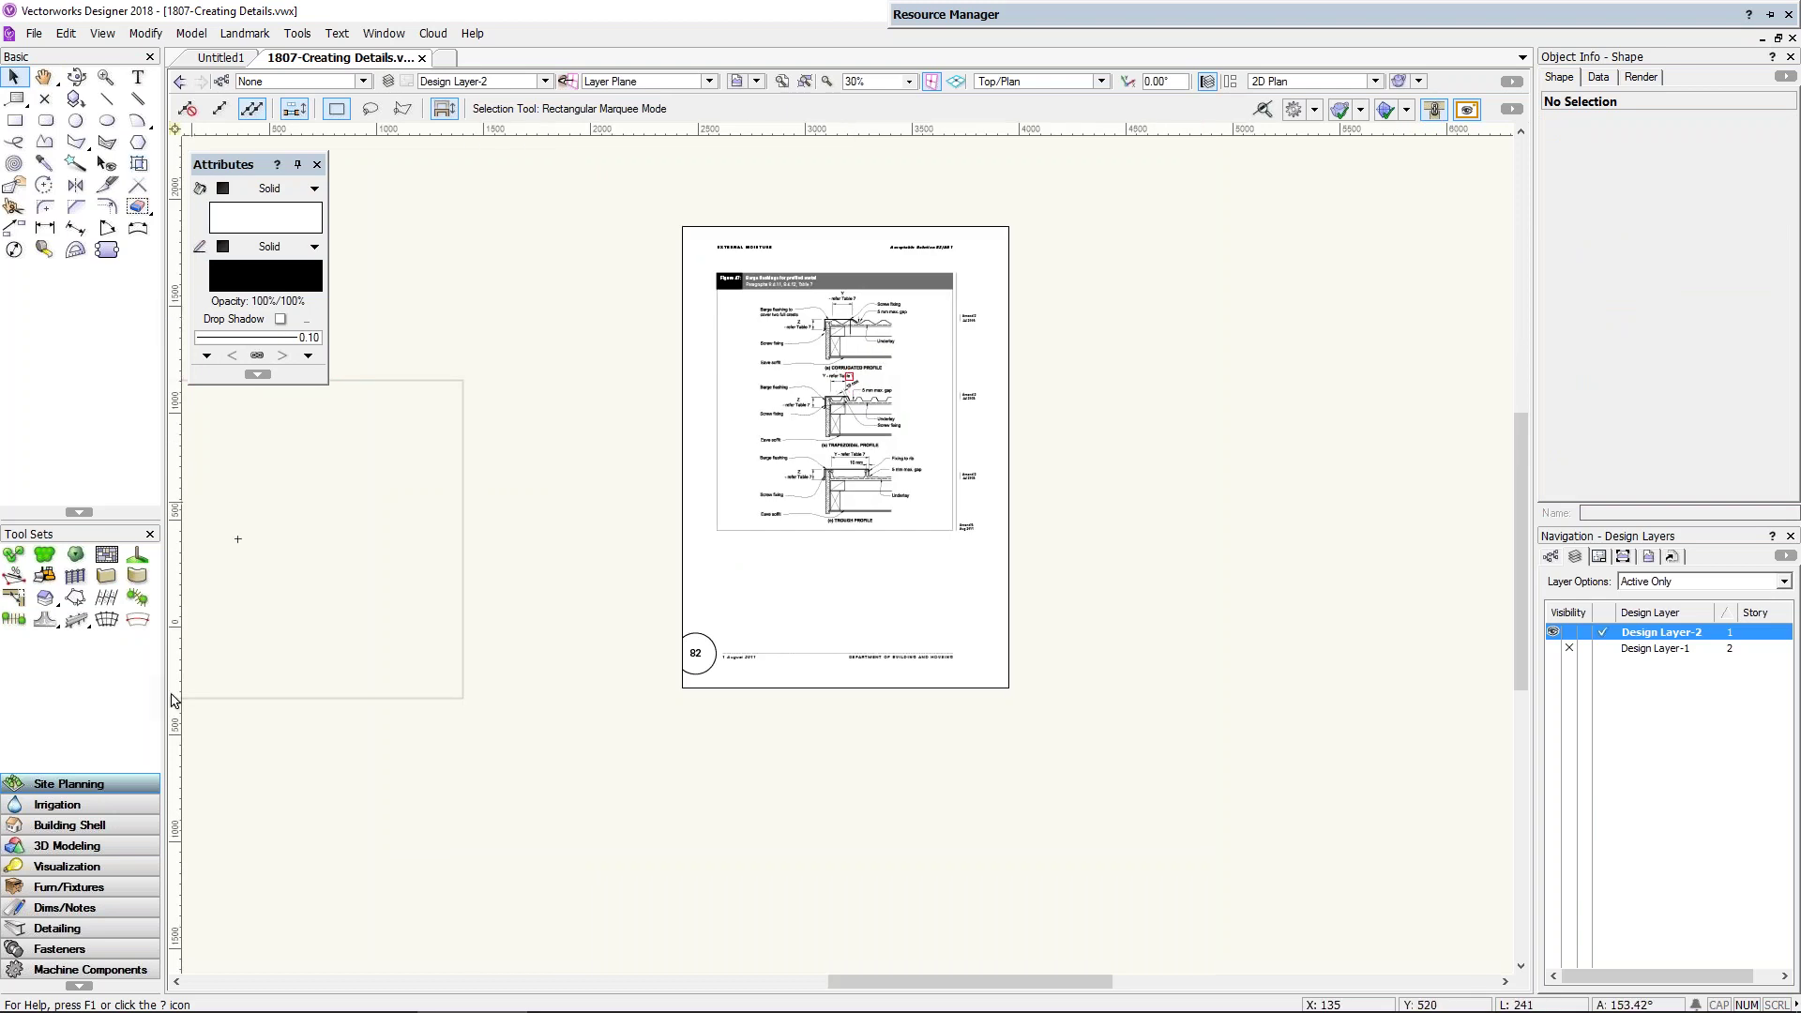
Step: Switch to File Explorer and browse to the "1807 - Workflow - Creating Details" folder under SST Notes
{"action": "left_click", "coordinate": [183, 995]}
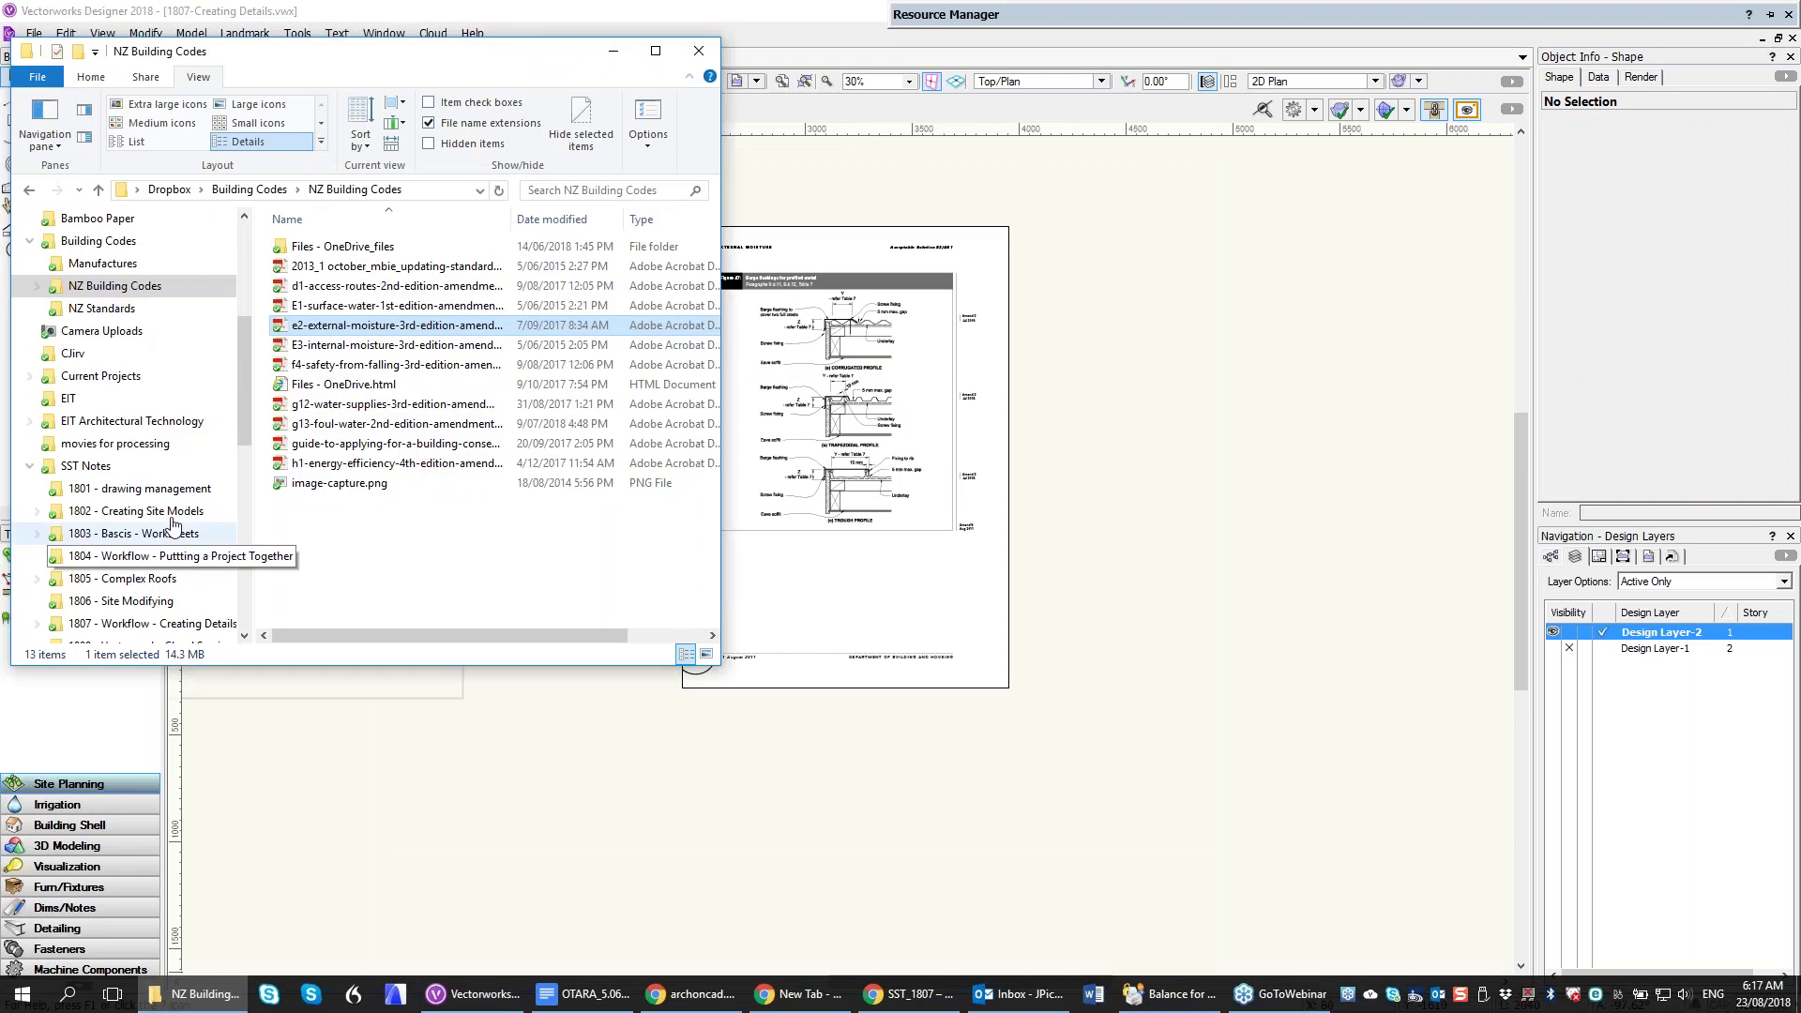
{"action": "scroll", "coordinate": [180, 489], "scroll_direction": "down", "scroll_amount": 2}
{"action": "left_click", "coordinate": [164, 533]}
{"action": "scroll", "coordinate": [458, 354], "scroll_direction": "down", "scroll_amount": 10}
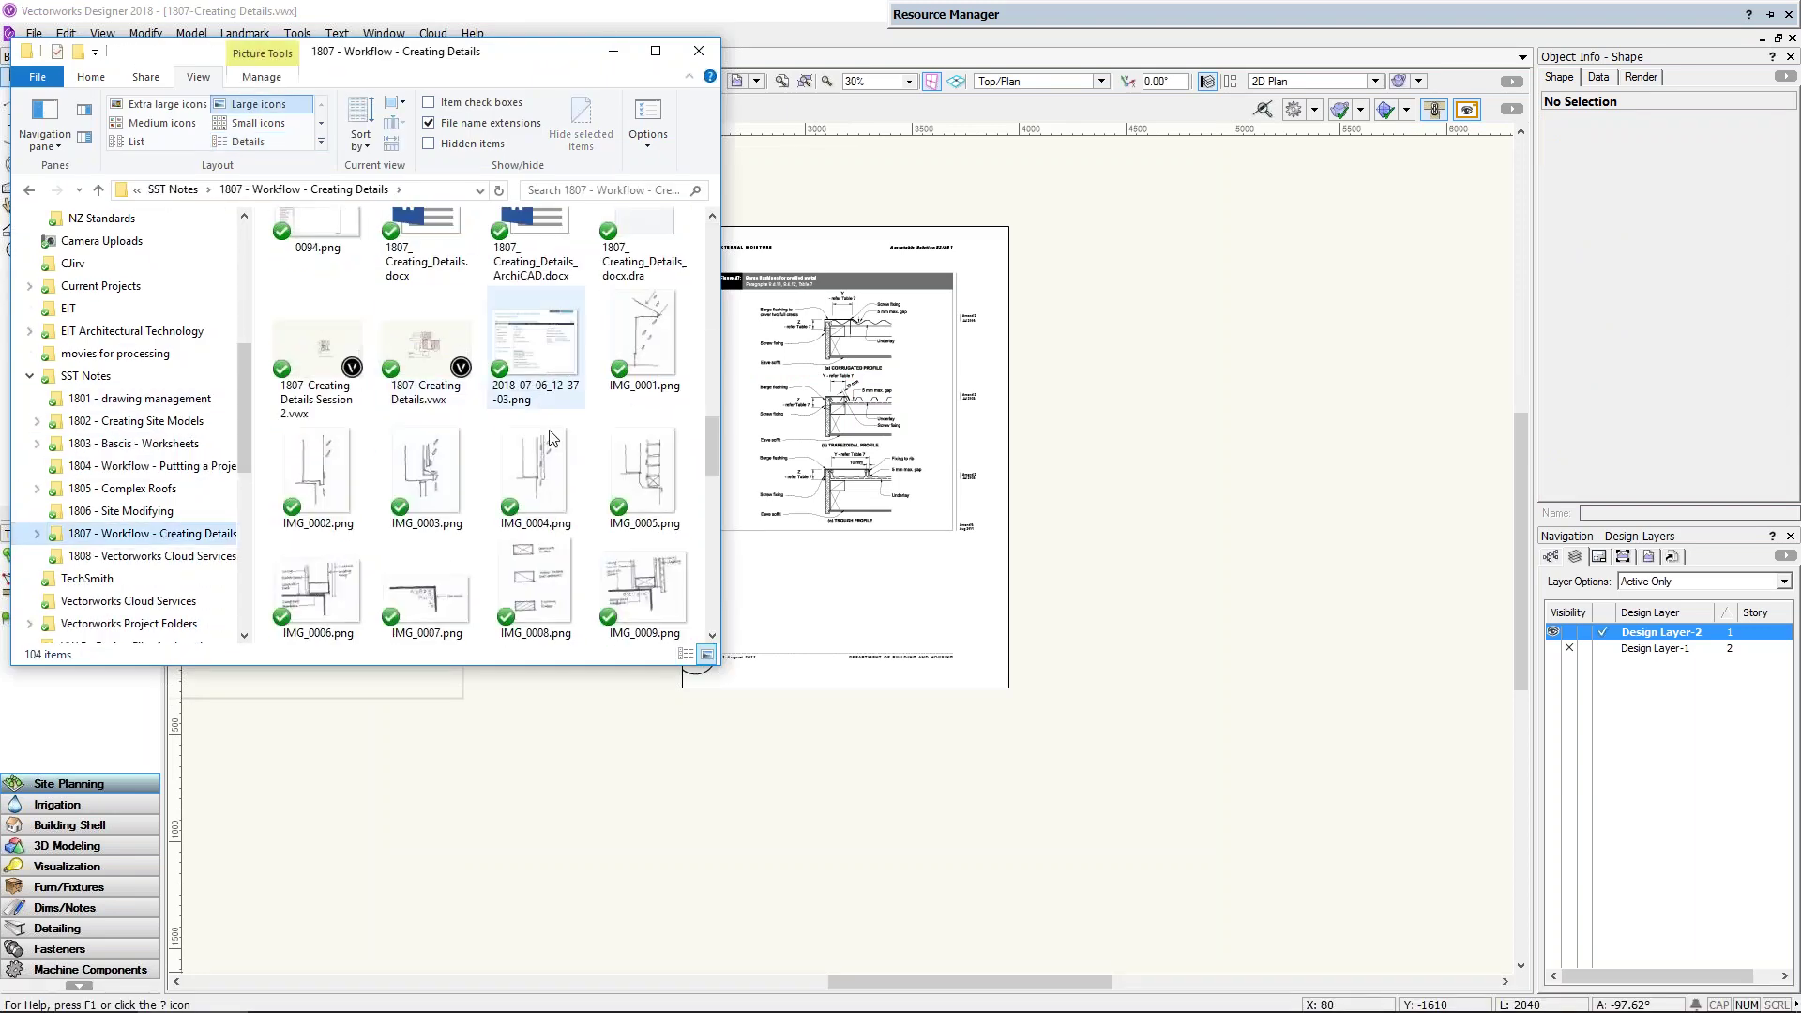
Step: Bring the SC022 Shadowclad External Corner DWG from the folder into the Untitled1 document
{"action": "mouse_move", "coordinate": [530, 567]}
{"action": "left_mouse_down"}
{"action": "mouse_move", "coordinate": [572, 526]}
{"action": "mouse_move", "coordinate": [1125, 624]}
{"action": "mouse_move", "coordinate": [906, 561]}
{"action": "mouse_move", "coordinate": [542, 559]}
{"action": "mouse_move", "coordinate": [682, 488]}
{"action": "mouse_move", "coordinate": [882, 253]}
{"action": "mouse_move", "coordinate": [884, 175]}
{"action": "left_mouse_up"}
{"action": "left_click", "coordinate": [202, 62]}
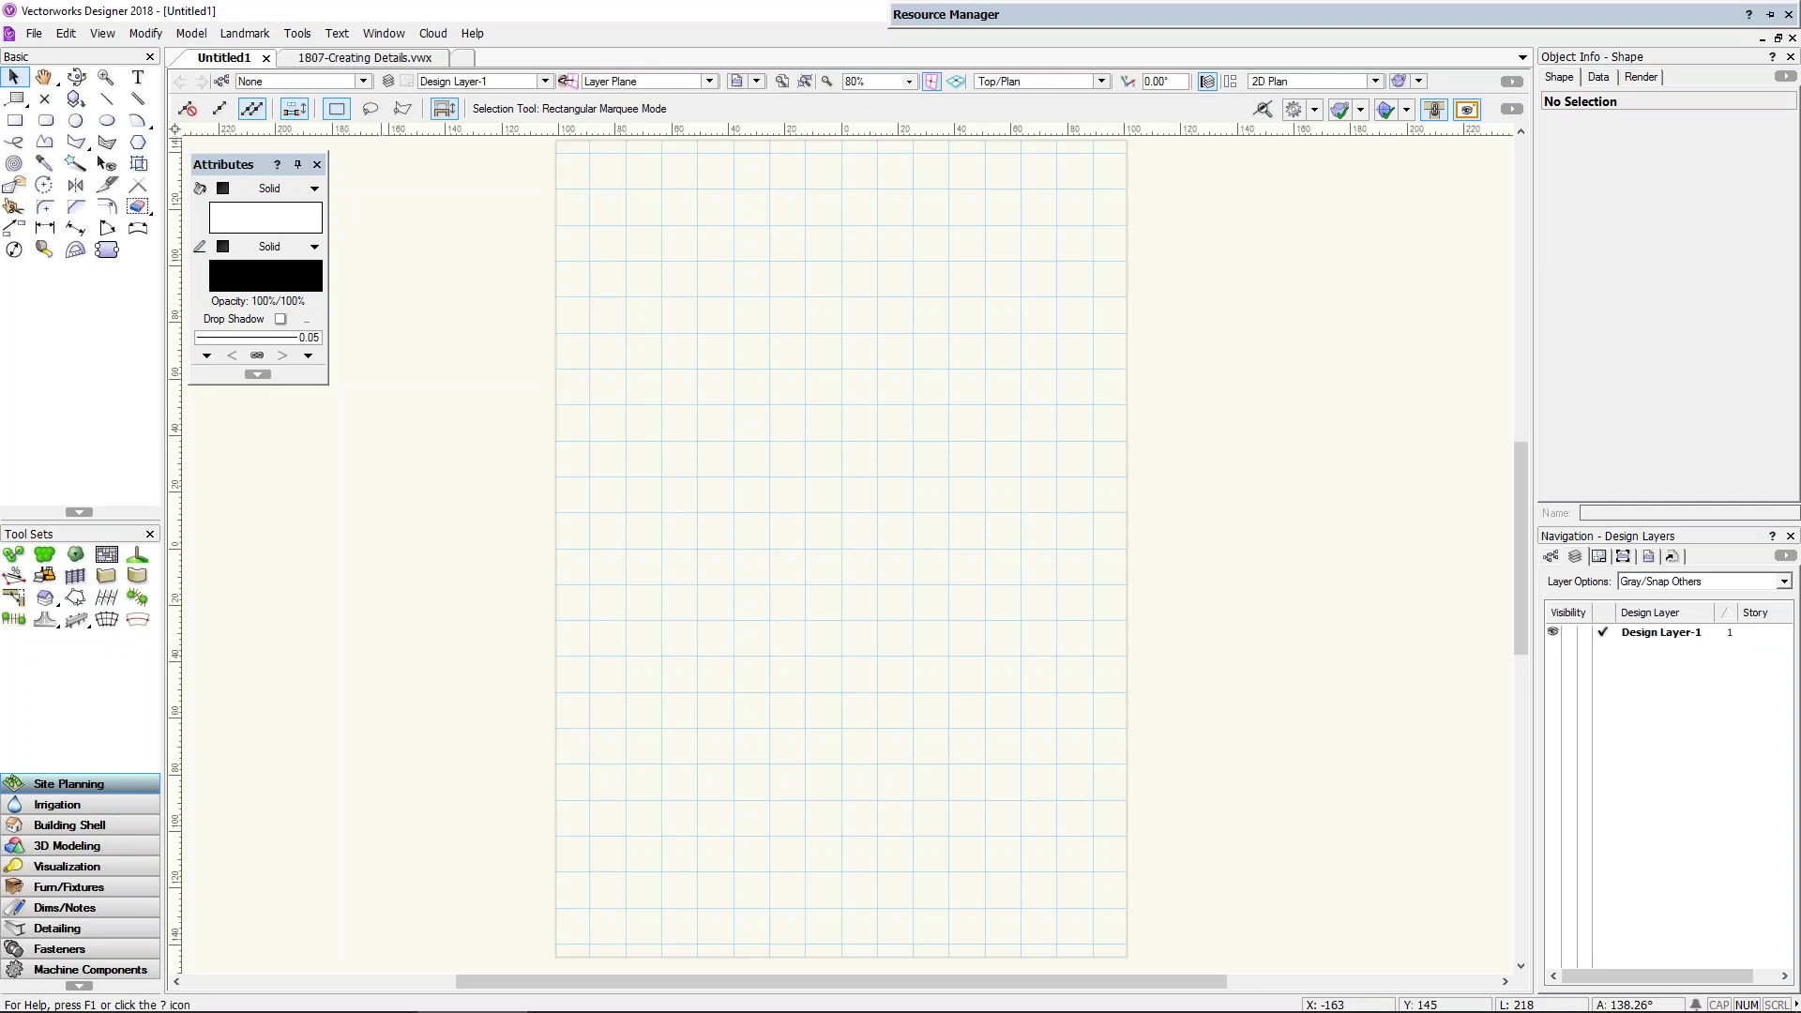
{"action": "key", "text": "super+Tab"}
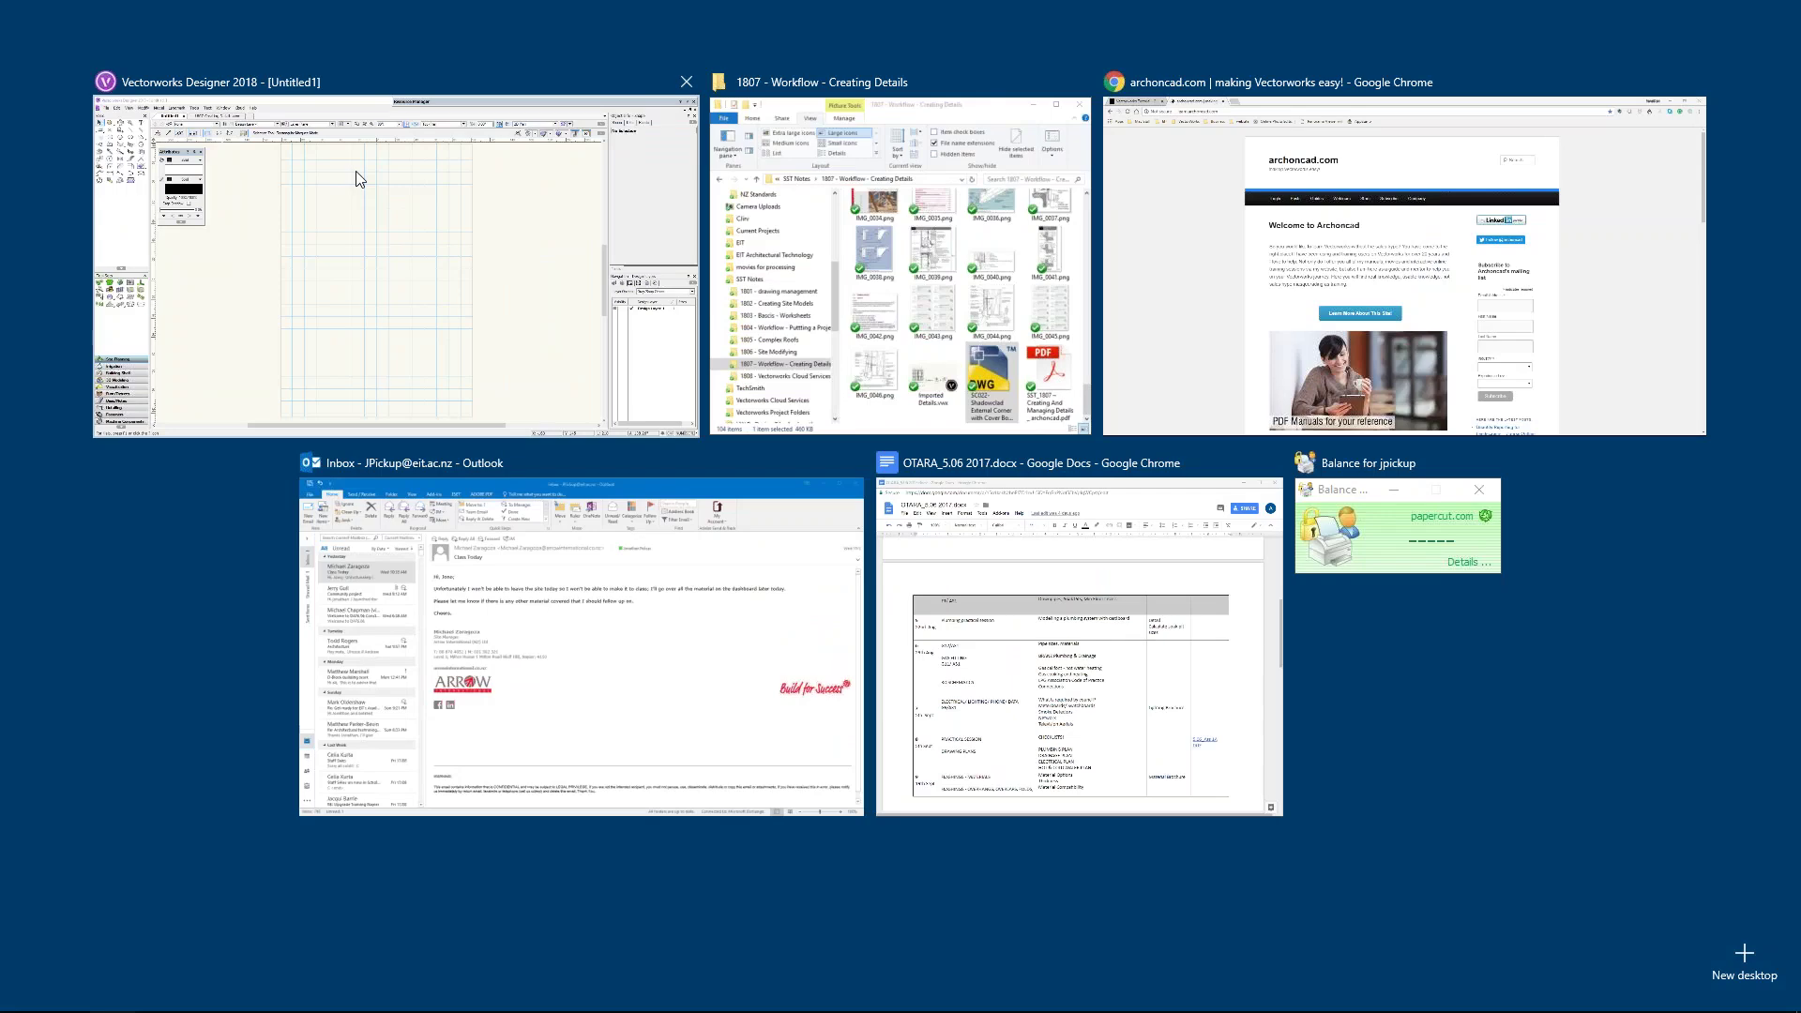
{"action": "left_click", "coordinate": [931, 300]}
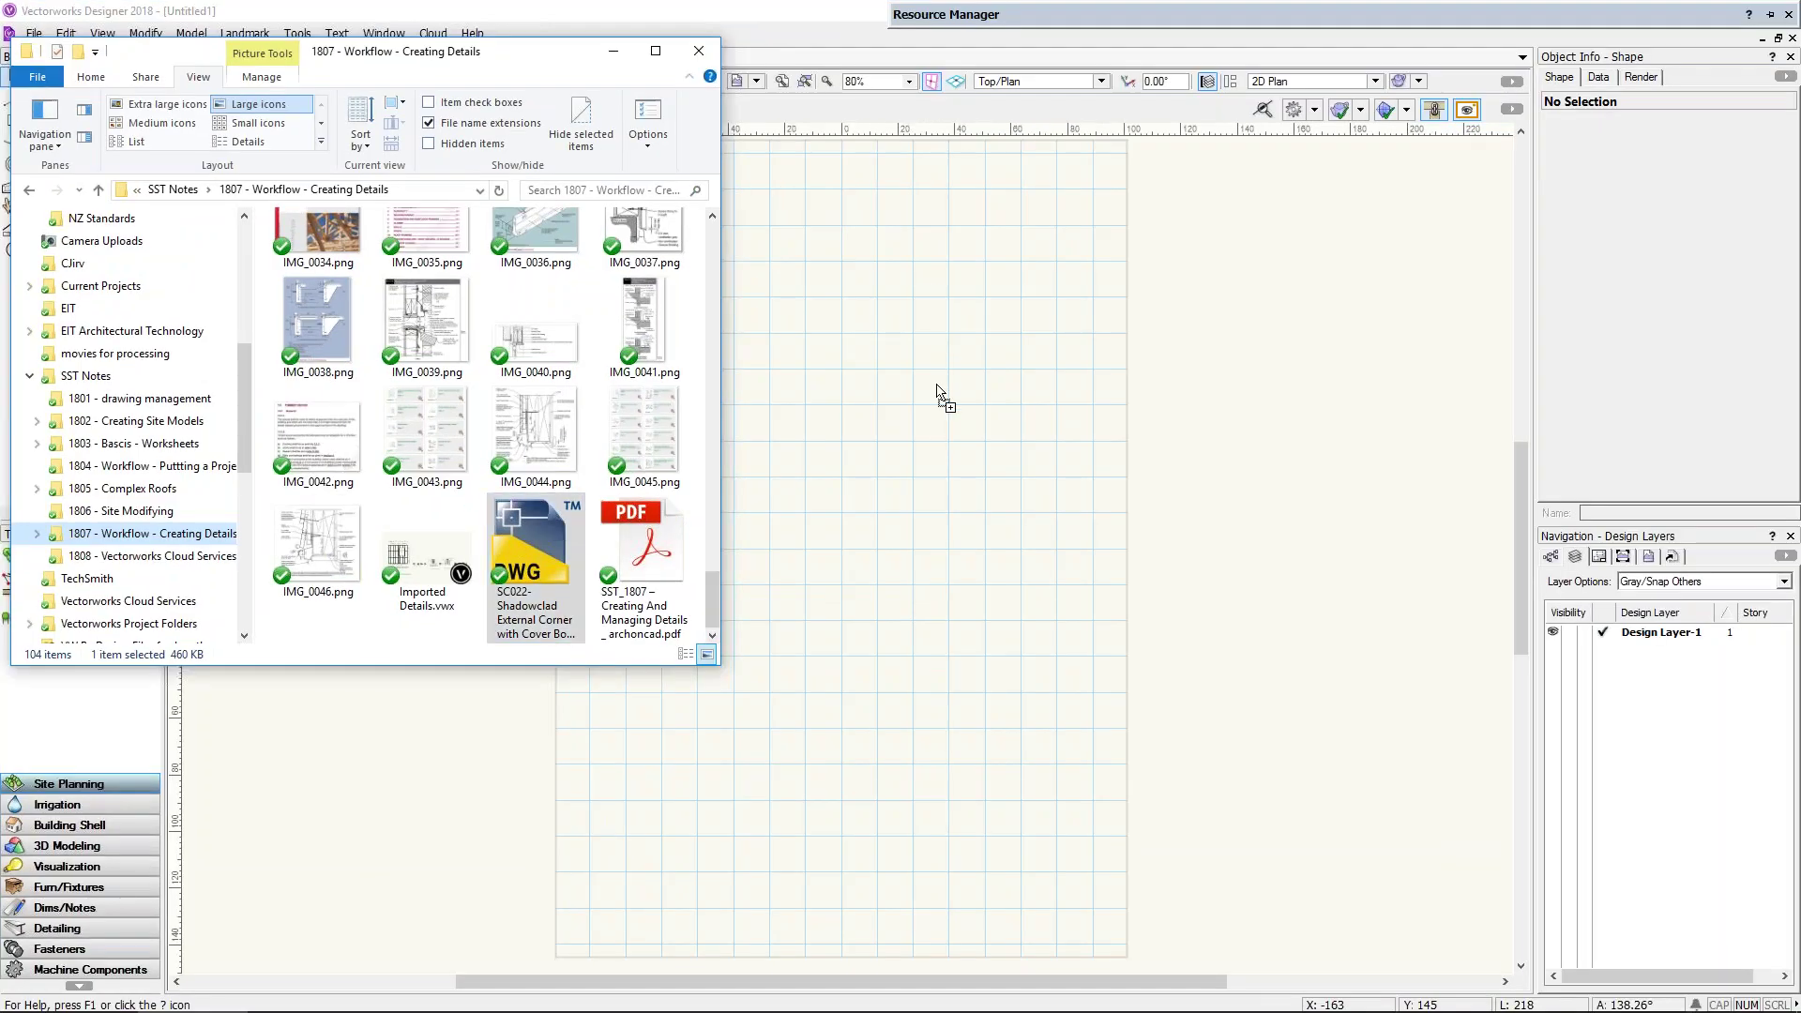
{"action": "double_click", "coordinate": [535, 563]}
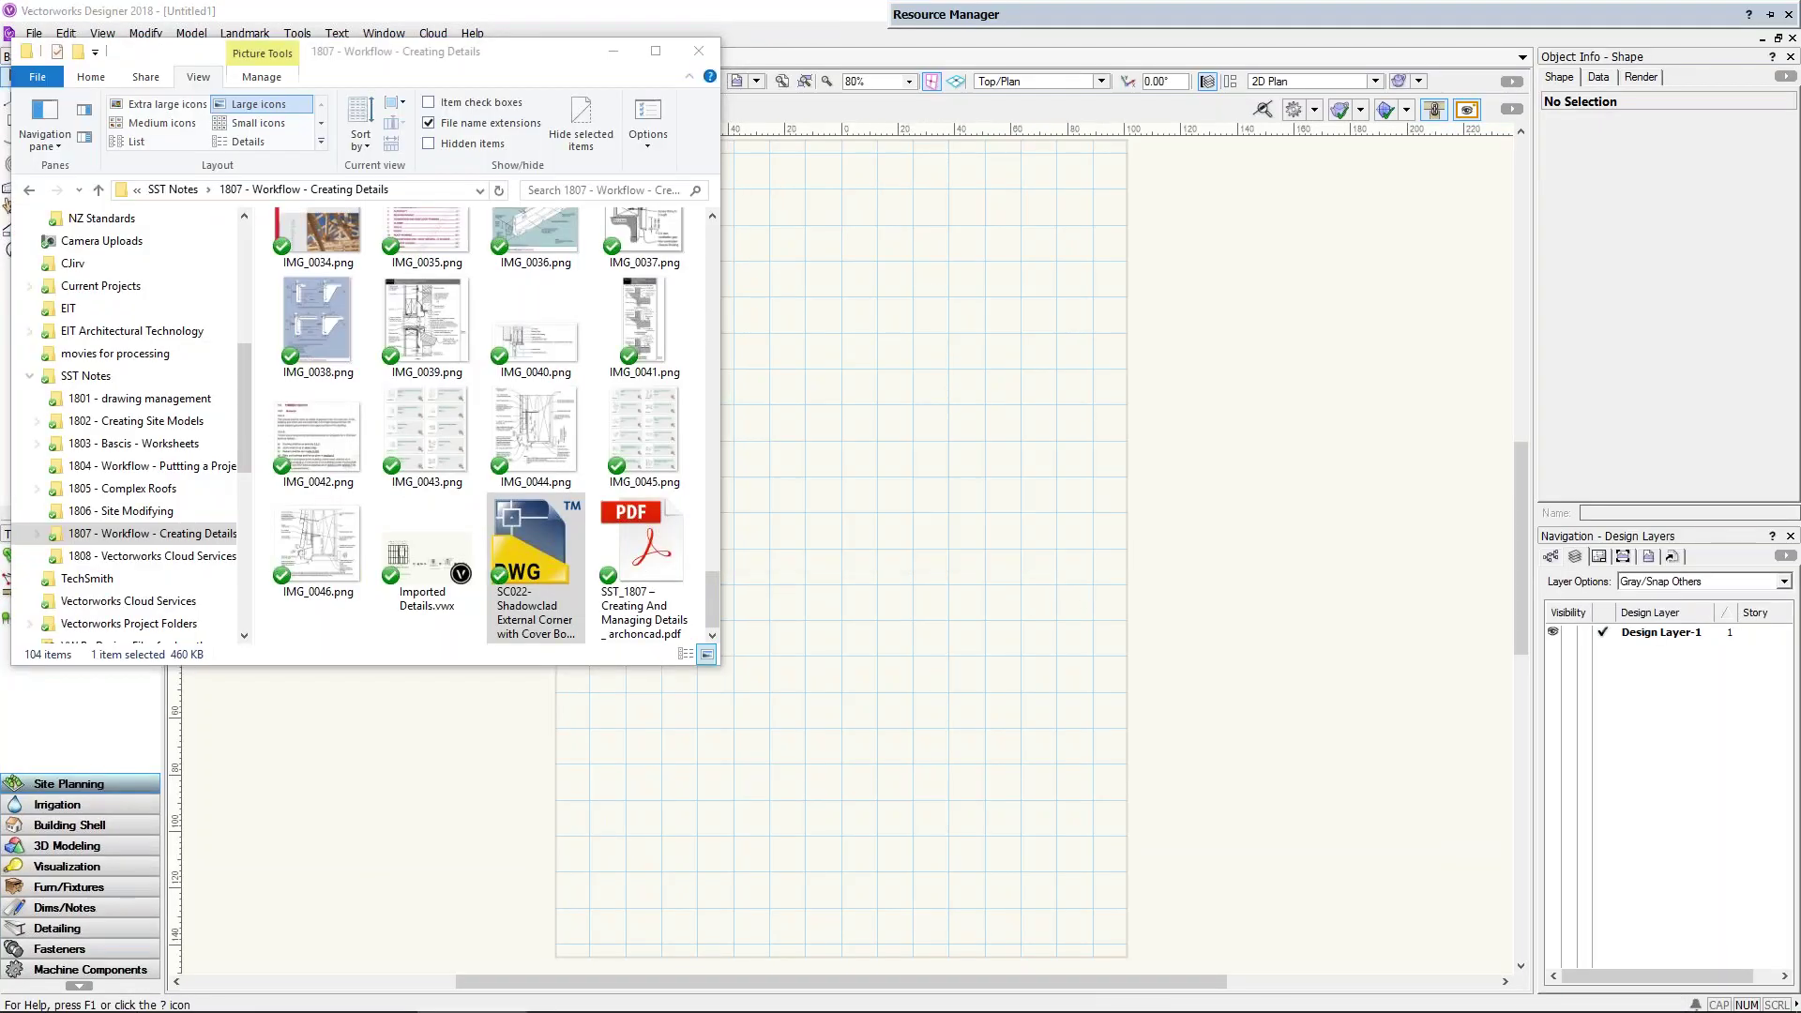
Step: Base the DWG import options on the Default settings, converting objects to All 2D and setting the file's units to Millimeters
{"action": "left_click", "coordinate": [750, 282]}
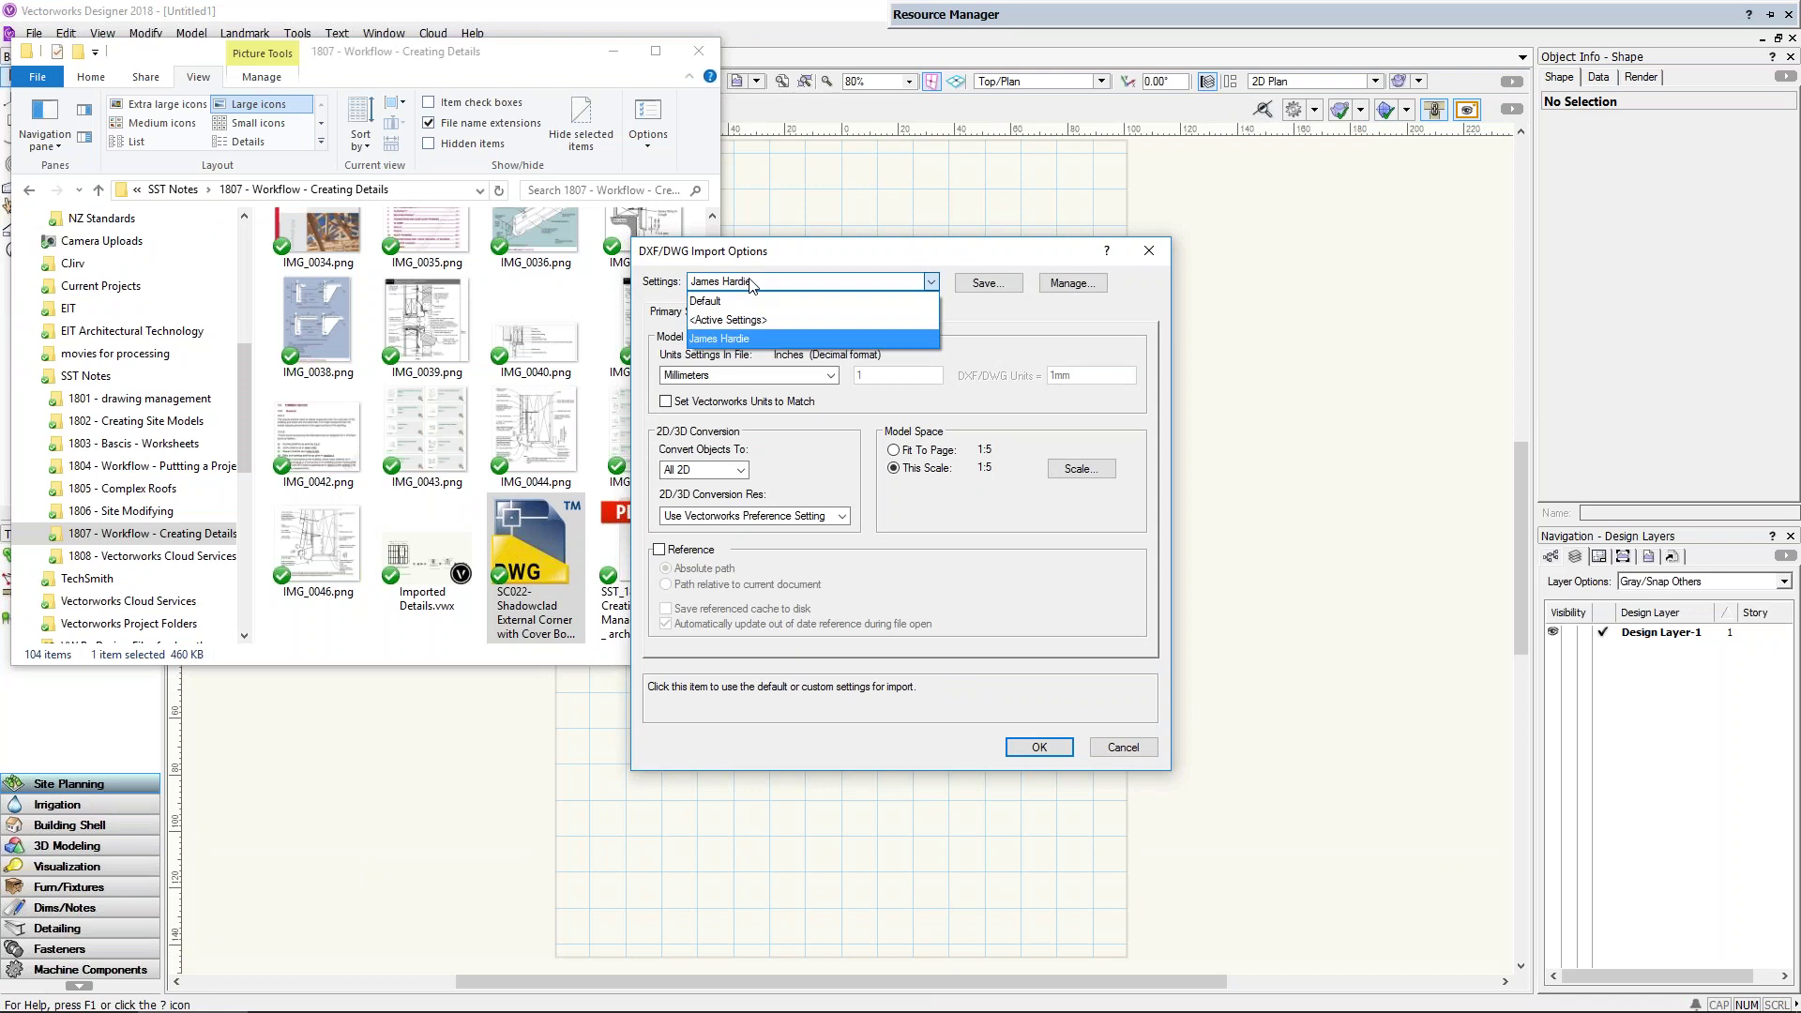
{"action": "left_click", "coordinate": [748, 302]}
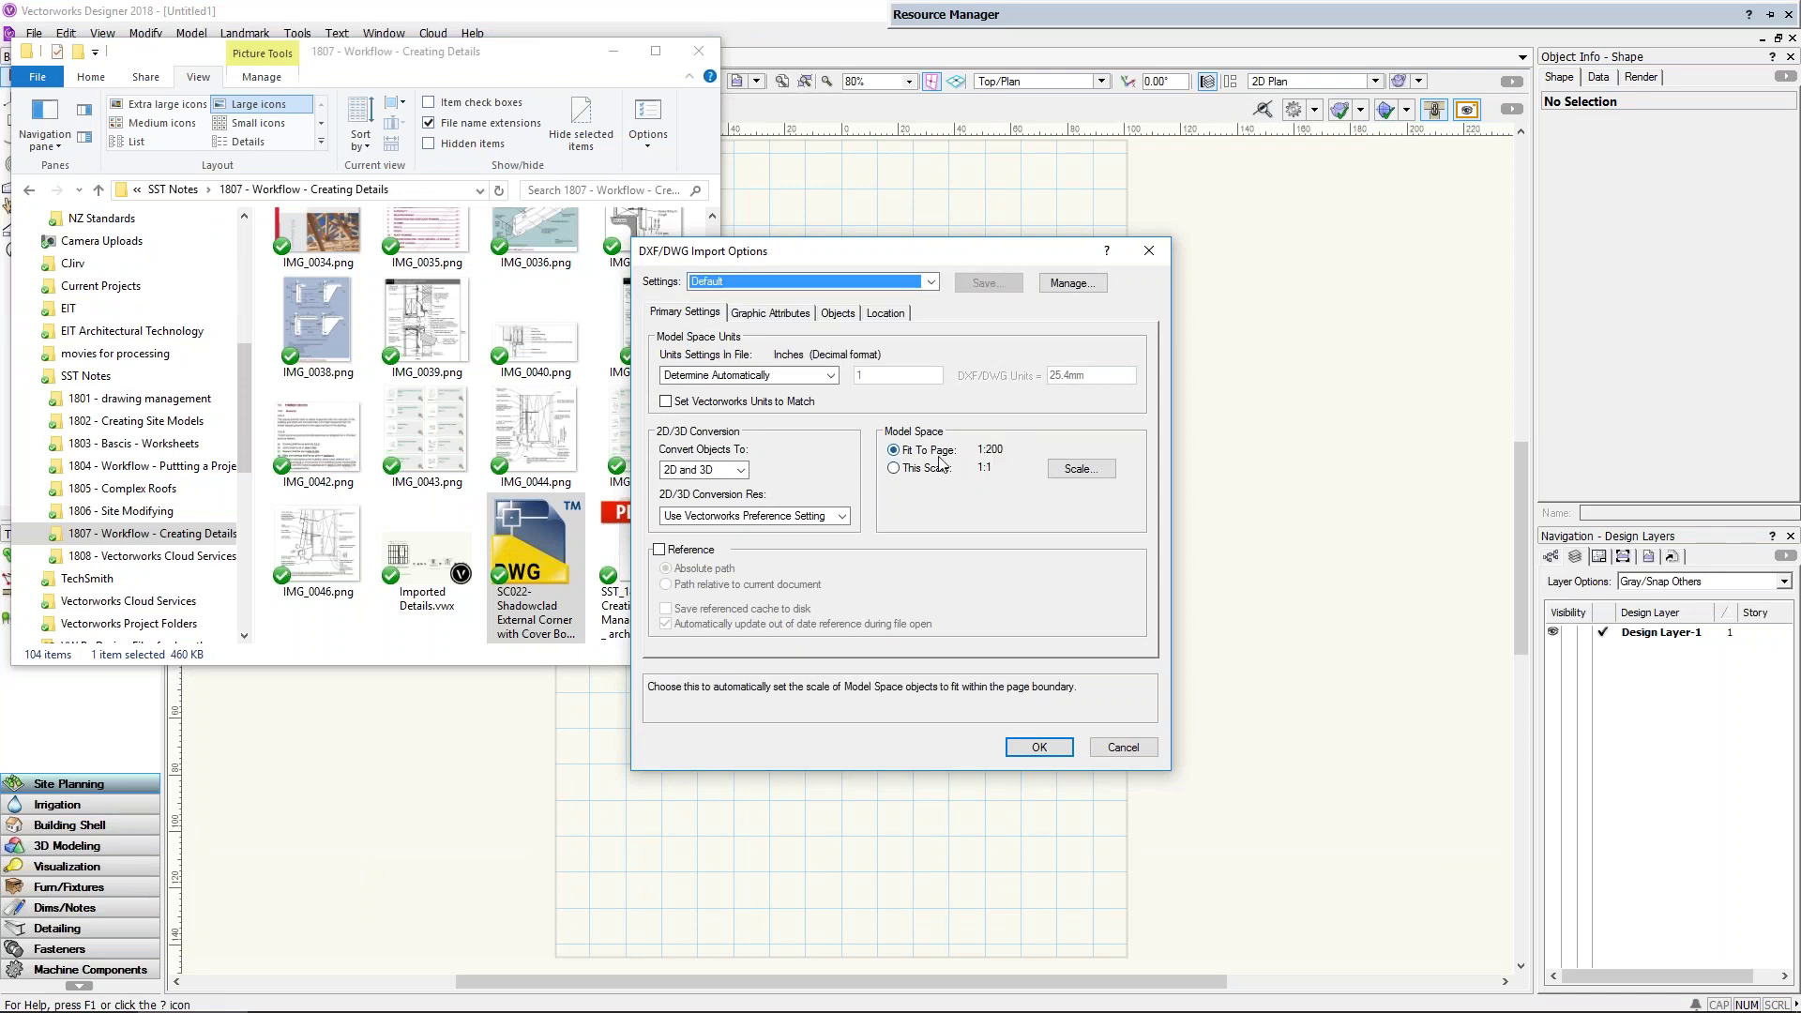
{"action": "left_click", "coordinate": [731, 471]}
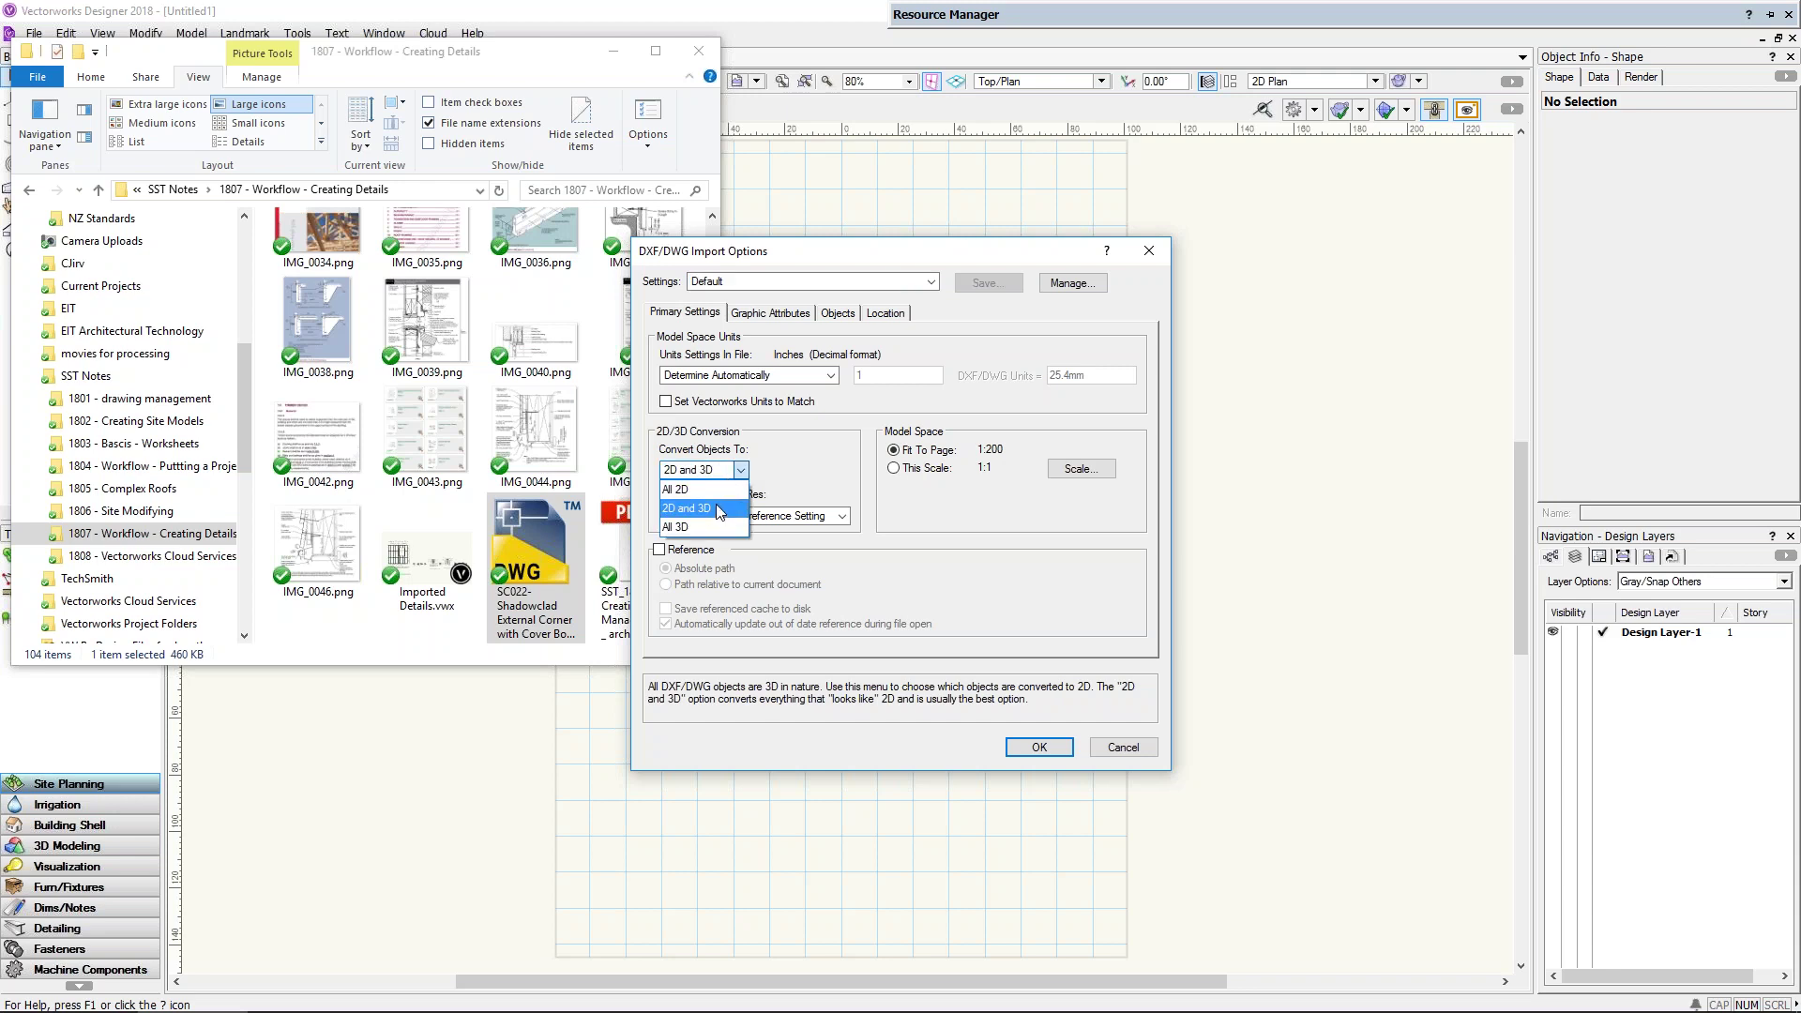
{"action": "left_click", "coordinate": [708, 489]}
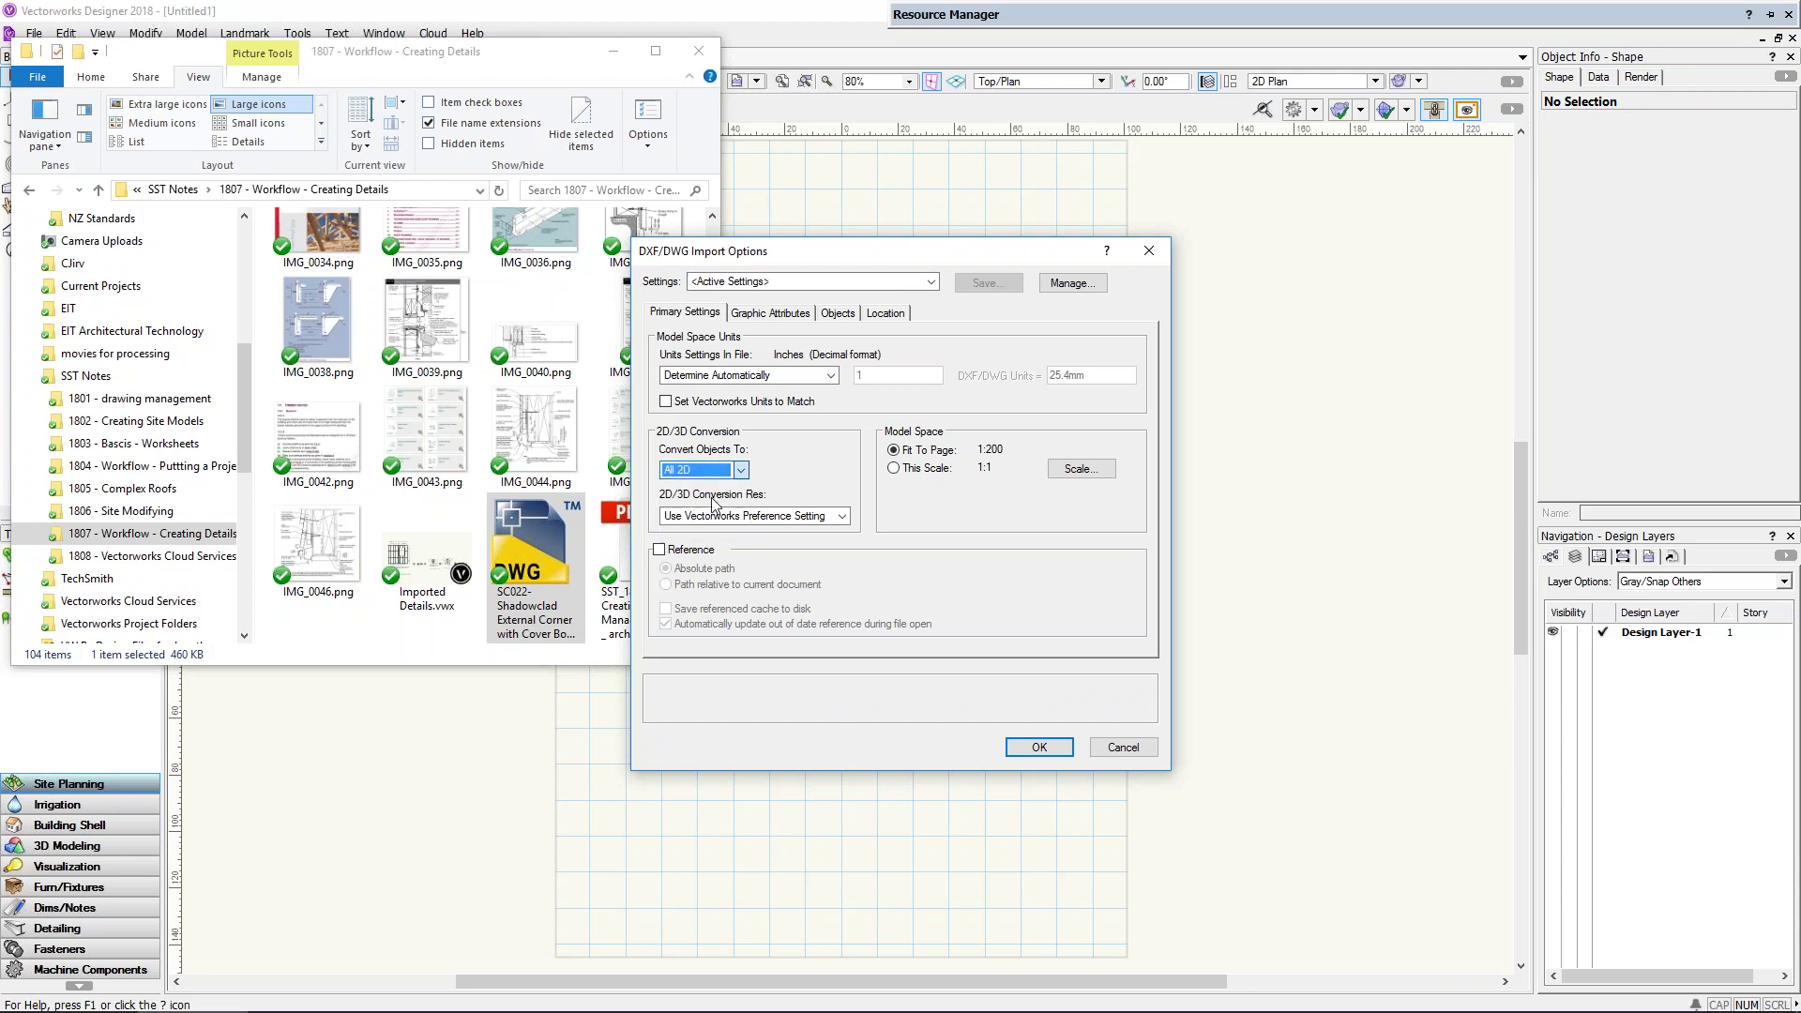
{"action": "left_click", "coordinate": [778, 376]}
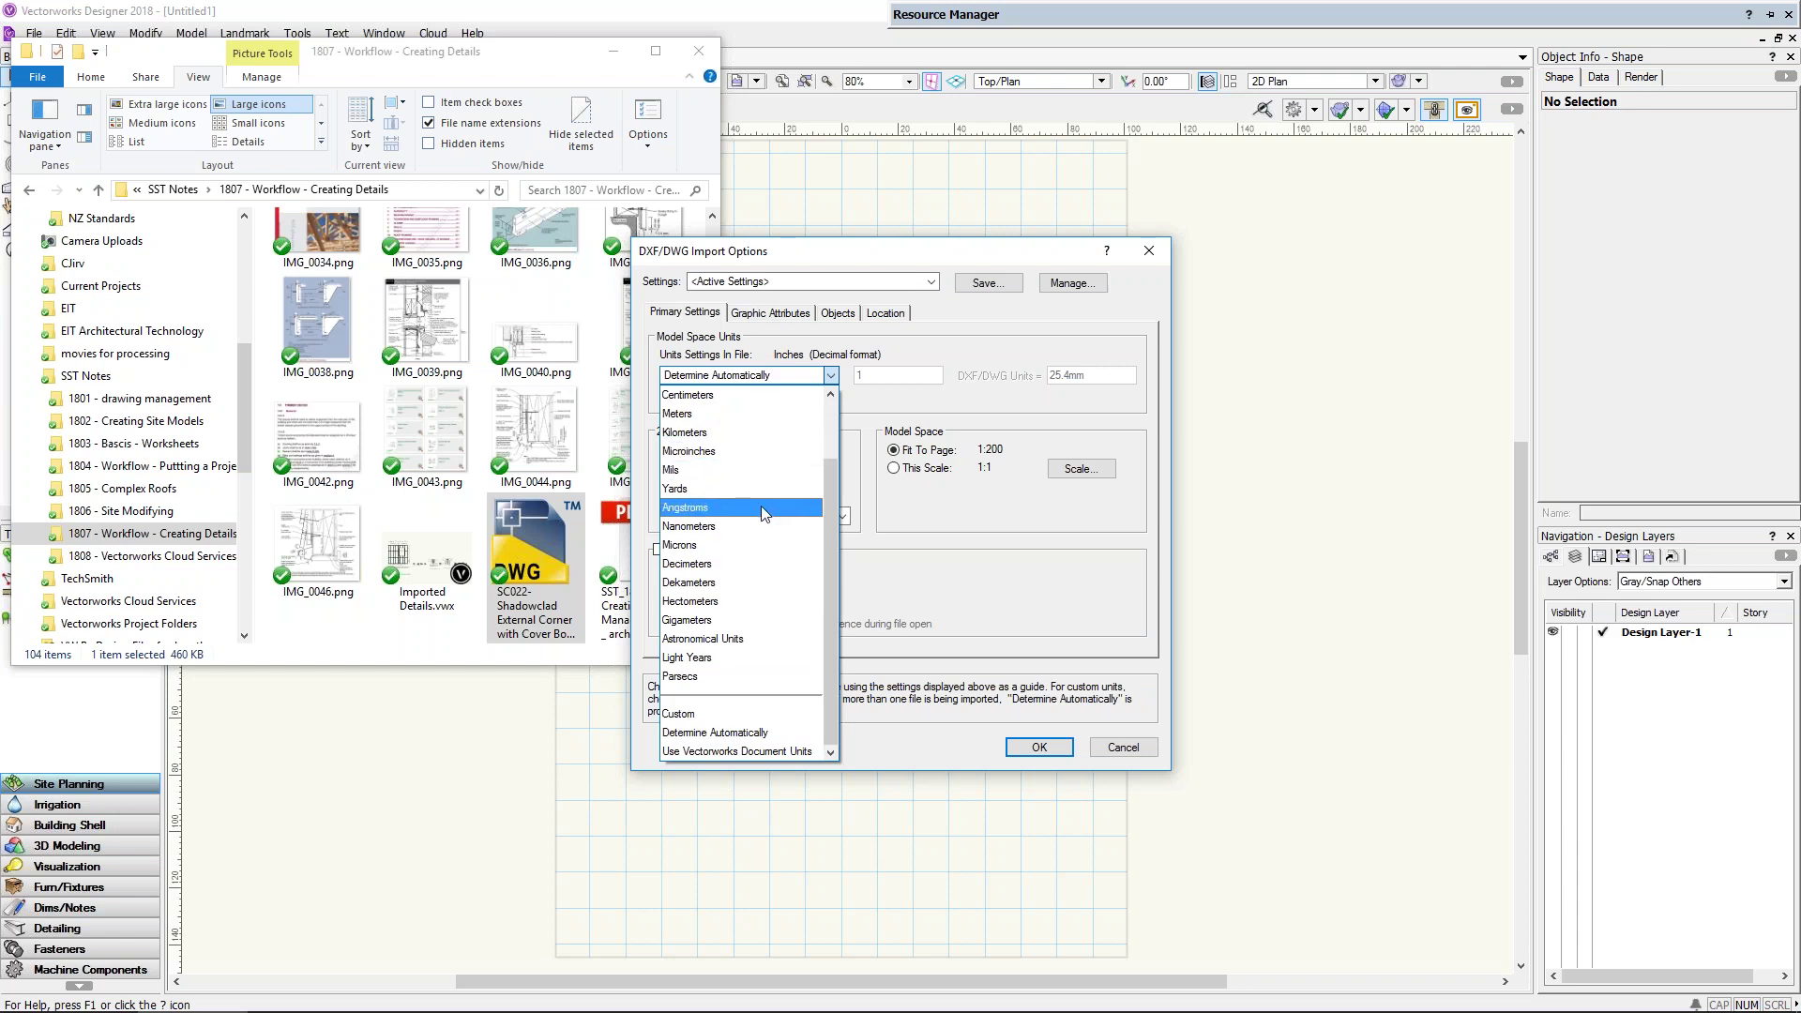
{"action": "scroll", "coordinate": [718, 422], "scroll_direction": "up", "scroll_amount": 1}
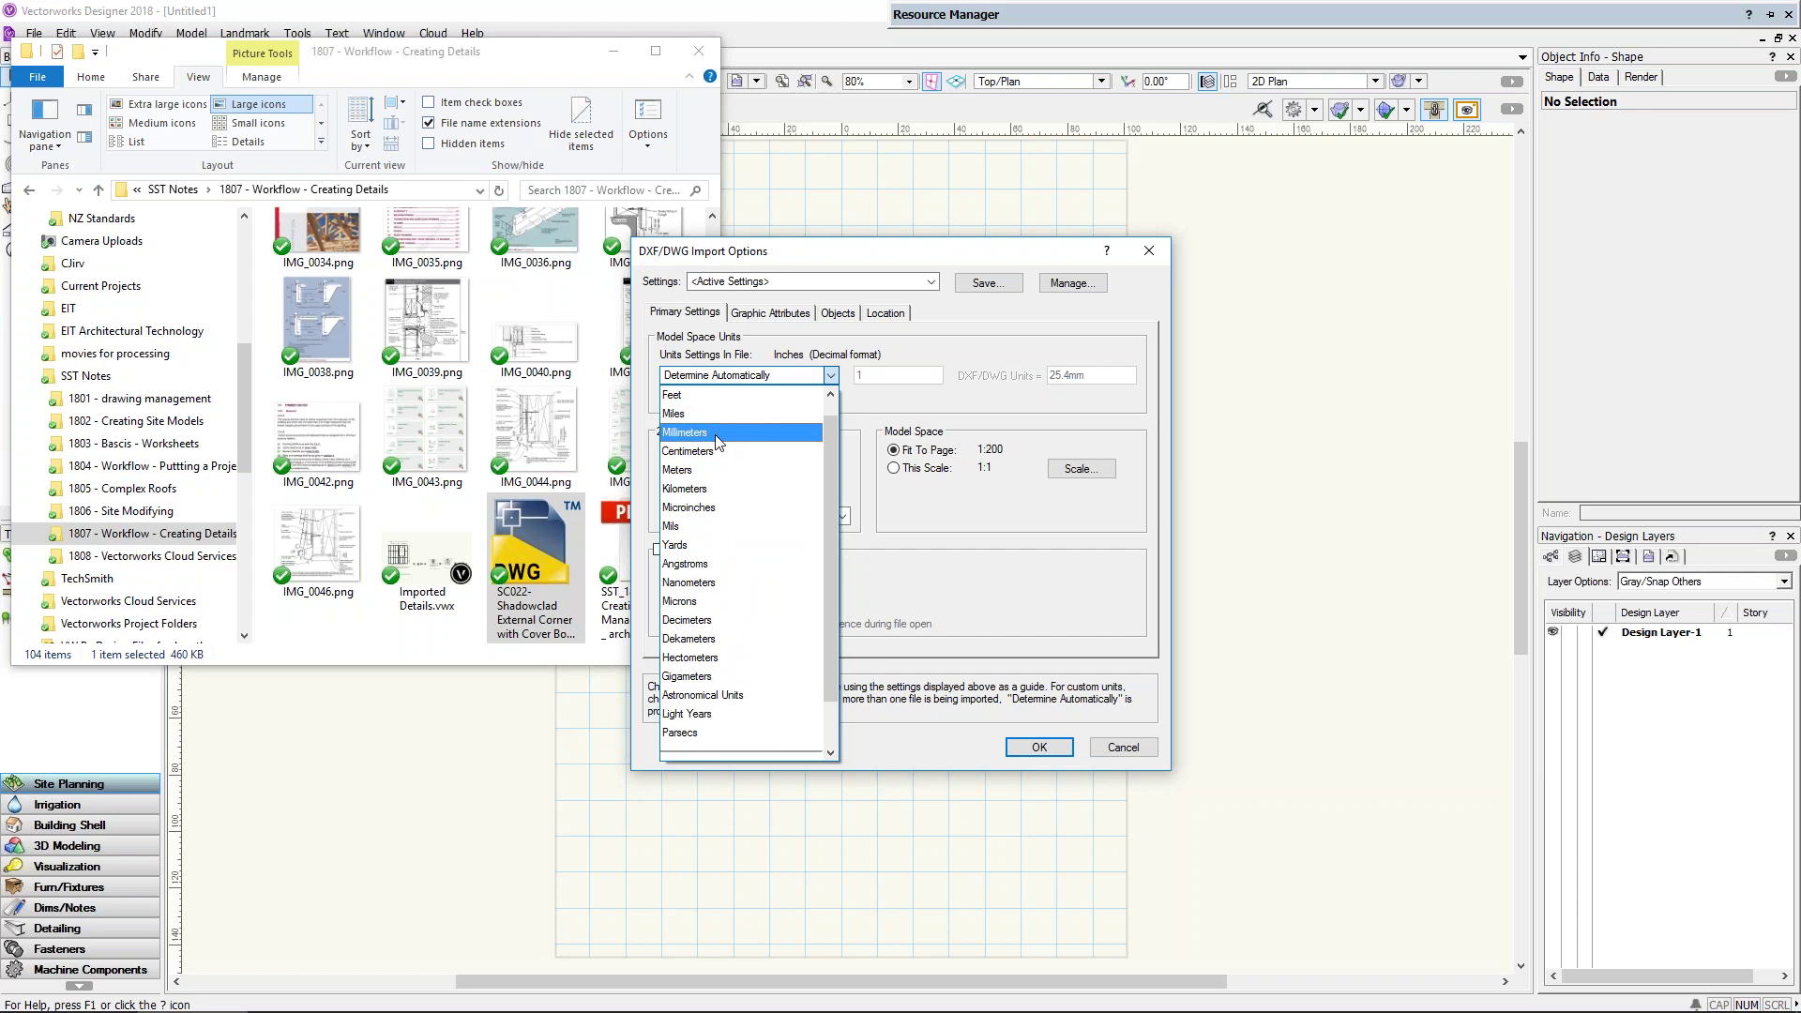
{"action": "left_click", "coordinate": [718, 433]}
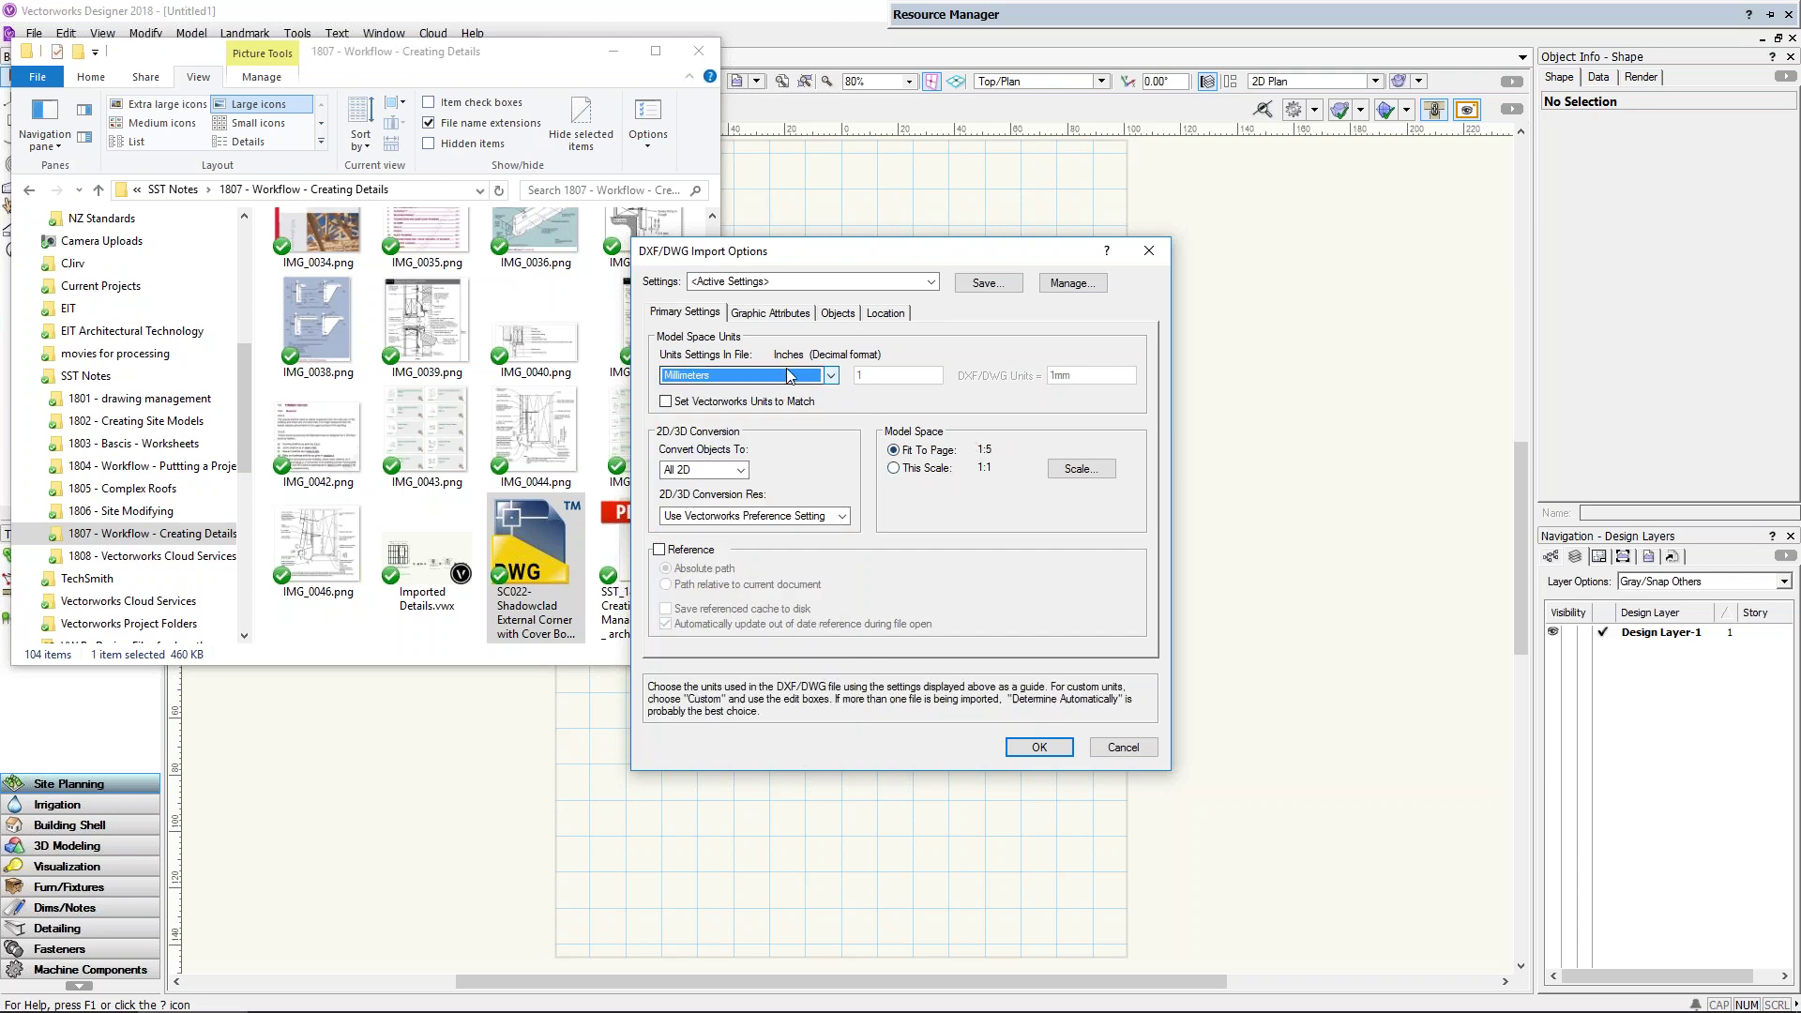
Step: Add the prefix ST to the imported DXF/DWG layers and import the Shadowclad detail into the document
{"action": "left_click", "coordinate": [760, 315]}
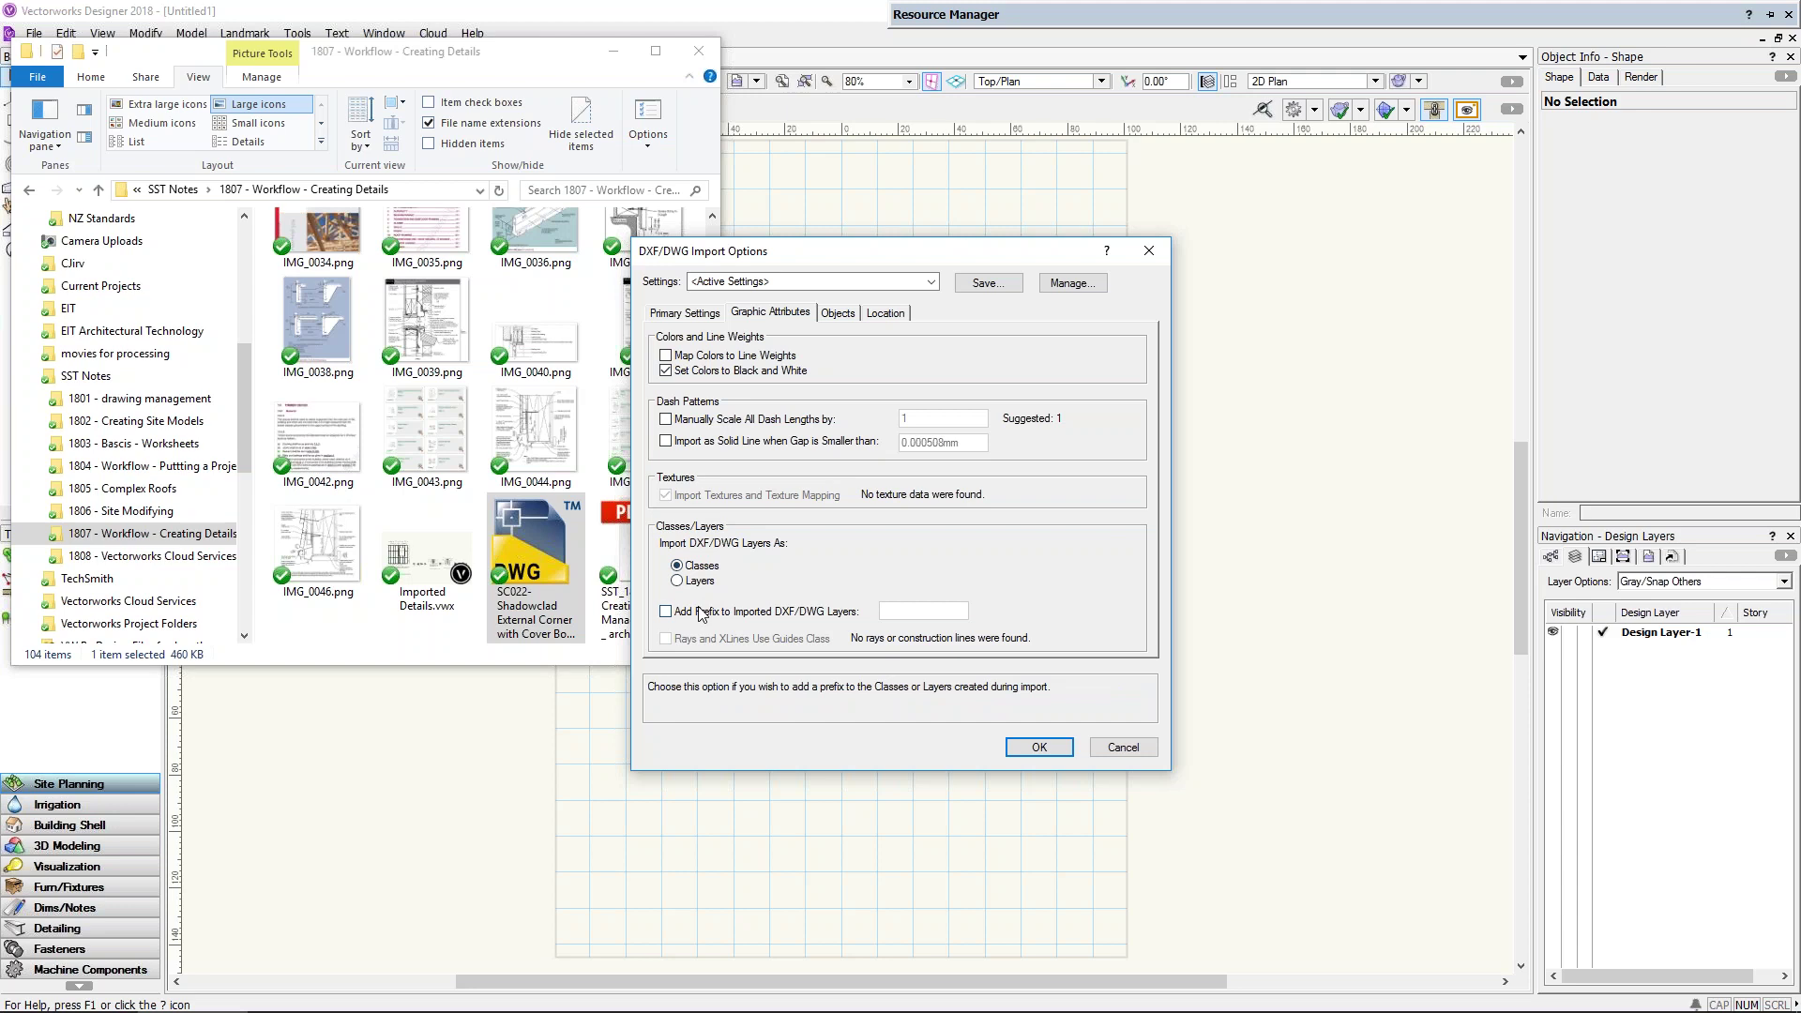
{"action": "left_click", "coordinate": [665, 612]}
{"action": "left_click", "coordinate": [905, 612]}
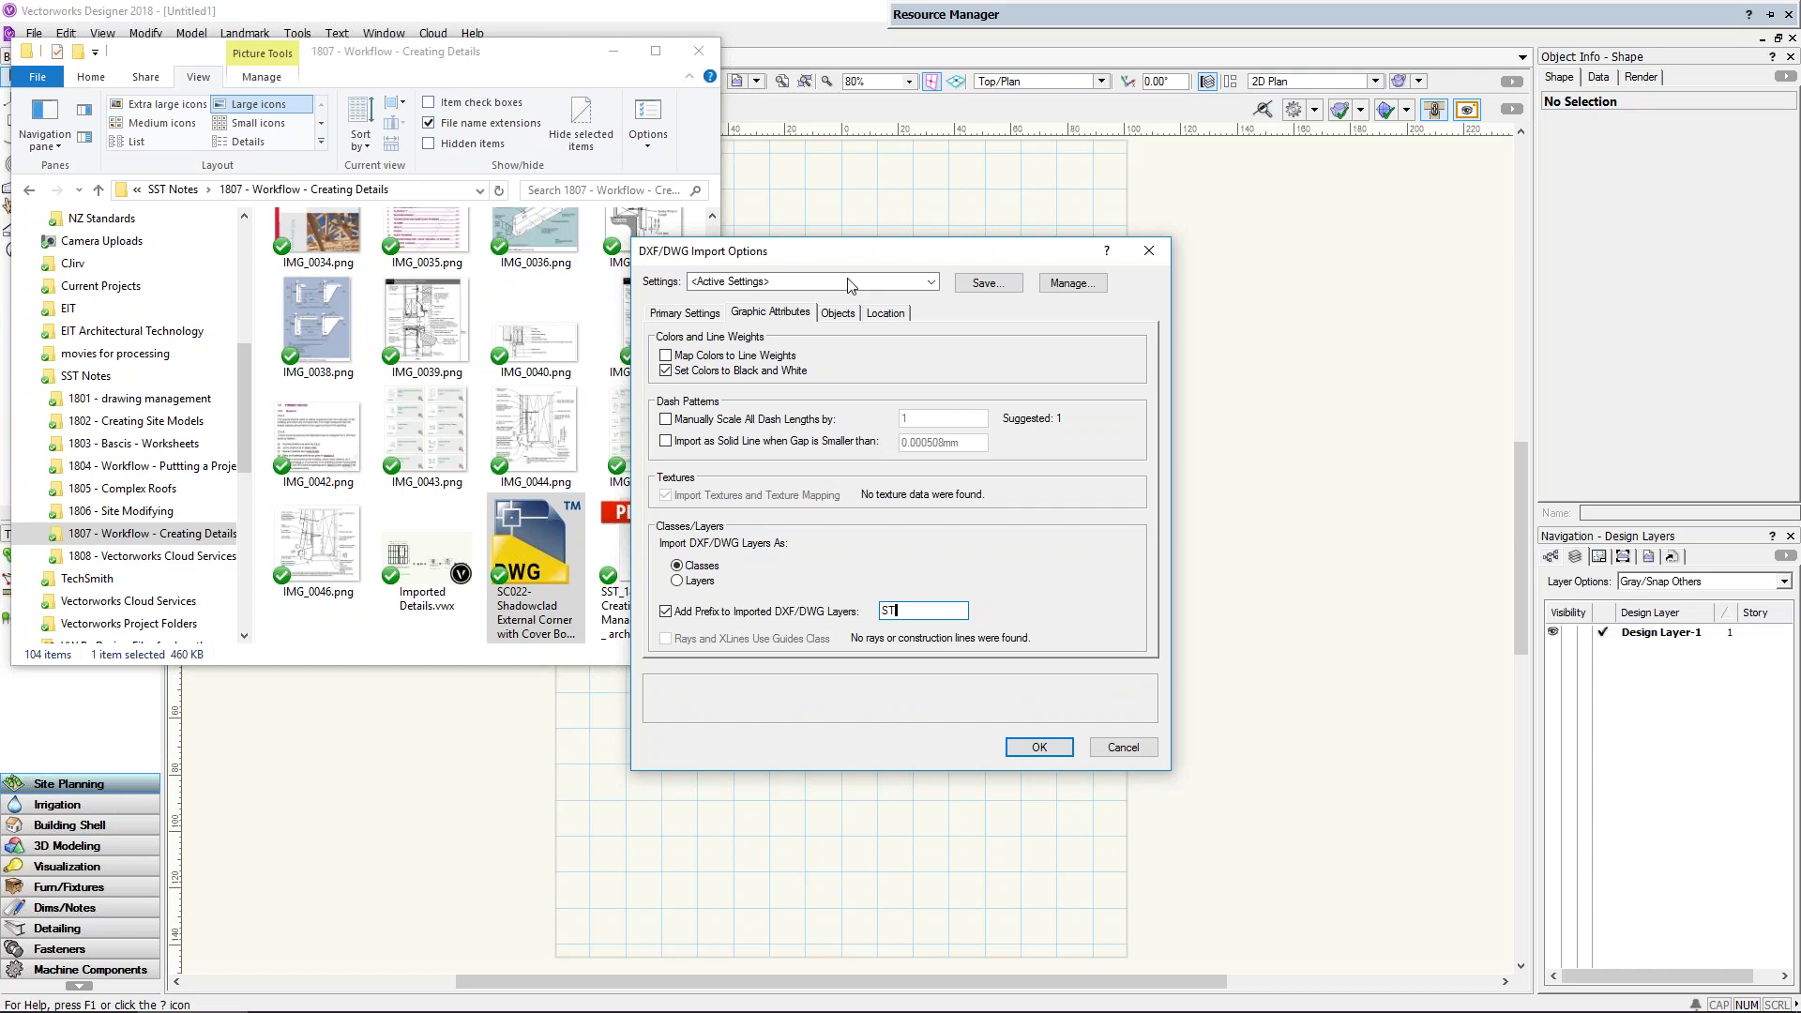
{"action": "left_click", "coordinate": [838, 315]}
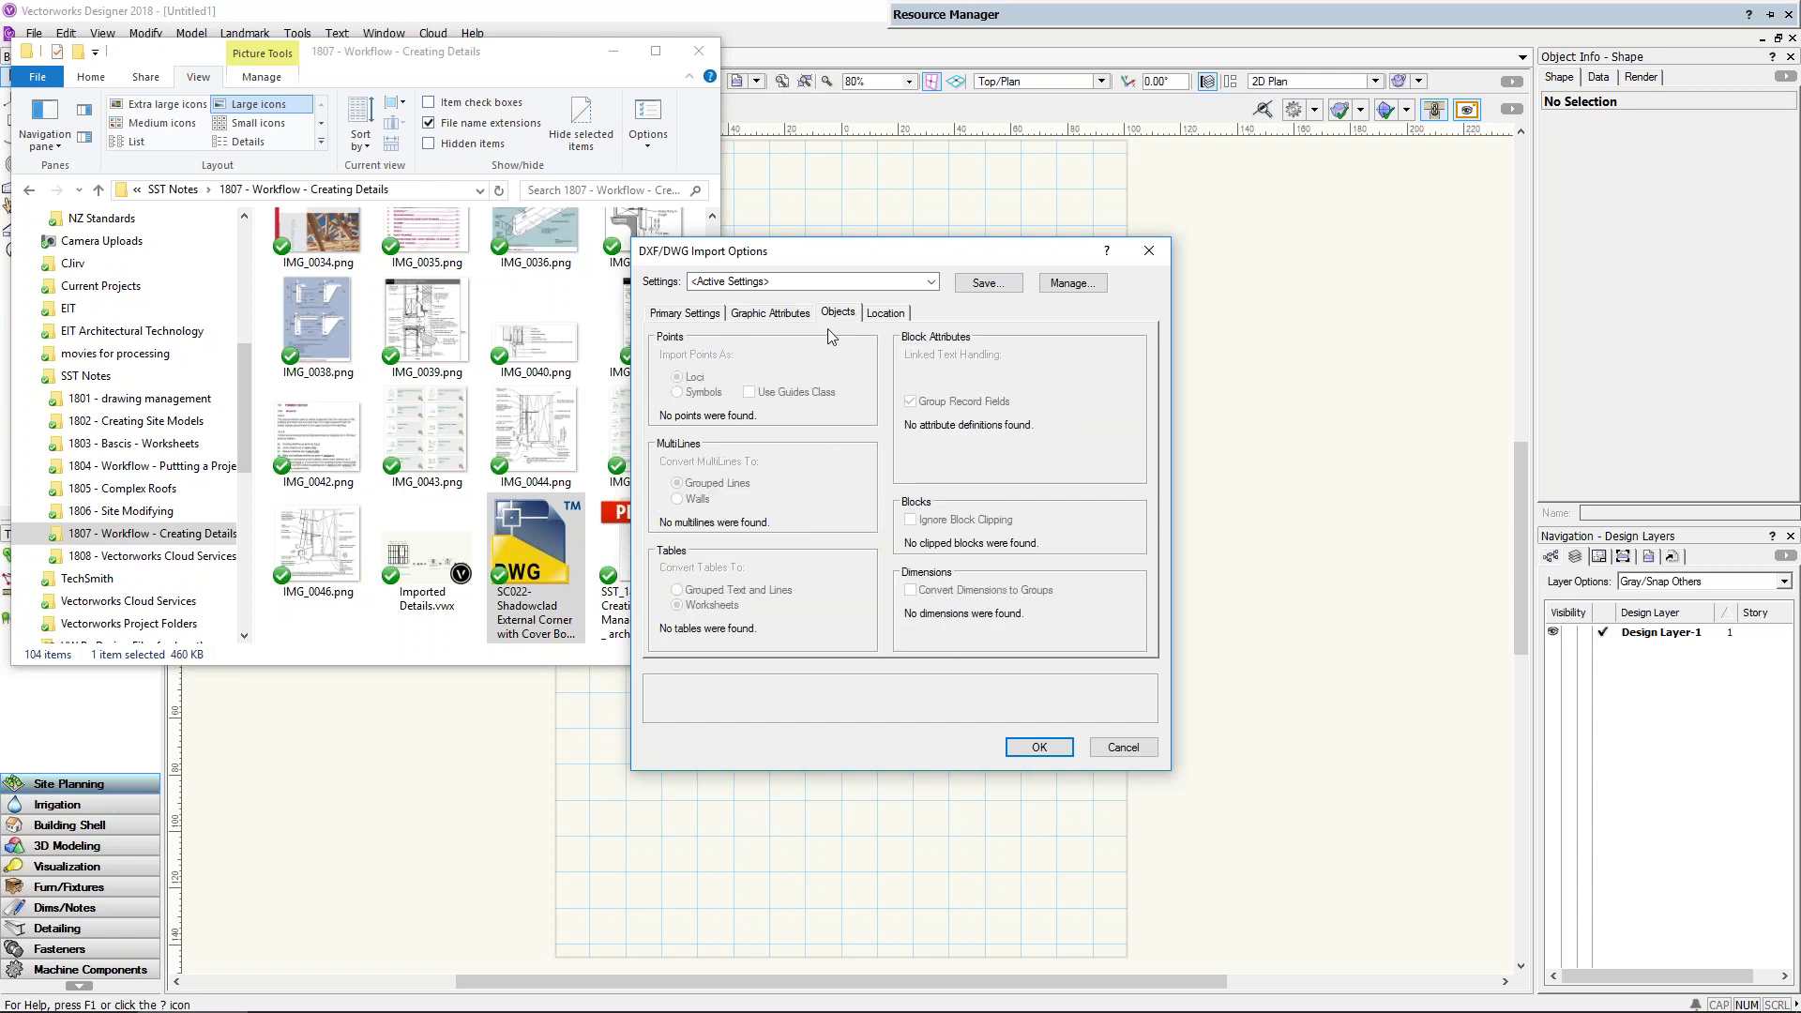
{"action": "mouse_move", "coordinate": [909, 589]}
{"action": "left_click", "coordinate": [1038, 747]}
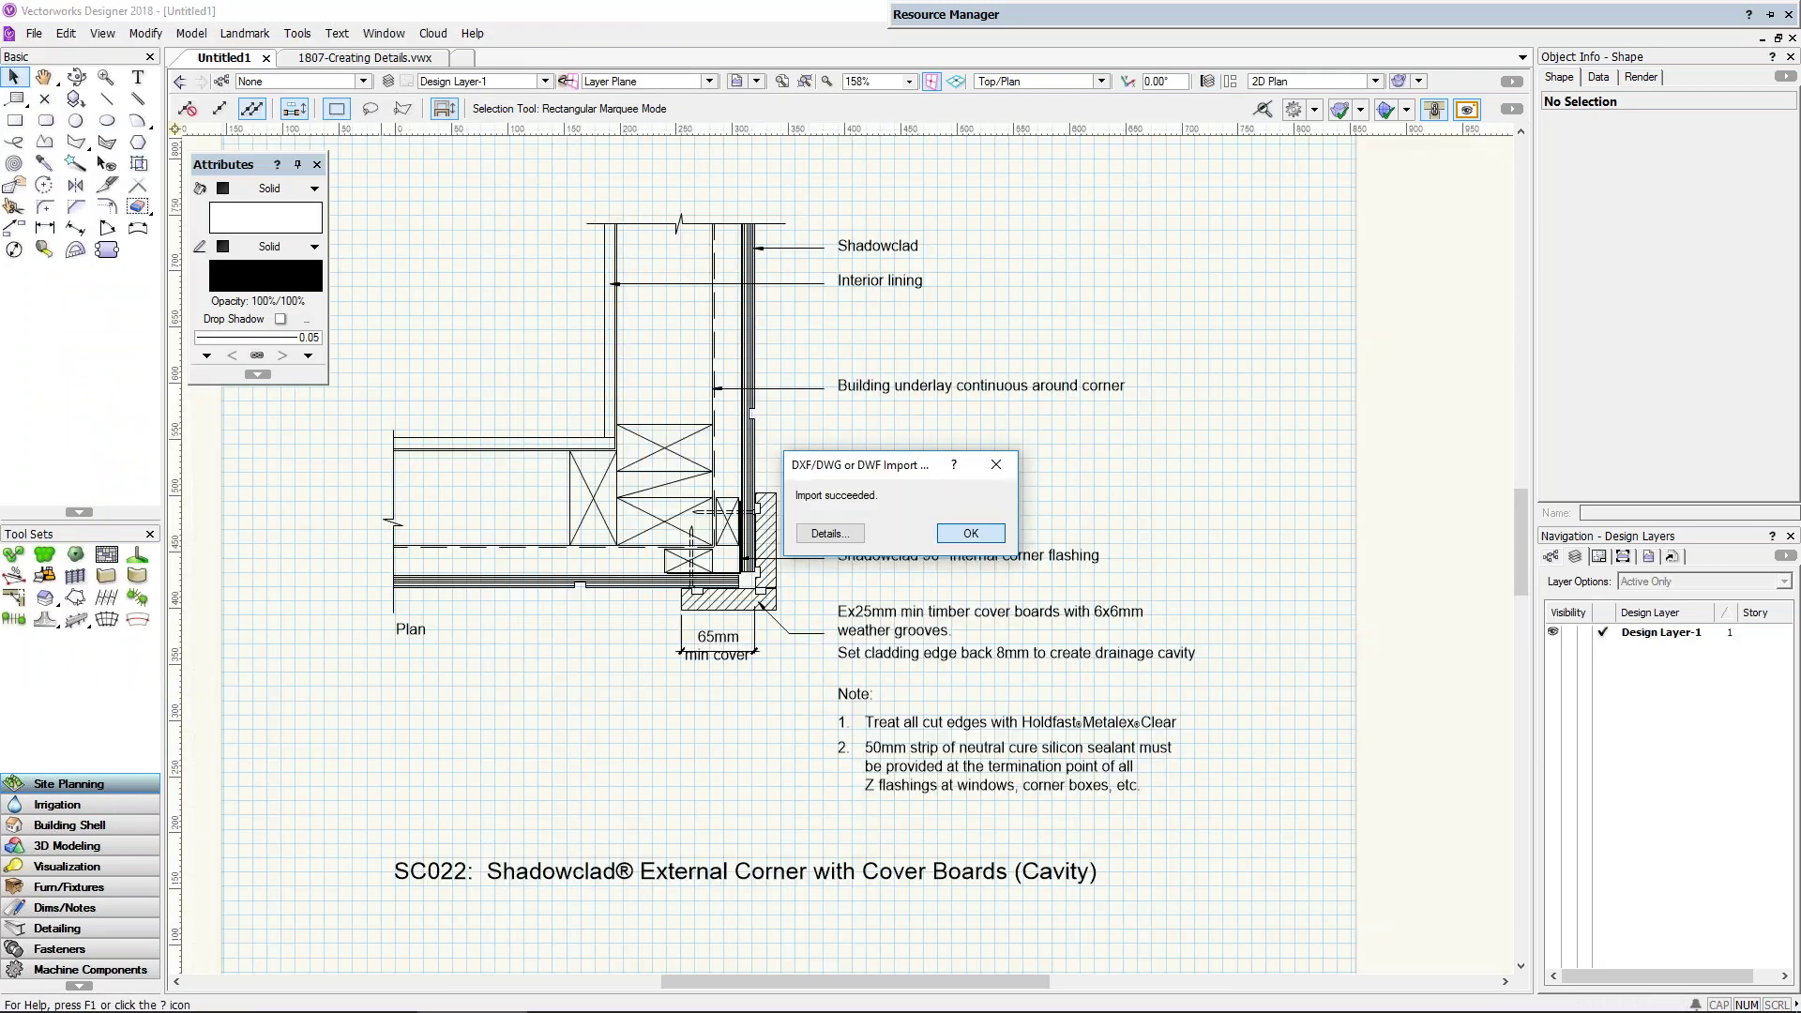
{"action": "left_click", "coordinate": [962, 528]}
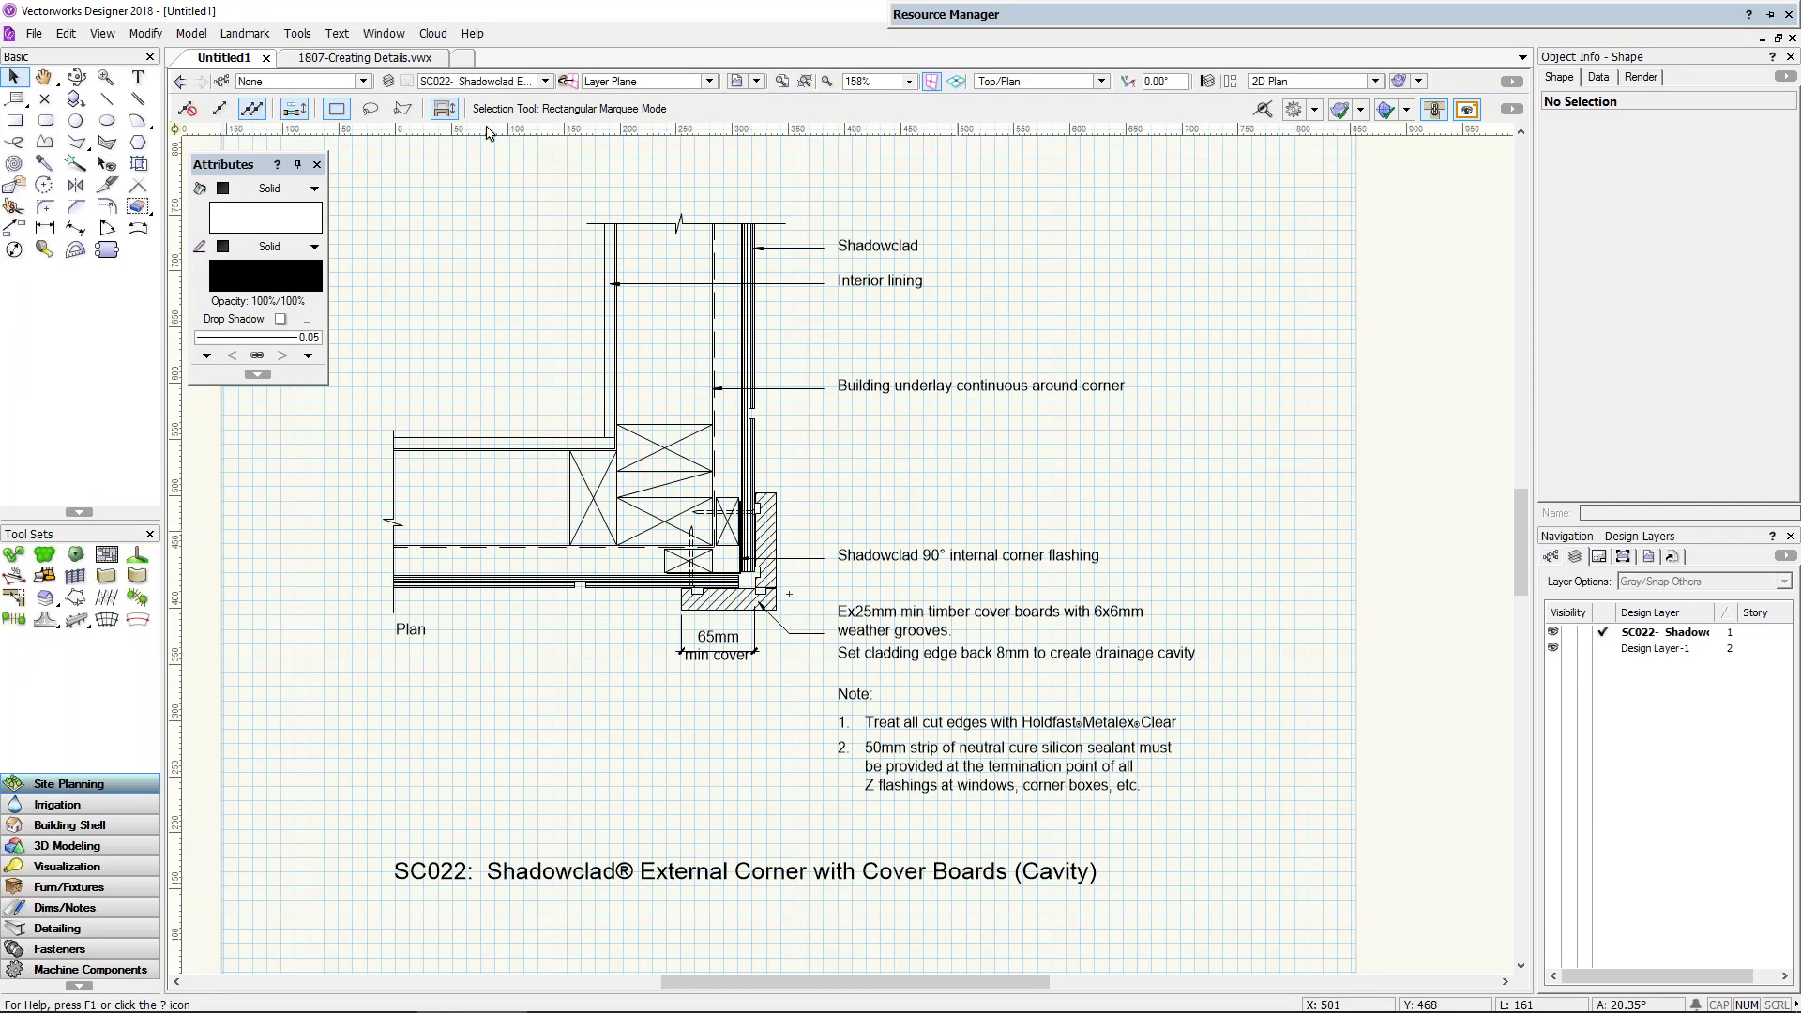
Step: Examine the corrugated-profile barge detail in 1807-Creating Details.vwx for comparison, and return to Untitled1
{"action": "left_click", "coordinate": [375, 58]}
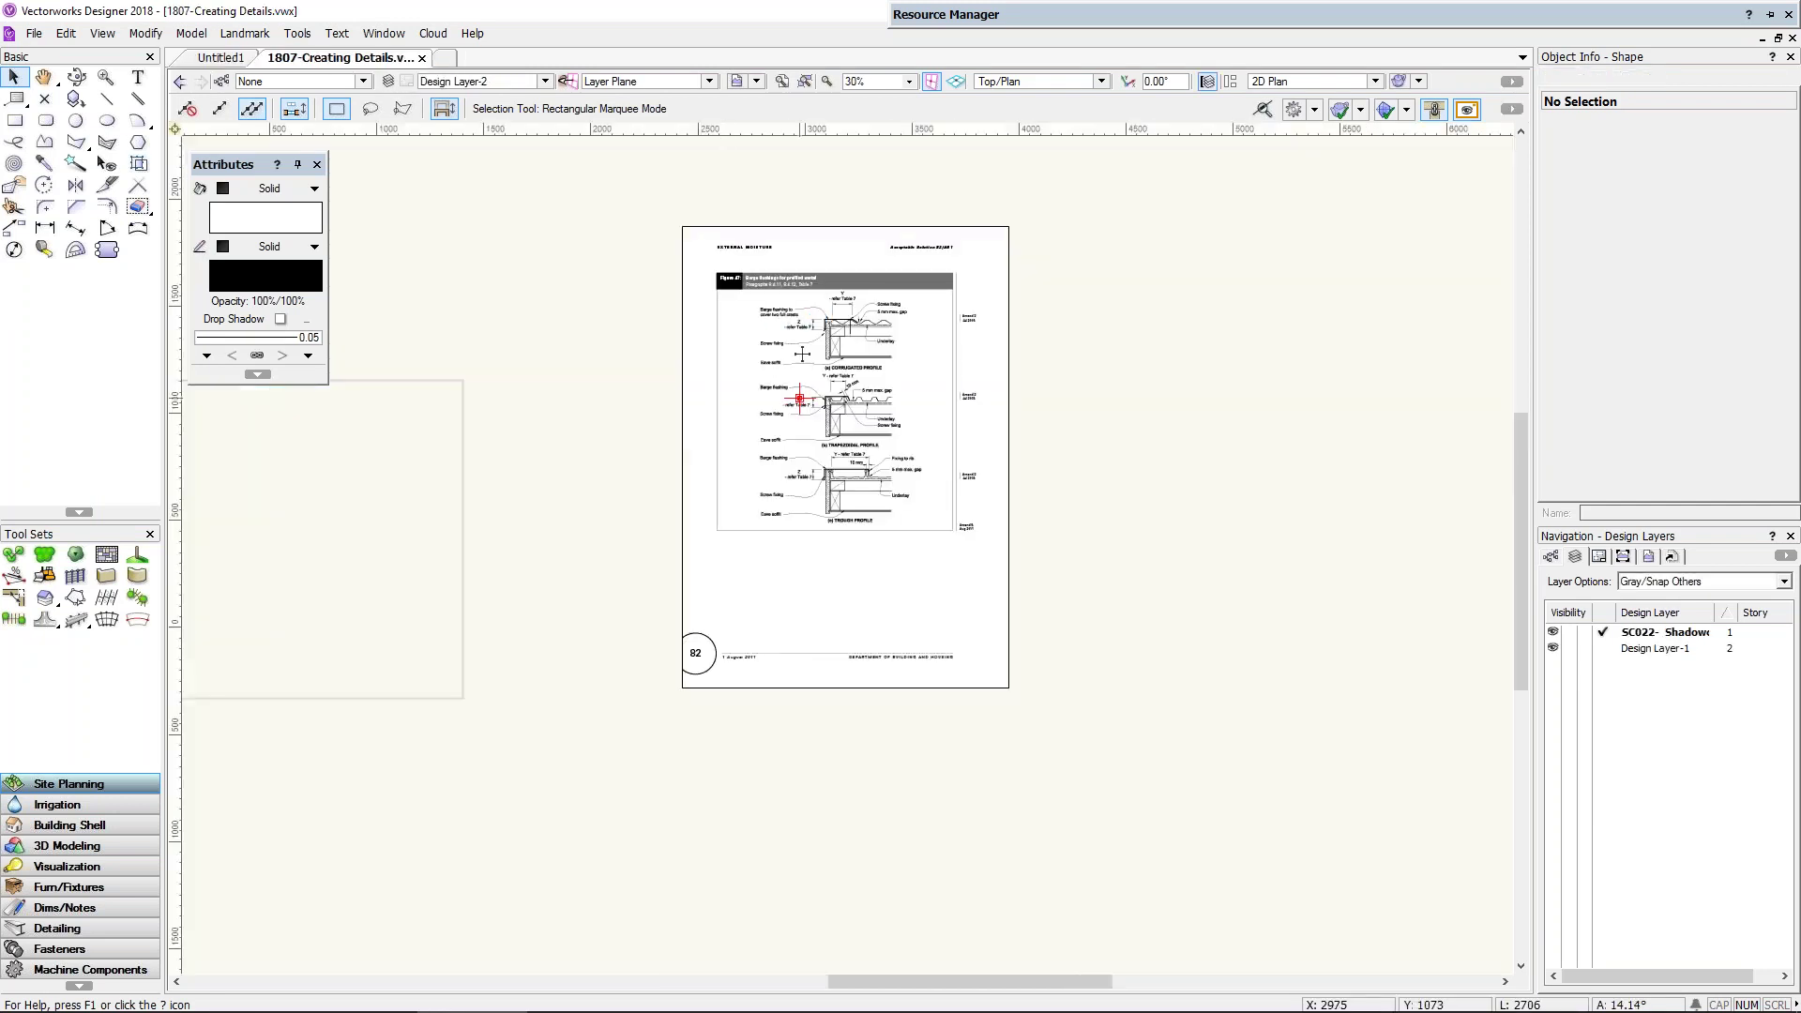
{"action": "scroll", "coordinate": [818, 319], "scroll_direction": "up", "scroll_amount": 3}
{"action": "scroll", "coordinate": [771, 322], "scroll_direction": "up", "scroll_amount": 3}
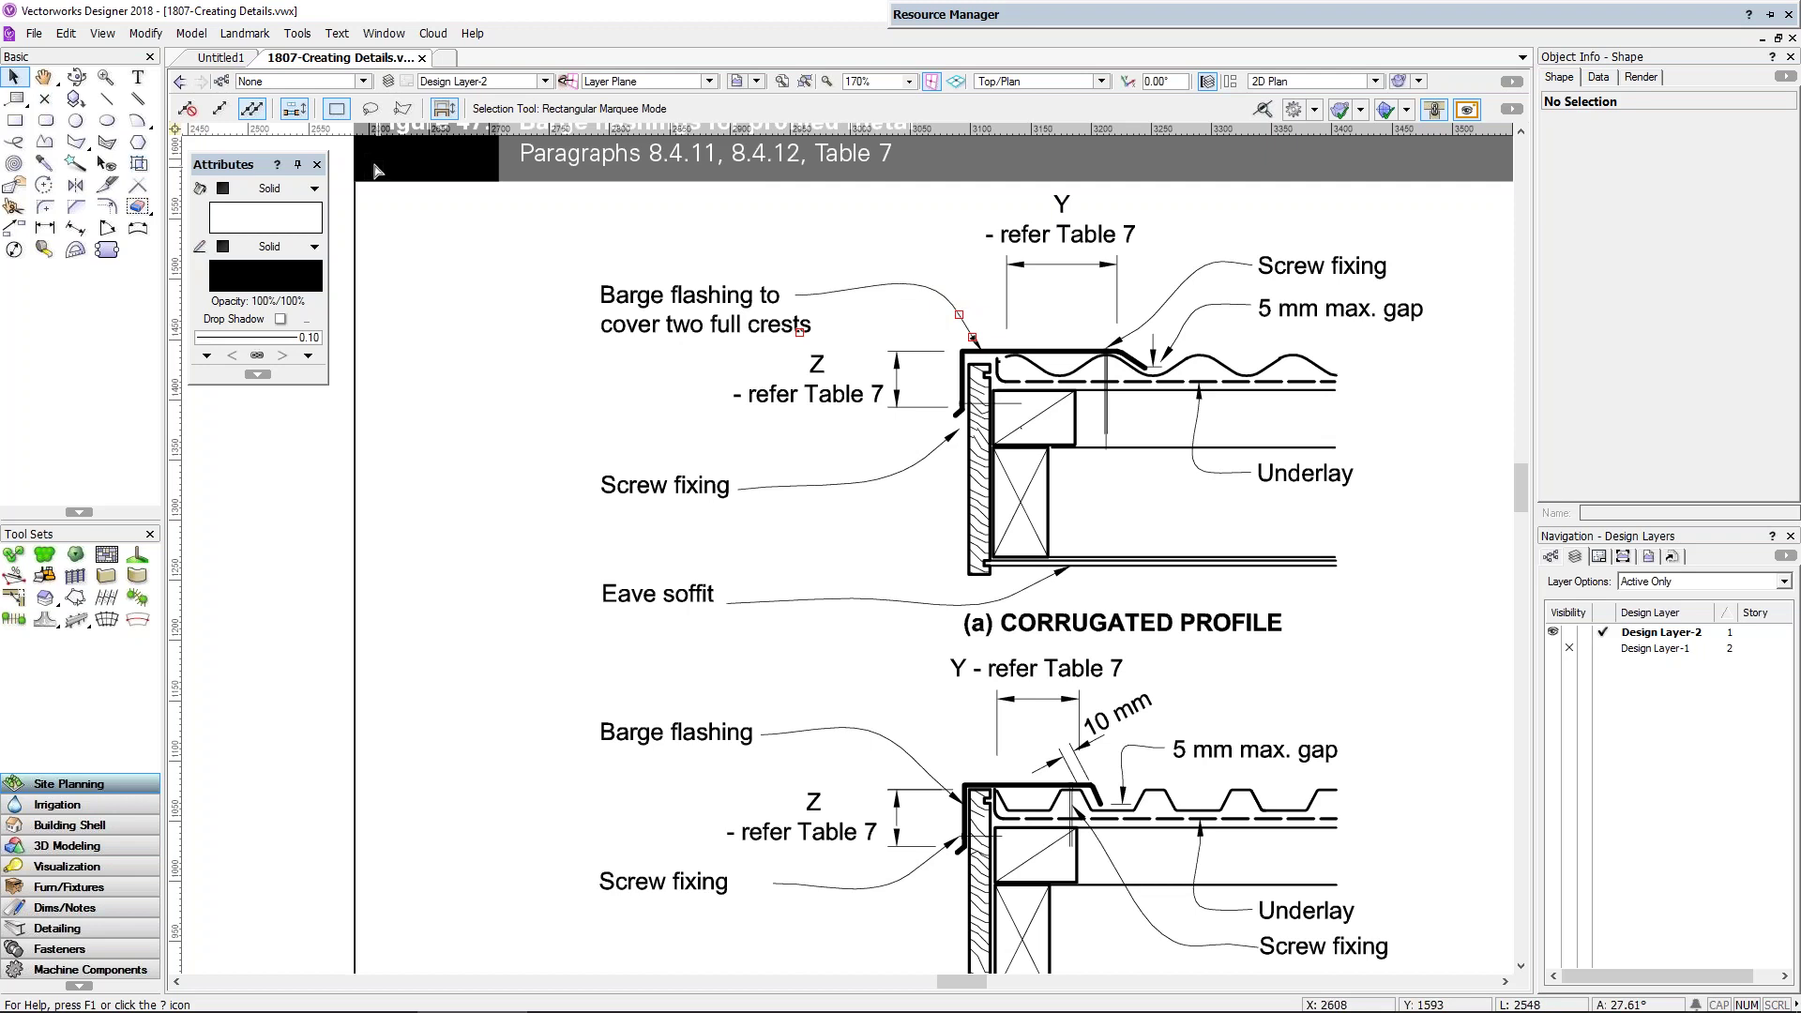
{"action": "left_click", "coordinate": [221, 59]}
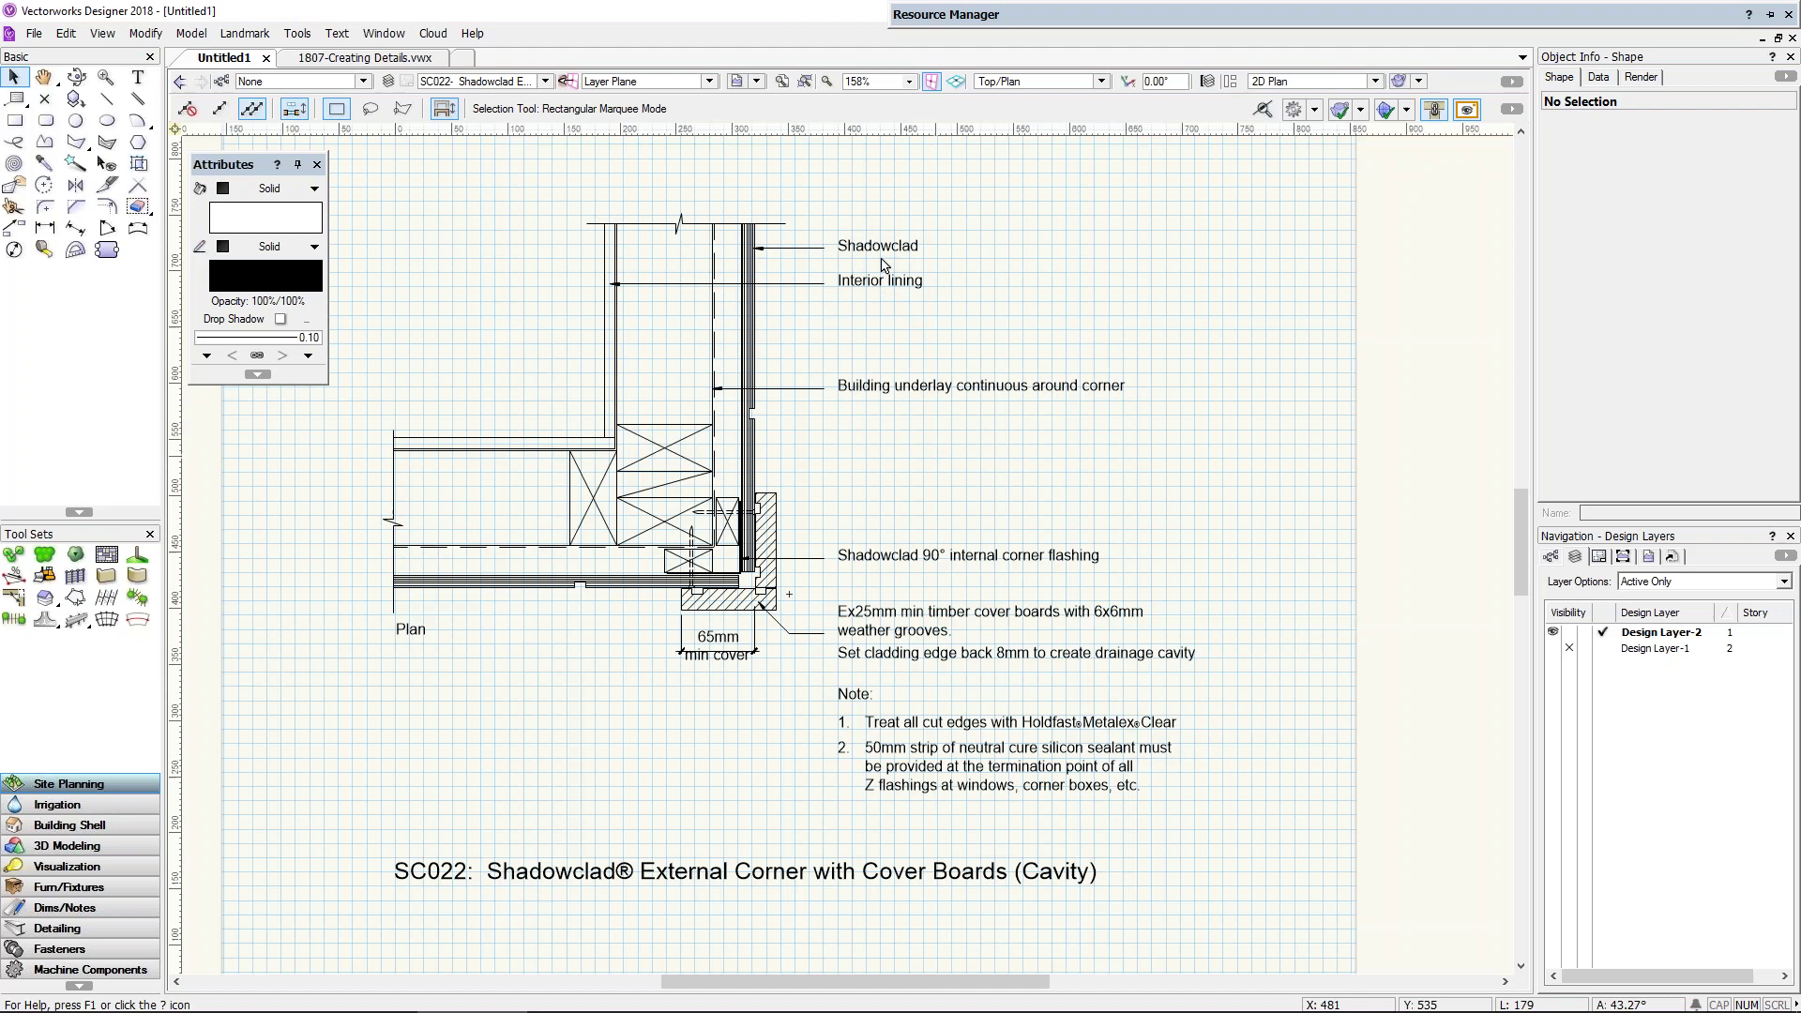
Step: Apply the Dimensions 10 pt text style to the "Shadowclad" label
{"action": "scroll", "coordinate": [887, 294], "scroll_direction": "up", "scroll_amount": 2}
{"action": "left_click", "coordinate": [872, 225]}
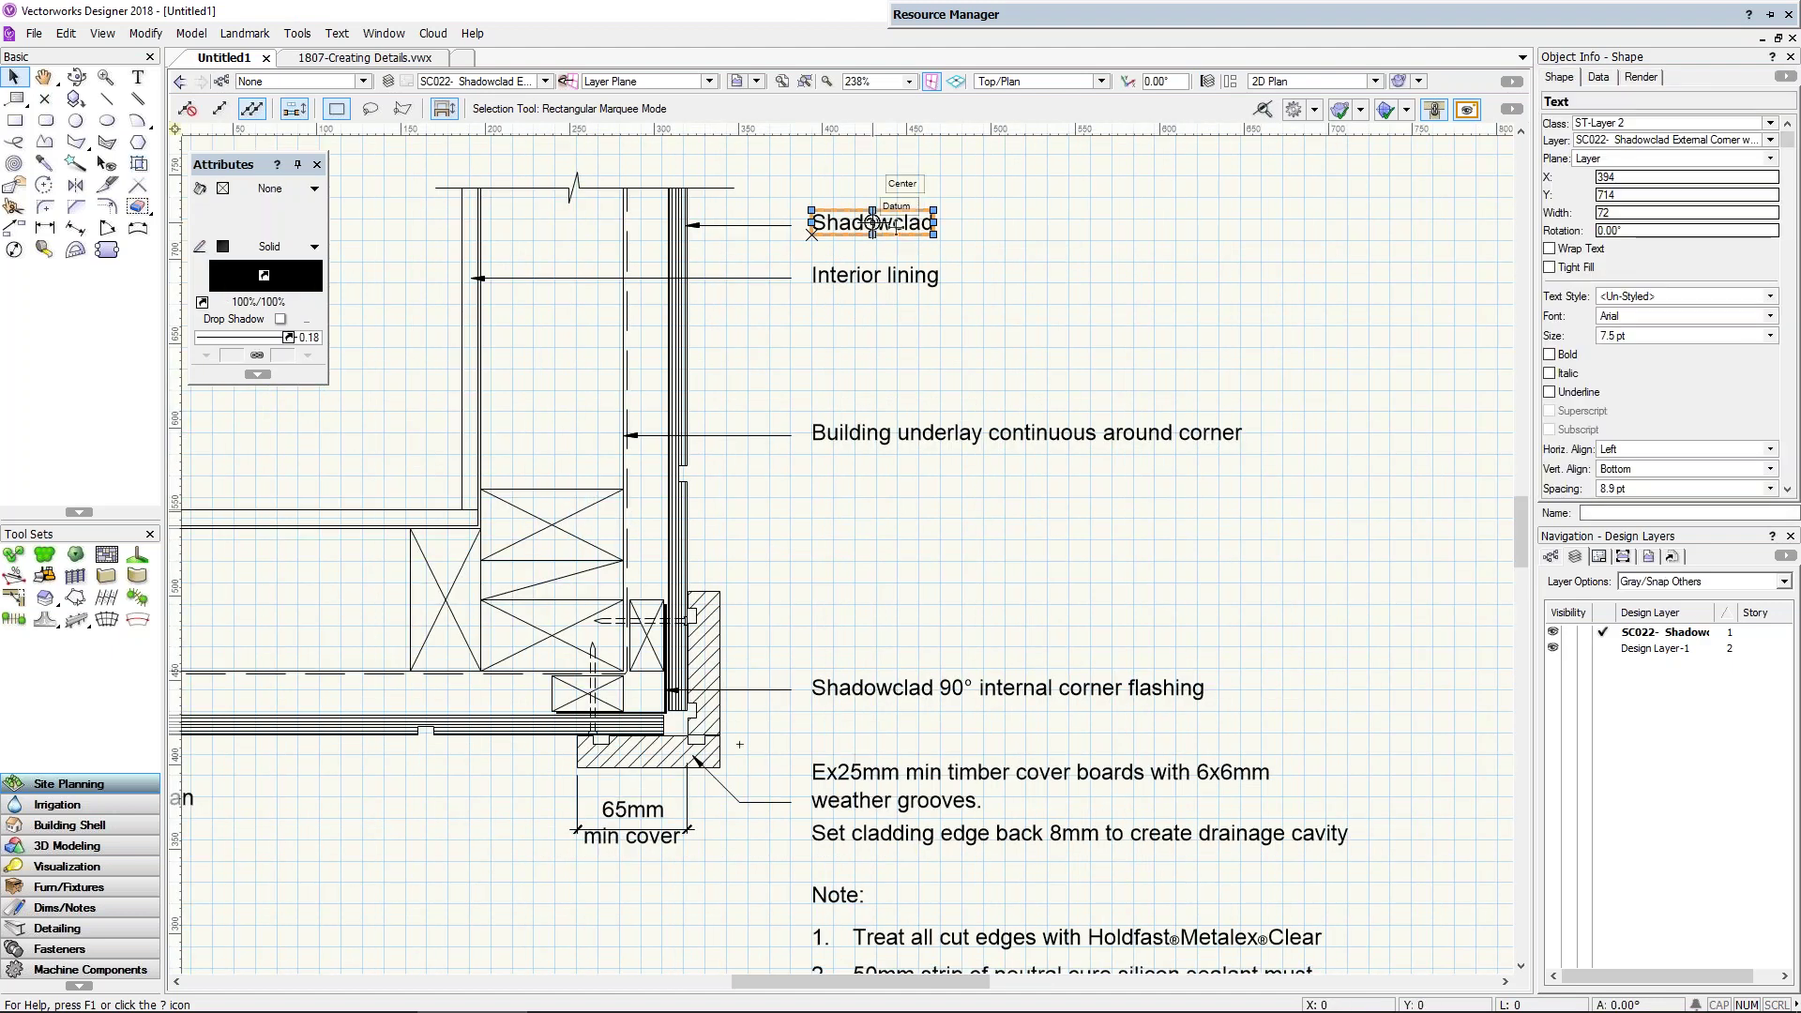
{"action": "left_click", "coordinate": [1643, 296]}
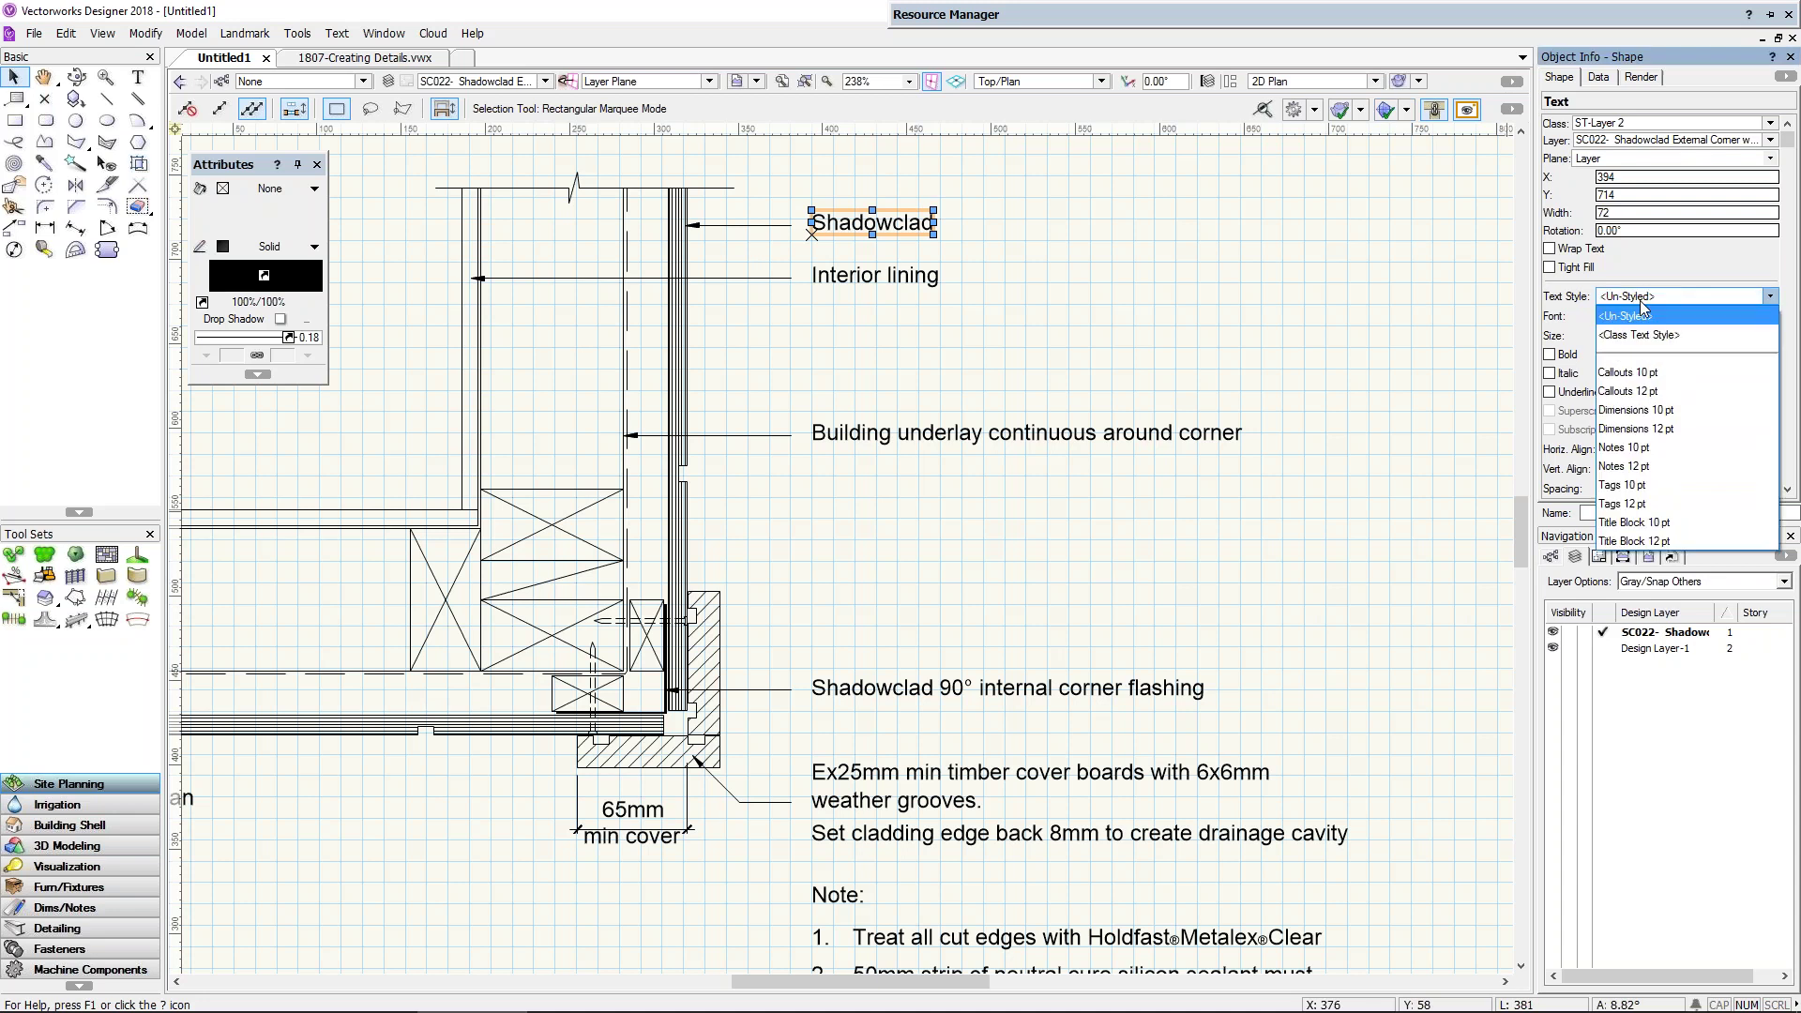
{"action": "left_click", "coordinate": [1658, 410]}
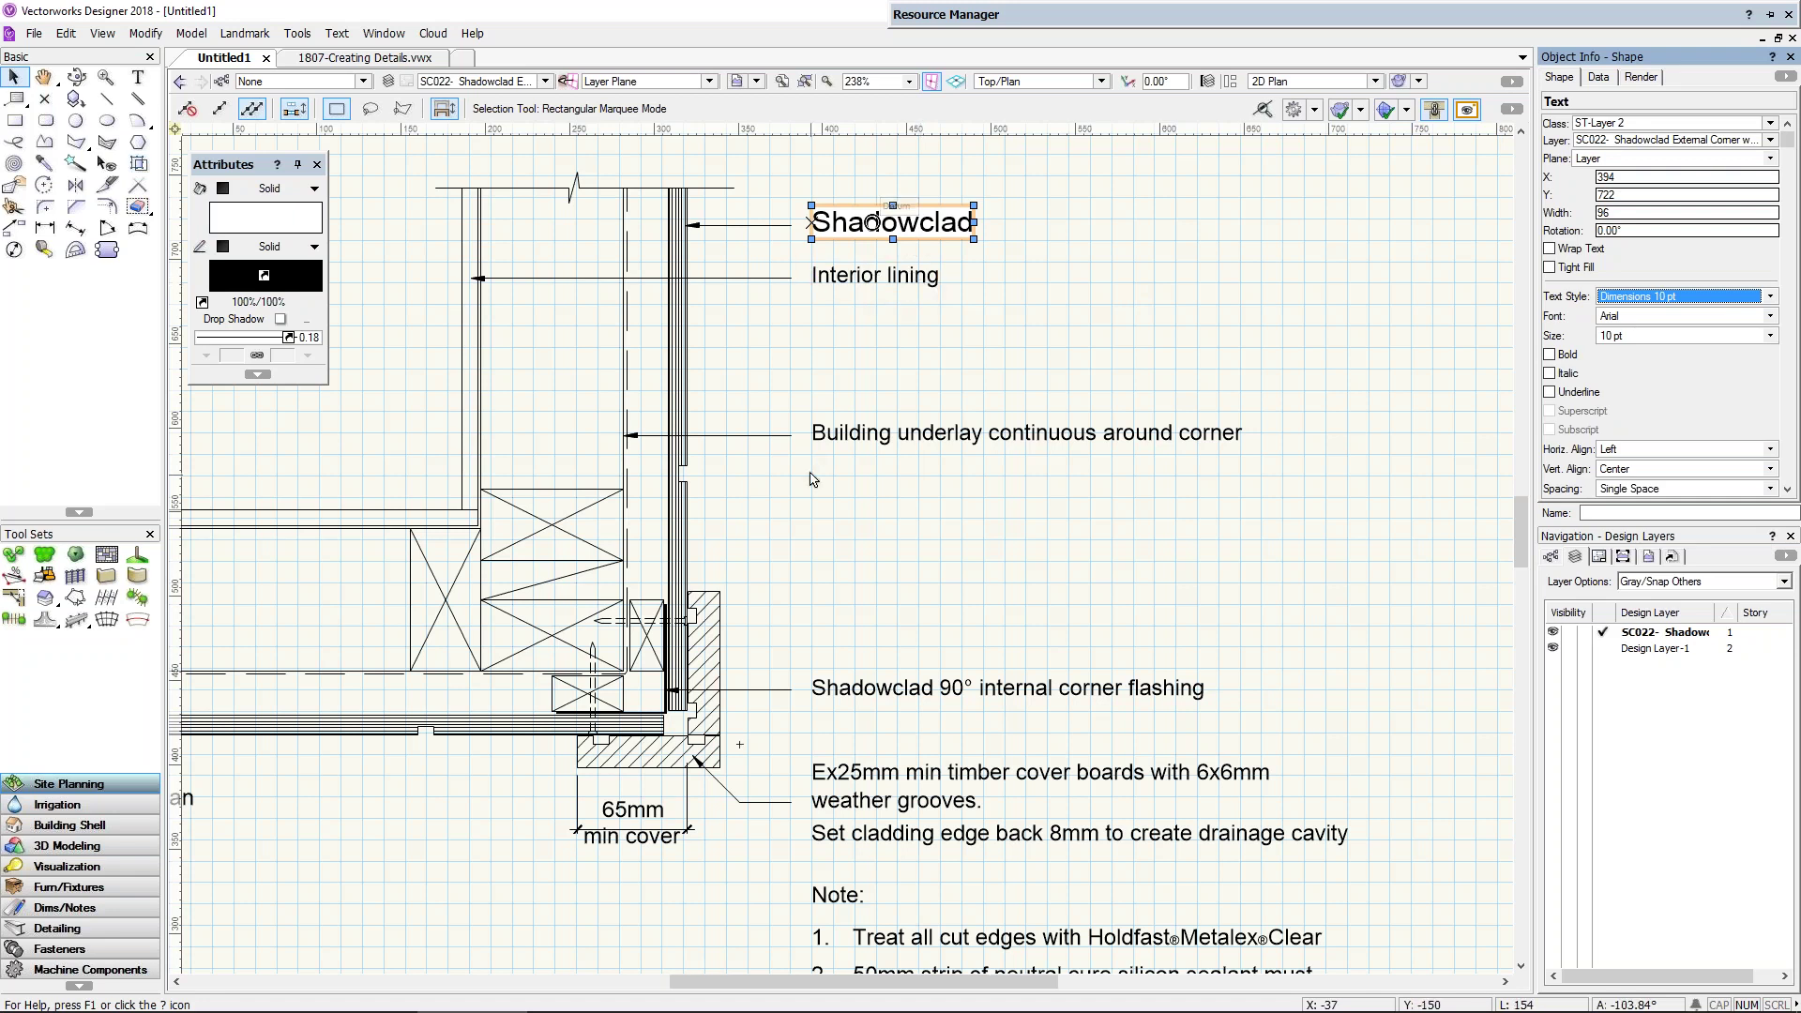
Step: Select the outline of the uppermost framing timber at the wall corner to examine its object properties
{"action": "scroll", "coordinate": [890, 302], "scroll_direction": "down", "scroll_amount": 1}
{"action": "scroll", "coordinate": [684, 451], "scroll_direction": "up", "scroll_amount": 3}
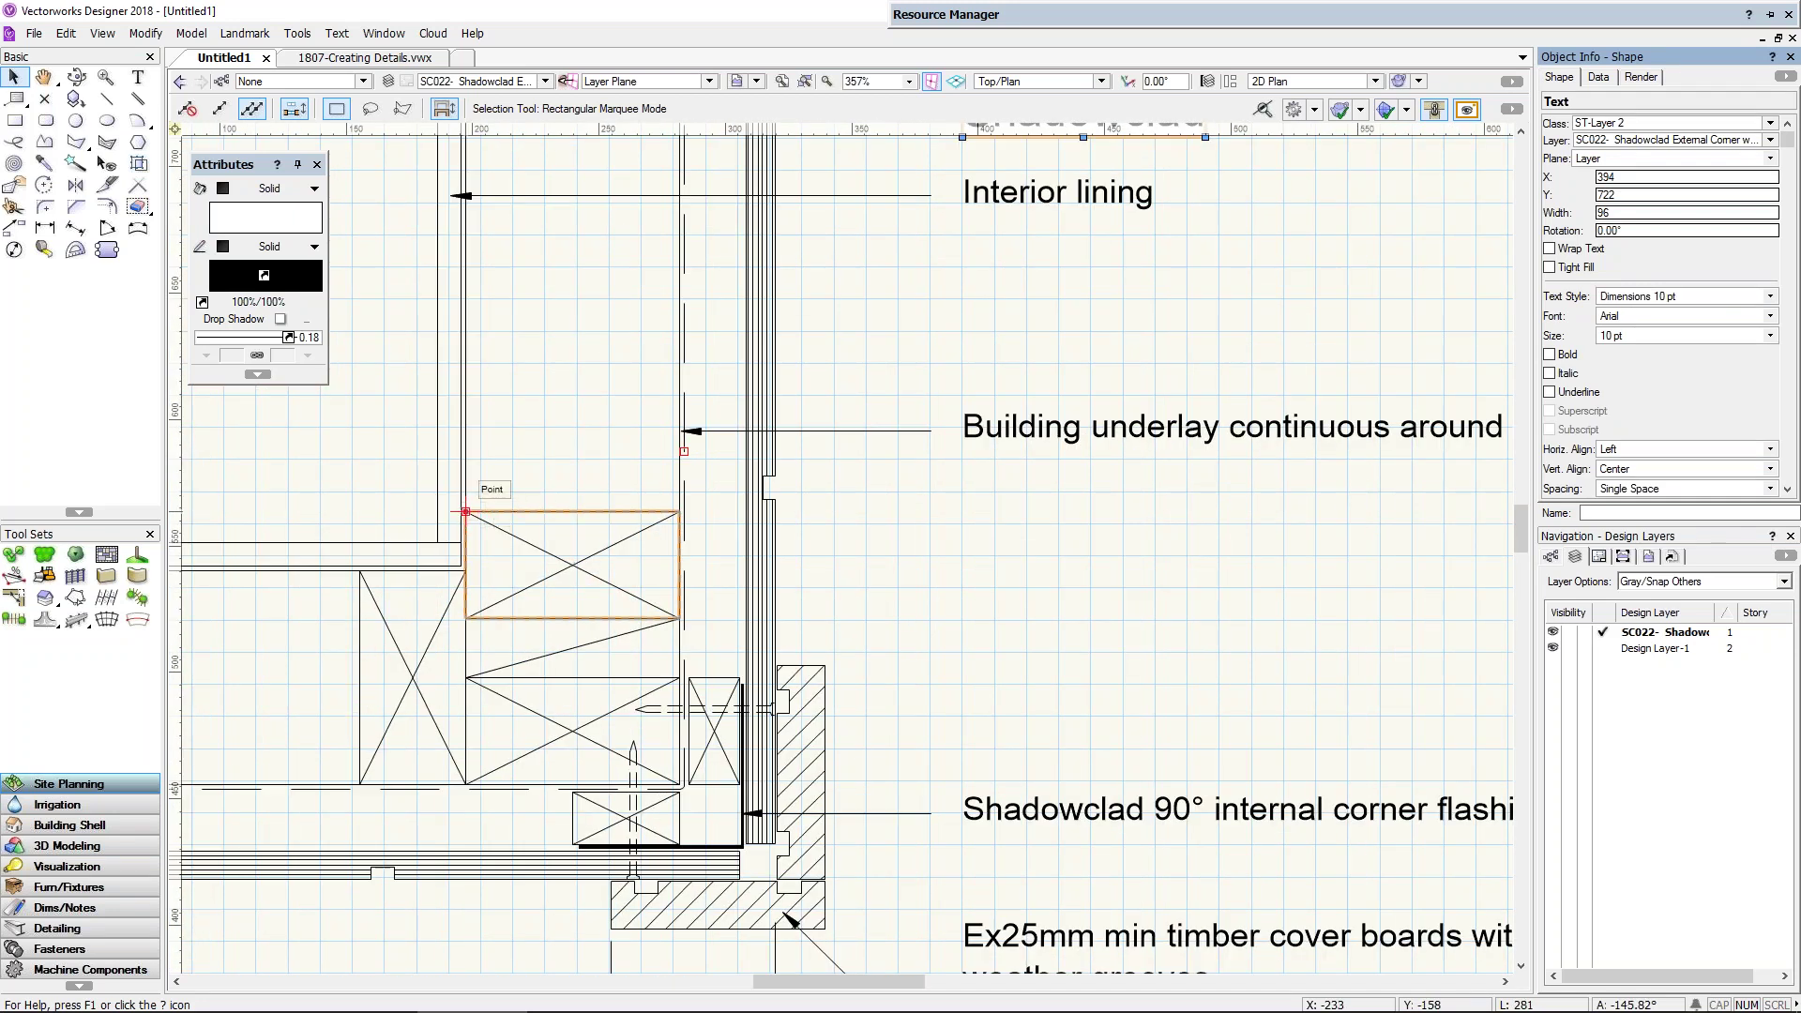
{"action": "left_click", "coordinate": [497, 513]}
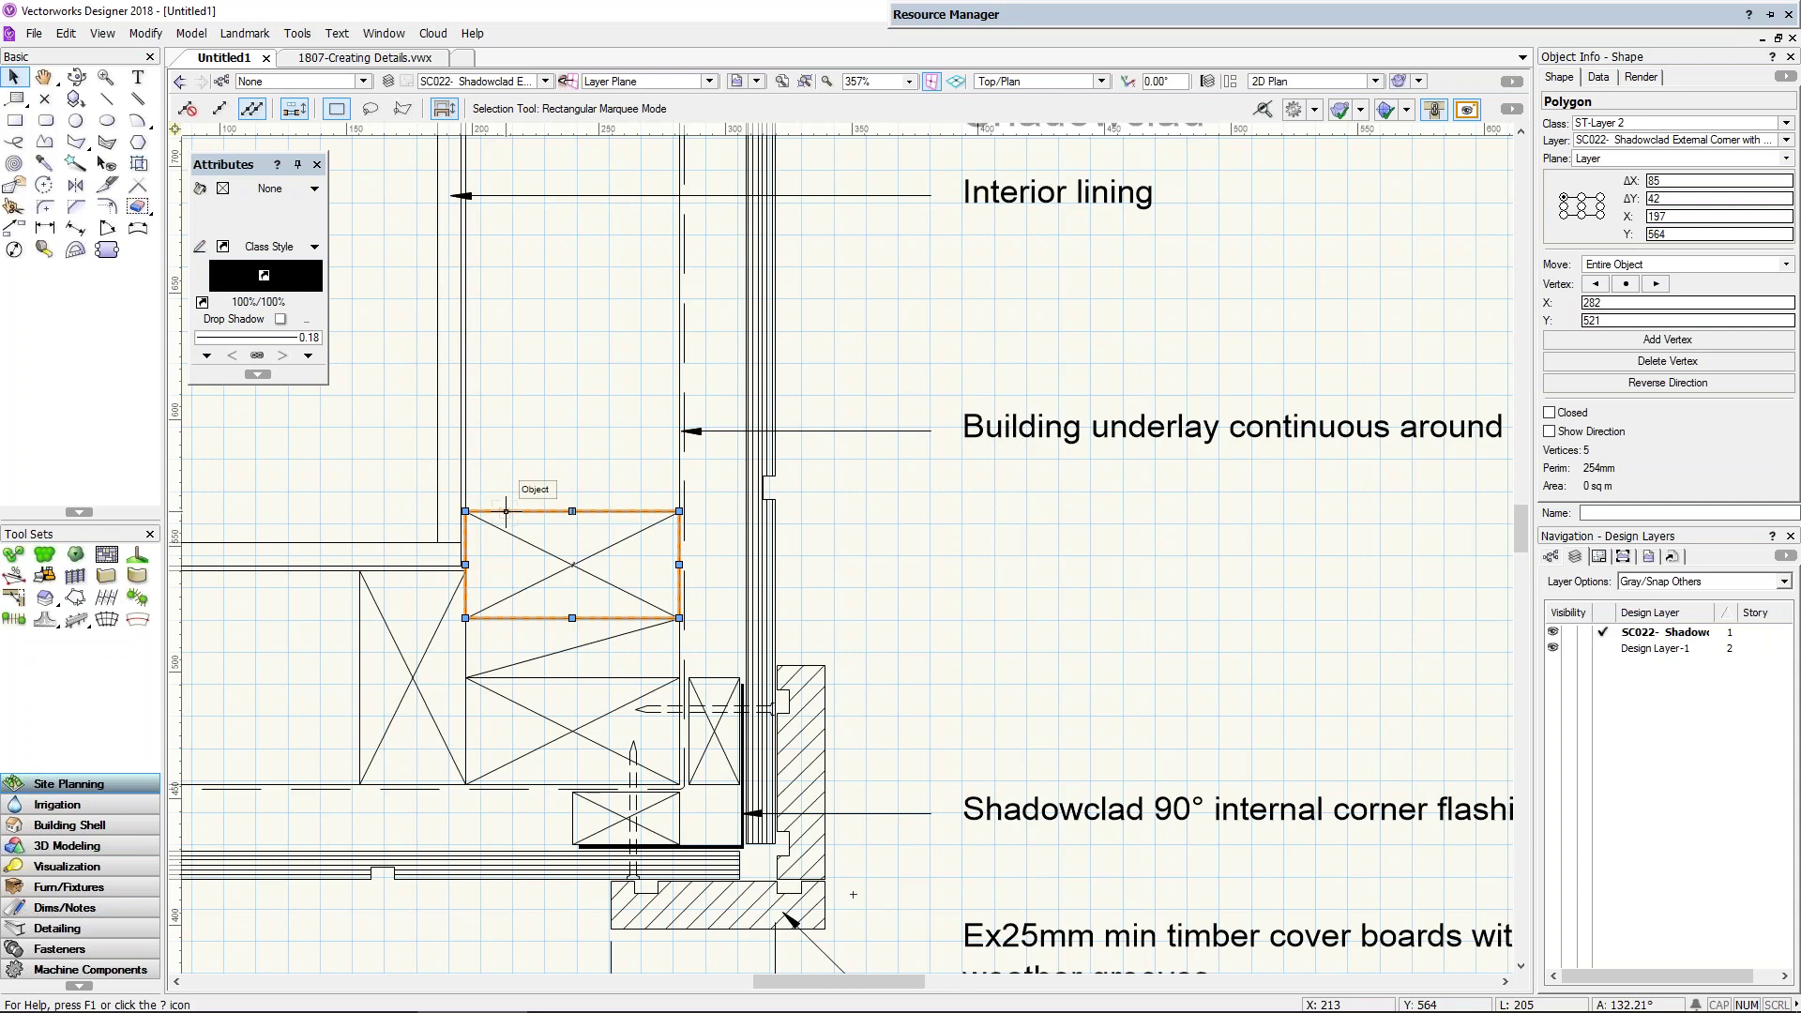
{"action": "scroll", "coordinate": [506, 511], "scroll_direction": "down", "scroll_amount": 3}
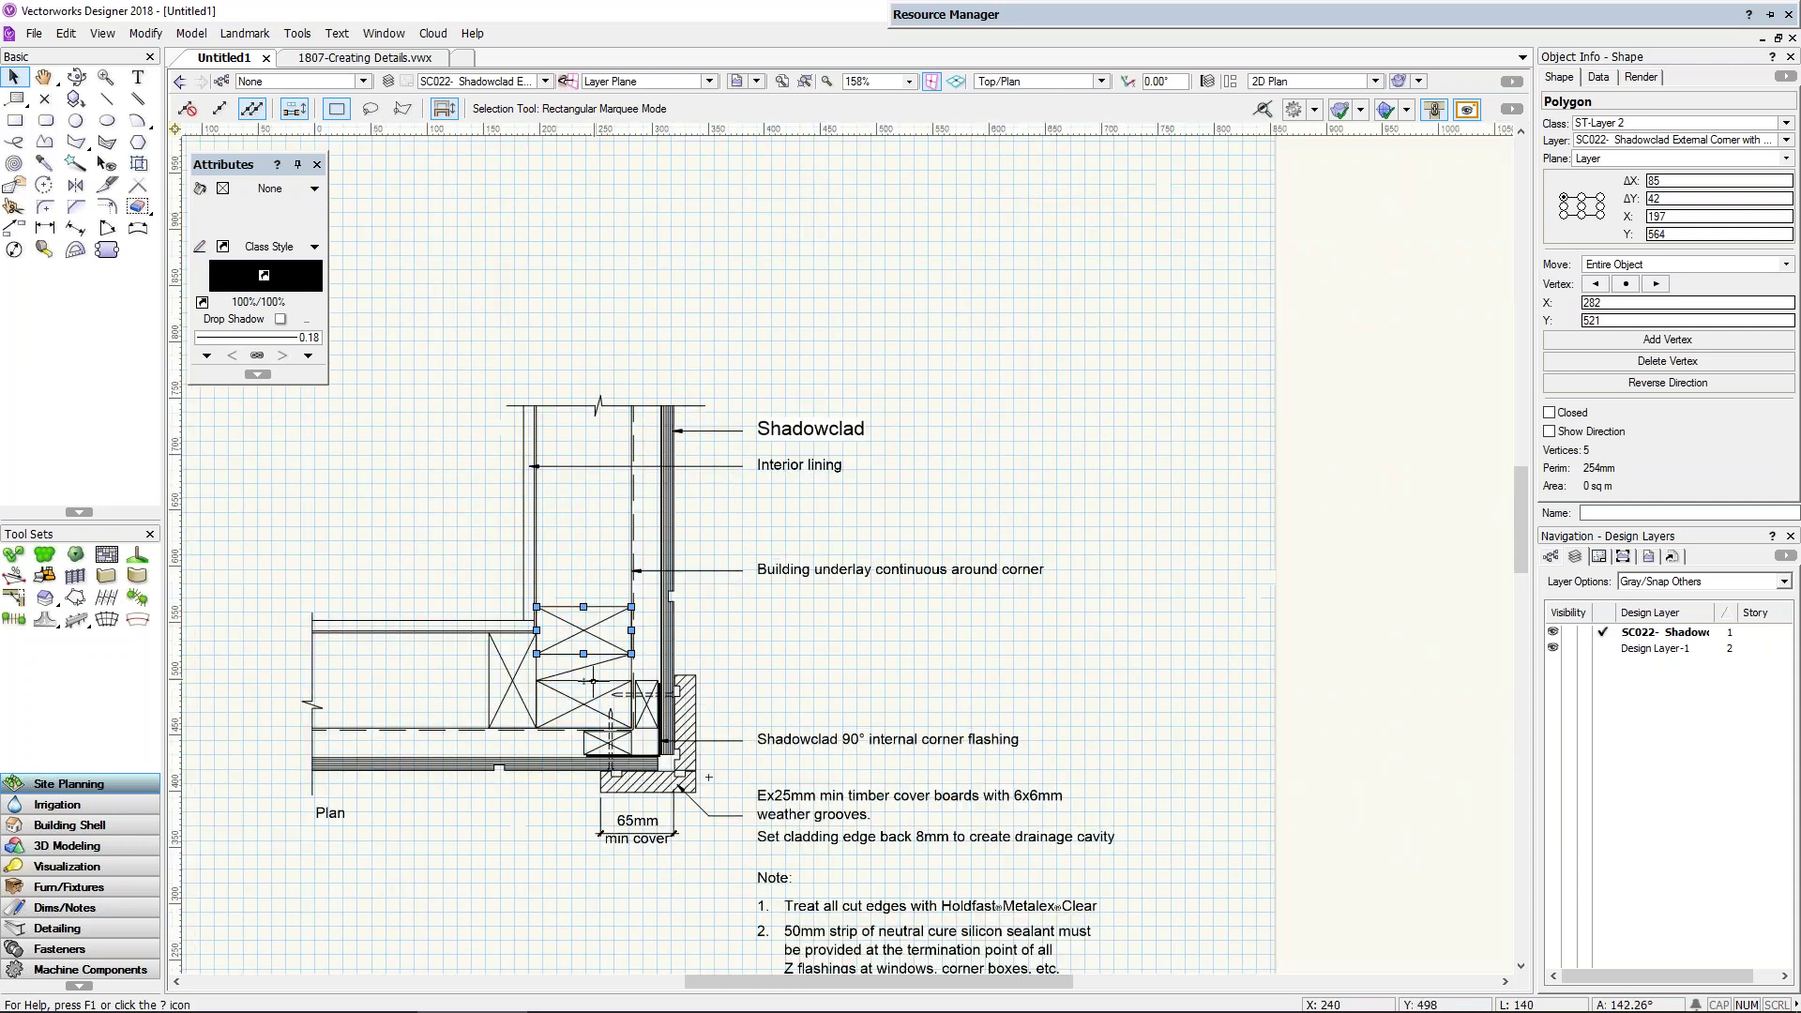
Step: Delete the "SC022: Shadowclad® External Corner with Cover Boards (Cavity)" title below the detail
{"action": "middle_click_drag", "start_coordinate": [609, 670], "coordinate": [710, 402]}
{"action": "key", "text": "x"}
{"action": "left_click", "coordinate": [778, 784]}
{"action": "left_click", "coordinate": [567, 797]}
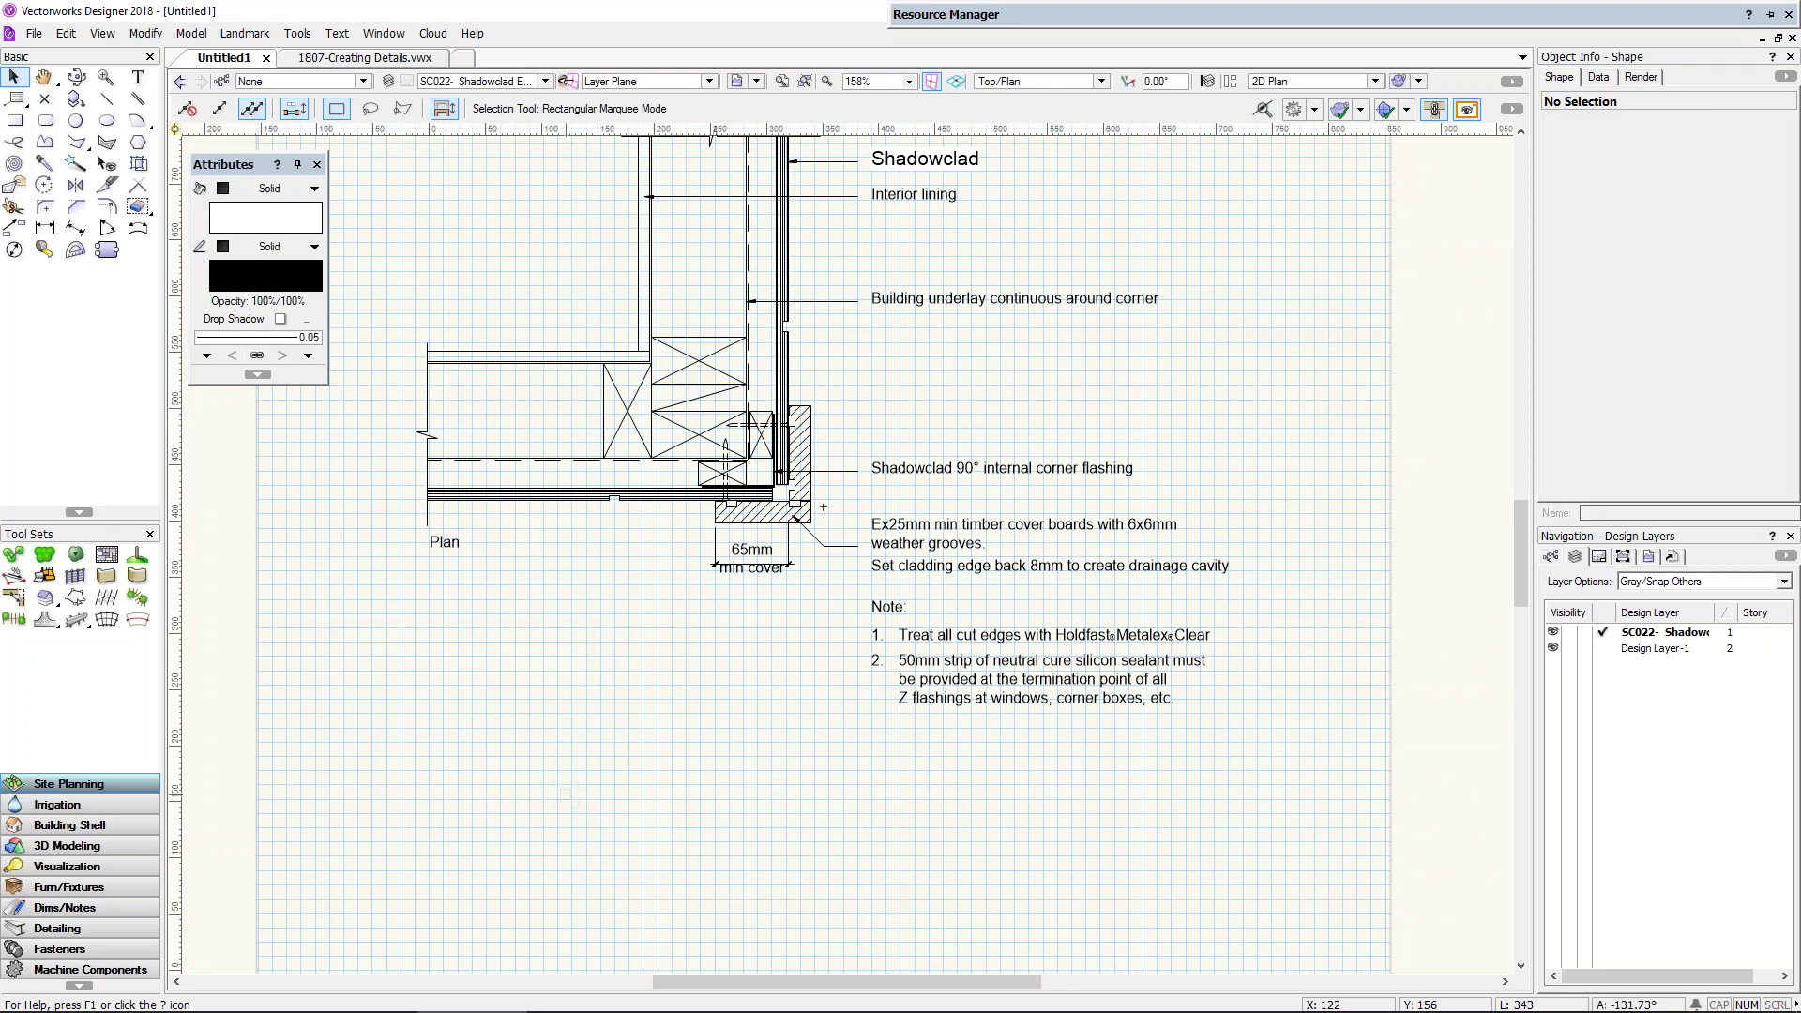
Step: Create a new blank document alongside the two open files
{"action": "left_click", "coordinate": [466, 62]}
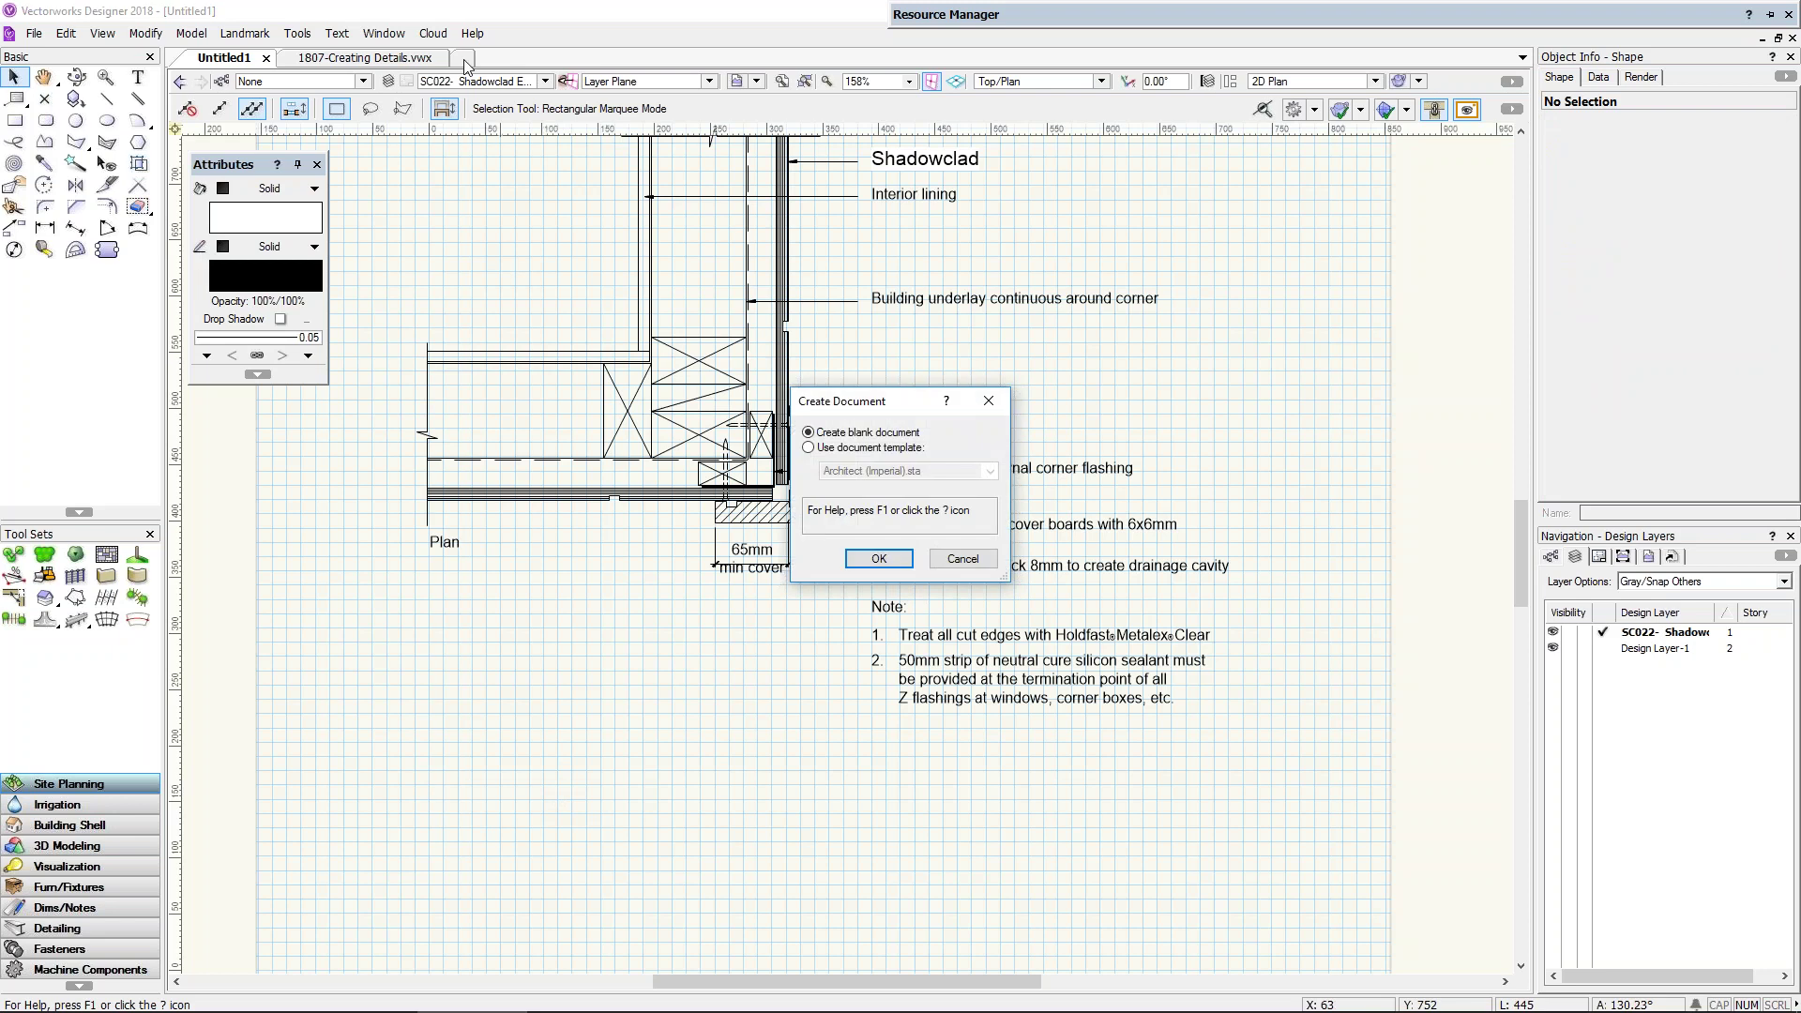
{"action": "left_click", "coordinate": [875, 556]}
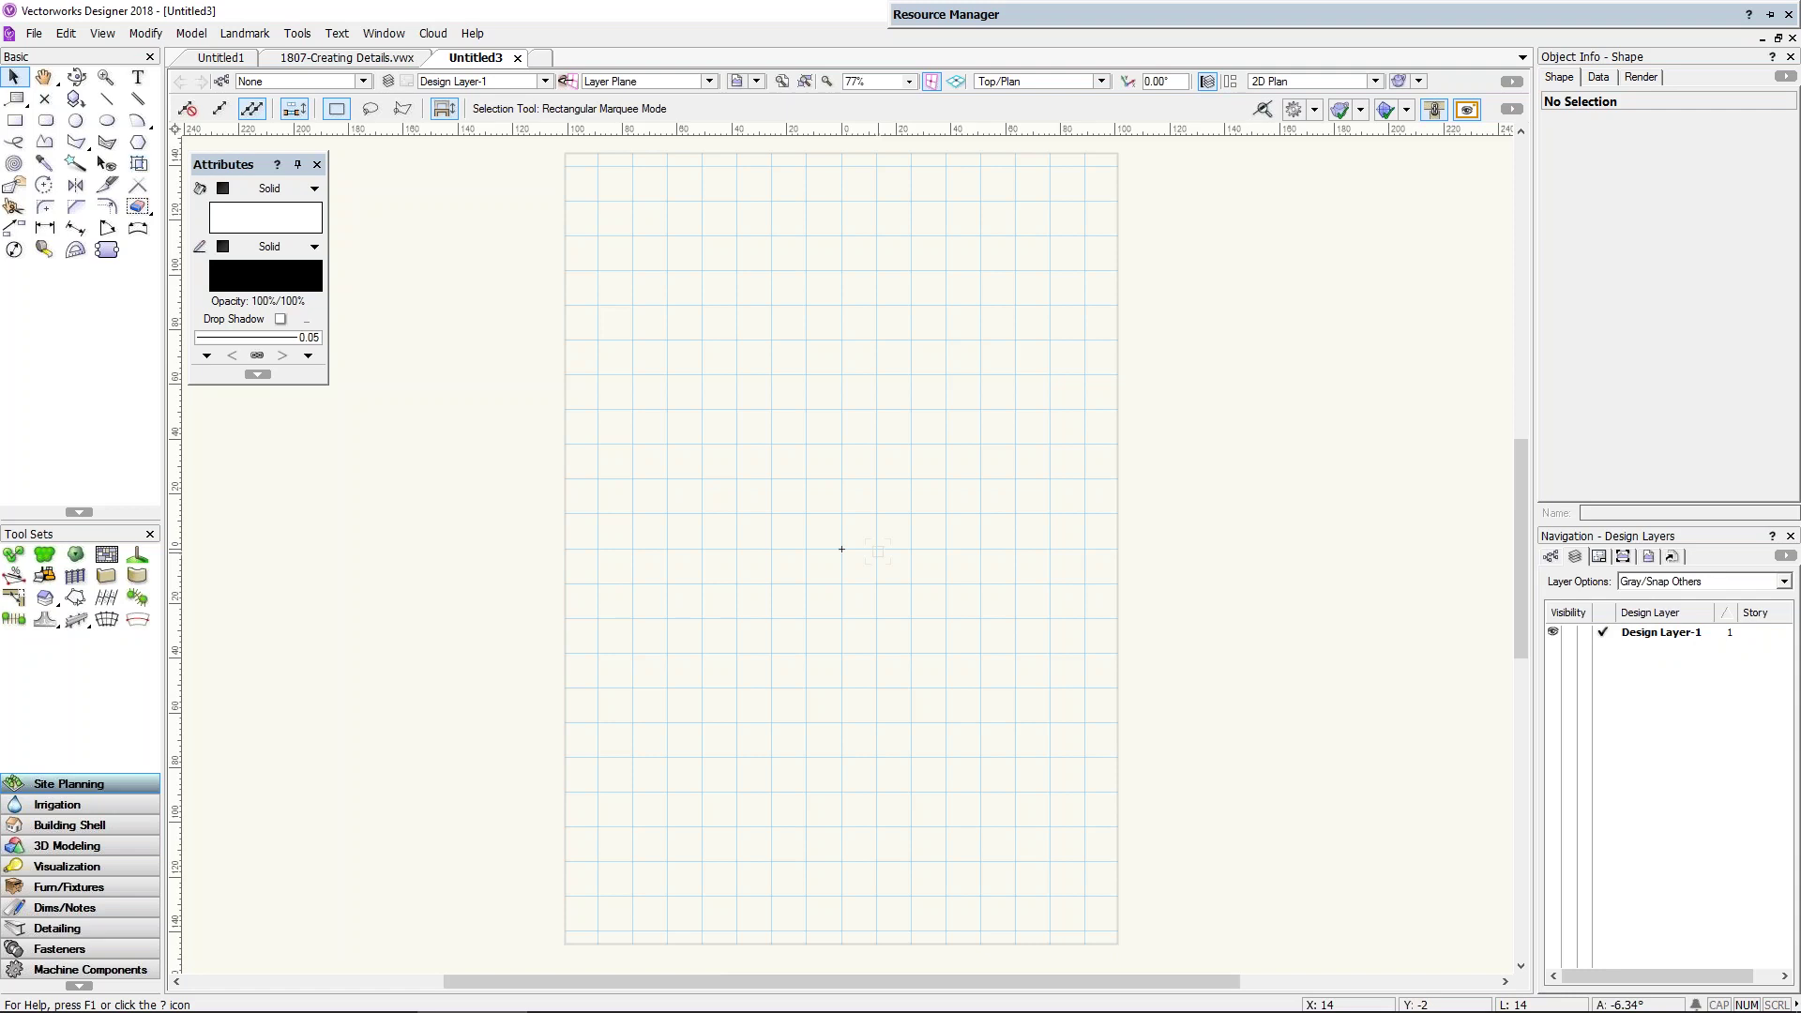
{"action": "left_click", "coordinate": [34, 35]}
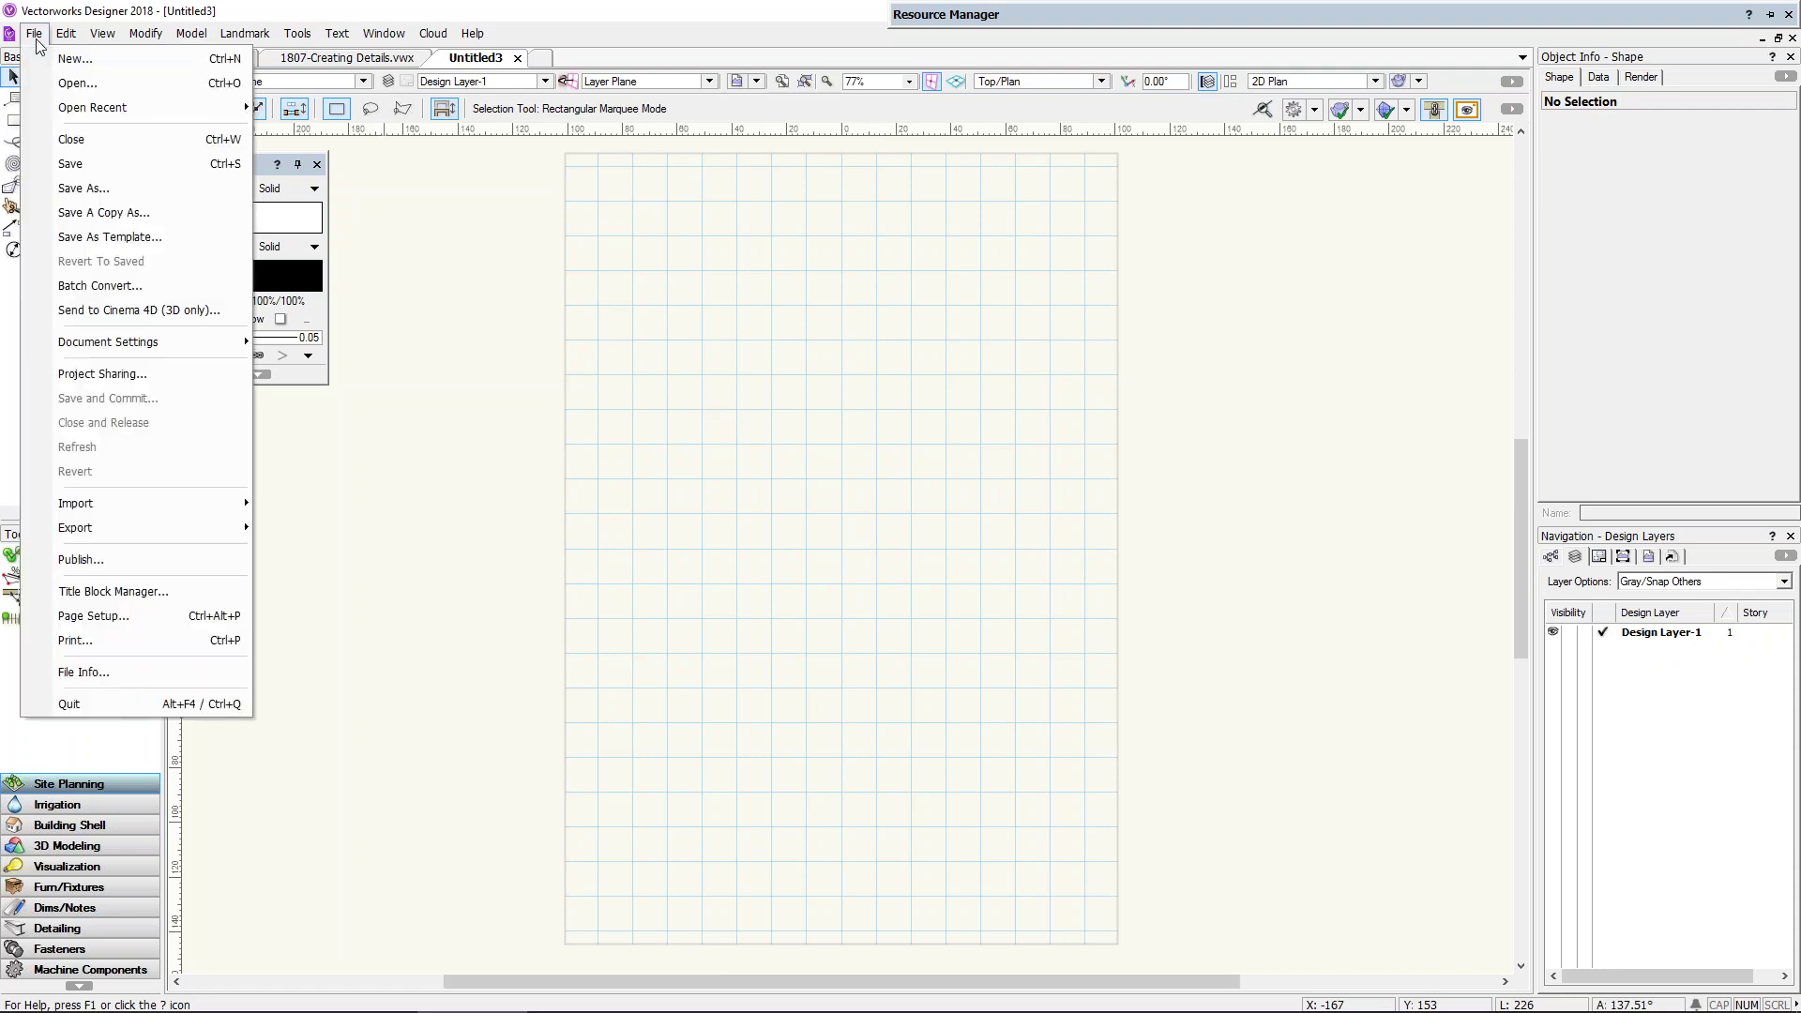
{"action": "left_click", "coordinate": [38, 42]}
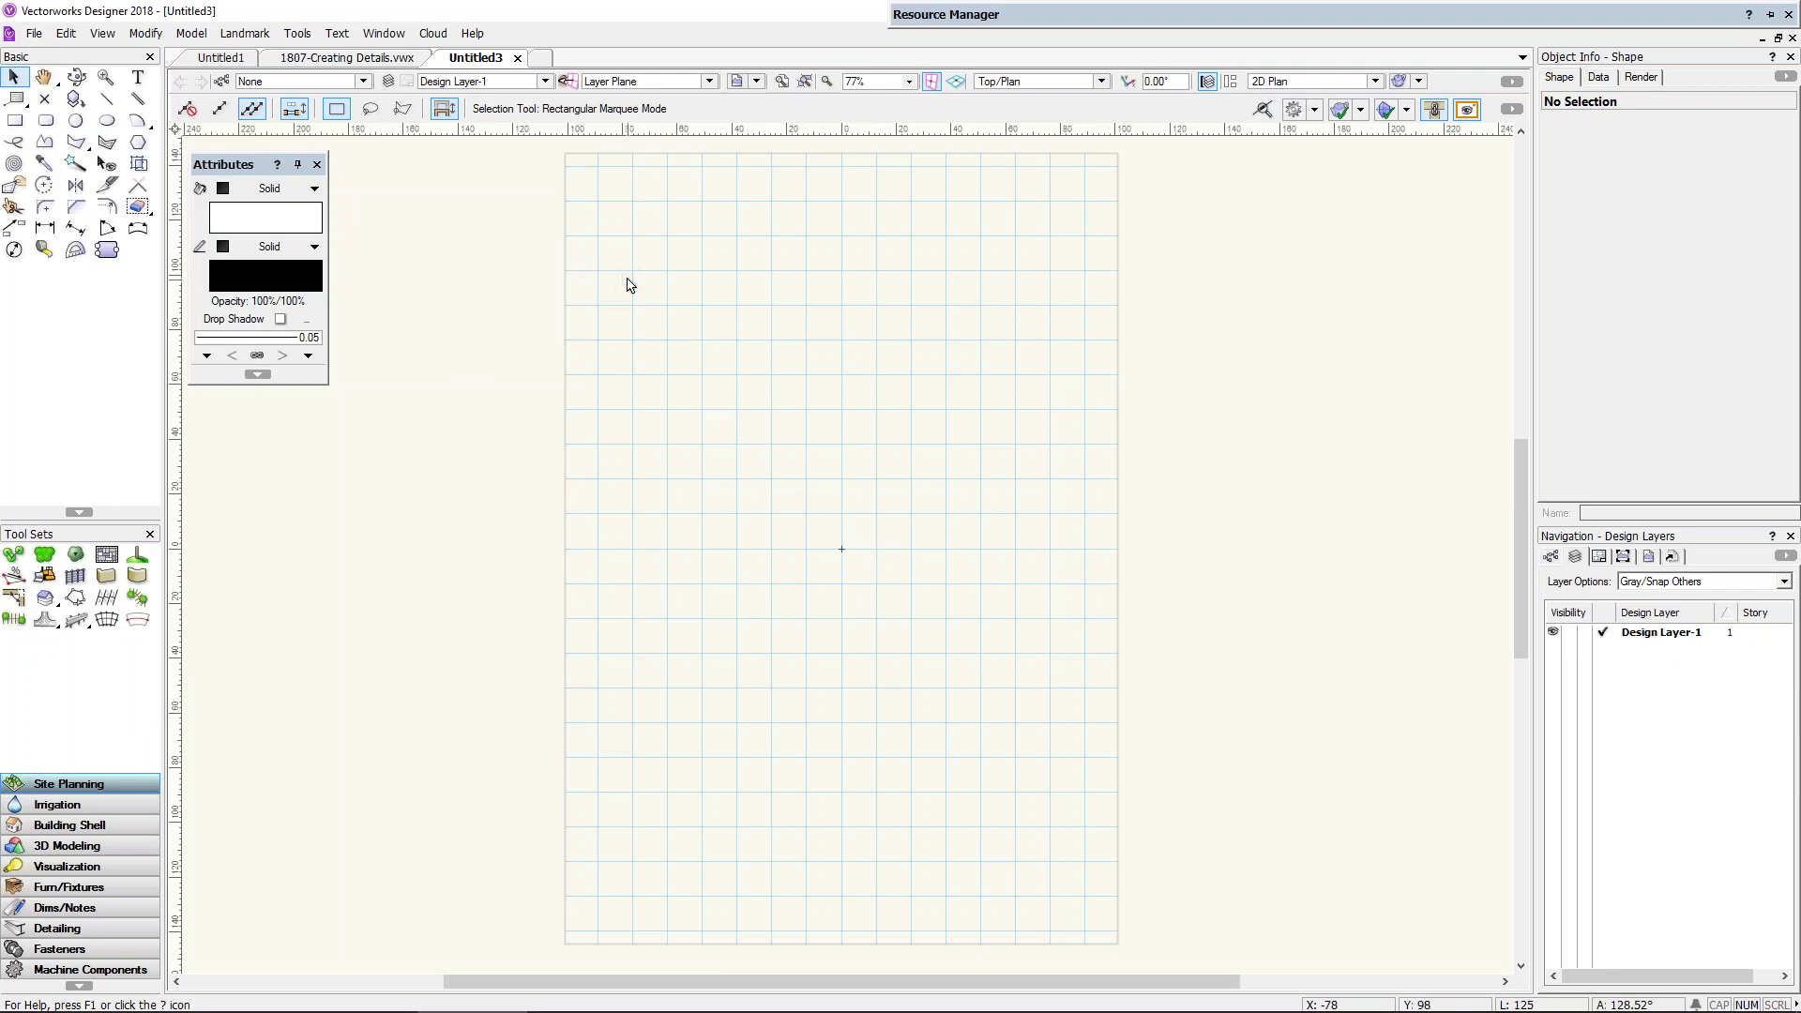
Step: Switch to File Explorer and locate the Linear Weatherboards folder of DWG files inside "1807 - Workflow - Creating Details"
{"action": "key", "text": "super+Tab"}
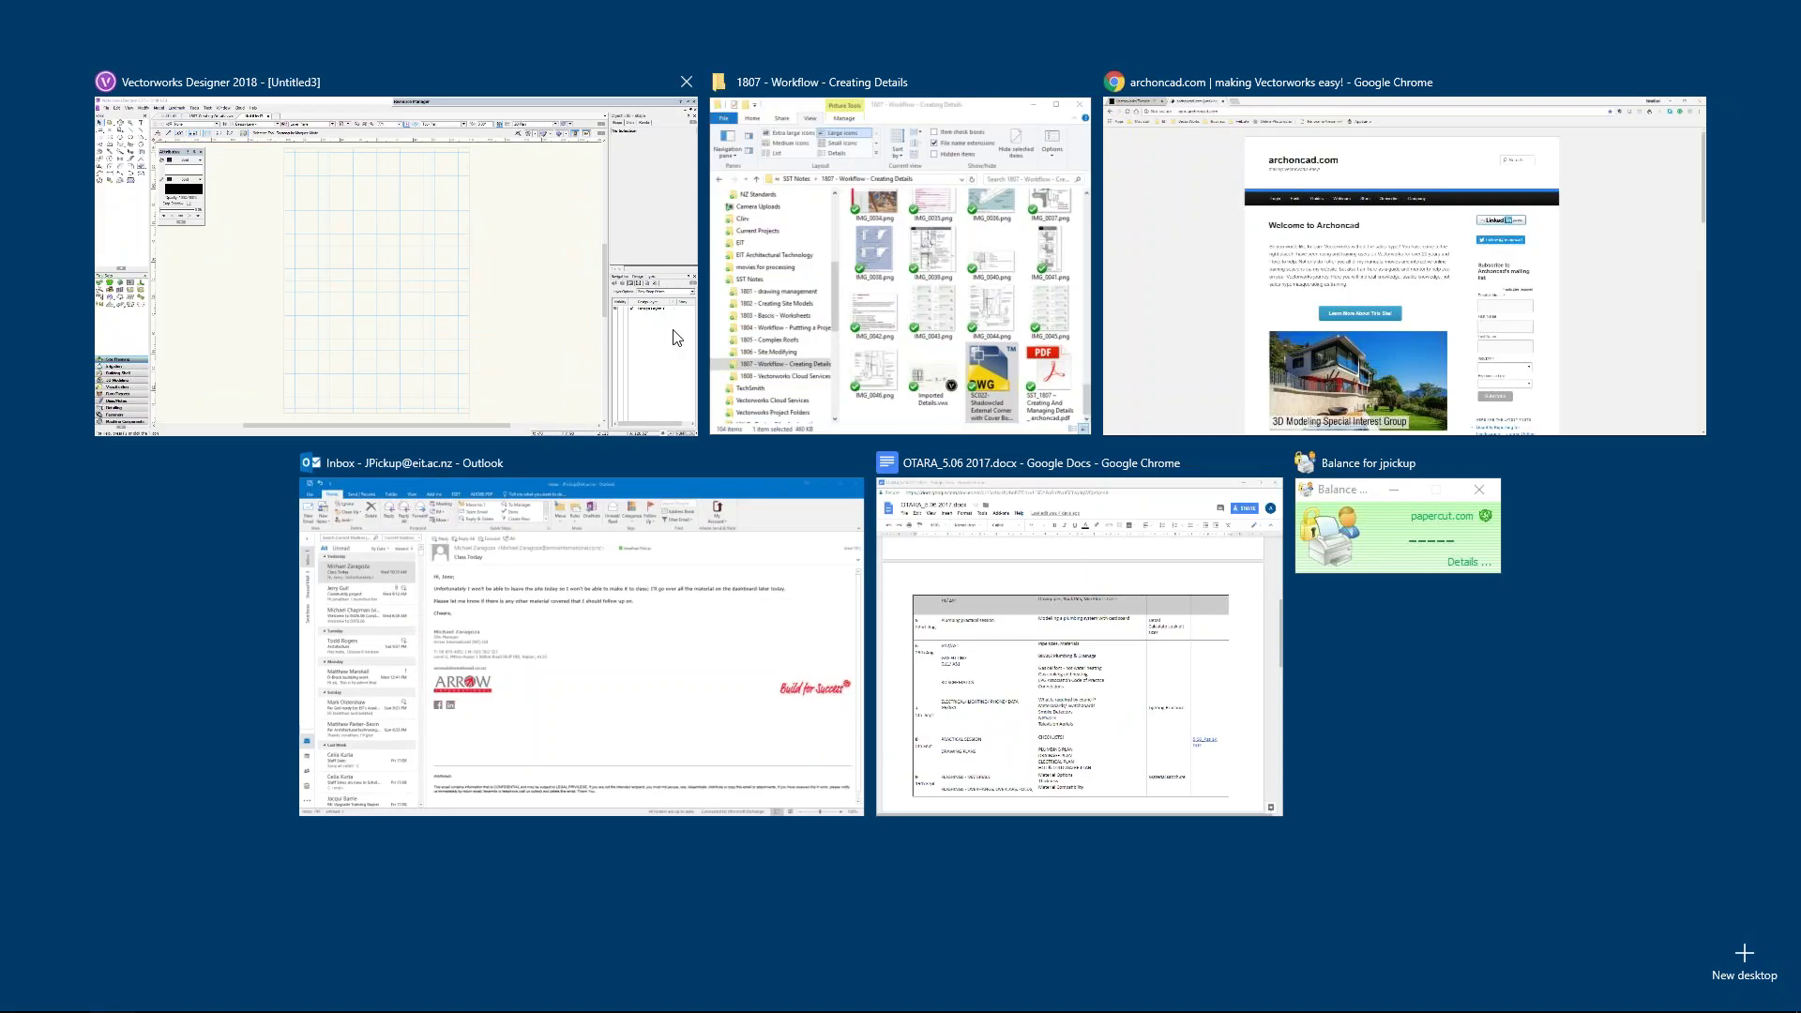
{"action": "left_click", "coordinate": [898, 315]}
{"action": "scroll", "coordinate": [347, 292], "scroll_direction": "up", "scroll_amount": 15}
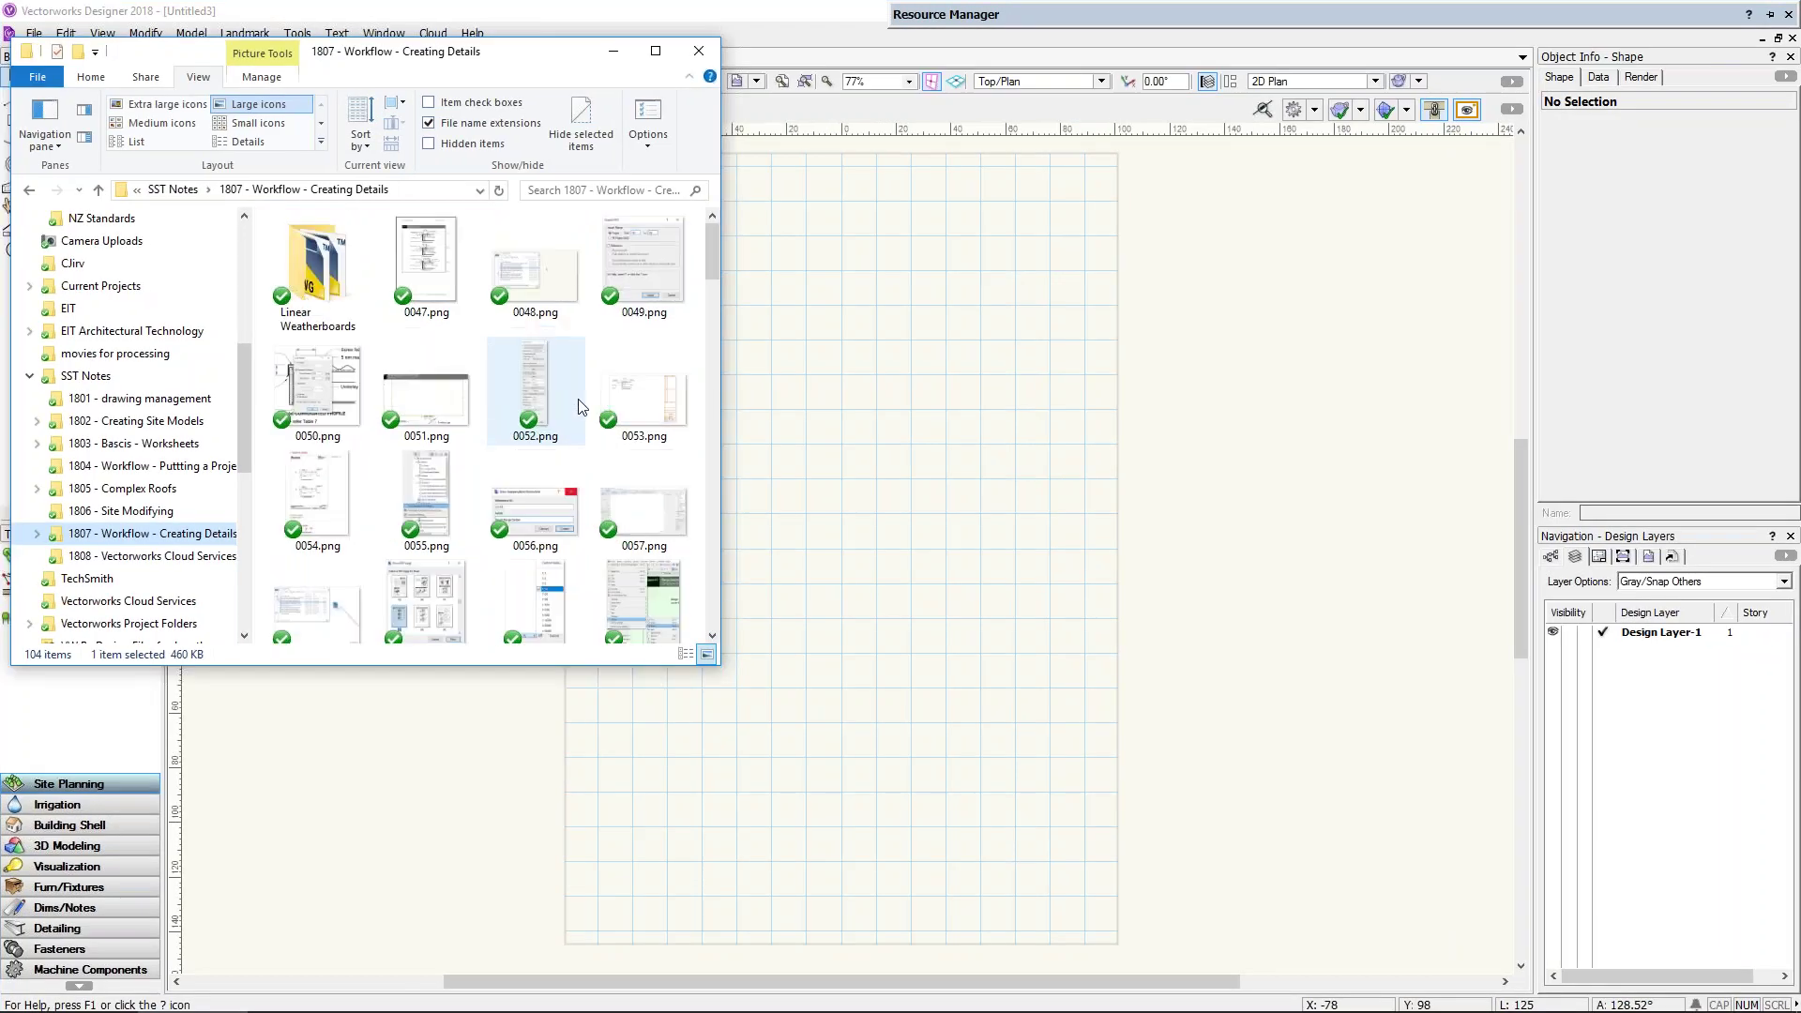
{"action": "left_click", "coordinate": [332, 278]}
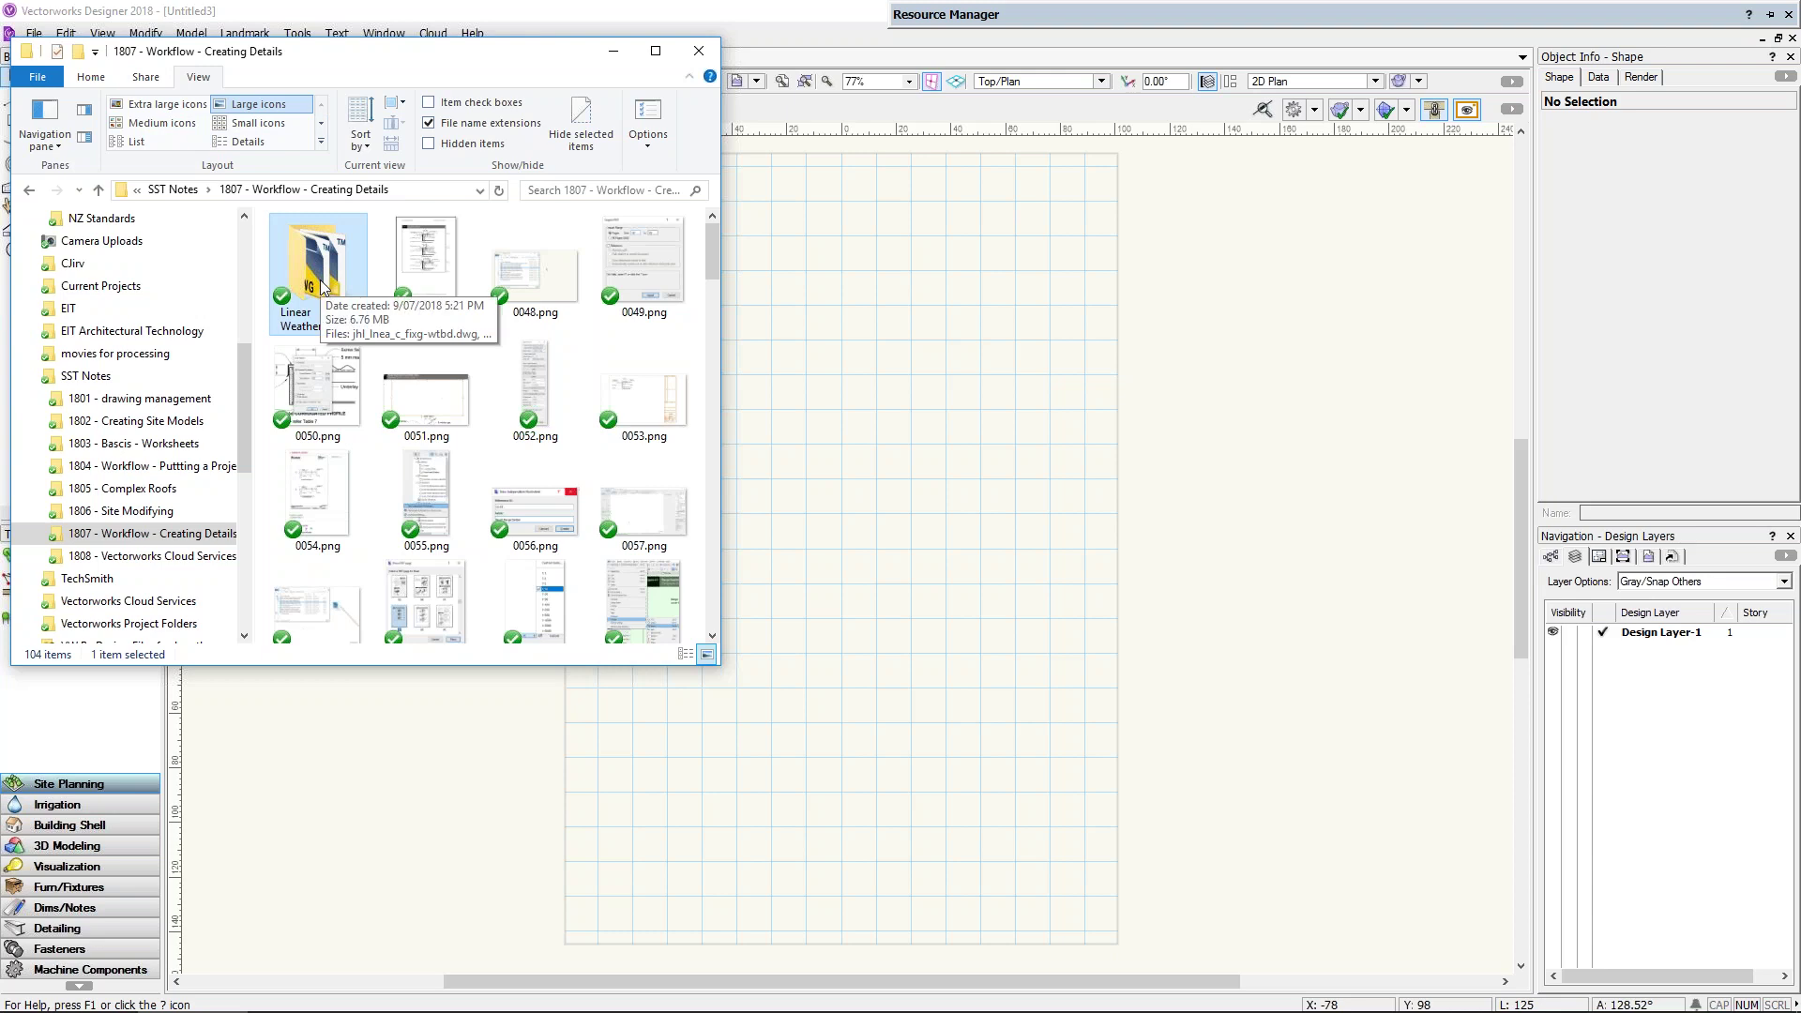
Step: Switch back to Vectorworks and try to start the Import DXF/DWG or DWF command in Untitled3
{"action": "key", "text": "super+Tab"}
{"action": "left_click", "coordinate": [666, 301]}
{"action": "left_click", "coordinate": [33, 34]}
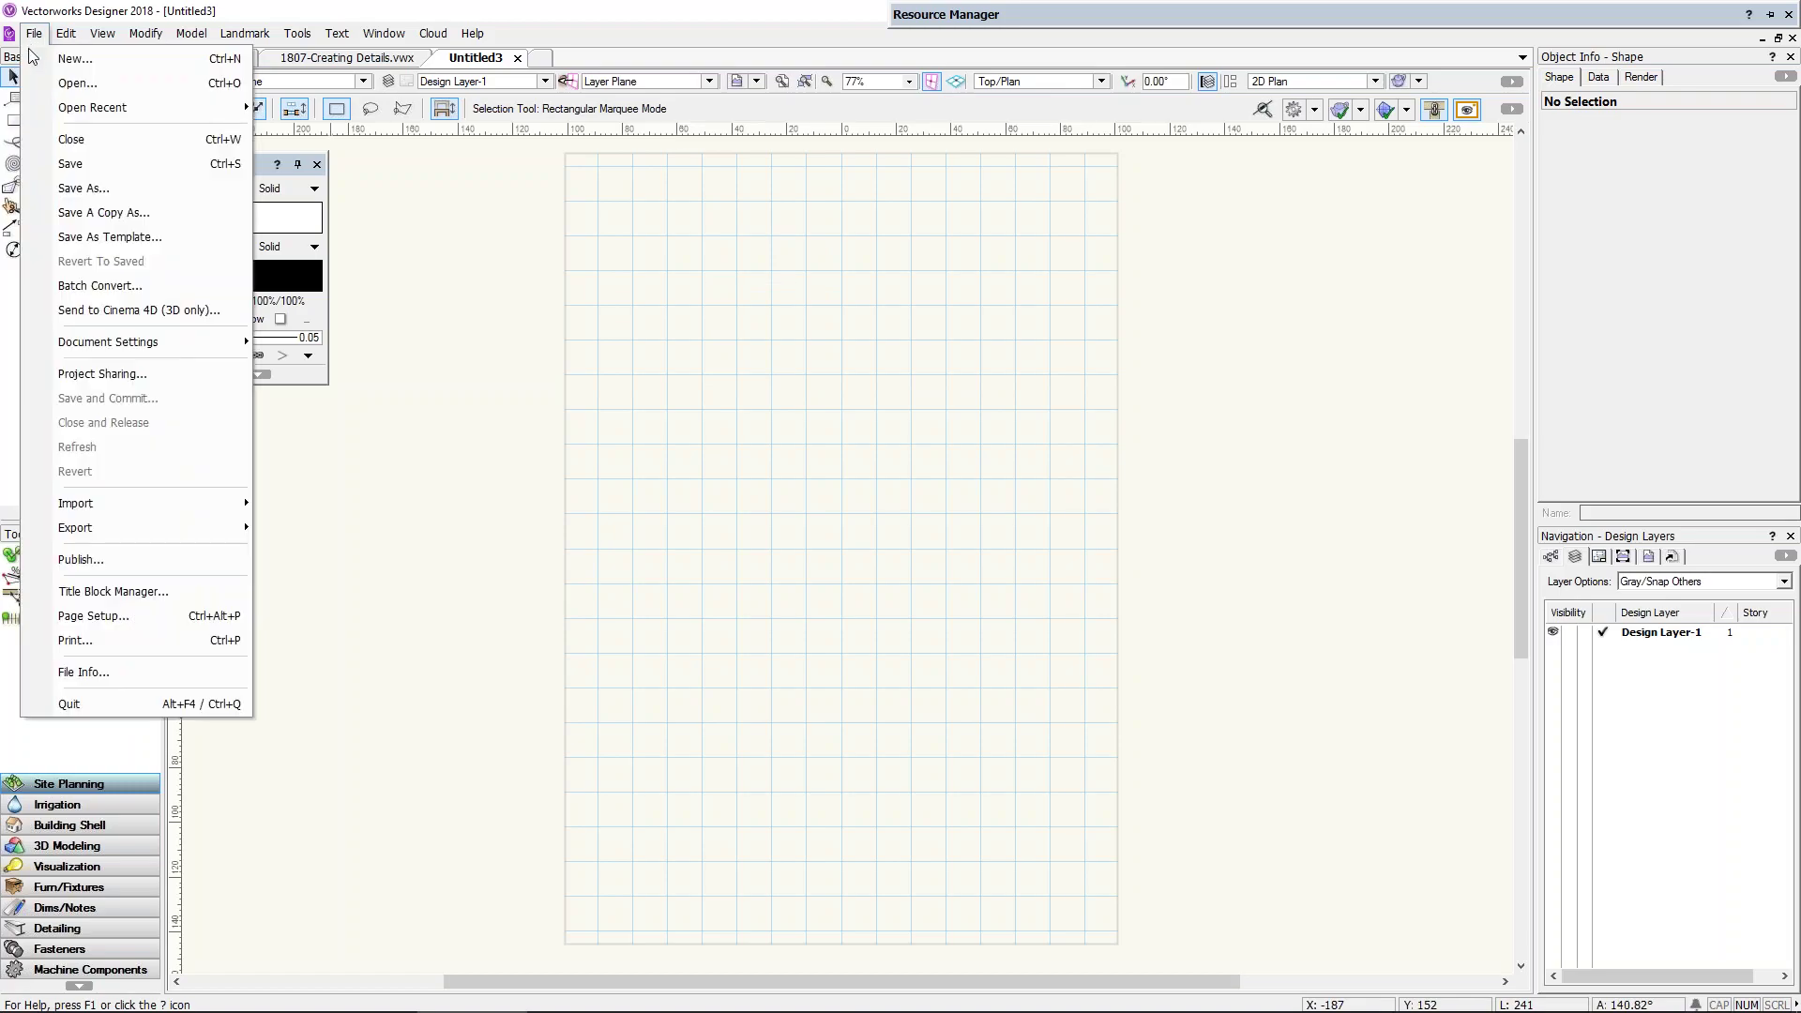
{"action": "mouse_move", "coordinate": [78, 506]}
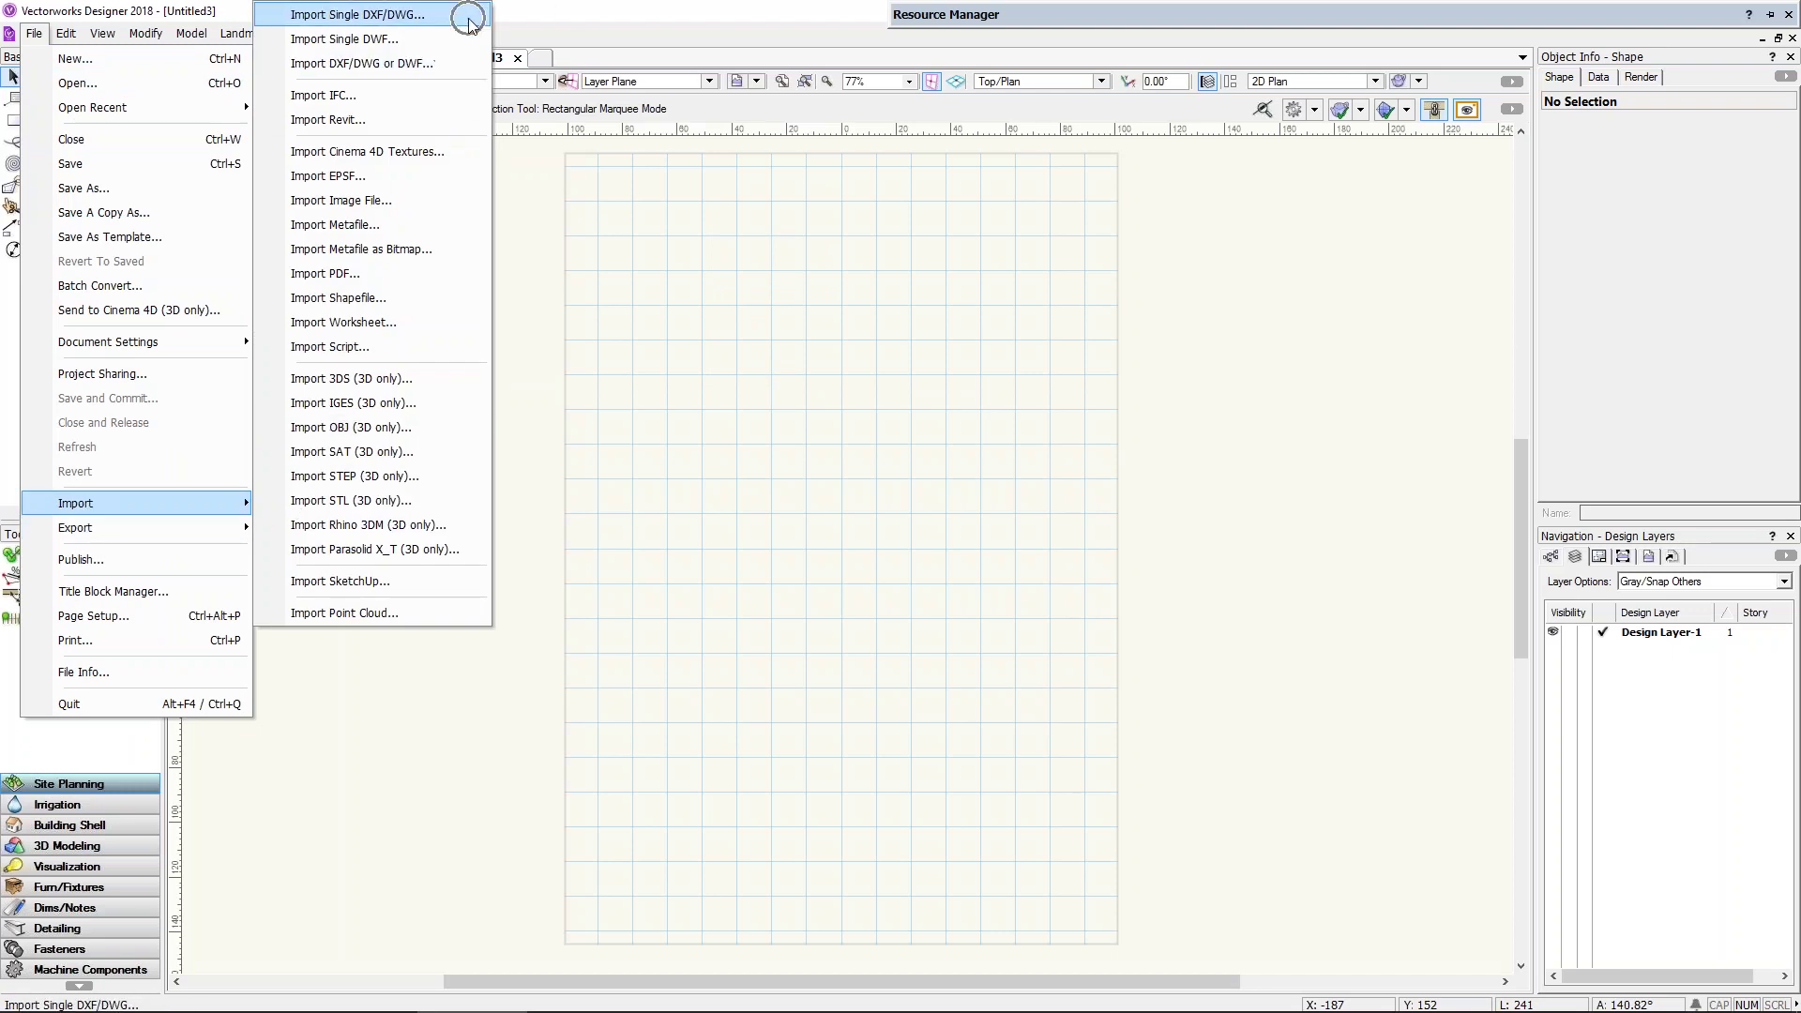
{"action": "left_click", "coordinate": [447, 63]}
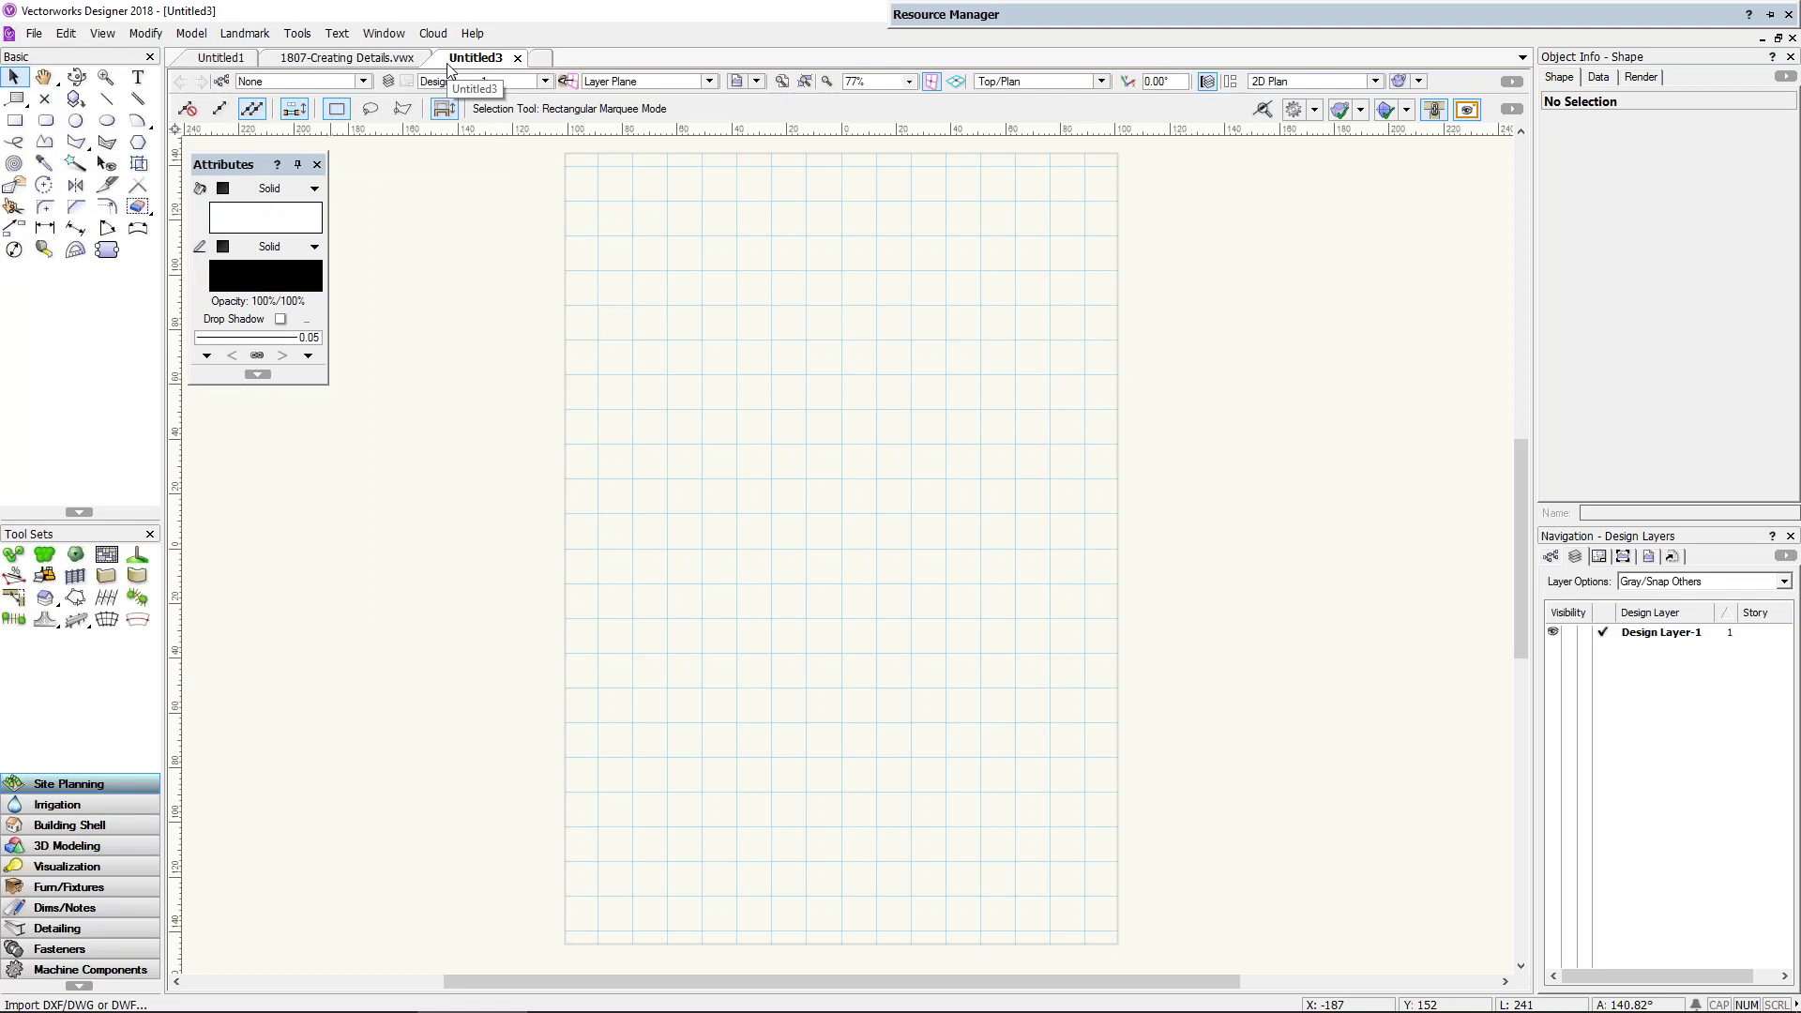
Step: Return to Untitled1 and start another import of the SC022 Shadowclad External Corner DWG from its File Explorer folder
{"action": "left_click", "coordinate": [226, 59]}
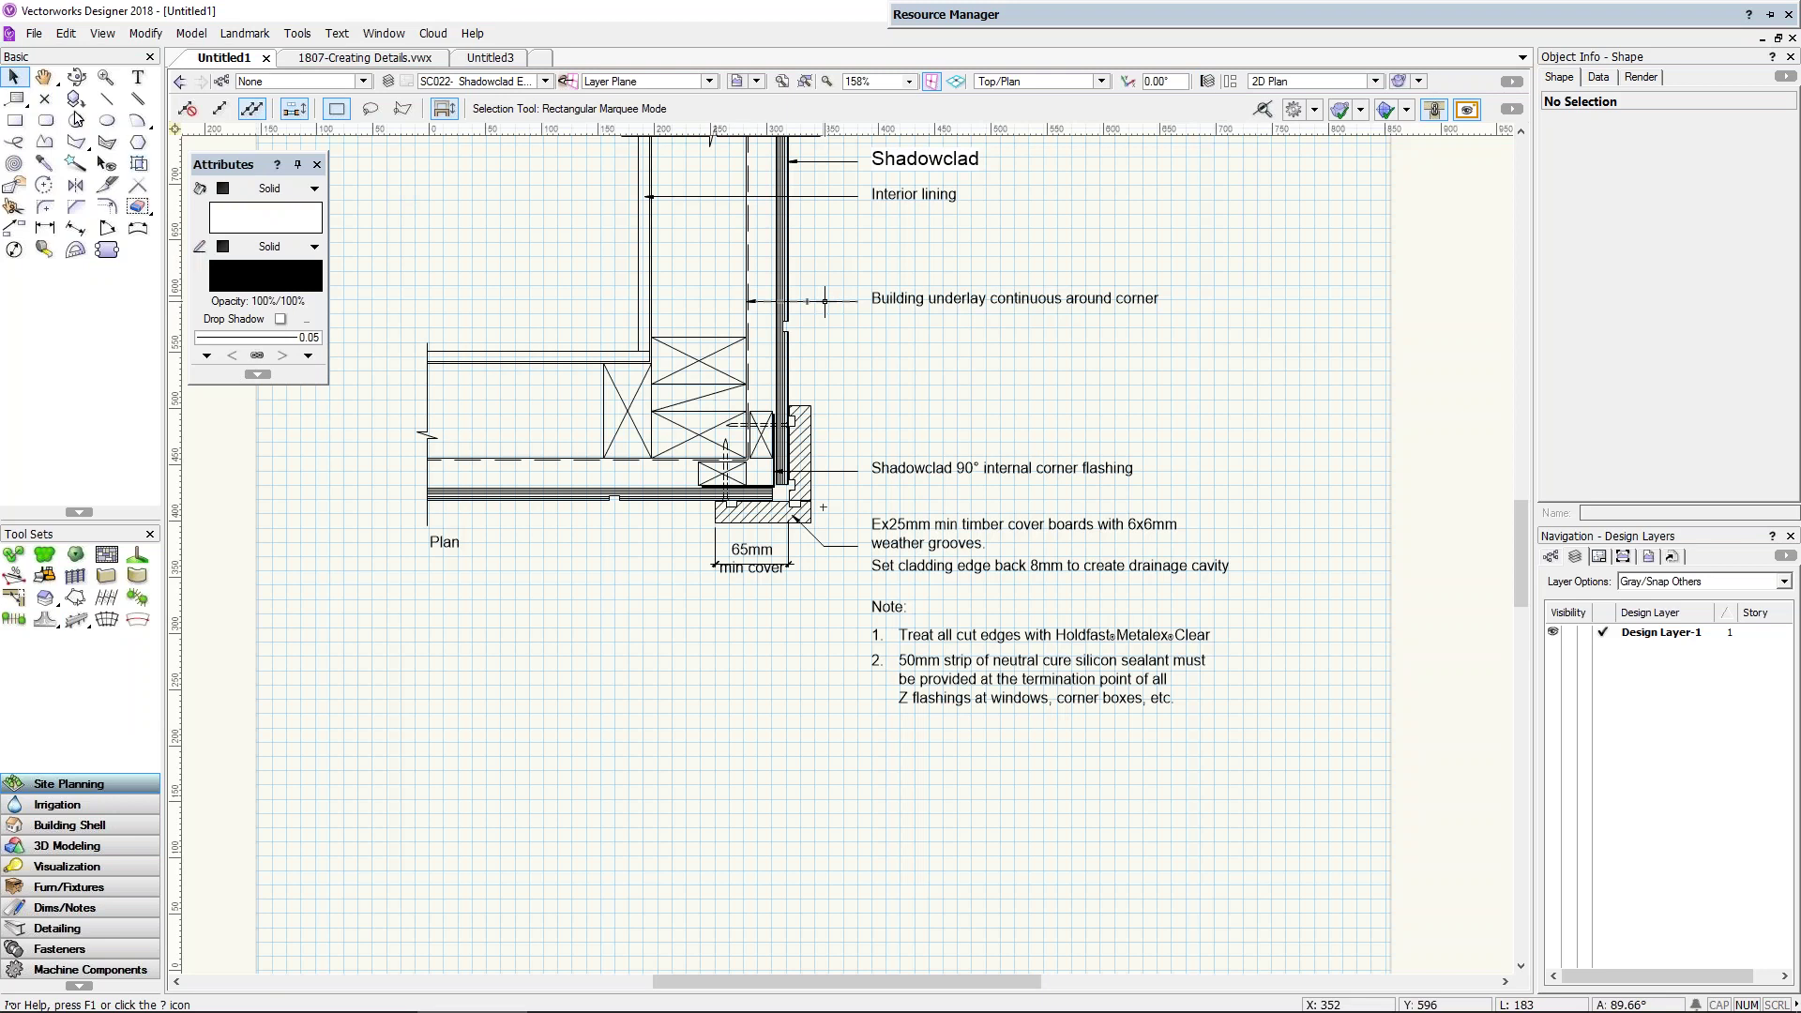
{"action": "key", "text": "super+Tab"}
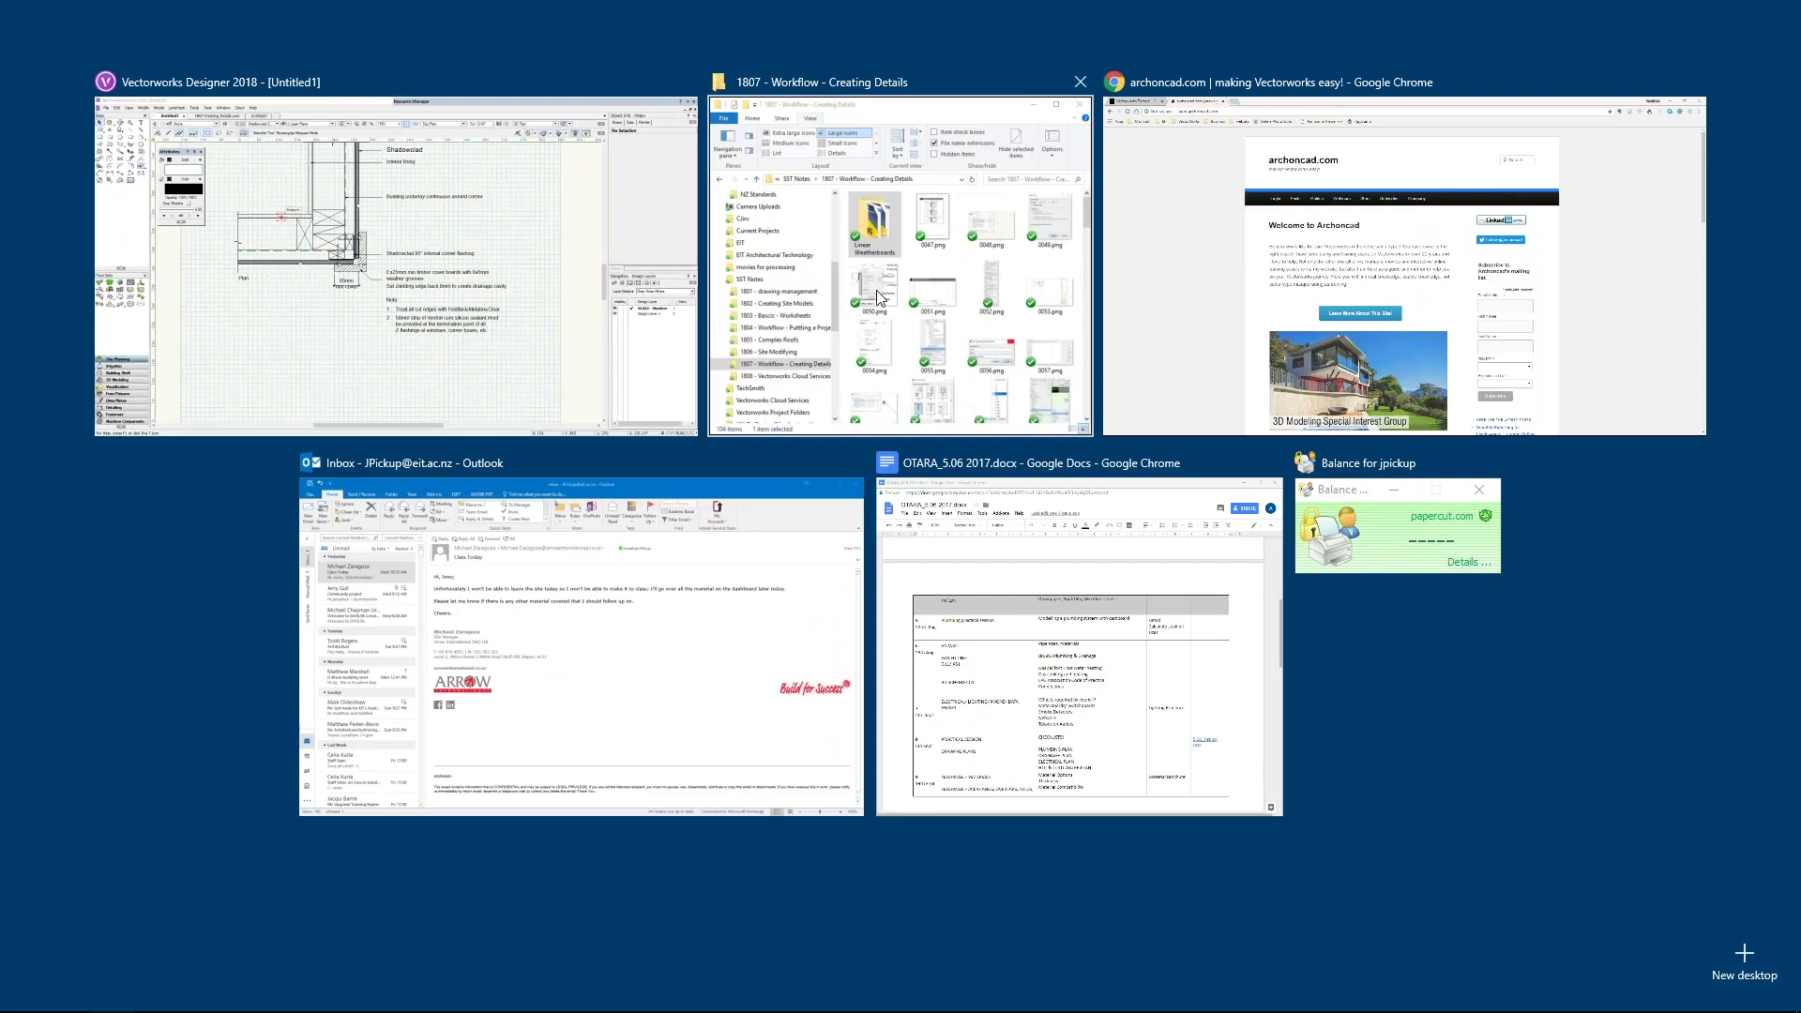
{"action": "left_click", "coordinate": [880, 298]}
{"action": "scroll", "coordinate": [538, 422], "scroll_direction": "down", "scroll_amount": 10}
{"action": "left_click_drag", "start_coordinate": [539, 542], "coordinate": [828, 427]}
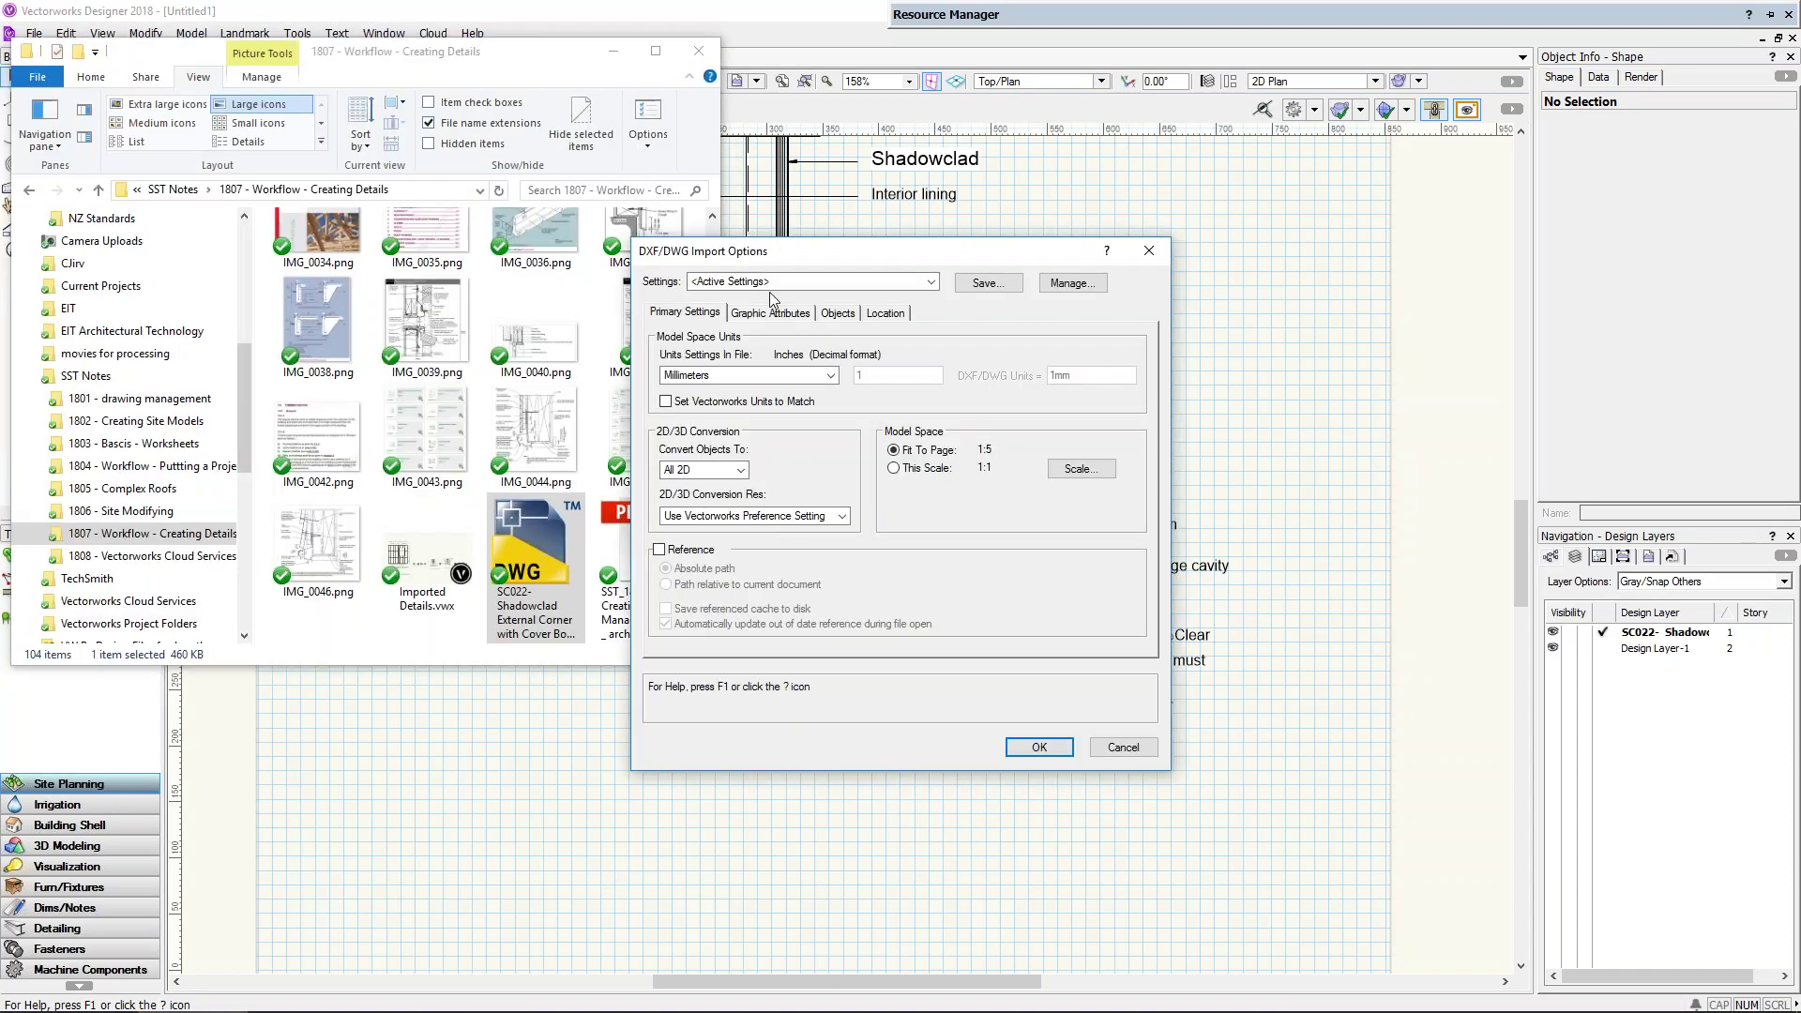
Step: Review the saved settings and the graphic attribute, object and location options for the DWG import
{"action": "left_click", "coordinate": [920, 286]}
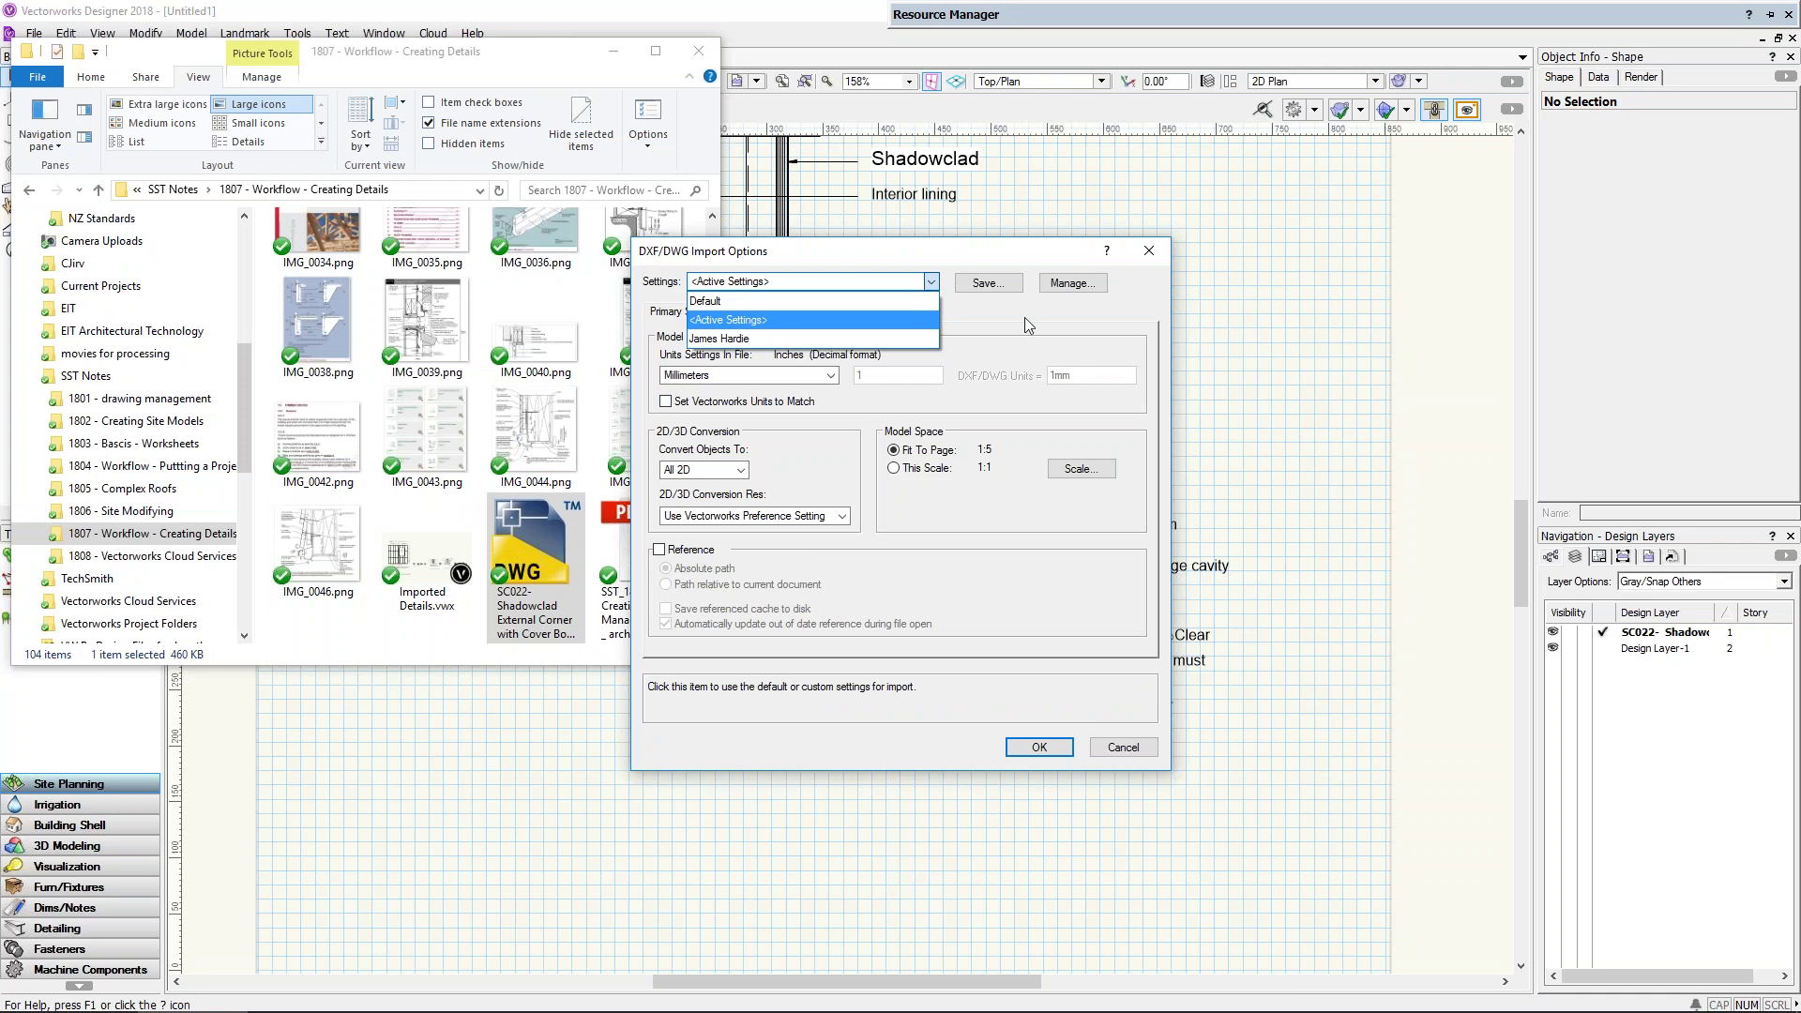
{"action": "left_click", "coordinate": [1011, 402]}
{"action": "left_click", "coordinate": [760, 313]}
{"action": "left_click", "coordinate": [835, 313]}
{"action": "left_click", "coordinate": [884, 313]}
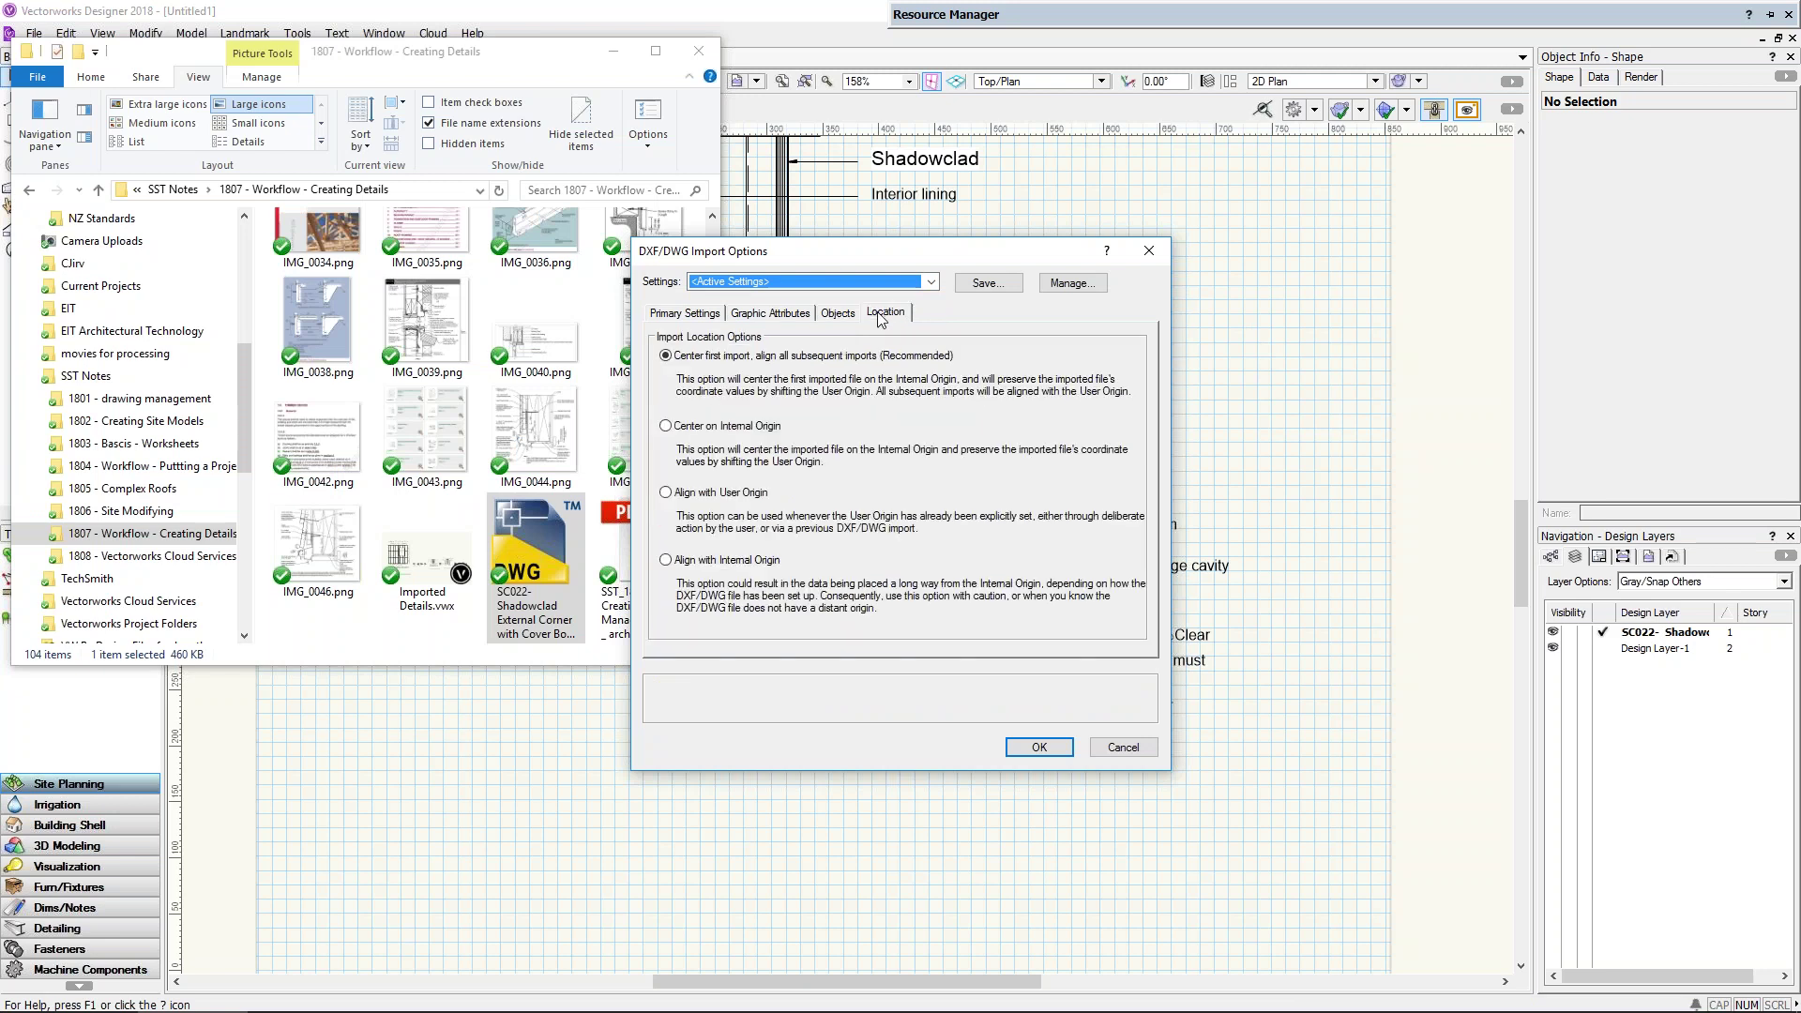
Step: Save the current import settings under the name CHH and import the SC022 Shadowclad detail with them
{"action": "left_click", "coordinate": [994, 283]}
{"action": "type", "text": "Steel and"}
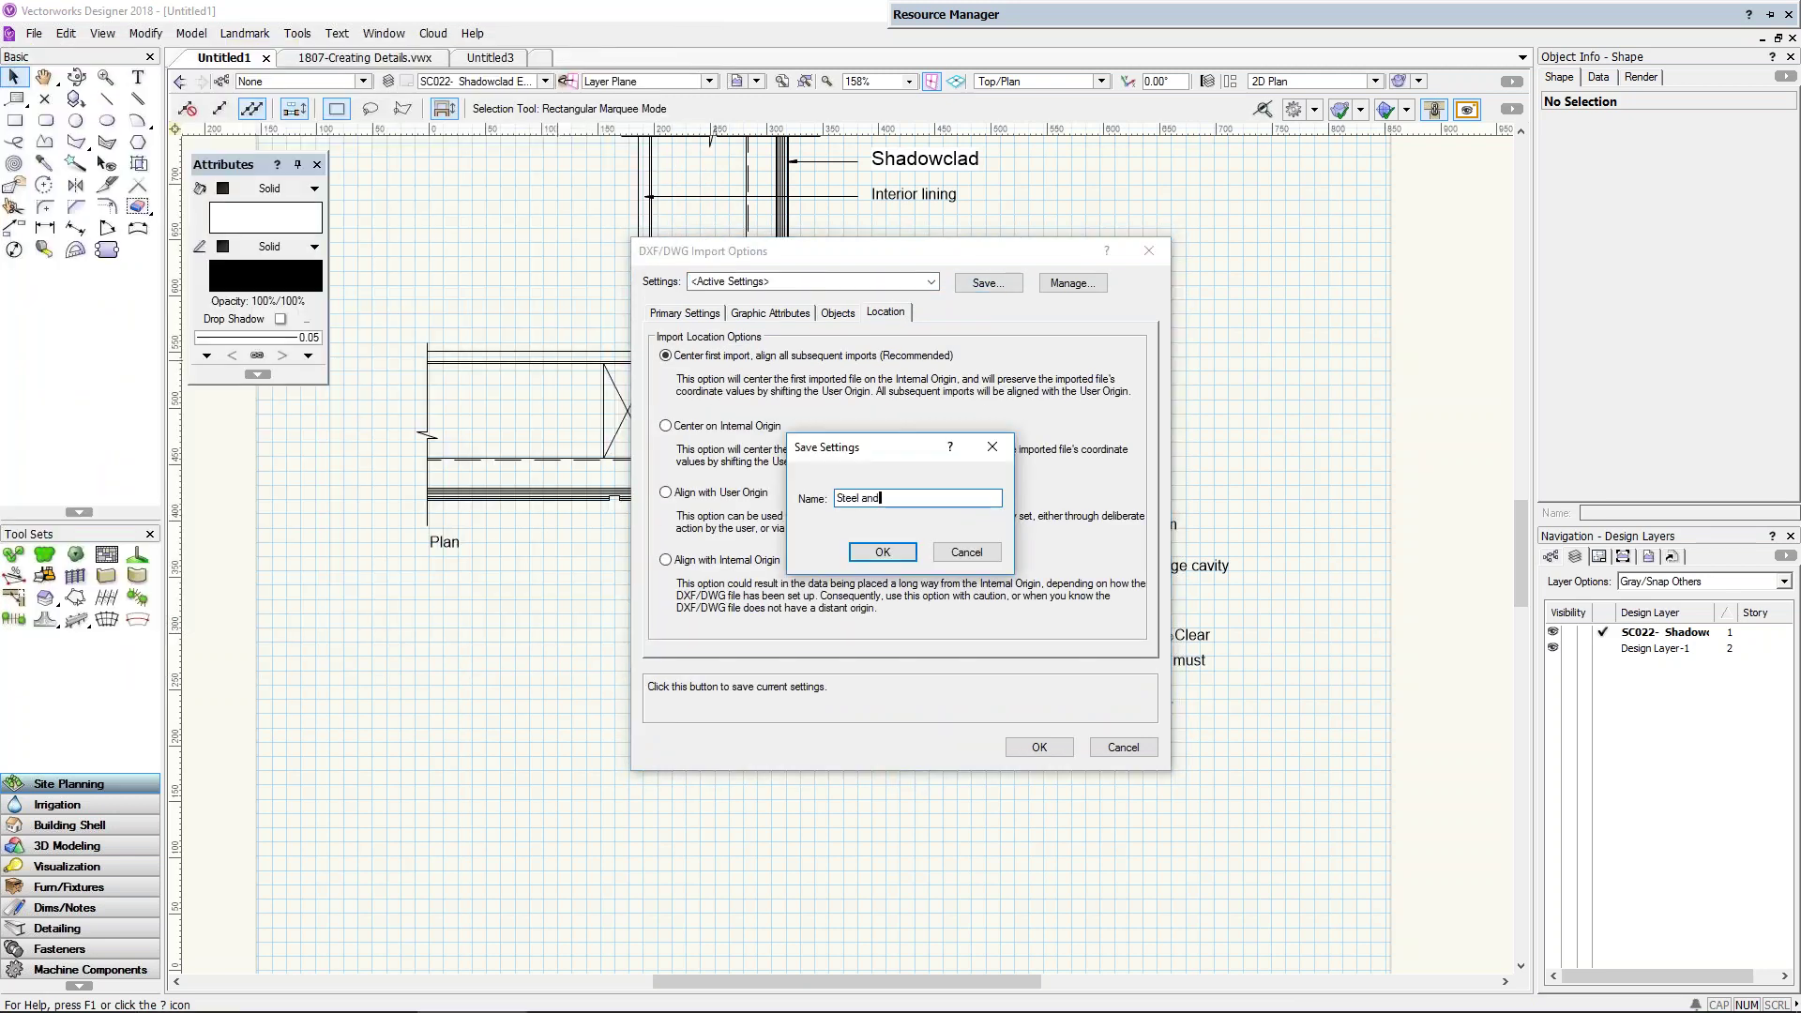
{"action": "type", "text": " Tube"}
{"action": "key", "text": "BackSpace"}
{"action": "key", "text": "BackSpace"}
{"action": "key", "text": "BackSpace"}
{"action": "key", "text": "BackSpace"}
{"action": "key", "text": "BackSpace"}
{"action": "key", "text": "BackSpace"}
{"action": "key", "text": "BackSpace"}
{"action": "key", "text": "BackSpace"}
{"action": "key", "text": "BackSpace"}
{"action": "key", "text": "BackSpace"}
{"action": "key", "text": "BackSpace"}
{"action": "key", "text": "BackSpace"}
{"action": "key", "text": "BackSpace"}
{"action": "key", "text": "BackSpace"}
{"action": "type", "text": "CHH"}
{"action": "left_click", "coordinate": [881, 551]}
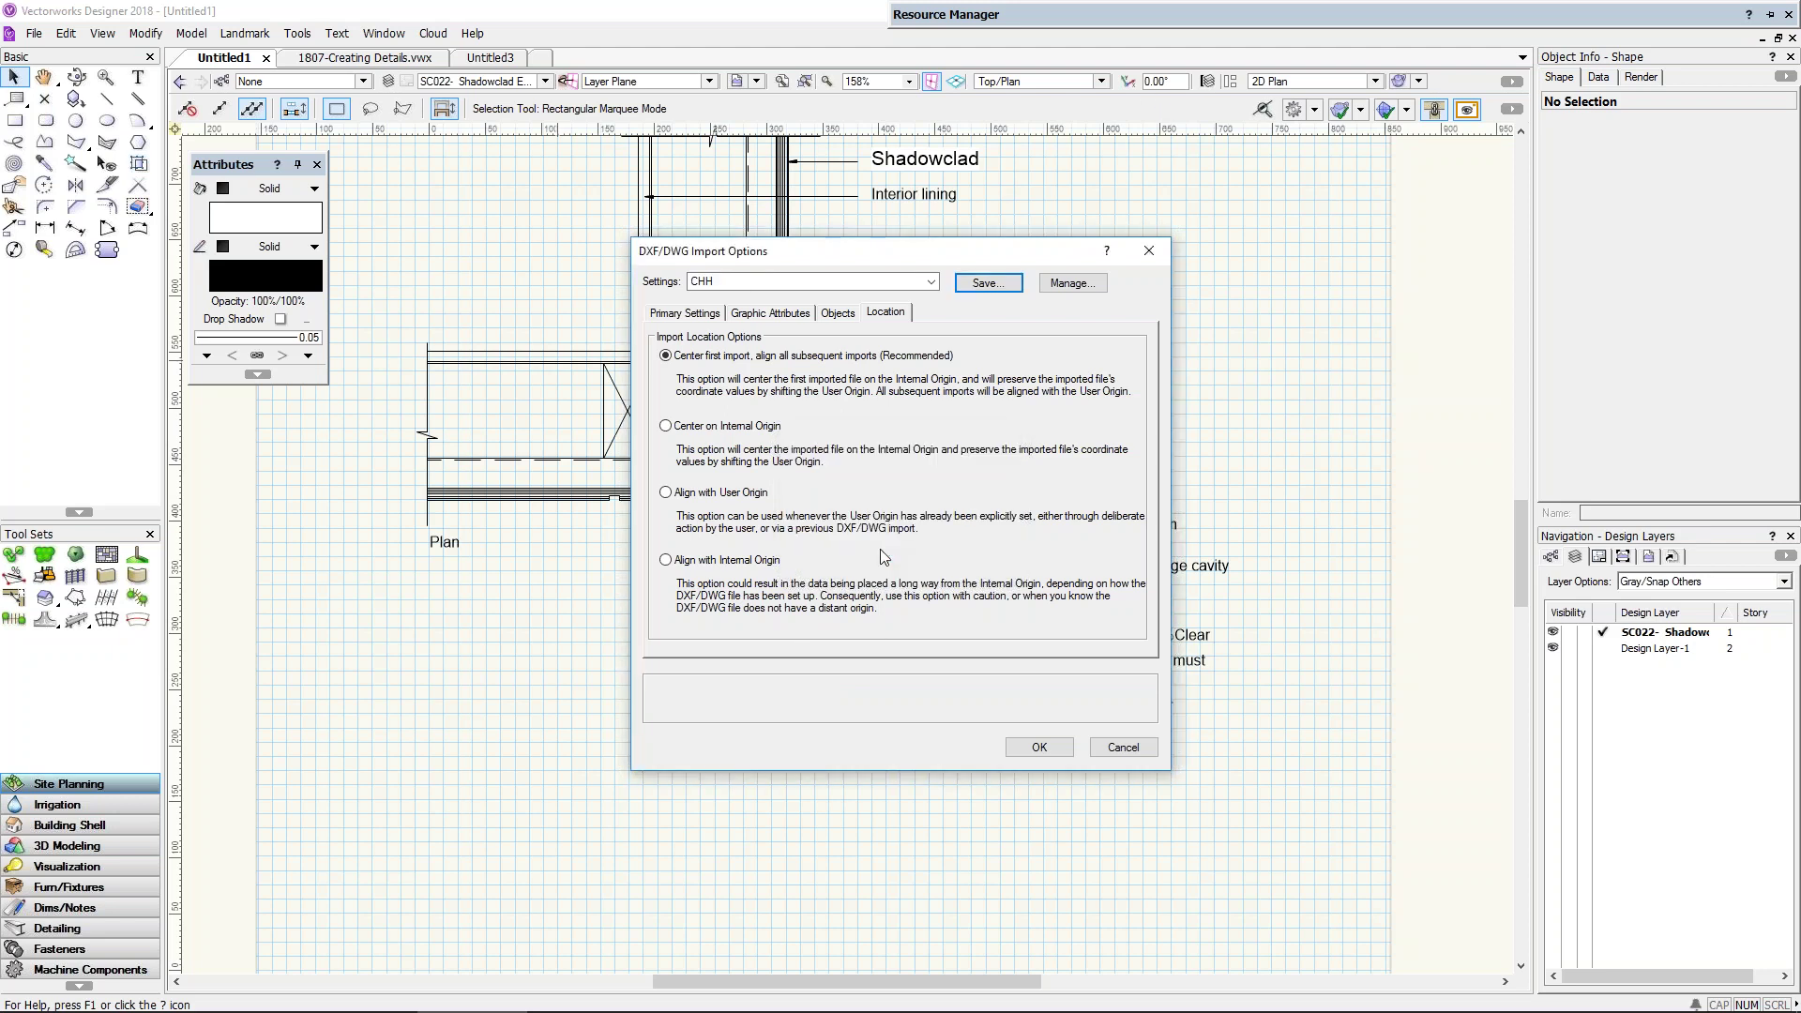
{"action": "left_click", "coordinate": [1039, 748]}
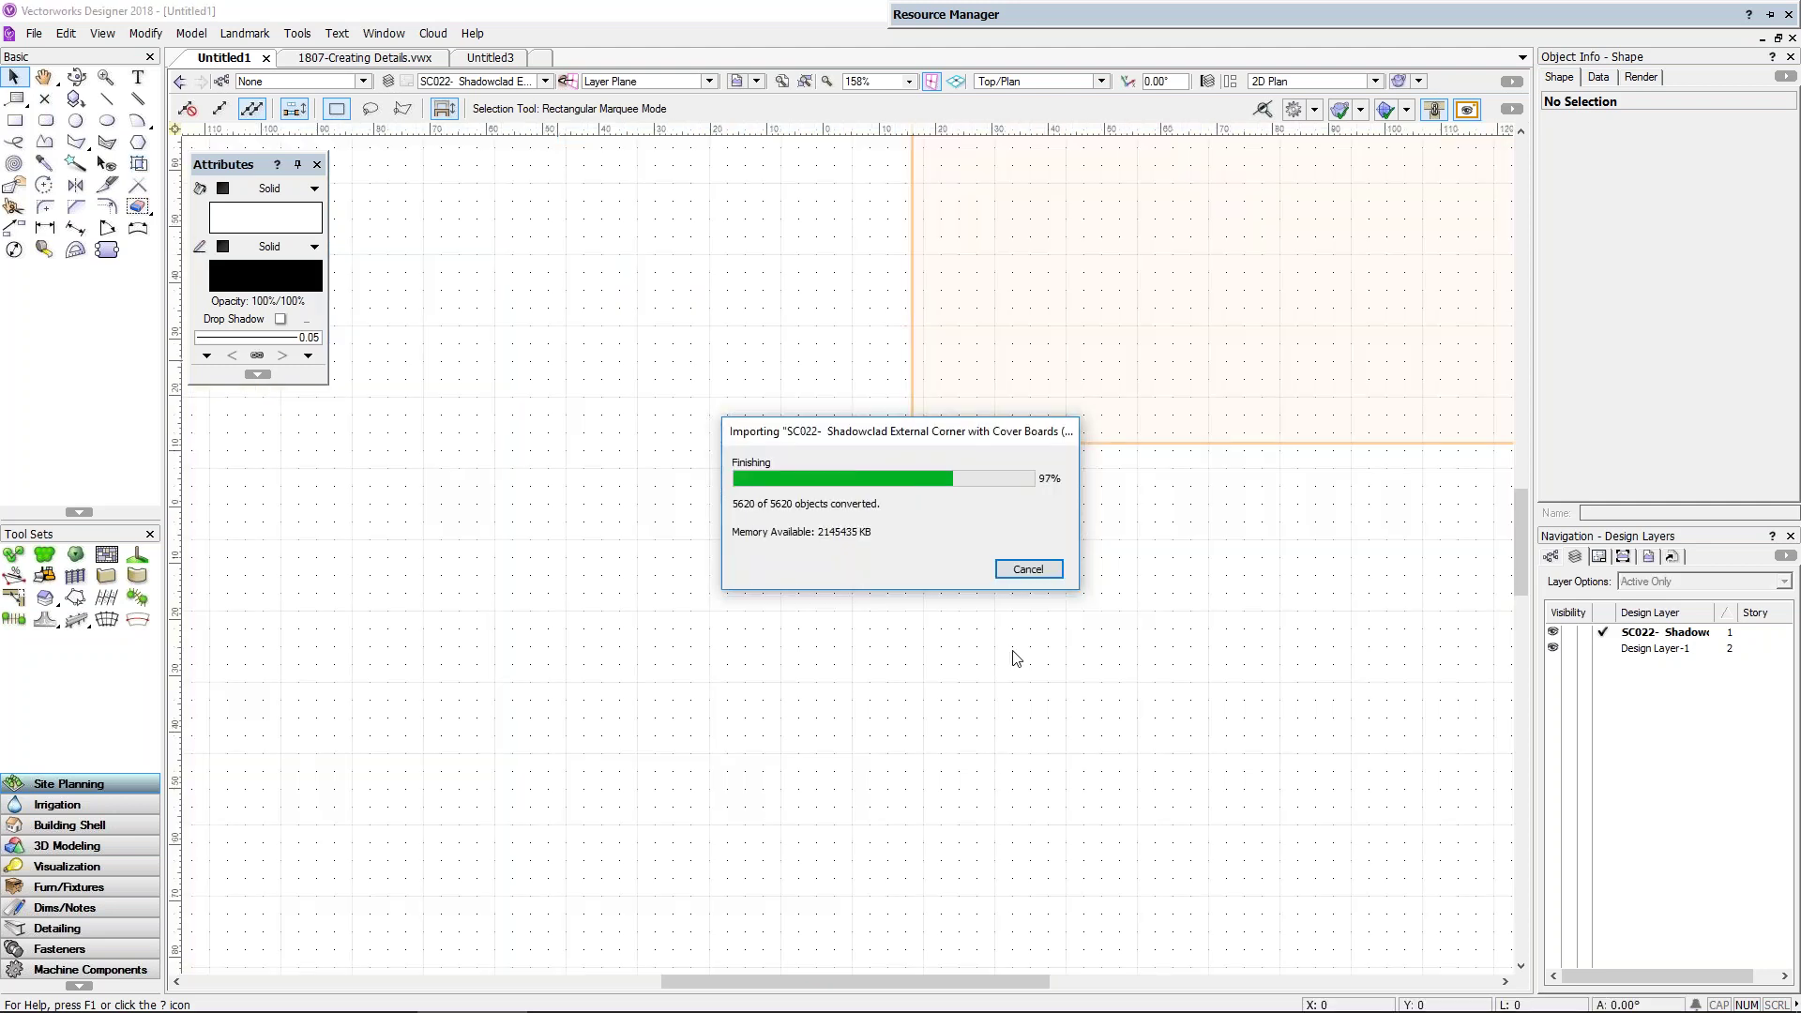
{"action": "left_click", "coordinate": [985, 533]}
Step: In Untitled3, start a DXF/DWG or DWF batch import with the Linear Weatherboards folder as its source
{"action": "left_click", "coordinate": [490, 57]}
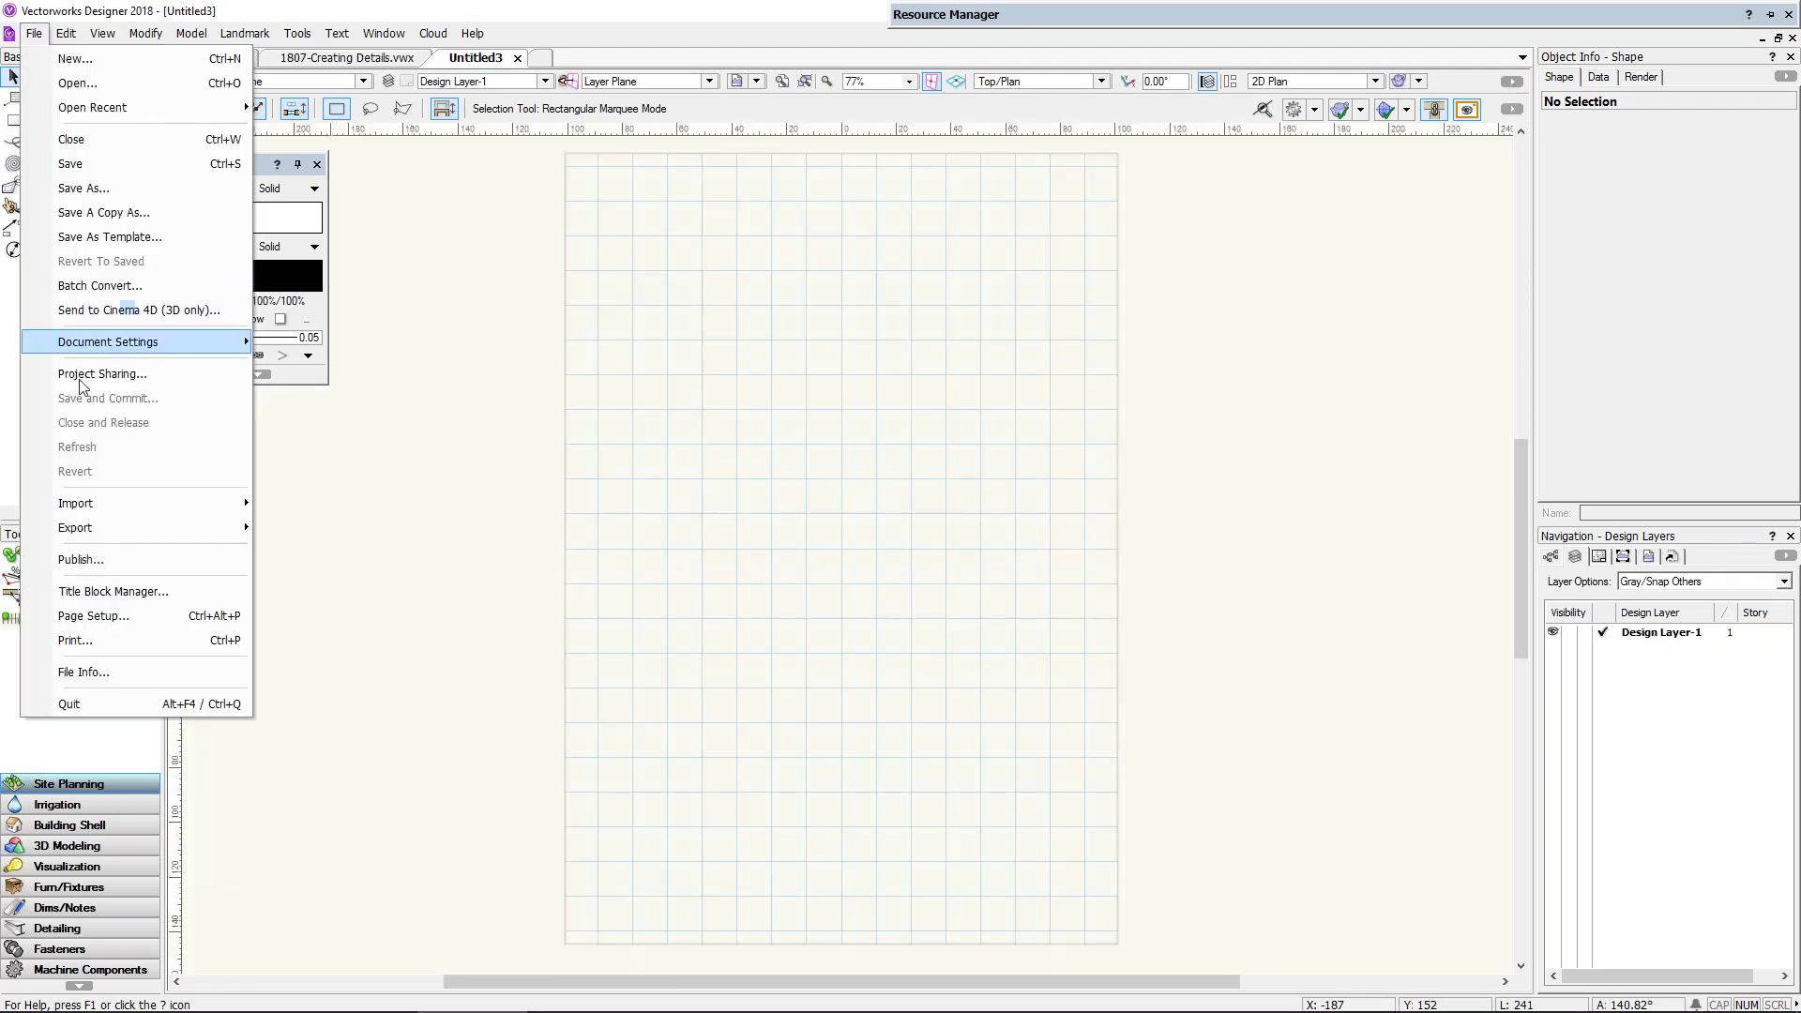
{"action": "mouse_move", "coordinate": [110, 504]}
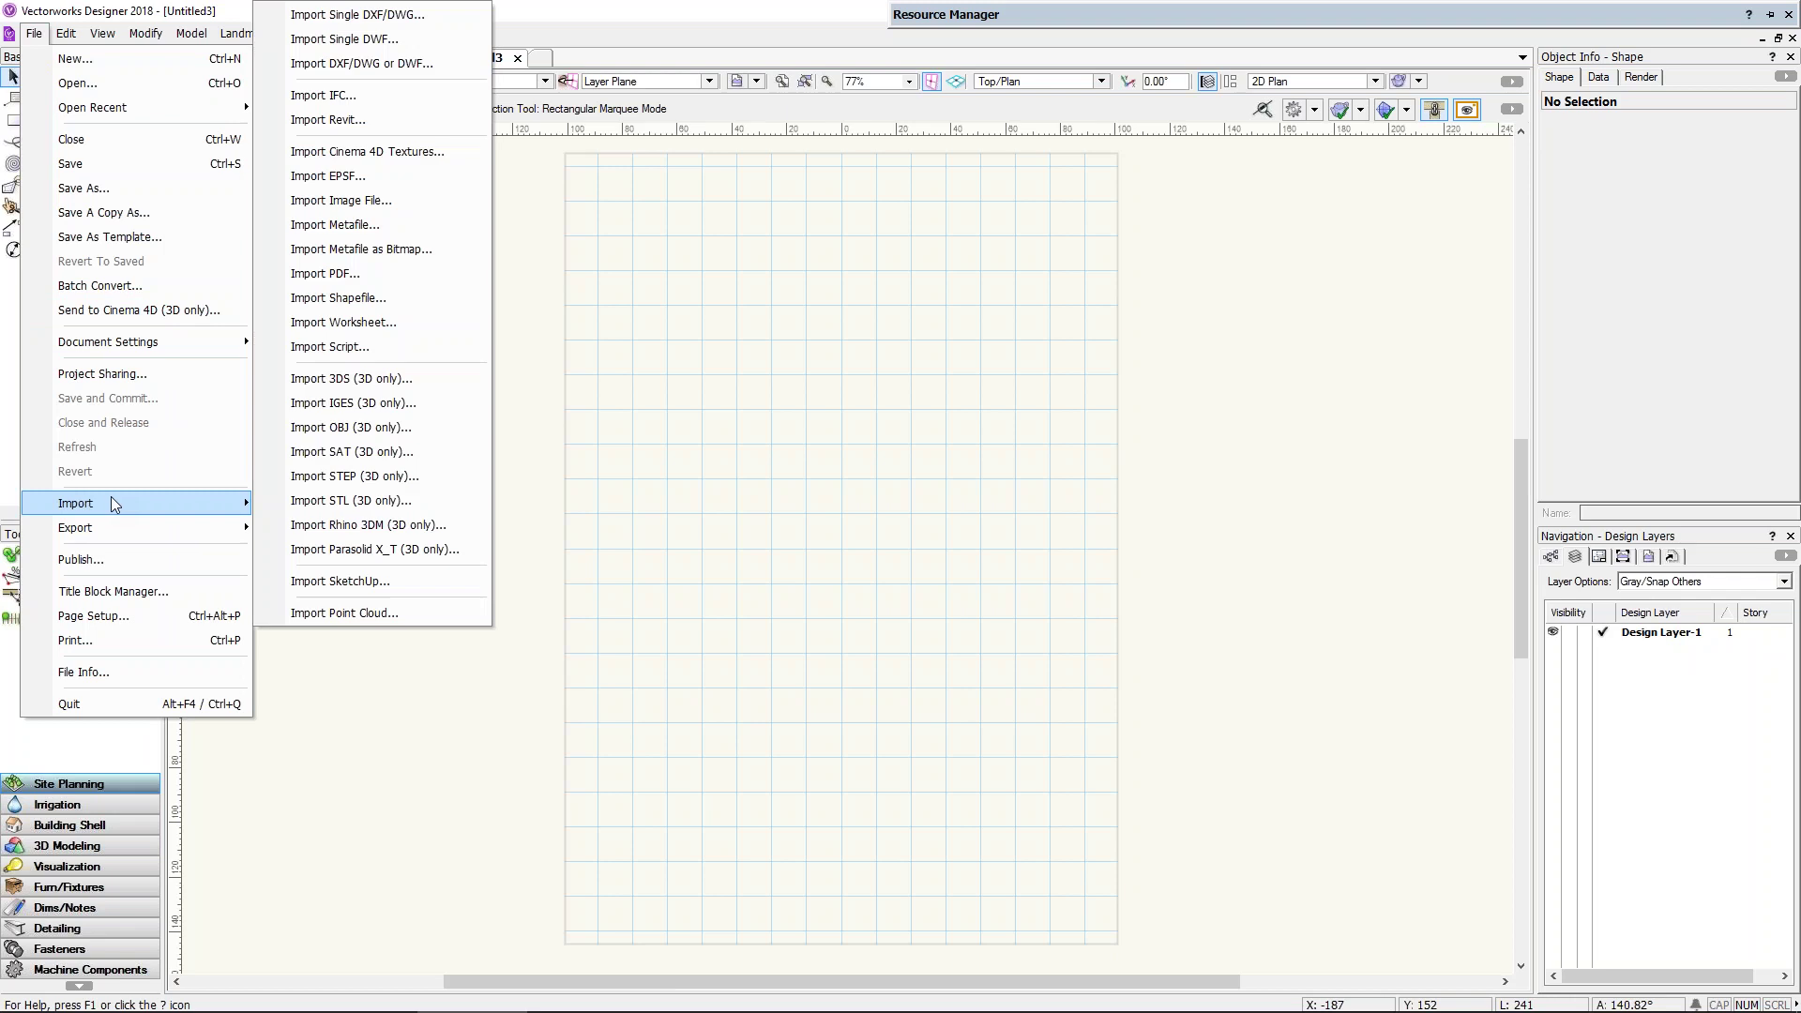
{"action": "left_click", "coordinate": [344, 64]}
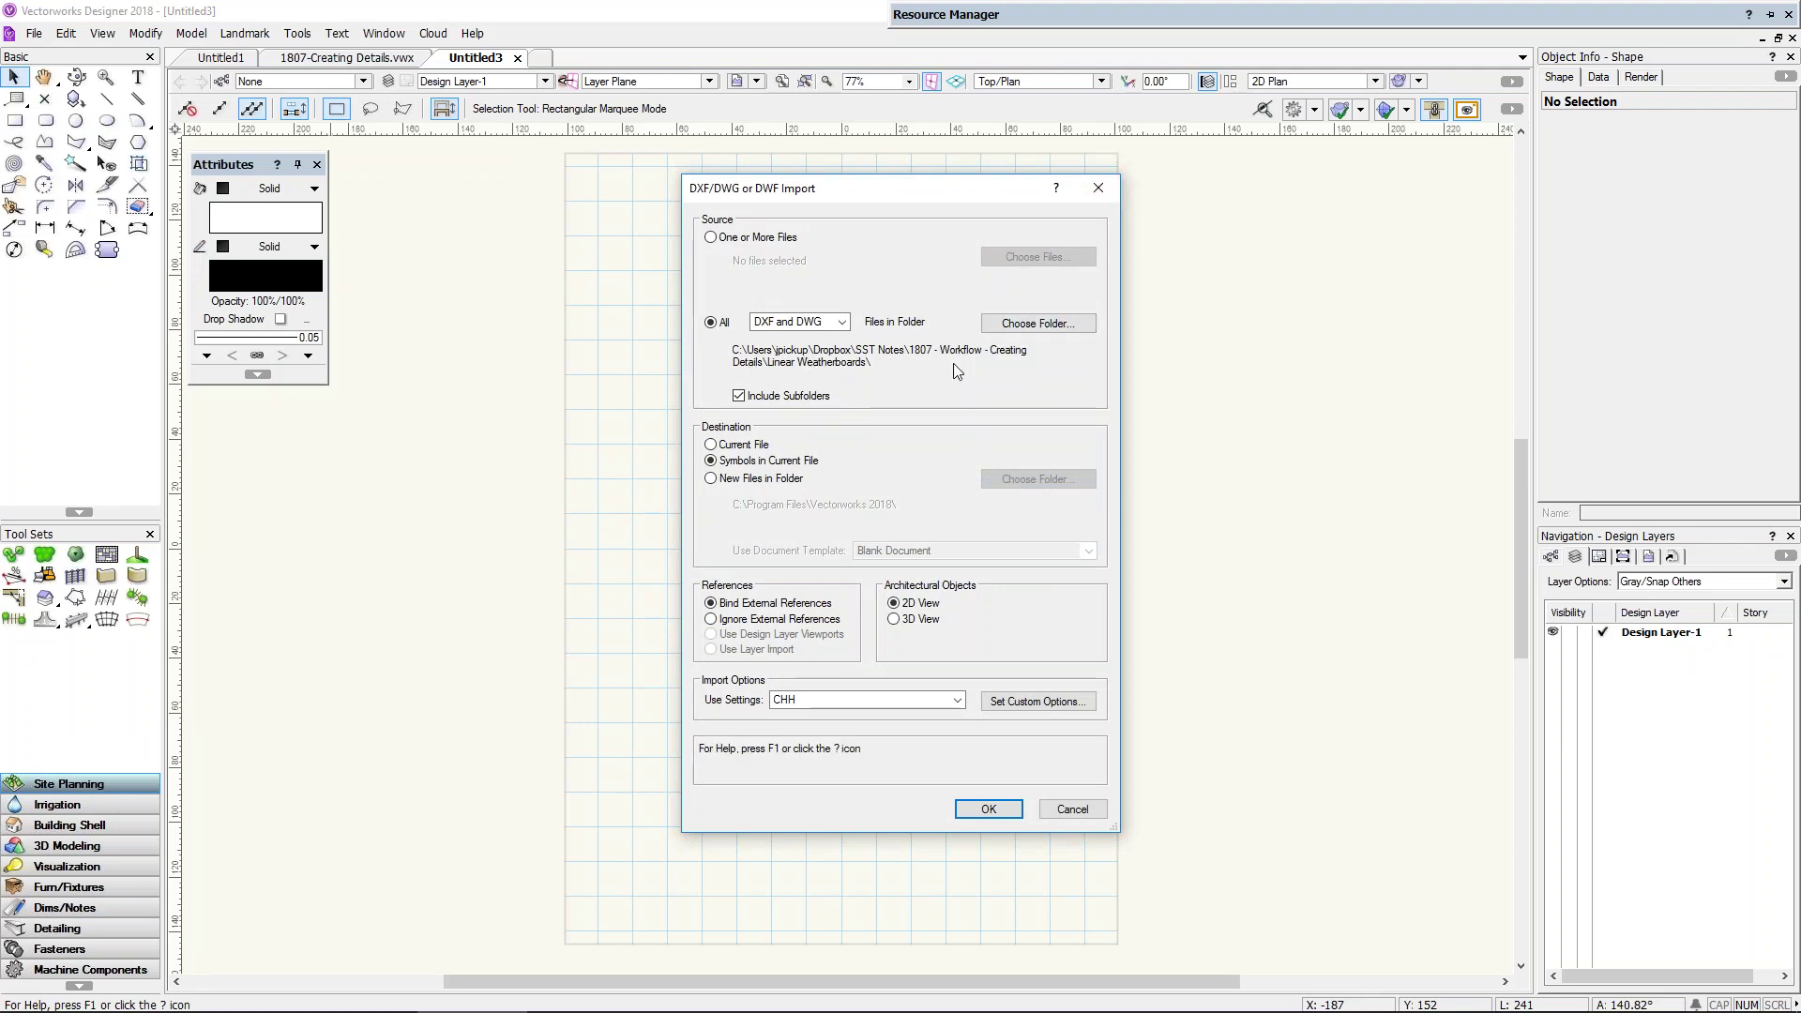
{"action": "left_click", "coordinate": [1037, 322]}
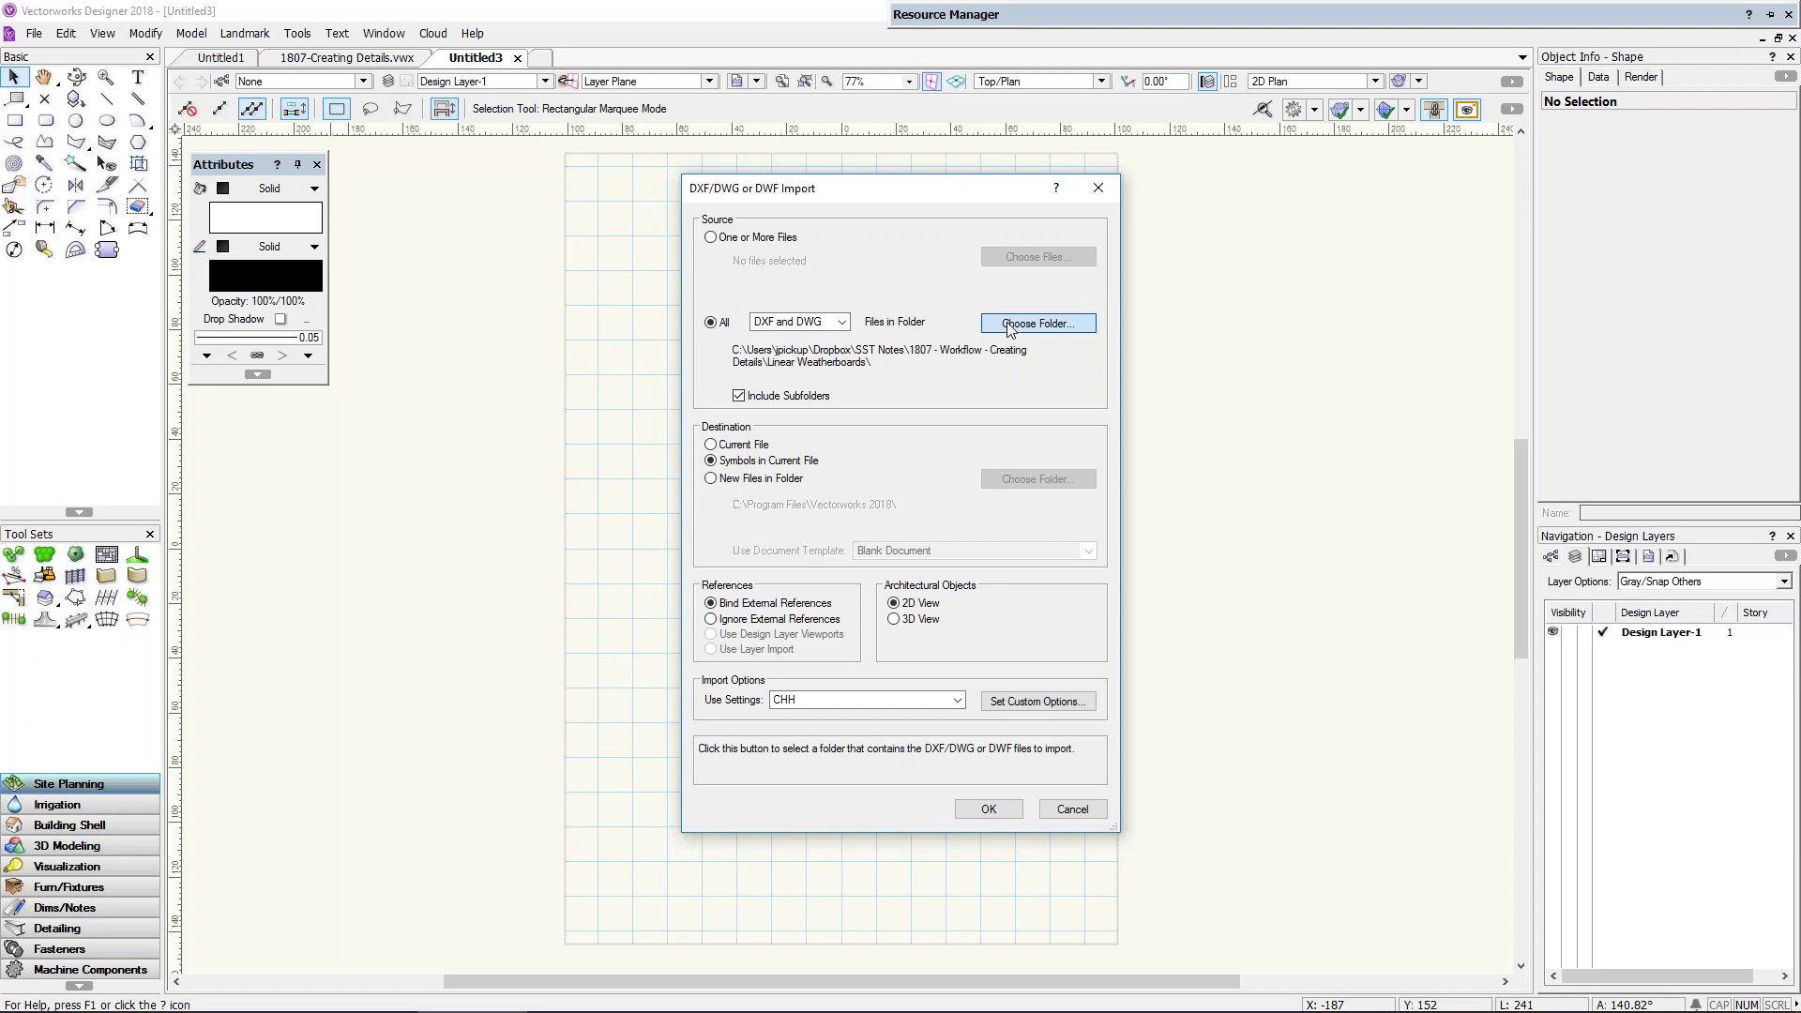
{"action": "left_click", "coordinate": [1163, 247]}
{"action": "left_click", "coordinate": [1054, 361]}
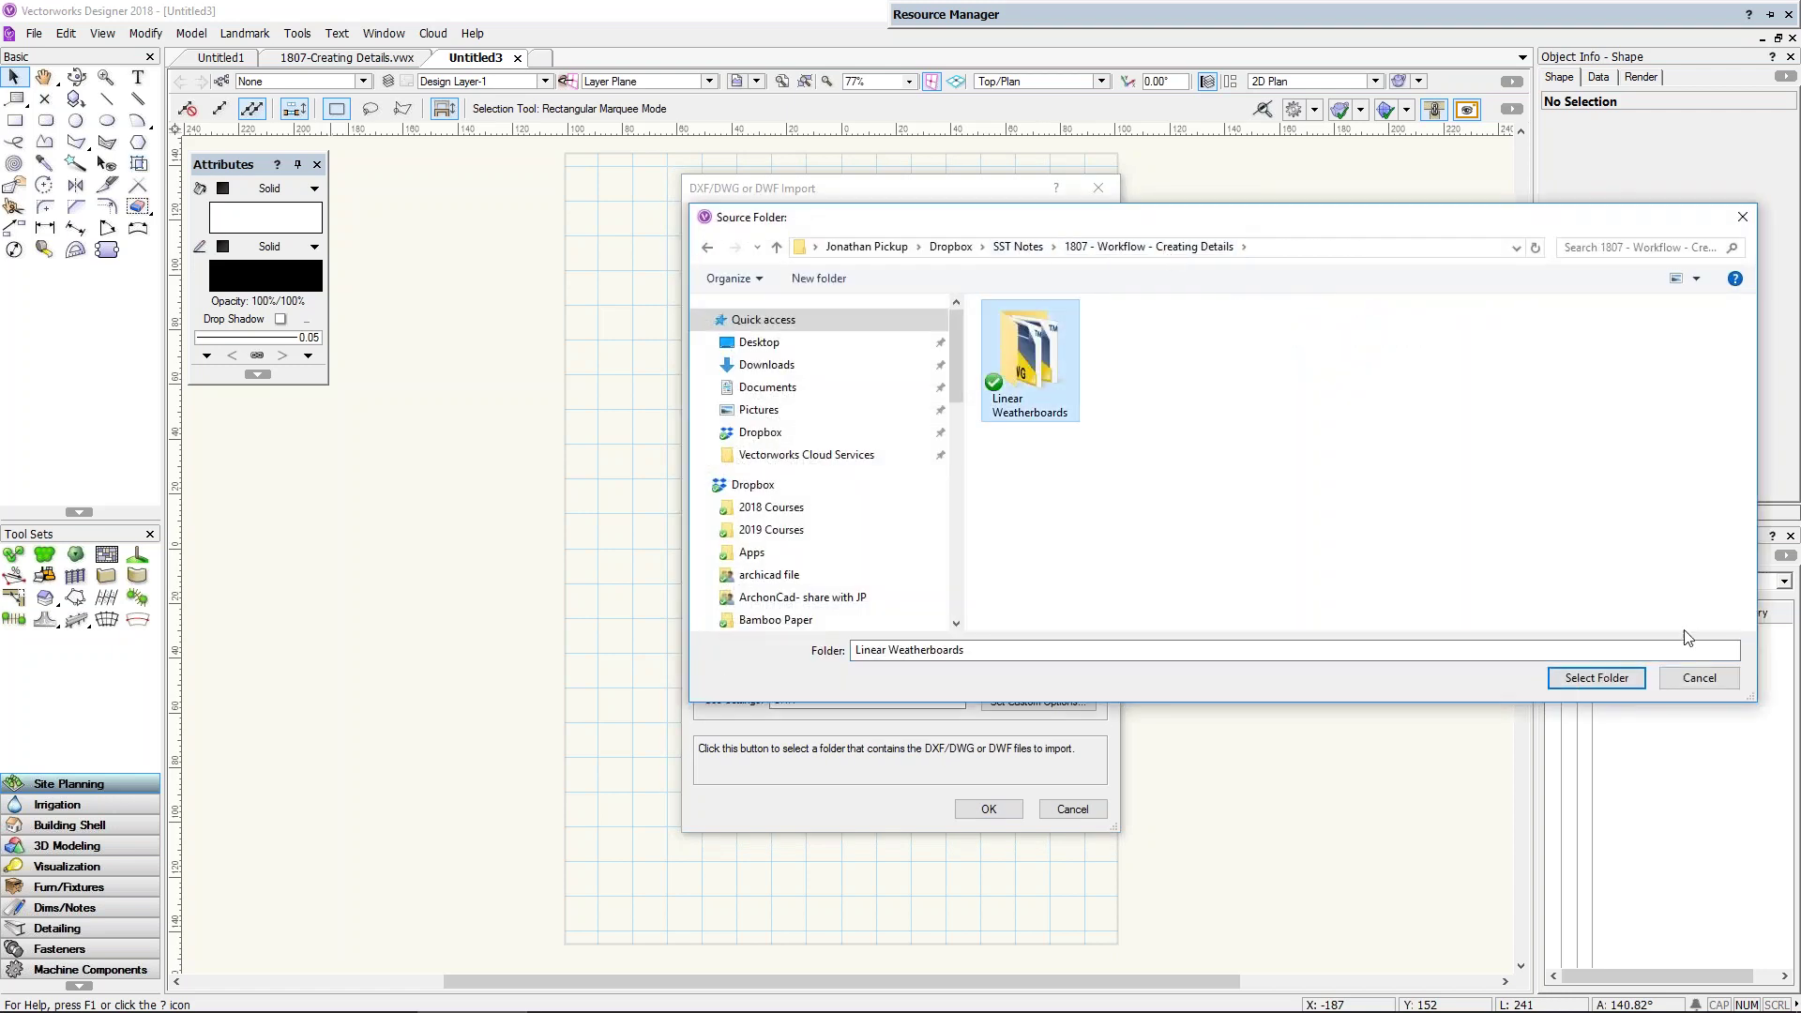
{"action": "left_click", "coordinate": [1588, 688]}
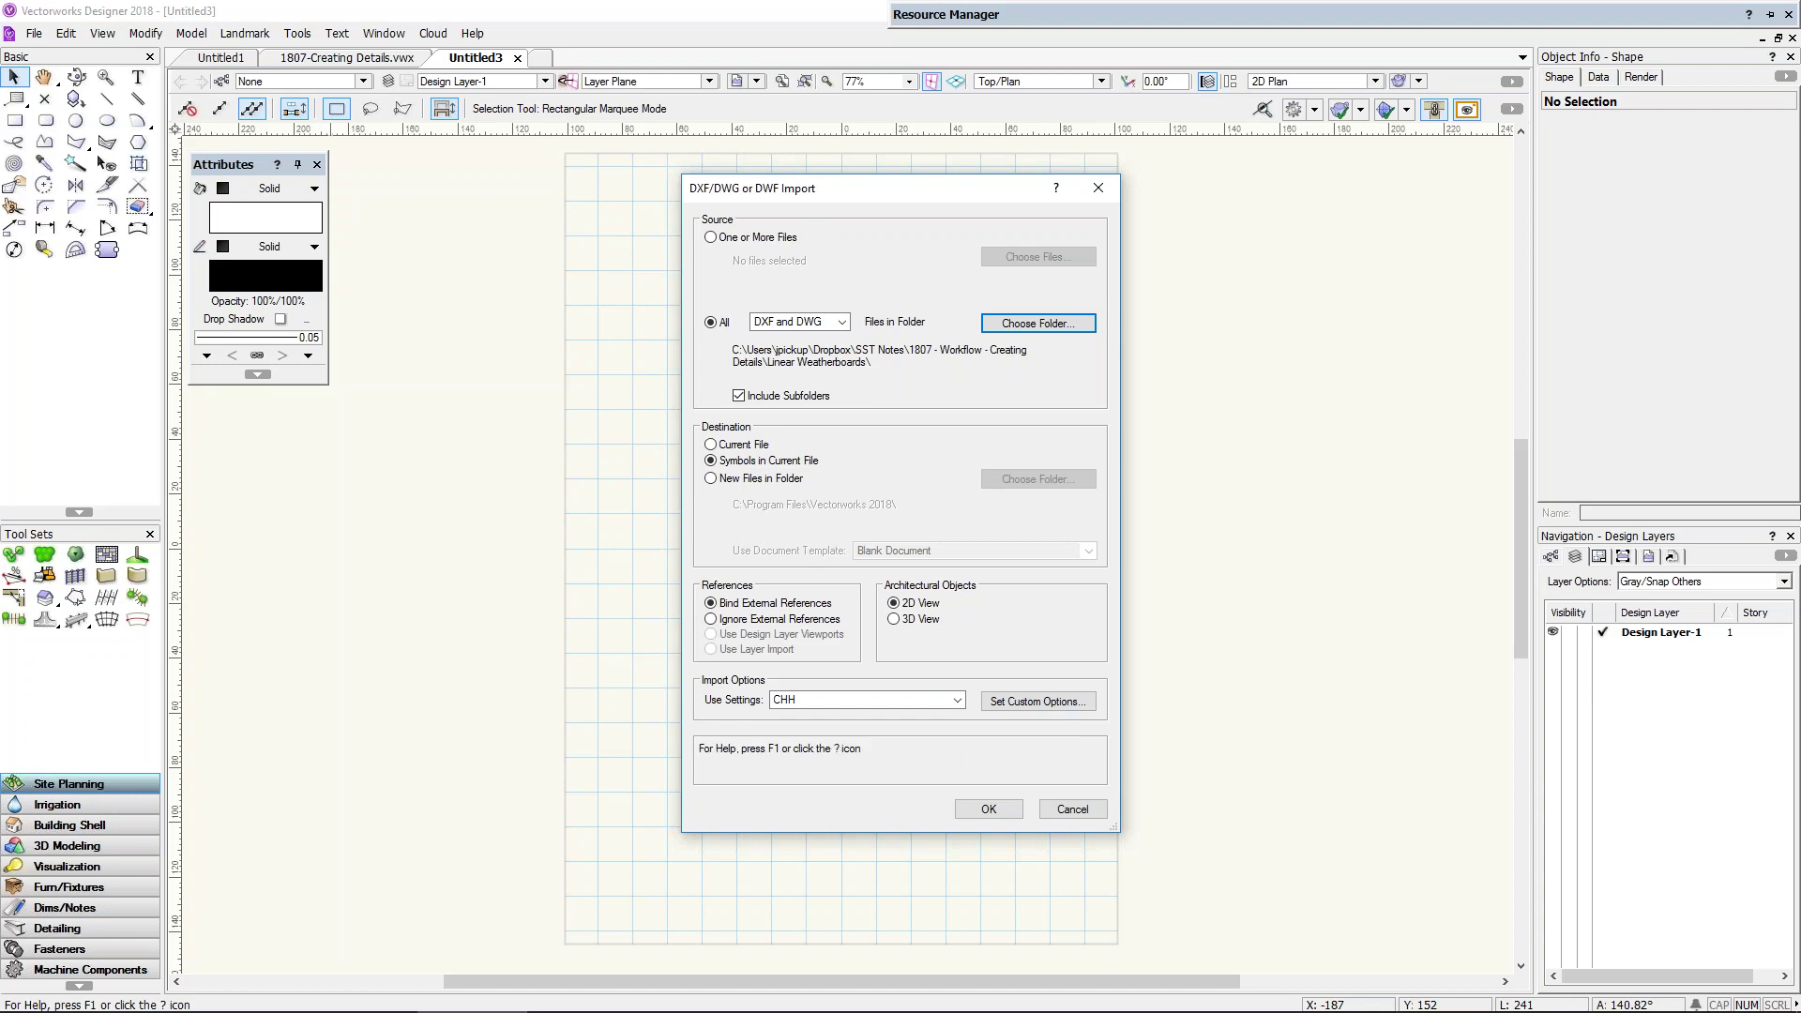
Step: Import all the folder's DXF and DWG files directly into the current file using the James Hardie settings
{"action": "left_click", "coordinate": [1045, 702]}
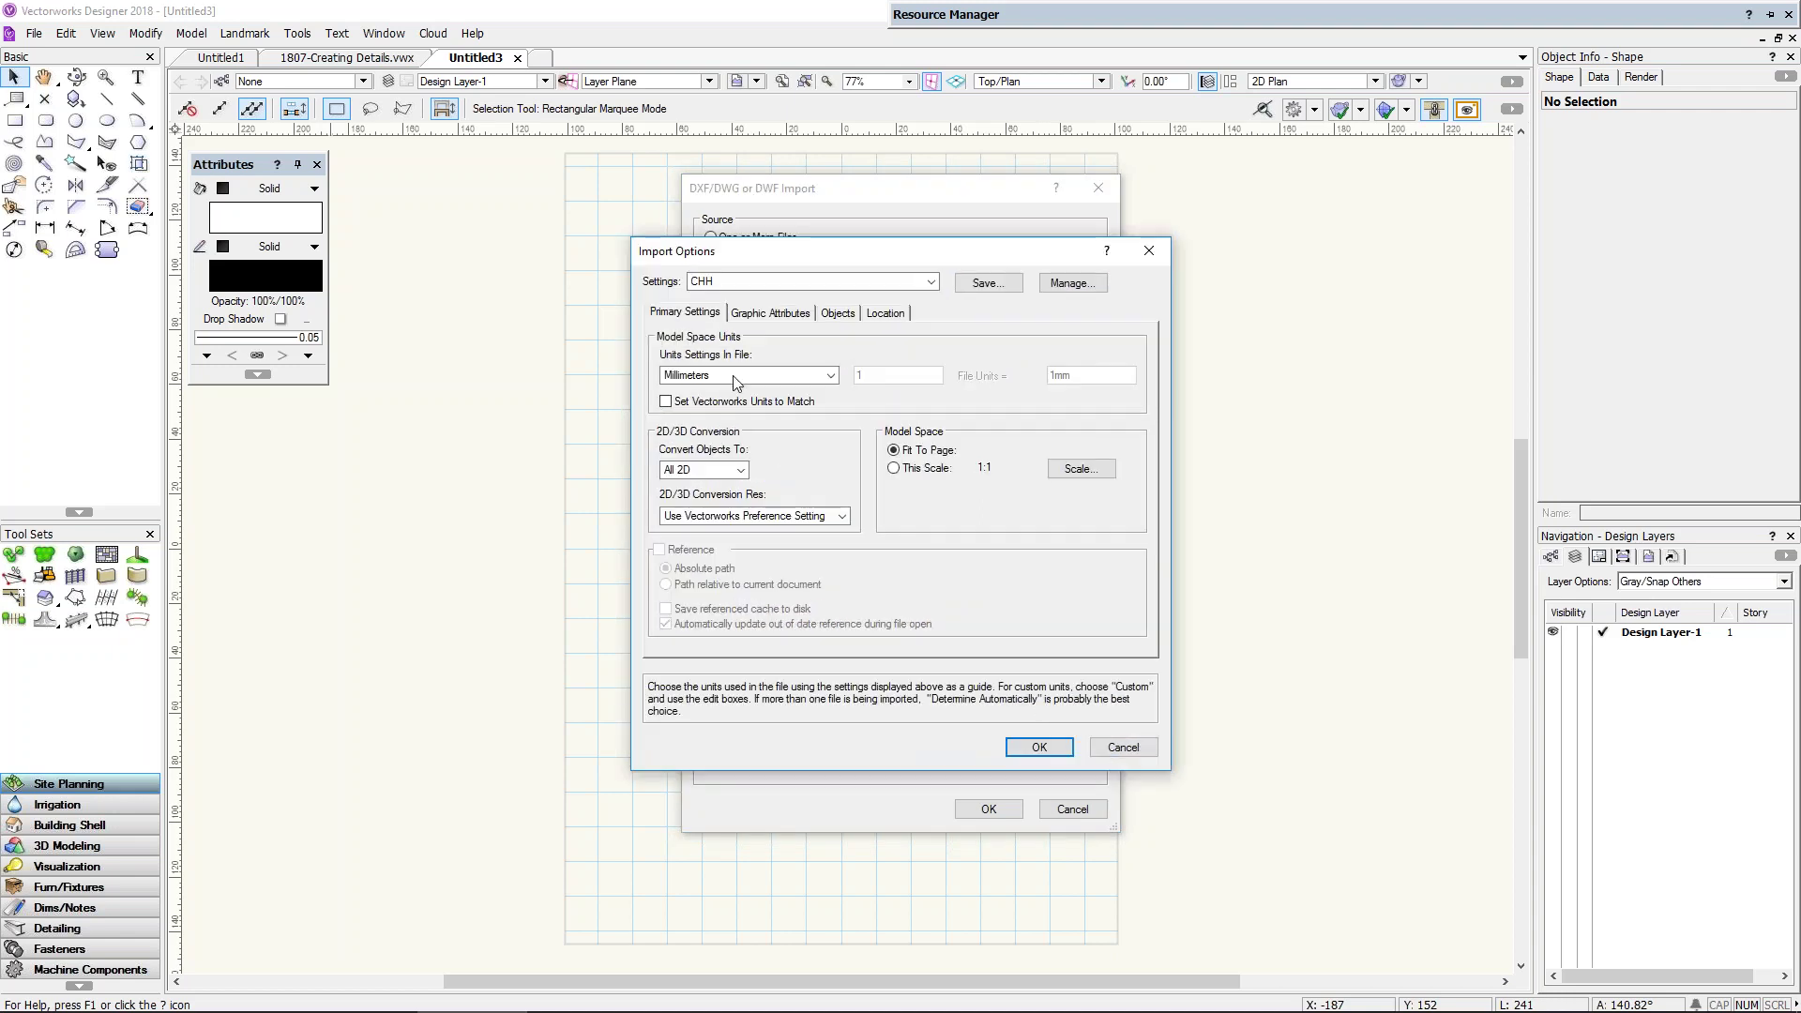
{"action": "left_click", "coordinate": [1122, 746]}
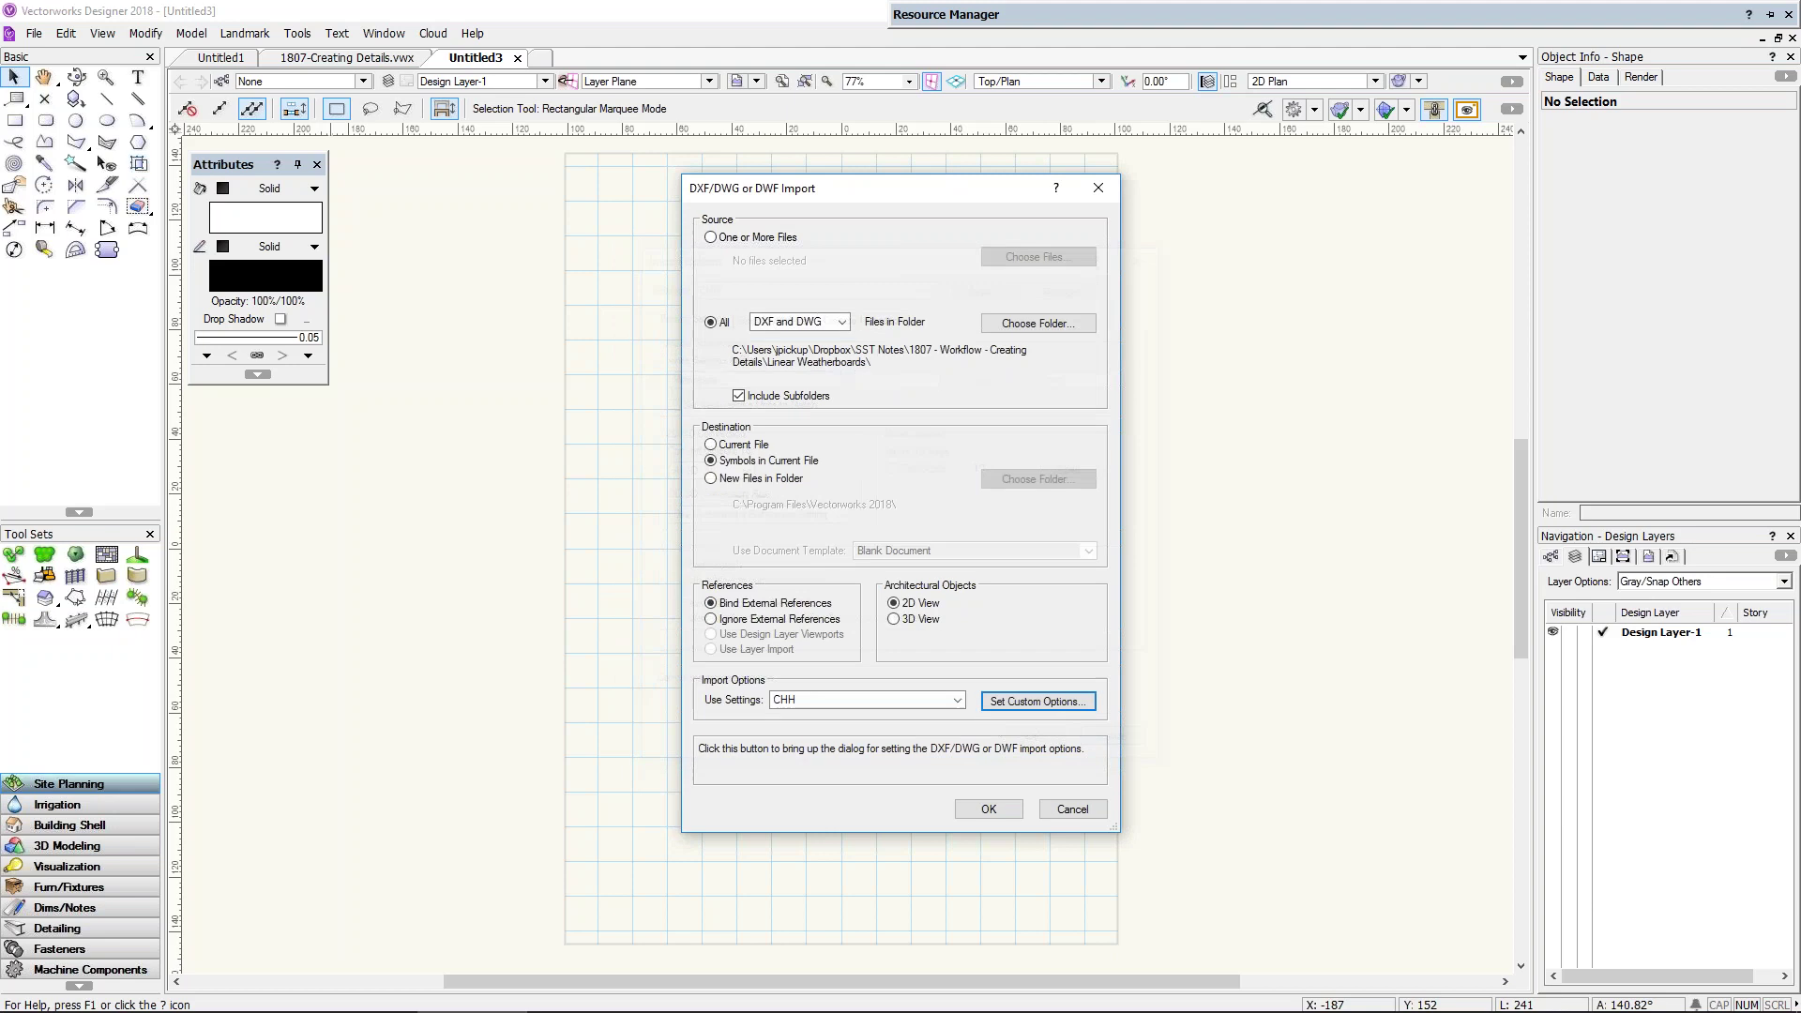
{"action": "left_click", "coordinate": [955, 701]}
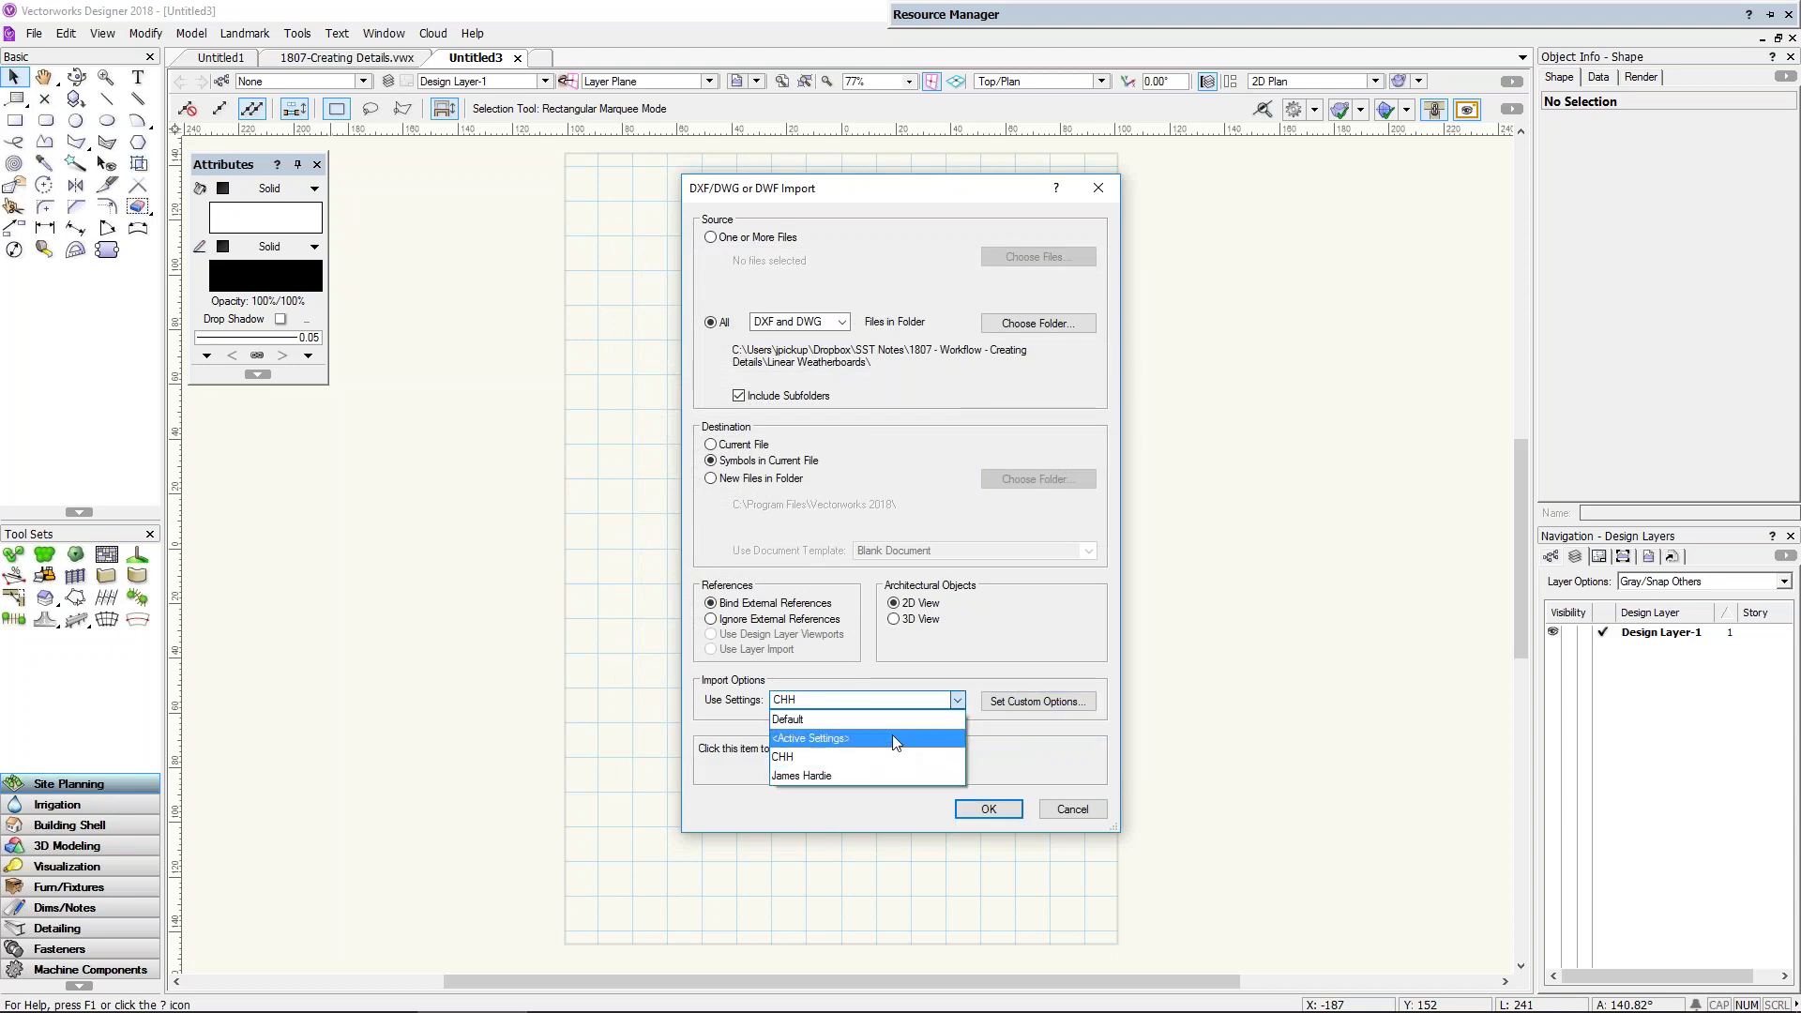
{"action": "left_click", "coordinate": [865, 775]}
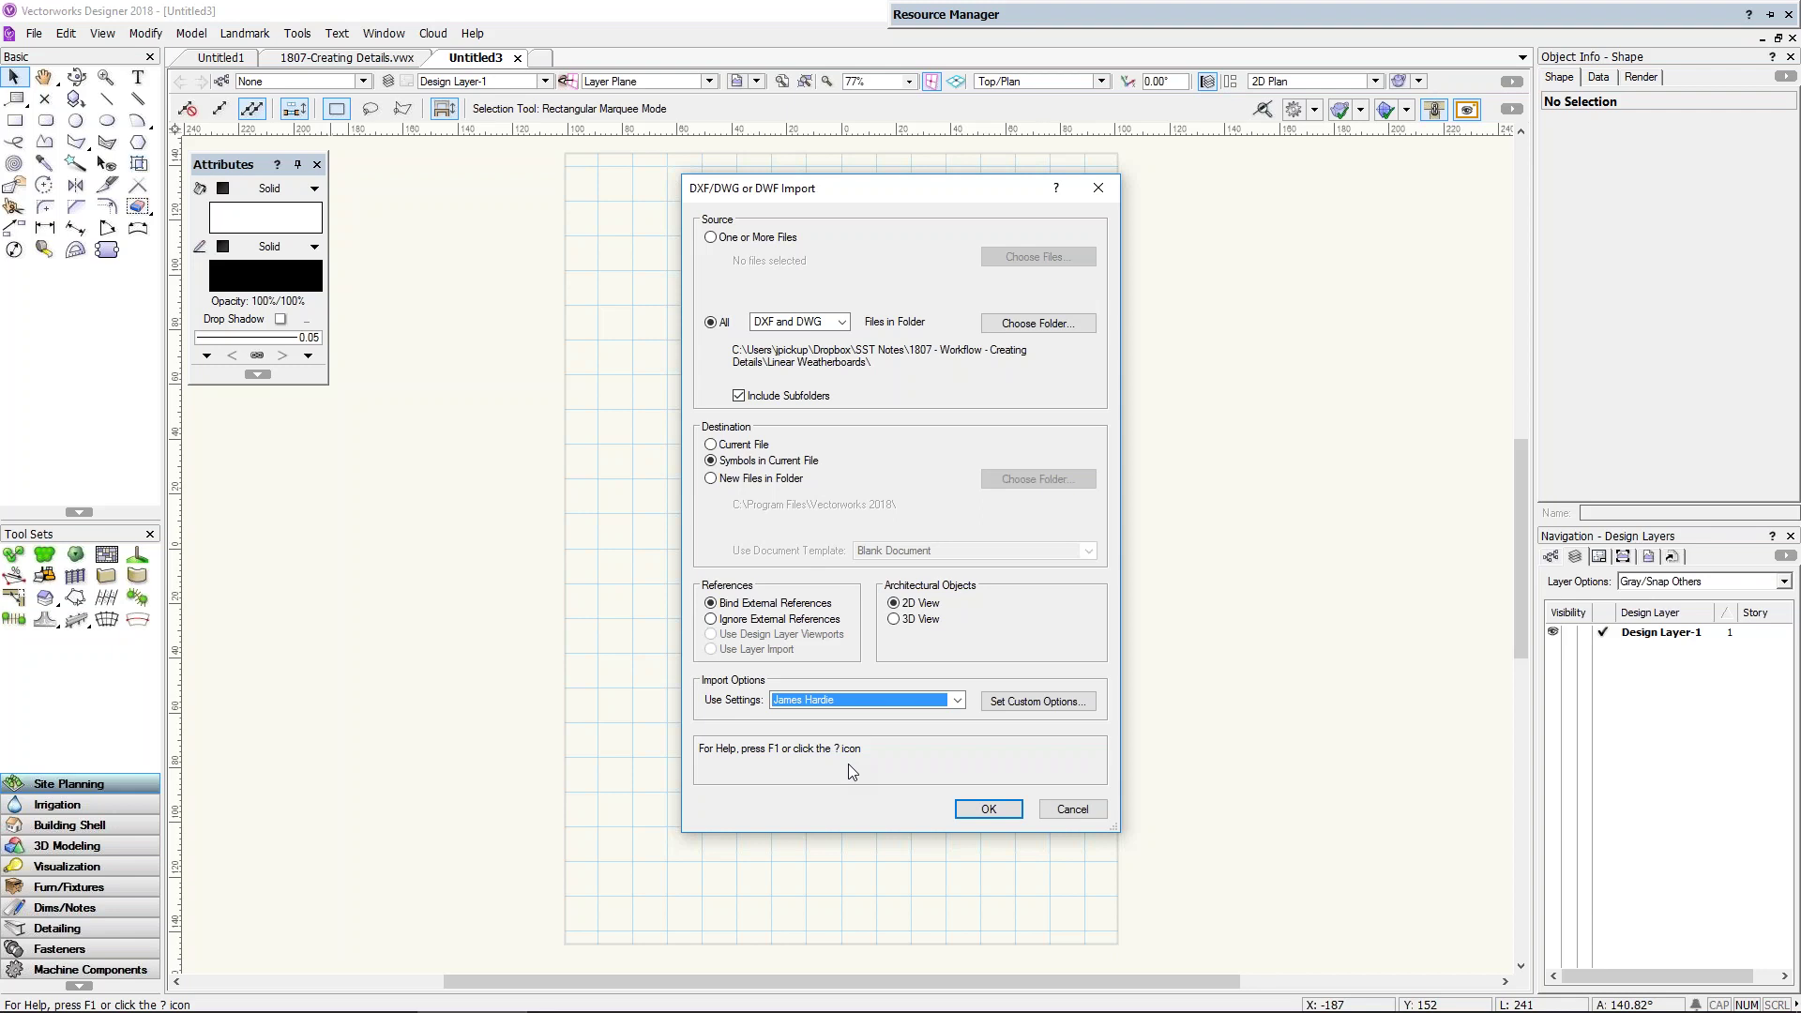
{"action": "left_click", "coordinate": [751, 445]}
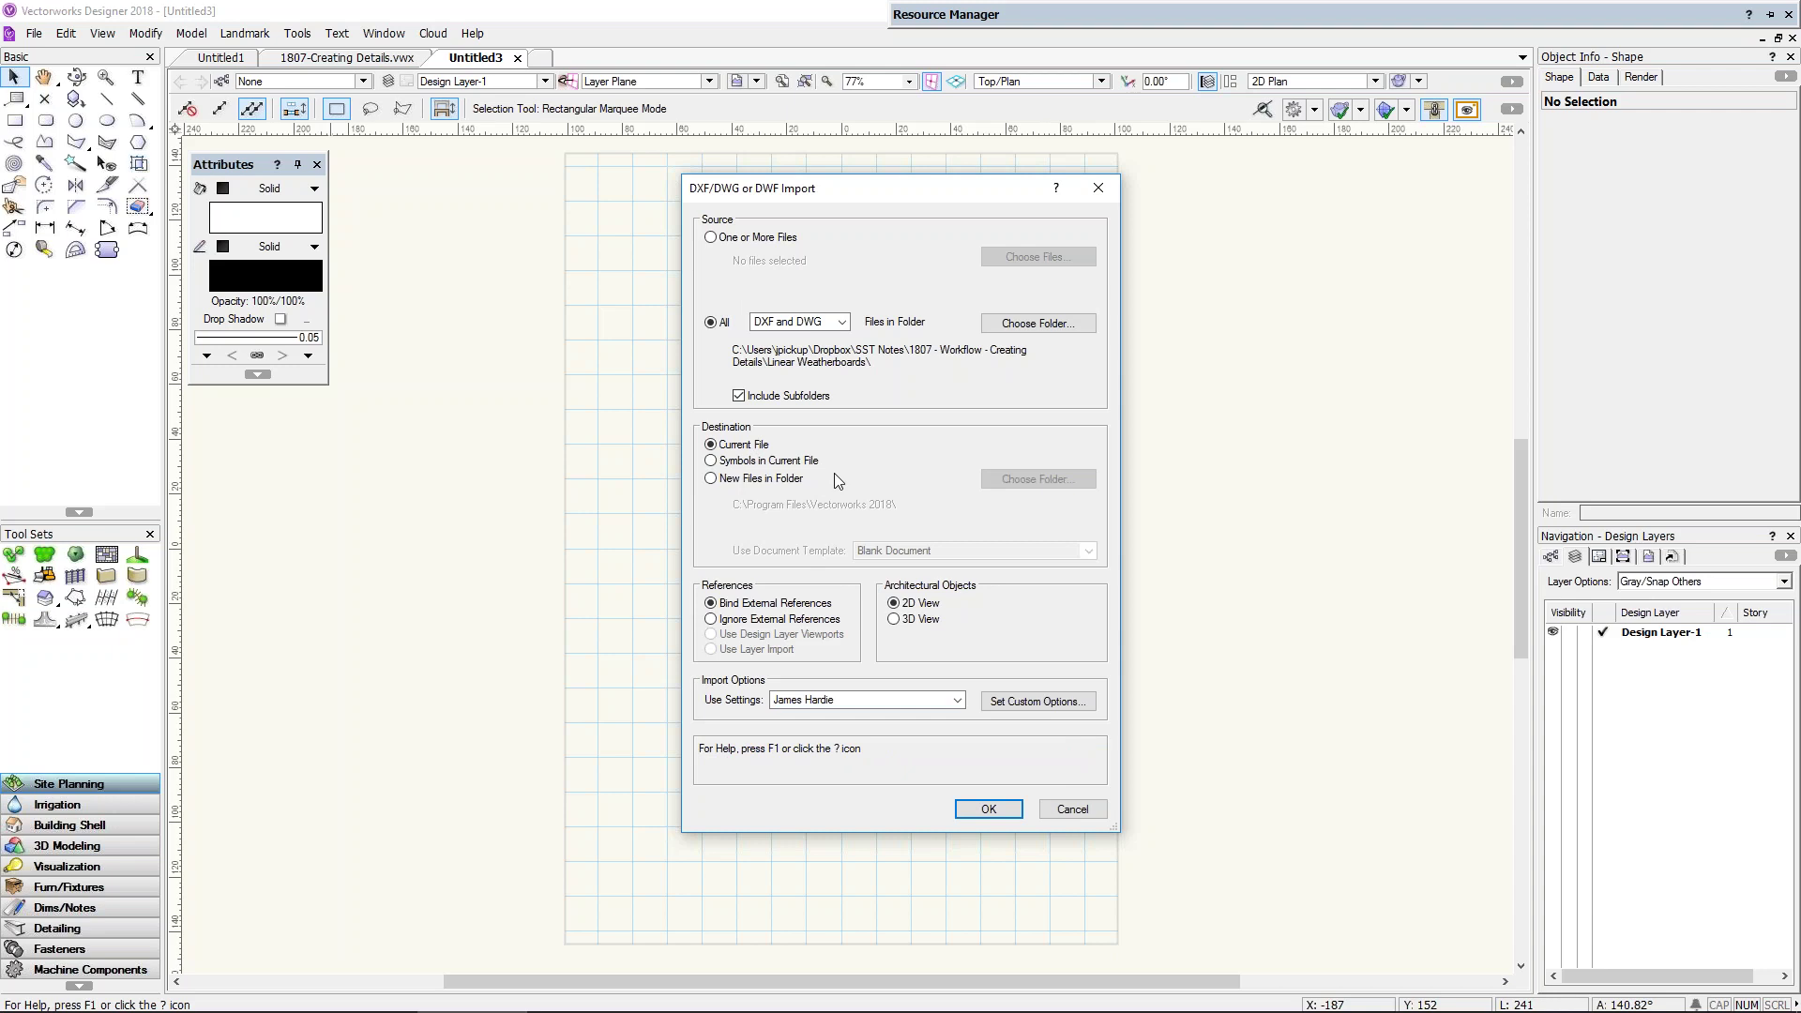
{"action": "left_click", "coordinate": [988, 809]}
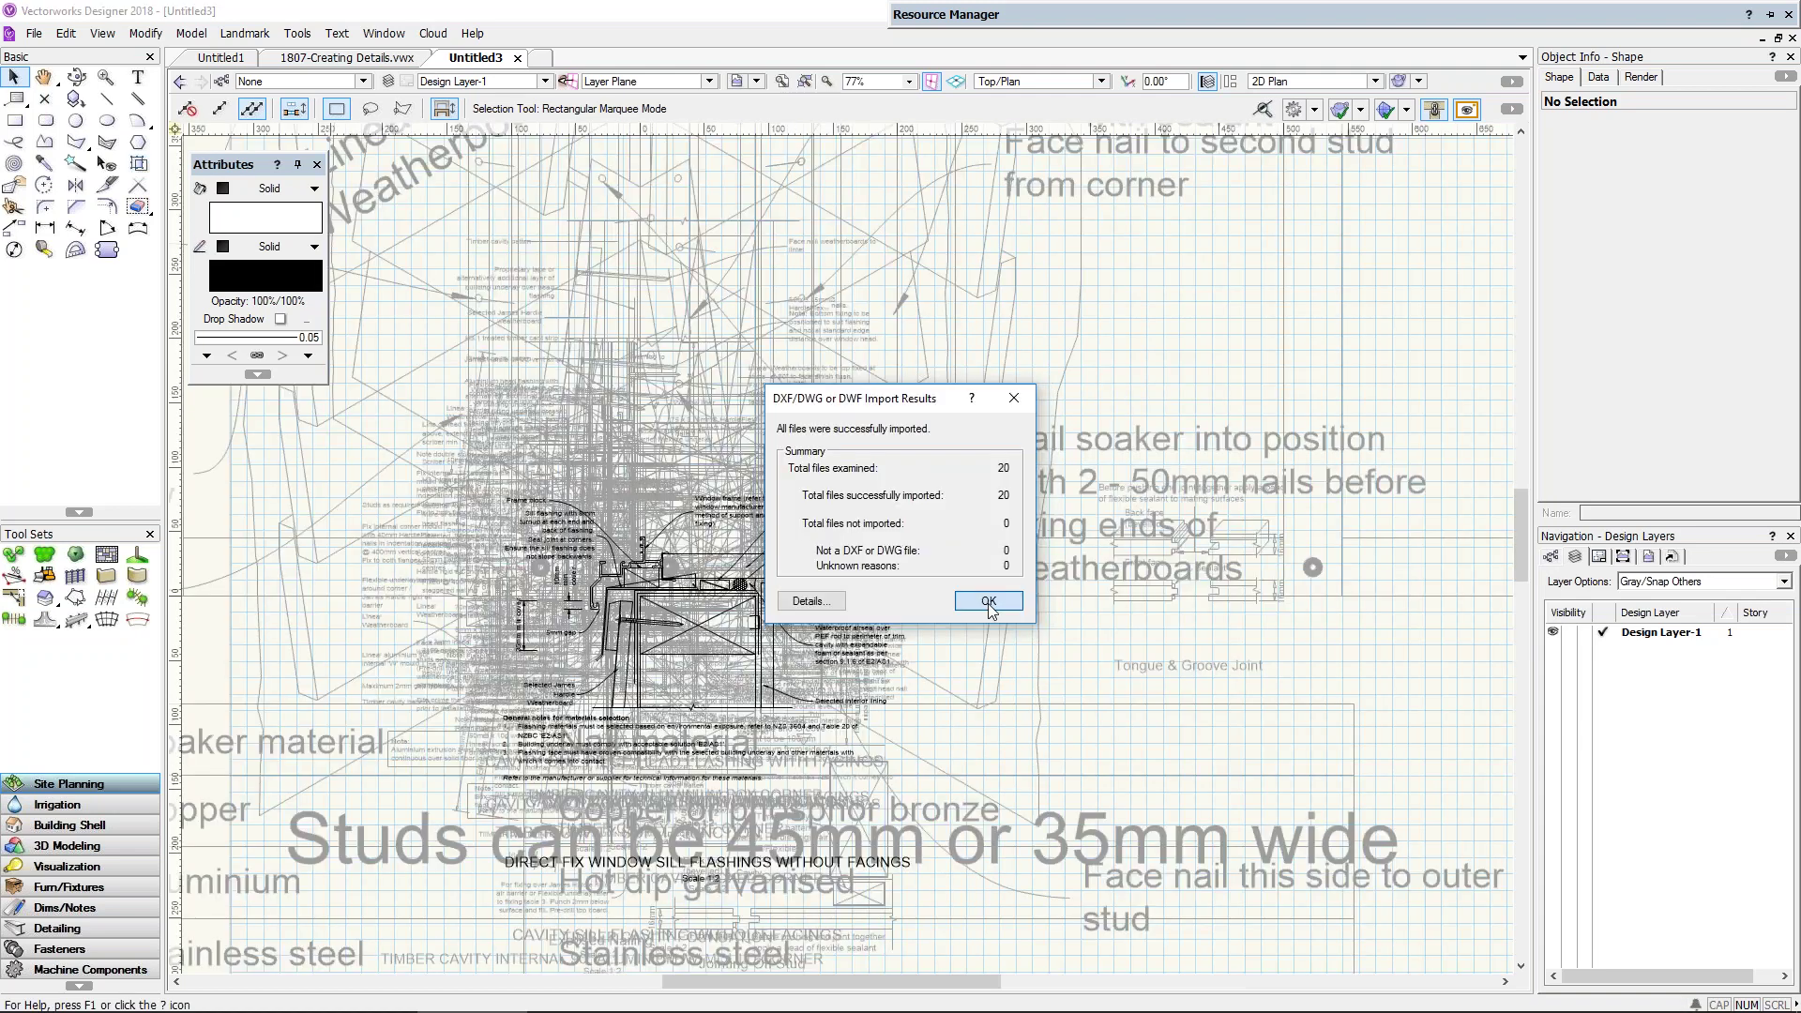
{"action": "left_click", "coordinate": [988, 603]}
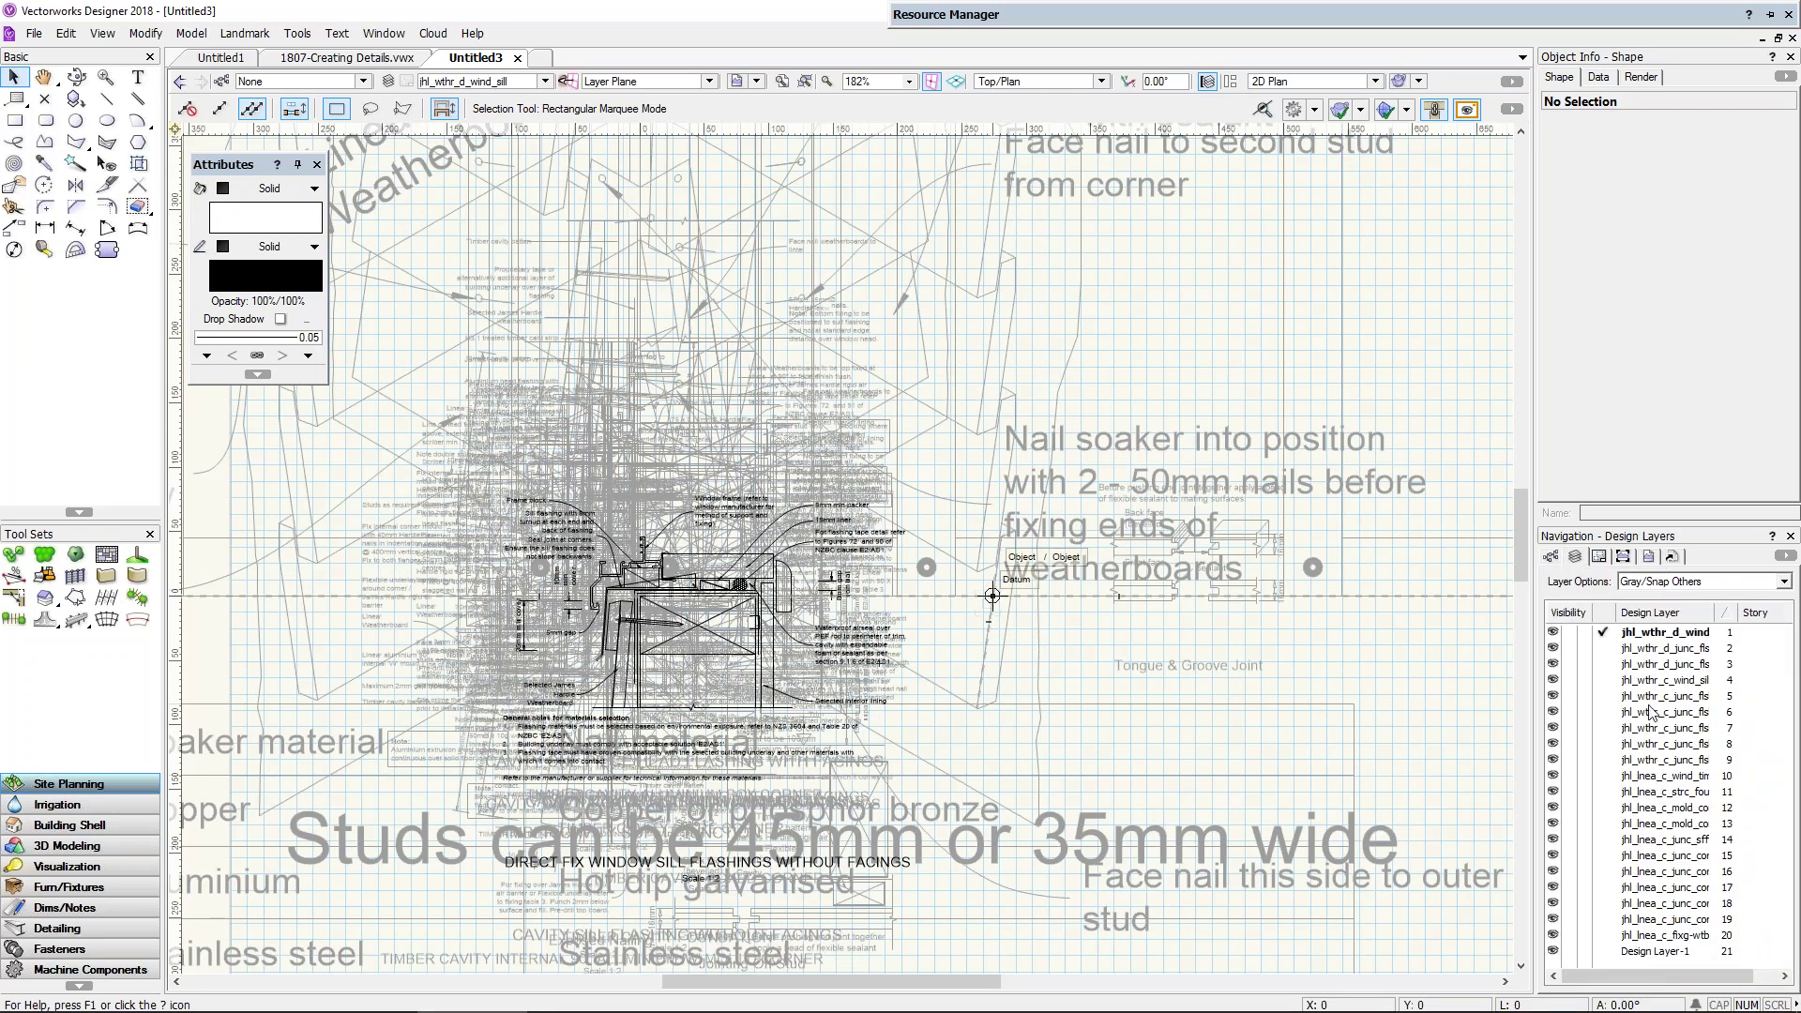
Step: Activate the second, third and fourth imported design layers in turn to examine their details
{"action": "left_click", "coordinate": [1611, 649]}
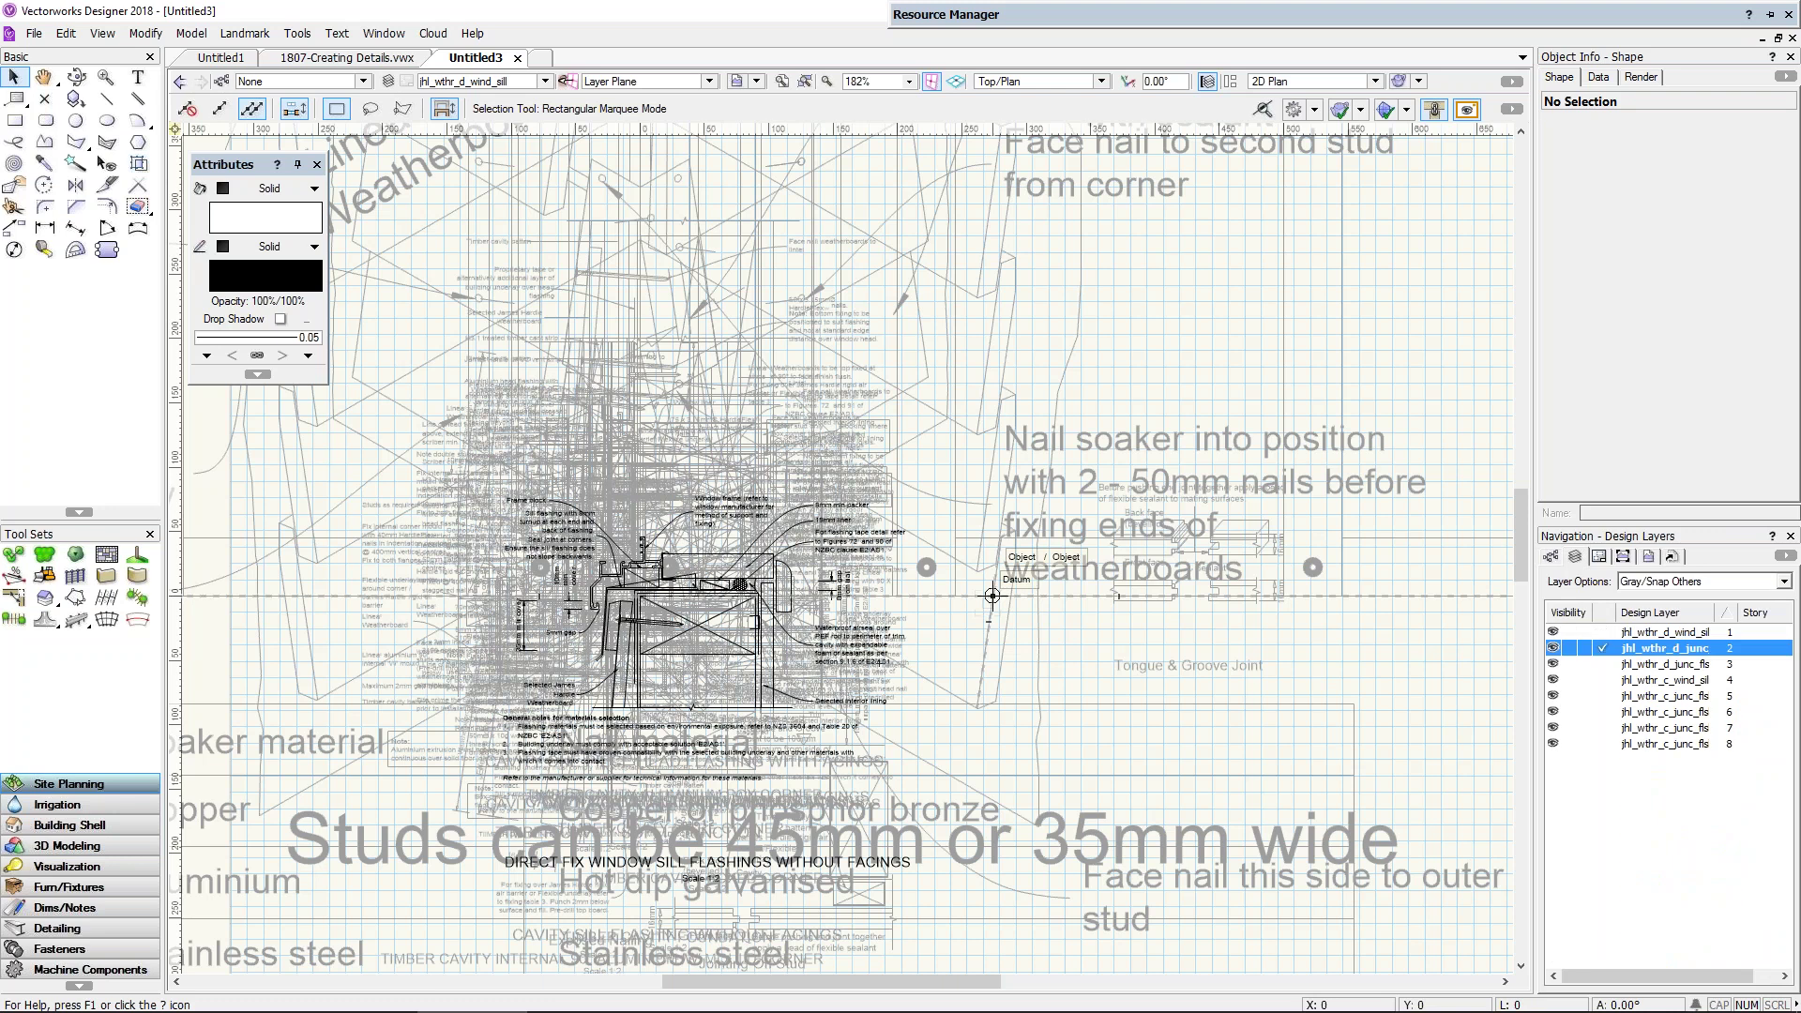
{"action": "left_click", "coordinate": [1610, 664]}
{"action": "left_click", "coordinate": [1609, 680]}
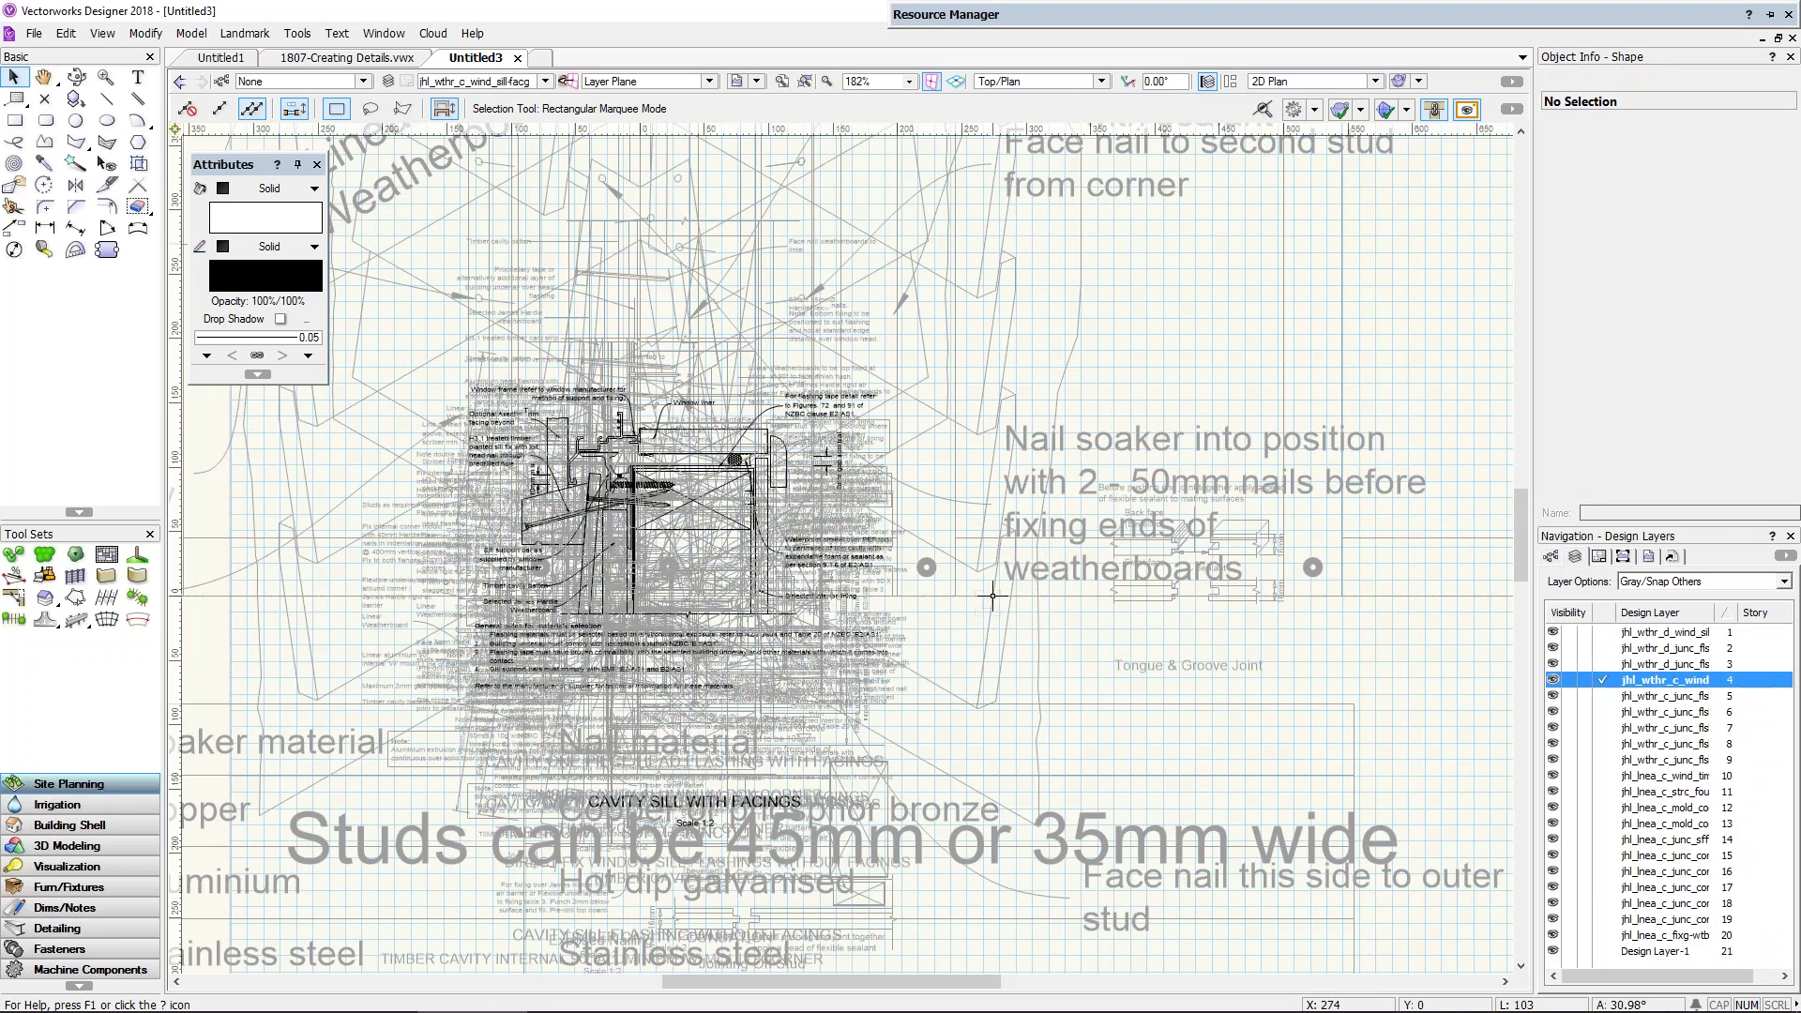
Step: Close Untitled3 without saving it and create a new blank document
{"action": "key", "text": "ctrl+w"}
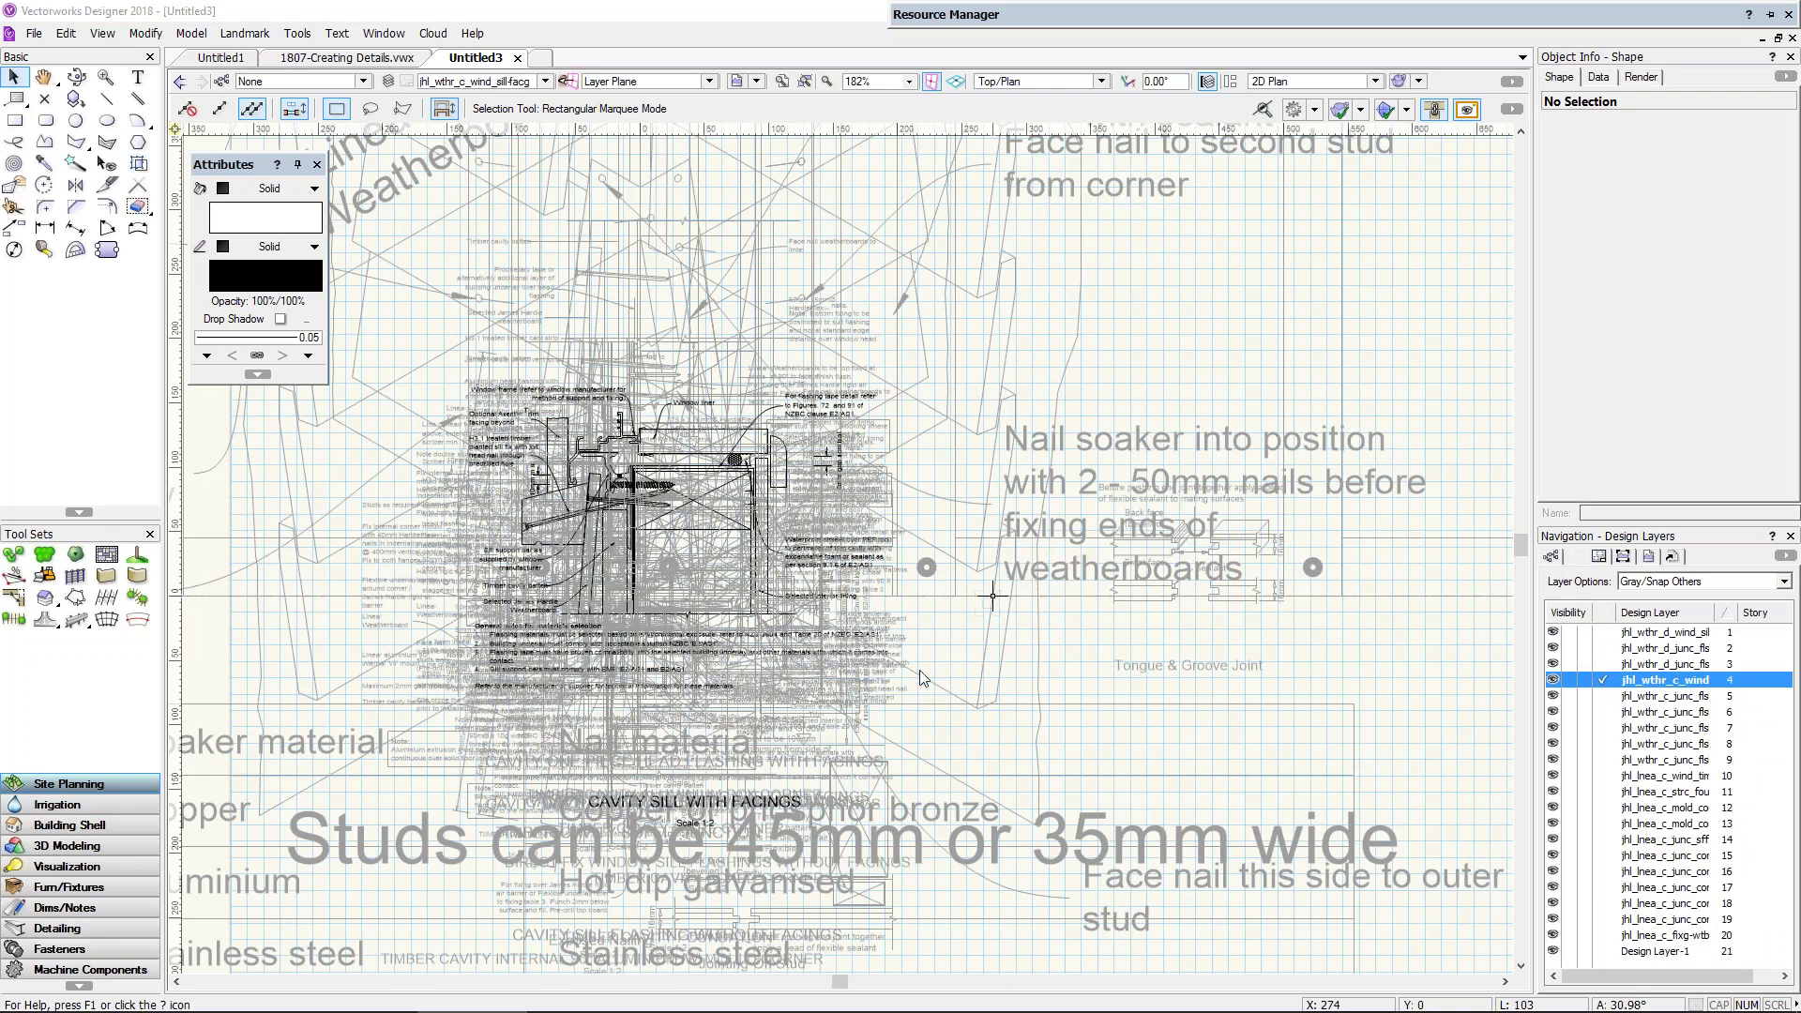
{"action": "left_click", "coordinate": [924, 561]}
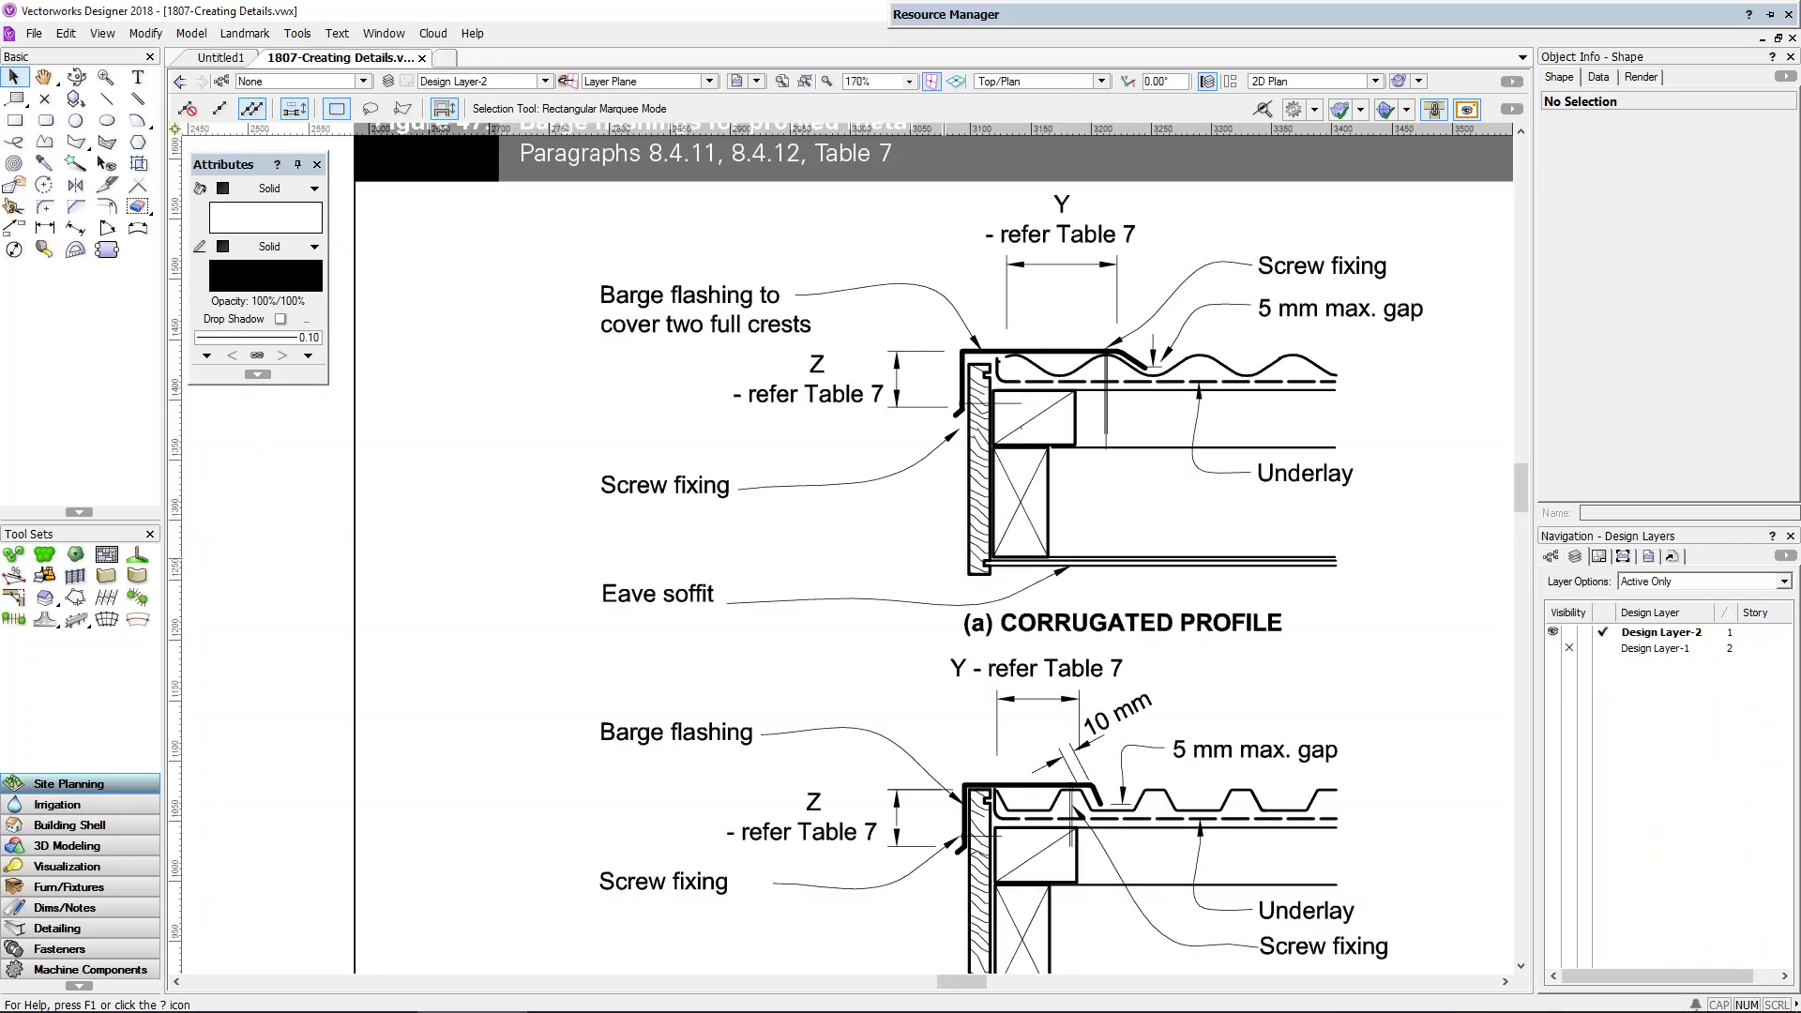
{"action": "left_click", "coordinate": [443, 58]}
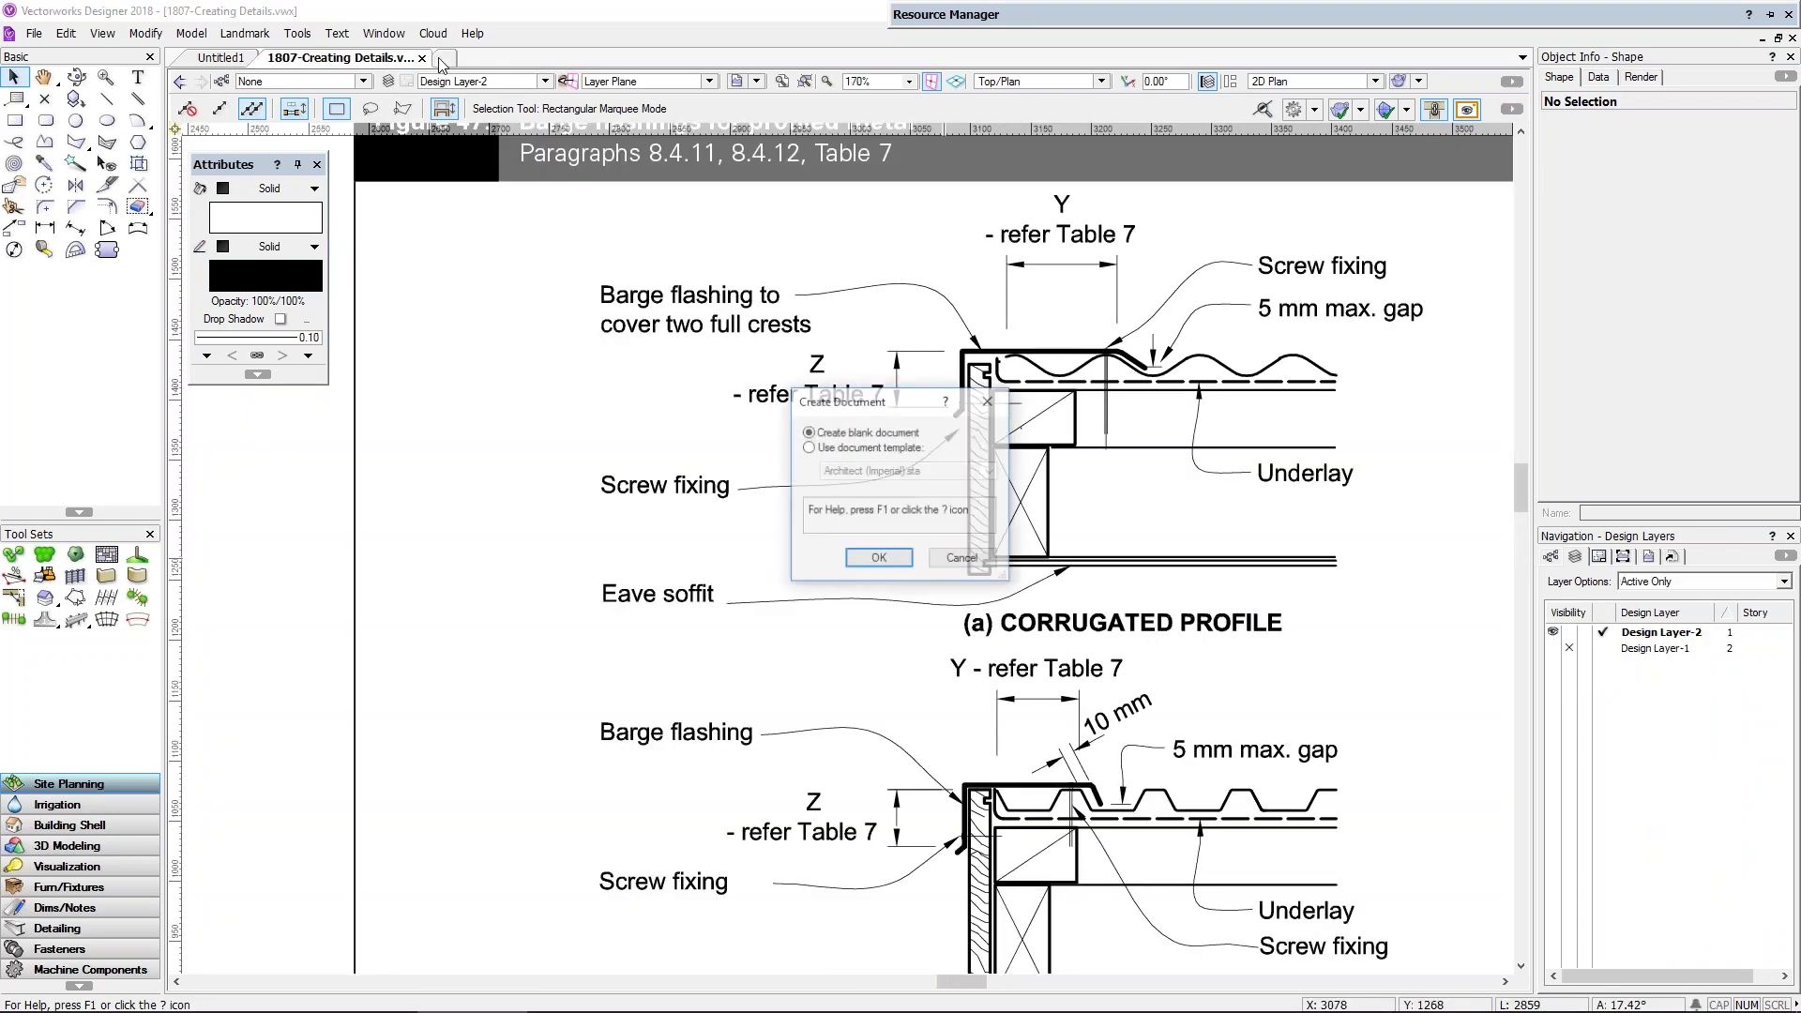
{"action": "left_click", "coordinate": [872, 560]}
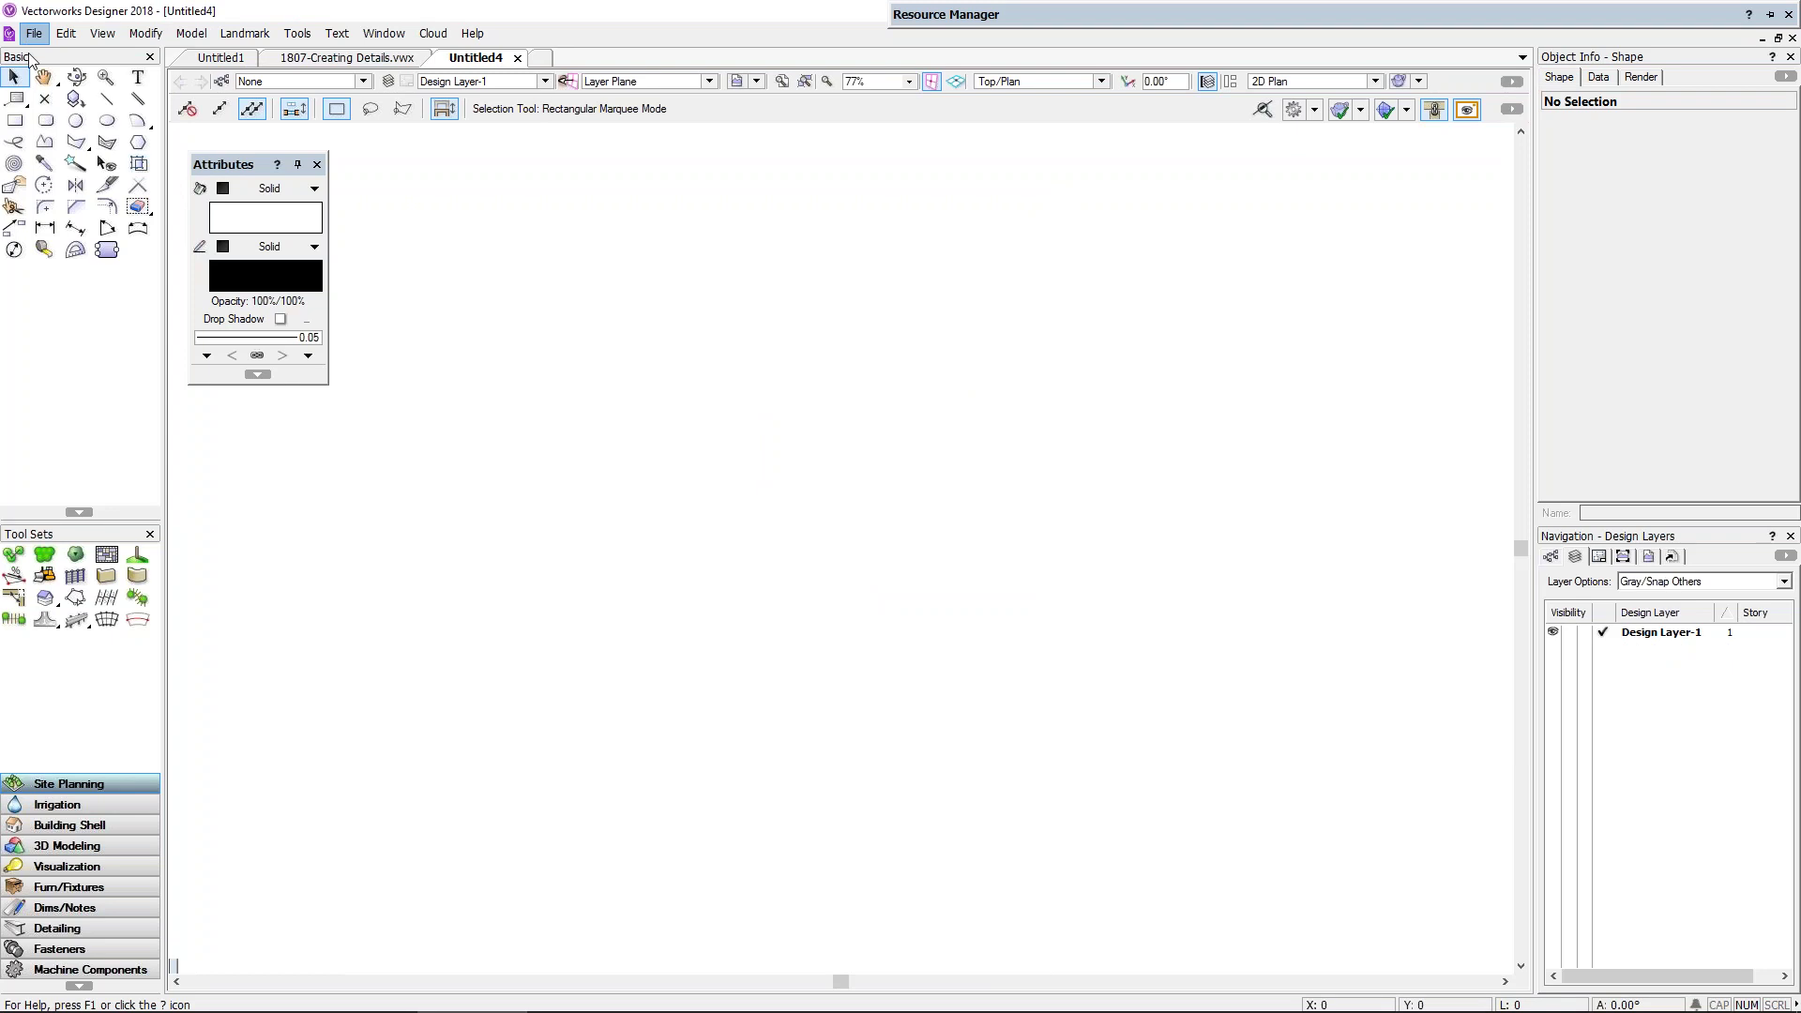
Step: Batch import the Linear Weatherboards DXF and DWG files as symbols in the current file, leaving the last symbol unplaced
{"action": "left_click", "coordinate": [35, 34]}
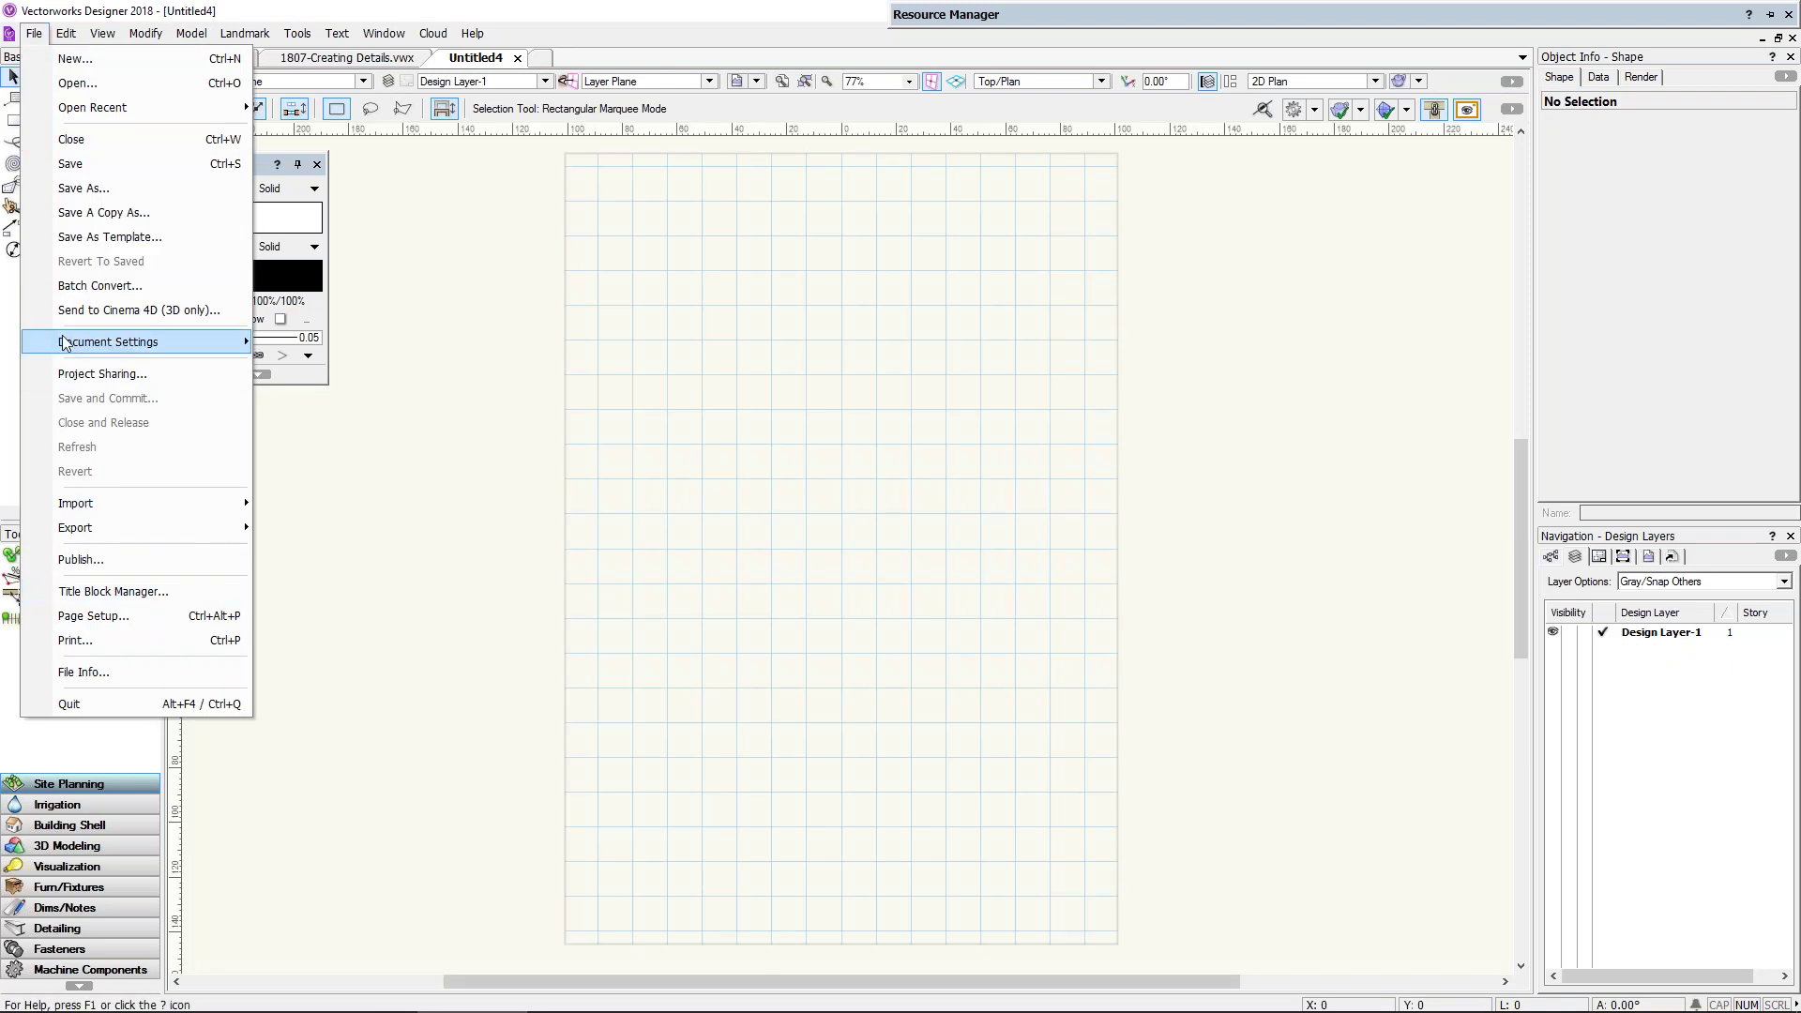
{"action": "mouse_move", "coordinate": [75, 503]}
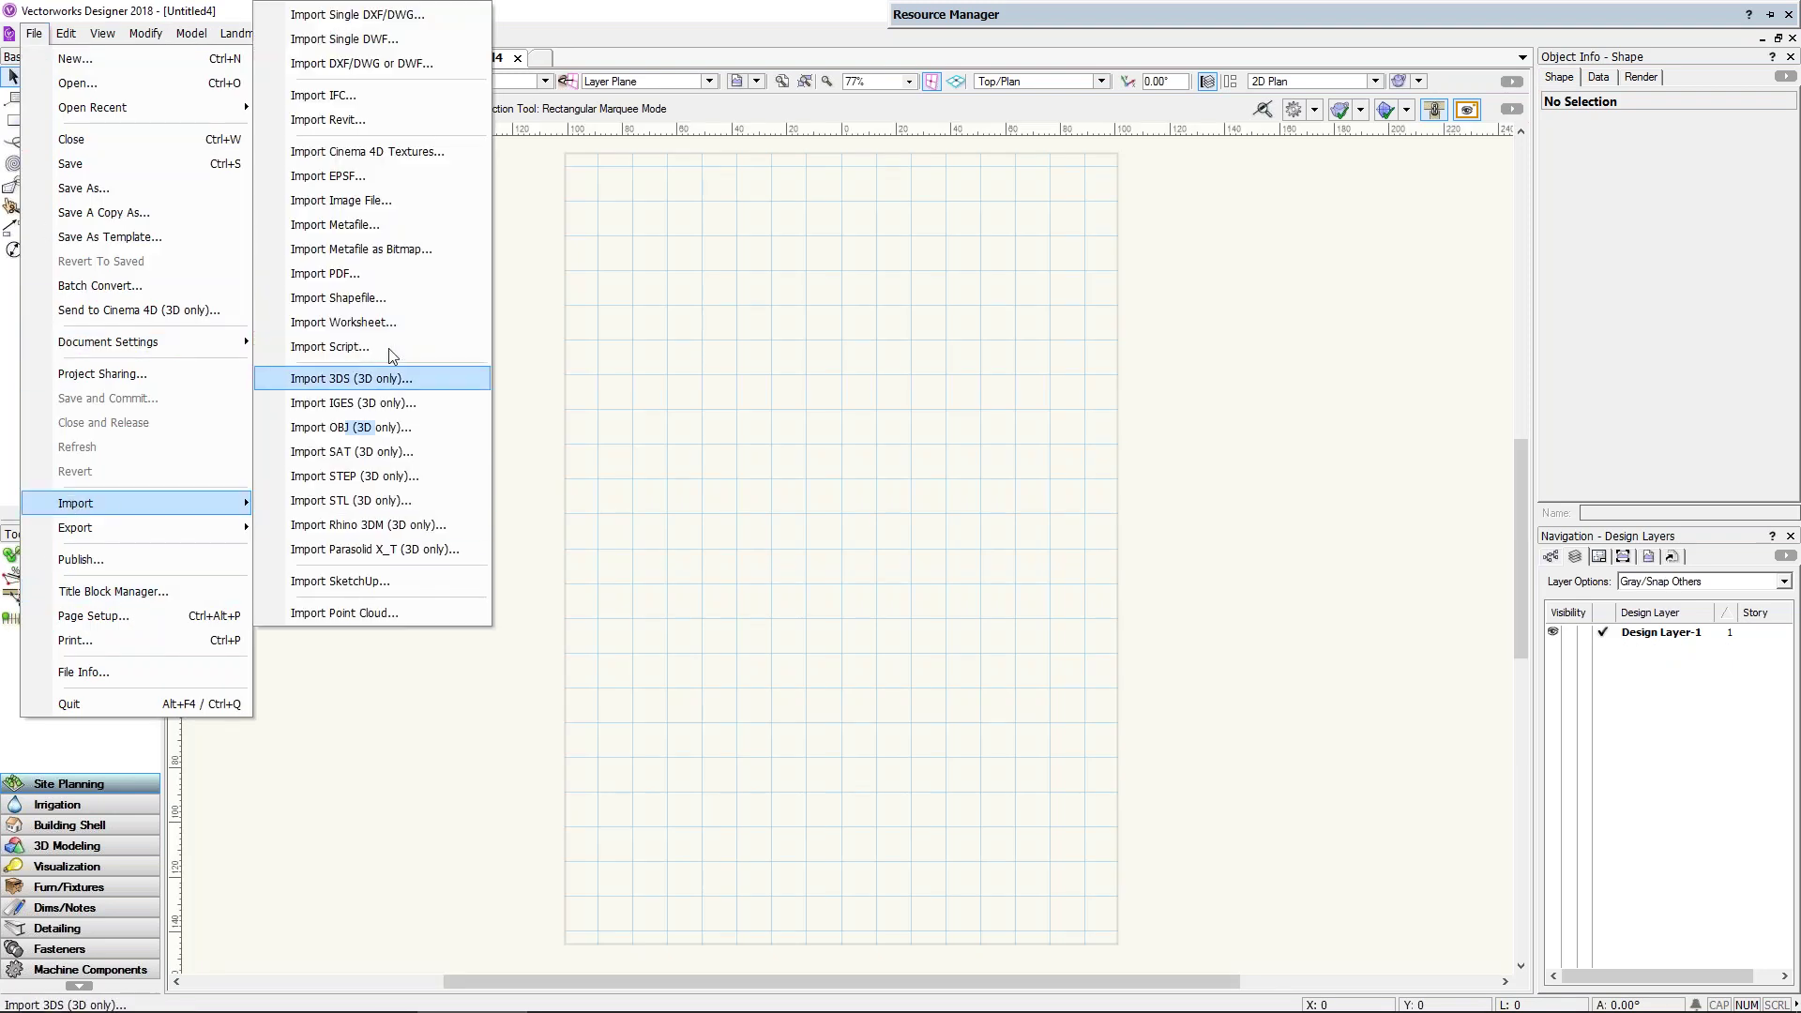
{"action": "left_click", "coordinate": [360, 69]}
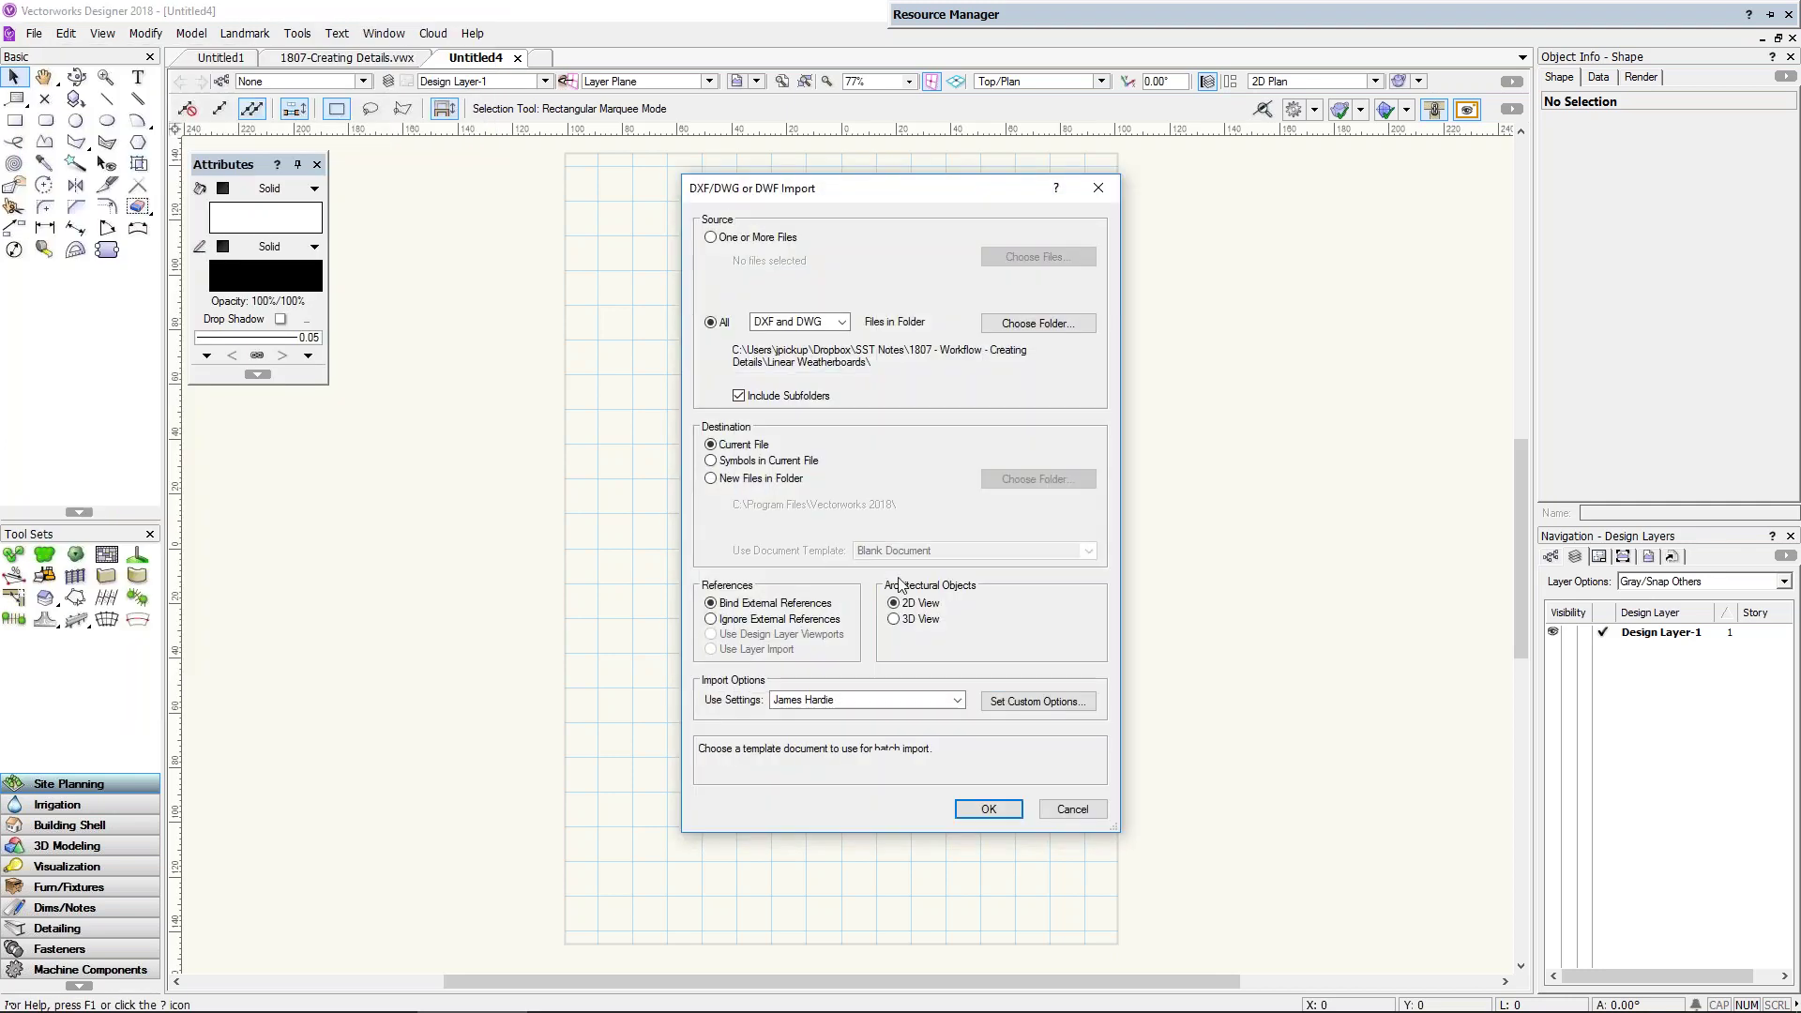
{"action": "left_click", "coordinate": [710, 460]}
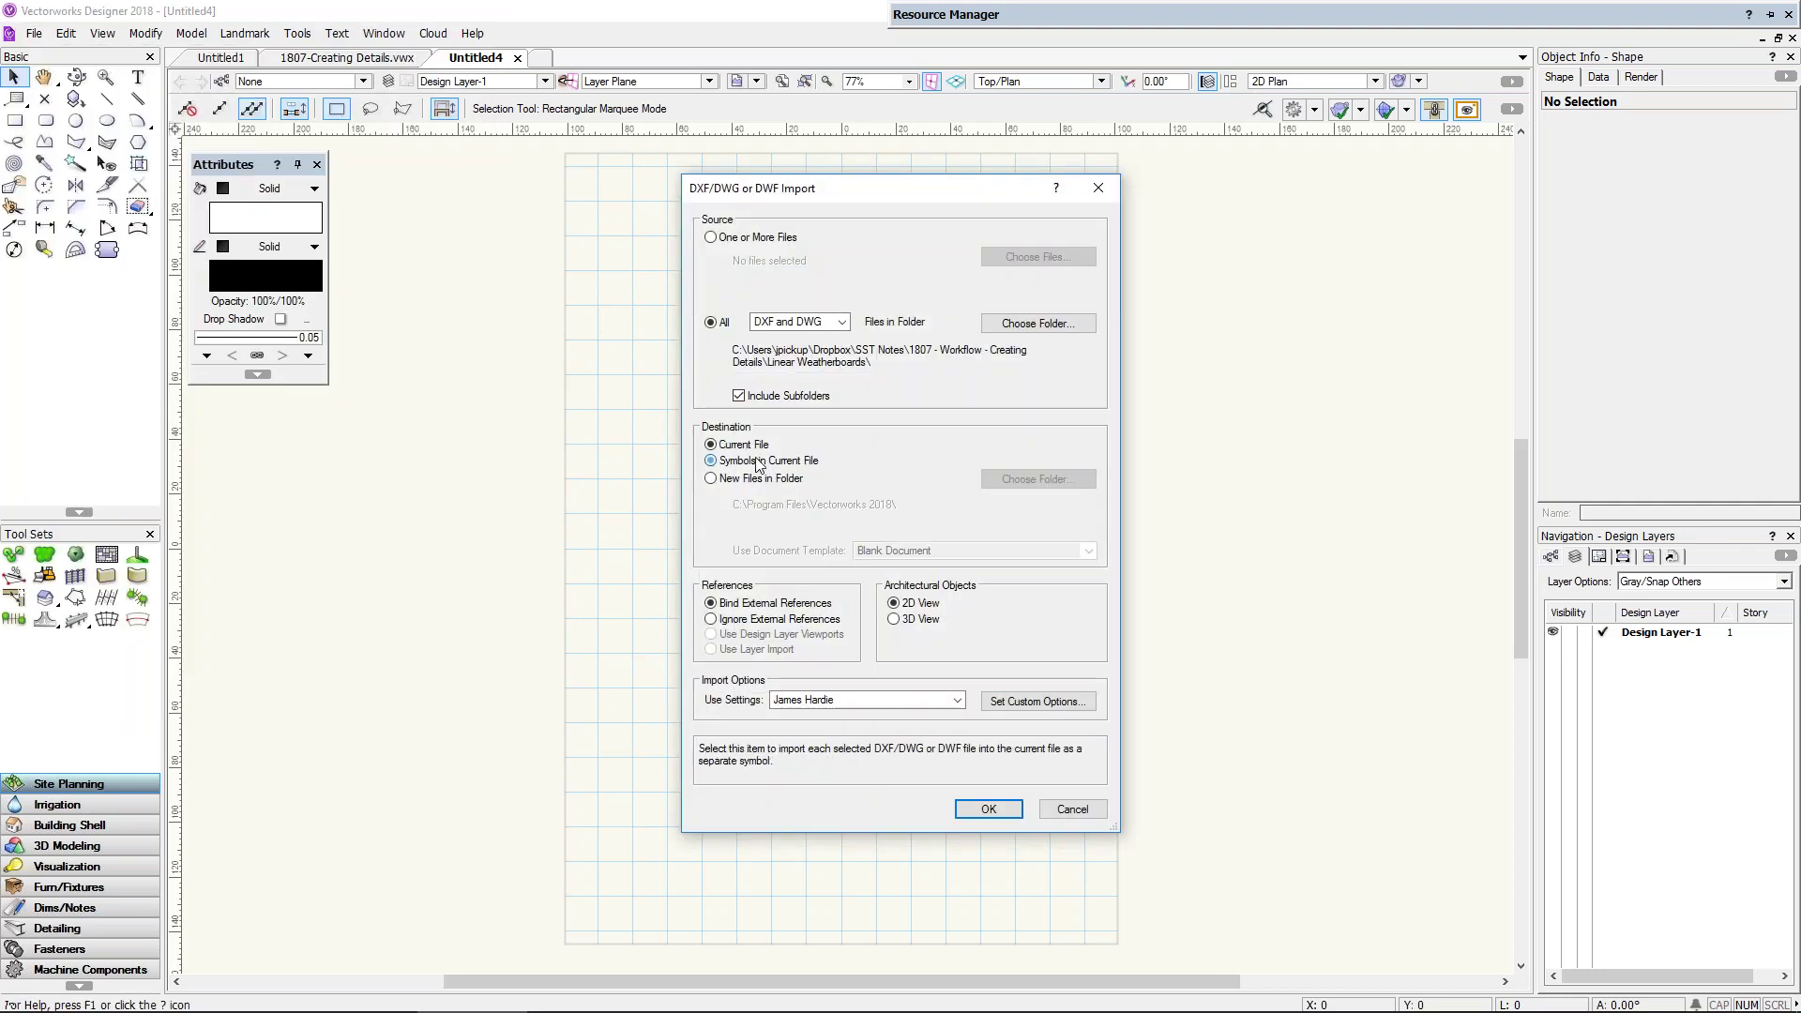
{"action": "left_click", "coordinate": [1004, 812]}
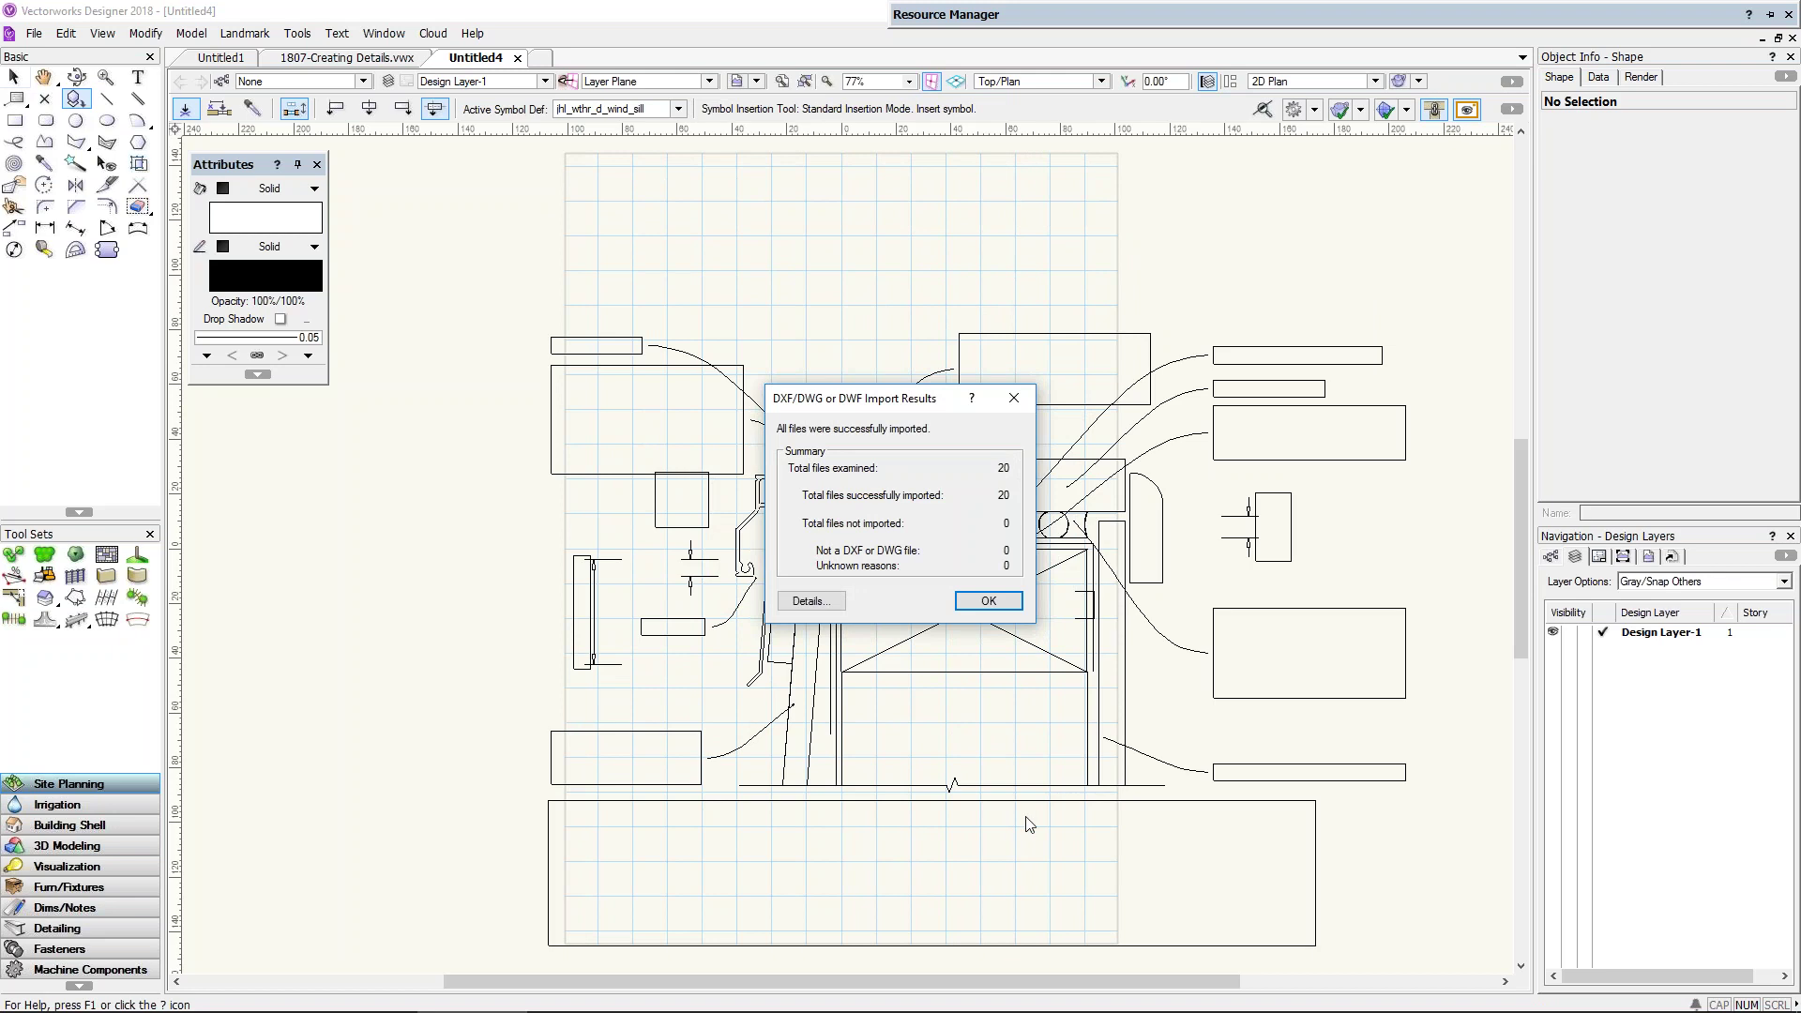
{"action": "key", "text": "Return"}
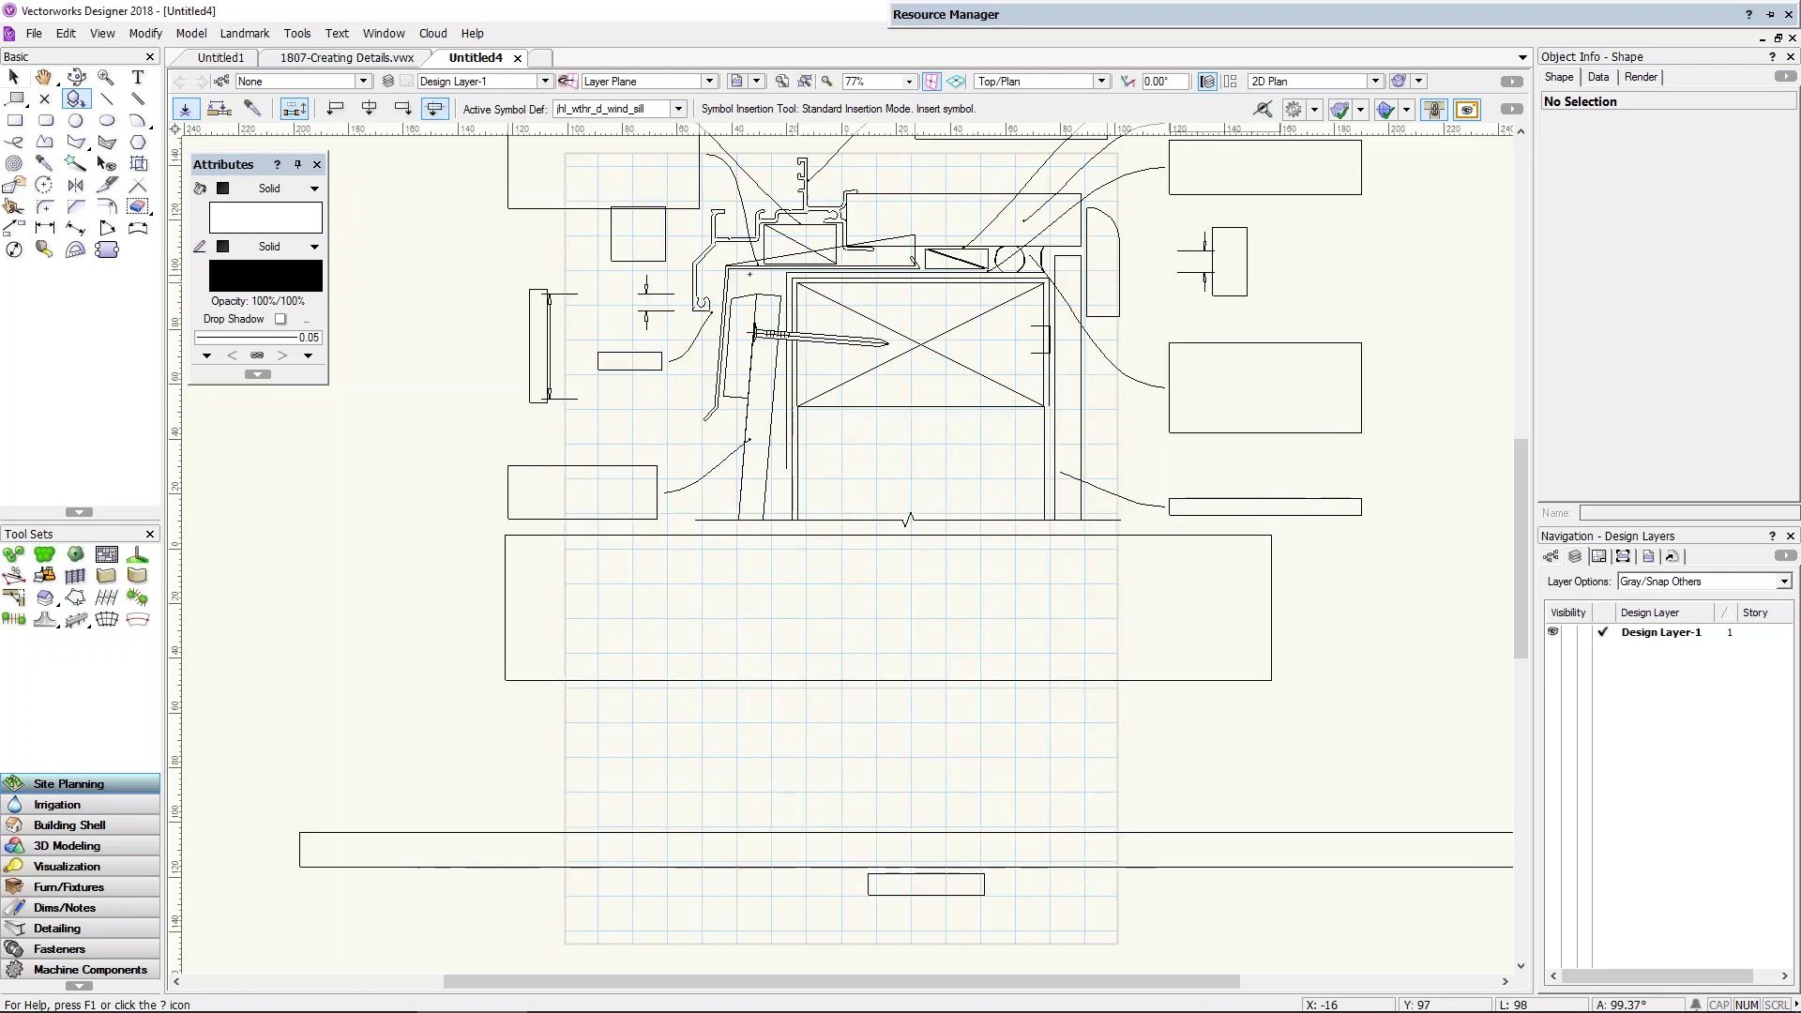
{"action": "left_click", "coordinate": [16, 76]}
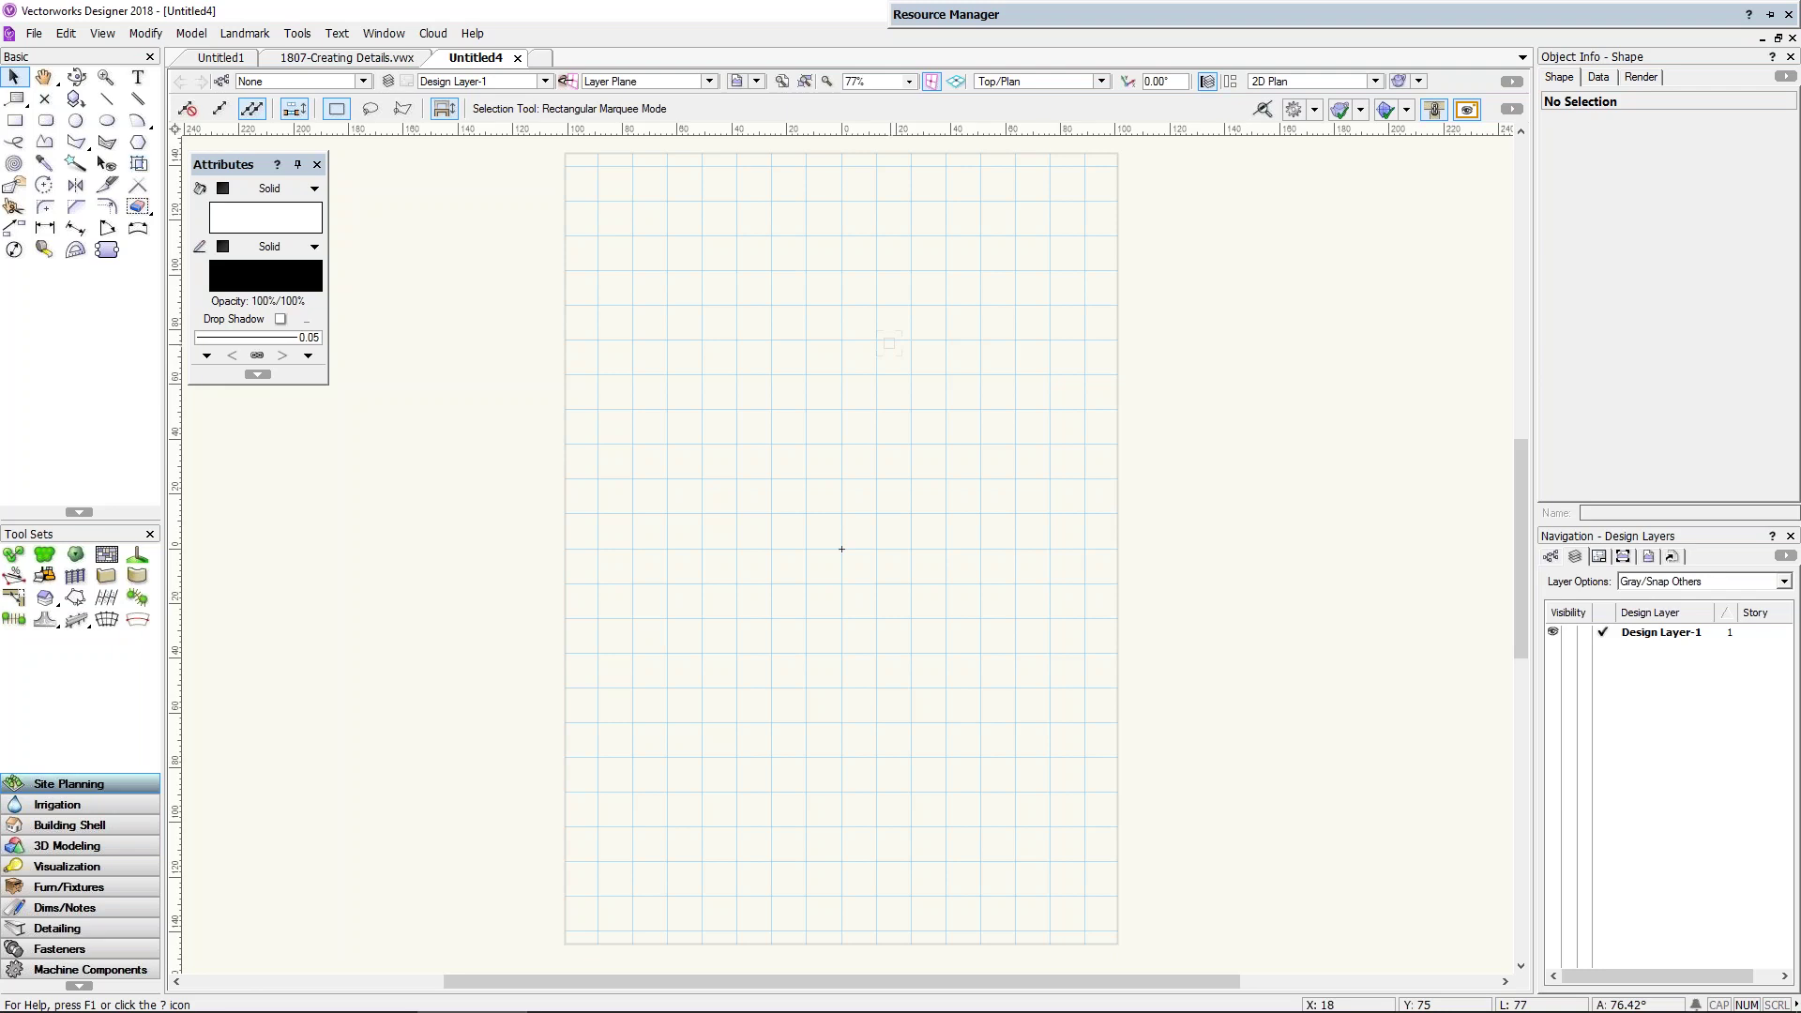
Step: Browse the DXF_DWG folder of Untitled4 in the Resource Manager and preview the imported detail symbols, including jhl_lnea_c_junc_corn-alum
{"action": "mouse_move", "coordinate": [1036, 17]}
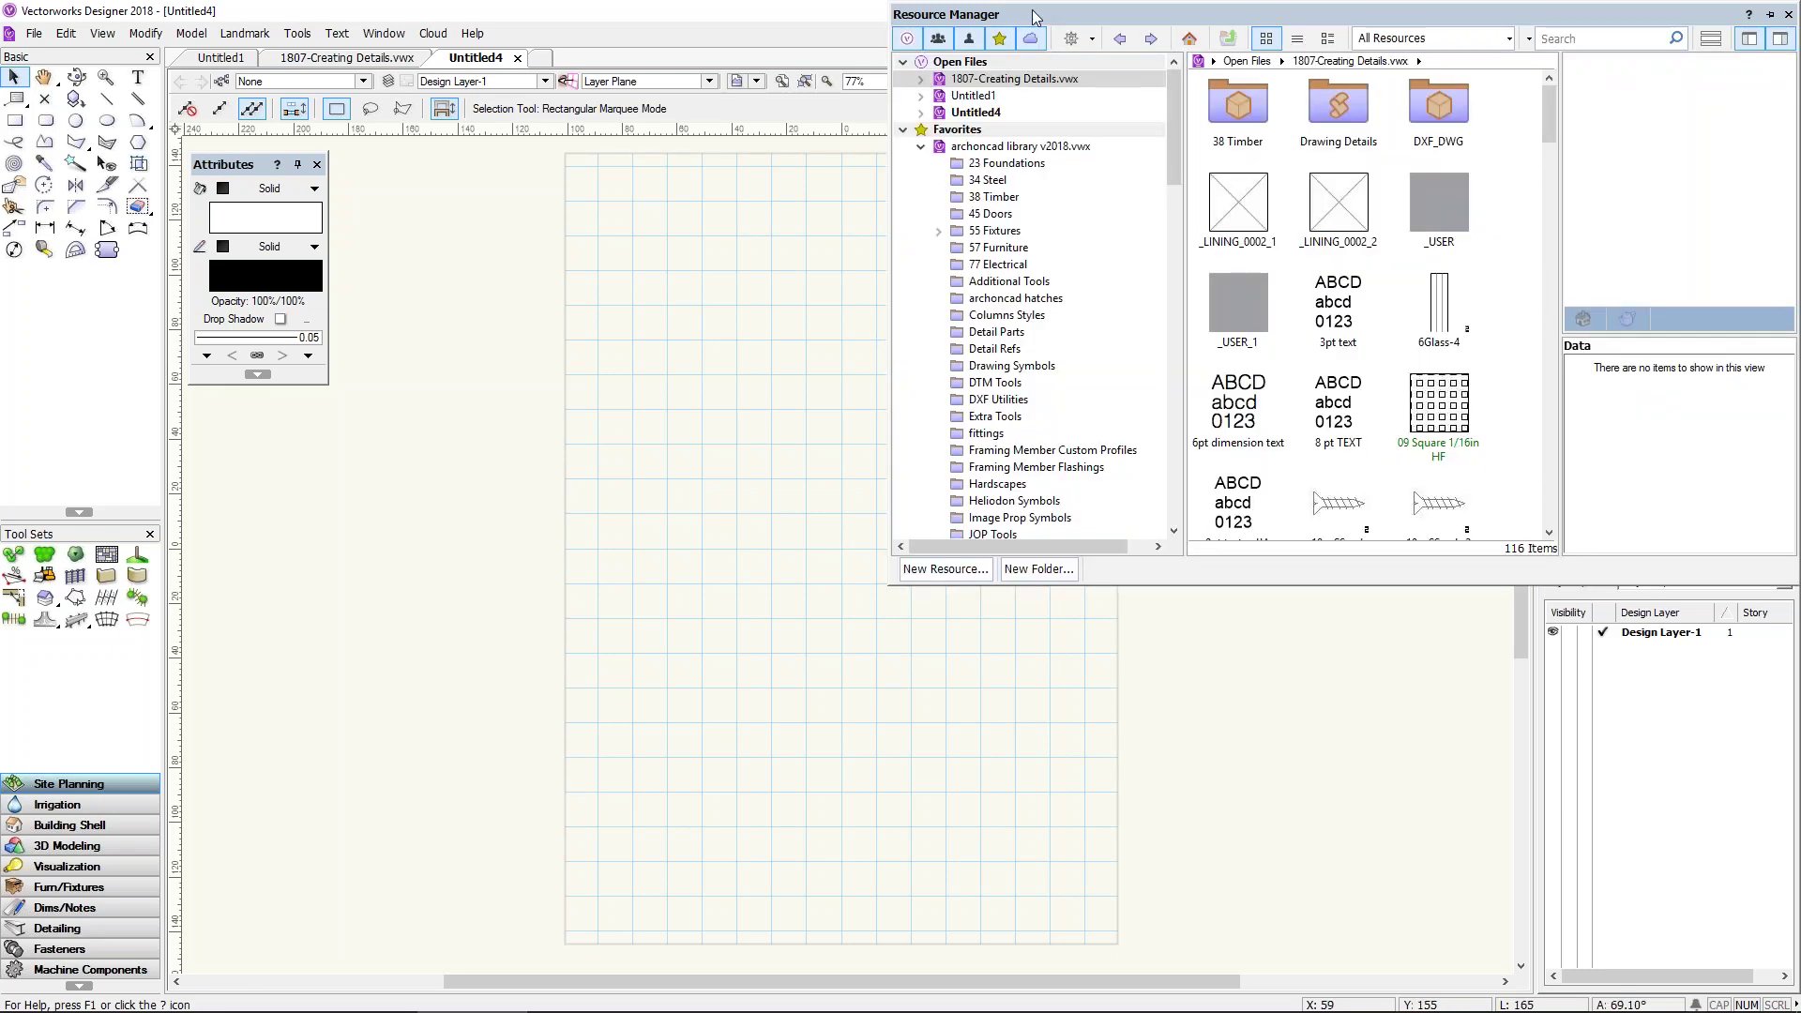
{"action": "left_click", "coordinate": [976, 111]}
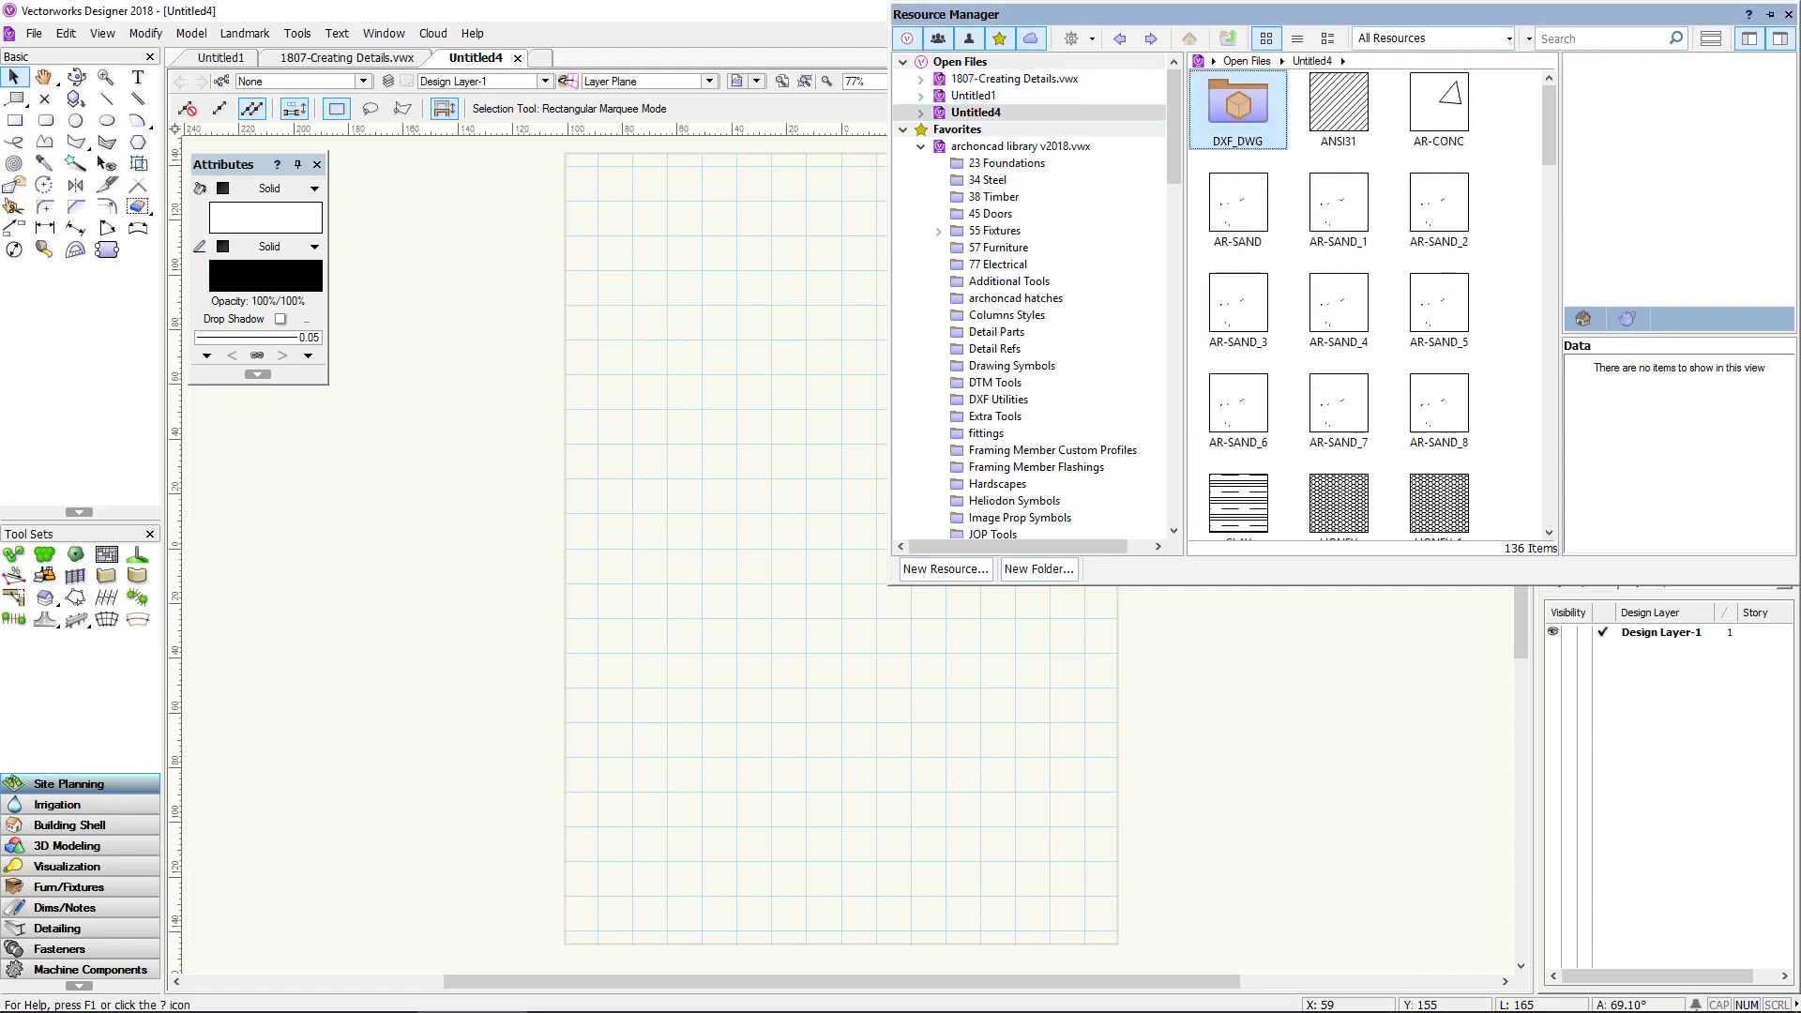
{"action": "double_click", "coordinate": [1238, 105]}
{"action": "scroll", "coordinate": [1382, 185], "scroll_direction": "down", "scroll_amount": 5}
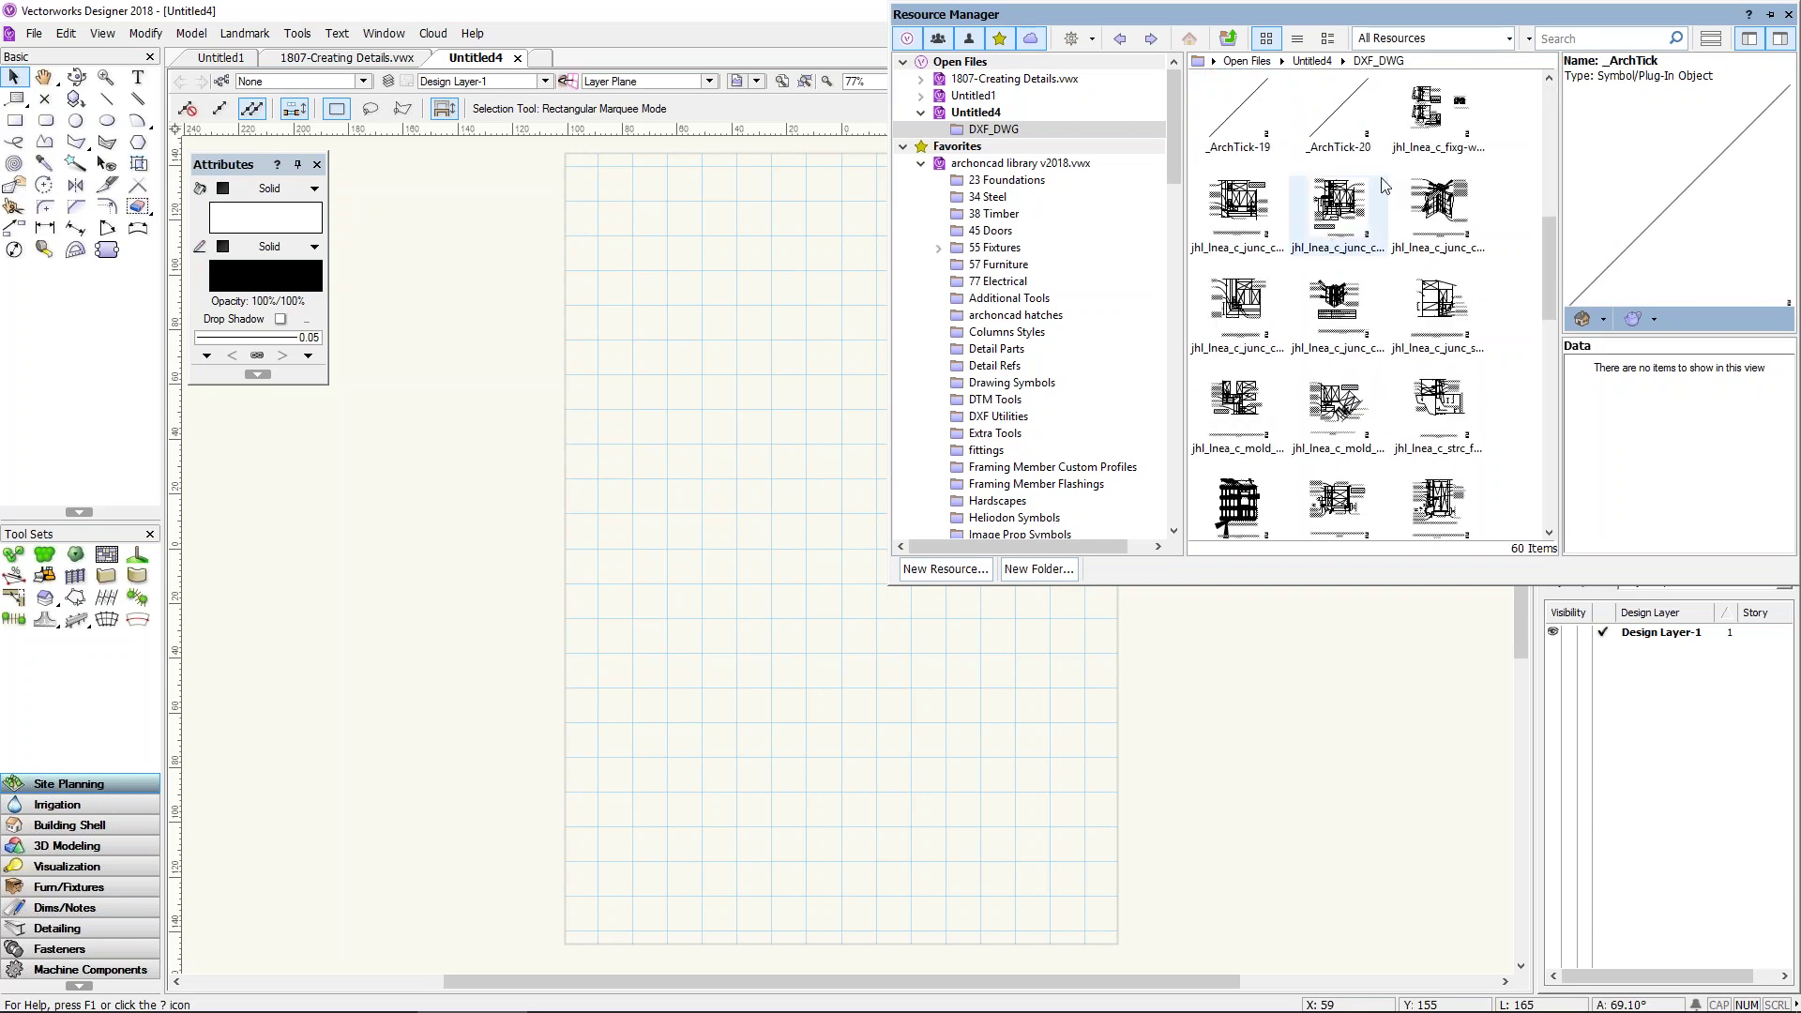
{"action": "left_click", "coordinate": [1437, 110]}
{"action": "left_click", "coordinate": [1238, 211]}
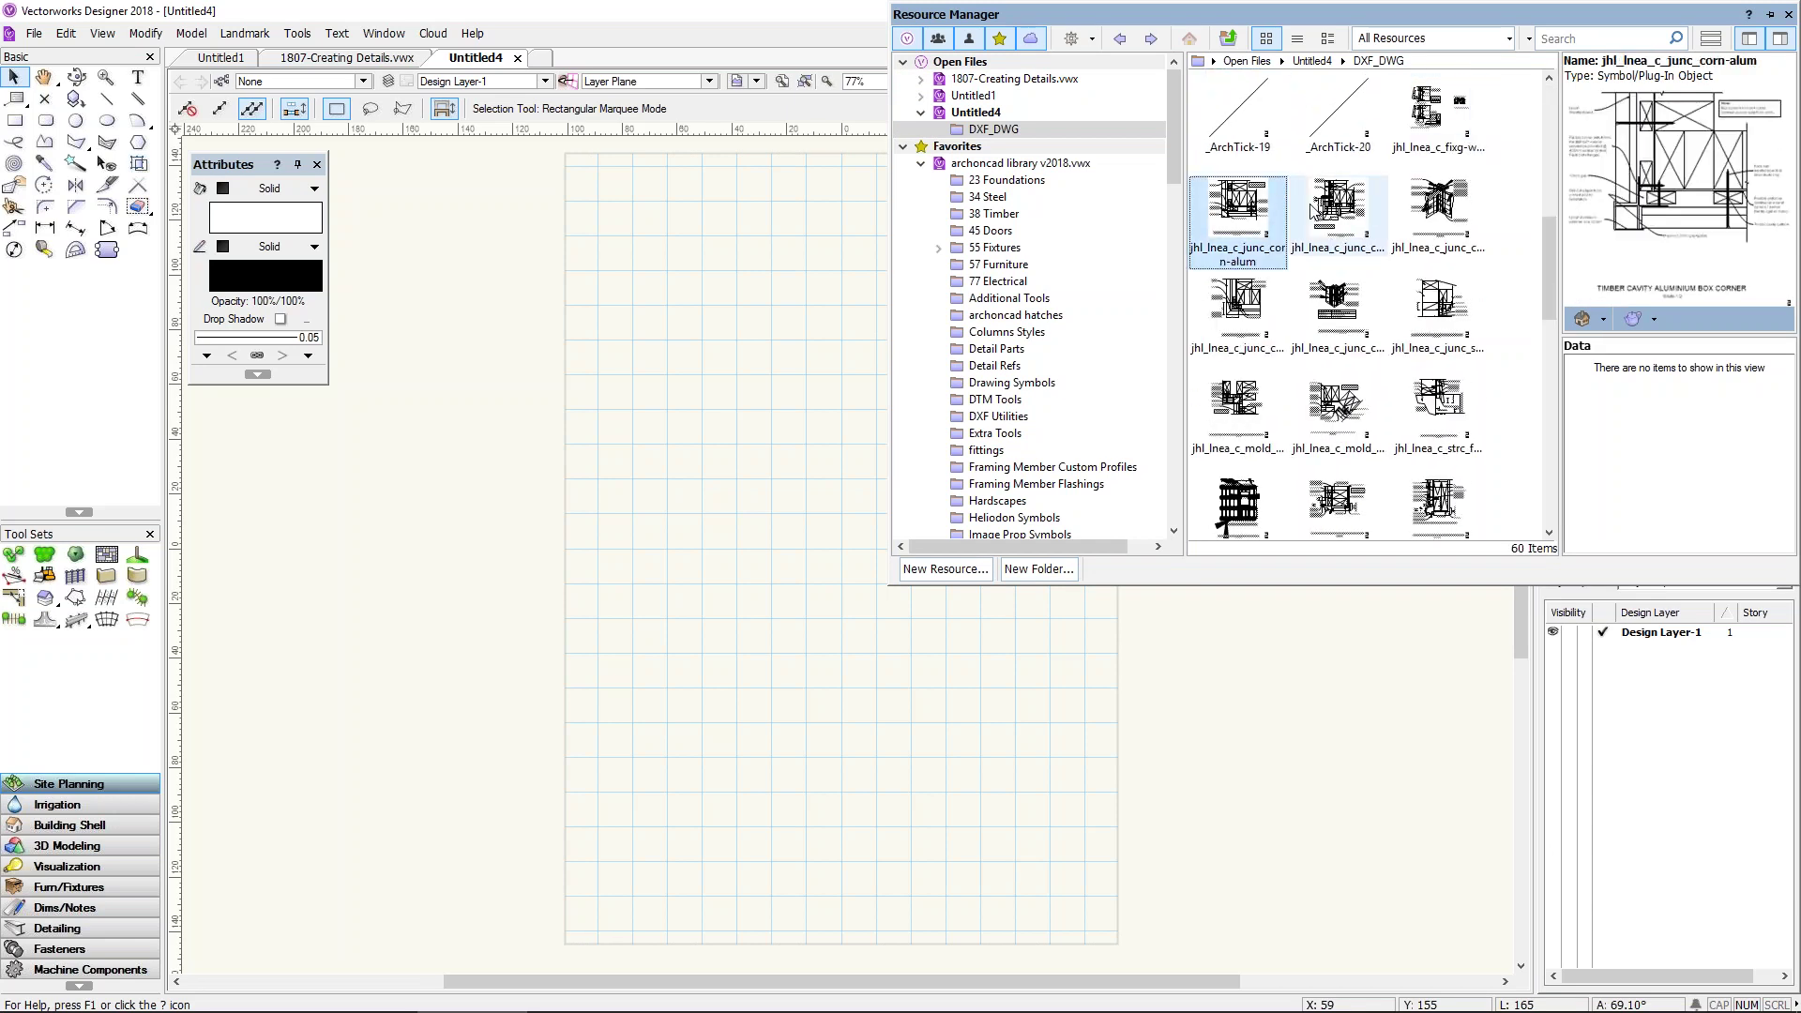
Step: Preview more of the imported timber cavity corner symbols in Untitled4's DXF_DWG folder, including jhl_lnea_c_junc_corn-sokr
{"action": "left_click", "coordinate": [1437, 211]}
{"action": "left_click", "coordinate": [1339, 211]}
{"action": "left_click", "coordinate": [1238, 310]}
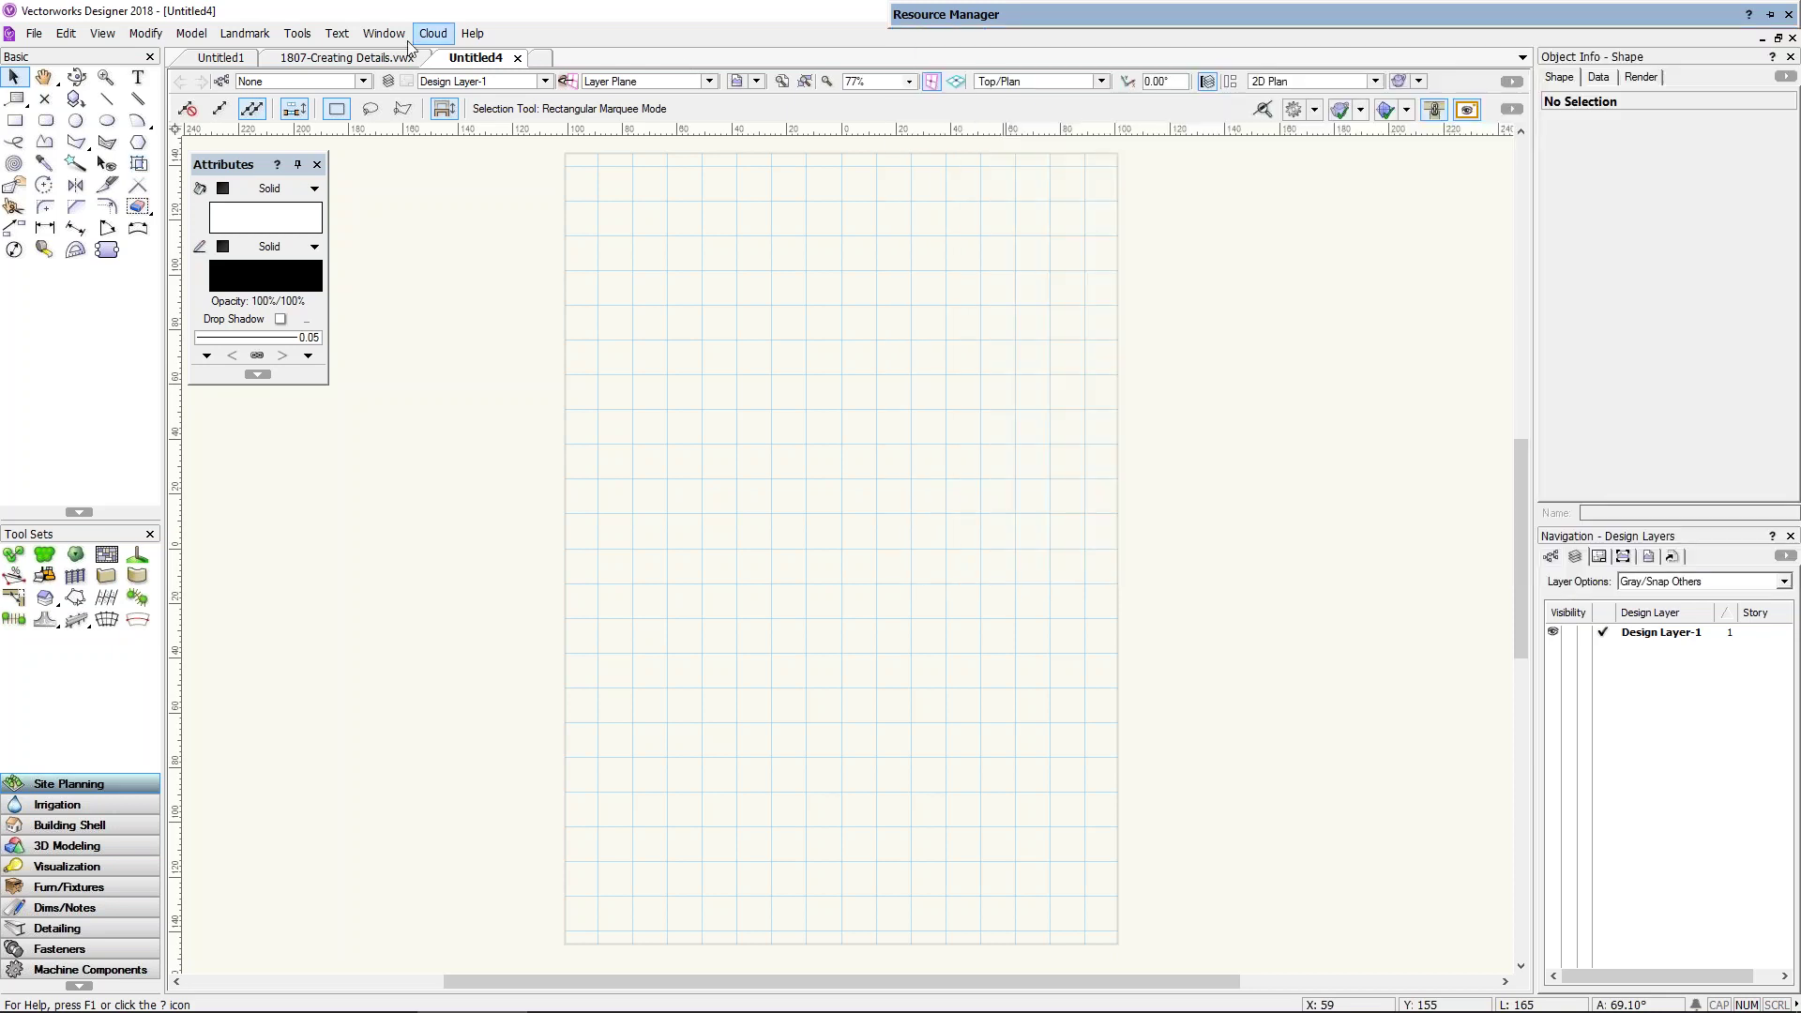
Step: Place the jhl_wthr_c_junc_flsh symbol below the page area of 1807-Creating Details, preserving the folder hierarchy and suppressing the import dialog for future drag-and-drop imports
{"action": "left_click", "coordinate": [356, 62]}
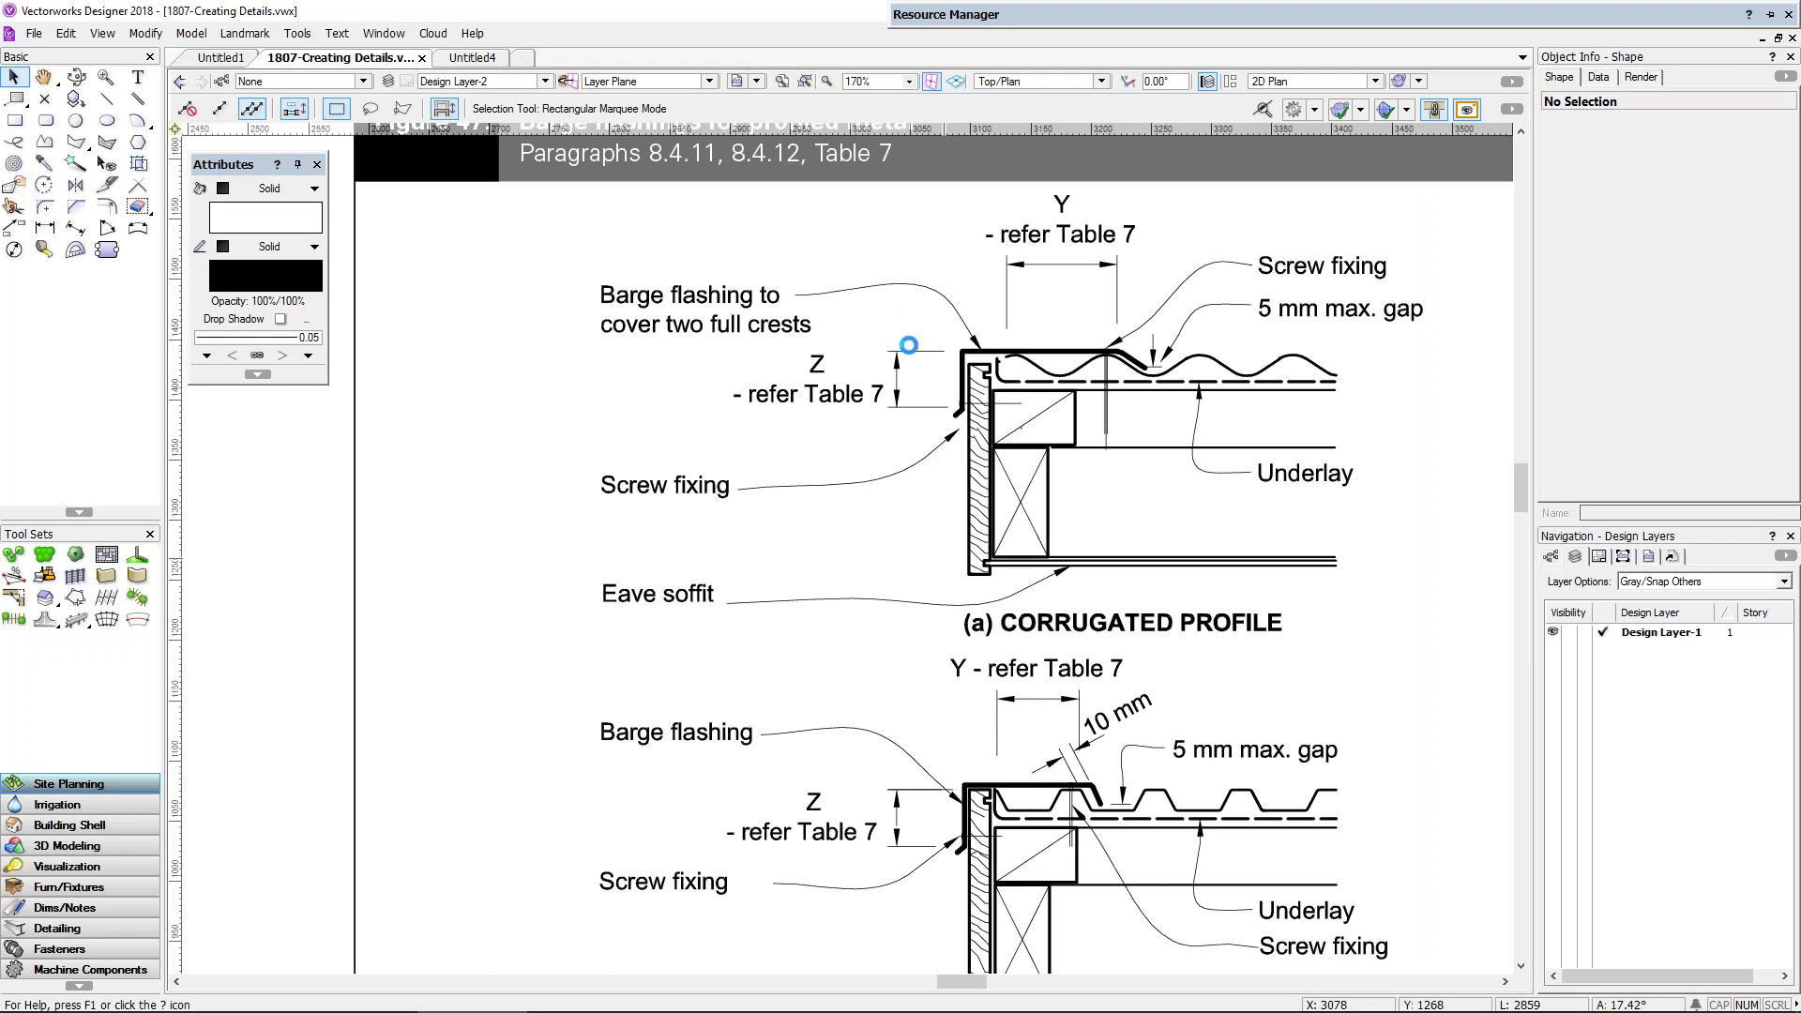
{"action": "scroll", "coordinate": [923, 363], "scroll_direction": "down", "scroll_amount": 8}
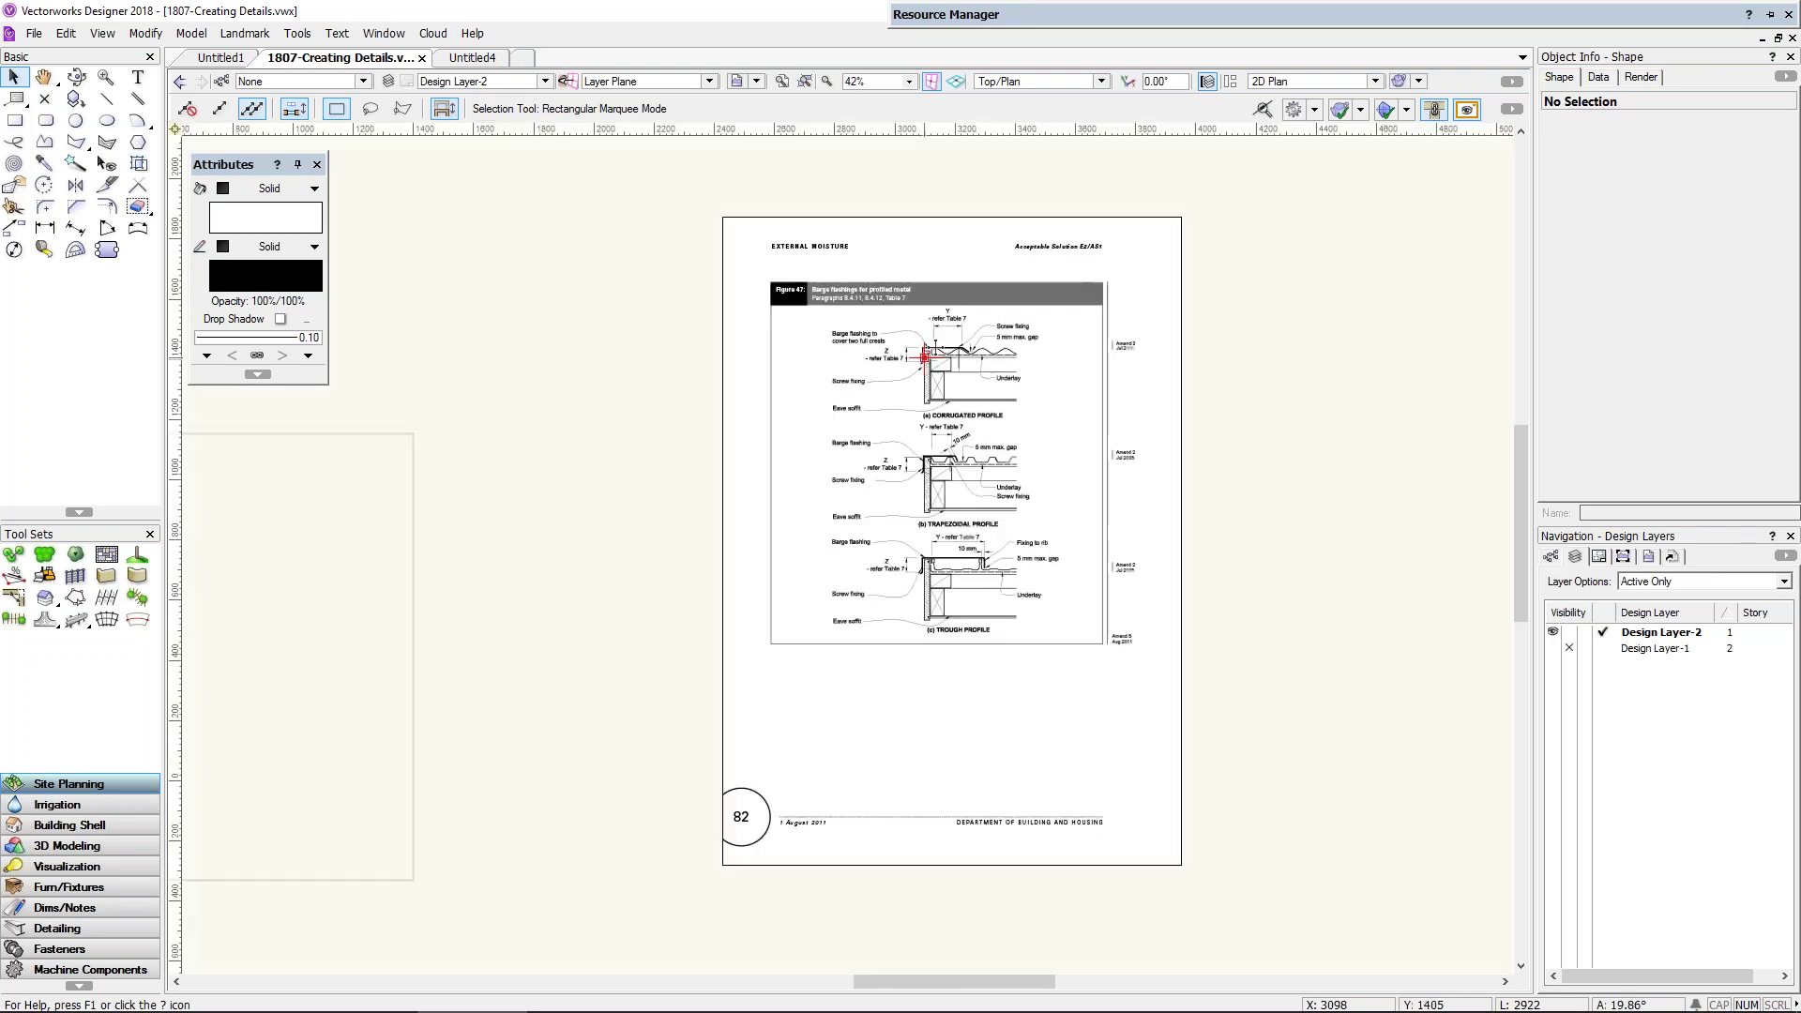
{"action": "left_click", "coordinate": [1365, 15]}
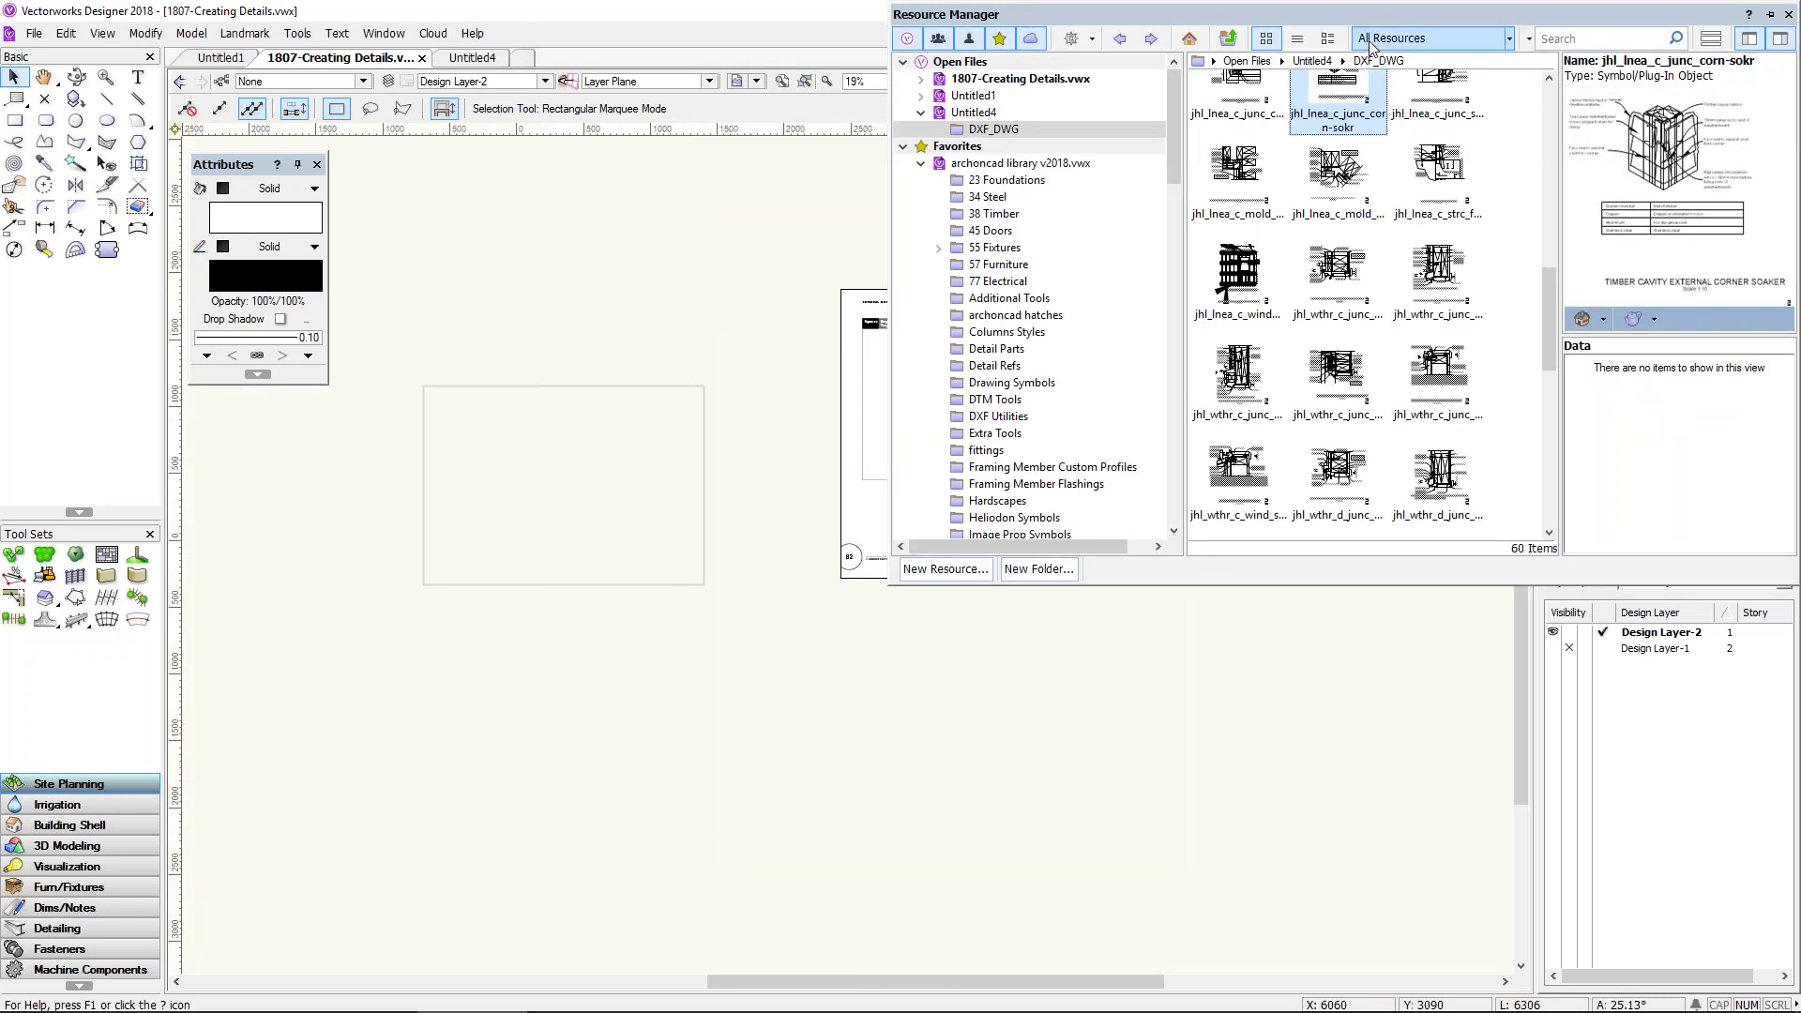
{"action": "left_click", "coordinate": [1343, 267]}
{"action": "left_click_drag", "start_coordinate": [1343, 268], "coordinate": [563, 490]}
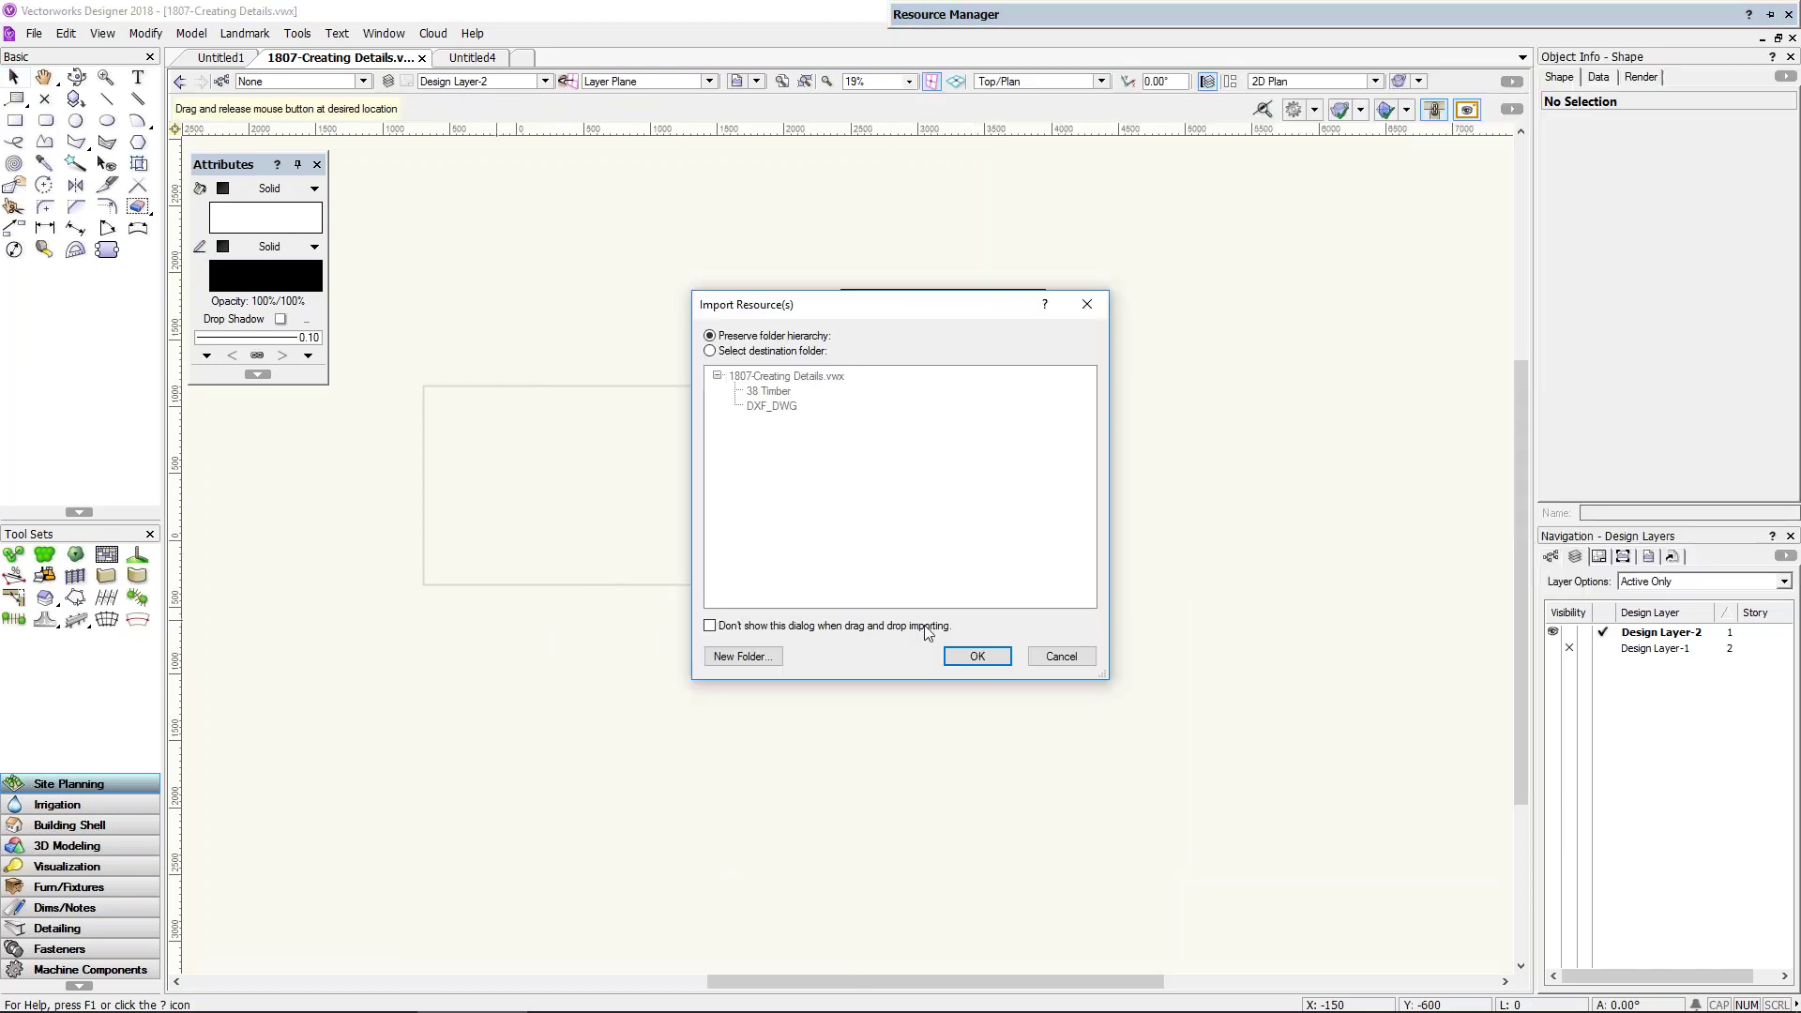
{"action": "left_click", "coordinate": [858, 627]}
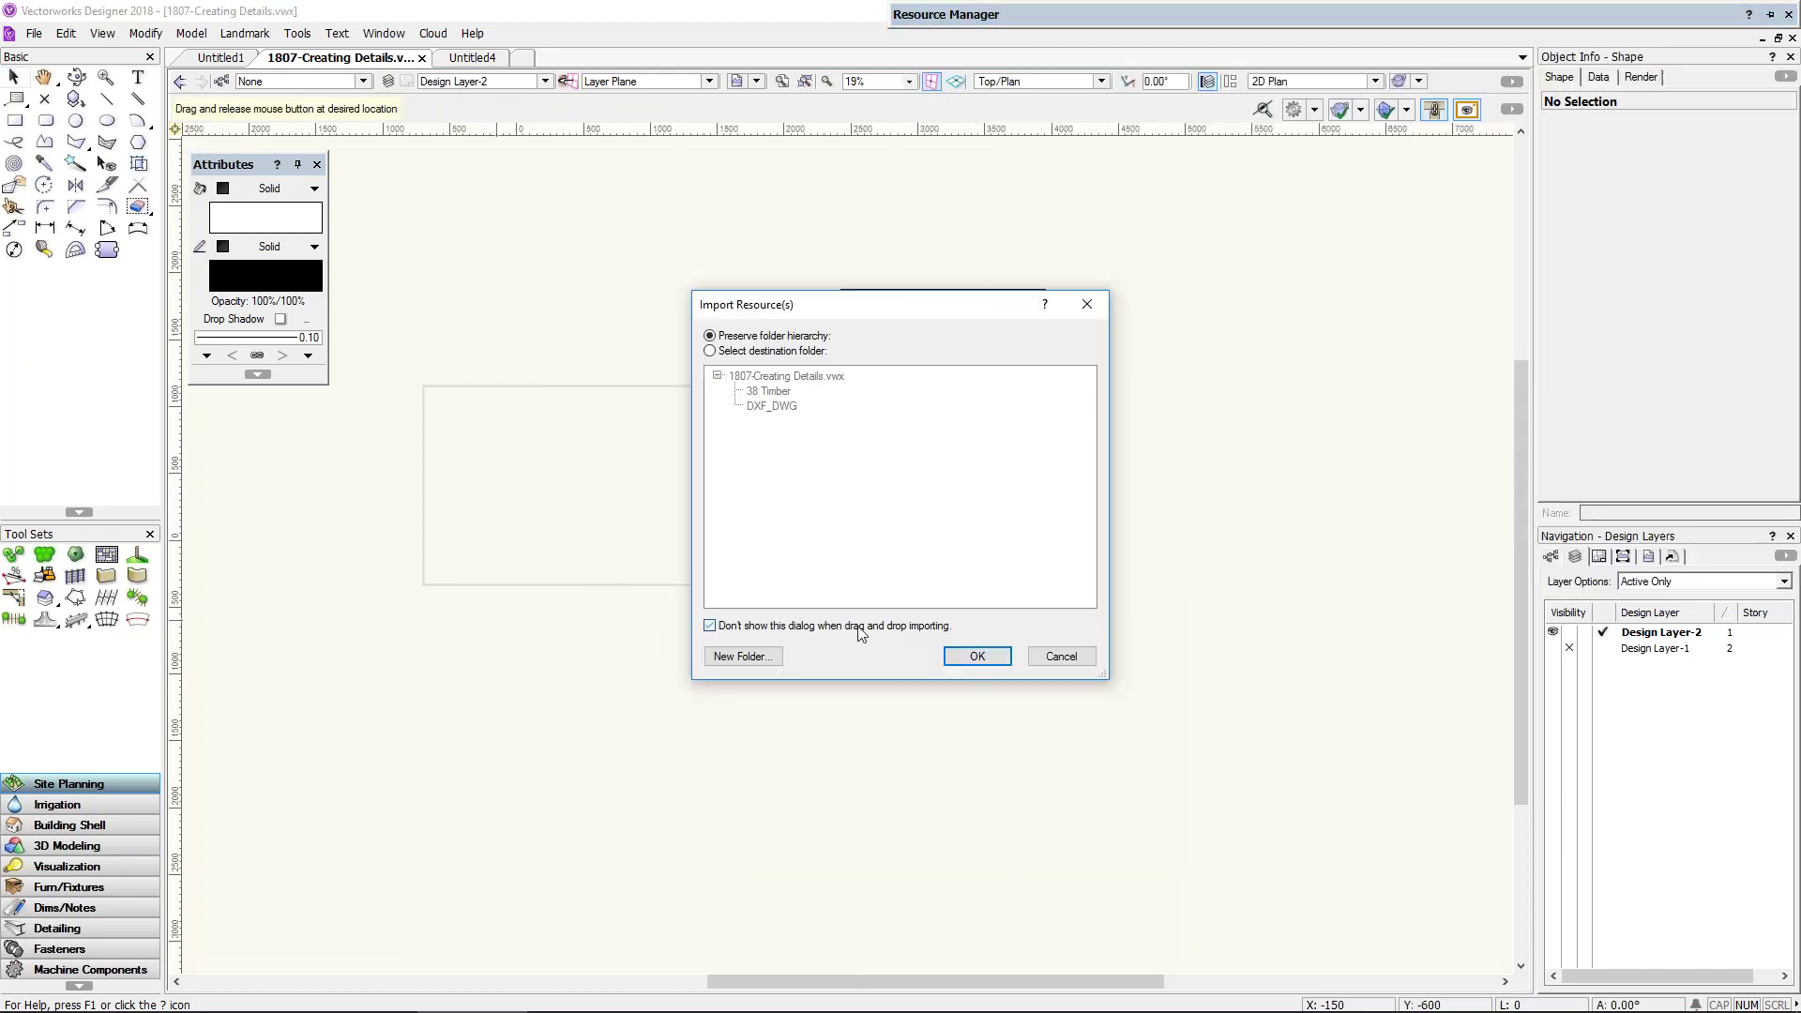
{"action": "left_click", "coordinate": [975, 657]}
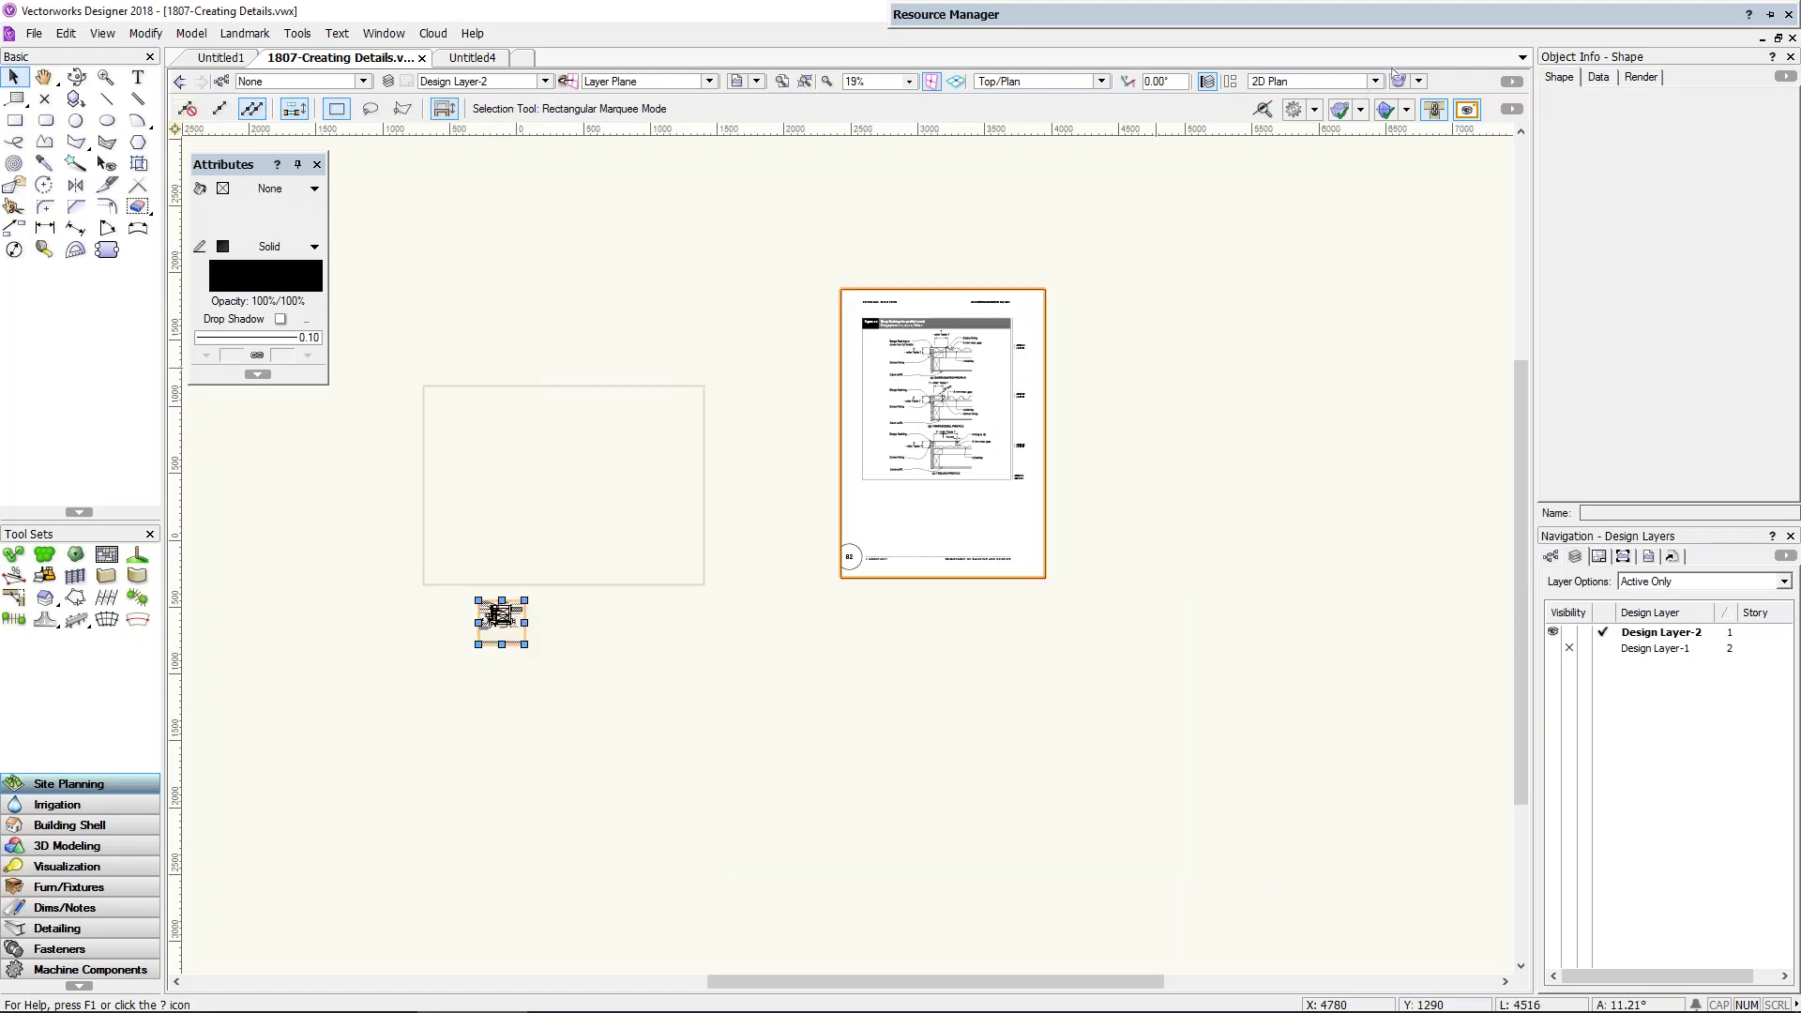
Step: Place the jhl_wthr_c_junc_flsh-facg2 symbol below and right of the first jamb detail, and inspect both details up close
{"action": "mouse_move", "coordinate": [1520, 8]}
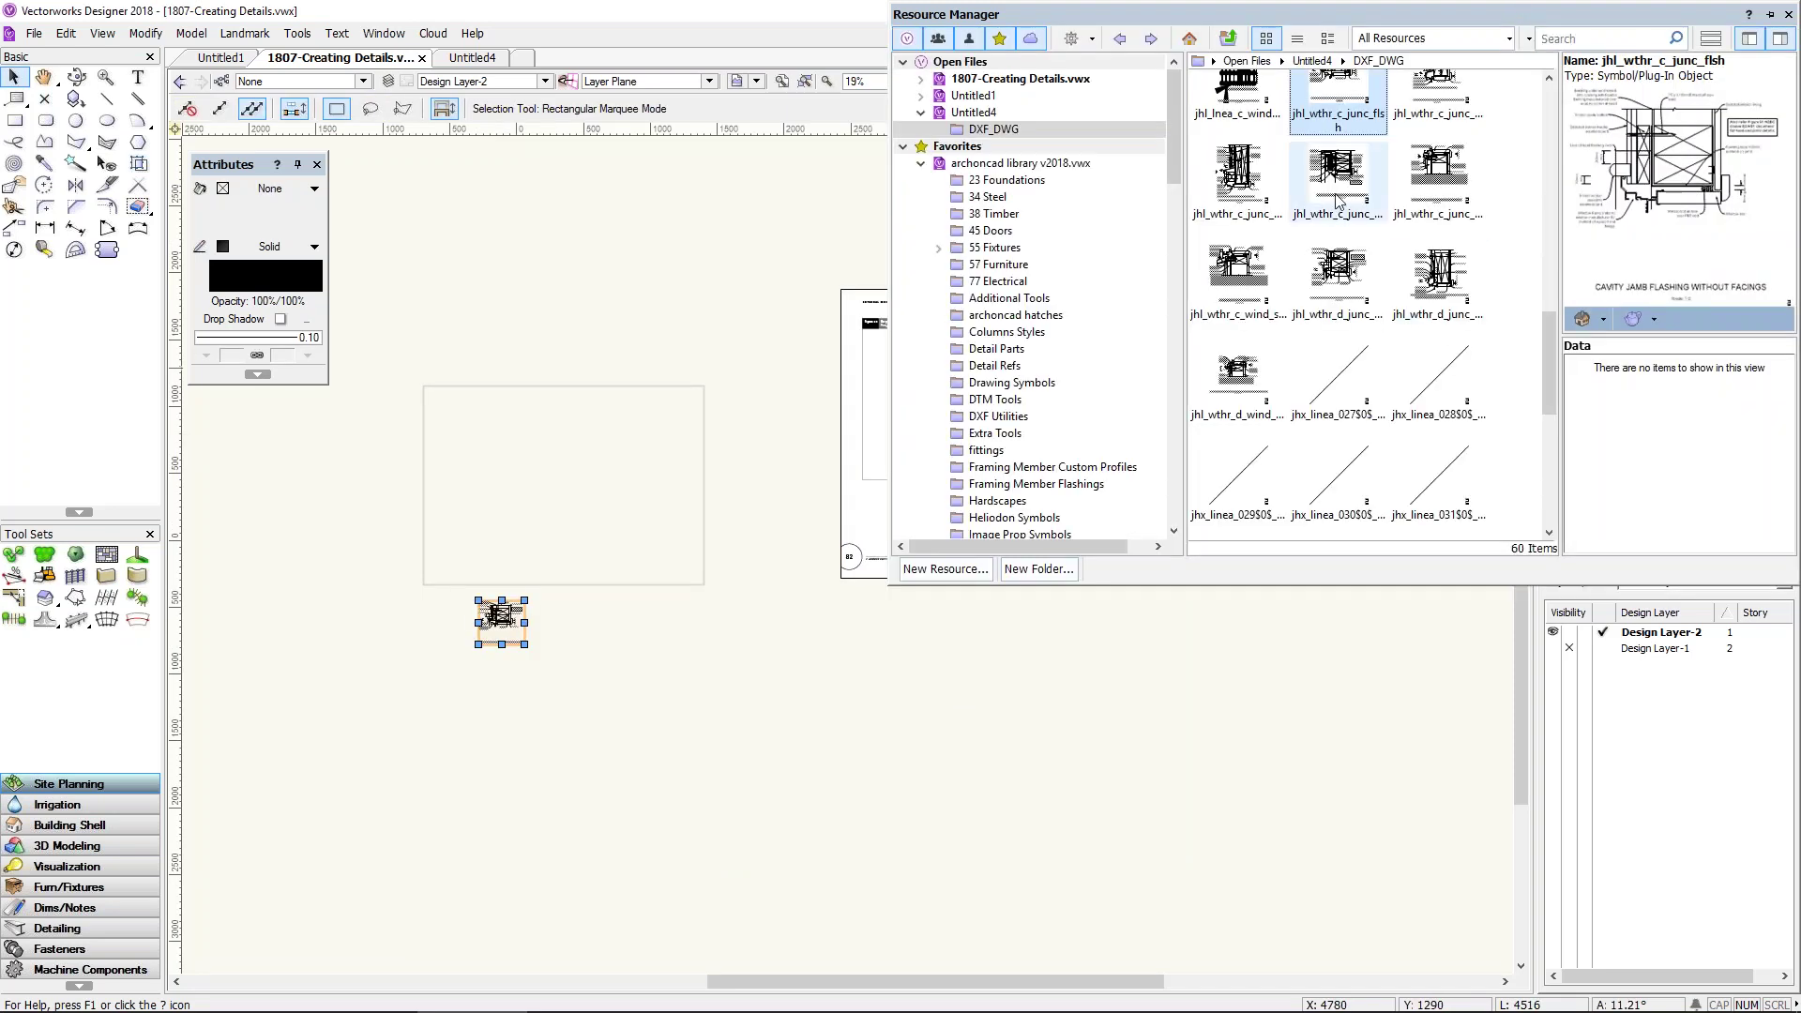
{"action": "left_click_drag", "start_coordinate": [1337, 178], "coordinate": [556, 661]}
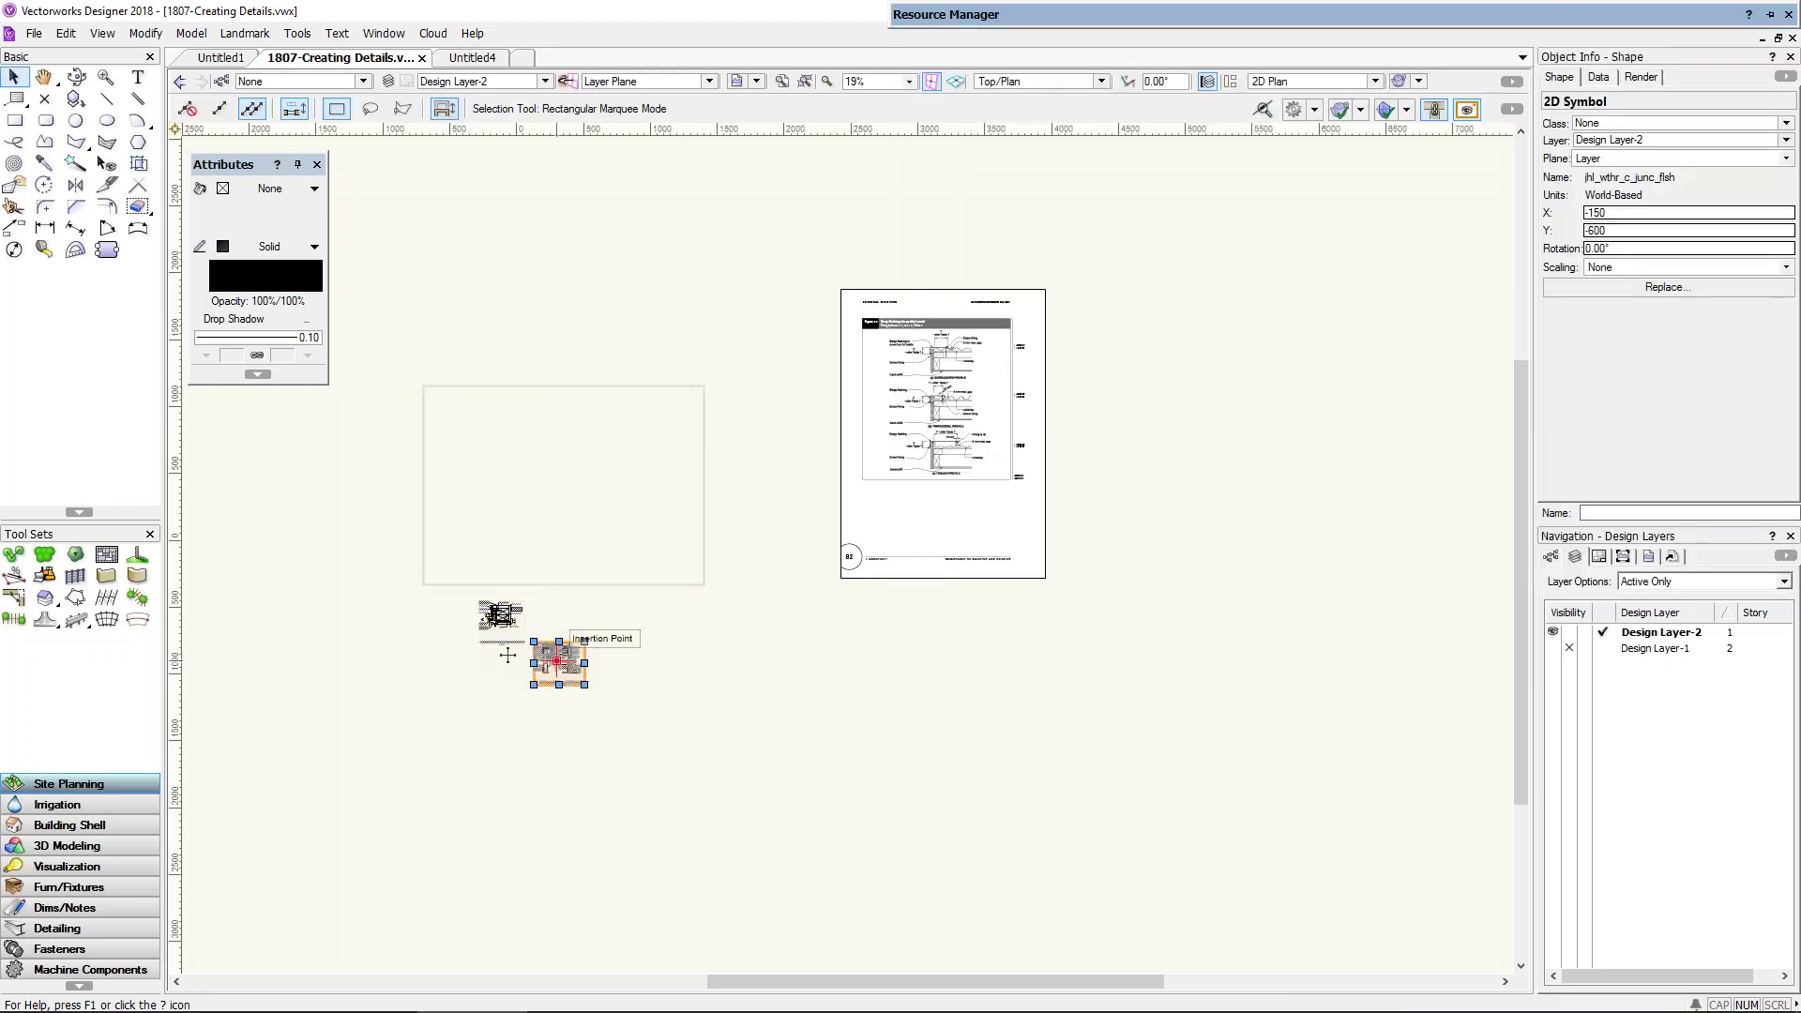
{"action": "key", "text": "ctrl+4"}
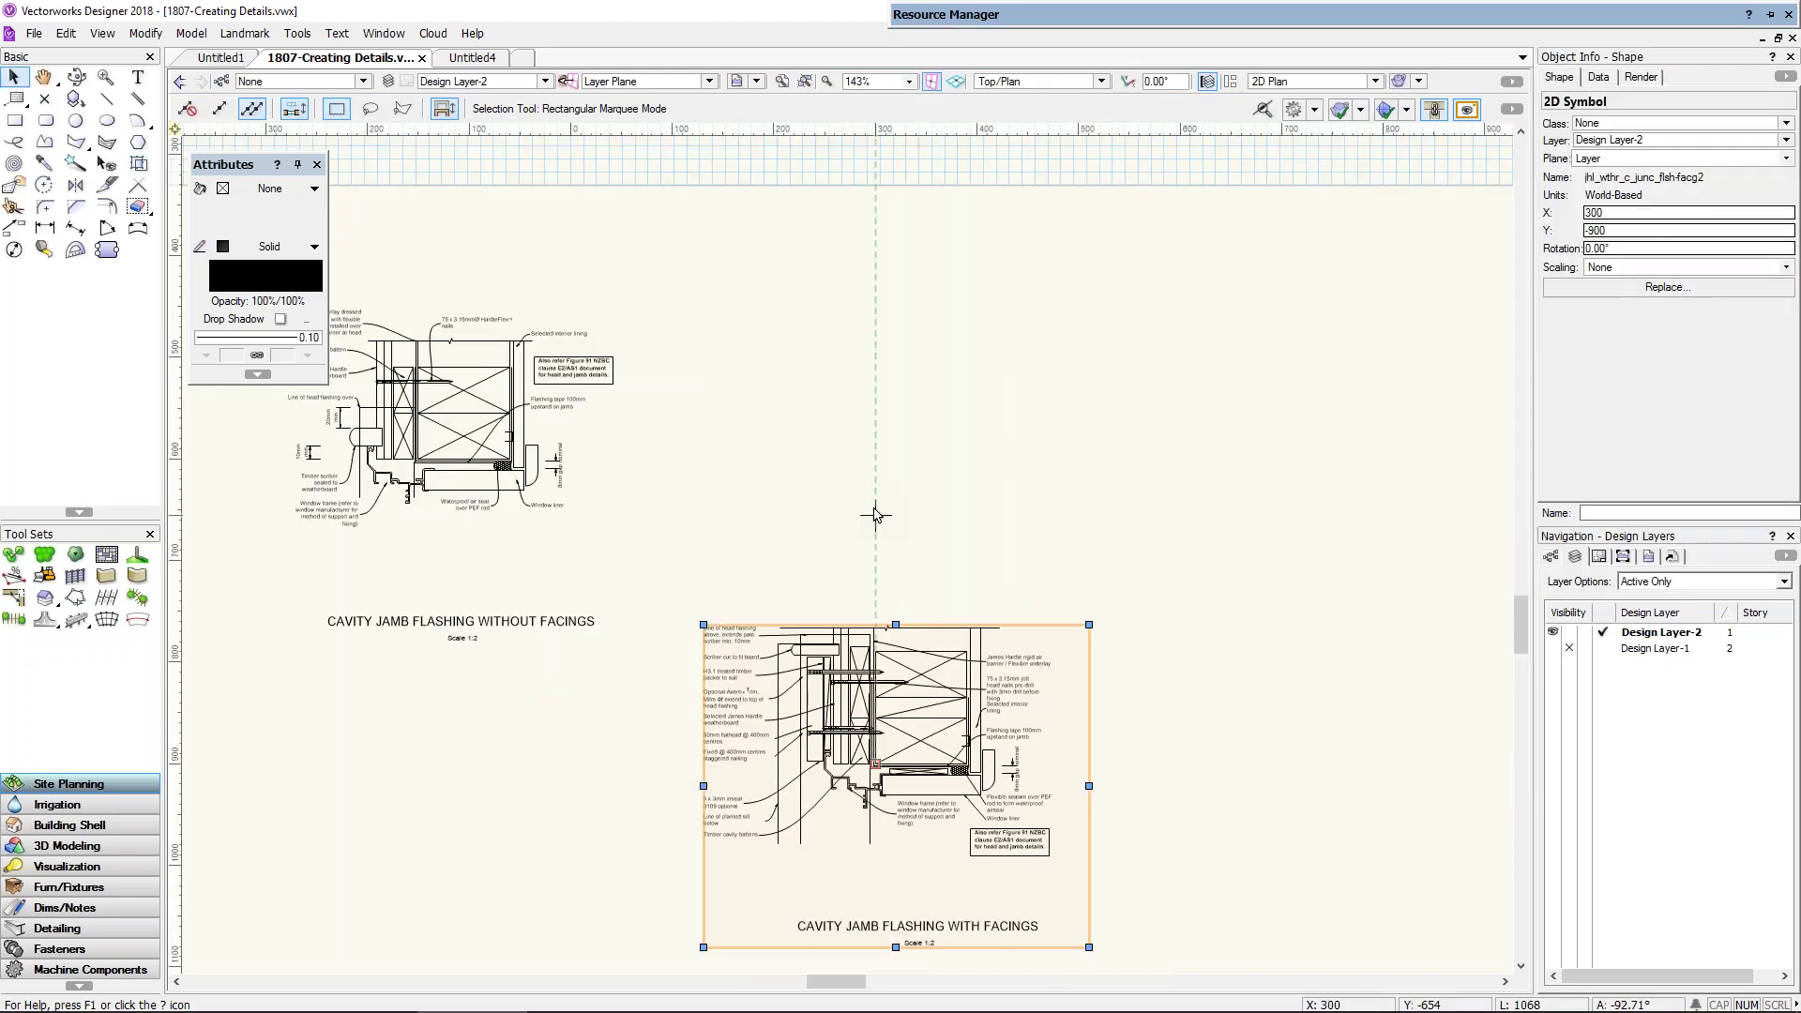
{"action": "left_click", "coordinate": [873, 510]}
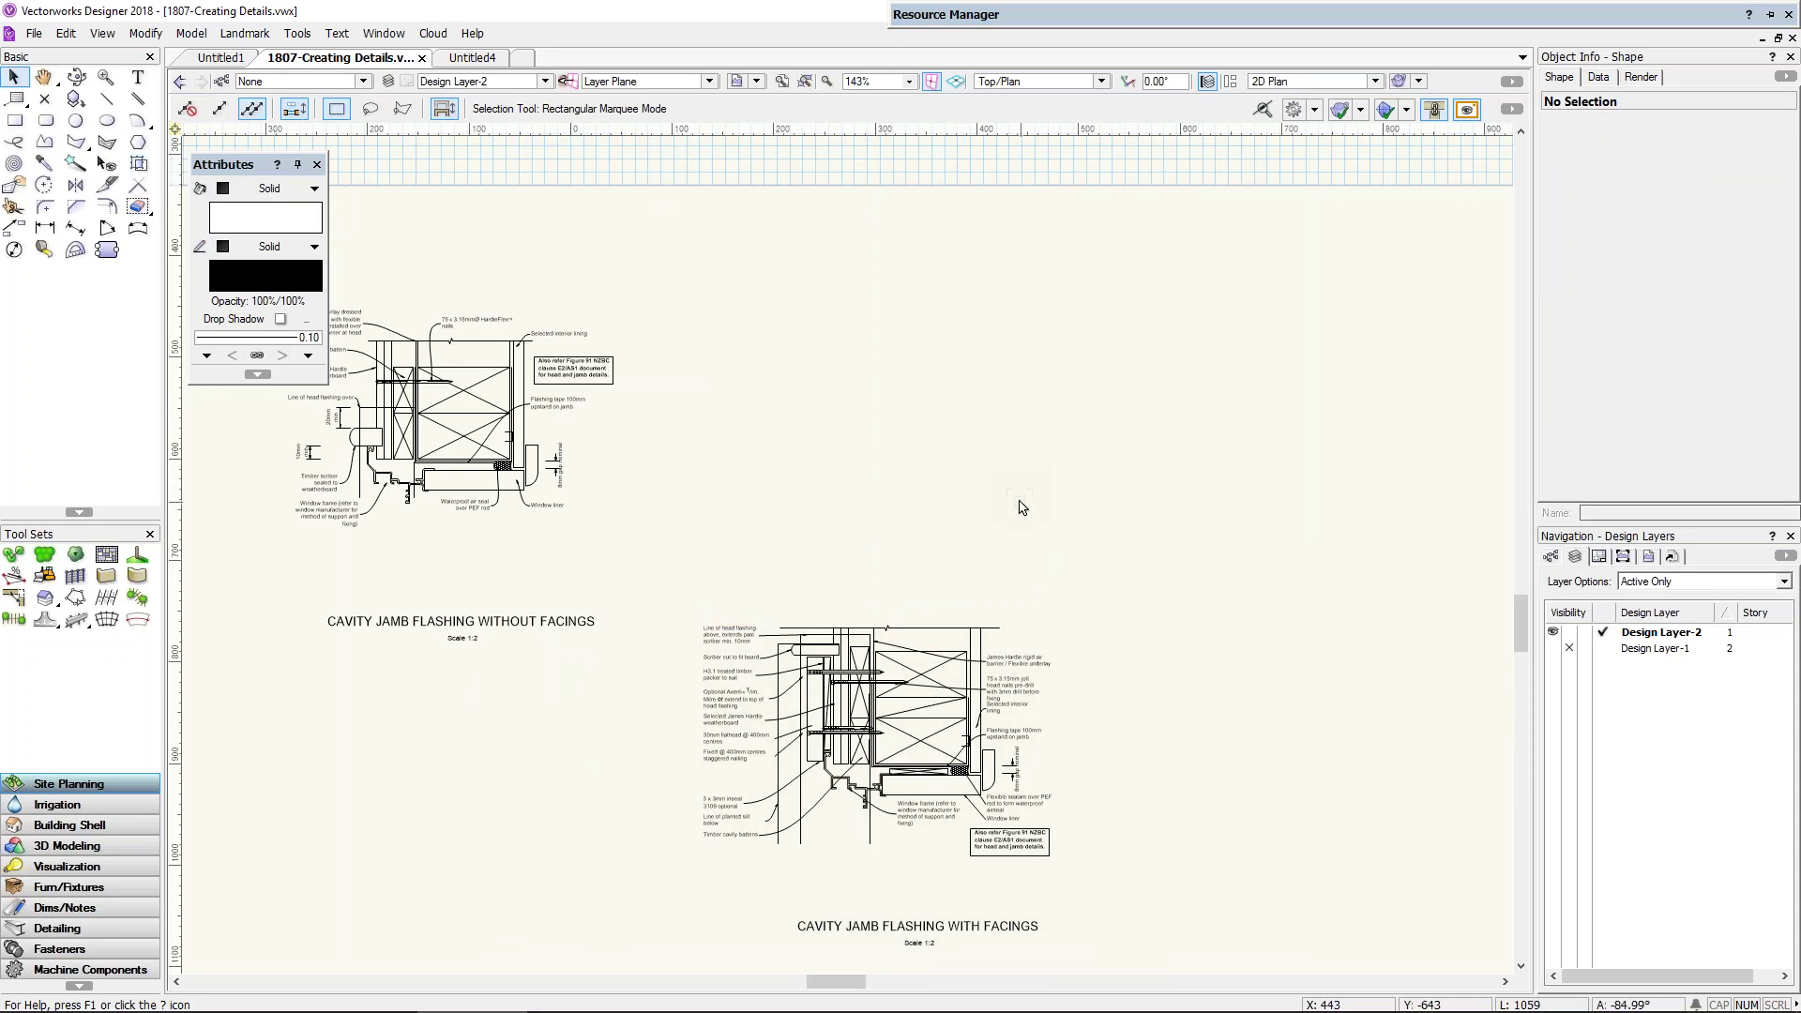
{"action": "scroll", "coordinate": [1007, 545], "scroll_direction": "down", "scroll_amount": 2}
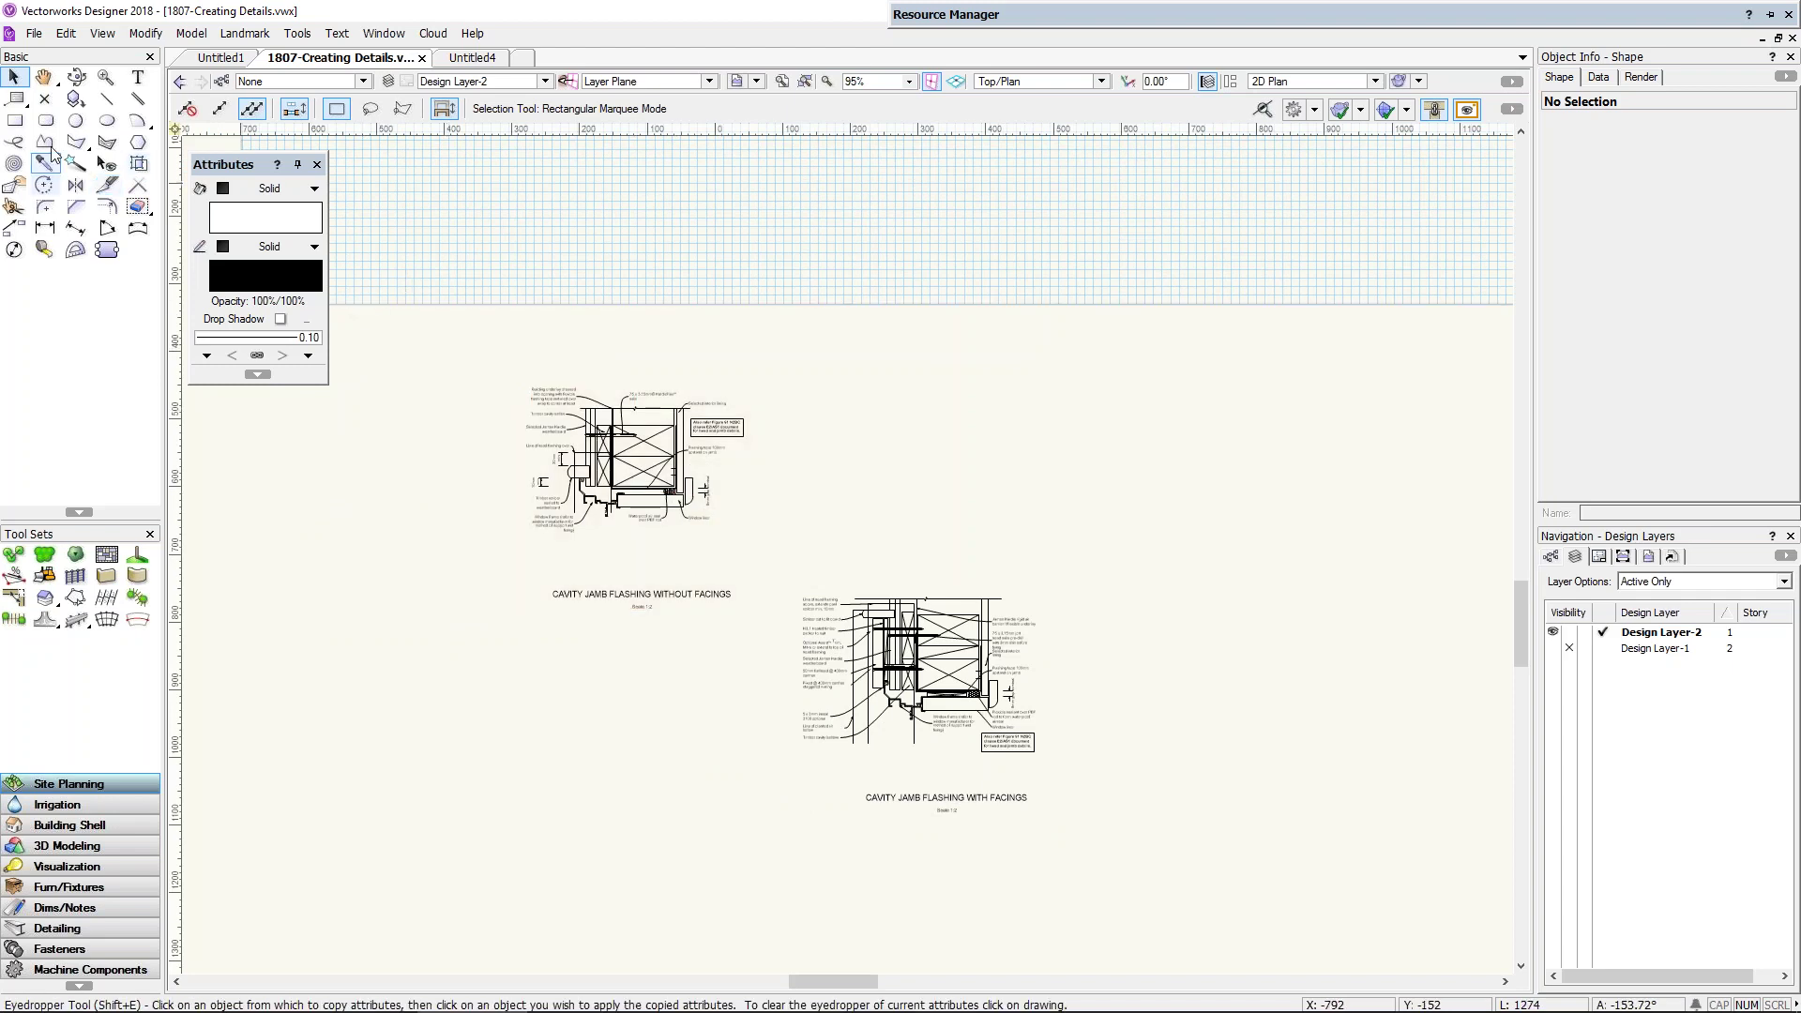
Step: Draw a rectangle about 438 by 280 mm around the cavity jamb flashing detail without facings
{"action": "left_click", "coordinate": [15, 120]}
{"action": "left_click", "coordinate": [493, 369]}
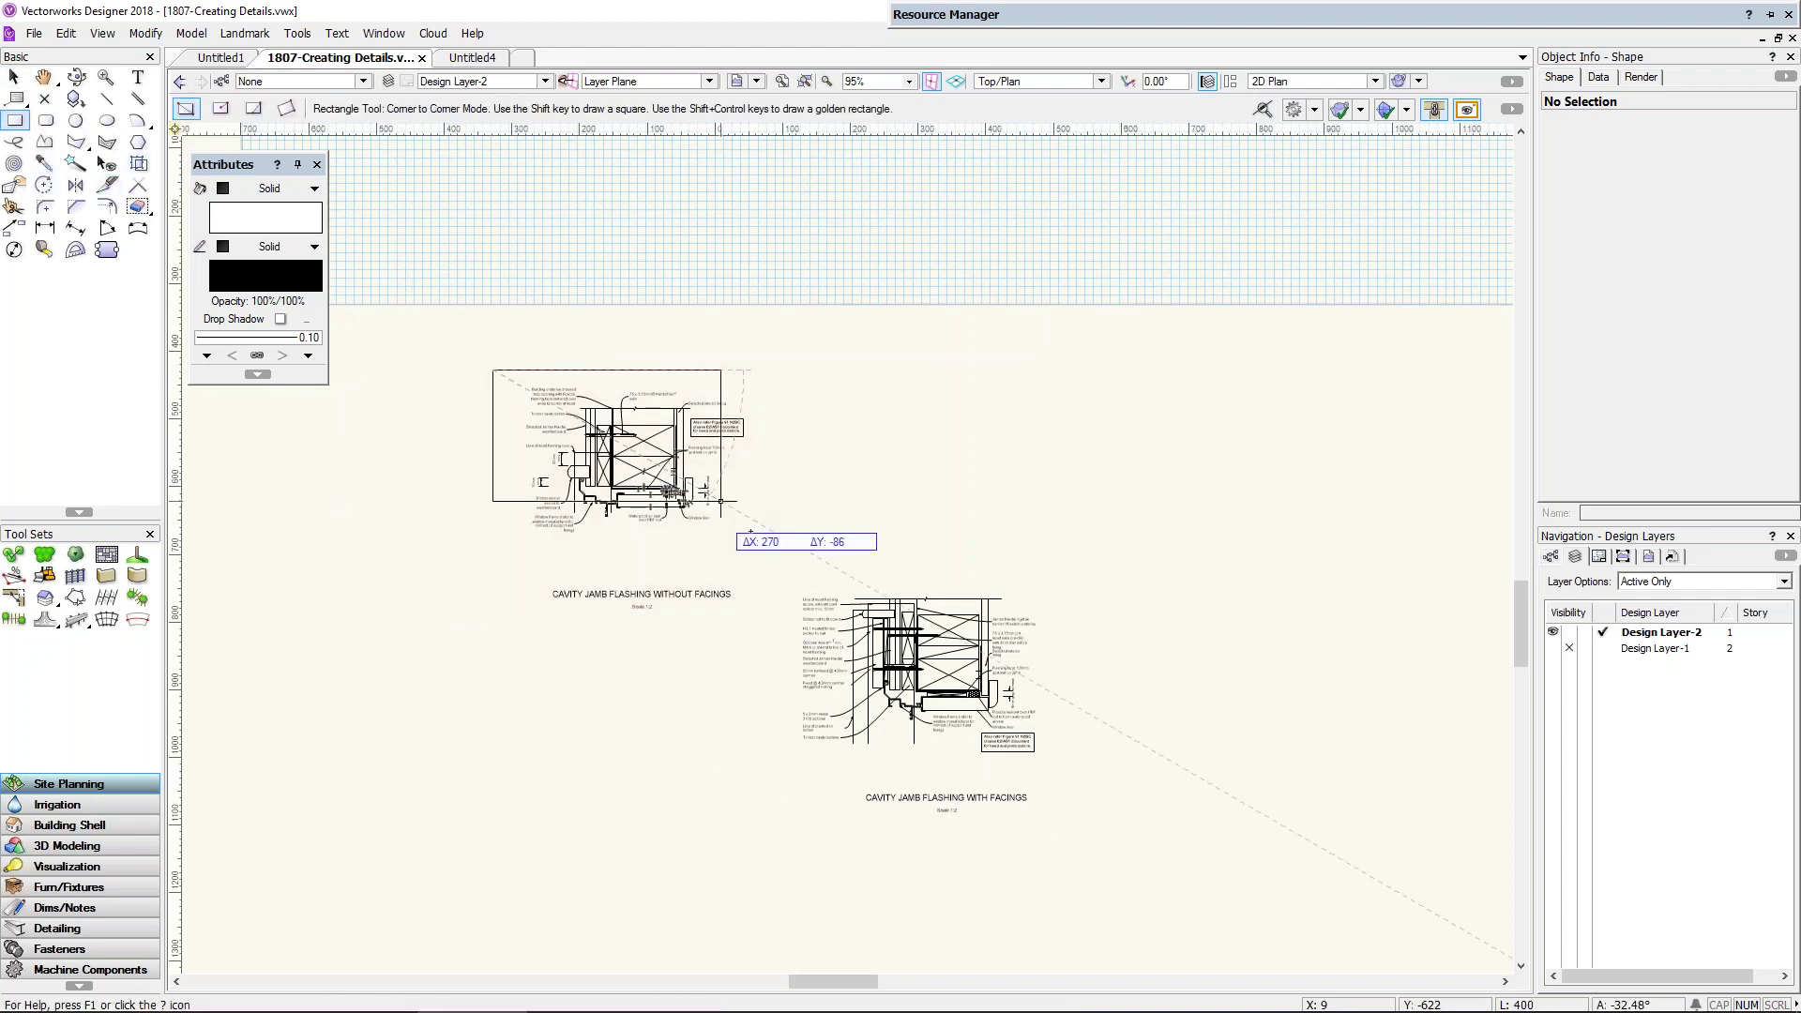
{"action": "left_click", "coordinate": [788, 559]}
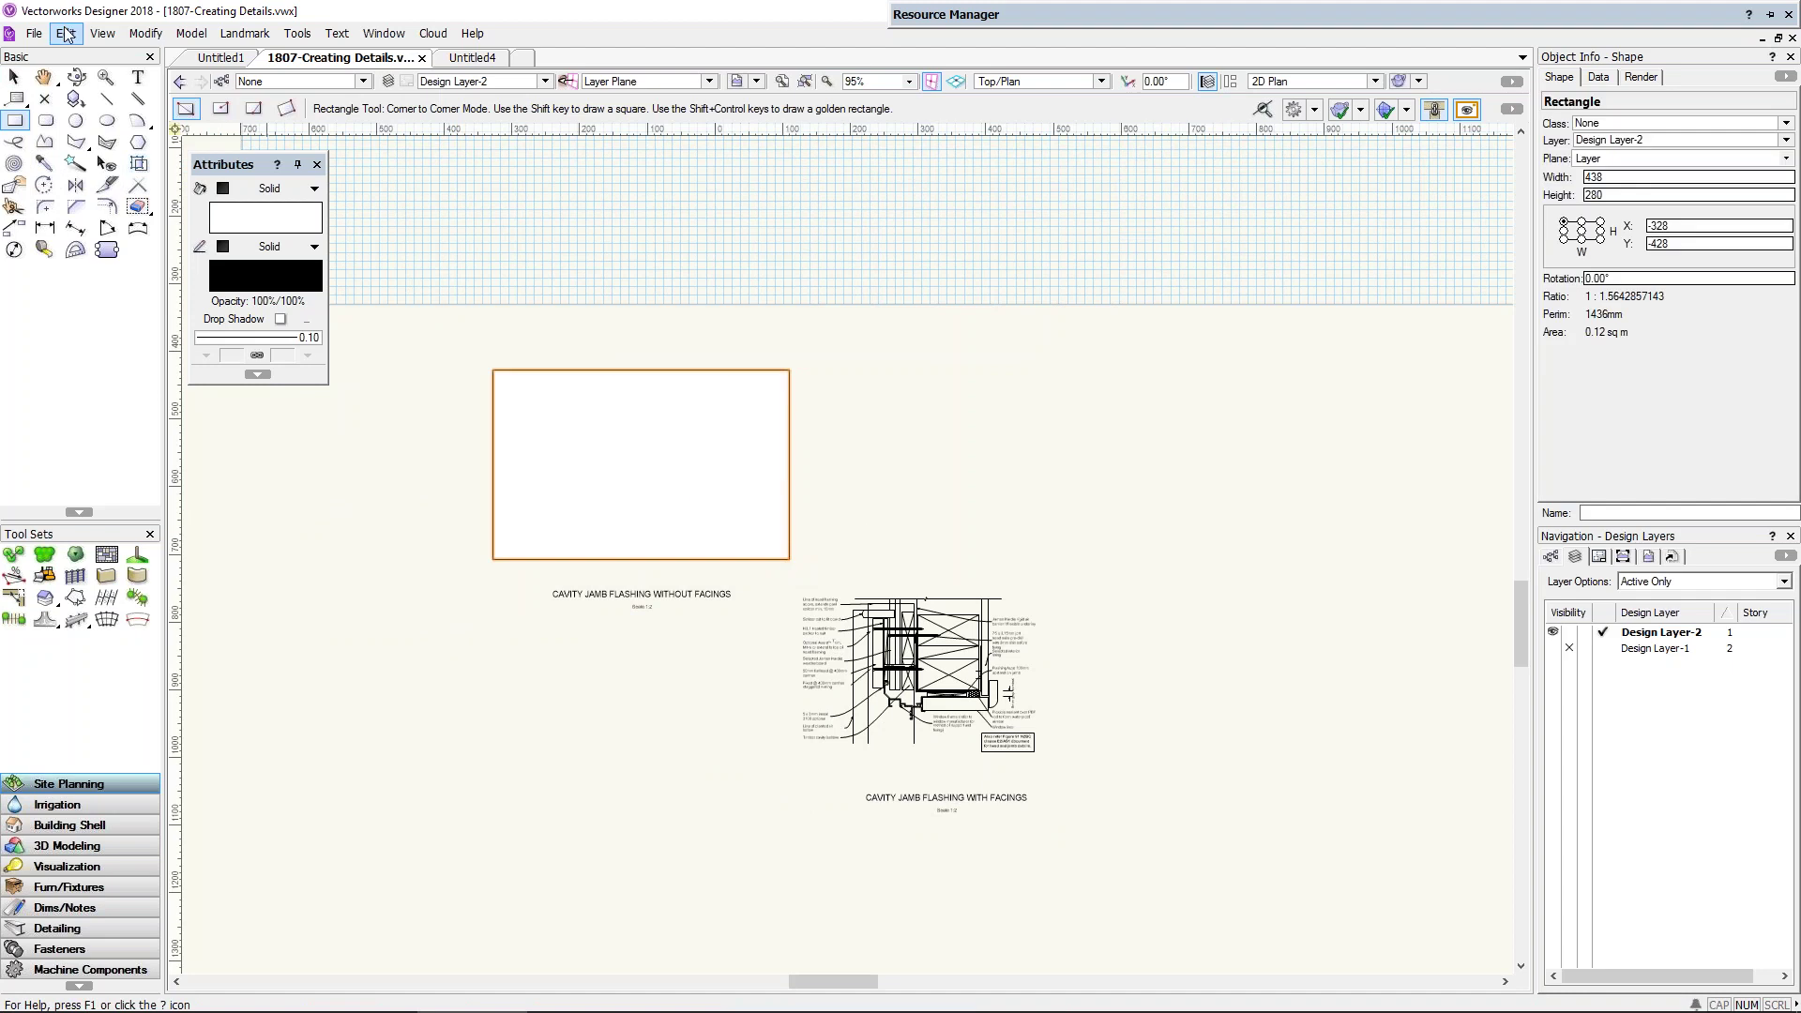
Step: Create a viewport named window jamb from the rectangle on new sheet layer 021, Window Details, and move it to the sheet's upper-left area
{"action": "left_click", "coordinate": [103, 35]}
{"action": "left_click", "coordinate": [141, 559]}
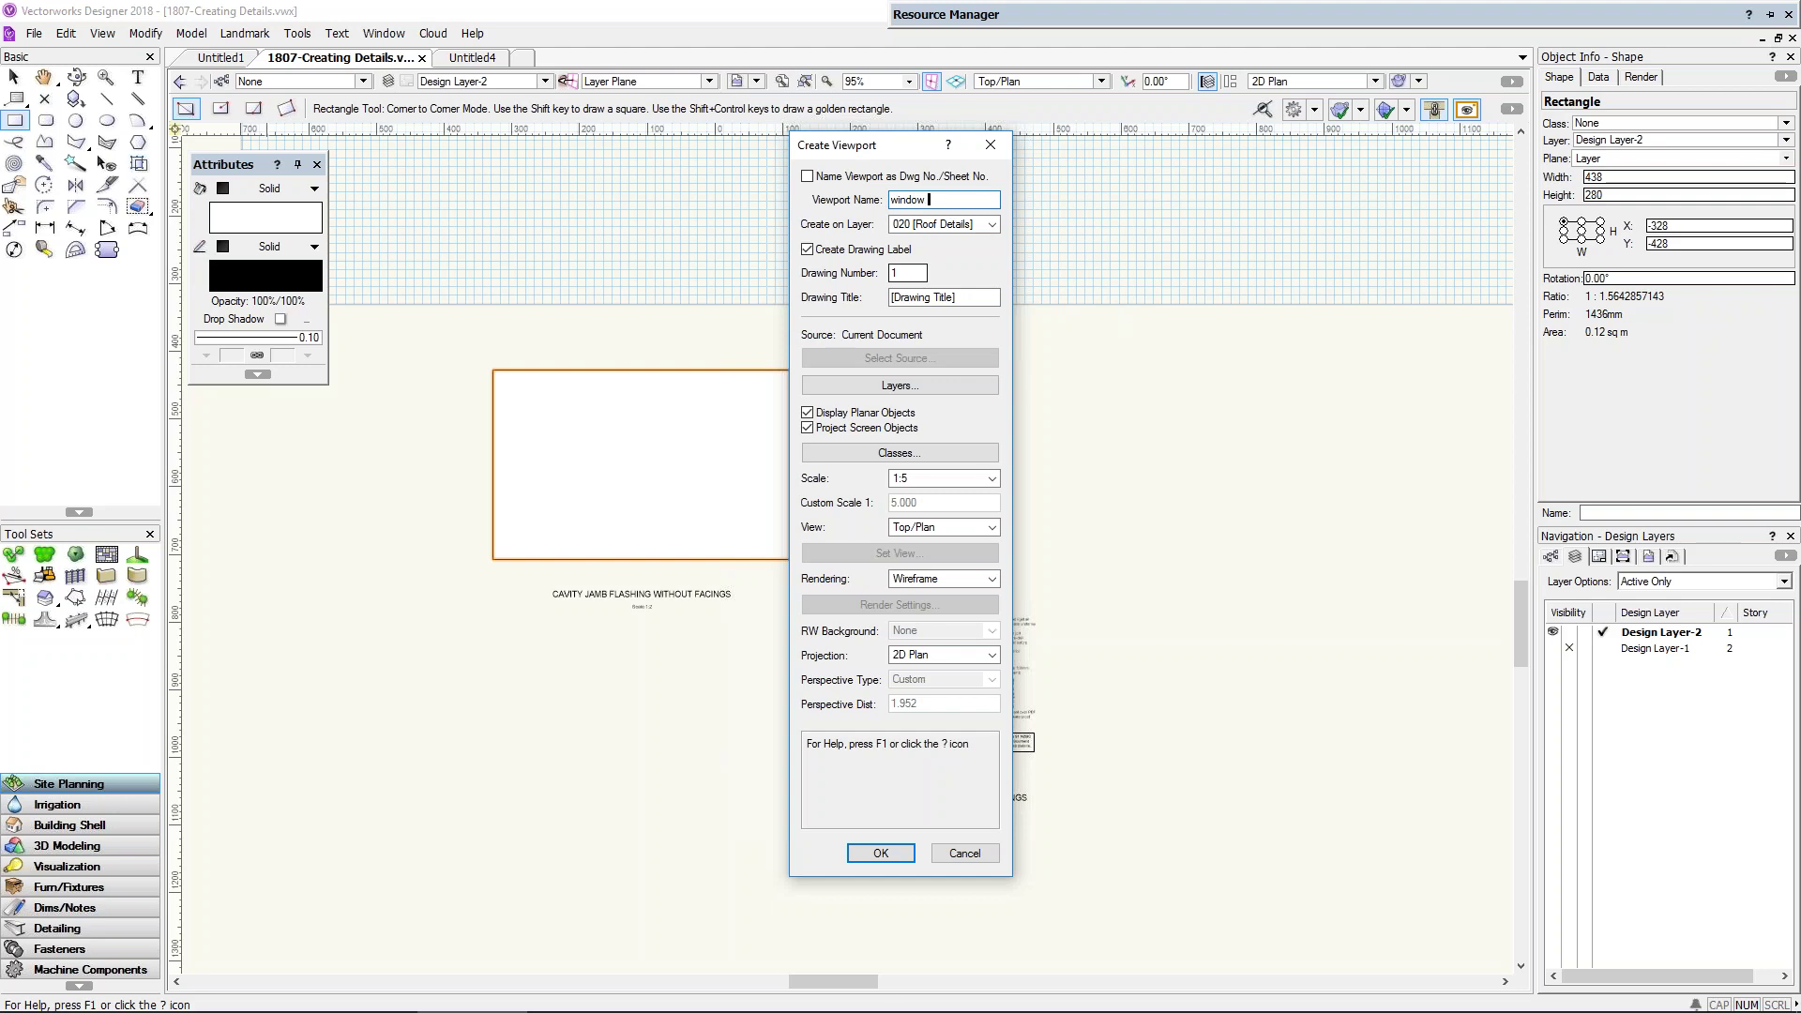
{"action": "key", "text": "Tab"}
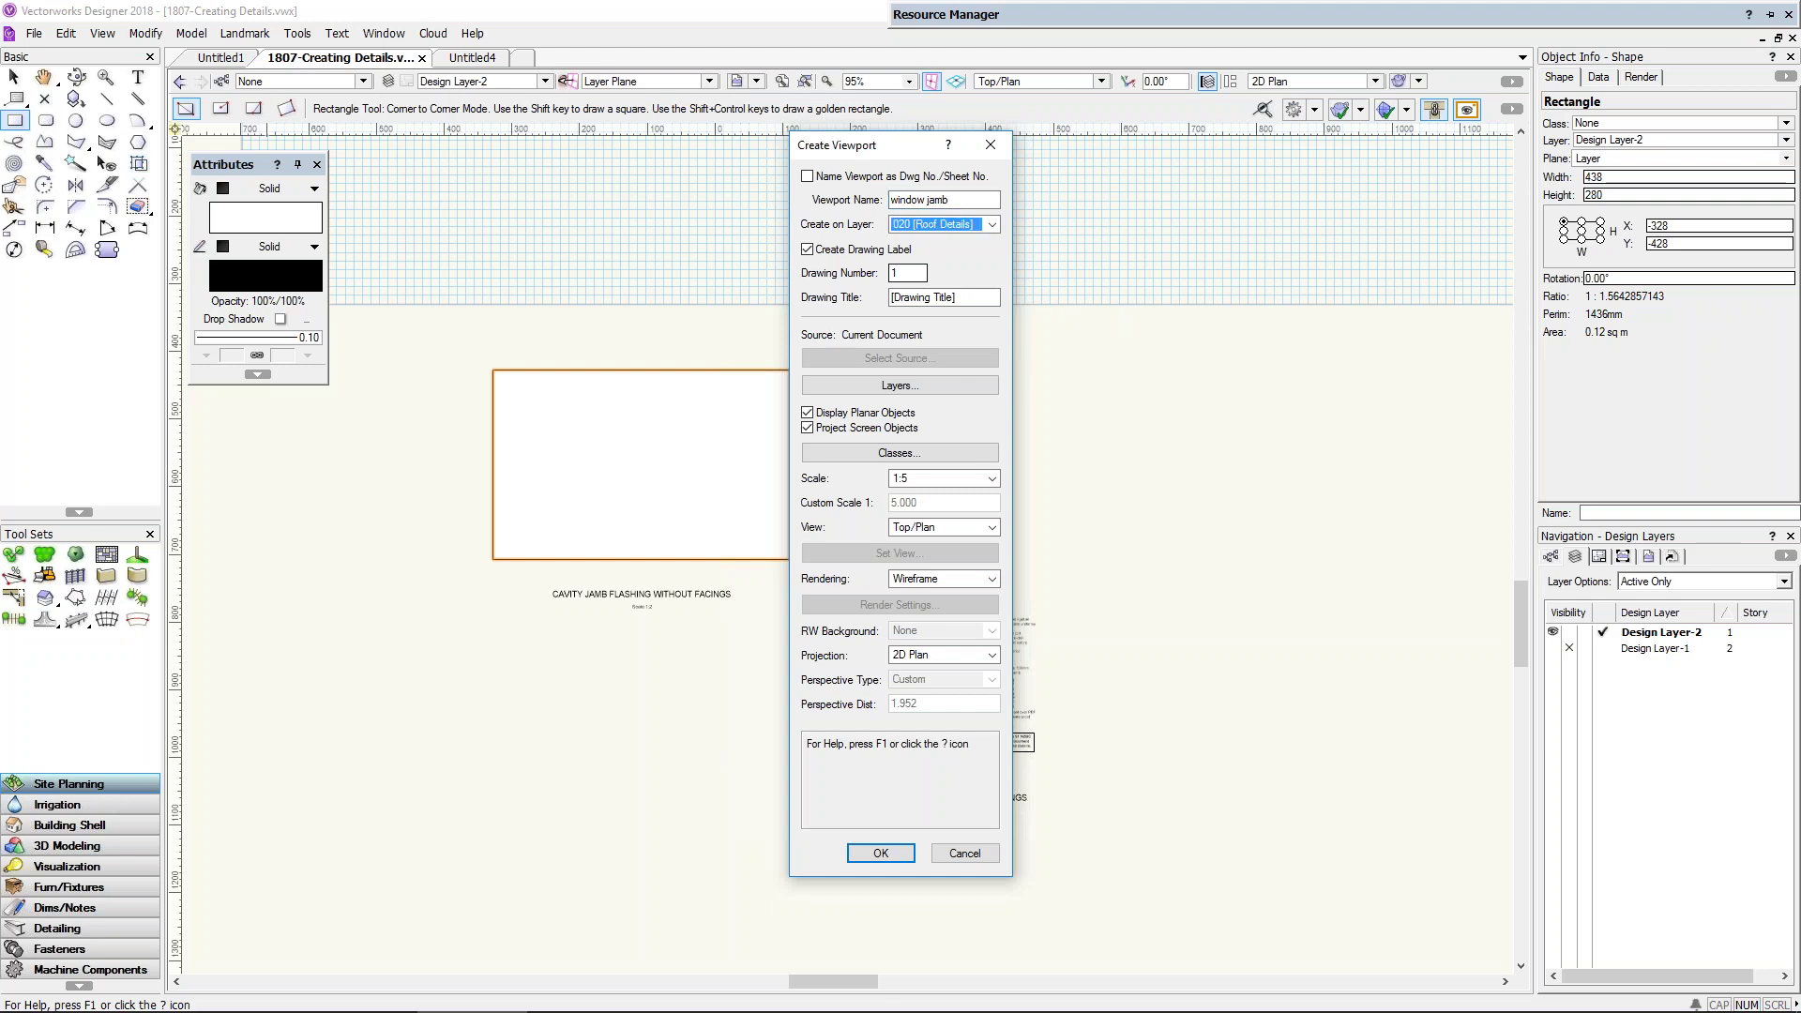
{"action": "left_click", "coordinate": [992, 225]}
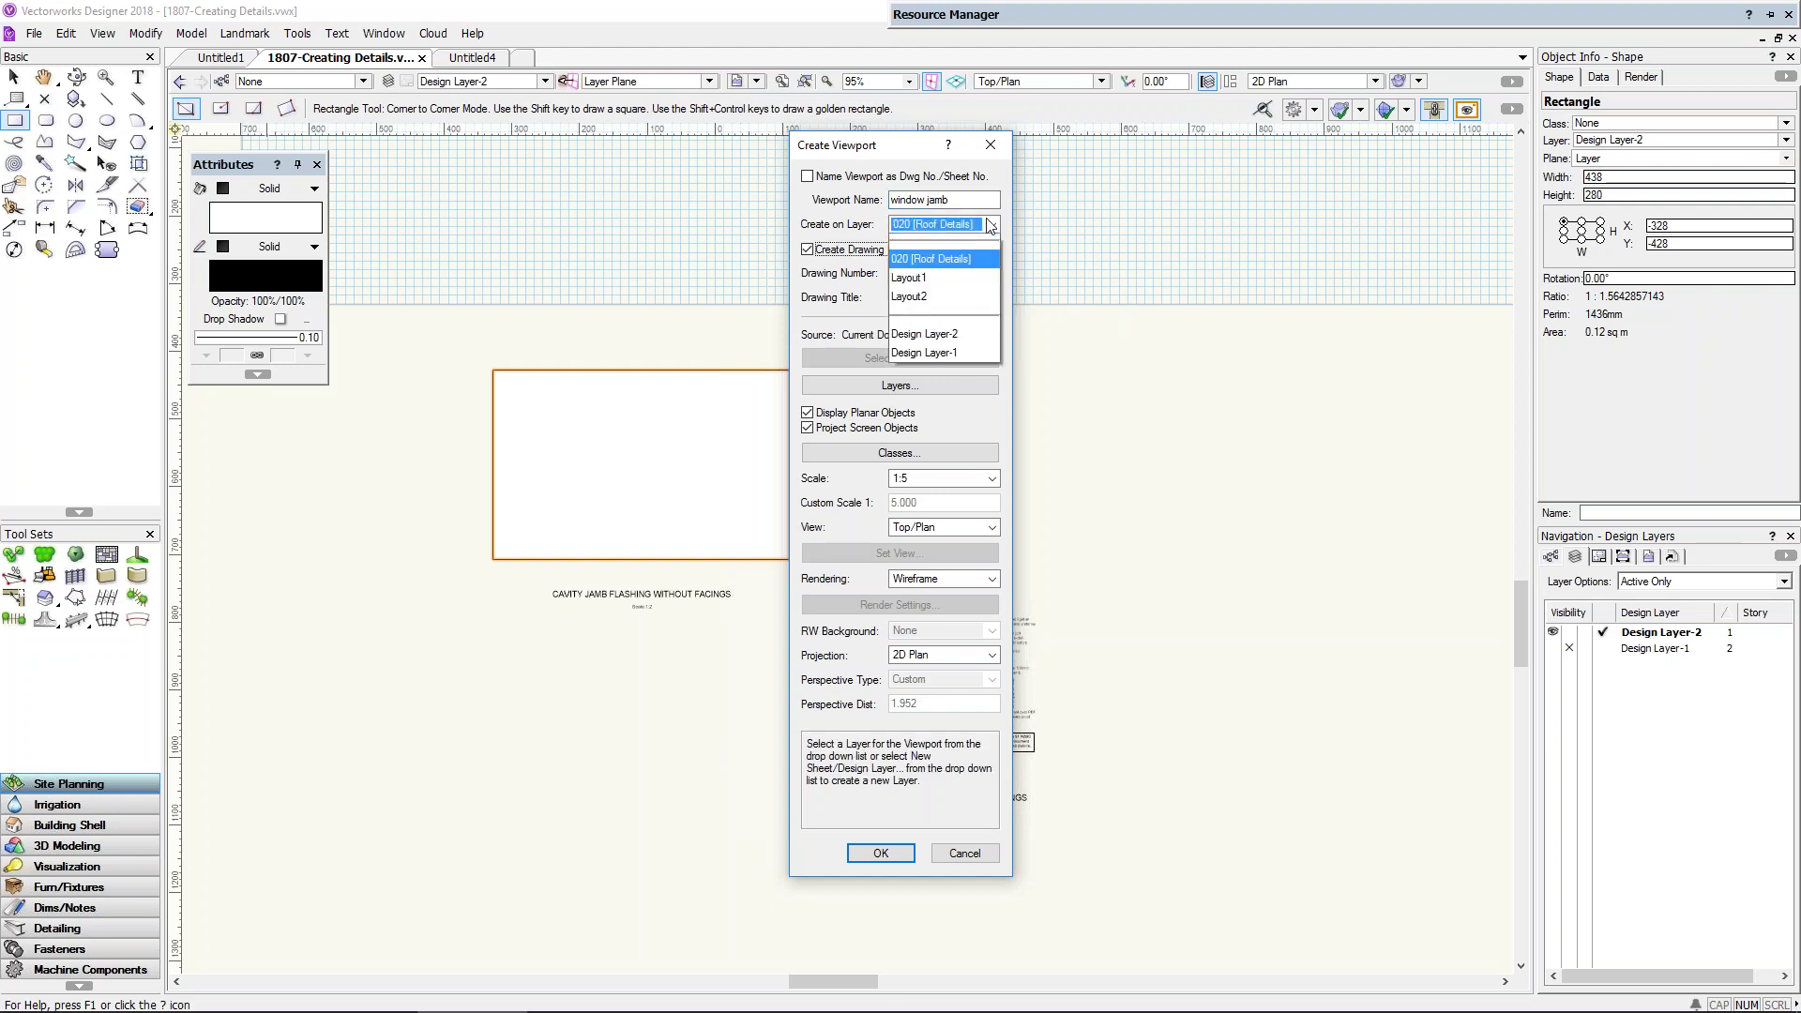
{"action": "left_click", "coordinate": [984, 245]}
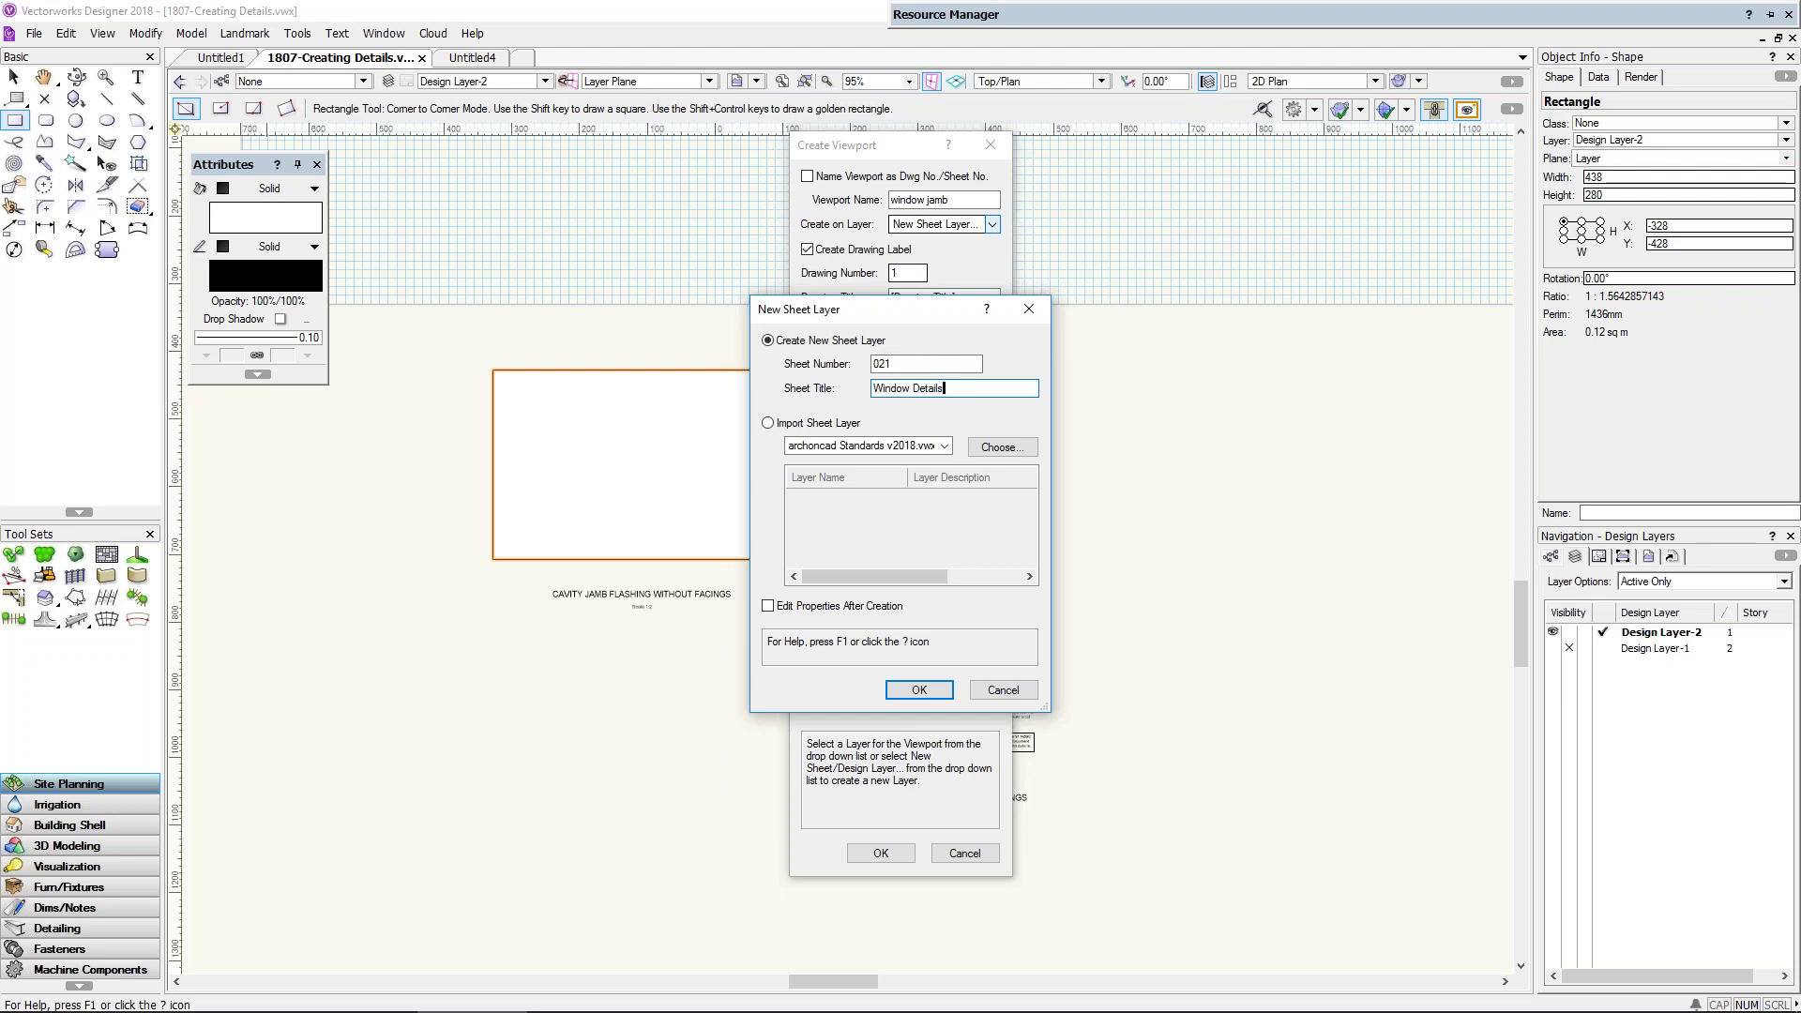
{"action": "key", "text": "Return"}
{"action": "left_click", "coordinate": [868, 855]}
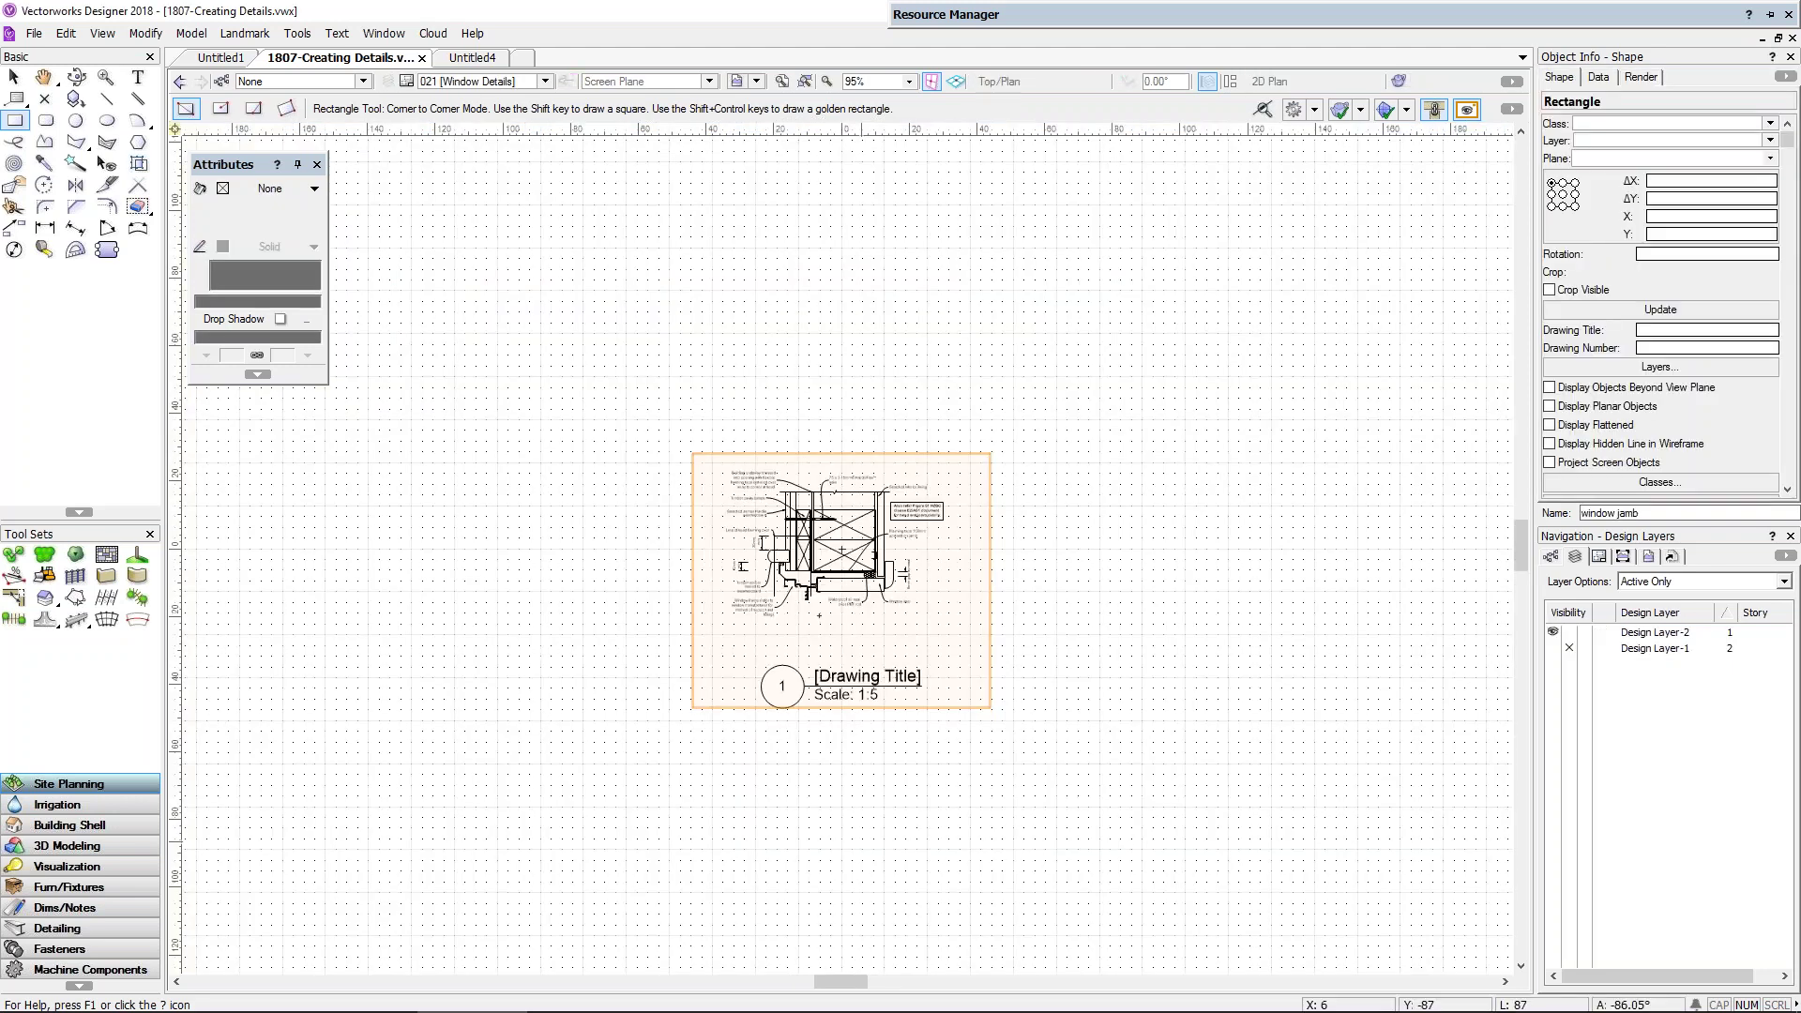
{"action": "mouse_move", "coordinate": [685, 487]}
{"action": "left_mouse_down"}
{"action": "mouse_move", "coordinate": [699, 478]}
{"action": "mouse_move", "coordinate": [679, 494]}
{"action": "left_mouse_up"}
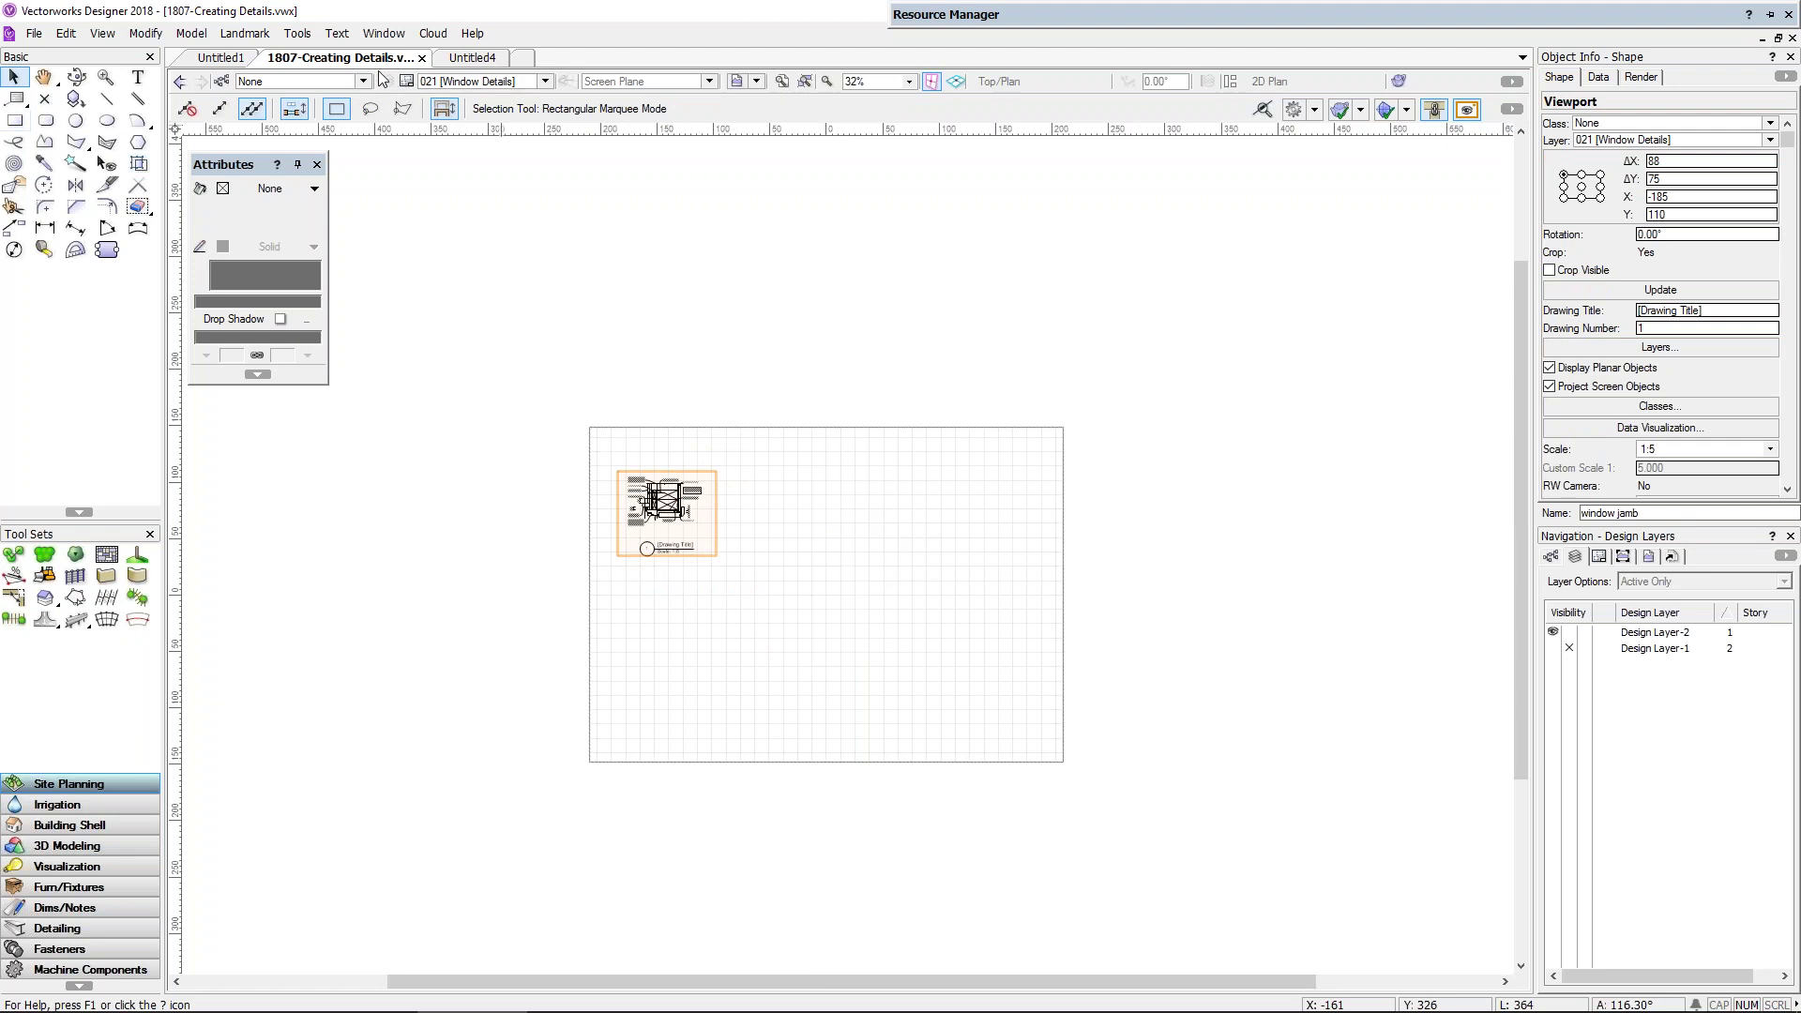
Step: Return to Untitled4, select the jhl_wthr_c_wind_sill-facg symbol, and widen the Resource Manager with a larger preview area
{"action": "left_click", "coordinate": [476, 58]}
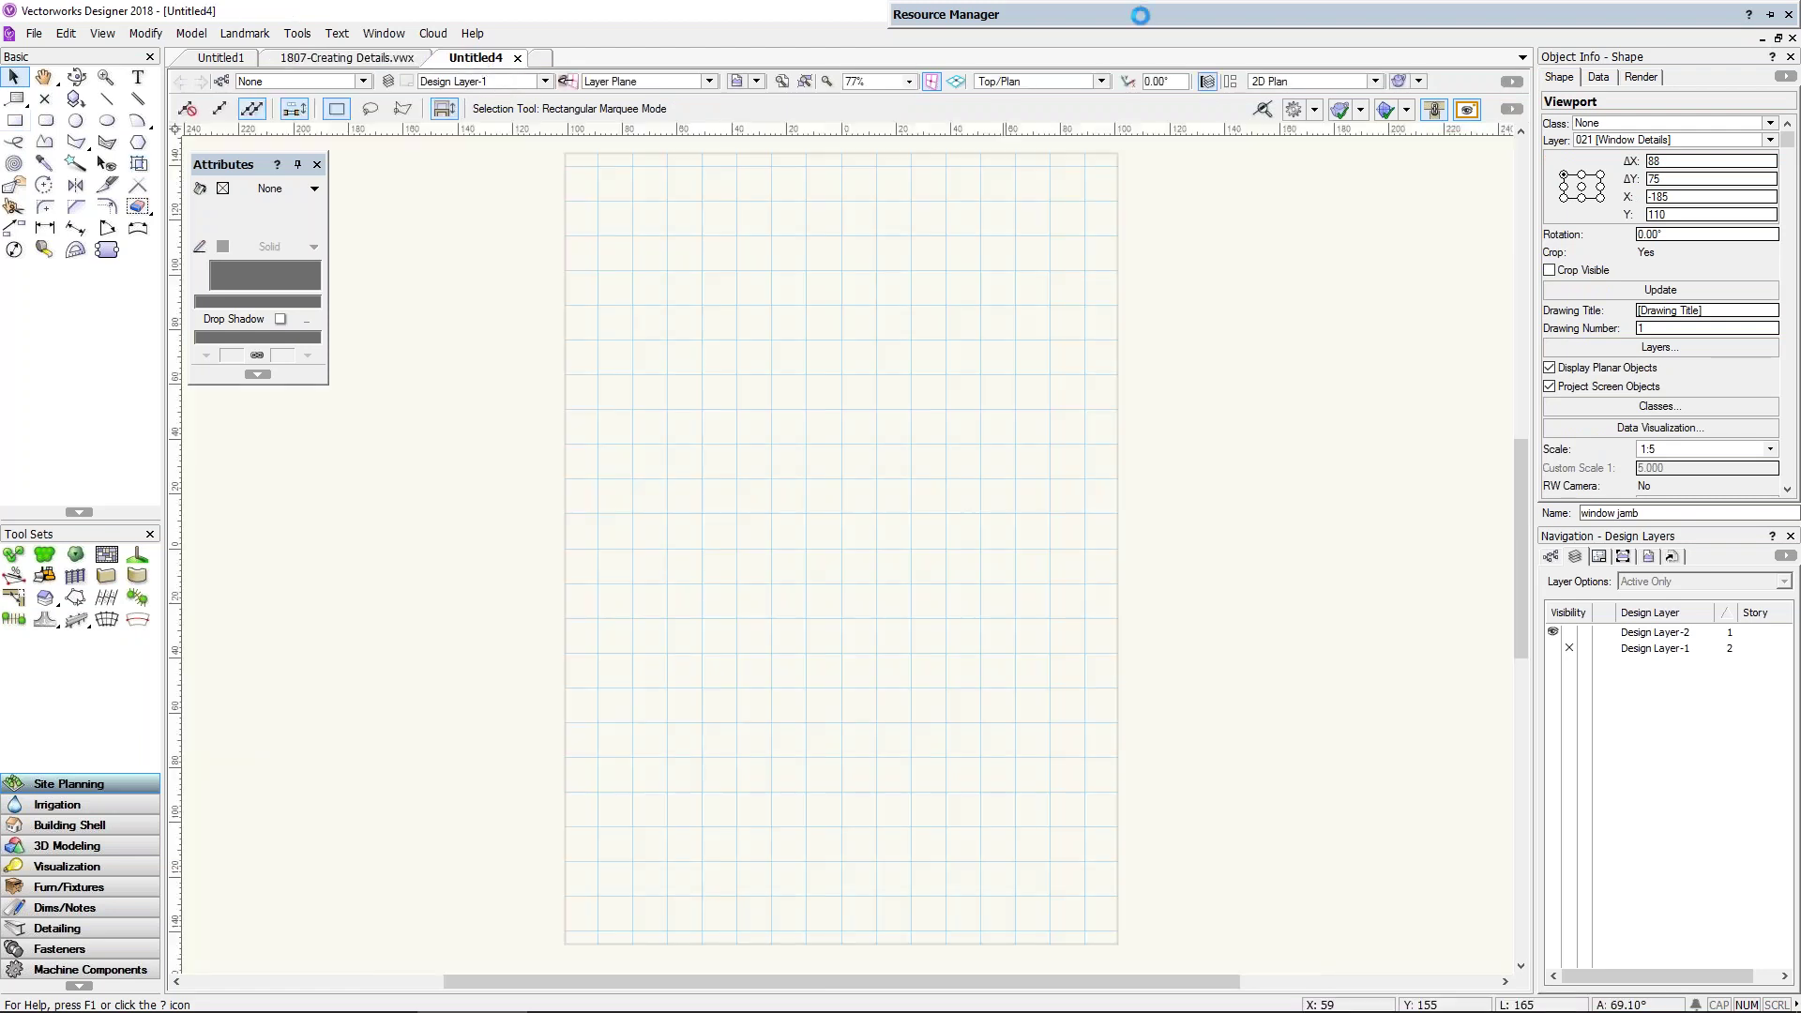
{"action": "mouse_move", "coordinate": [1140, 16]}
{"action": "left_click", "coordinate": [1242, 219]}
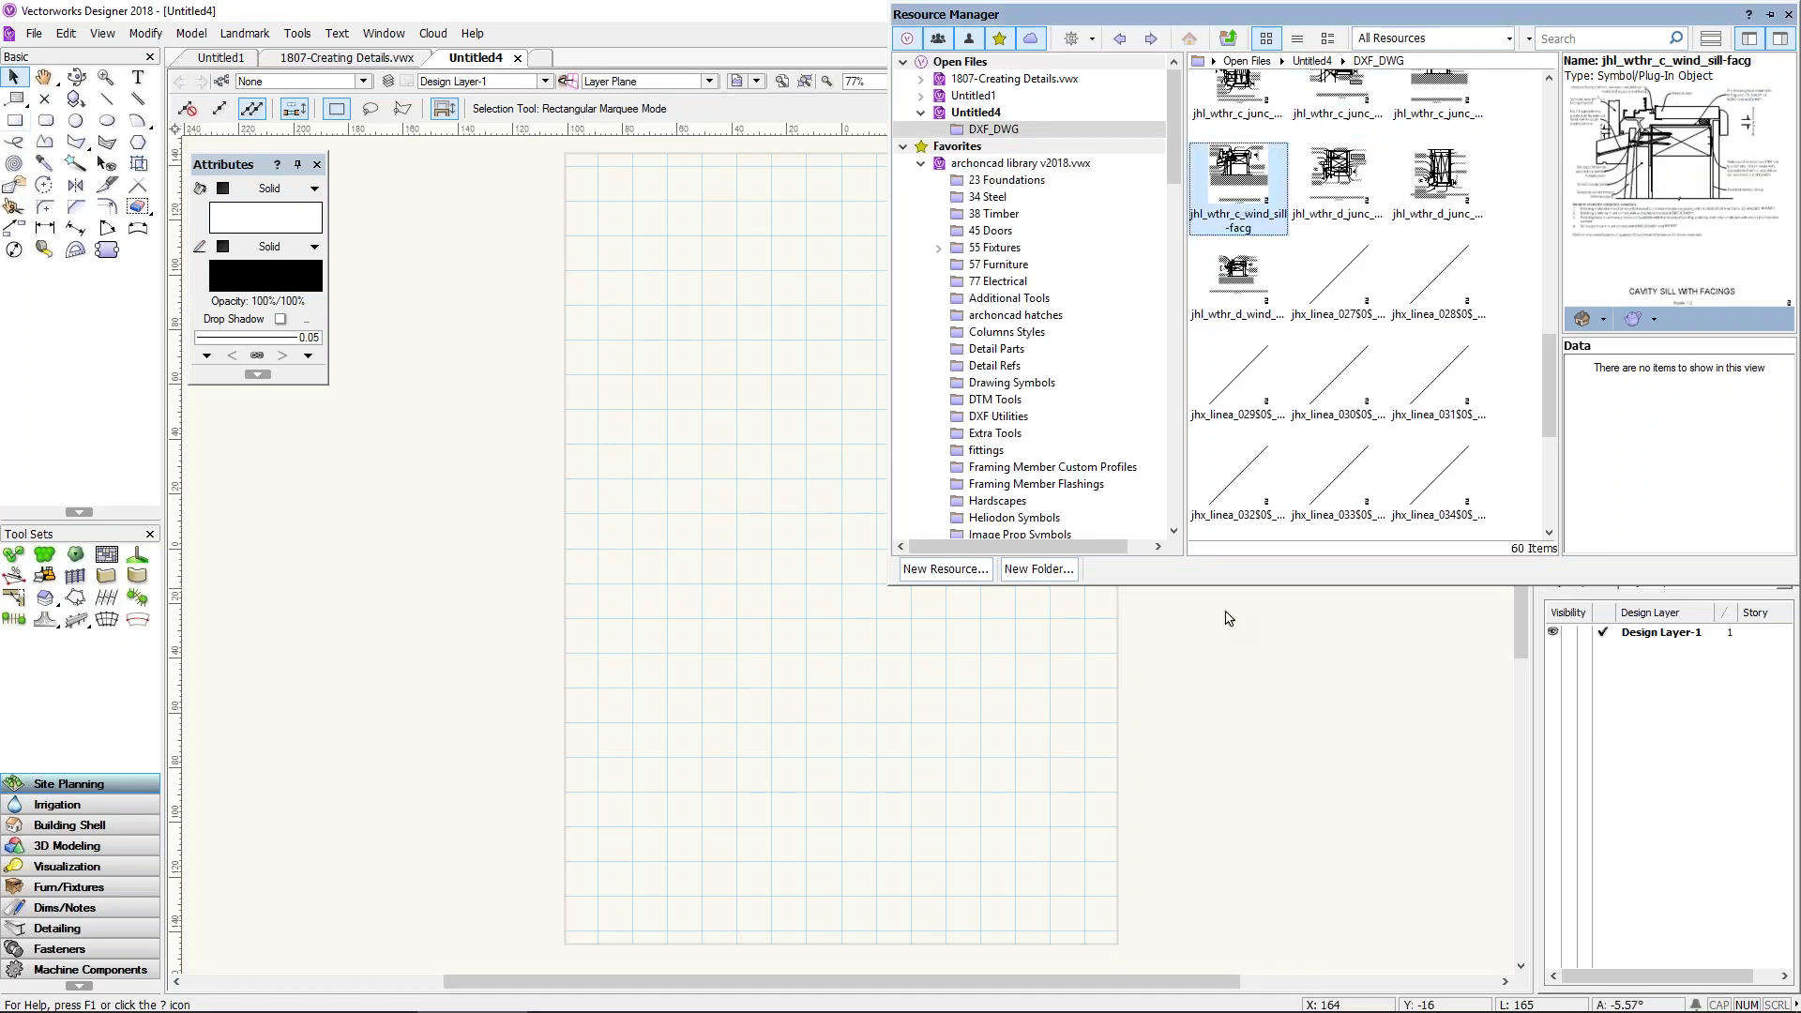
{"action": "mouse_move", "coordinate": [919, 17]}
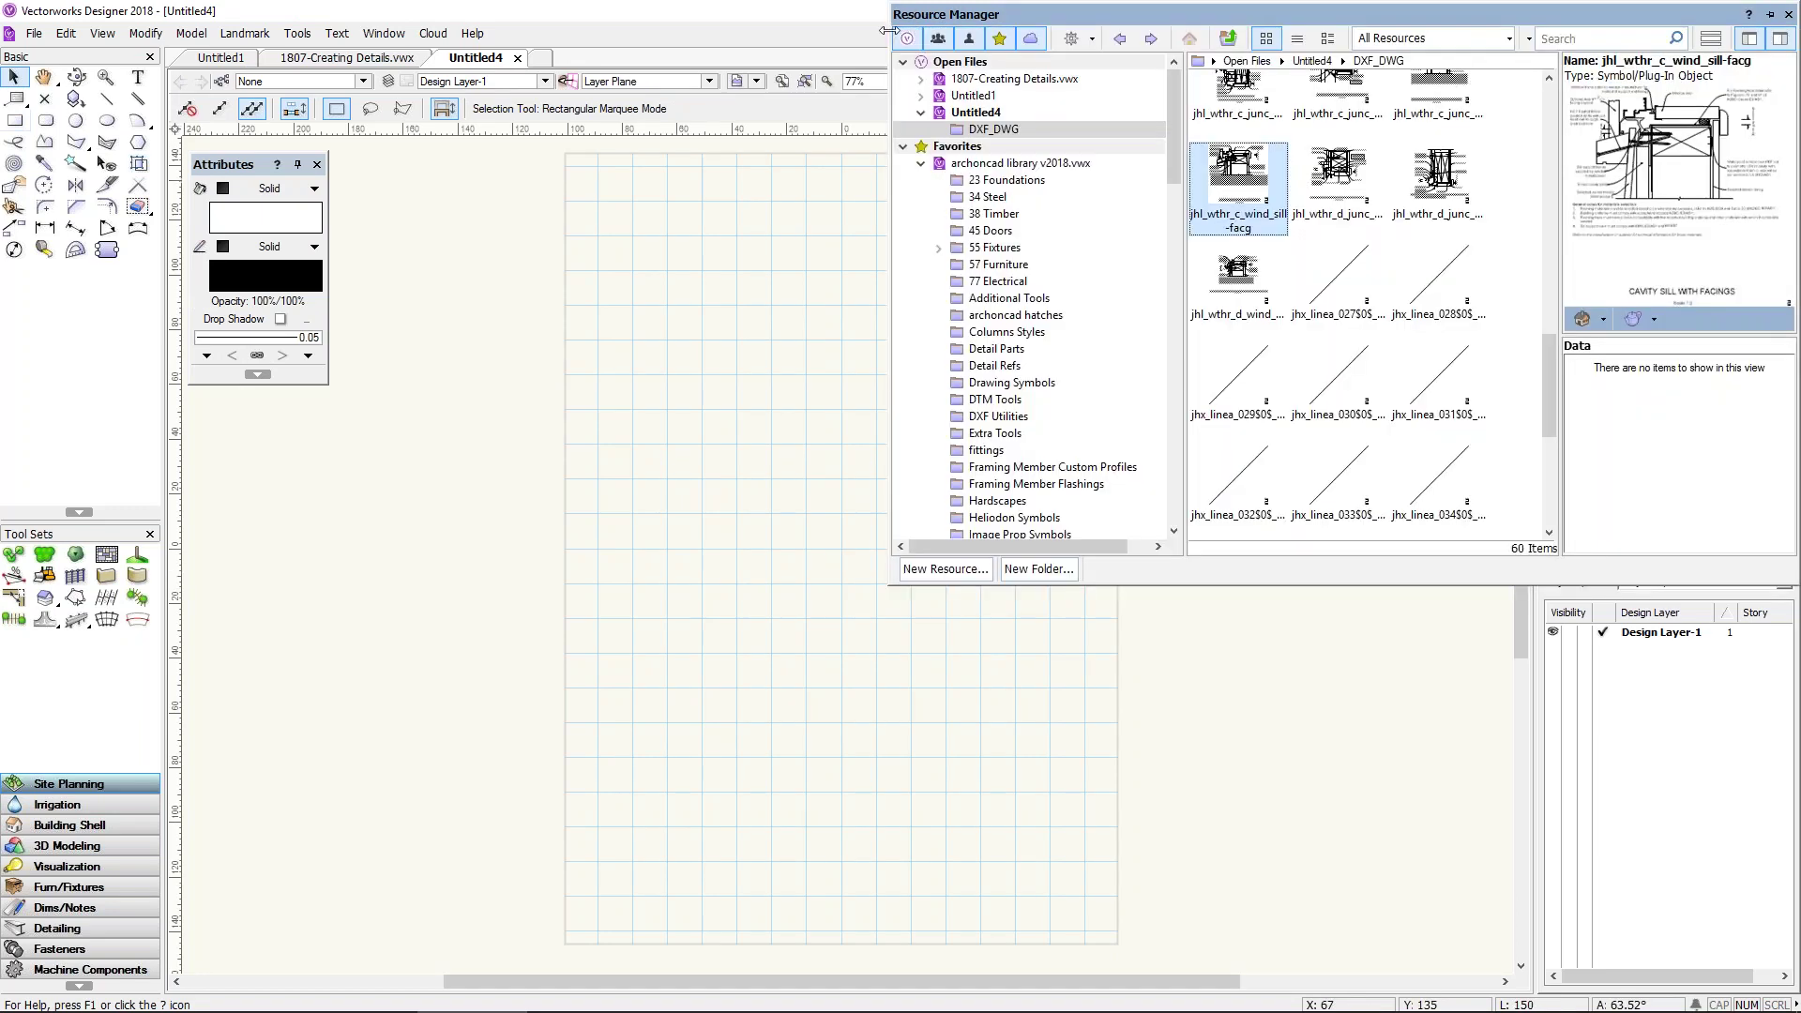
{"action": "left_click_drag", "start_coordinate": [882, 33], "coordinate": [728, 33]}
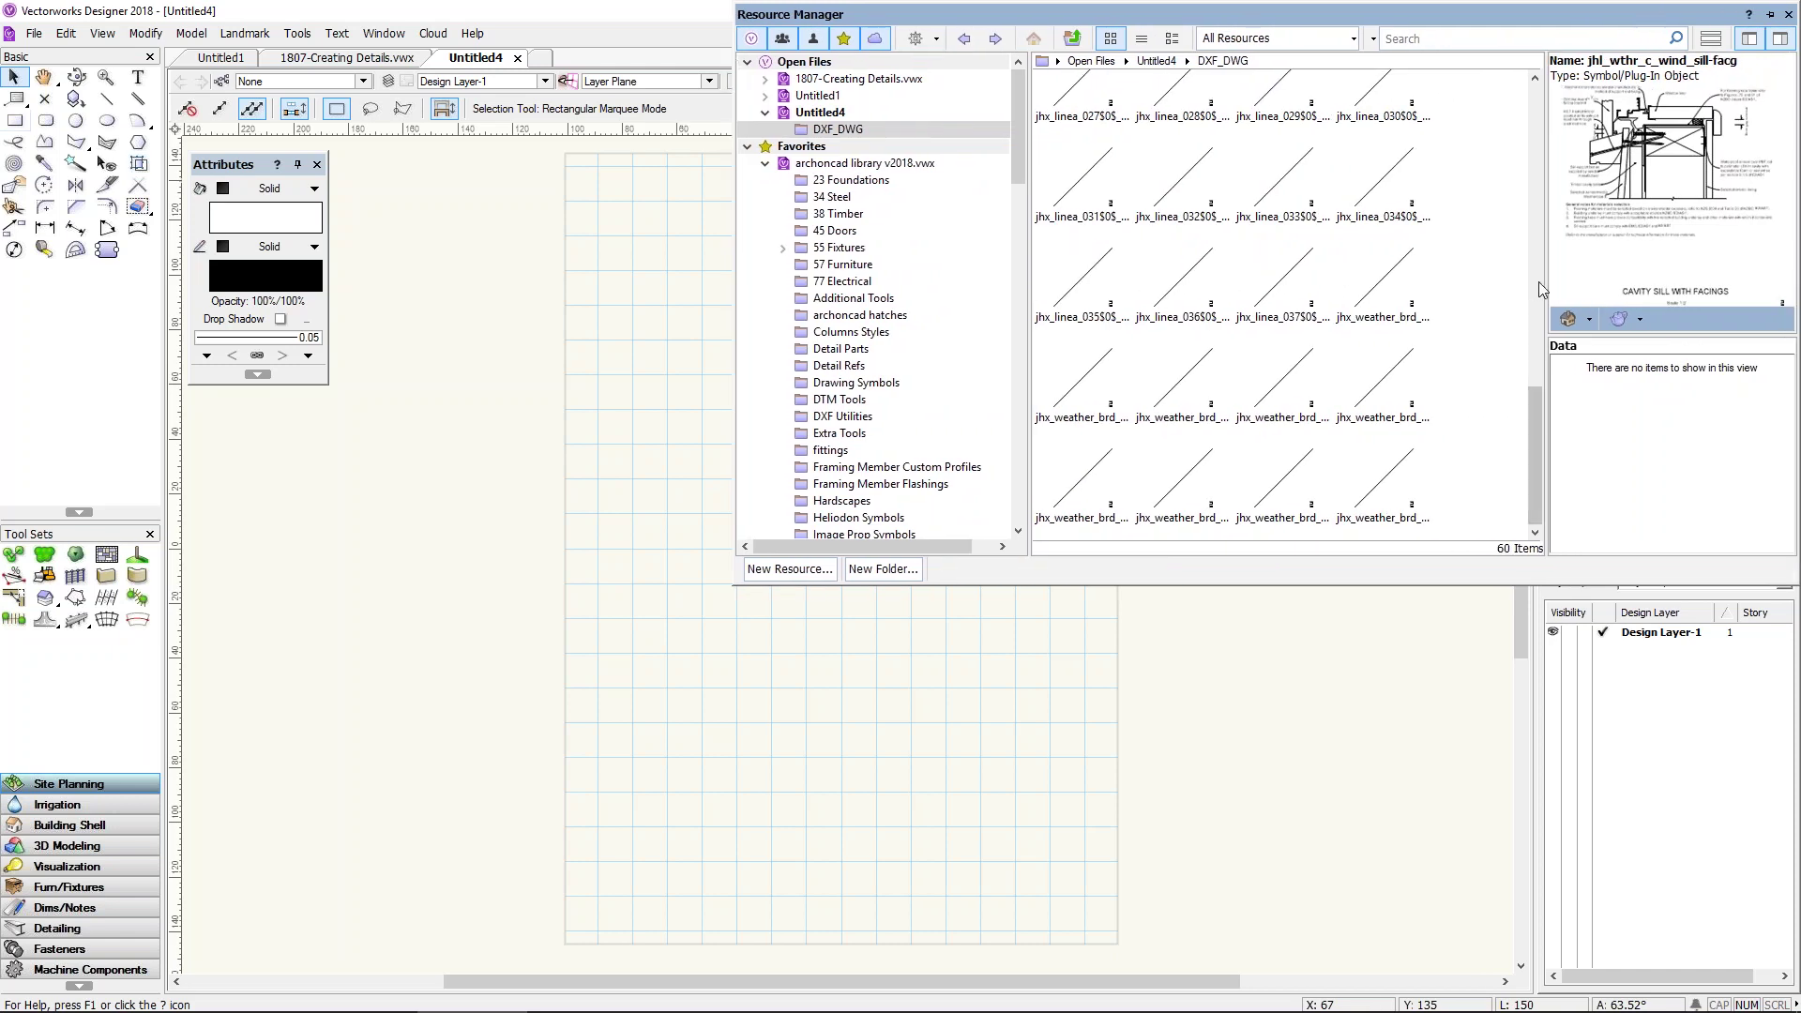
{"action": "left_click_drag", "start_coordinate": [1548, 291], "coordinate": [1316, 298]}
{"action": "left_click_drag", "start_coordinate": [1406, 338], "coordinate": [1406, 476]}
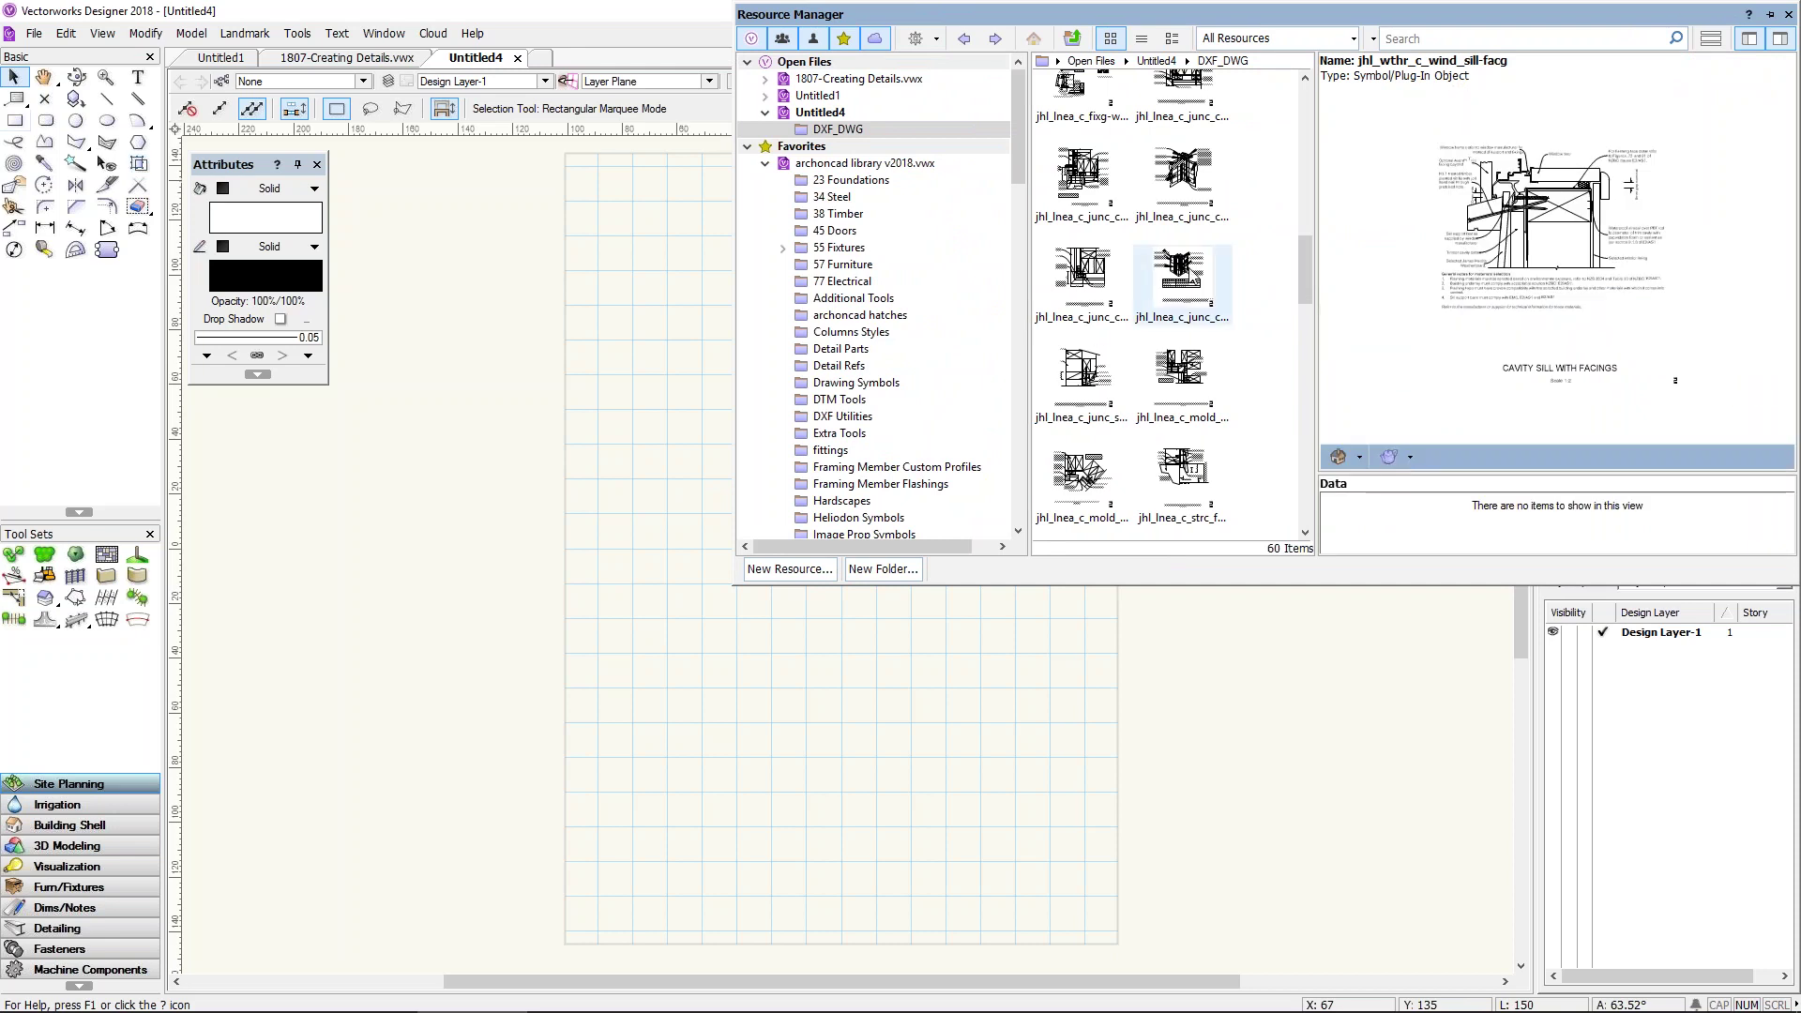
Step: Preview the timber cavity corner symbols at the larger size, including jhl_lnea_c_junc_corn-mitr and jhl_lnea_c_junc_corn-int
{"action": "left_click", "coordinate": [1181, 272]}
{"action": "left_click", "coordinate": [1083, 273]}
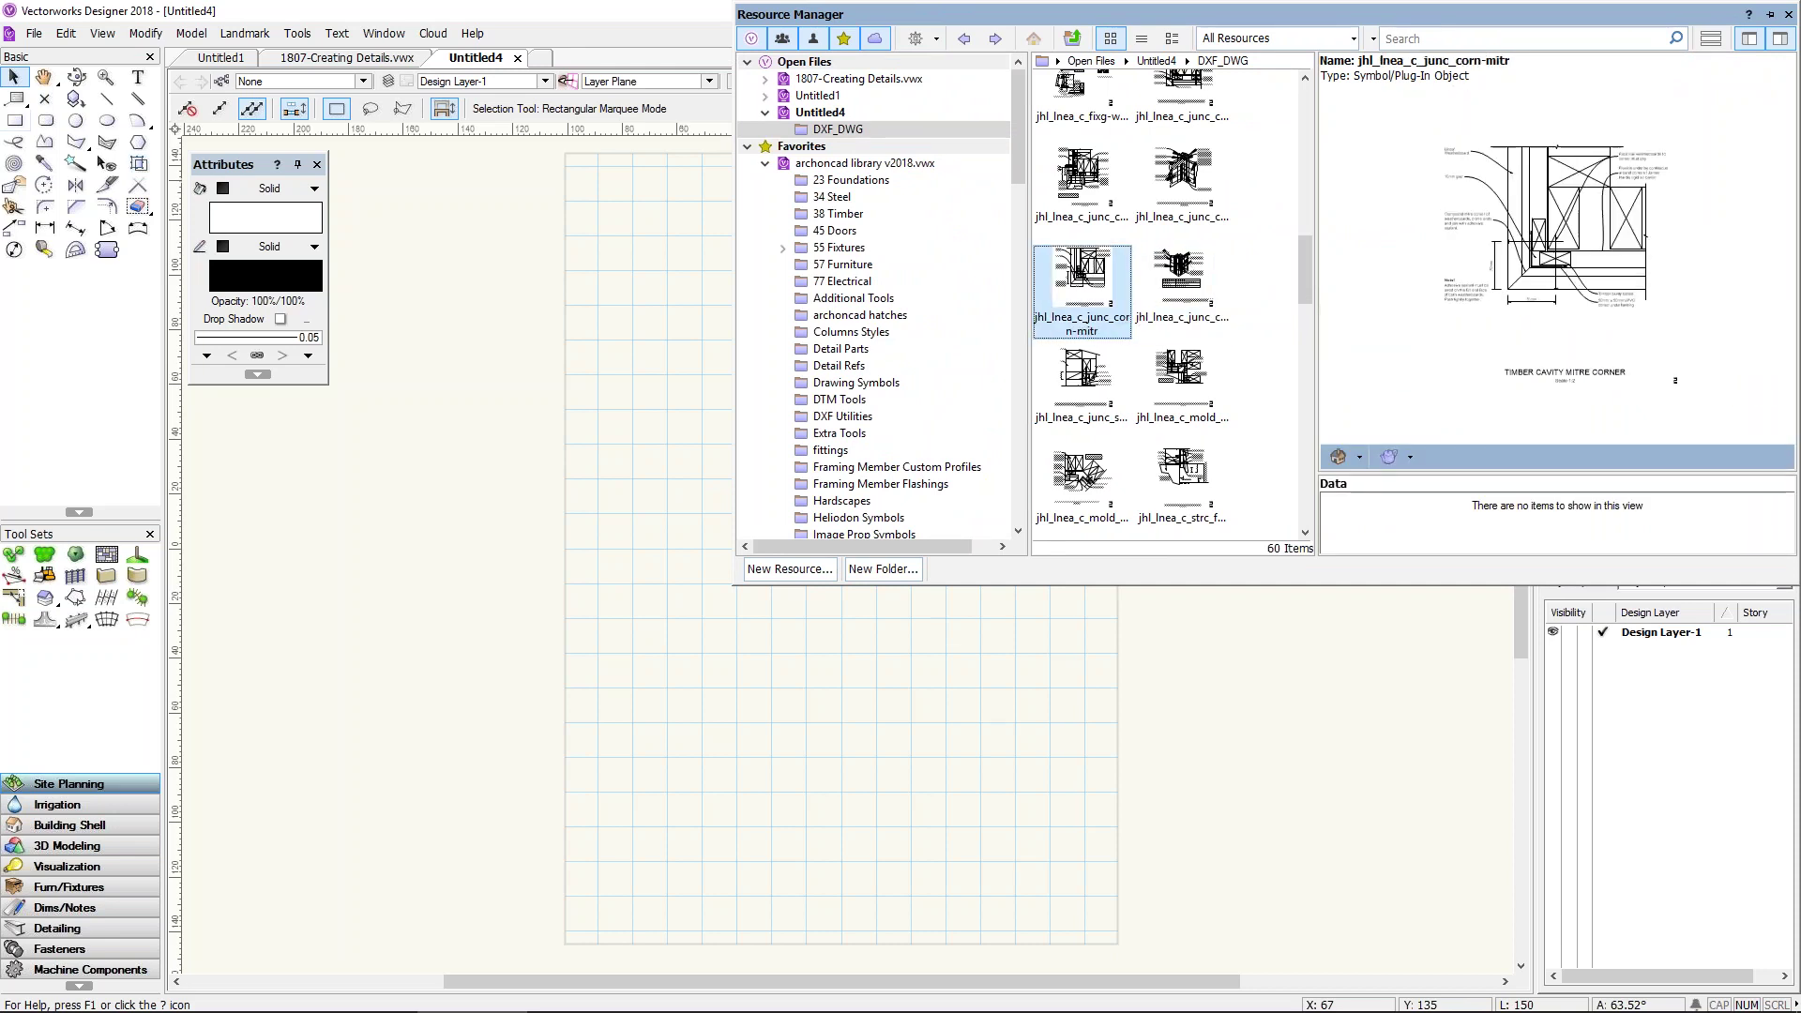
{"action": "left_click", "coordinate": [1083, 179]}
{"action": "left_click", "coordinate": [1184, 180]}
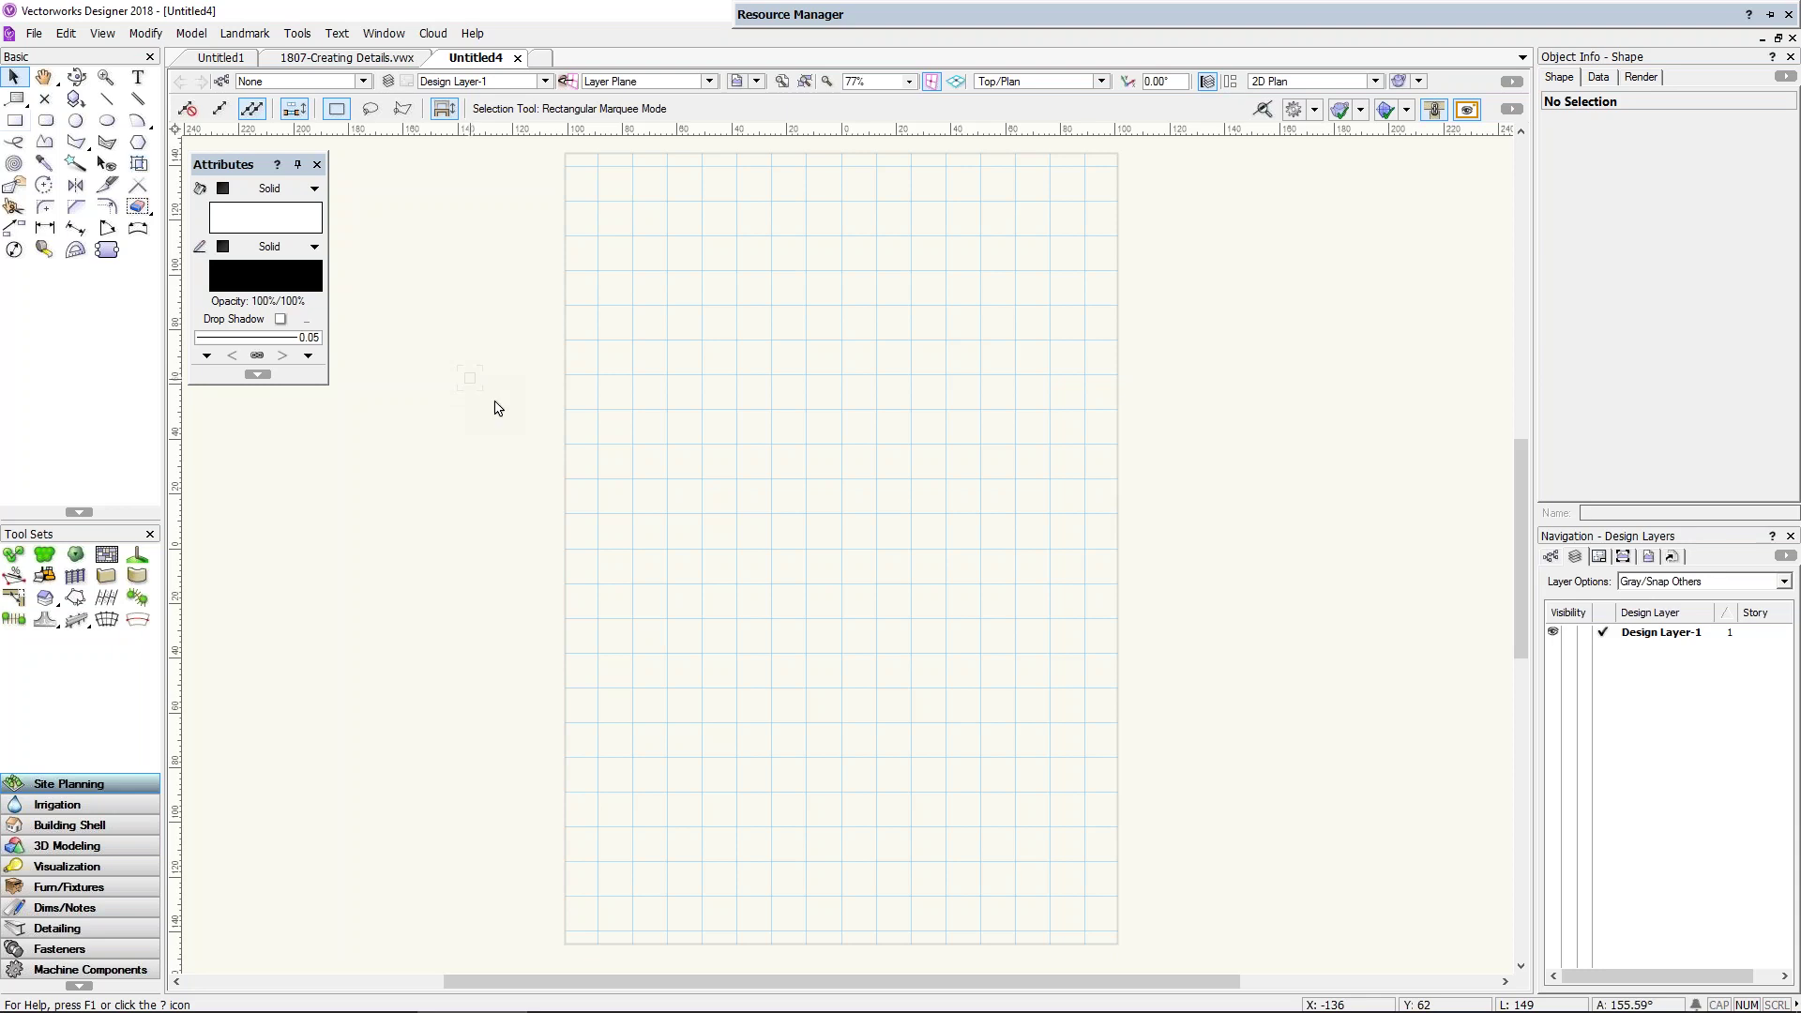
Step: Browse the resources of 1807-Creating Details.vwx and open its 38 Timber folder to view the 90X45 symbol
{"action": "key", "text": "ctrl+r"}
{"action": "mouse_move", "coordinate": [892, 8]}
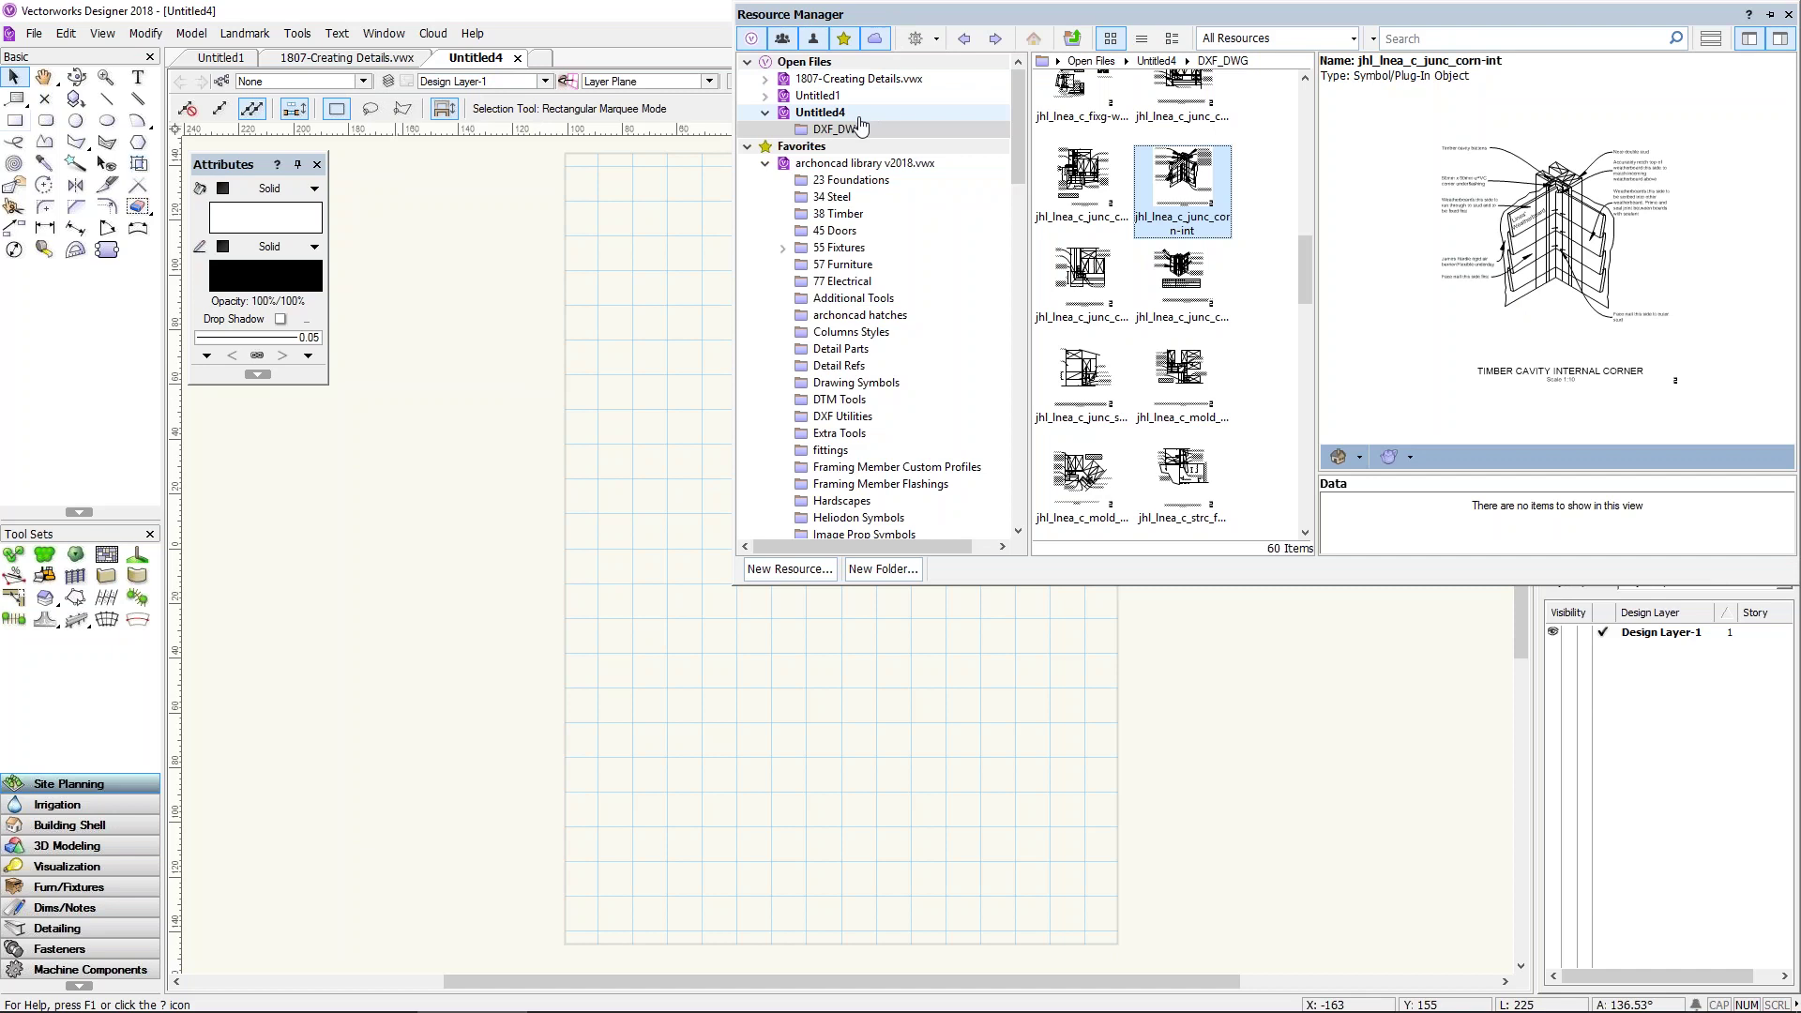
{"action": "left_click", "coordinate": [859, 79]}
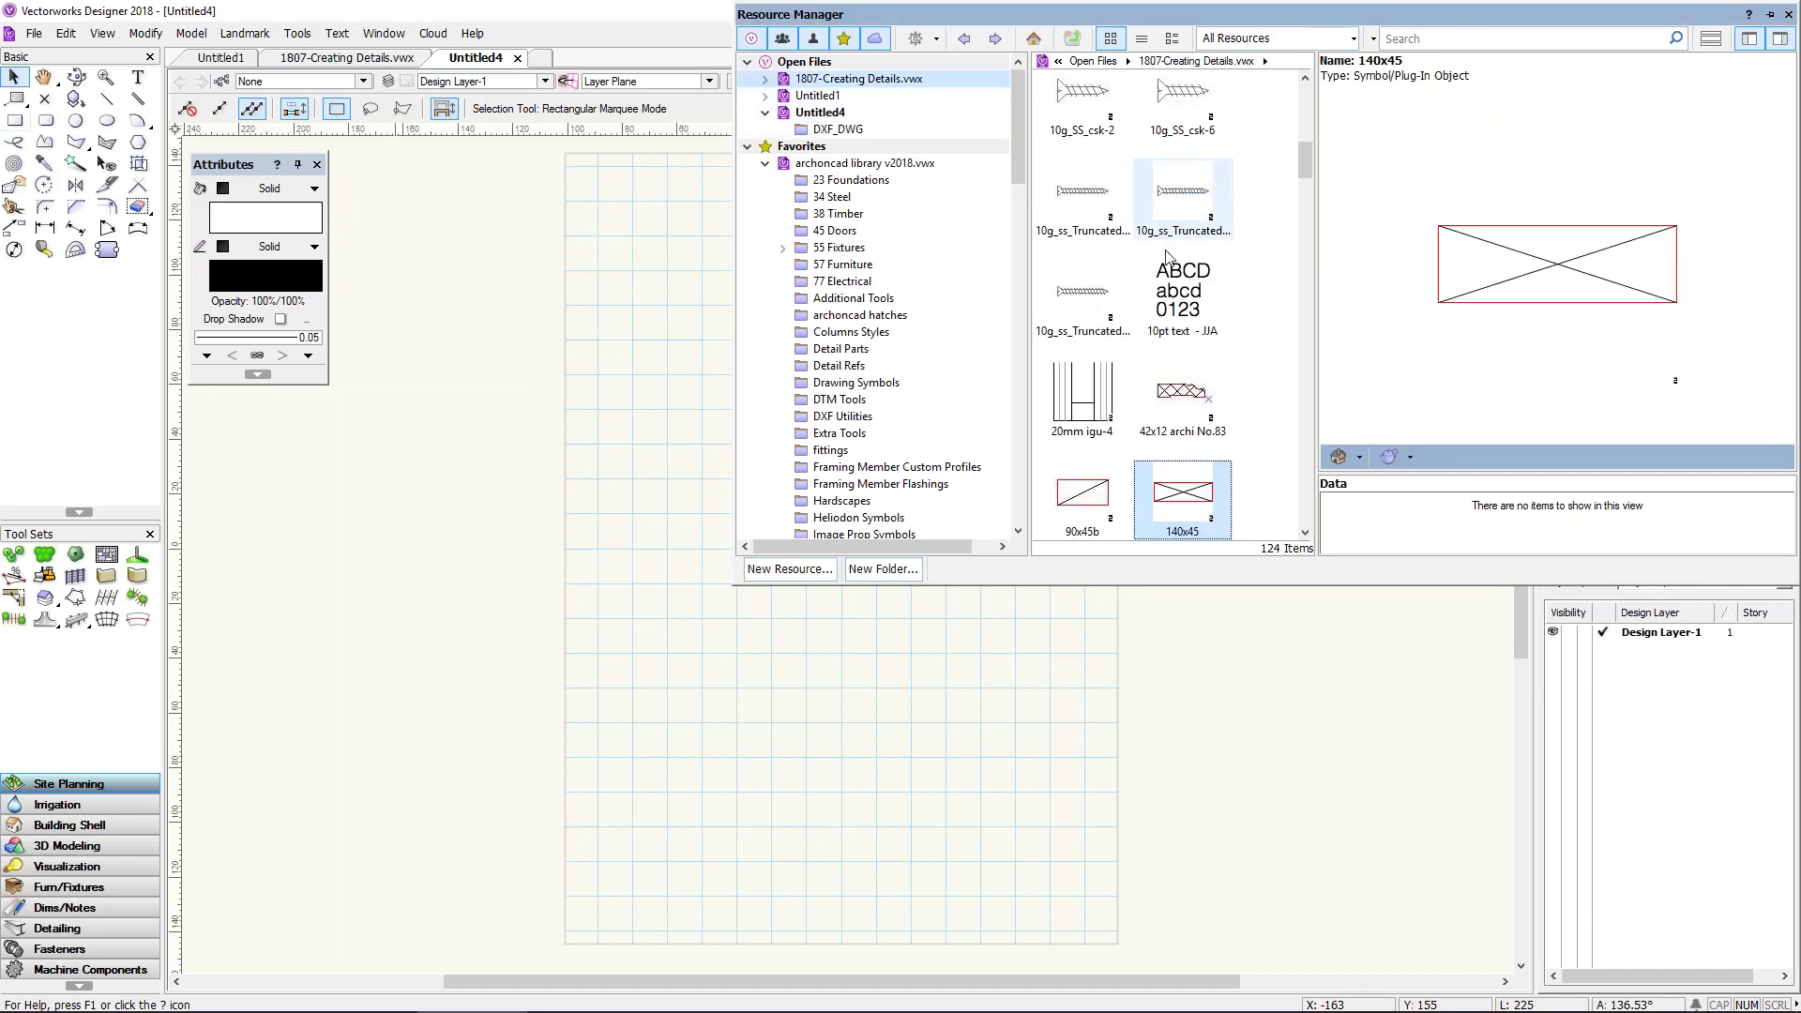
{"action": "scroll", "coordinate": [1173, 255], "scroll_direction": "up", "scroll_amount": 3}
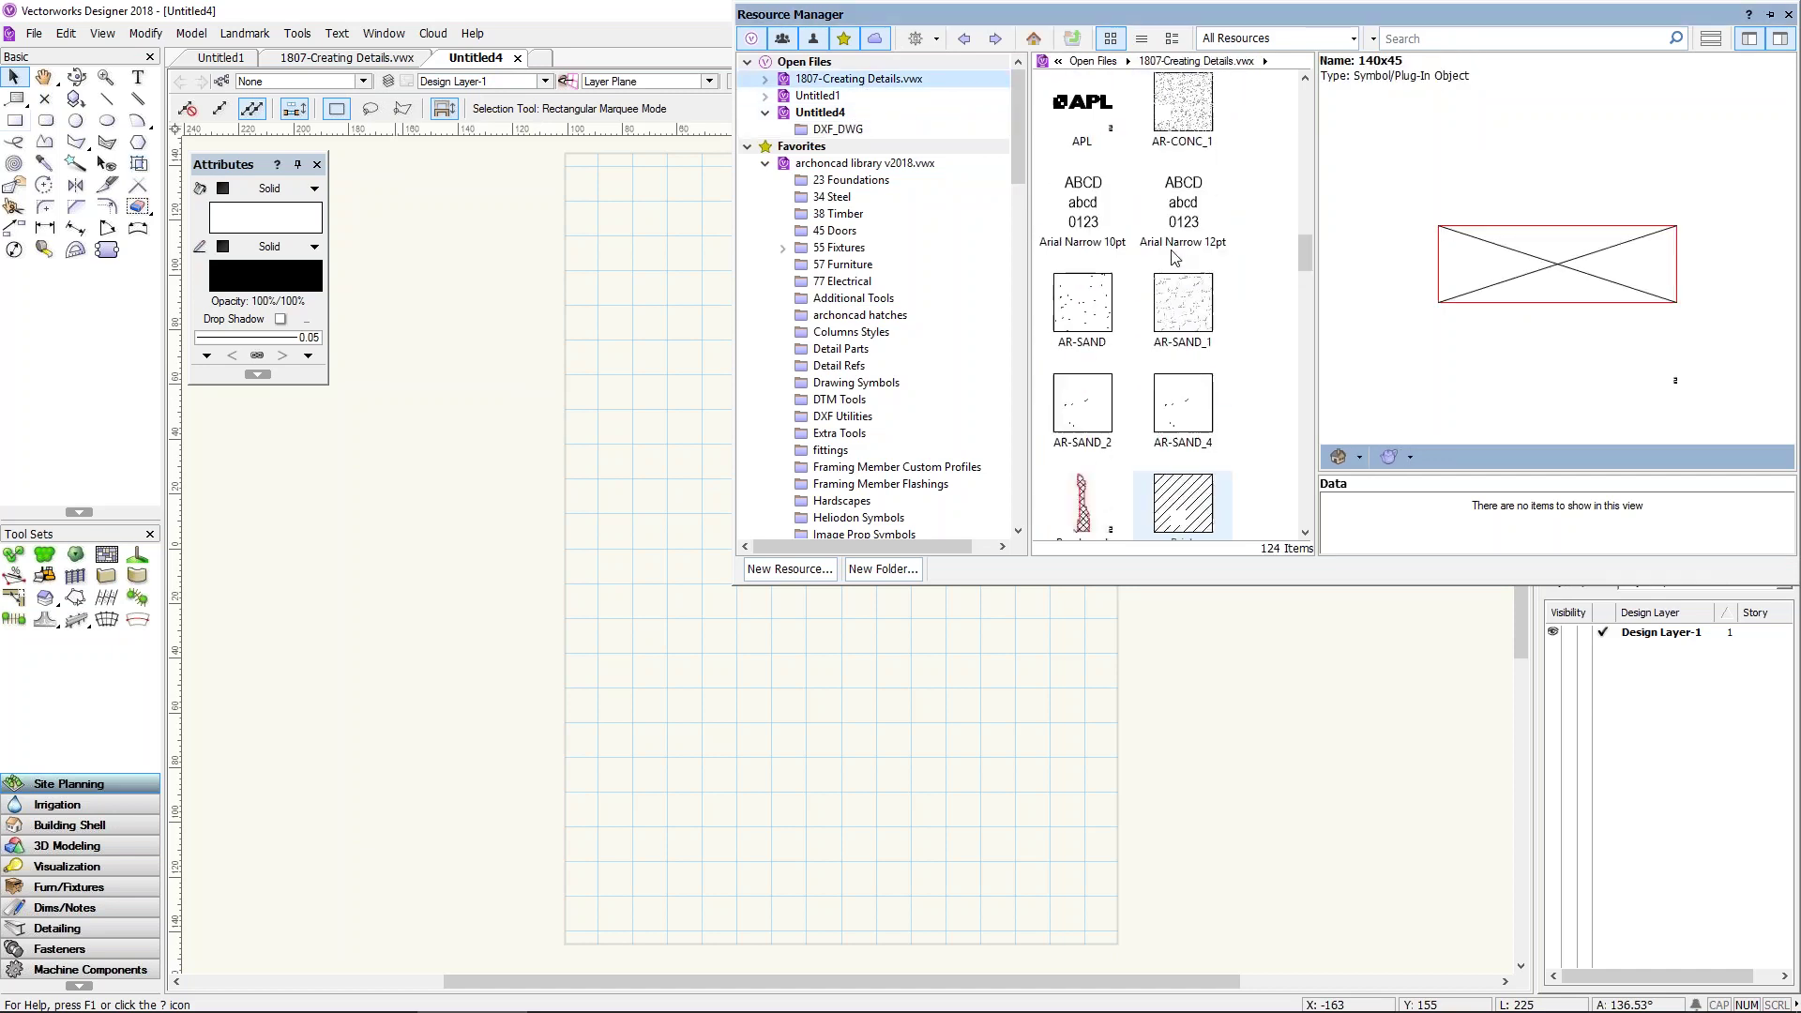
{"action": "scroll", "coordinate": [1173, 255], "scroll_direction": "up", "scroll_amount": 5}
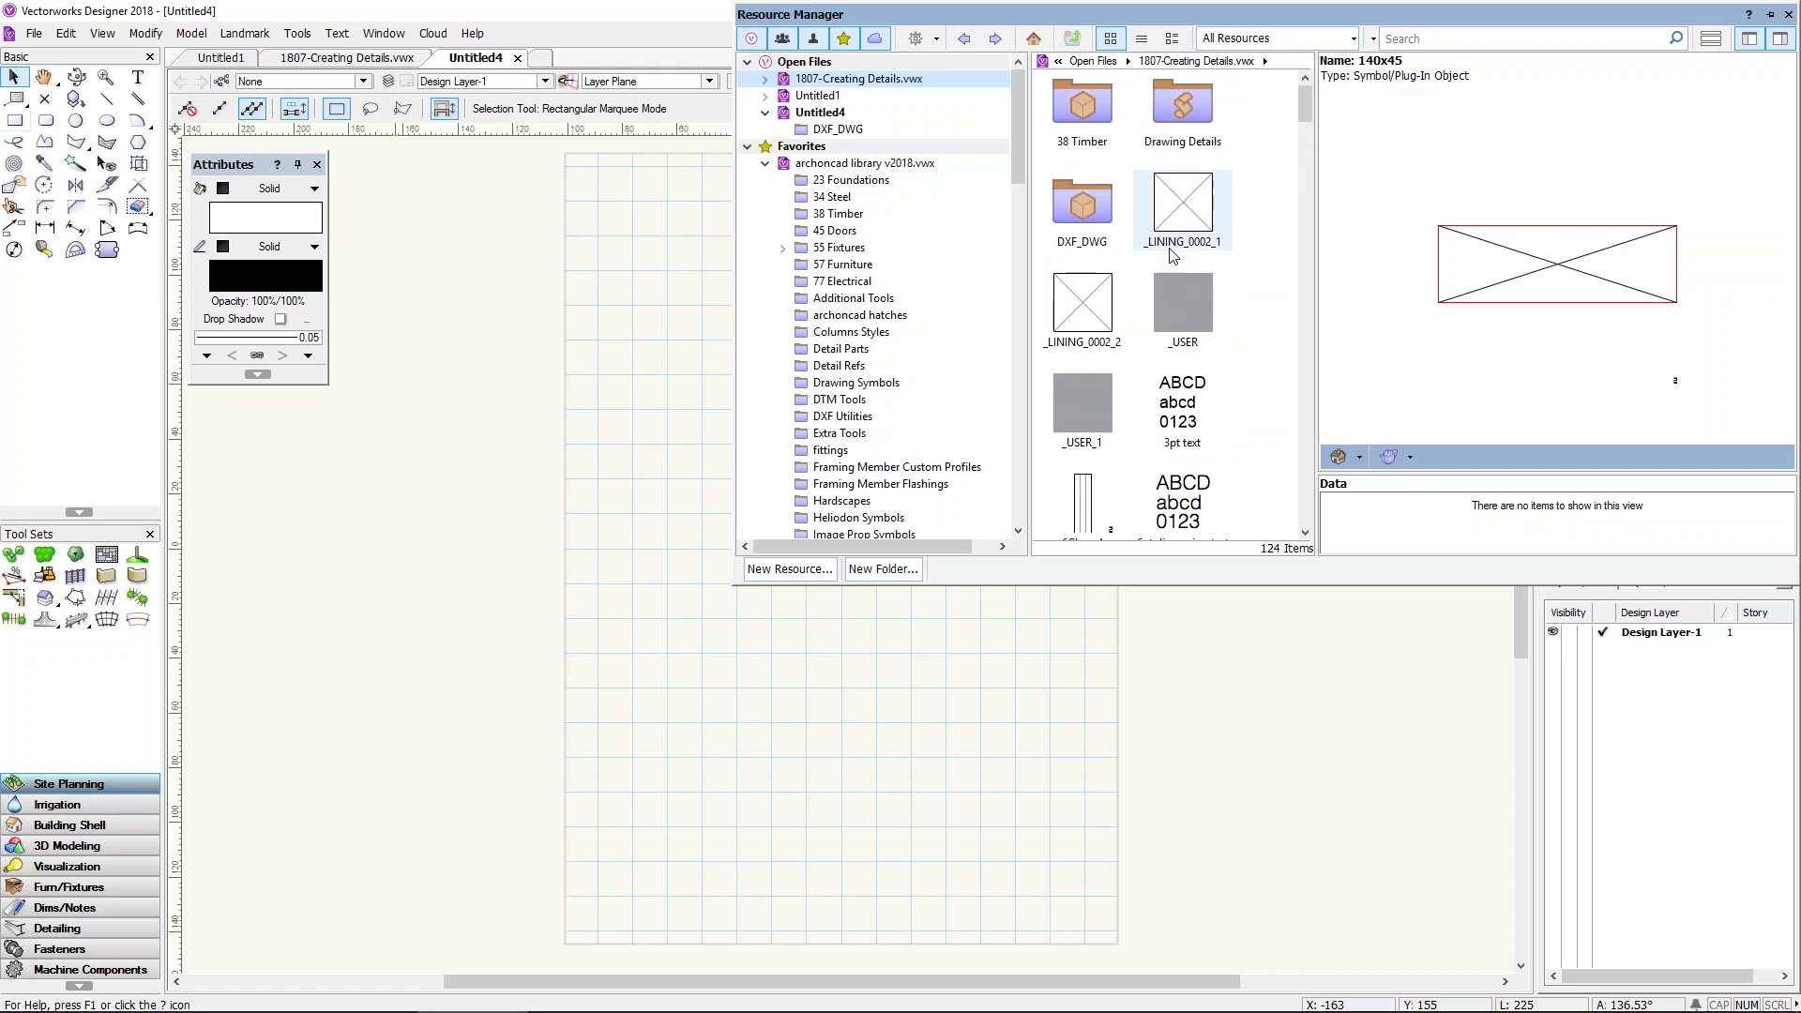
{"action": "left_click", "coordinate": [1092, 148]}
{"action": "double_click", "coordinate": [1087, 131]}
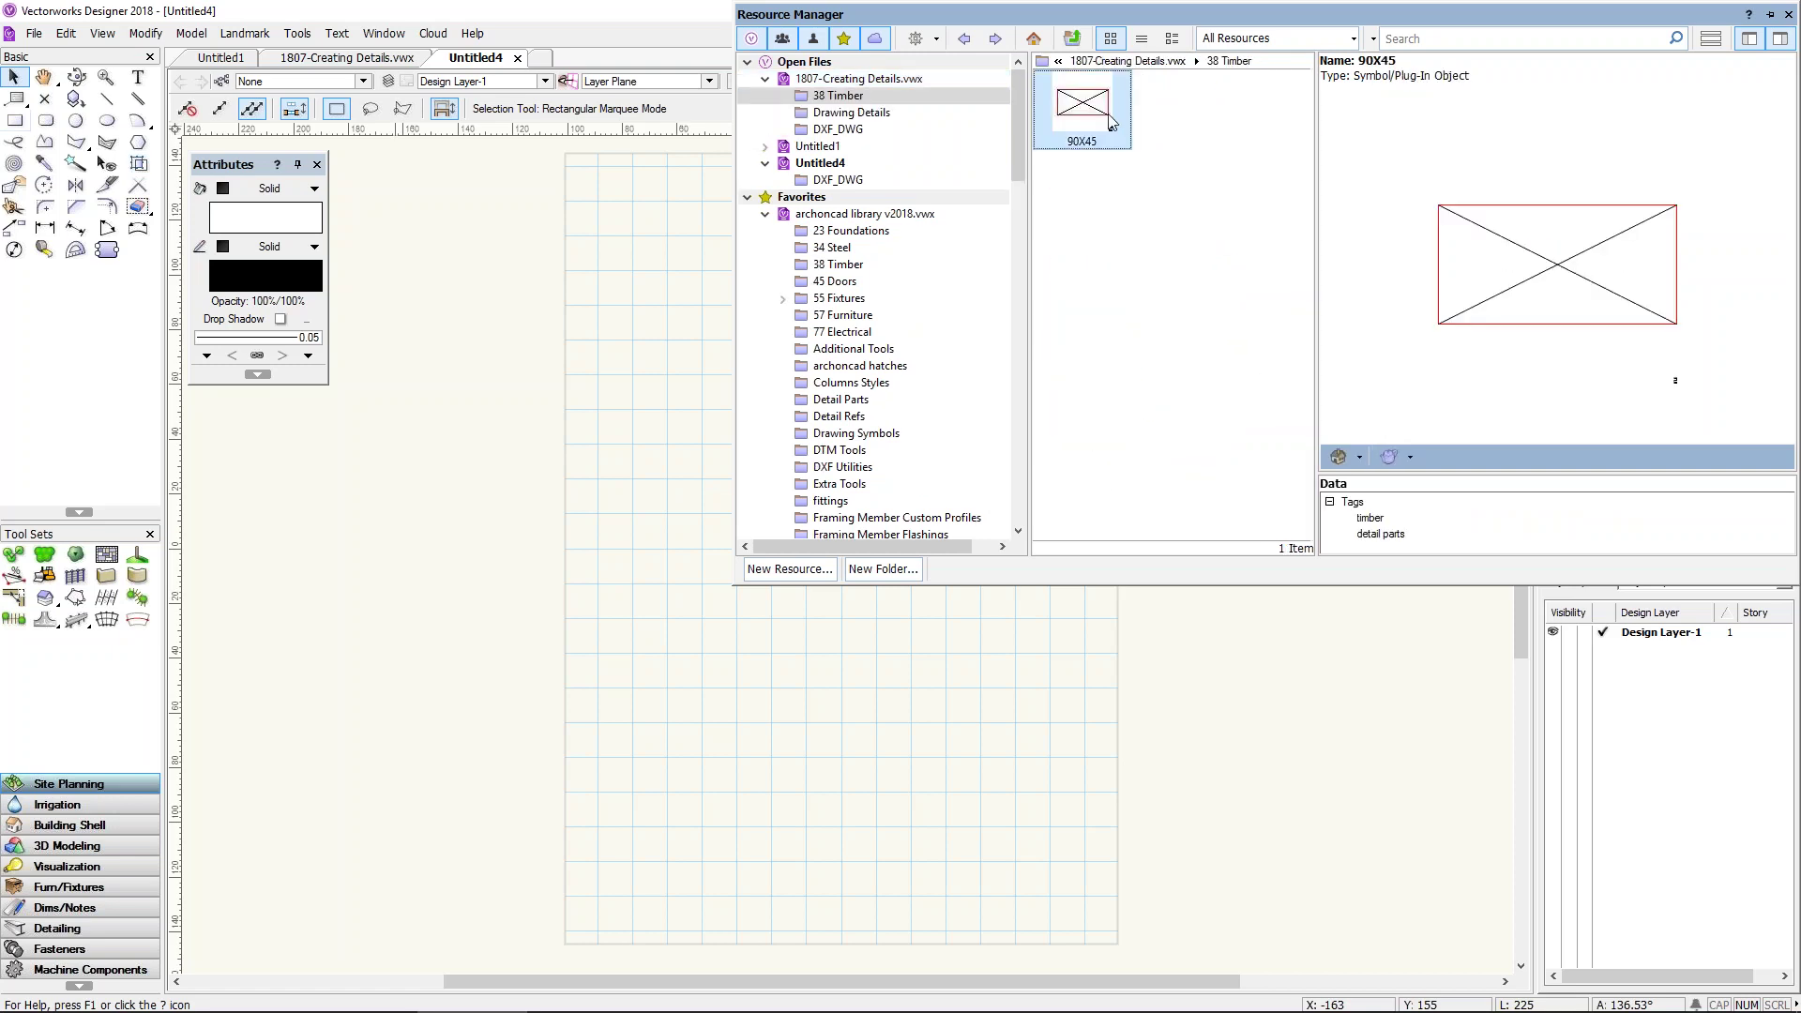
Step: Open the 38 Timber folder of the archoncad library v2018 favorite and preview its 90X45 symbol with its tags
{"action": "left_click", "coordinate": [877, 215]}
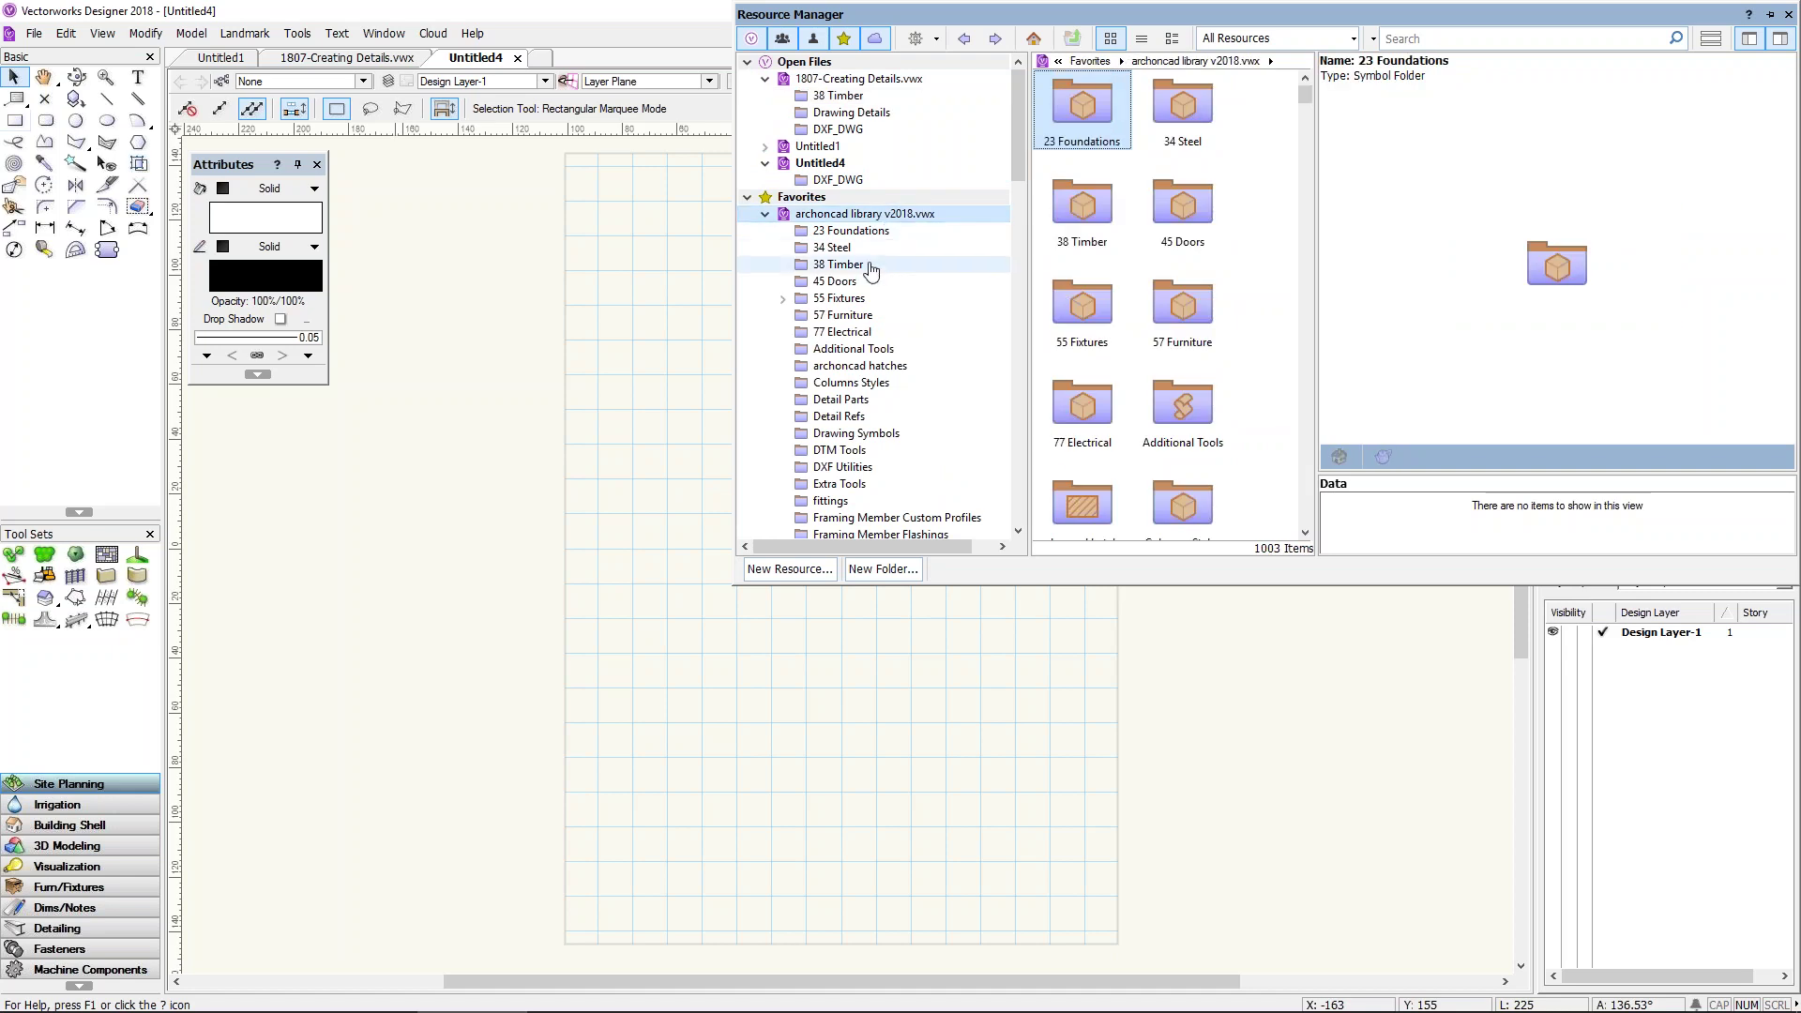
{"action": "left_click", "coordinate": [867, 263]}
{"action": "scroll", "coordinate": [1168, 242], "scroll_direction": "down", "scroll_amount": 3}
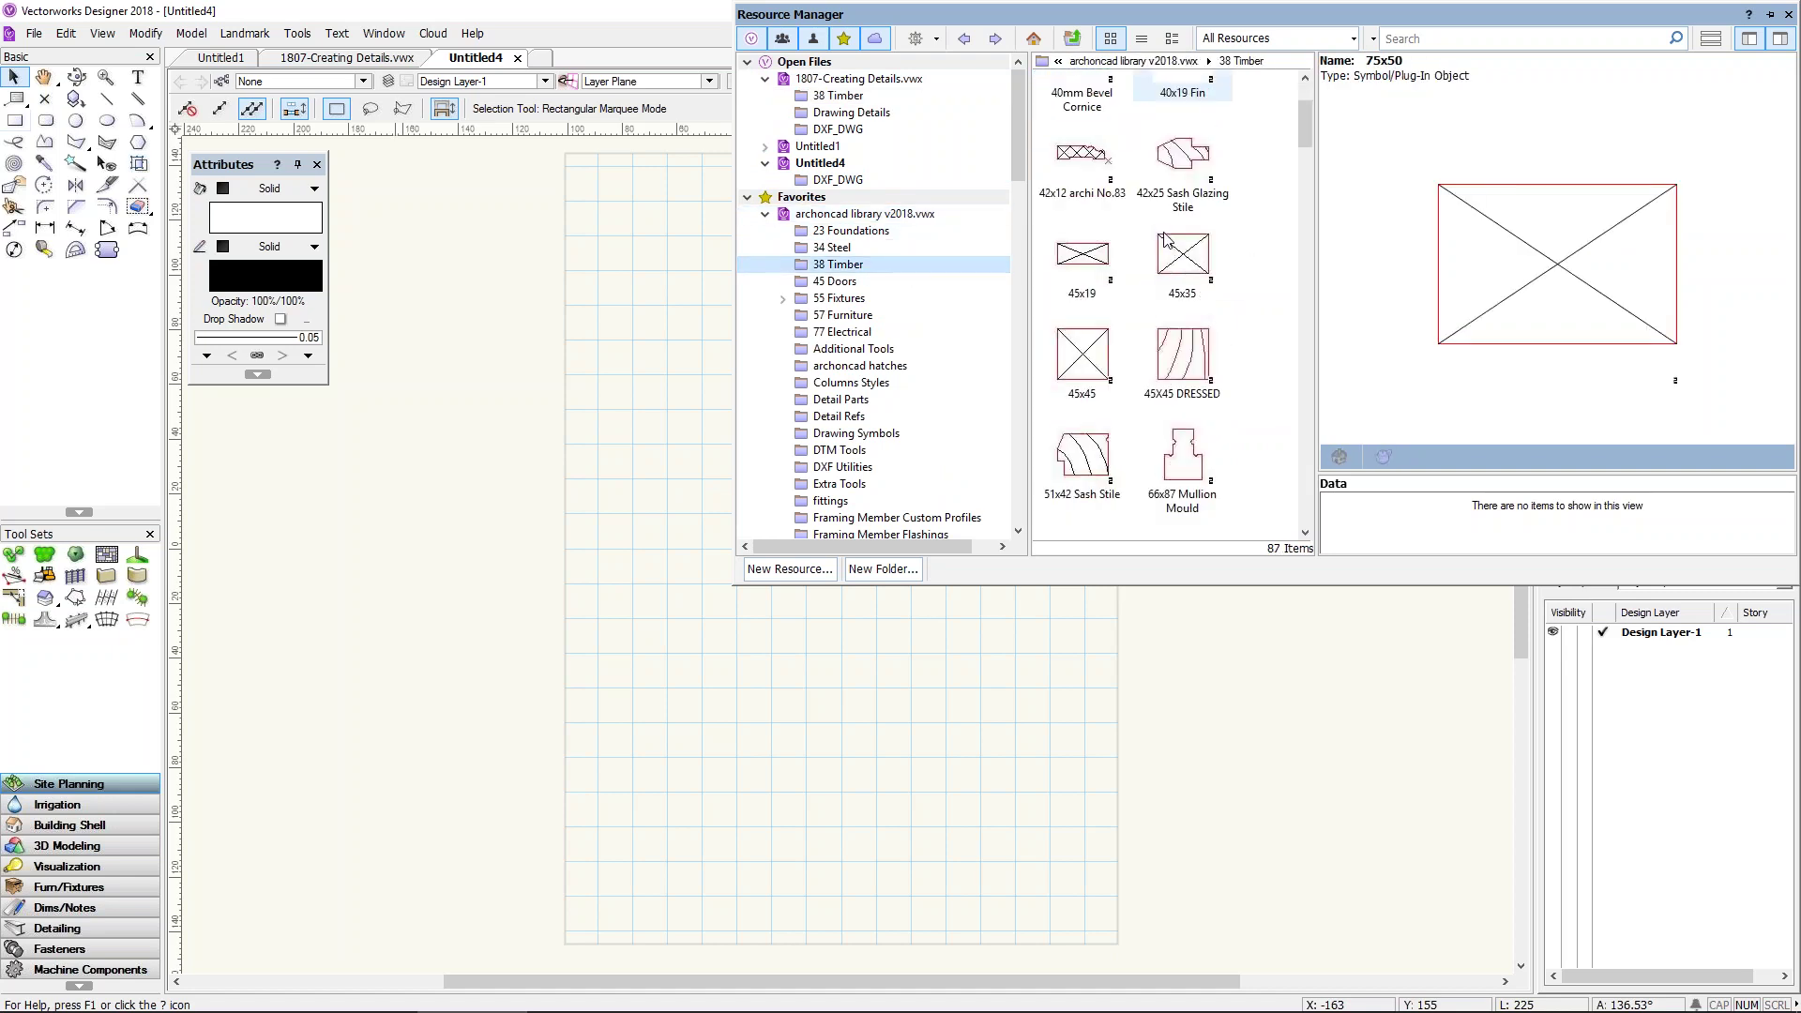
{"action": "left_click", "coordinate": [1081, 361]}
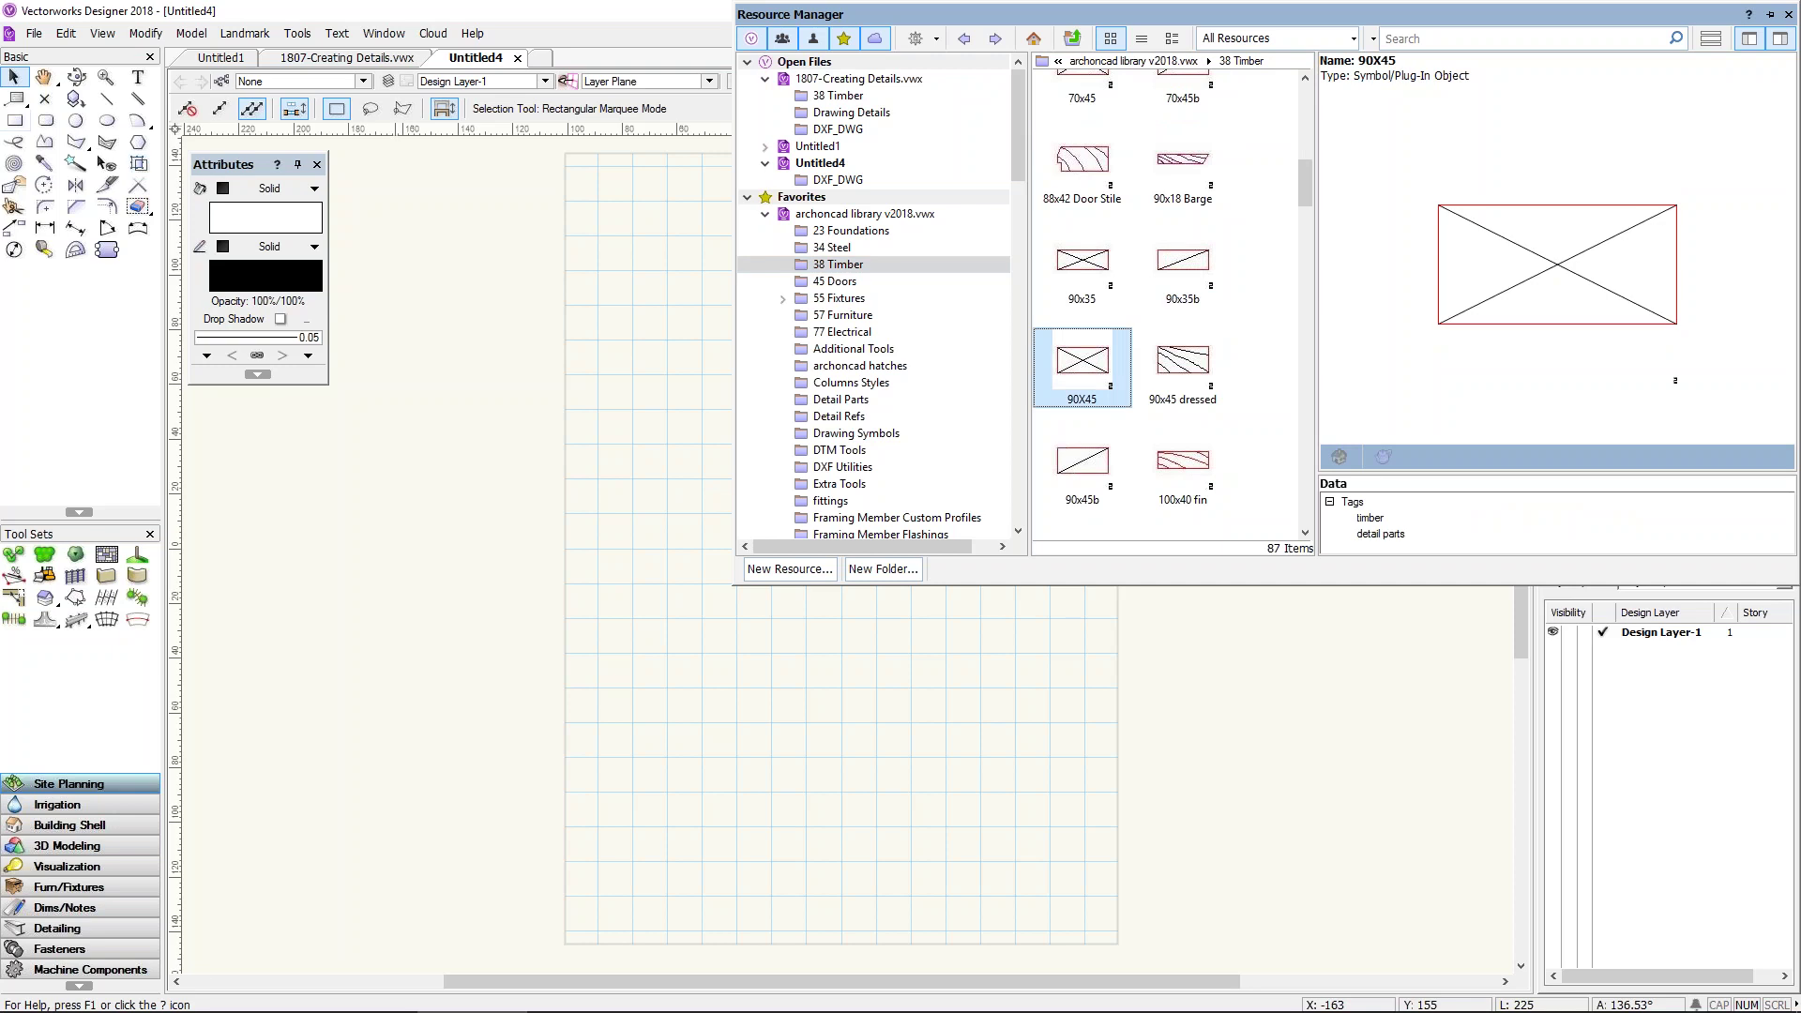
Step: Insert the 90X45 timber symbol horizontally, with no rotation, in the blank area beside the page
{"action": "double_click", "coordinate": [1102, 364]}
{"action": "scroll", "coordinate": [712, 488], "scroll_direction": "up", "scroll_amount": 3}
{"action": "scroll", "coordinate": [723, 499], "scroll_direction": "down", "scroll_amount": 6}
{"action": "middle_click_drag", "start_coordinate": [933, 451], "coordinate": [749, 484]}
{"action": "scroll", "coordinate": [749, 483], "scroll_direction": "up", "scroll_amount": 3}
{"action": "left_click", "coordinate": [831, 510]}
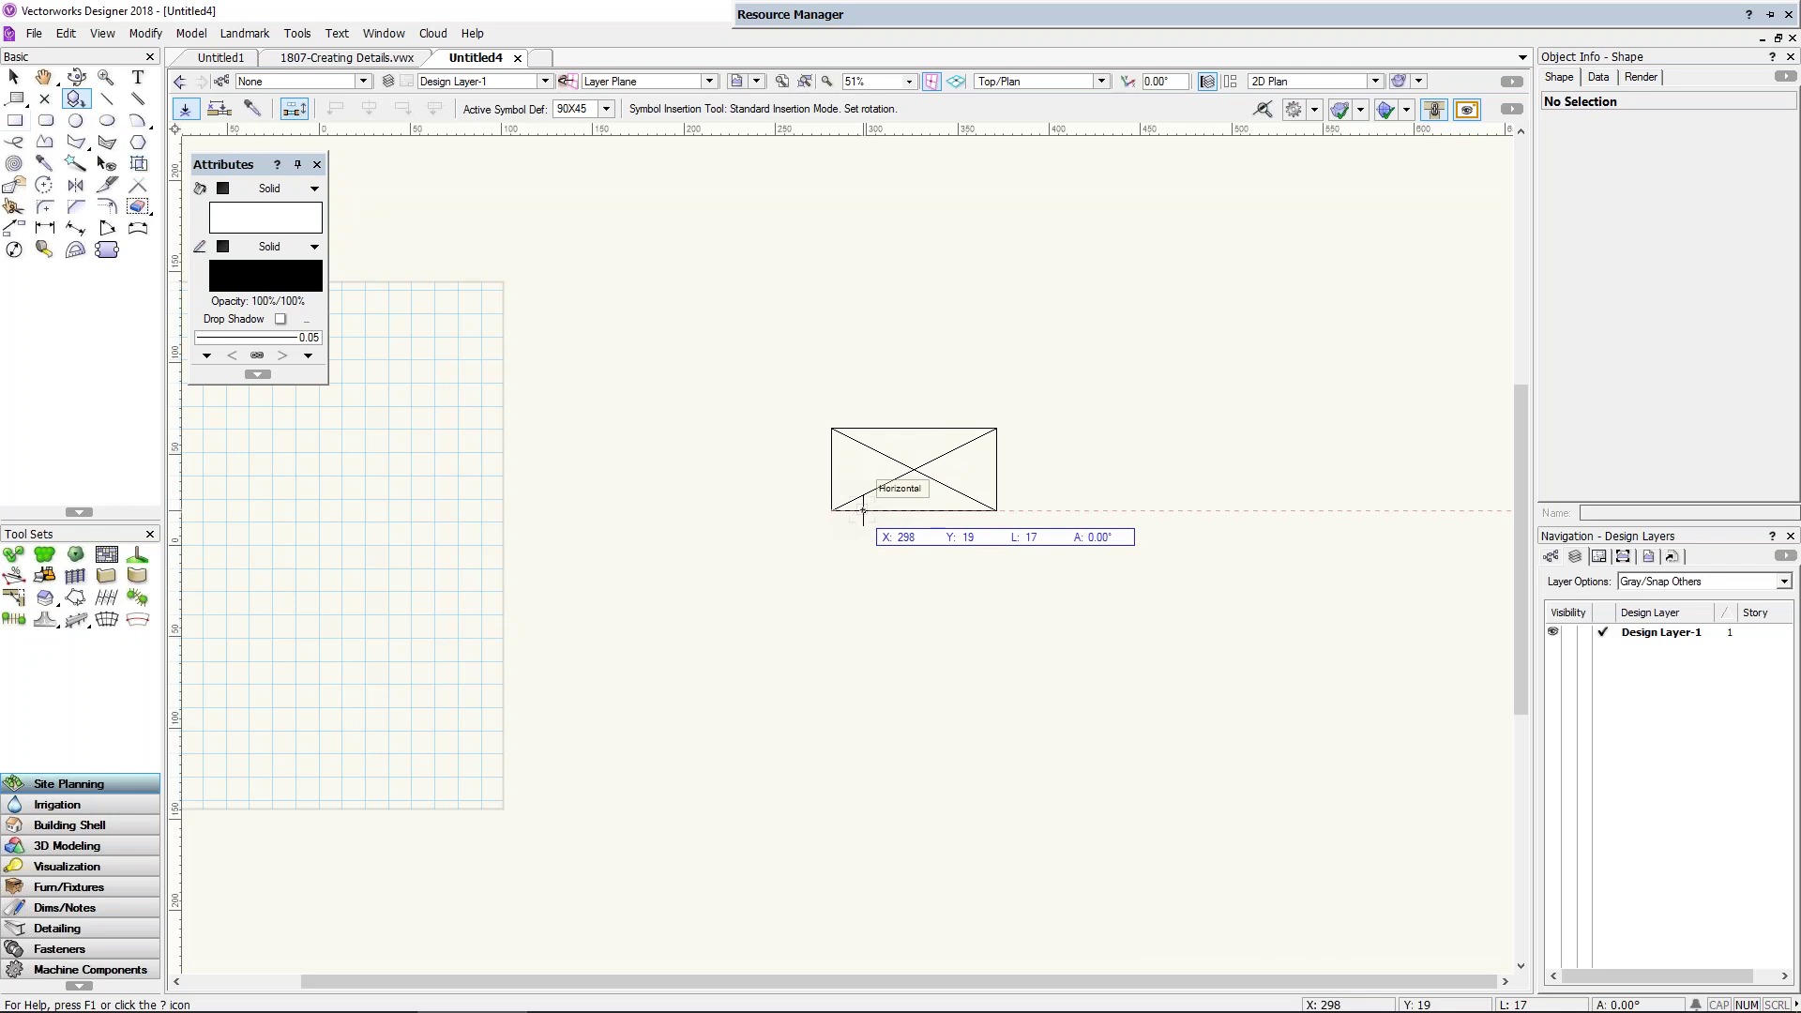
{"action": "left_click", "coordinate": [862, 511]}
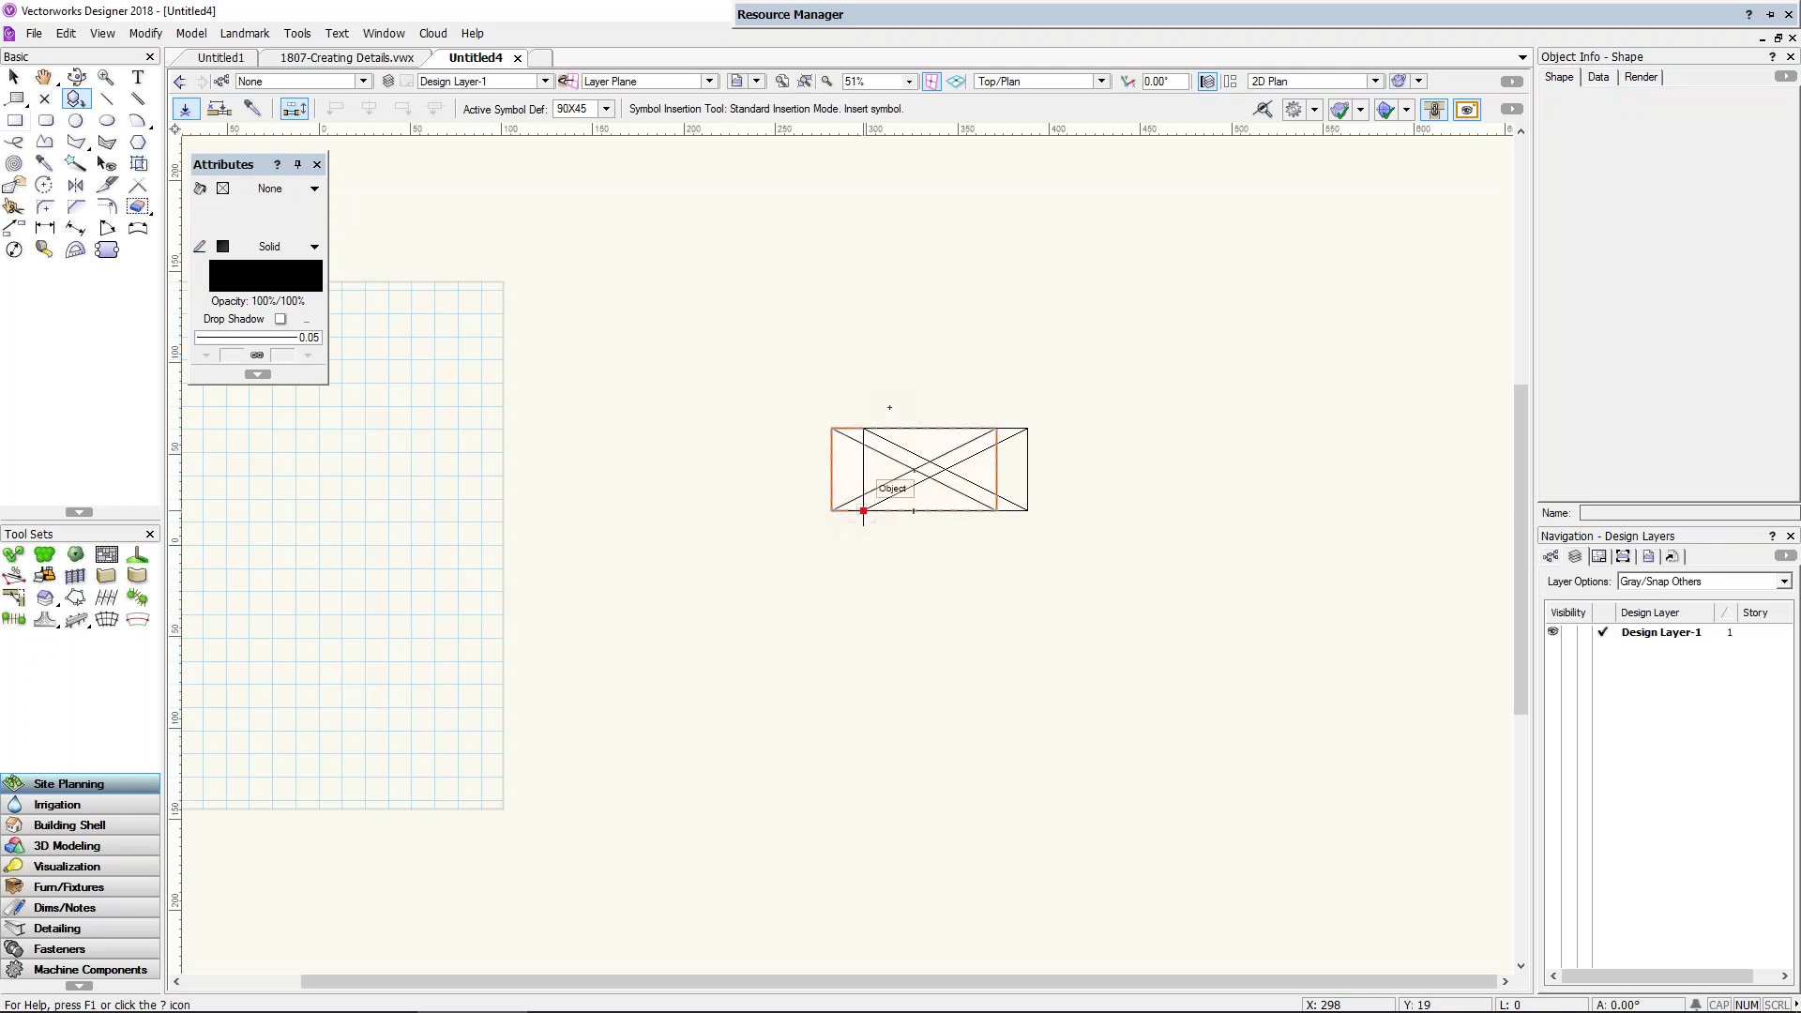
Step: Insert three upright 90X45 studs in a row along the upper edge of the horizontal stud, extending past its near end
{"action": "left_click", "coordinate": [913, 428]}
{"action": "left_click", "coordinate": [914, 337]}
{"action": "left_click", "coordinate": [996, 429]}
{"action": "left_click", "coordinate": [996, 348]}
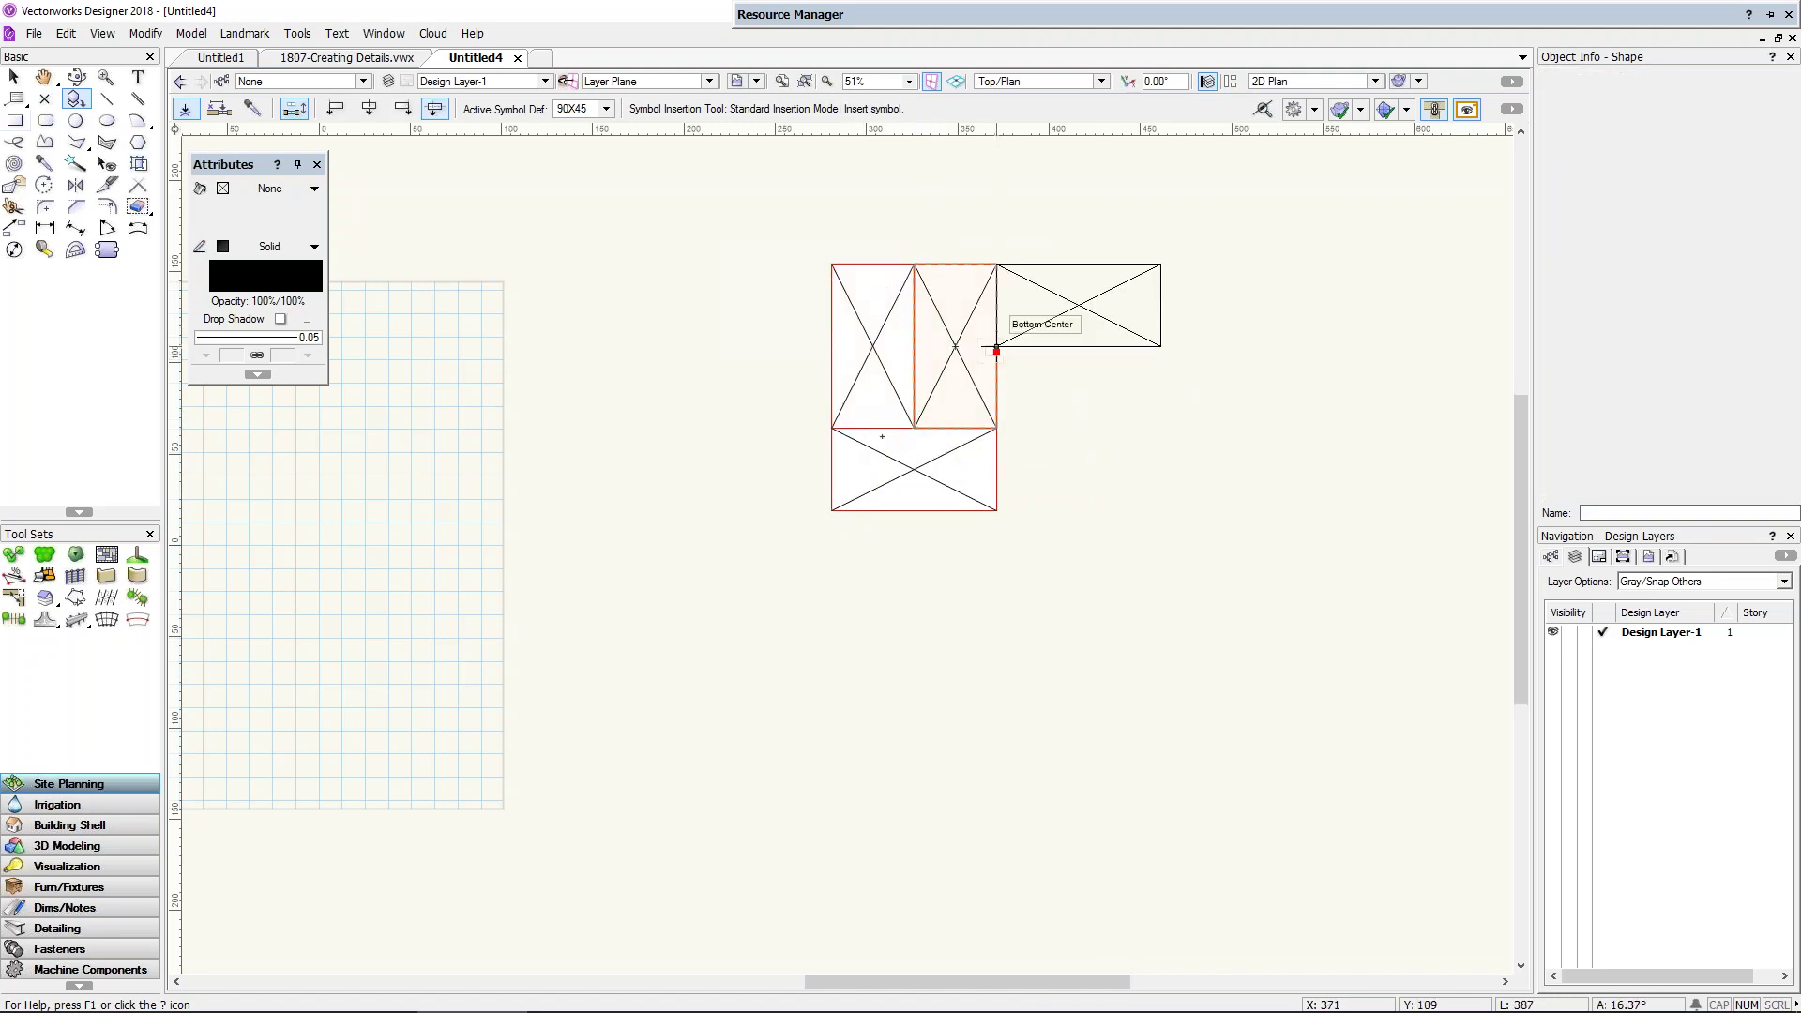
{"action": "left_click", "coordinate": [831, 429]}
{"action": "left_click", "coordinate": [836, 286]}
Step: Replace the middle upright 90X45 stud with a 90x45b blocking symbol rotated 90° to fill the gap
{"action": "key", "text": "x"}
{"action": "key", "text": "ctrl+r"}
{"action": "key", "text": "ctrl+r"}
{"action": "left_click", "coordinate": [1106, 771]}
{"action": "key", "text": "ctrl+r"}
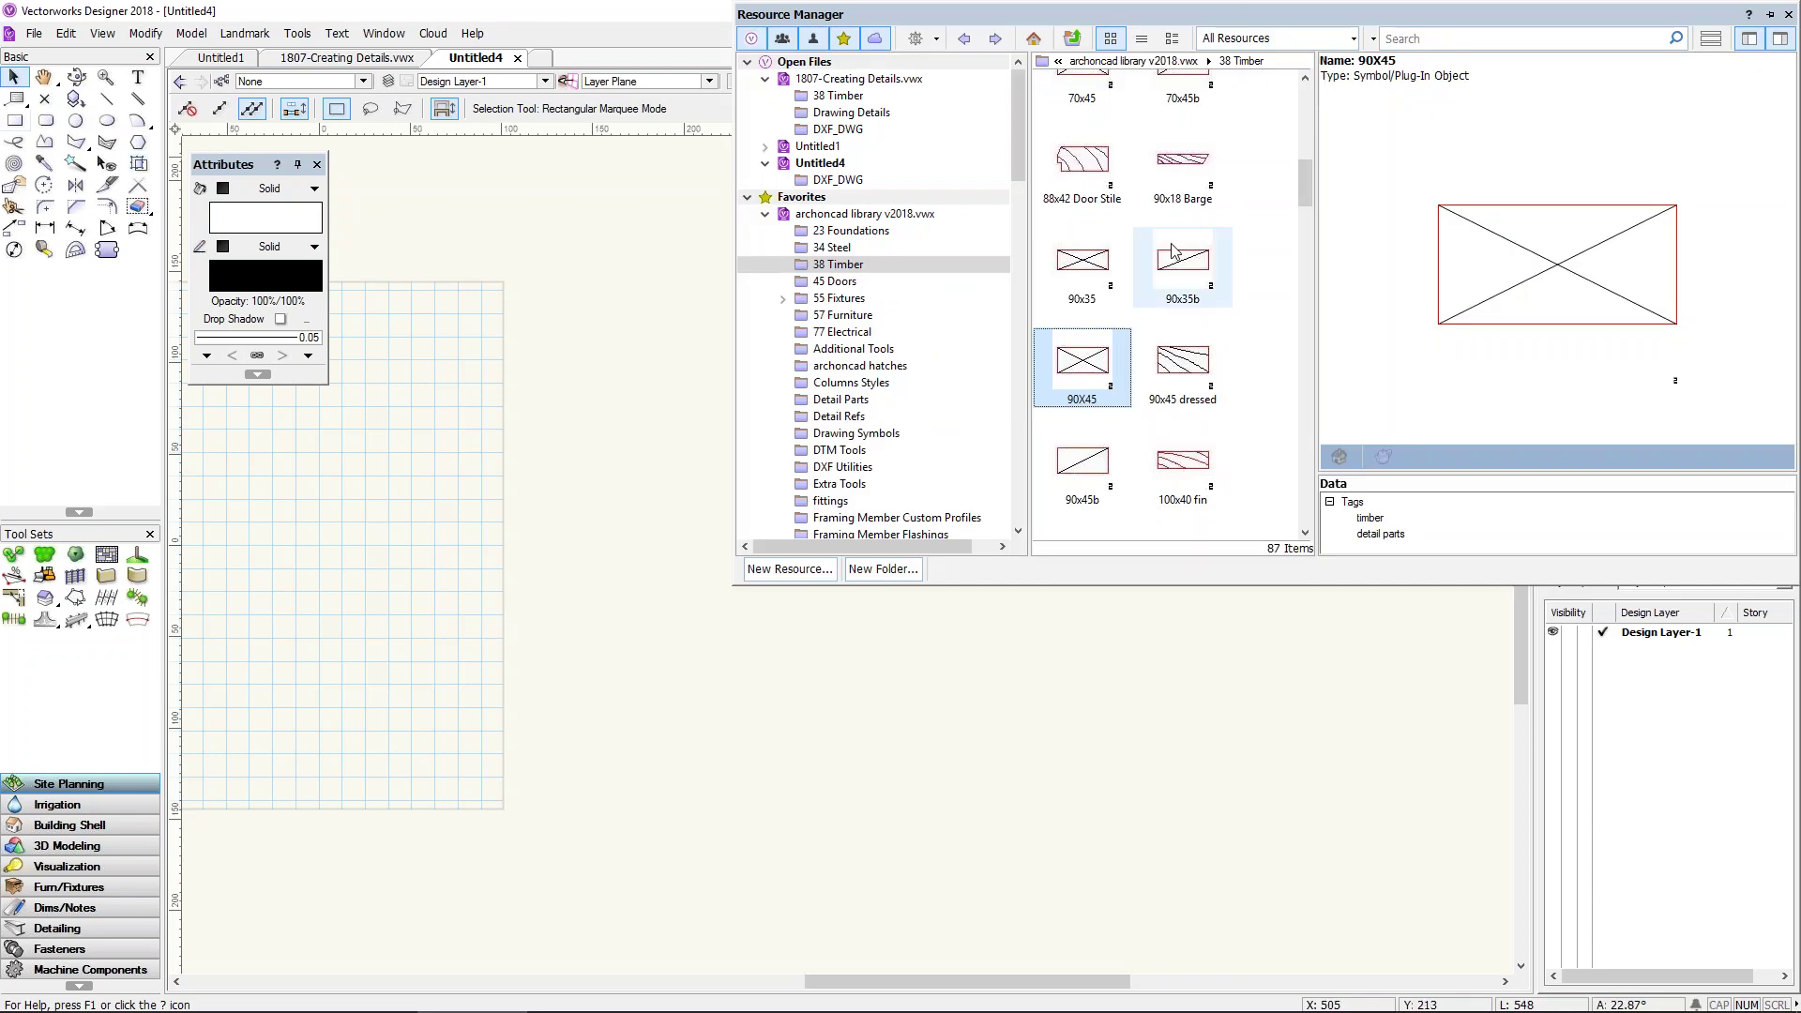
{"action": "double_click", "coordinate": [1106, 453]}
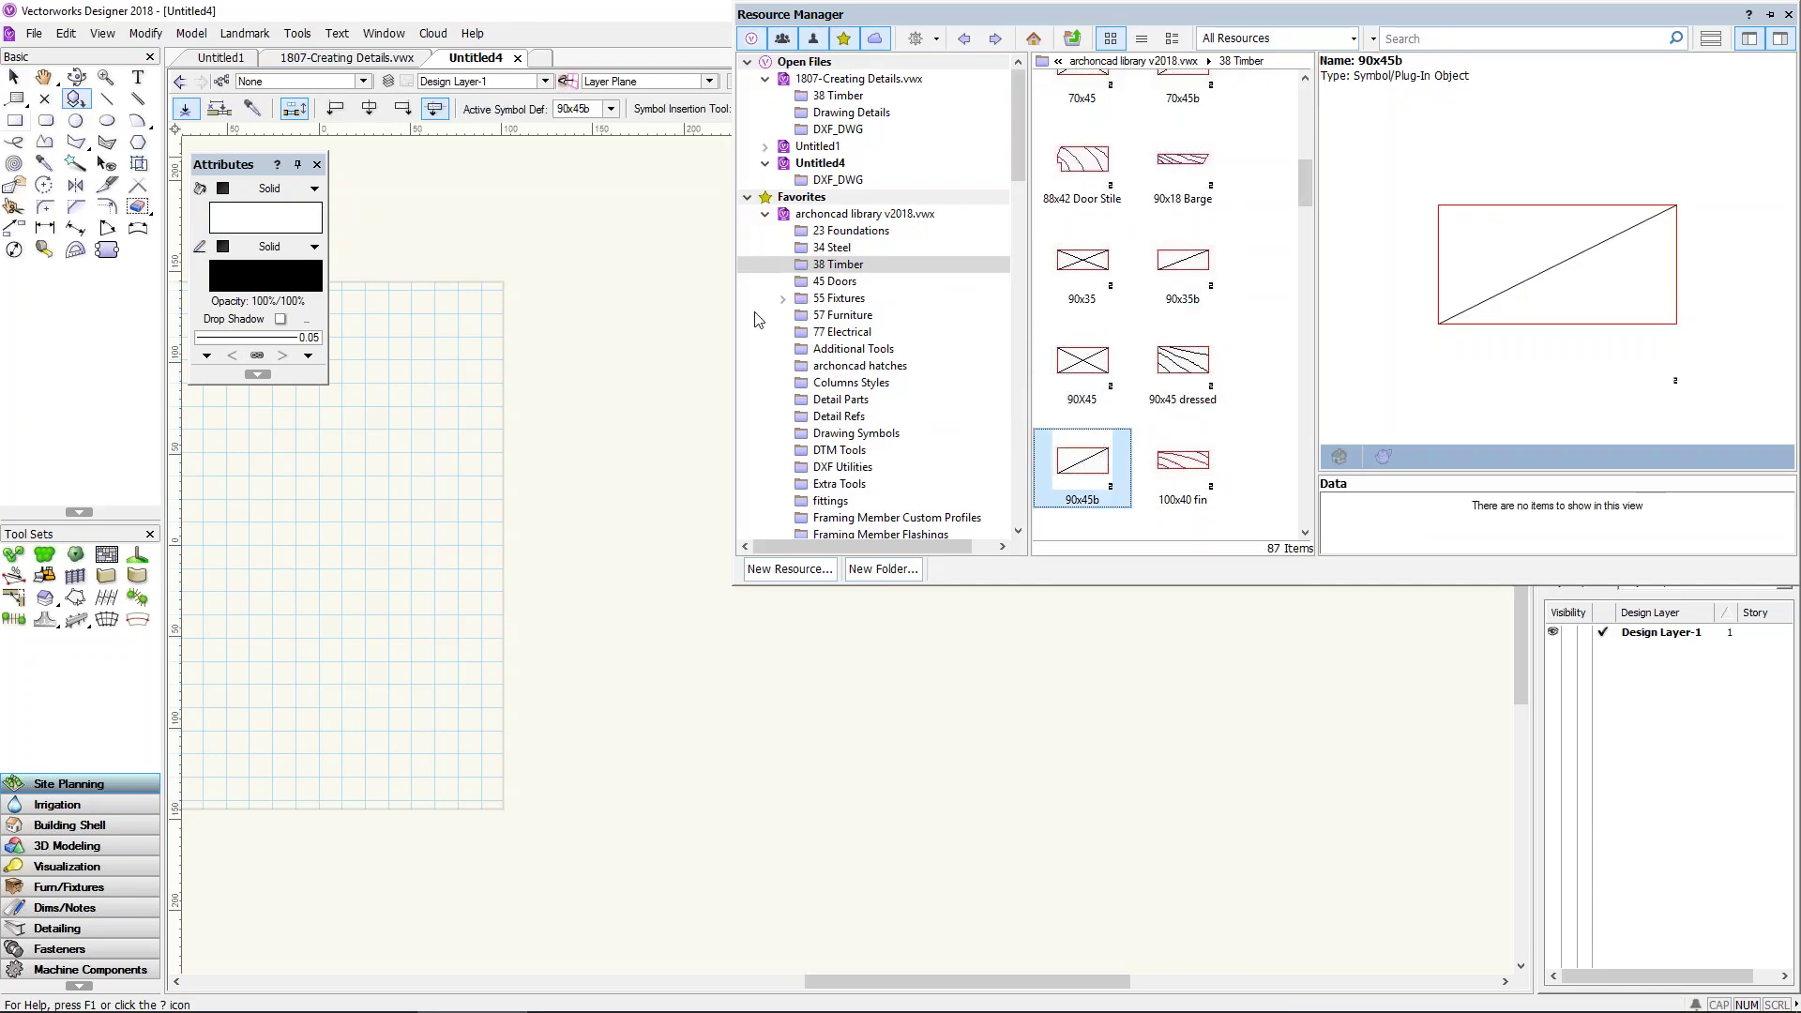
{"action": "left_click", "coordinate": [914, 427]}
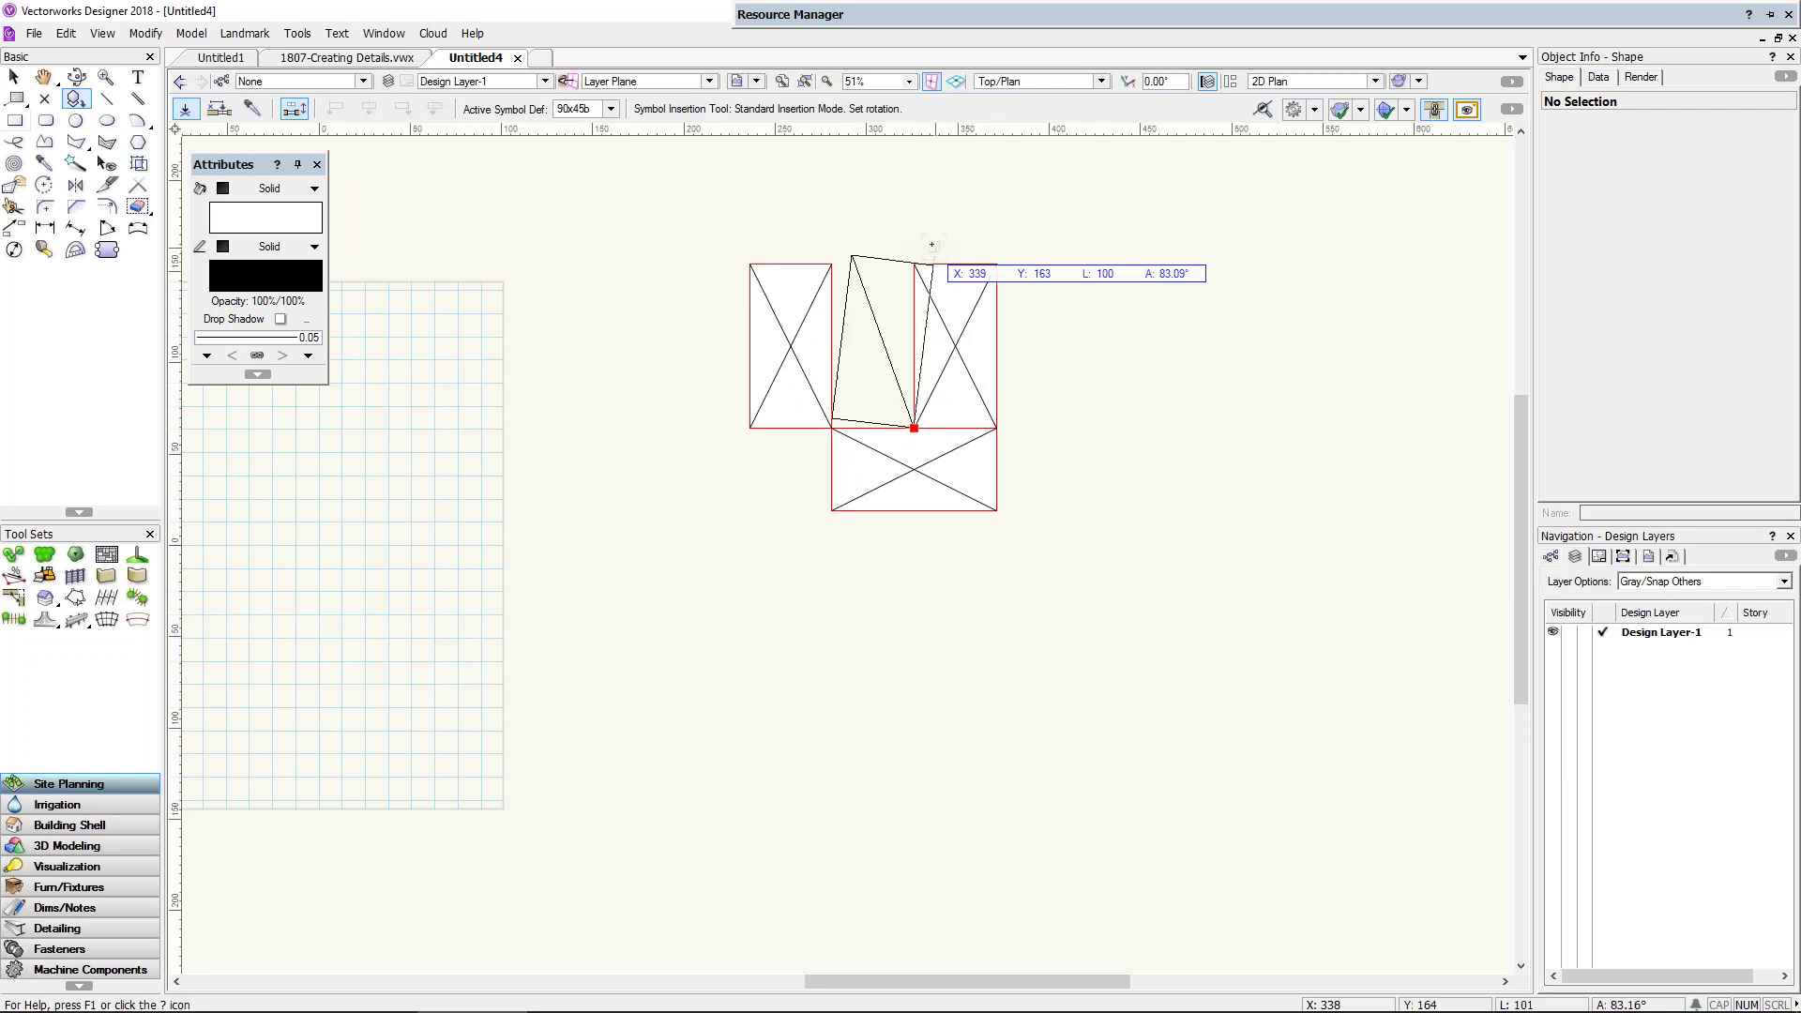
{"action": "left_click", "coordinate": [915, 265]}
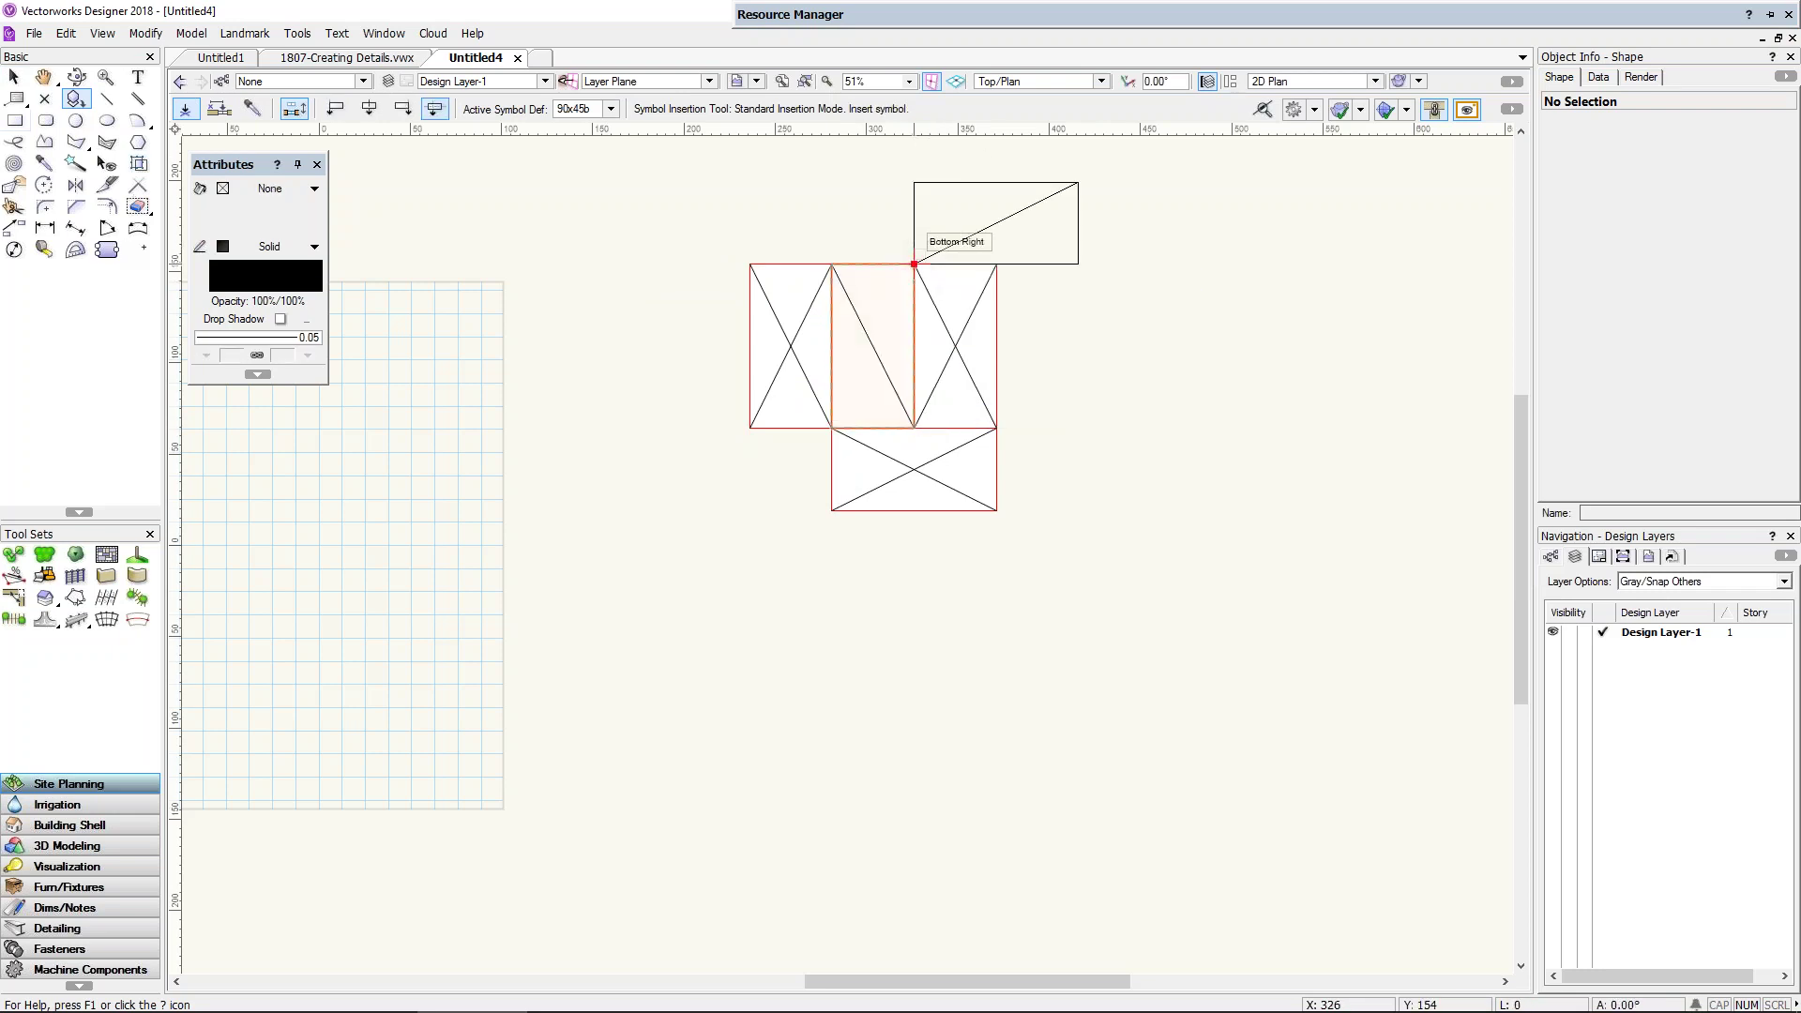
Step: Draw an open L-shaped polygon about 211 by 220 mm along the inner face of the corner framing, with fill None
{"action": "left_click", "coordinate": [76, 142]}
{"action": "scroll", "coordinate": [668, 455], "scroll_direction": "down", "scroll_amount": 1}
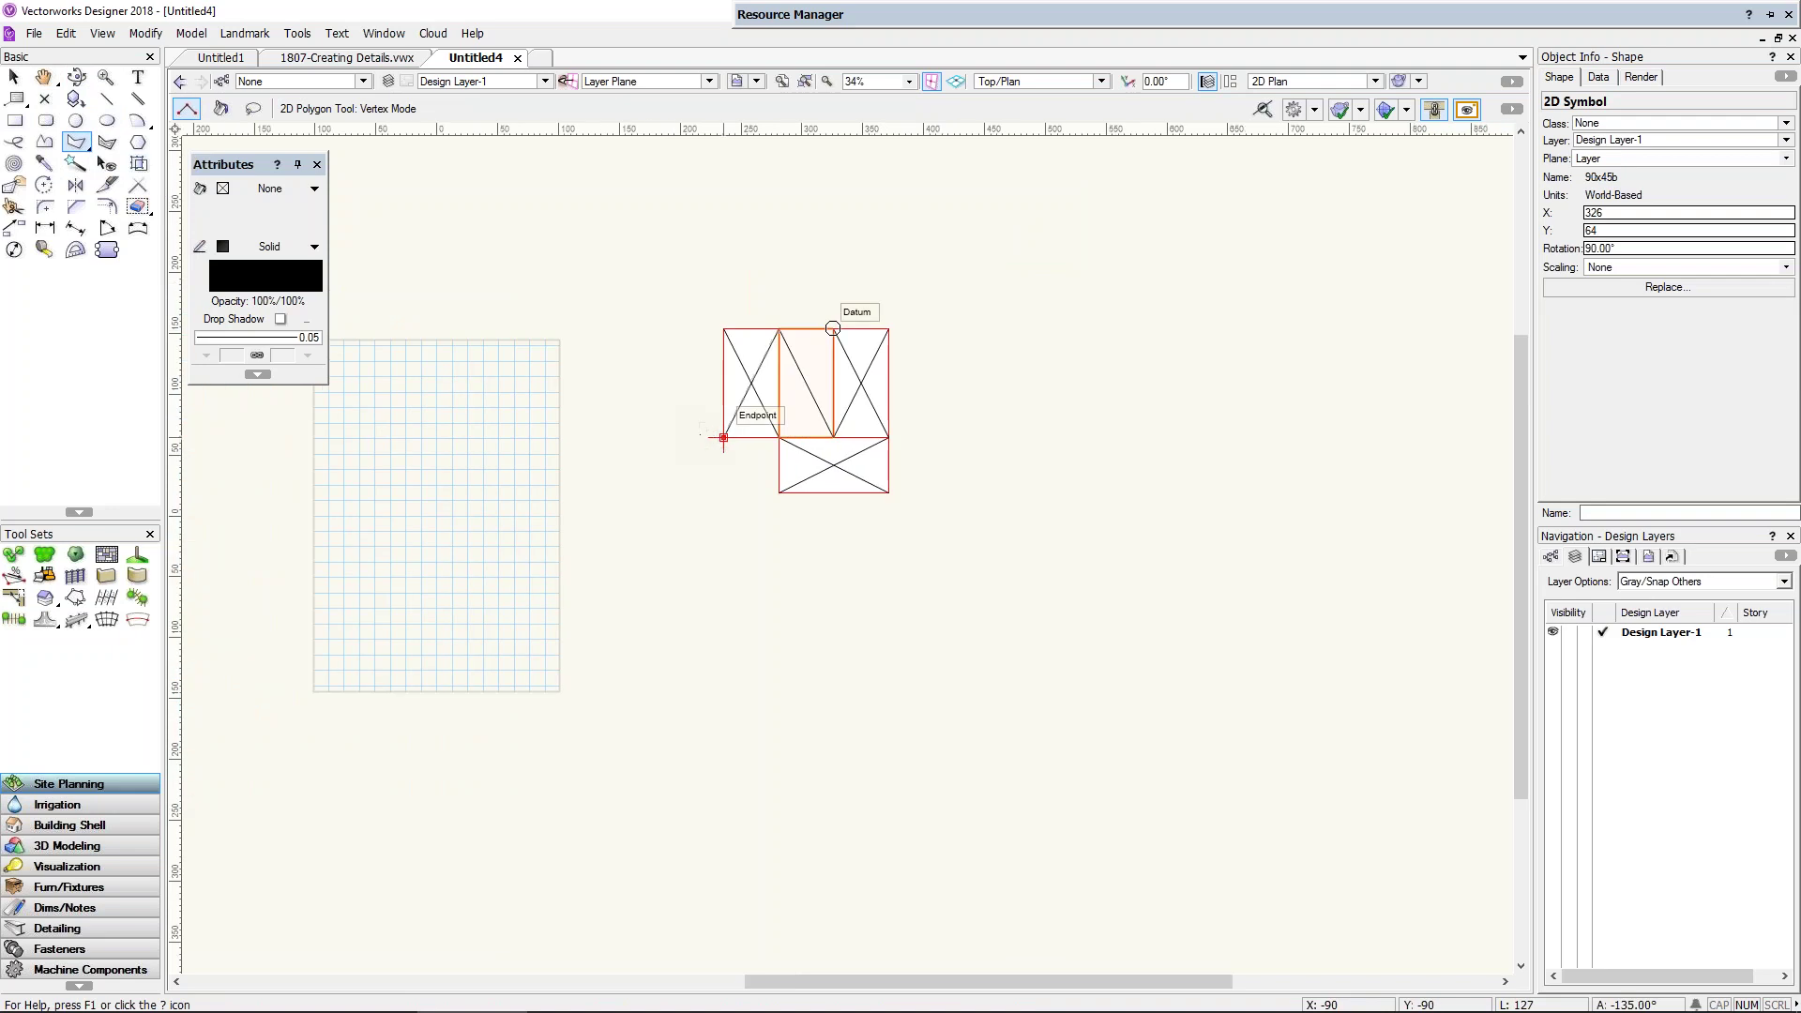
{"action": "left_click", "coordinate": [521, 437]}
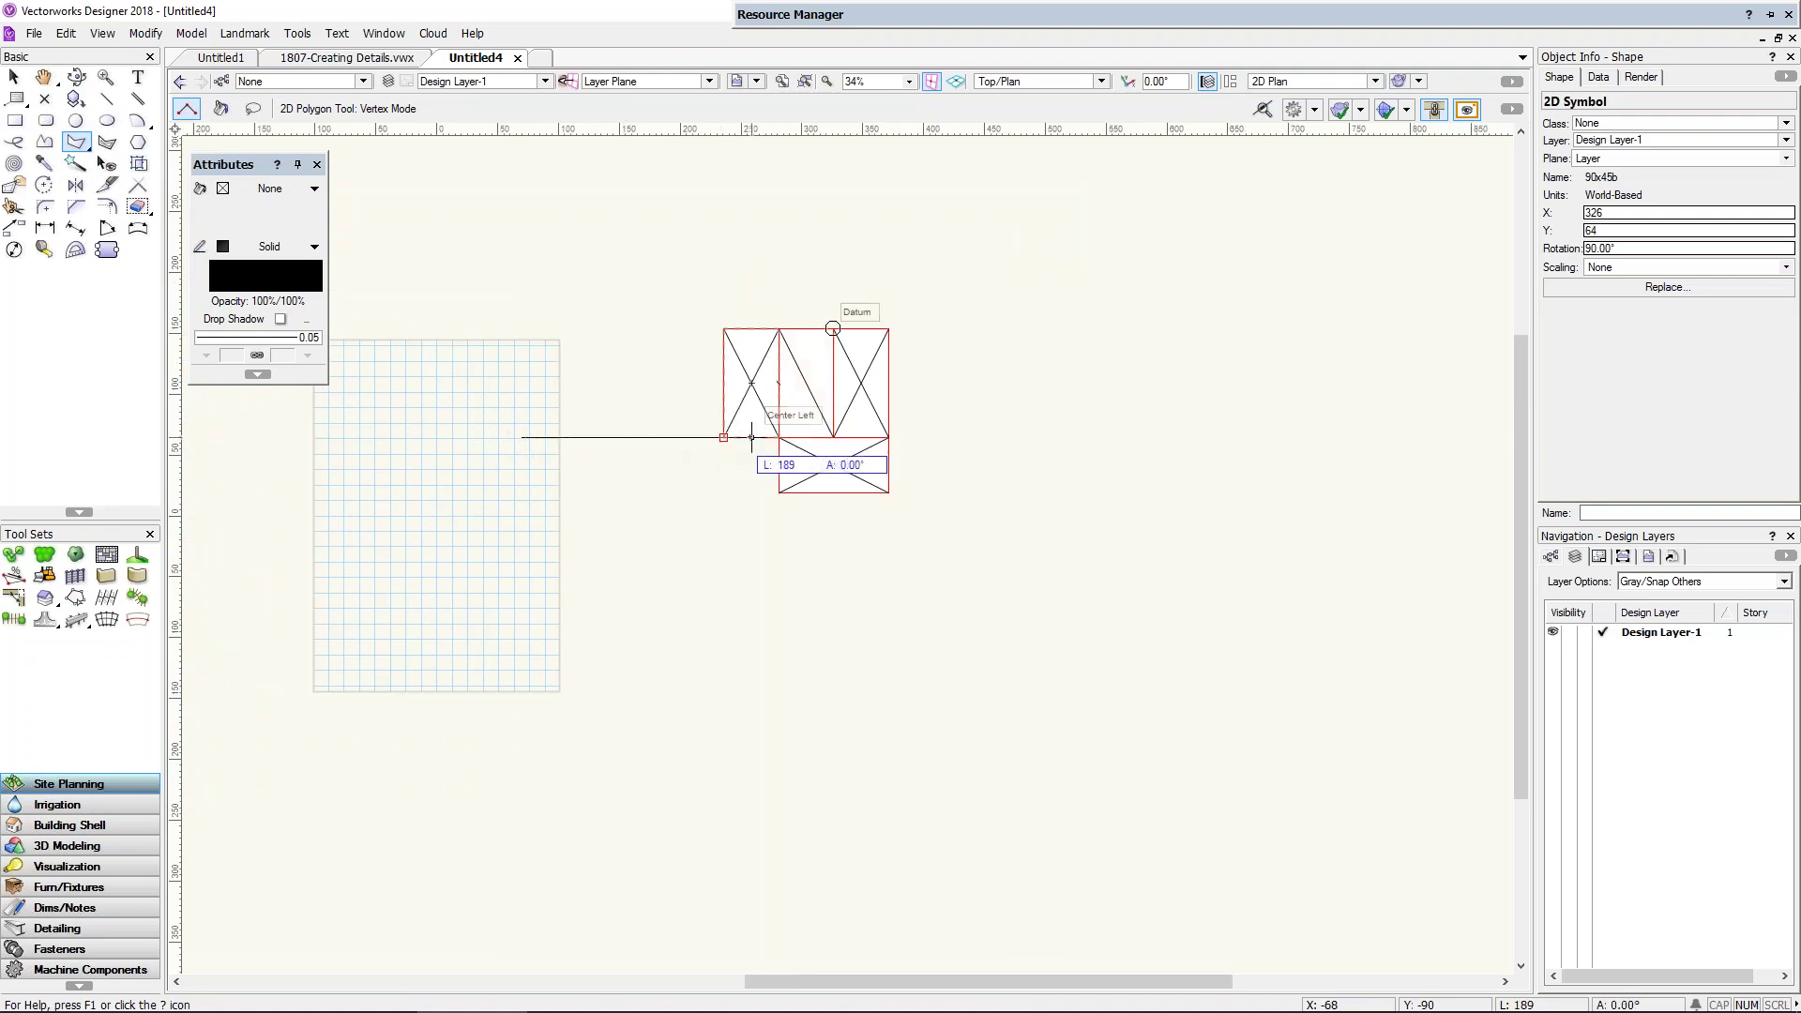
{"action": "left_click", "coordinate": [780, 437]}
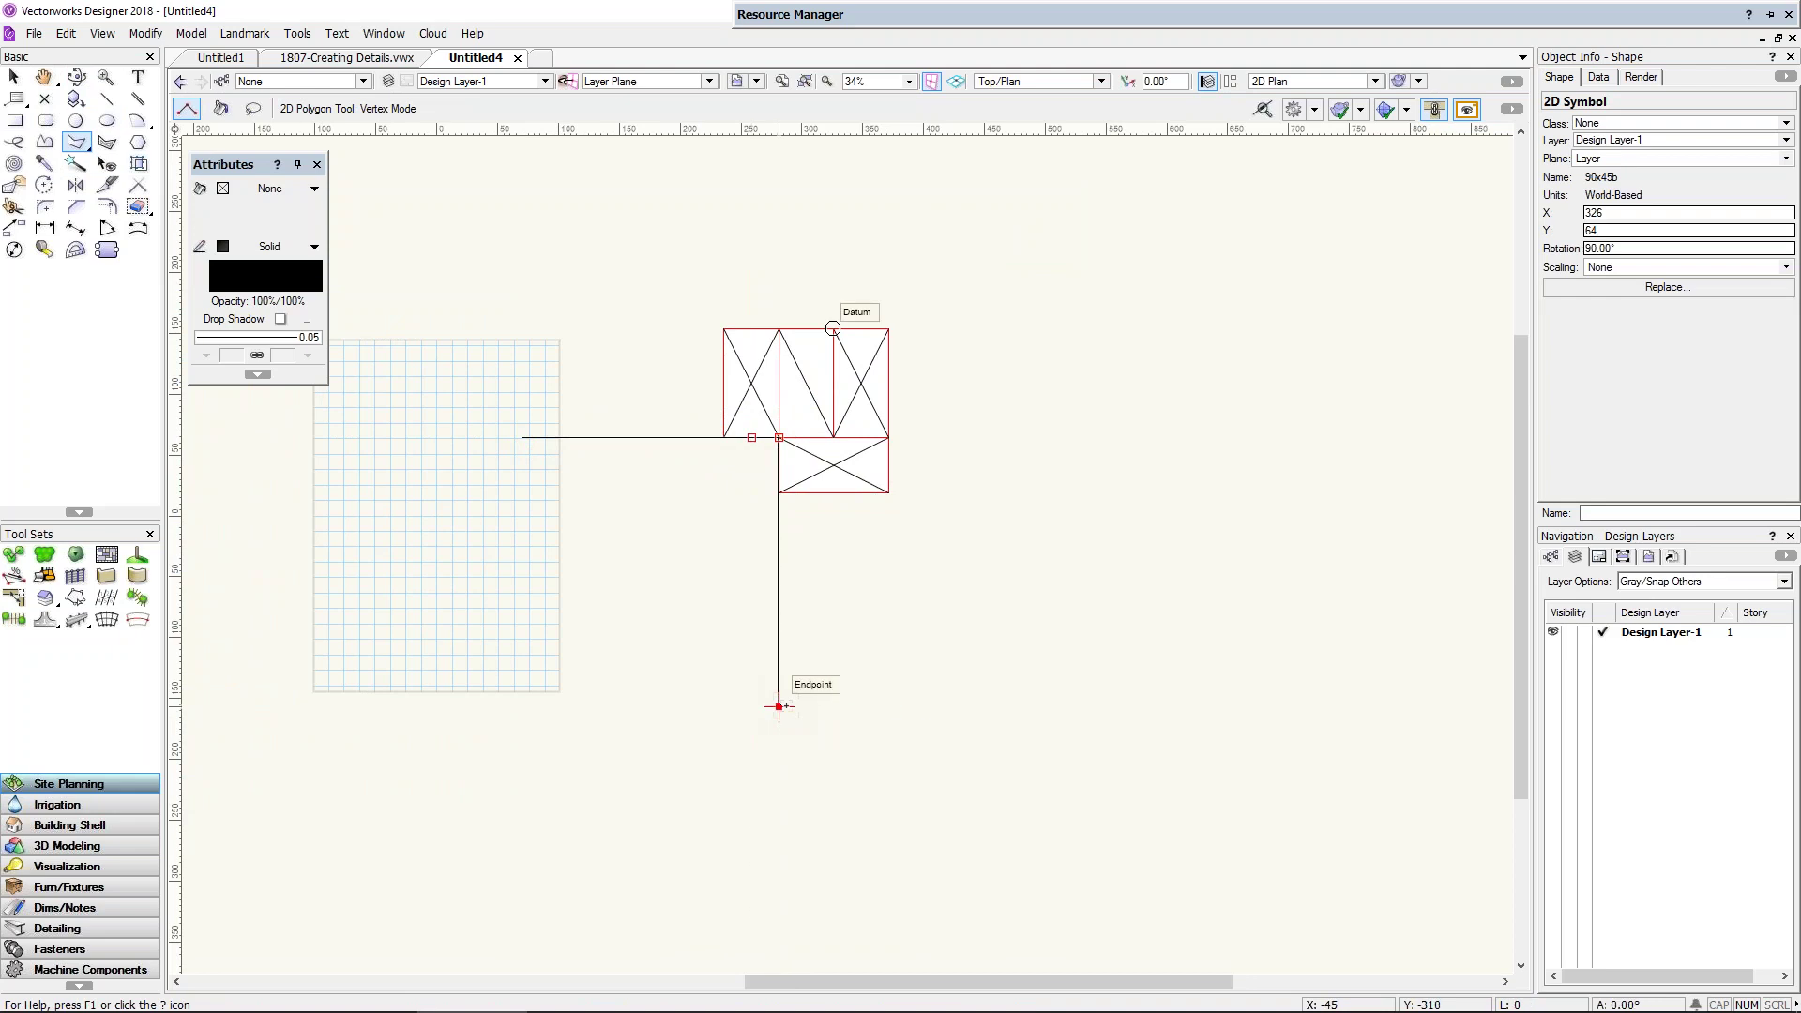
{"action": "double_click", "coordinate": [779, 707]}
{"action": "left_click", "coordinate": [314, 188]}
{"action": "left_click", "coordinate": [262, 200]}
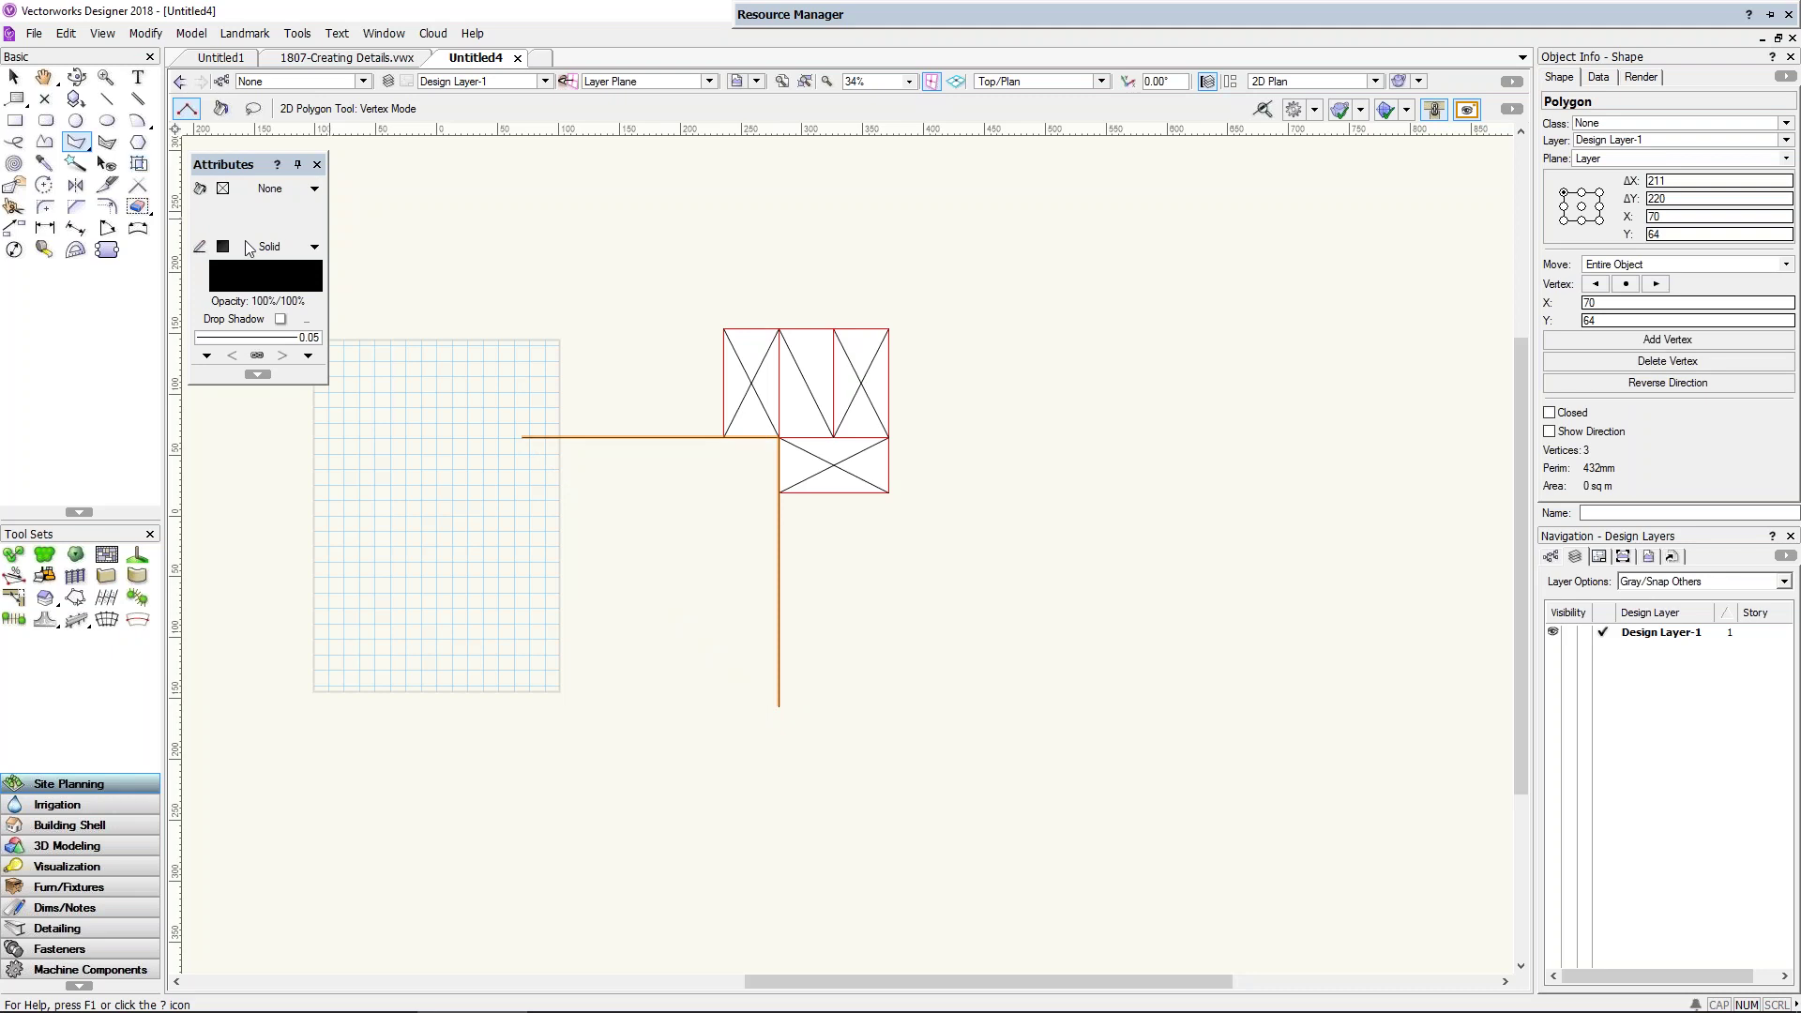
Step: Offset the L-shaped polygon to the outer face of the studs, and offset that copy another 2 mm outward
{"action": "left_click", "coordinate": [106, 207]}
{"action": "left_click", "coordinate": [221, 111]}
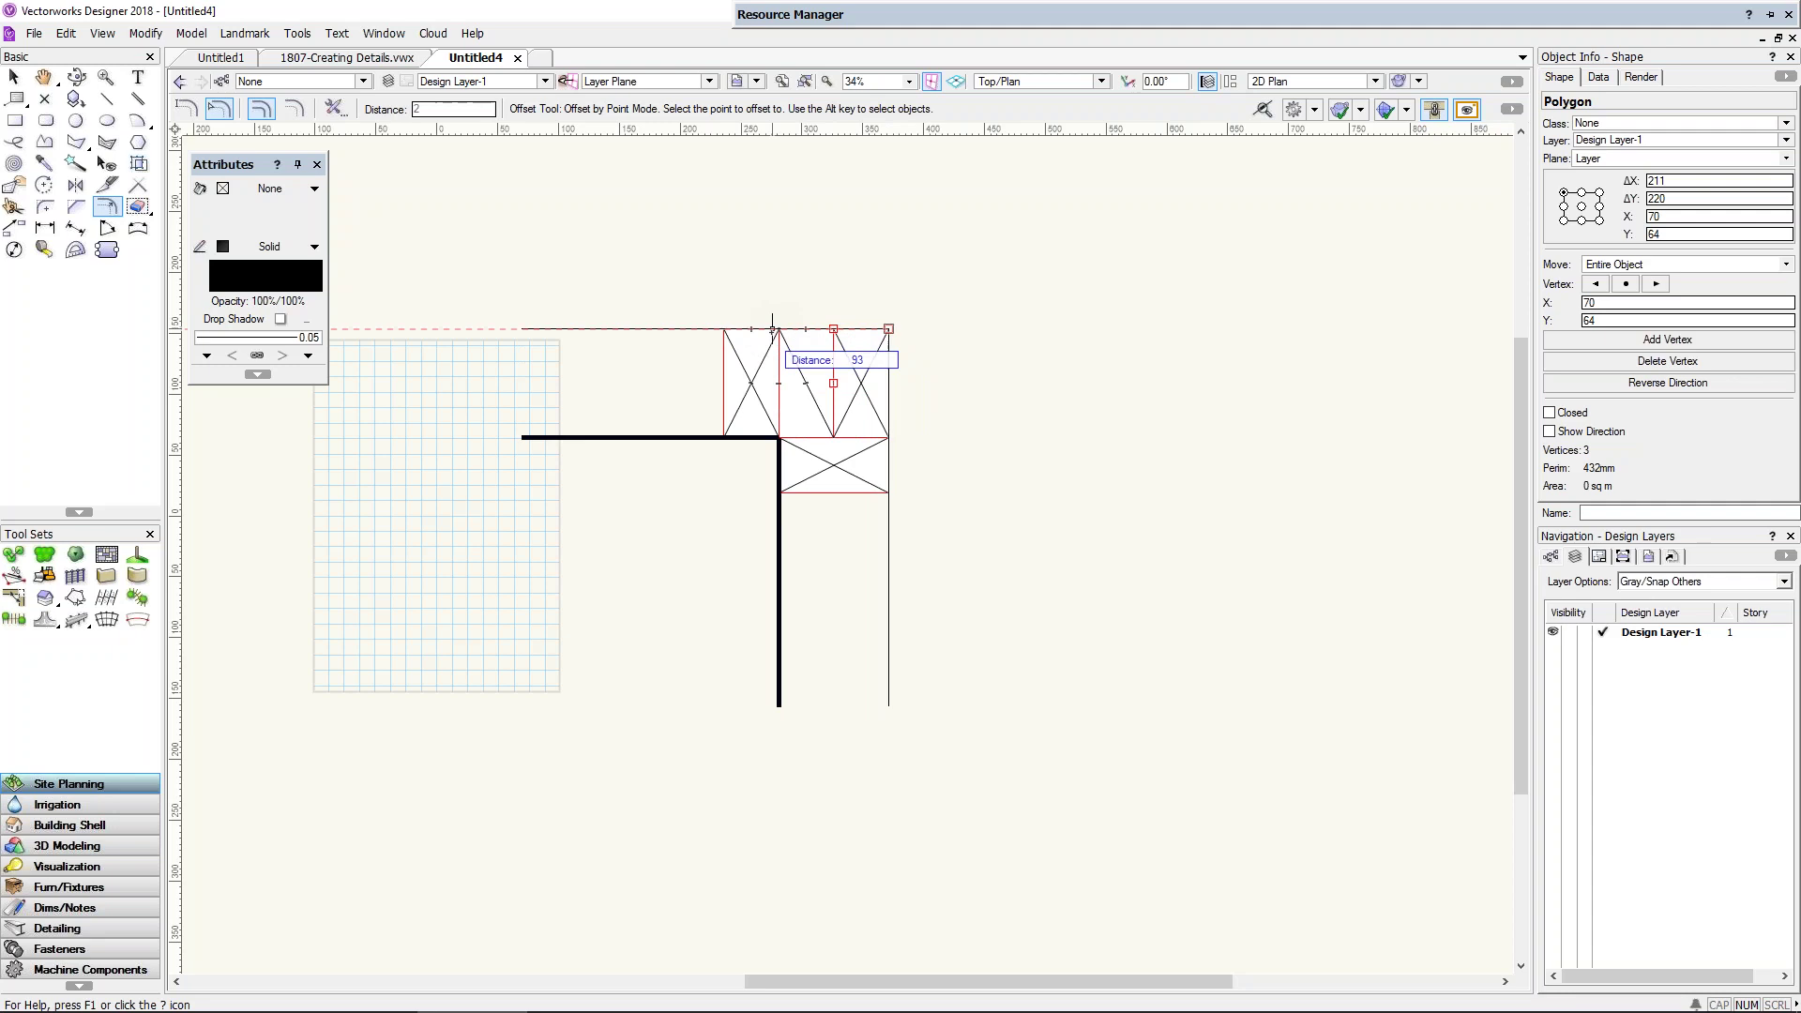
{"action": "left_click", "coordinate": [723, 328]}
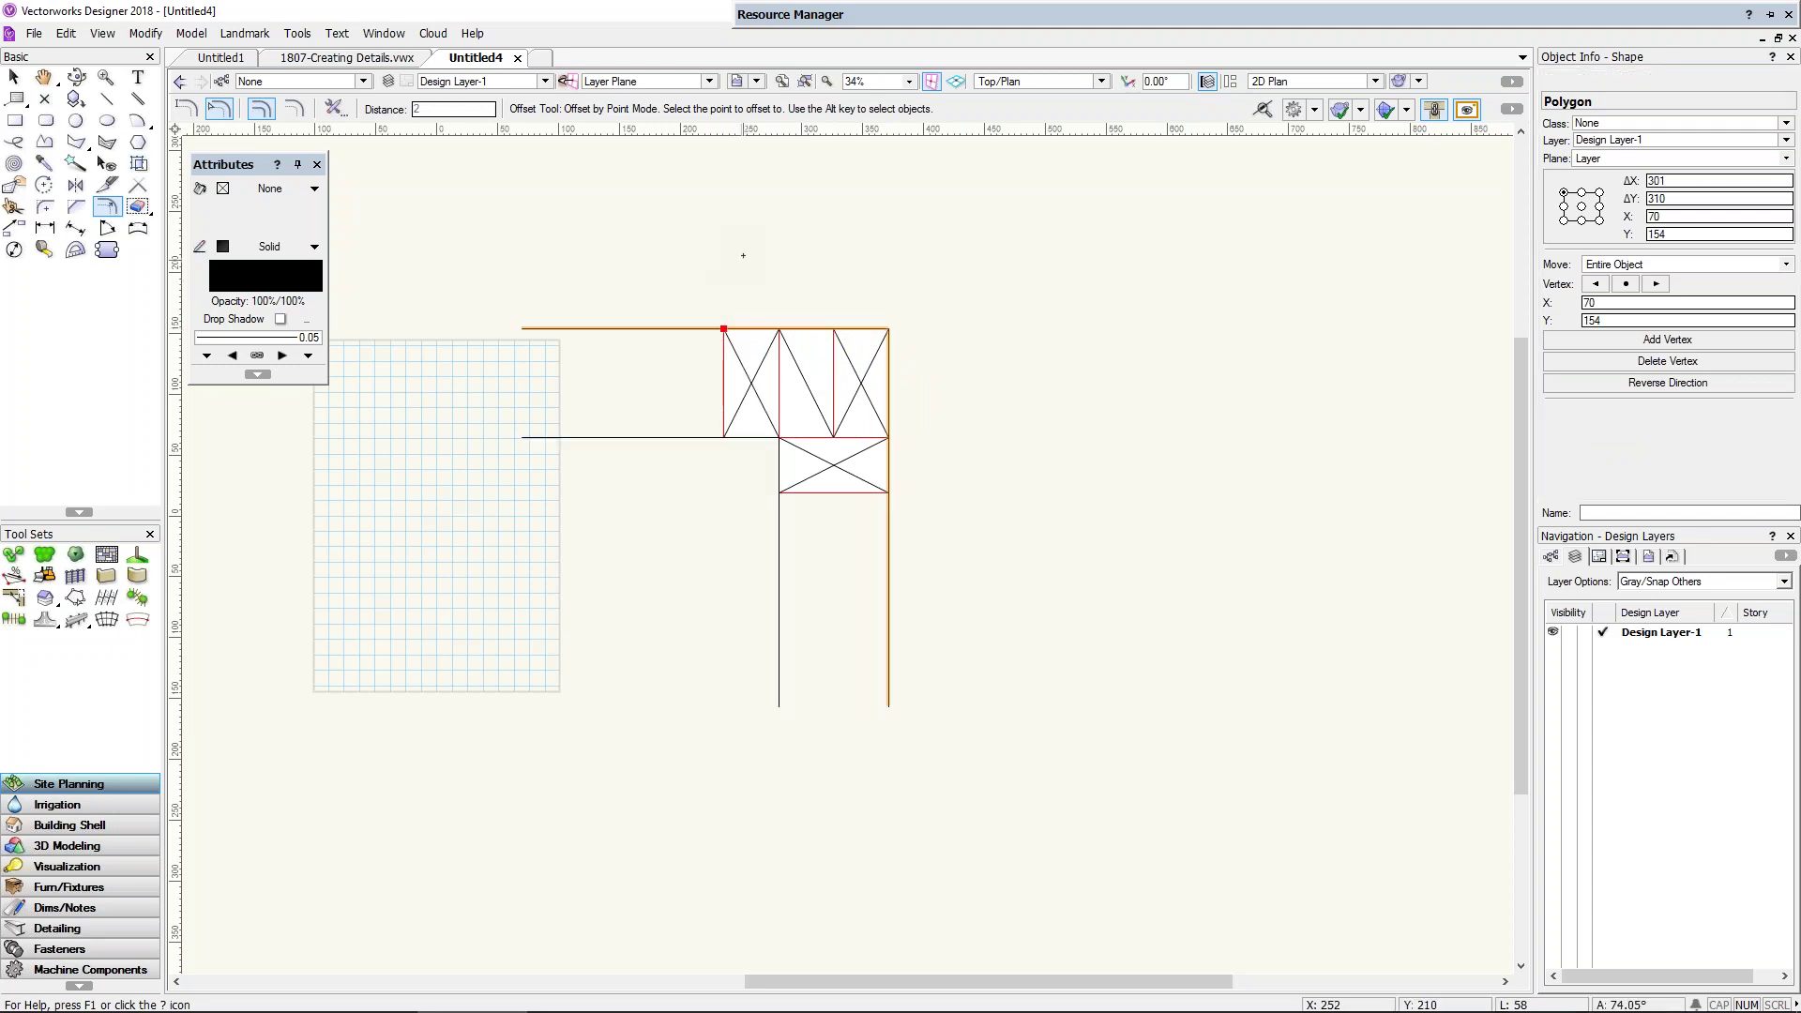
{"action": "scroll", "coordinate": [735, 260], "scroll_direction": "up", "scroll_amount": 1}
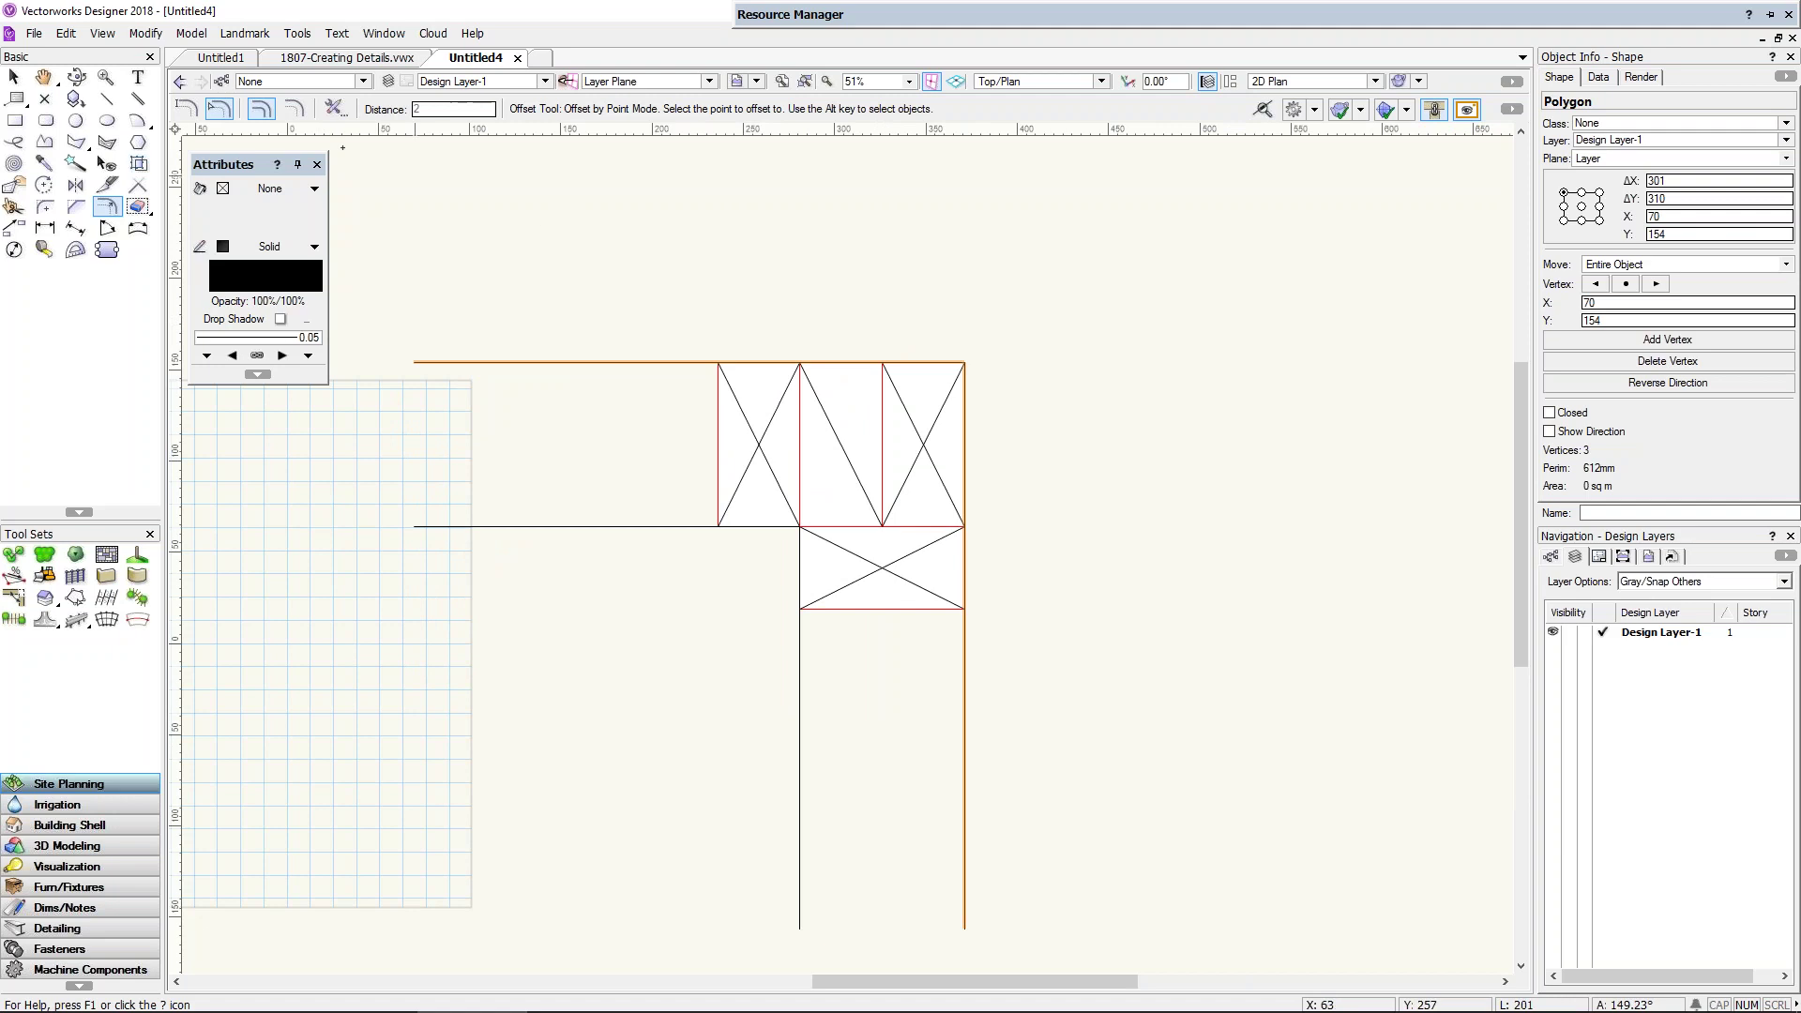
{"action": "left_click", "coordinate": [189, 109]}
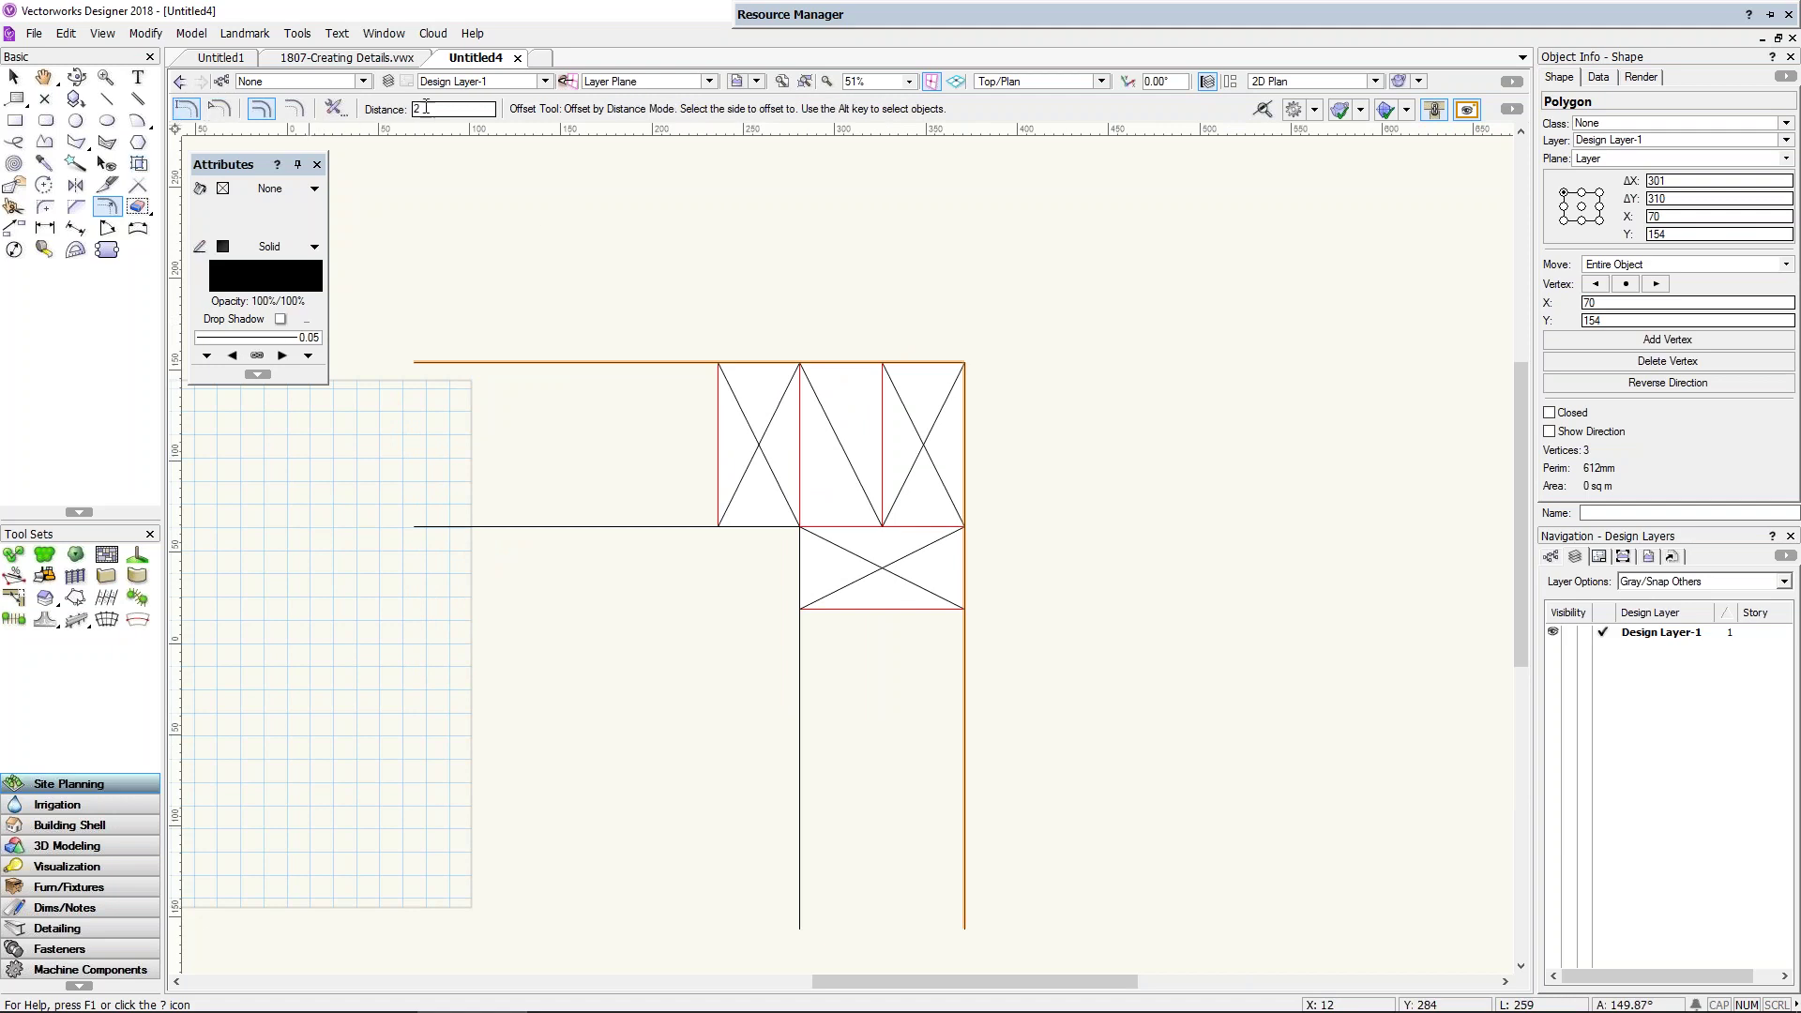
{"action": "left_click", "coordinate": [684, 287]}
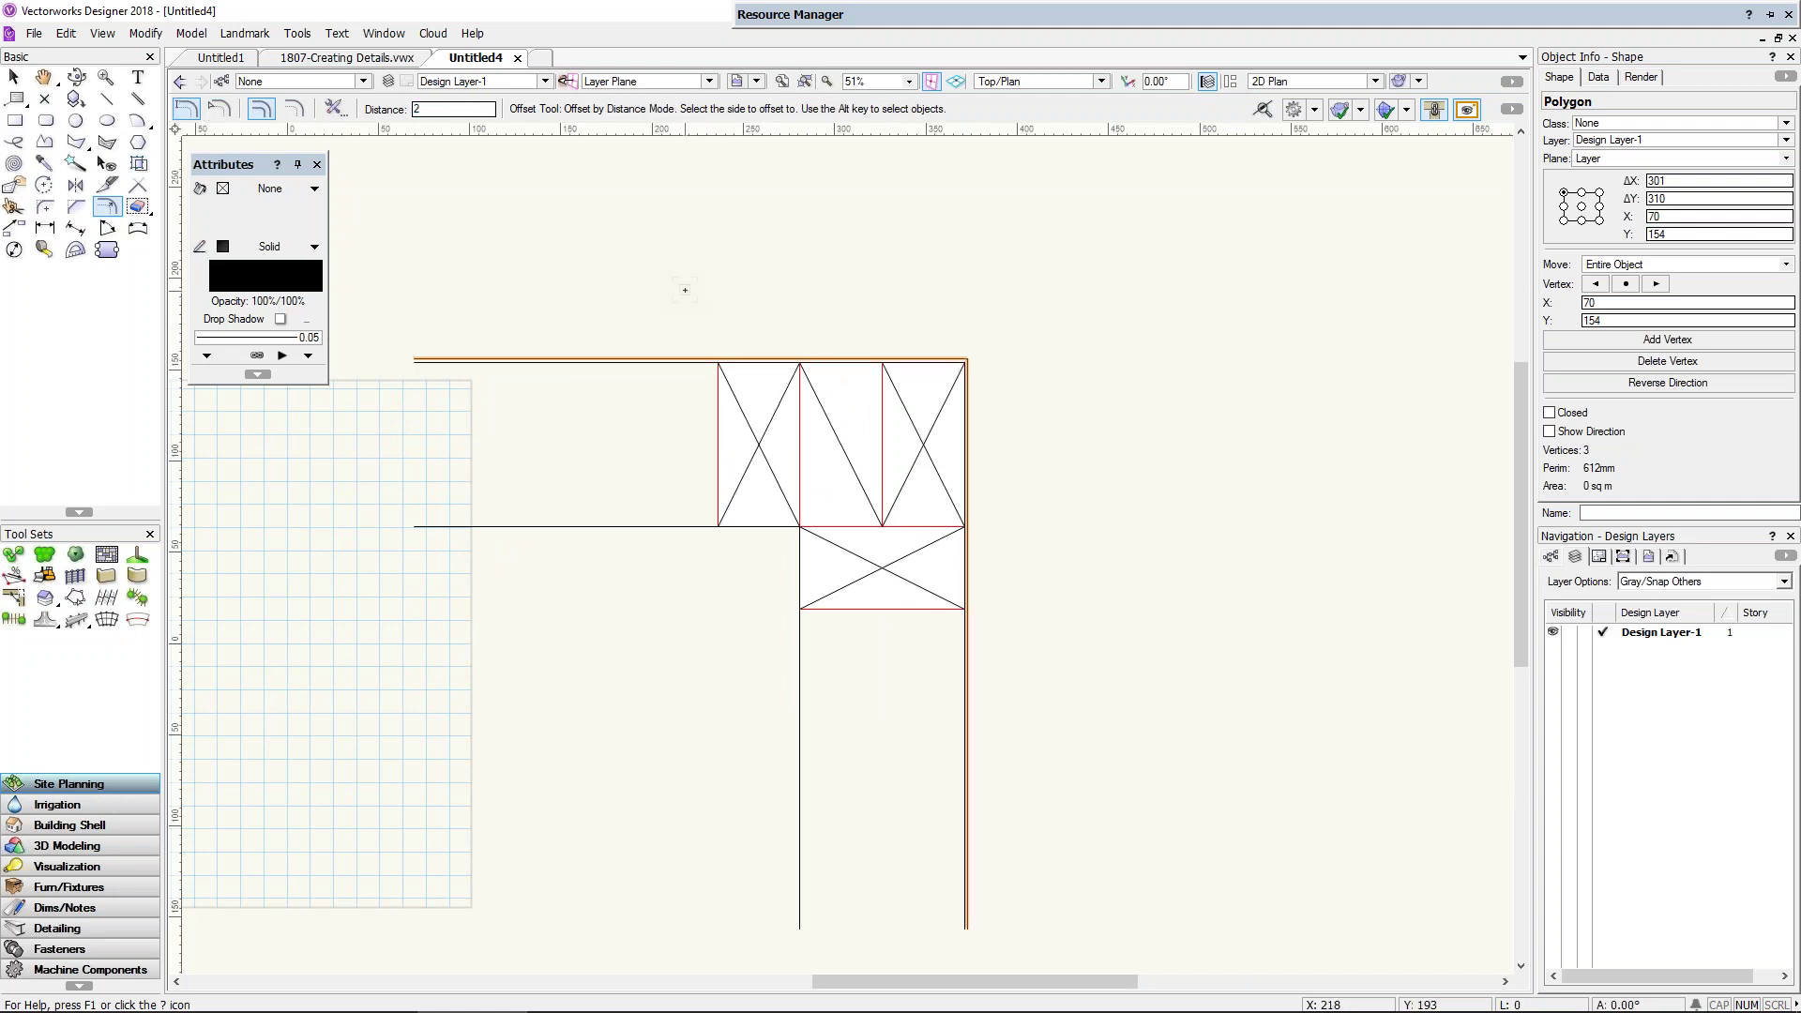
Step: Apply the Dash Style-1 line type to the outermost polygon and decline saving a backup copy
{"action": "left_click", "coordinate": [281, 246]}
{"action": "left_click", "coordinate": [264, 323]}
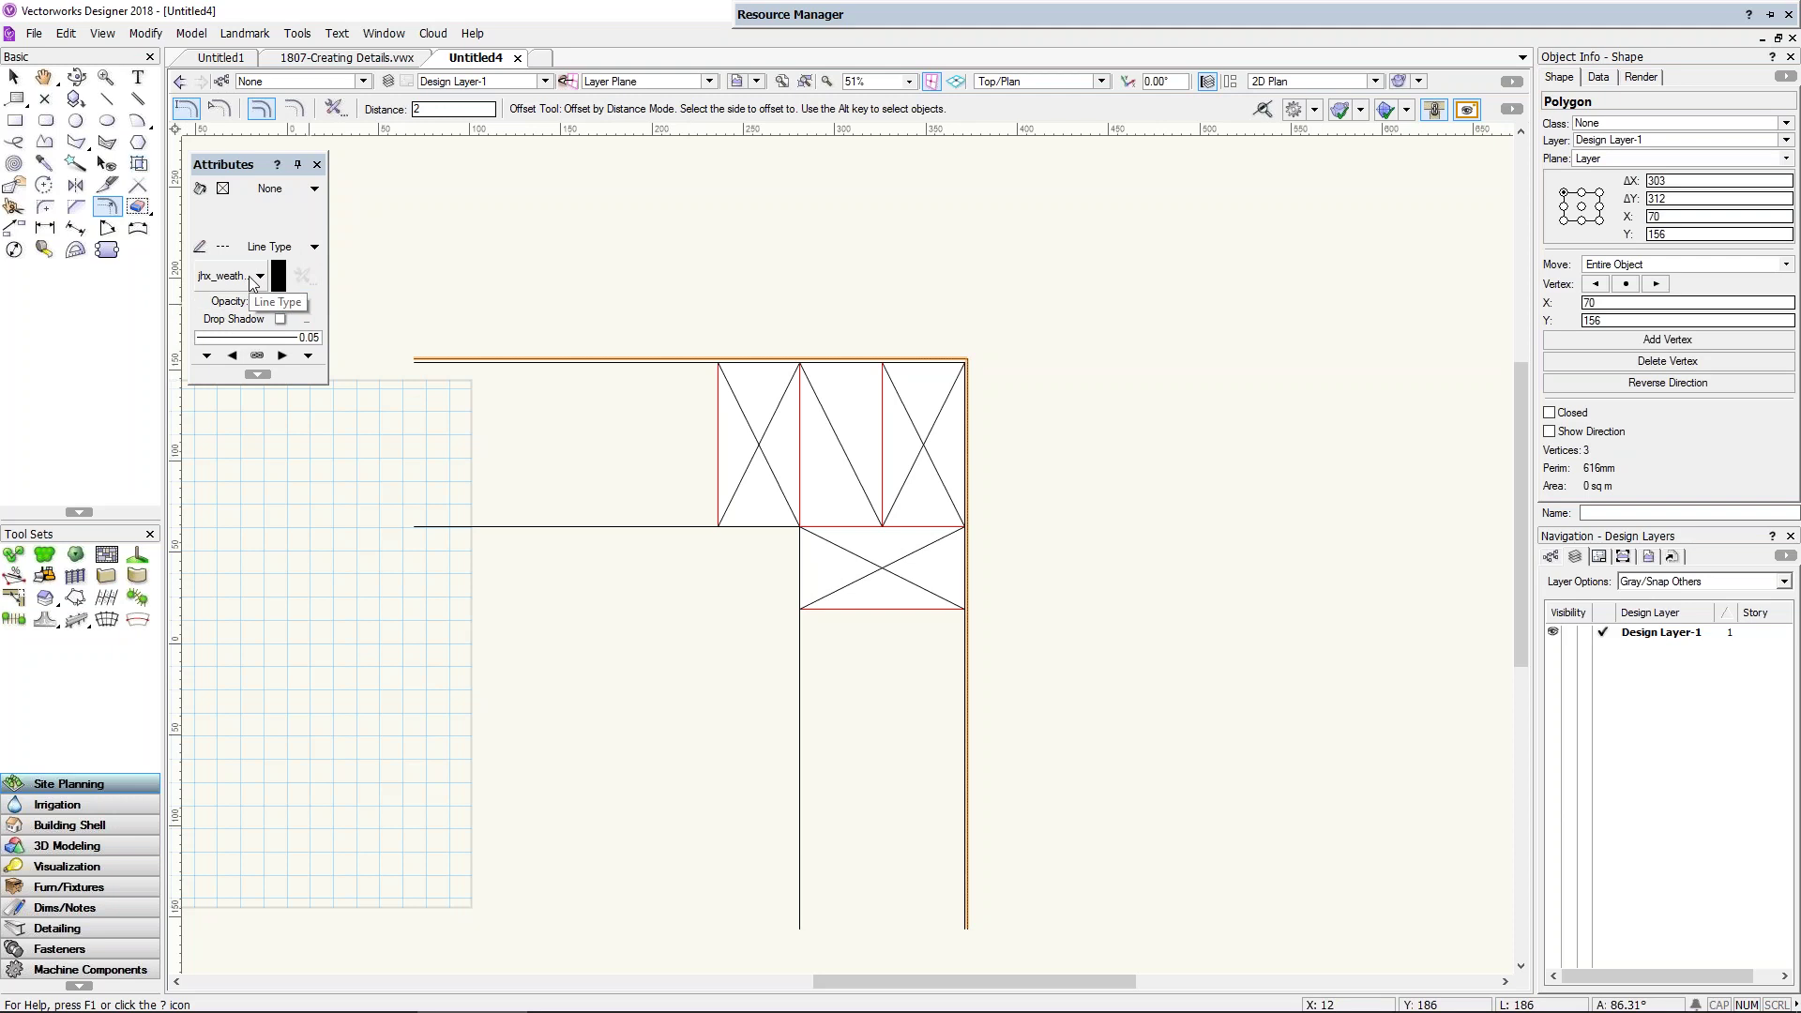
{"action": "left_click", "coordinate": [260, 276]}
{"action": "left_click", "coordinate": [460, 424]}
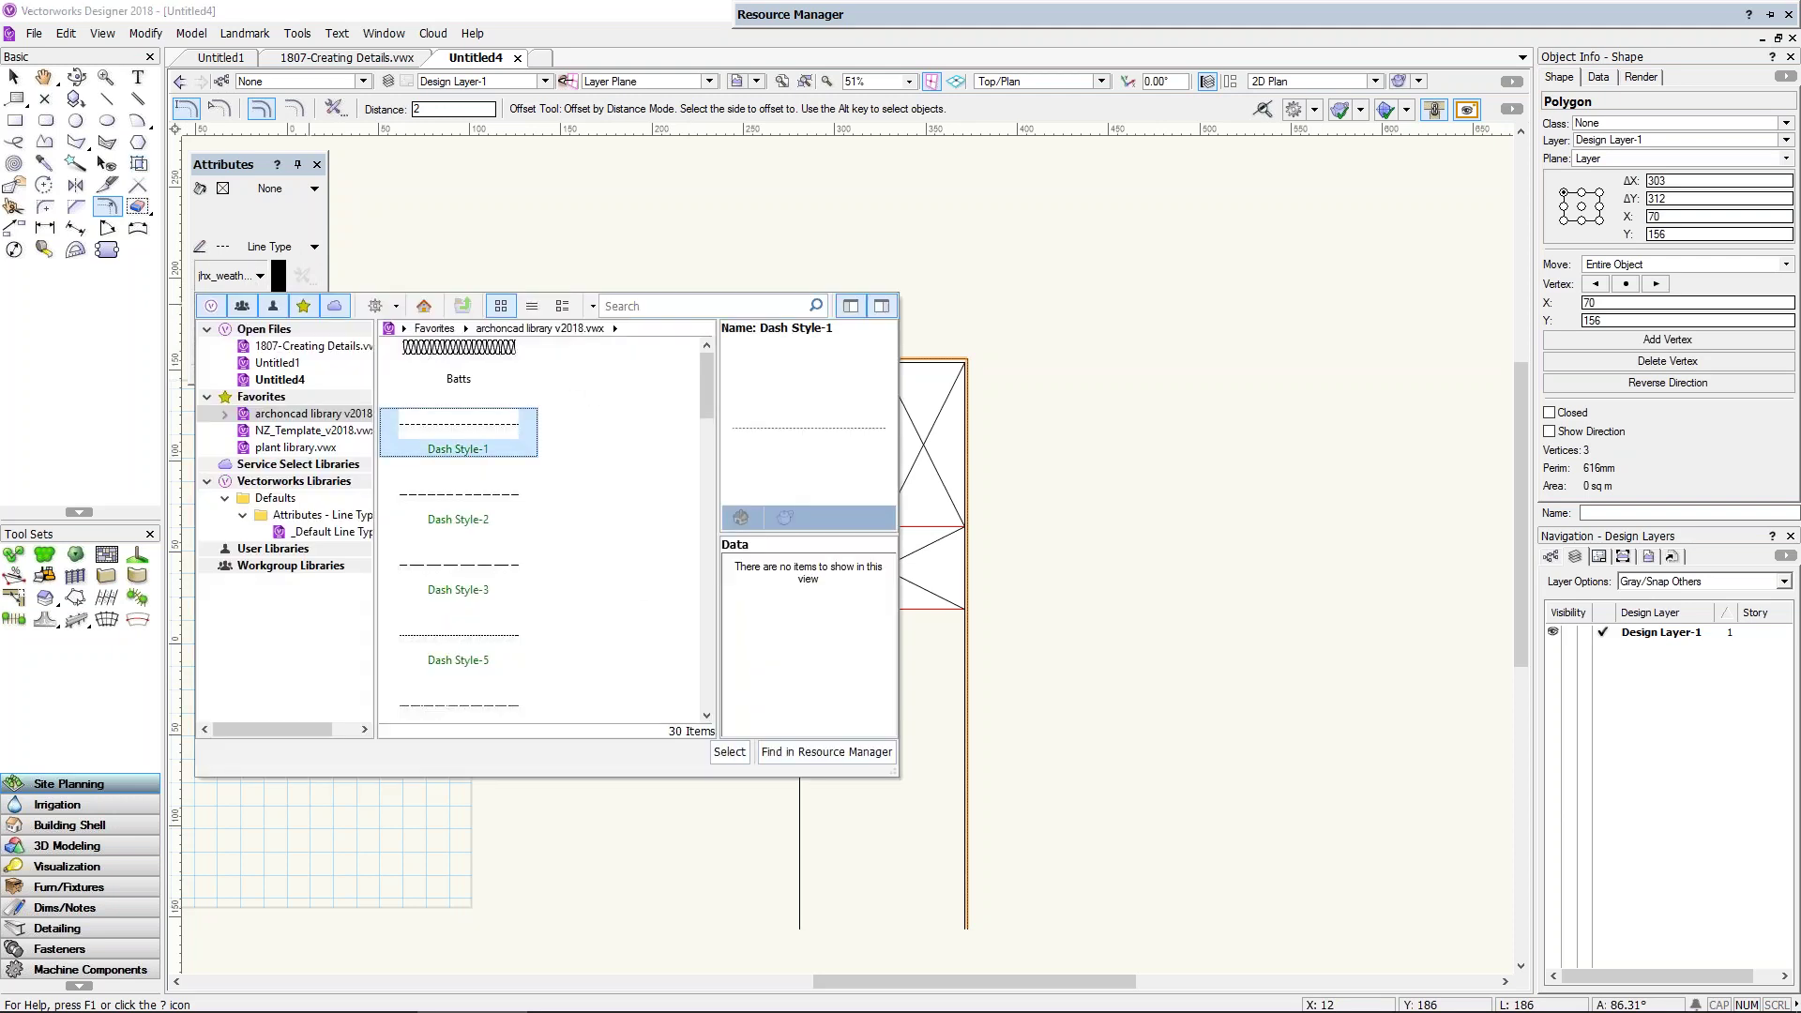
{"action": "left_click", "coordinate": [724, 750]}
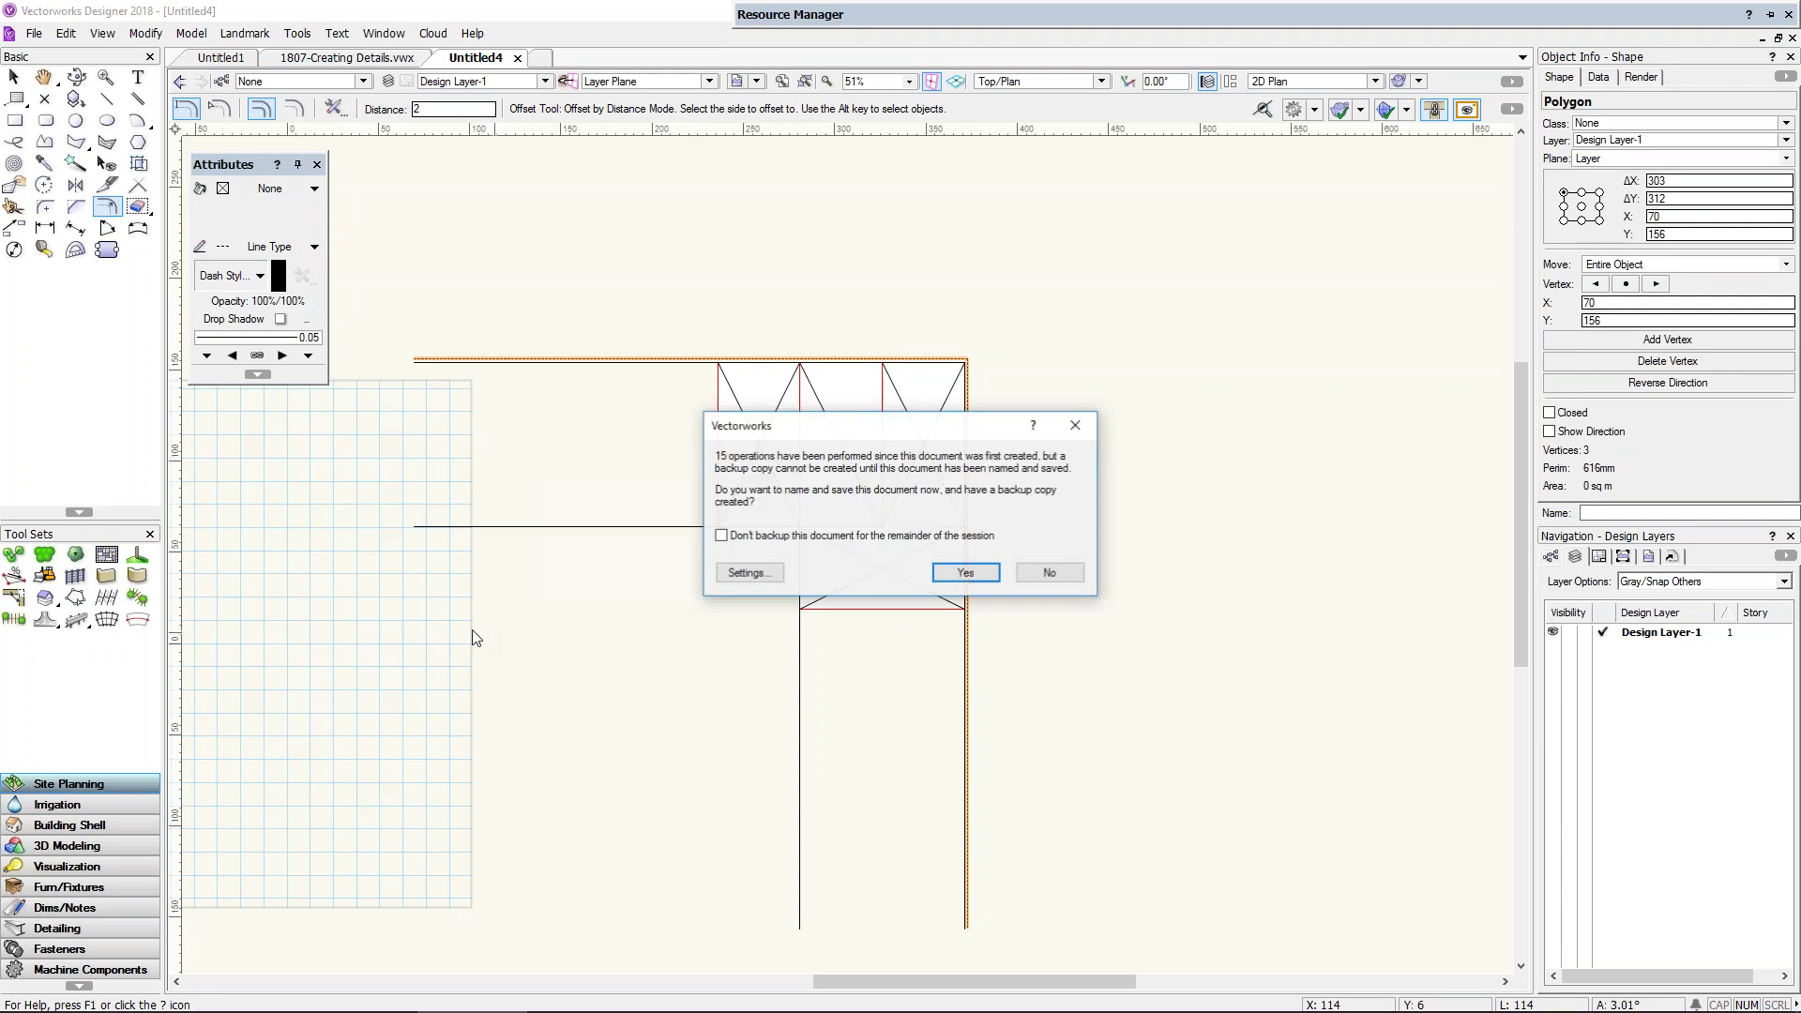
{"action": "left_click", "coordinate": [1049, 572]}
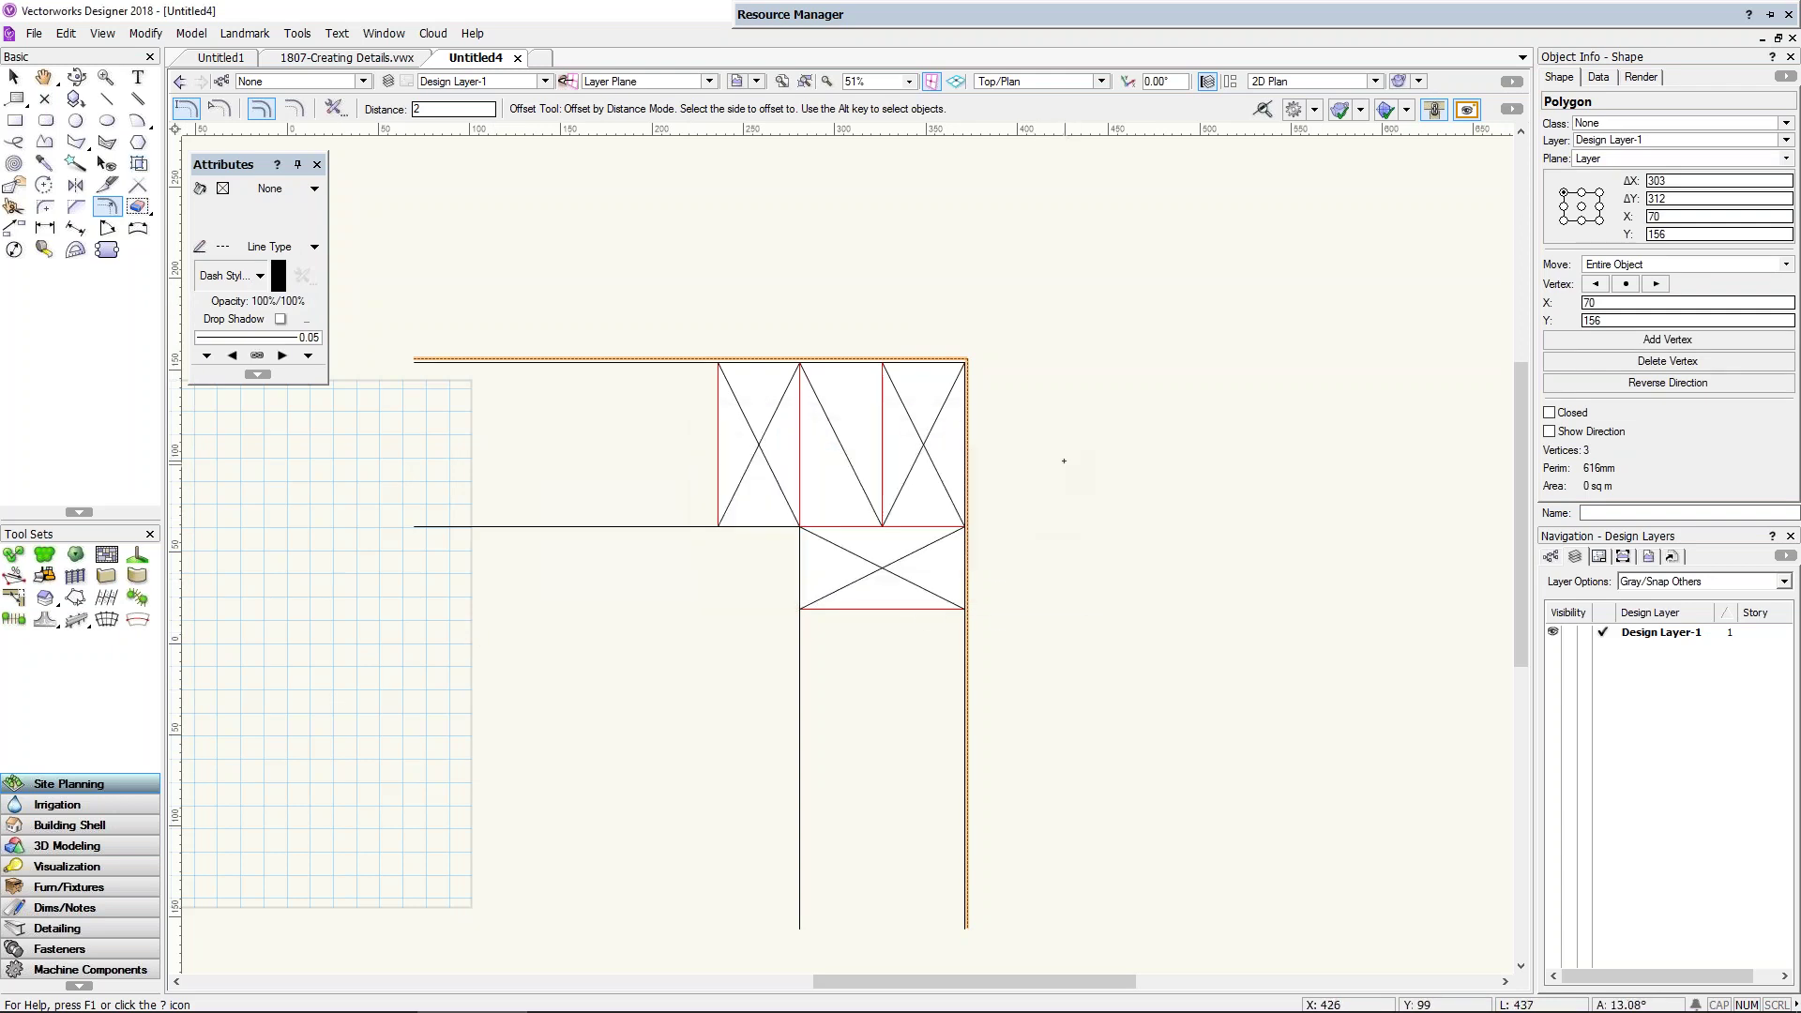
Step: Change the design layer's scale and bring the corner framing back into view
{"action": "right_click", "coordinate": [1068, 459]}
{"action": "left_click", "coordinate": [1154, 681]}
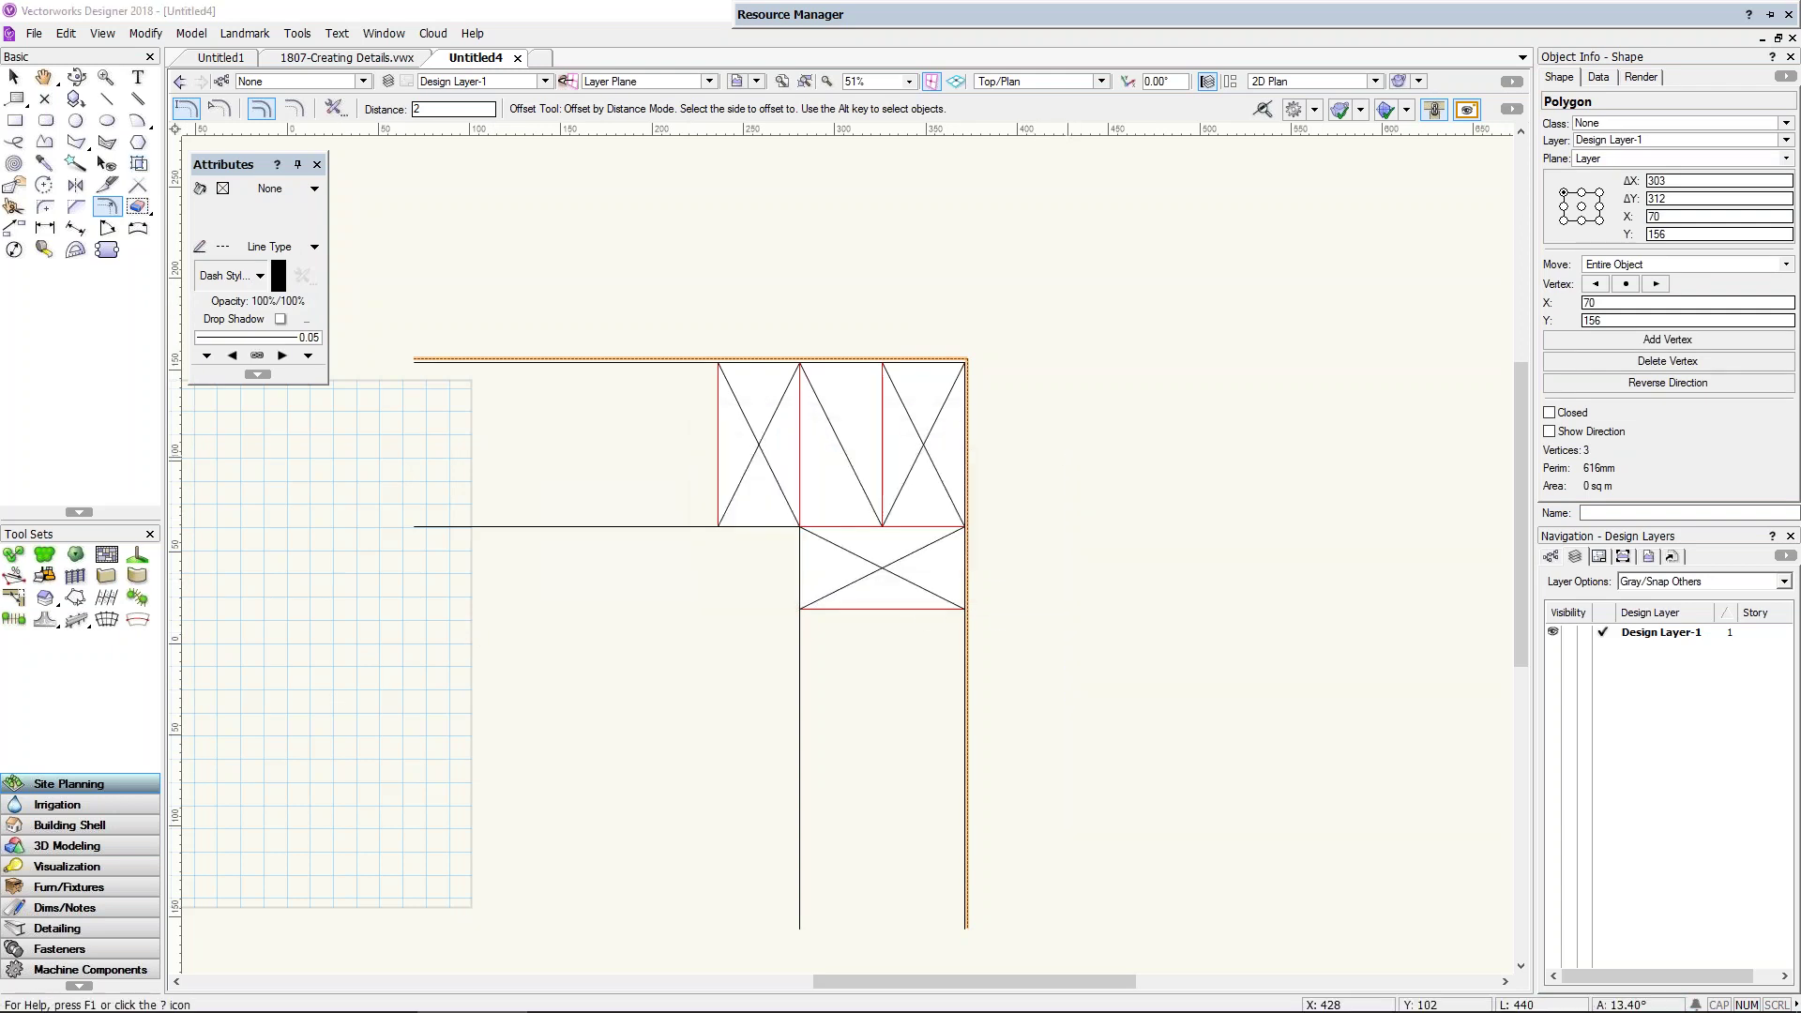
{"action": "key", "text": "Return"}
{"action": "scroll", "coordinate": [358, 613], "scroll_direction": "up", "scroll_amount": 5}
{"action": "middle_click_drag", "start_coordinate": [466, 558], "coordinate": [604, 507]}
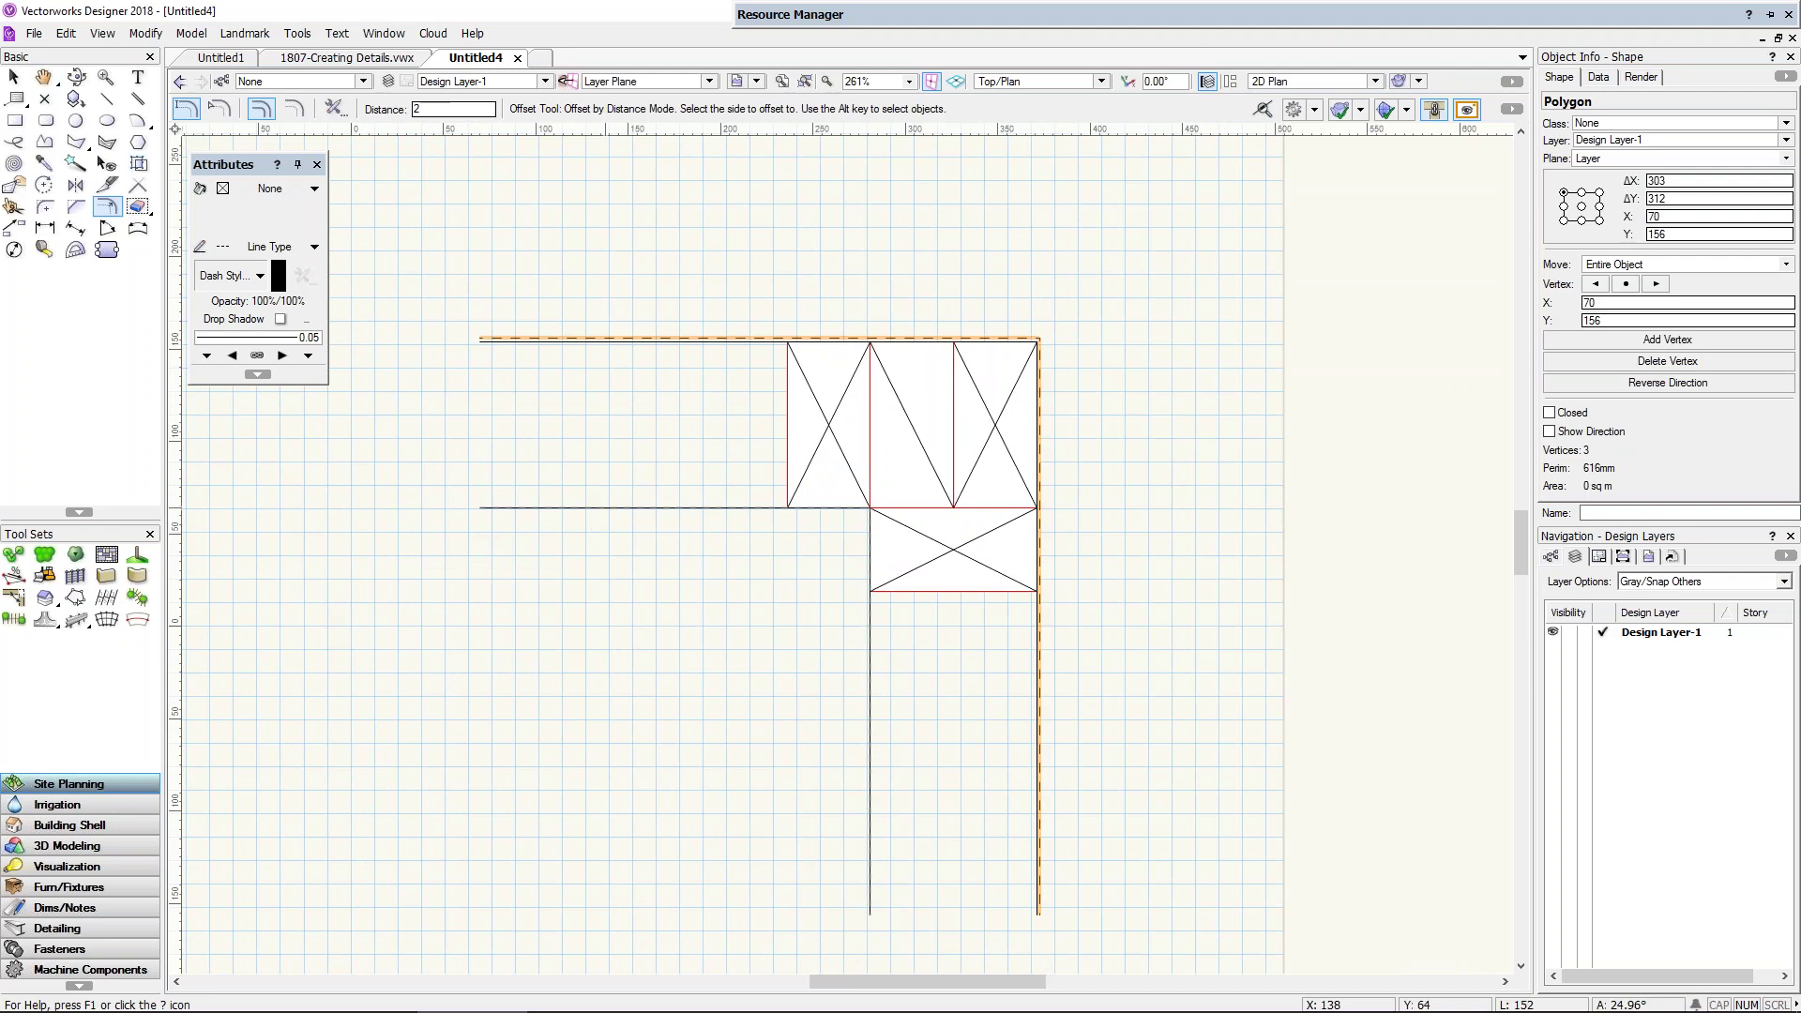
Step: Insert the 45x19 batten symbol upright against the dashed wrap line at the outer corner
{"action": "mouse_move", "coordinate": [1112, 19]}
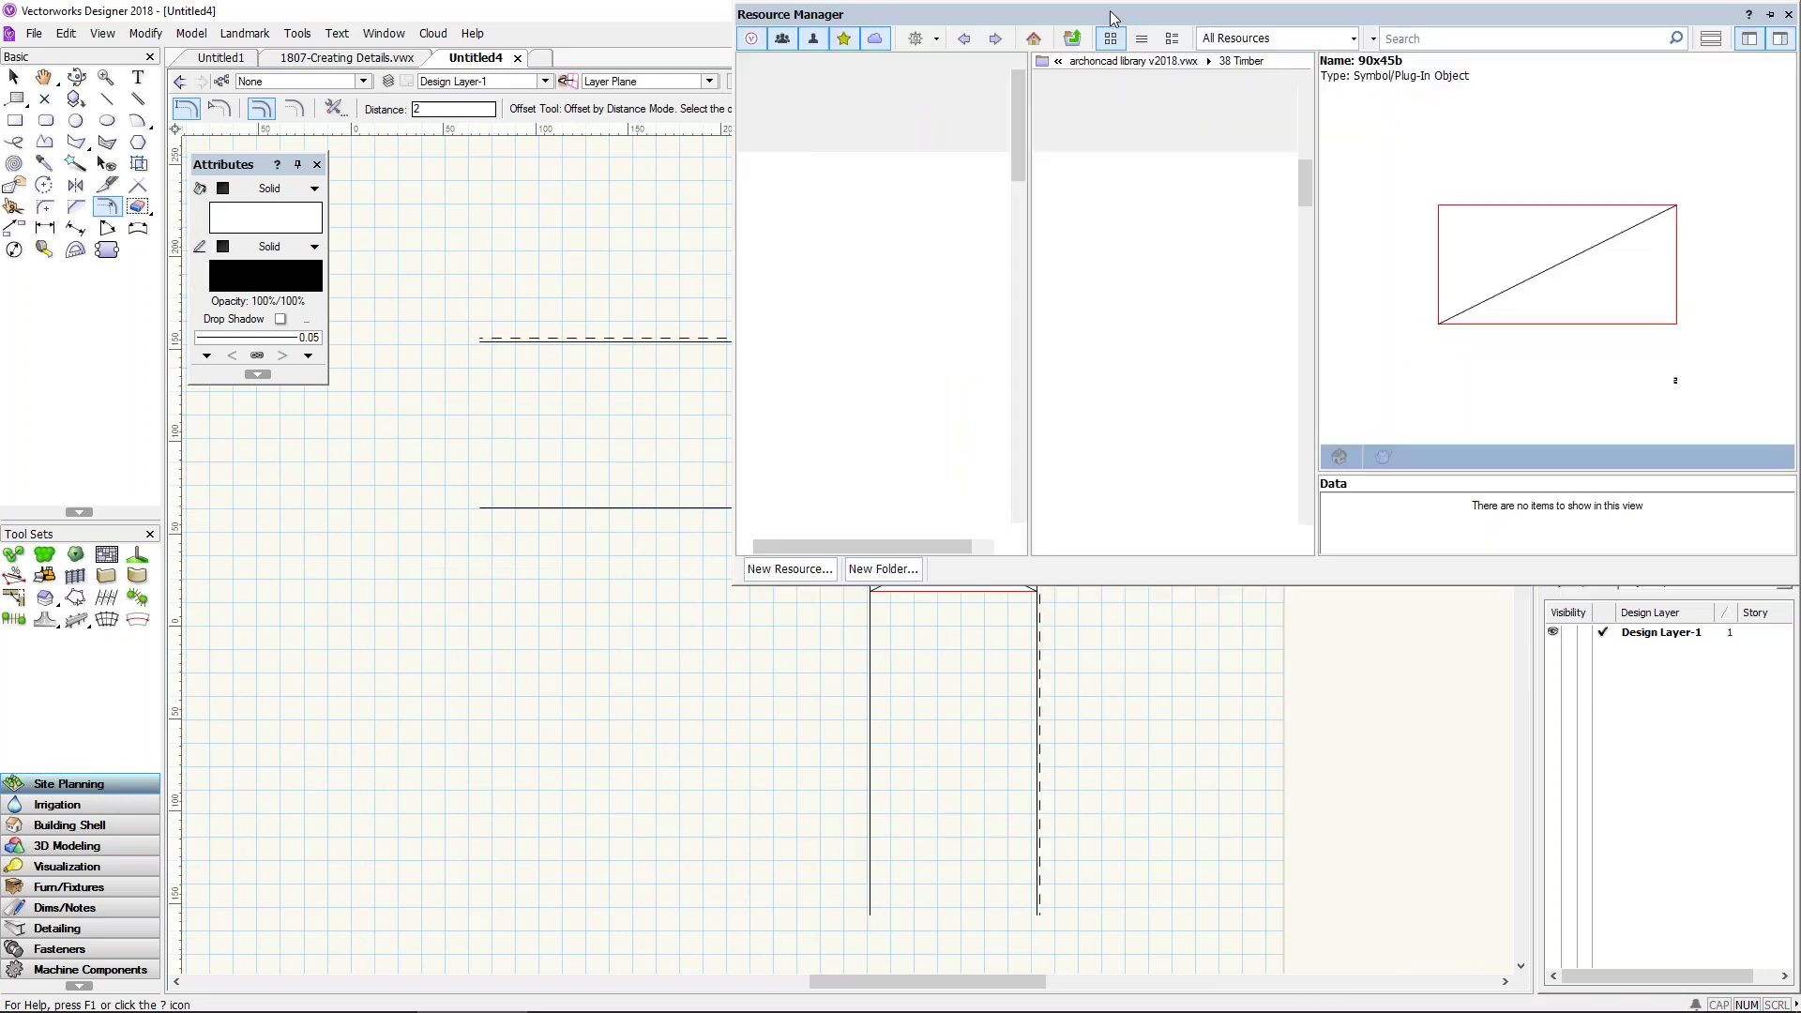
{"action": "scroll", "coordinate": [1210, 225], "scroll_direction": "up", "scroll_amount": 3}
{"action": "double_click", "coordinate": [1082, 108]}
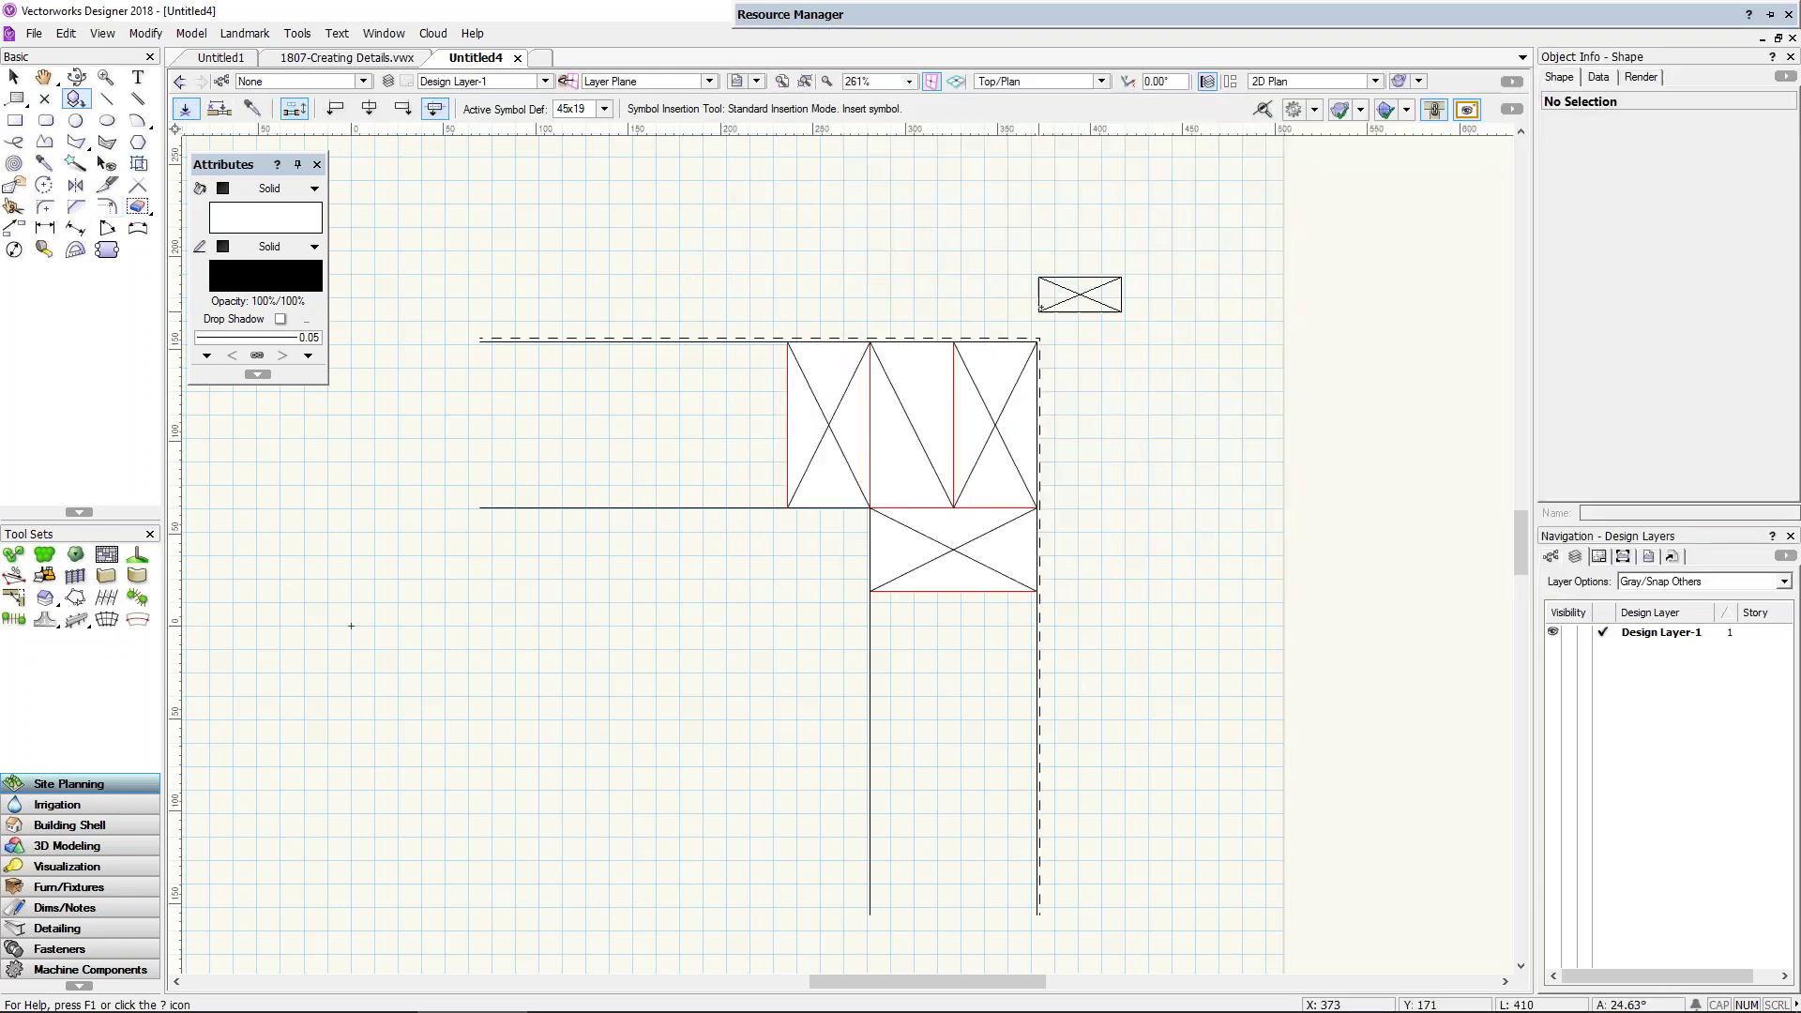
{"action": "left_click", "coordinate": [1046, 413]}
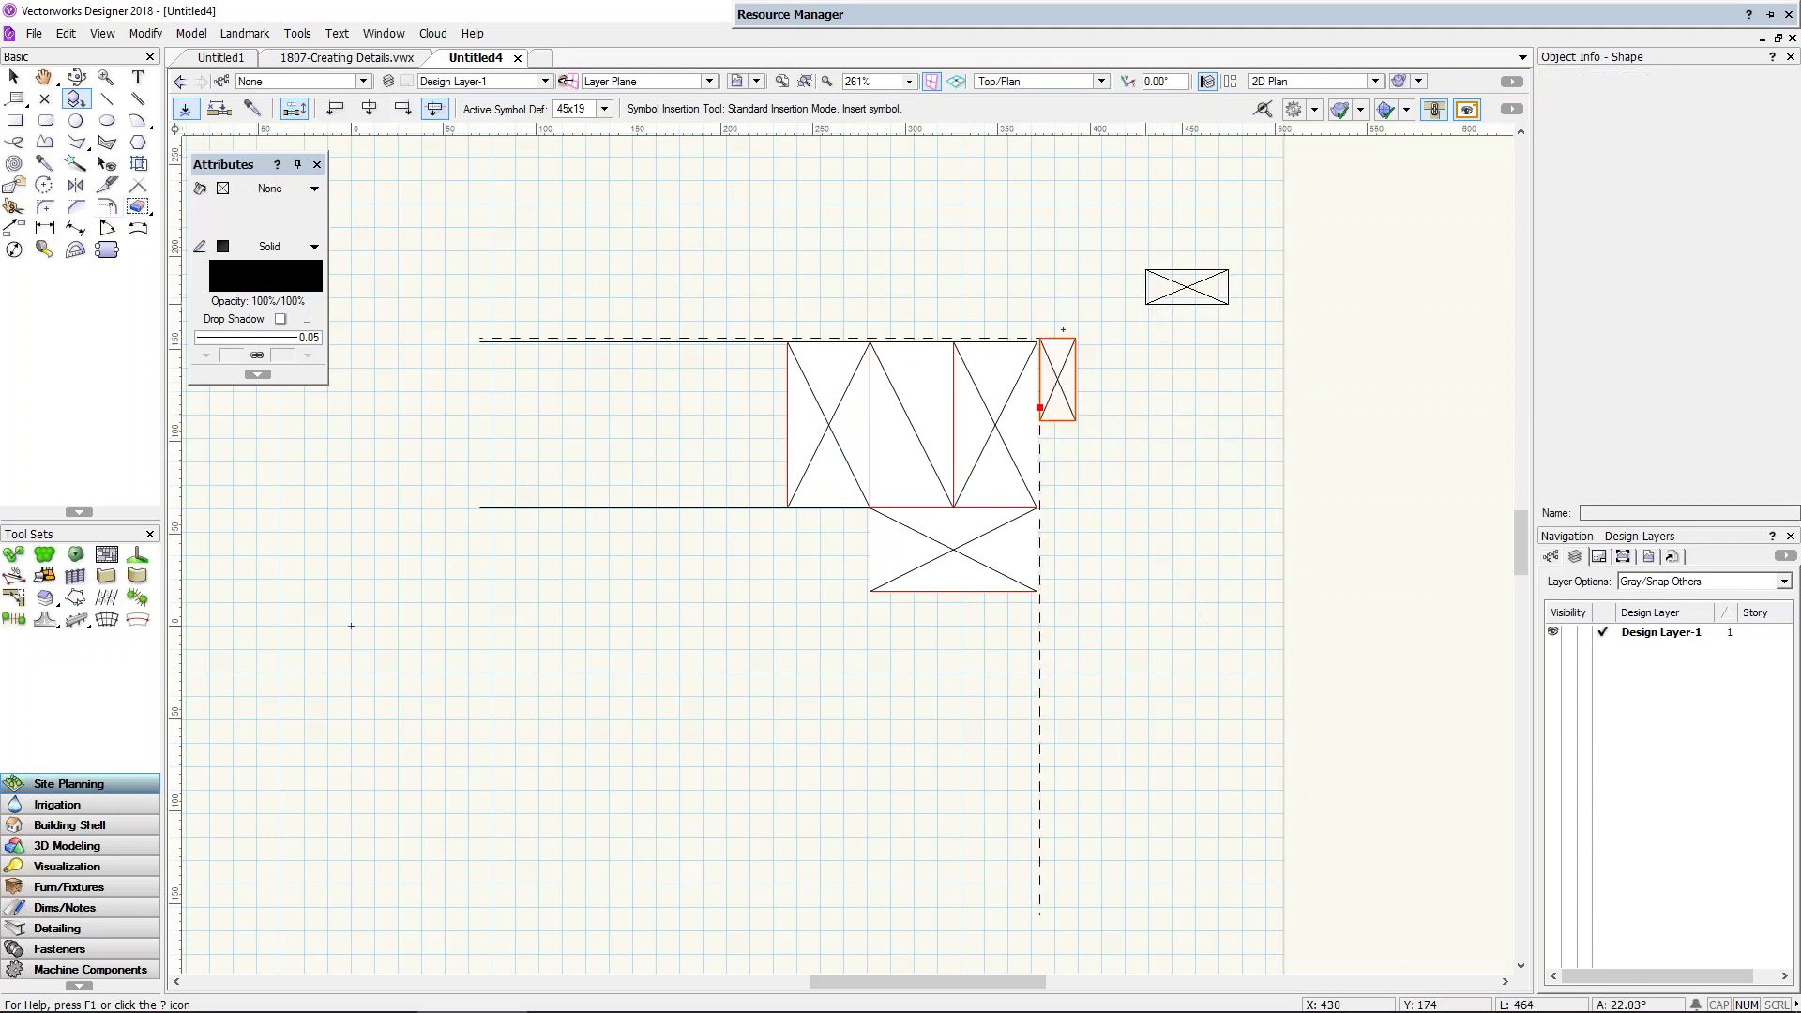
{"action": "scroll", "coordinate": [1133, 323], "scroll_direction": "up", "scroll_amount": 4}
{"action": "key", "text": "Escape"}
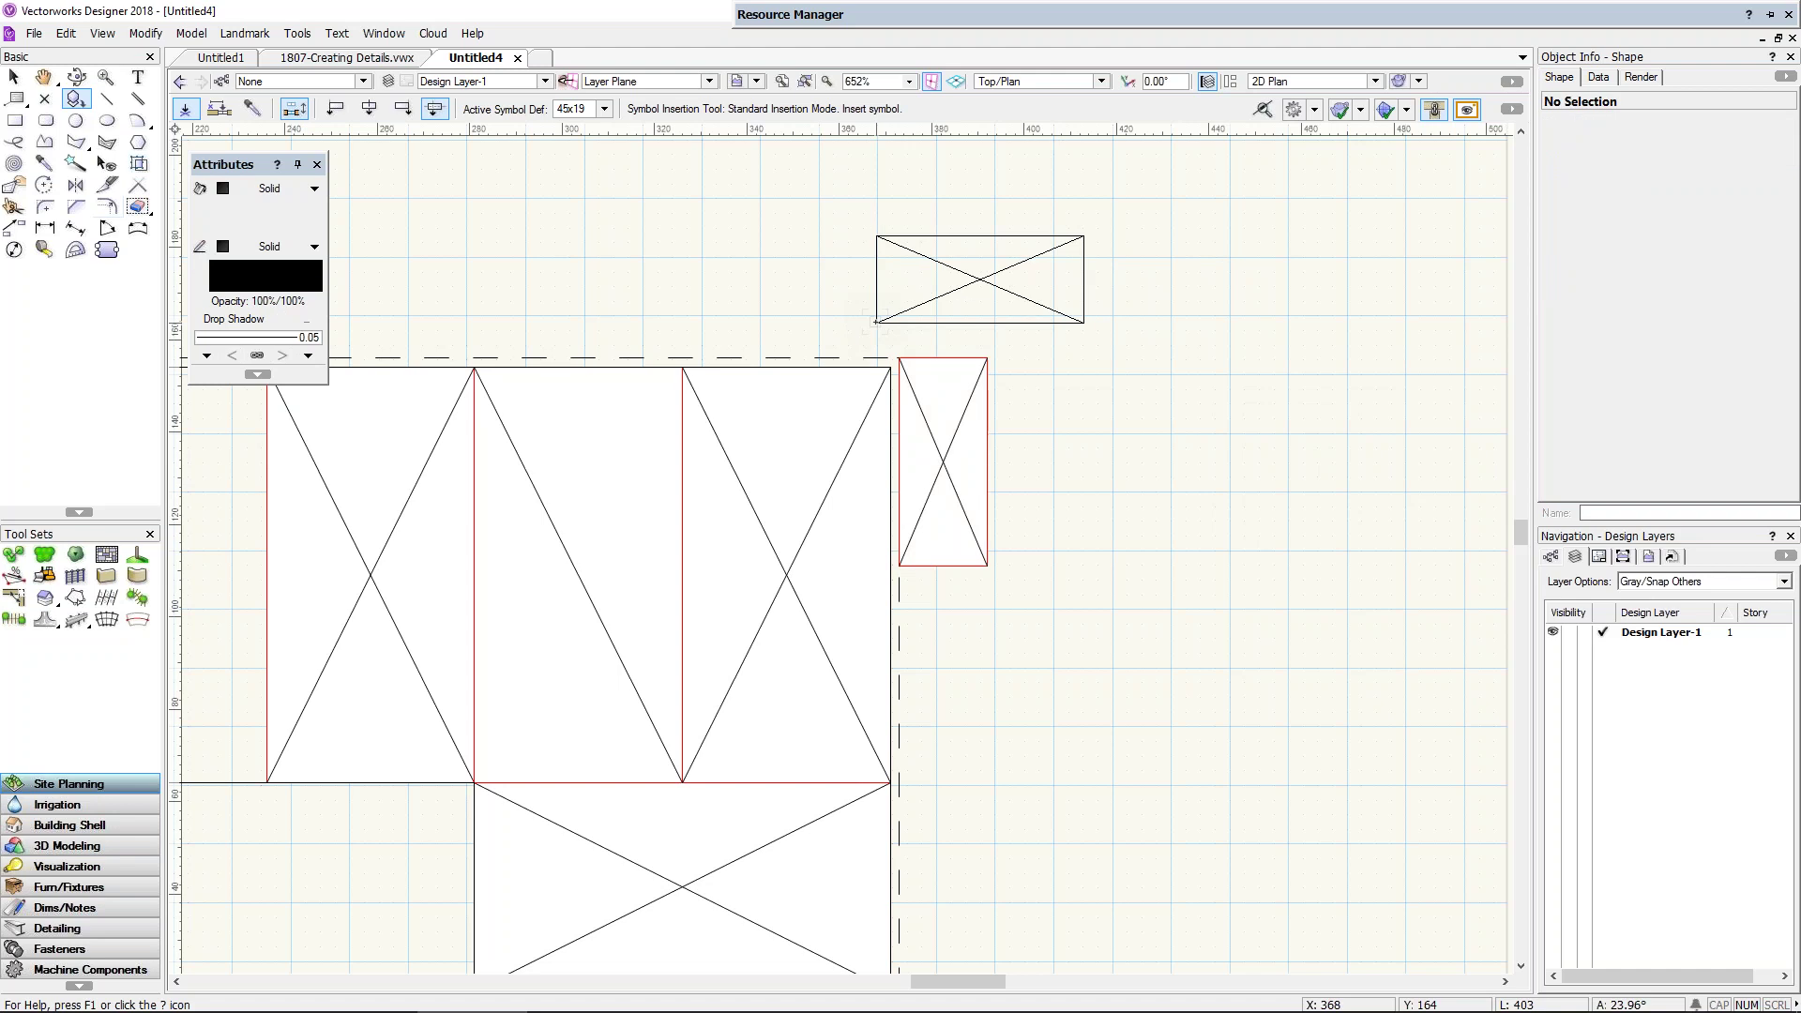
Step: Move the upright 45x19 batten away from the wrap line and delete it
{"action": "key", "text": "x"}
{"action": "left_click_drag", "start_coordinate": [946, 385], "coordinate": [1032, 334]}
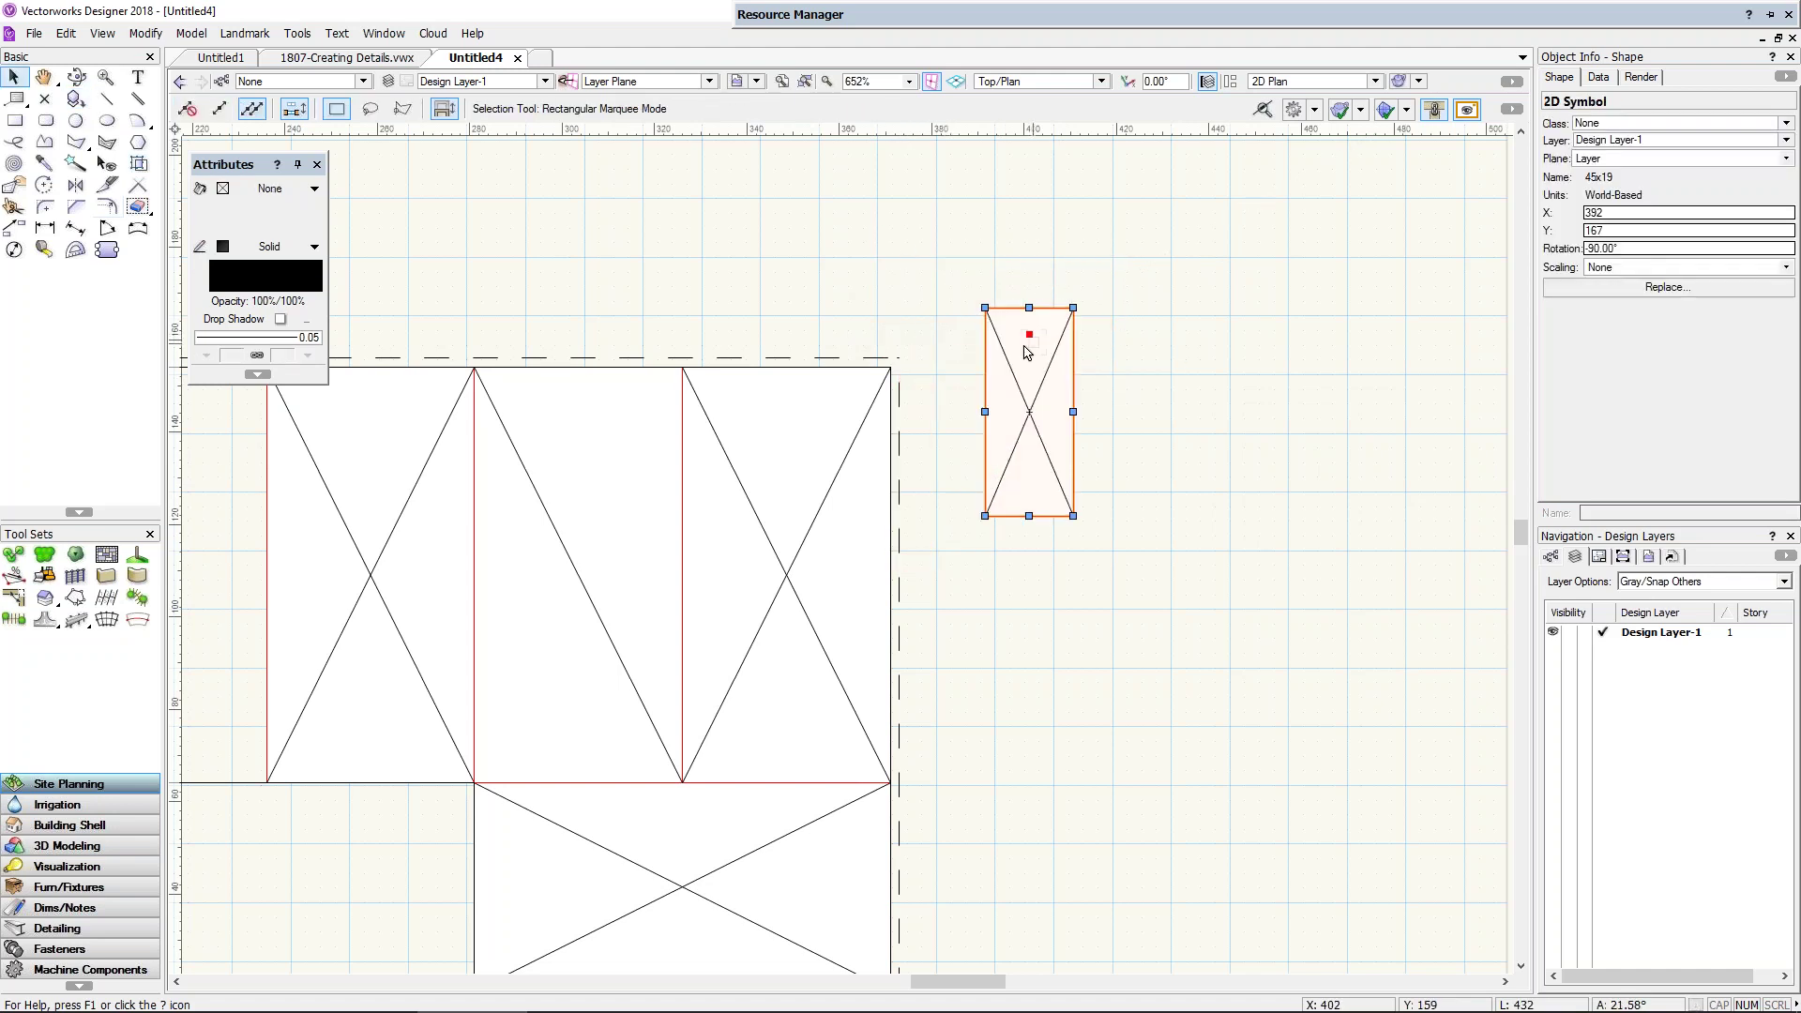
{"action": "key", "text": "Delete"}
Step: Insert the 45x19 symbol horizontally in the clear space above the corner framing
{"action": "mouse_move", "coordinate": [841, 60]}
{"action": "double_click", "coordinate": [1051, 120]}
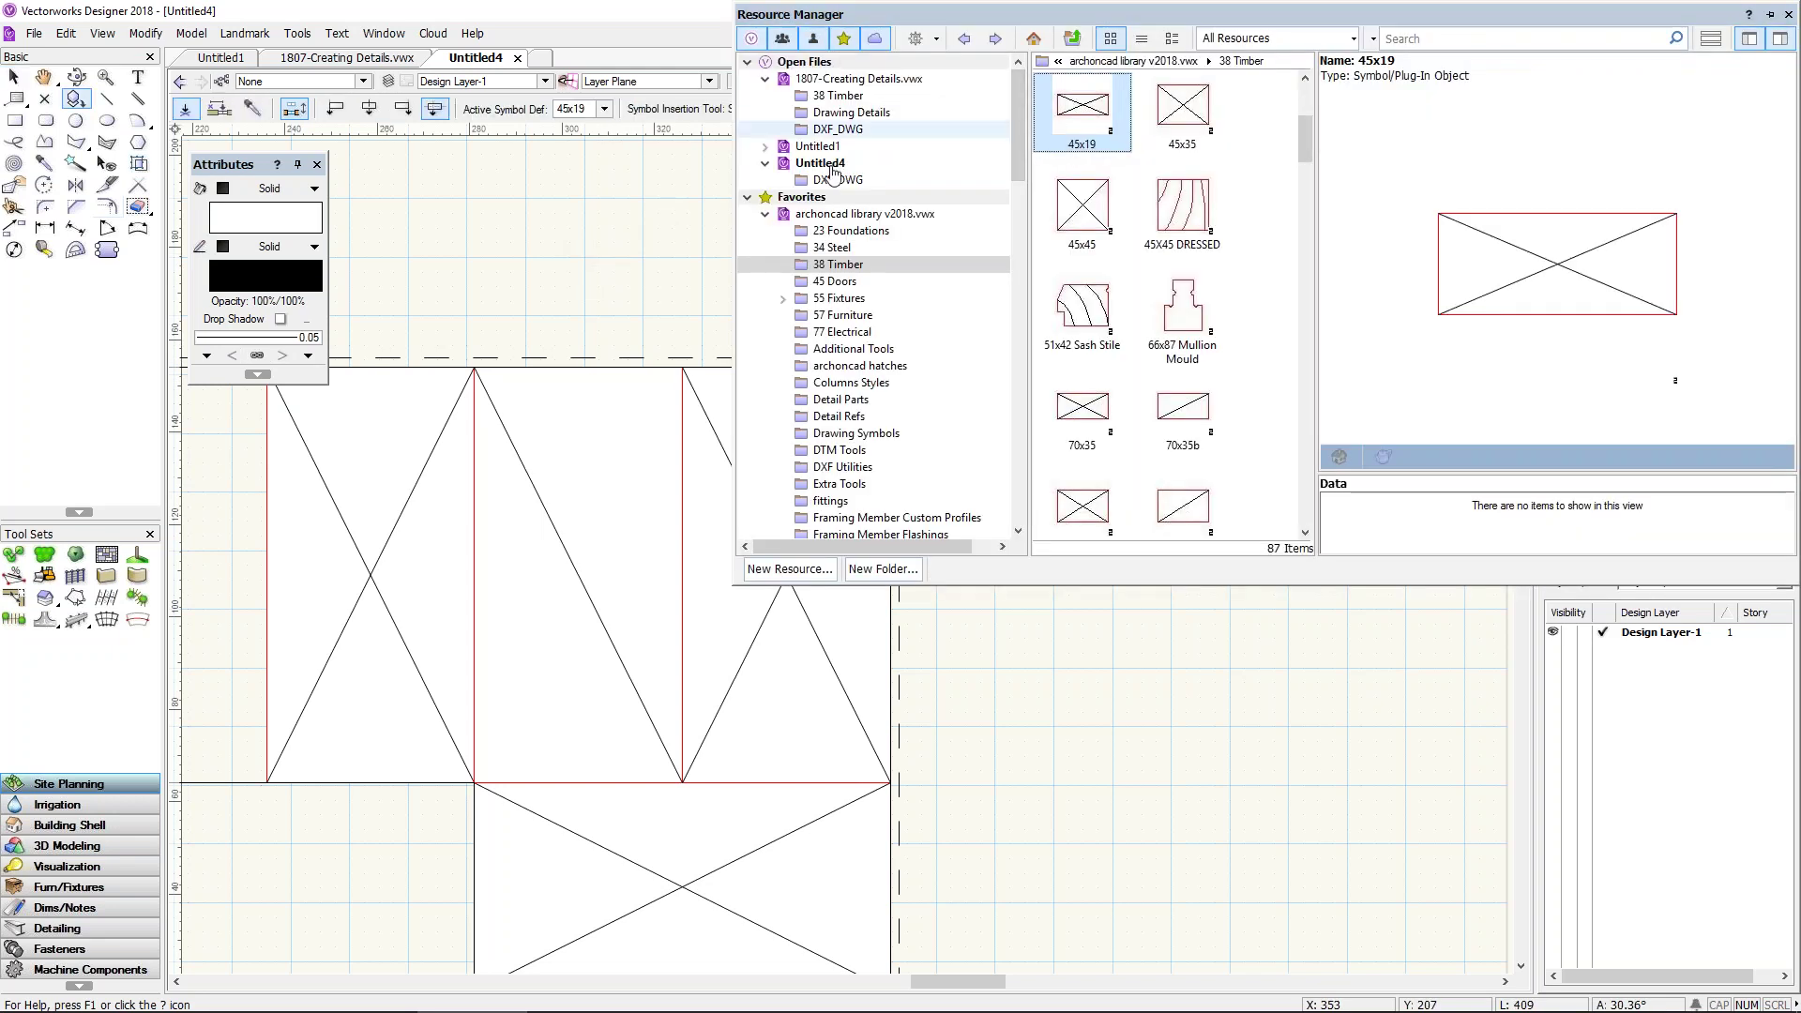
{"action": "left_click", "coordinate": [703, 277]}
{"action": "left_click", "coordinate": [910, 277]}
{"action": "key", "text": "x"}
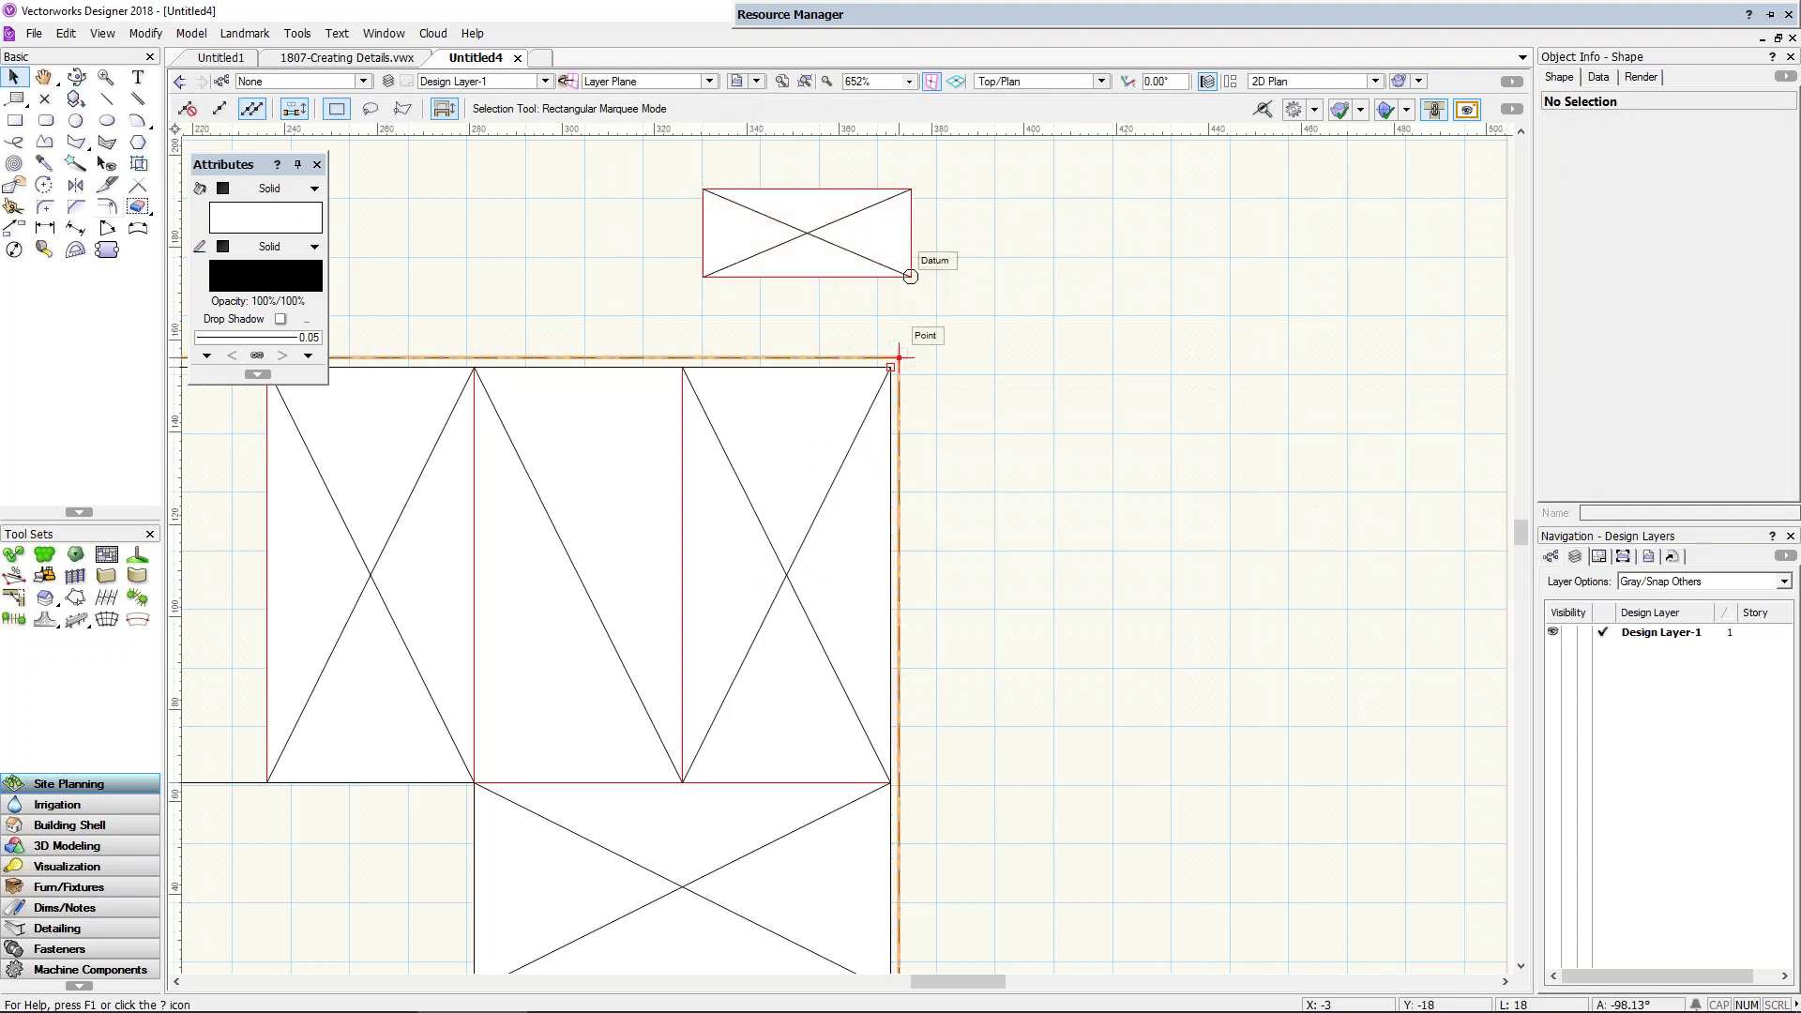
Step: Edit the 45x19 symbol's 2D component, moving its timber object by a Y offset of 2, and exit the symbol
{"action": "left_click", "coordinate": [888, 258]}
{"action": "right_click", "coordinate": [887, 258]}
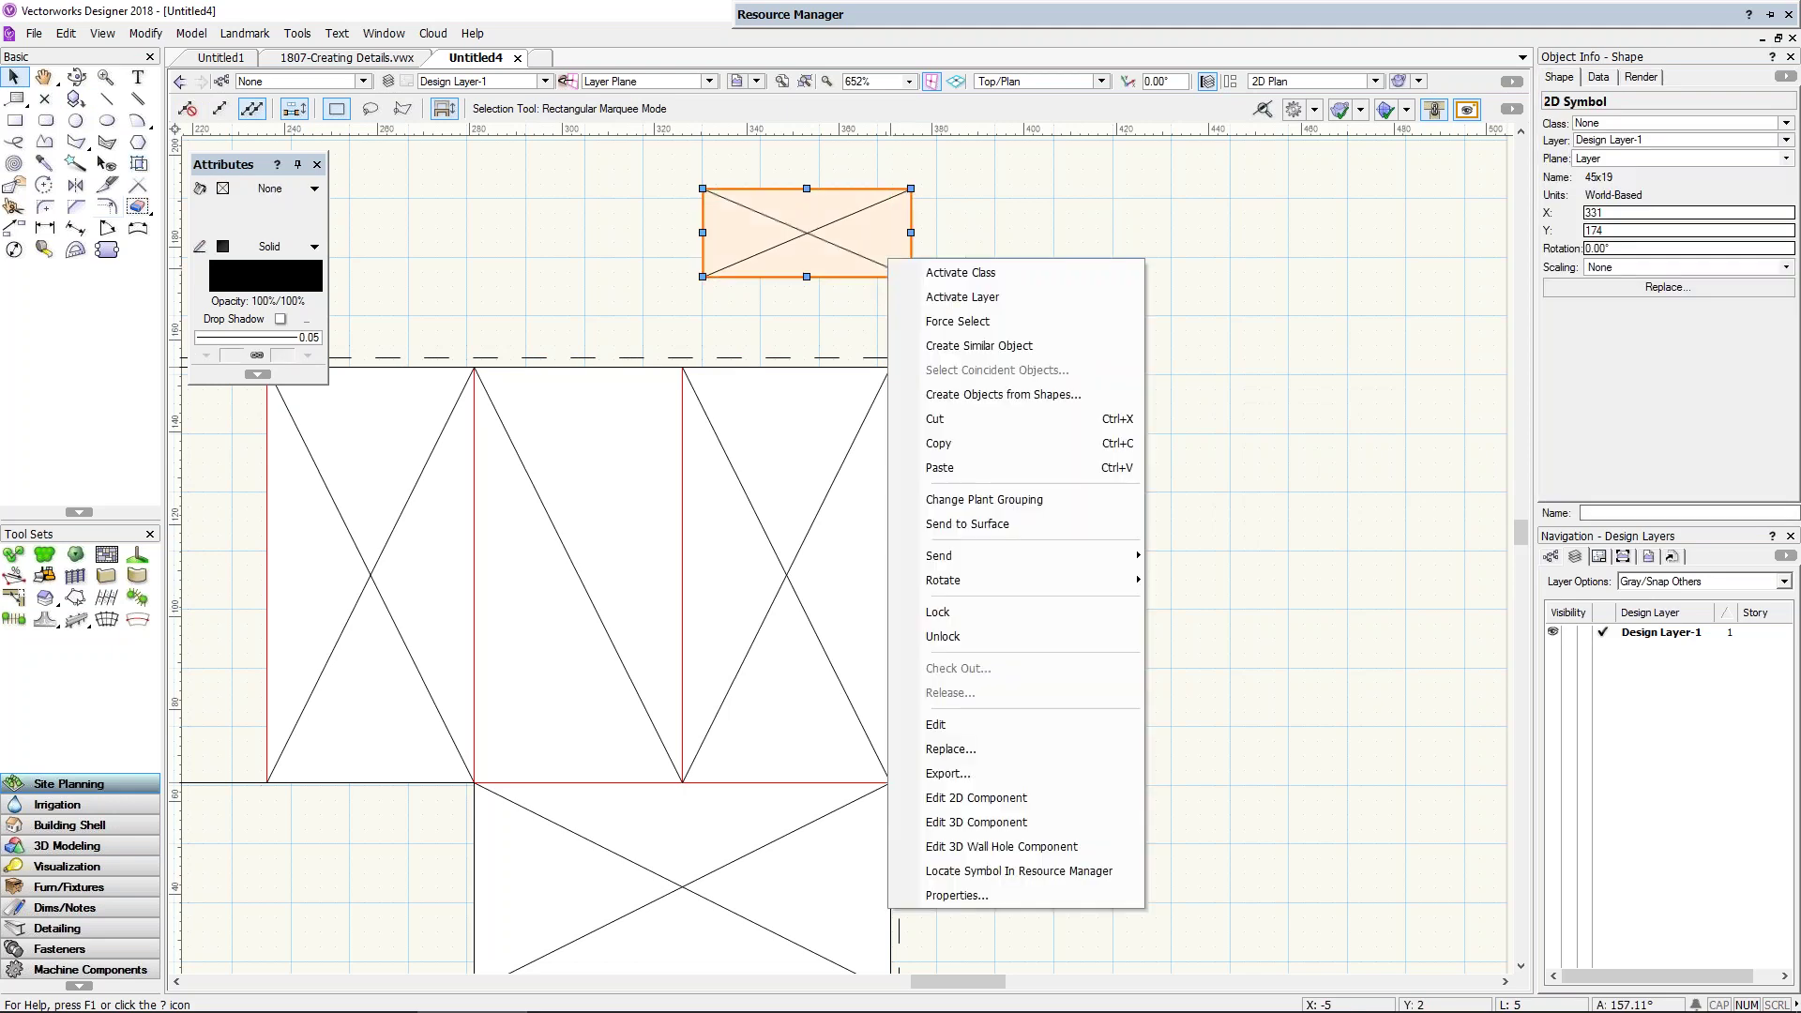
{"action": "left_click", "coordinate": [975, 797]}
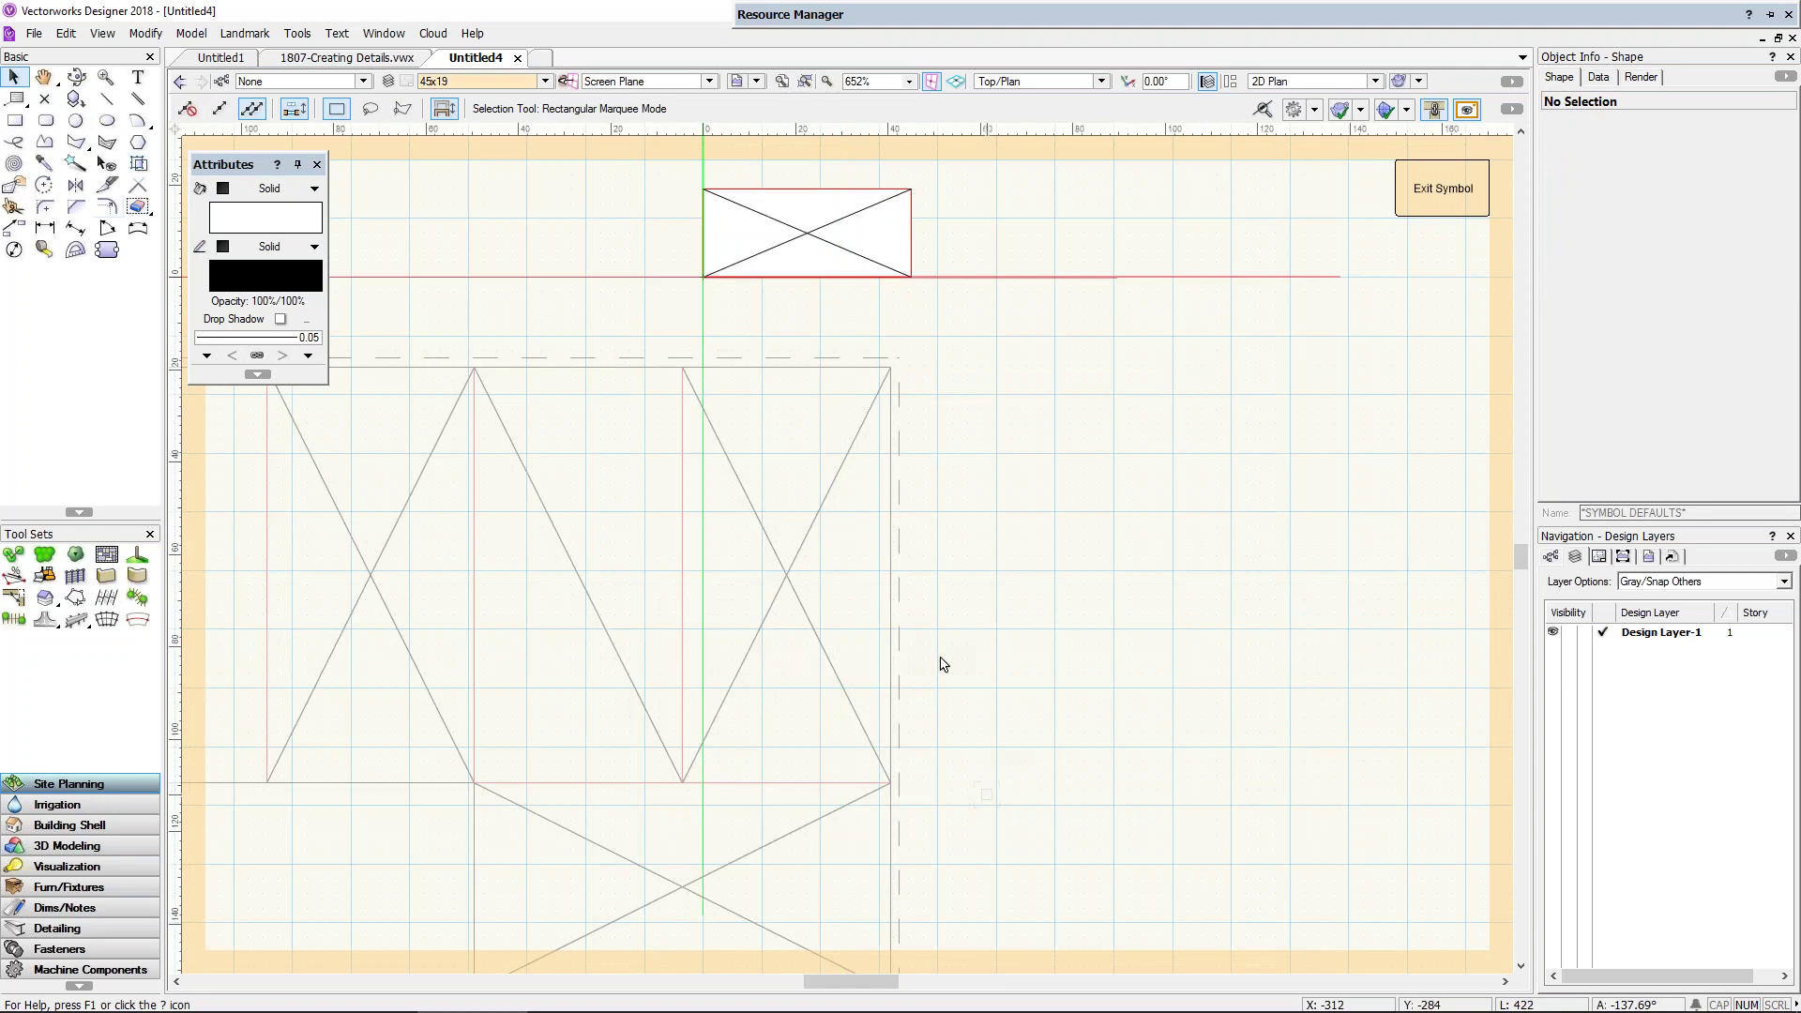
{"action": "left_click", "coordinate": [780, 244]}
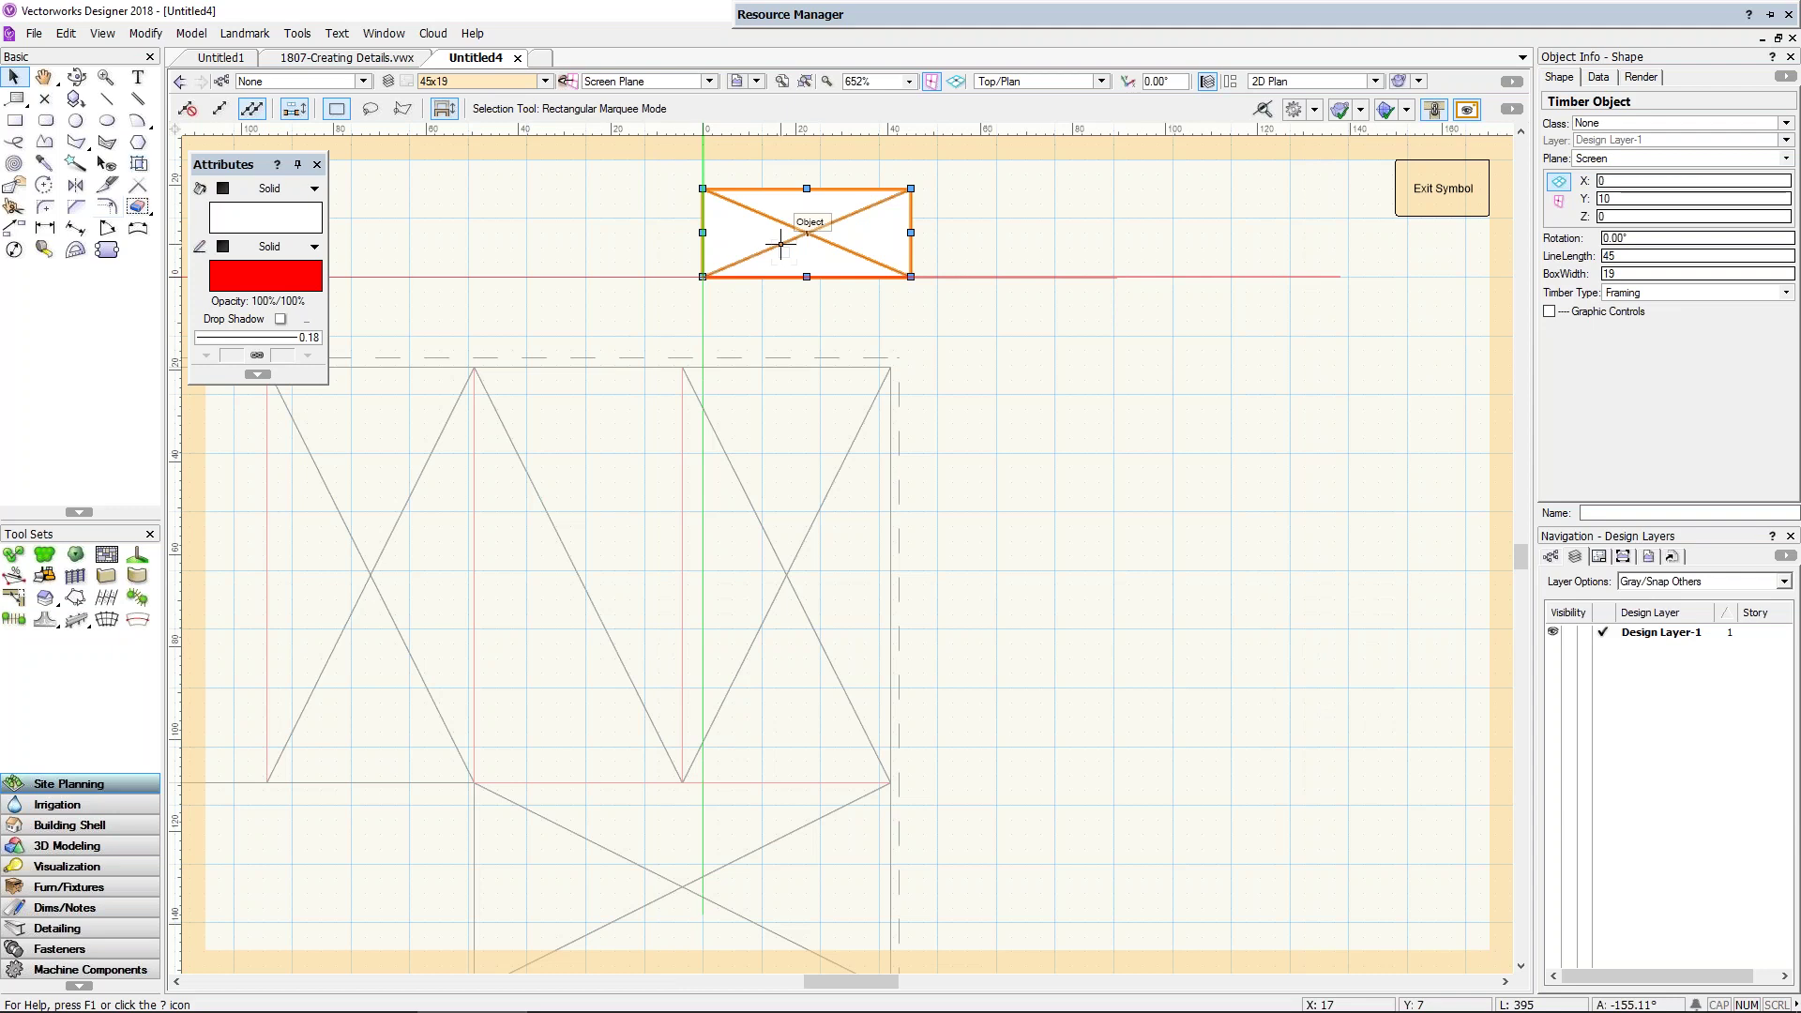
{"action": "left_click", "coordinate": [780, 244]}
{"action": "key", "text": "ctrl+m"}
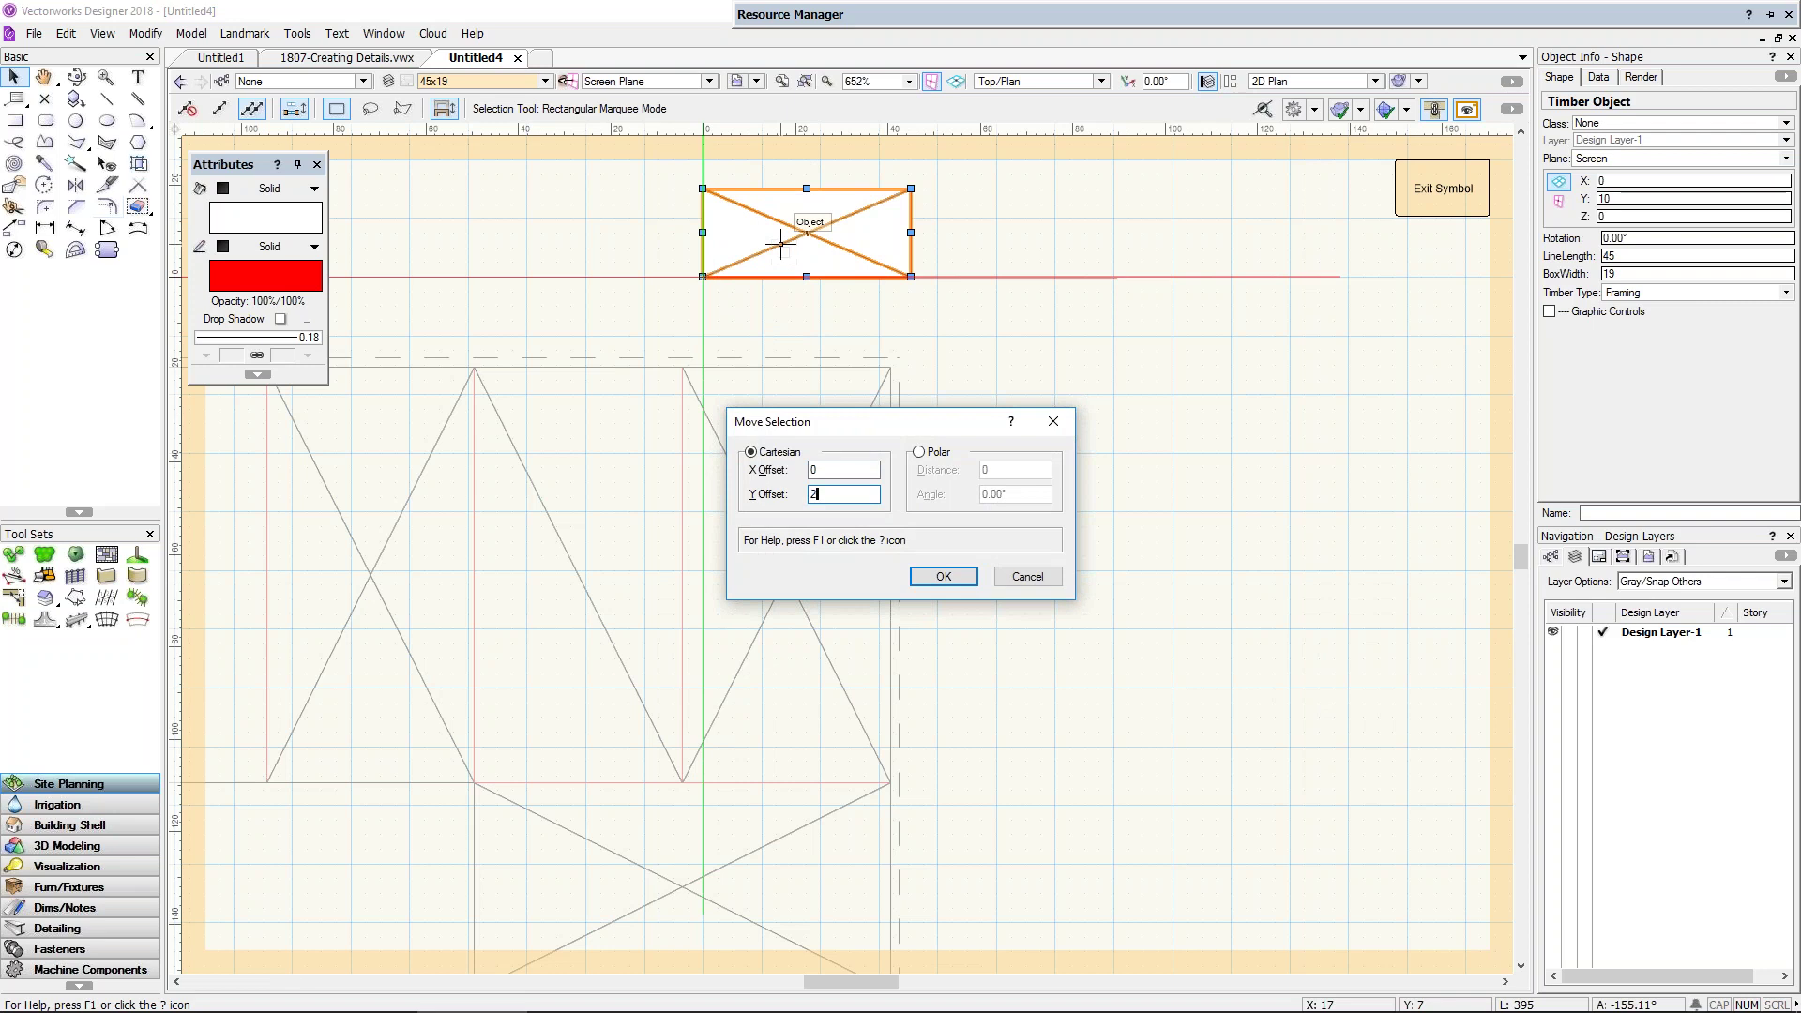
{"action": "key", "text": "Return"}
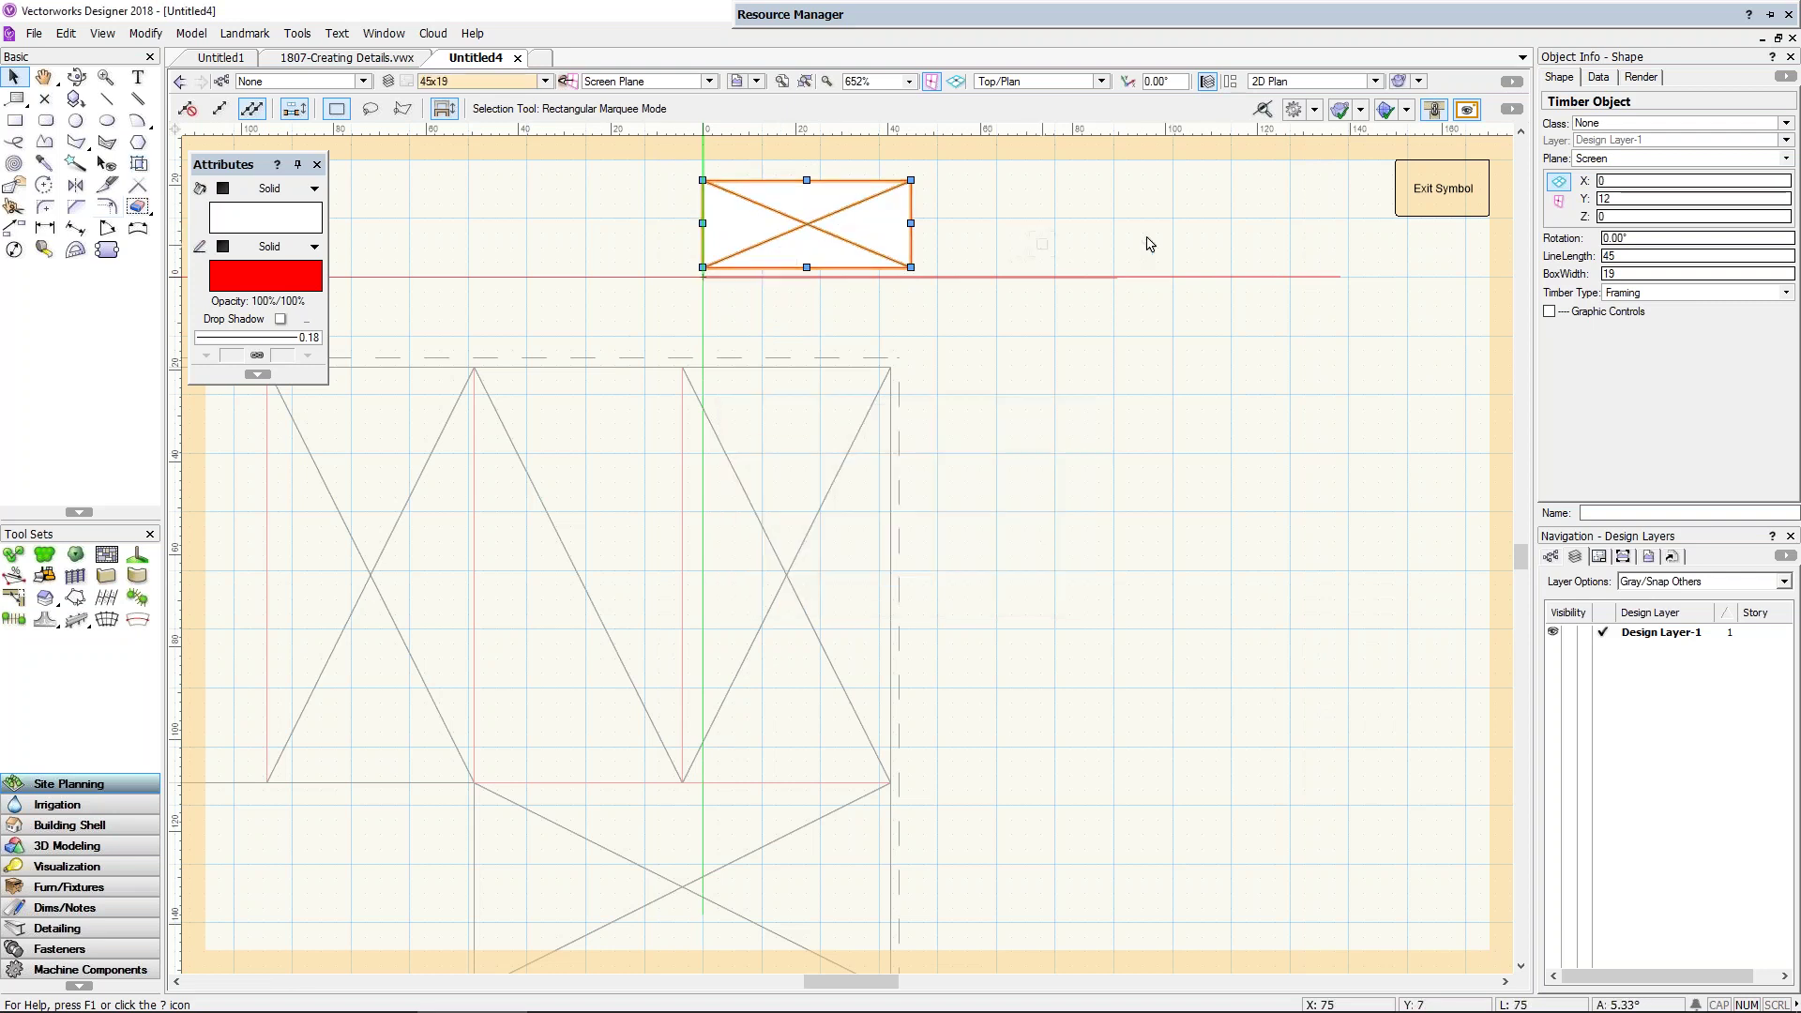
{"action": "left_click", "coordinate": [1440, 189]}
{"action": "left_click", "coordinate": [735, 241]}
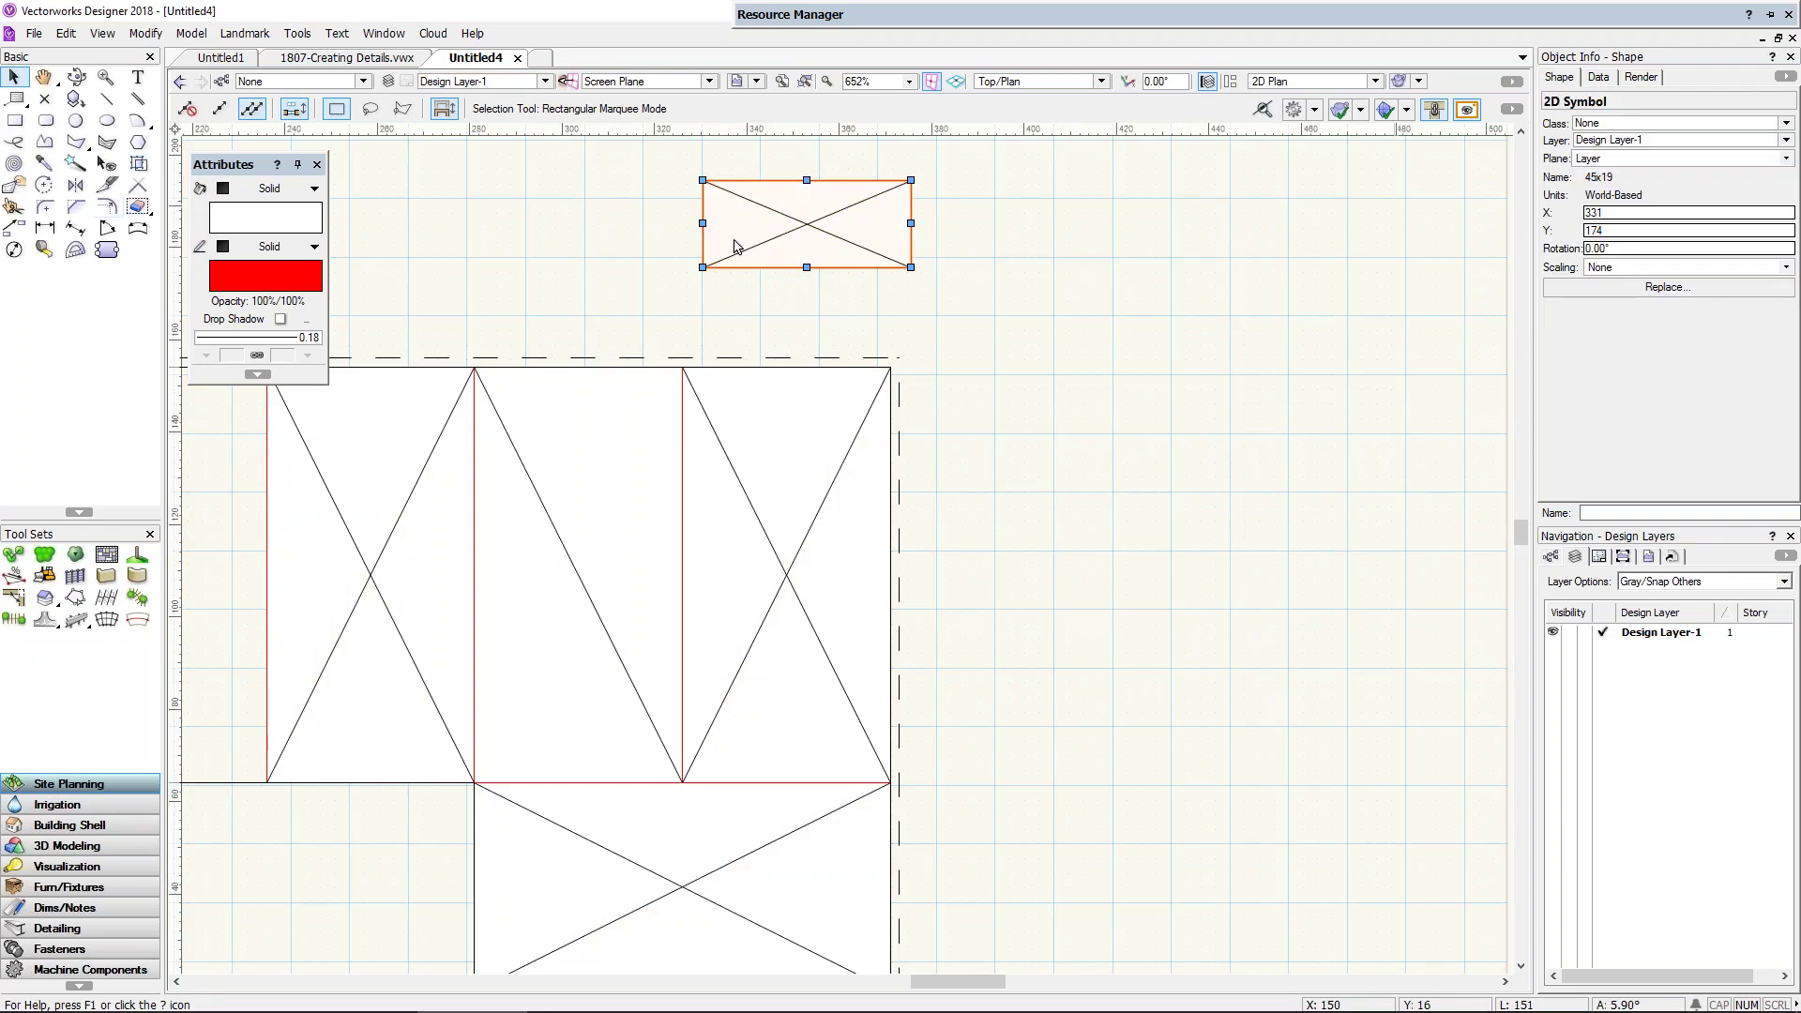
Step: Delete the 45x19 symbol above the framing and insert one upright against the dashed wrap line at the outer corner, rotated -90°
{"action": "key", "text": "Delete"}
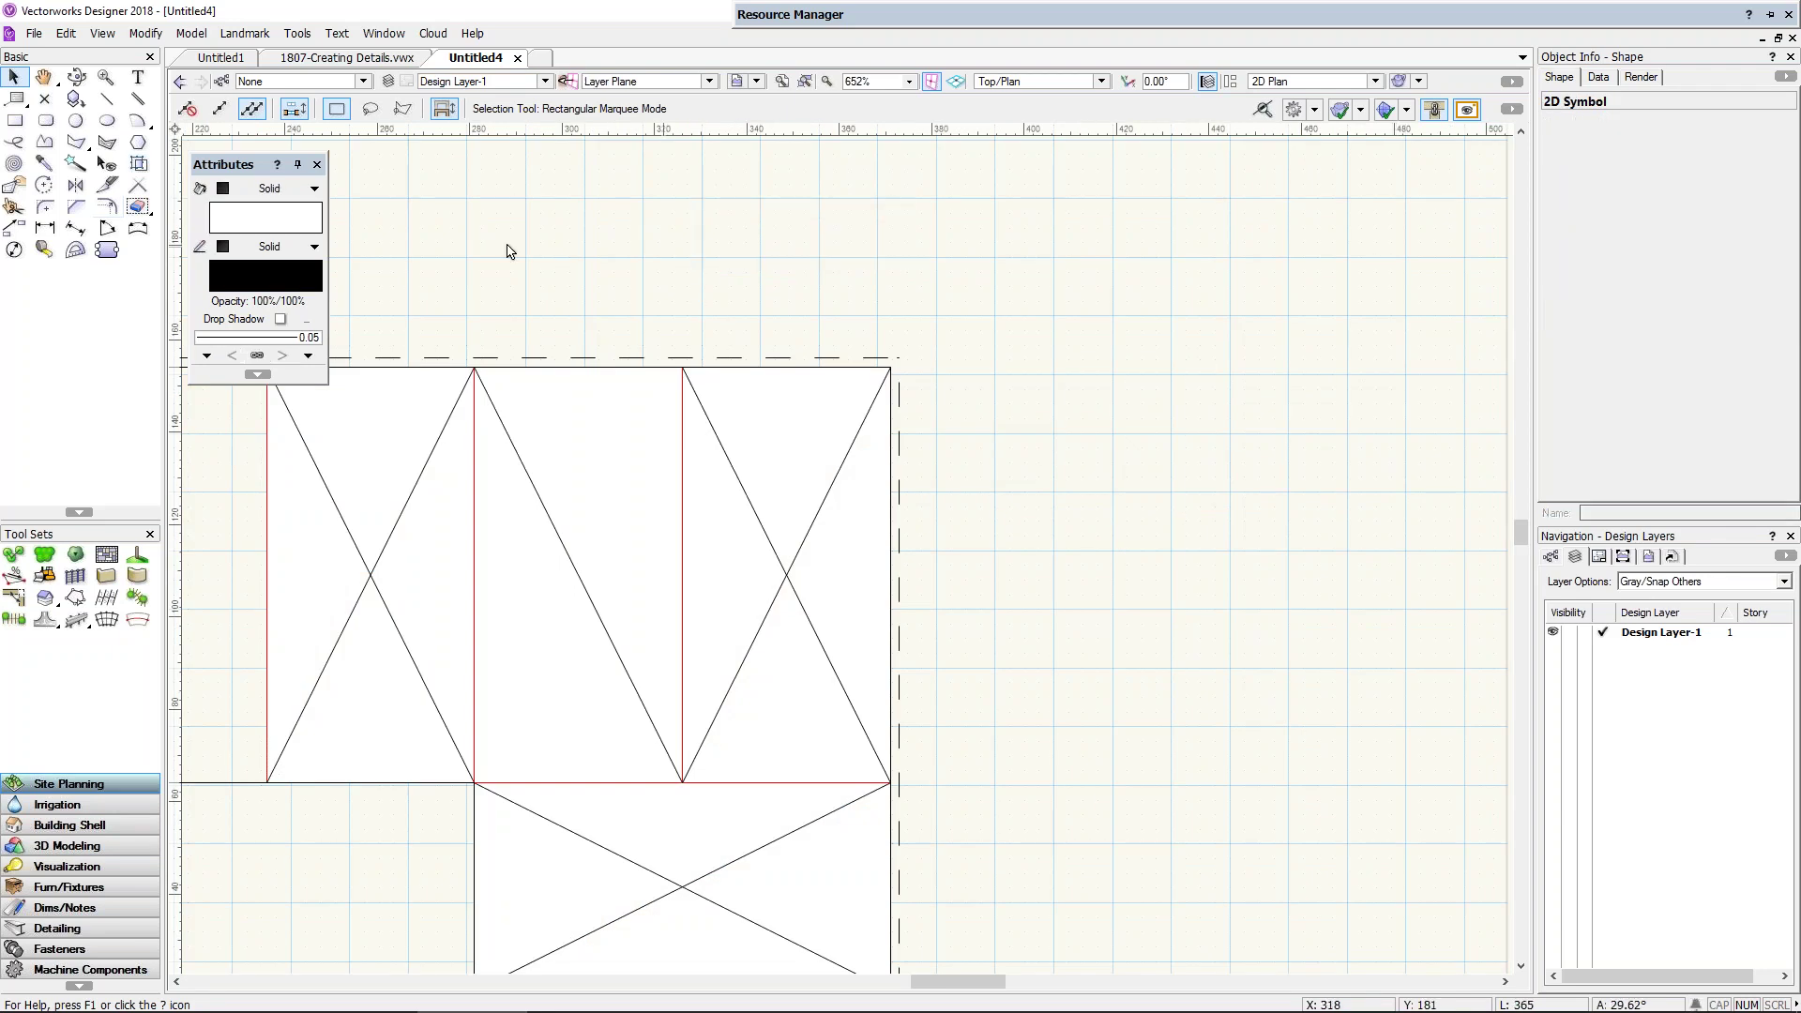
{"action": "left_click", "coordinate": [75, 98]}
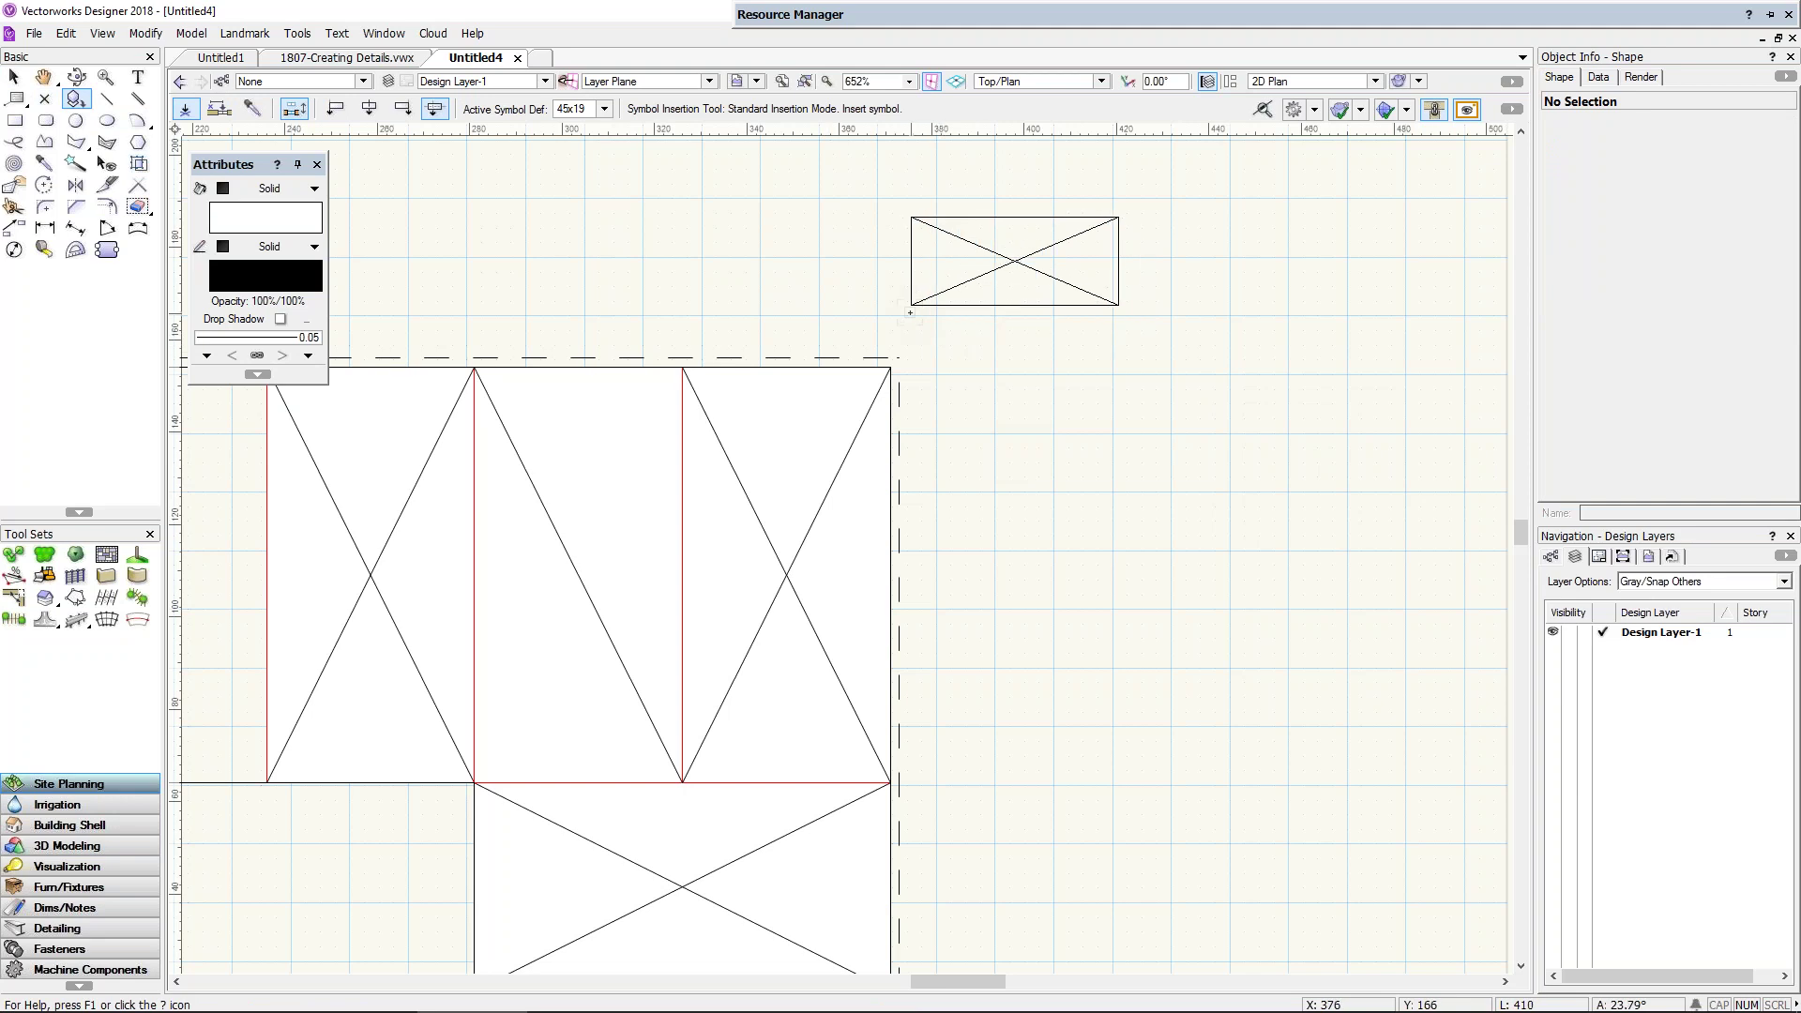
{"action": "left_click", "coordinate": [898, 357]}
{"action": "left_click", "coordinate": [898, 511]}
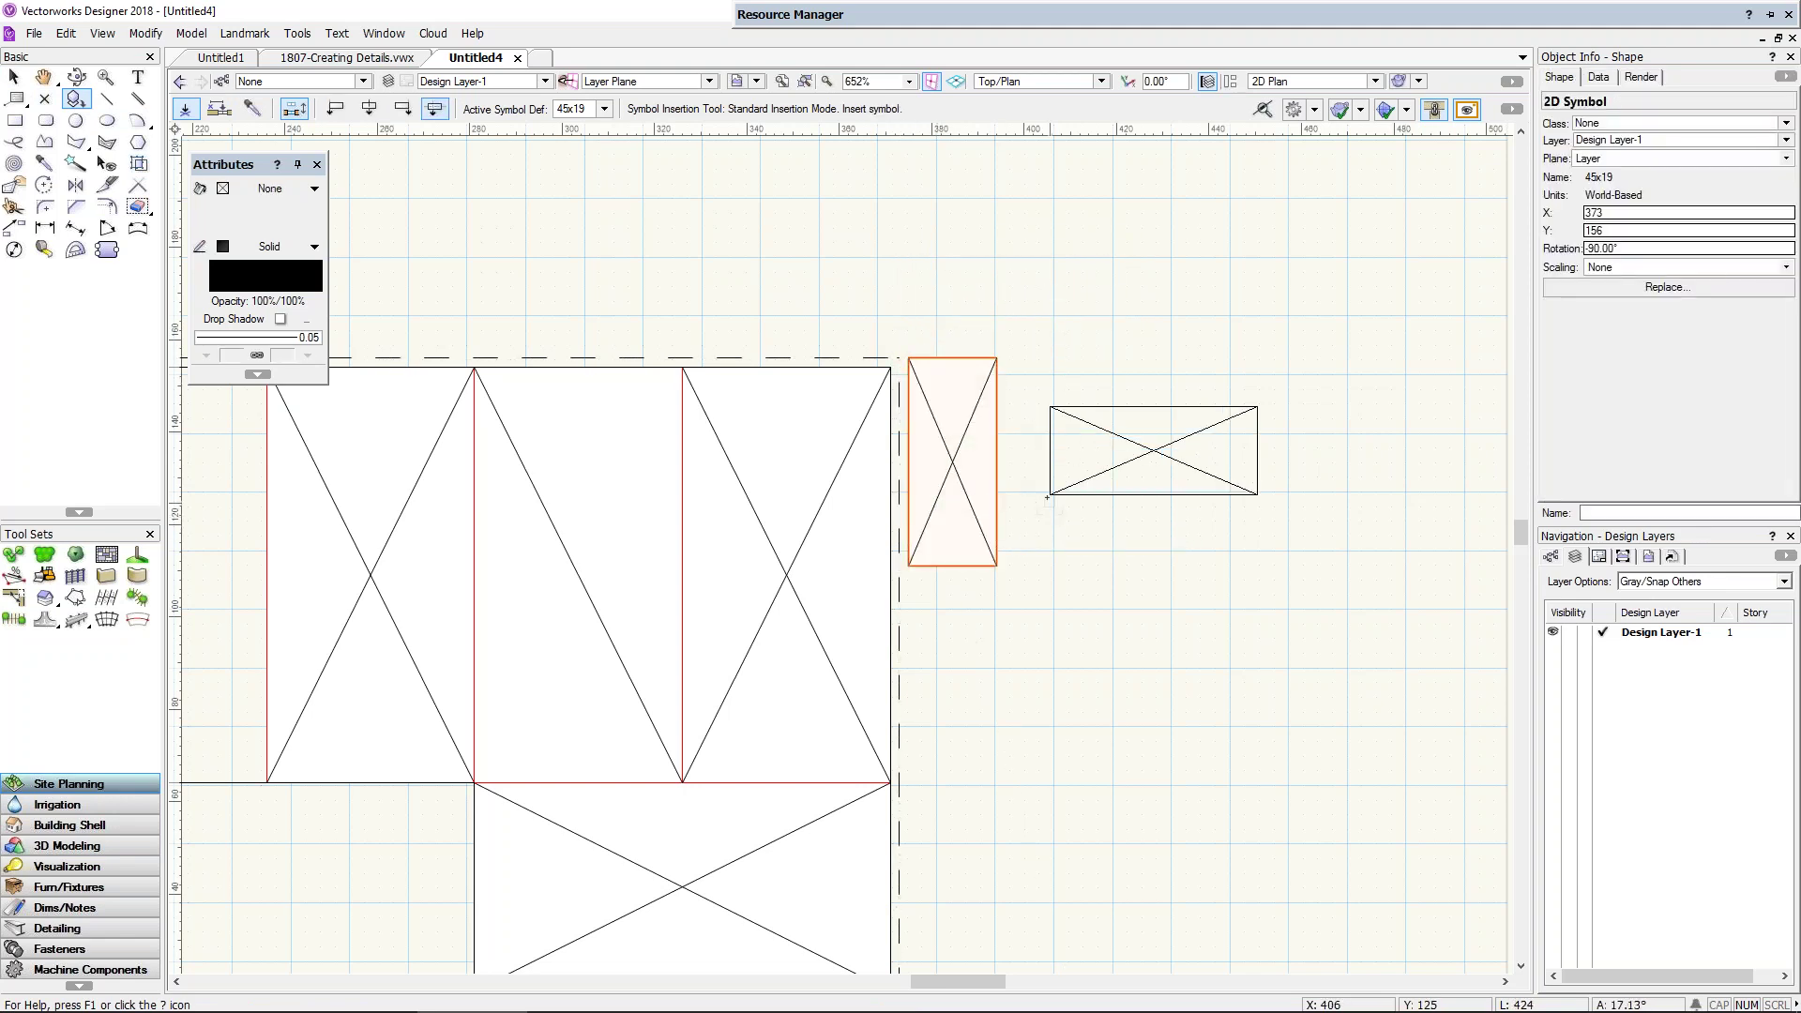
Step: Mirror a duplicate of the upright 45x19 batten across the 45° diagonal through the outer wrap corner
{"action": "scroll", "coordinate": [1058, 428], "scroll_direction": "down", "scroll_amount": 3}
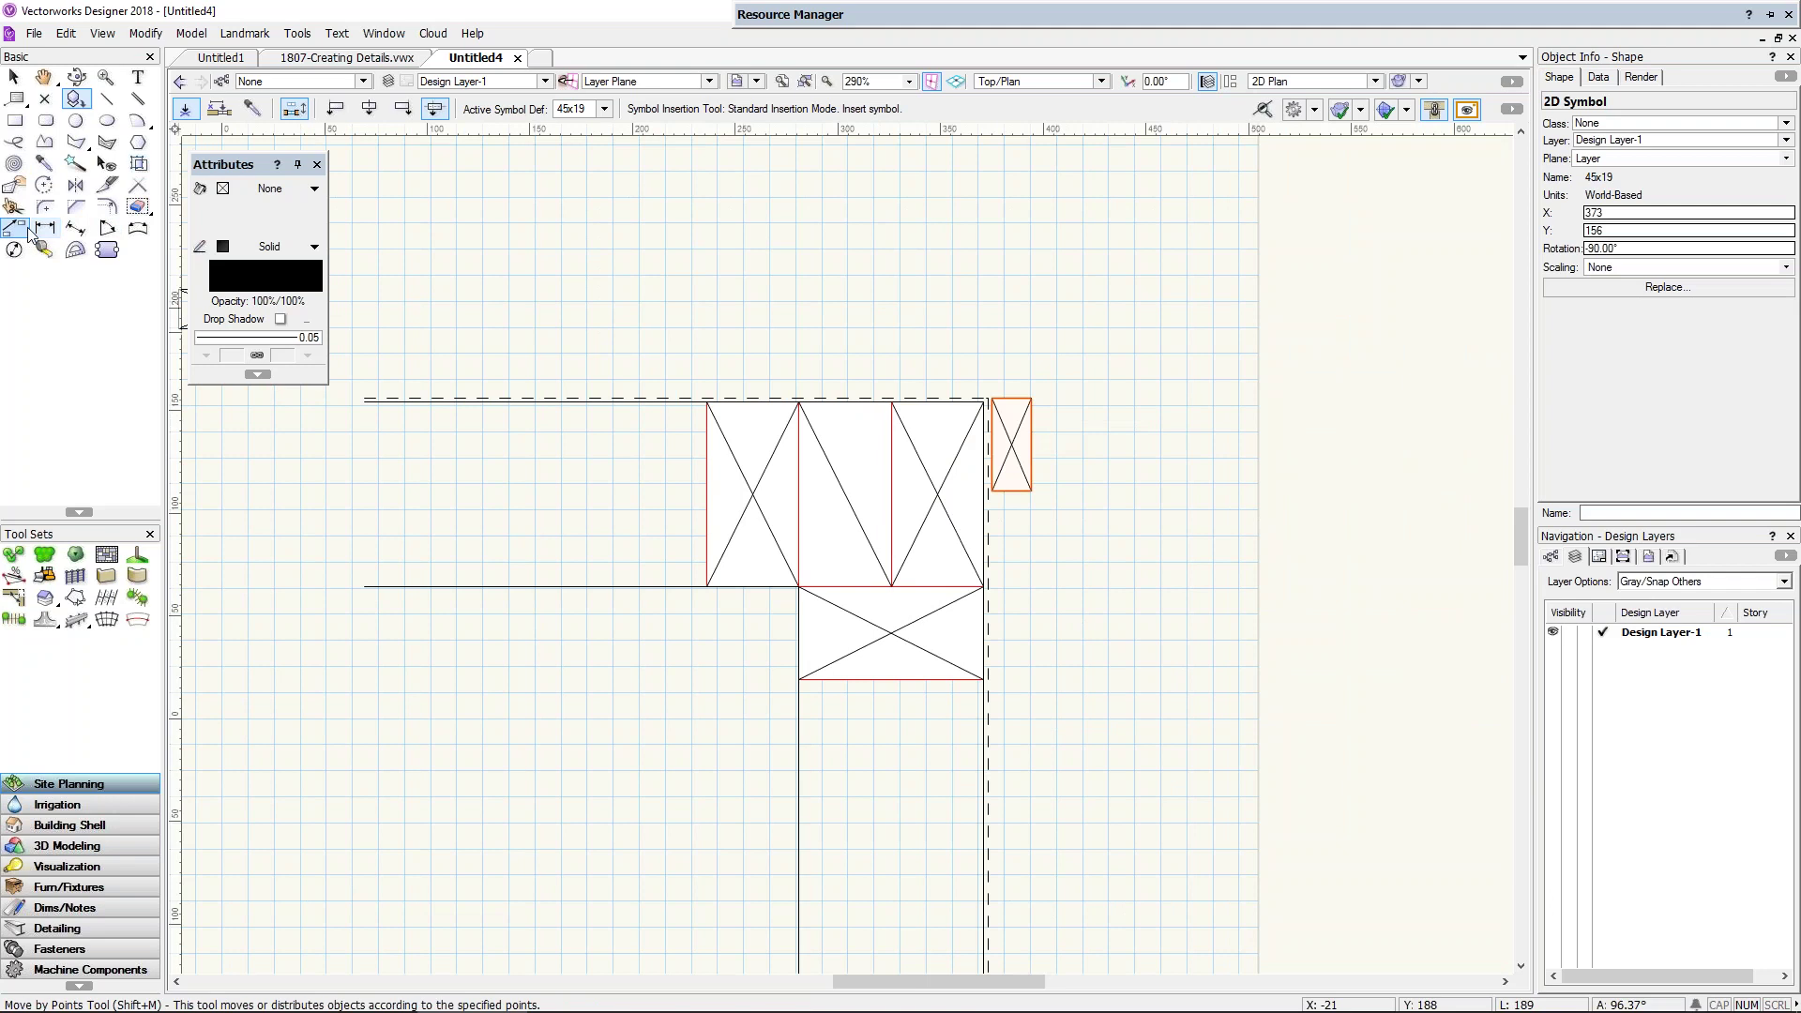
{"action": "left_click", "coordinate": [76, 184]}
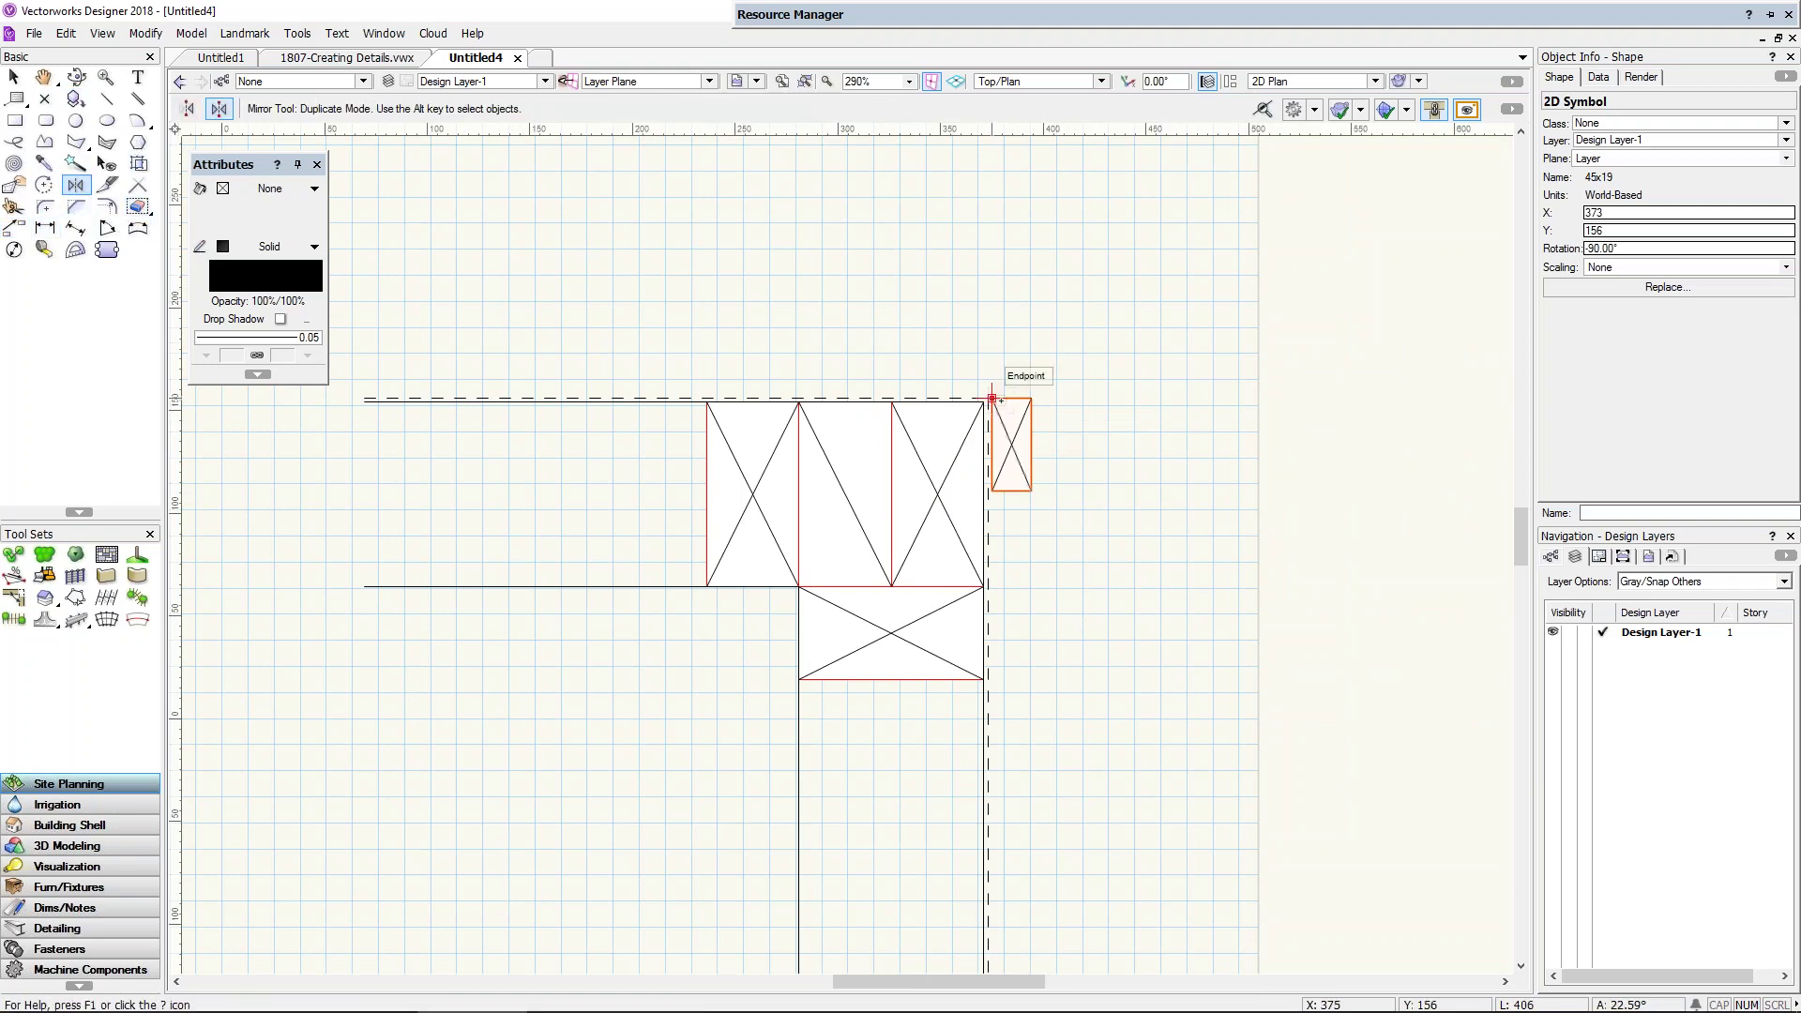
{"action": "left_click", "coordinate": [988, 397]}
{"action": "left_click", "coordinate": [743, 644]}
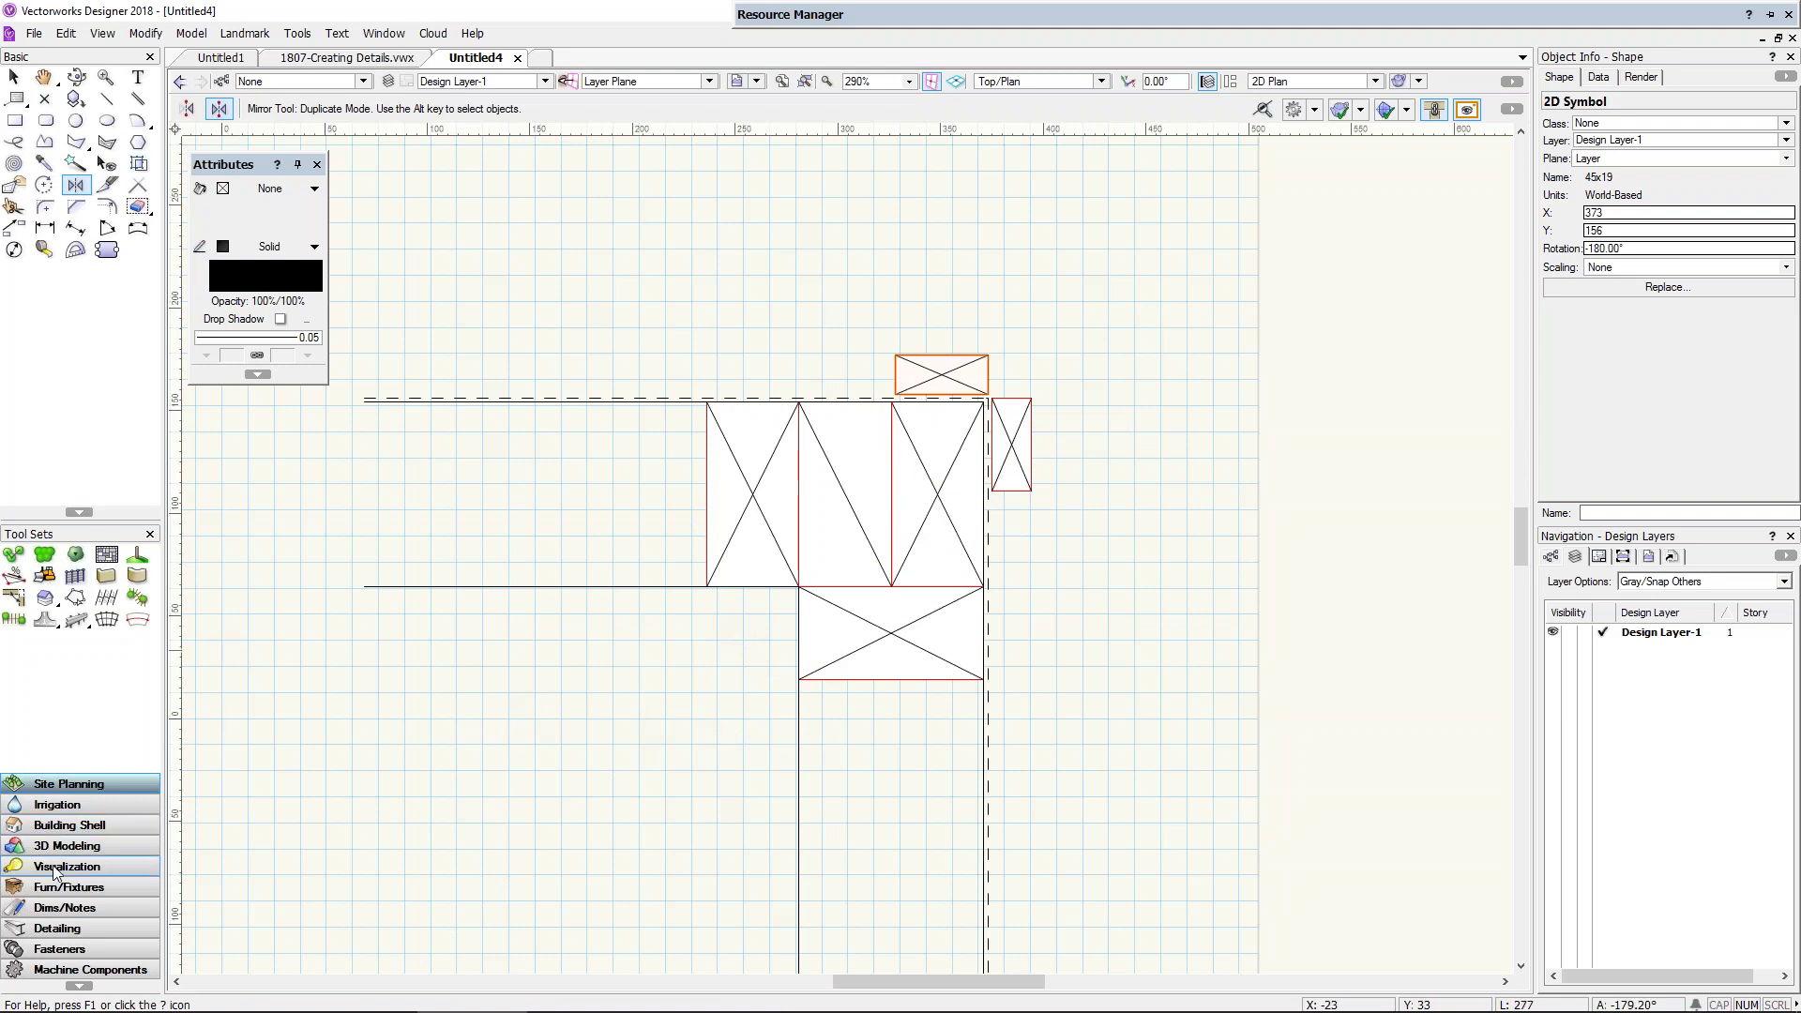
Step: Draw an L-shaped Linear Material path along the outer faces of both battens, ending level with the existing wall lines
{"action": "left_click", "coordinate": [58, 908]}
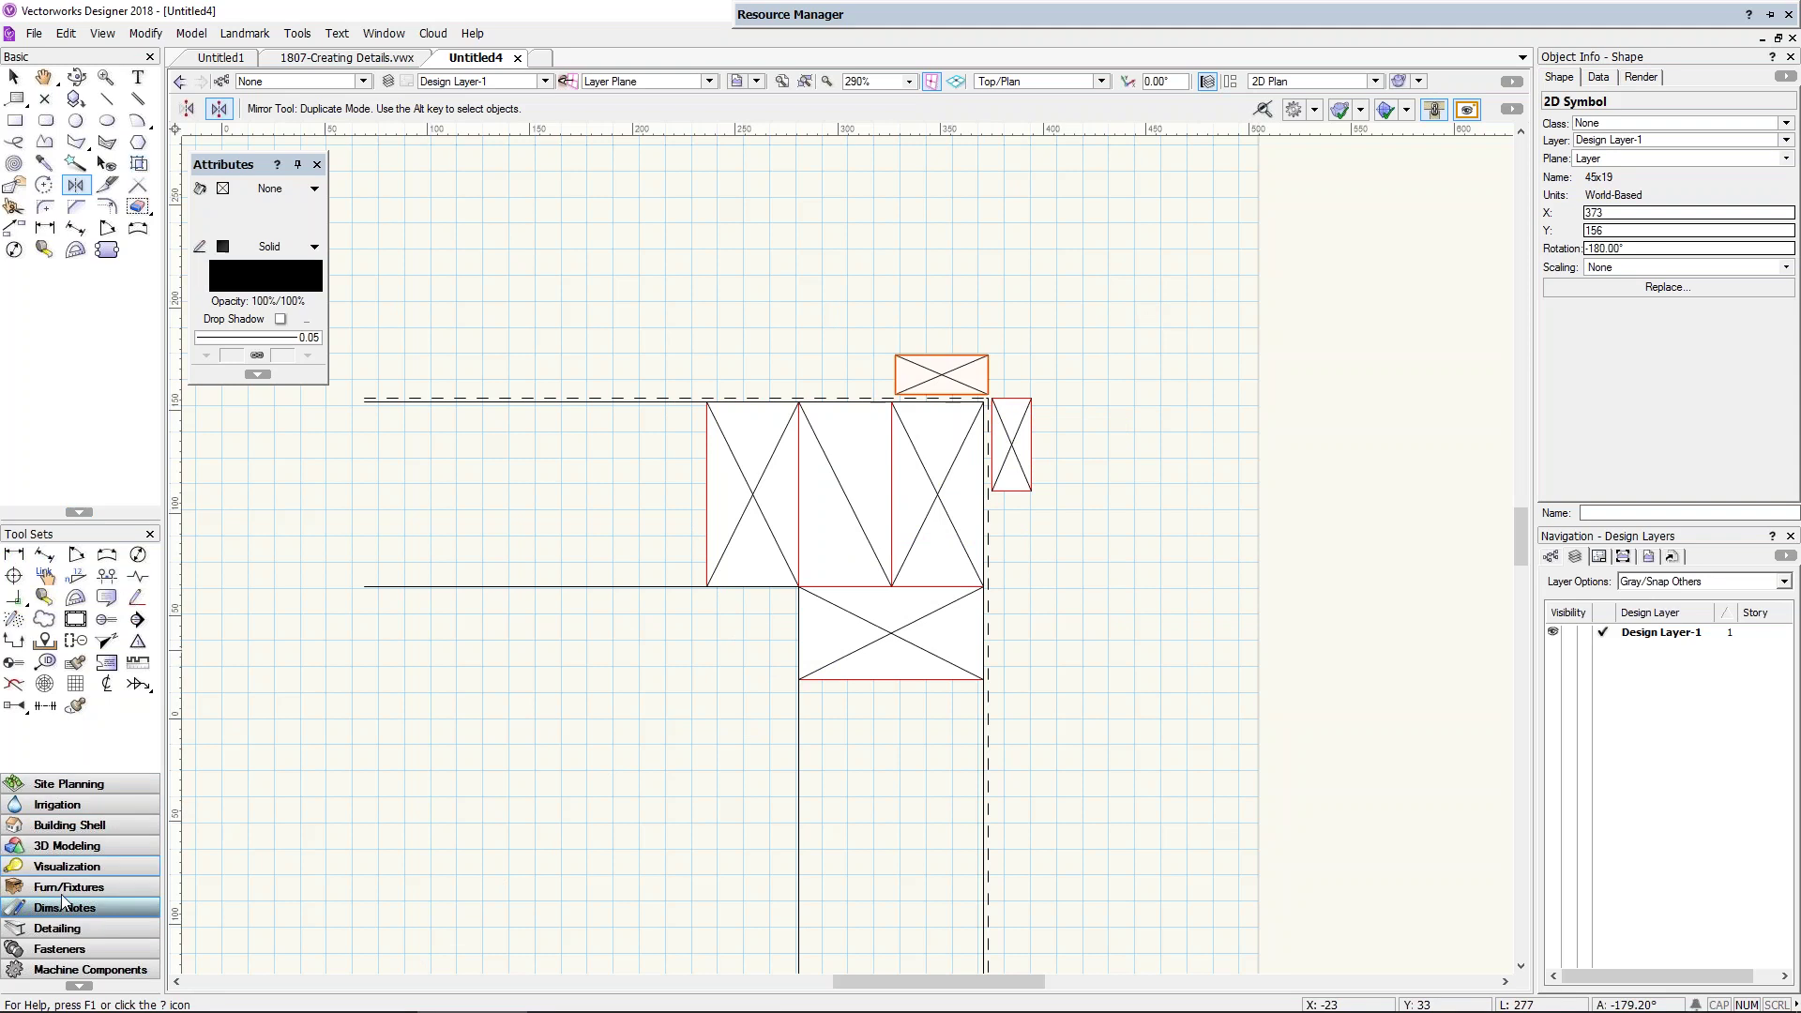
{"action": "left_click", "coordinate": [60, 928]}
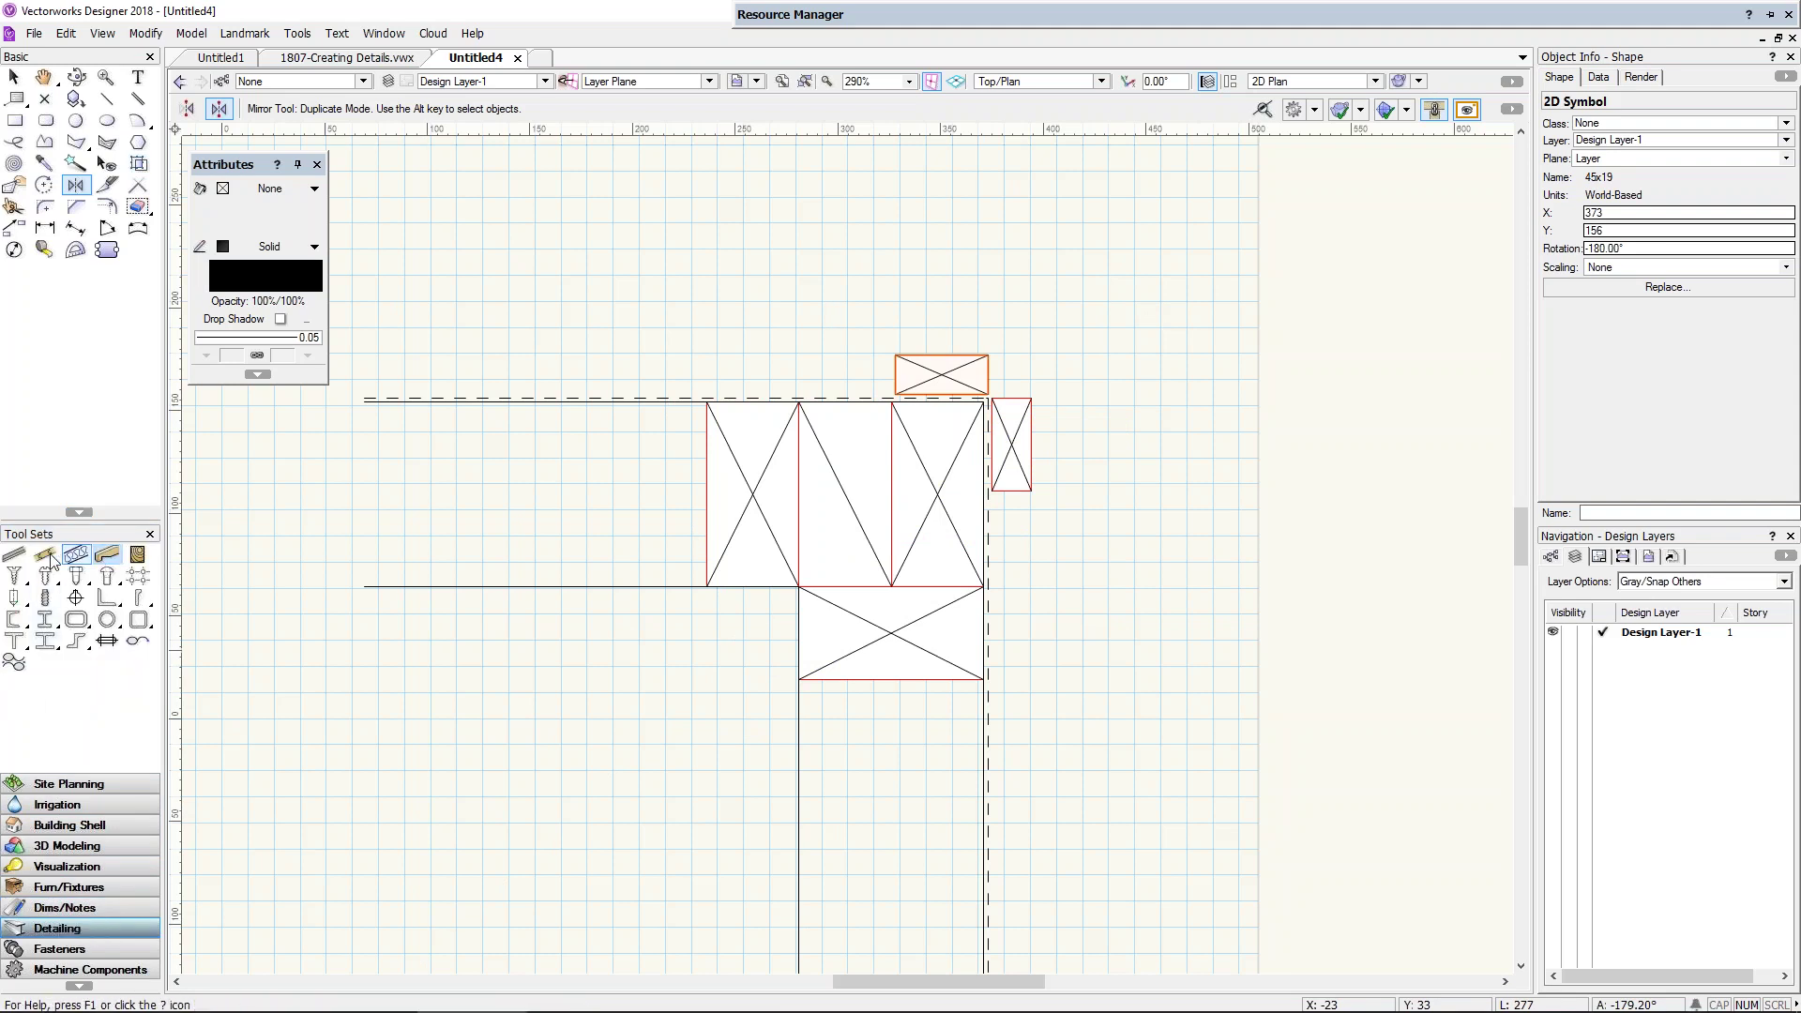
{"action": "left_click", "coordinate": [14, 556]}
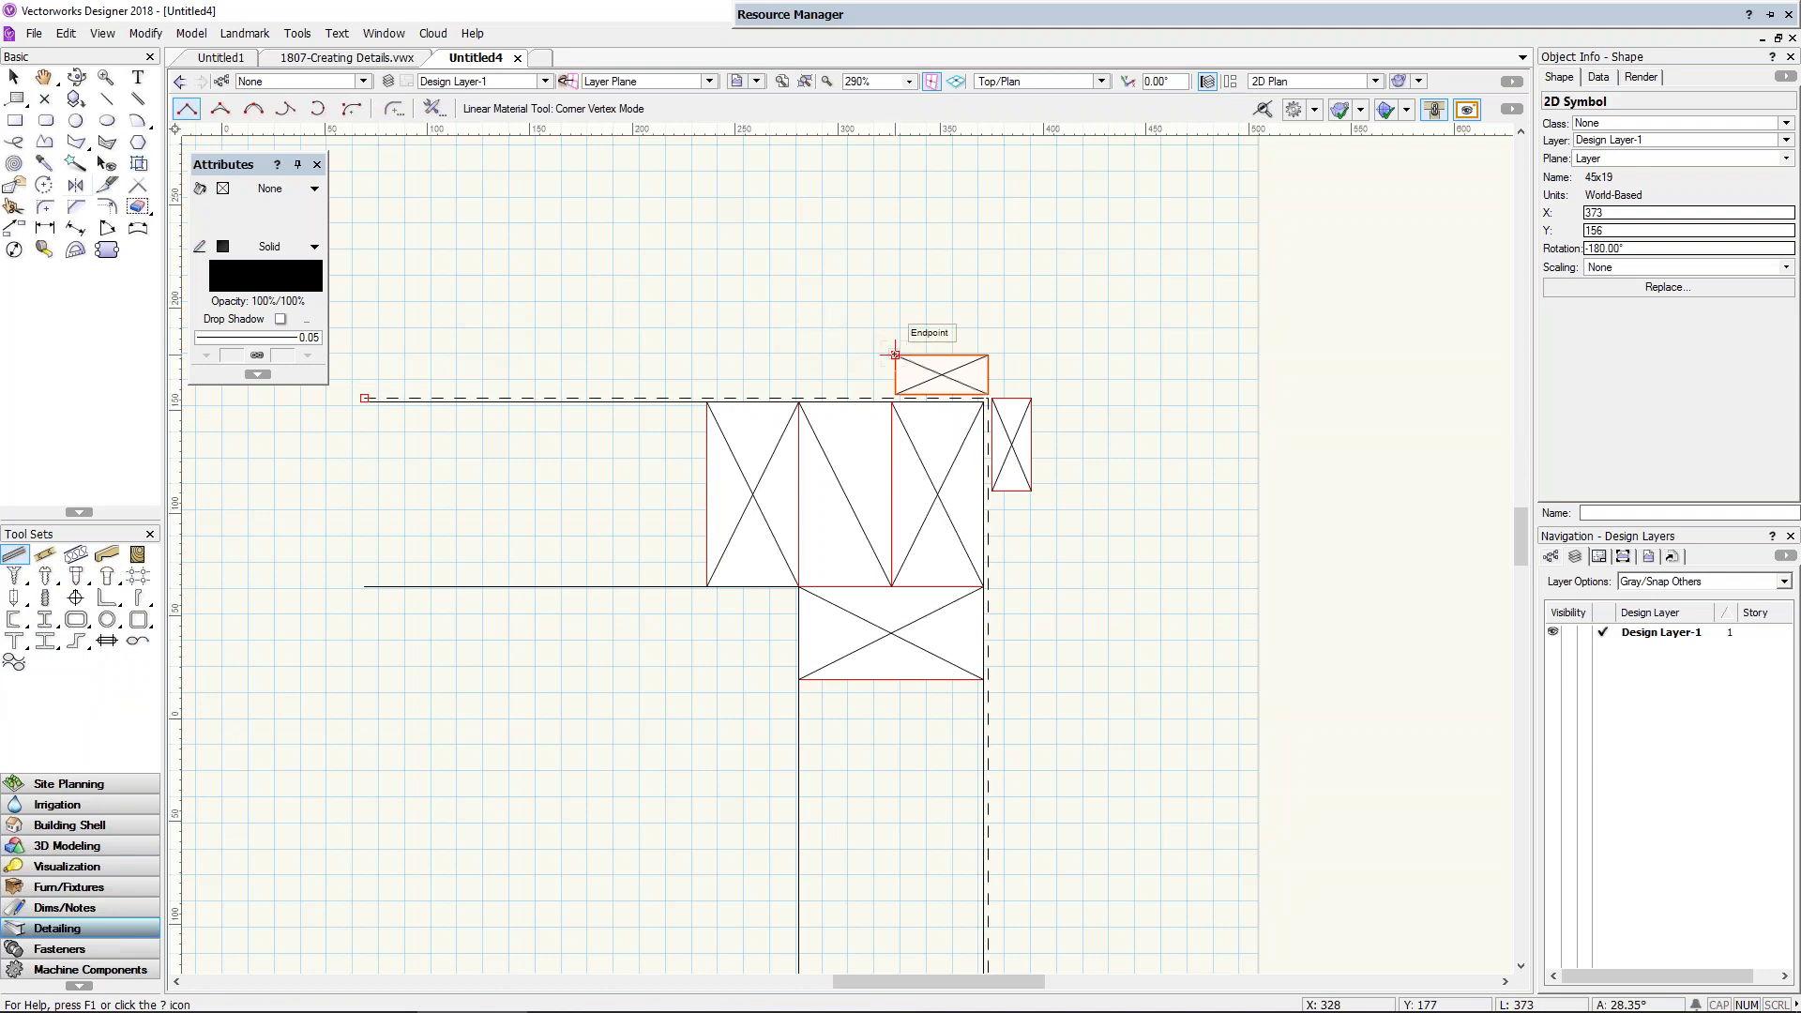
{"action": "left_click", "coordinate": [364, 354]}
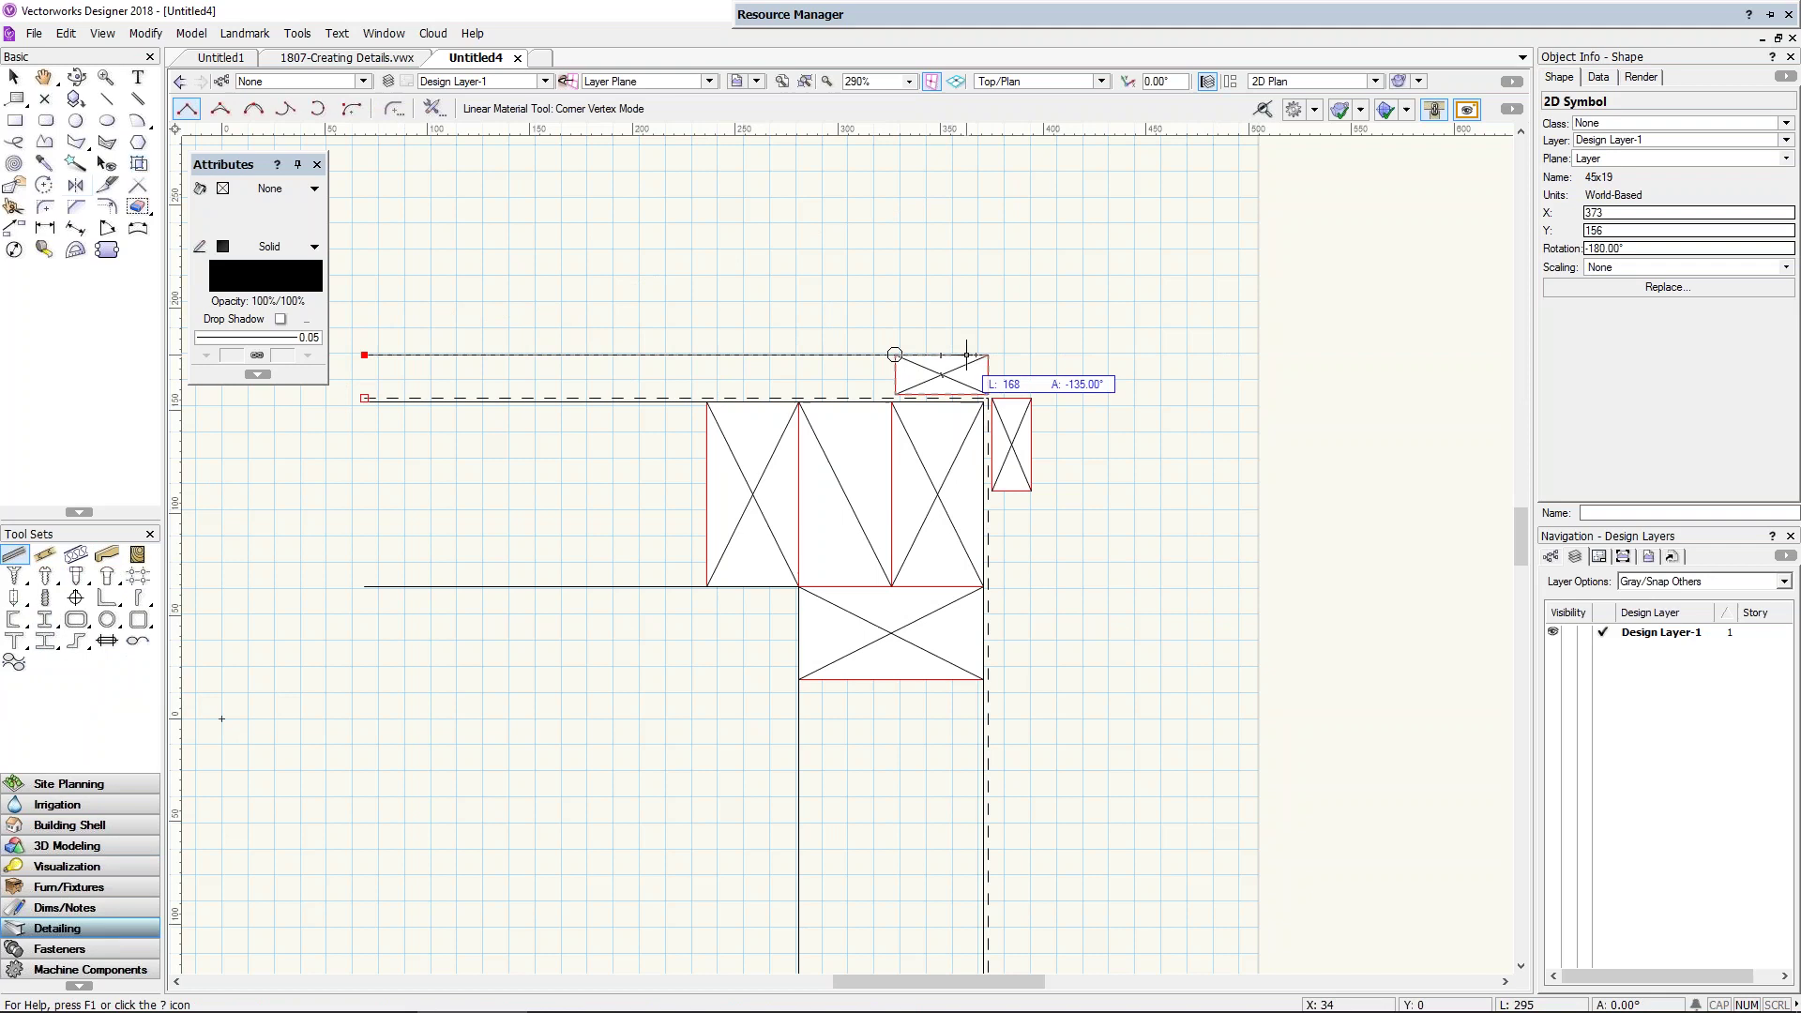
{"action": "left_click", "coordinate": [1031, 355]}
{"action": "middle_click_drag", "start_coordinate": [1027, 947], "coordinate": [994, 721]}
{"action": "double_click", "coordinate": [992, 811]}
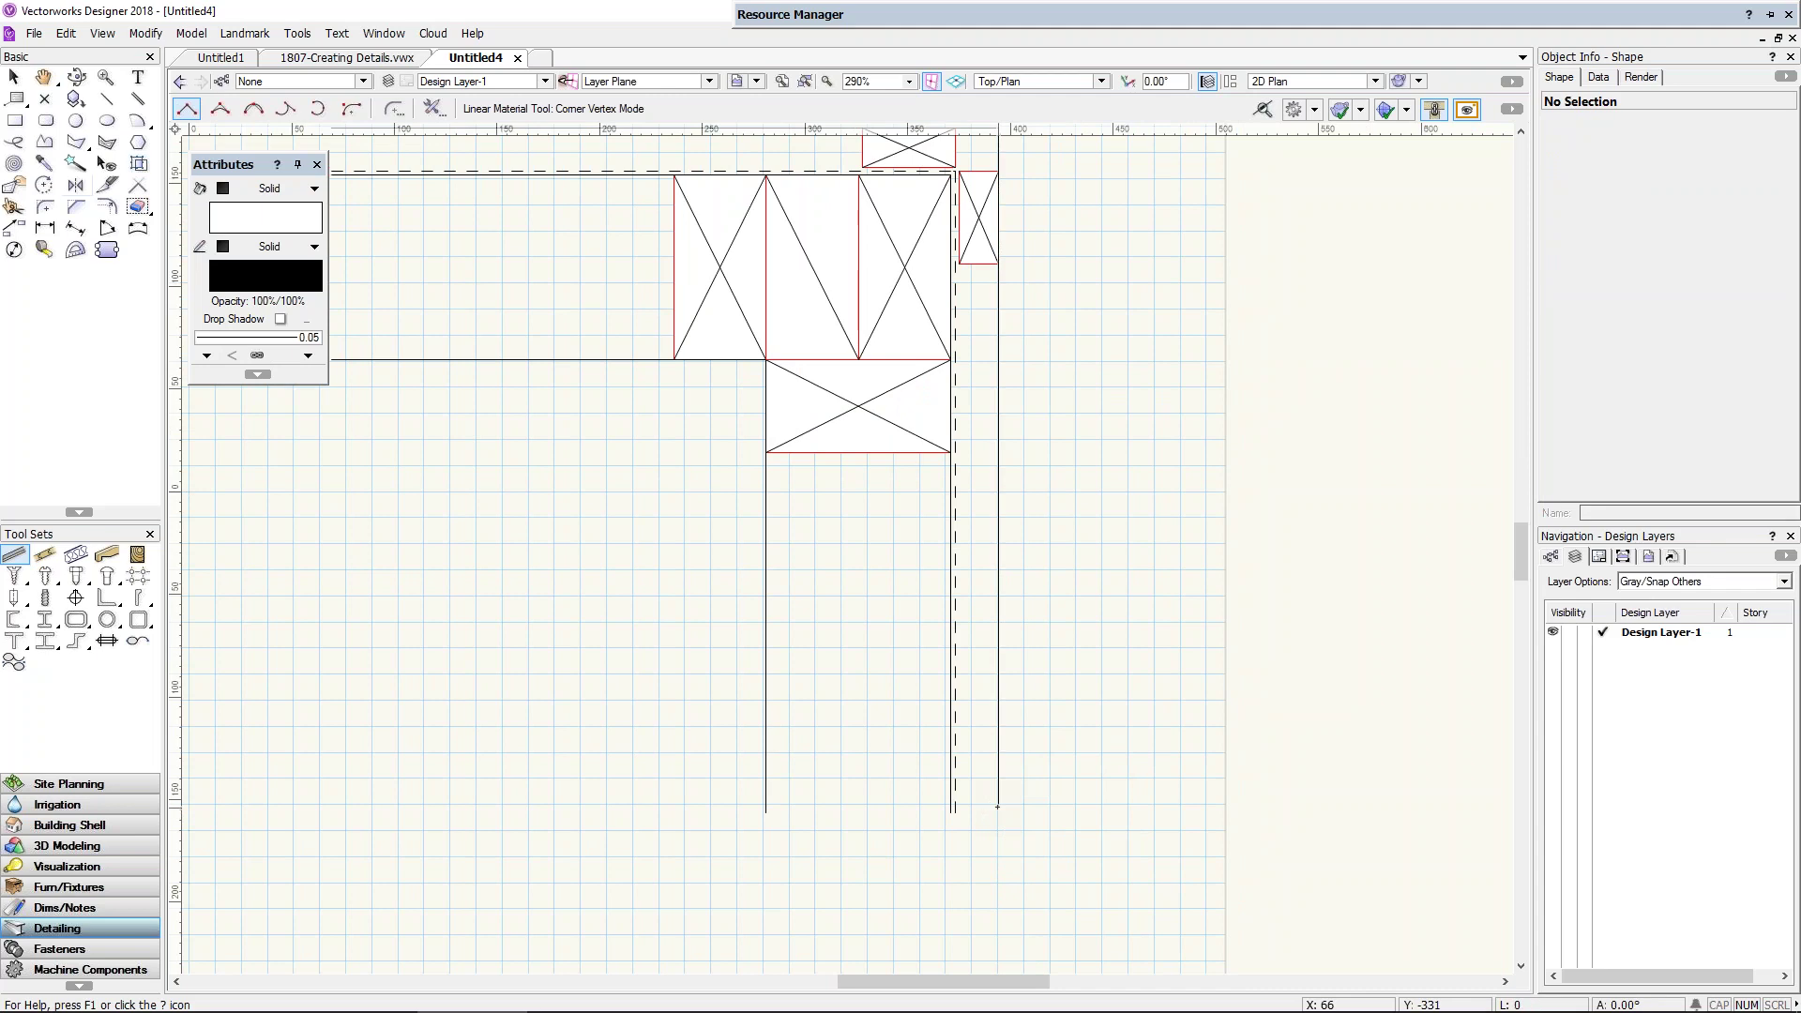
Step: Set the outer linear material to Board (generic) with a thickness of 12 and create it
{"action": "left_click_drag", "start_coordinate": [914, 381], "coordinate": [1214, 303]}
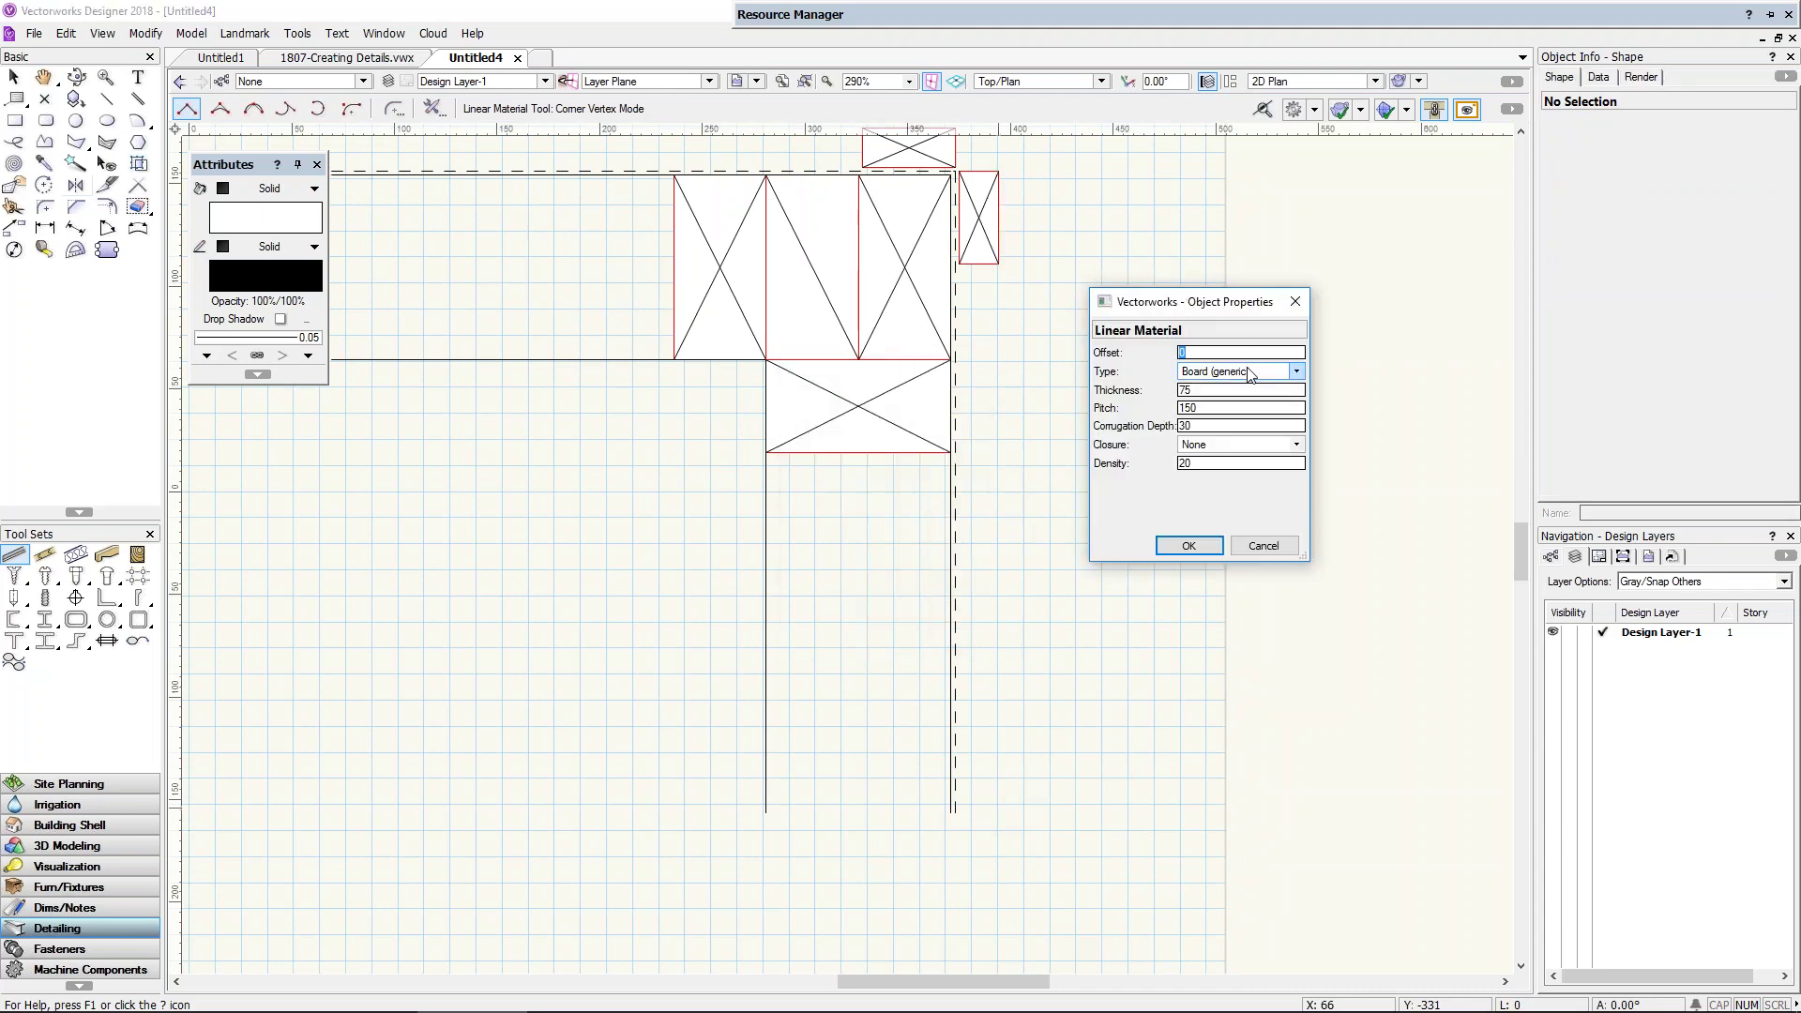
{"action": "key", "text": "Tab"}
{"action": "key", "text": "Tab"}
{"action": "left_click", "coordinate": [1184, 549]}
{"action": "left_click", "coordinate": [1182, 551]}
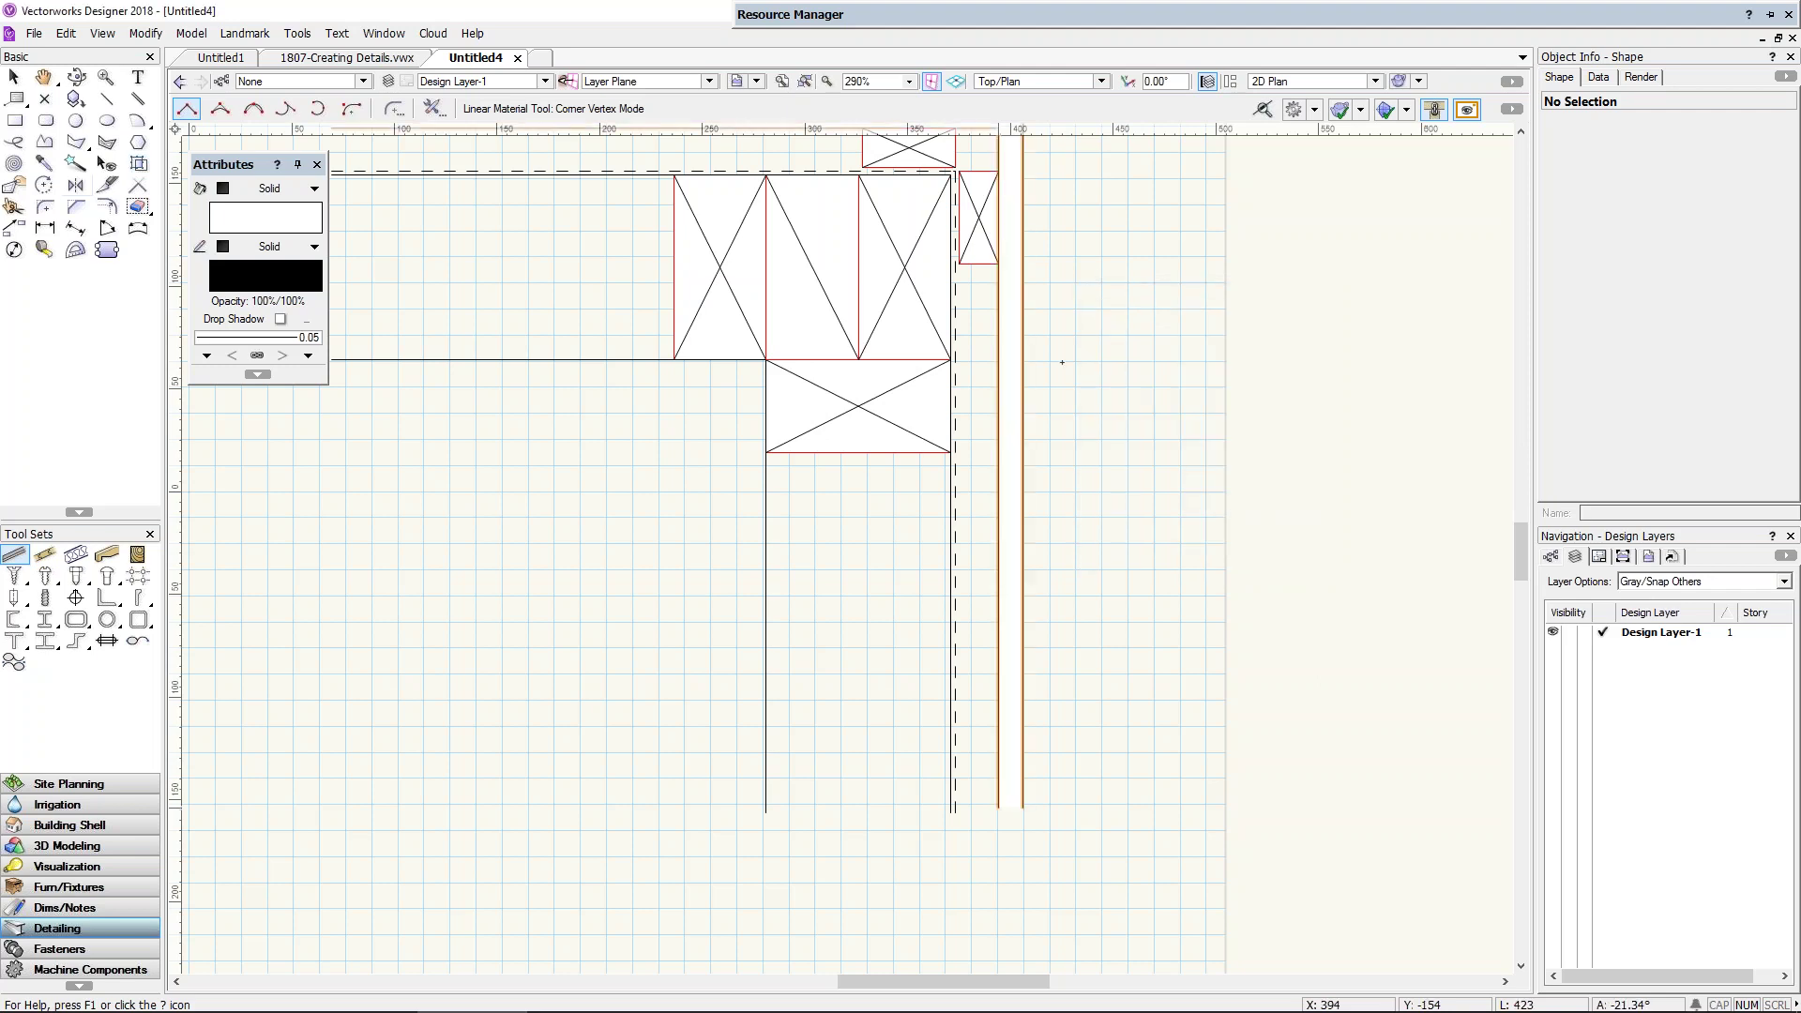
Step: Decline the document backup and set the outer board's offset to 2
{"action": "key", "text": "space"}
{"action": "left_click_drag", "start_coordinate": [1052, 441], "coordinate": [1077, 647]}
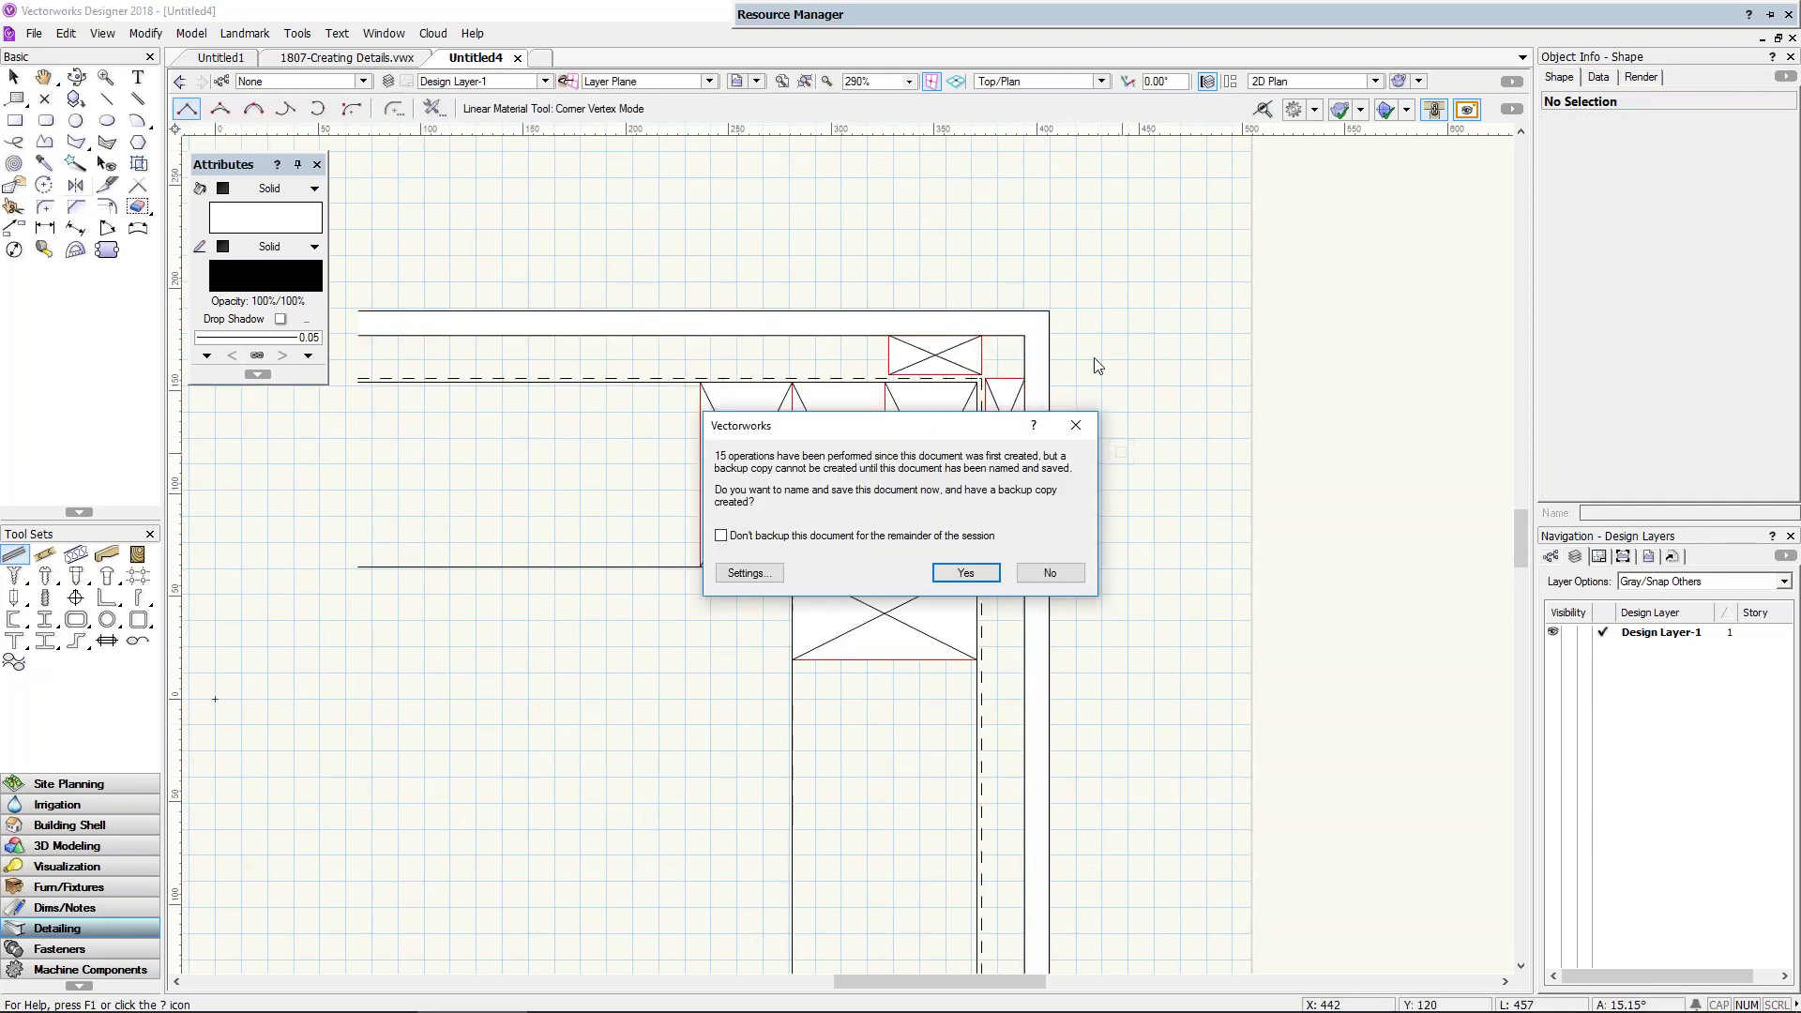
{"action": "key", "text": "Return"}
{"action": "key", "text": "x"}
{"action": "left_click", "coordinate": [1048, 579]}
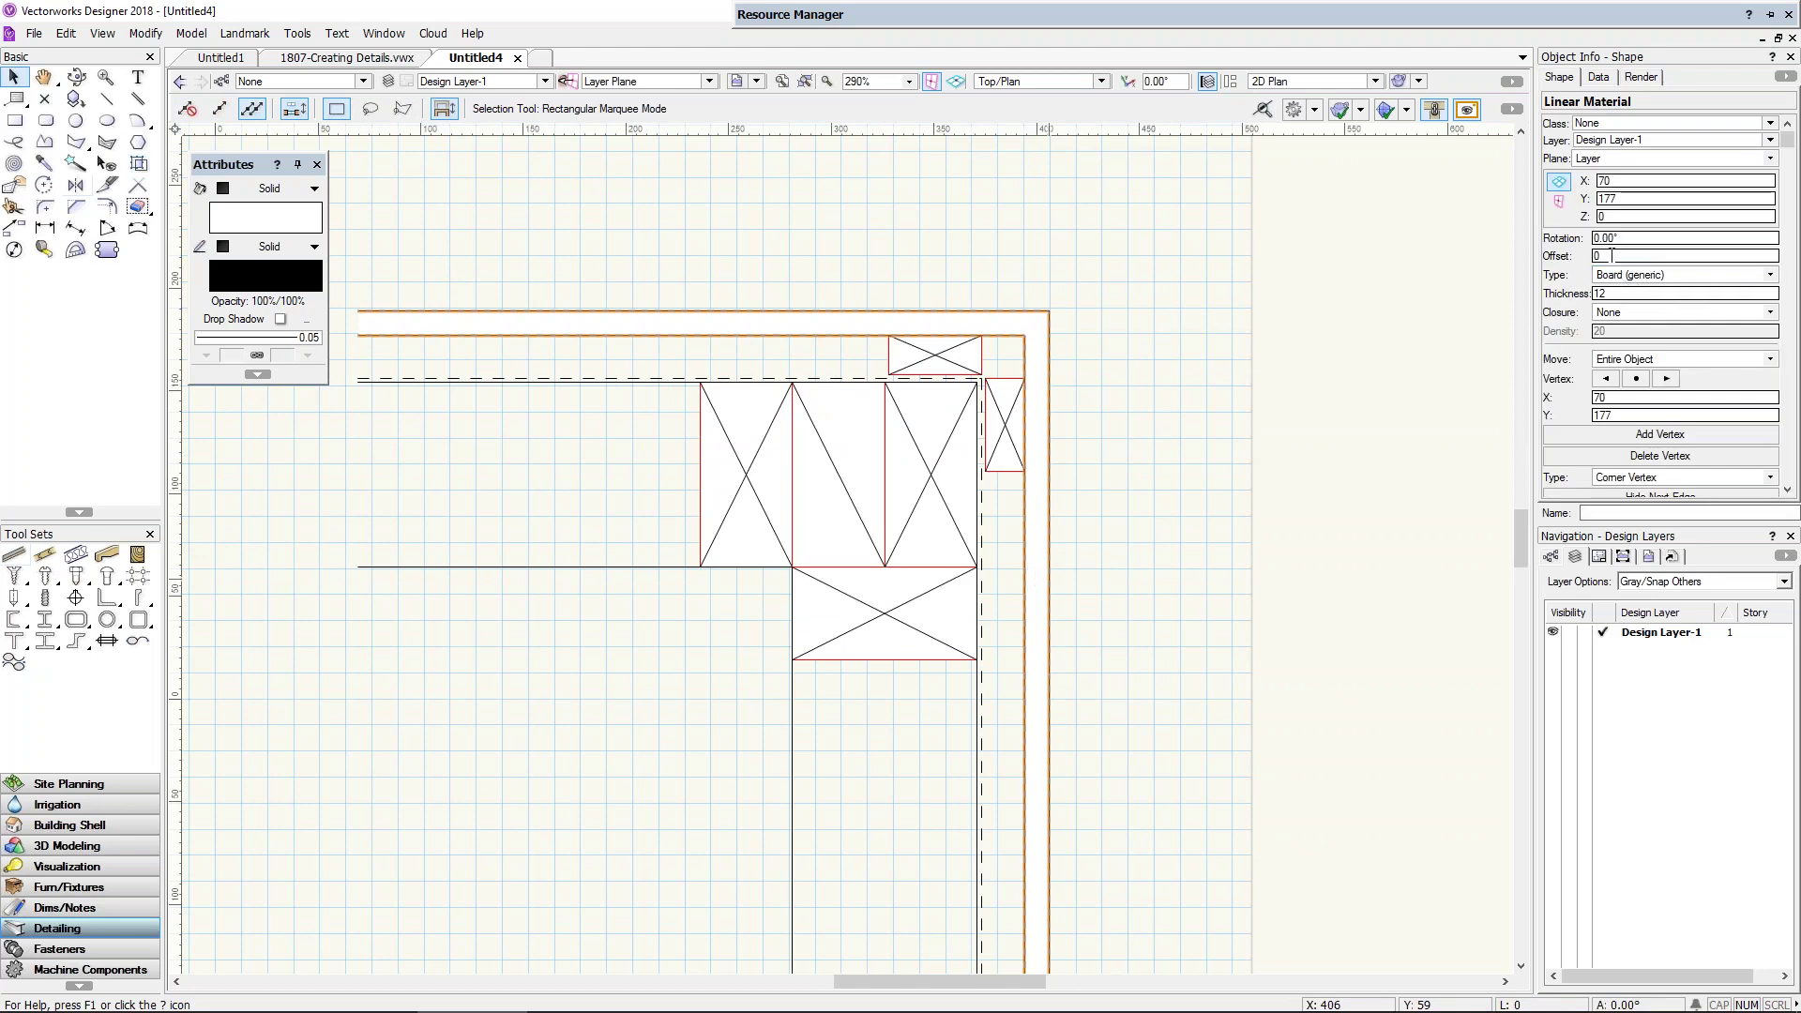
{"action": "left_click", "coordinate": [1611, 255]}
{"action": "key", "text": "Return"}
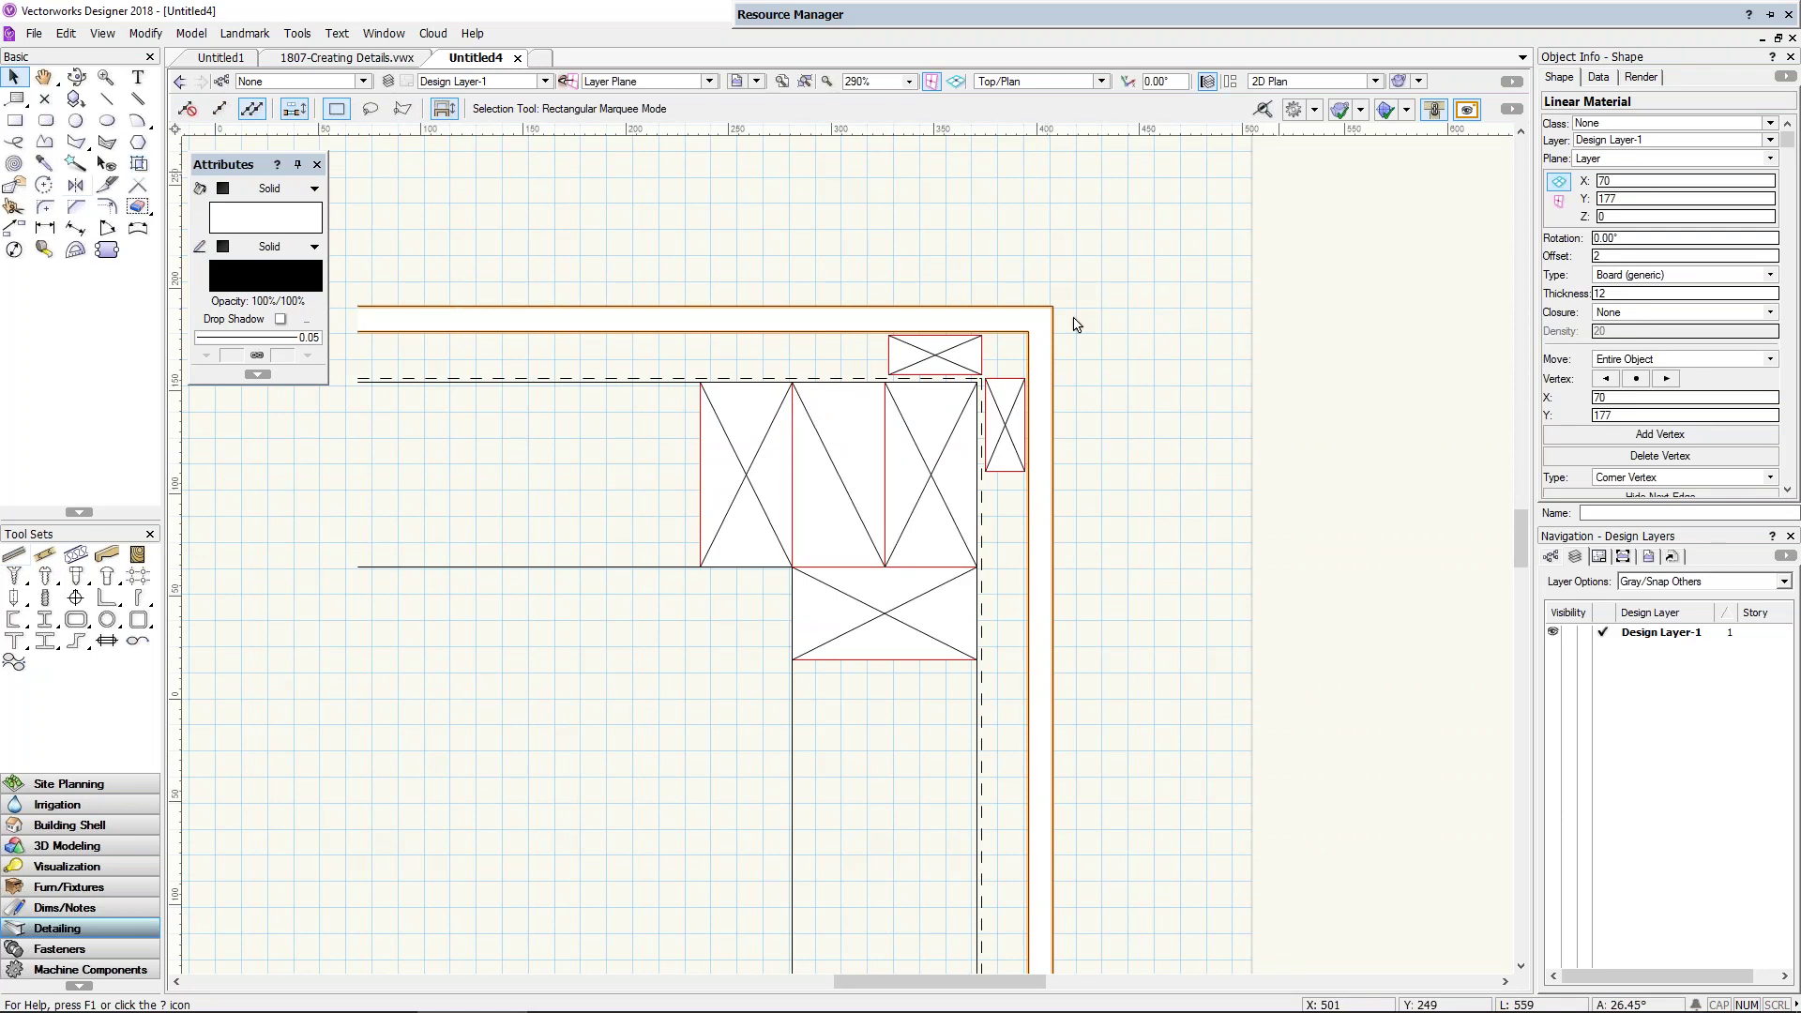
Step: Draw a second Linear Material board along the inner wall faces, turning at the internal corner and ending at the lower wall end
{"action": "scroll", "coordinate": [1024, 366], "scroll_direction": "down", "scroll_amount": 1}
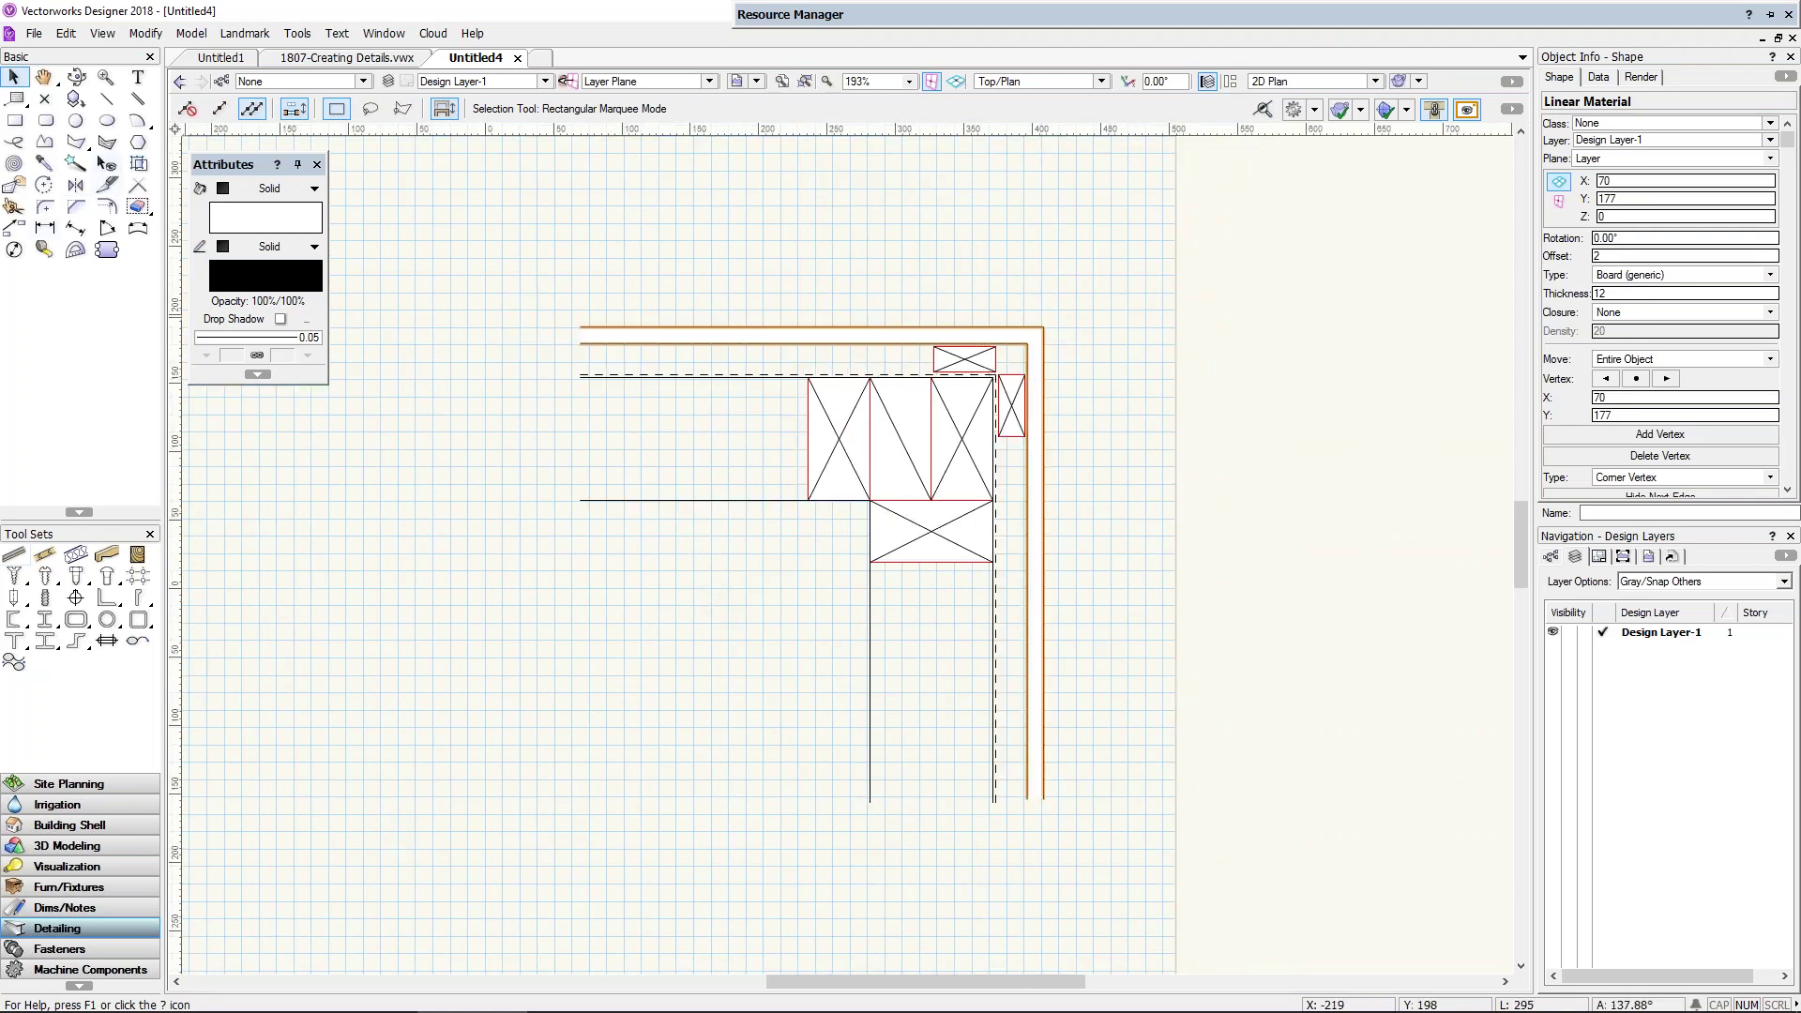
{"action": "left_click", "coordinate": [14, 554]}
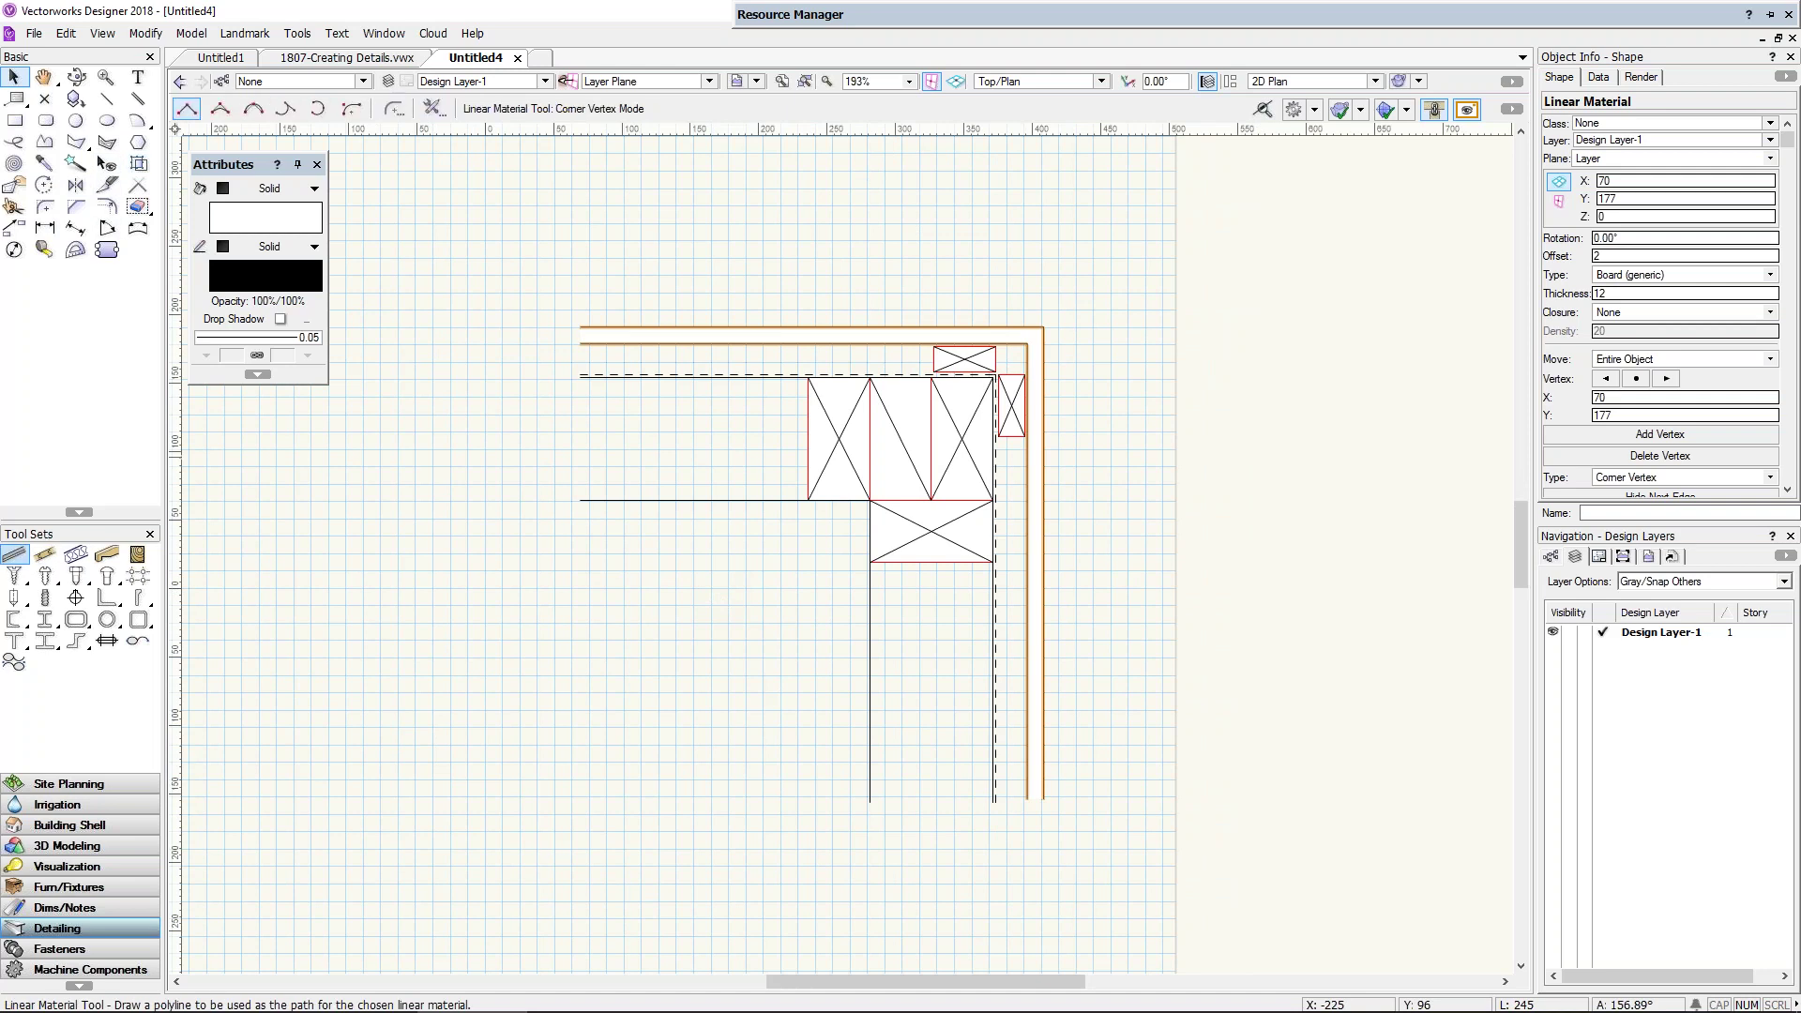
{"action": "left_click", "coordinate": [580, 500]}
{"action": "left_click", "coordinate": [870, 499]}
{"action": "double_click", "coordinate": [871, 803]}
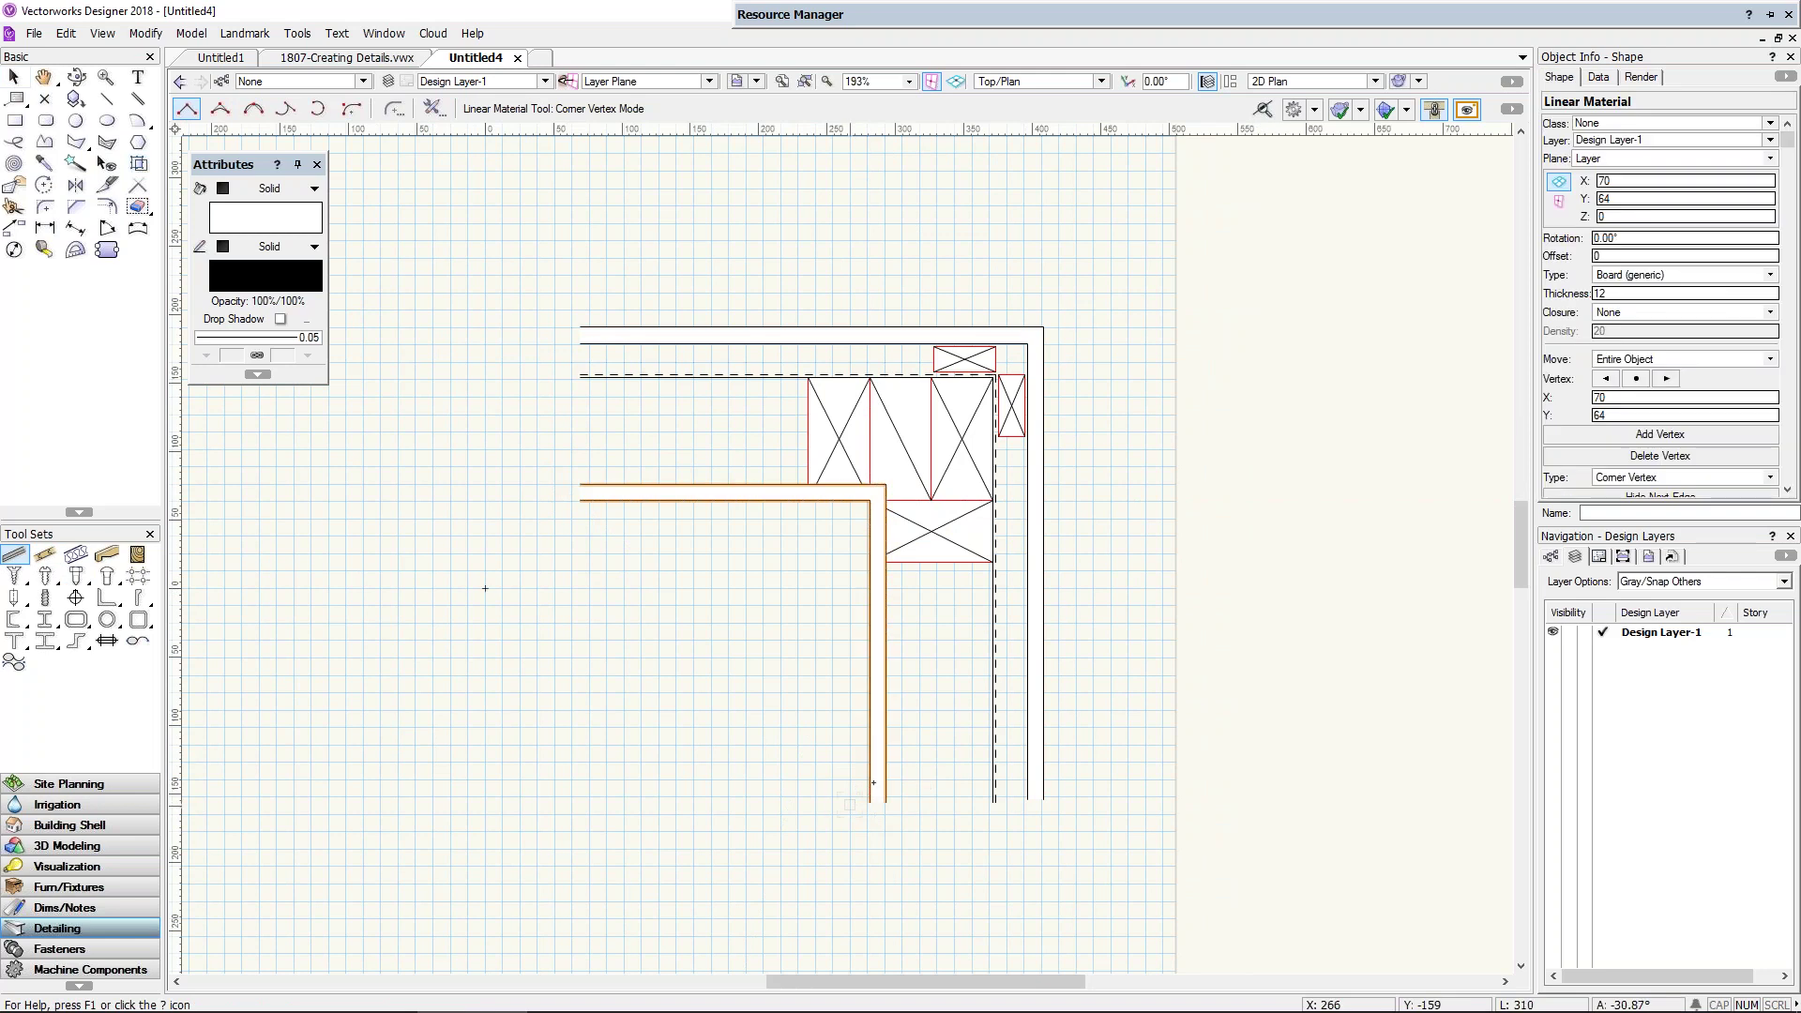
Step: Try offsets of 14 and 2 on the L-shaped inner lining made with linear material, and delete that lining
{"action": "left_click", "coordinate": [1627, 256]}
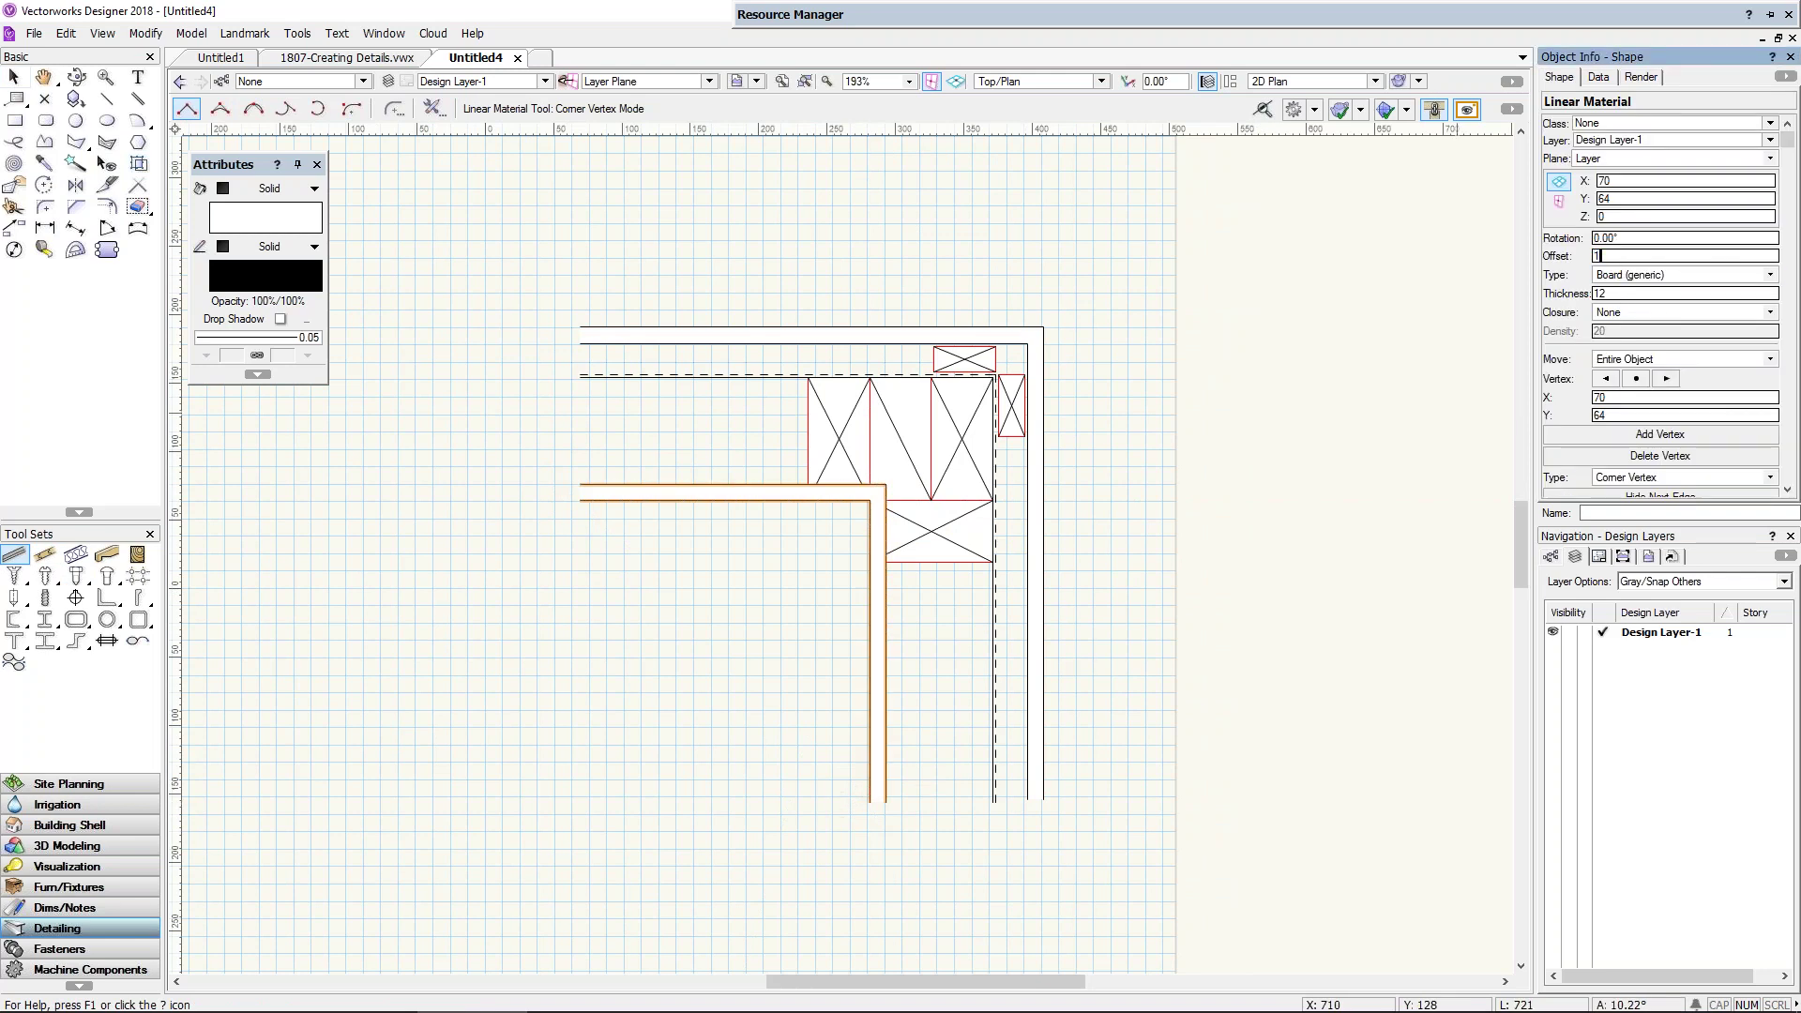
{"action": "type", "text": "14"}
{"action": "key", "text": "Return"}
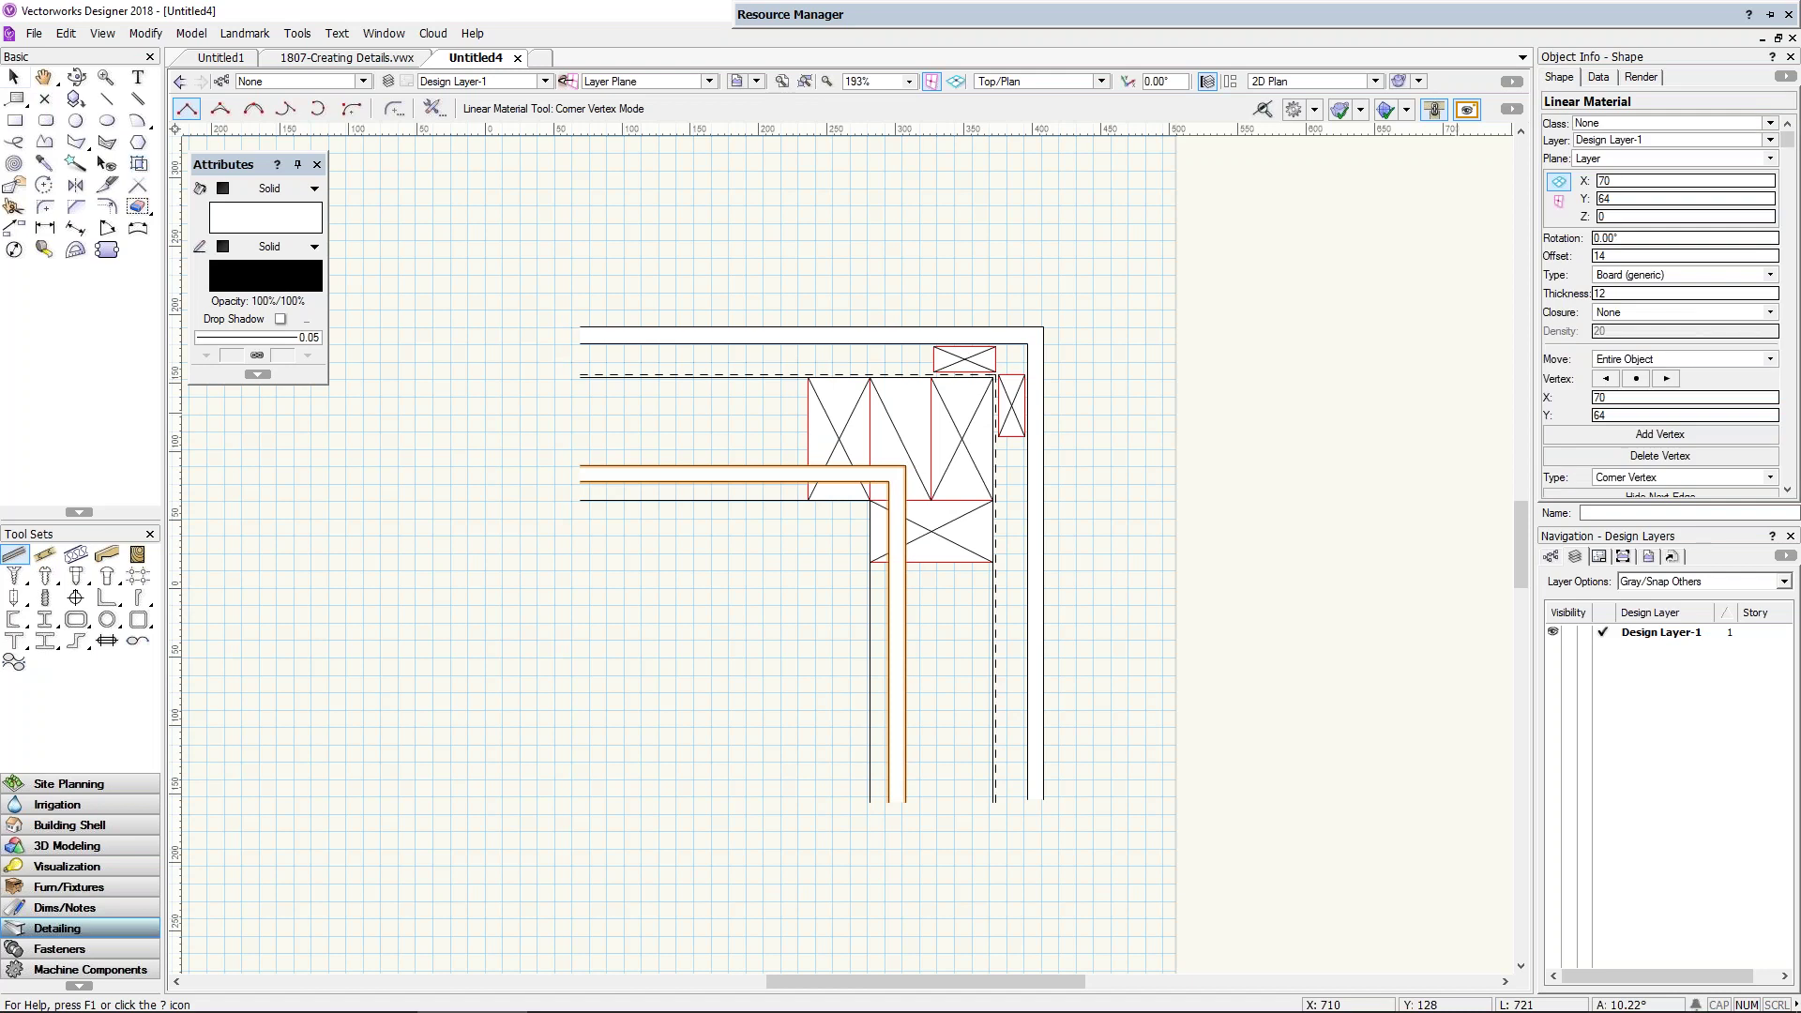
{"action": "left_click", "coordinate": [1606, 257]}
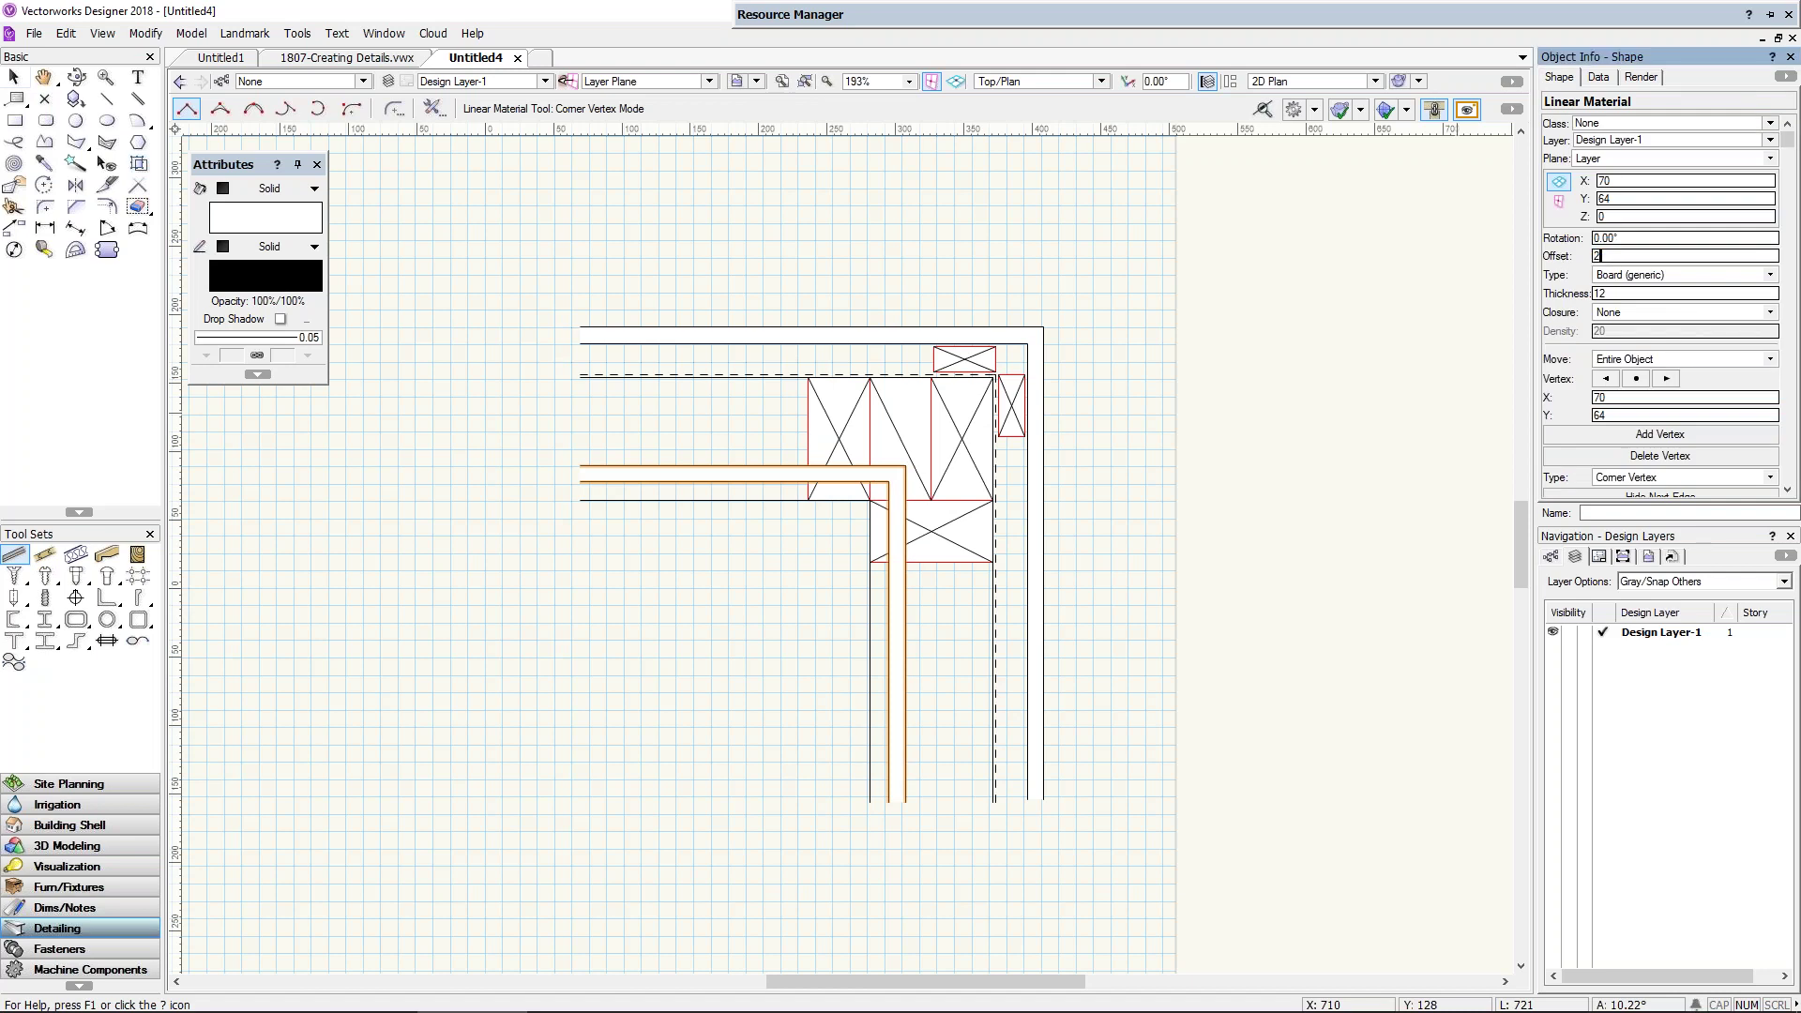
{"action": "key", "text": "Return"}
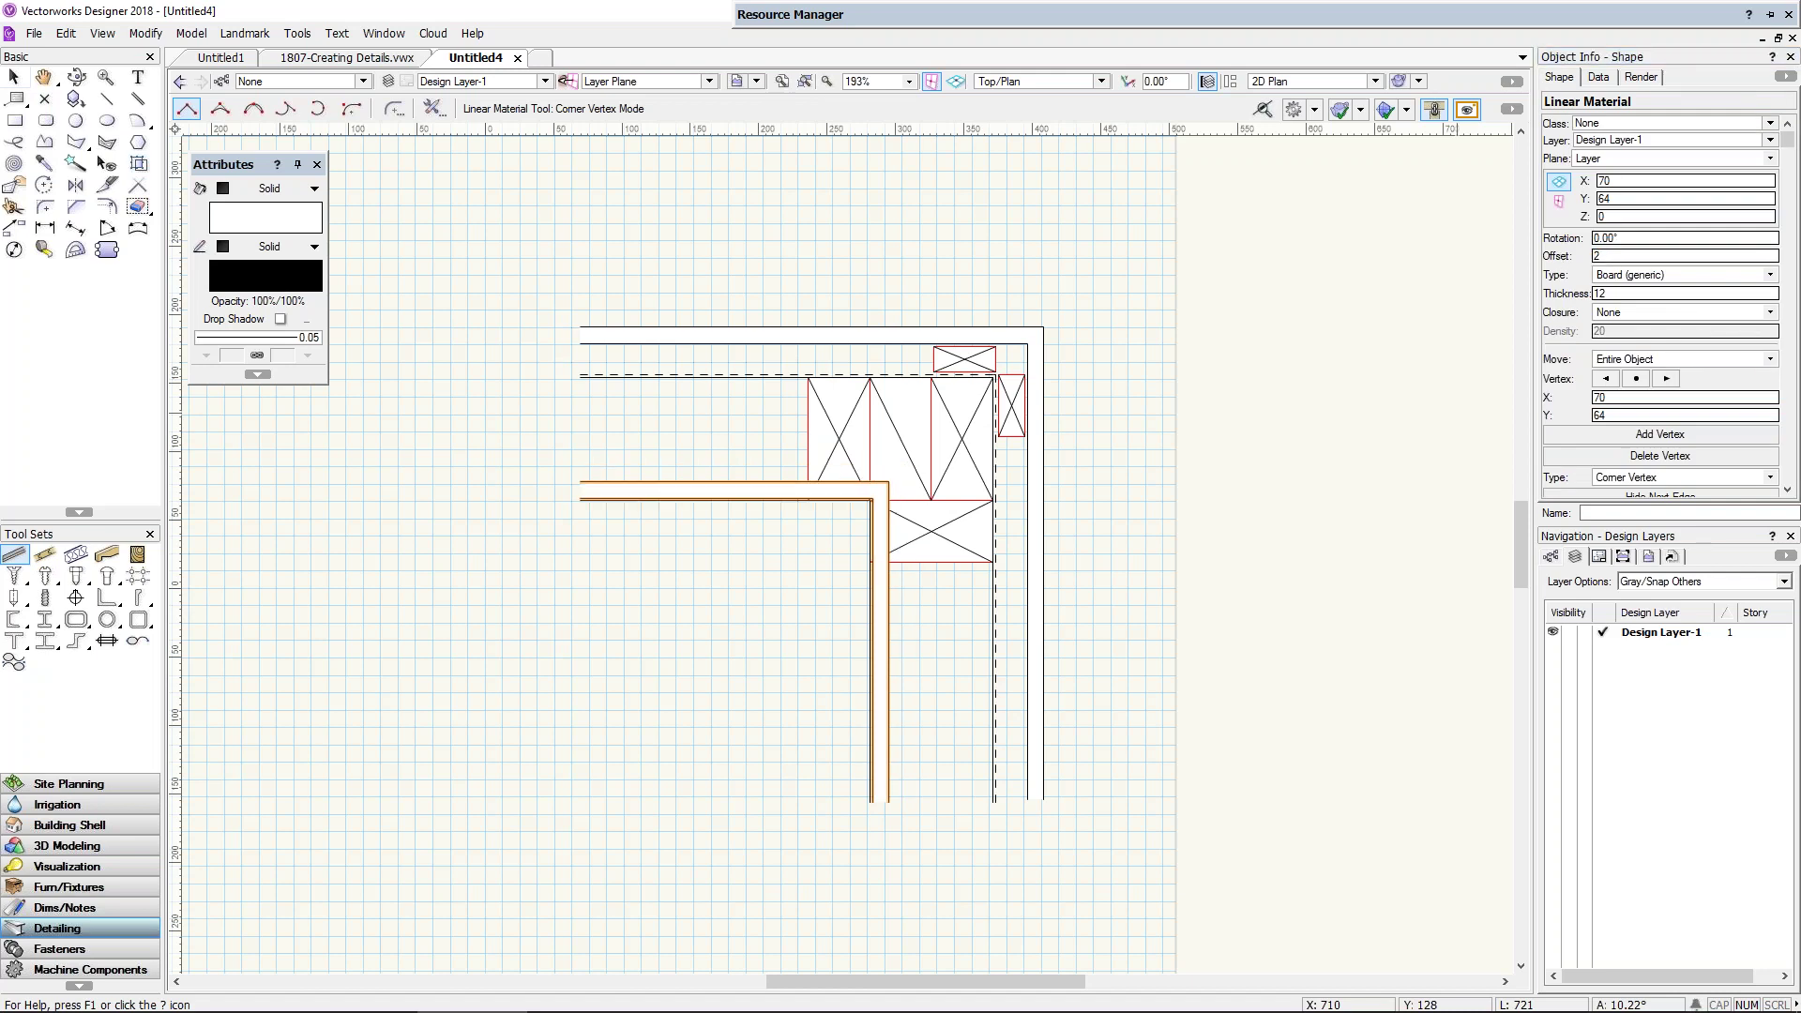
{"action": "key", "text": "Delete"}
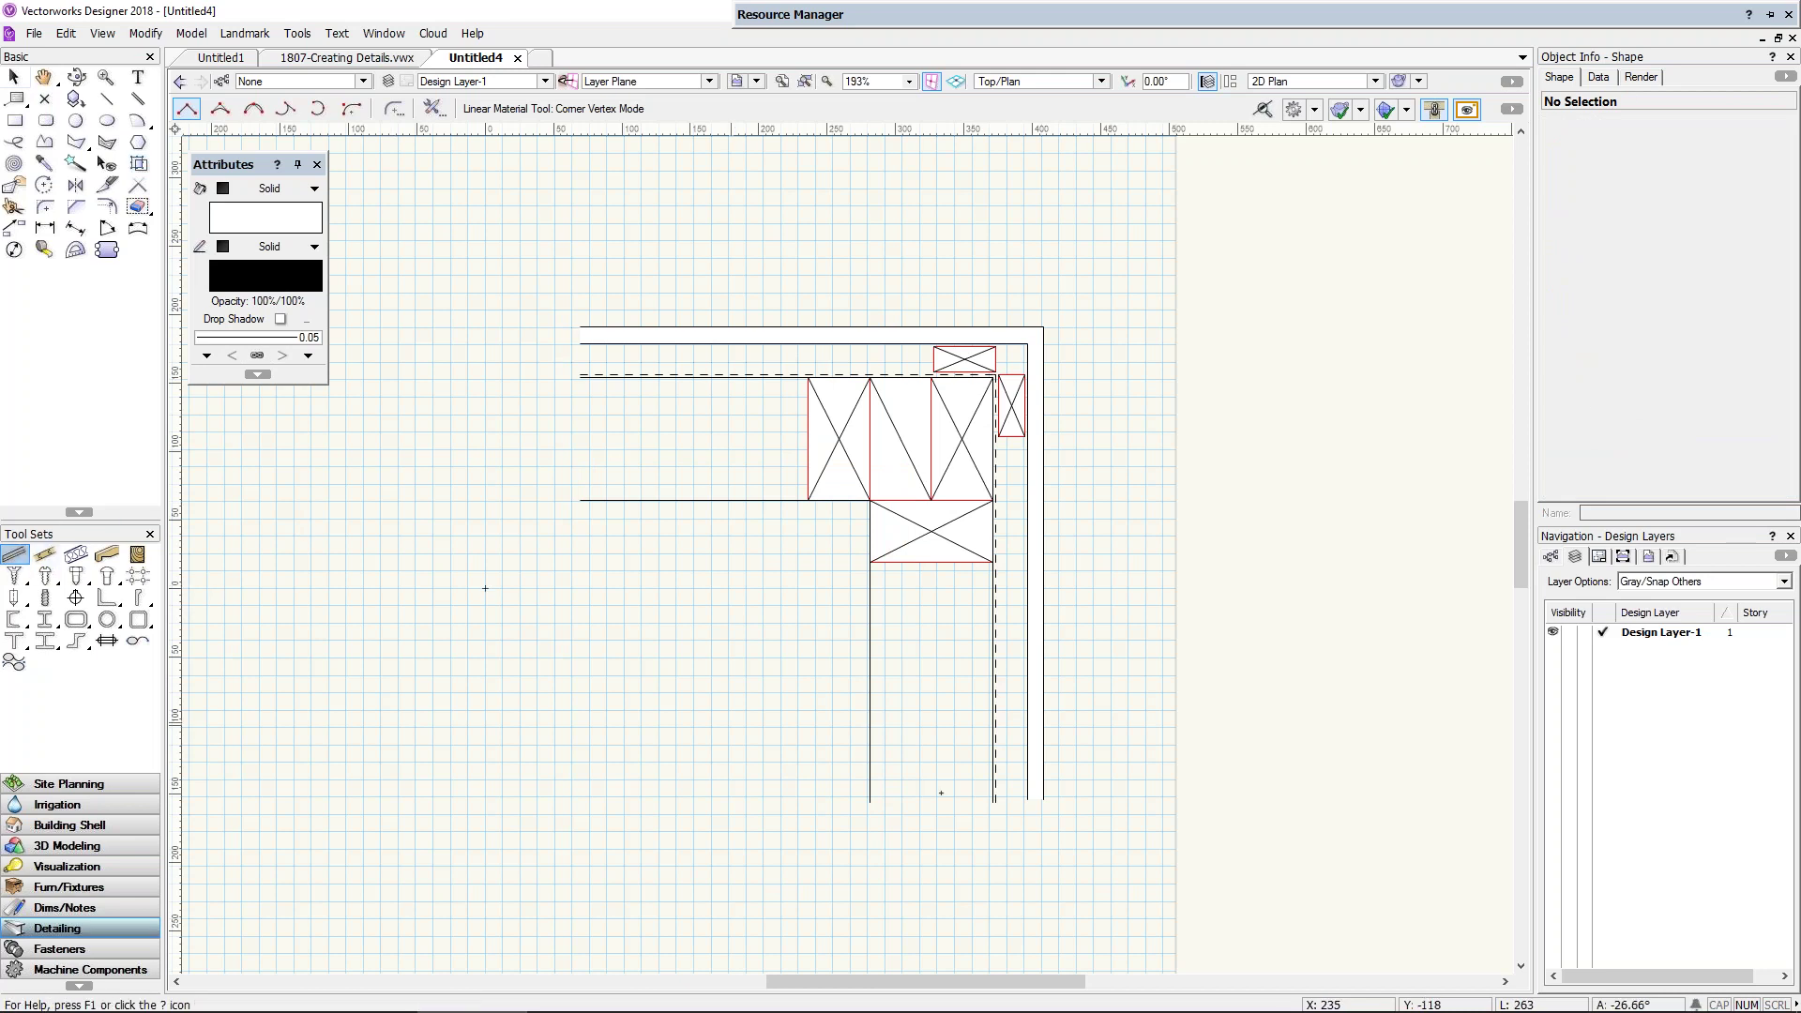
{"action": "left_click", "coordinate": [869, 801]}
{"action": "left_click", "coordinate": [870, 499]}
{"action": "double_click", "coordinate": [579, 500]}
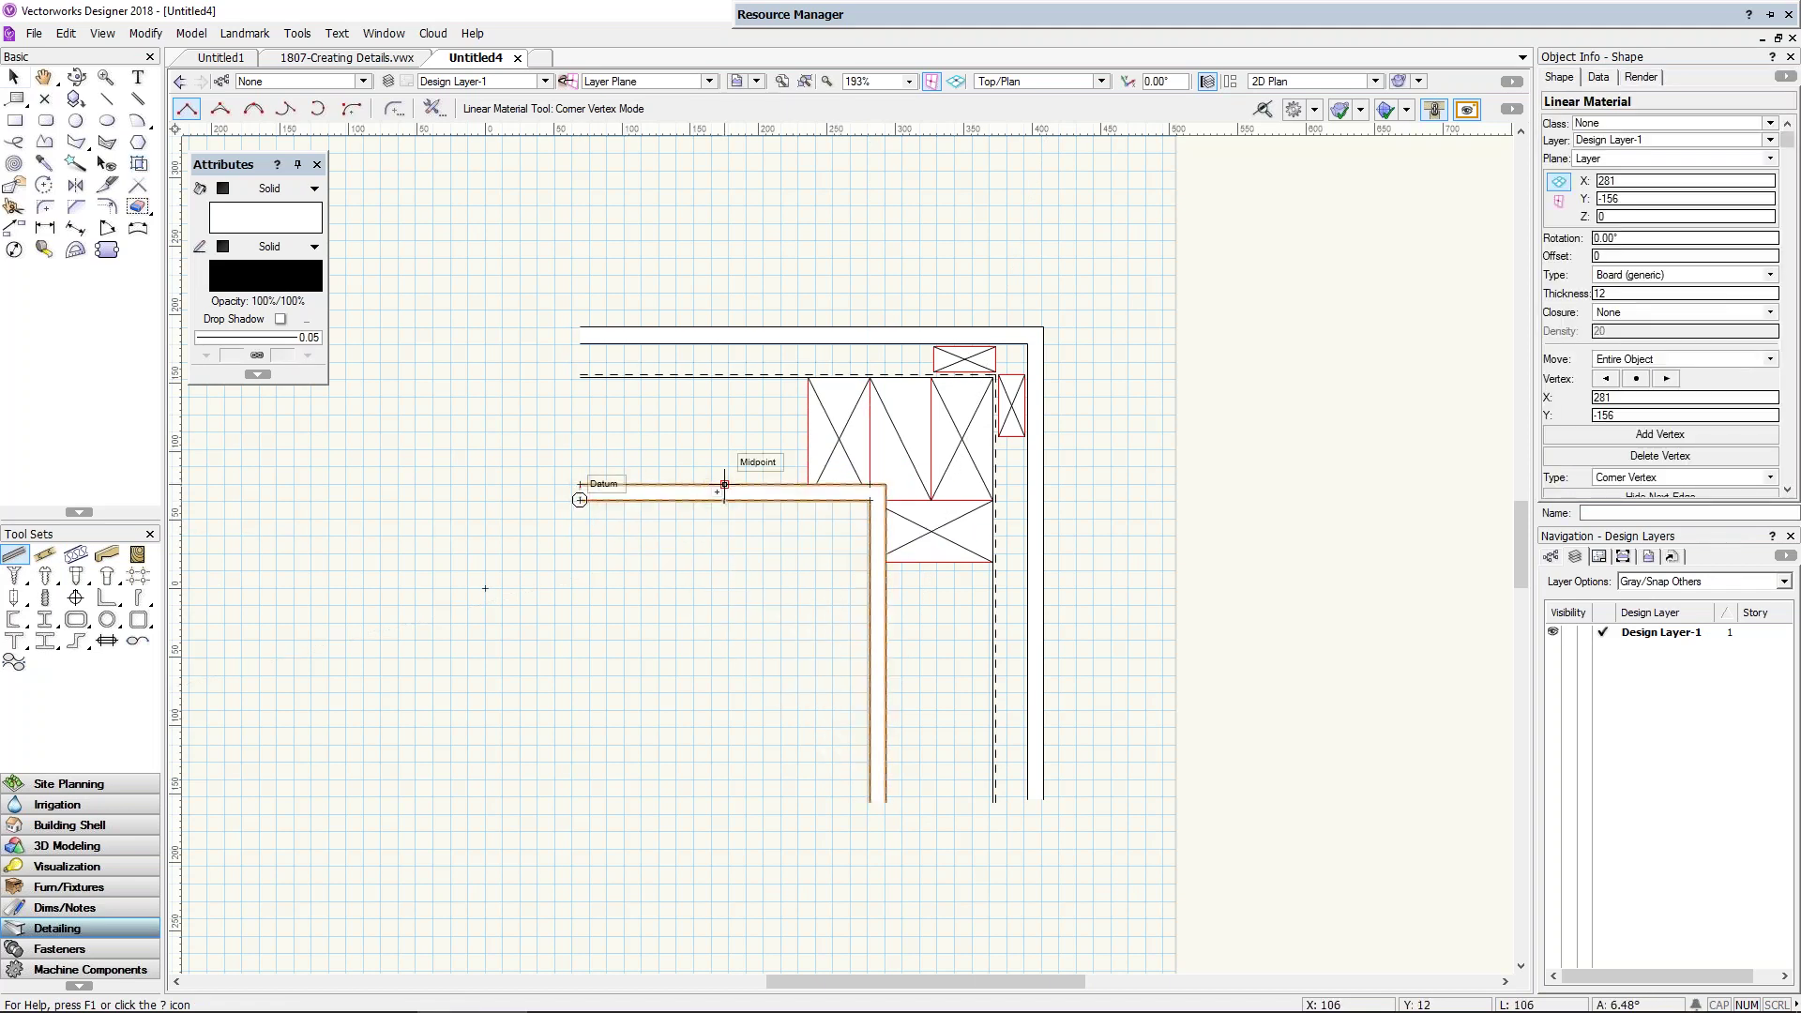
{"action": "key", "text": "ctrl+z"}
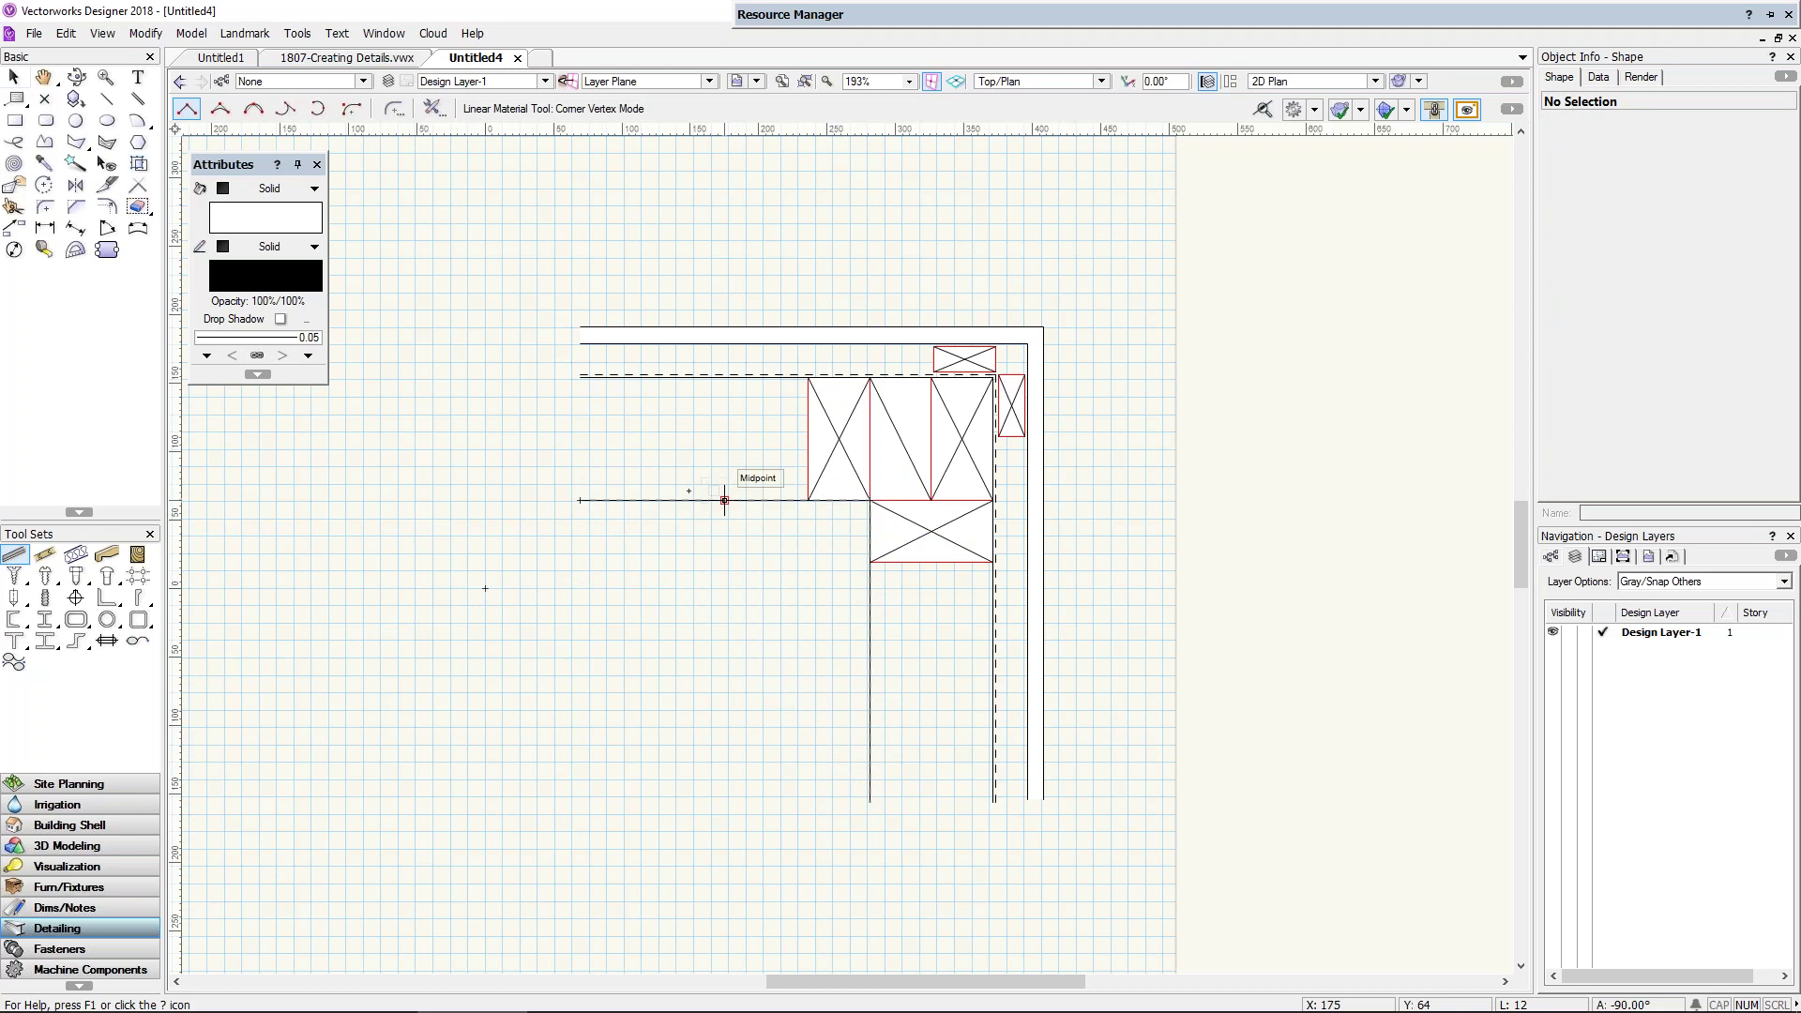
Step: Draw an L-shaped lining along the inner faces of the framing with the Double-Line Polygon tool, separation 12, Top Control Line mode
{"action": "left_click", "coordinate": [107, 142]}
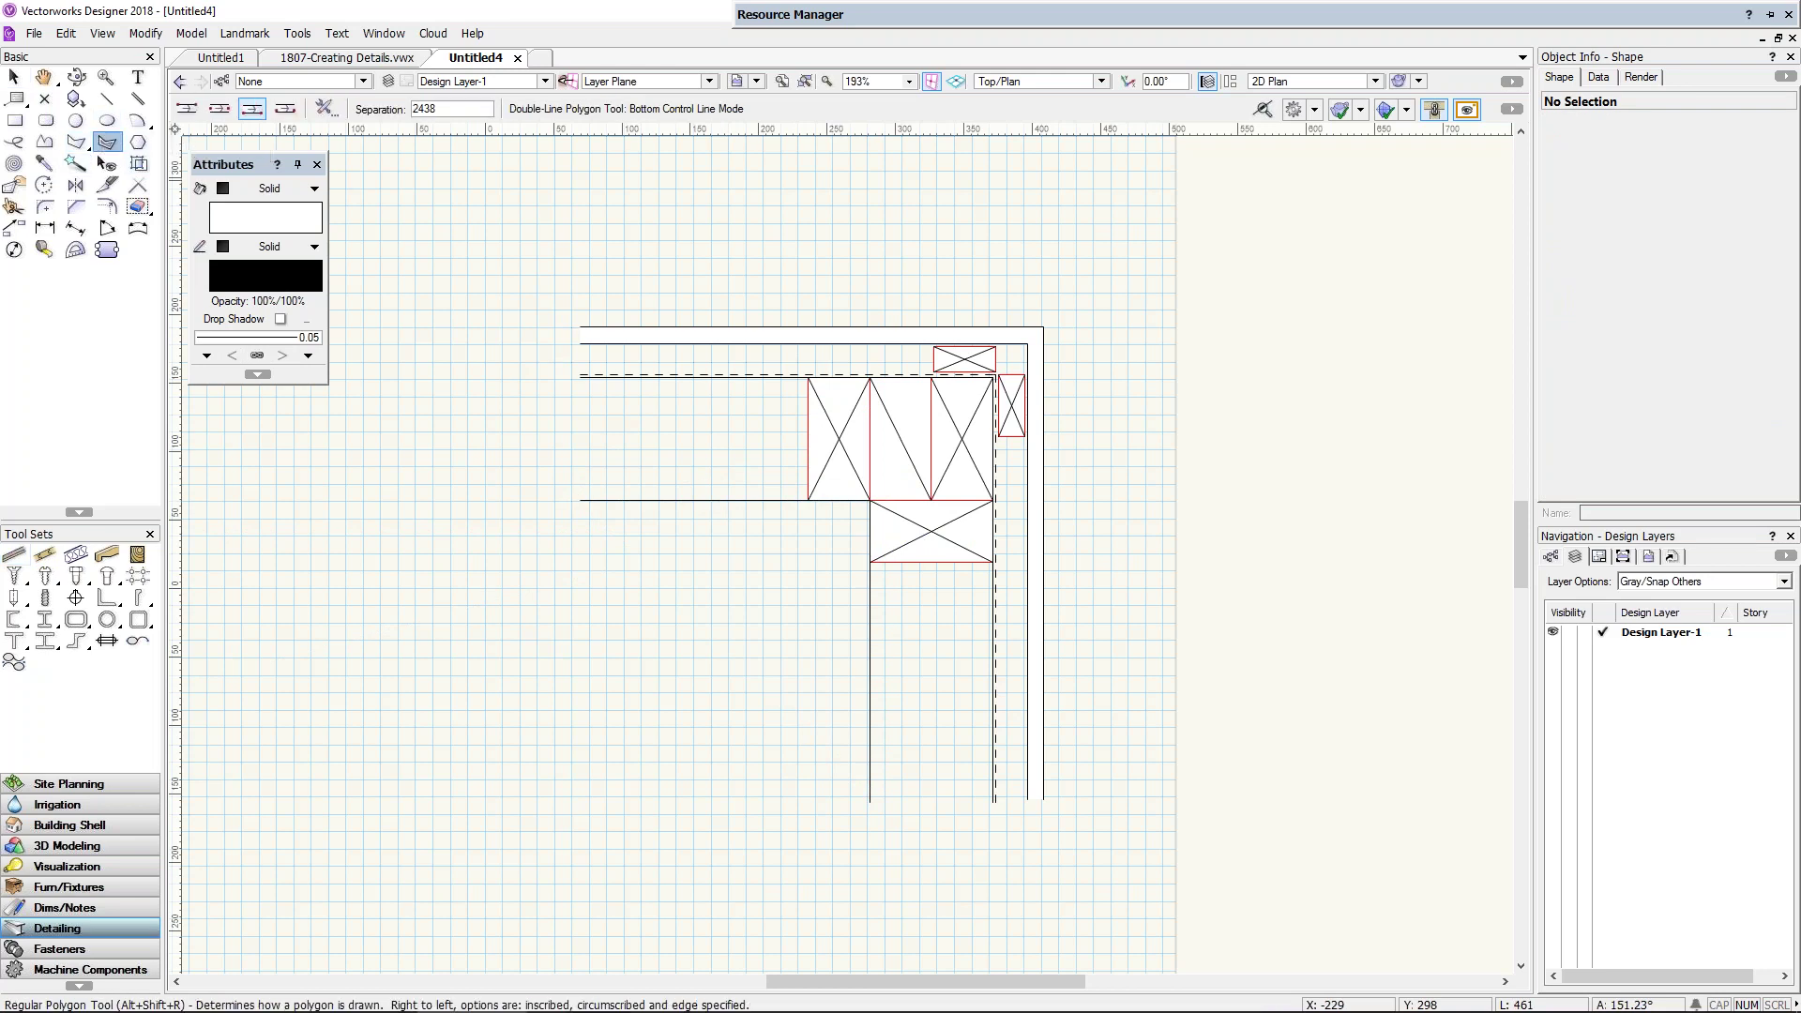
{"action": "left_click", "coordinate": [394, 110]}
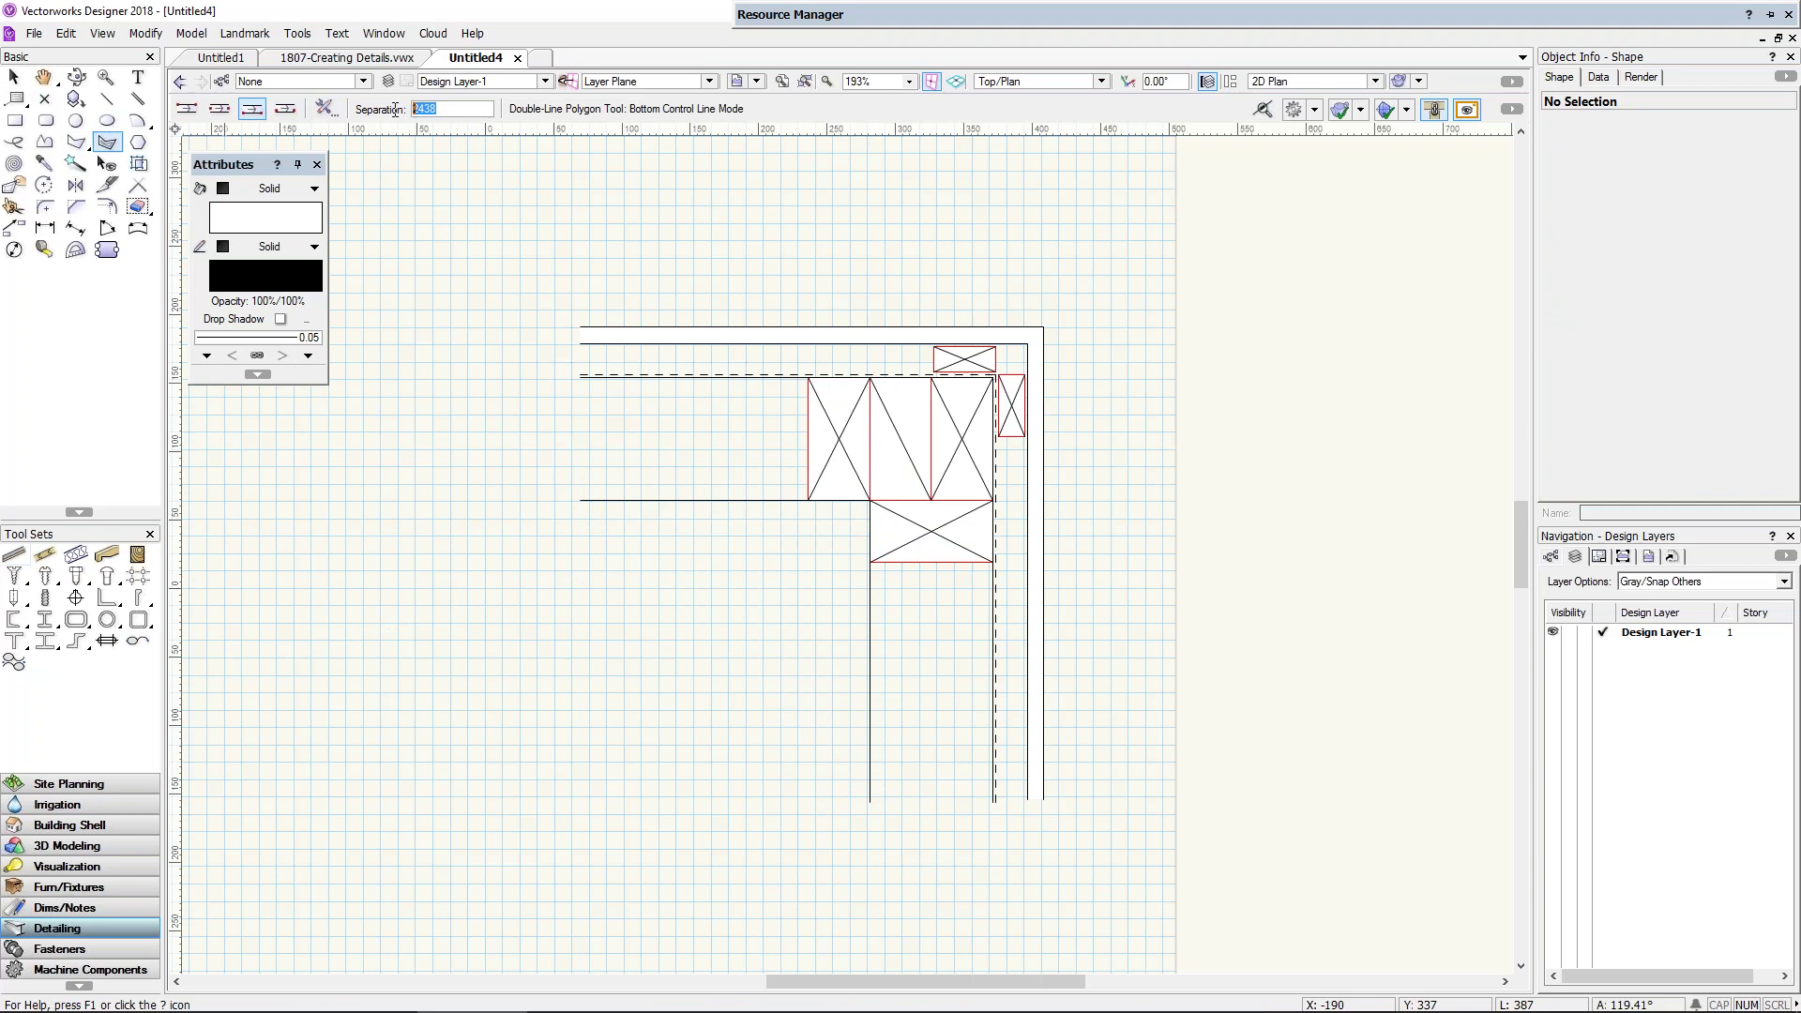
{"action": "type", "text": "12"}
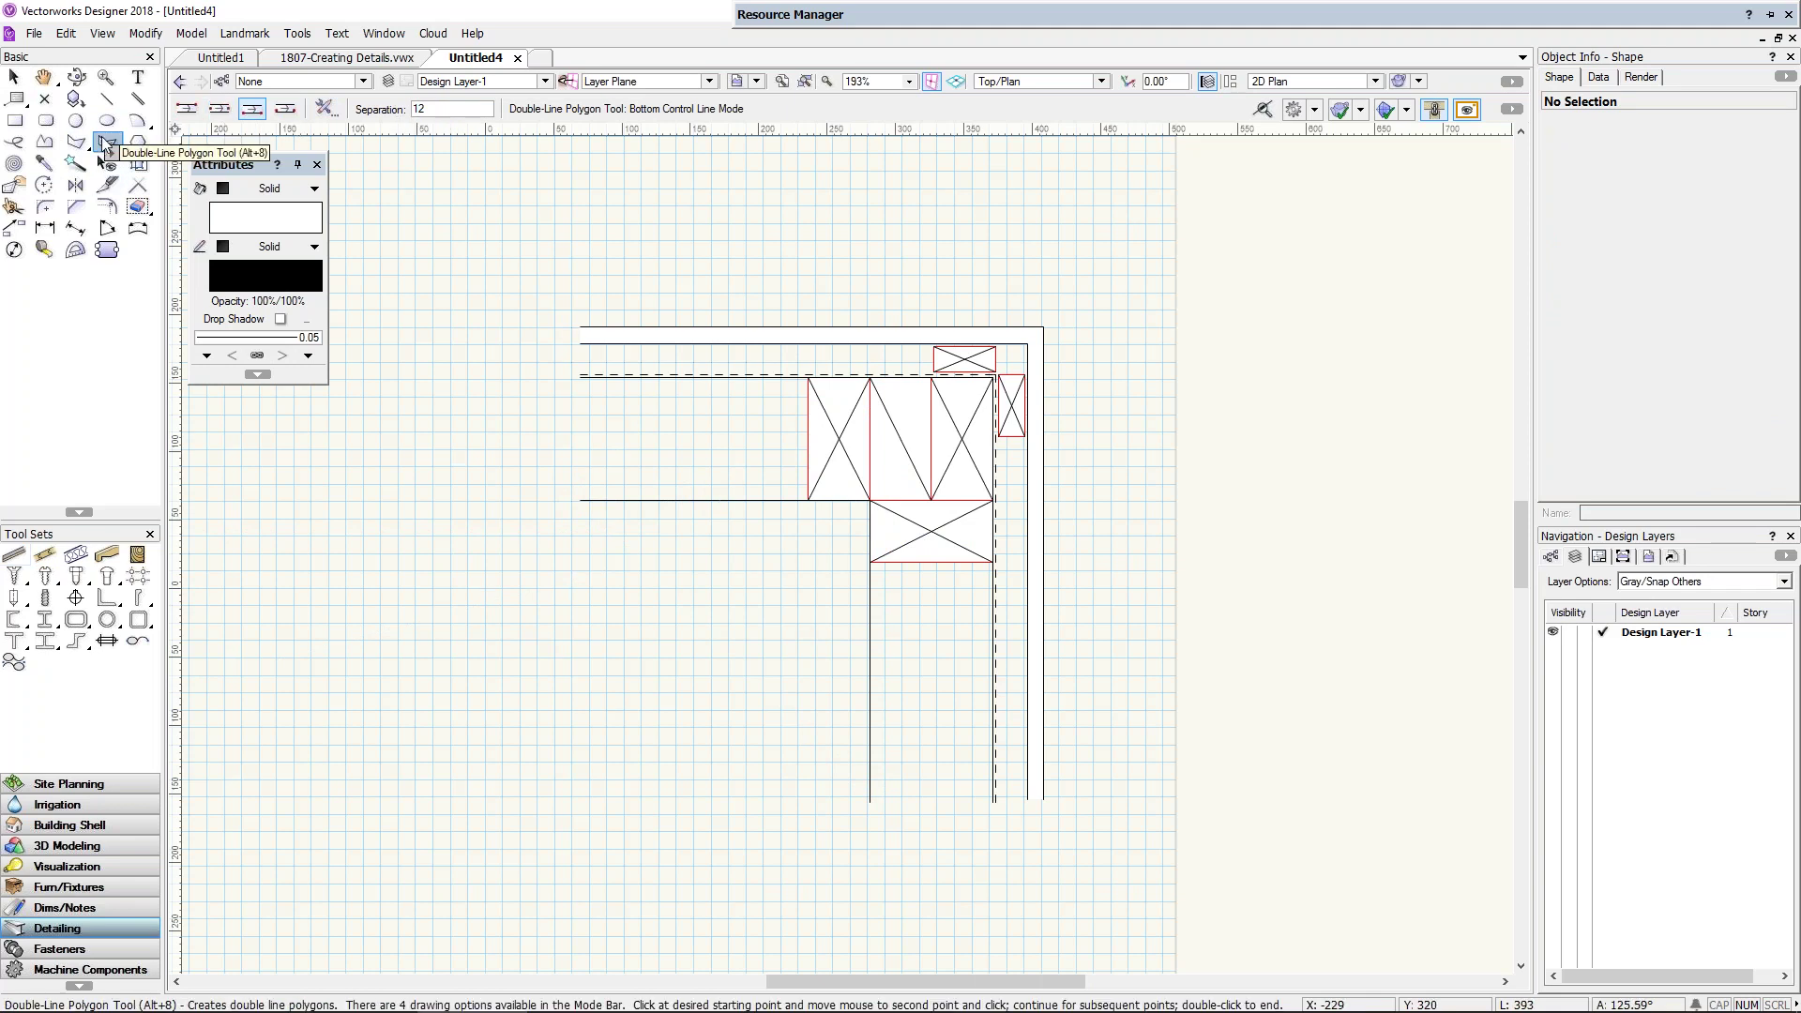
{"action": "left_click", "coordinate": [324, 109]}
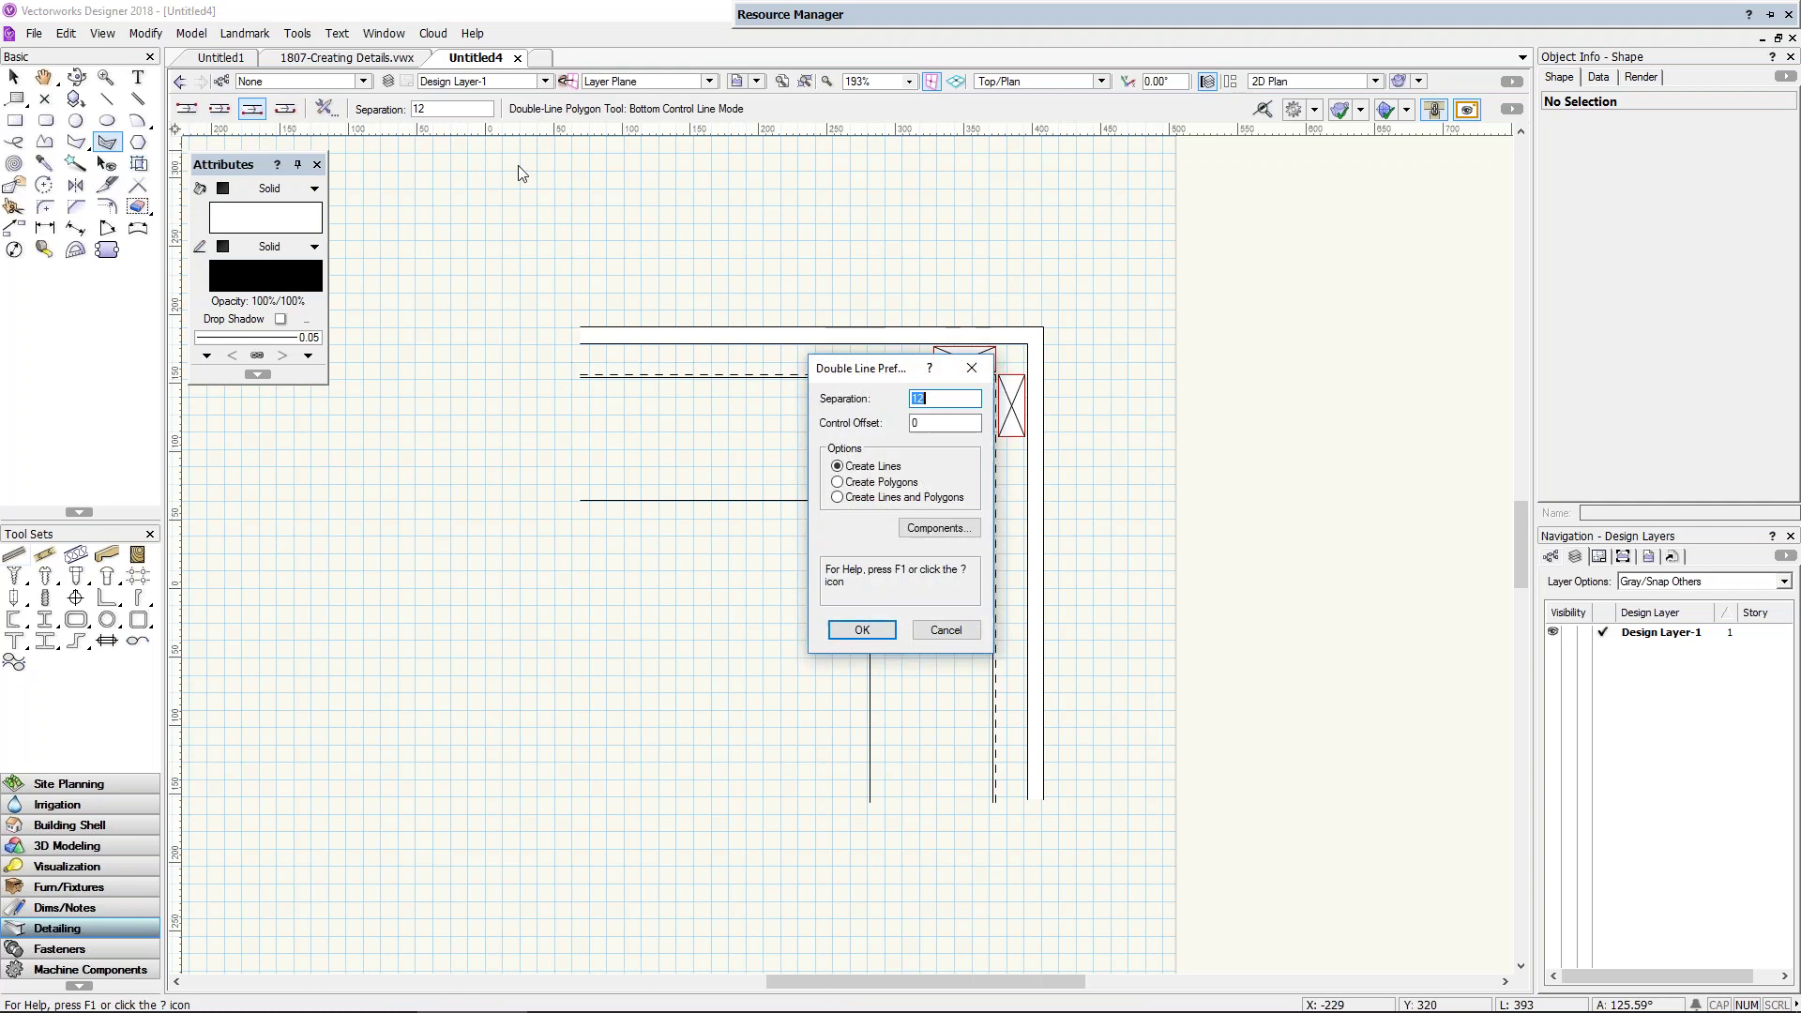
{"action": "left_click", "coordinate": [860, 630]}
{"action": "left_click", "coordinate": [580, 499]}
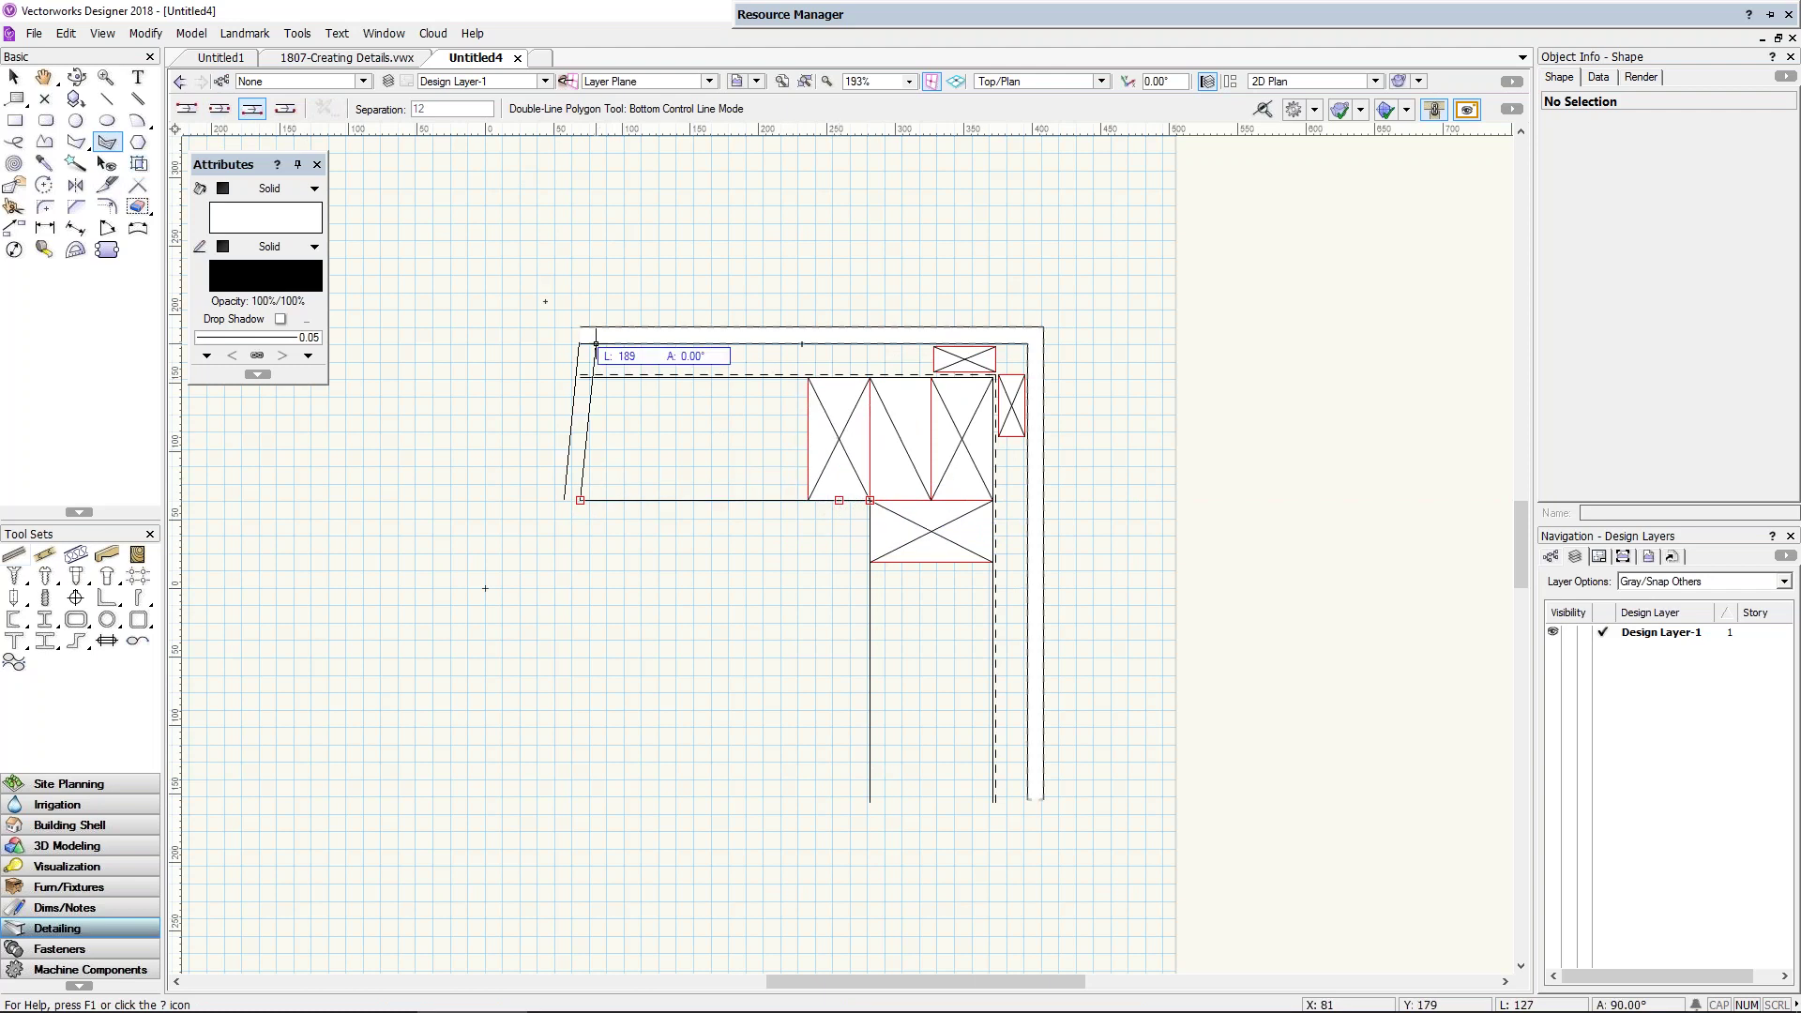
{"action": "left_click", "coordinate": [187, 109]}
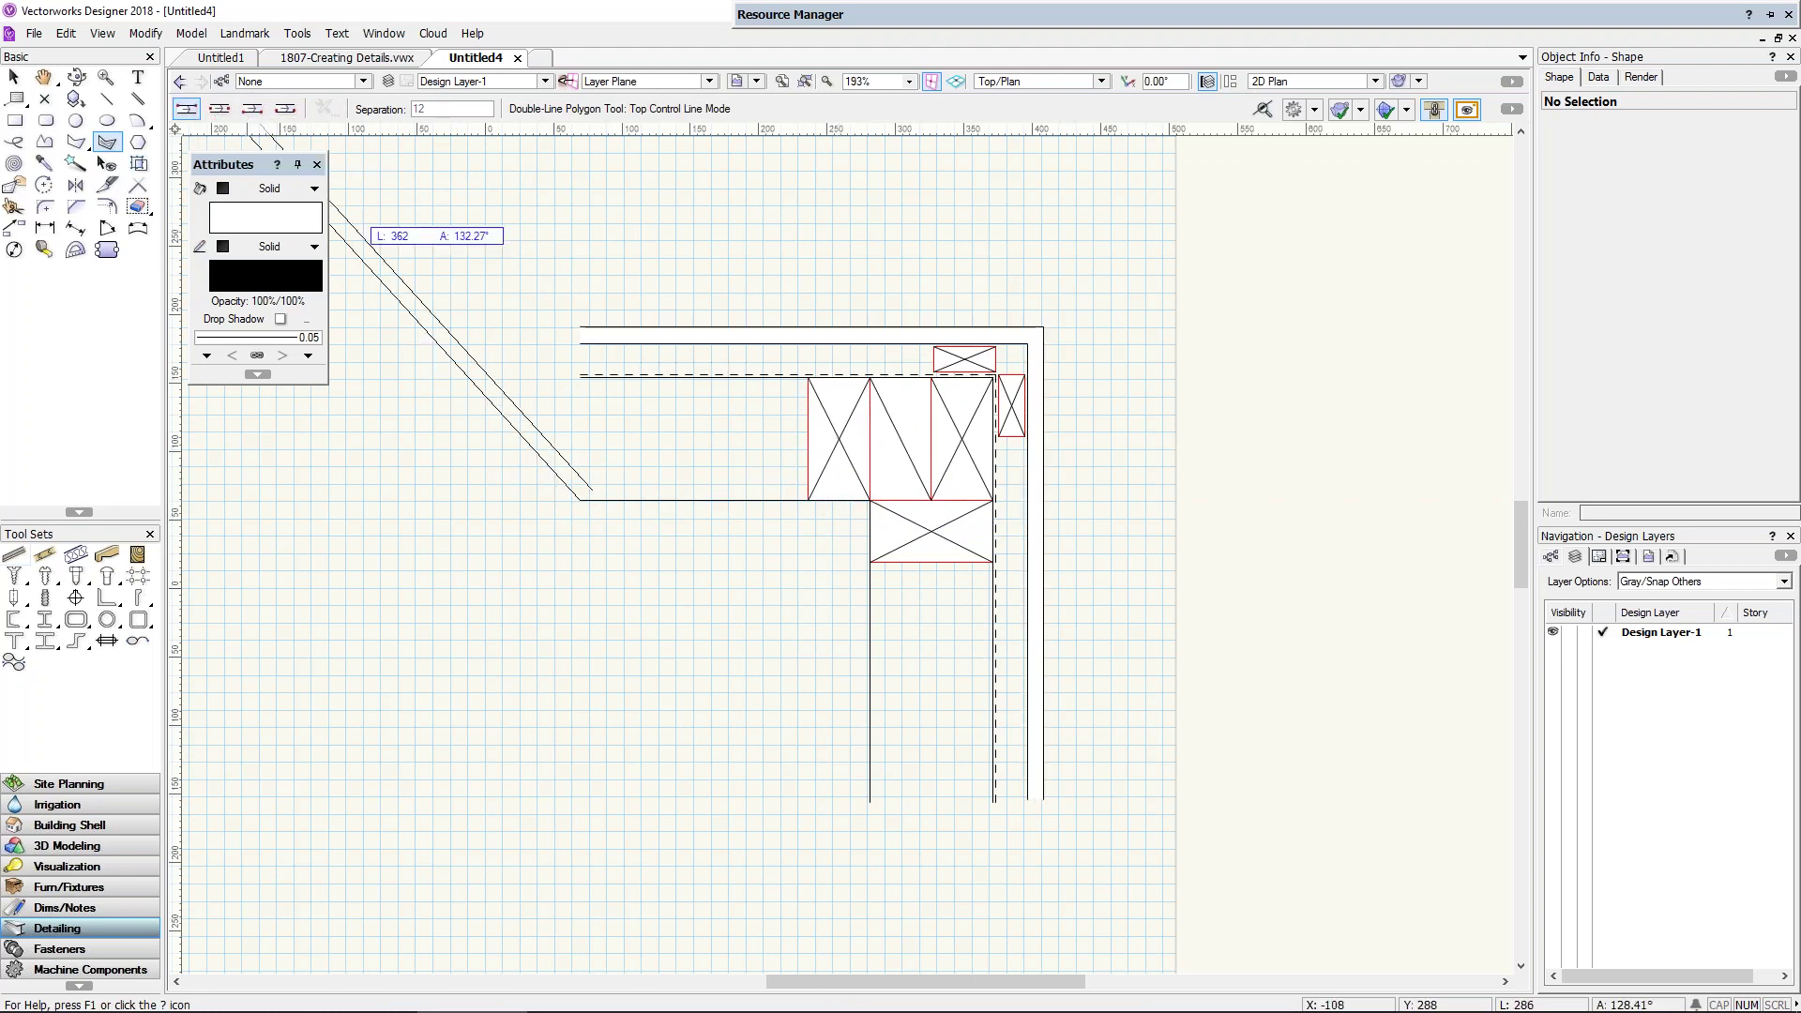
{"action": "left_click", "coordinate": [838, 500]}
{"action": "double_click", "coordinate": [870, 796]}
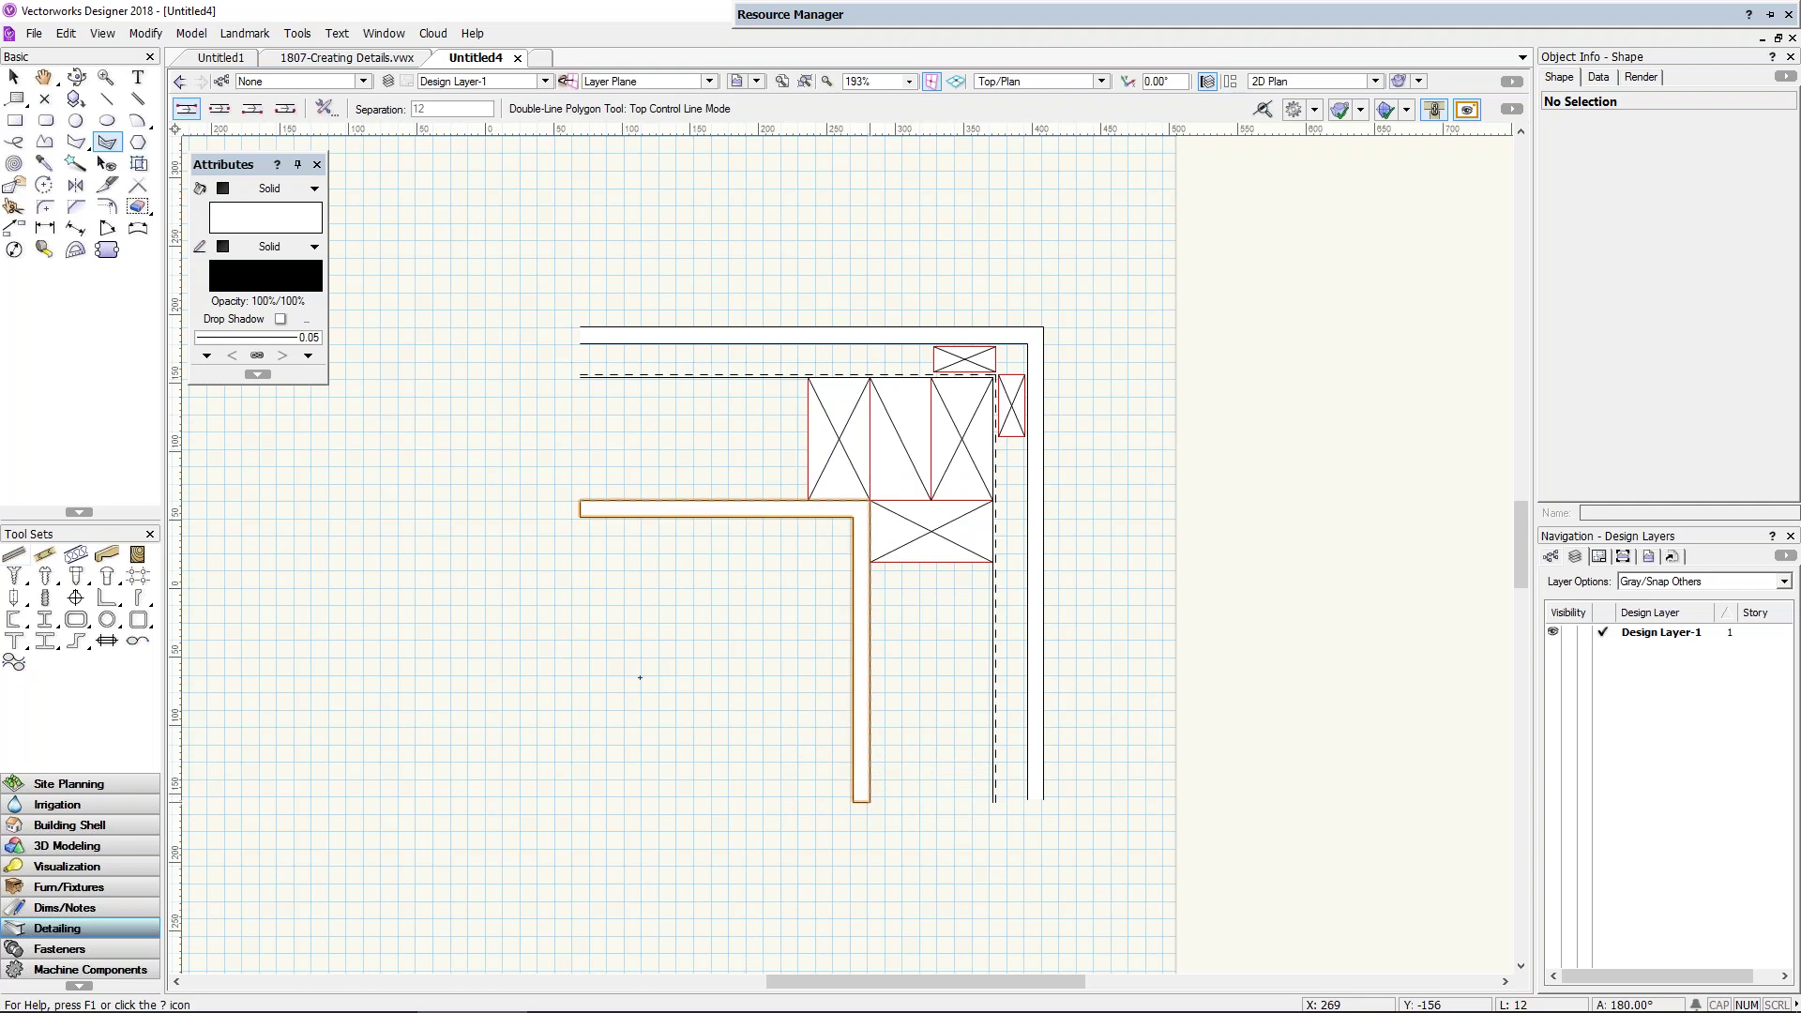
{"action": "key", "text": "x"}
{"action": "key", "text": "x"}
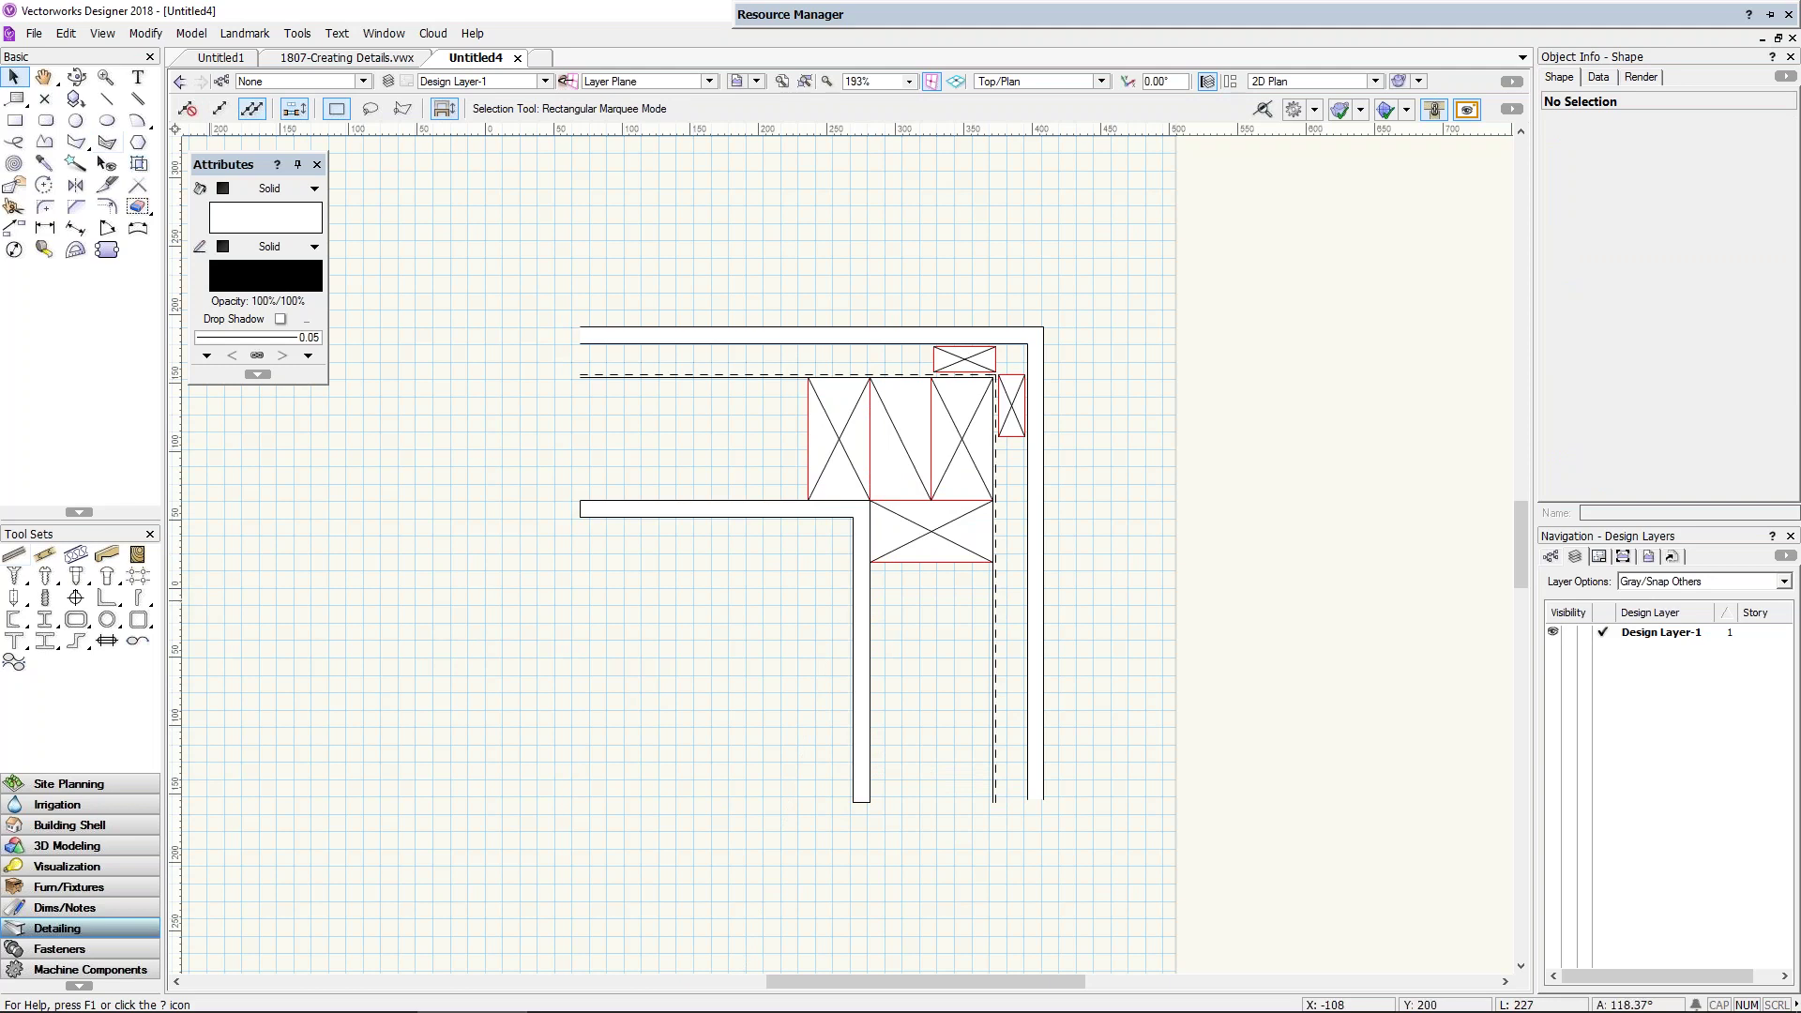
Step: Preview the Detail Parts symbols in the archoncad library, including Capping 1, CRANKED BOLT M16 and DHS 150/15
{"action": "left_click", "coordinate": [1257, 8]}
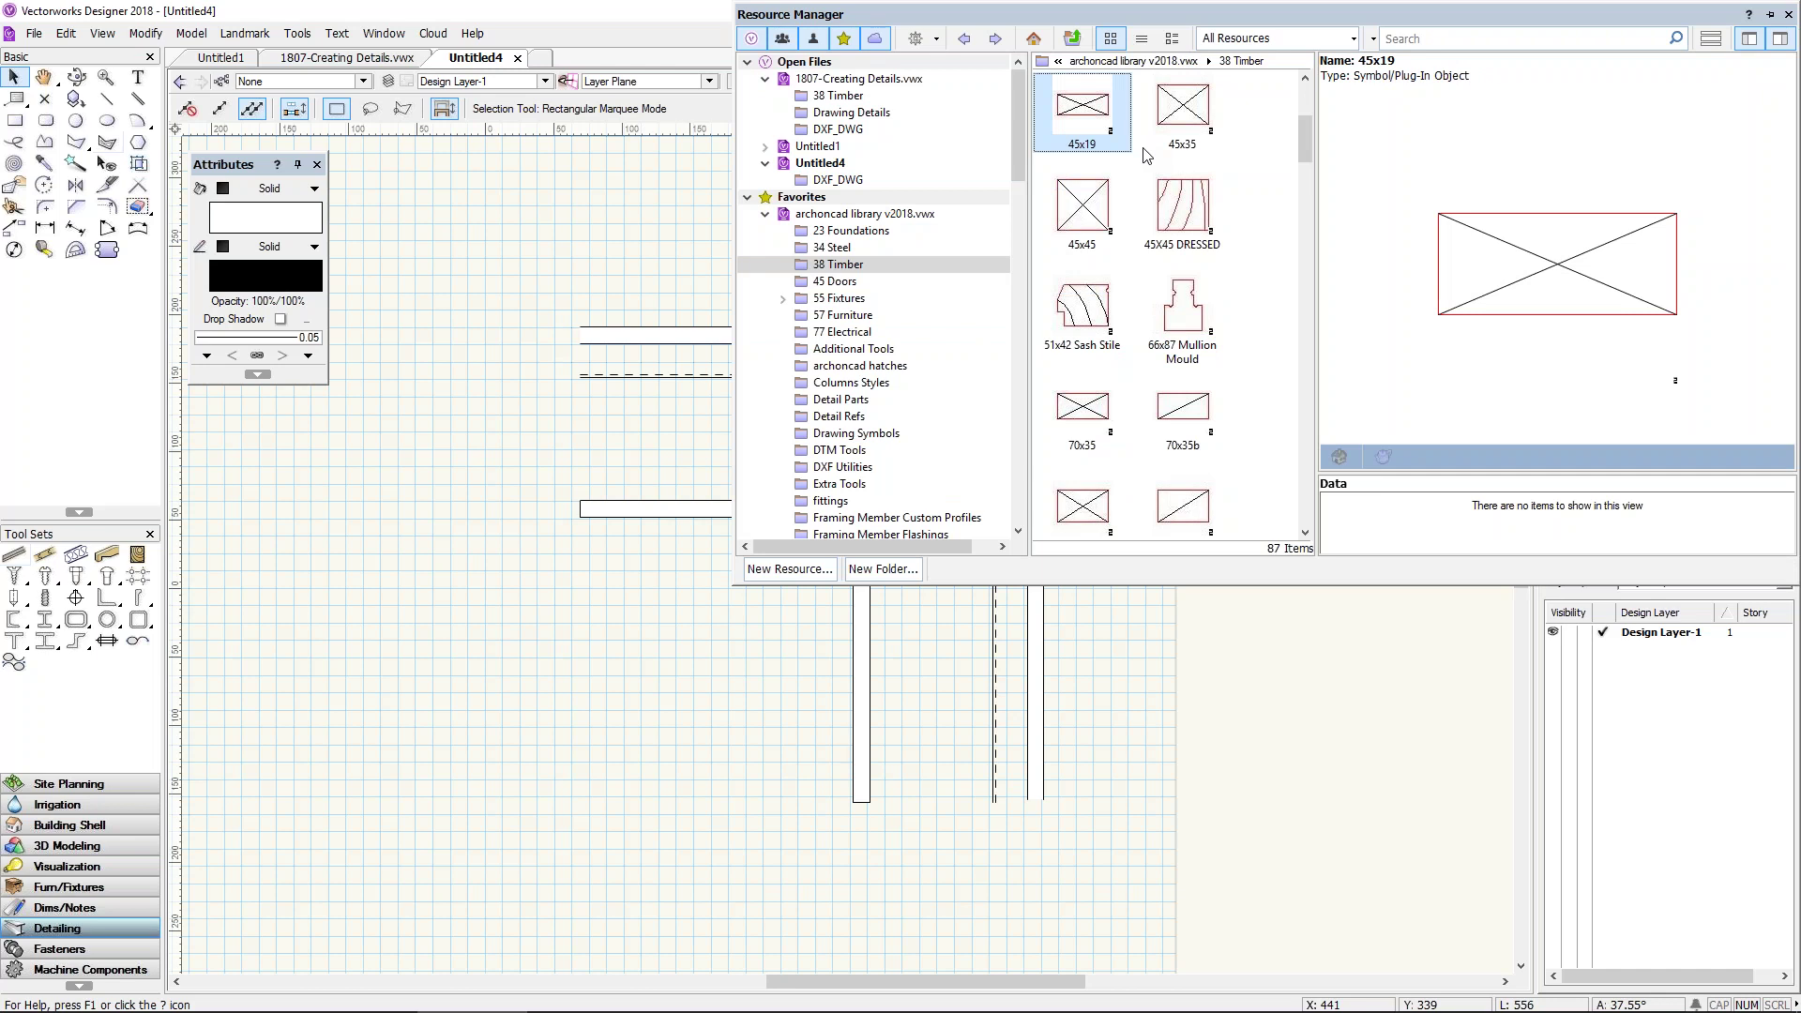
{"action": "left_click", "coordinate": [835, 404]}
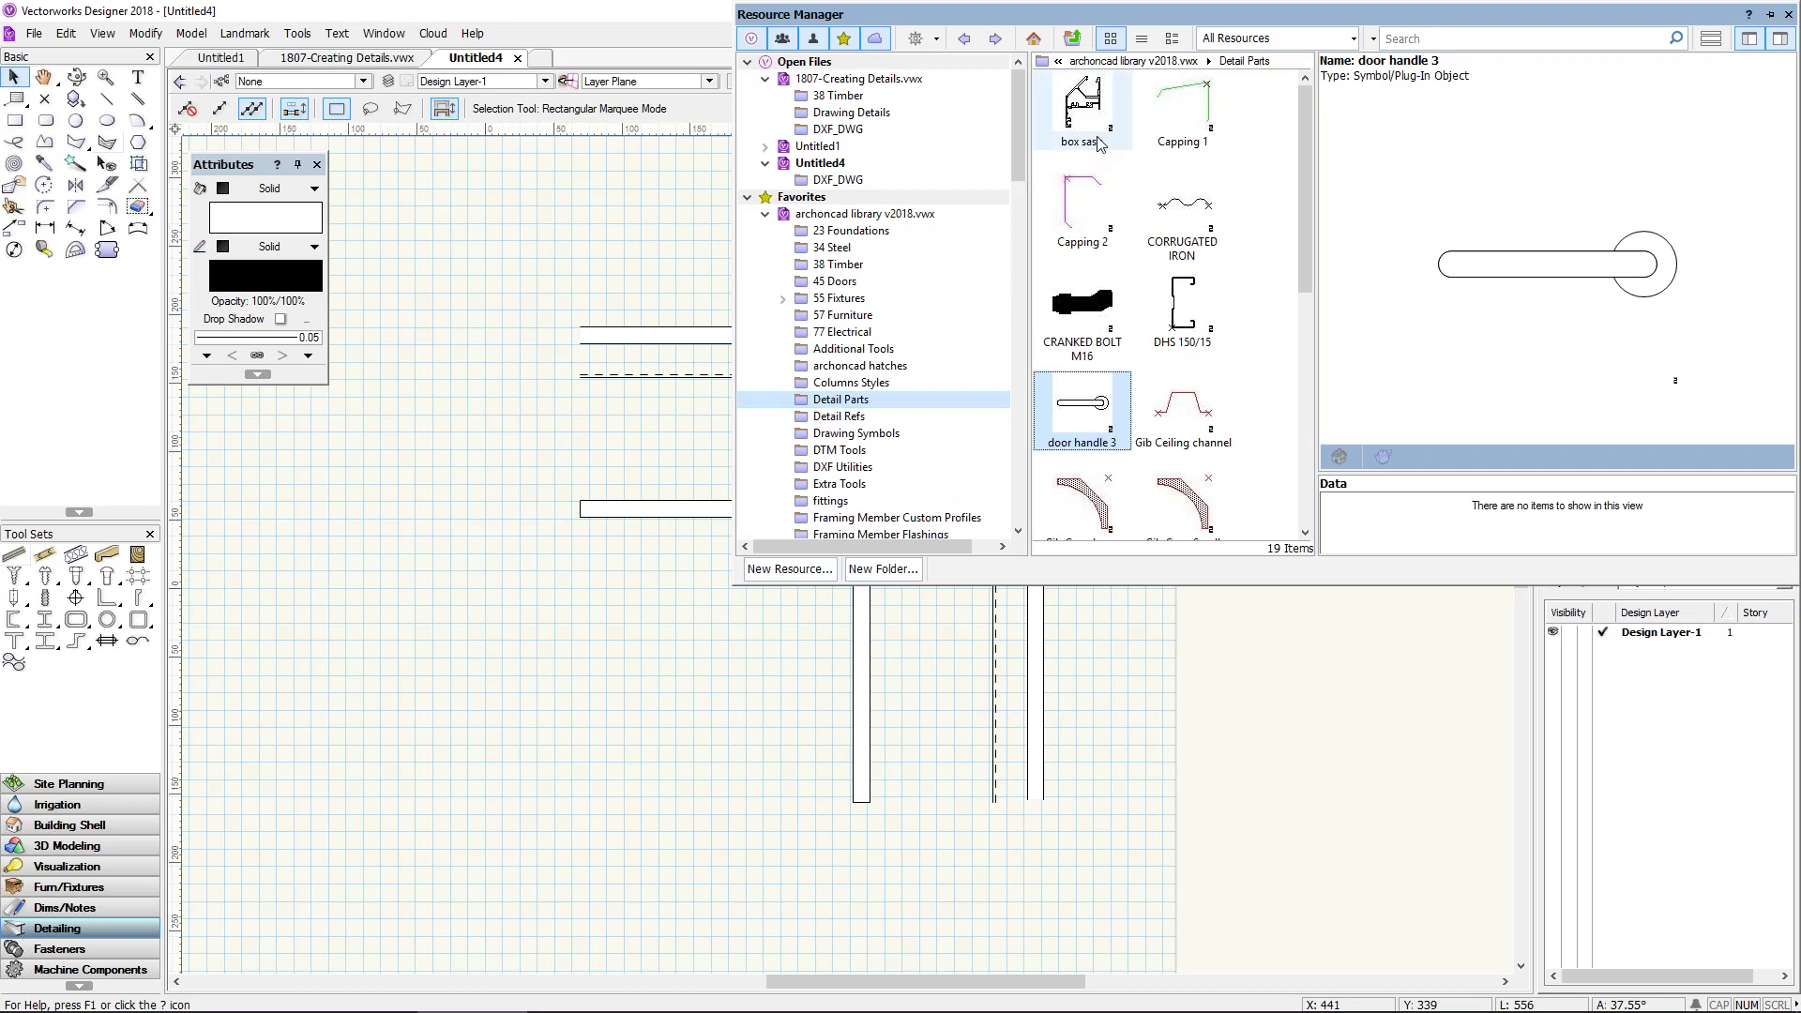
{"action": "left_click", "coordinate": [1213, 122]}
{"action": "left_click", "coordinate": [1088, 314]}
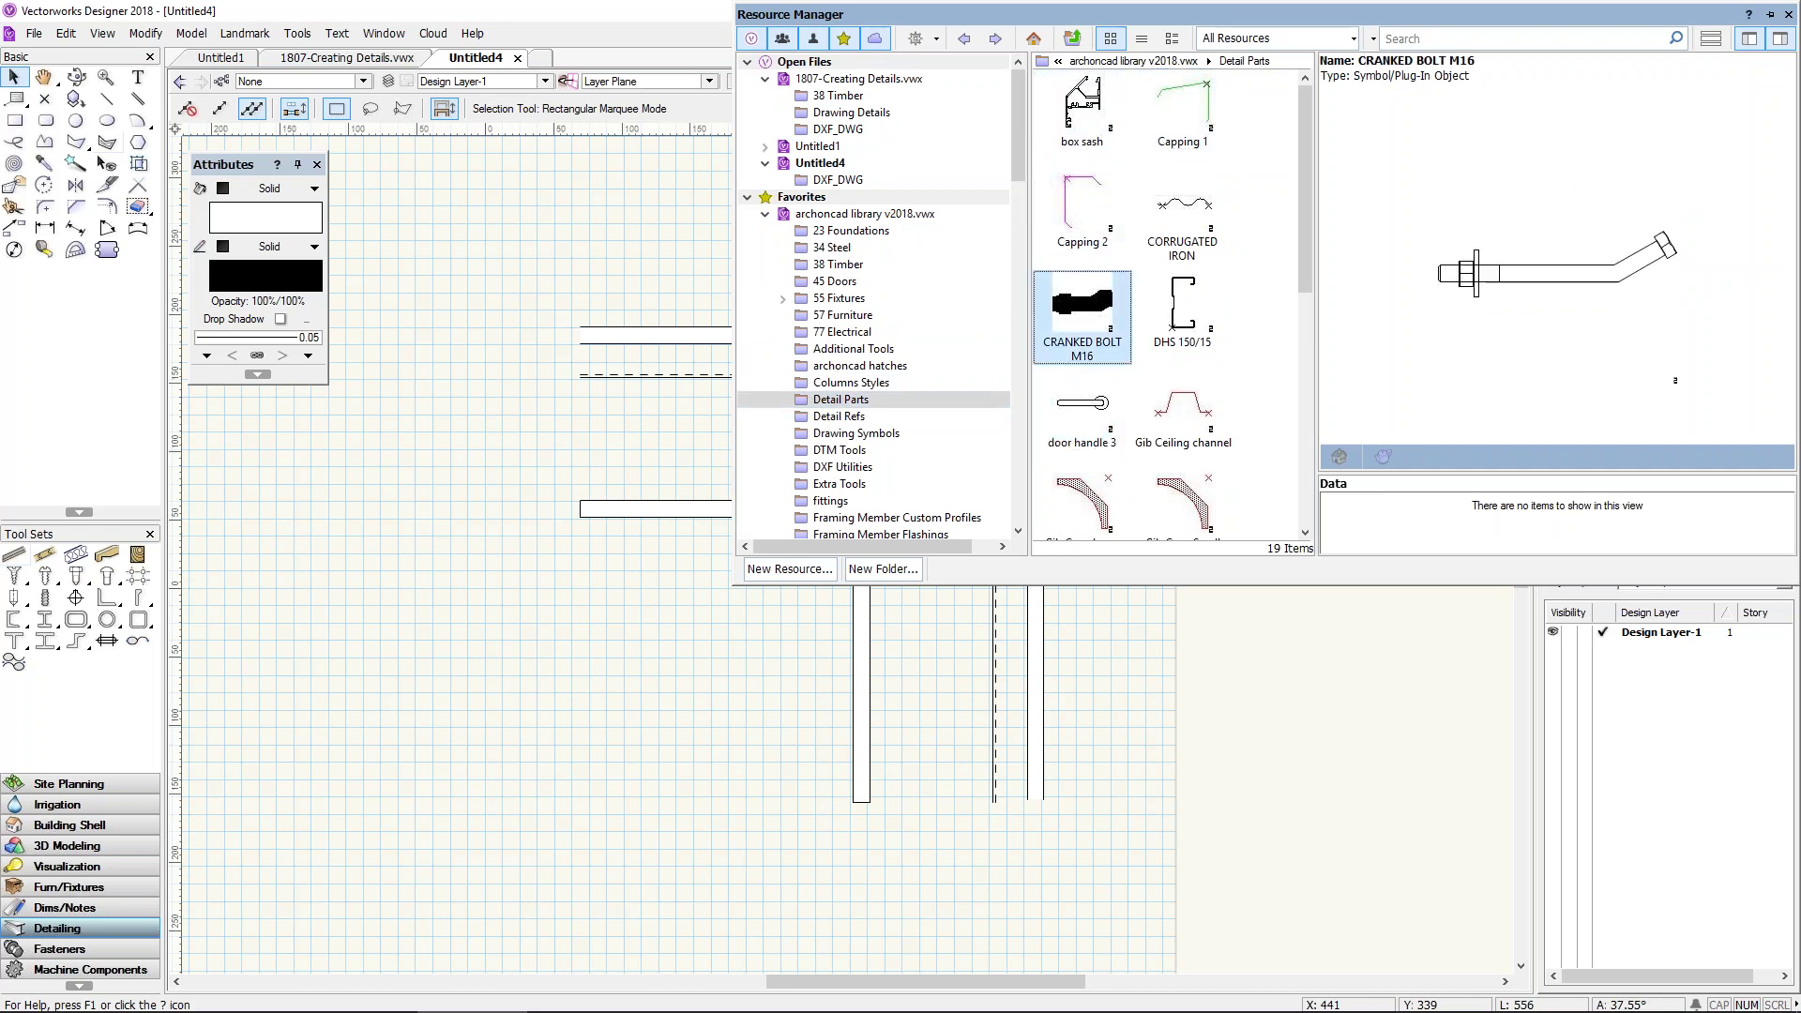
{"action": "left_click", "coordinate": [1176, 351]}
{"action": "scroll", "coordinate": [1165, 328], "scroll_direction": "down", "scroll_amount": 5}
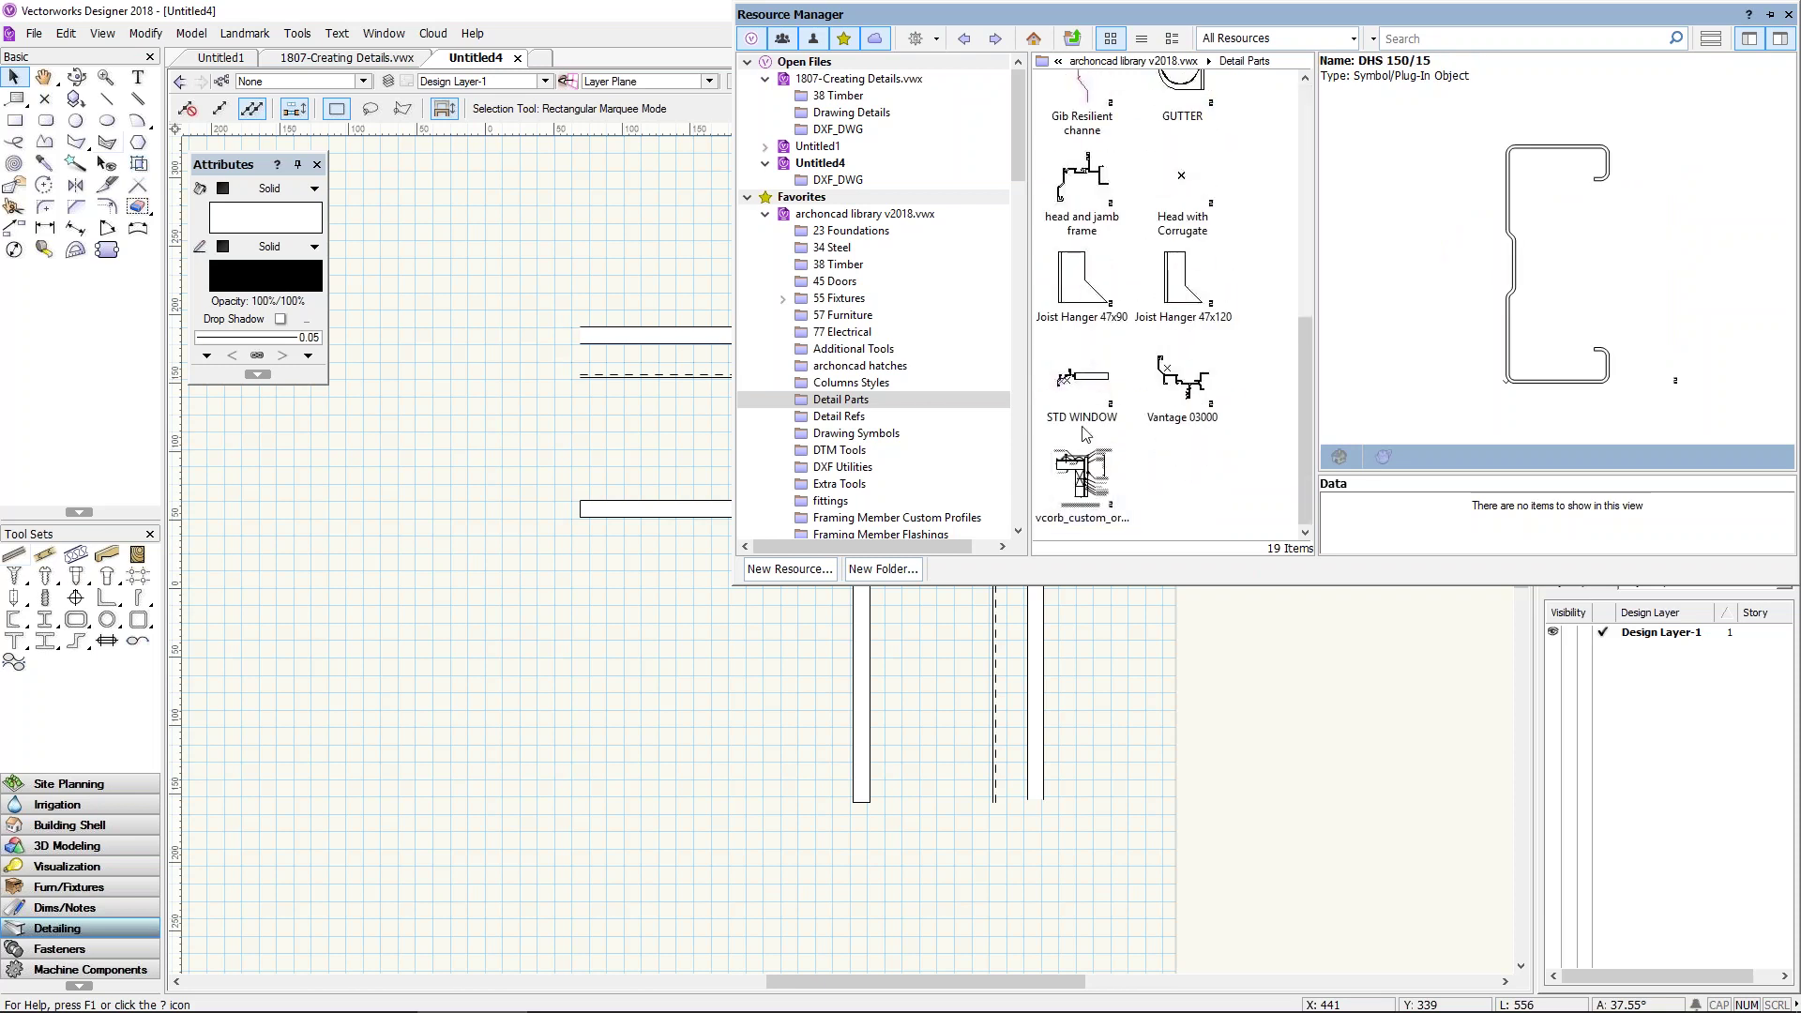
{"action": "left_click", "coordinate": [1082, 476]}
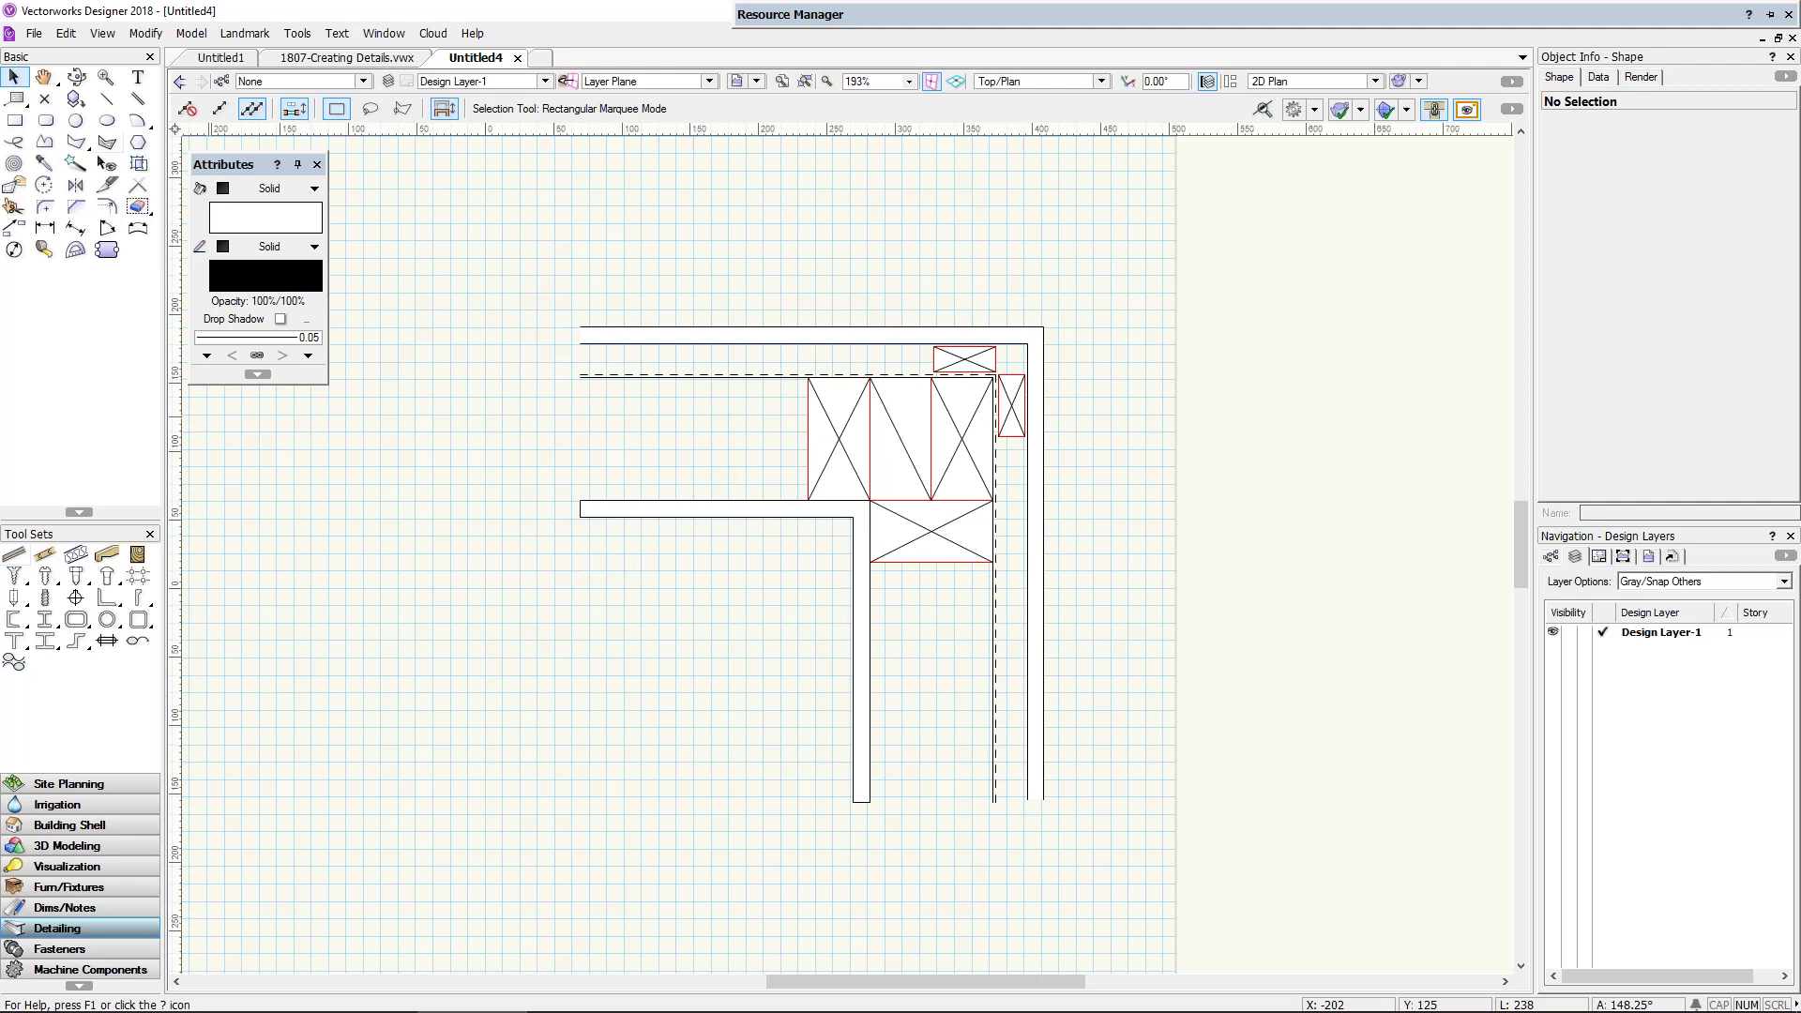
{"action": "scroll", "coordinate": [587, 627], "scroll_direction": "down", "scroll_amount": 3}
{"action": "scroll", "coordinate": [587, 628], "scroll_direction": "up", "scroll_amount": 3}
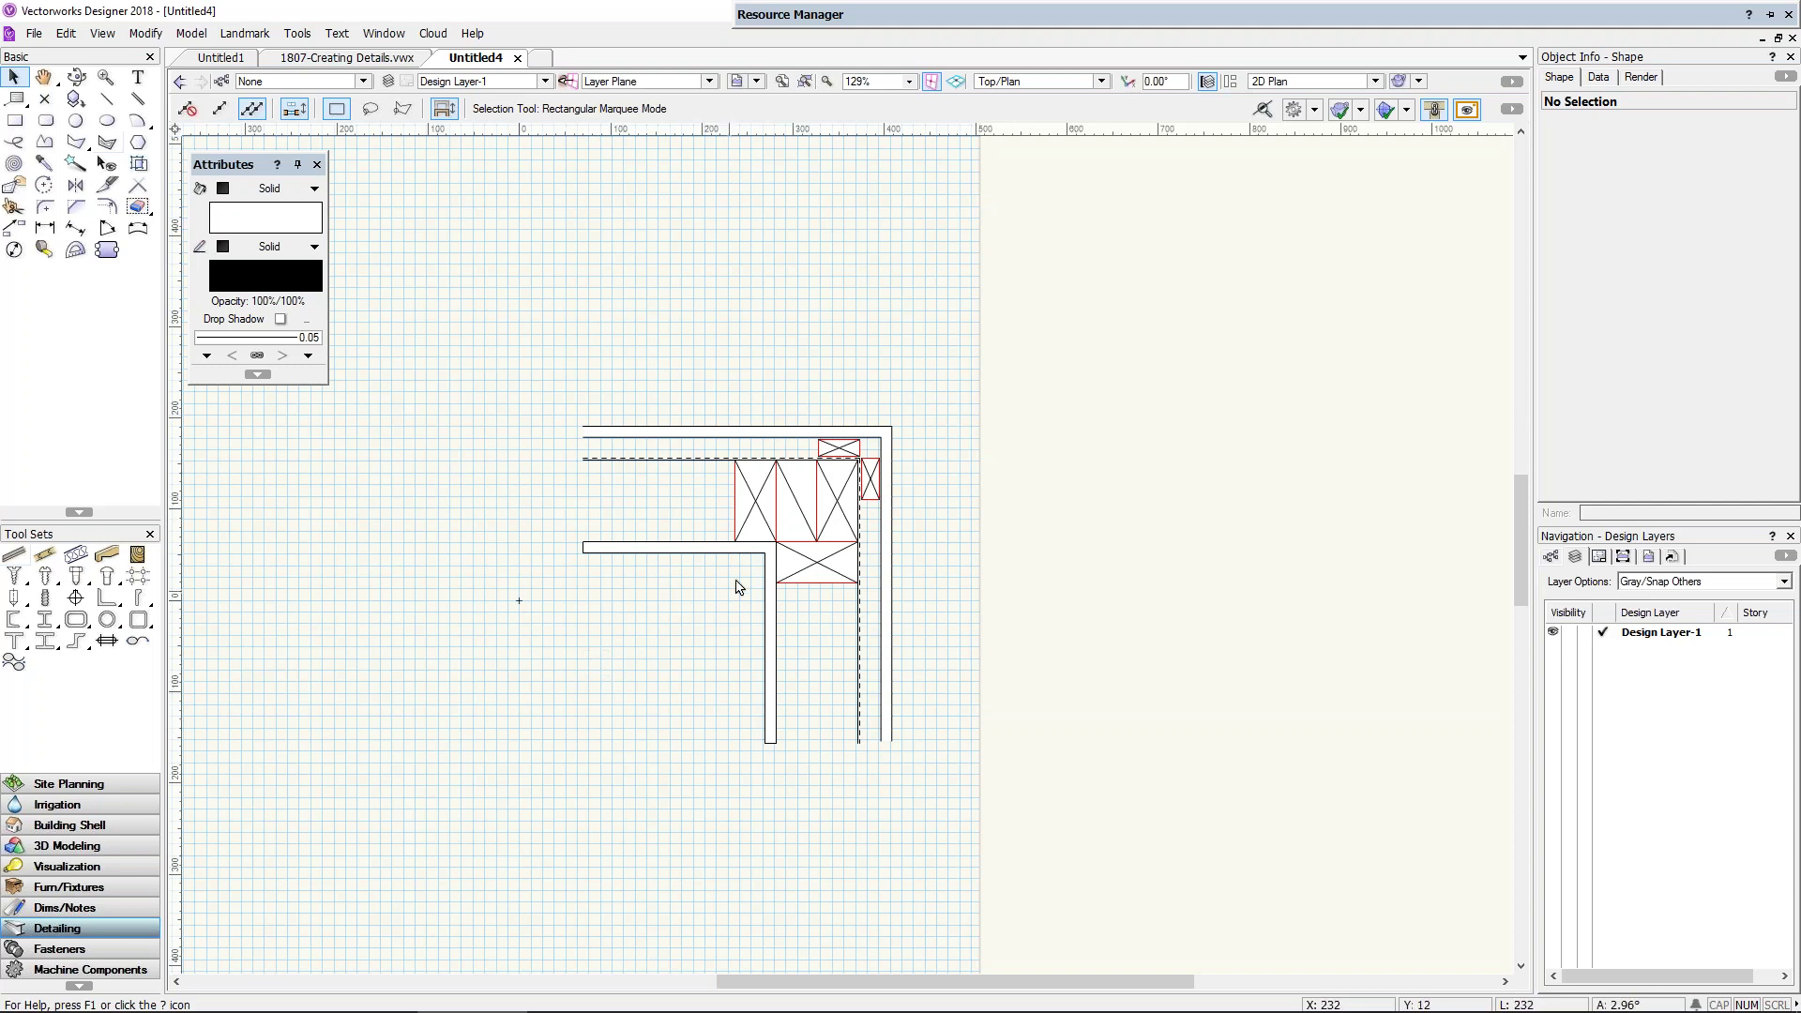
{"action": "scroll", "coordinate": [785, 385], "scroll_direction": "up", "scroll_amount": 1}
{"action": "scroll", "coordinate": [766, 482], "scroll_direction": "up", "scroll_amount": 2}
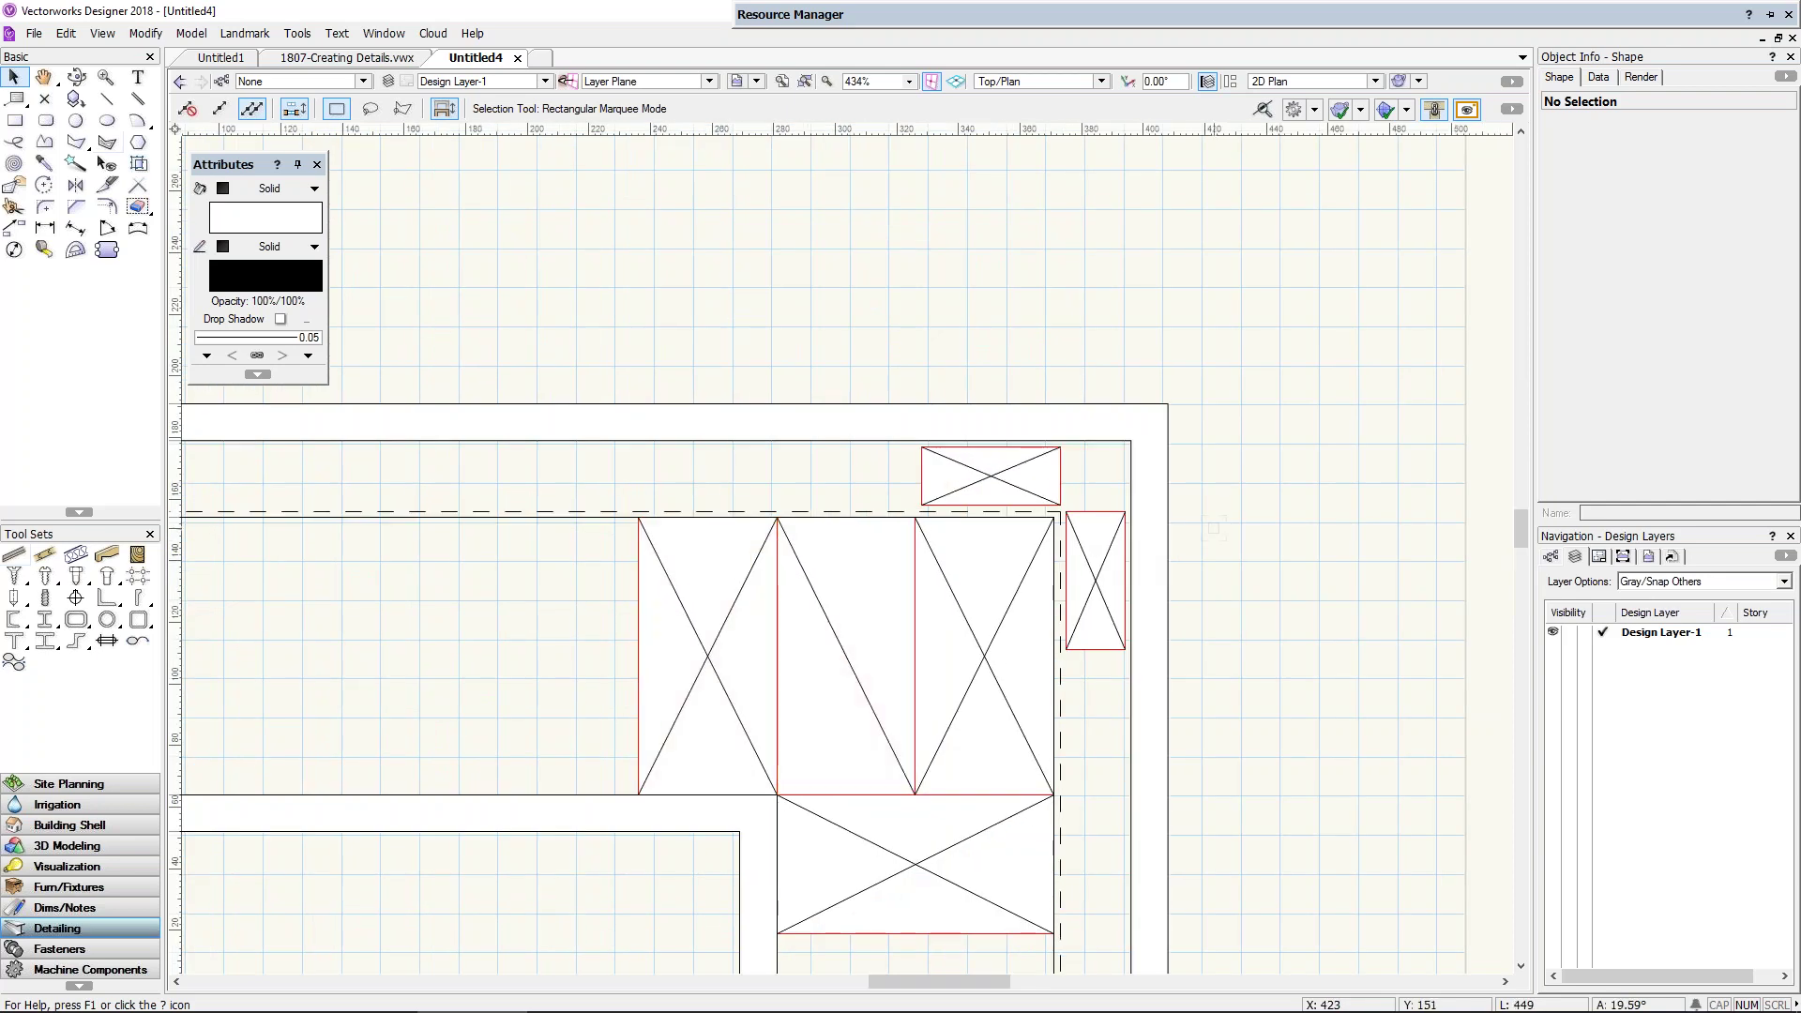
Step: Switch to the 1807-Creating Details.vwx drawing and show its corner cladding detail on Design Layer-1
{"action": "left_click", "coordinate": [337, 58]}
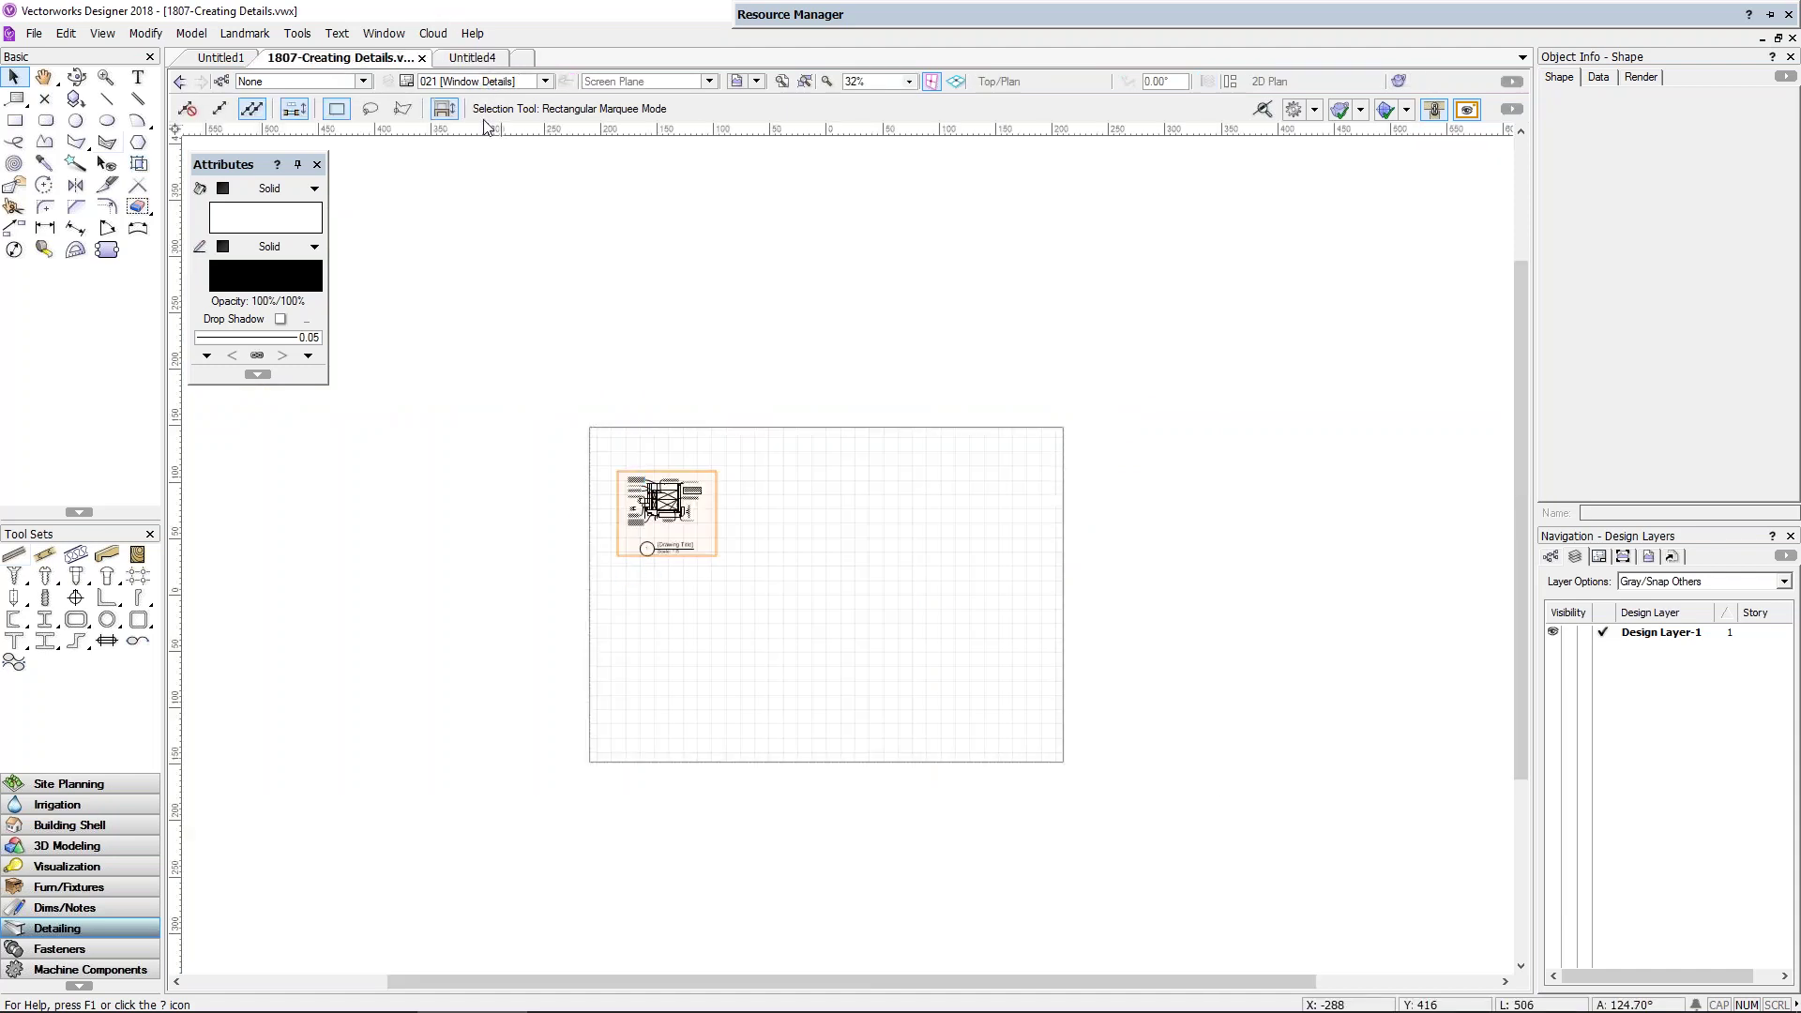
{"action": "left_click", "coordinate": [544, 83]}
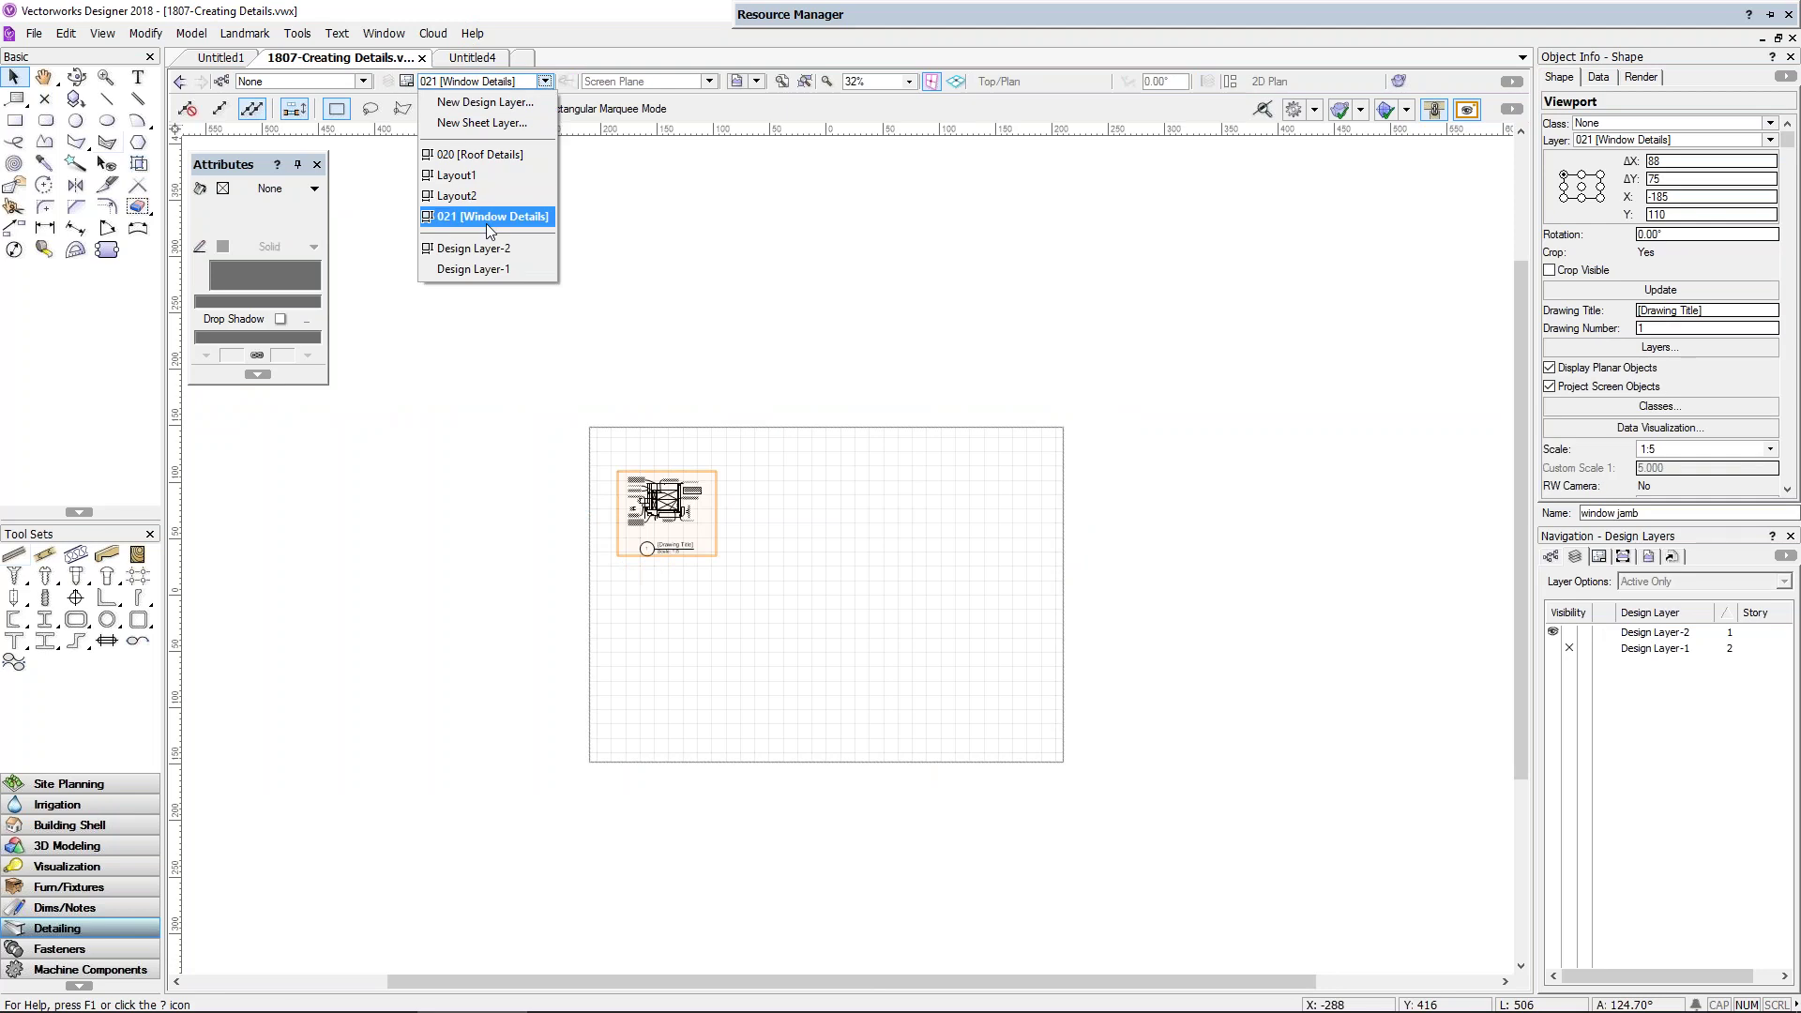
{"action": "left_click", "coordinate": [480, 270]}
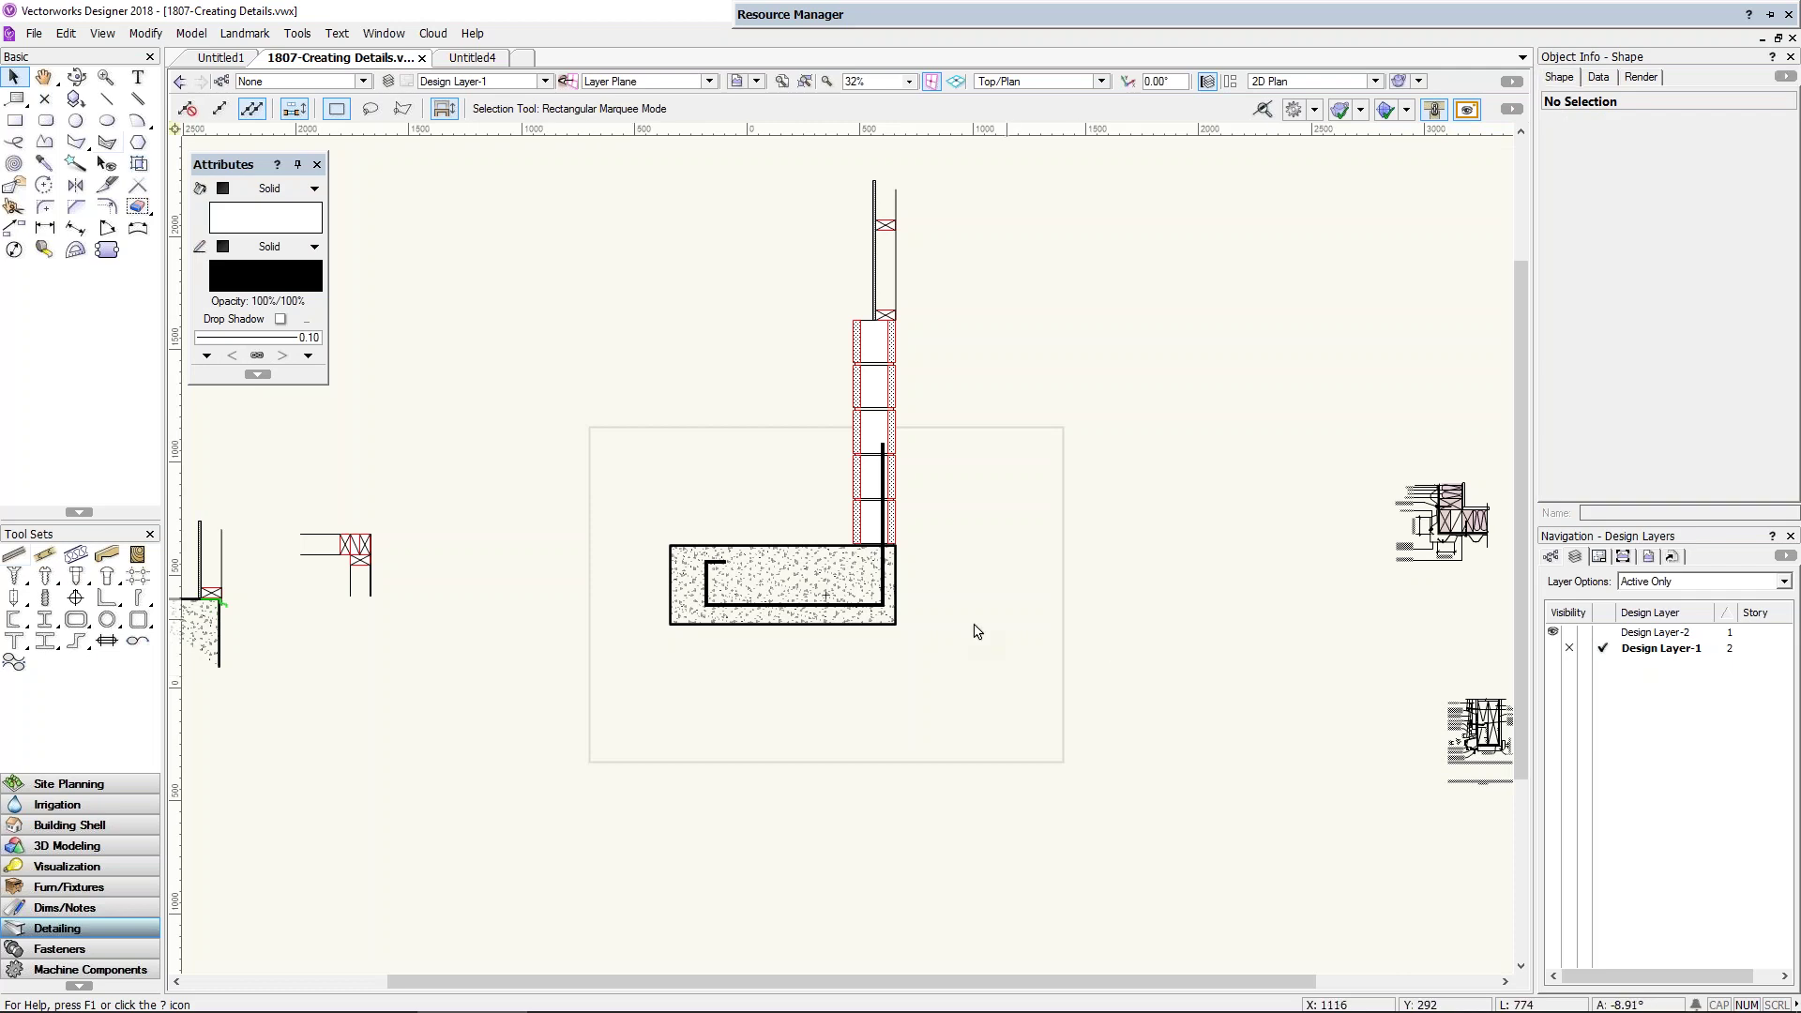
{"action": "middle_click_drag", "start_coordinate": [1467, 539], "coordinate": [1139, 587]}
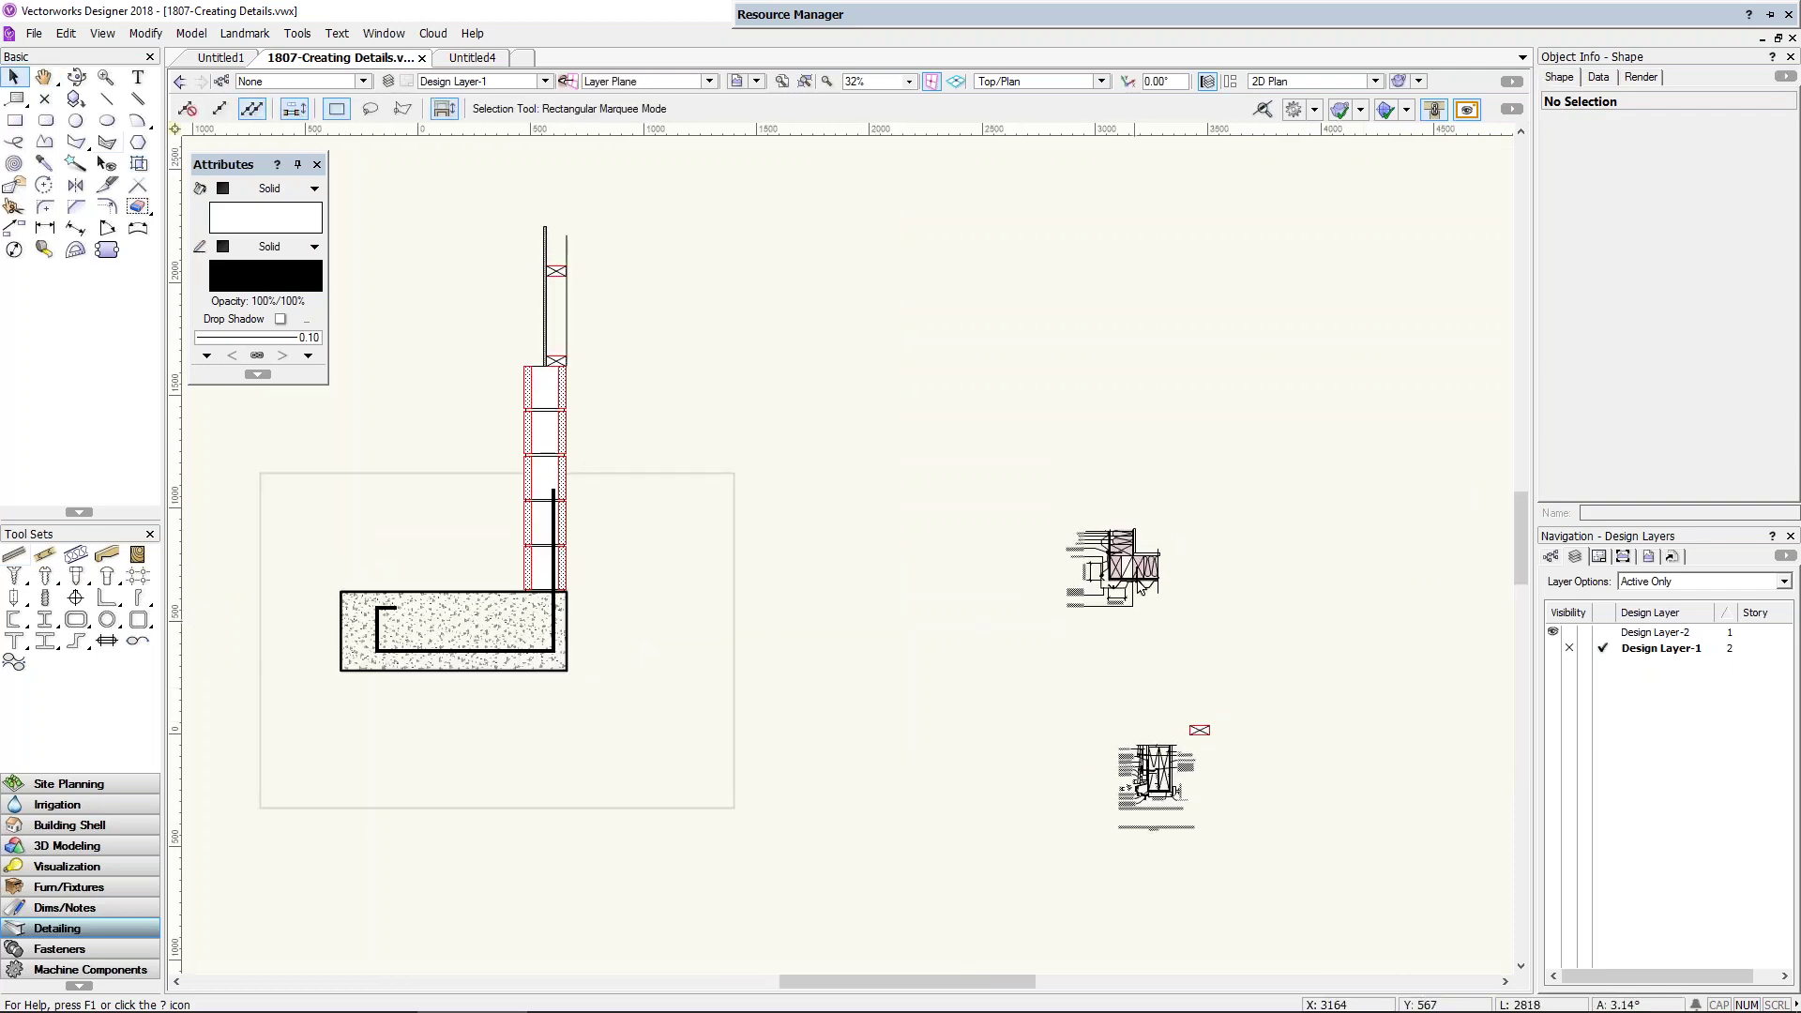
{"action": "scroll", "coordinate": [1140, 586], "scroll_direction": "up", "scroll_amount": 6}
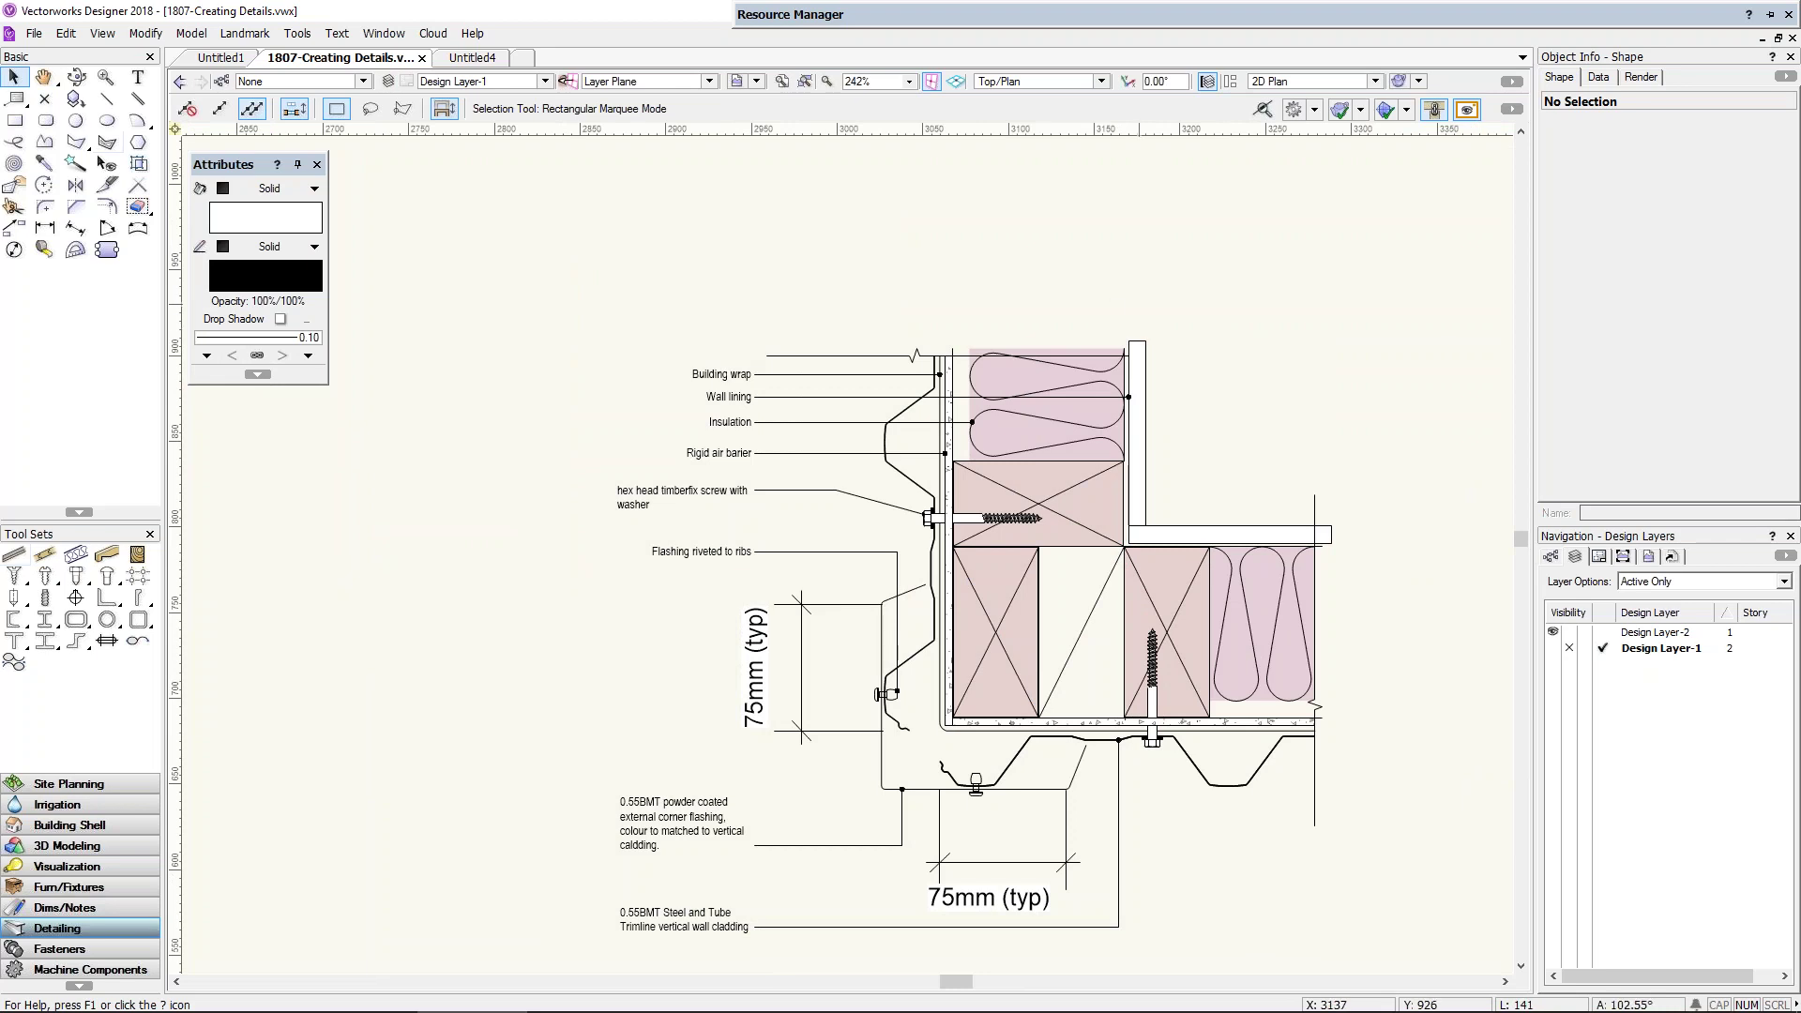
Step: List the drawing's classes and examine the Detail group, including Cladding with its Trimline class, and collapse the Cladding subgroup
{"action": "left_click", "coordinate": [1550, 556]}
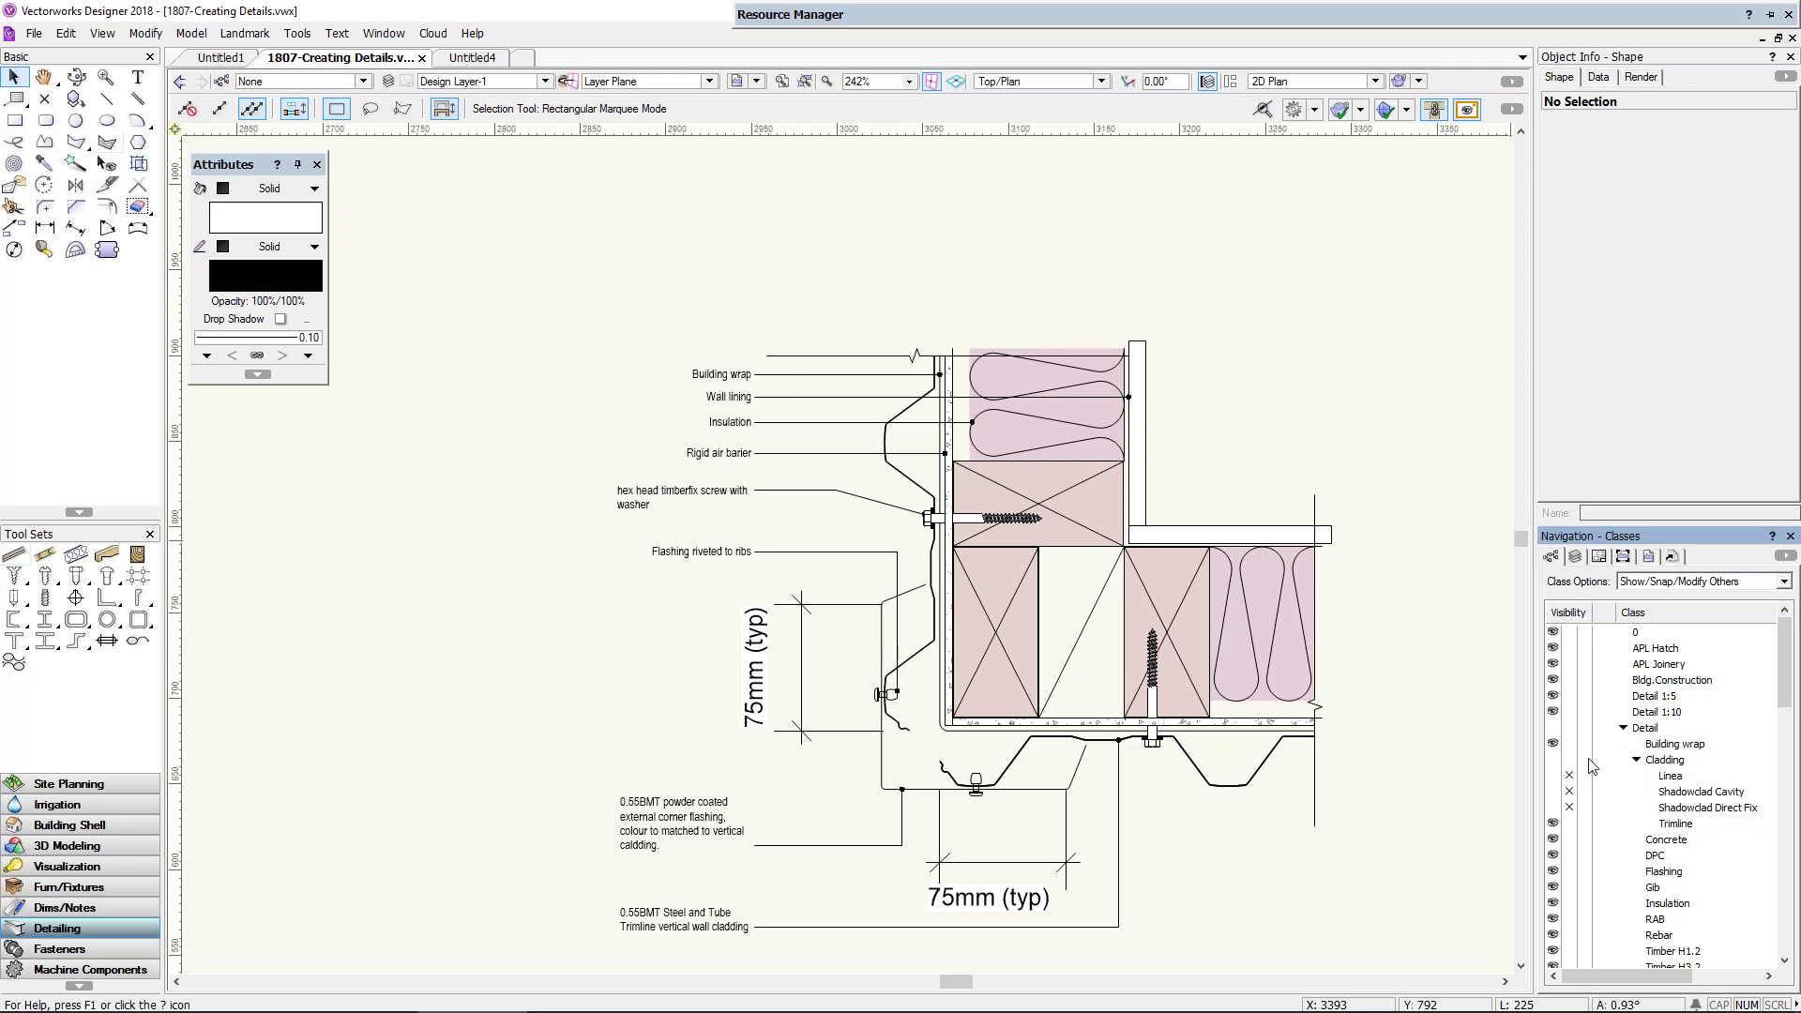
{"action": "left_click", "coordinate": [1675, 824]}
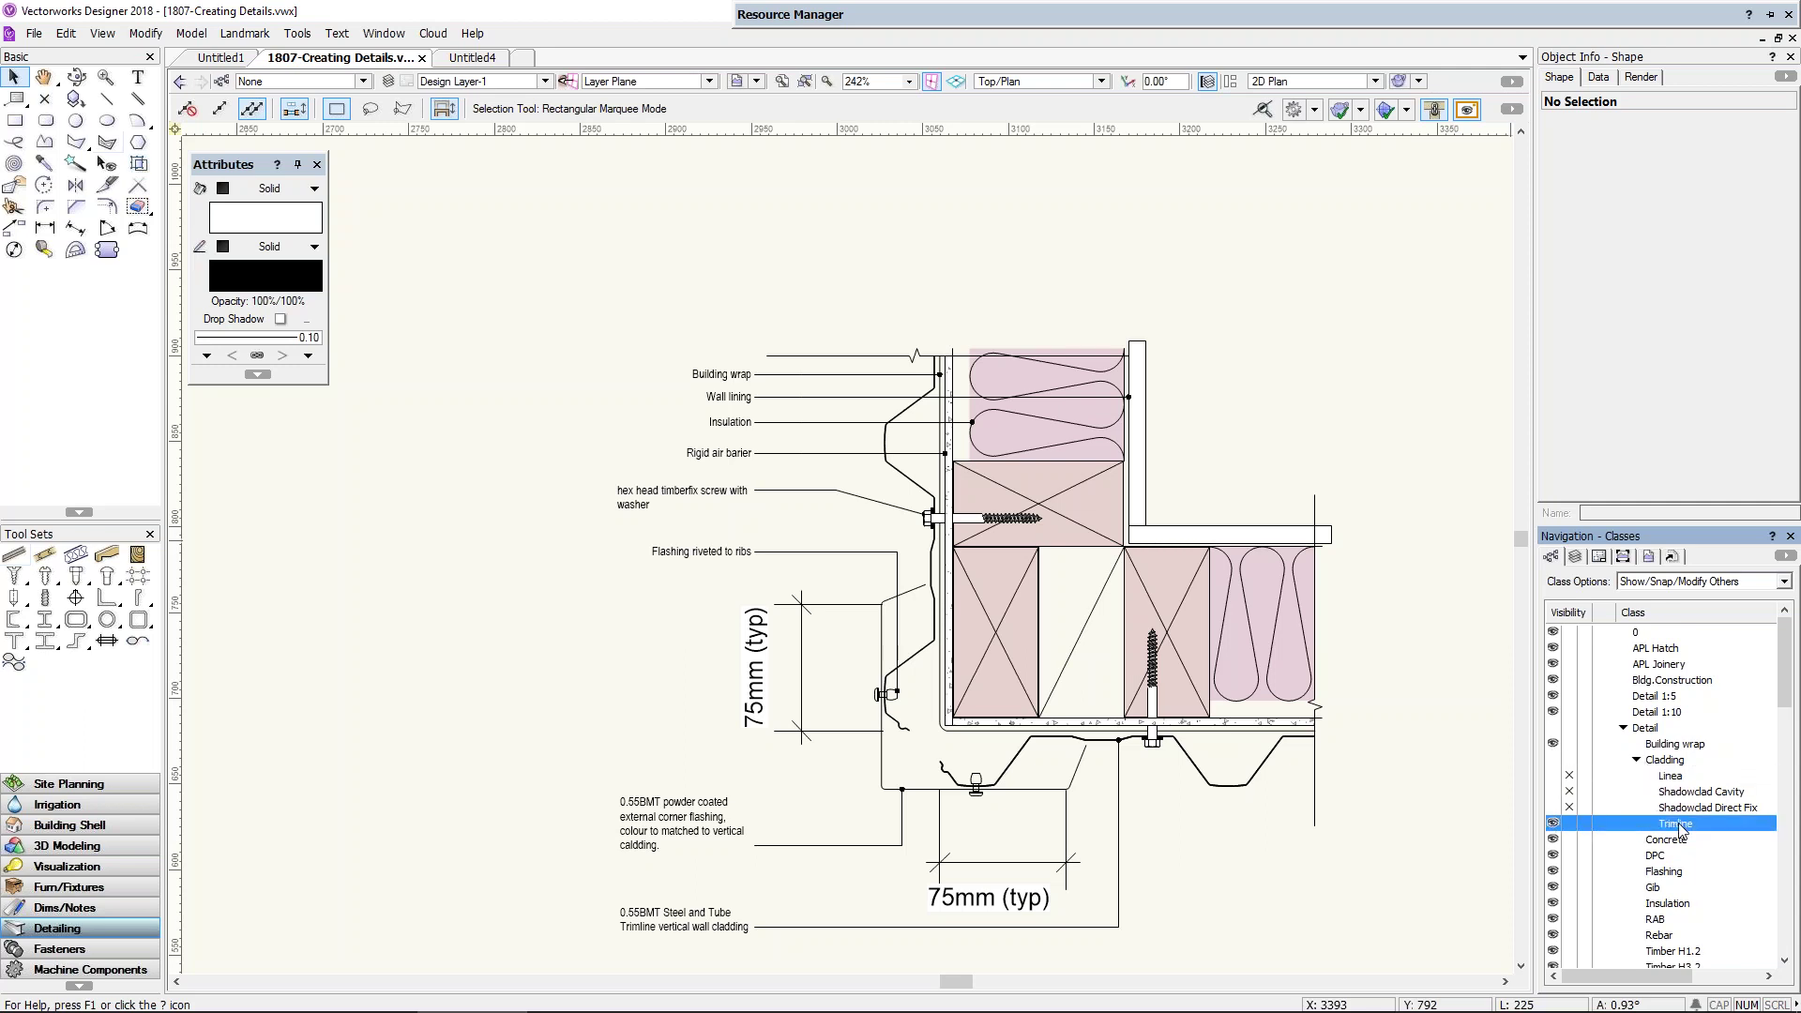
{"action": "scroll", "coordinate": [1673, 822], "scroll_direction": "down", "scroll_amount": 1}
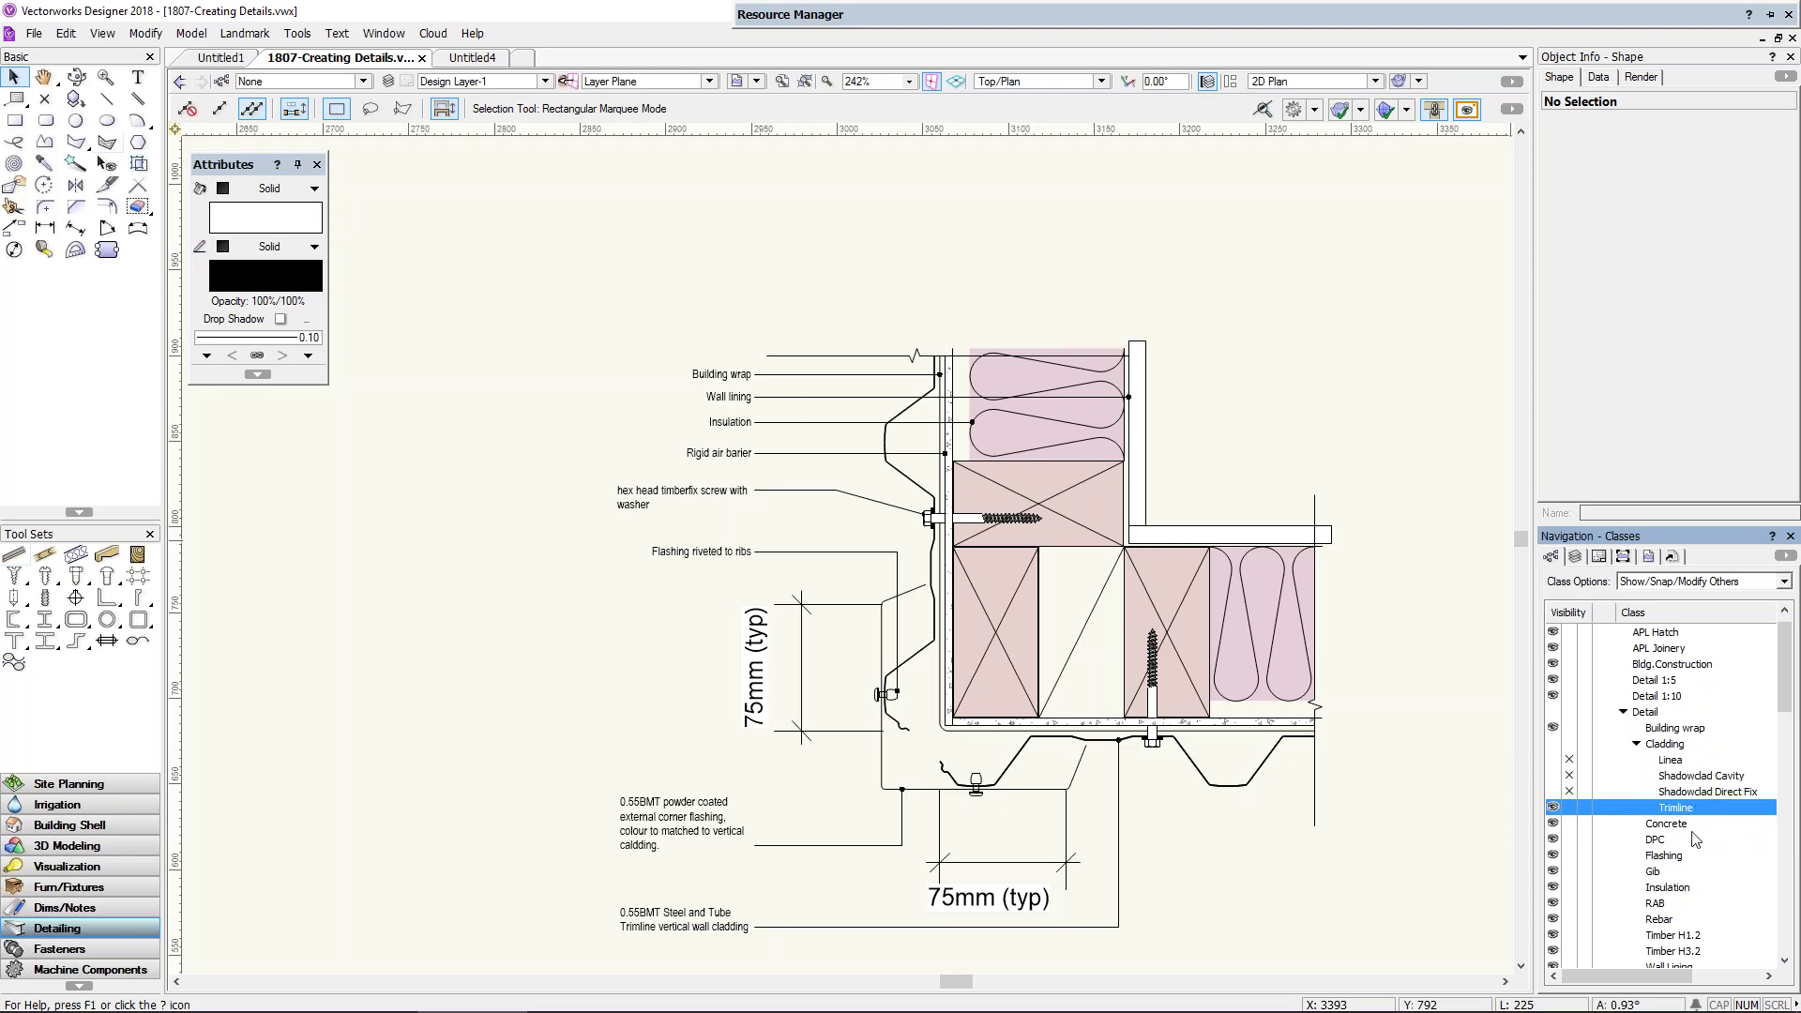
{"action": "left_click", "coordinate": [1636, 744]}
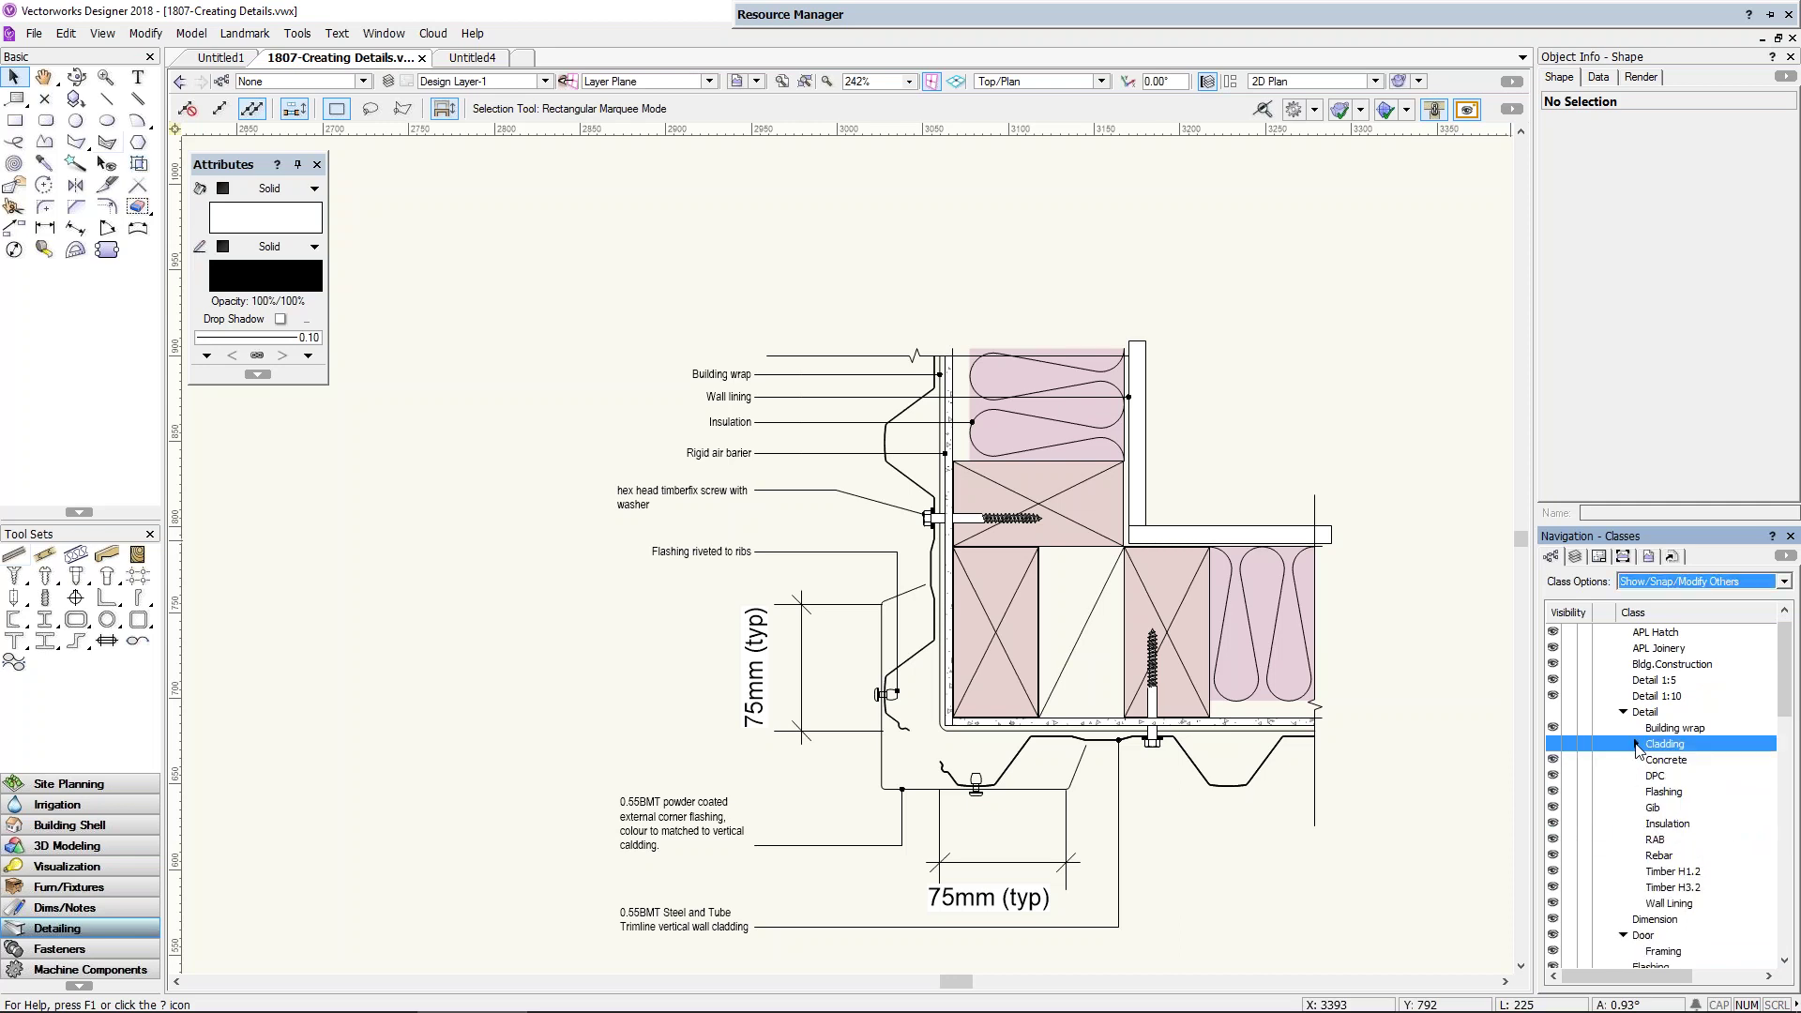
{"action": "left_click", "coordinate": [1665, 760]}
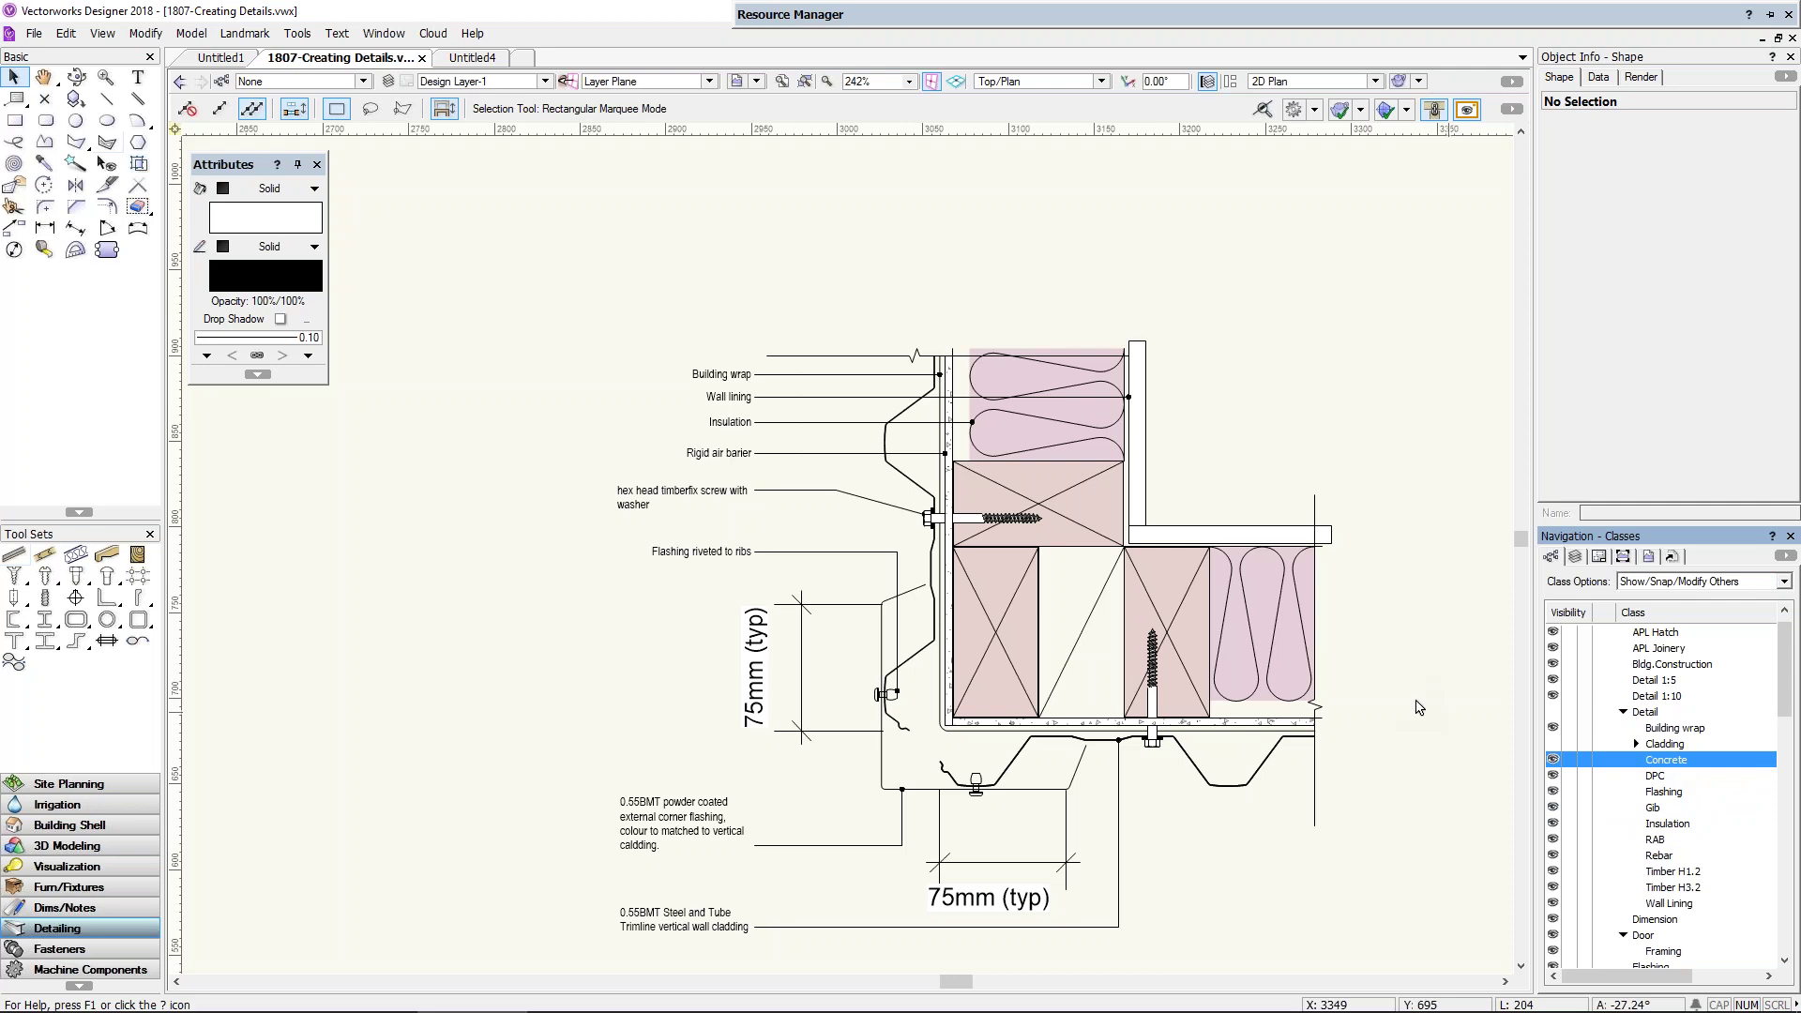
Step: Draw an open right-angled polygon in the empty area beside the corner detail, with a horizontal leg about 409 long and a vertical leg downward
{"action": "scroll", "coordinate": [1421, 710], "scroll_direction": "down", "scroll_amount": 3}
{"action": "left_click", "coordinate": [76, 141]}
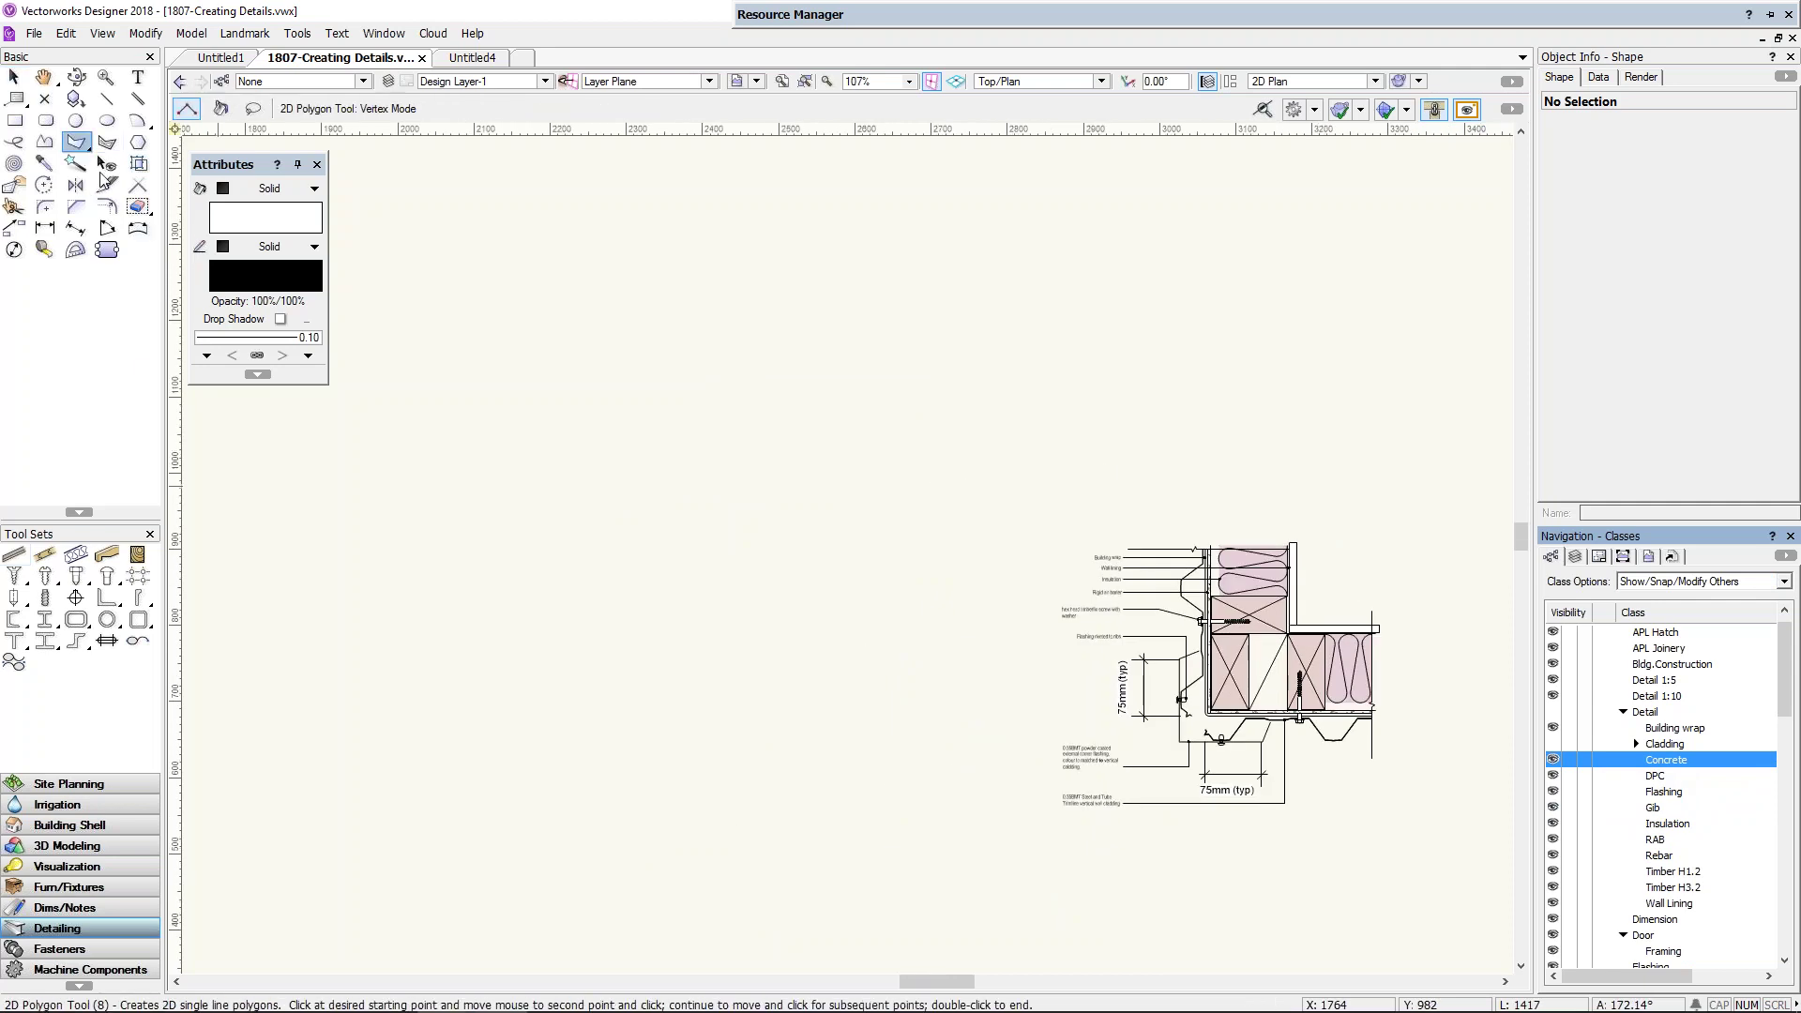
{"action": "left_click", "coordinate": [418, 619]}
{"action": "left_click", "coordinate": [731, 620]}
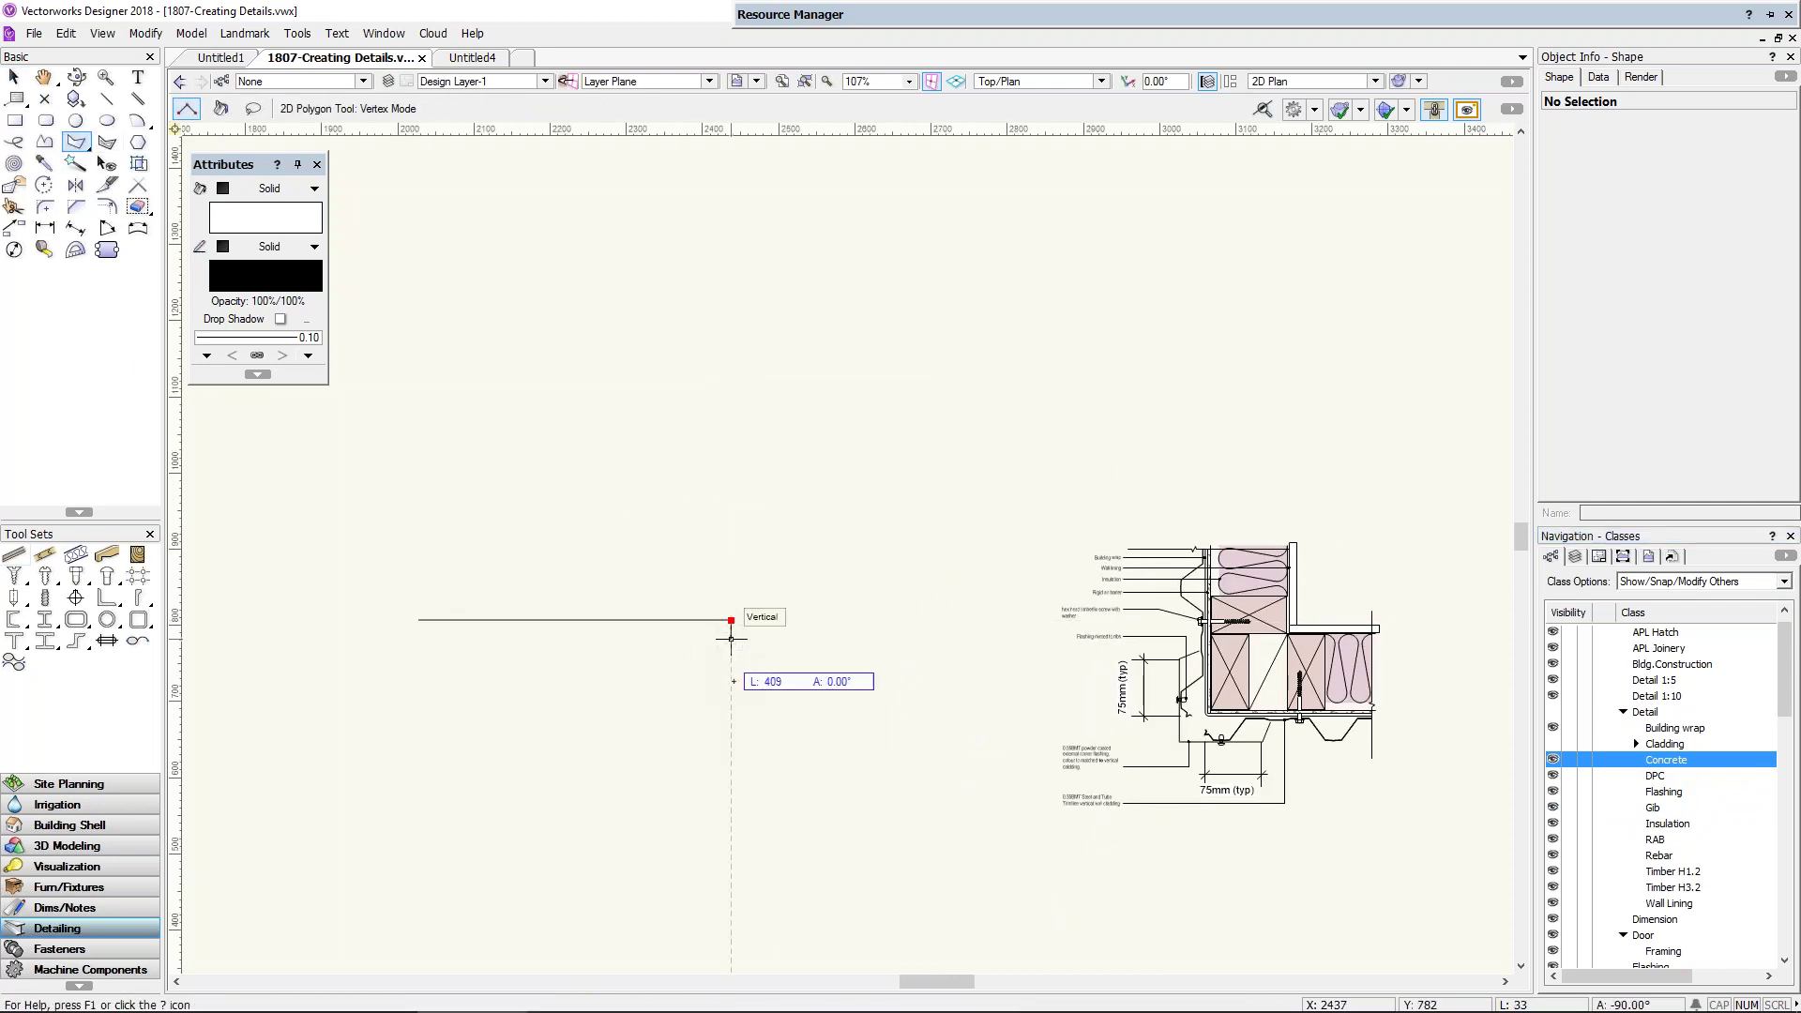
{"action": "left_click", "coordinate": [730, 844]}
{"action": "left_click", "coordinate": [731, 844]}
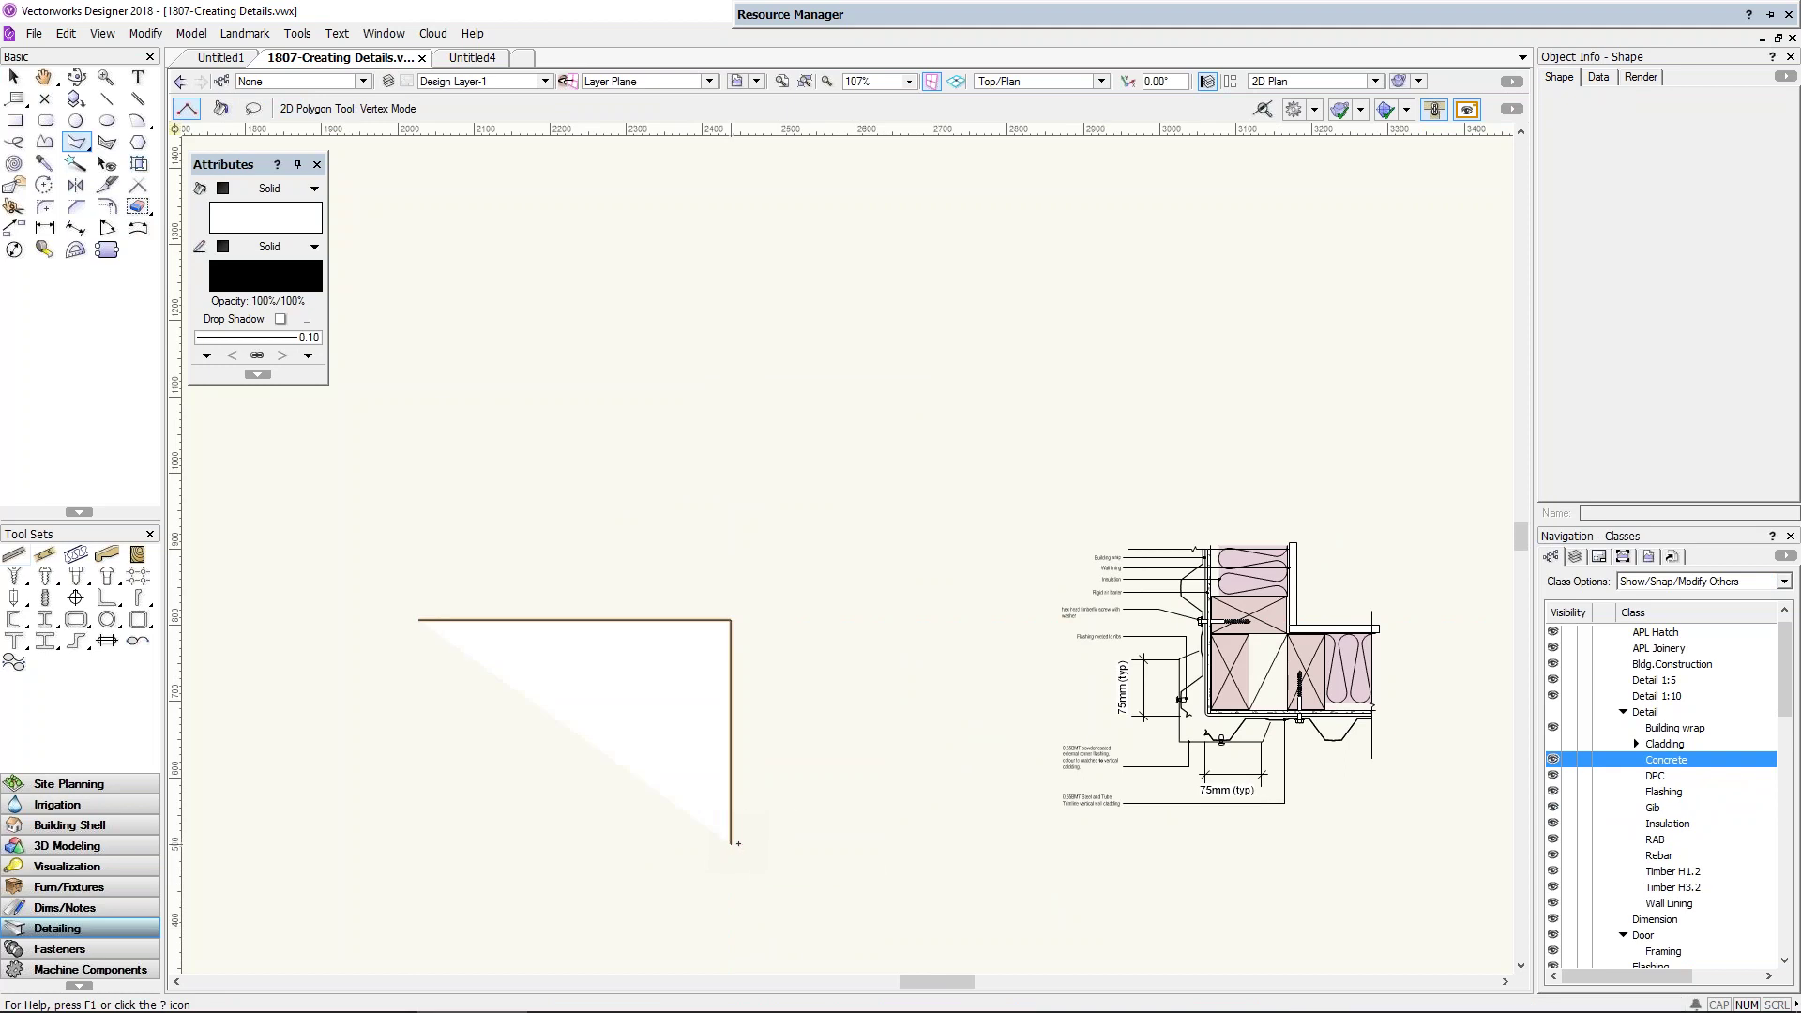
Step: Assign the open right-angled polygon to the Detail-Concrete class
{"action": "right_click", "coordinate": [1664, 762]}
{"action": "left_click", "coordinate": [1678, 576]}
{"action": "left_click", "coordinate": [932, 559]}
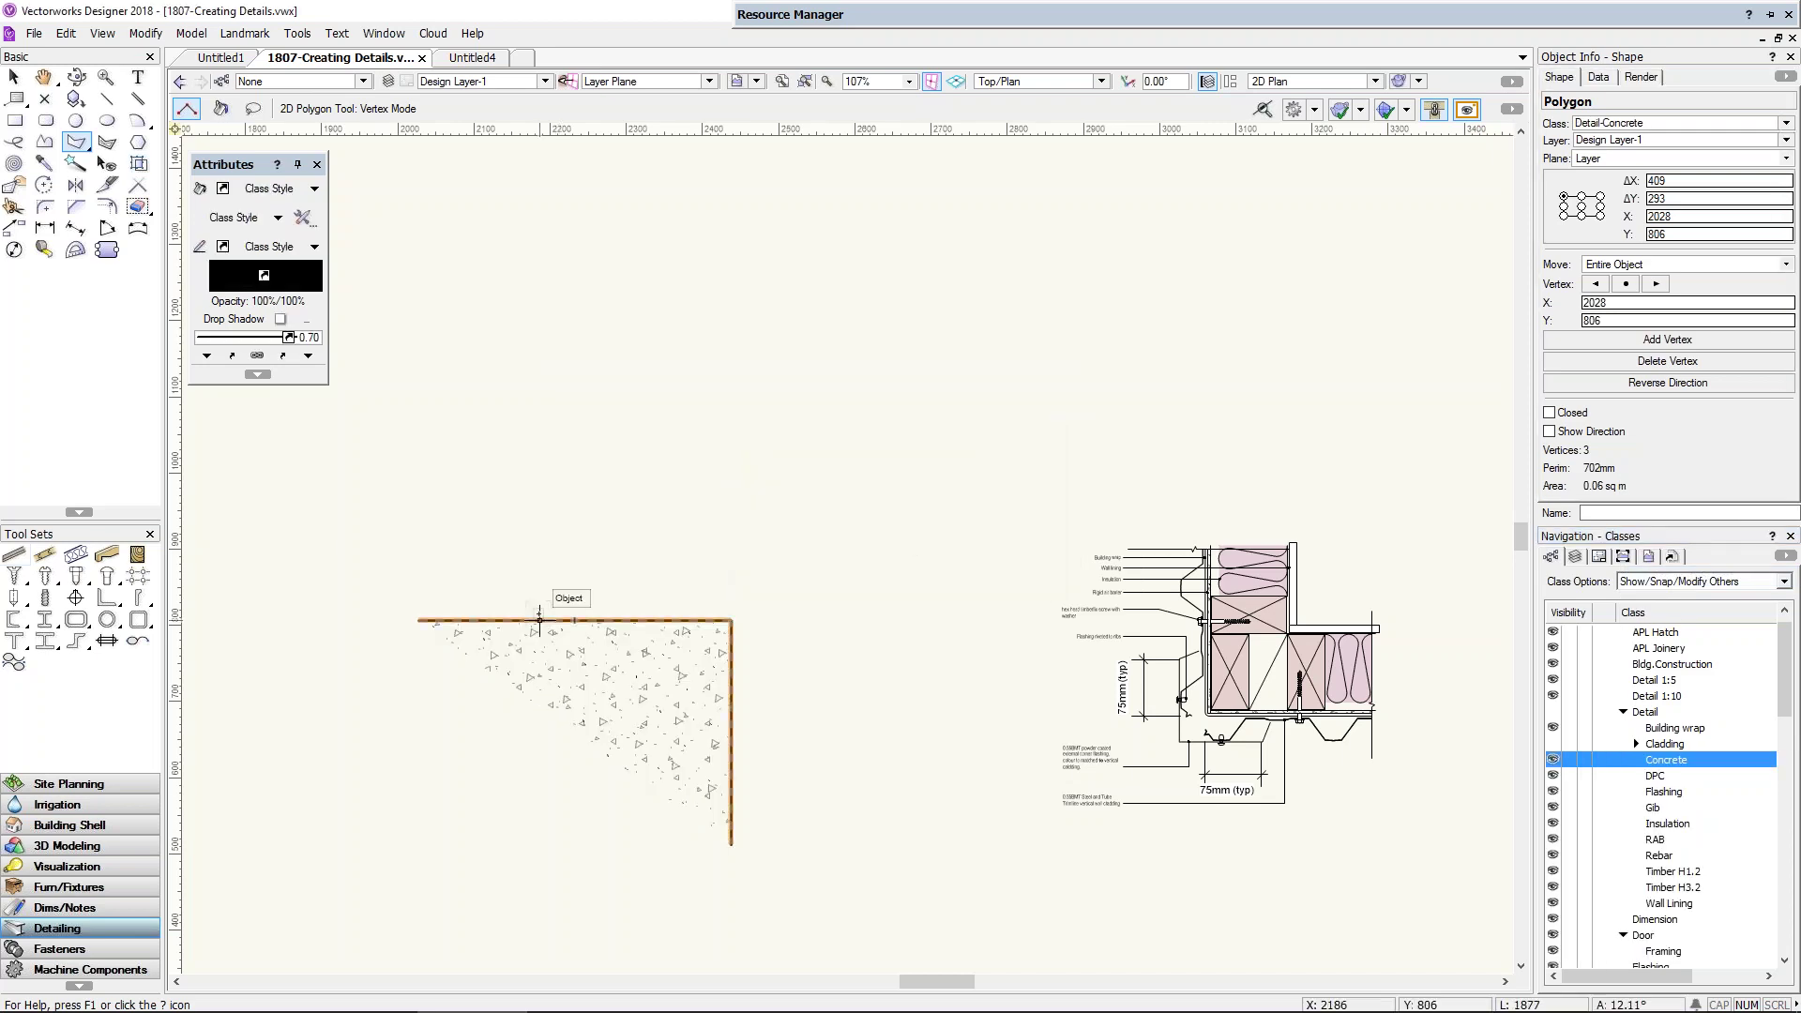
Step: Insert the 90X45 timber symbol from the drawing's 38 Timber folder on the concrete's top edge, overhanging its outer corner
{"action": "scroll", "coordinate": [540, 621], "scroll_direction": "up", "scroll_amount": 2}
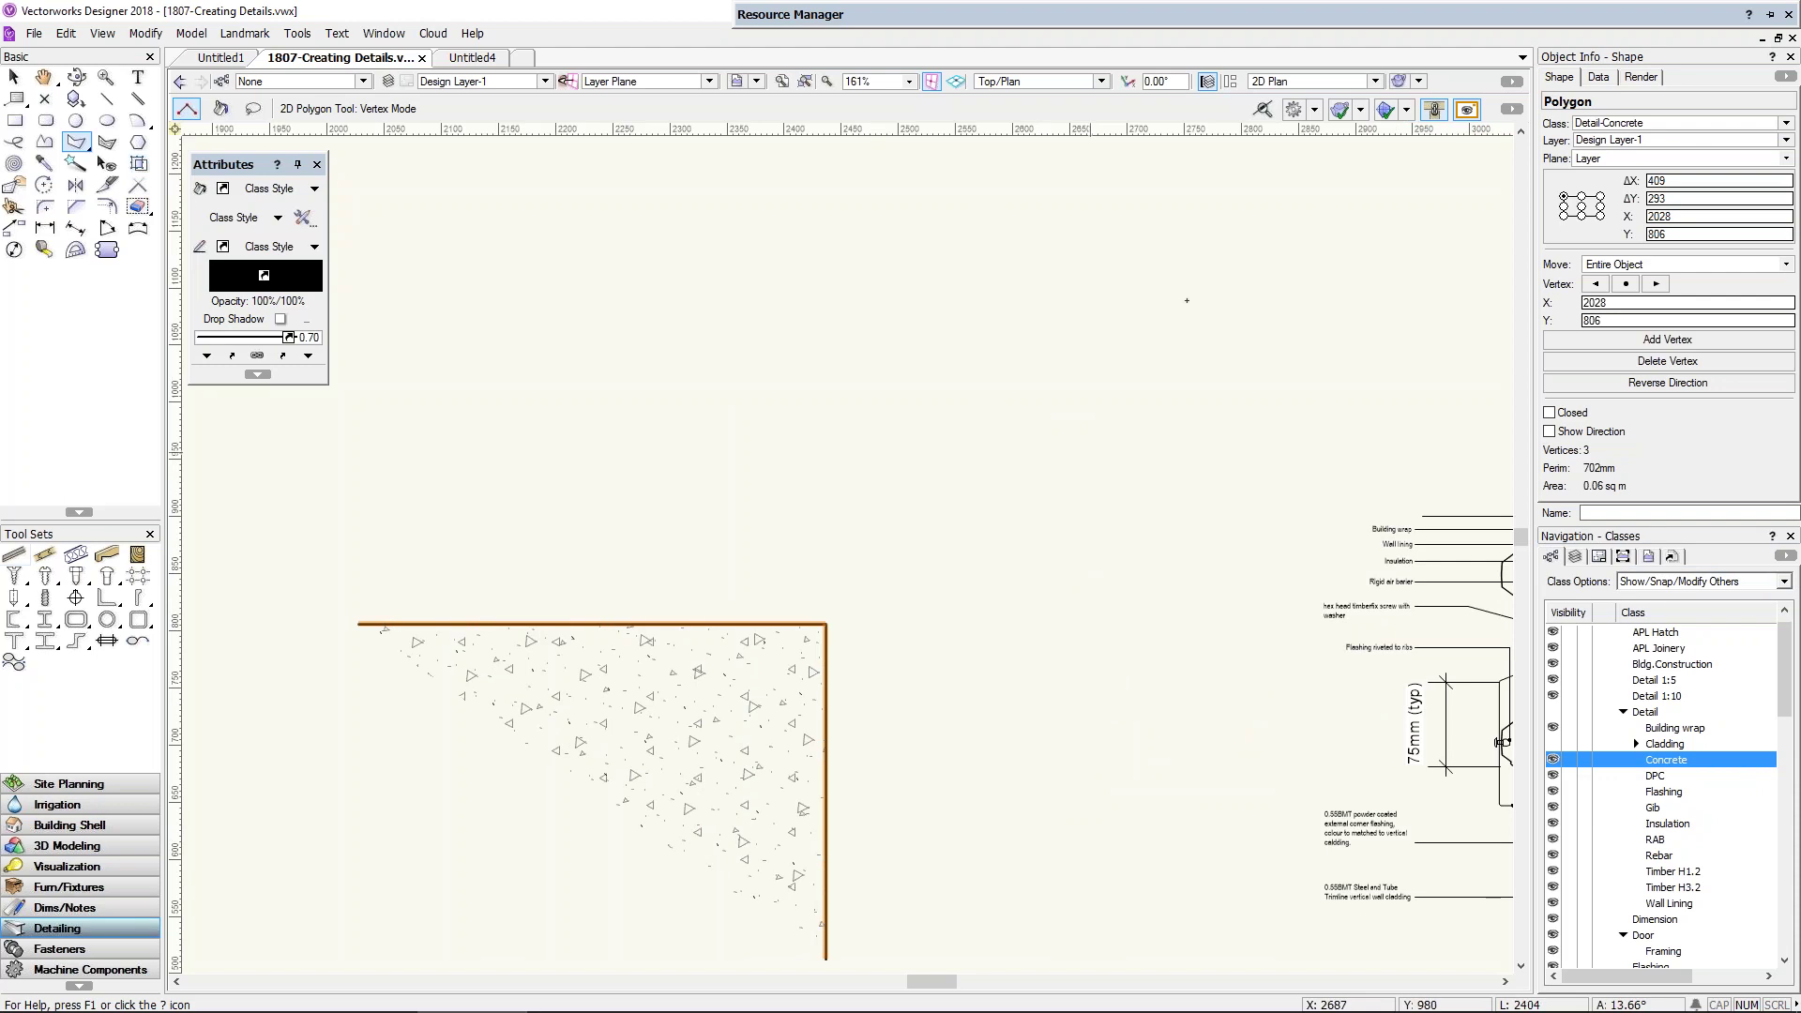
{"action": "mouse_move", "coordinate": [1219, 14]}
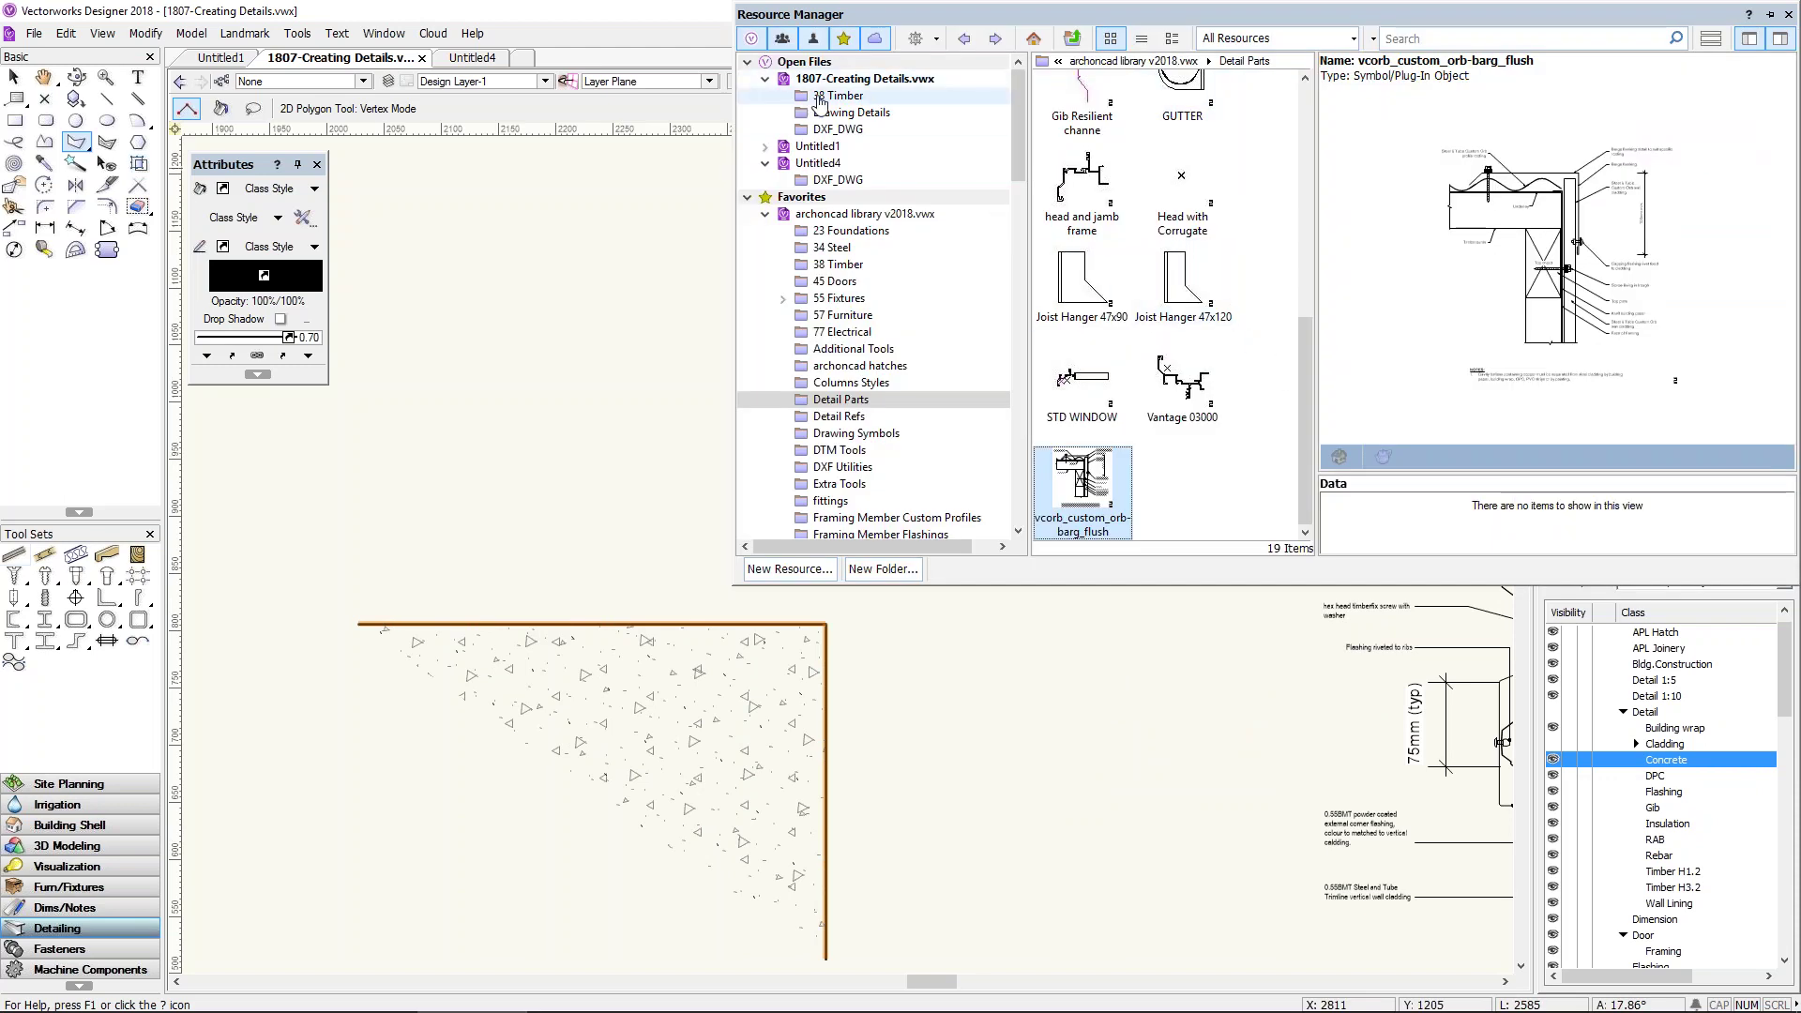
{"action": "left_click", "coordinate": [849, 97]}
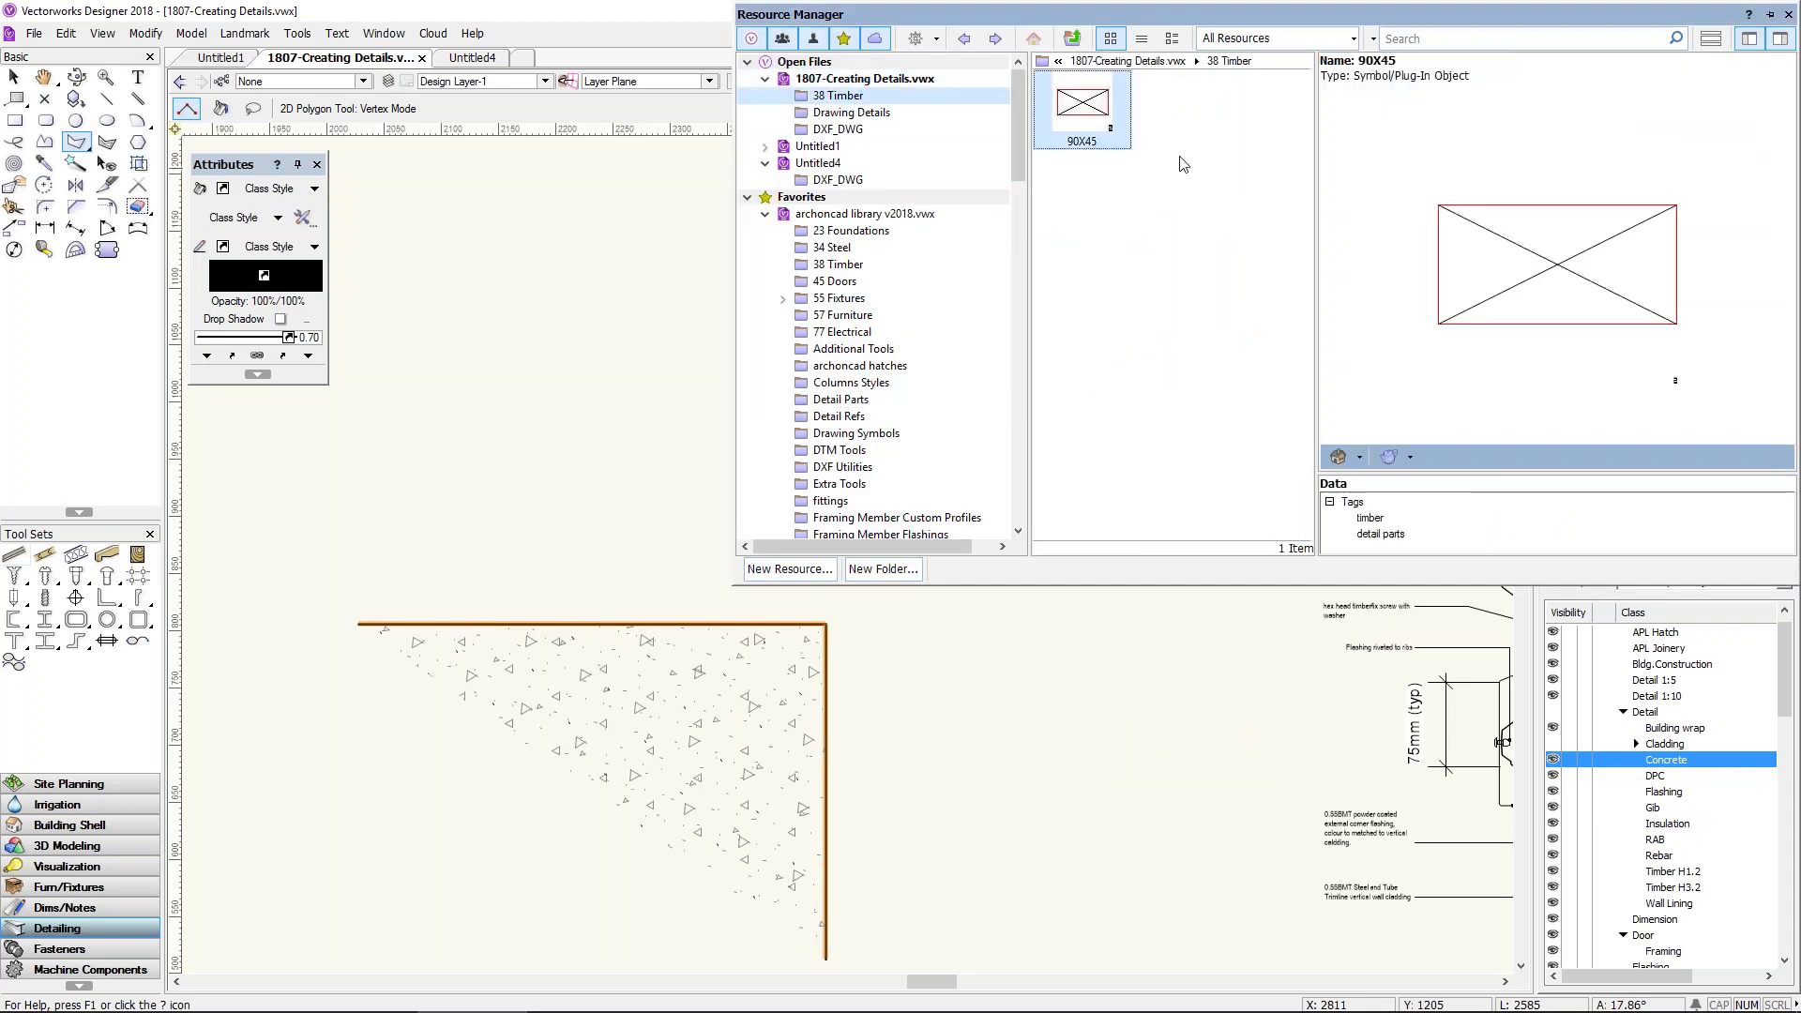
{"action": "double_click", "coordinate": [1081, 105]}
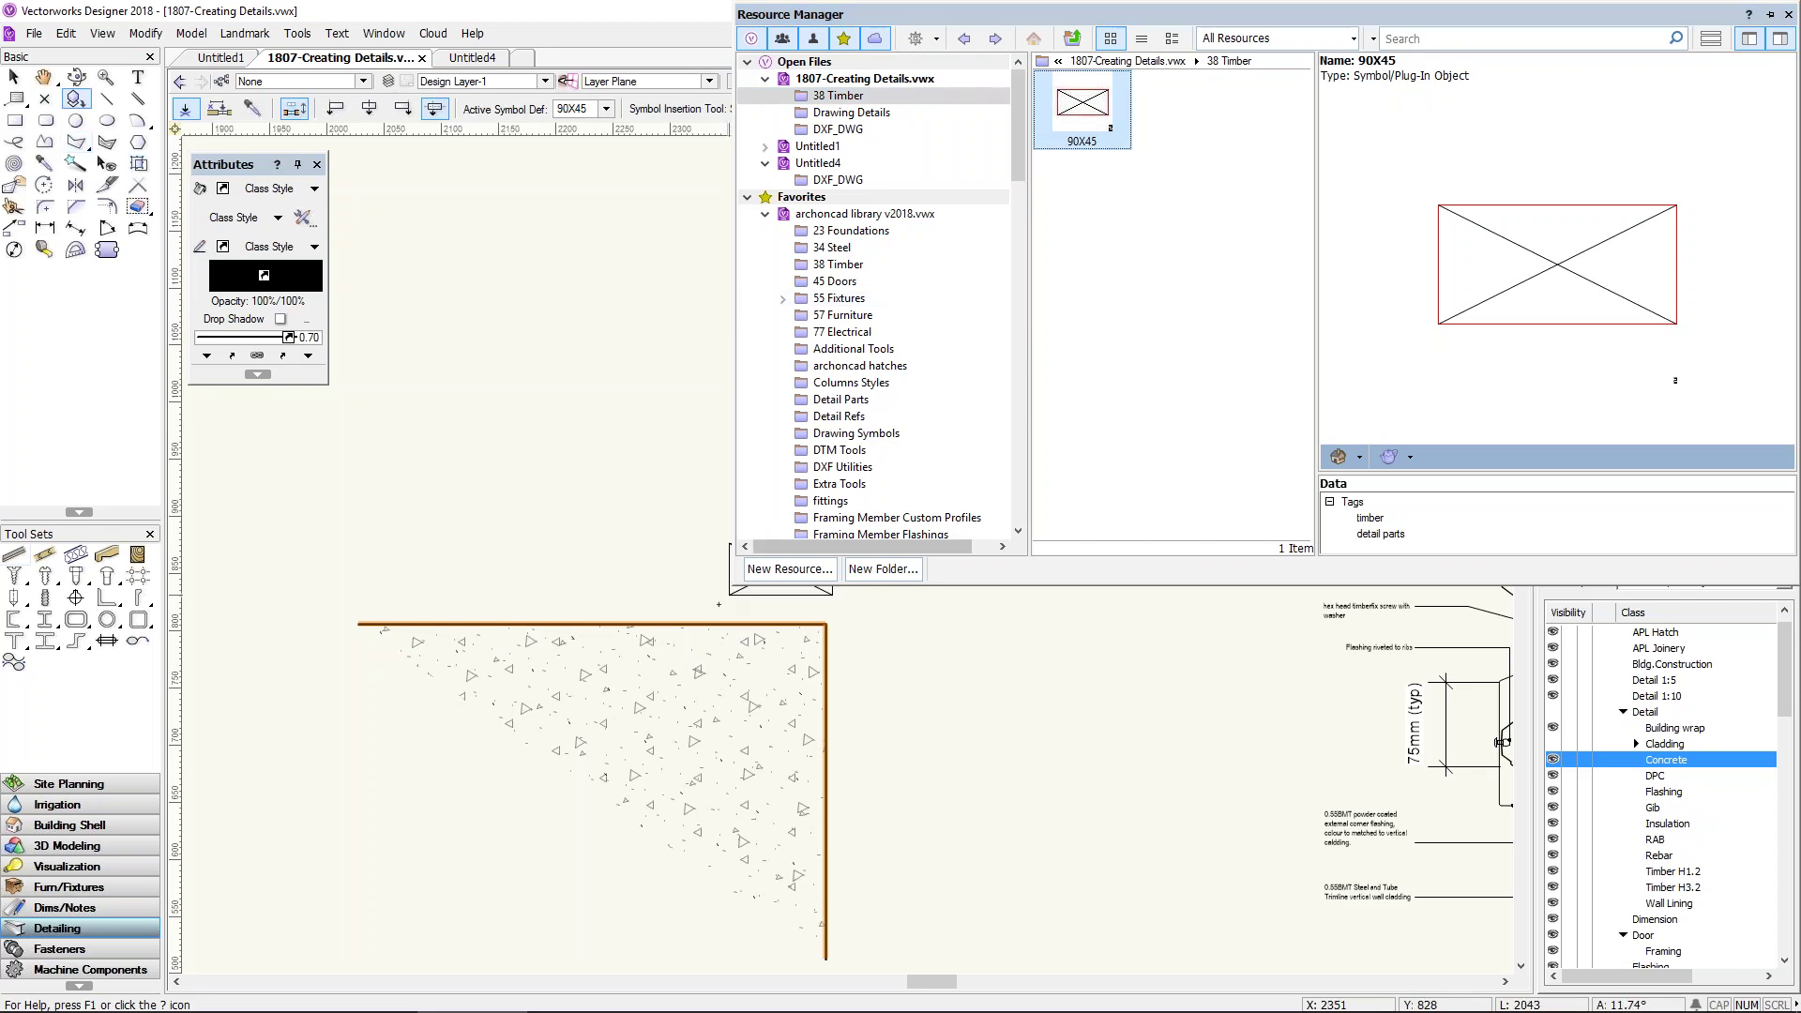
{"action": "left_click", "coordinate": [763, 623]}
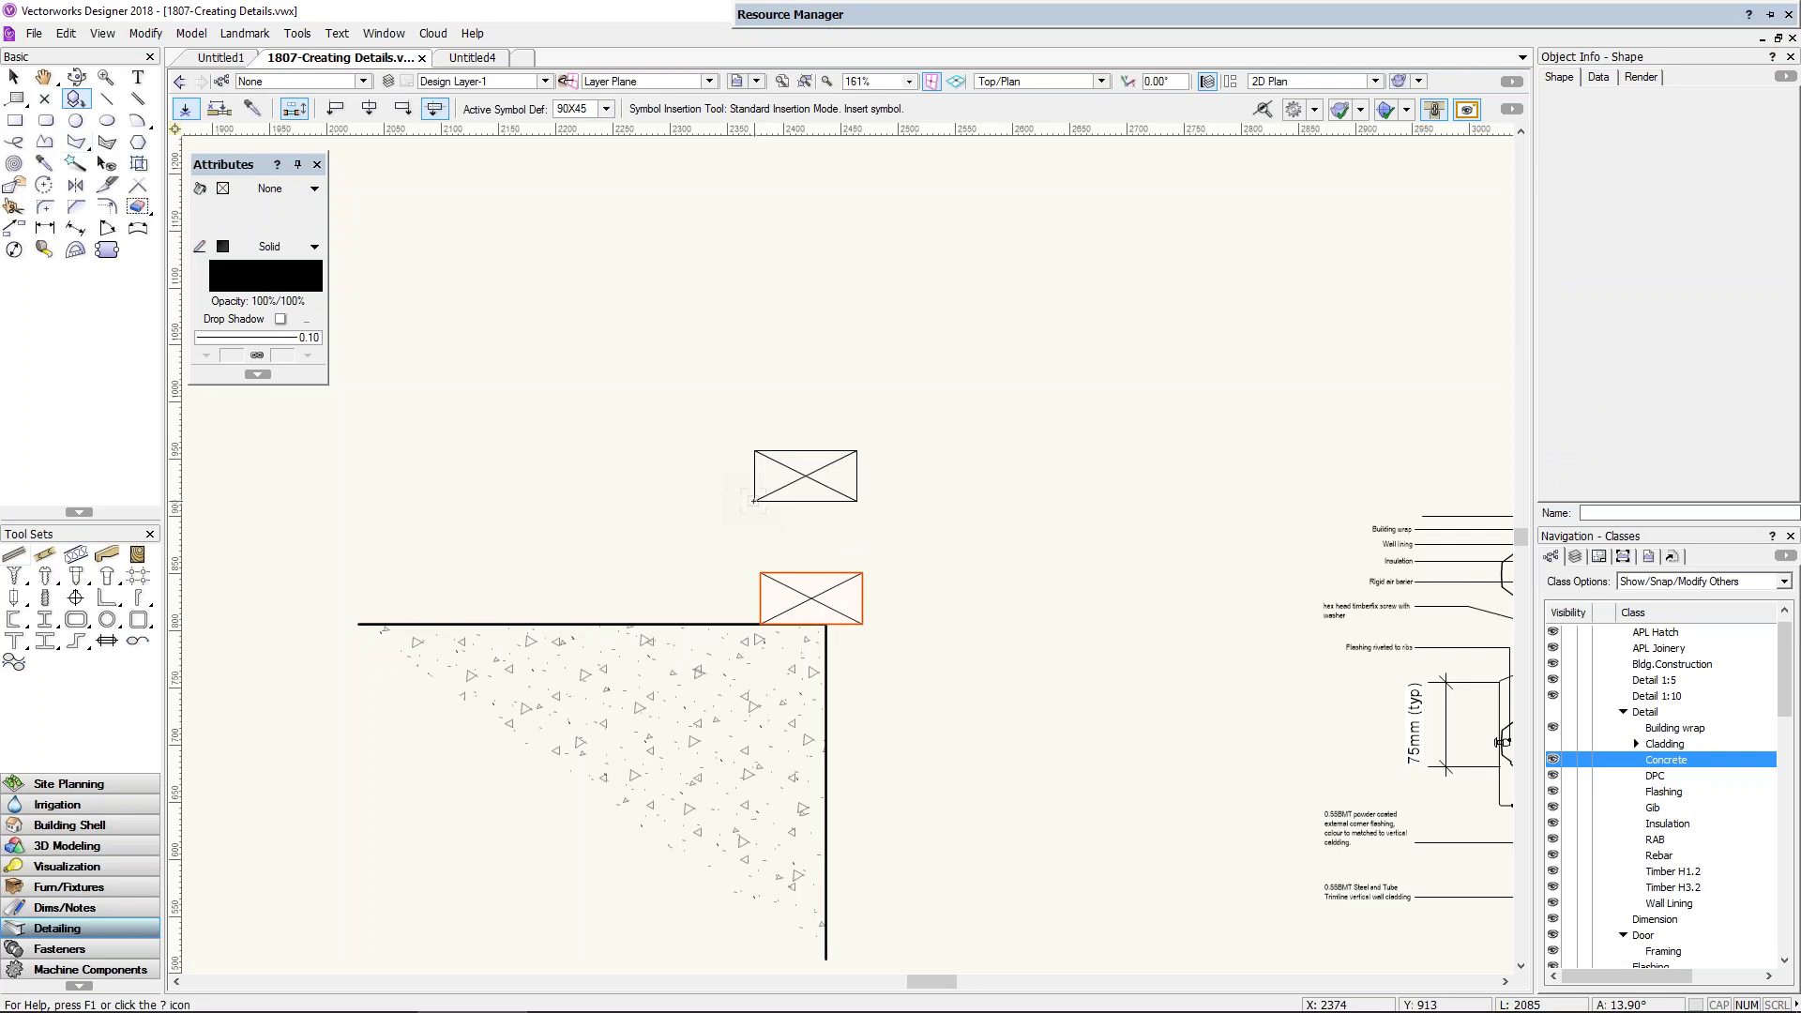
Step: Move the inserted 90X45 timber symbol up from the concrete with a Y offset of 4
{"action": "key", "text": "ctrl+m"}
{"action": "key", "text": "Tab"}
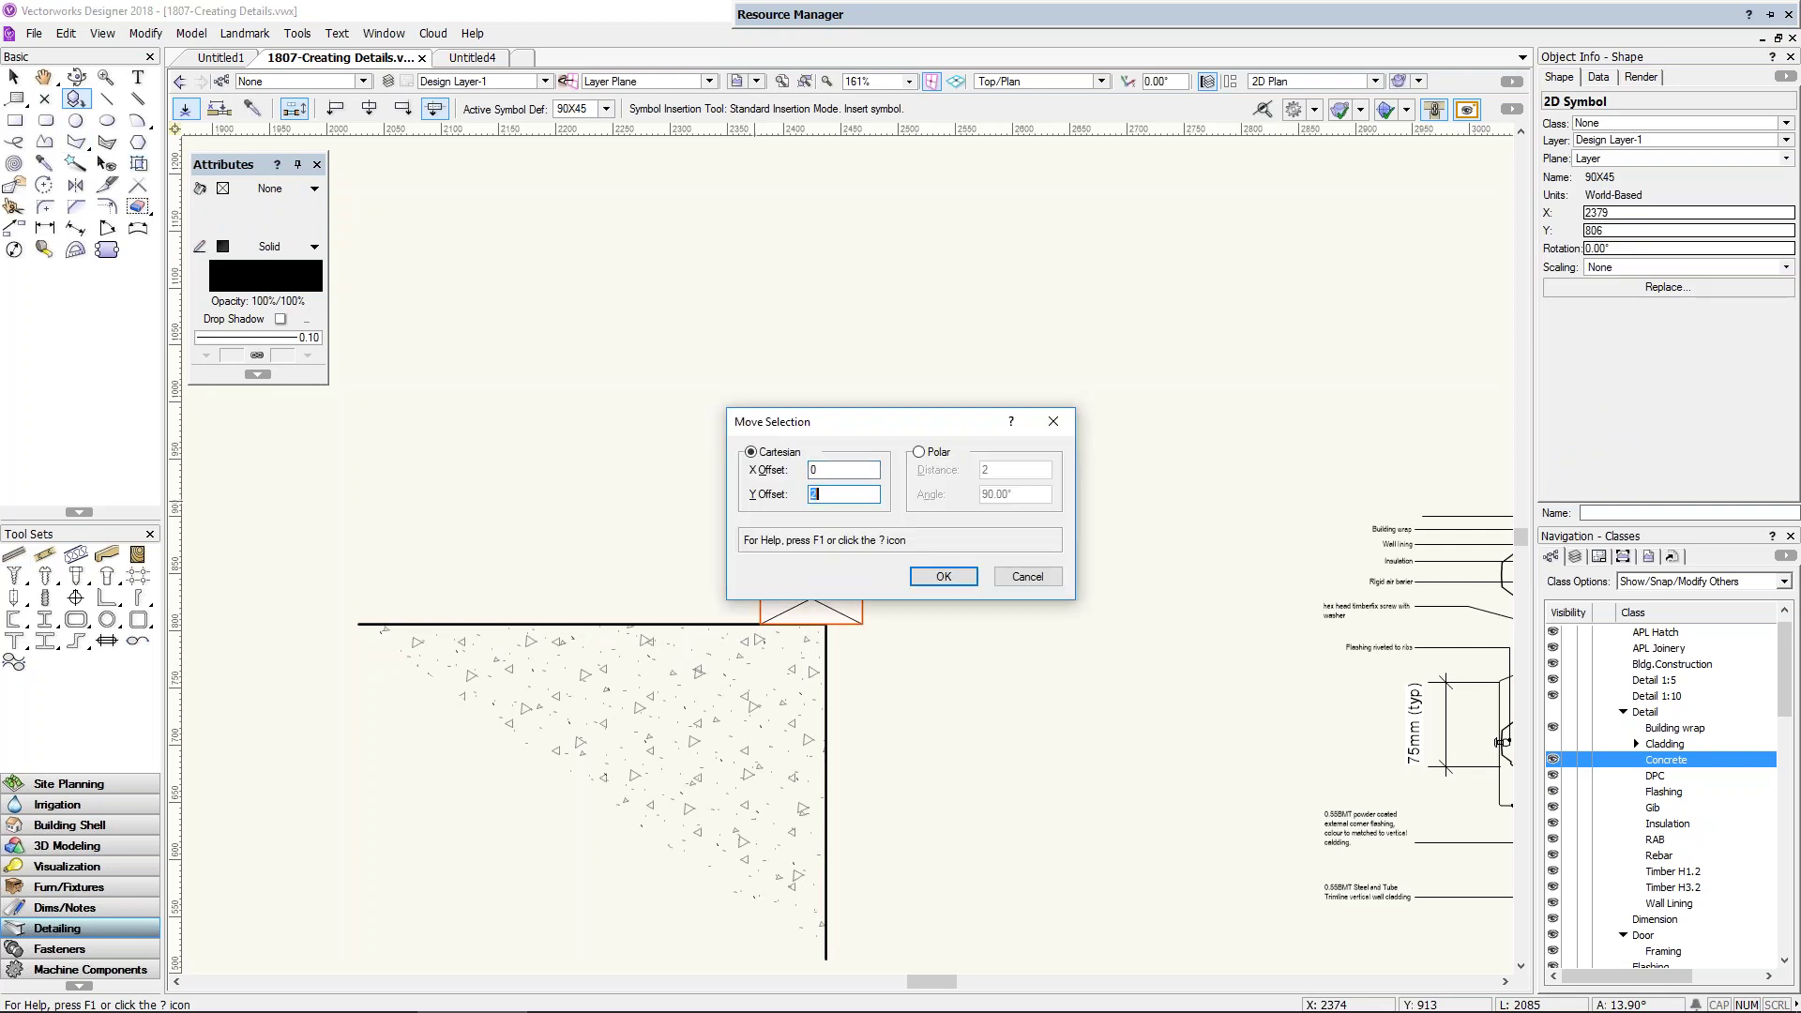
{"action": "type", "text": "4"}
{"action": "key", "text": "Return"}
Step: Draw a horizontal line about 62 long in the gap between timber and concrete, starting below the timber's inner corner
{"action": "scroll", "coordinate": [867, 876], "scroll_direction": "up", "scroll_amount": 4}
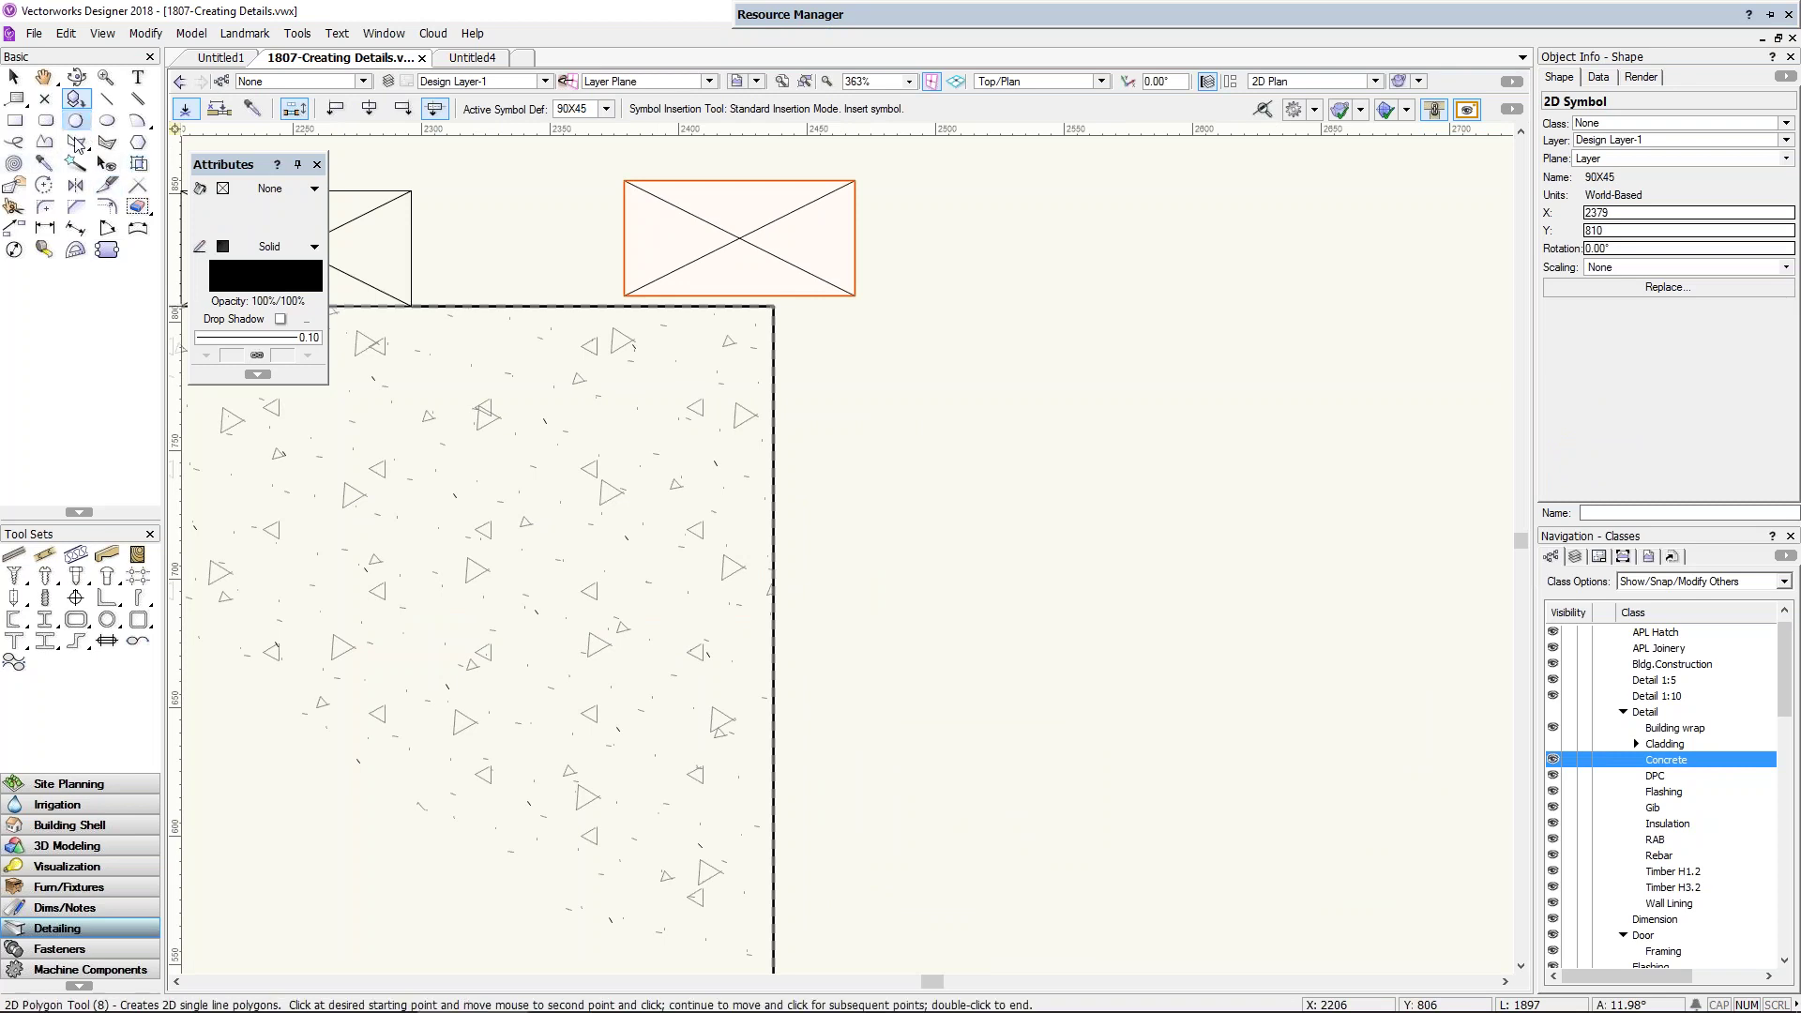
{"action": "left_click", "coordinate": [107, 99]}
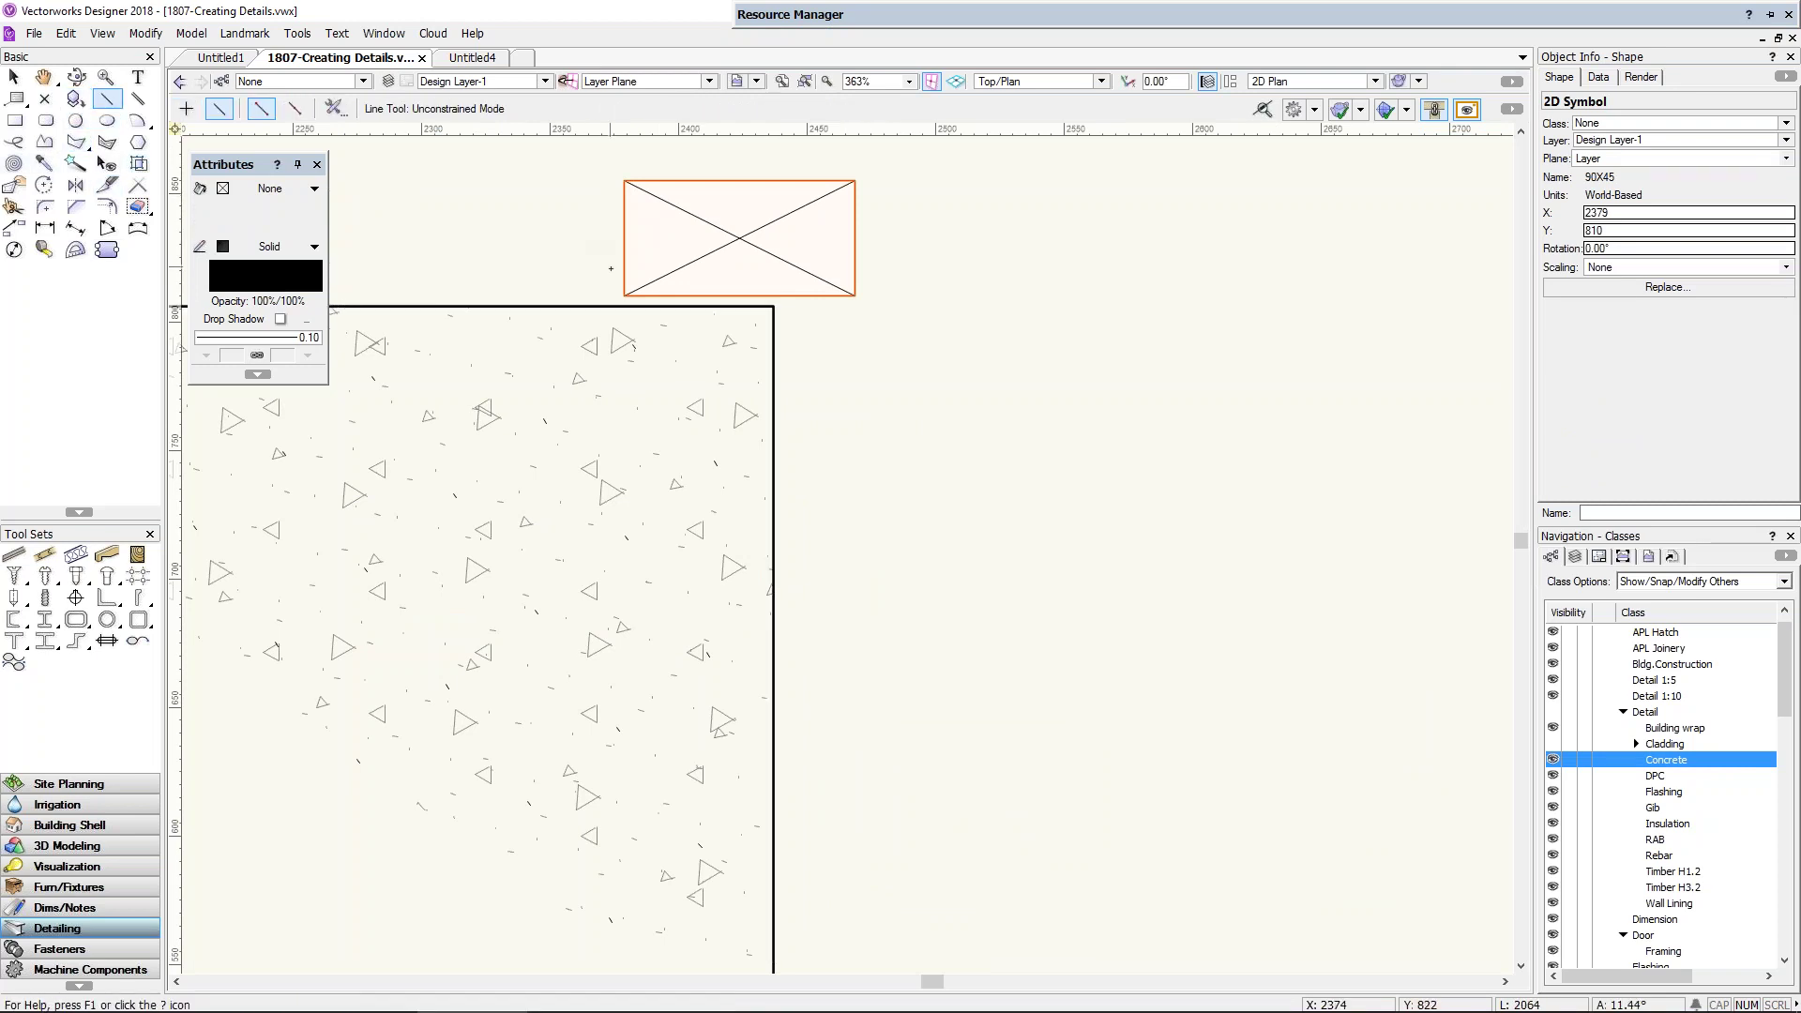
{"action": "scroll", "coordinate": [635, 281], "scroll_direction": "up", "scroll_amount": 2}
{"action": "scroll", "coordinate": [633, 335], "scroll_direction": "up", "scroll_amount": 3}
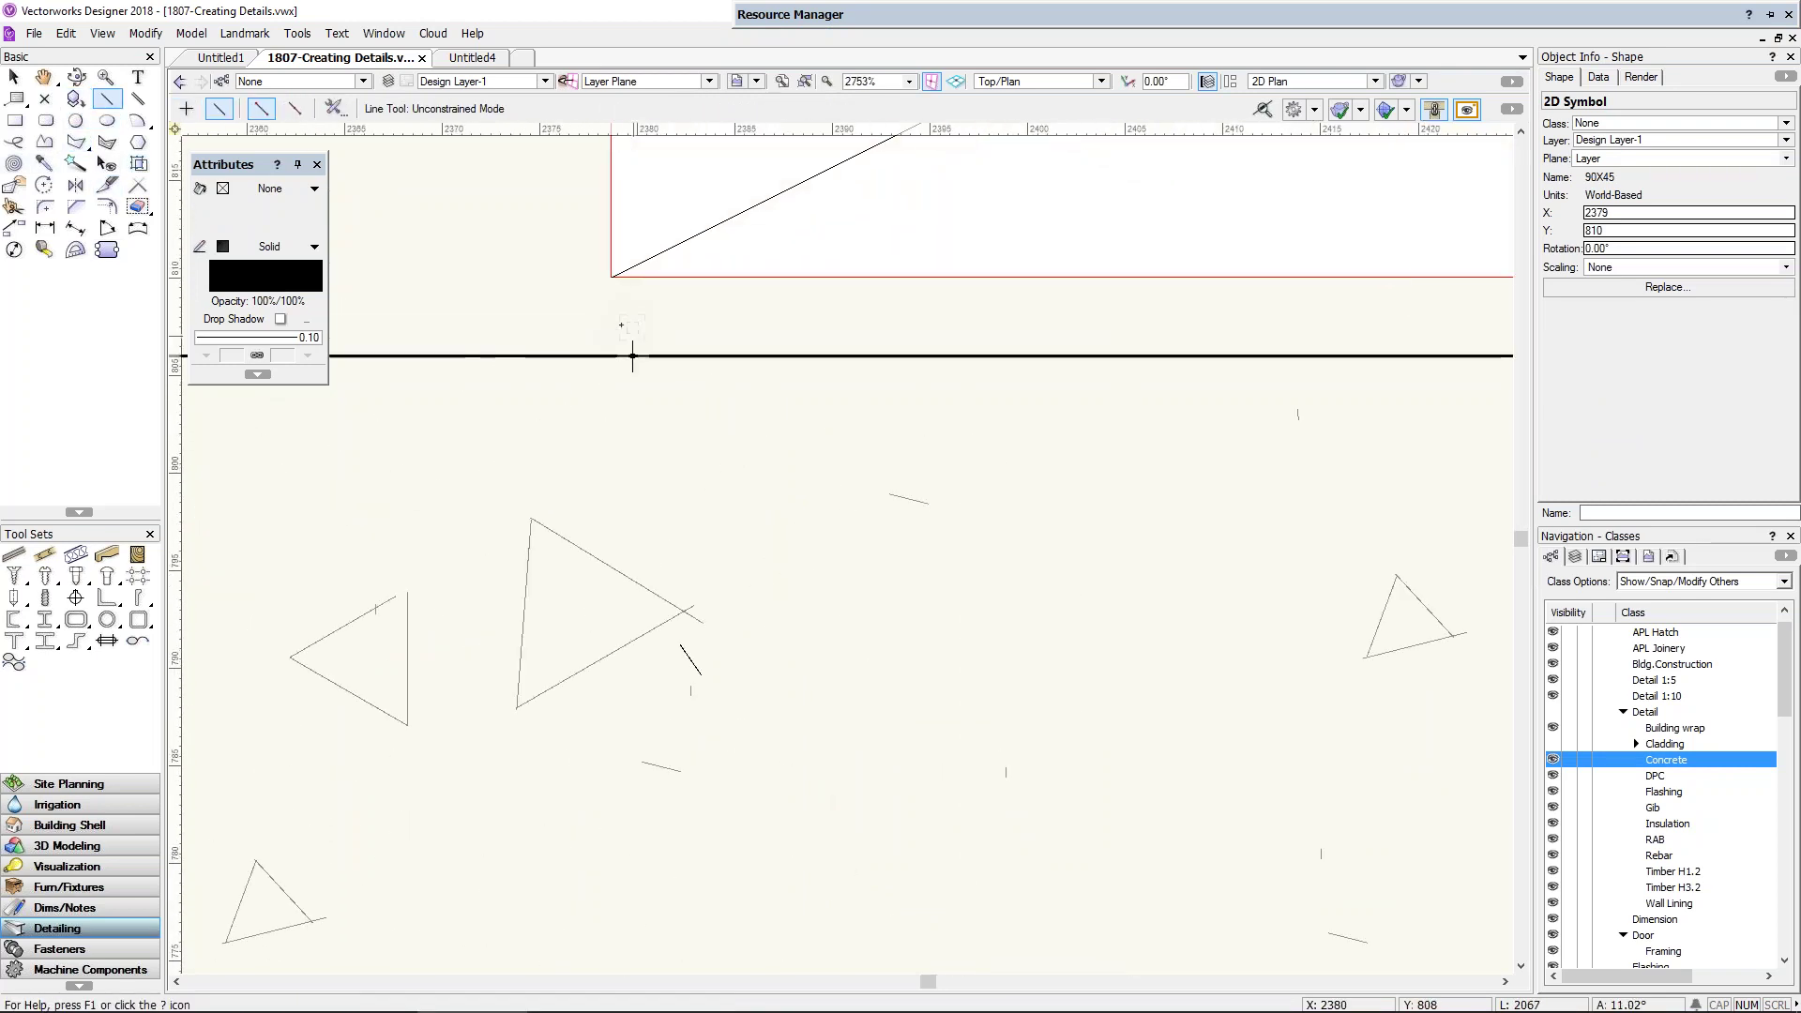
{"action": "left_click", "coordinate": [613, 321]}
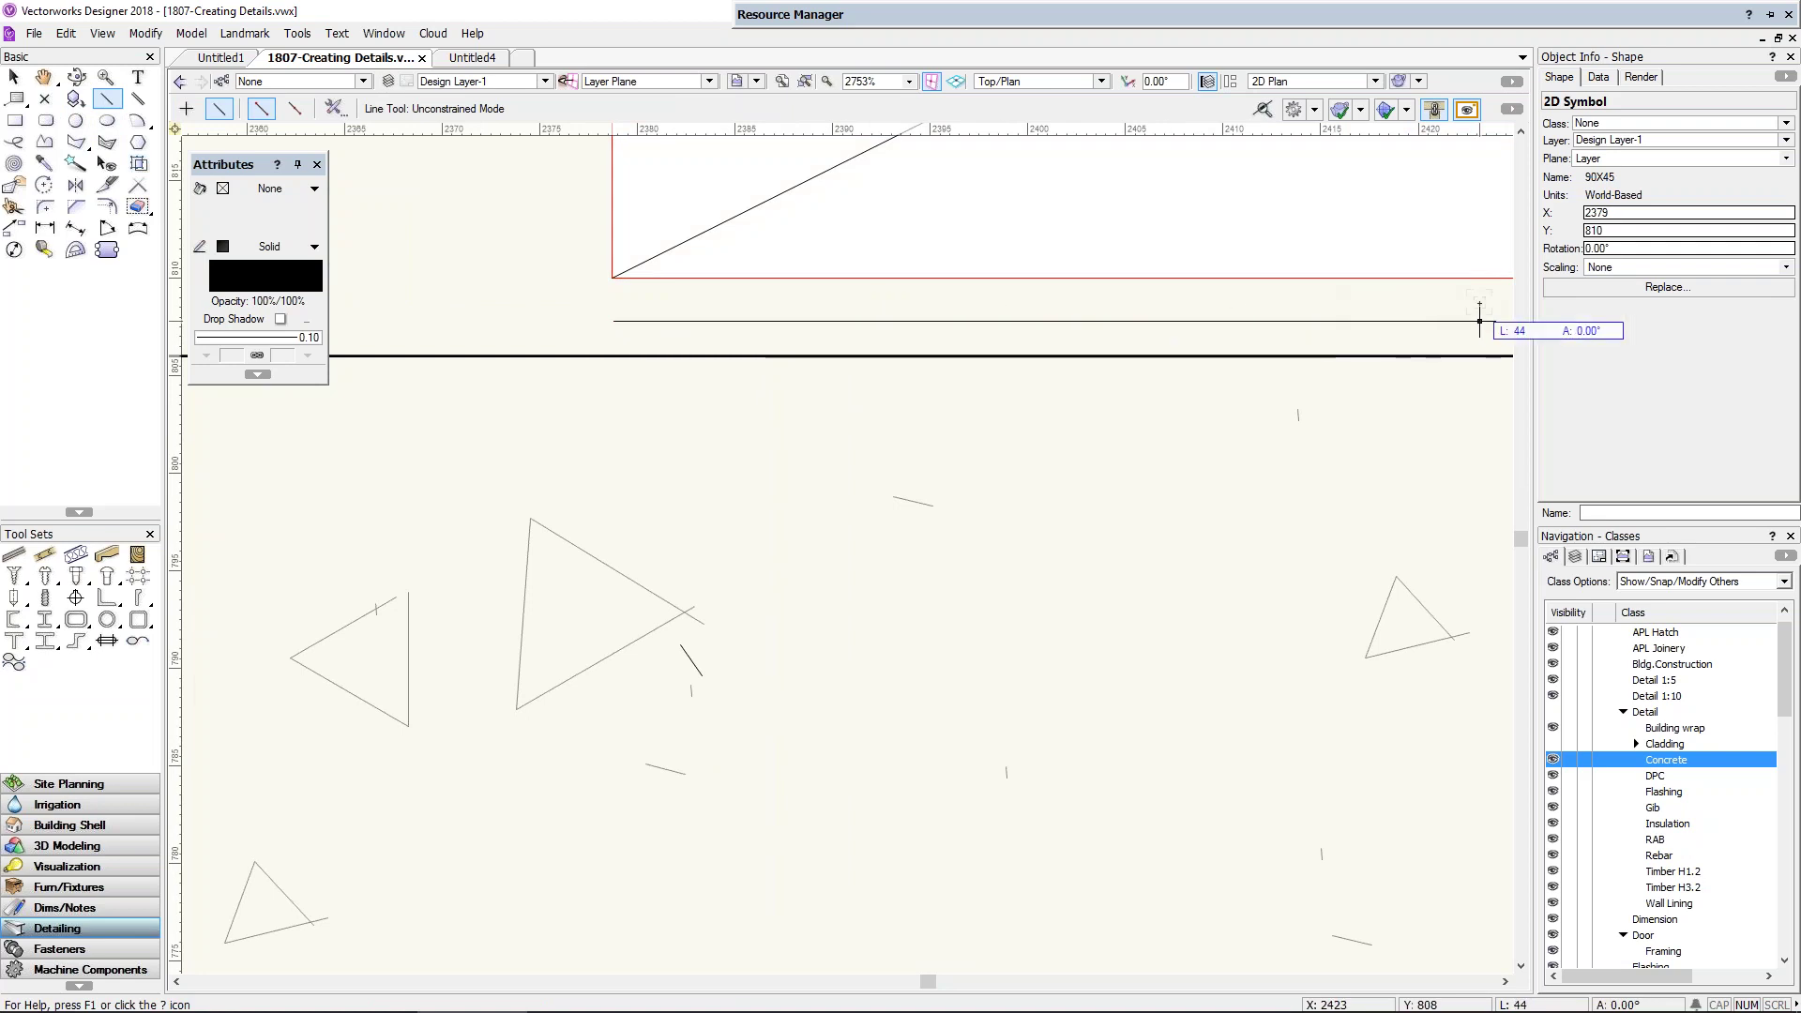
{"action": "scroll", "coordinate": [1489, 319], "scroll_direction": "down", "scroll_amount": 2}
{"action": "middle_click_drag", "start_coordinate": [1358, 338], "coordinate": [1053, 426]}
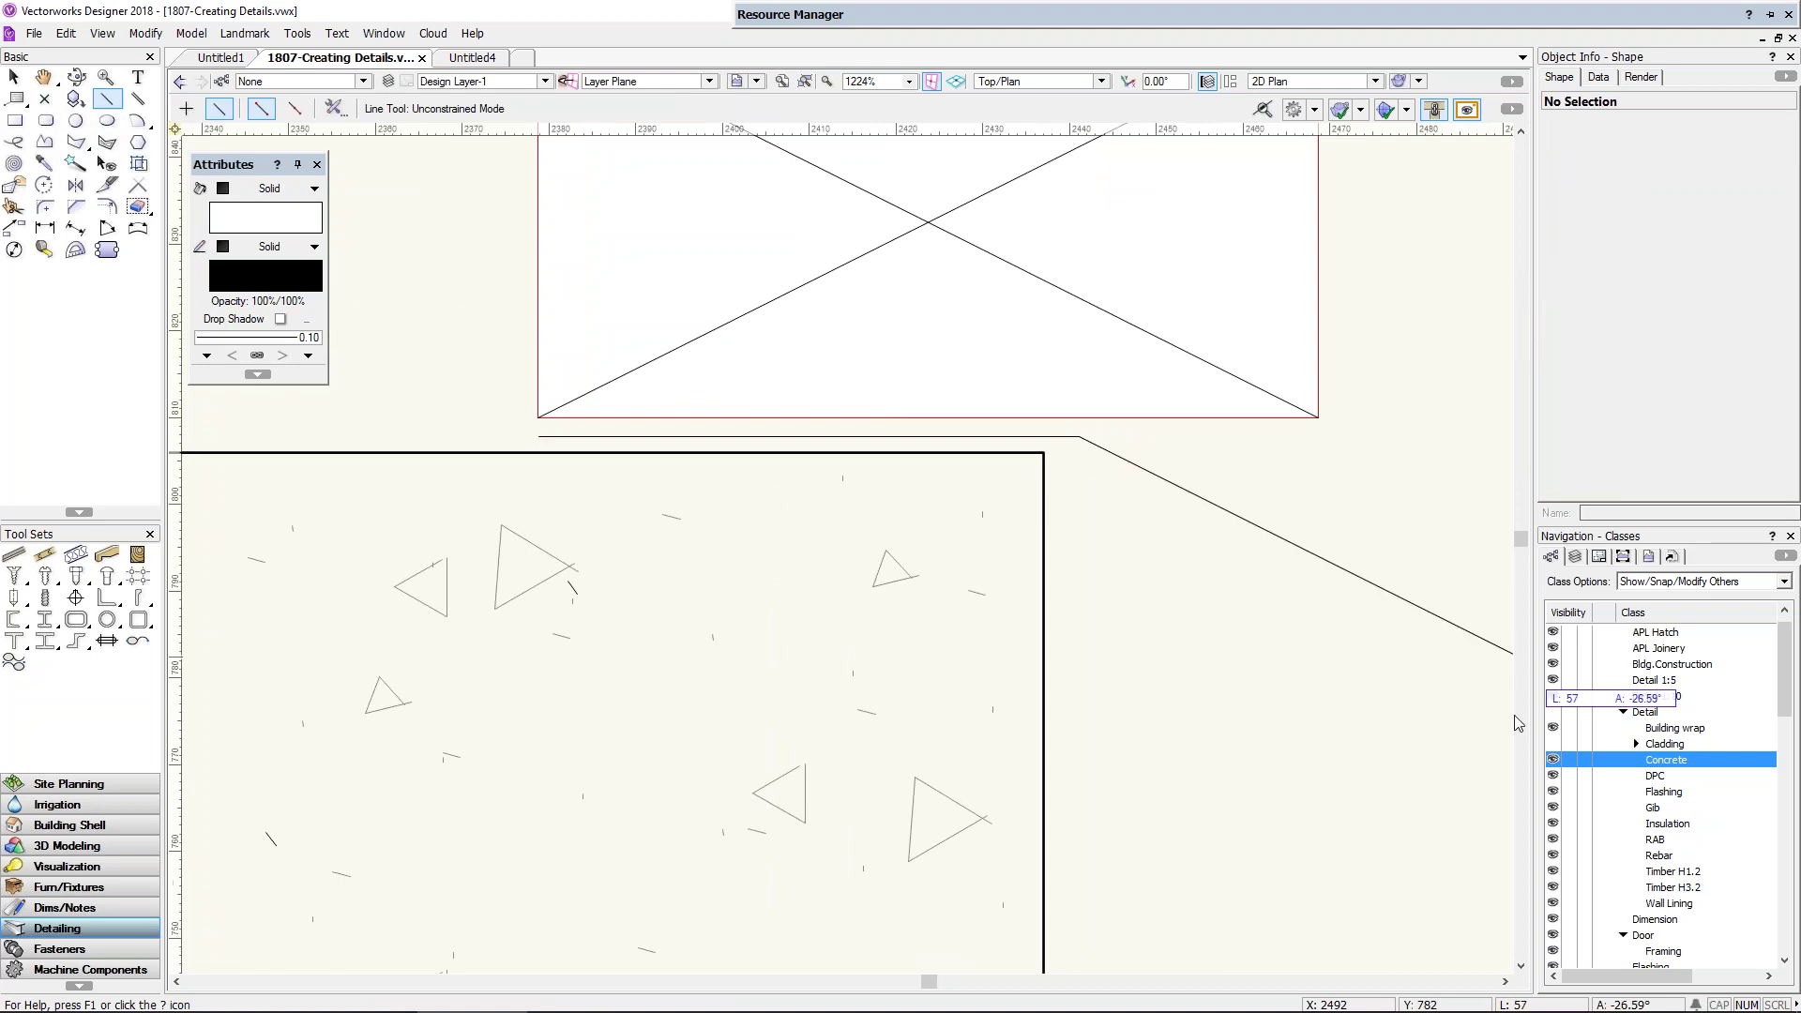
{"action": "left_click", "coordinate": [1078, 435]}
{"action": "key", "text": "x"}
Step: Assign the line under the timber plate to the Detail-DPC class and deselect it
{"action": "right_click", "coordinate": [1624, 775]}
{"action": "left_click", "coordinate": [1685, 593]}
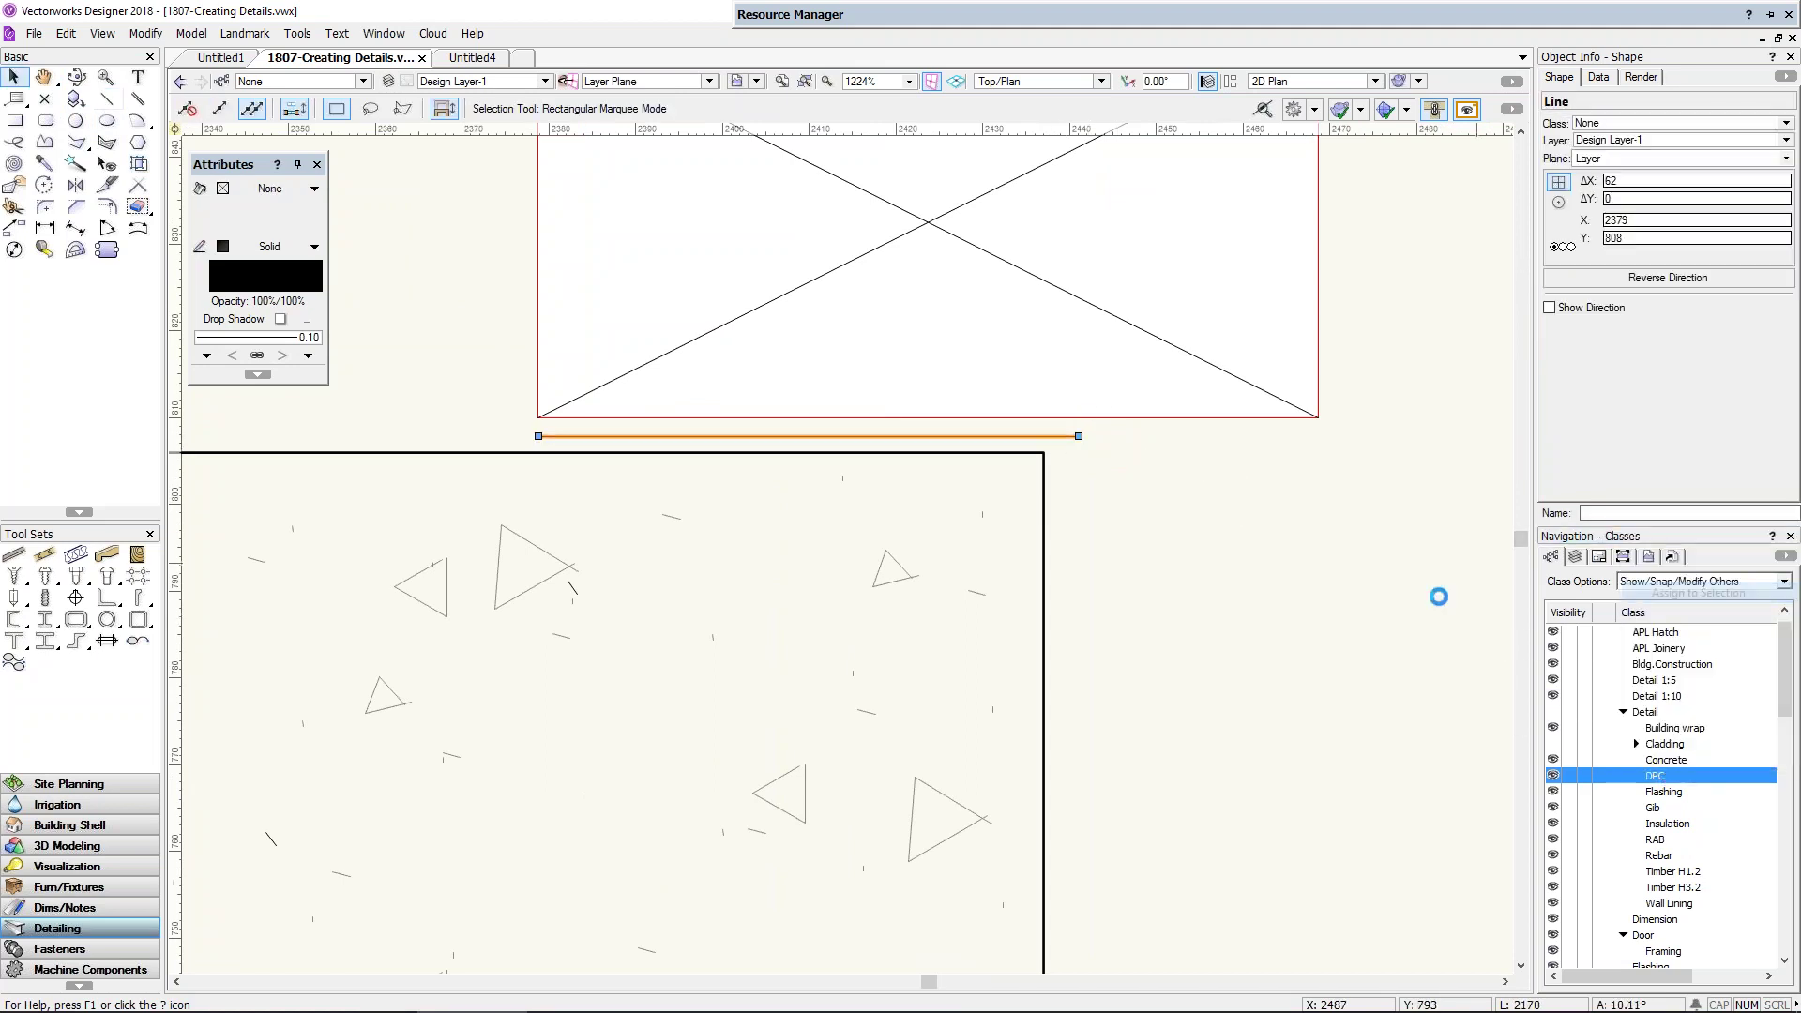
{"action": "scroll", "coordinate": [1374, 586], "scroll_direction": "down", "scroll_amount": 2}
{"action": "key", "text": "x"}
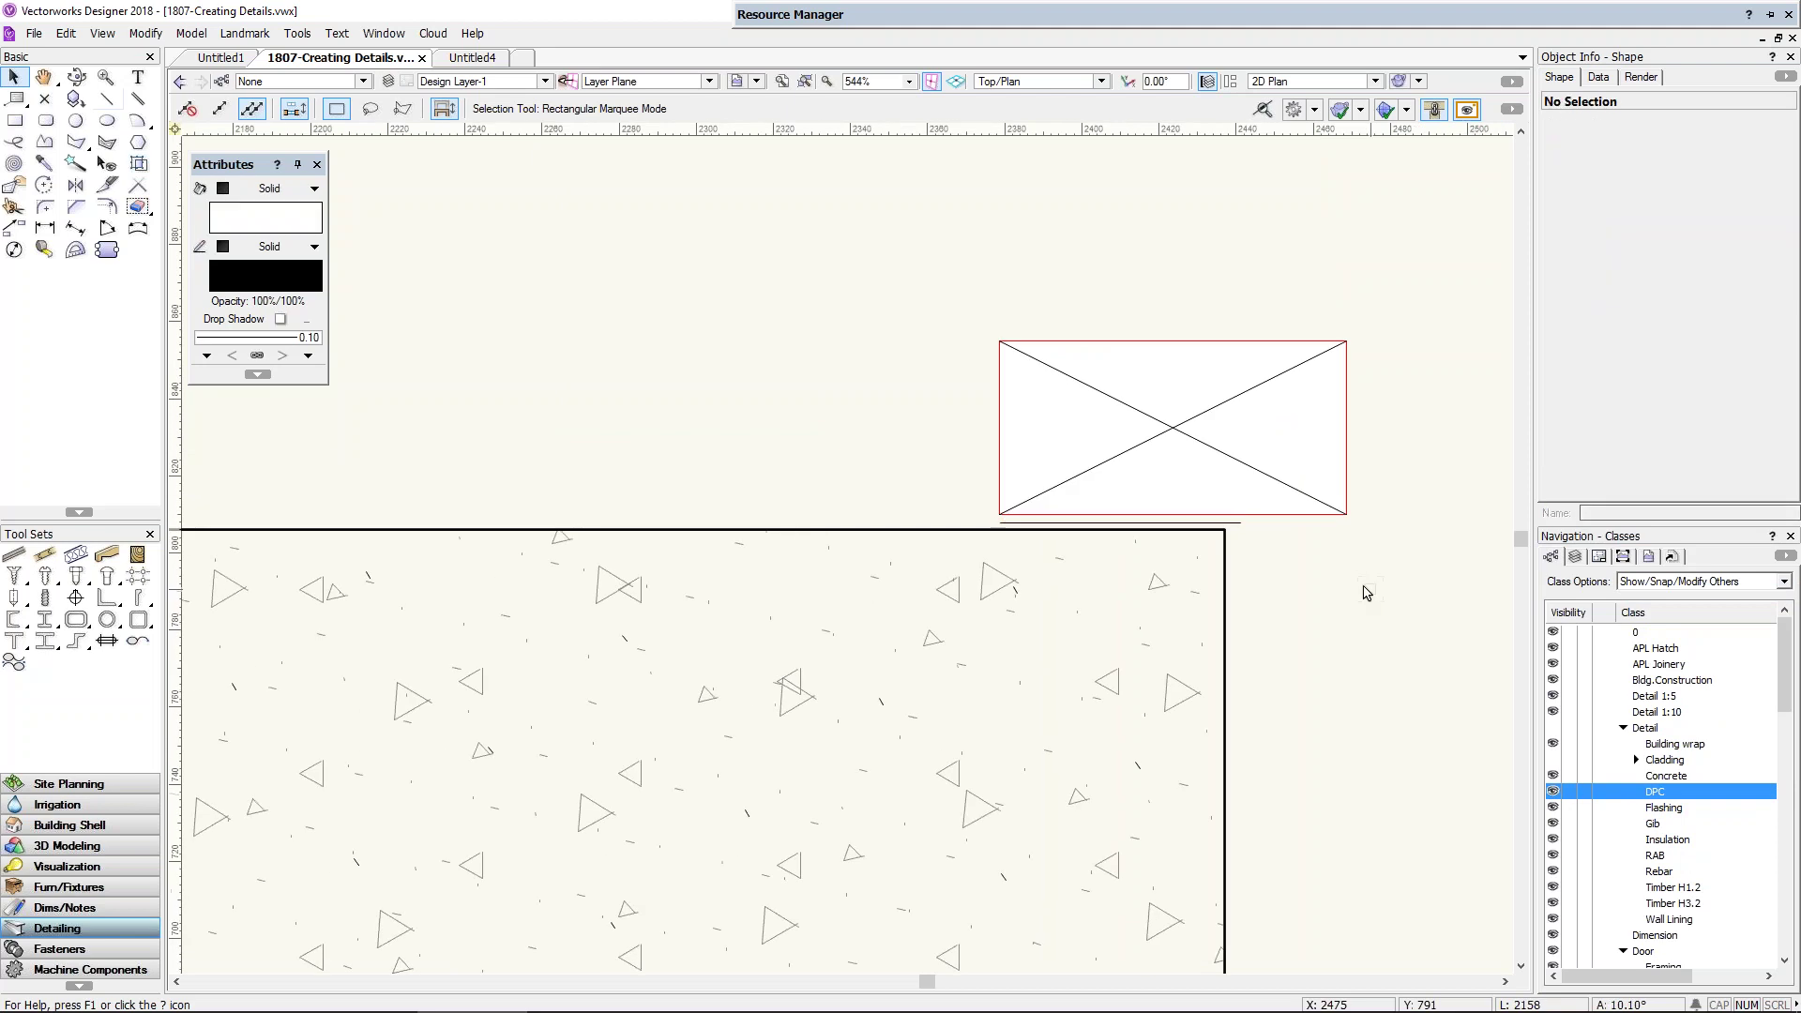
Step: Make RAB in the Detail group the active class
{"action": "scroll", "coordinate": [1335, 570], "scroll_direction": "down", "scroll_amount": 2}
{"action": "key", "text": "h"}
{"action": "left_click_drag", "start_coordinate": [1105, 606], "coordinate": [617, 714]}
{"action": "key", "text": "x"}
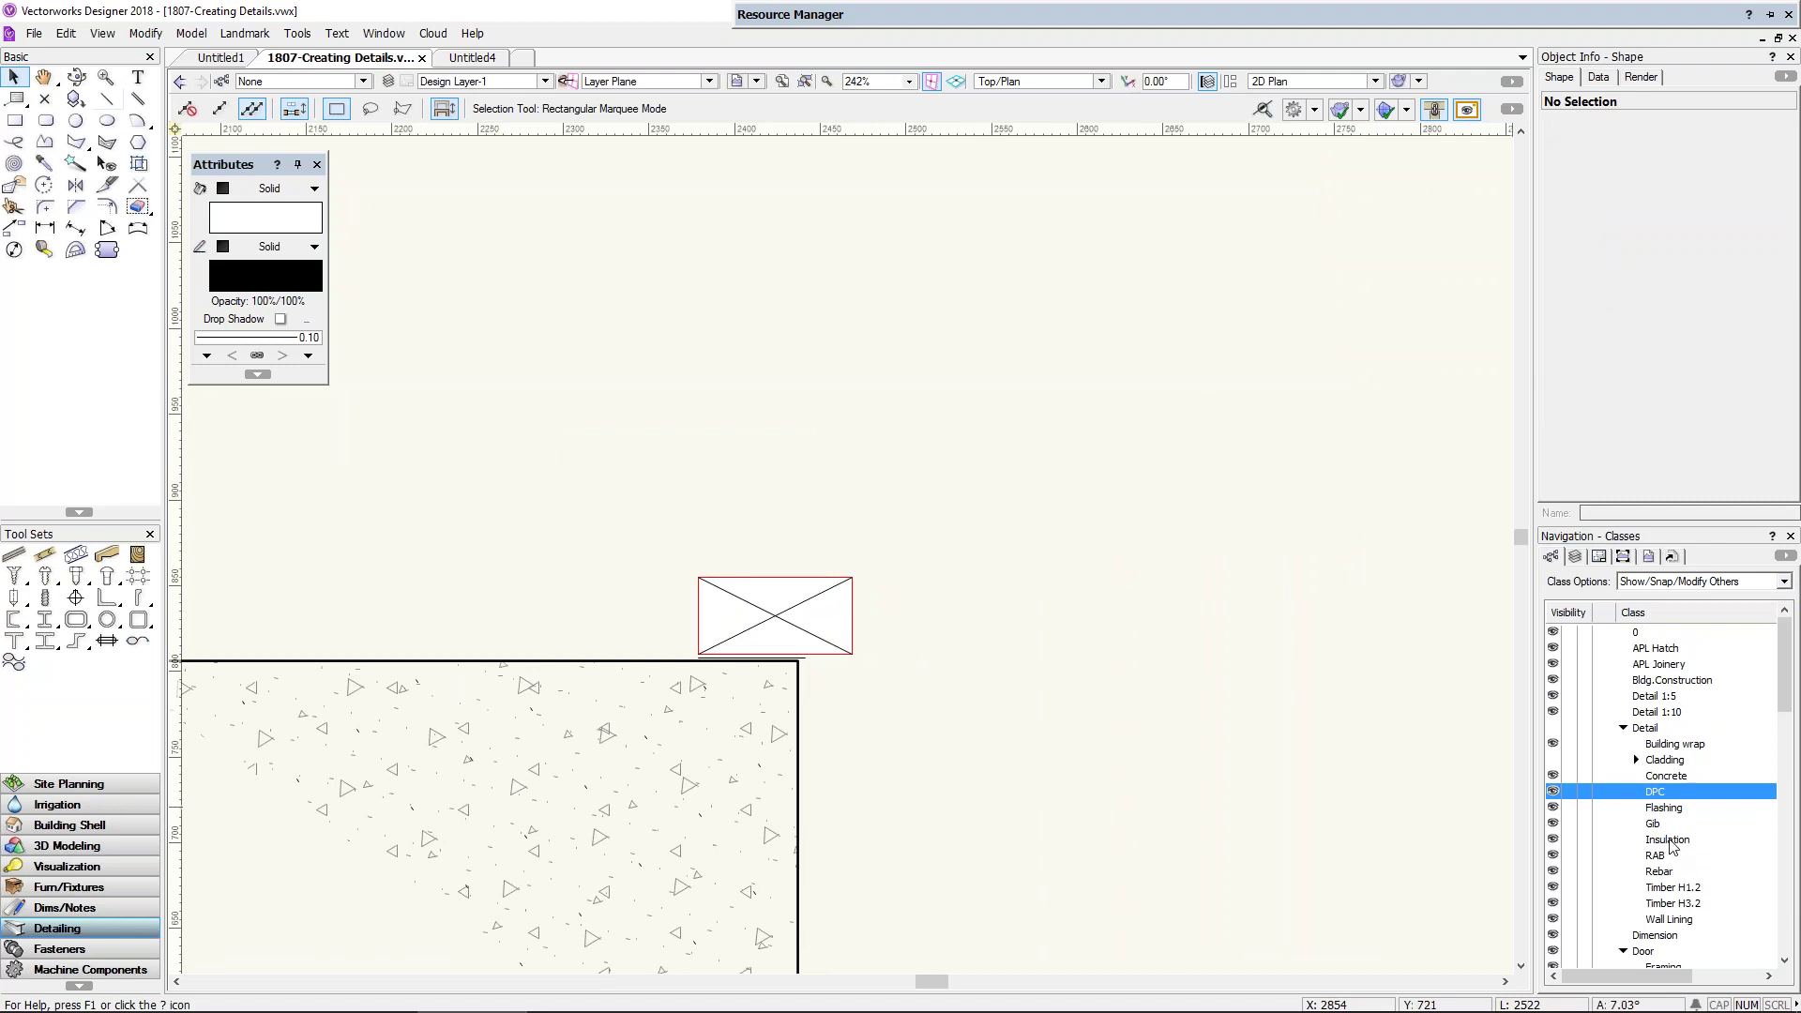
{"action": "left_click", "coordinate": [1602, 854]}
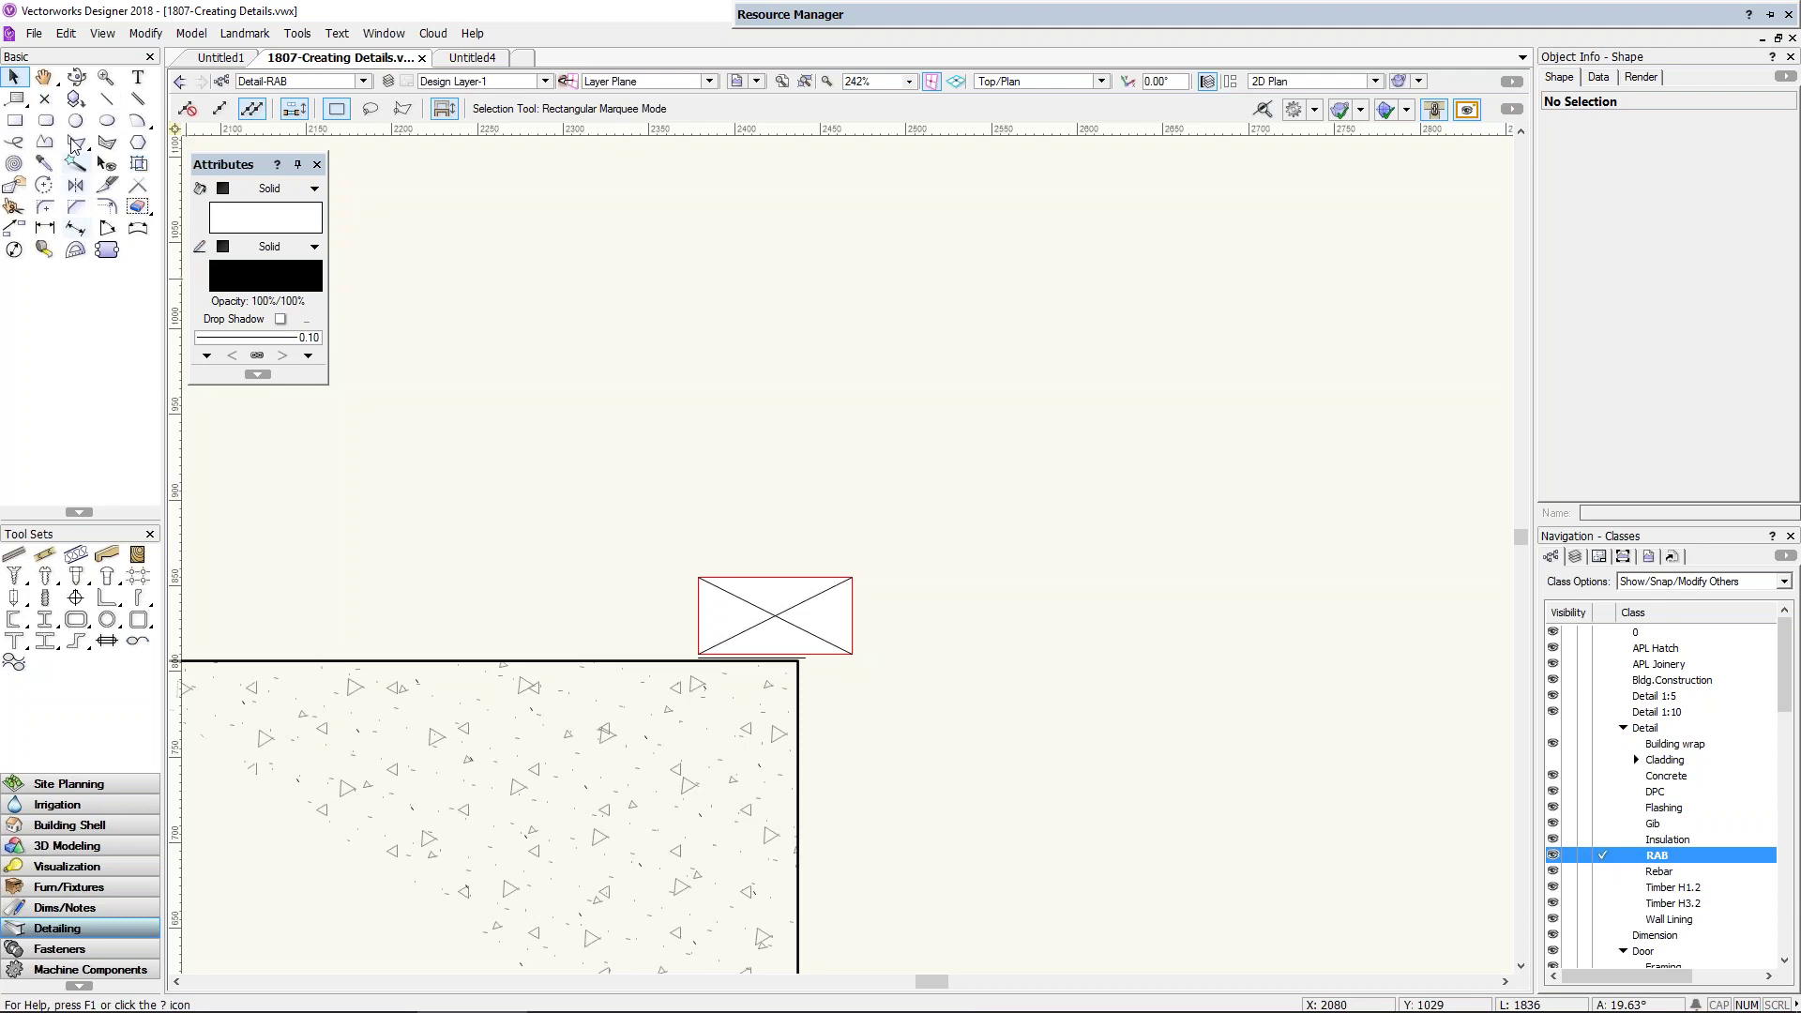
Step: Draw an upright rectangle about 17 wide against the timber's outer face and extend it below the timber to about 326 high
{"action": "left_click", "coordinate": [15, 120]}
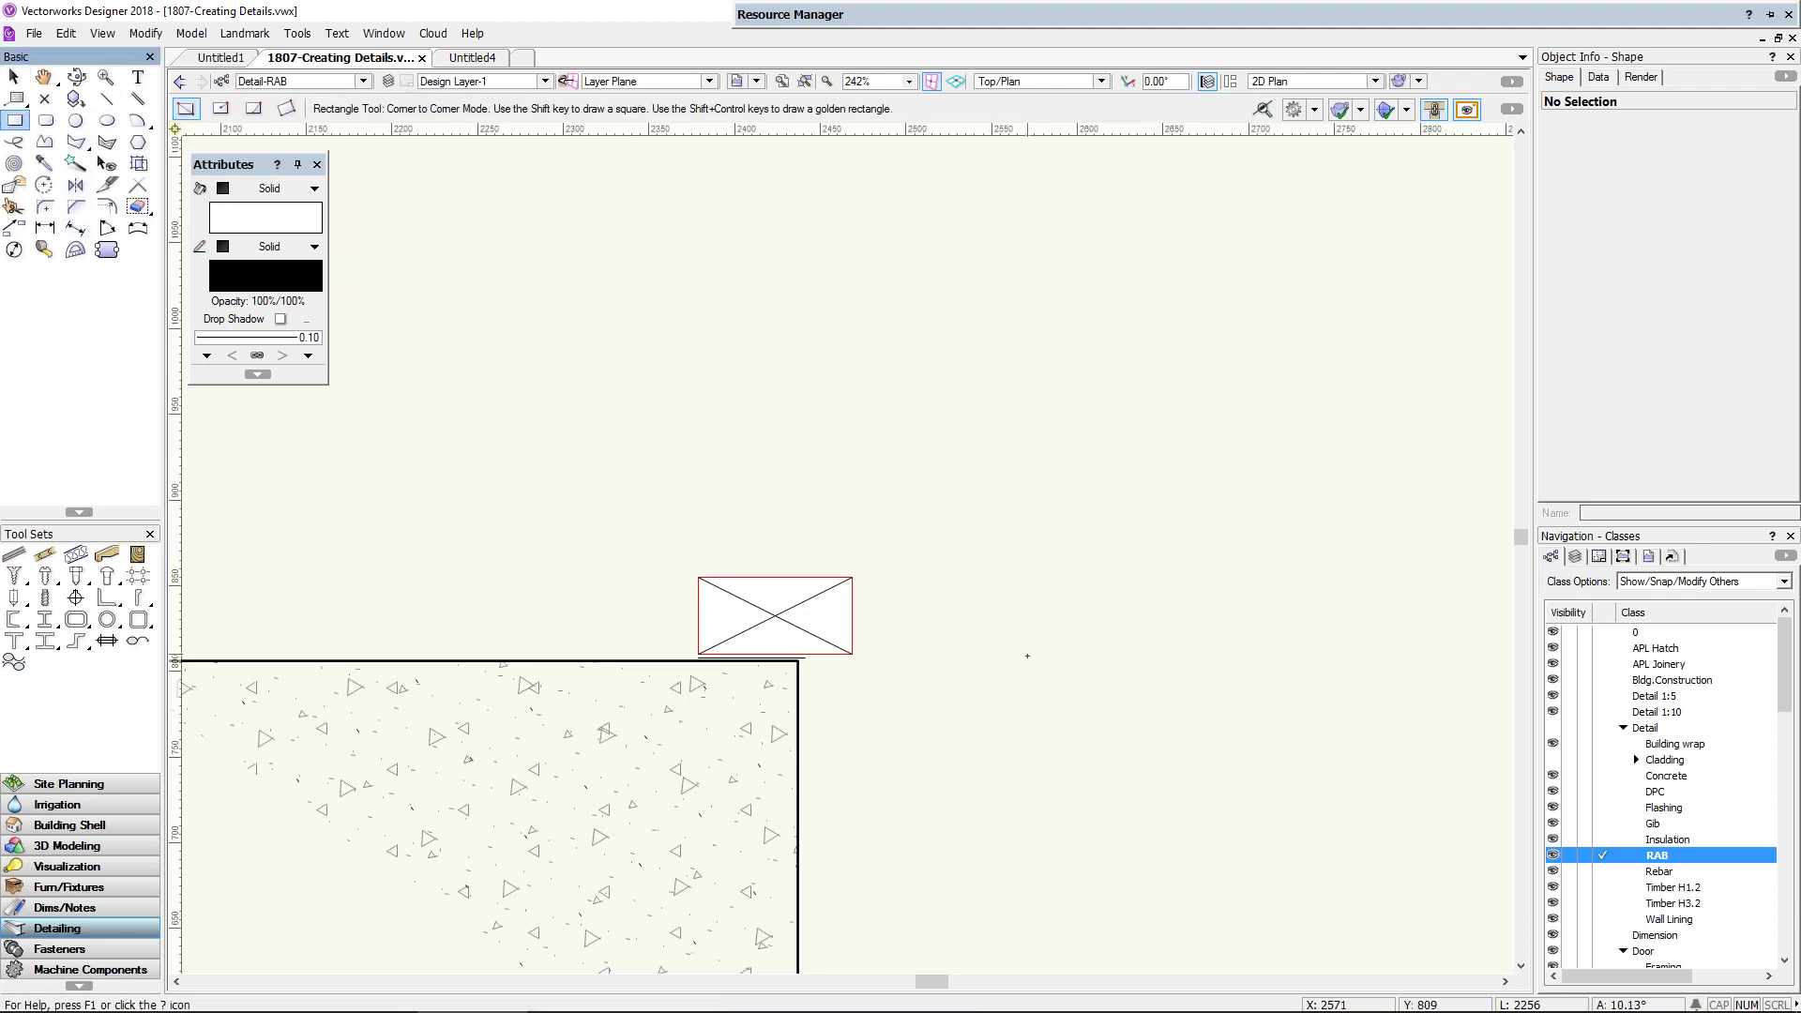
{"action": "left_click", "coordinate": [851, 654]}
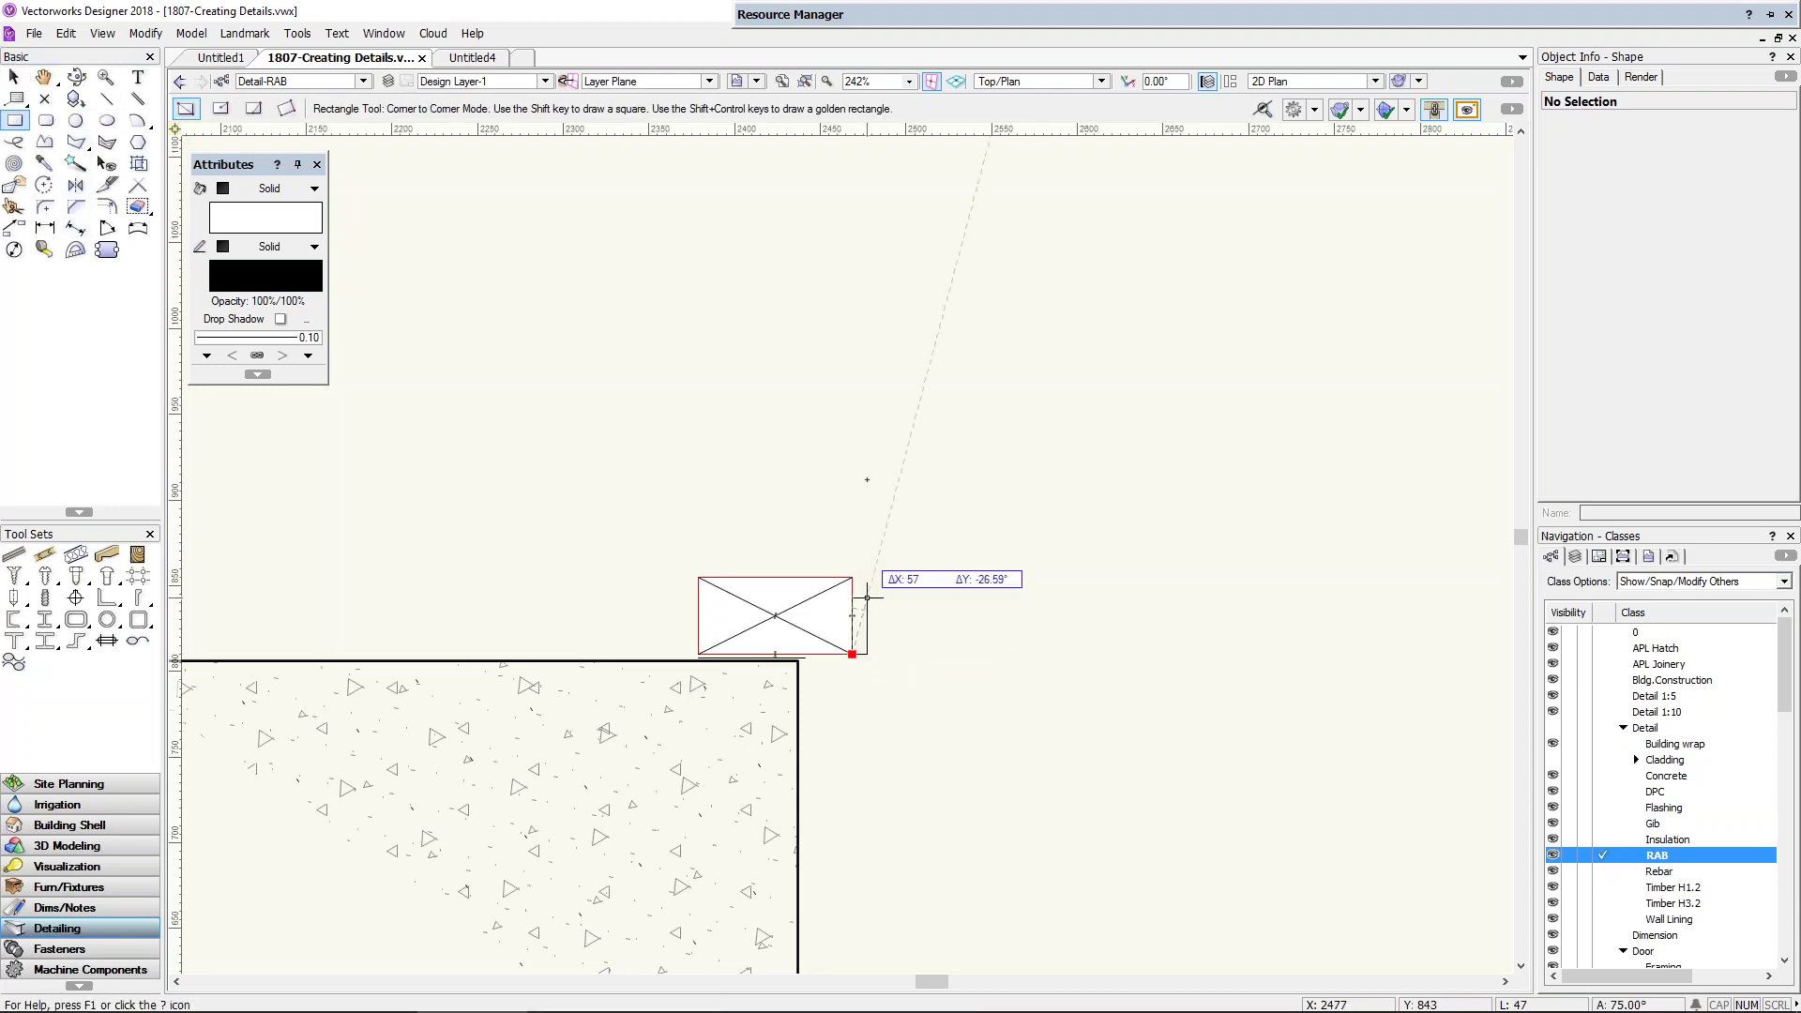
{"action": "left_click", "coordinate": [881, 159]}
{"action": "key", "text": "x"}
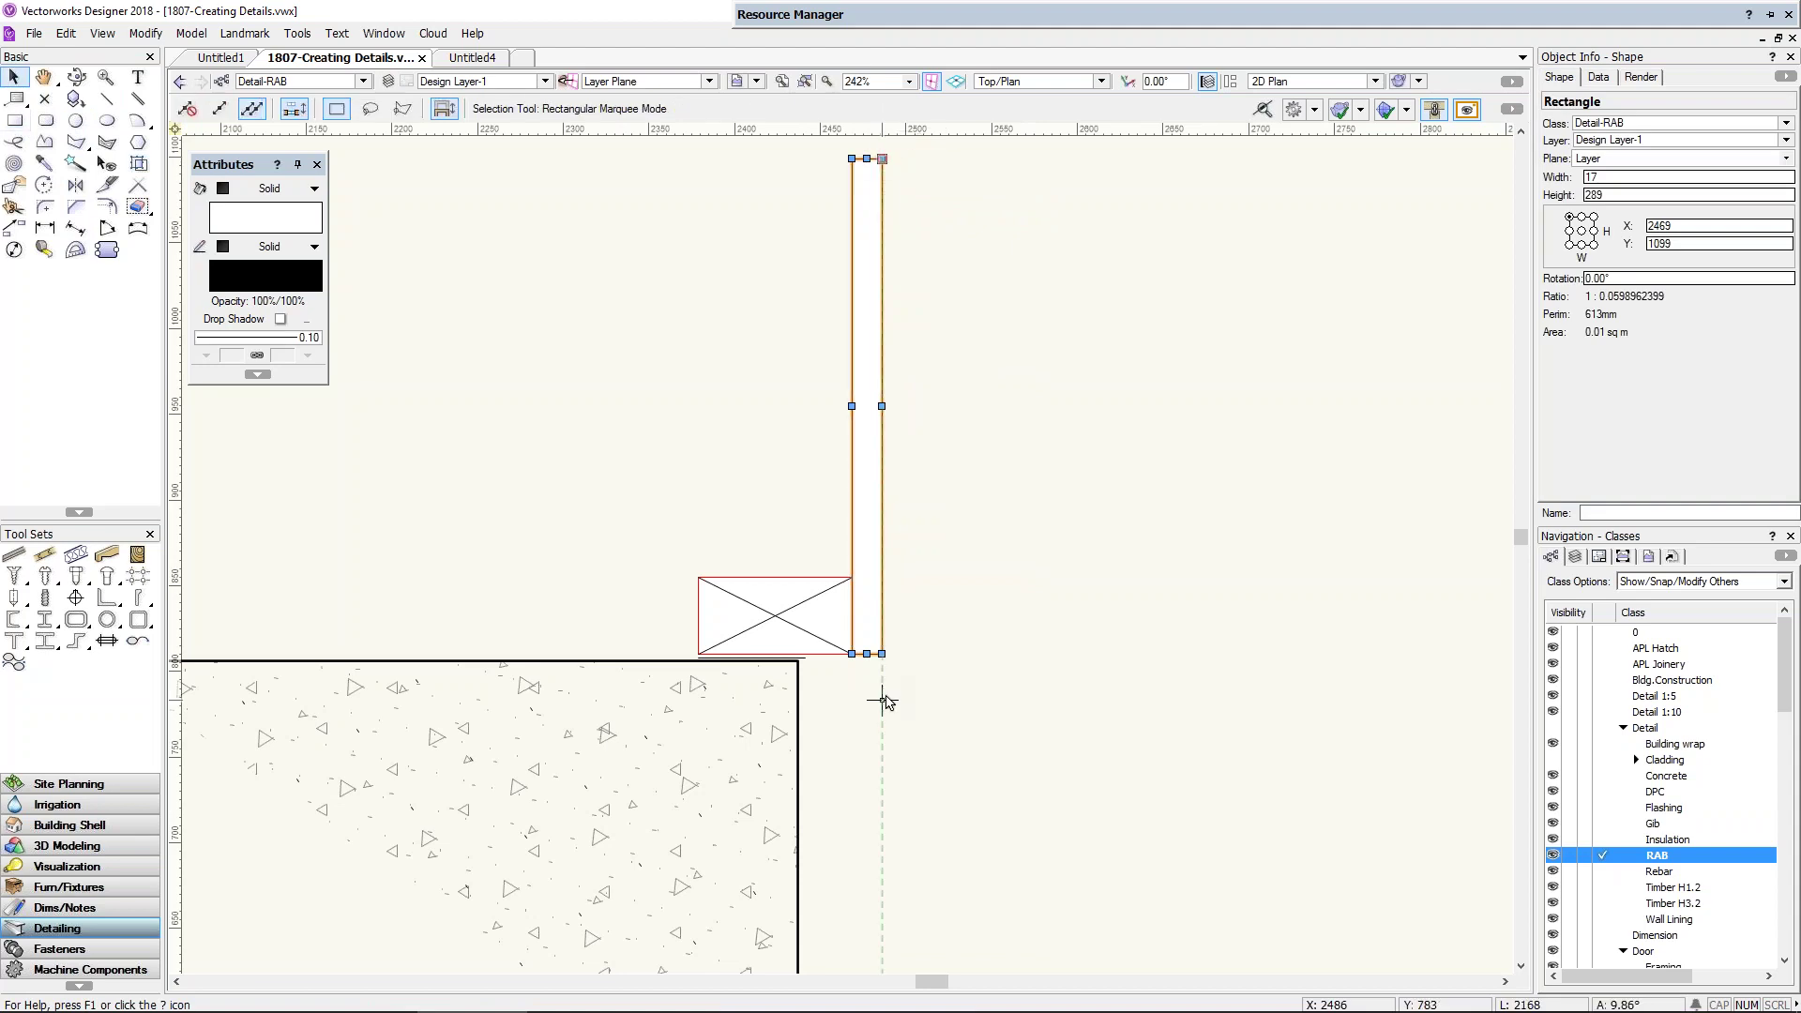
{"action": "left_click_drag", "start_coordinate": [866, 653], "coordinate": [867, 718]}
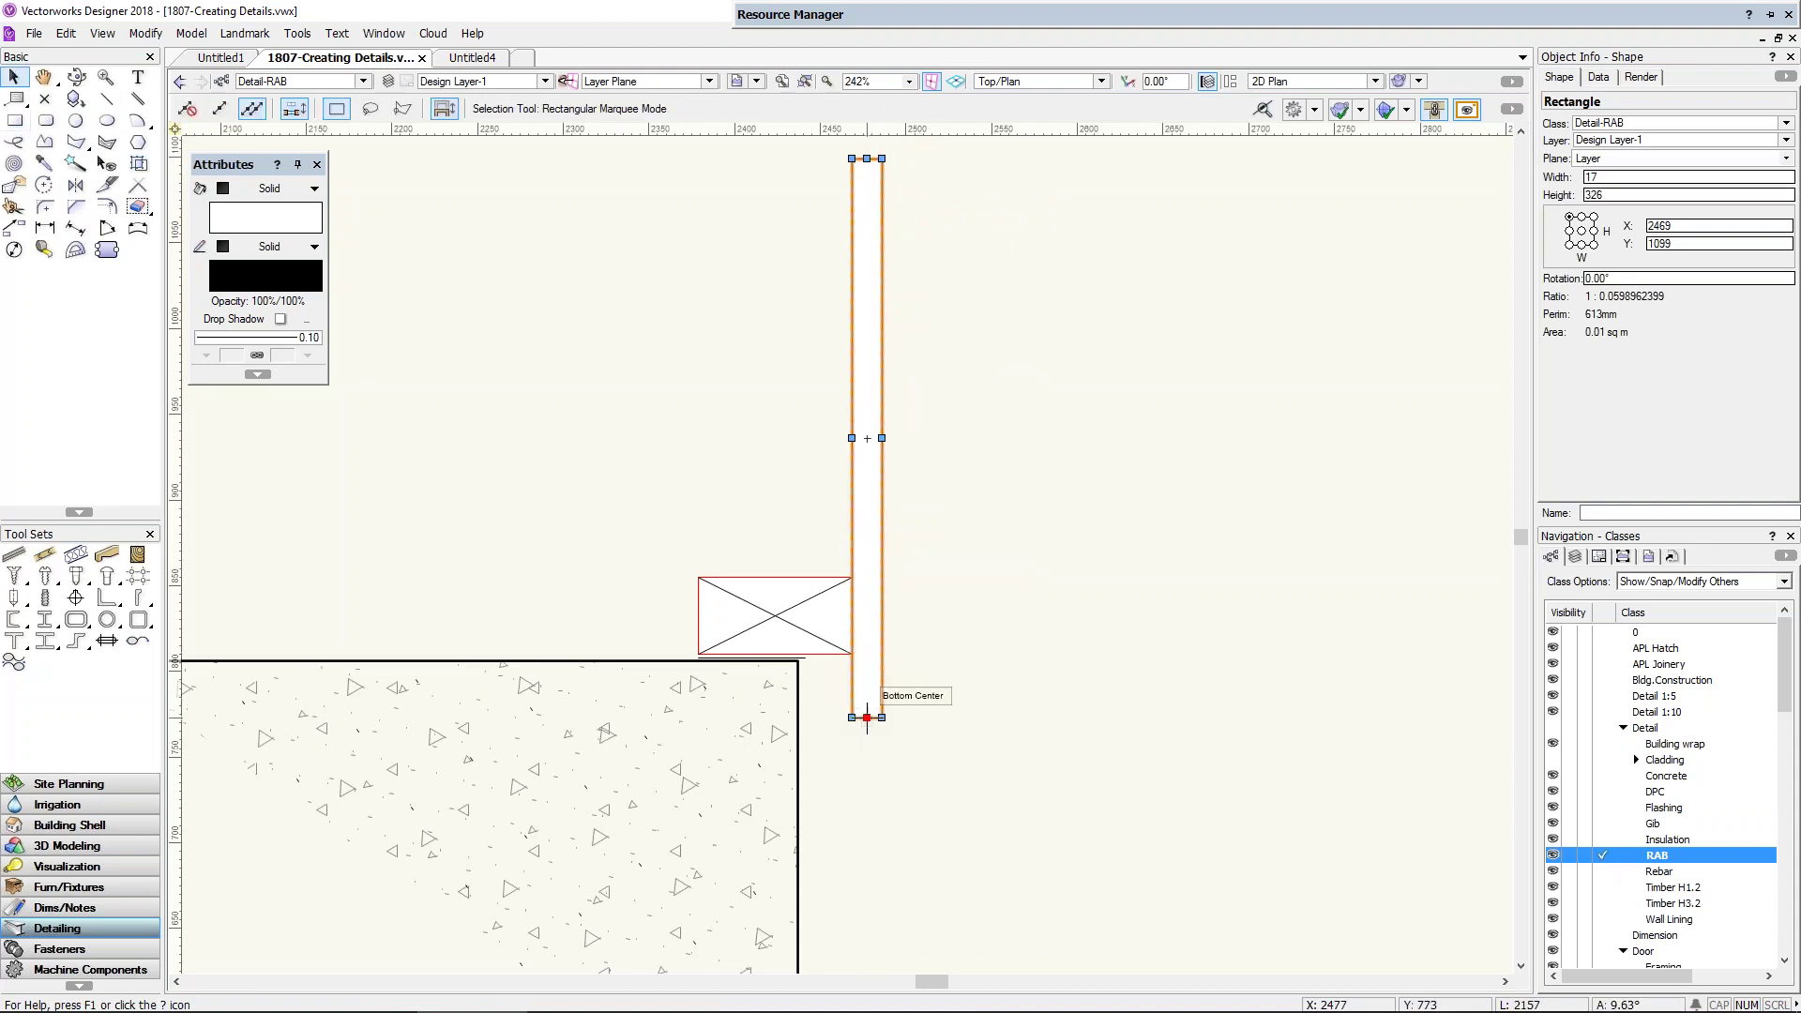
Step: Assign the upright rectangle first to the Timber H1.2 class and afterward to Timber H3.2 to compare their fills
{"action": "left_click", "coordinate": [1655, 871]}
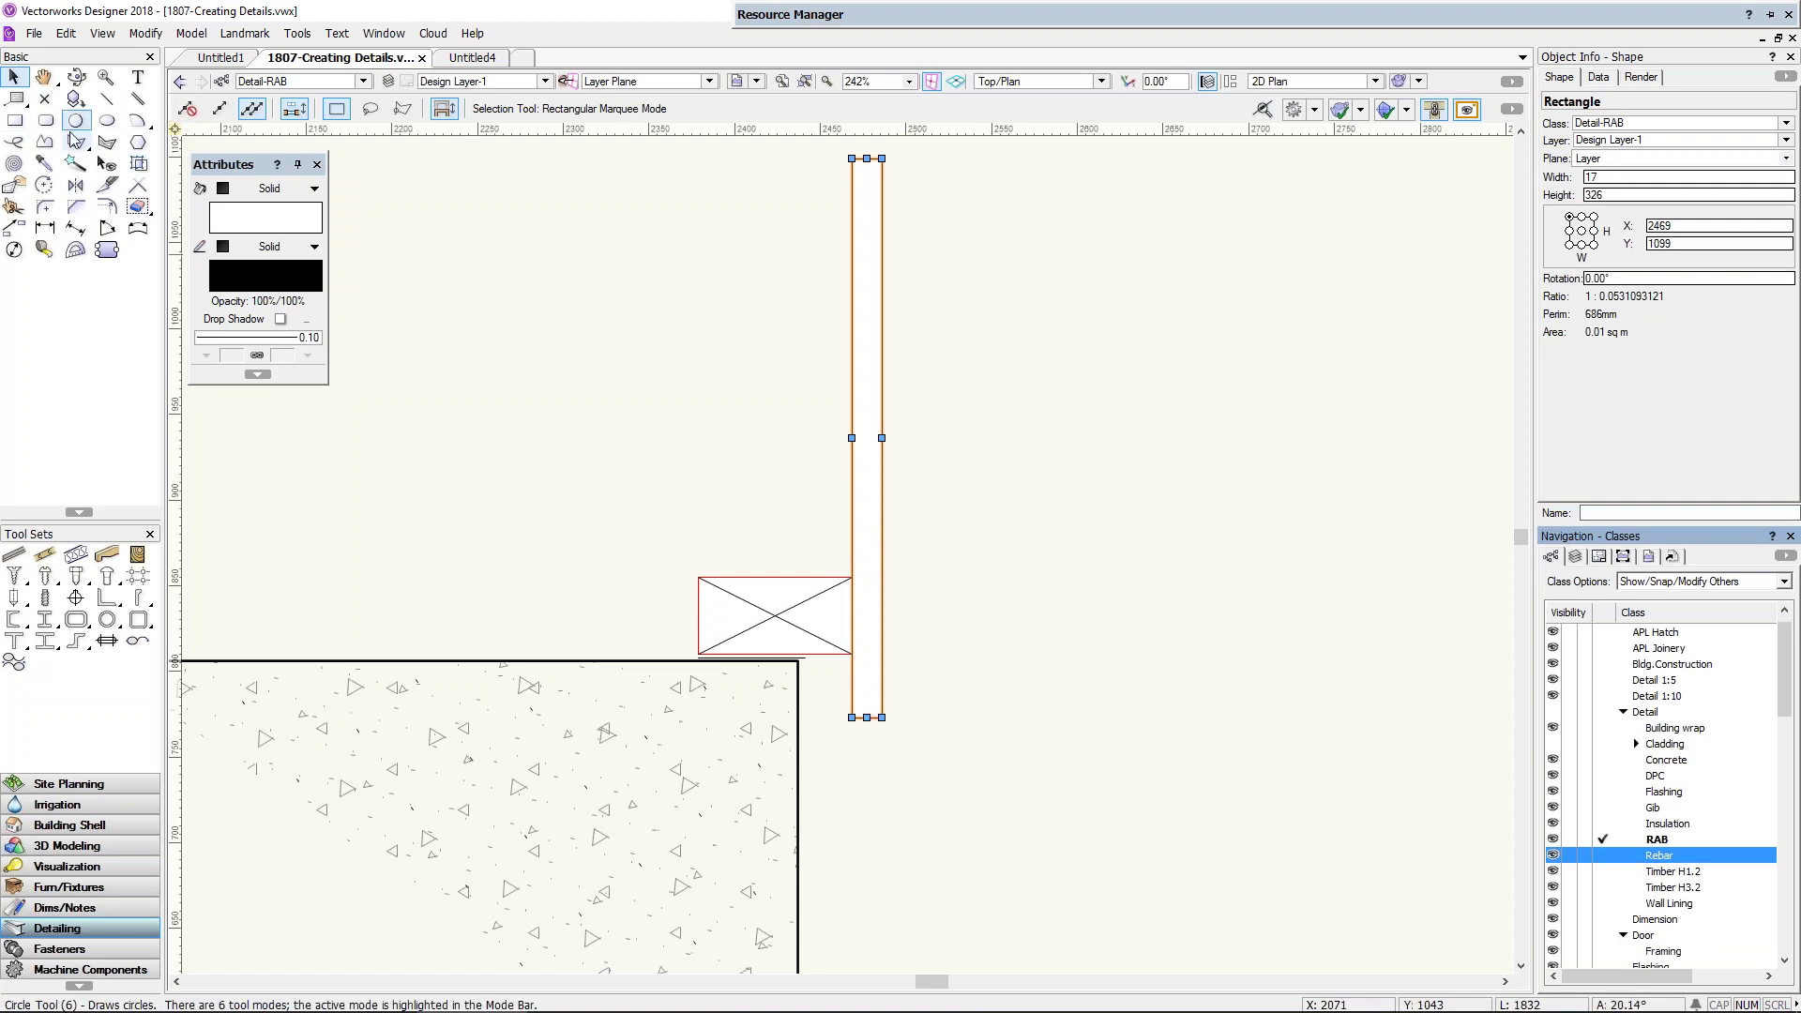
{"action": "left_click", "coordinate": [1679, 881]}
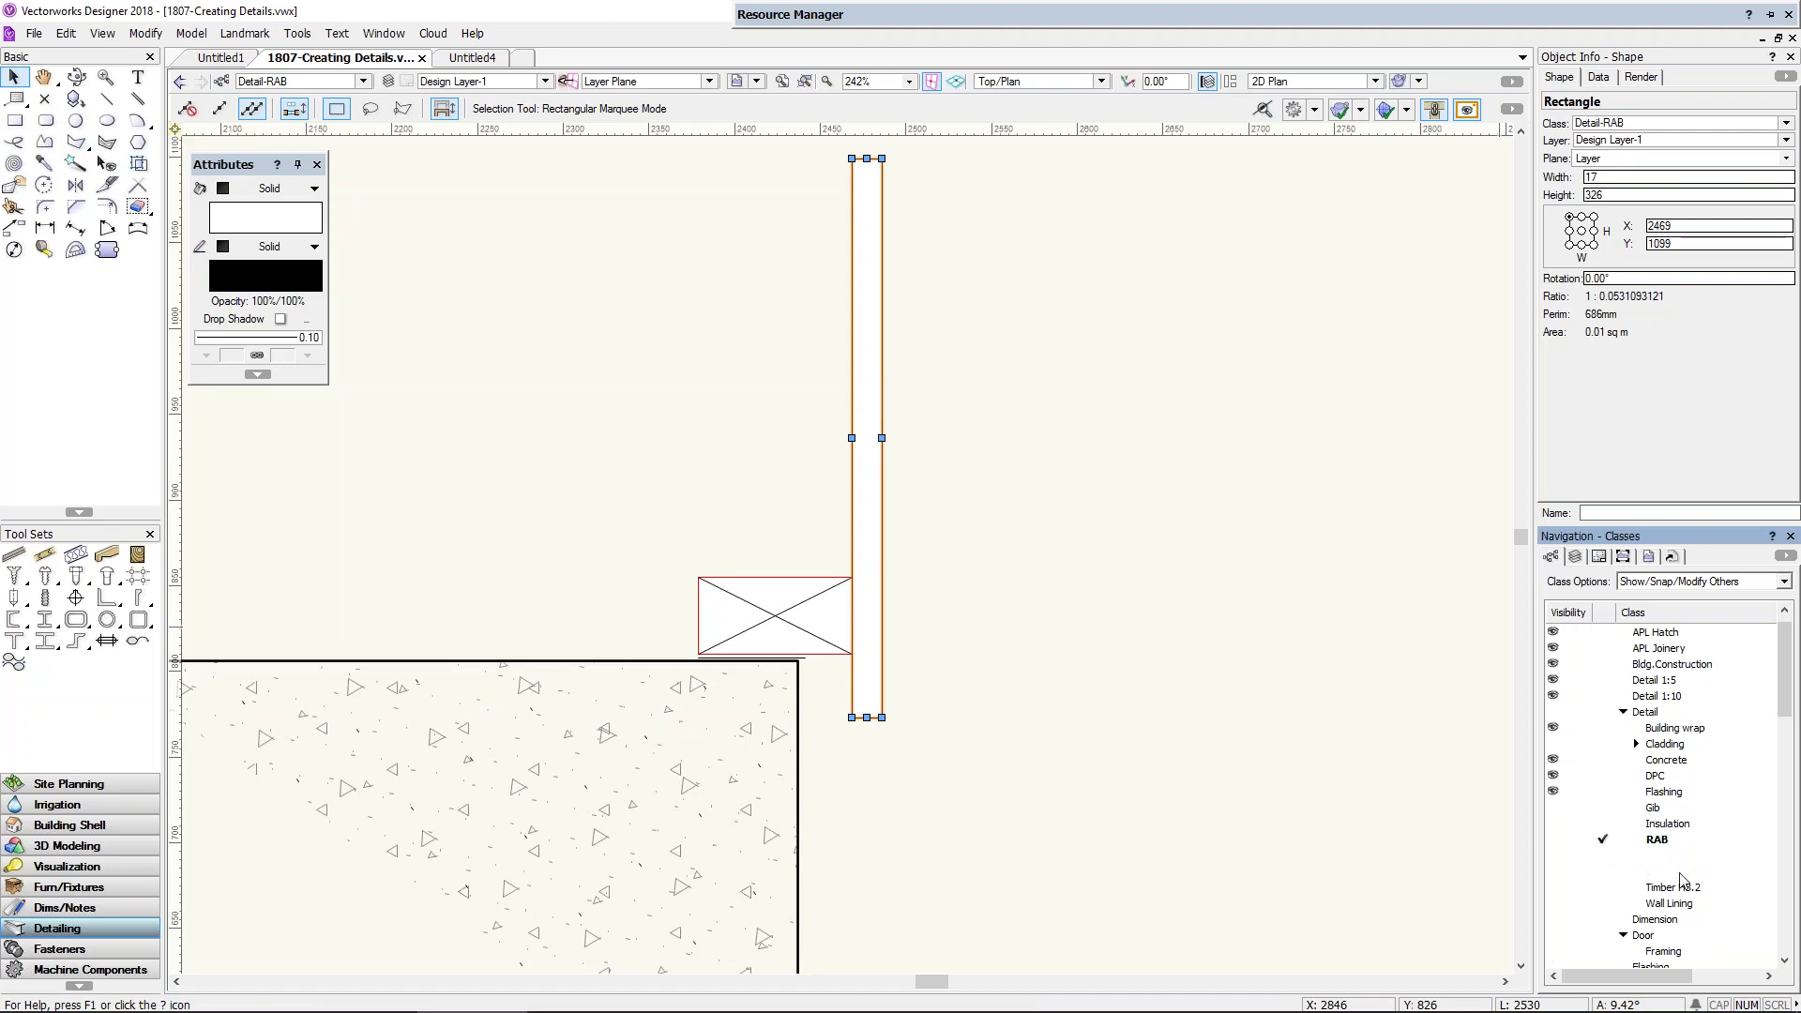
{"action": "right_click", "coordinate": [1679, 882]}
{"action": "left_click", "coordinate": [1690, 688]}
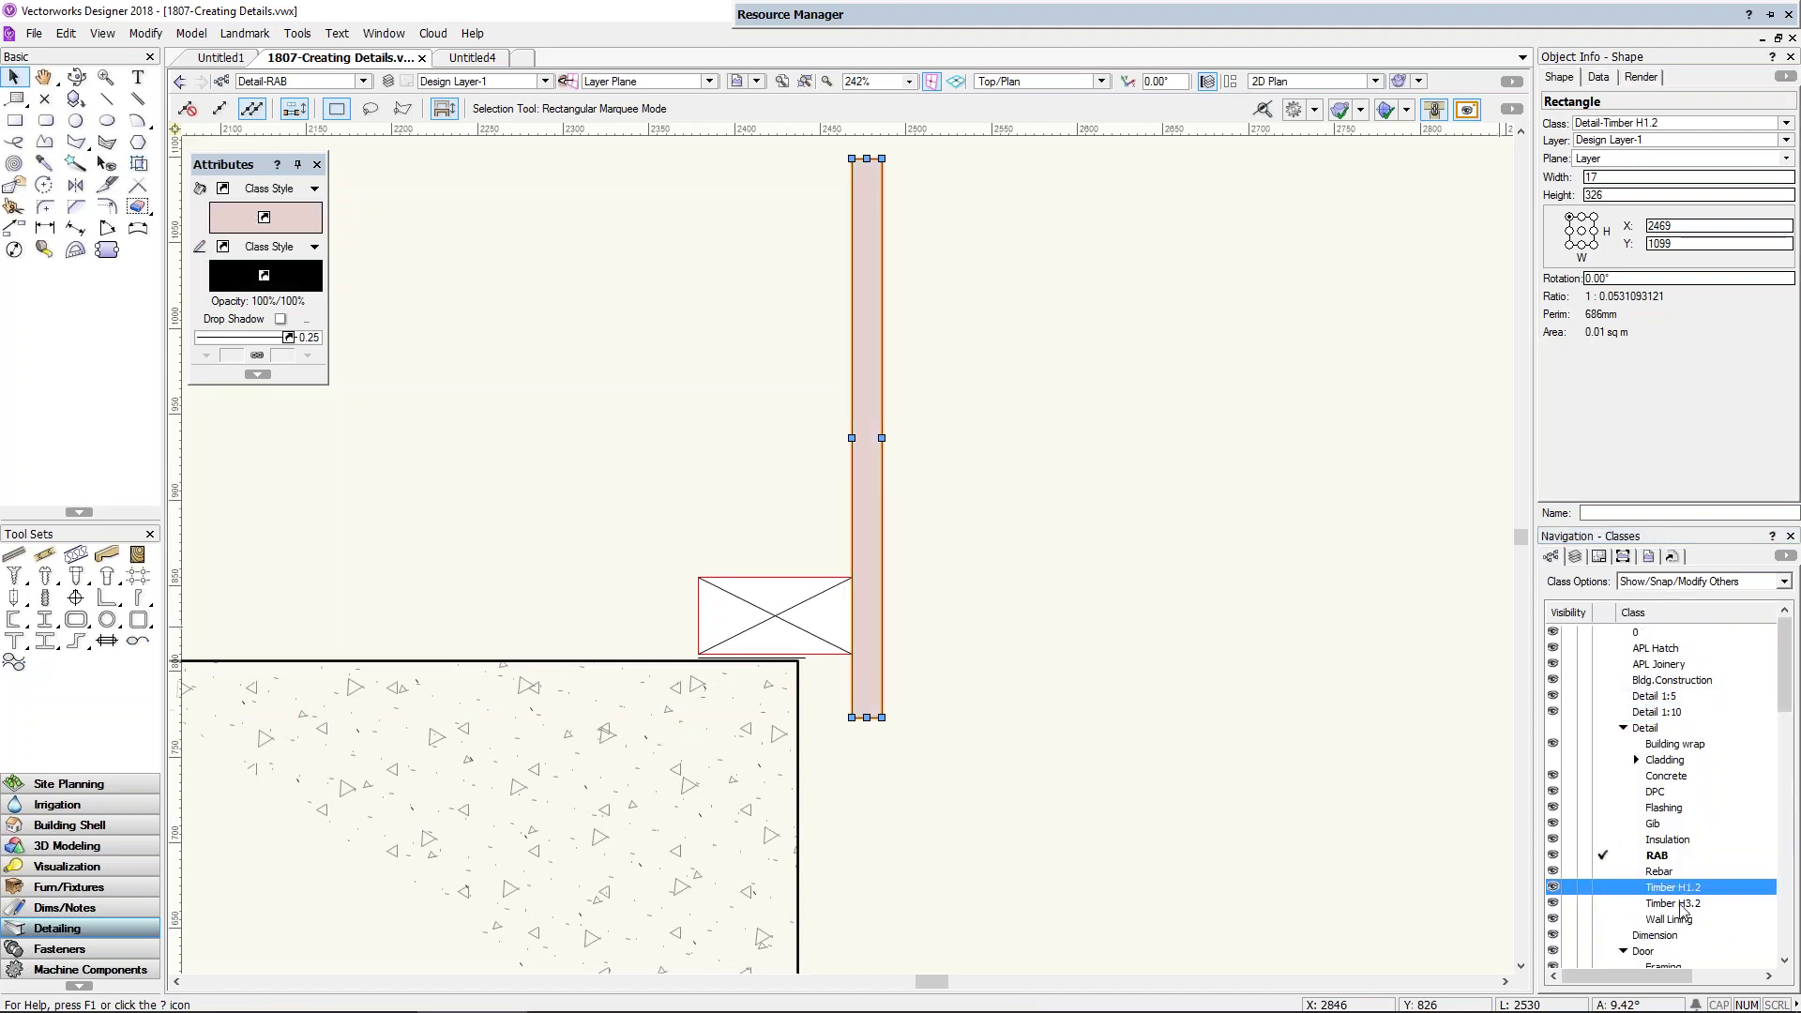
{"action": "right_click", "coordinate": [1680, 906]}
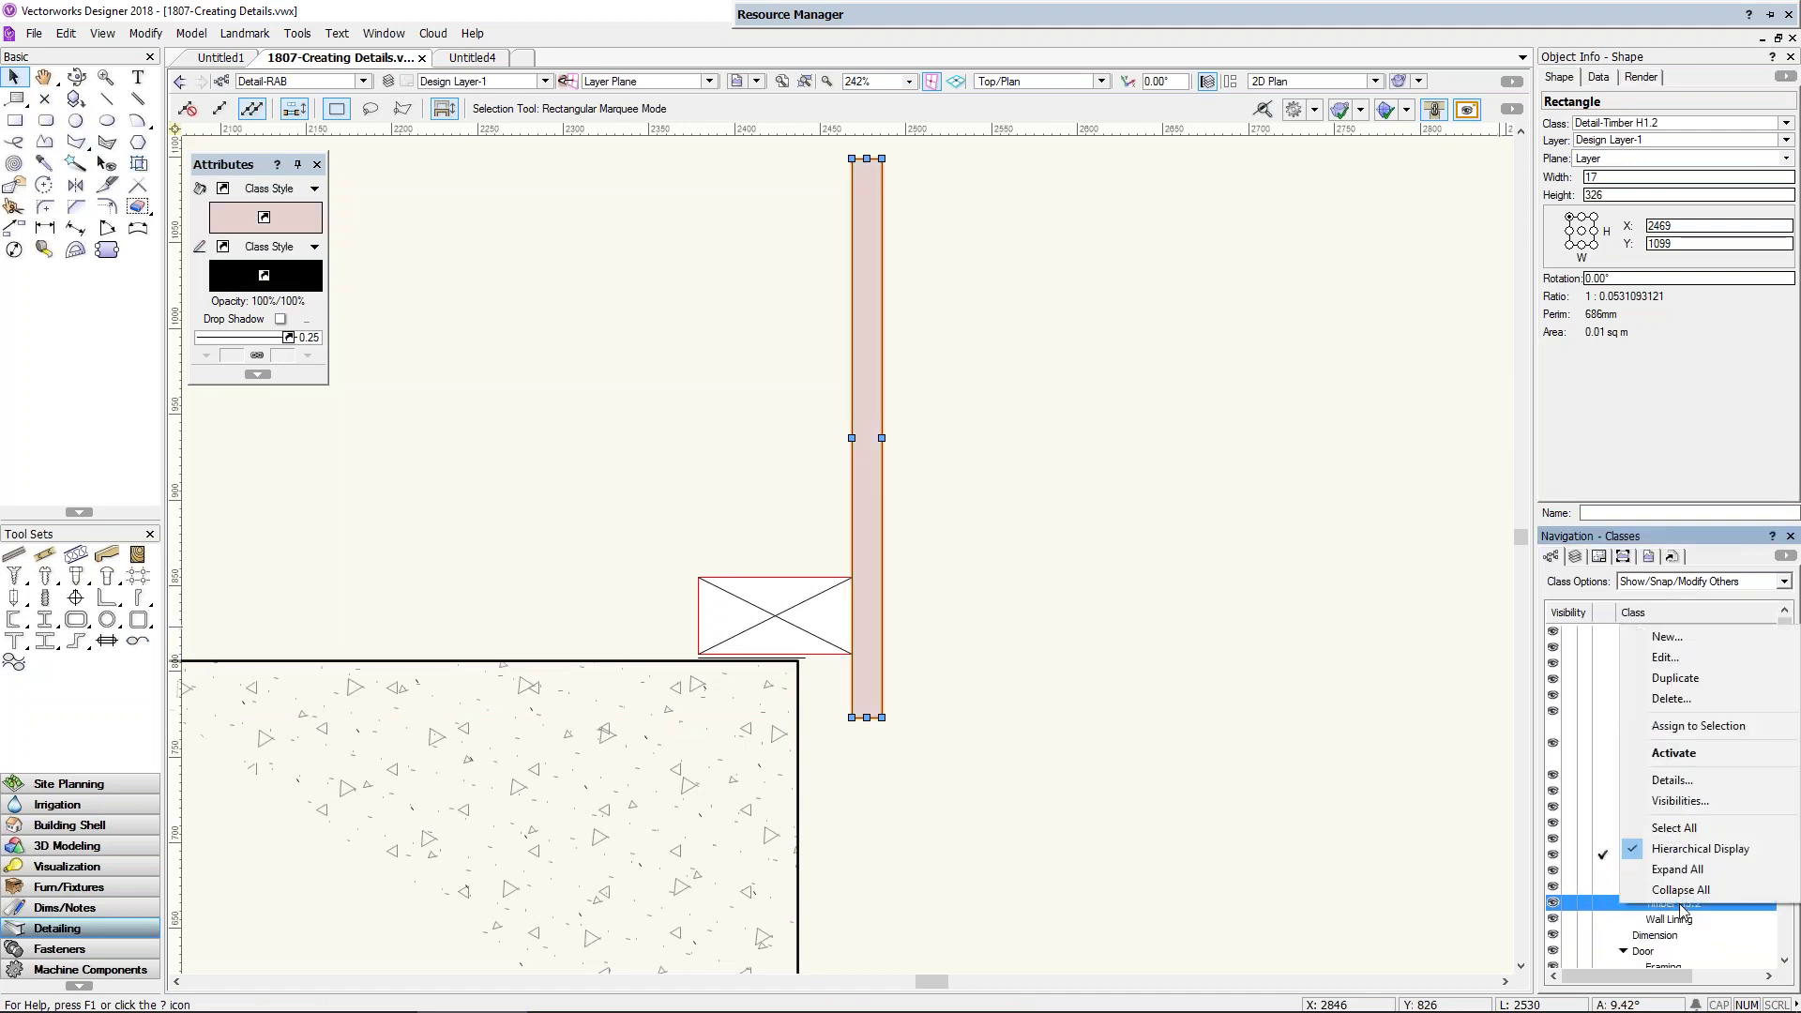
{"action": "left_click", "coordinate": [1684, 729]}
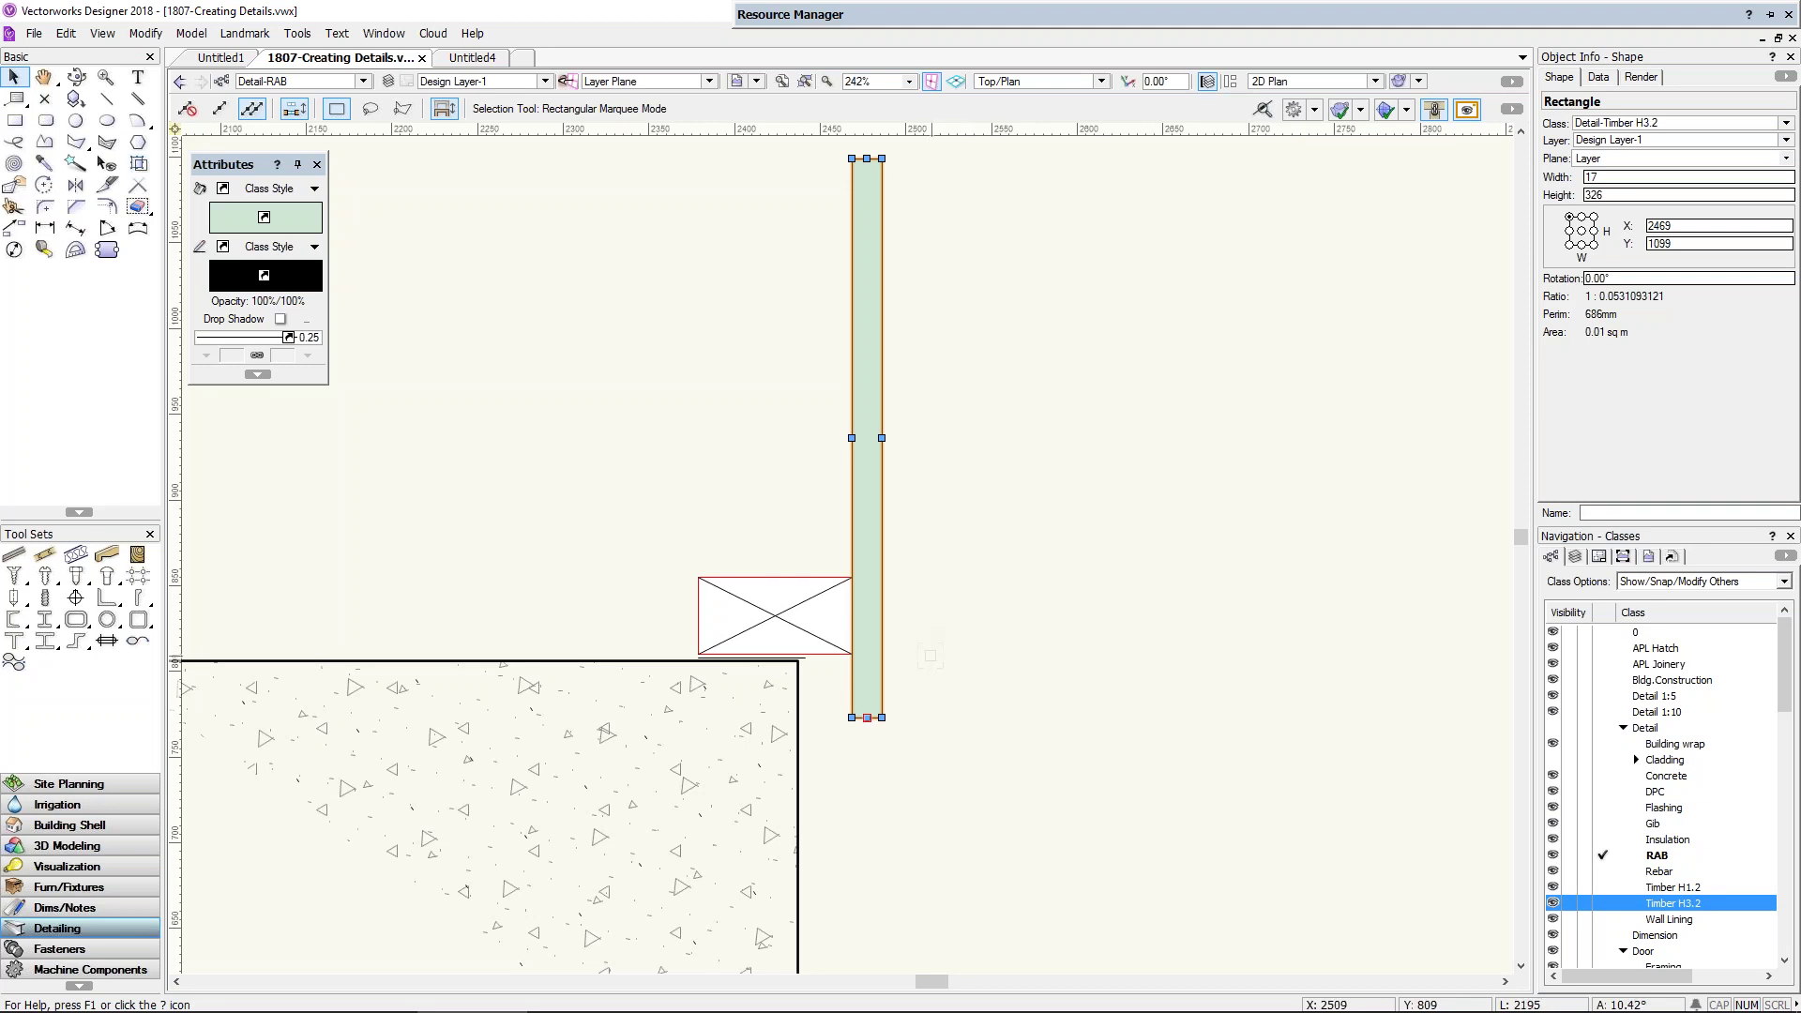
Step: Delete the upright rectangle beside the timber plate
{"action": "left_click_drag", "start_coordinate": [889, 641], "coordinate": [917, 639]}
{"action": "key", "text": "Delete"}
Step: Examine the block wall footing detail, checking the class of its bent reinforcing bar, and clear the selection
{"action": "scroll", "coordinate": [935, 644], "scroll_direction": "down", "scroll_amount": 2}
{"action": "scroll", "coordinate": [934, 644], "scroll_direction": "down", "scroll_amount": 5}
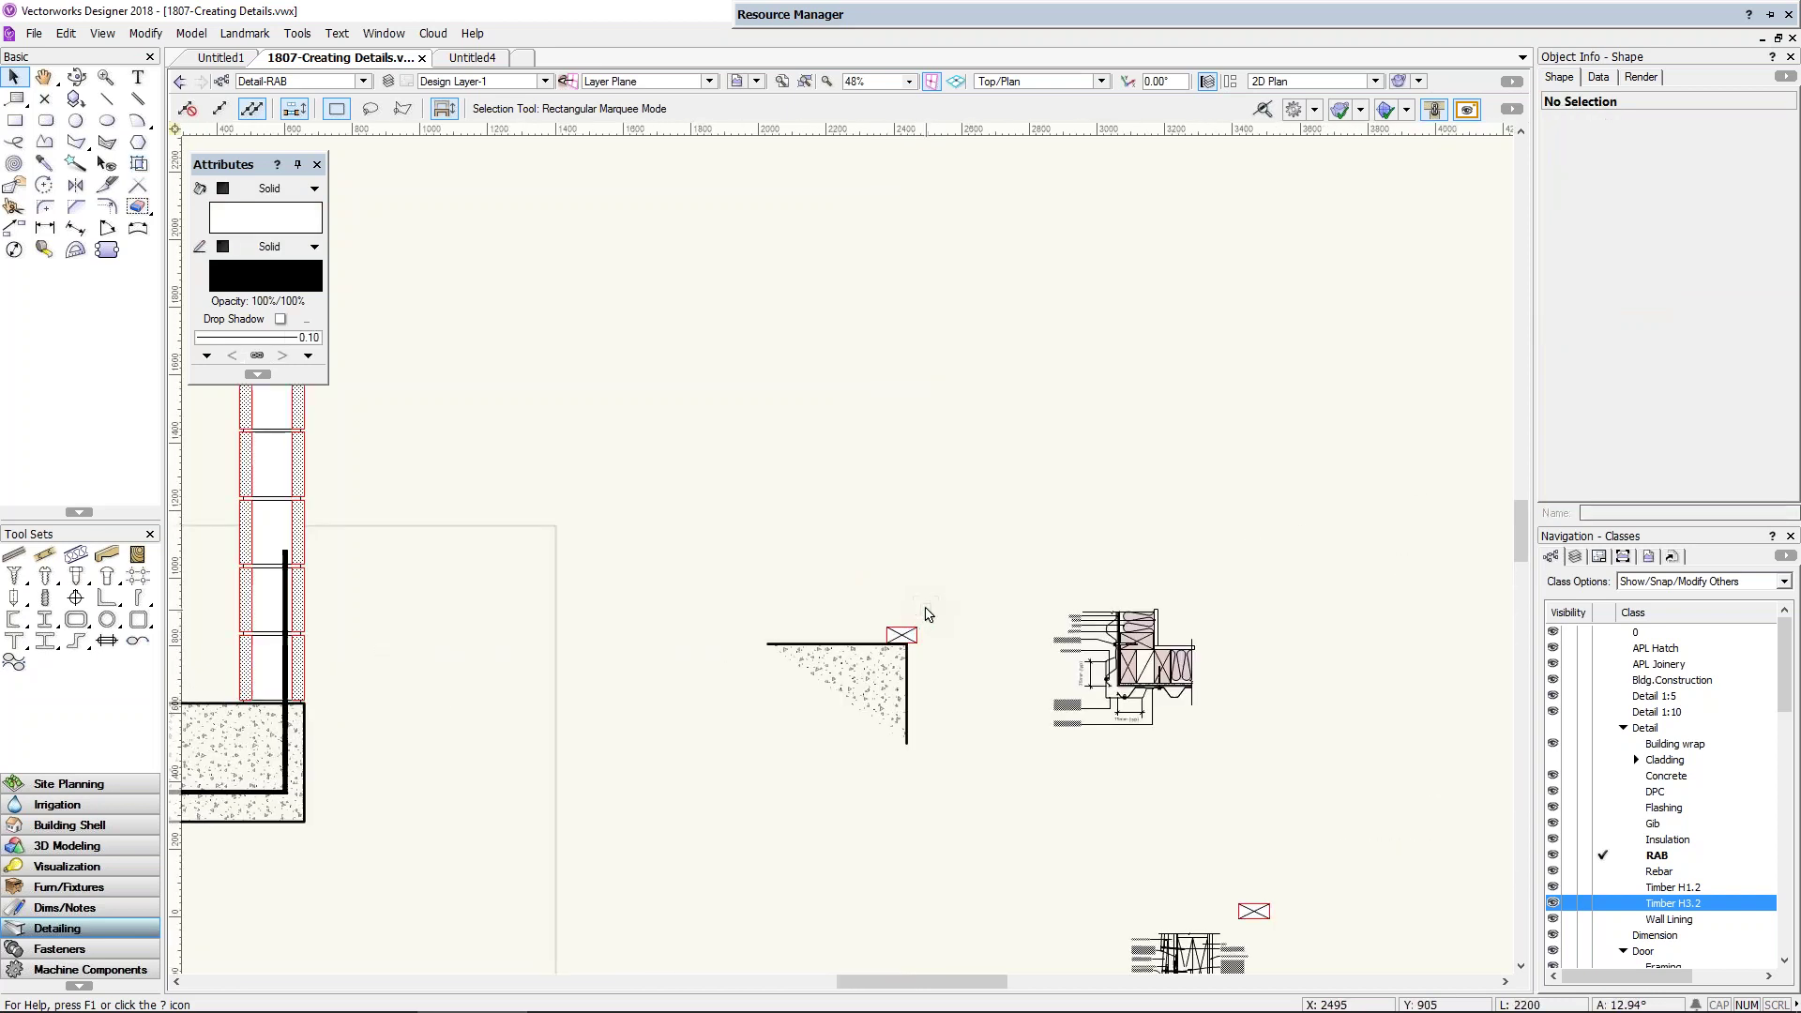
{"action": "middle_click_drag", "start_coordinate": [925, 615], "coordinate": [657, 656]}
{"action": "scroll", "coordinate": [657, 657], "scroll_direction": "down", "scroll_amount": 2}
{"action": "scroll", "coordinate": [674, 656], "scroll_direction": "up", "scroll_amount": 4}
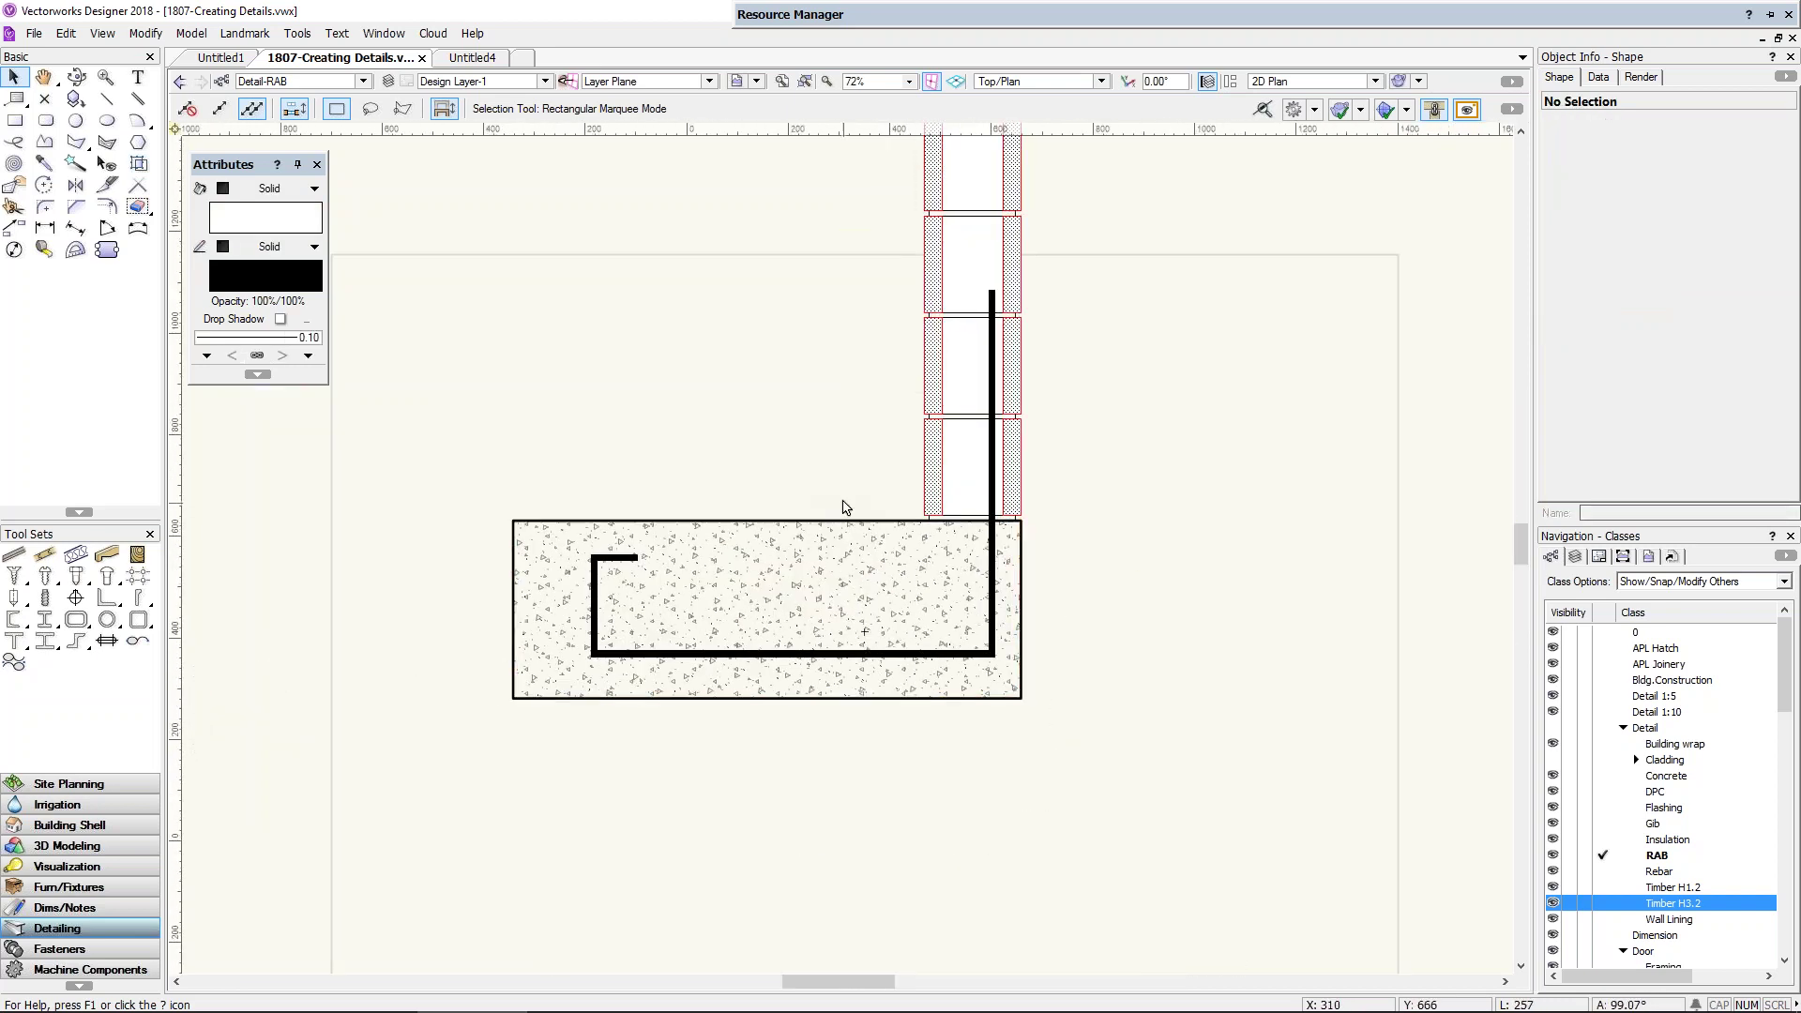
{"action": "scroll", "coordinate": [844, 503], "scroll_direction": "up", "scroll_amount": 4}
{"action": "middle_click_drag", "start_coordinate": [845, 503], "coordinate": [796, 672]}
{"action": "scroll", "coordinate": [796, 673], "scroll_direction": "down", "scroll_amount": 4}
{"action": "left_click", "coordinate": [902, 796]}
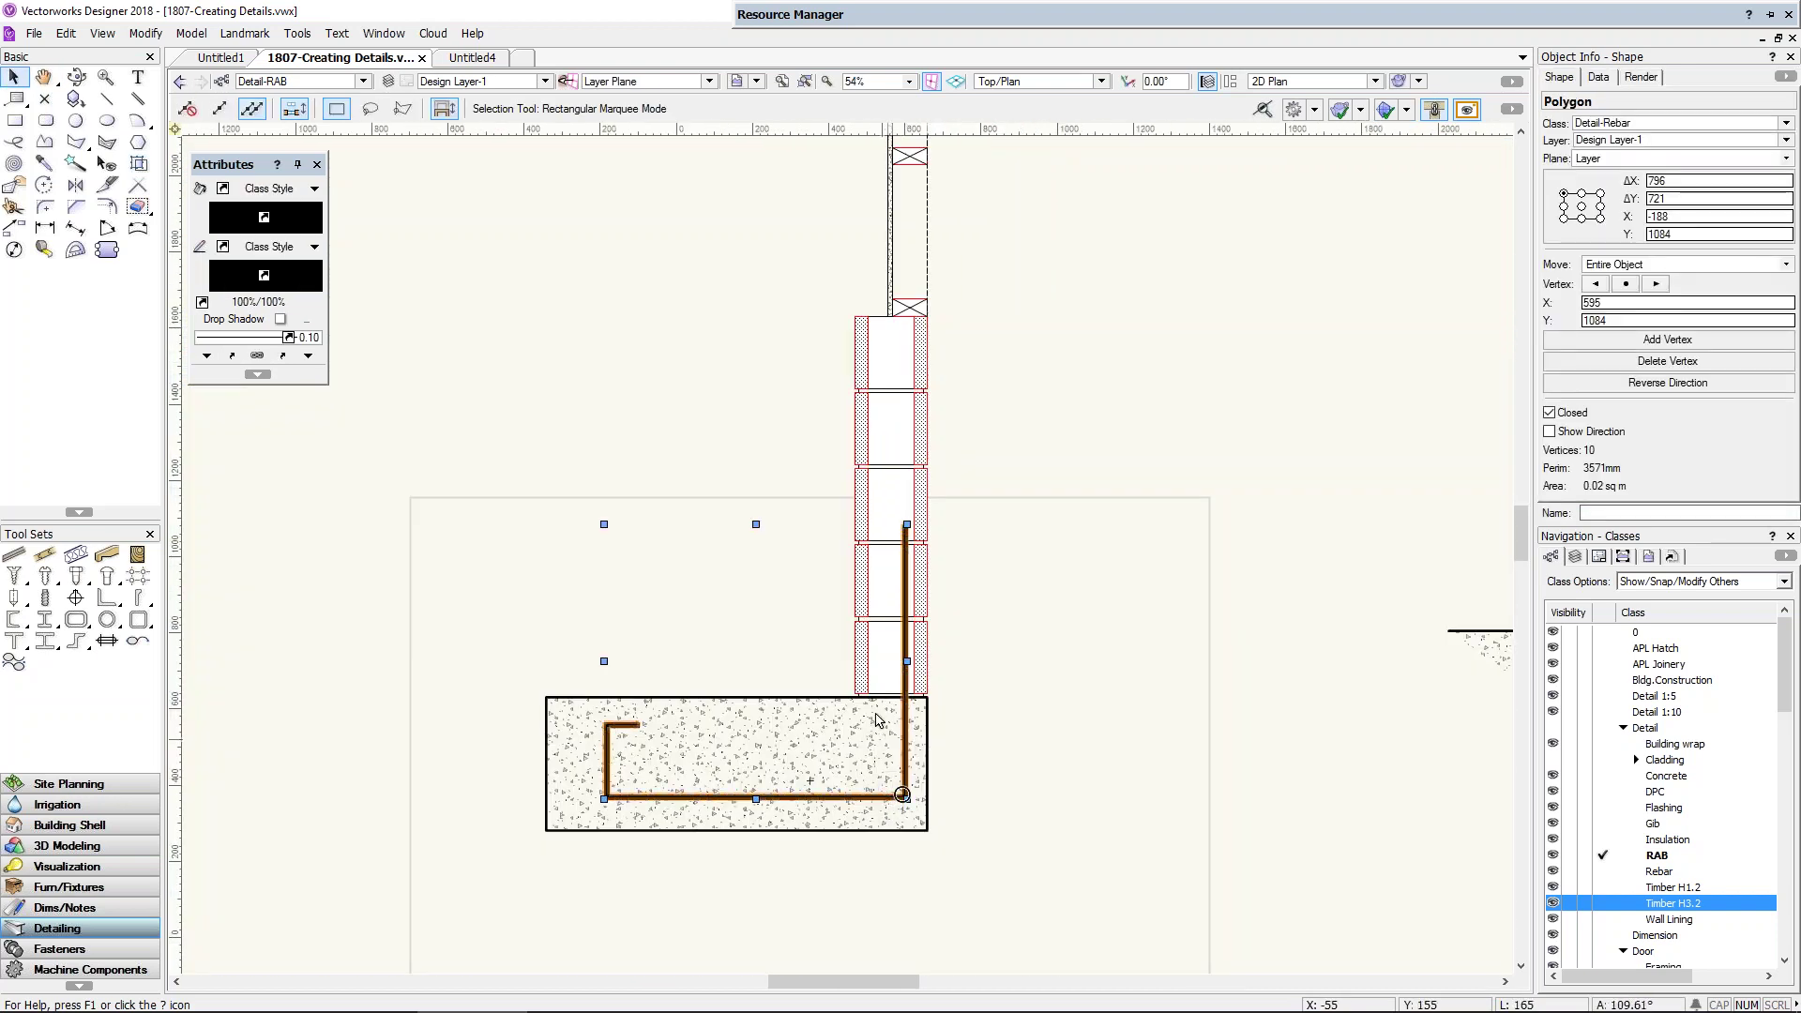
{"action": "left_click", "coordinate": [867, 446]}
{"action": "key", "text": "Escape"}
Step: Assign the narrow lining polygon above the block wall to the RAB class and then to Insulation
{"action": "left_click", "coordinate": [892, 246]}
{"action": "scroll", "coordinate": [892, 245], "scroll_direction": "up", "scroll_amount": 3}
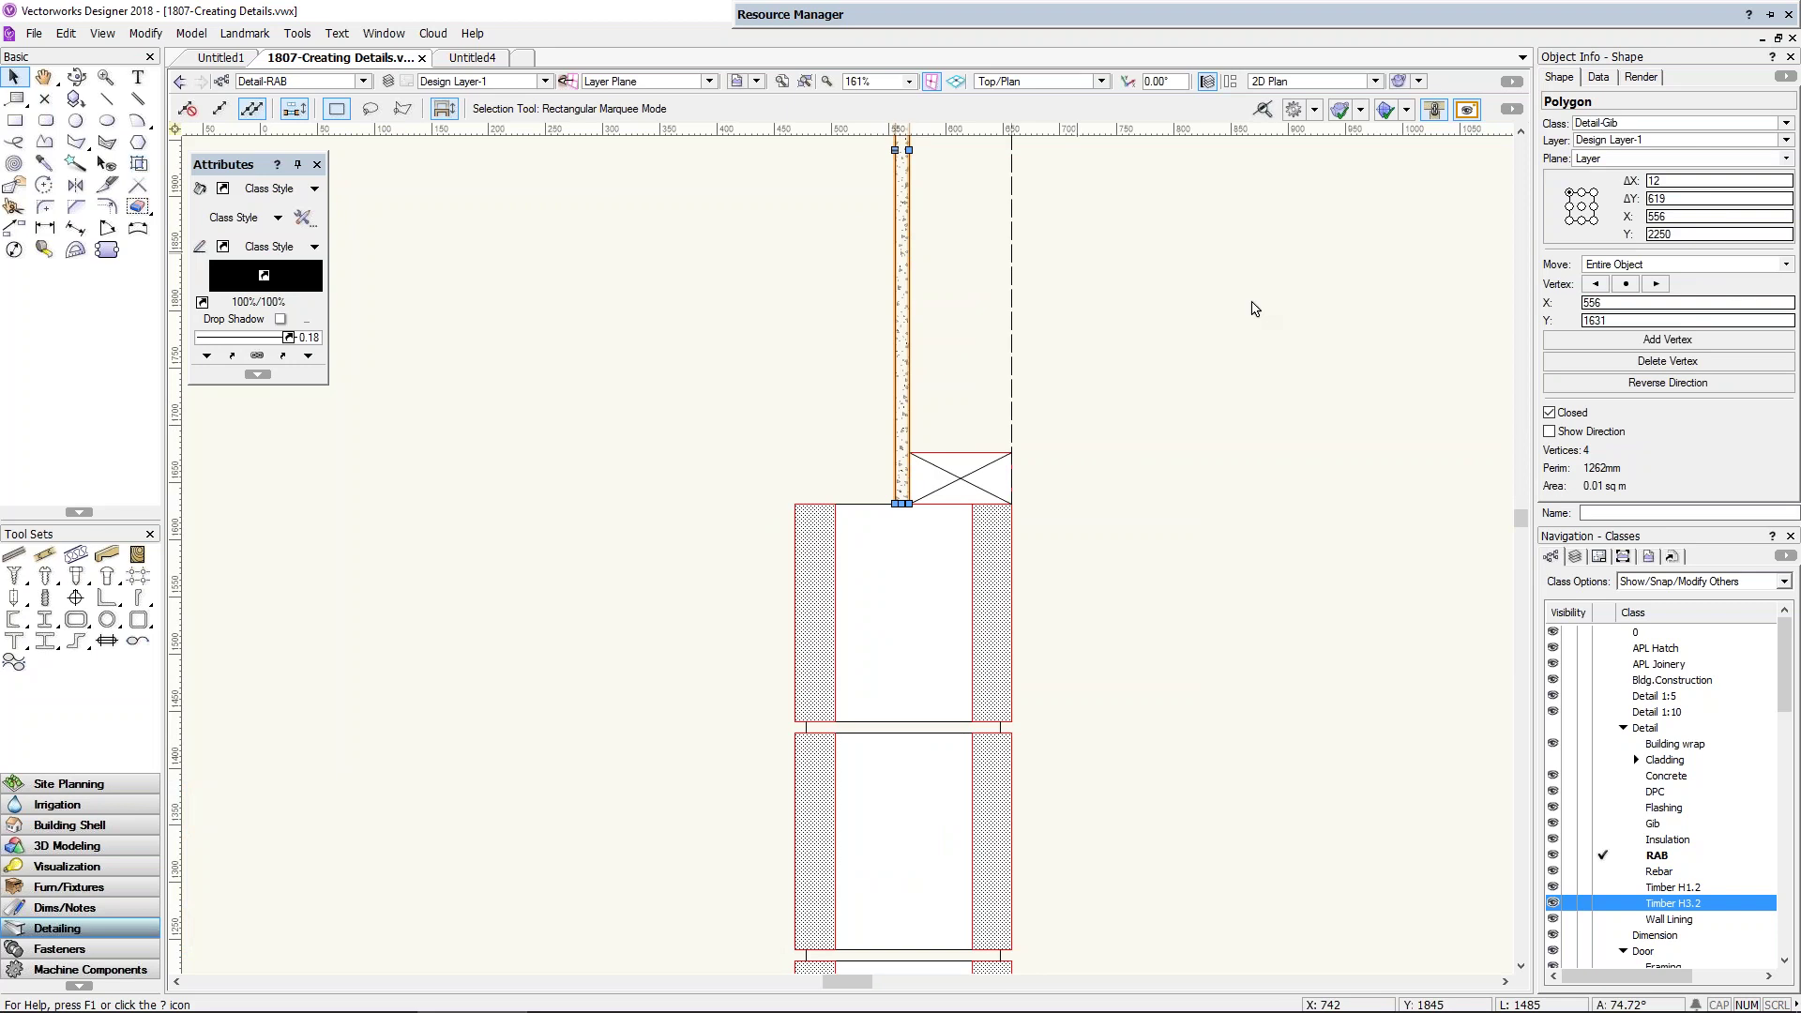
{"action": "right_click", "coordinate": [1665, 860]}
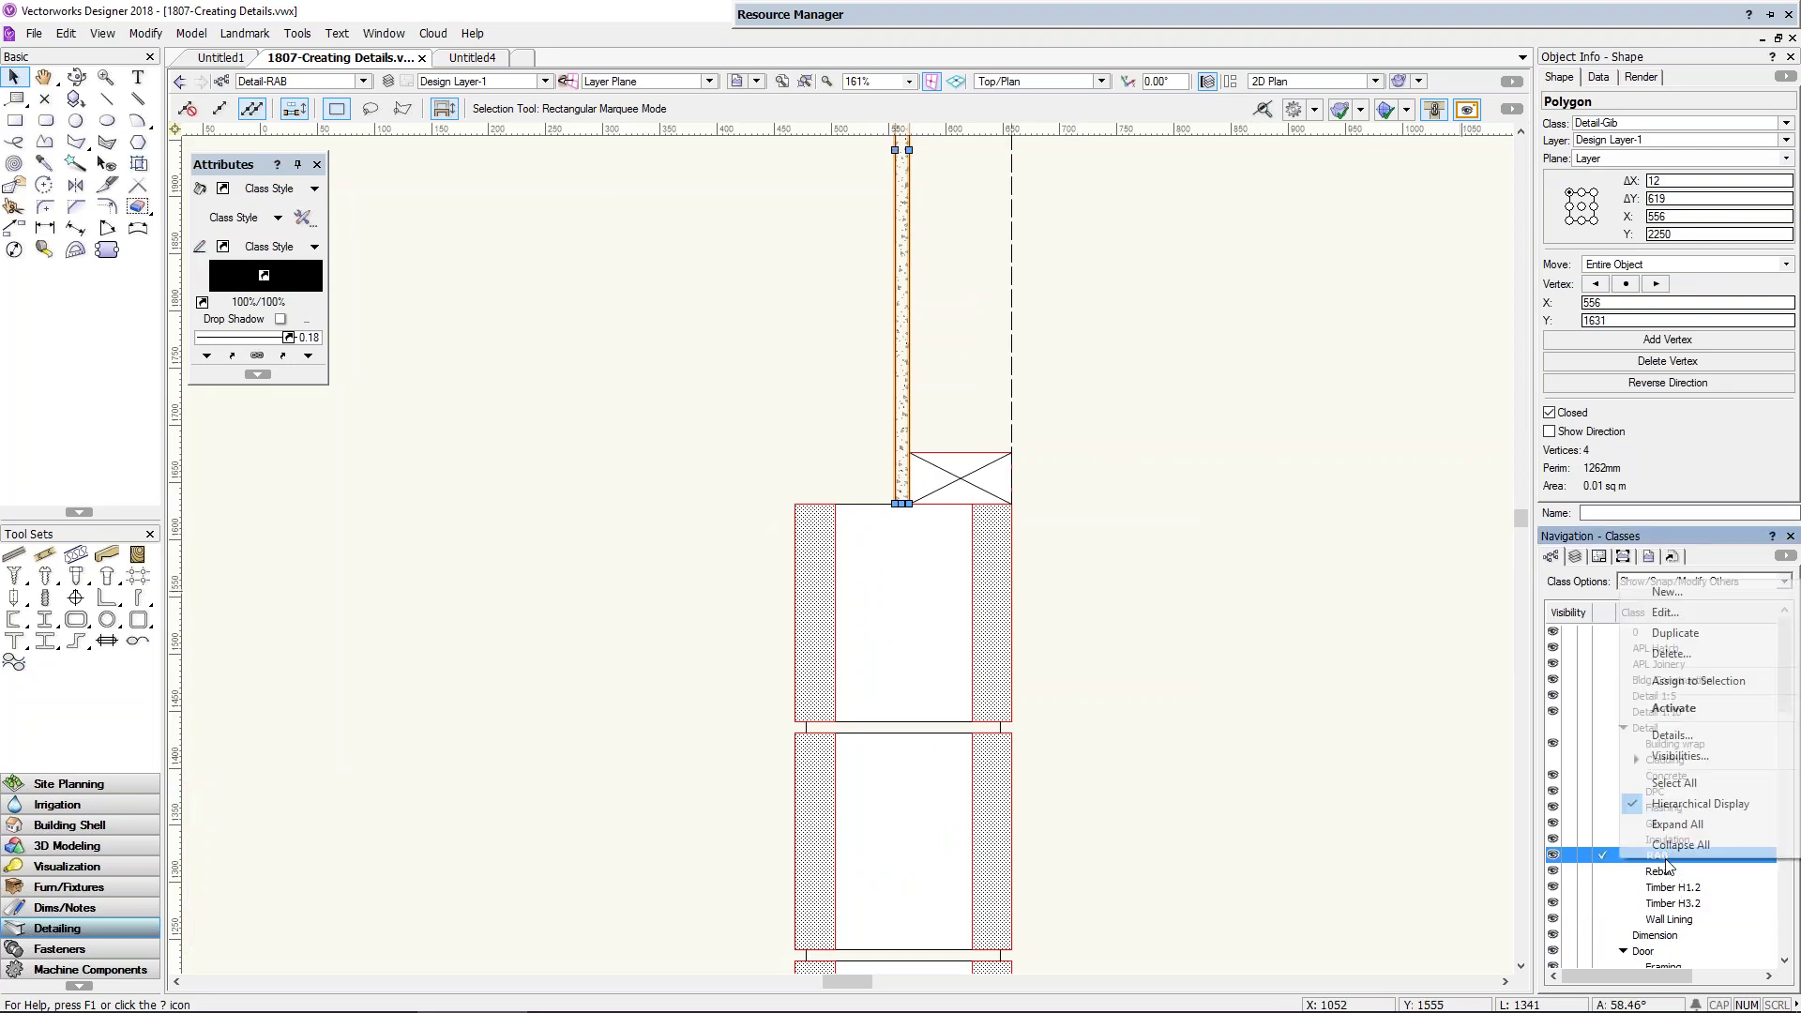
{"action": "left_click", "coordinate": [1678, 684]}
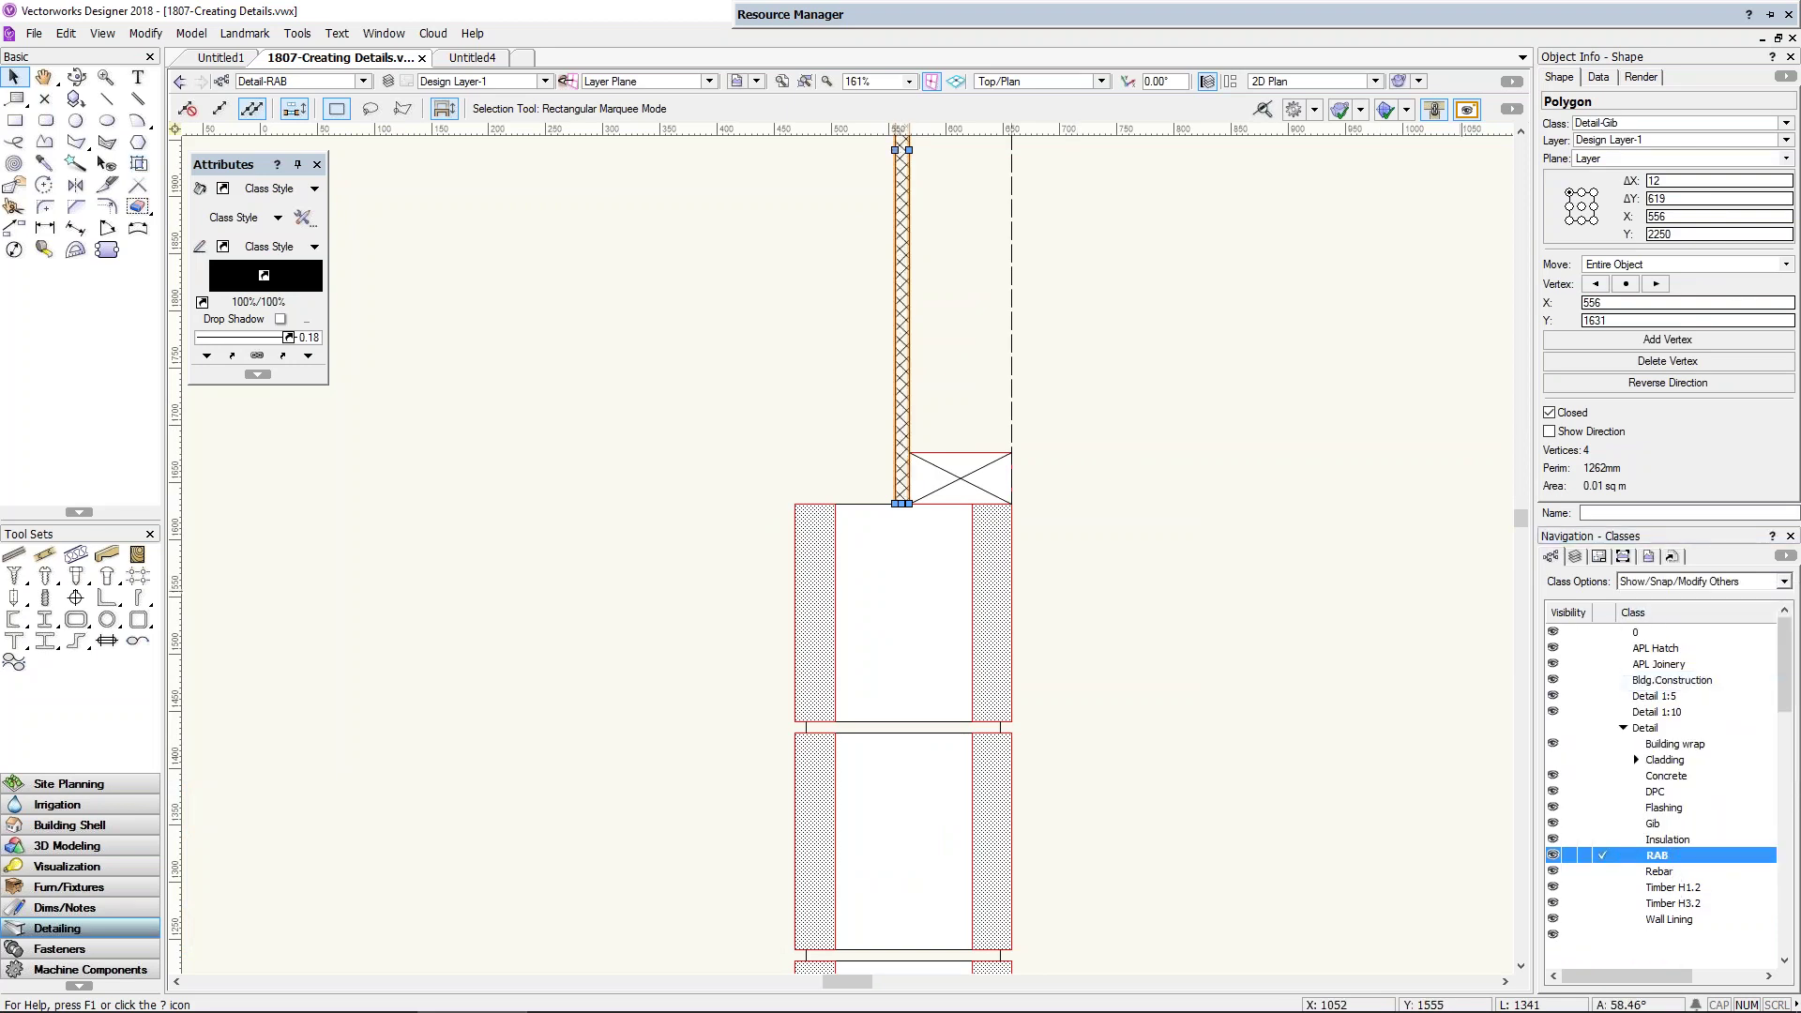
{"action": "right_click", "coordinate": [1666, 840]}
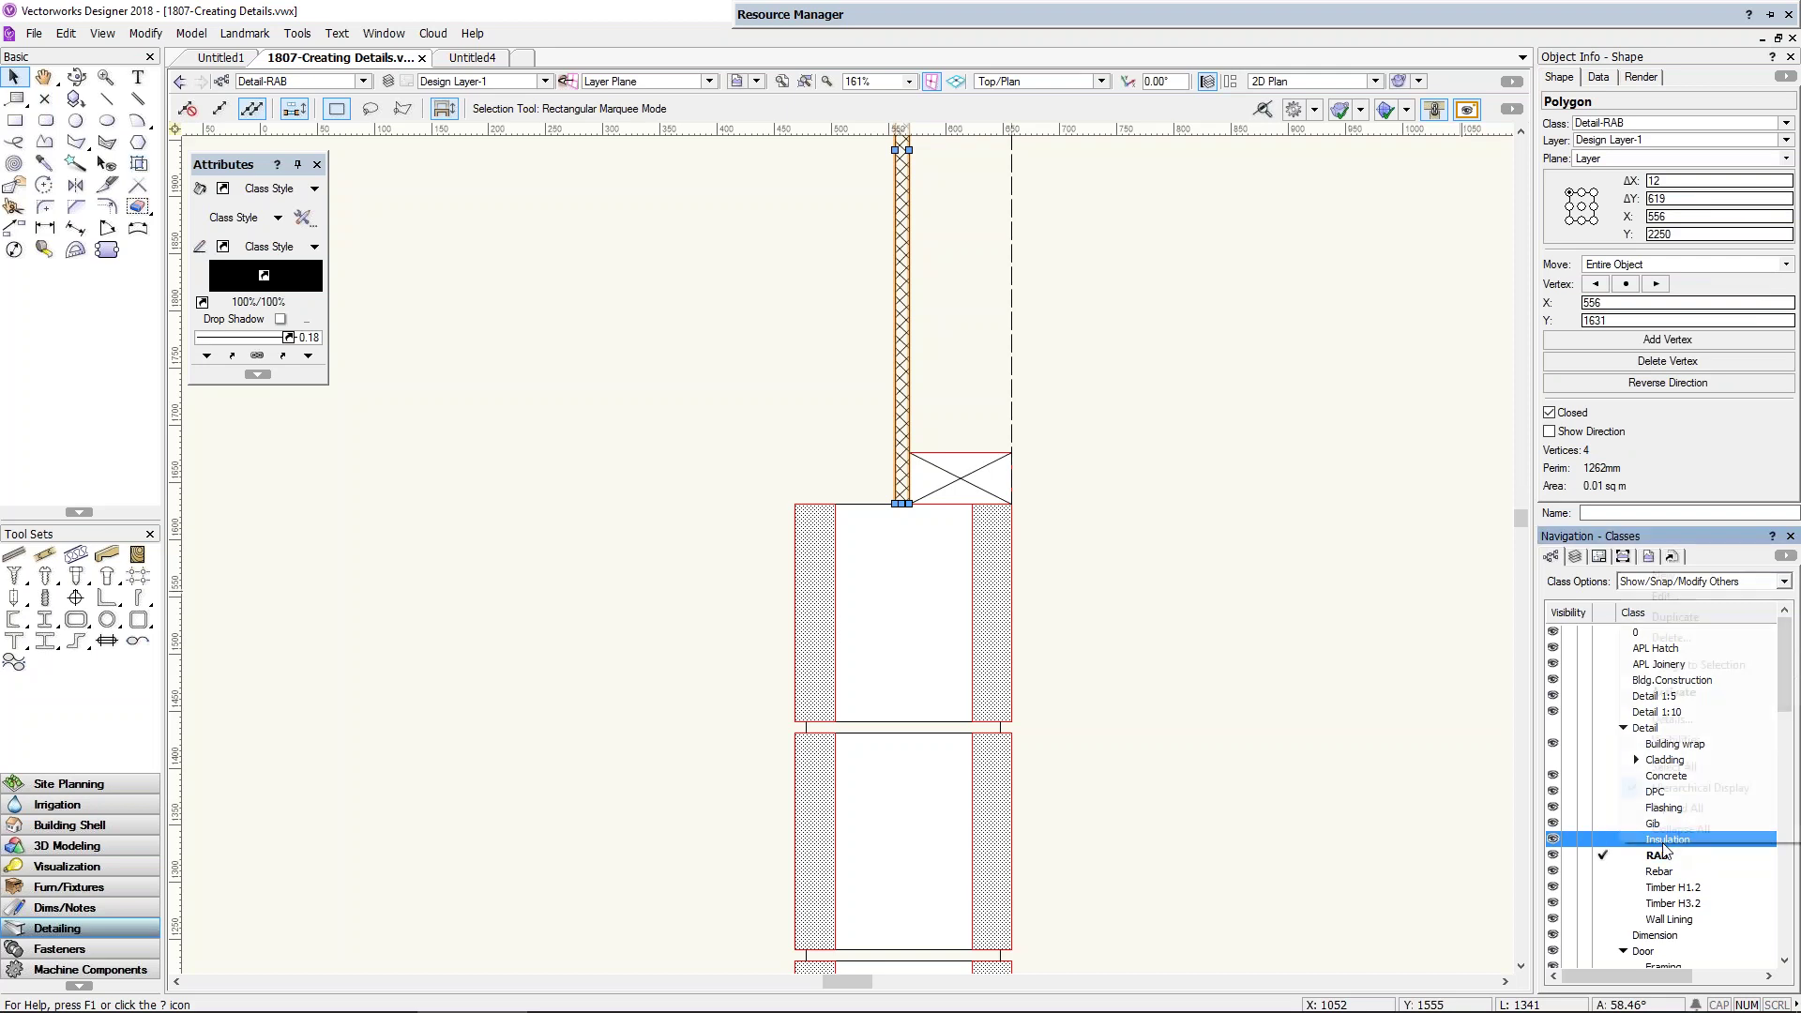
{"action": "left_click", "coordinate": [1678, 665]}
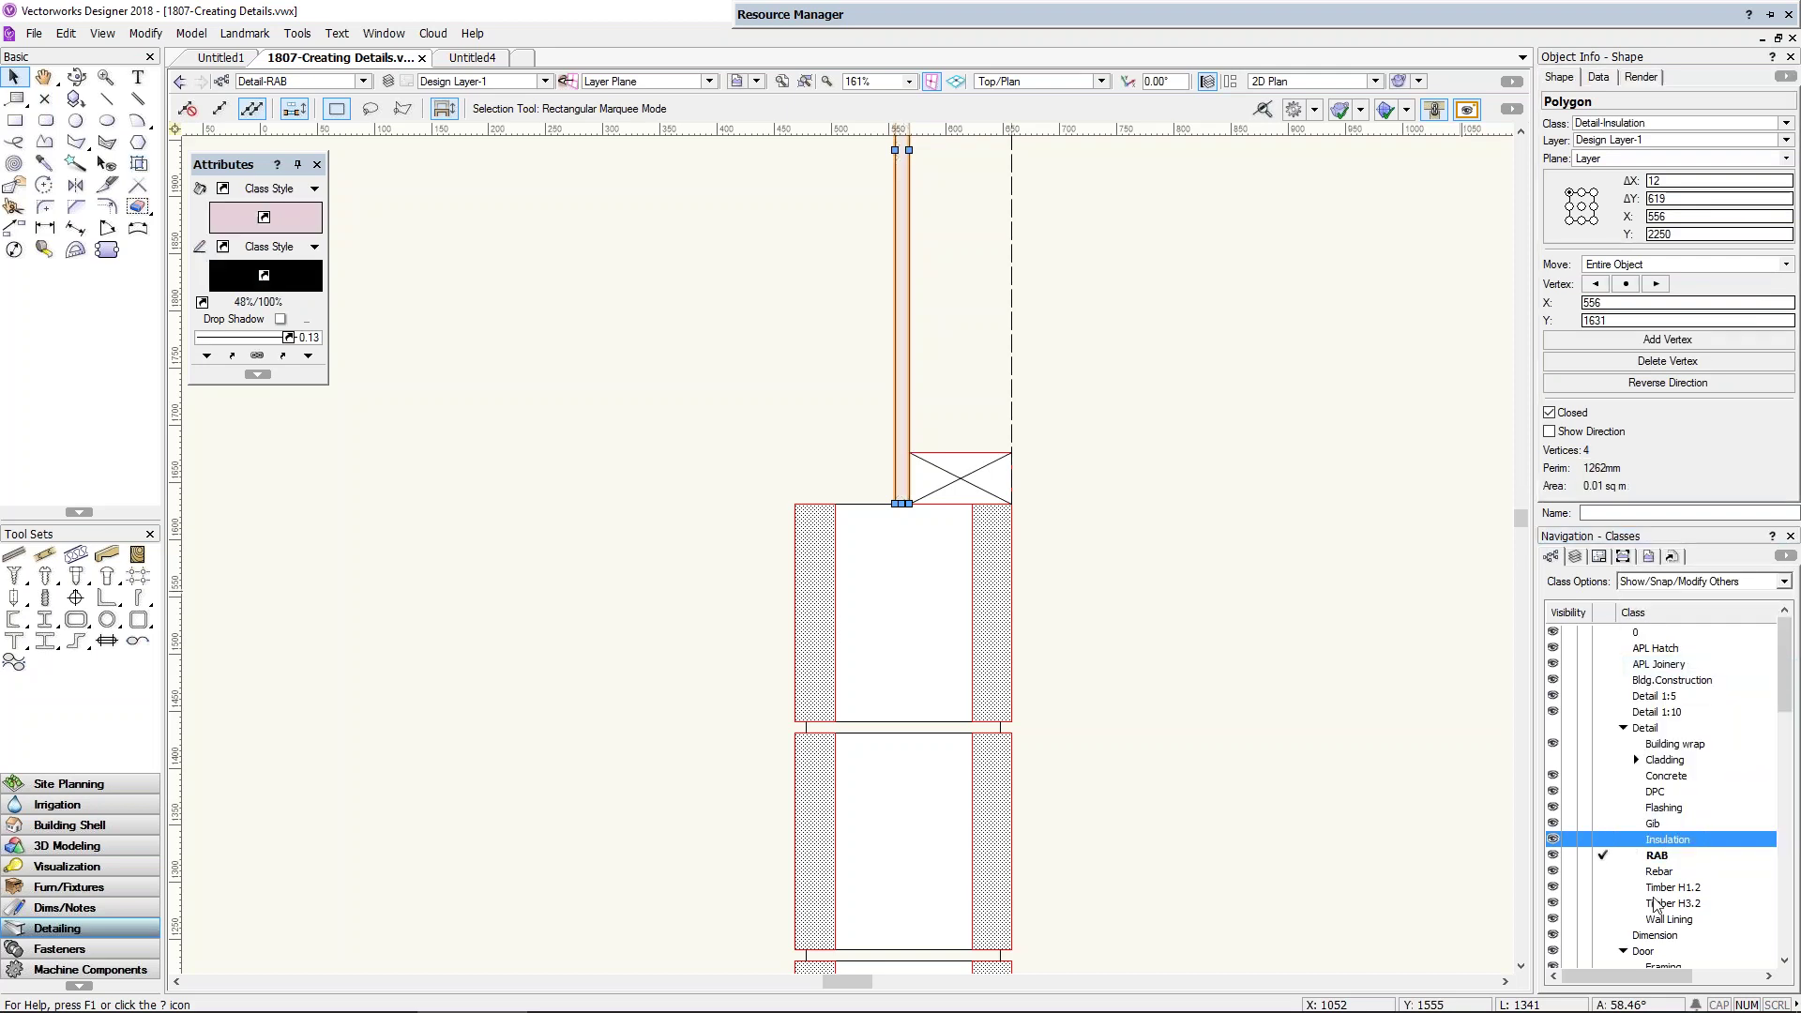
Step: Reassign the lining polygon above the block wall to the Gib class and deselect it
{"action": "right_click", "coordinate": [1660, 824]}
{"action": "left_click", "coordinate": [1659, 644]}
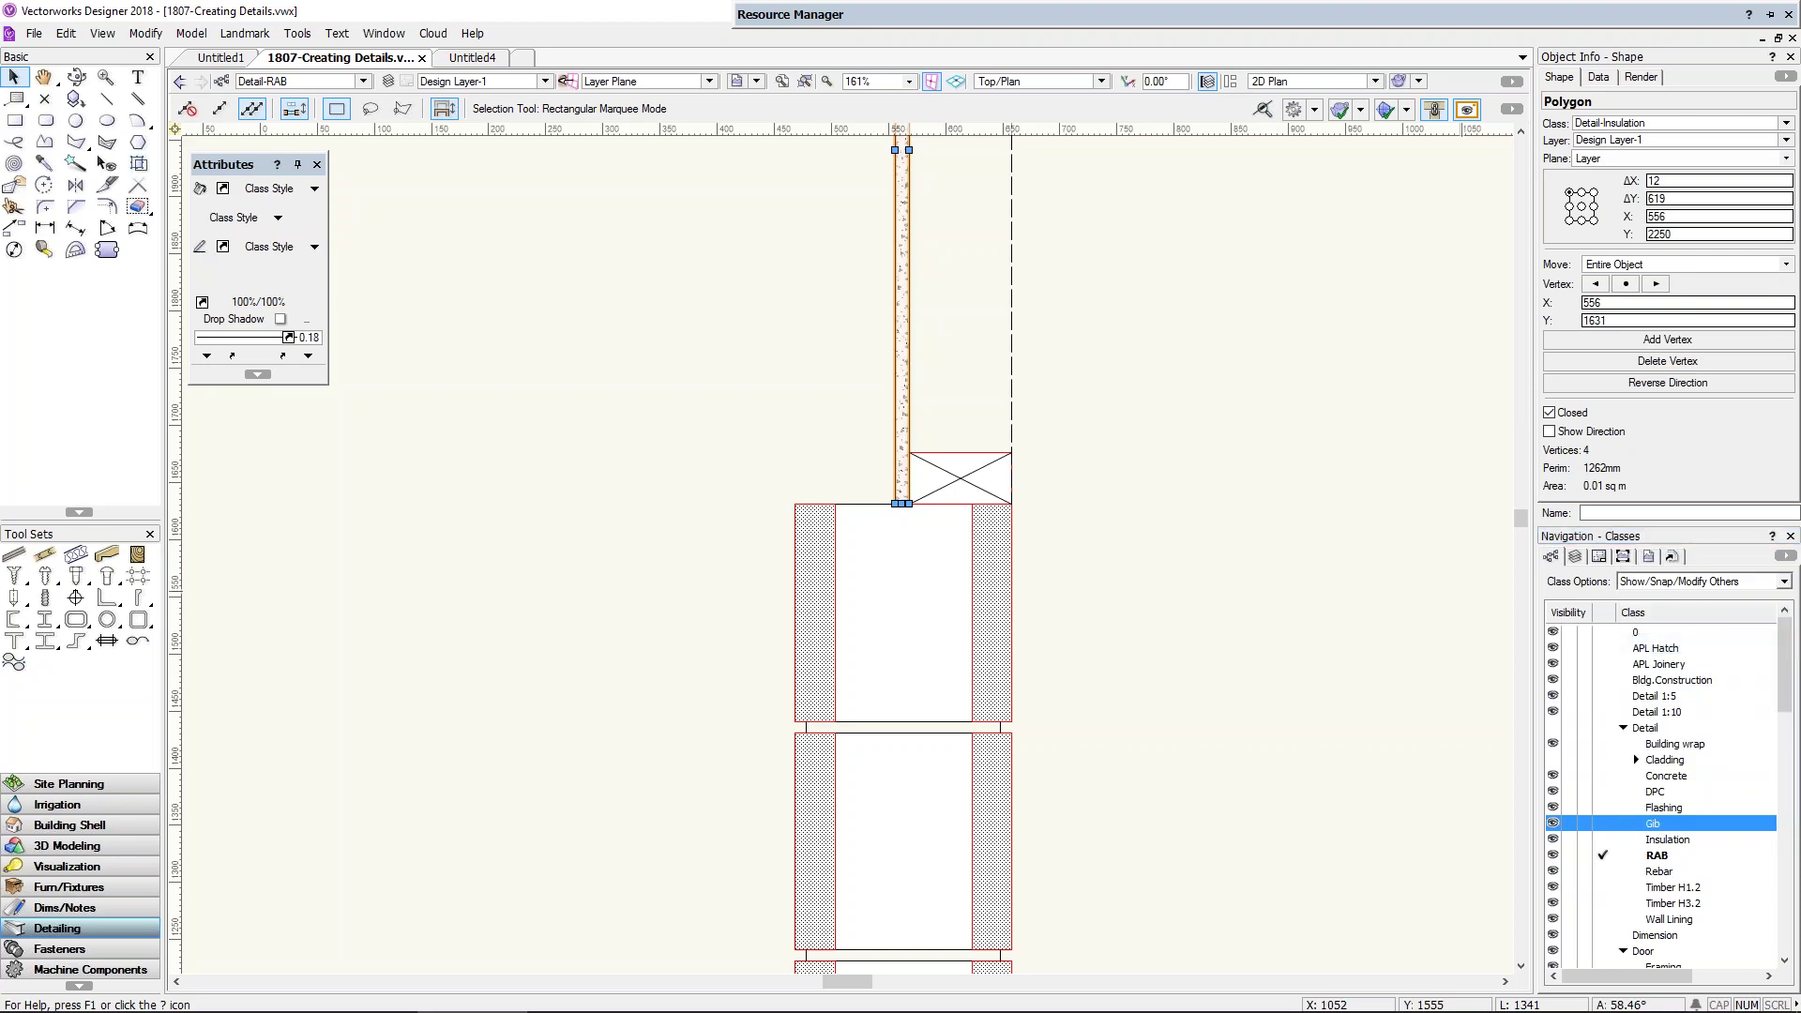
{"action": "left_click", "coordinate": [1233, 607]}
{"action": "scroll", "coordinate": [1238, 610], "scroll_direction": "down", "scroll_amount": 2}
{"action": "scroll", "coordinate": [1238, 611], "scroll_direction": "down", "scroll_amount": 3}
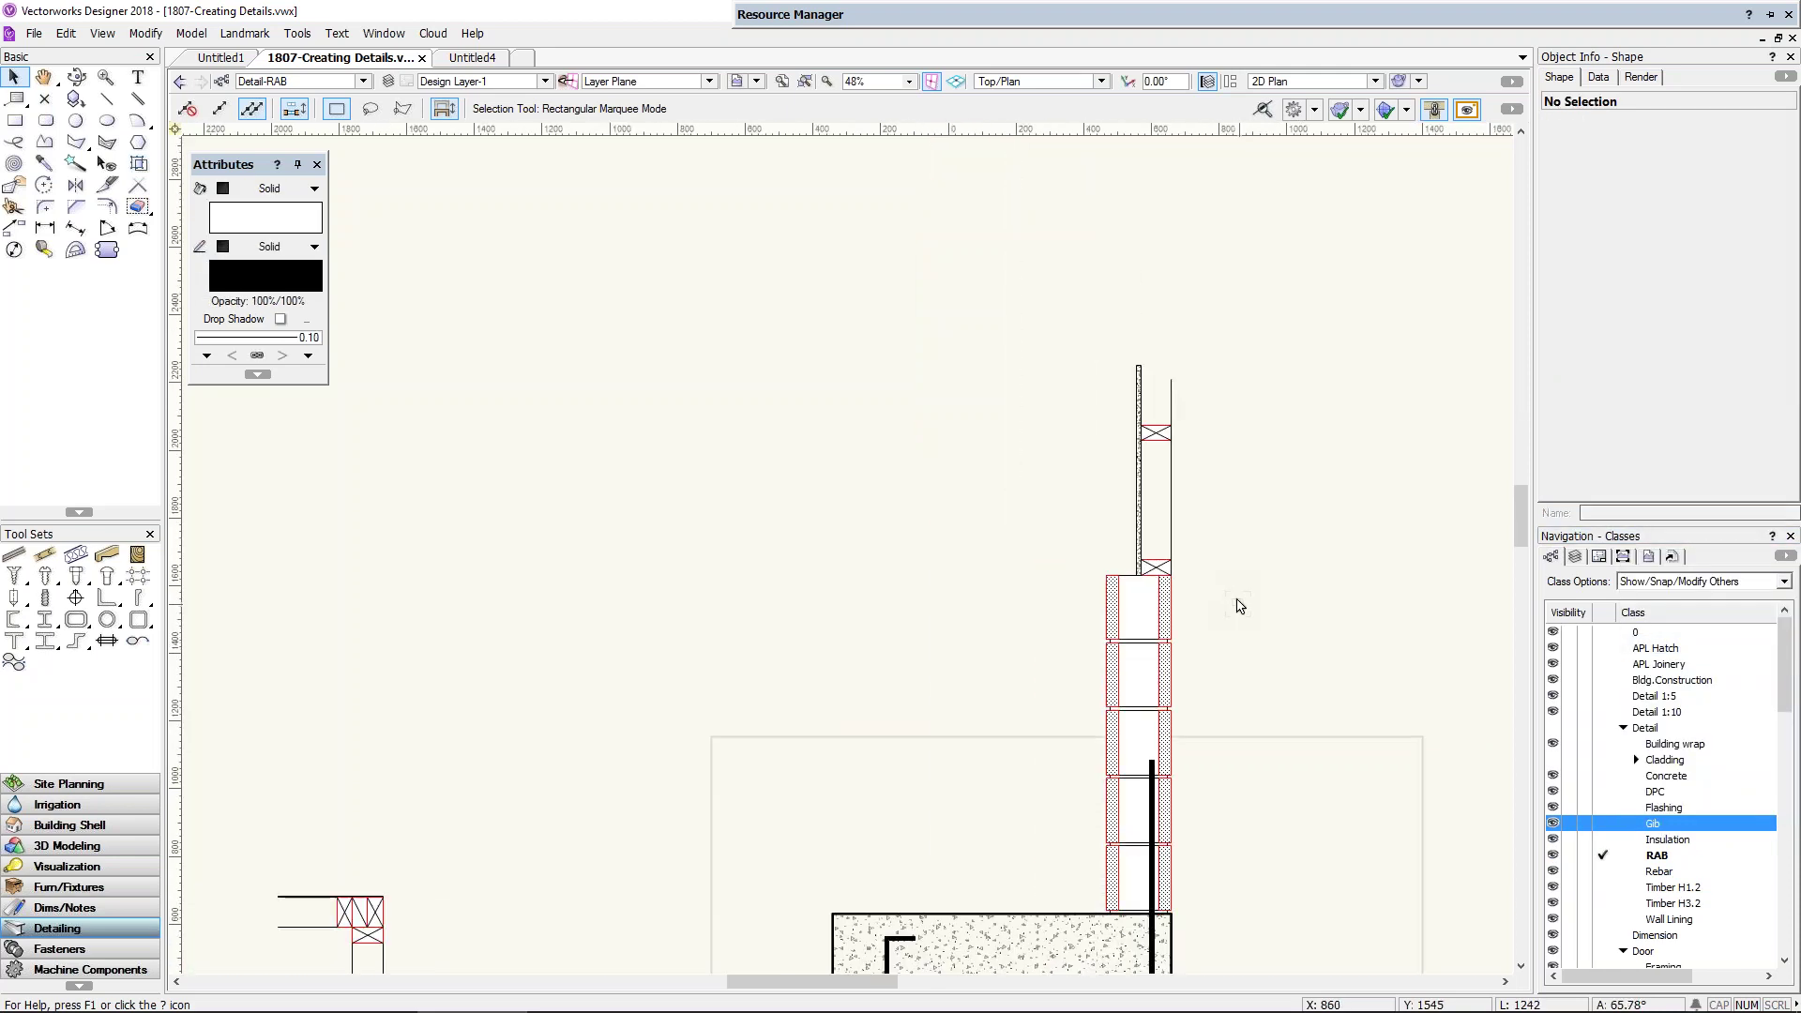
Step: Examine the block wall detail, checking the class of its concrete footing, and clear the selection
{"action": "mouse_move", "coordinate": [1185, 566]}
{"action": "middle_mouse_down"}
{"action": "mouse_move", "coordinate": [982, 407]}
{"action": "mouse_move", "coordinate": [1090, 333]}
{"action": "middle_mouse_up"}
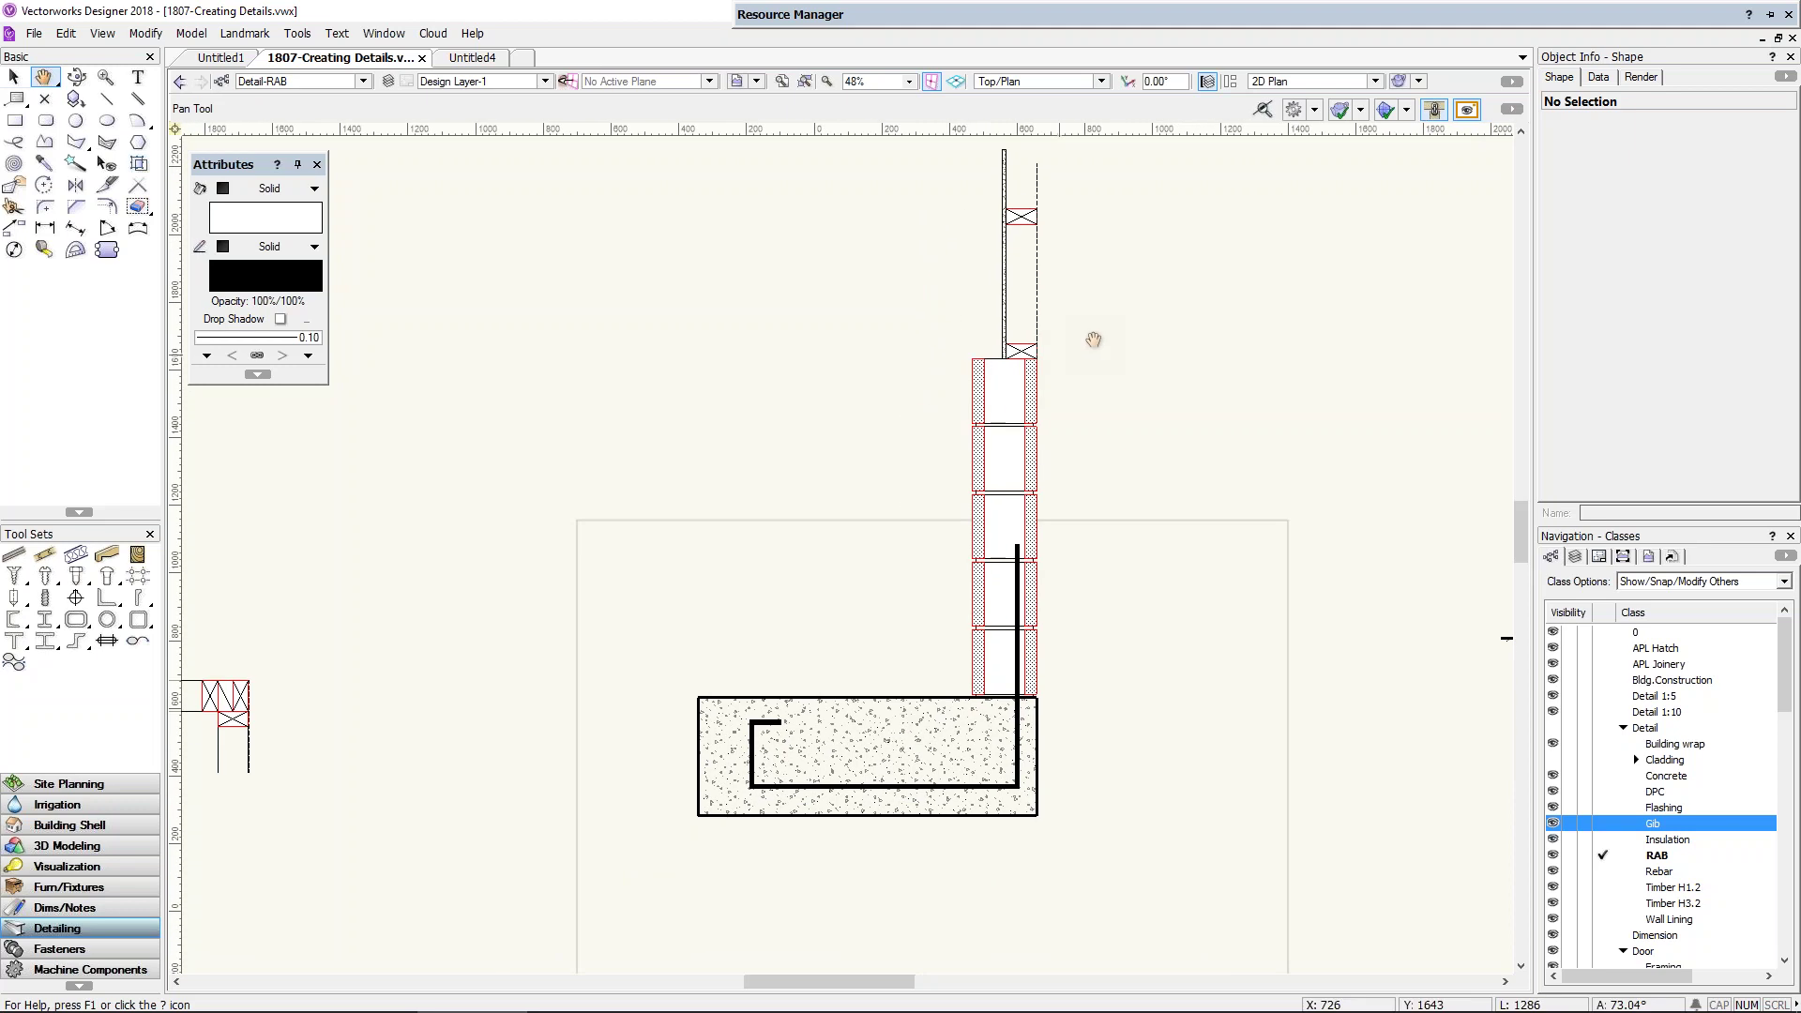
{"action": "scroll", "coordinate": [776, 523], "scroll_direction": "down", "scroll_amount": 2}
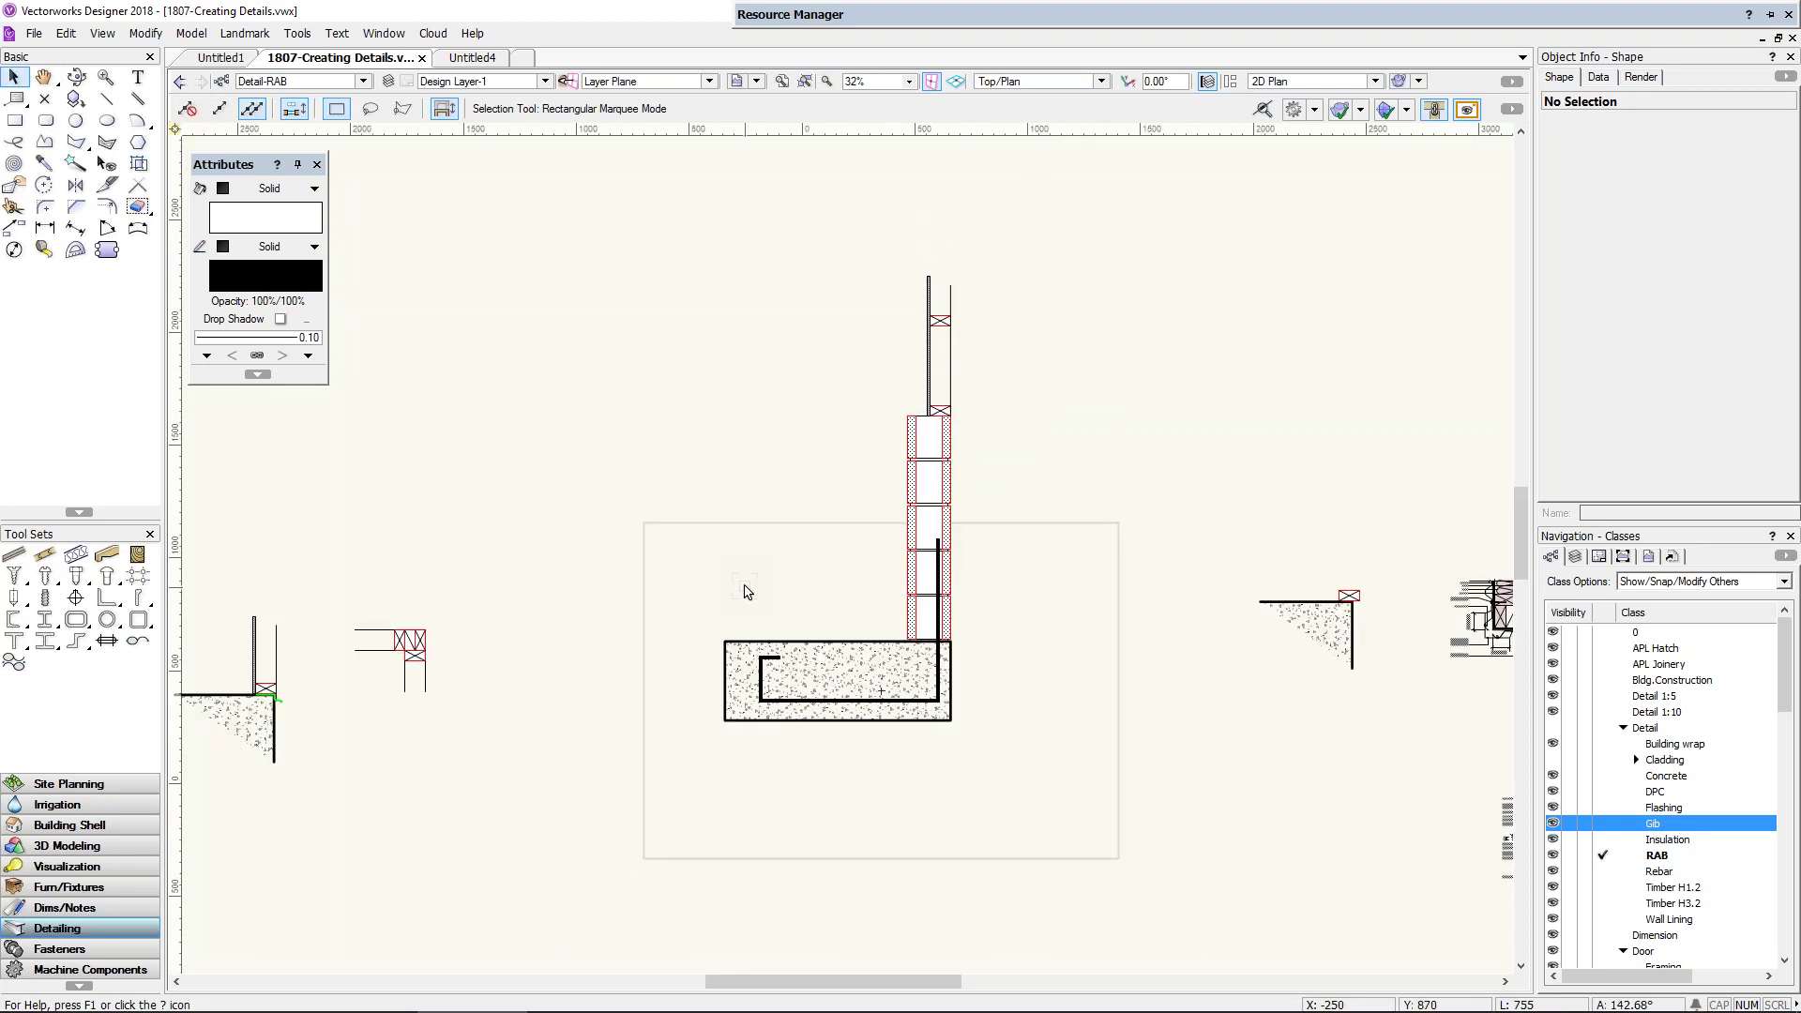
{"action": "left_click", "coordinate": [745, 721]}
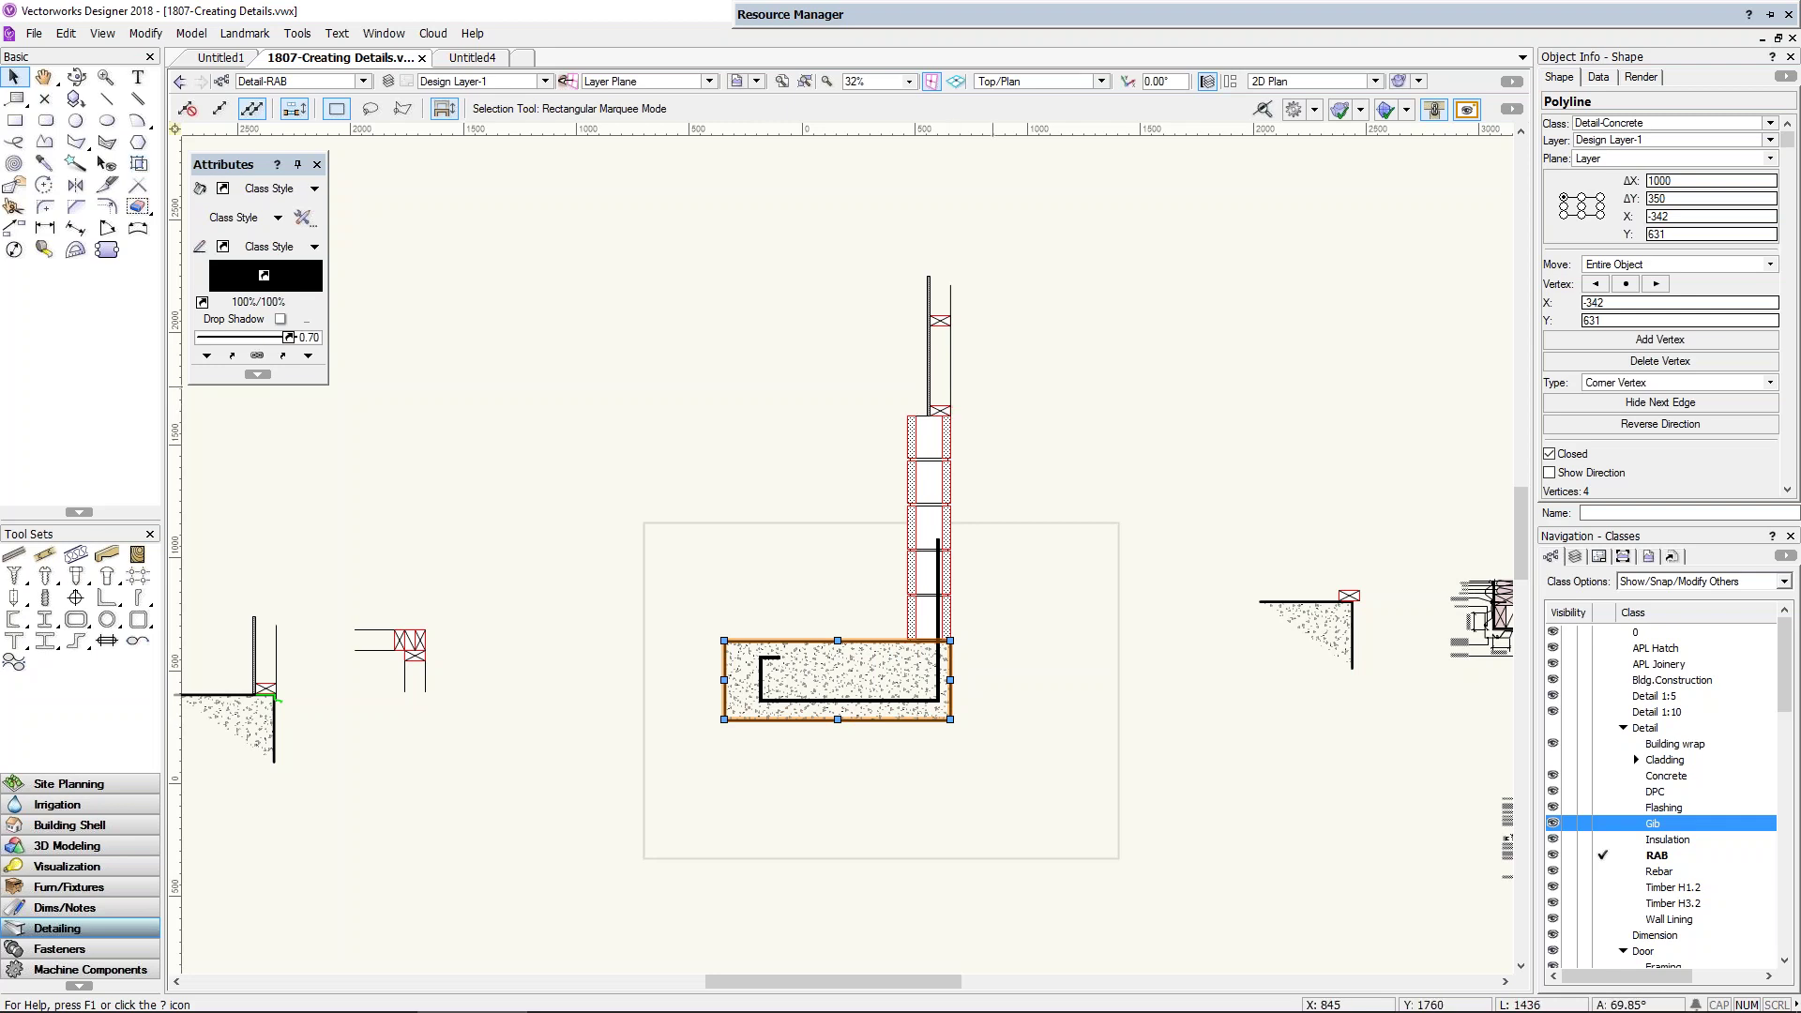
{"action": "left_click", "coordinate": [994, 281]}
{"action": "double_click", "coordinate": [887, 14]}
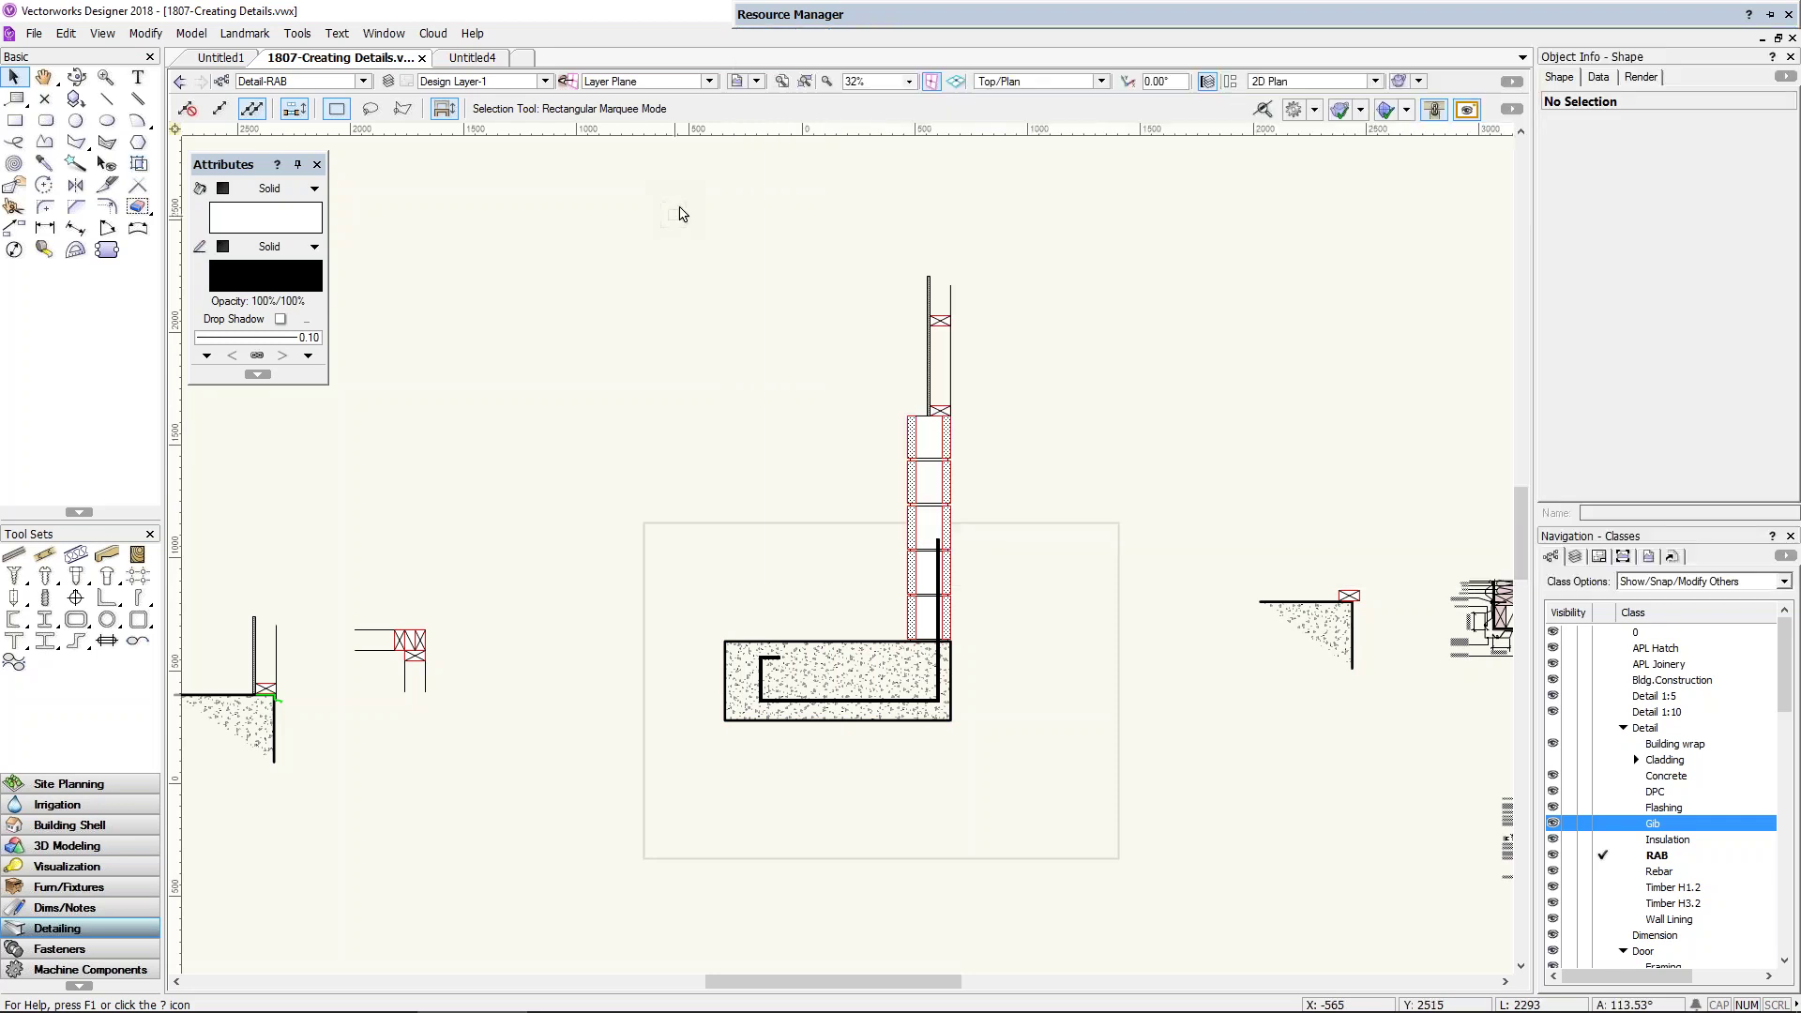
Step: Switch to the Untitled1 drawing and rename Design Layer-1 as Linear
{"action": "left_click", "coordinate": [223, 59]}
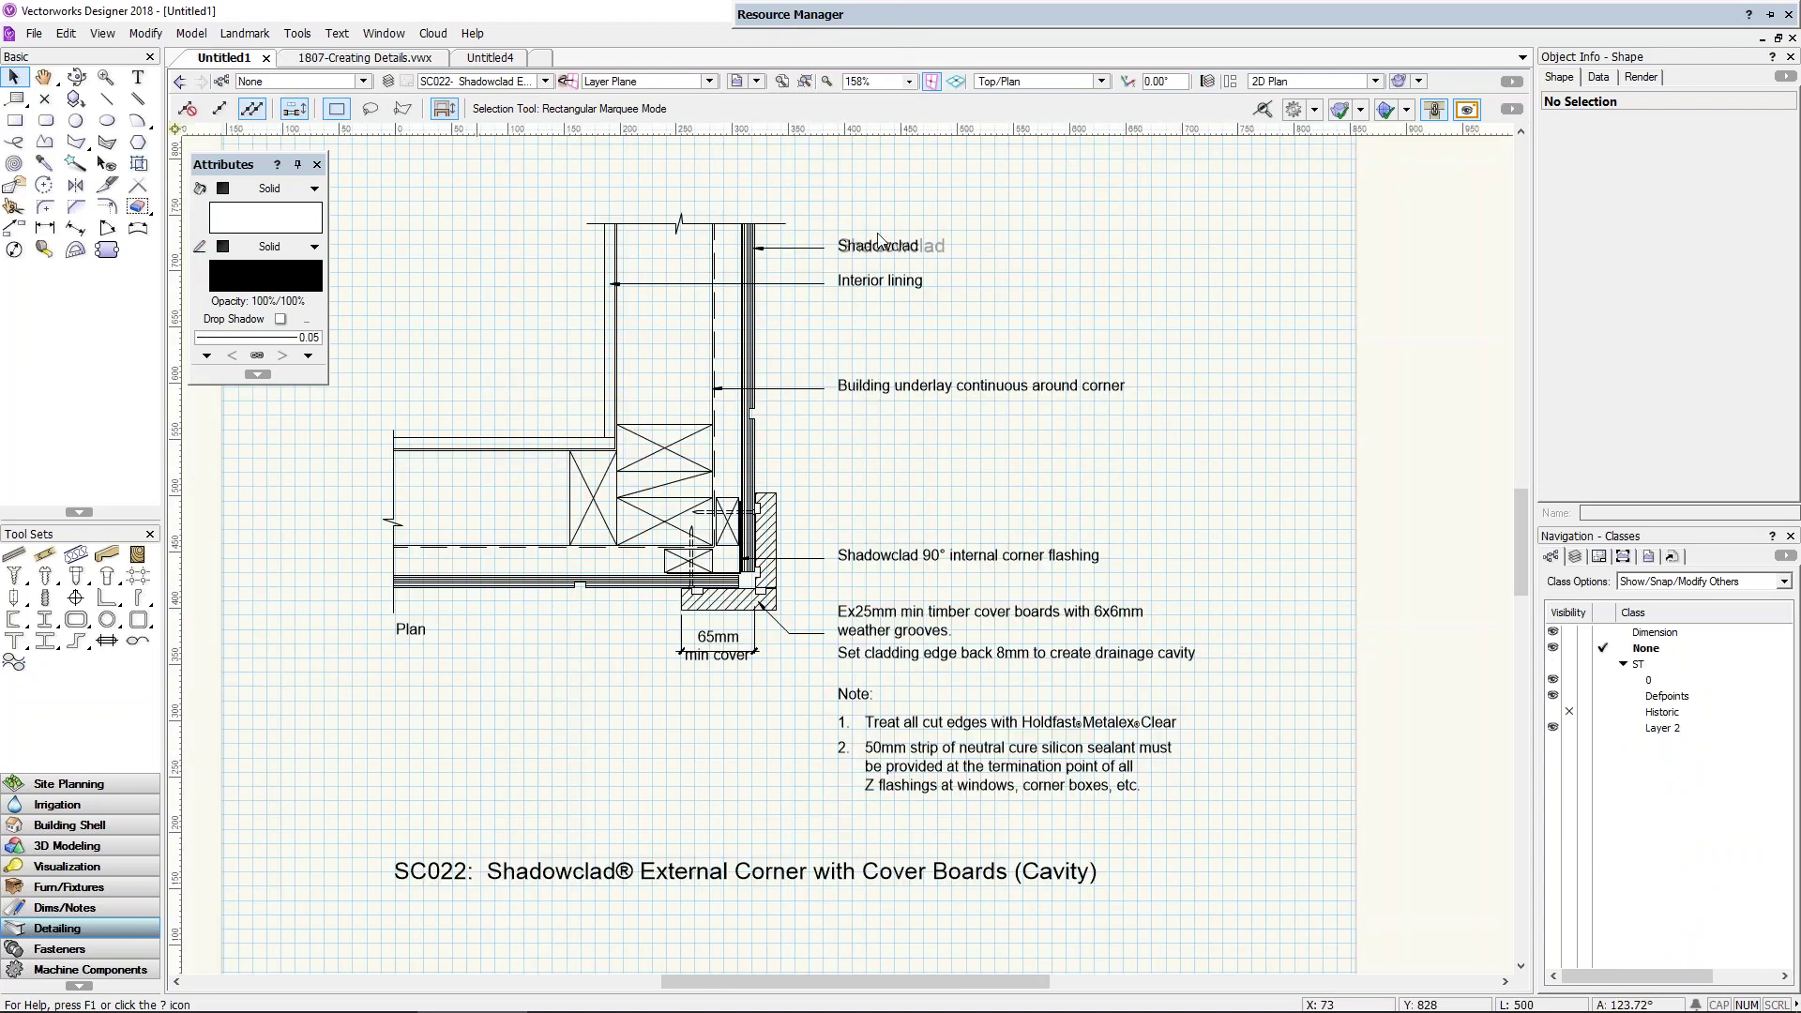
{"action": "scroll", "coordinate": [882, 241], "scroll_direction": "down", "scroll_amount": 4}
{"action": "scroll", "coordinate": [889, 295], "scroll_direction": "down", "scroll_amount": 3}
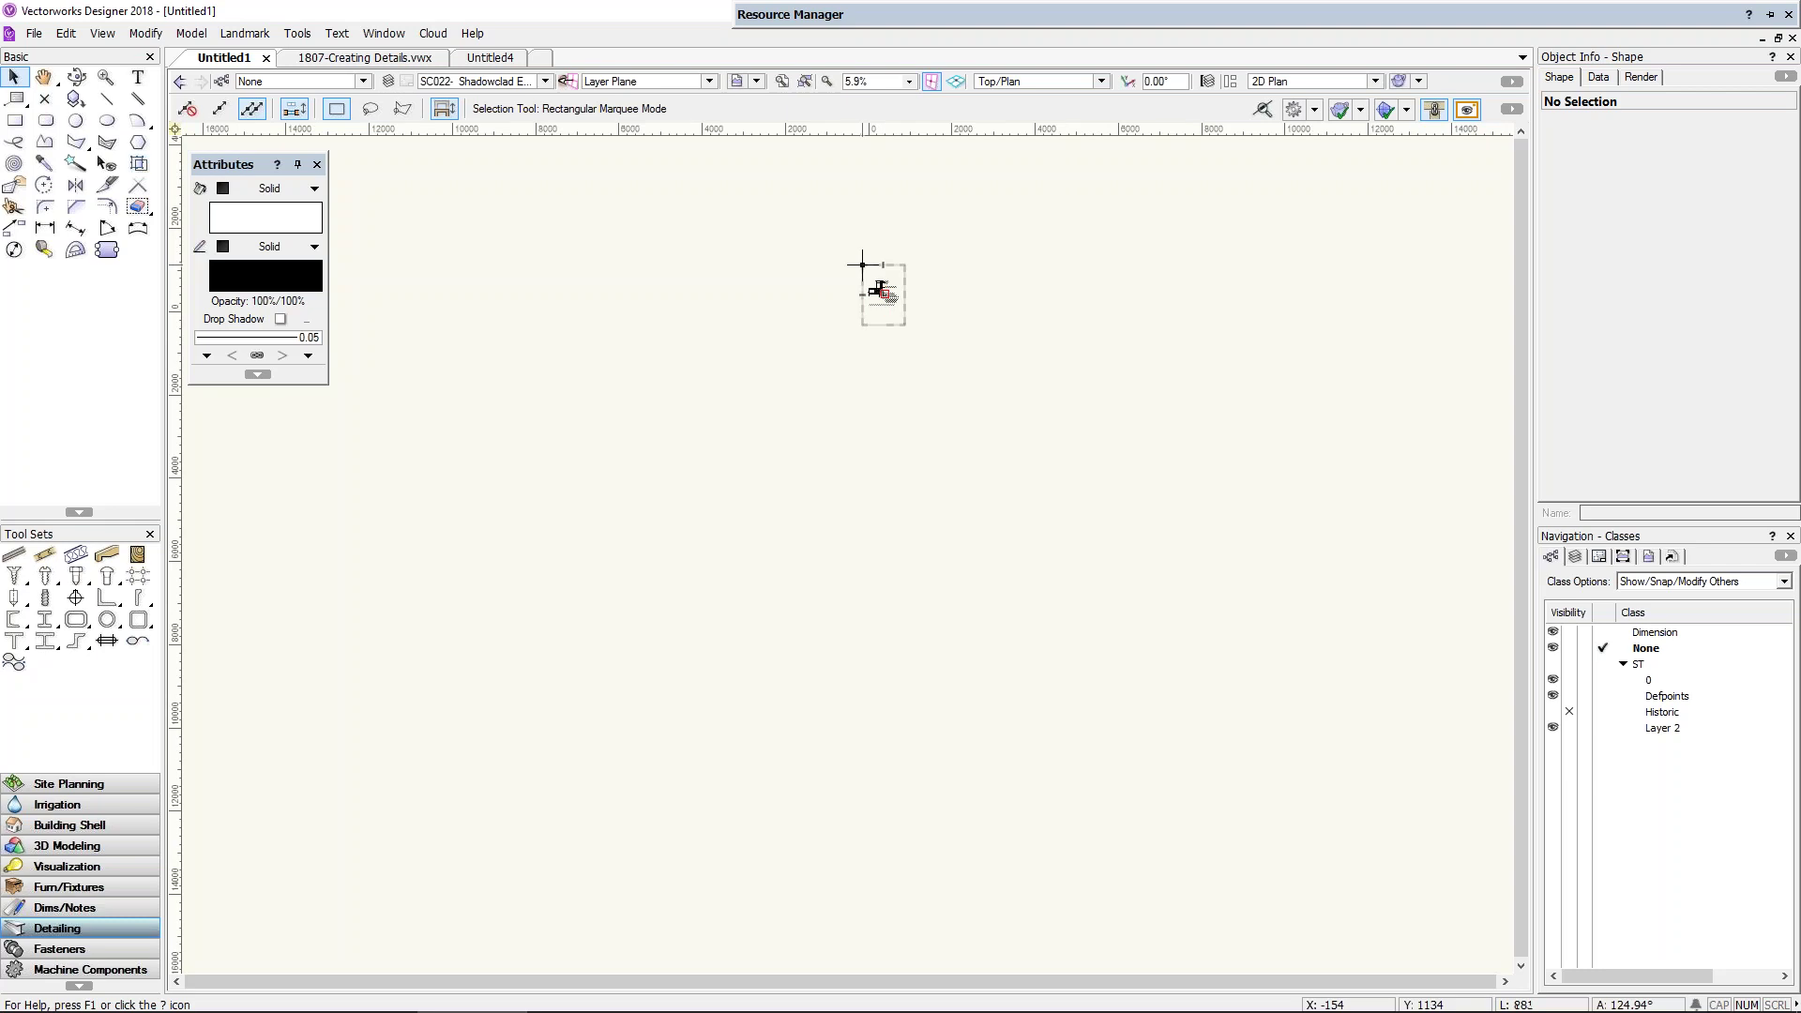
{"action": "left_click", "coordinate": [983, 17]}
{"action": "left_click", "coordinate": [1576, 557]}
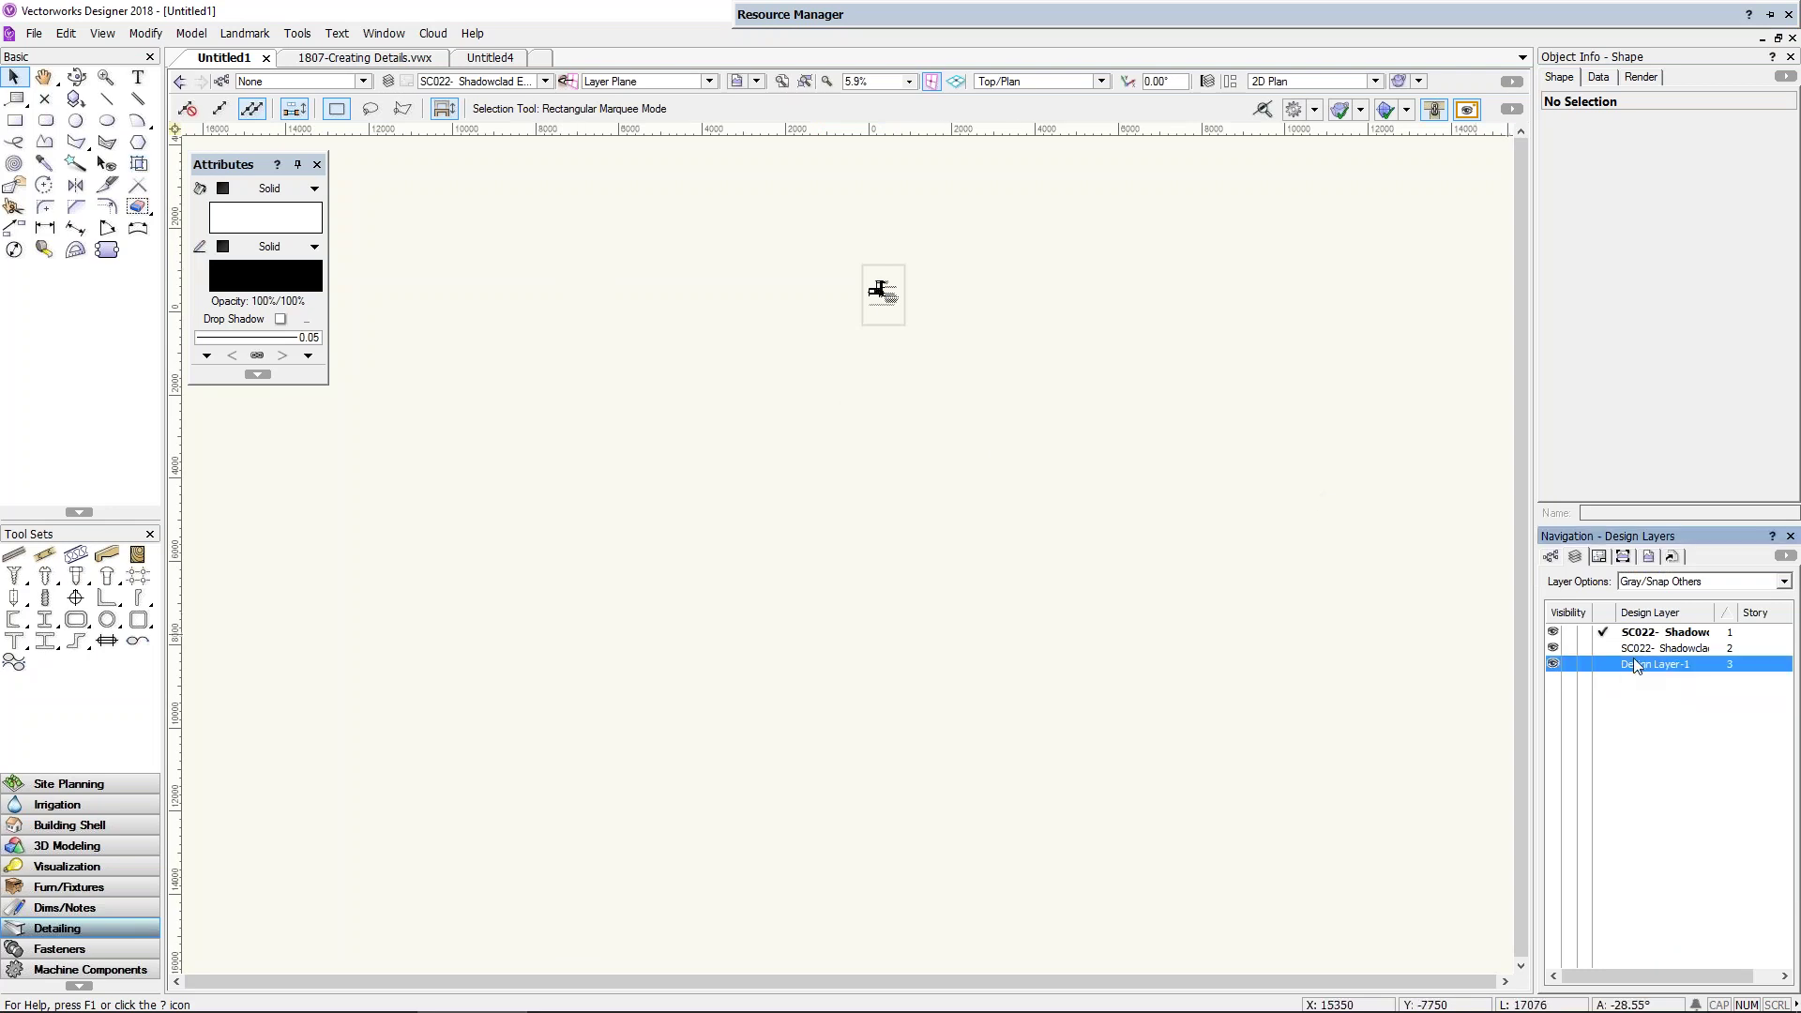
{"action": "right_click", "coordinate": [1634, 664]}
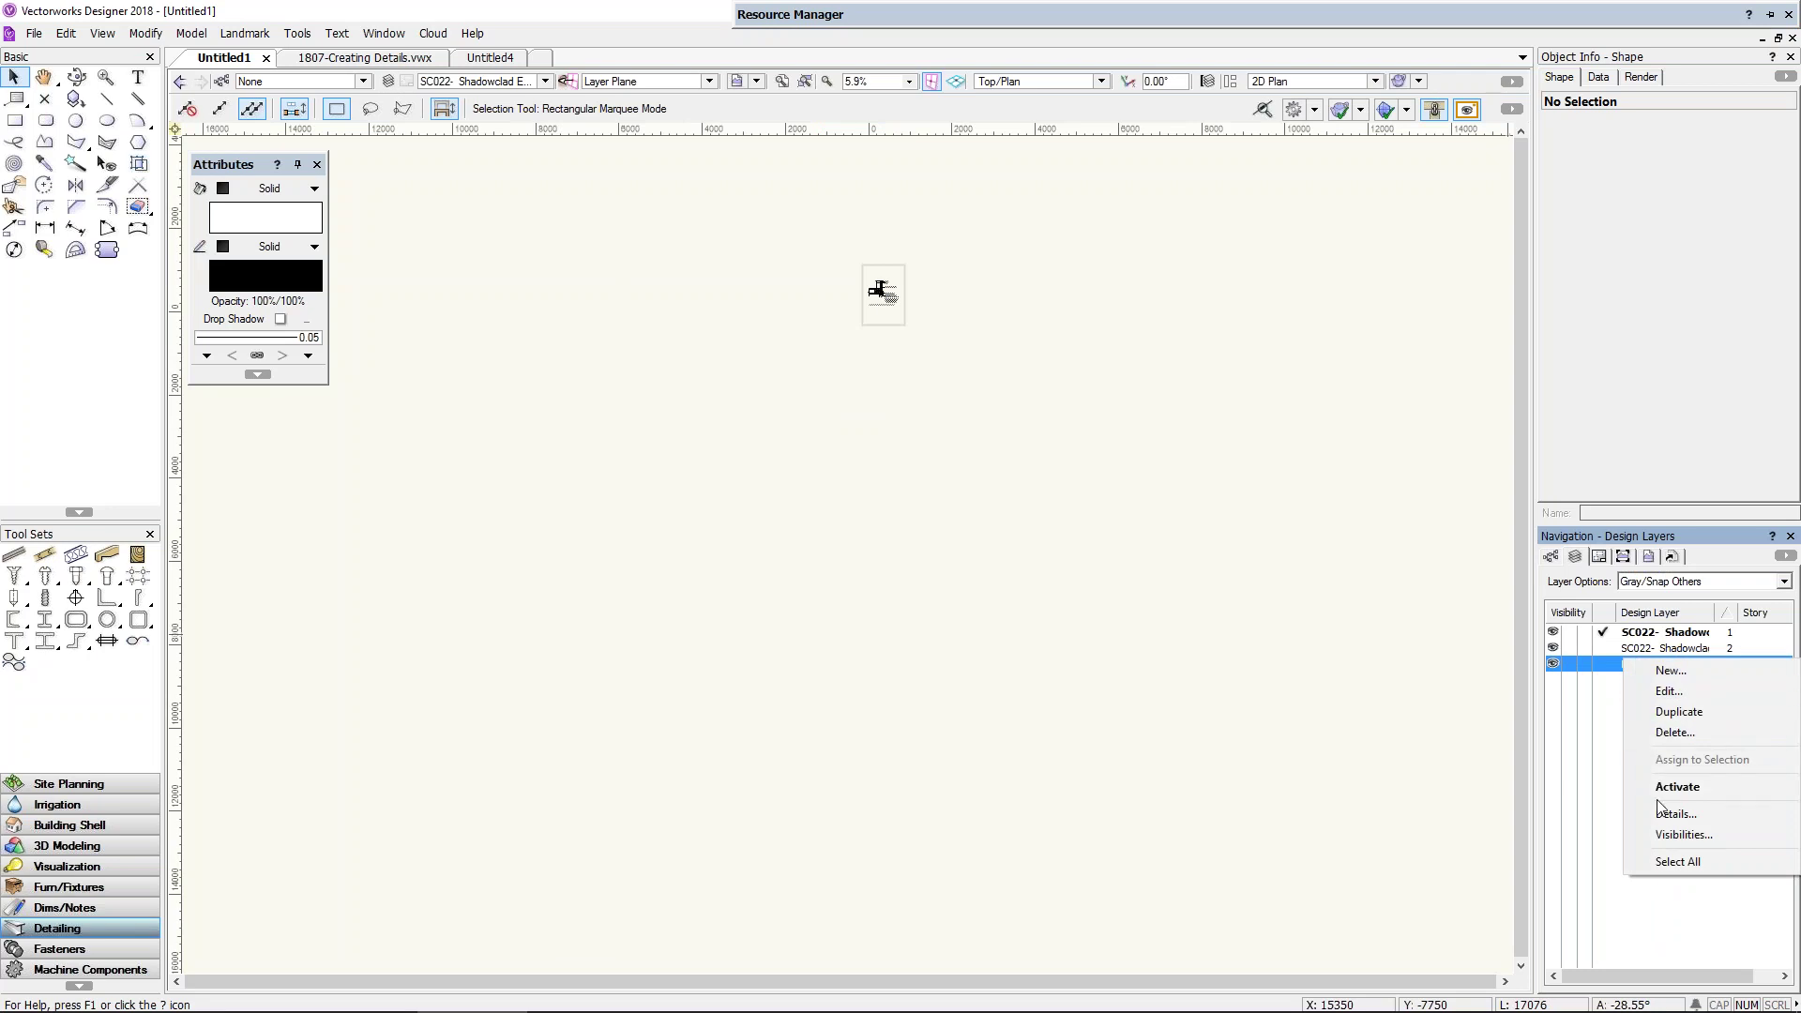
{"action": "left_click", "coordinate": [1634, 692]}
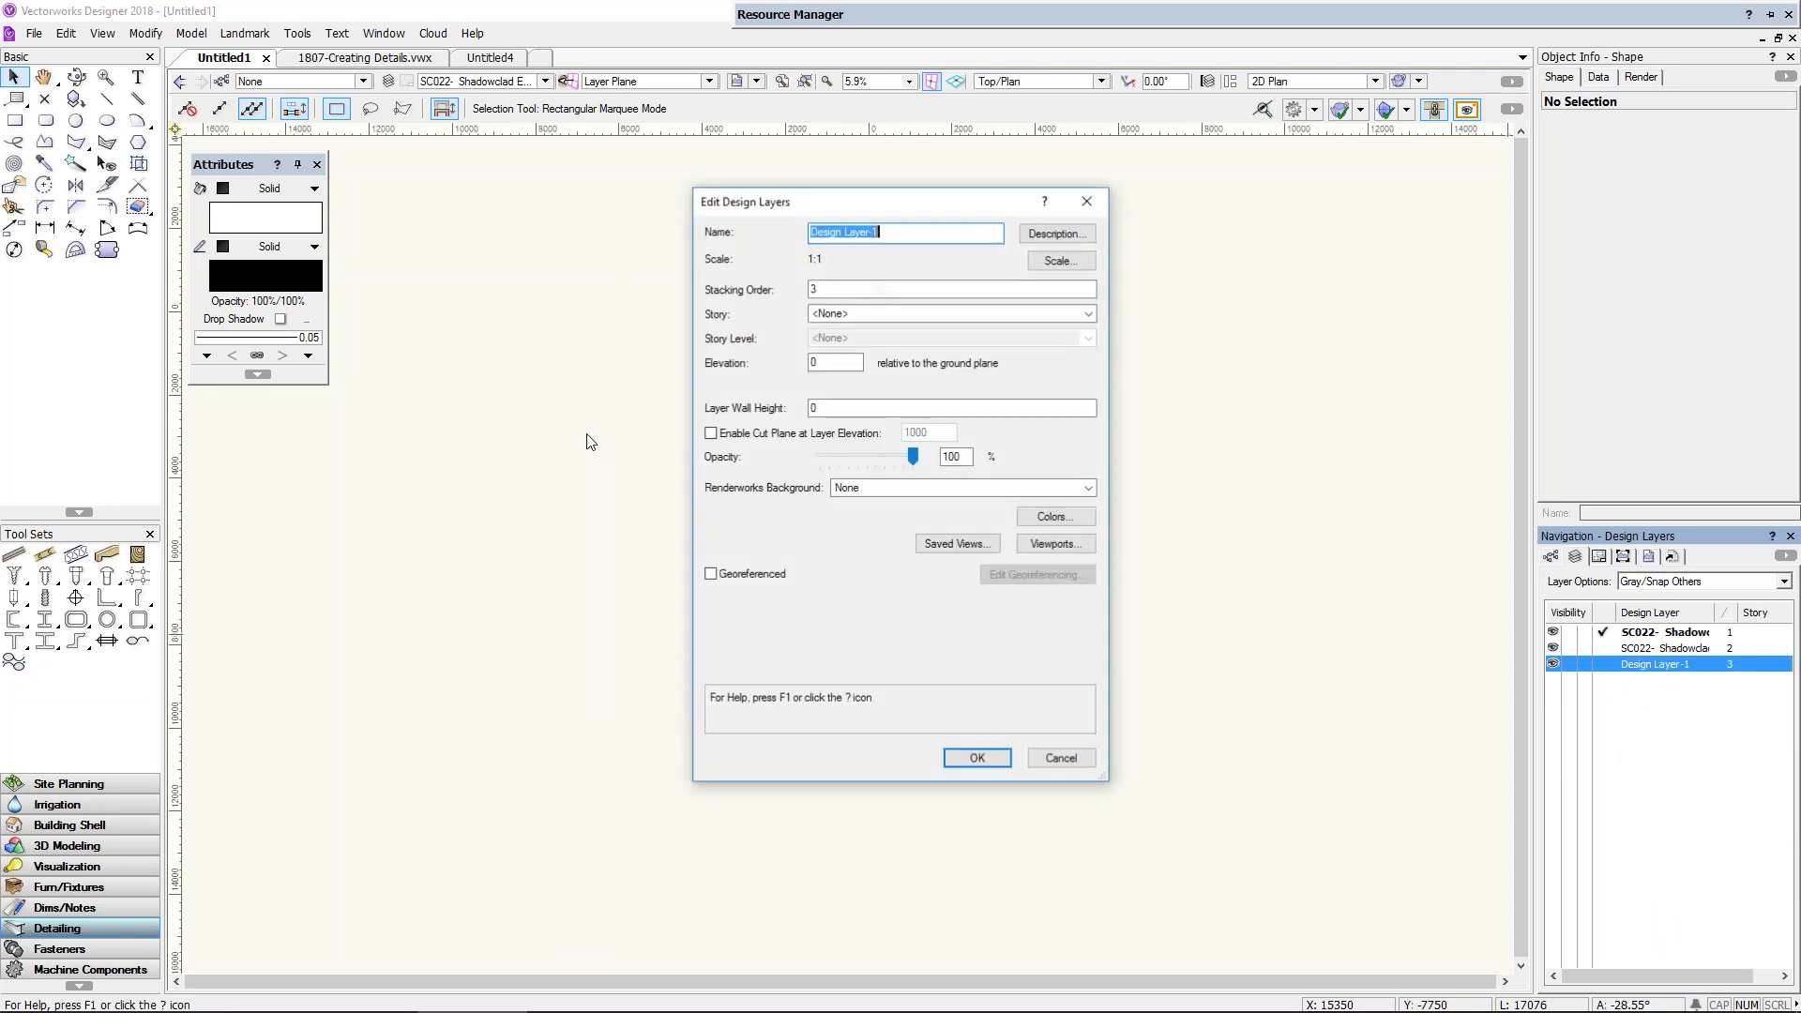
{"action": "type", "text": "Li"}
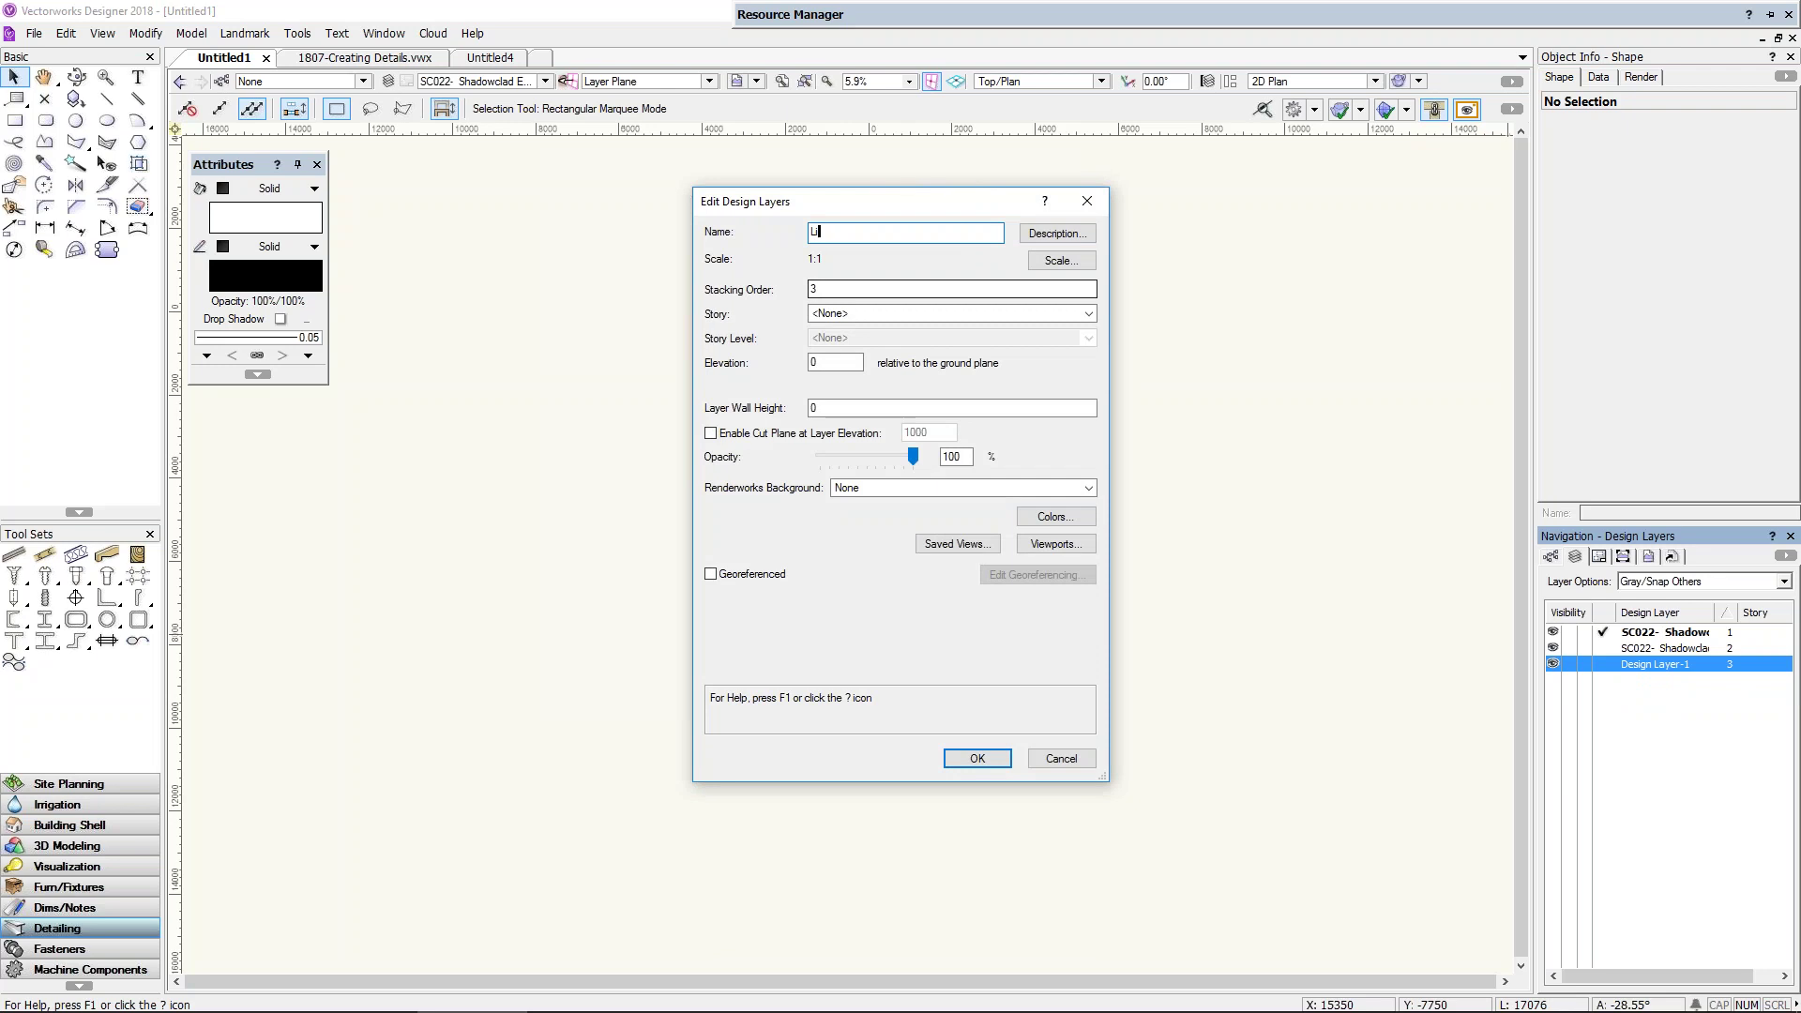
{"action": "type", "text": "mnear"}
{"action": "key", "text": "Return"}
Step: Set the active layer's scale to 1:5
{"action": "right_click", "coordinate": [1031, 294]}
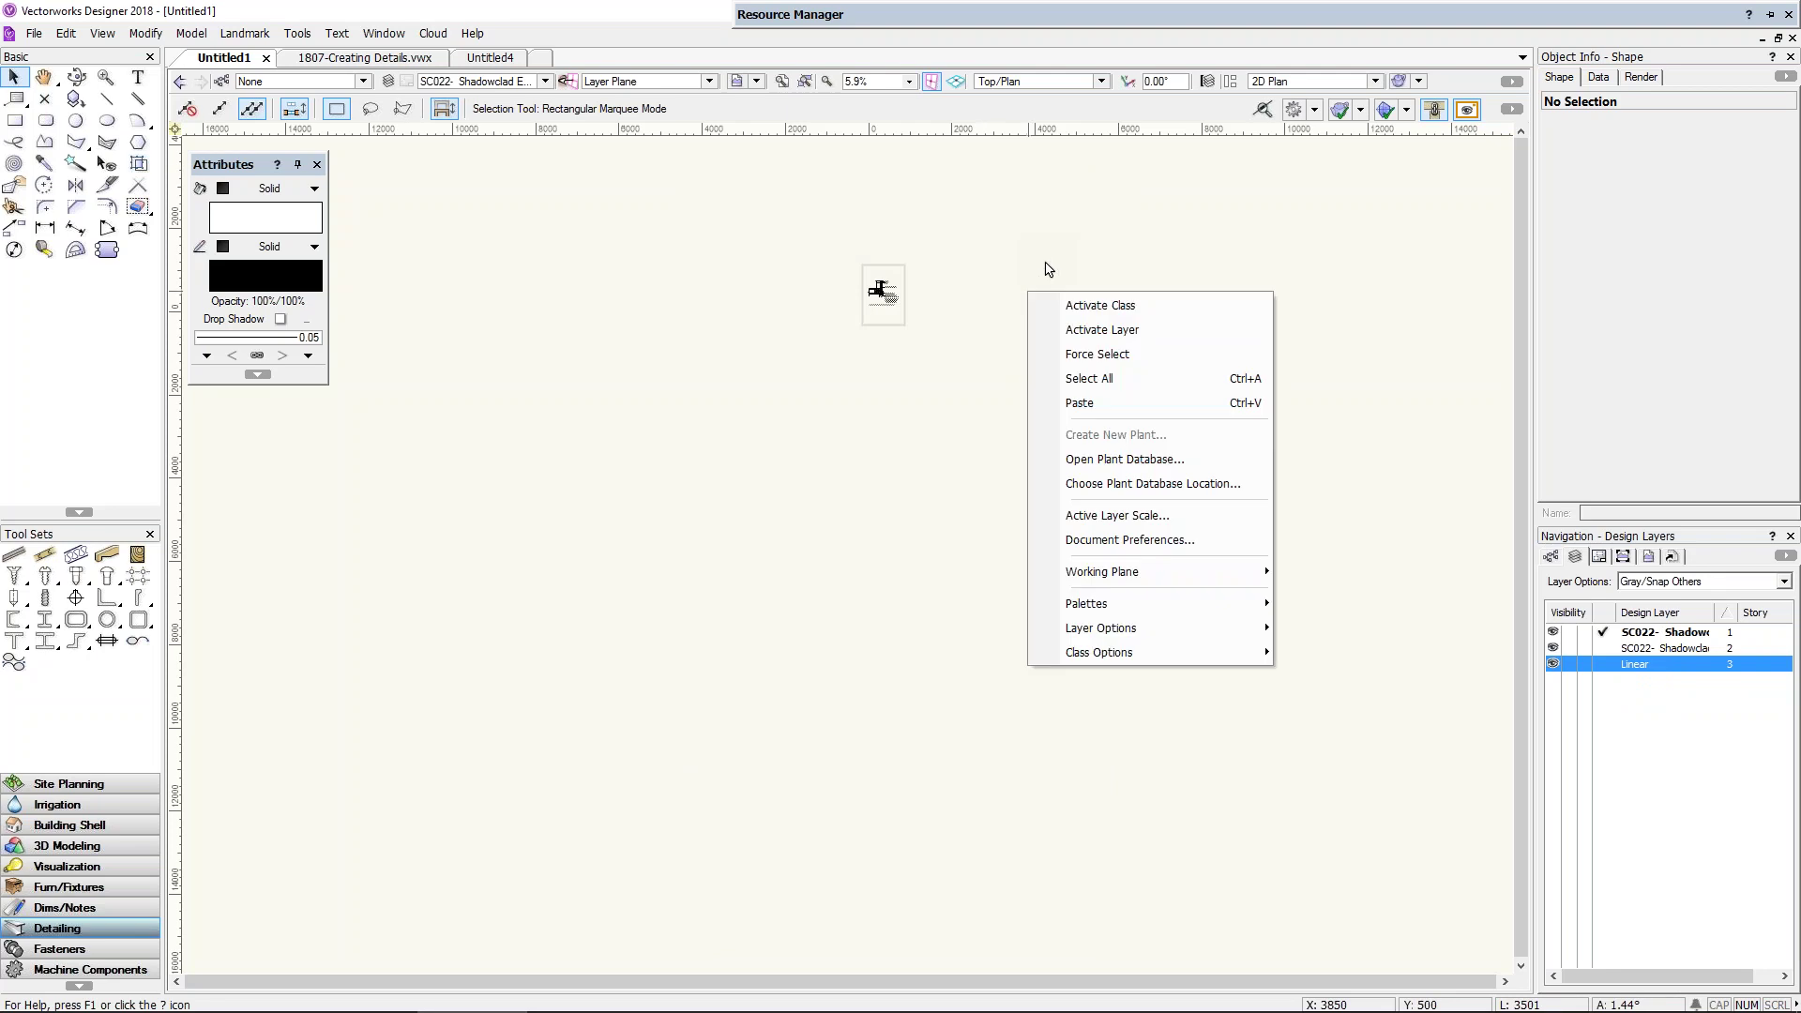
{"action": "left_click", "coordinate": [1093, 518]}
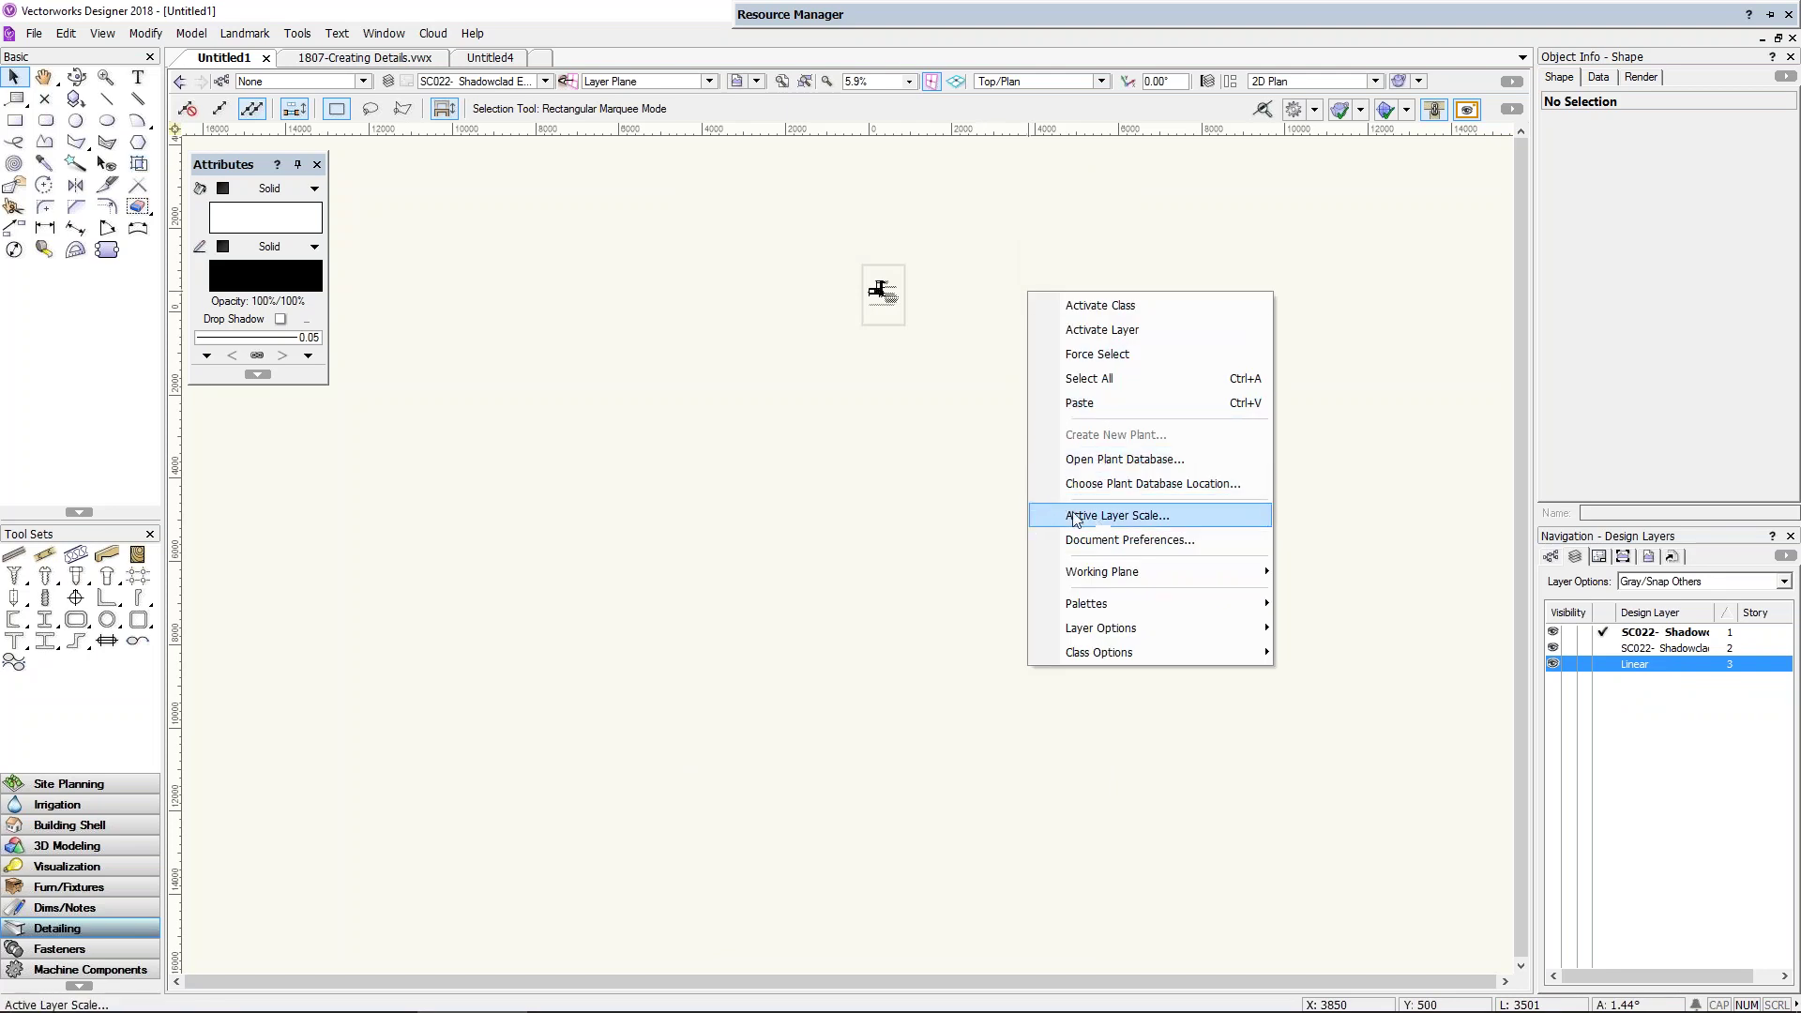
{"action": "type", "text": "5"}
{"action": "key", "text": "Return"}
Step: Place the mitred corner, timber soffit junction and timber foundation symbols from Untitled4's DXF_DWG folder in a row on the drawing
{"action": "left_click", "coordinate": [1069, 14]}
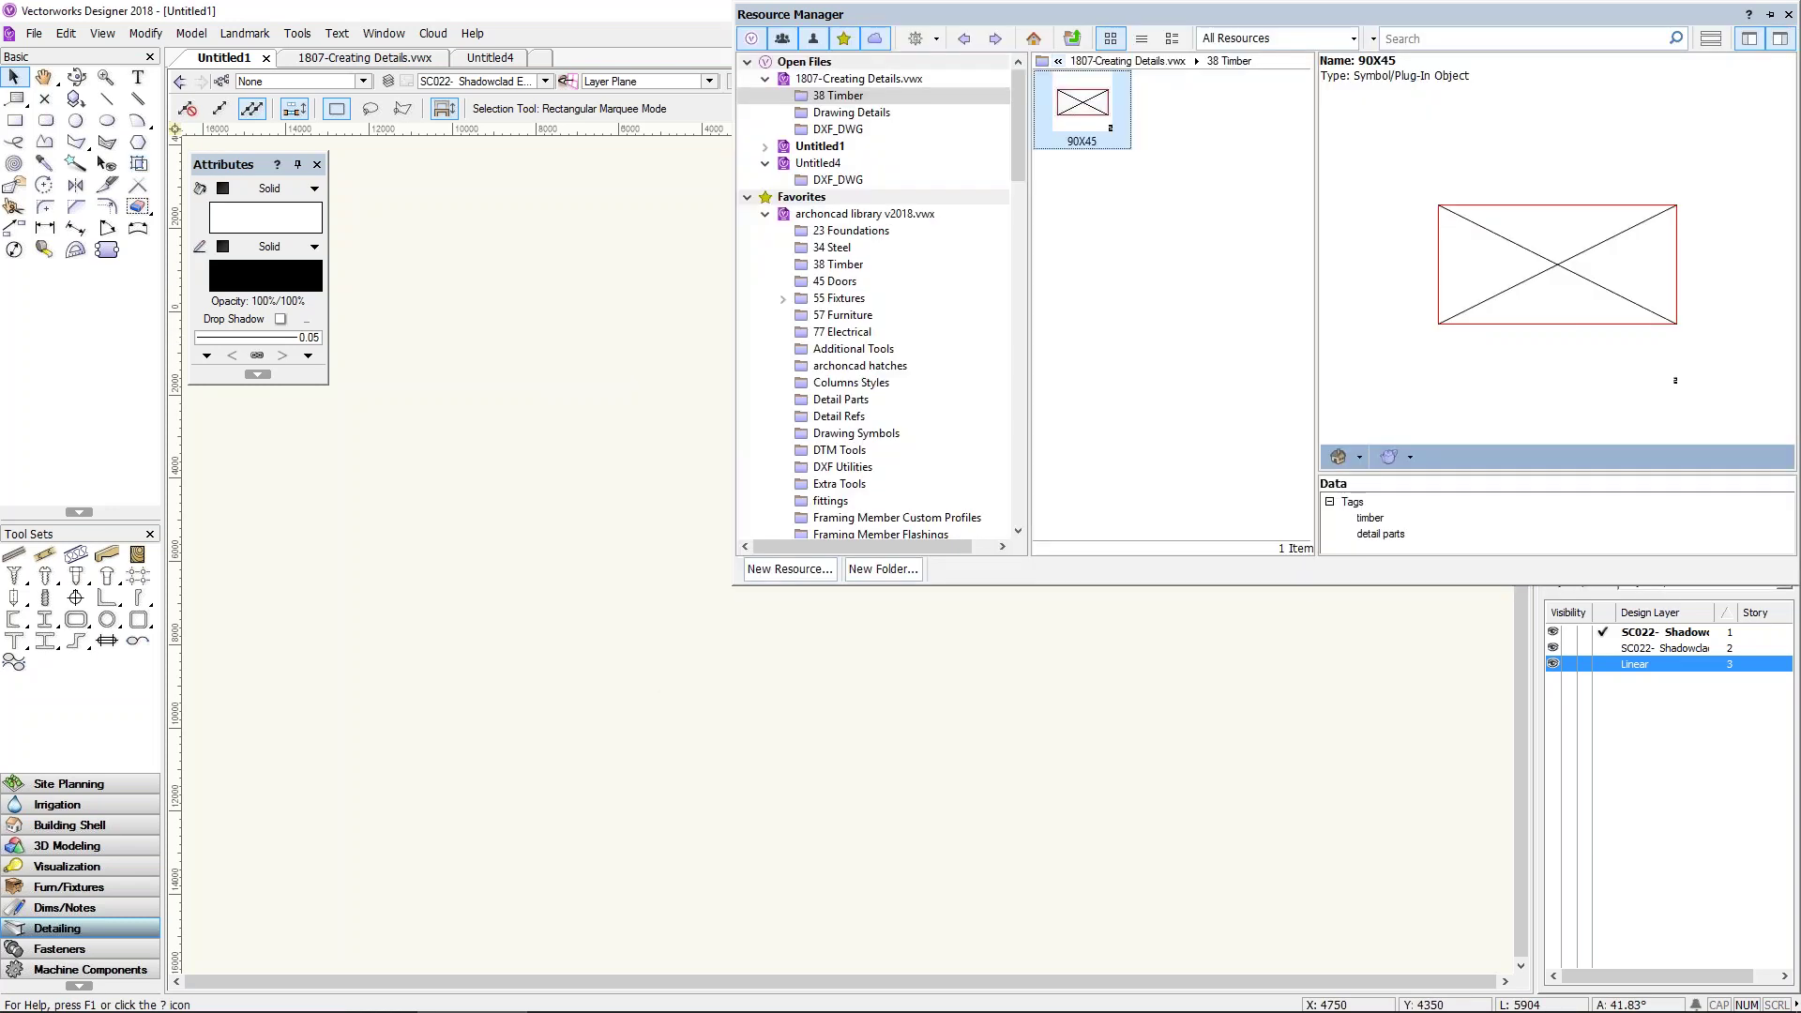
{"action": "left_click", "coordinate": [846, 179]}
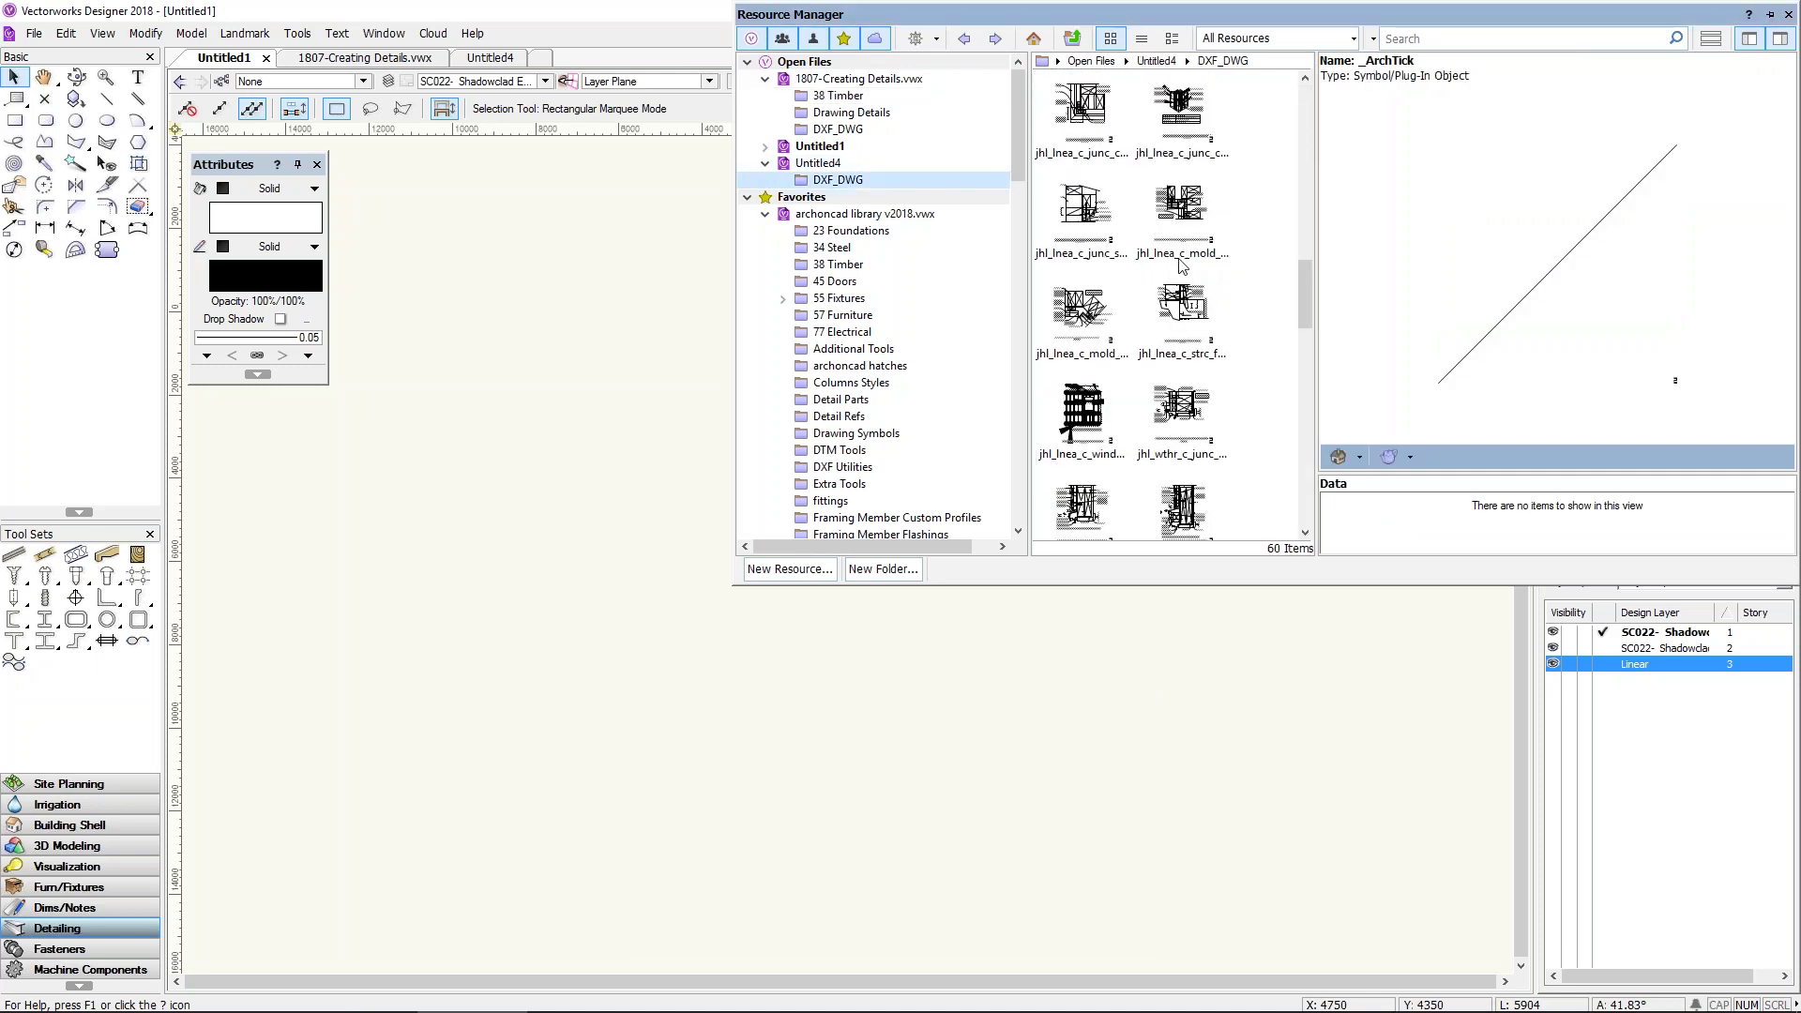
{"action": "left_click", "coordinate": [1086, 111]}
{"action": "mouse_move", "coordinate": [1078, 113]}
{"action": "left_mouse_down"}
{"action": "mouse_move", "coordinate": [575, 267]}
{"action": "mouse_move", "coordinate": [515, 357]}
{"action": "mouse_move", "coordinate": [882, 291]}
{"action": "left_mouse_up"}
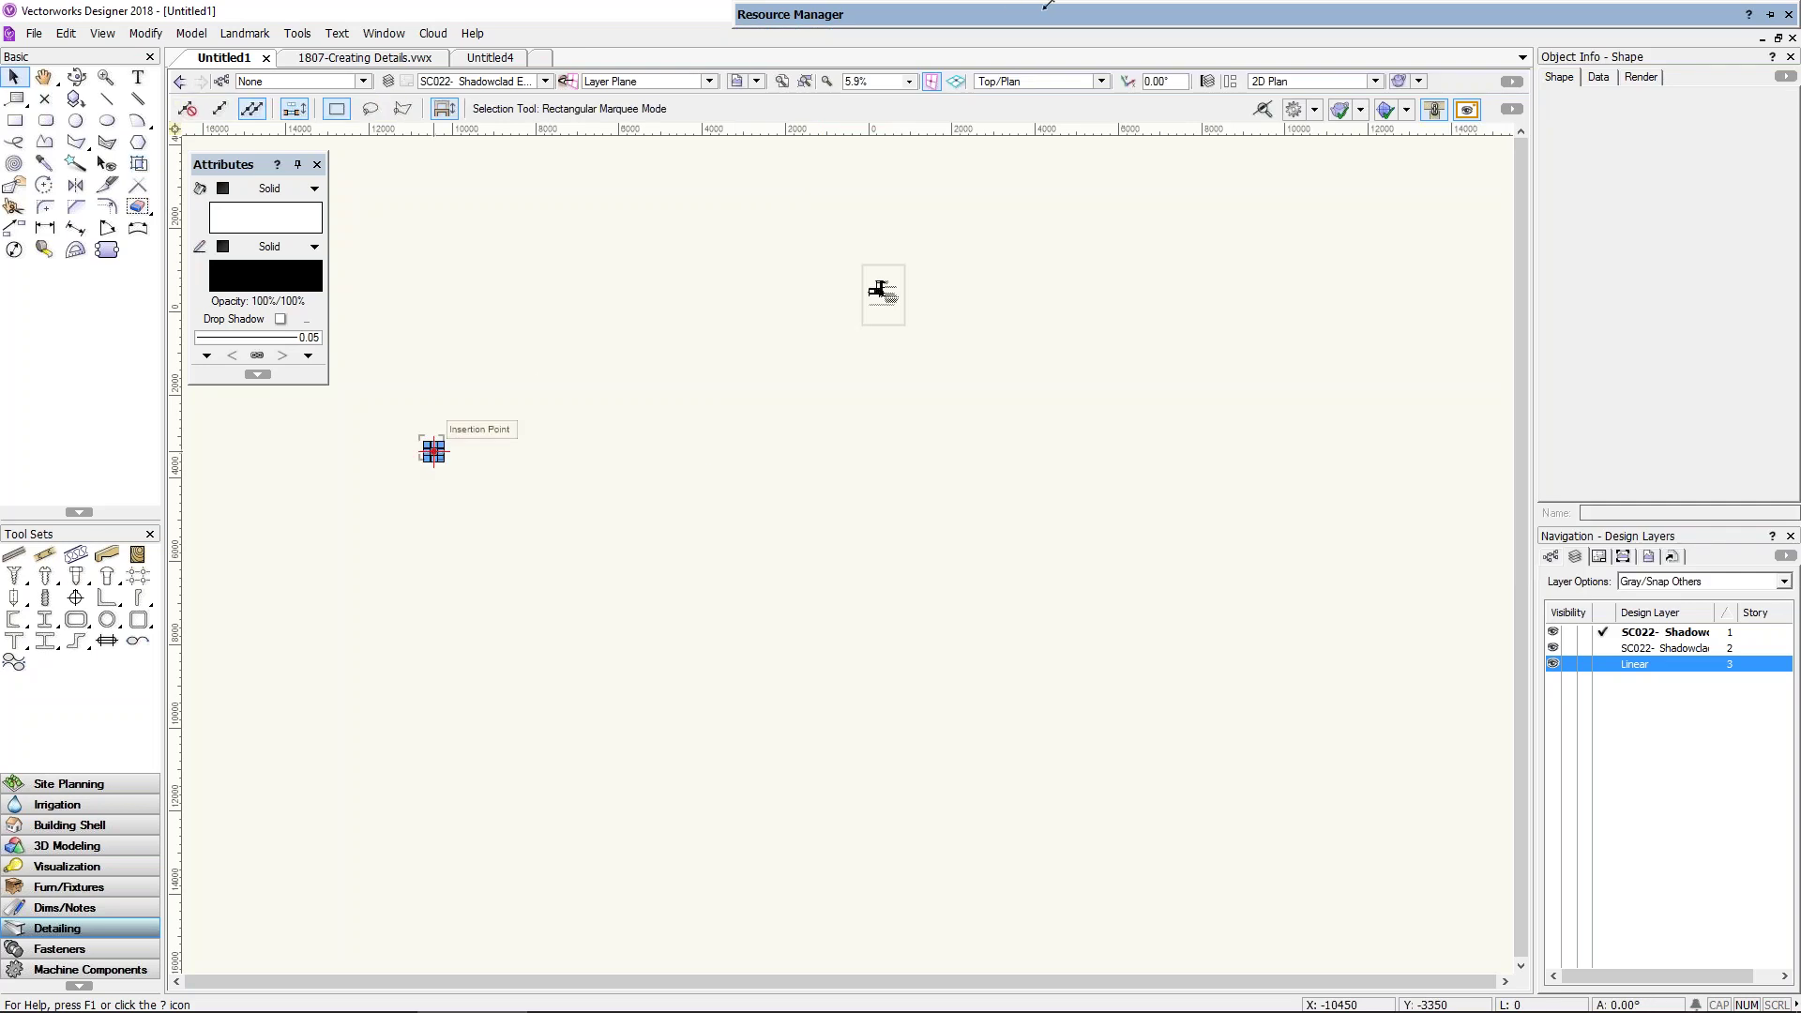
{"action": "mouse_move", "coordinate": [1060, 20]}
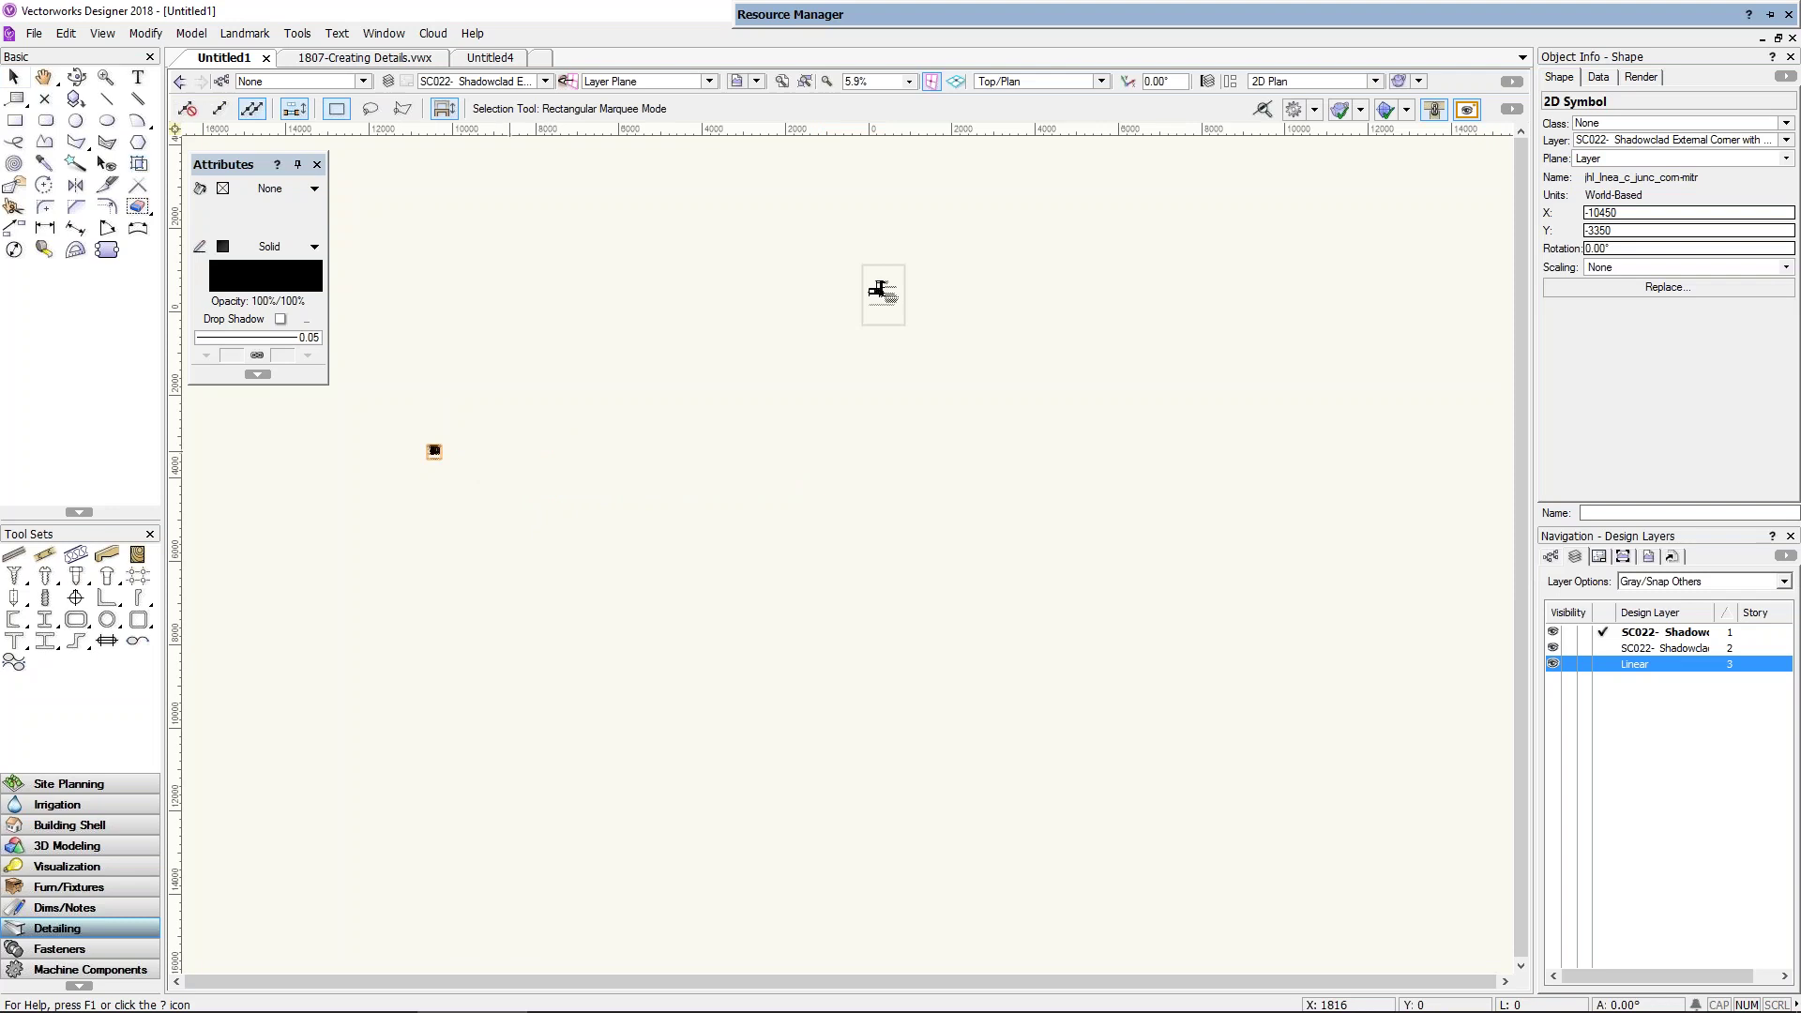
{"action": "mouse_move", "coordinate": [938, 14]}
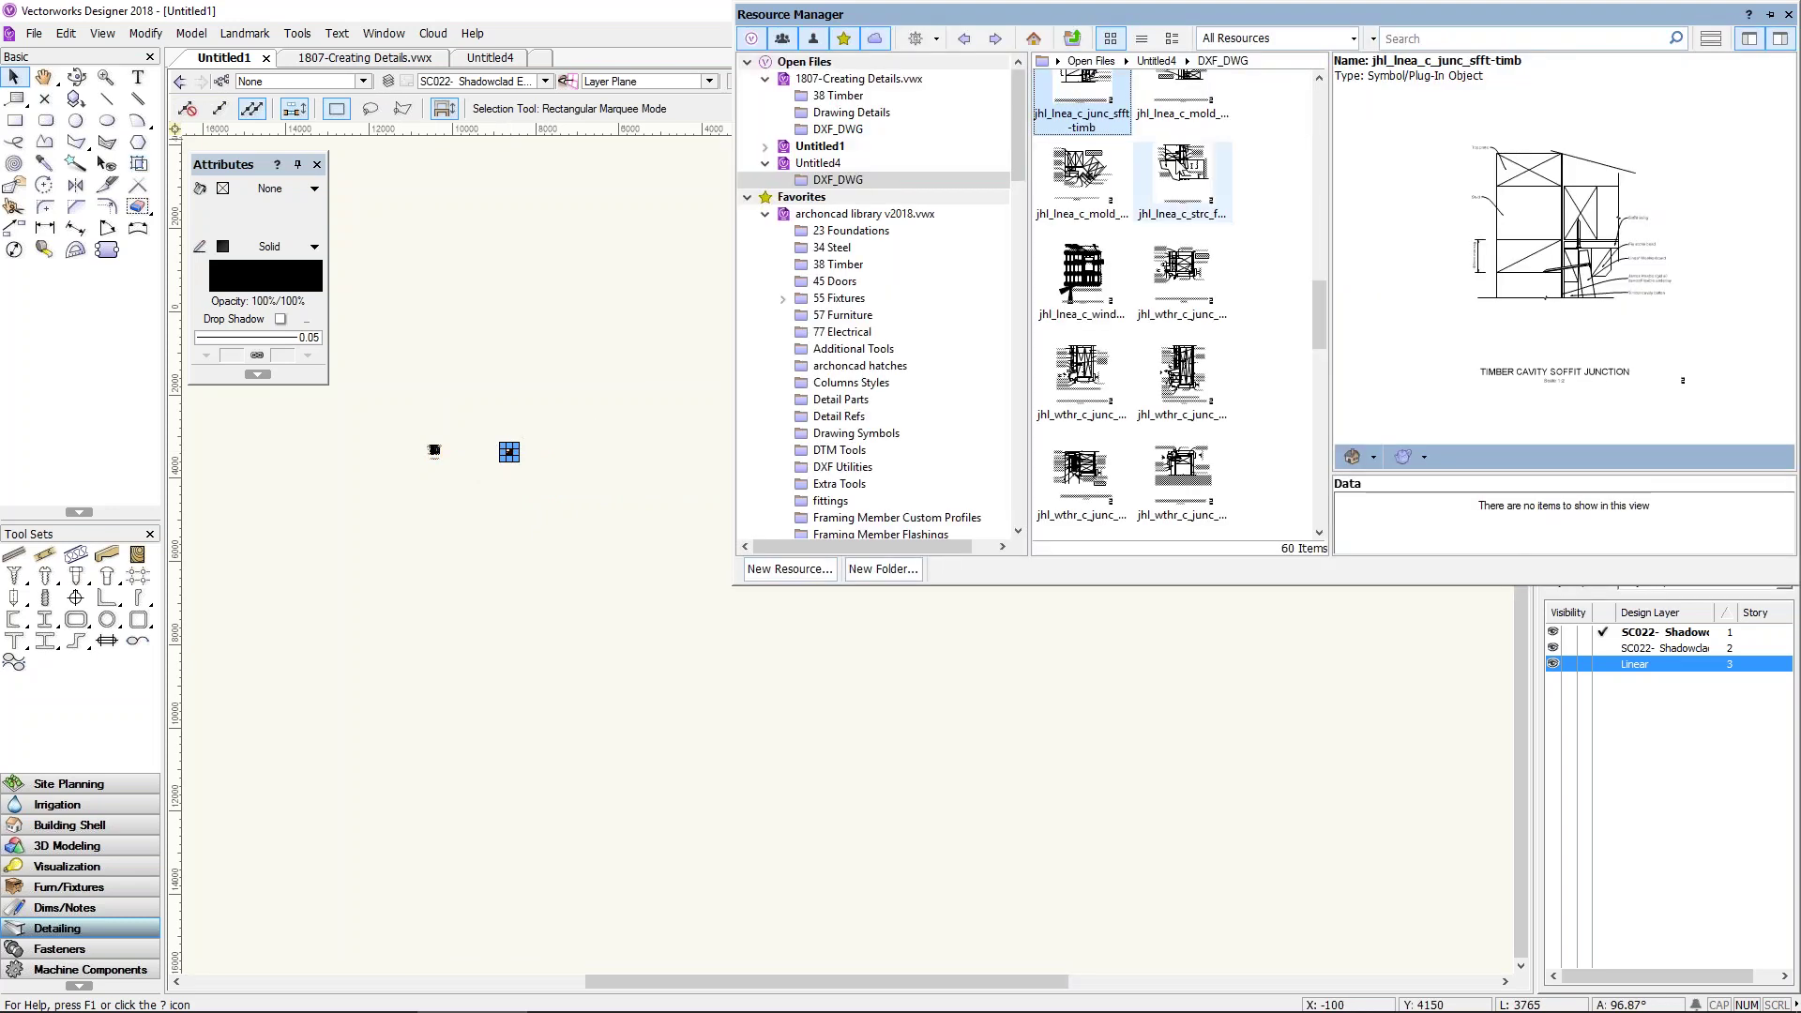
{"action": "left_click_drag", "start_coordinate": [1184, 171], "coordinate": [569, 463]}
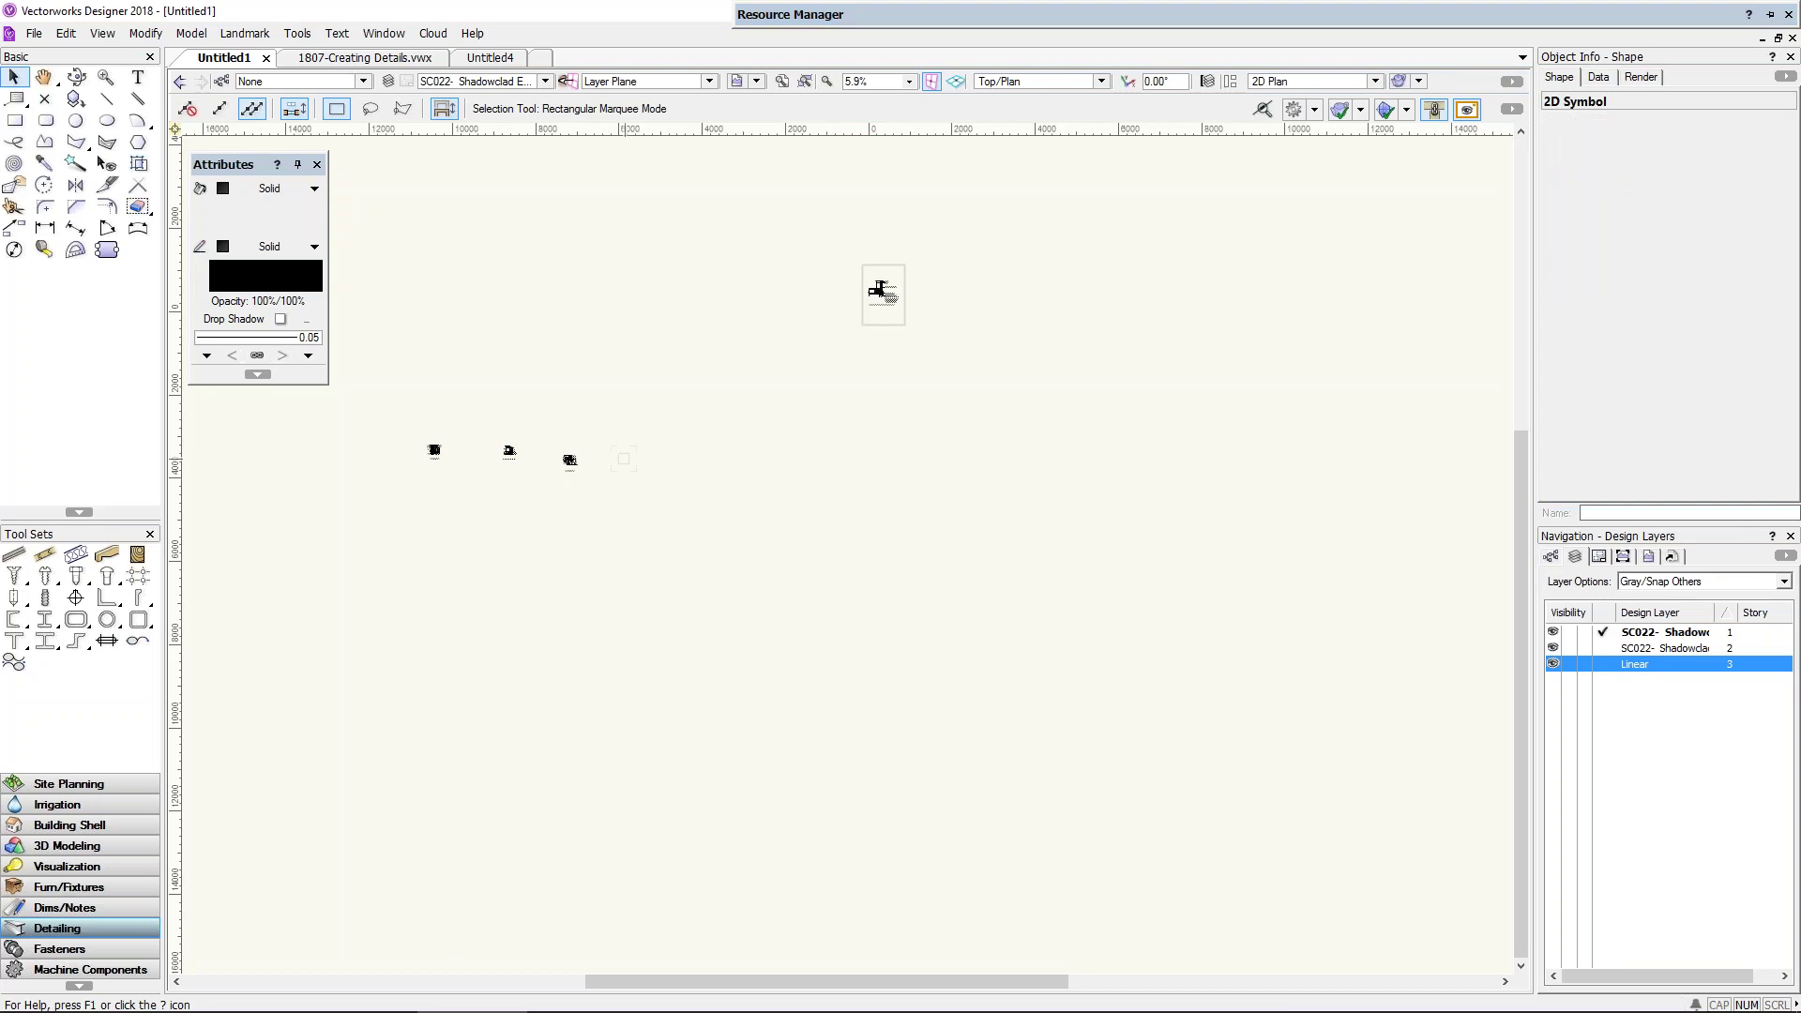
{"action": "left_click", "coordinate": [627, 463]}
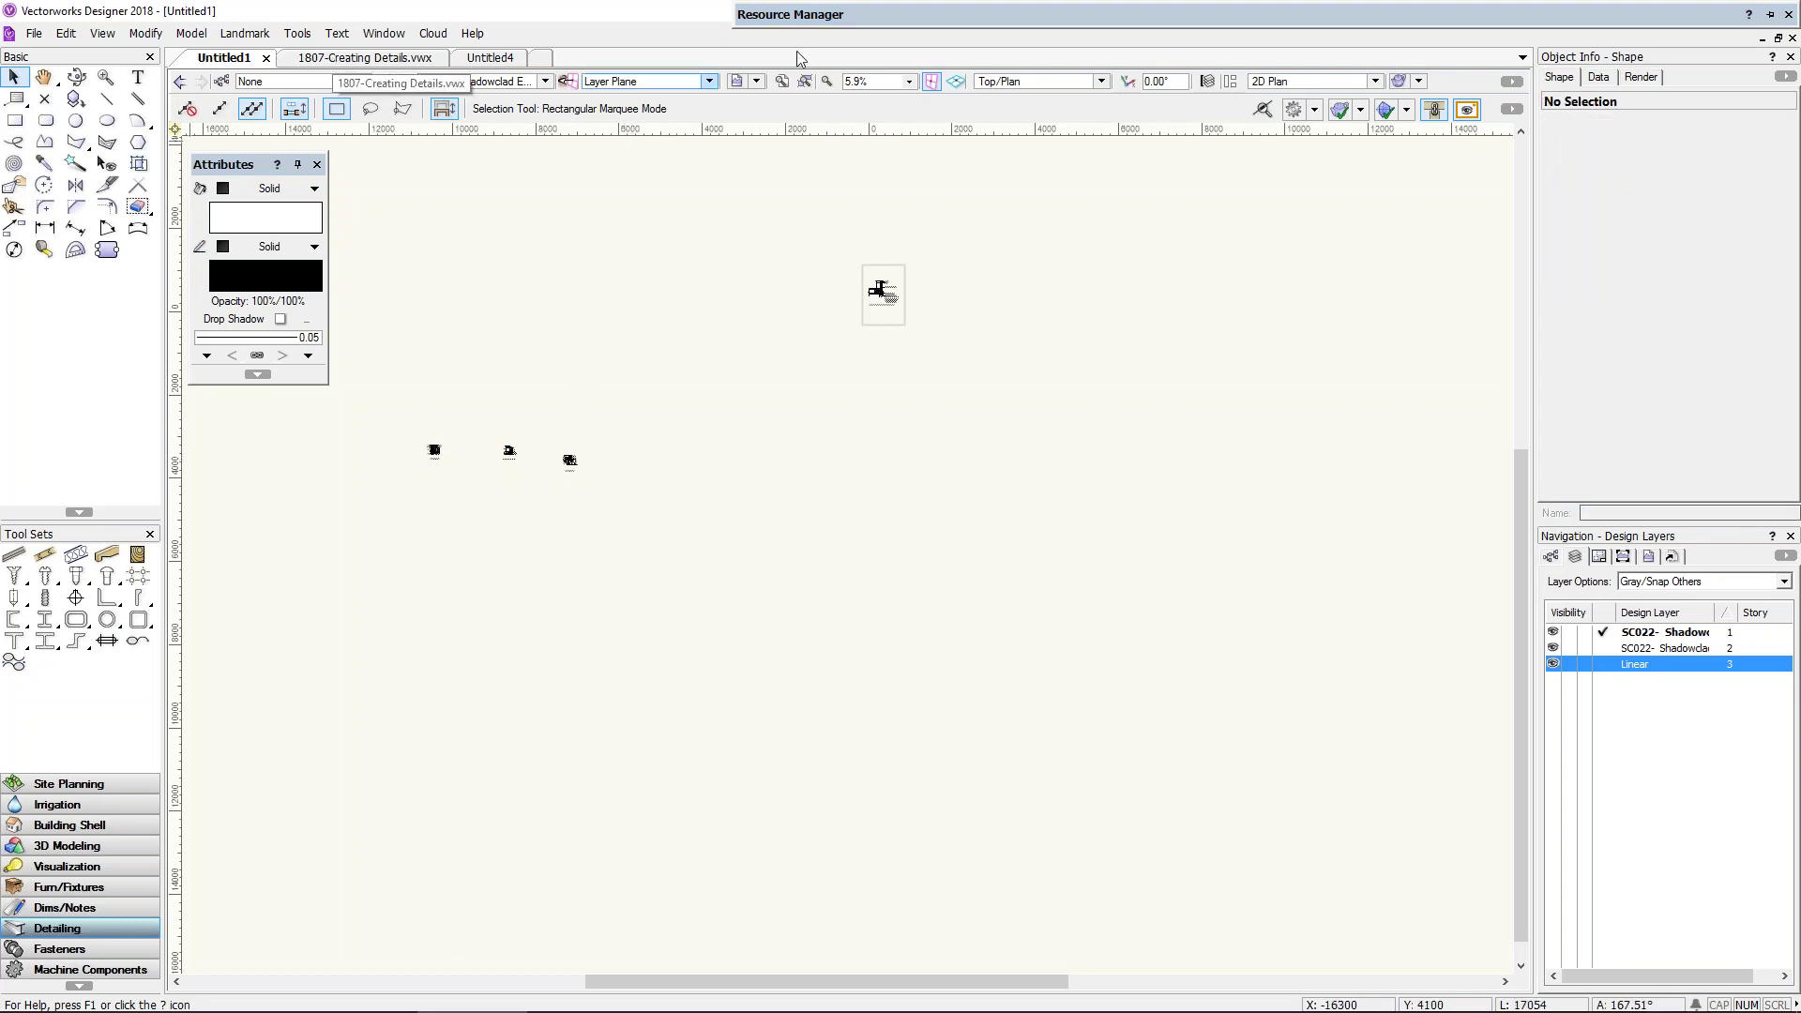
Step: Preview the jhl_lnea_c_junc_corn-box detail in the DXF_DWG folder and browse the archoncad library's Detail Parts folder
{"action": "mouse_move", "coordinate": [1135, 15]}
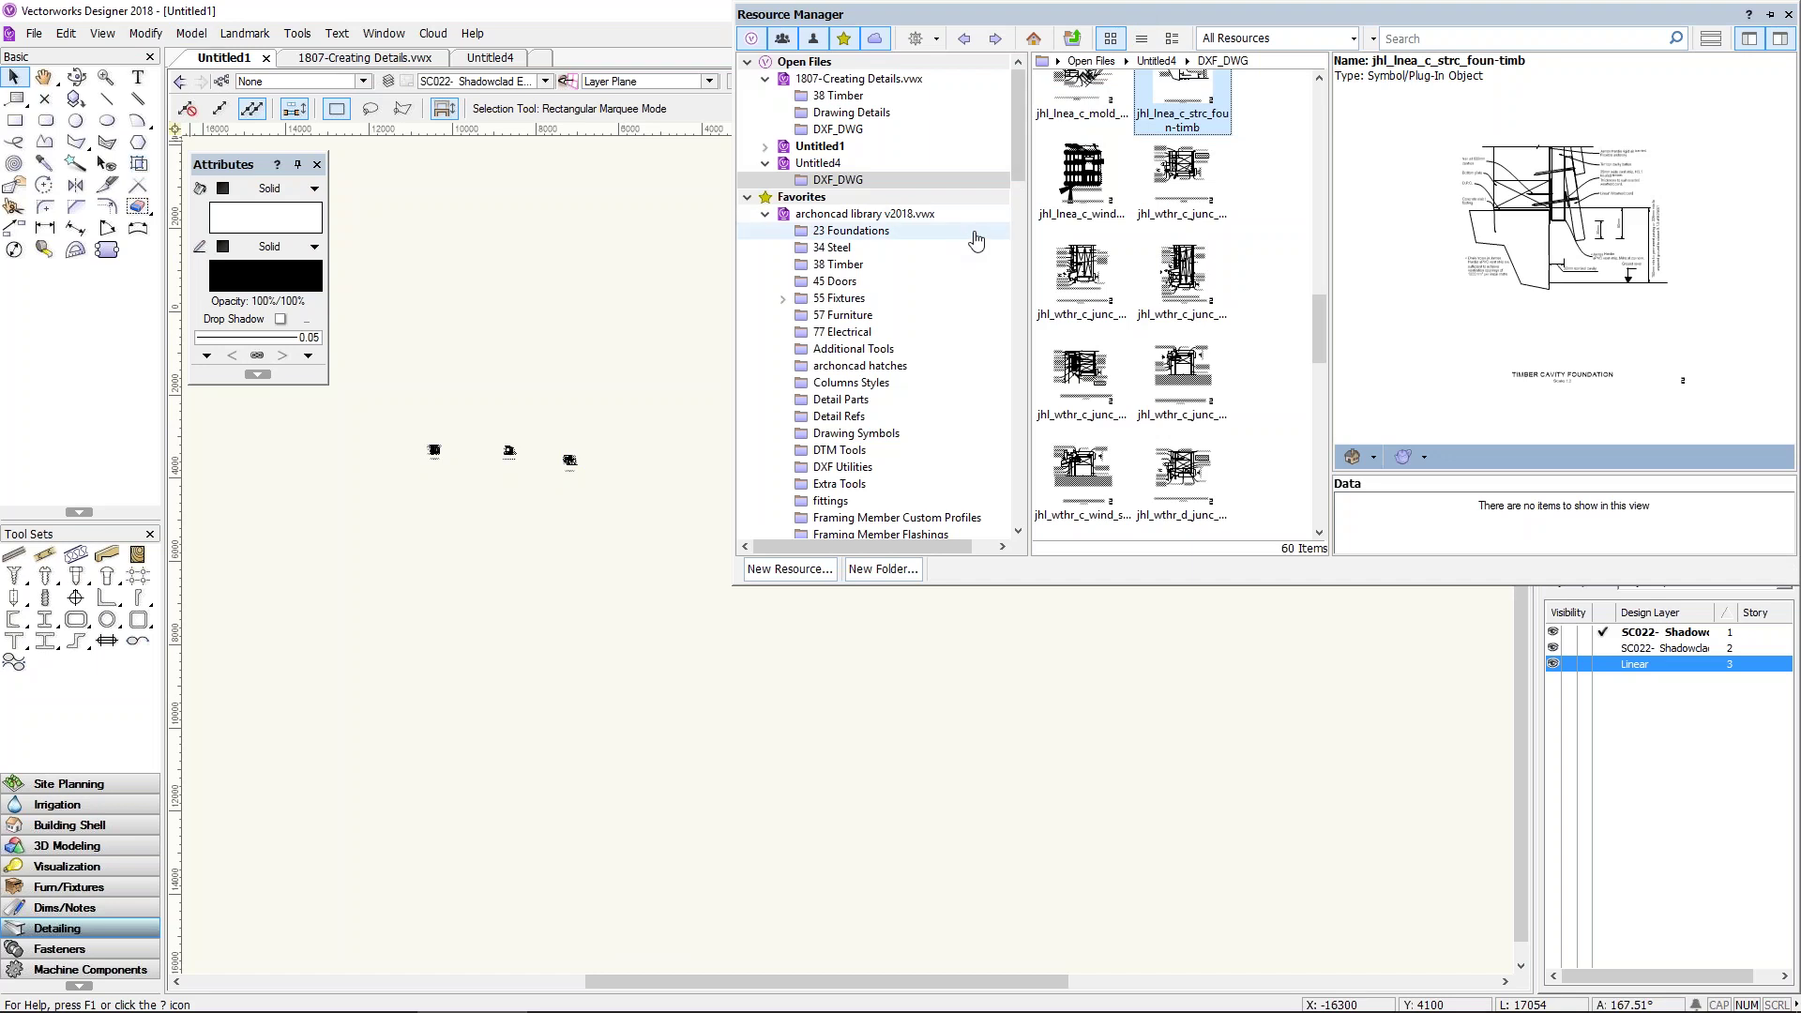
{"action": "scroll", "coordinate": [1123, 176], "scroll_direction": "up", "scroll_amount": 4}
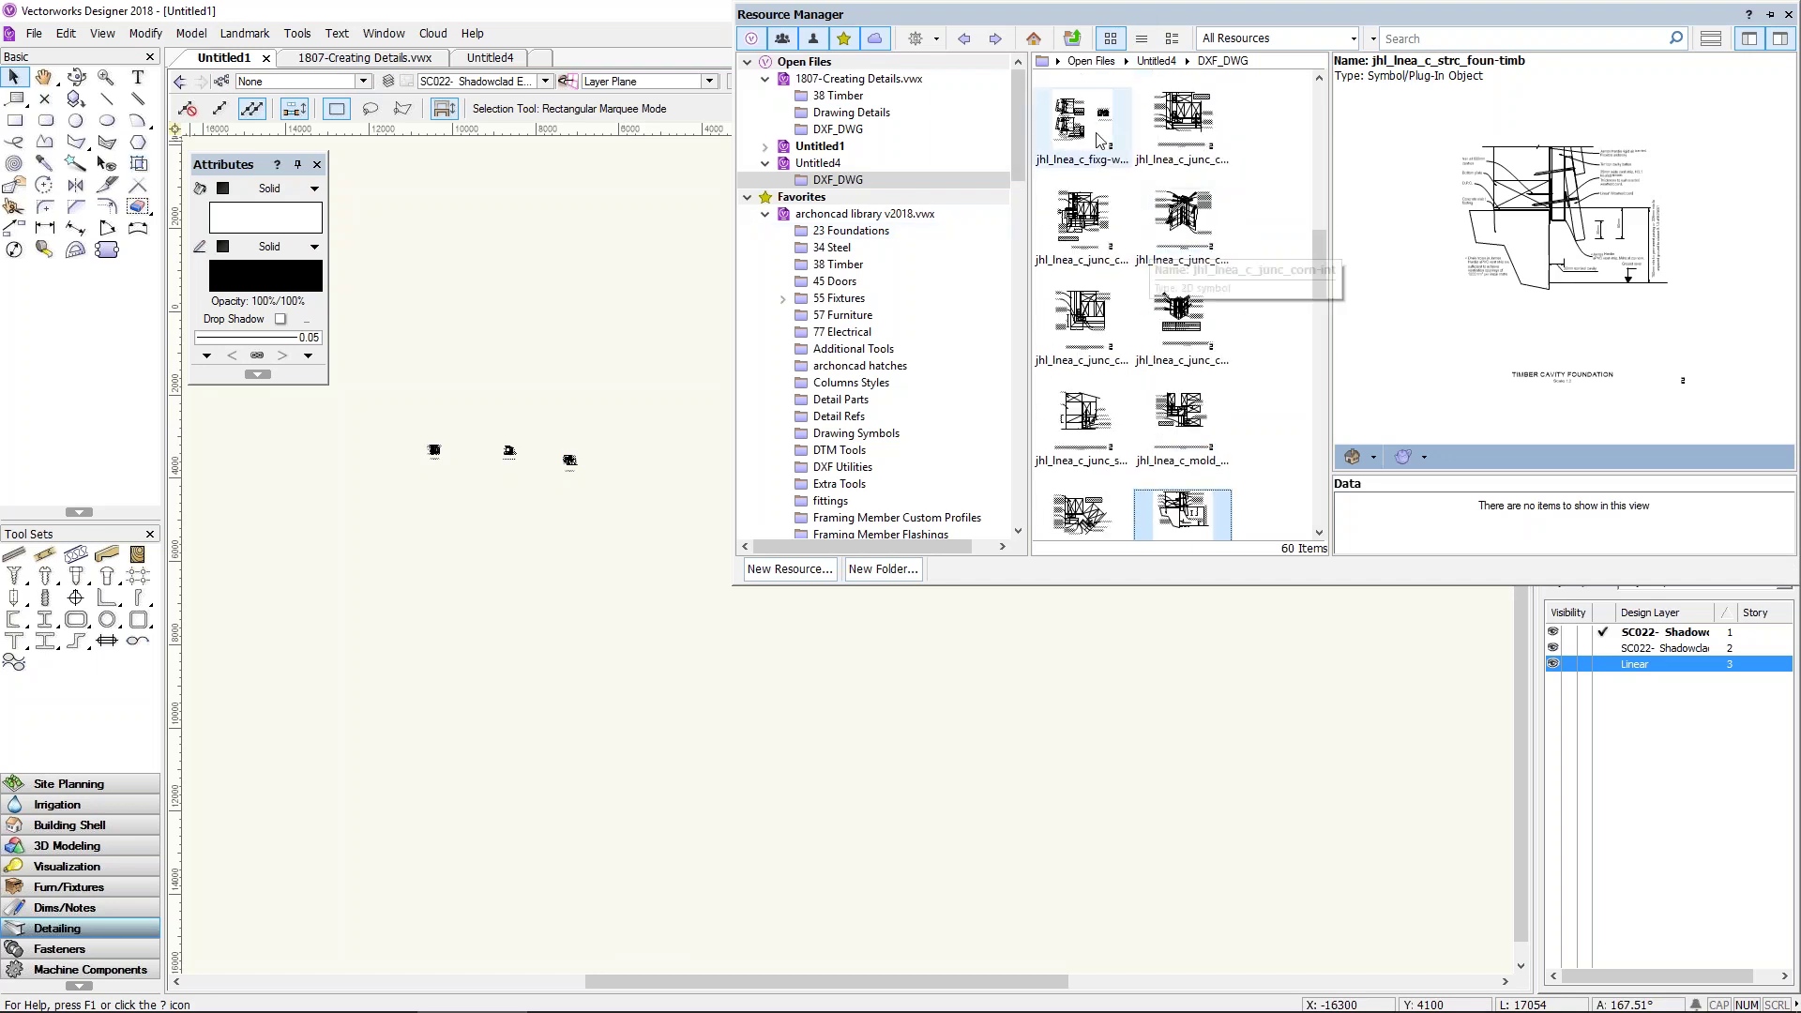
{"action": "left_click", "coordinate": [1083, 218]}
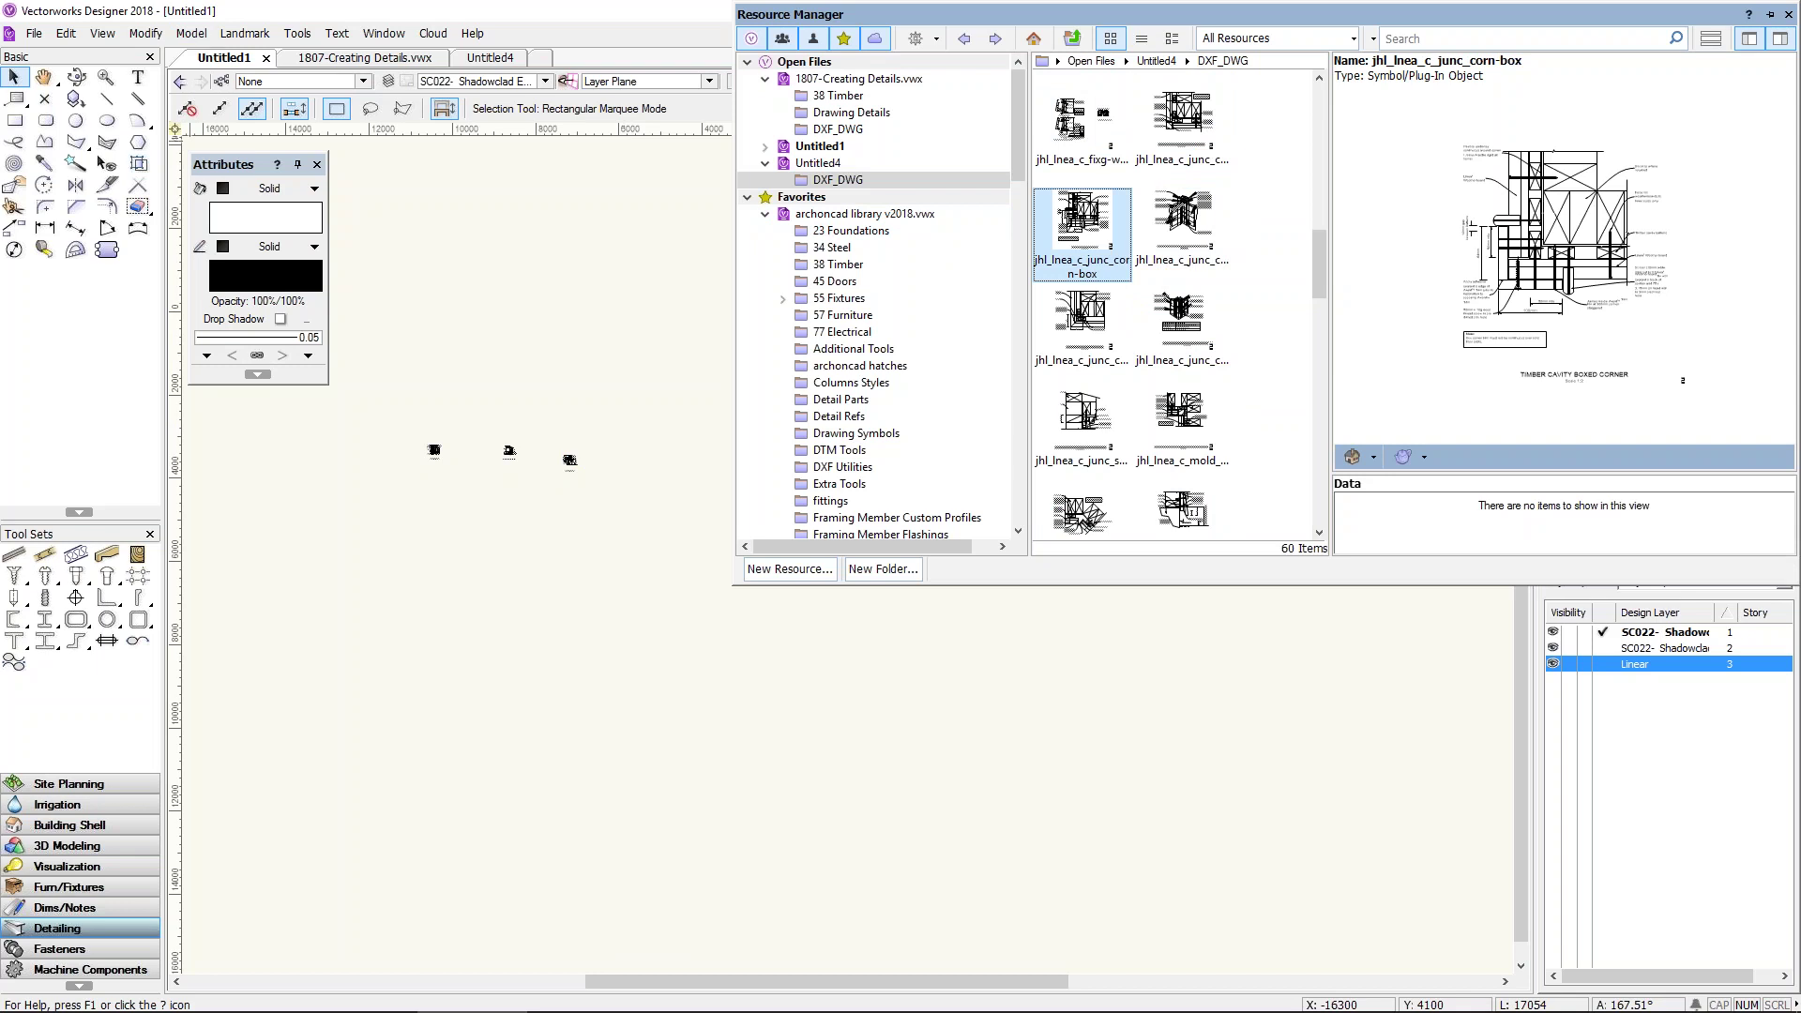
{"action": "scroll", "coordinate": [976, 297], "scroll_direction": "down", "scroll_amount": 4}
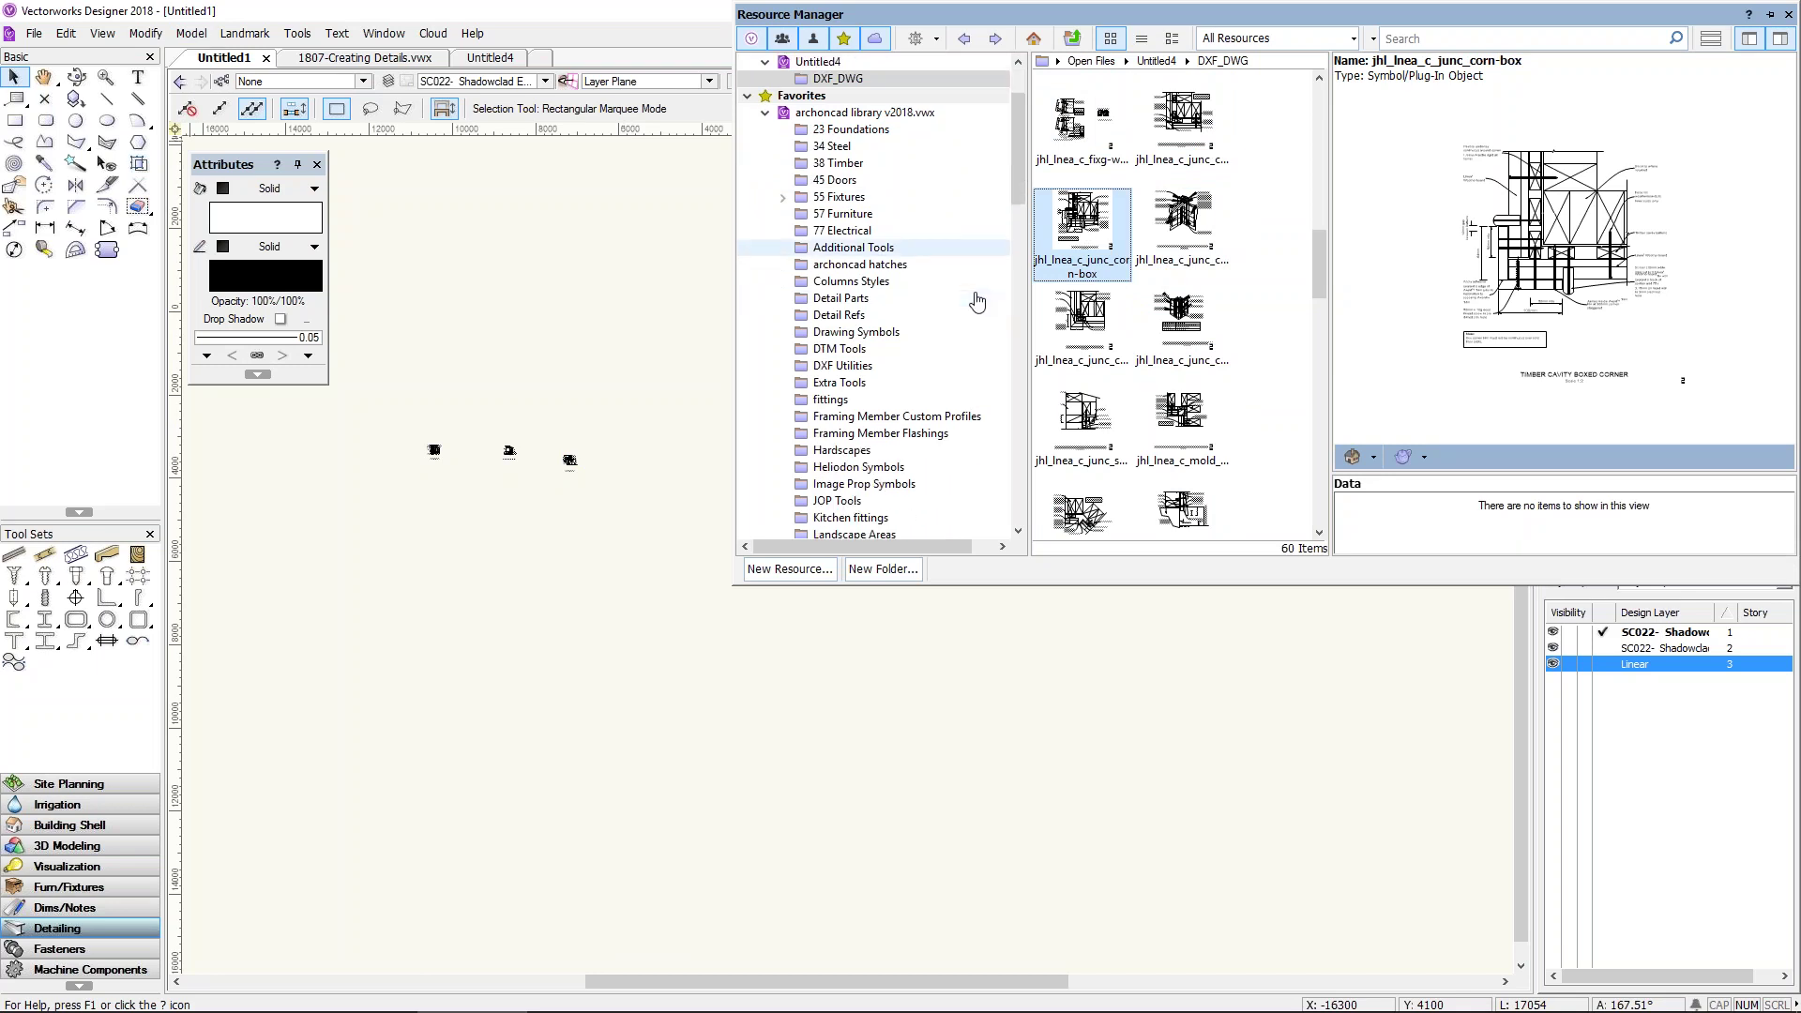
{"action": "scroll", "coordinate": [877, 291], "scroll_direction": "up", "scroll_amount": 2}
{"action": "left_click", "coordinate": [845, 303]}
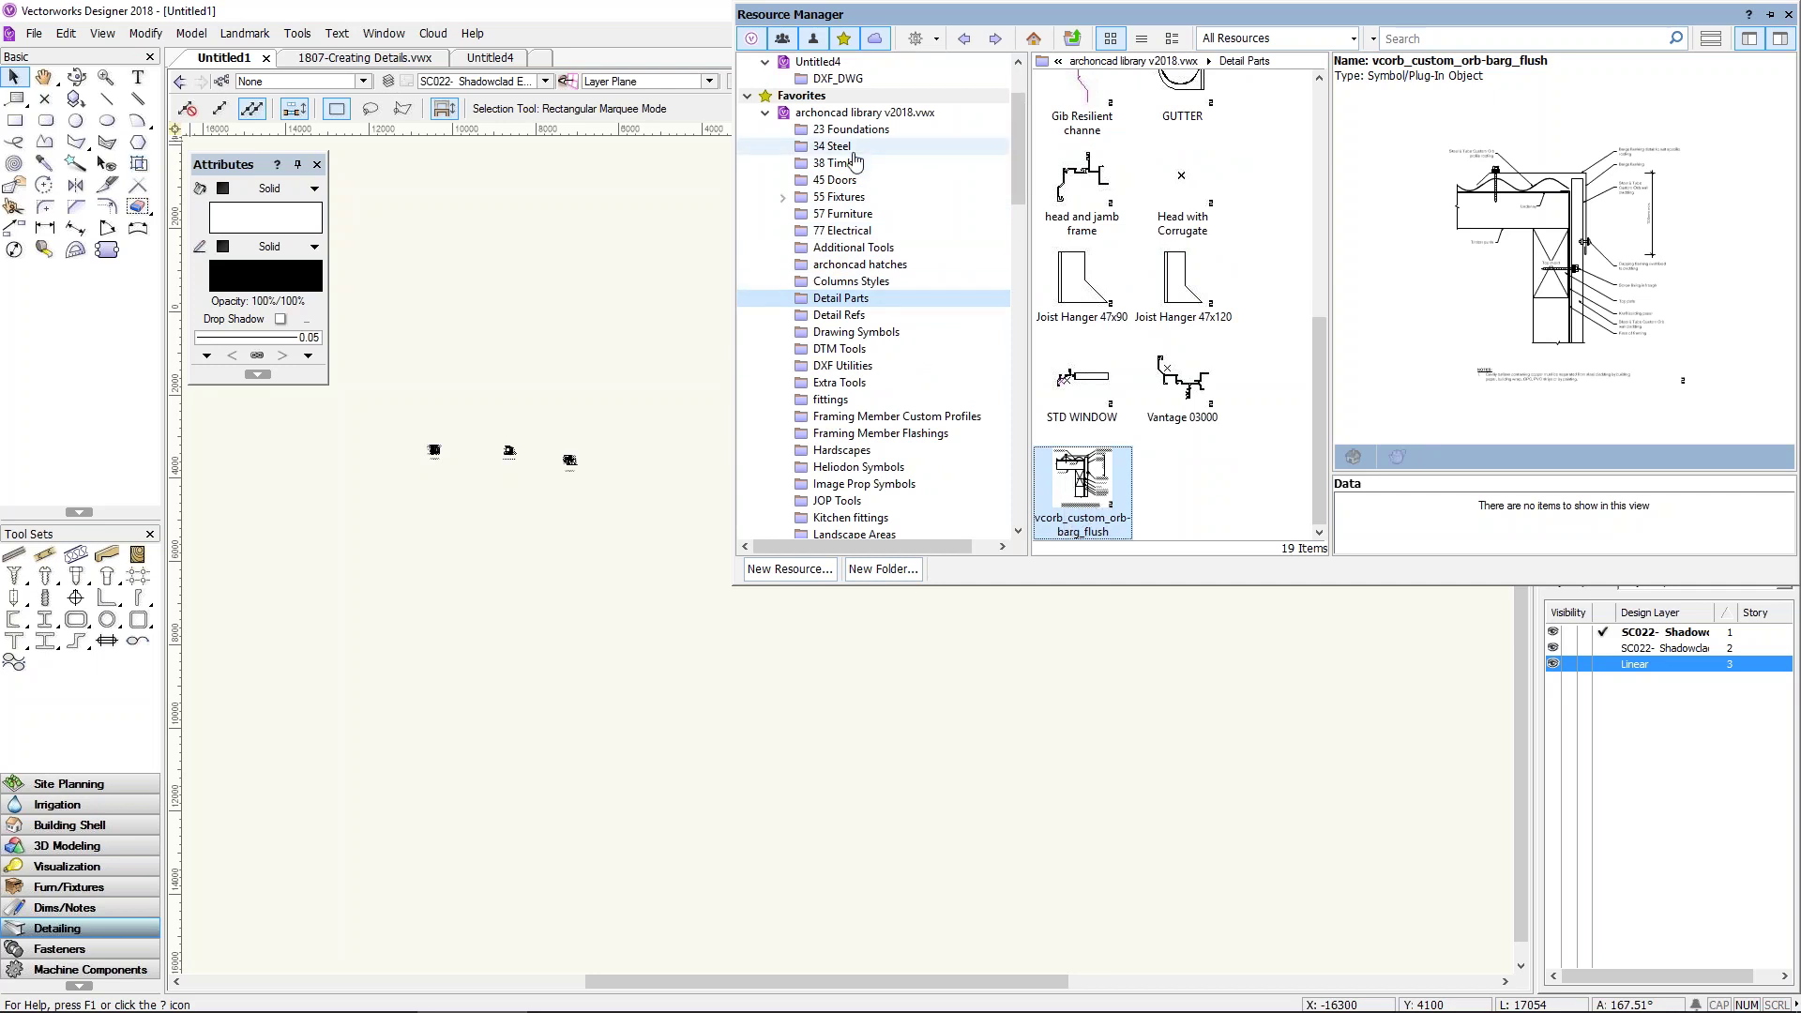
{"action": "scroll", "coordinate": [824, 155], "scroll_direction": "up", "scroll_amount": 2}
Step: Browse Untitled4's resources and preview the jhl_wthr_d_junc_flsh-1pce head flashing detail in its DXF_DWG folder
{"action": "left_click", "coordinate": [819, 162]}
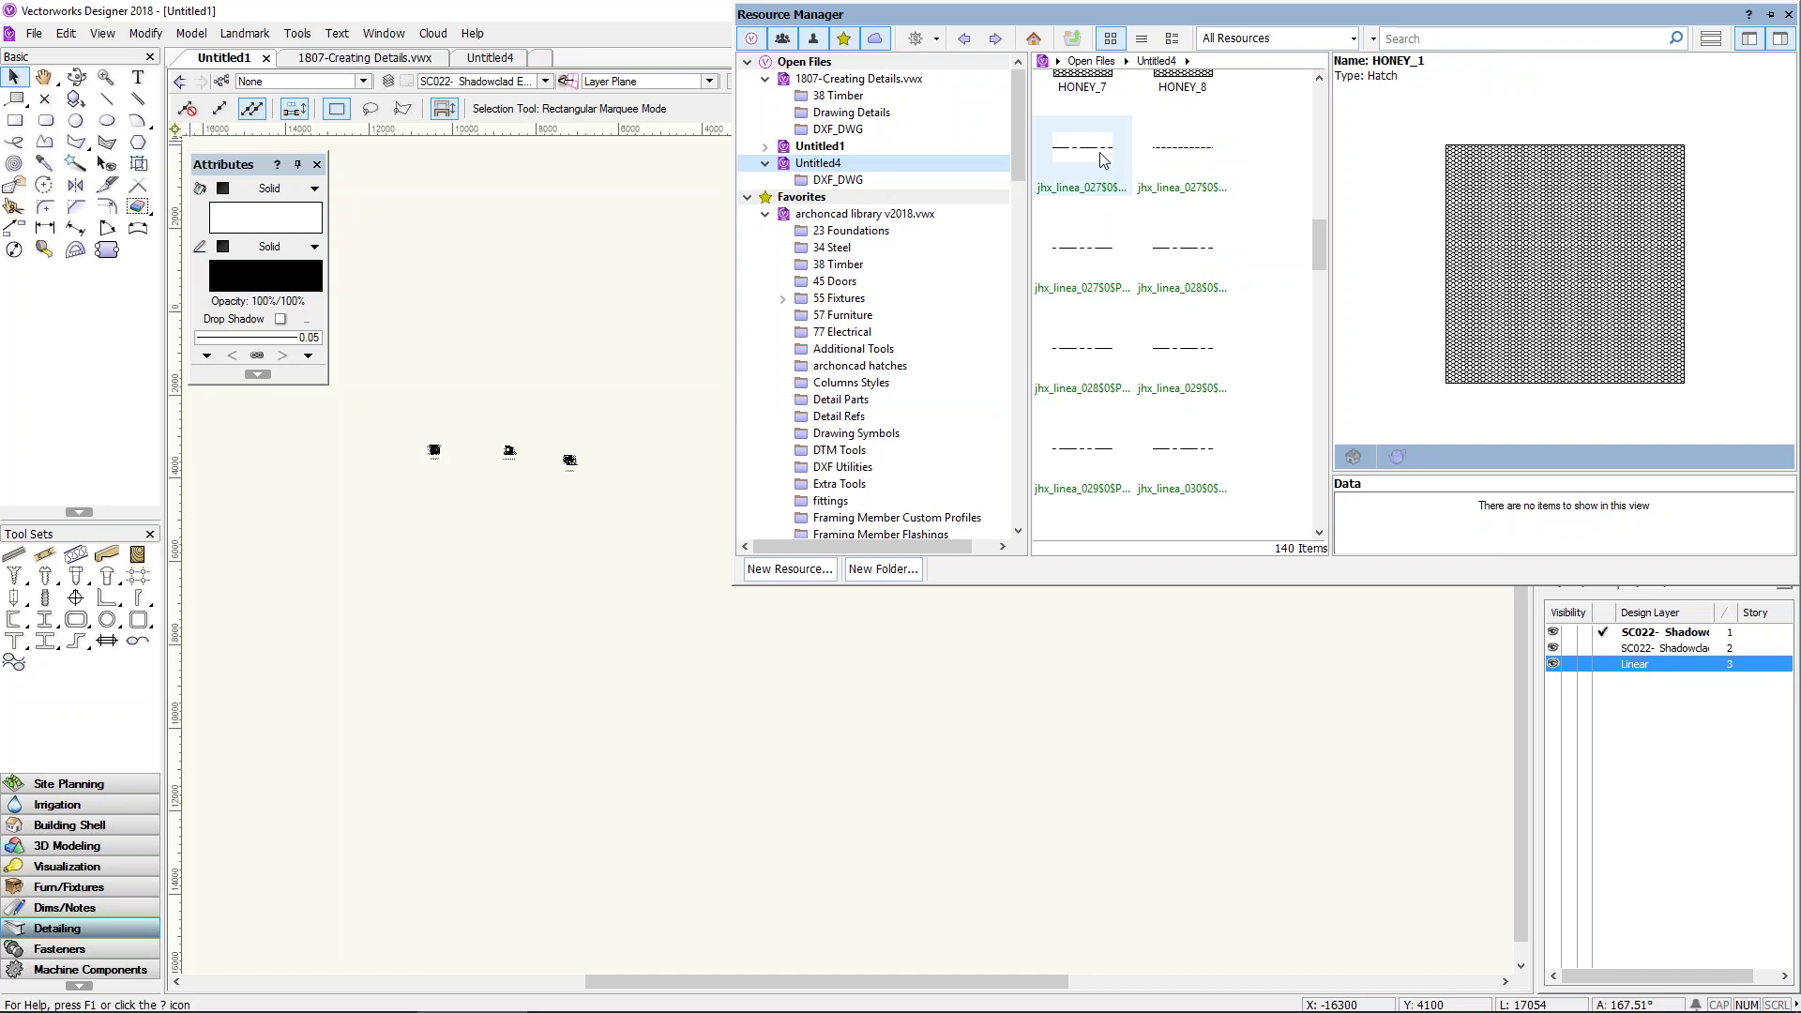
{"action": "scroll", "coordinate": [1106, 164], "scroll_direction": "up", "scroll_amount": 5}
{"action": "double_click", "coordinate": [1079, 103]}
{"action": "scroll", "coordinate": [1292, 300], "scroll_direction": "down", "scroll_amount": 10}
{"action": "scroll", "coordinate": [1292, 300], "scroll_direction": "up", "scroll_amount": 3}
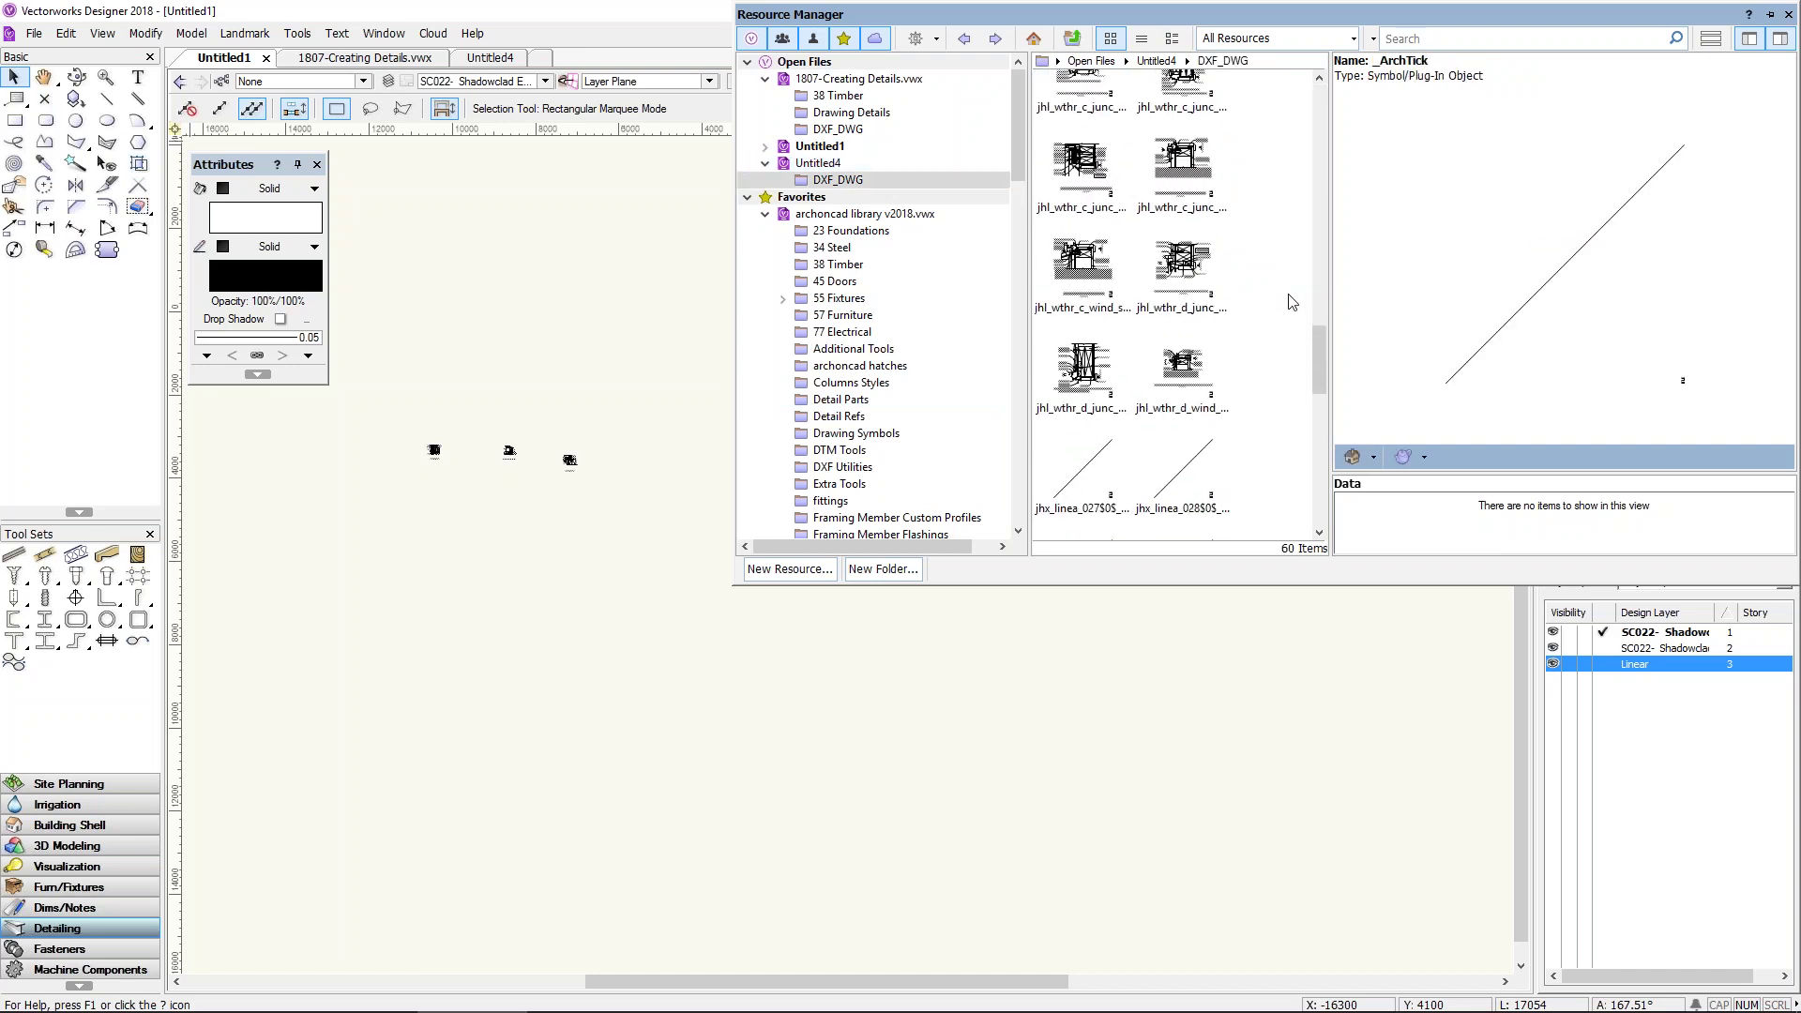
{"action": "left_click", "coordinate": [1099, 355]}
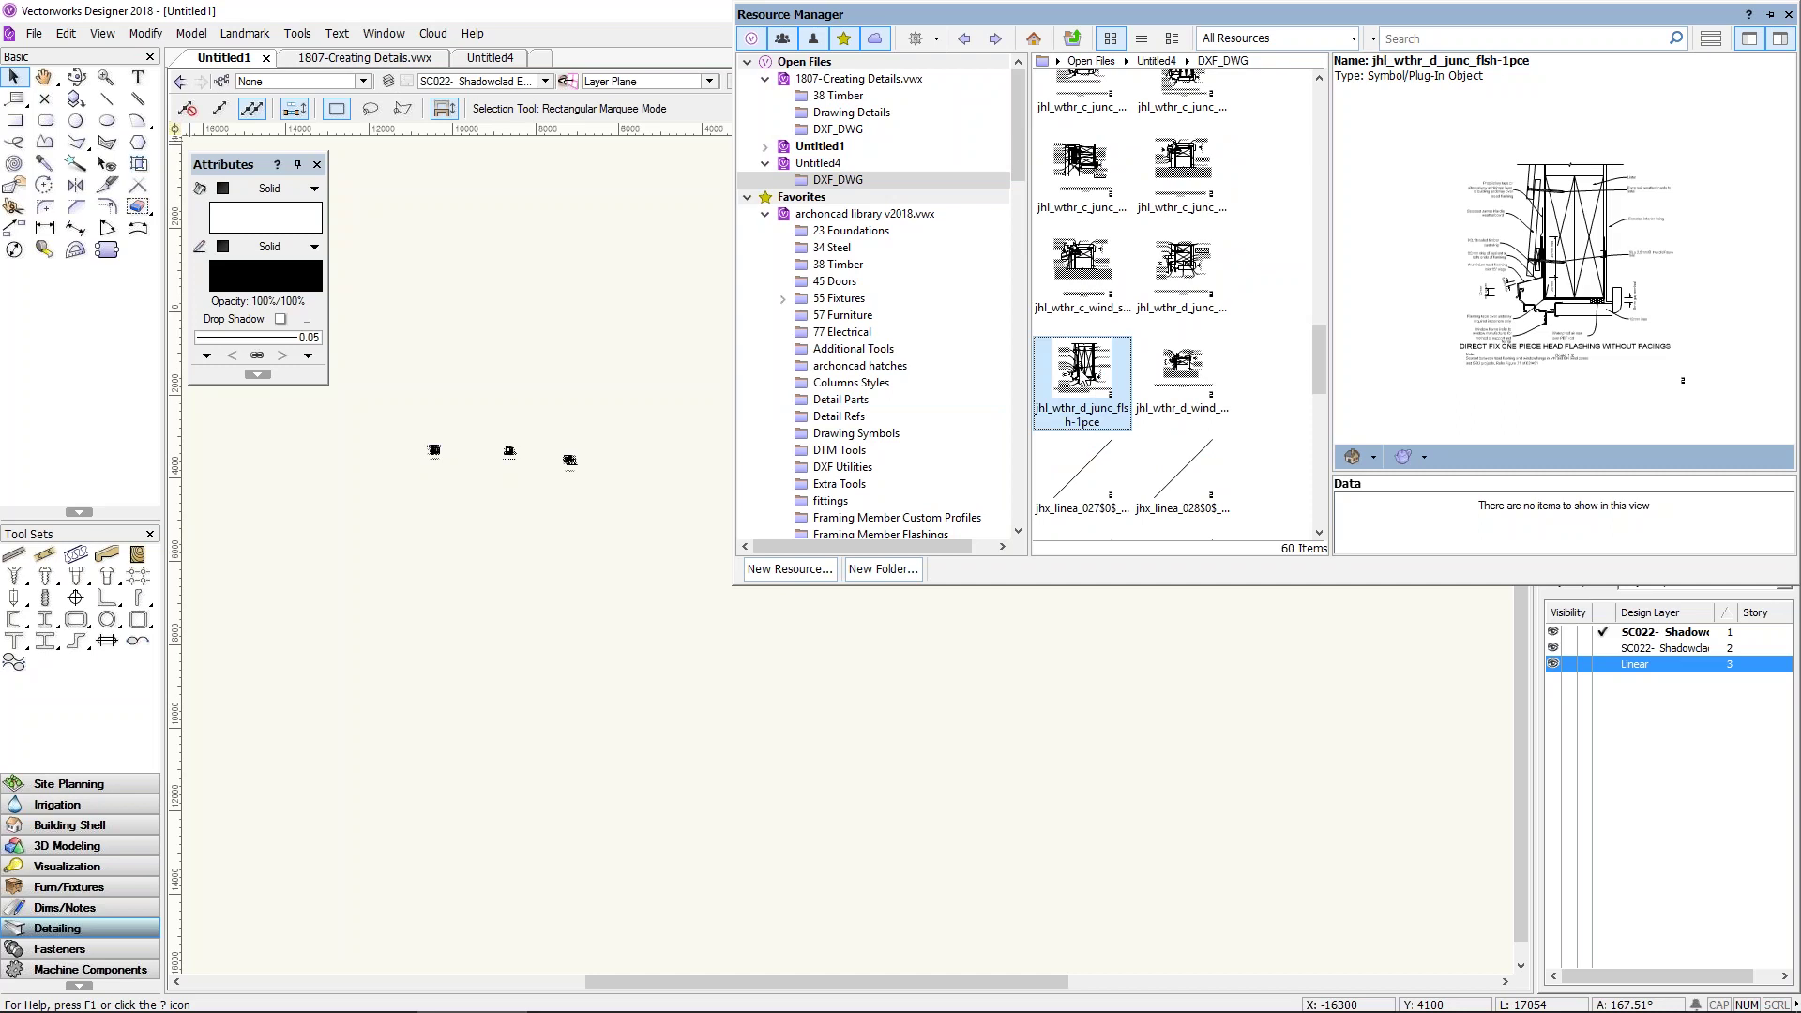
{"action": "left_click_drag", "start_coordinate": [1072, 379], "coordinate": [843, 406]}
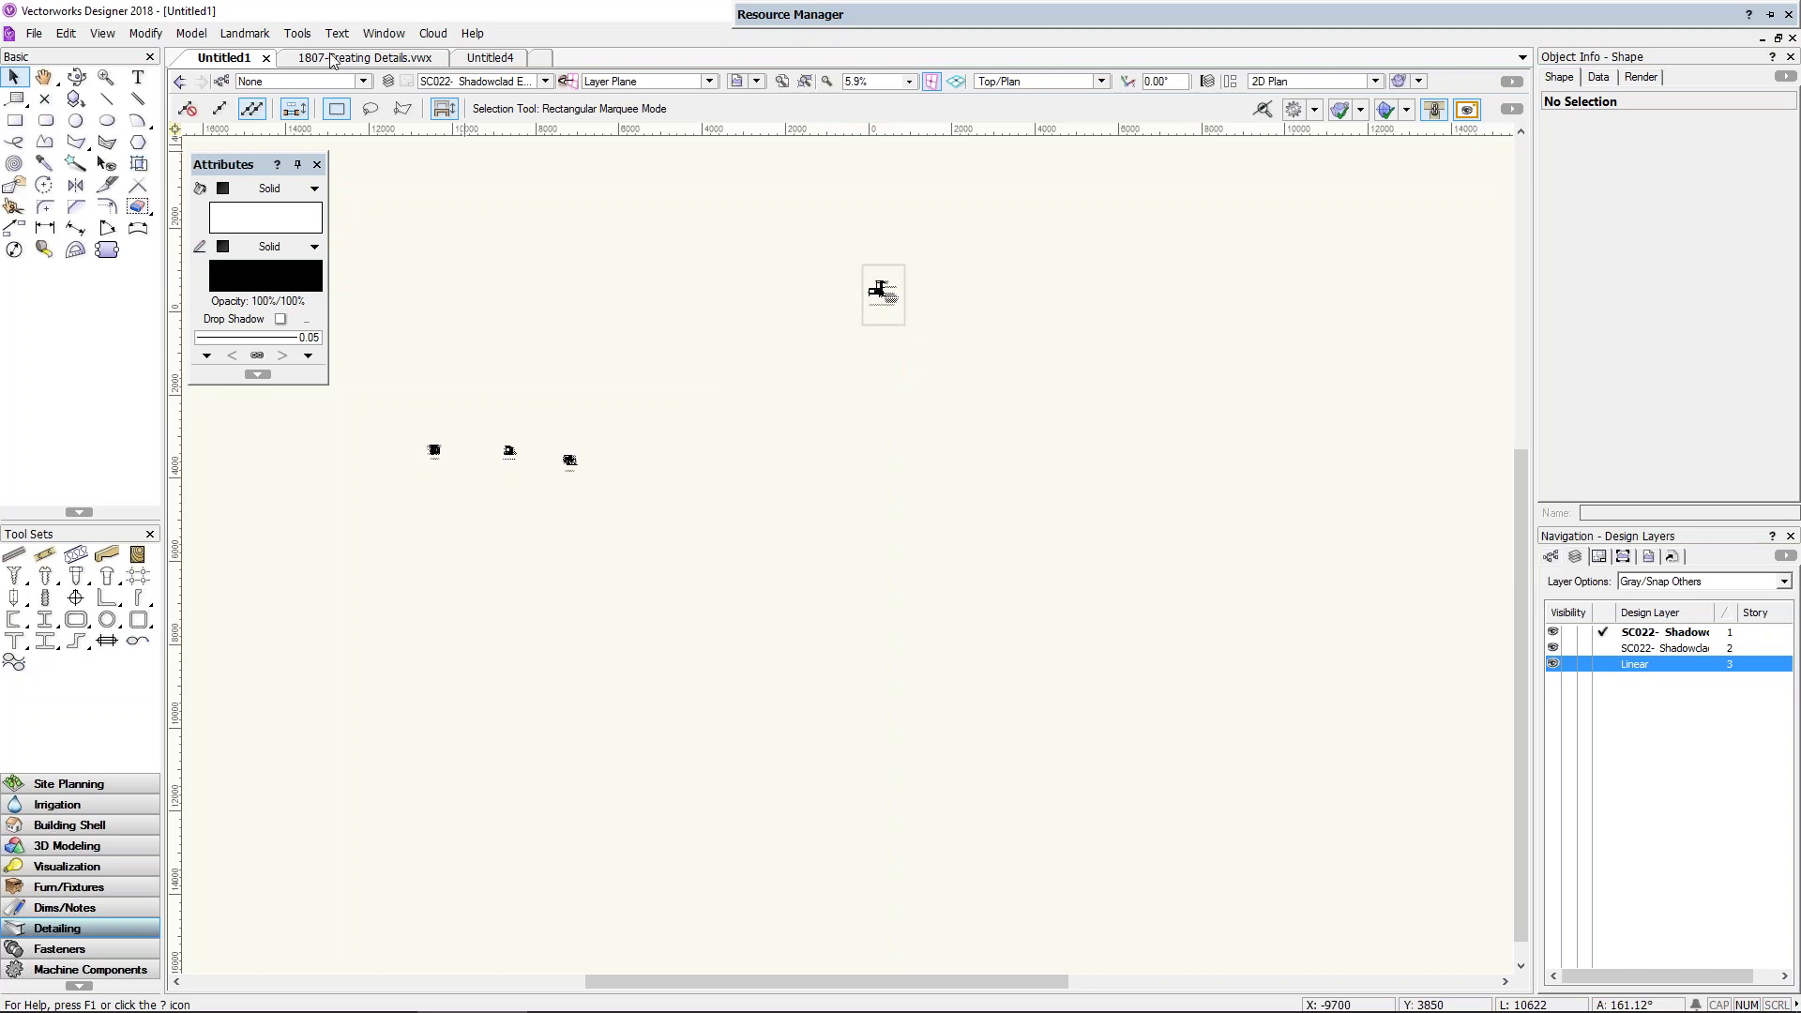
Step: In the 1807-Creating Details drawing, begin a new design layer by import, choosing the 438 project's 180607 Vectorworks file as the source
{"action": "left_click", "coordinate": [365, 57]}
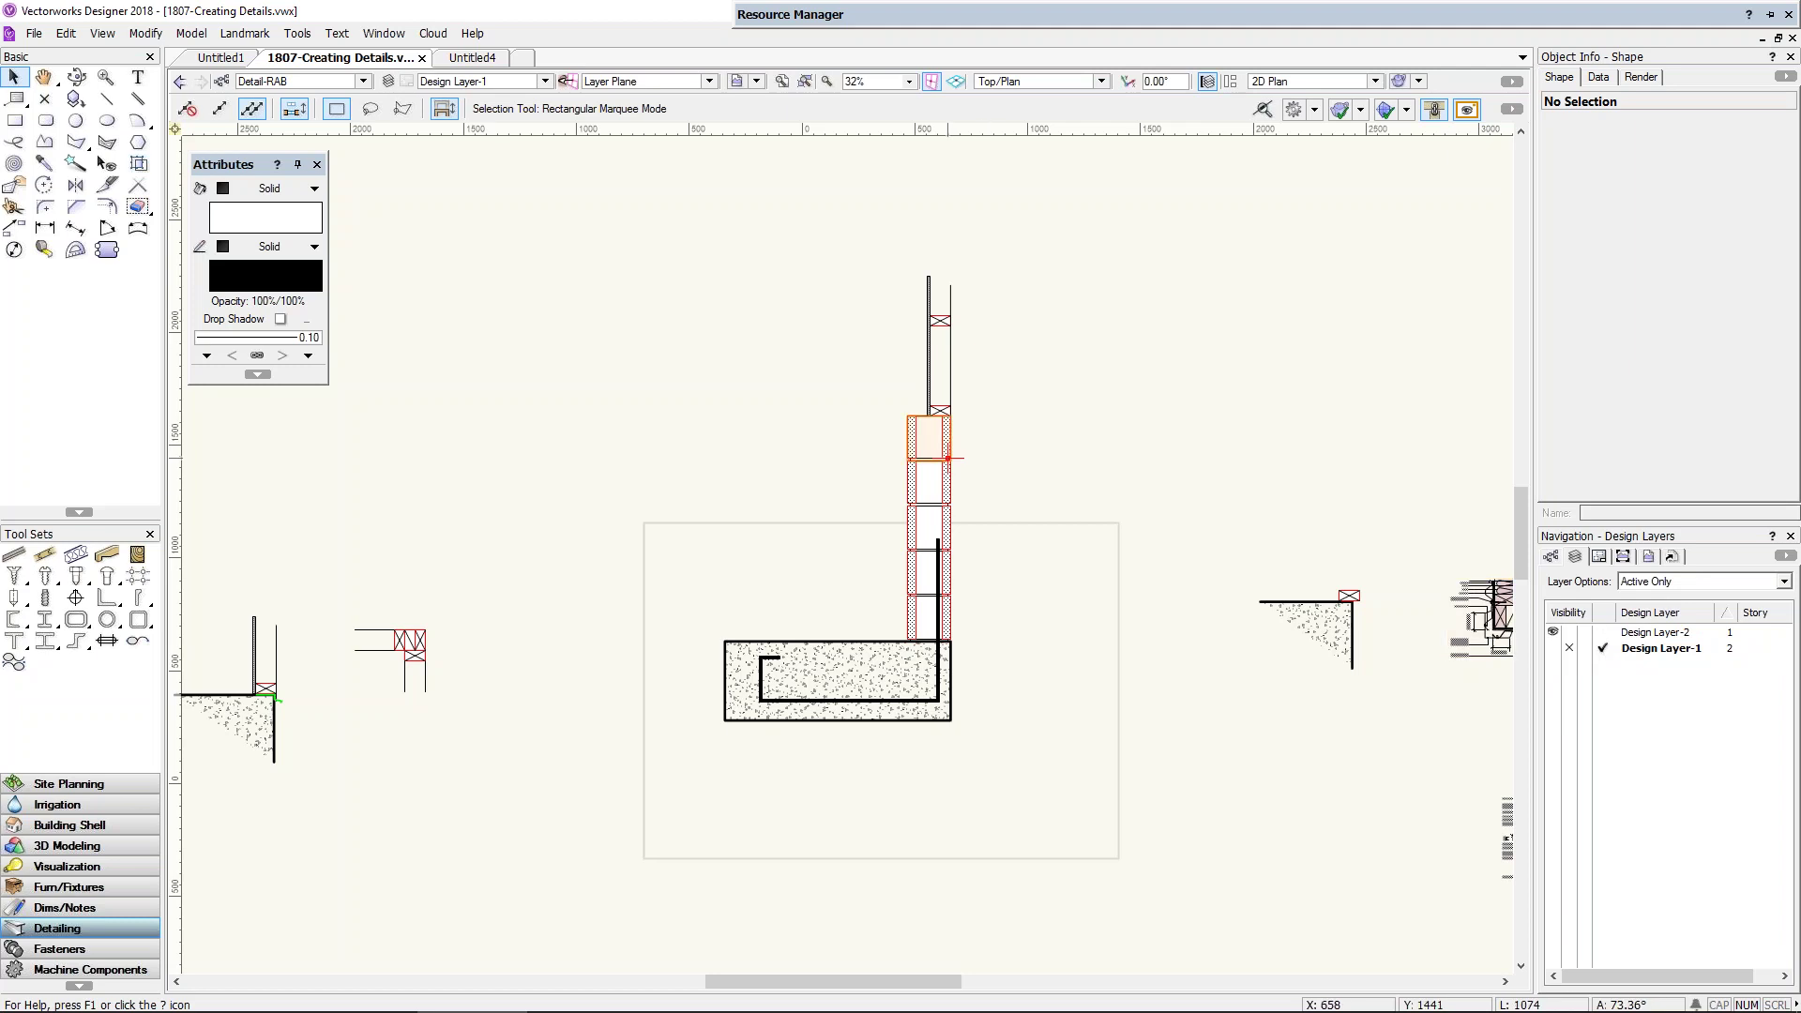
{"action": "scroll", "coordinate": [1041, 423], "scroll_direction": "down", "scroll_amount": 5}
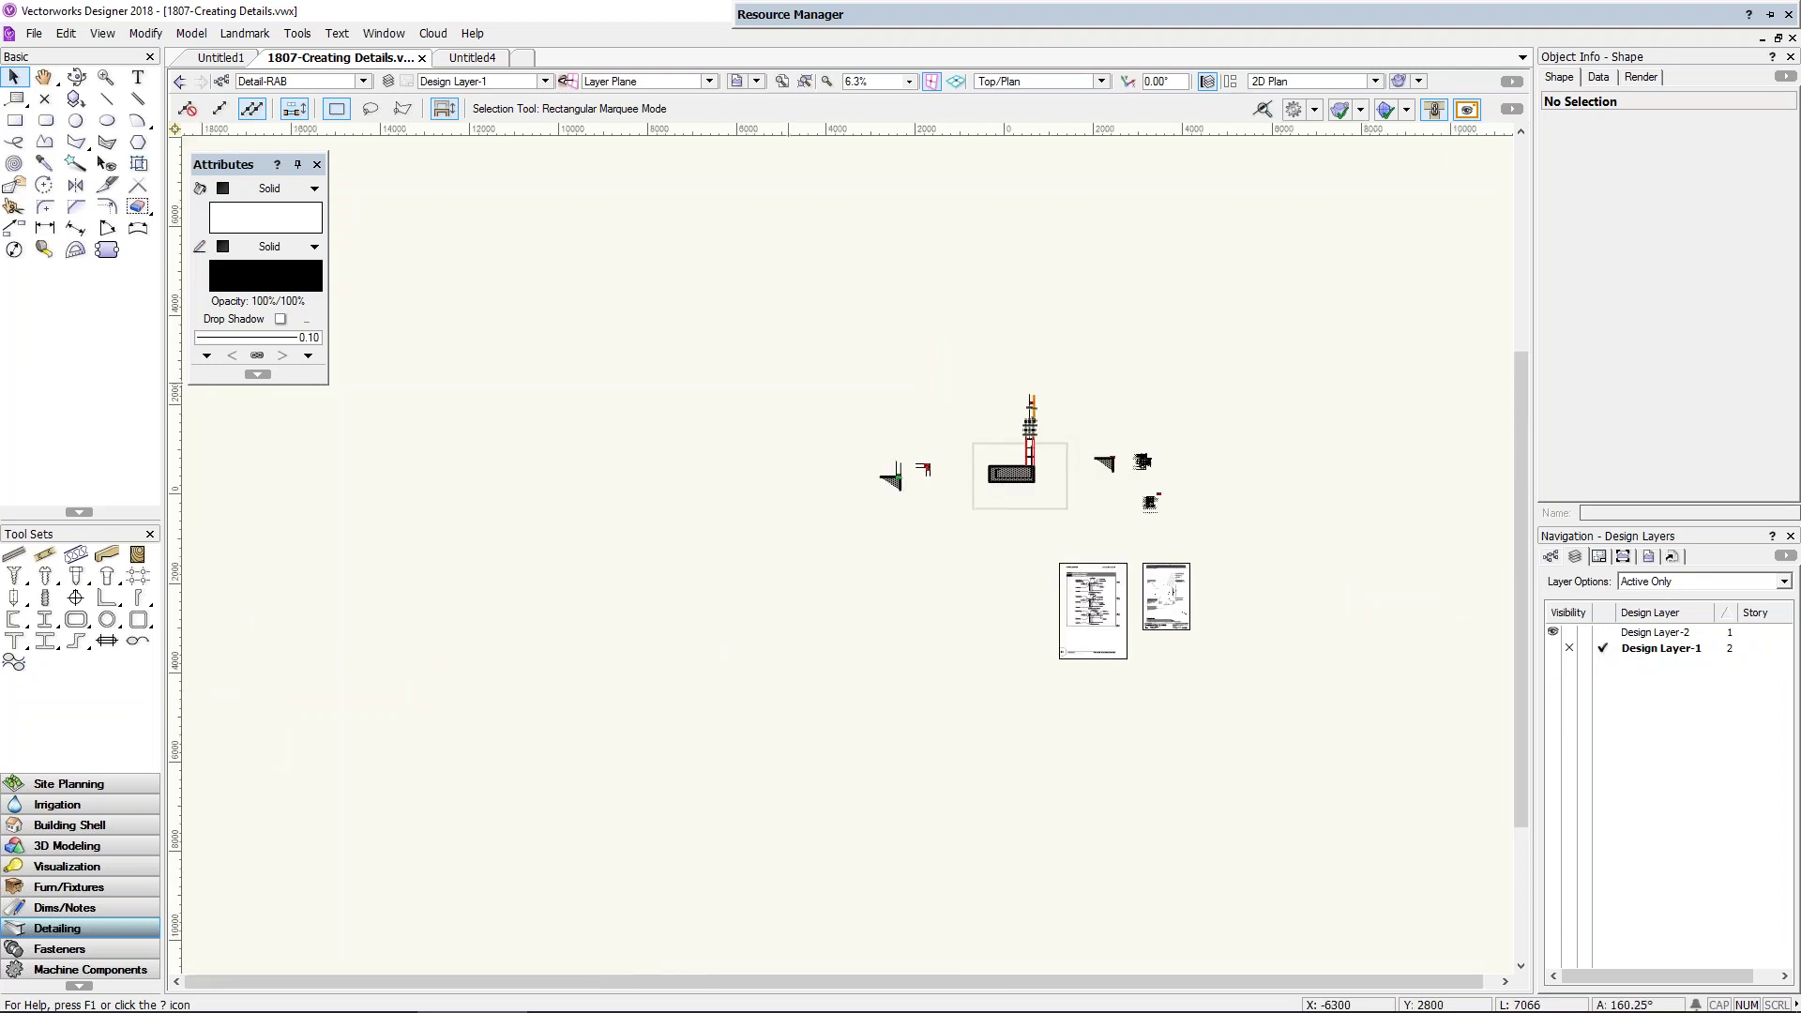
{"action": "left_click", "coordinate": [40, 42]}
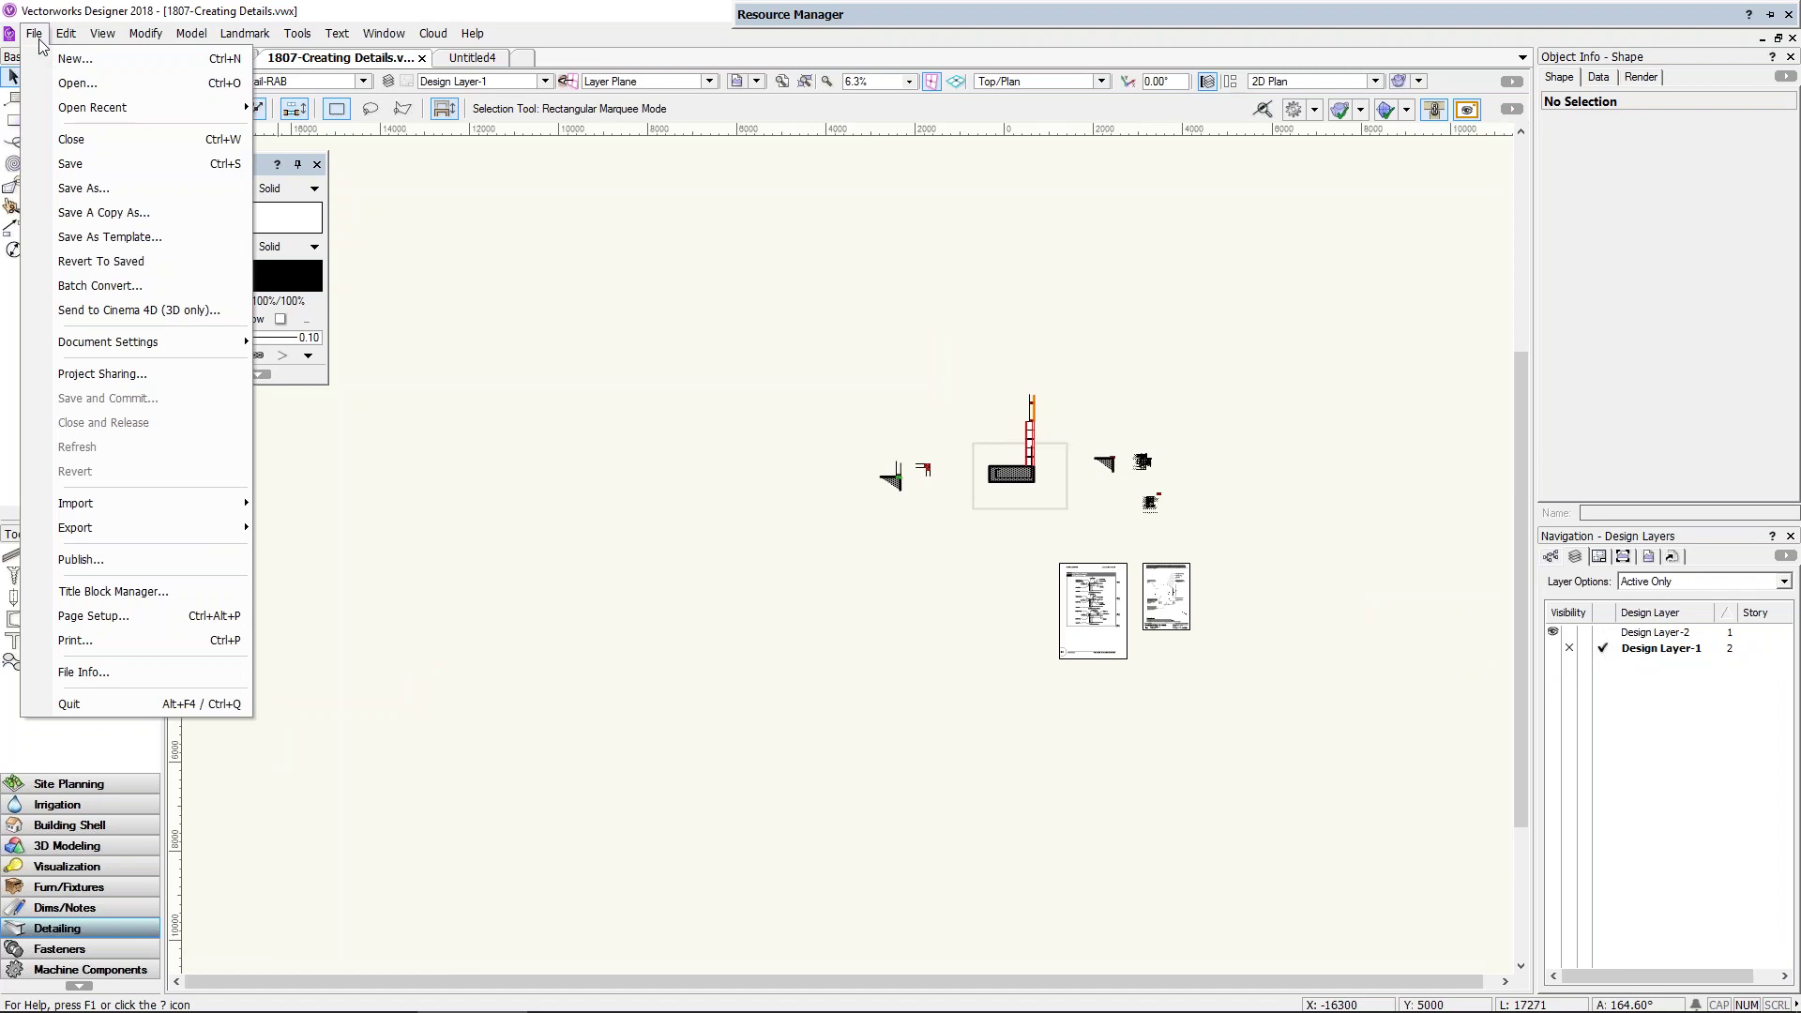
{"action": "left_click", "coordinate": [39, 41]}
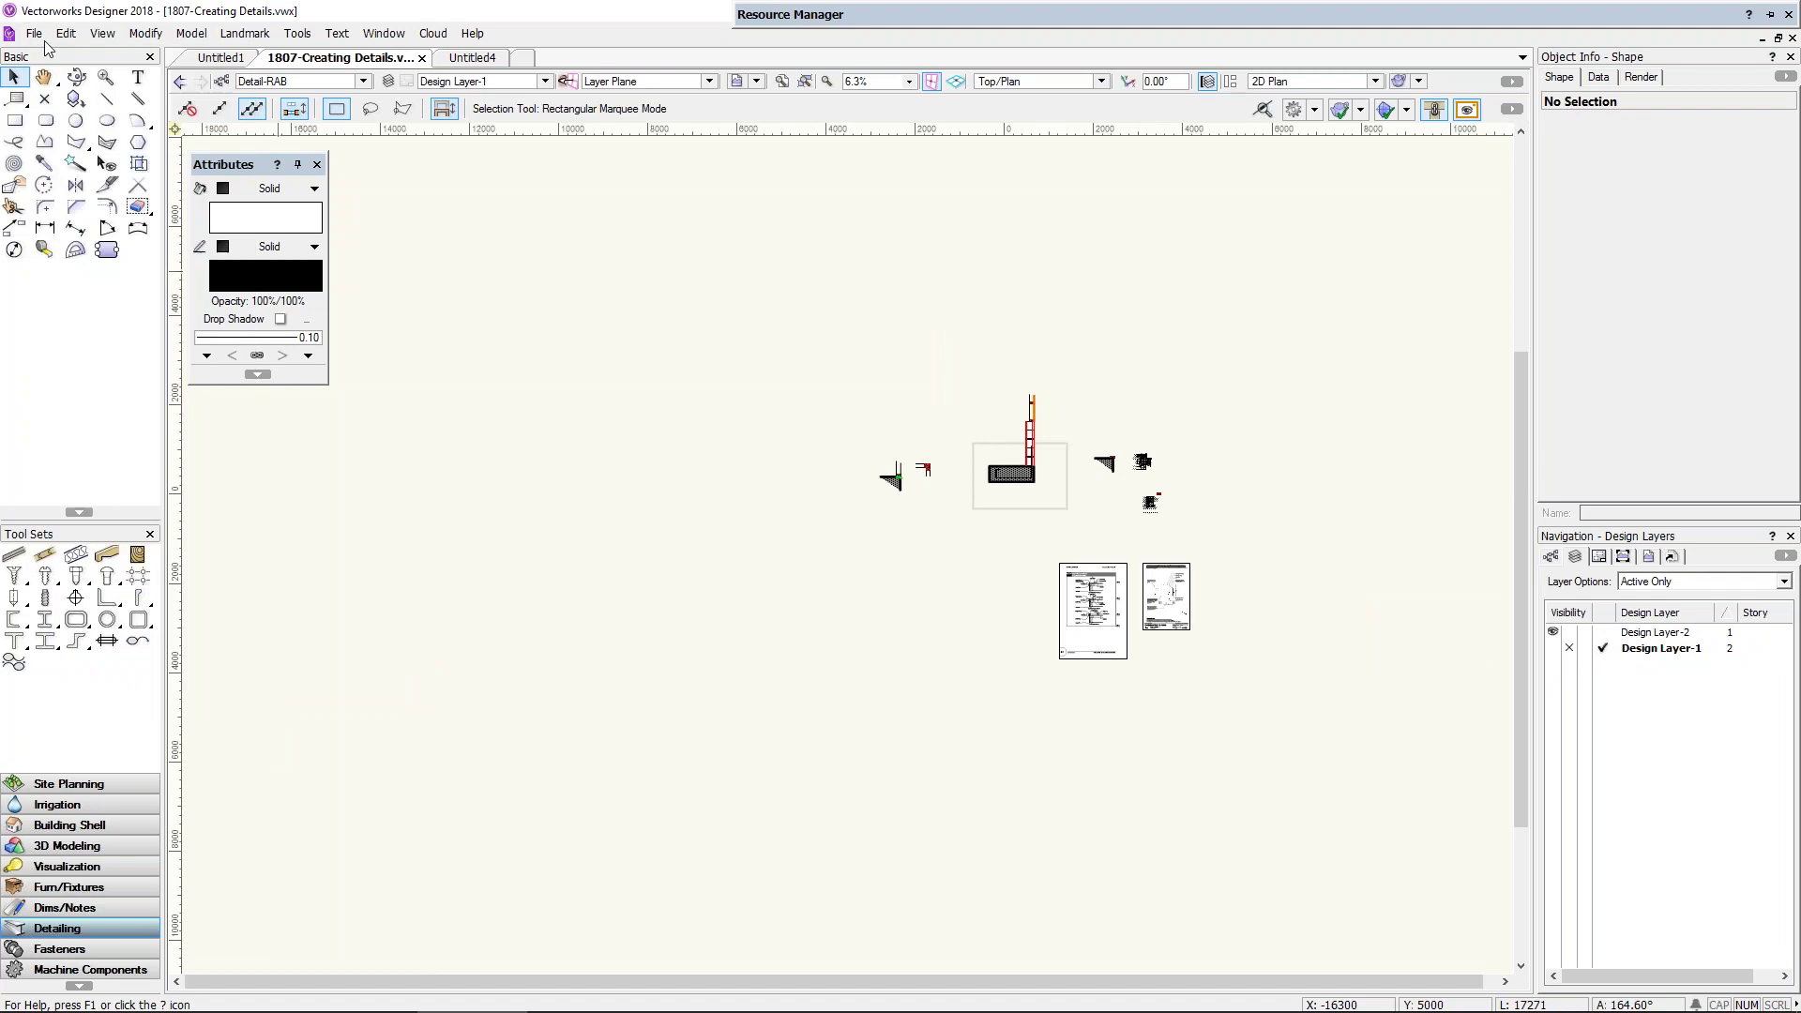
{"action": "left_click", "coordinate": [399, 88]}
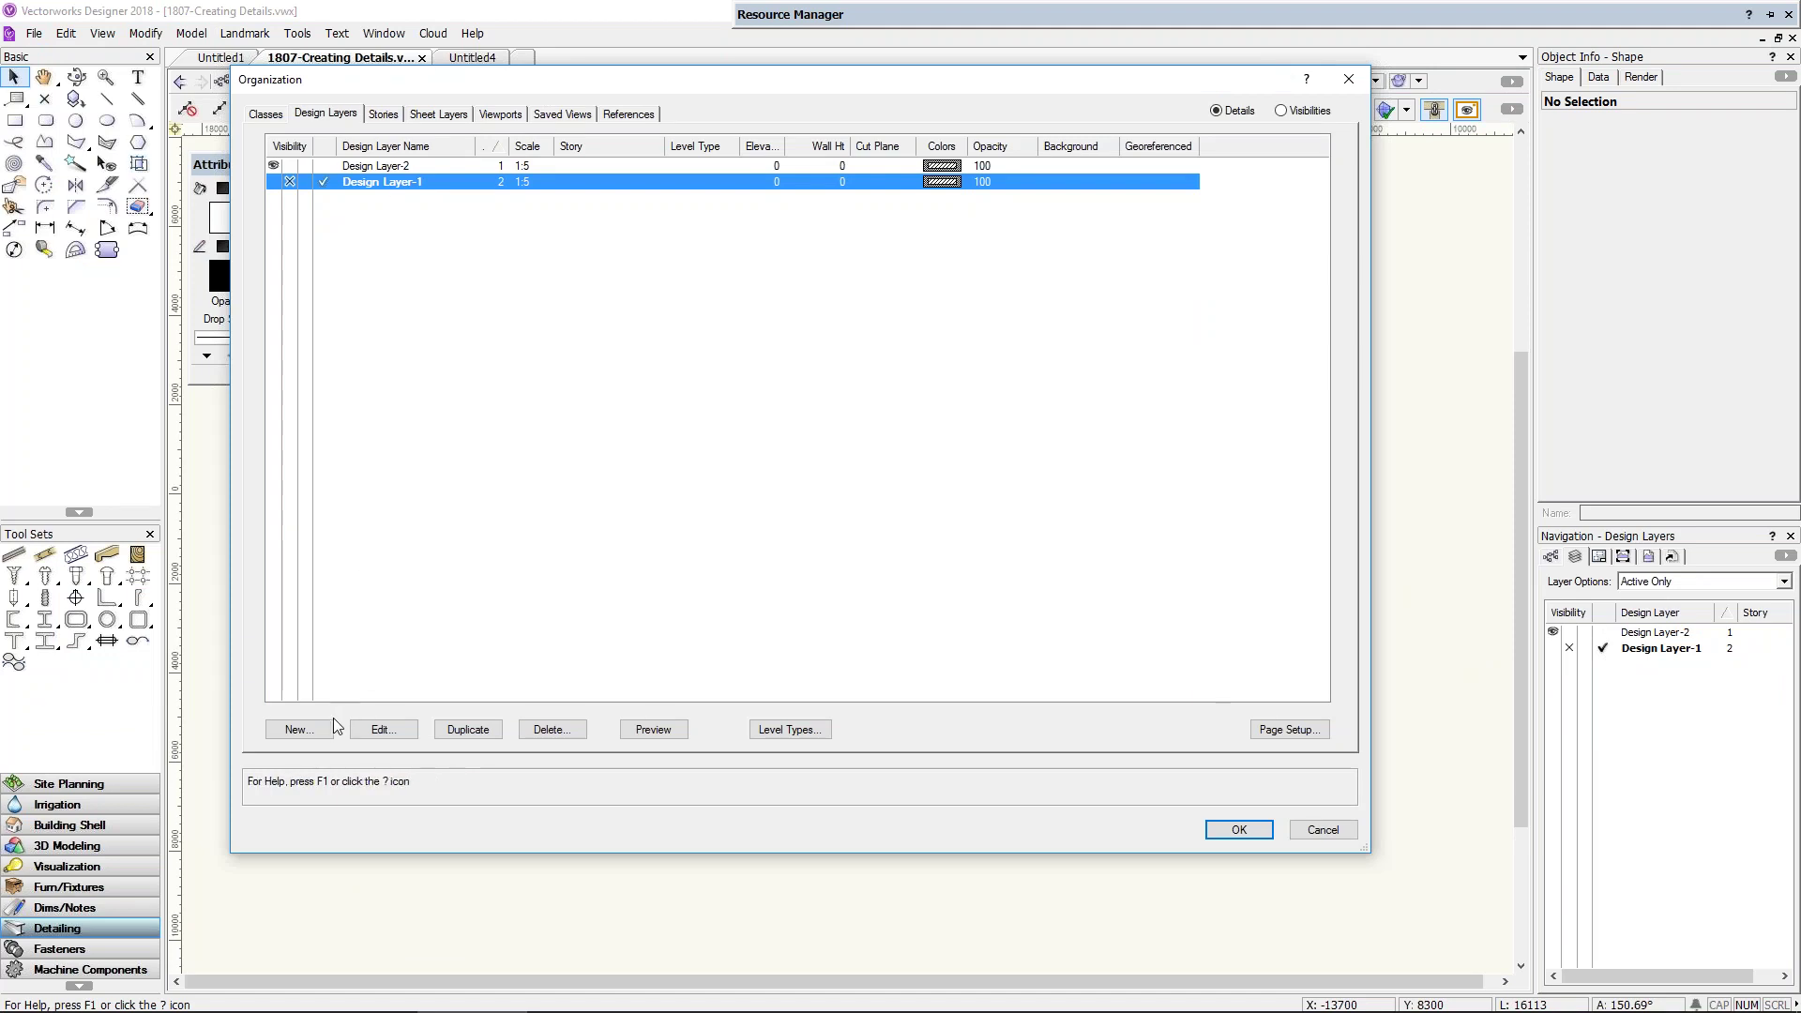
{"action": "left_click", "coordinate": [302, 736]}
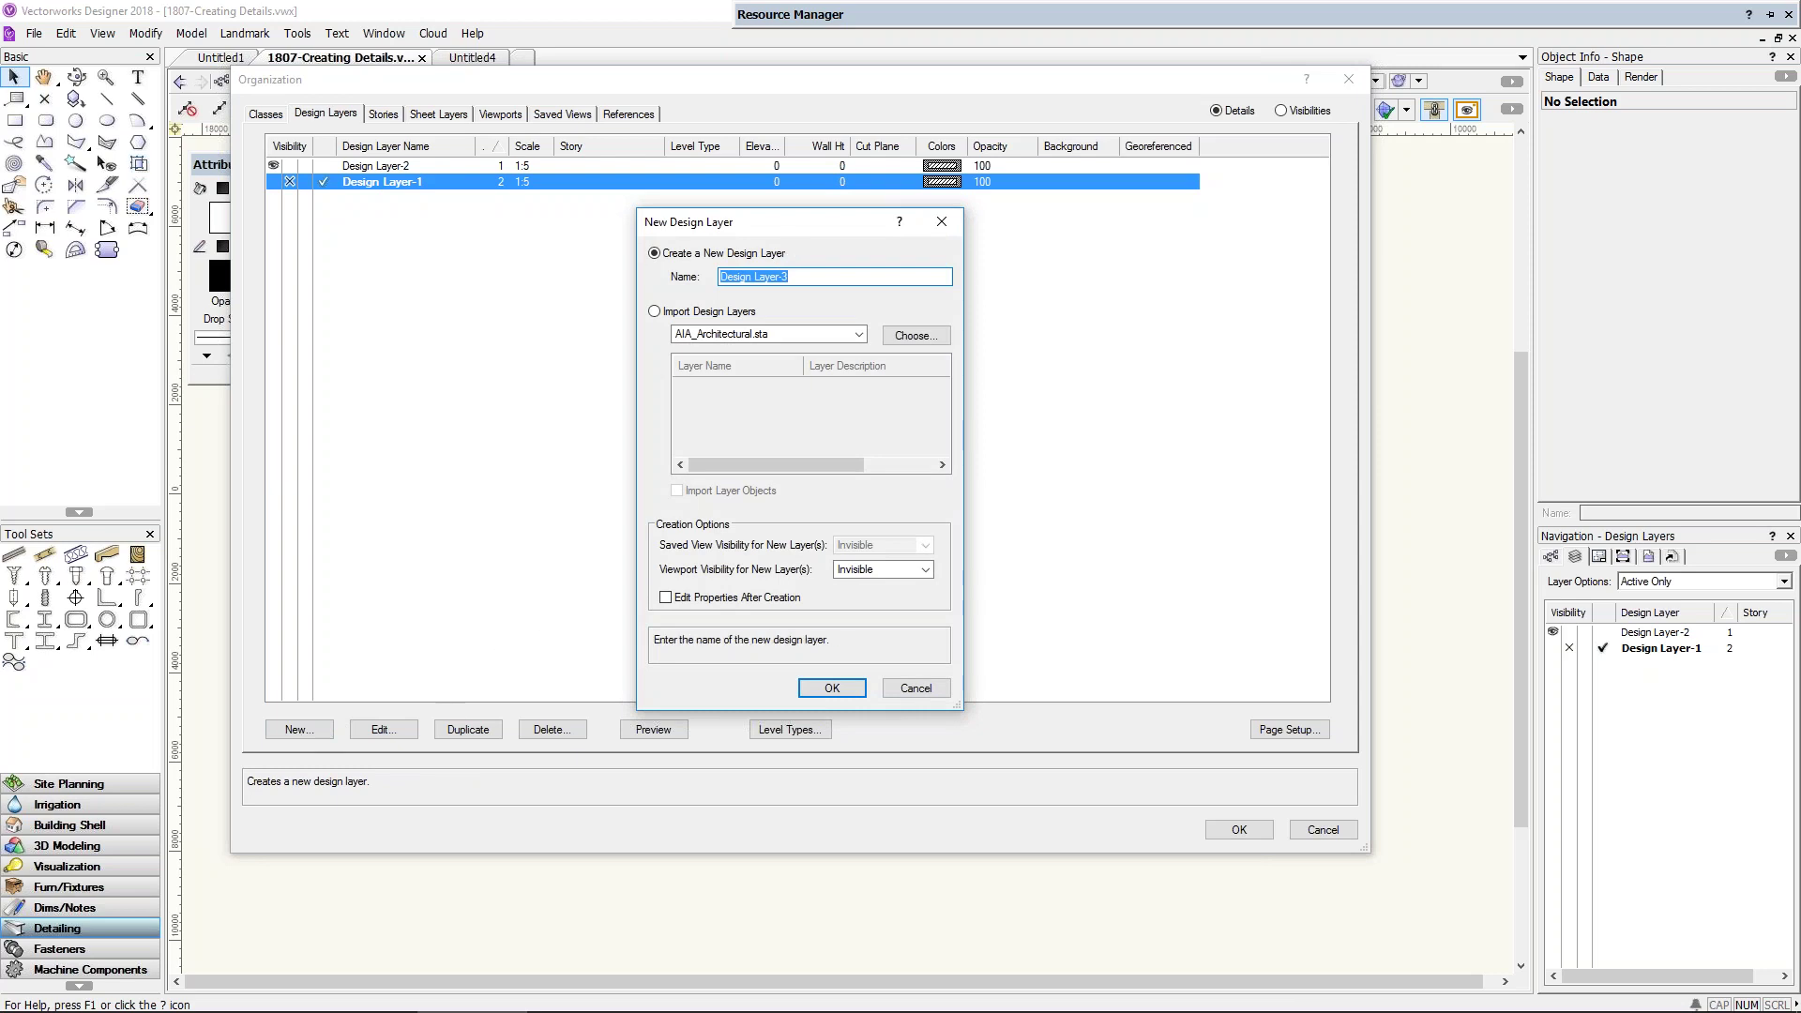
{"action": "left_click", "coordinate": [750, 277]}
{"action": "left_click", "coordinate": [696, 313]}
{"action": "left_click", "coordinate": [906, 338]}
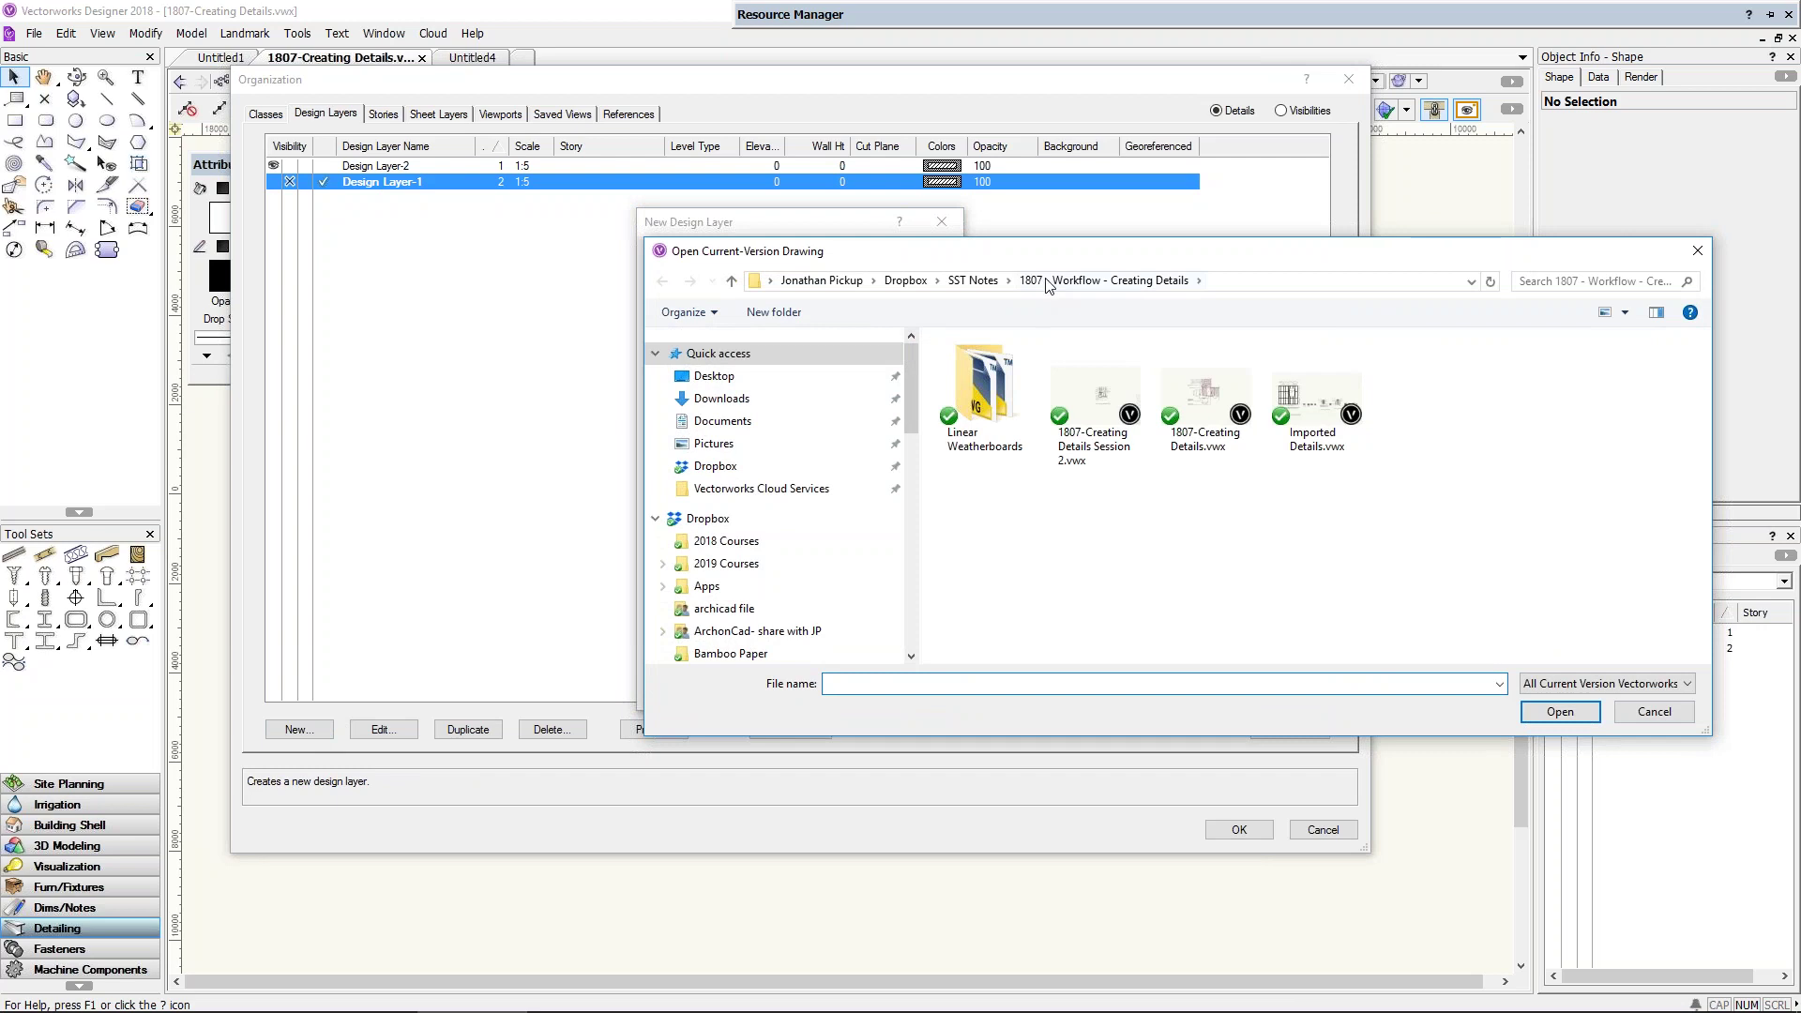
{"action": "key", "text": "Escape"}
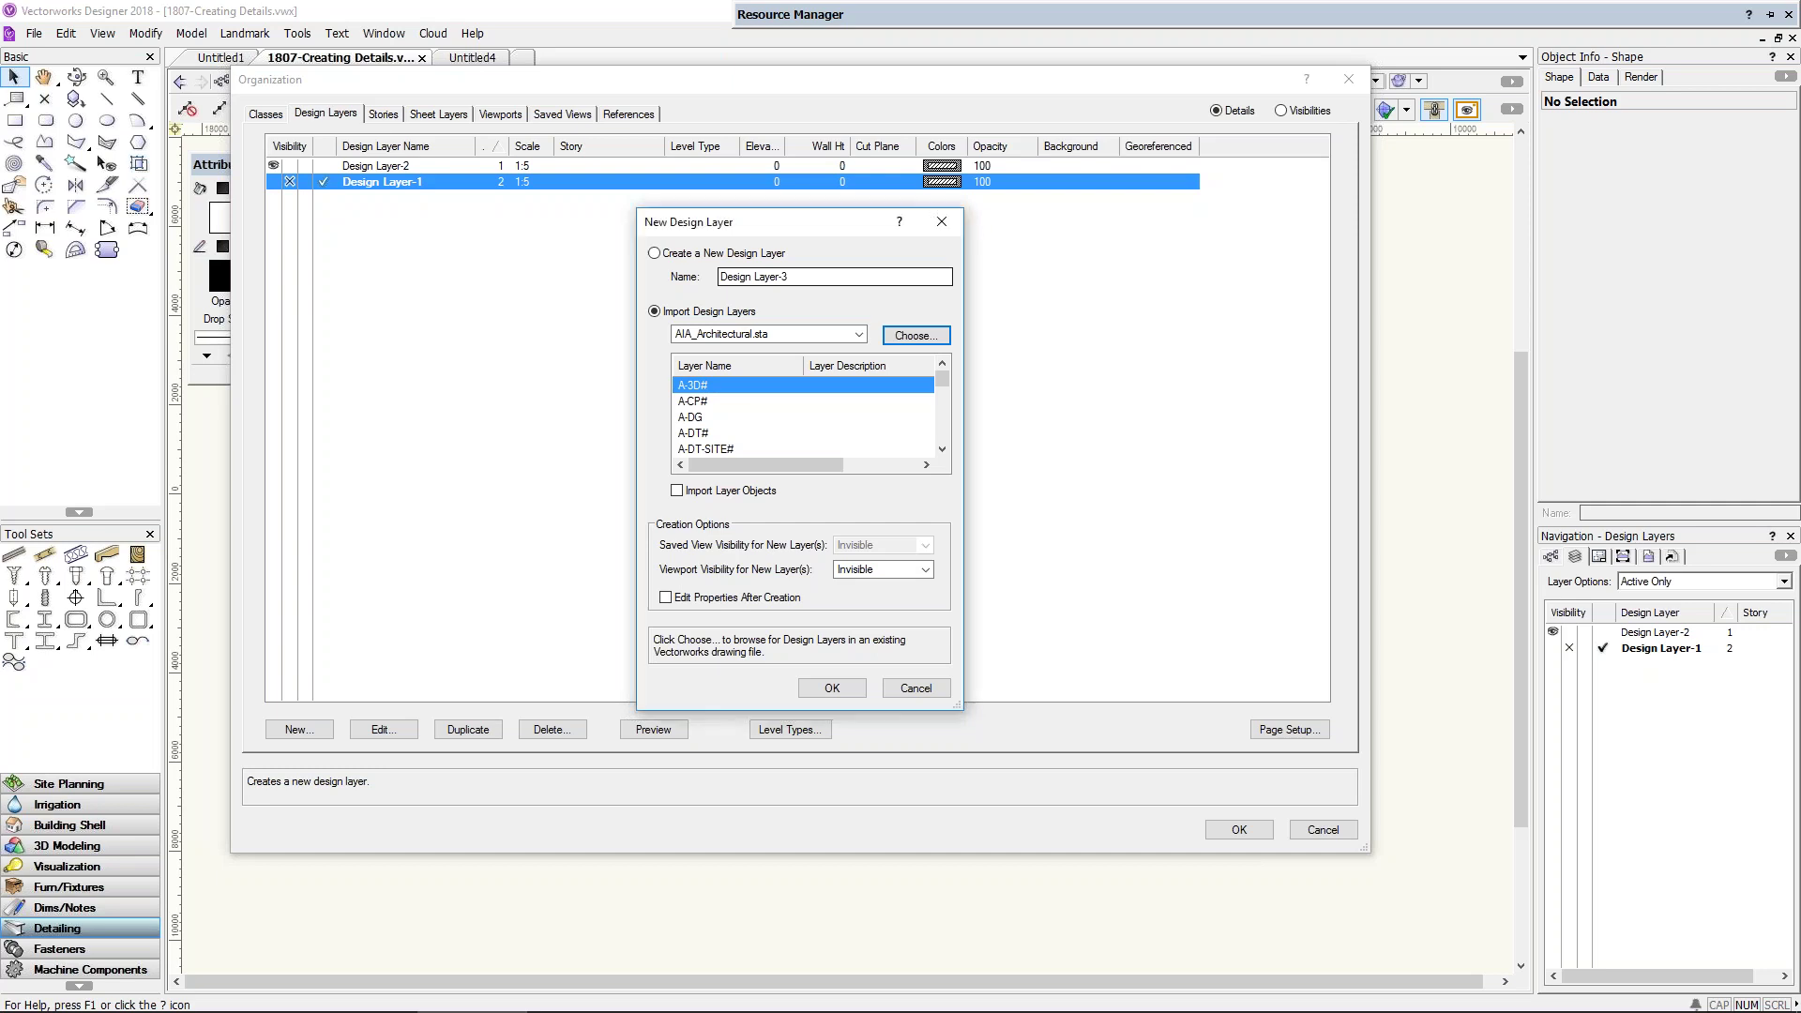
{"action": "left_click_drag", "start_coordinate": [958, 707], "coordinate": [1116, 813]}
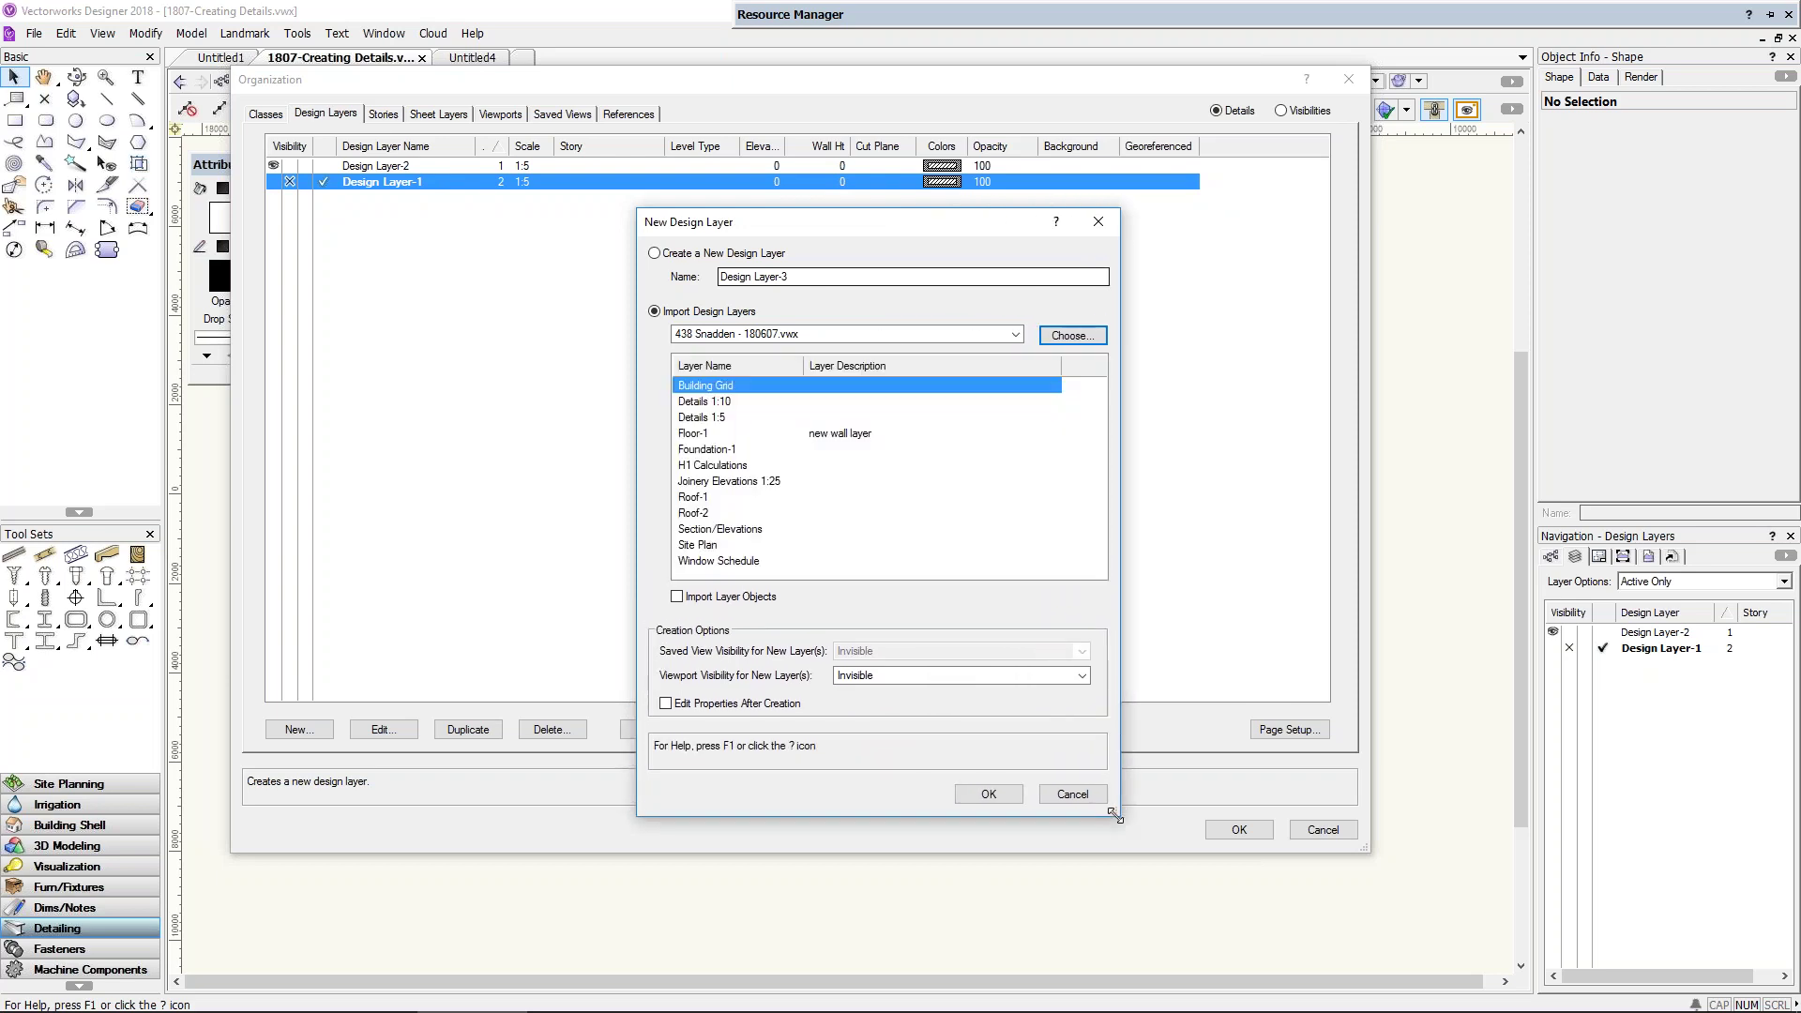
Step: Import the Details 1:10 and Details 1:5 layers with their objects, keeping the existing hatches for all name conflicts
{"action": "left_click", "coordinate": [718, 402]}
{"action": "left_click", "coordinate": [723, 422], "text": "ctrl"}
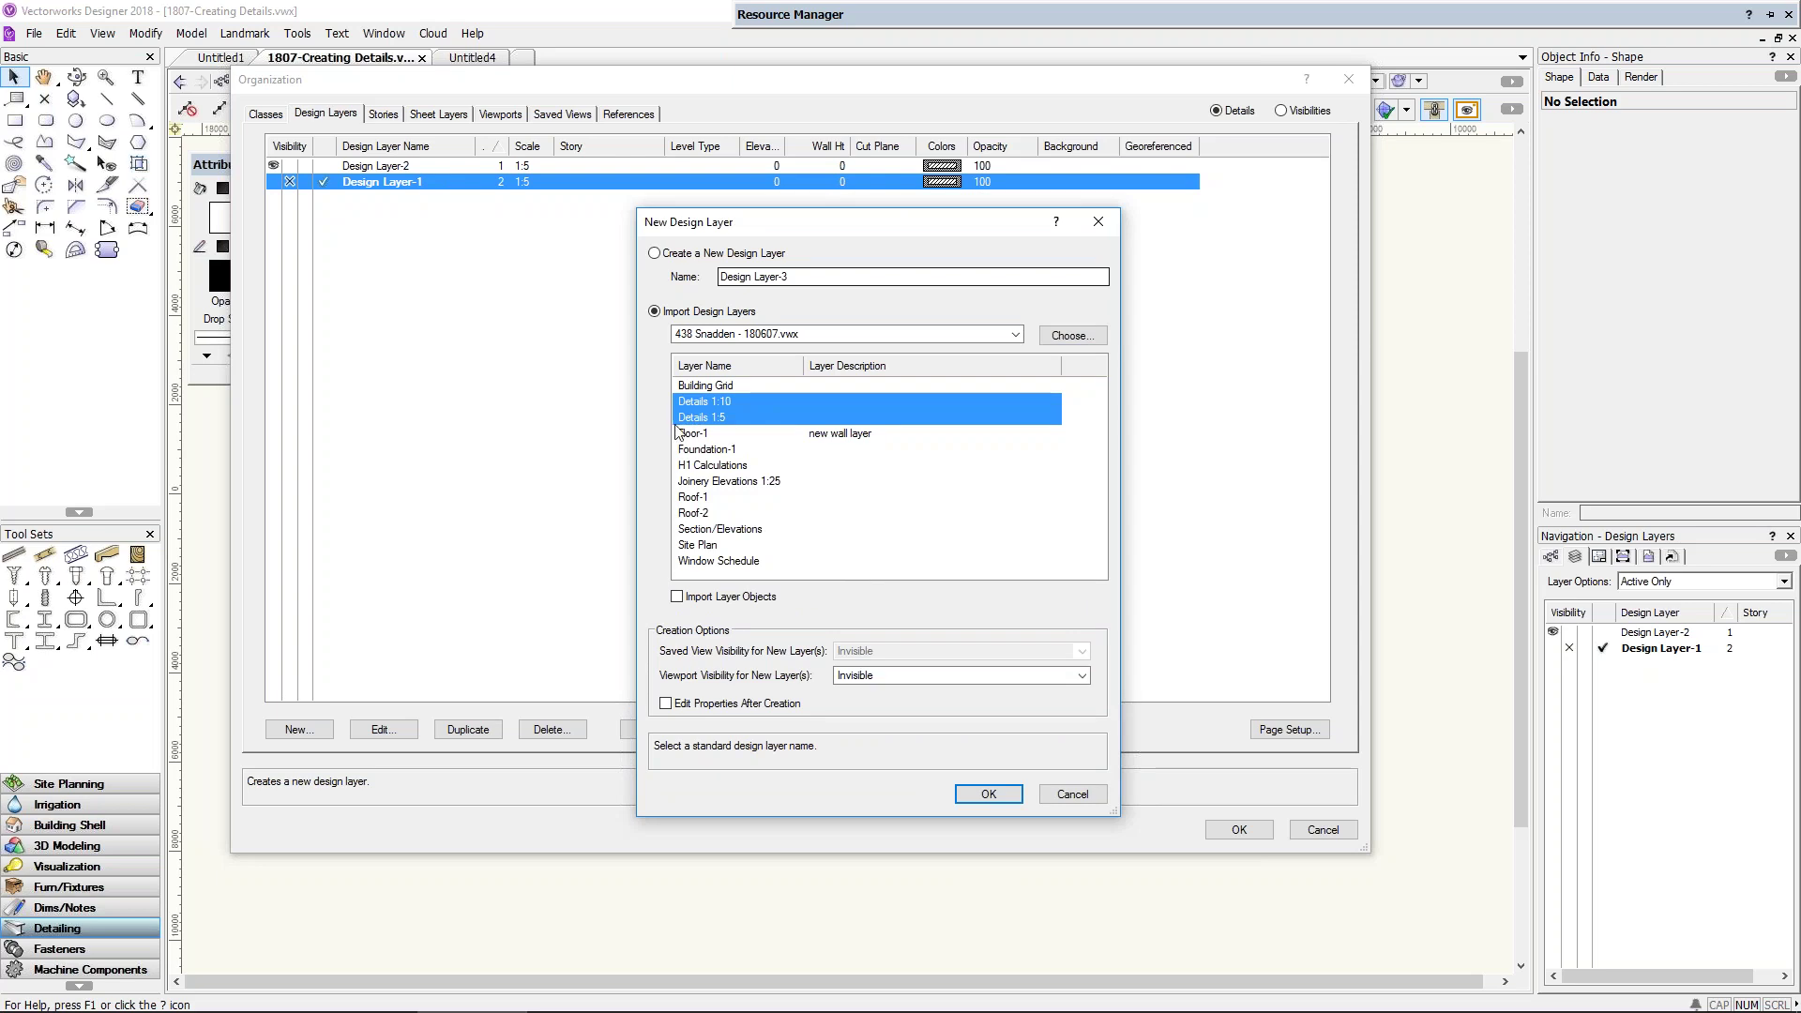
{"action": "left_click", "coordinate": [690, 602]}
{"action": "left_click", "coordinate": [677, 598]}
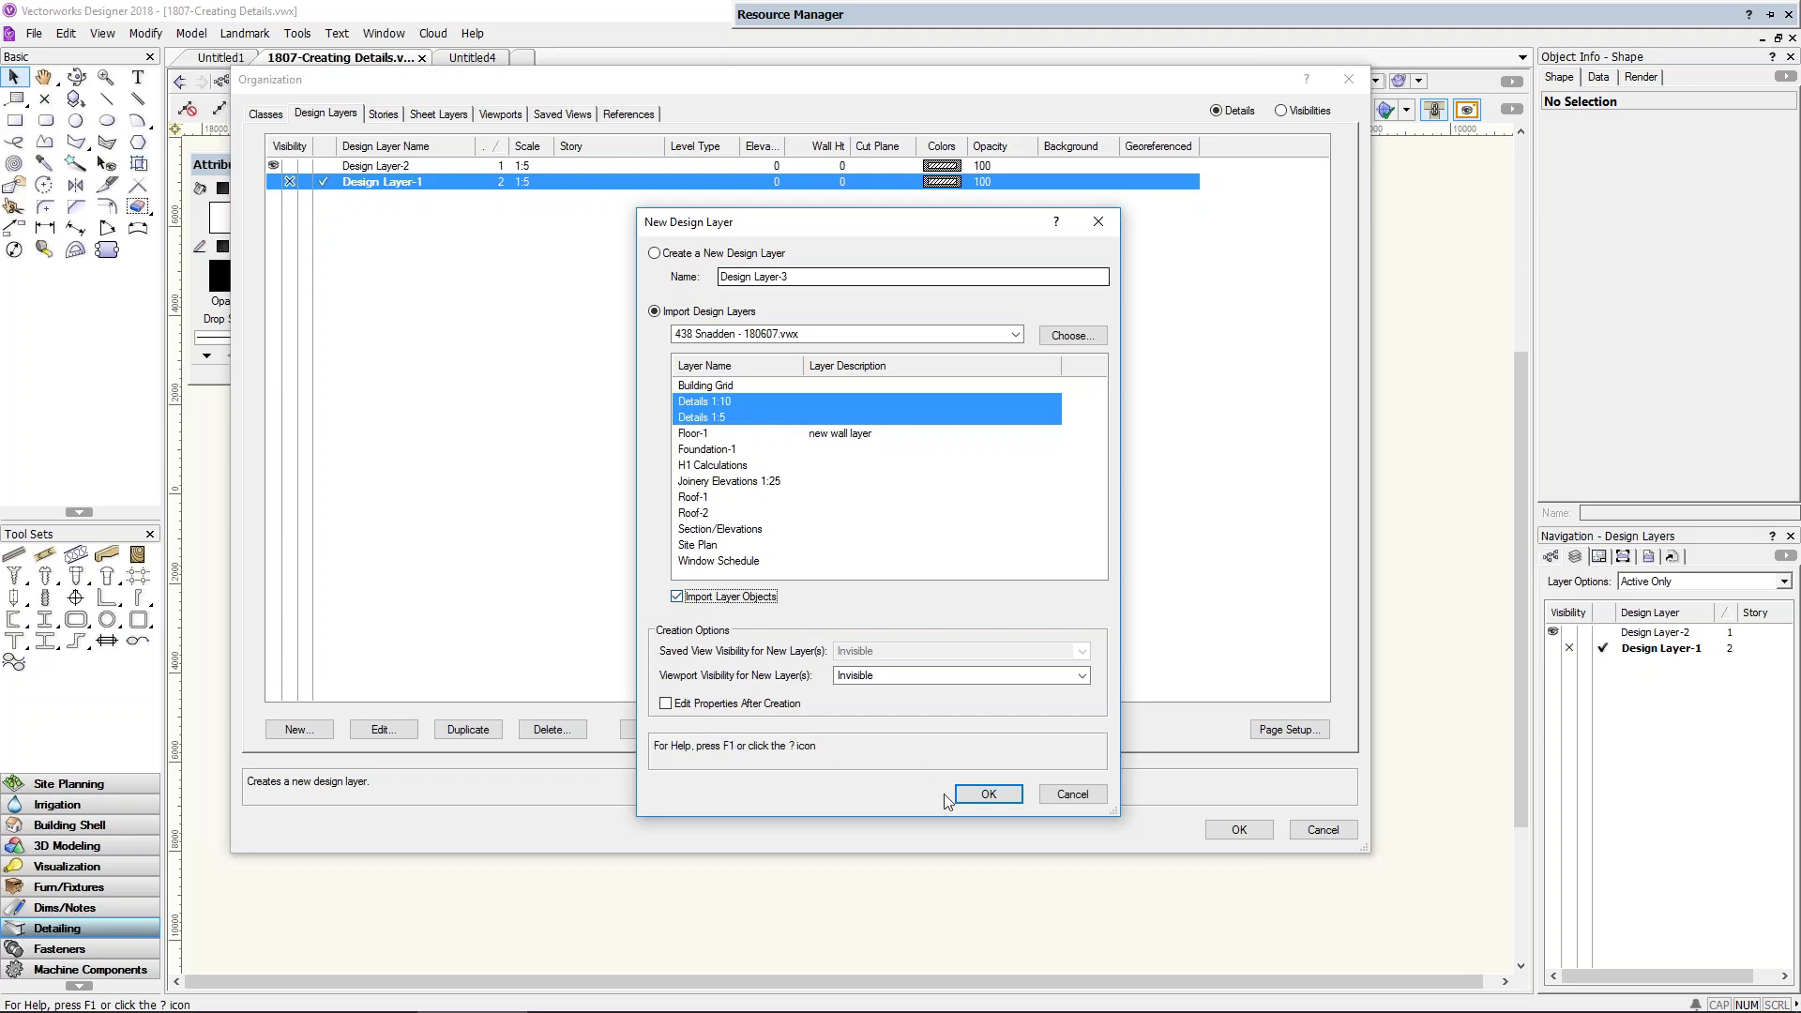
{"action": "left_click", "coordinate": [990, 794]}
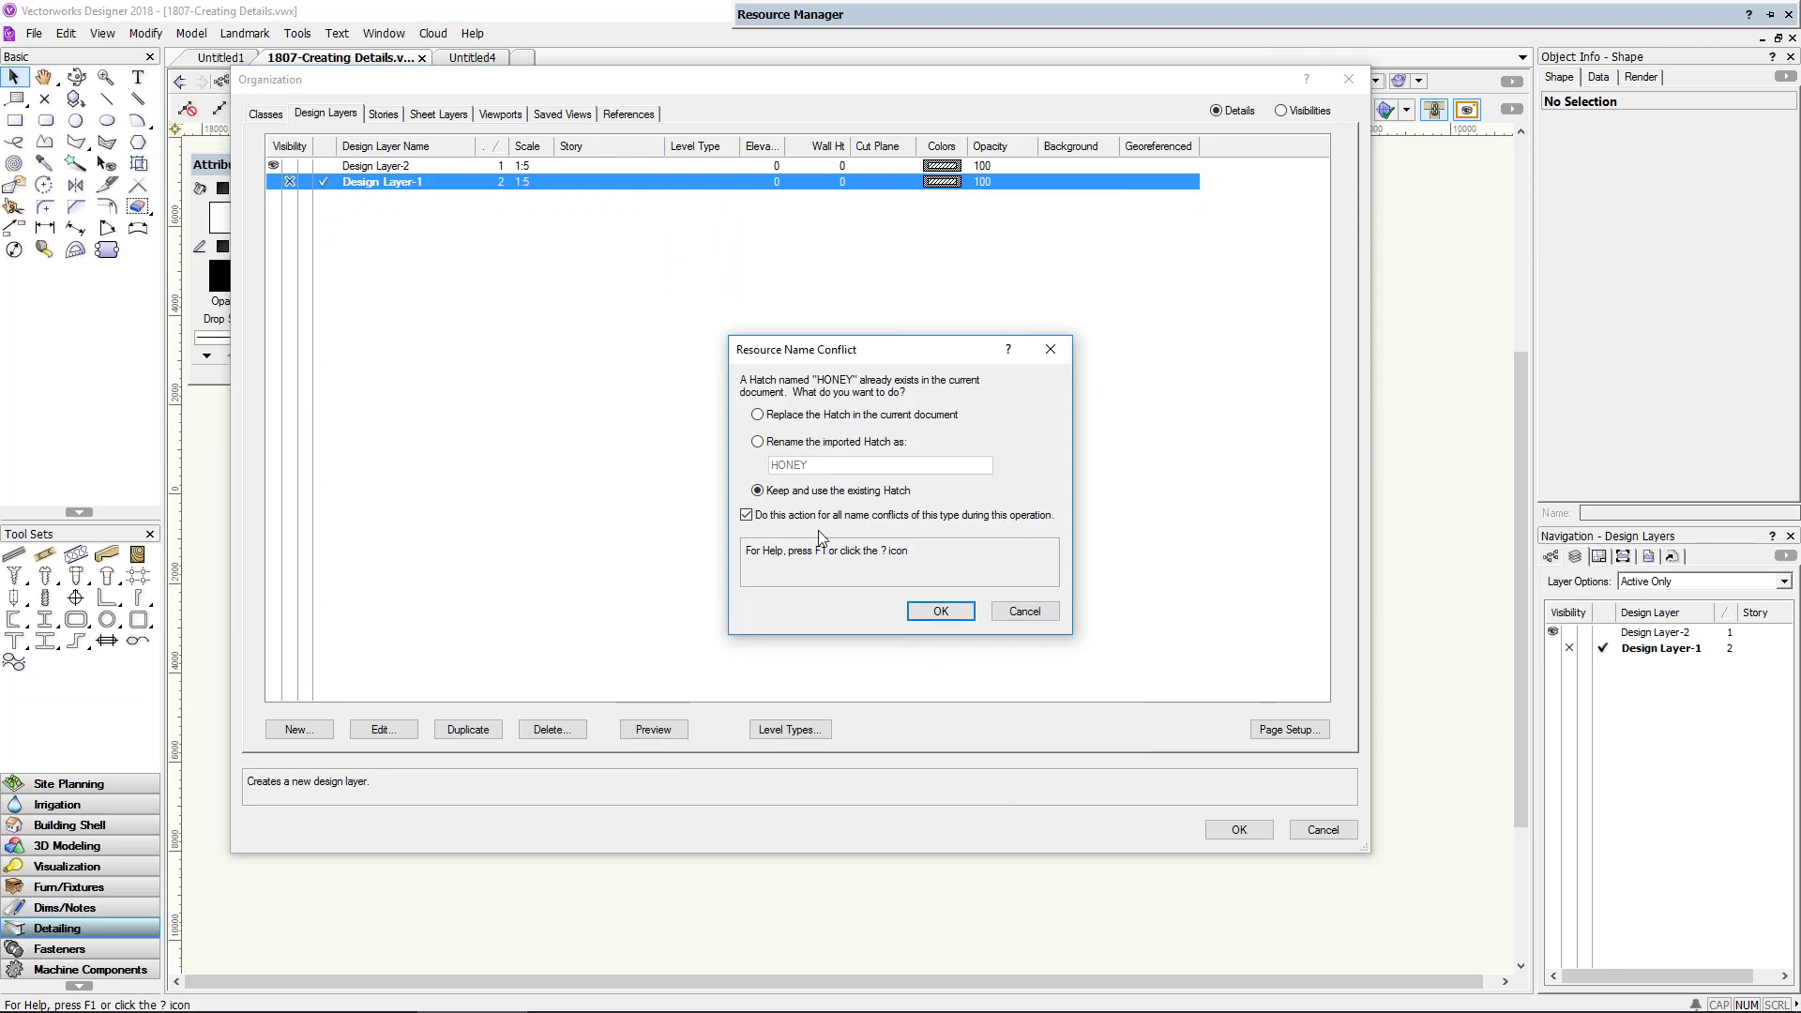
{"action": "left_click", "coordinate": [948, 615]}
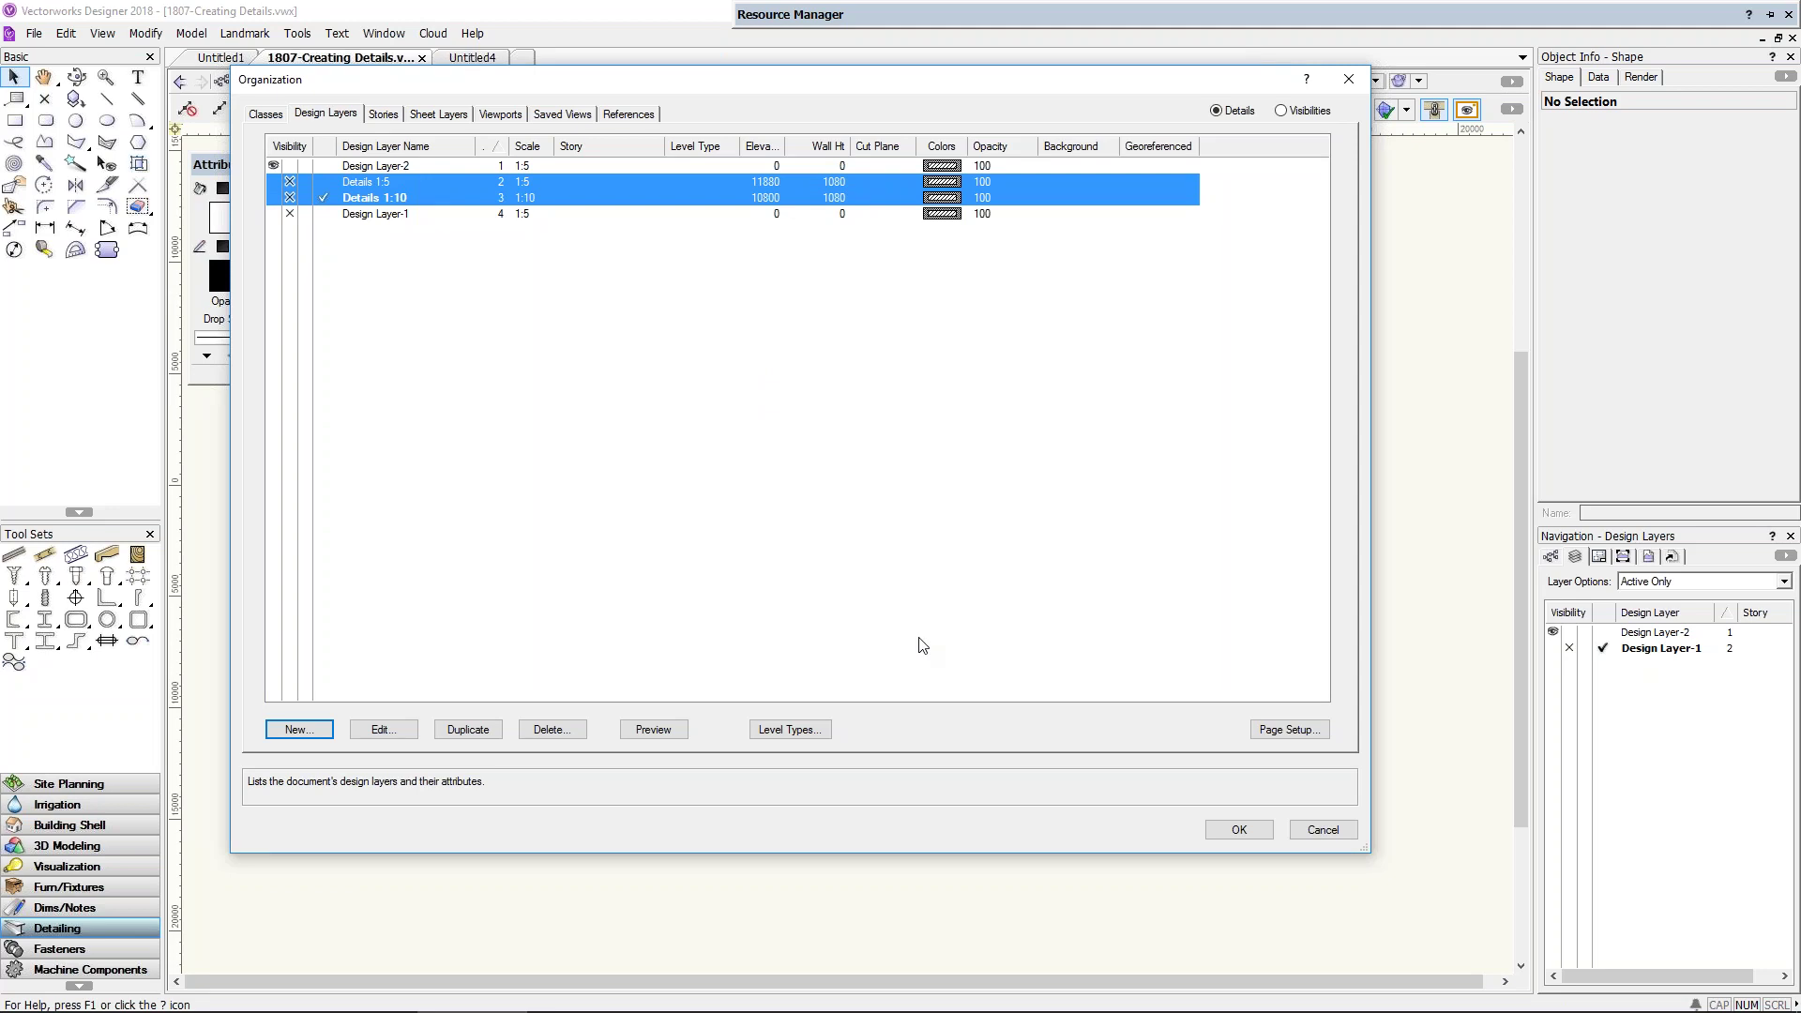
{"action": "left_click", "coordinate": [1242, 836]}
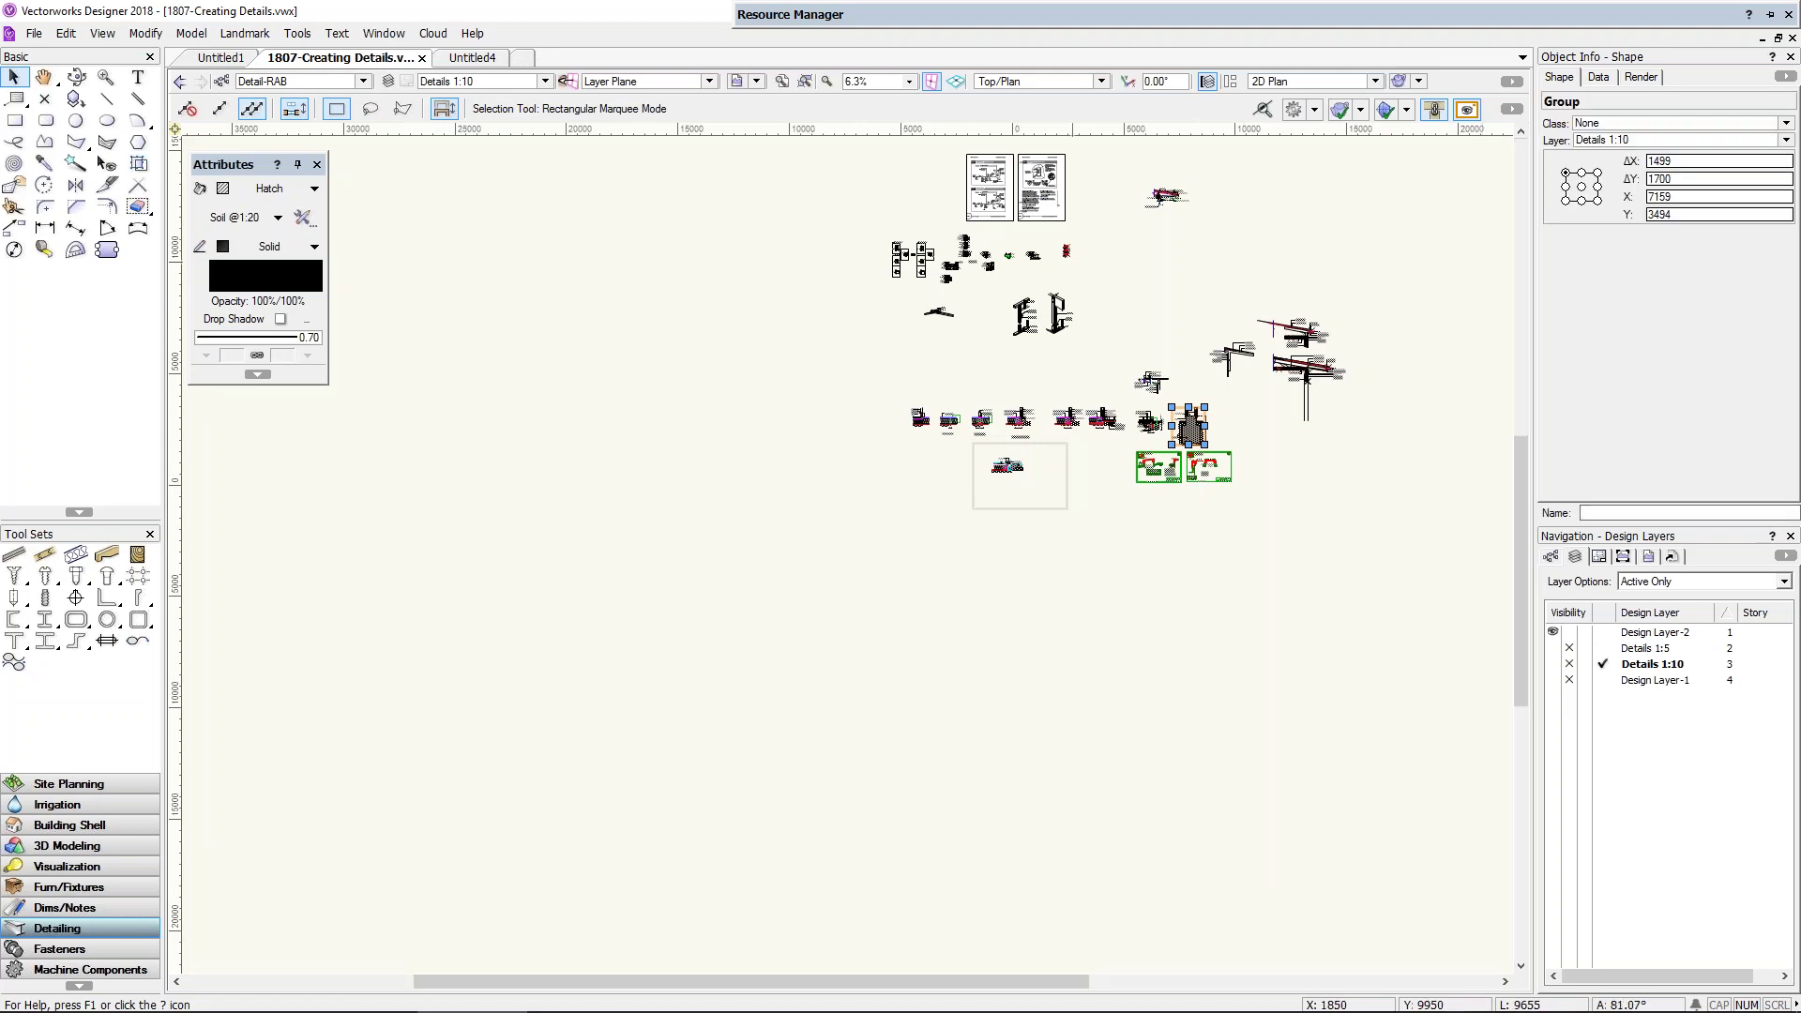
Step: Turn on zoomed line thickness and examine the shower, rib, thickening and Foundation X slab details on the Details 1:10 layer
{"action": "scroll", "coordinate": [939, 440], "scroll_direction": "up", "scroll_amount": 5}
{"action": "scroll", "coordinate": [863, 273], "scroll_direction": "up", "scroll_amount": 5}
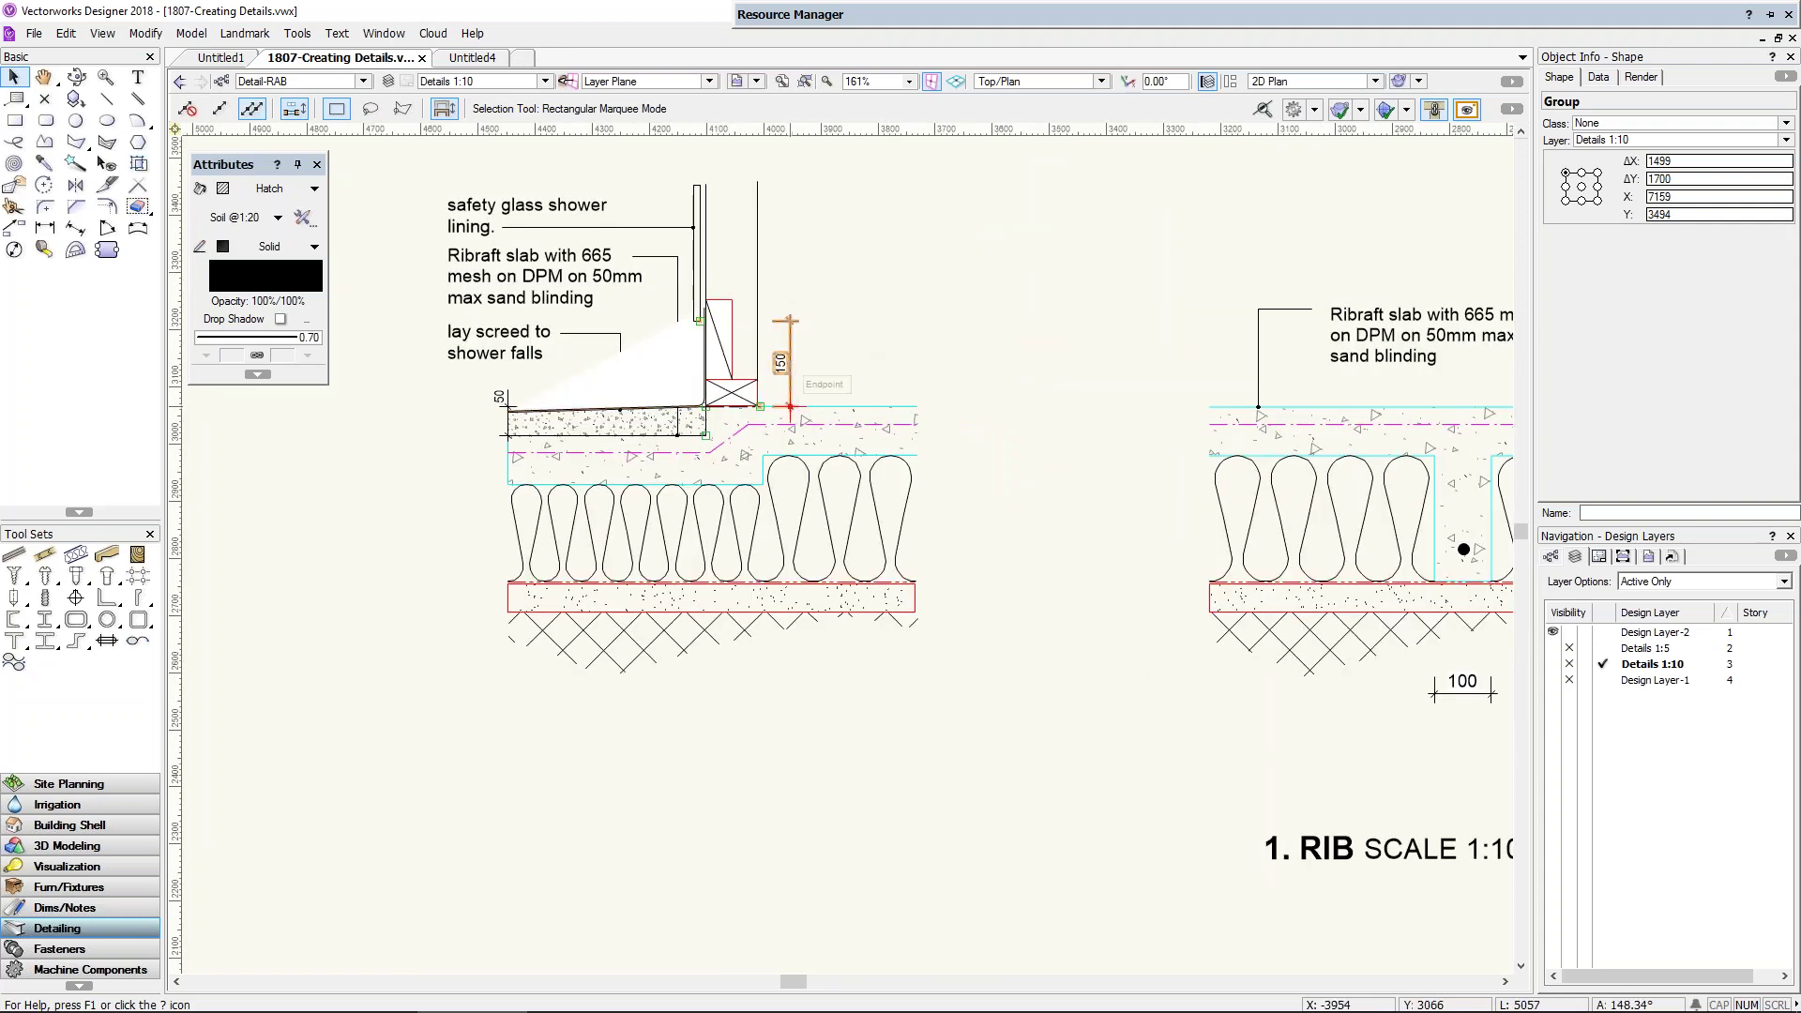
{"action": "middle_click_drag", "start_coordinate": [945, 421], "coordinate": [870, 472]}
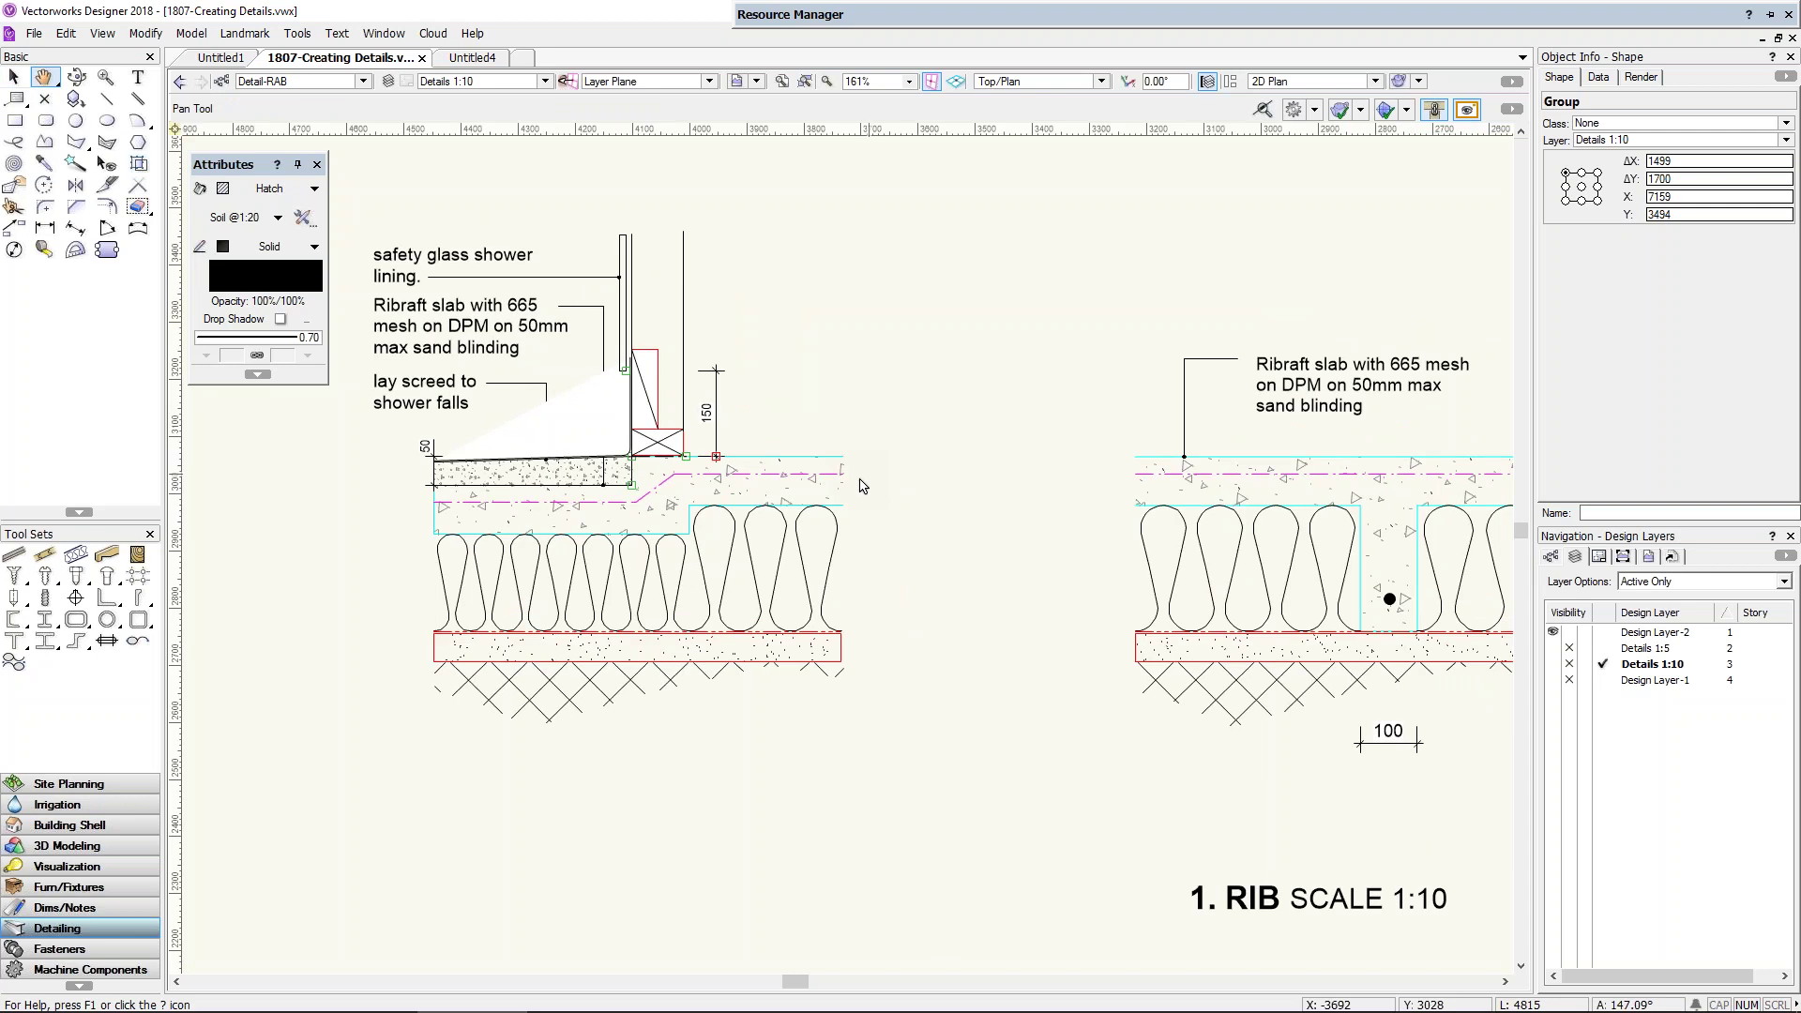
{"action": "left_click", "coordinate": [1259, 111]}
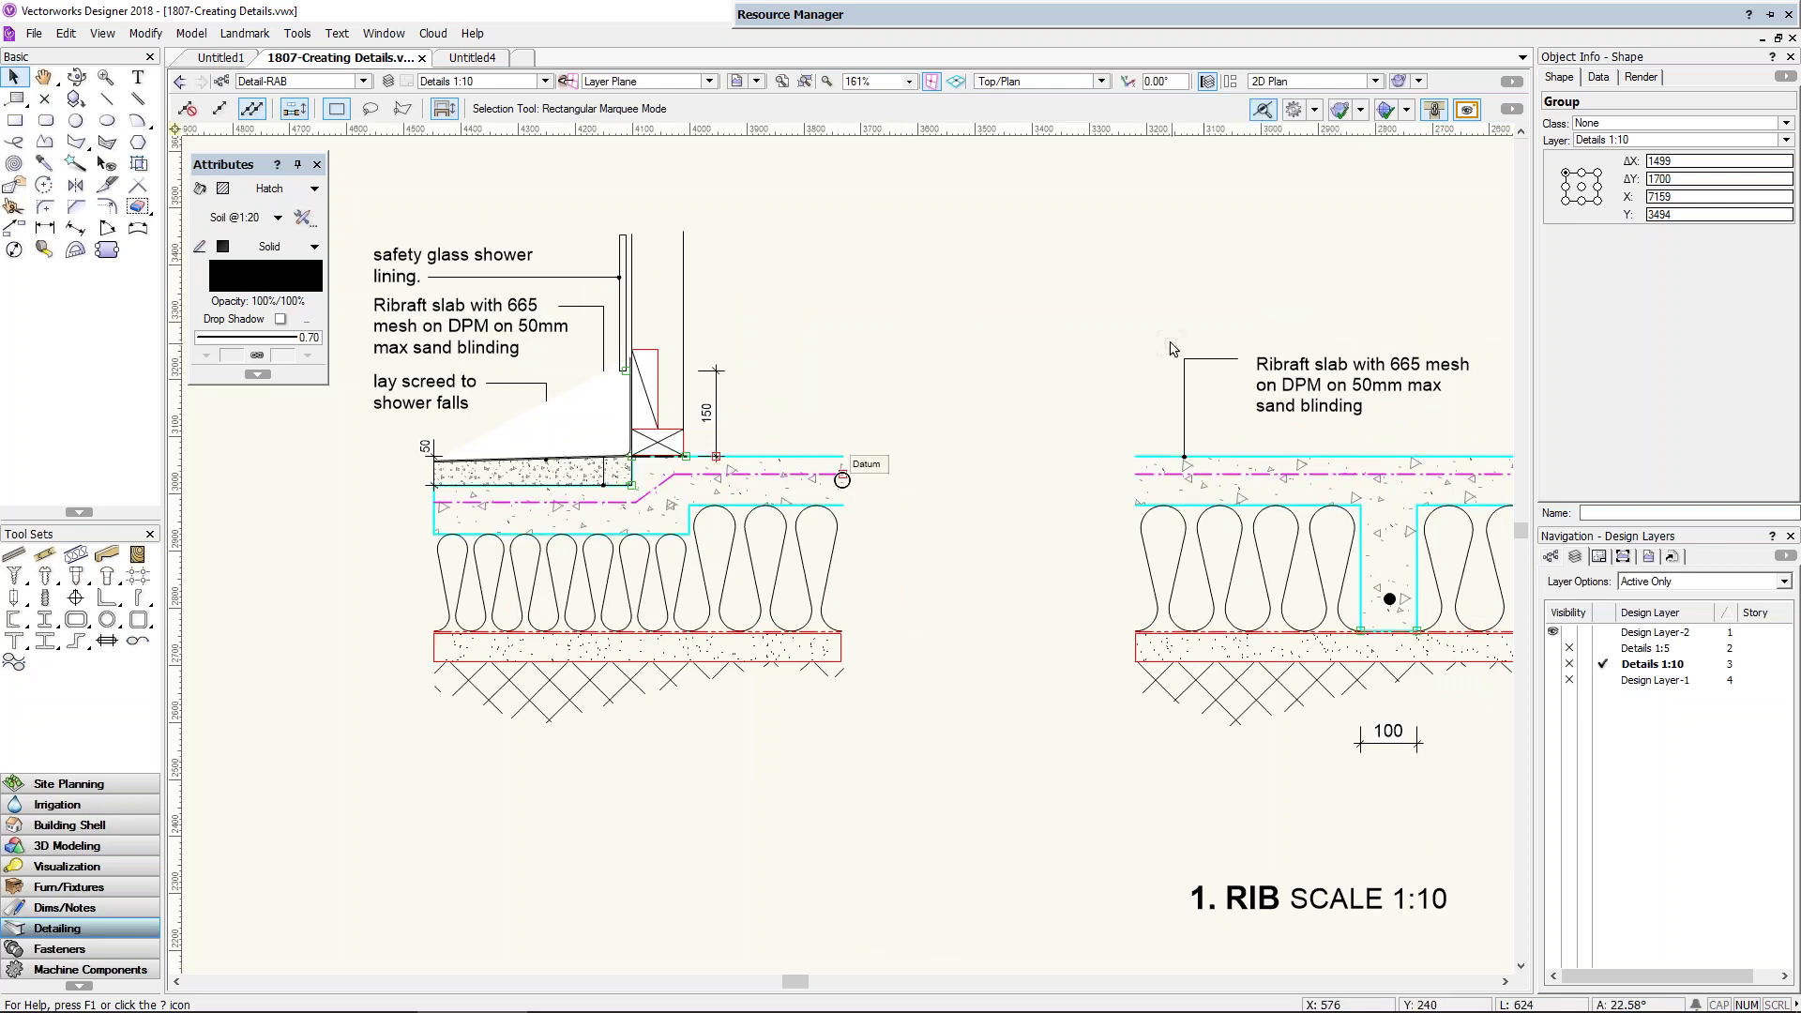
{"action": "key", "text": "h"}
{"action": "left_click_drag", "start_coordinate": [1290, 463], "coordinate": [730, 443]}
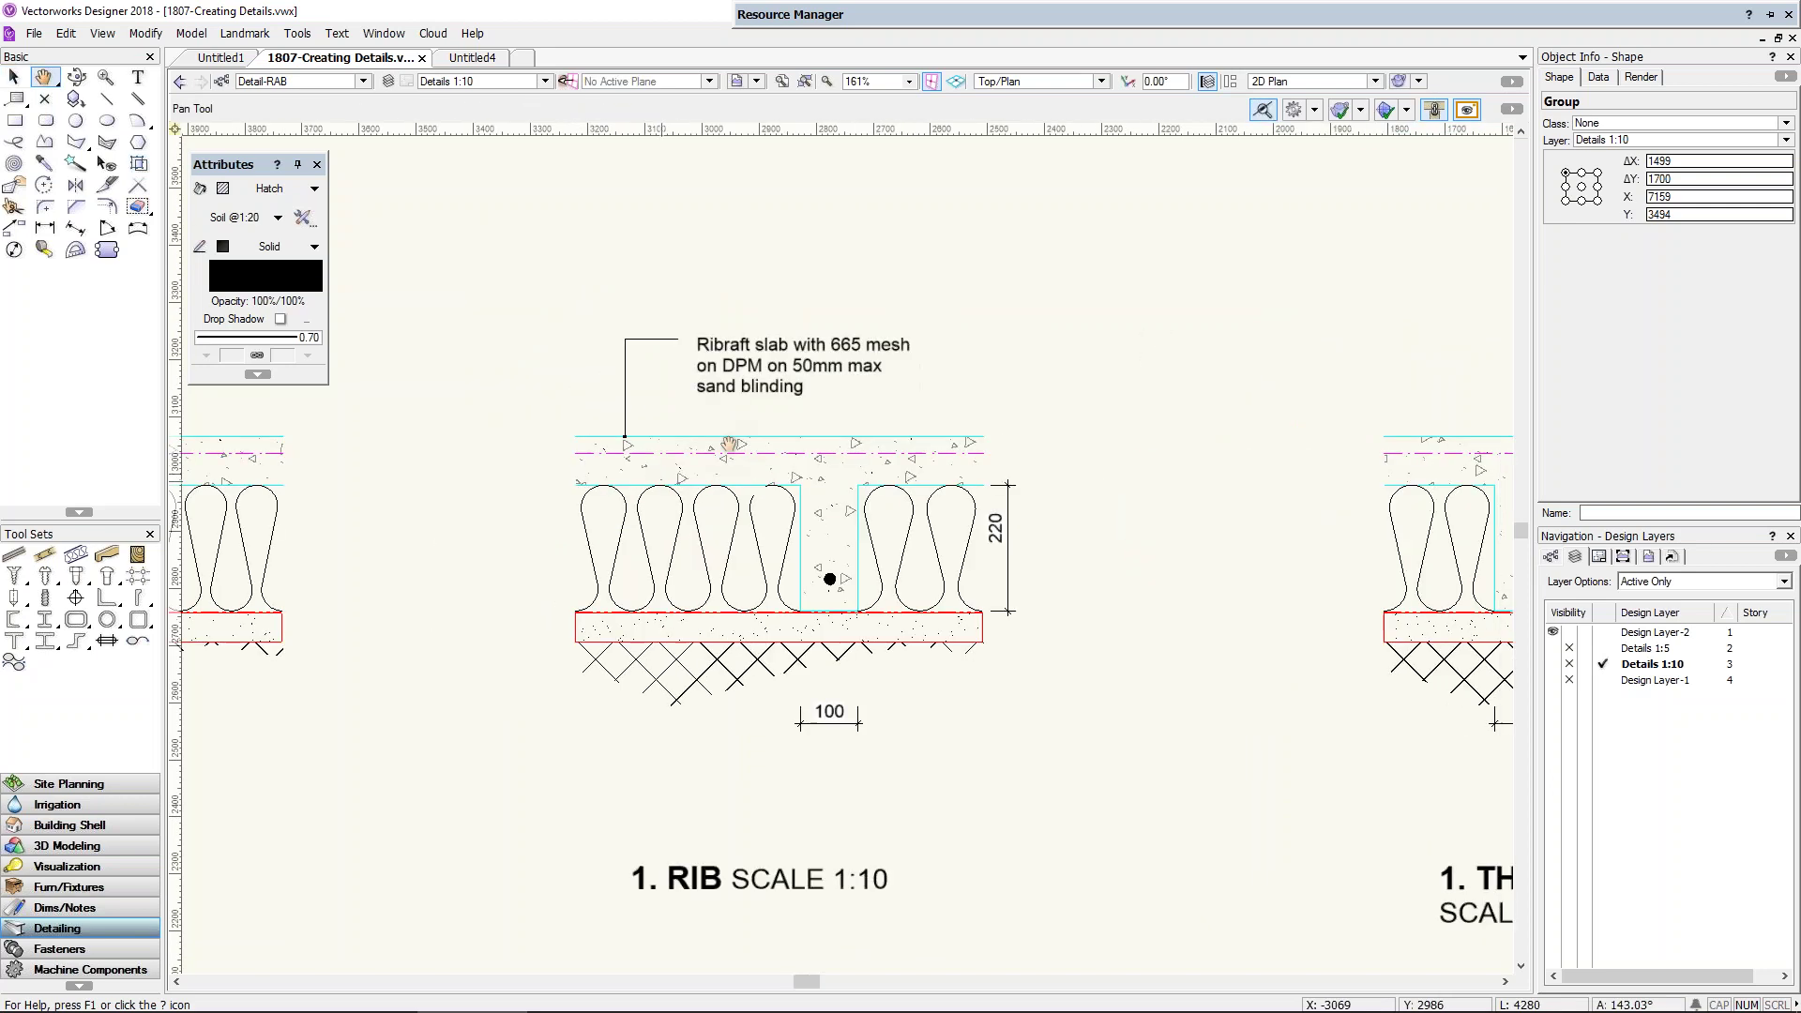
{"action": "key", "text": "x"}
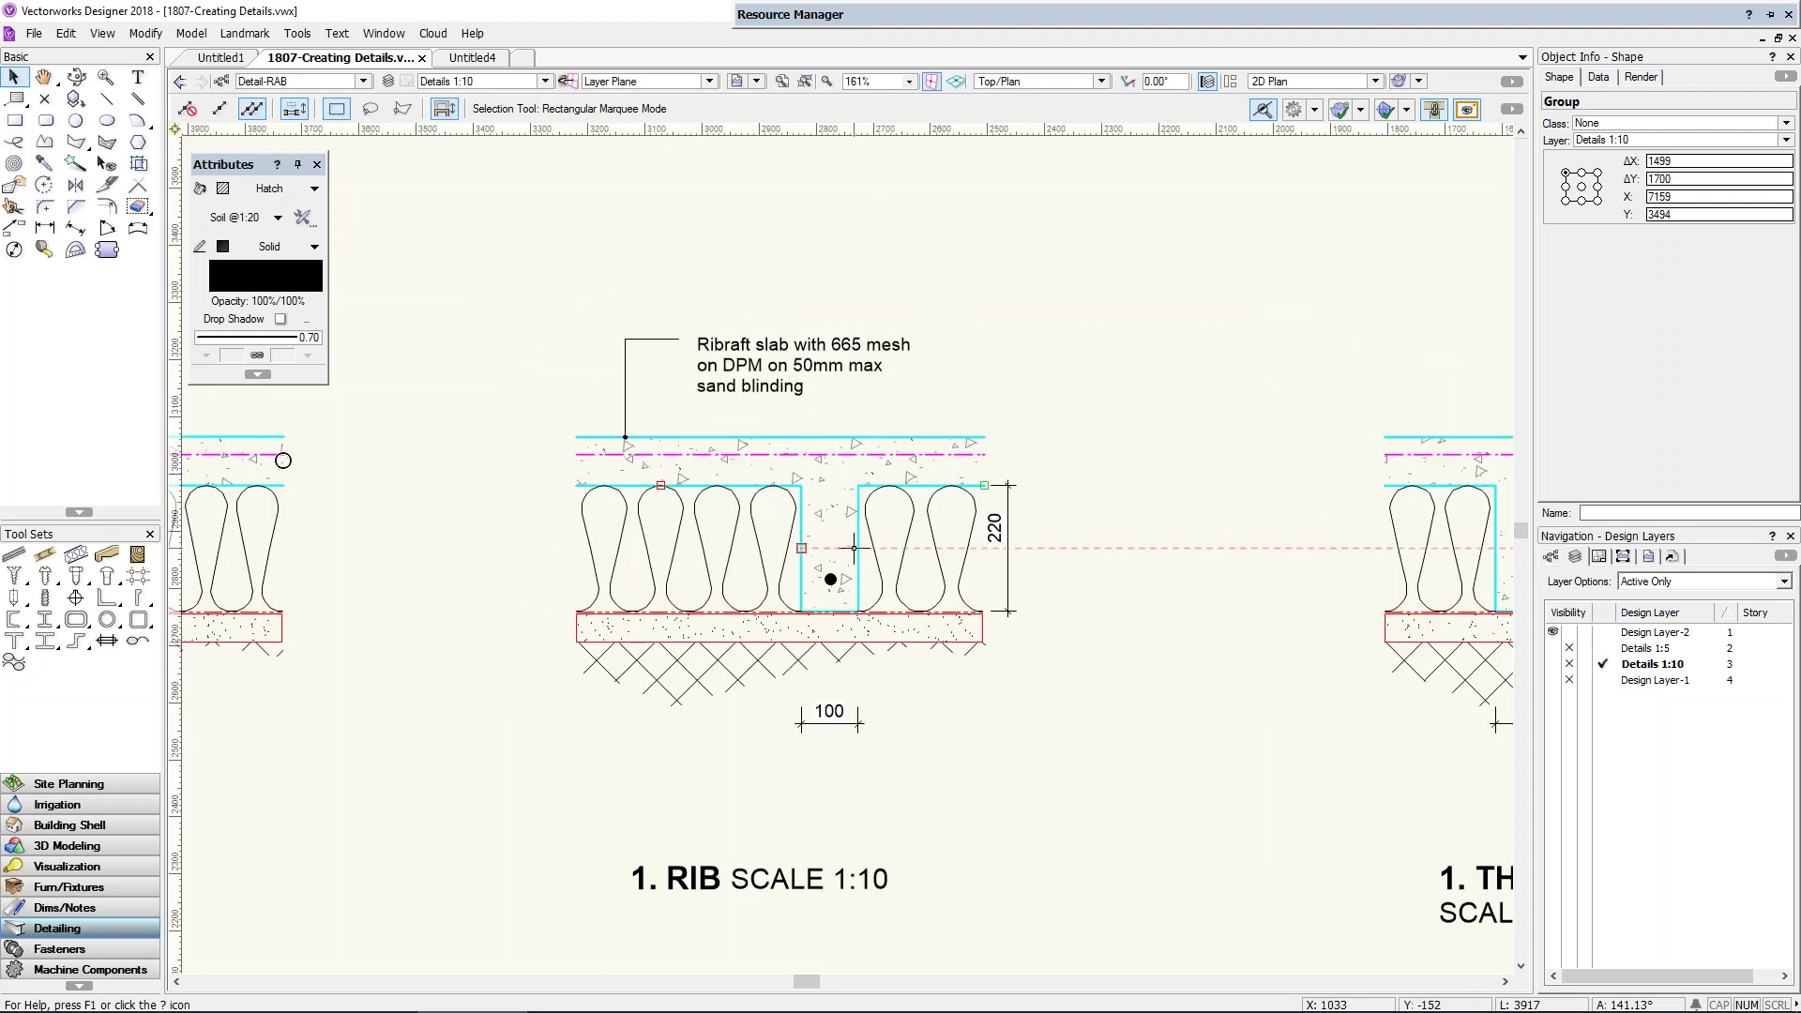
{"action": "middle_click_drag", "start_coordinate": [1196, 584], "coordinate": [948, 596]}
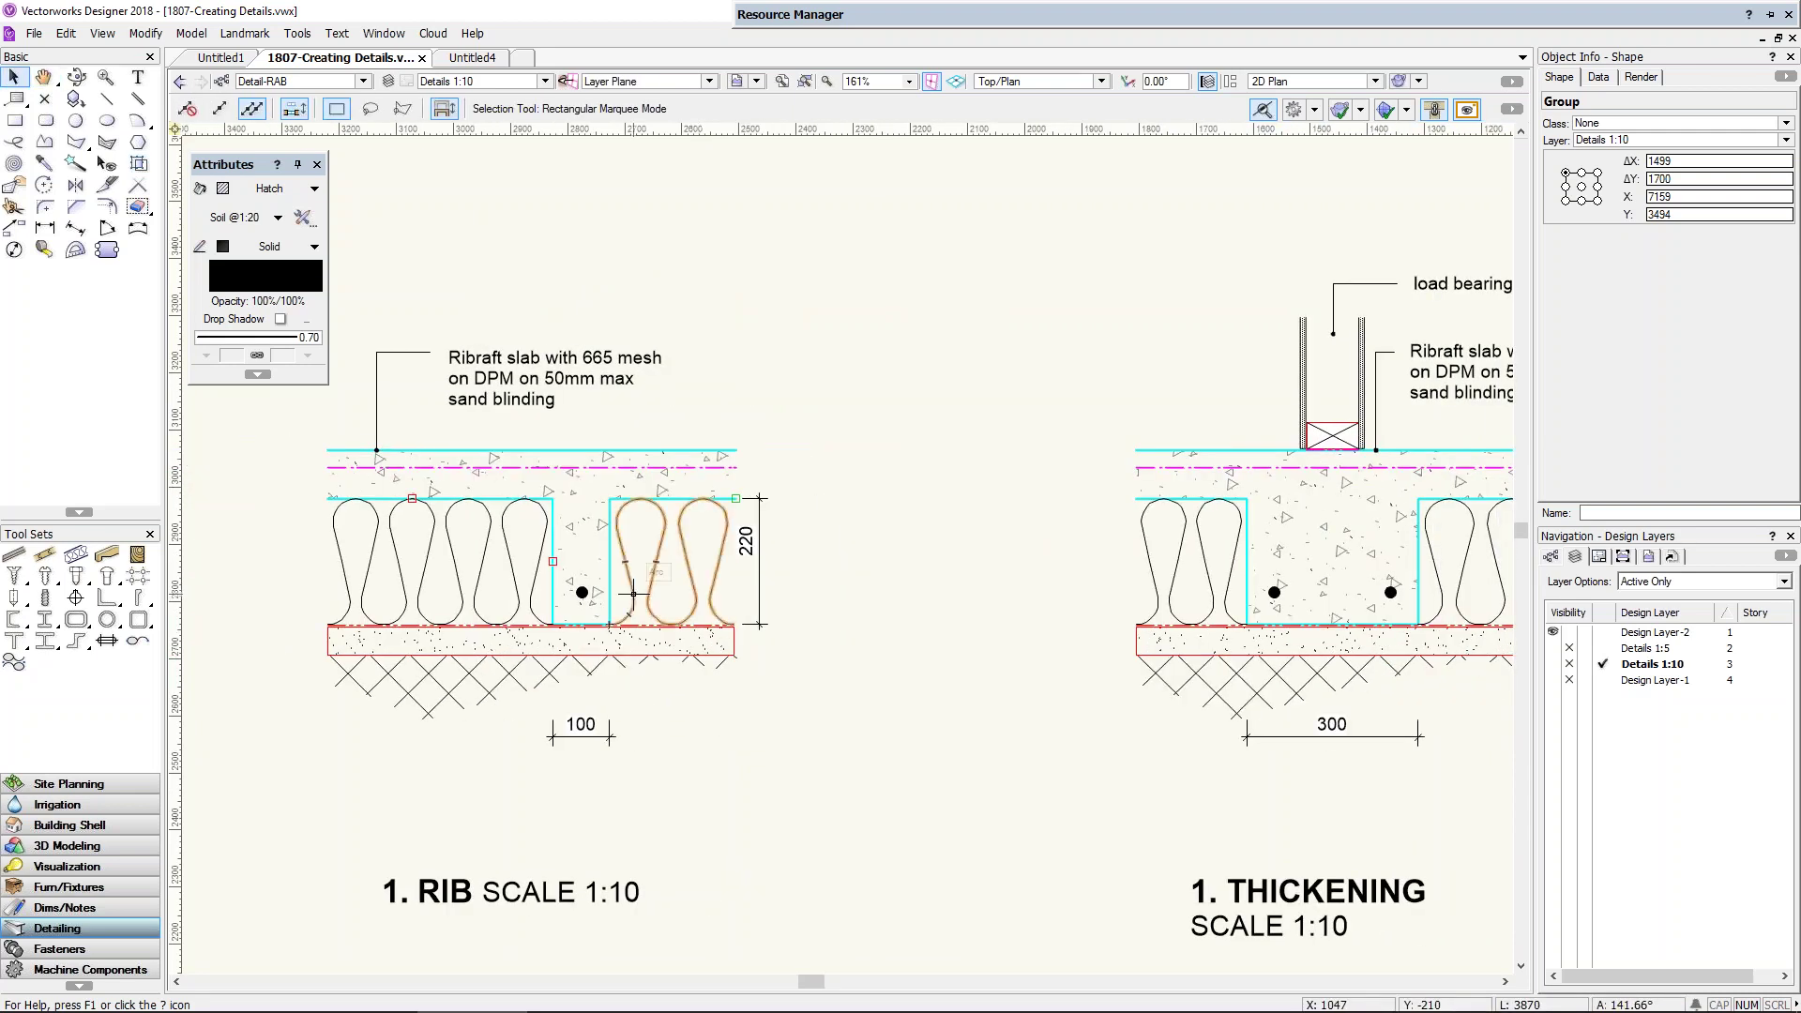
{"action": "left_click", "coordinate": [582, 592]}
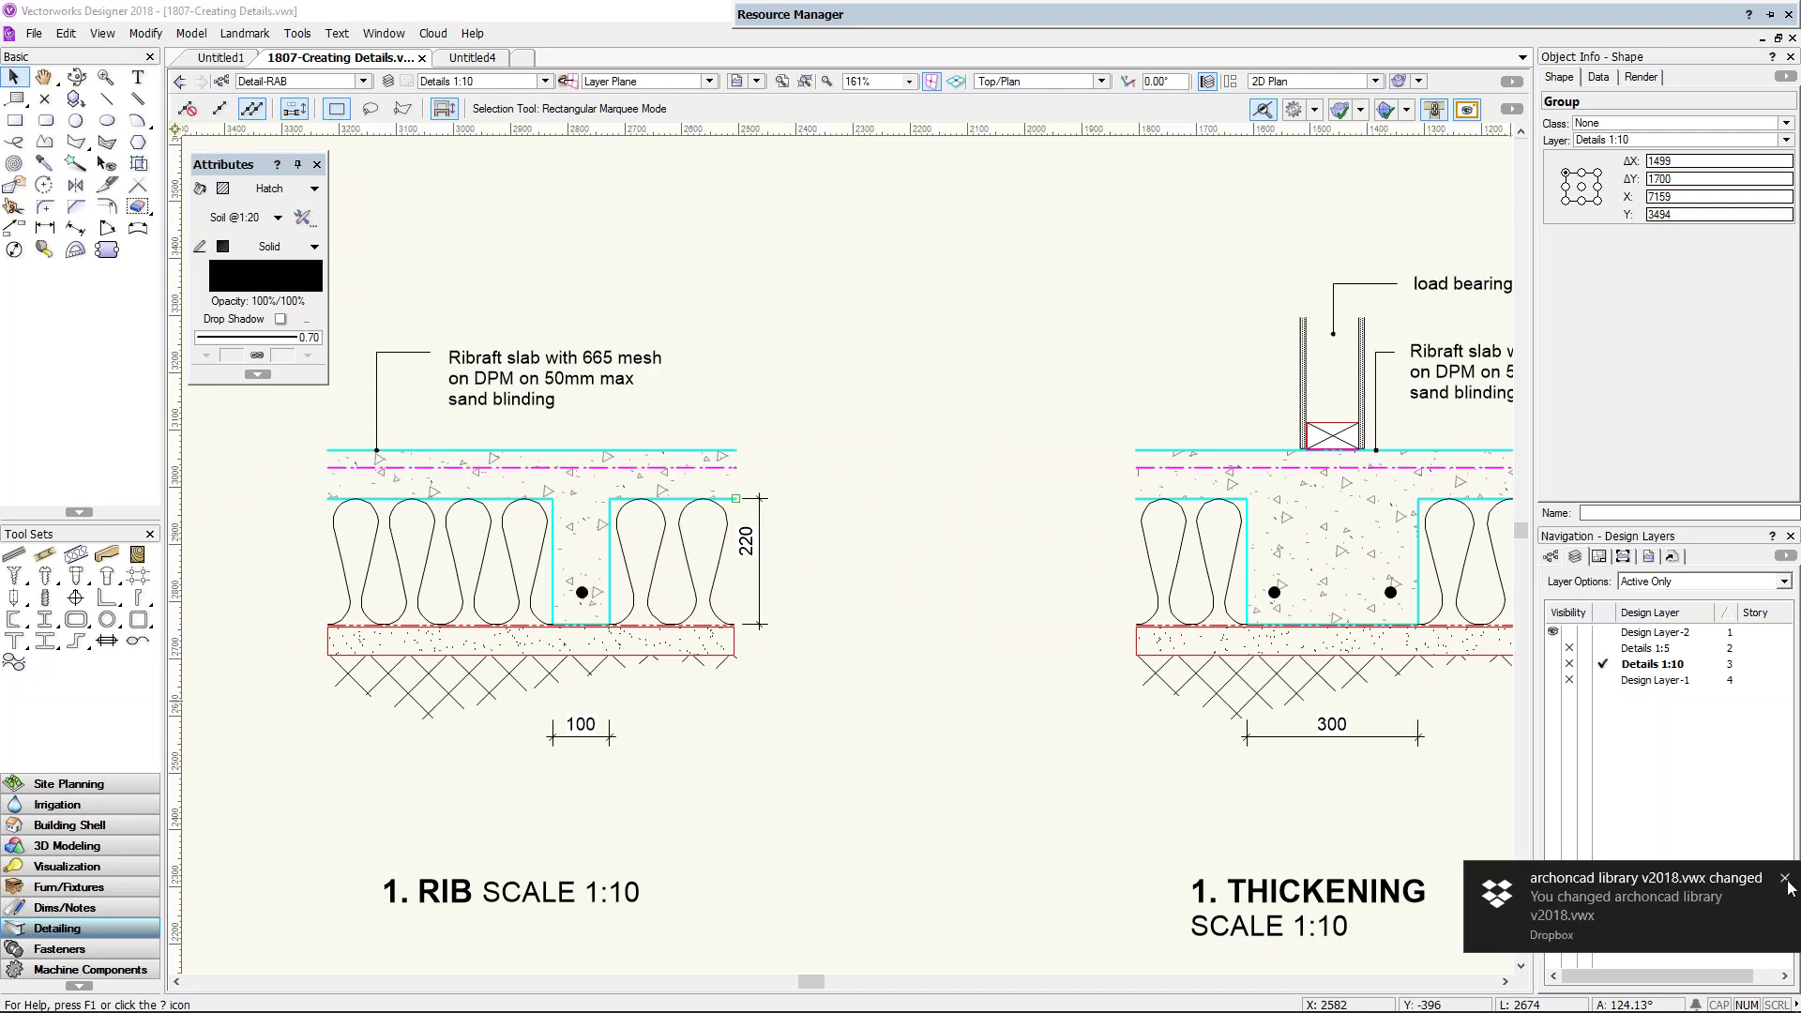
{"action": "left_click", "coordinate": [1785, 879]}
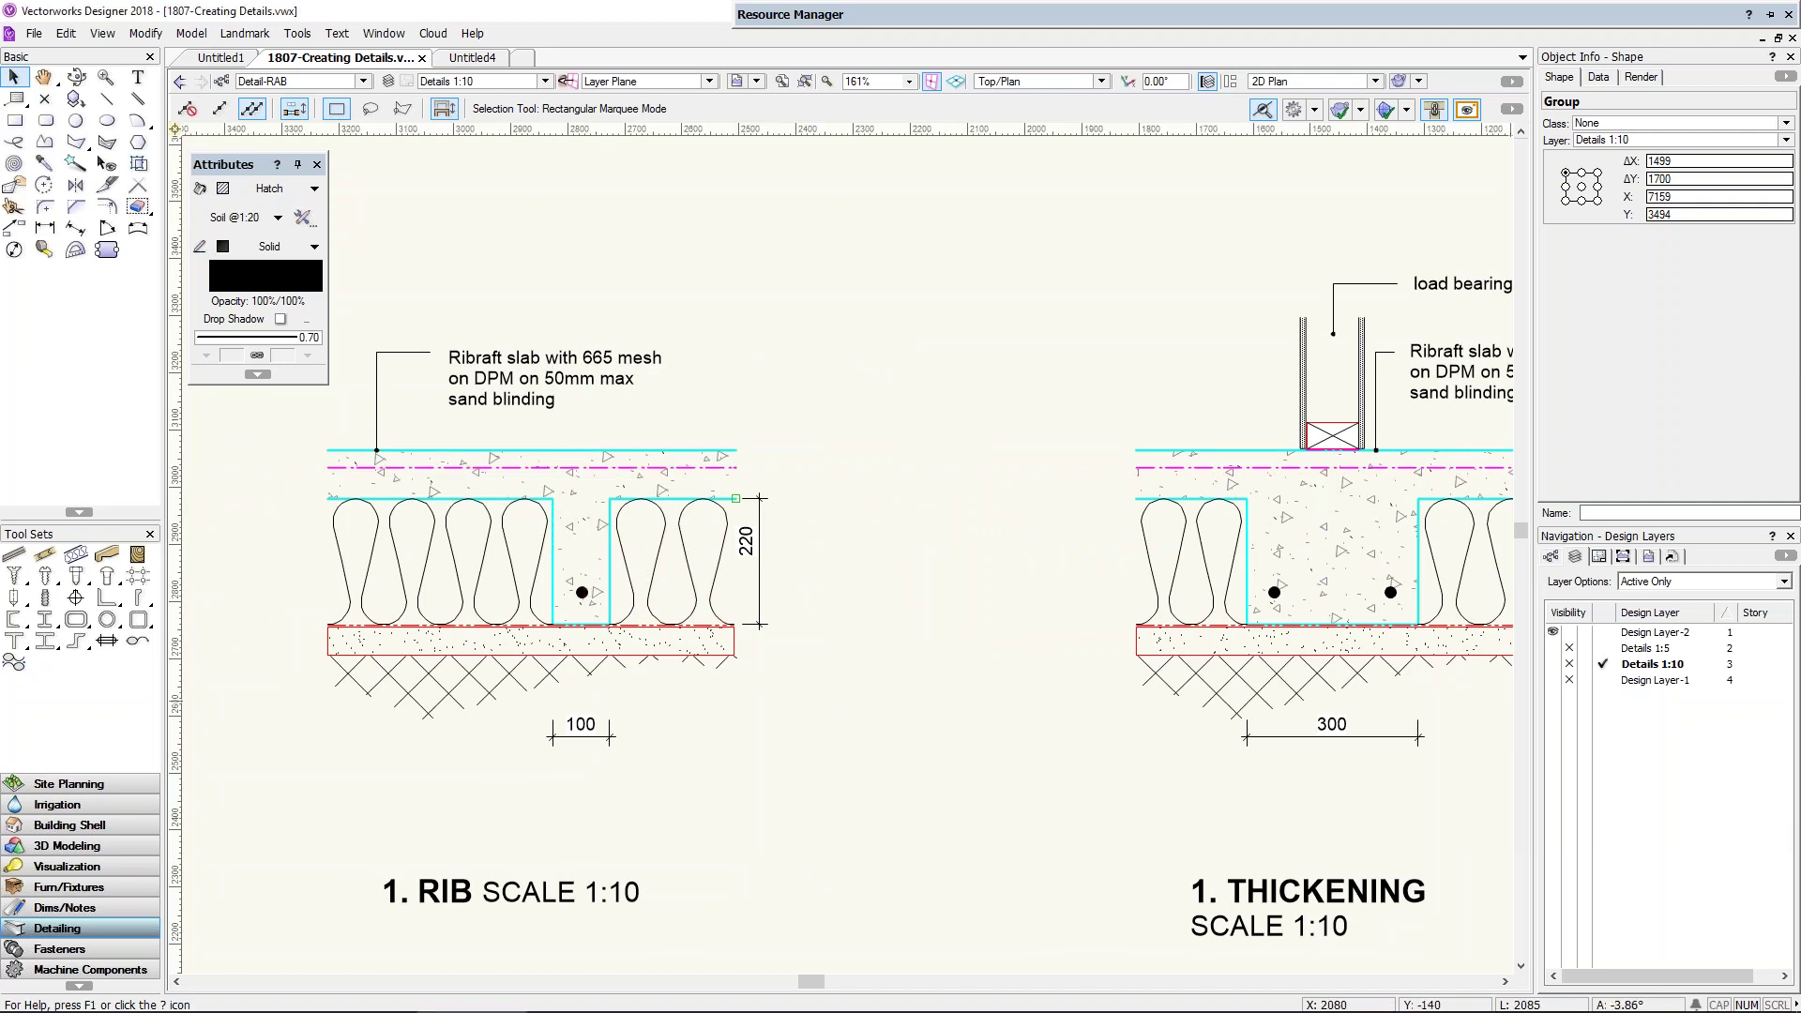
{"action": "middle_click_drag", "start_coordinate": [1204, 561], "coordinate": [507, 540]}
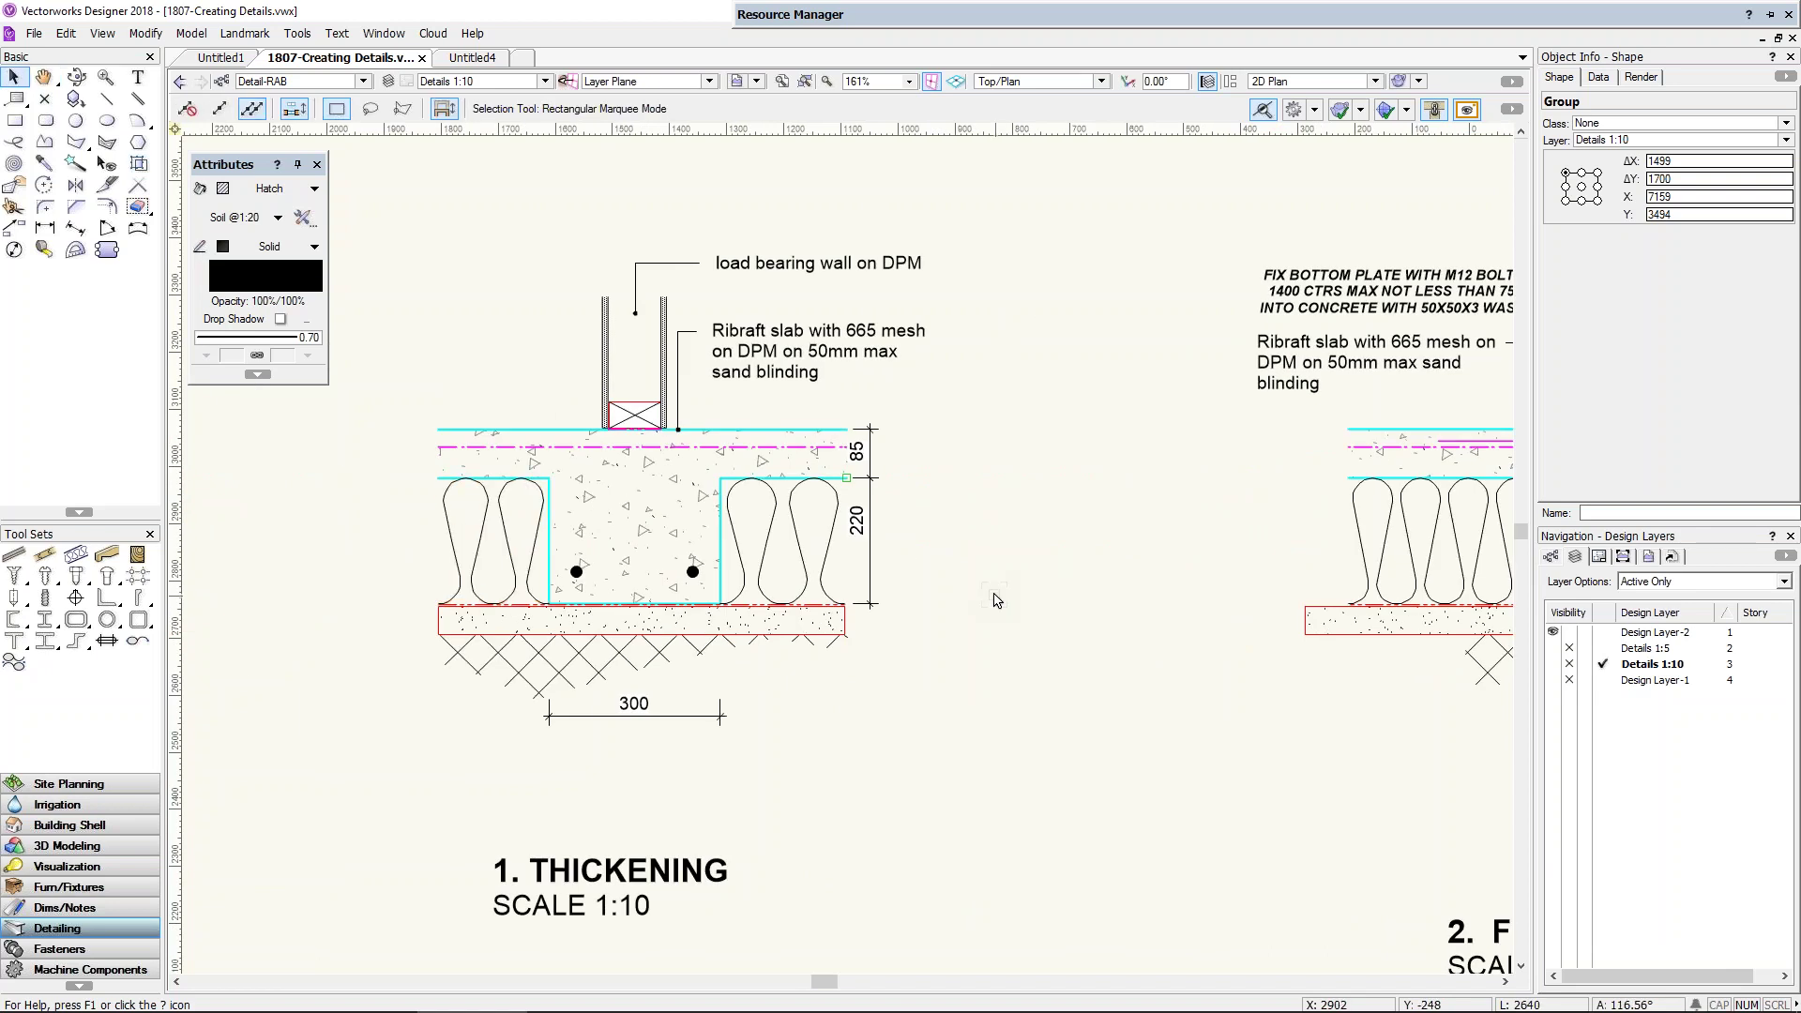
{"action": "scroll", "coordinate": [996, 600], "scroll_direction": "down", "scroll_amount": 2}
{"action": "middle_click_drag", "start_coordinate": [996, 581], "coordinate": [649, 590]}
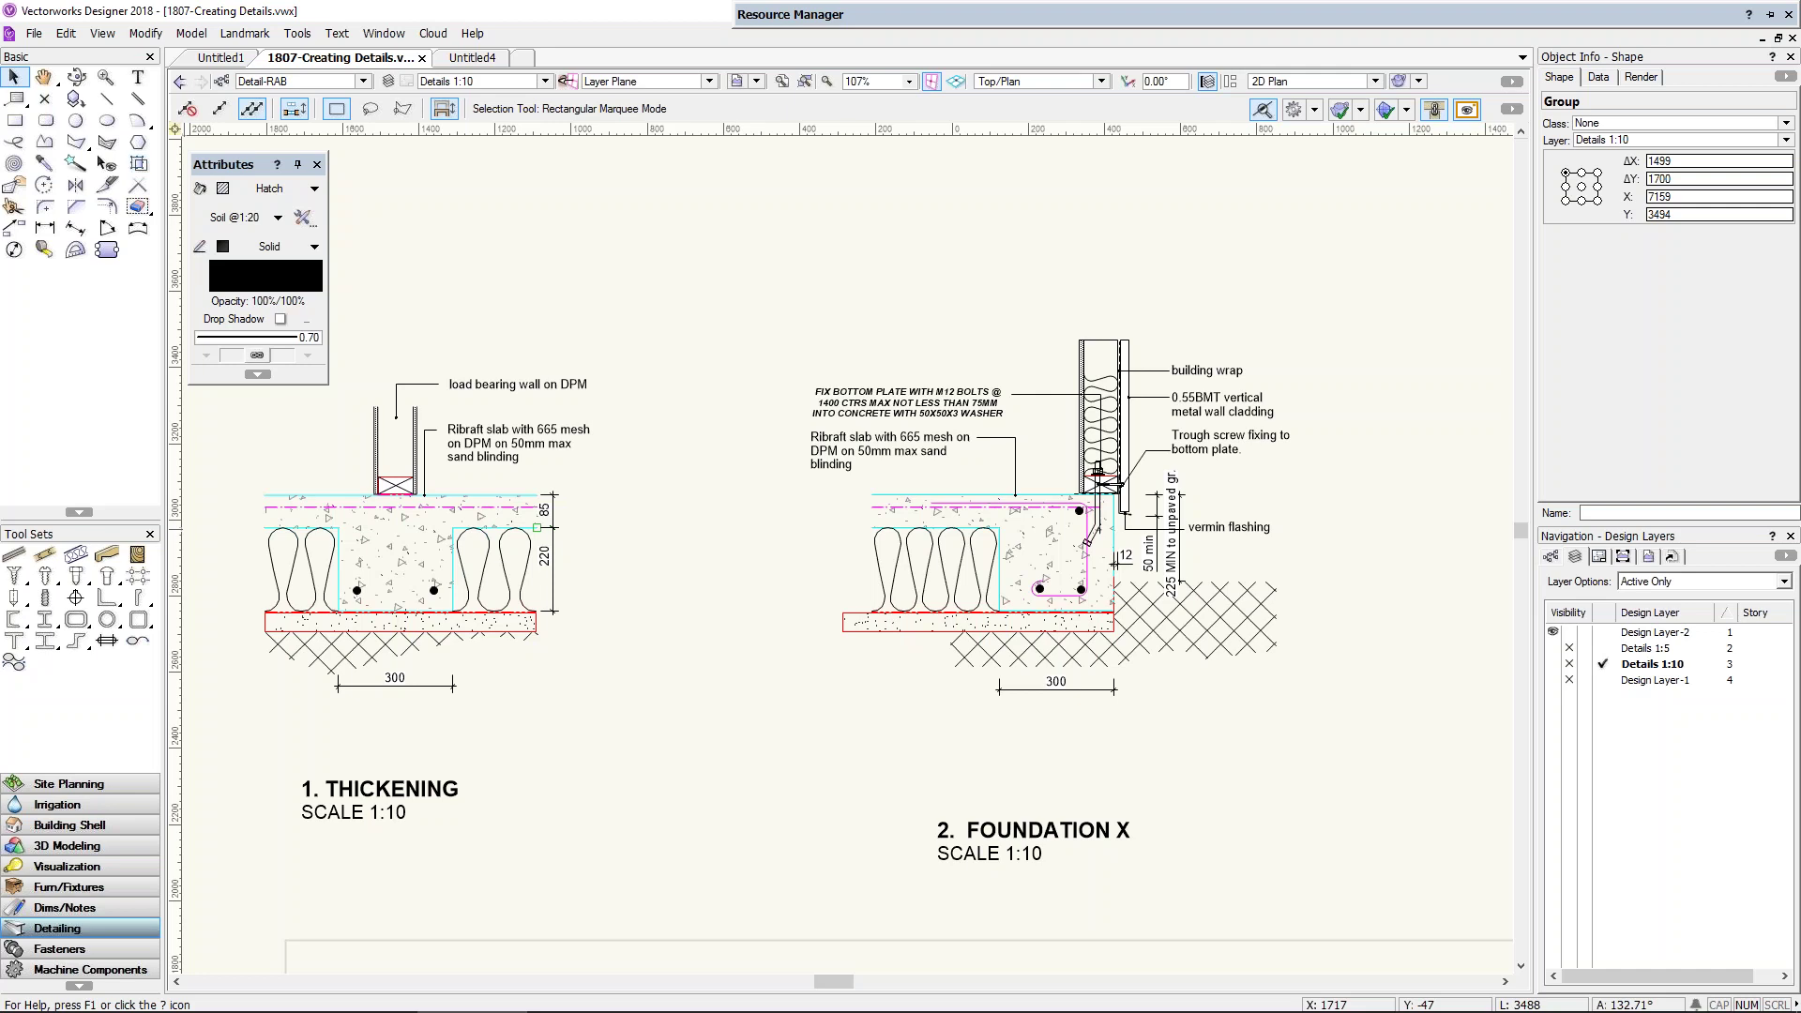
Step: Examine the external corner cladding detail and its fixing screws up close, turning off zoomed line thickness
{"action": "scroll", "coordinate": [1273, 337], "scroll_direction": "down", "scroll_amount": 5}
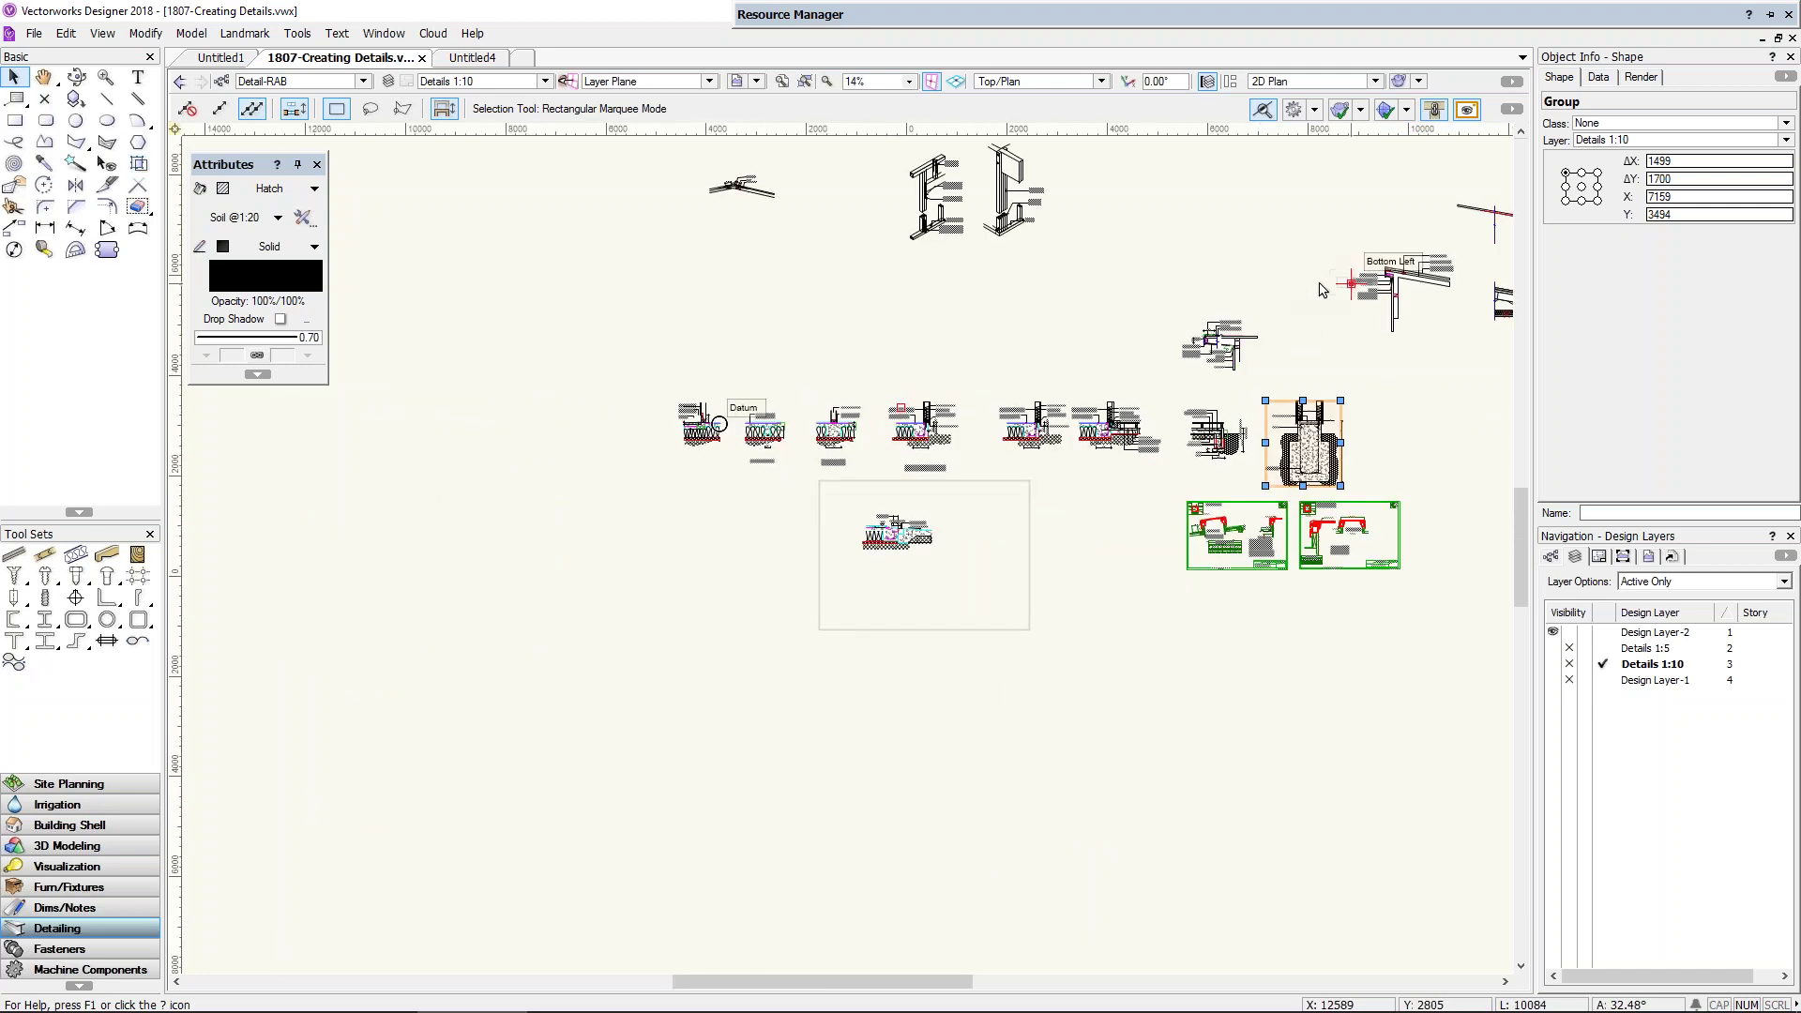
{"action": "mouse_move", "coordinate": [1270, 289]}
{"action": "middle_mouse_down"}
{"action": "mouse_move", "coordinate": [723, 510]}
{"action": "mouse_move", "coordinate": [705, 544]}
{"action": "middle_mouse_up"}
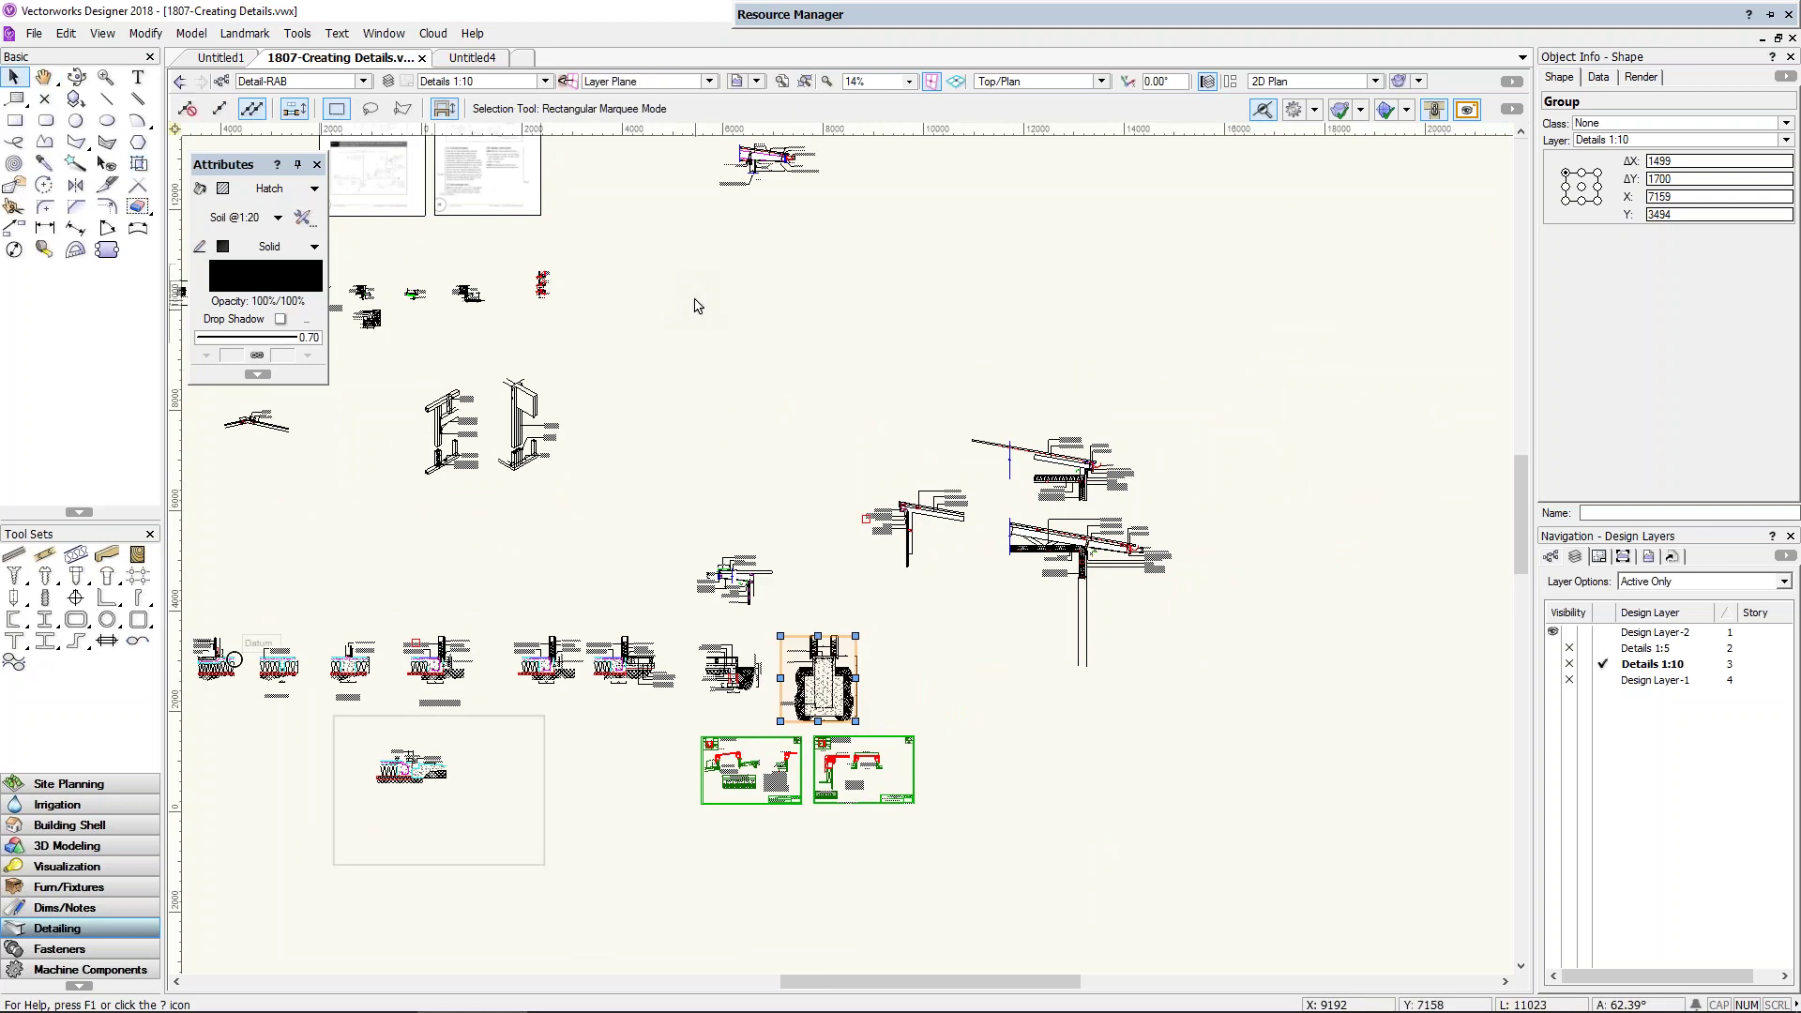
{"action": "middle_click_drag", "start_coordinate": [696, 305], "coordinate": [919, 502]}
{"action": "scroll", "coordinate": [603, 541], "scroll_direction": "up", "scroll_amount": 10}
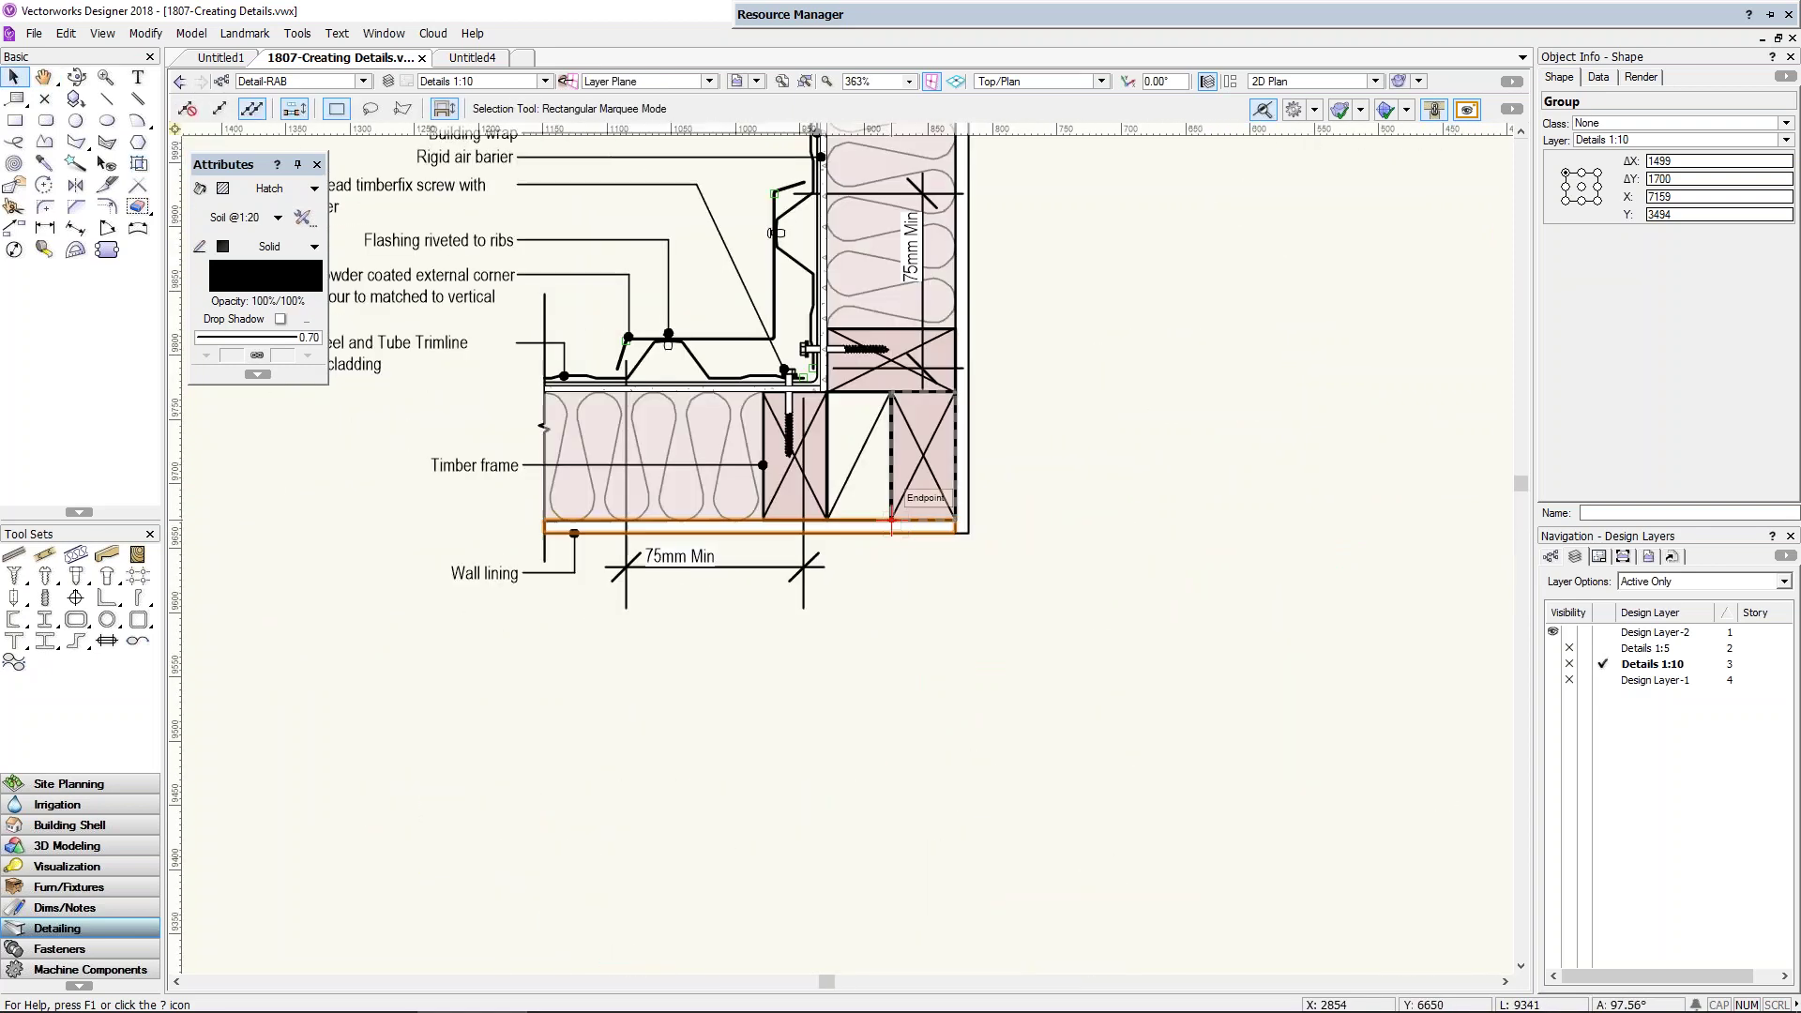
{"action": "middle_click_drag", "start_coordinate": [891, 567], "coordinate": [924, 732]}
{"action": "left_click", "coordinate": [1127, 506]}
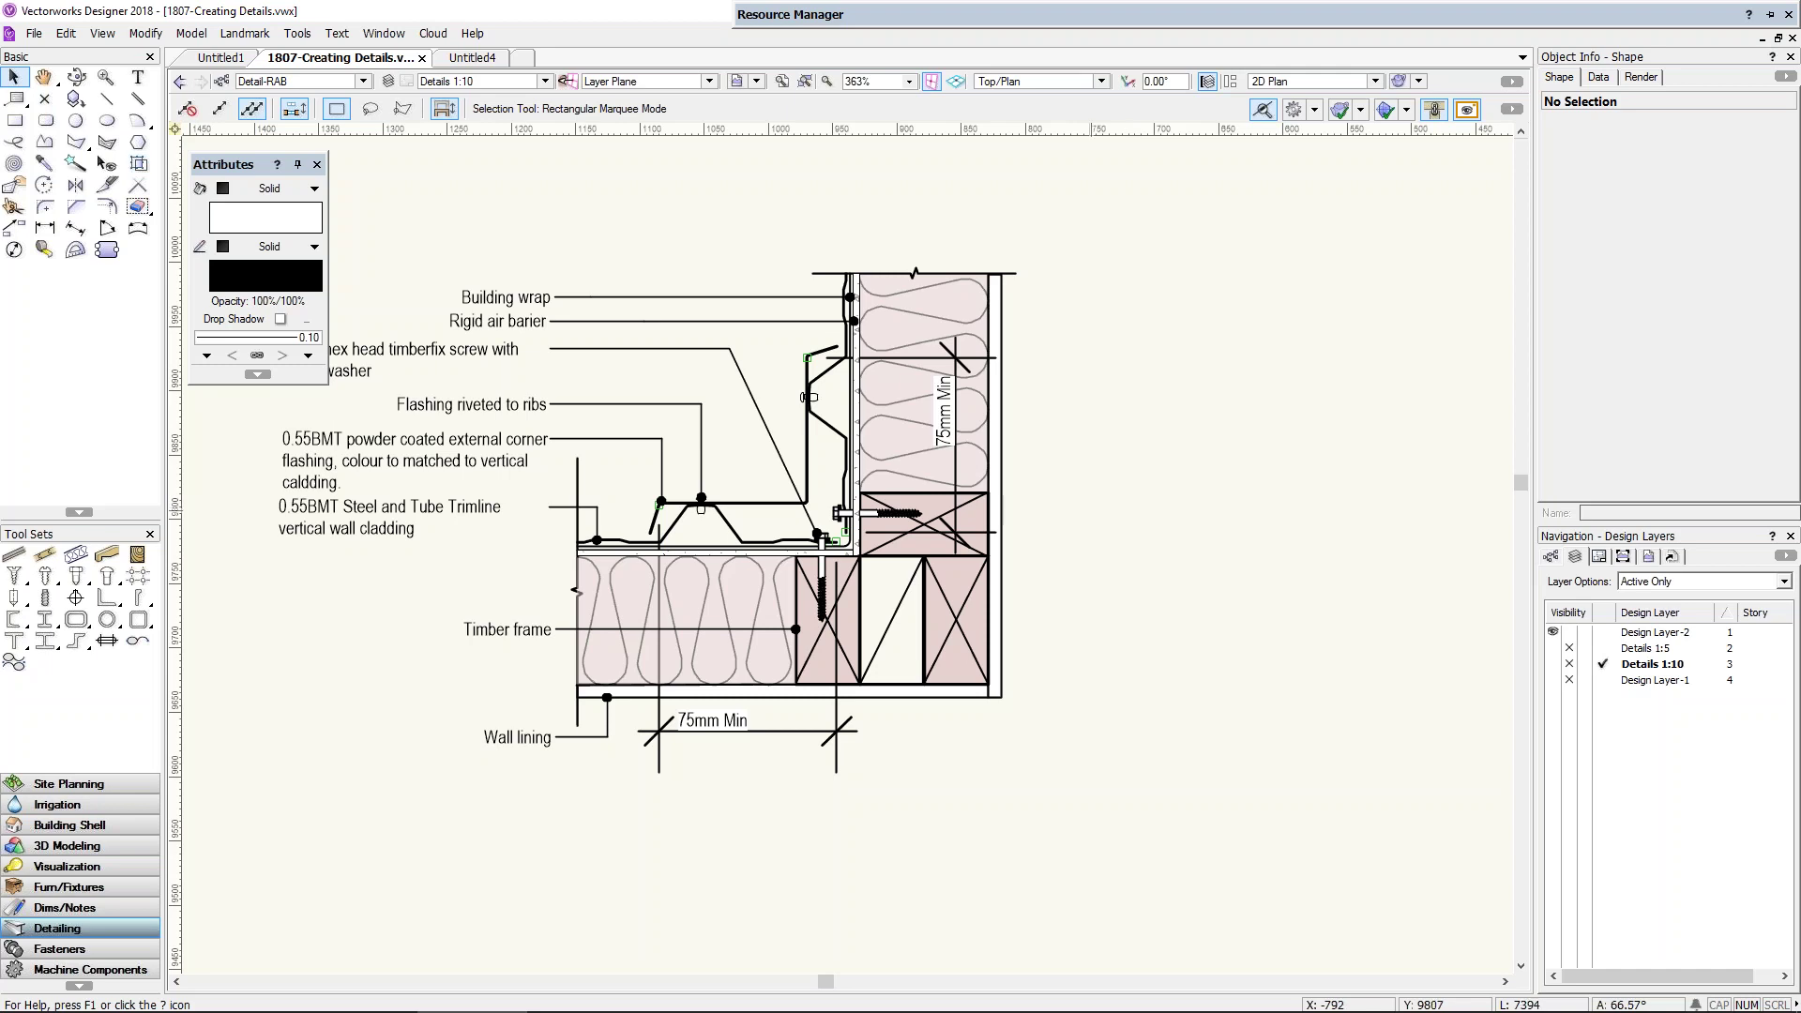
{"action": "scroll", "coordinate": [1039, 727], "scroll_direction": "up", "scroll_amount": 2}
{"action": "scroll", "coordinate": [1038, 728], "scroll_direction": "down", "scroll_amount": 1}
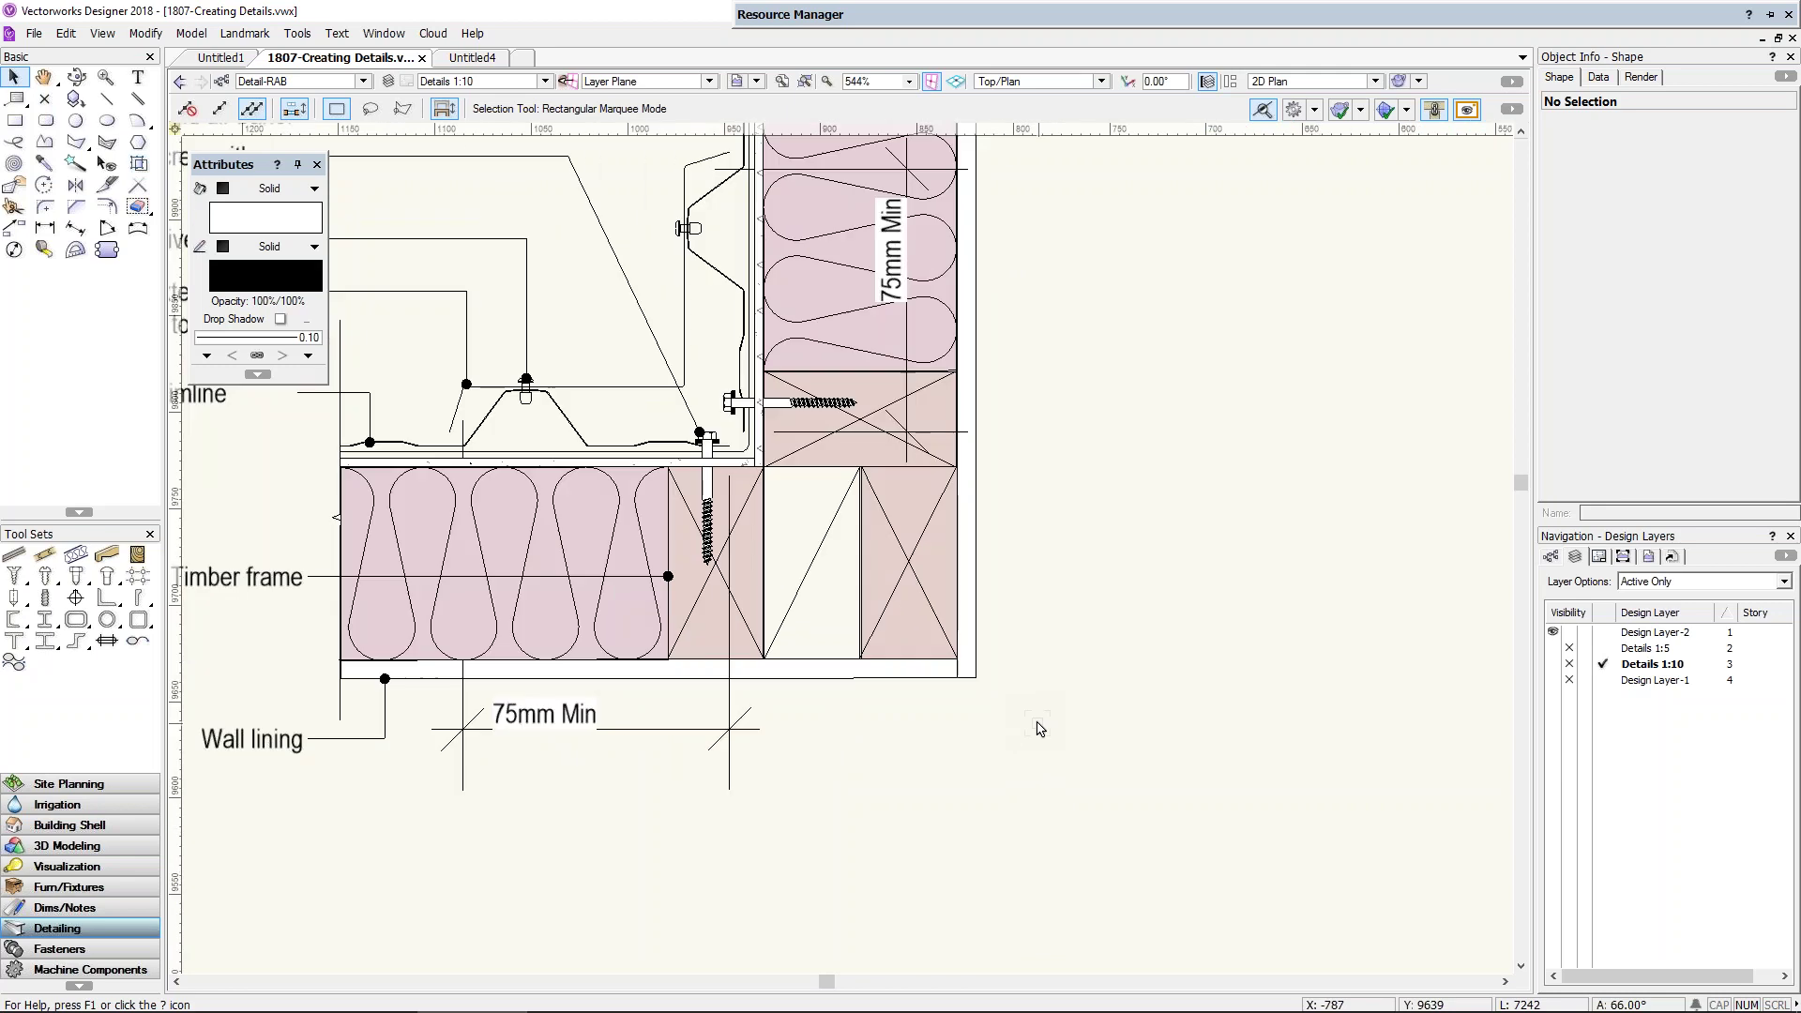
{"action": "scroll", "coordinate": [754, 460], "scroll_direction": "up", "scroll_amount": 4}
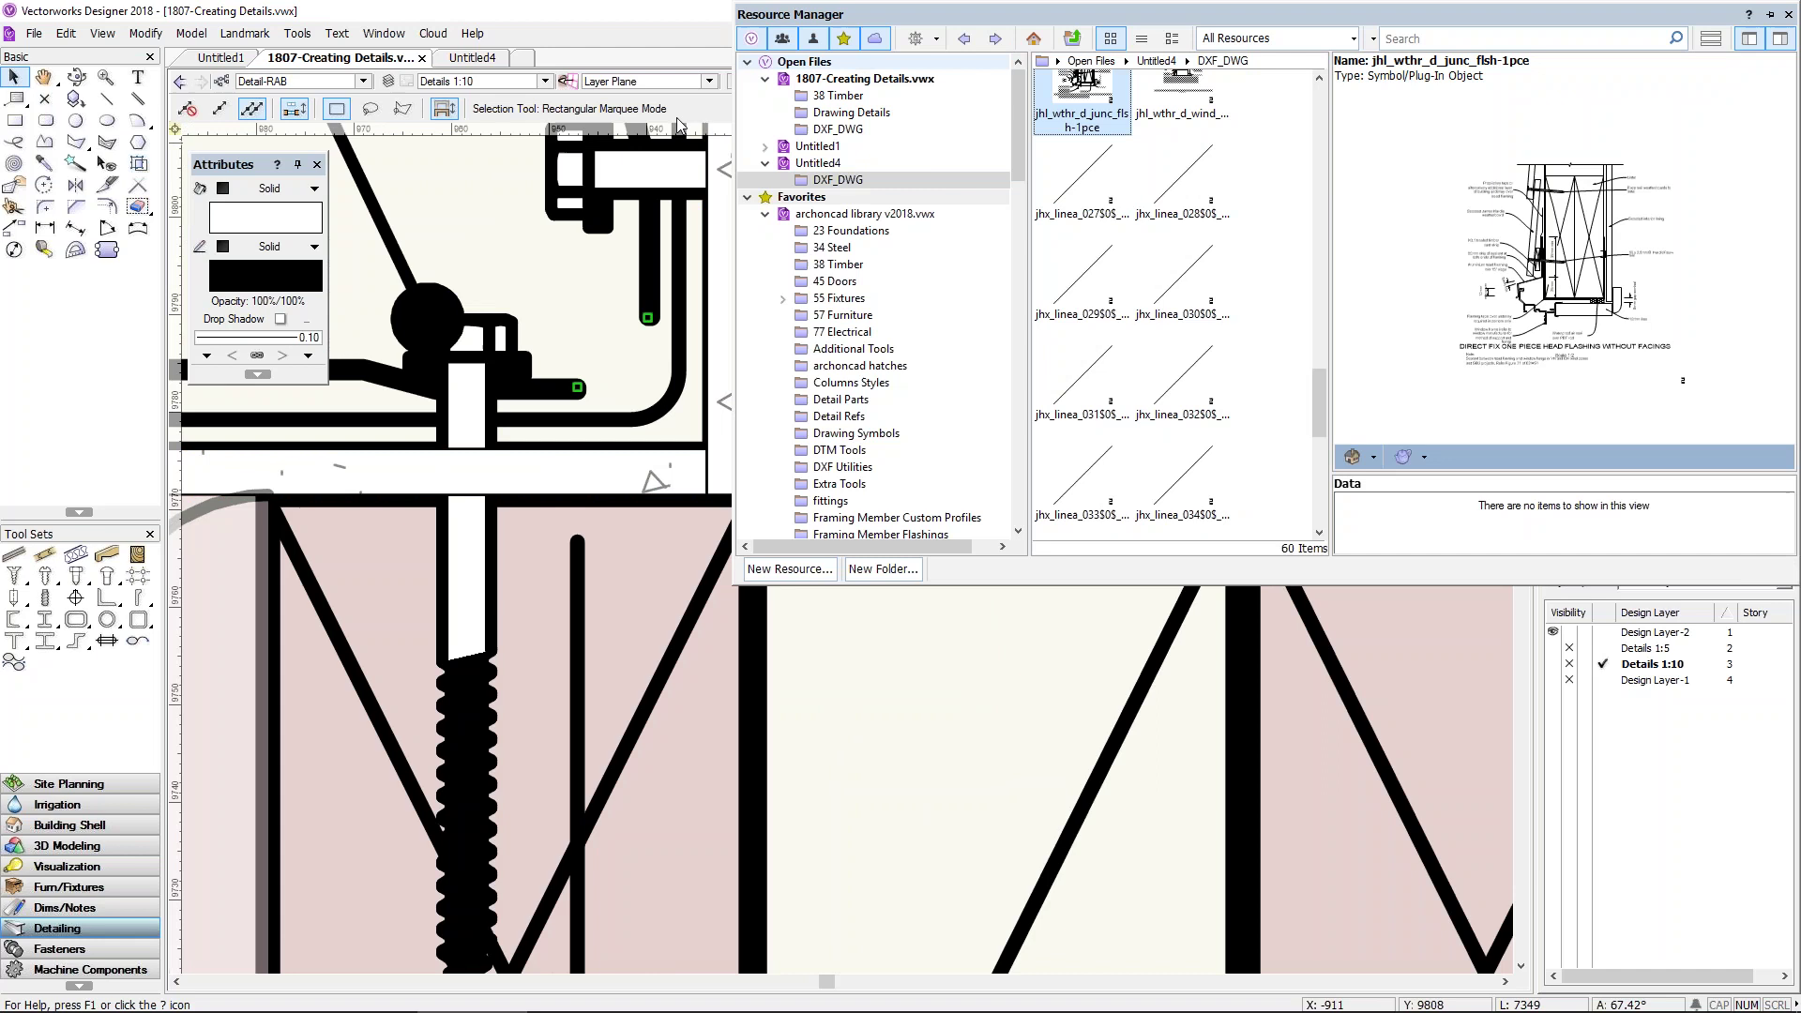
{"action": "left_click", "coordinate": [1264, 109]}
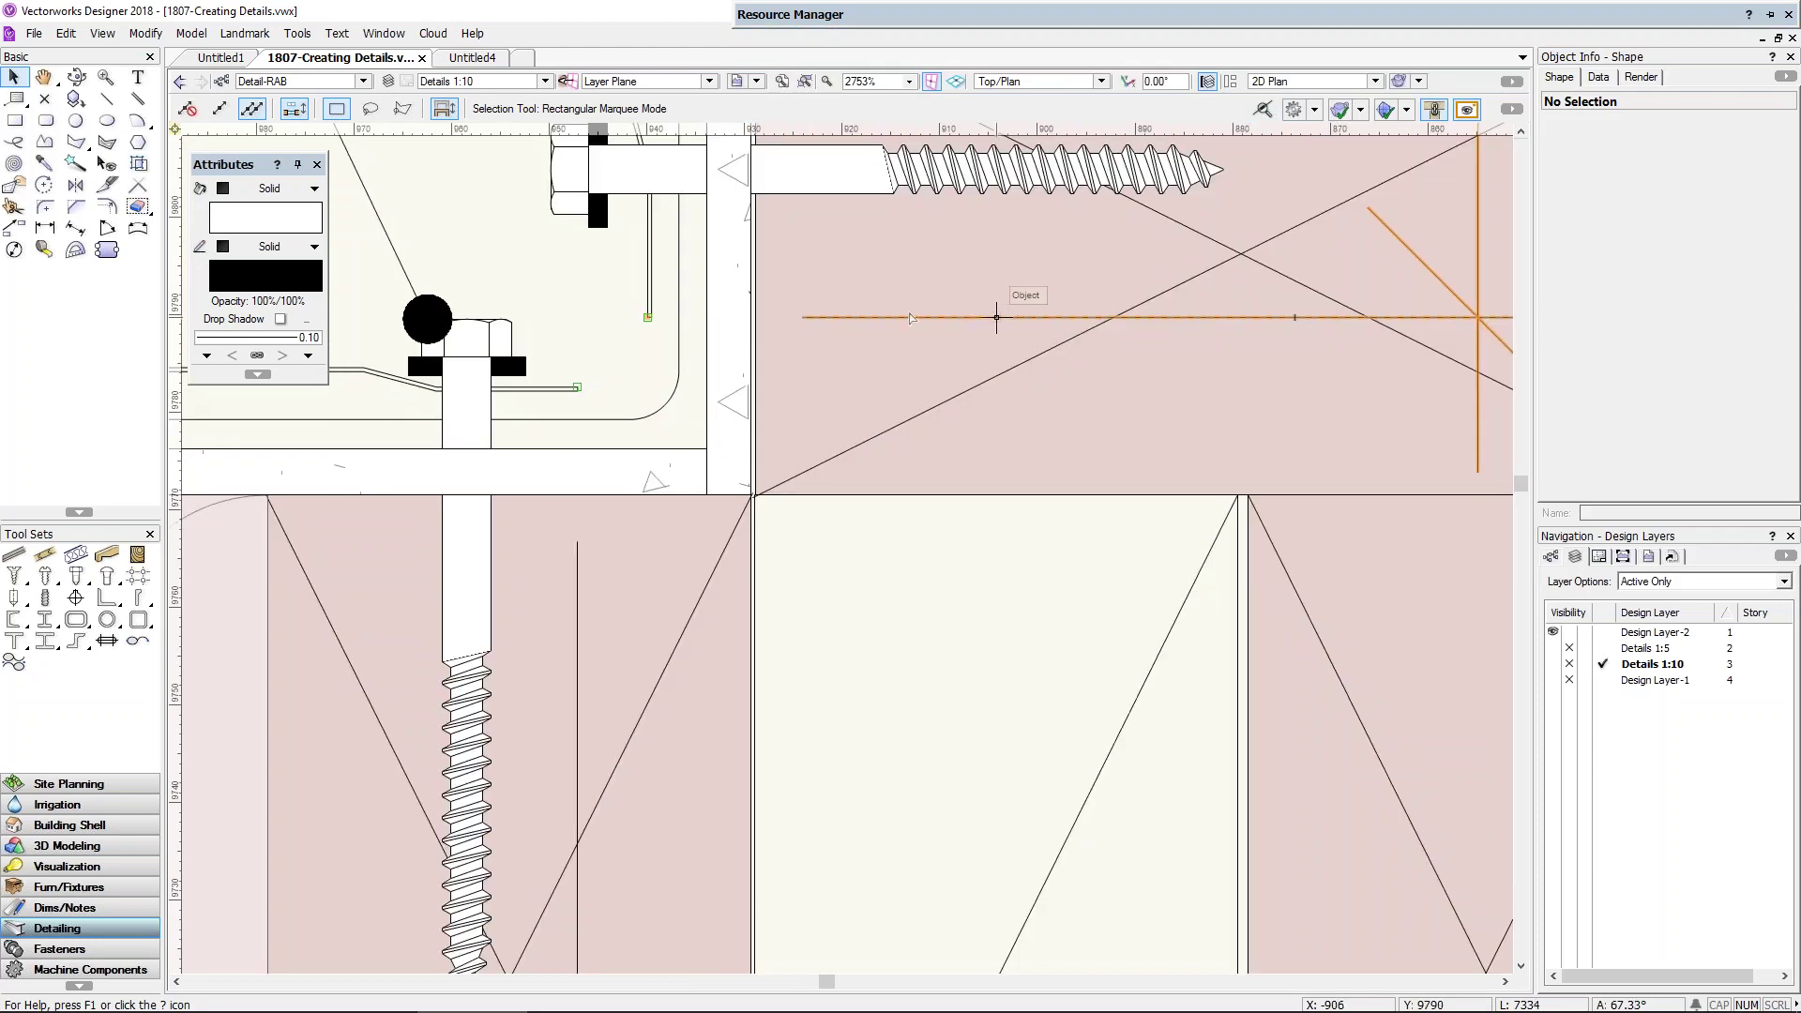
{"action": "scroll", "coordinate": [689, 418], "scroll_direction": "down", "scroll_amount": 4}
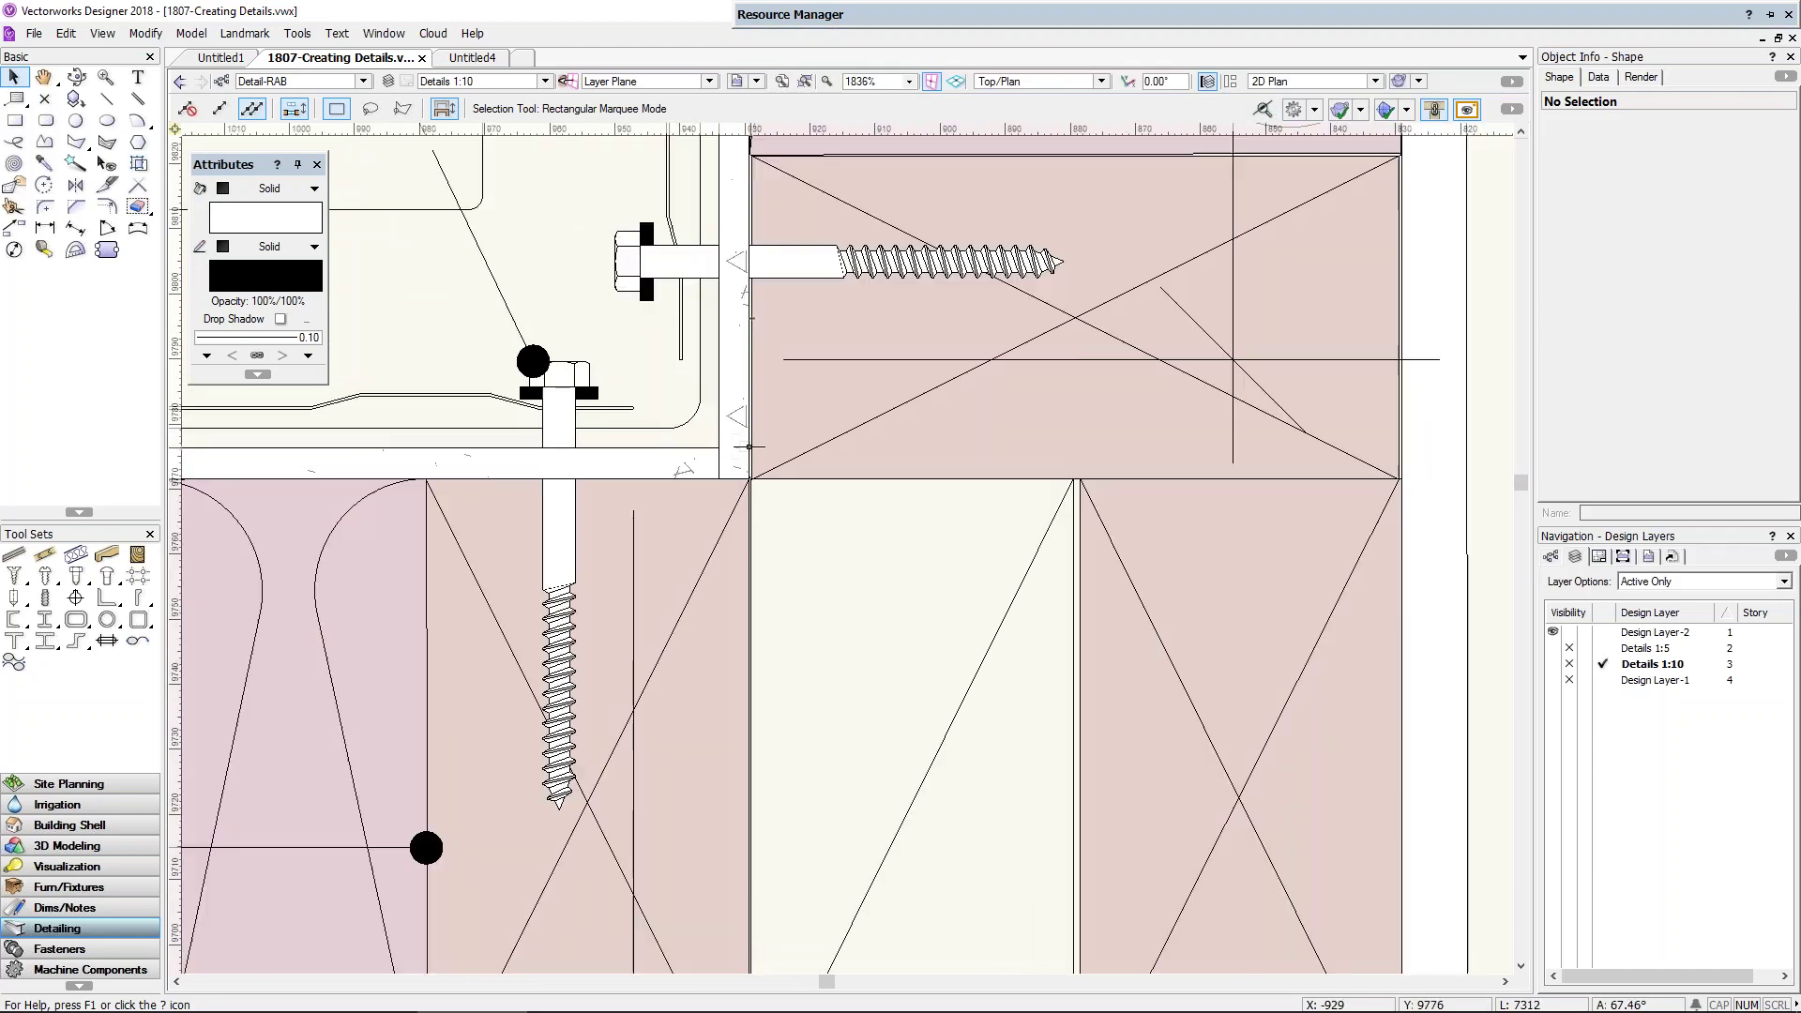
{"action": "scroll", "coordinate": [591, 418], "scroll_direction": "down", "scroll_amount": 1}
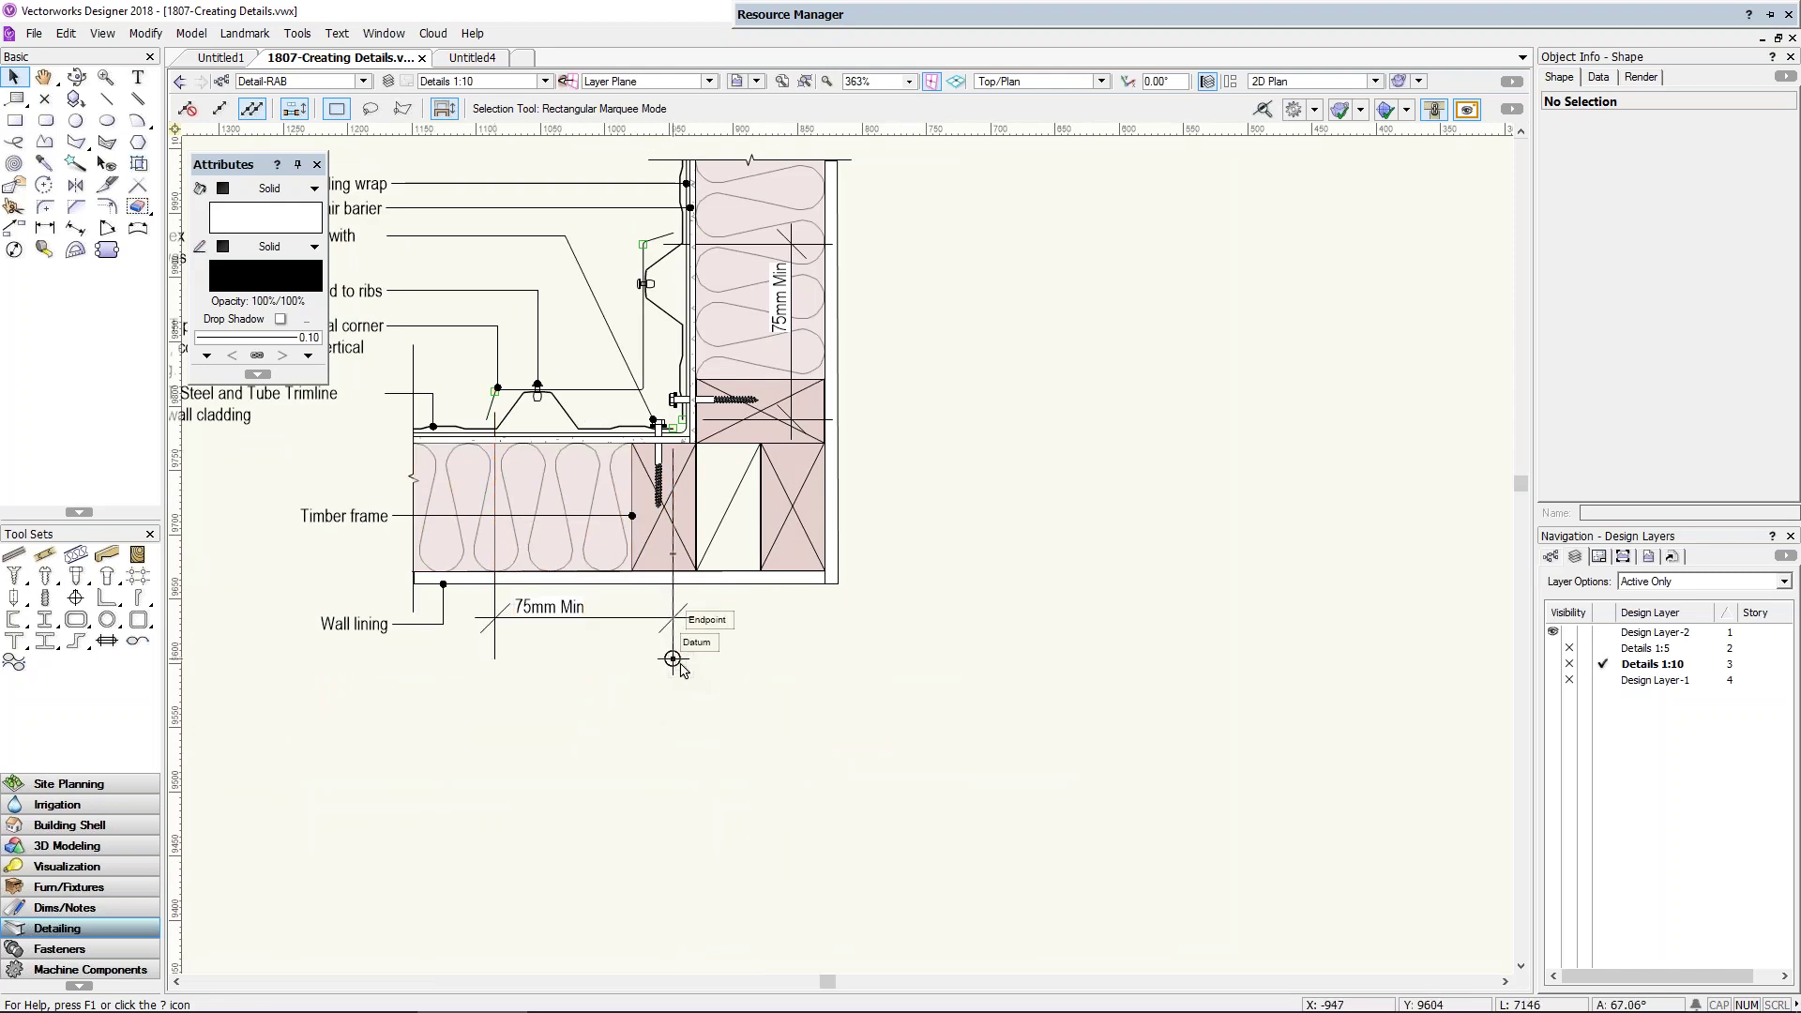
Step: Review the Double-Line Polygon tool's preferences and its components list without changing them
{"action": "left_click", "coordinate": [105, 146]}
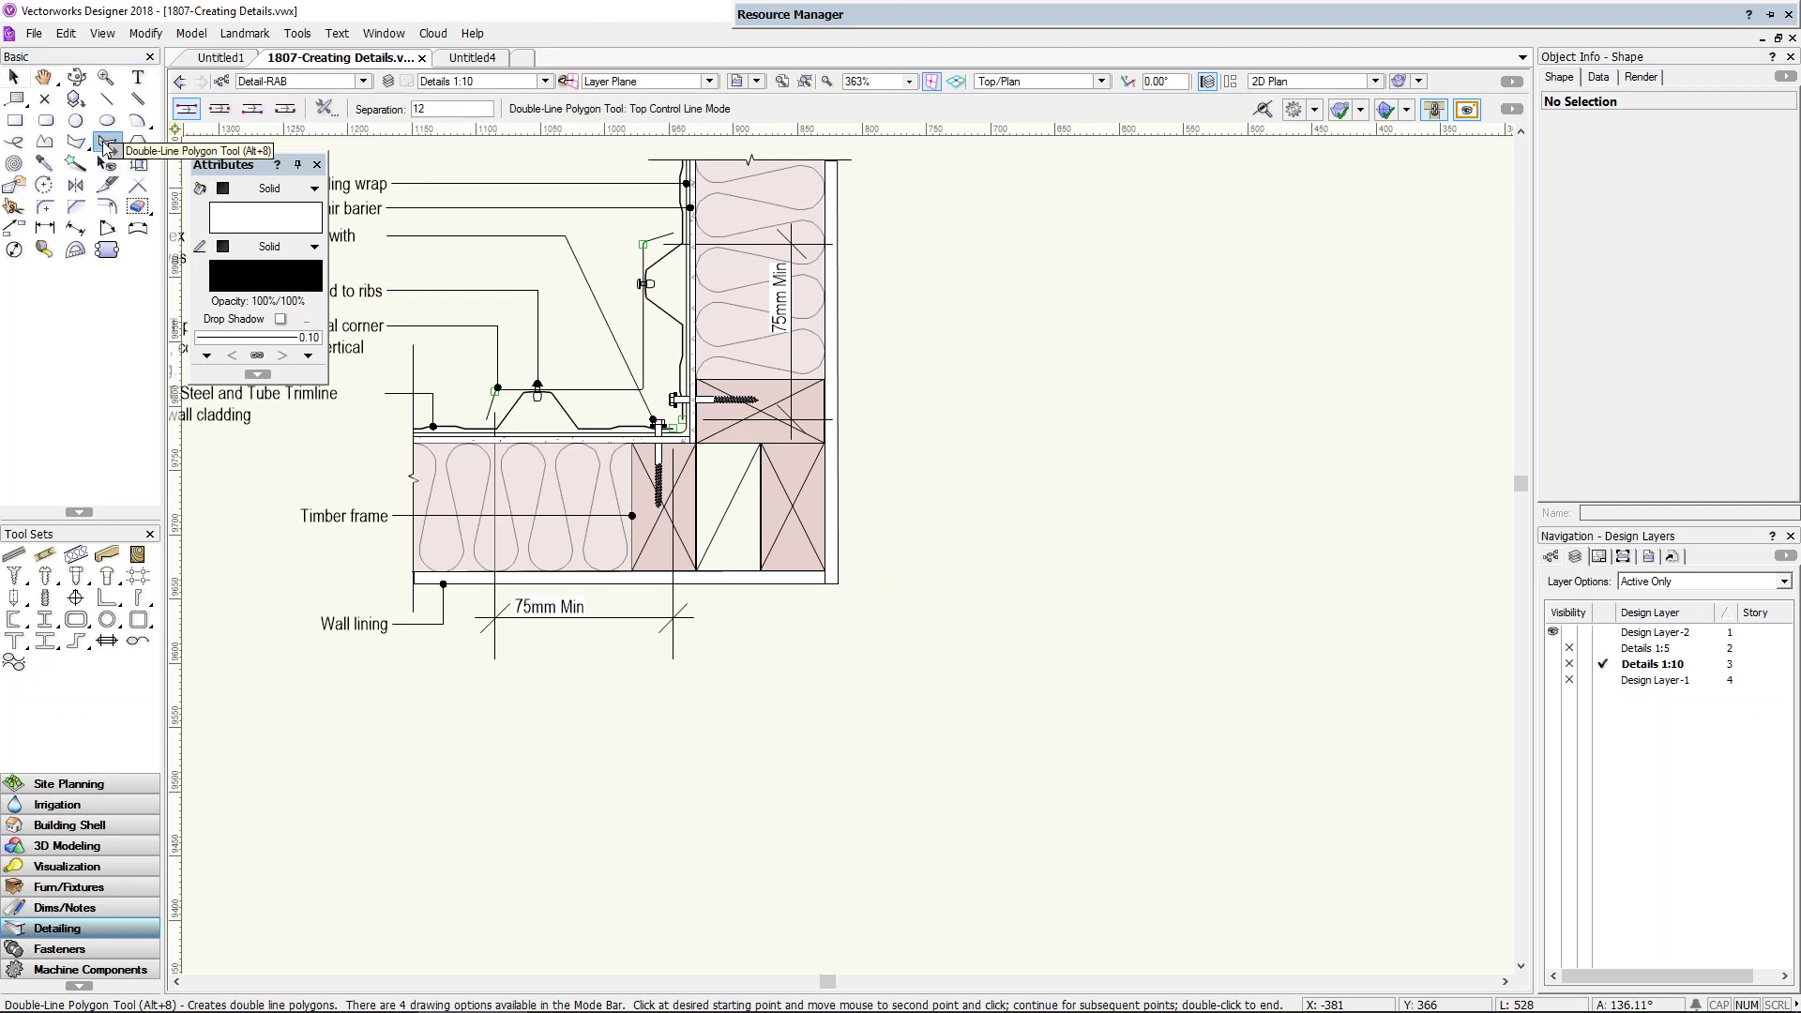
{"action": "left_click", "coordinate": [324, 109]}
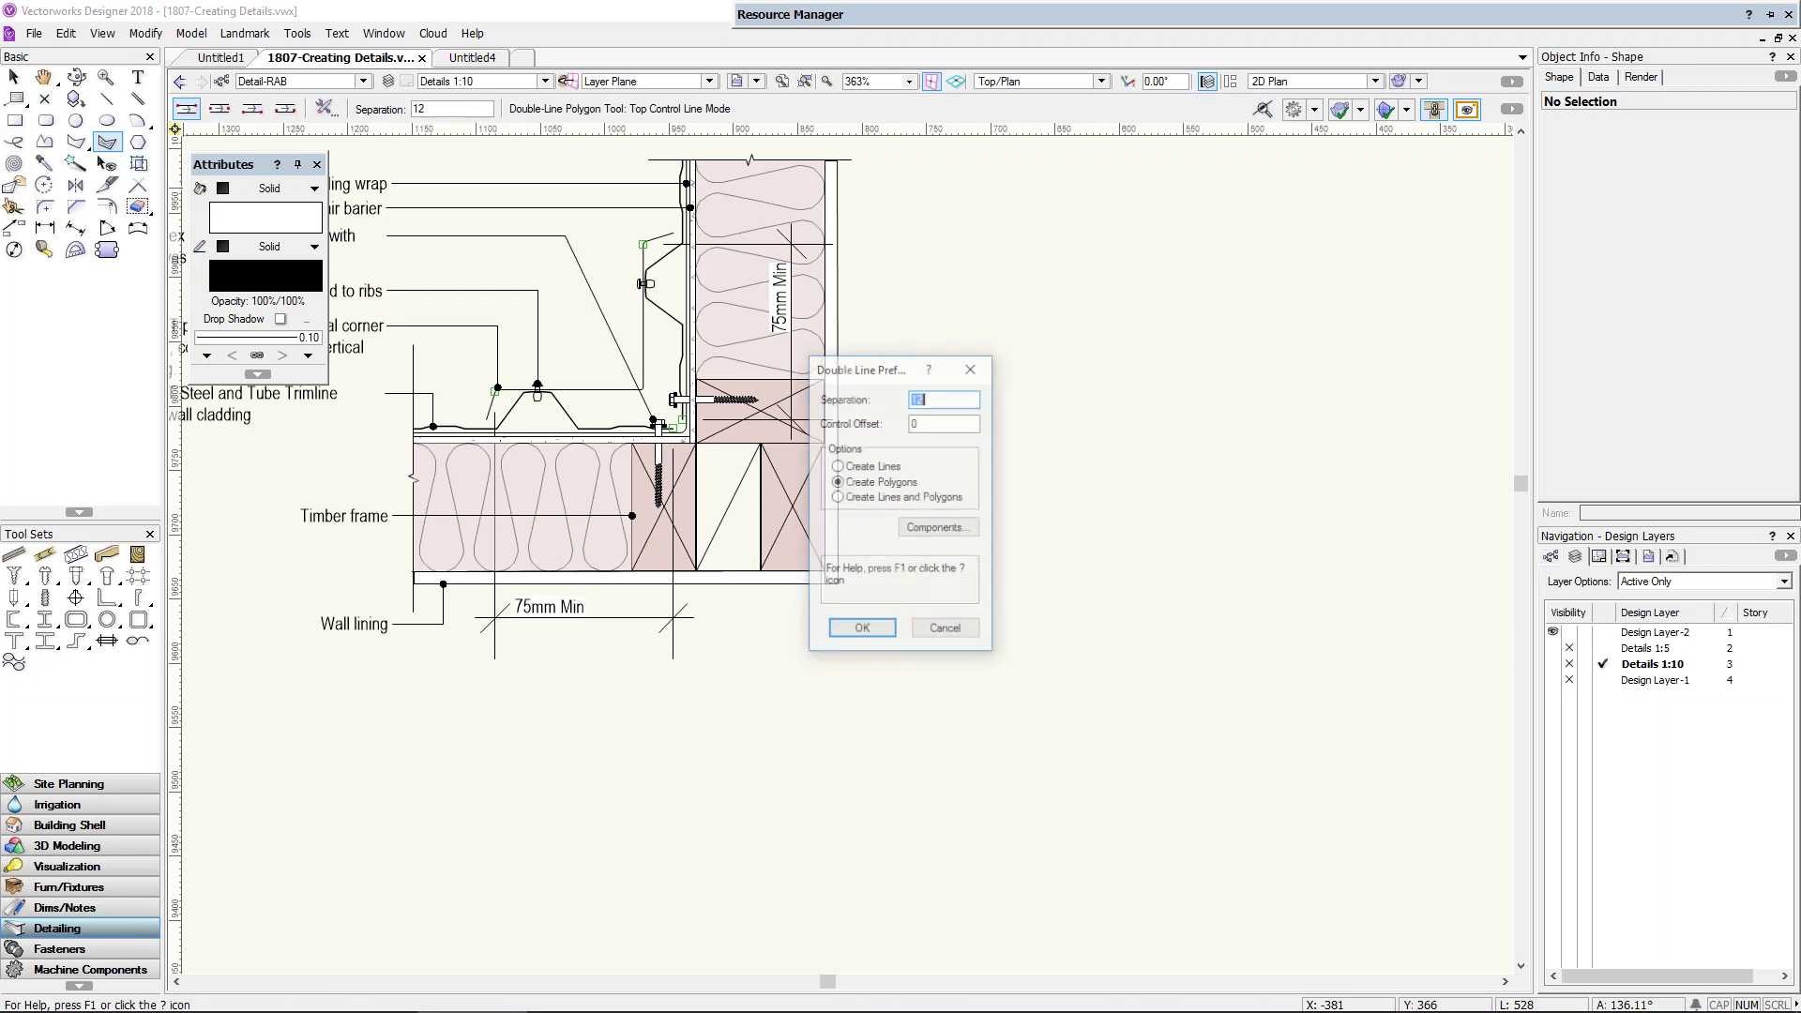
{"action": "left_click", "coordinate": [939, 528]}
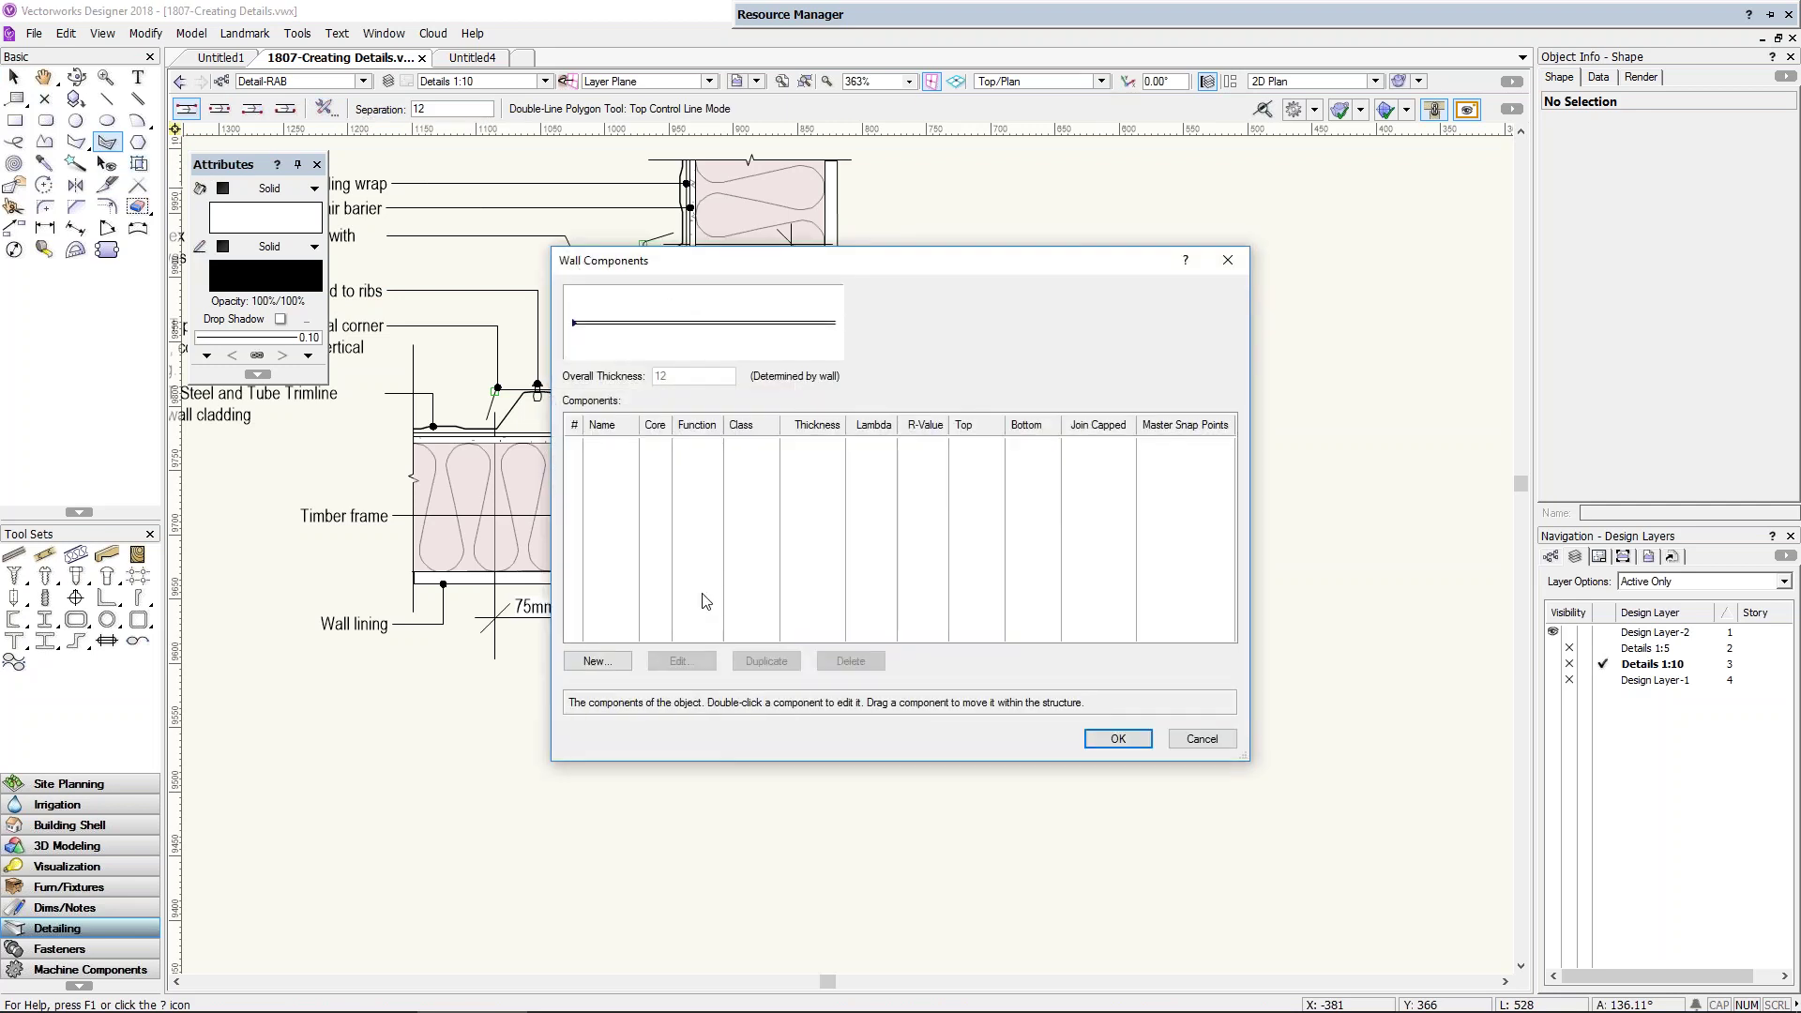
{"action": "key", "text": "Escape"}
{"action": "left_click", "coordinate": [945, 631]}
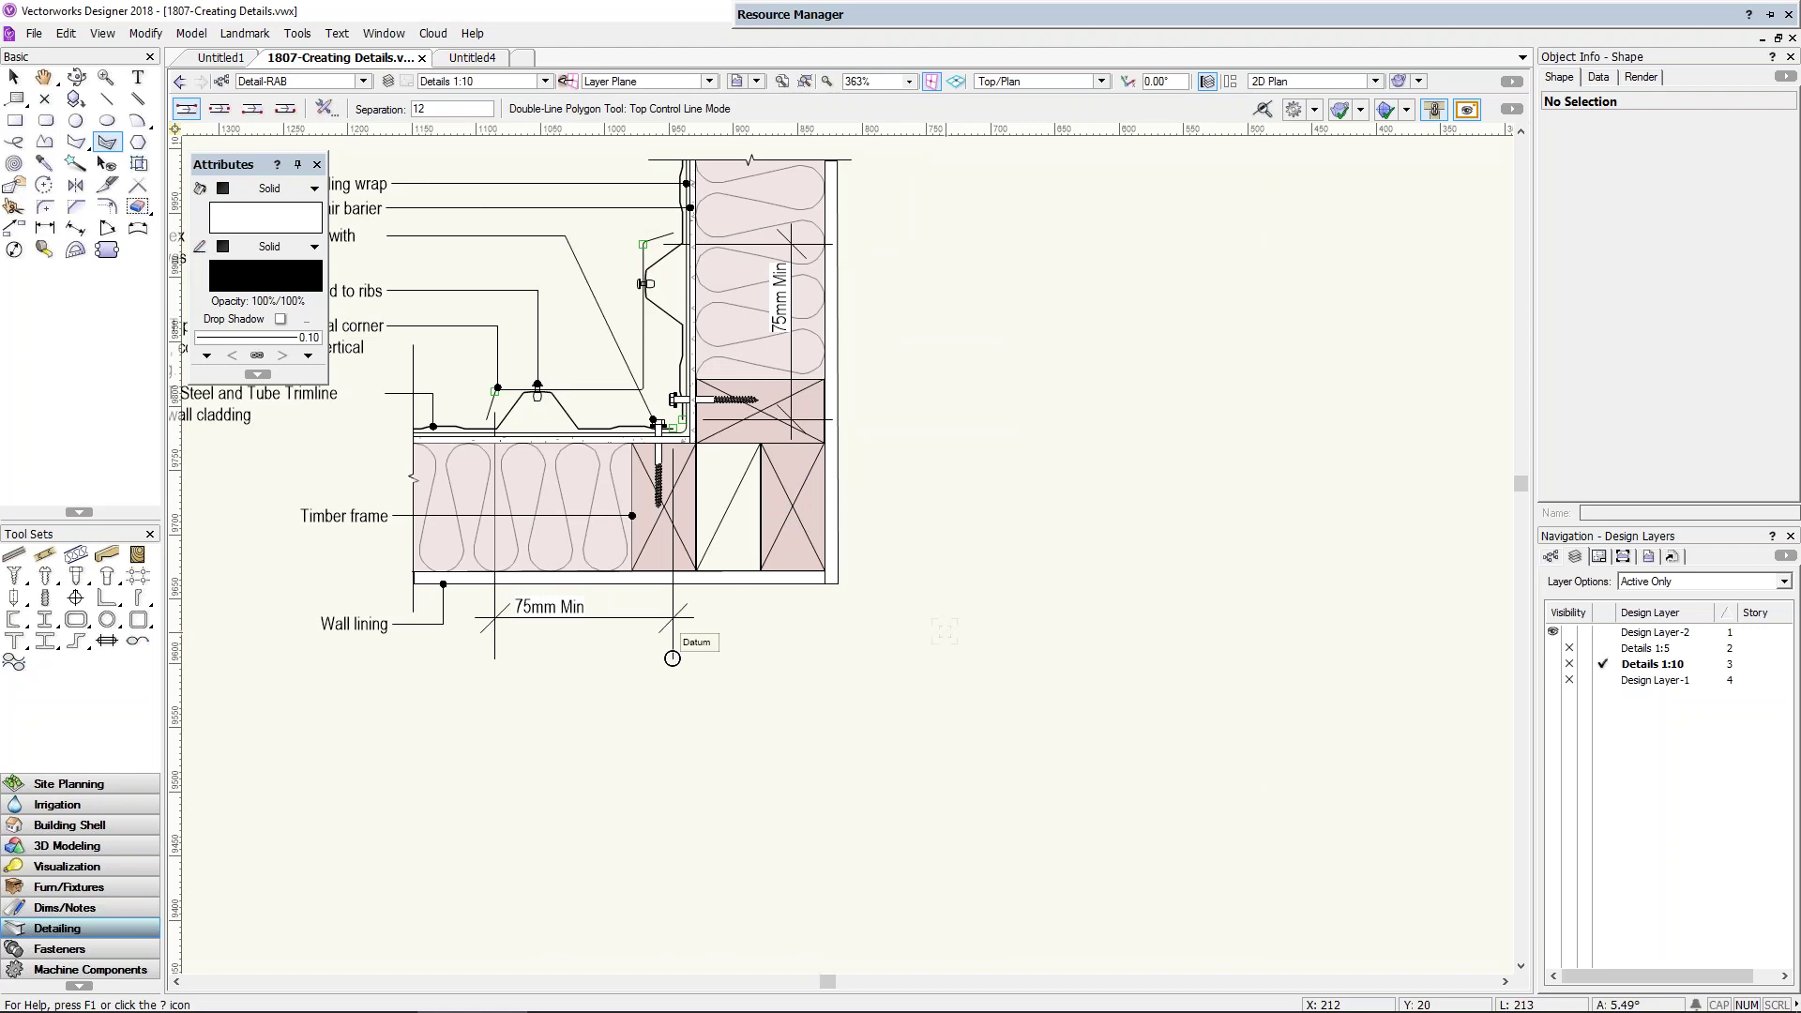
Step: Look over the external corner, slab edge, window and angle bracket details on the Details 1:10 layer
{"action": "left_click", "coordinate": [769, 441]}
{"action": "scroll", "coordinate": [769, 441], "scroll_direction": "down", "scroll_amount": 2}
{"action": "key", "text": "x"}
{"action": "left_click", "coordinate": [796, 394]}
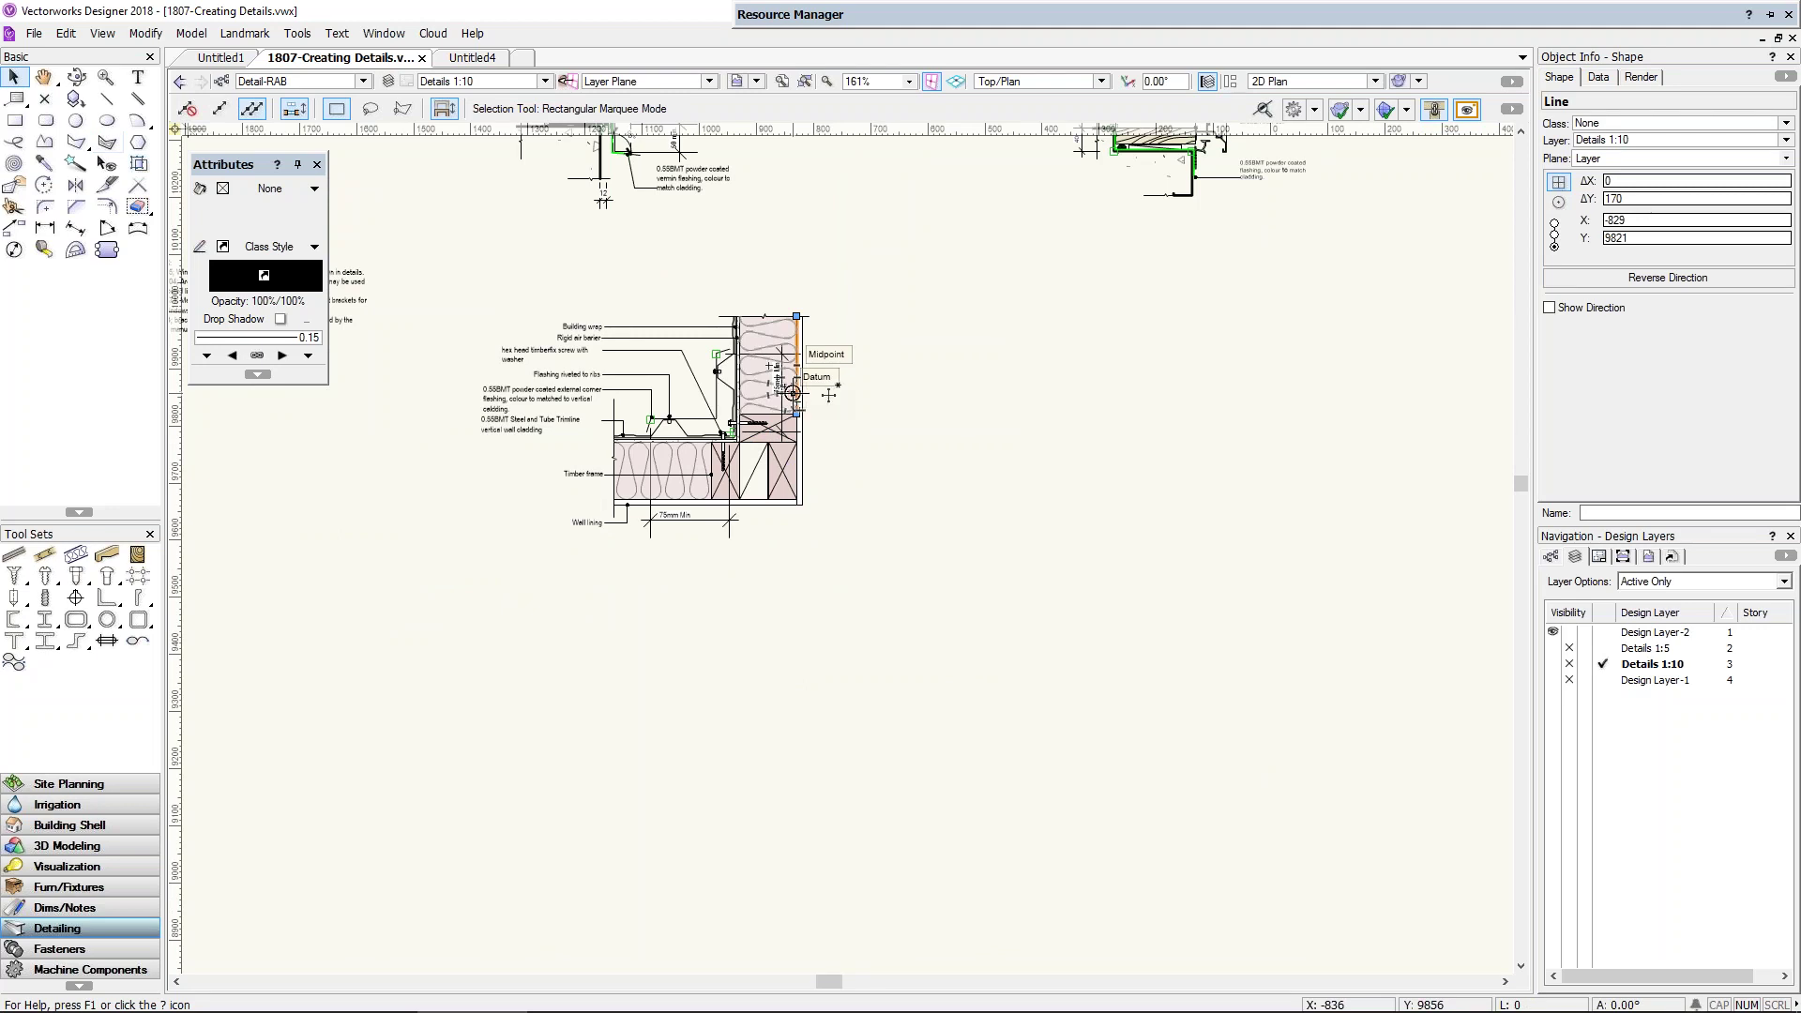
{"action": "middle_click_drag", "start_coordinate": [977, 416], "coordinate": [977, 716]}
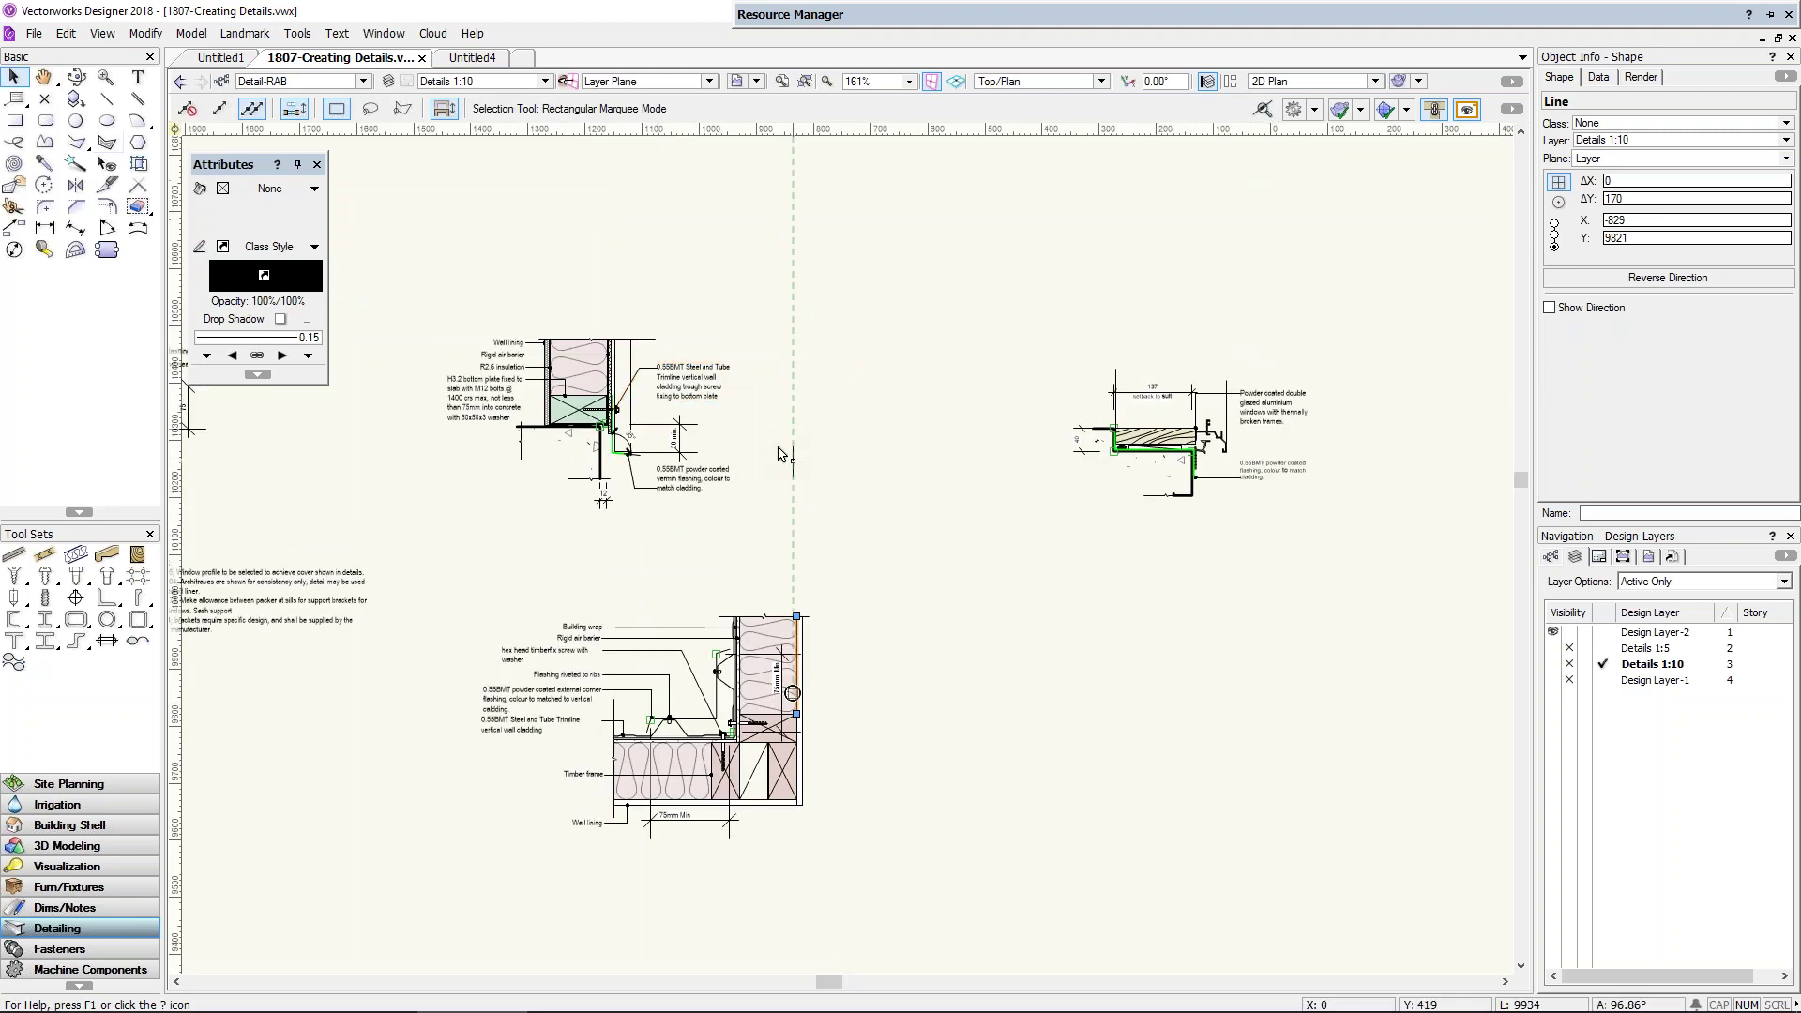
{"action": "middle_click_drag", "start_coordinate": [562, 488], "coordinate": [914, 418]}
{"action": "middle_click_drag", "start_coordinate": [328, 419], "coordinate": [750, 465]}
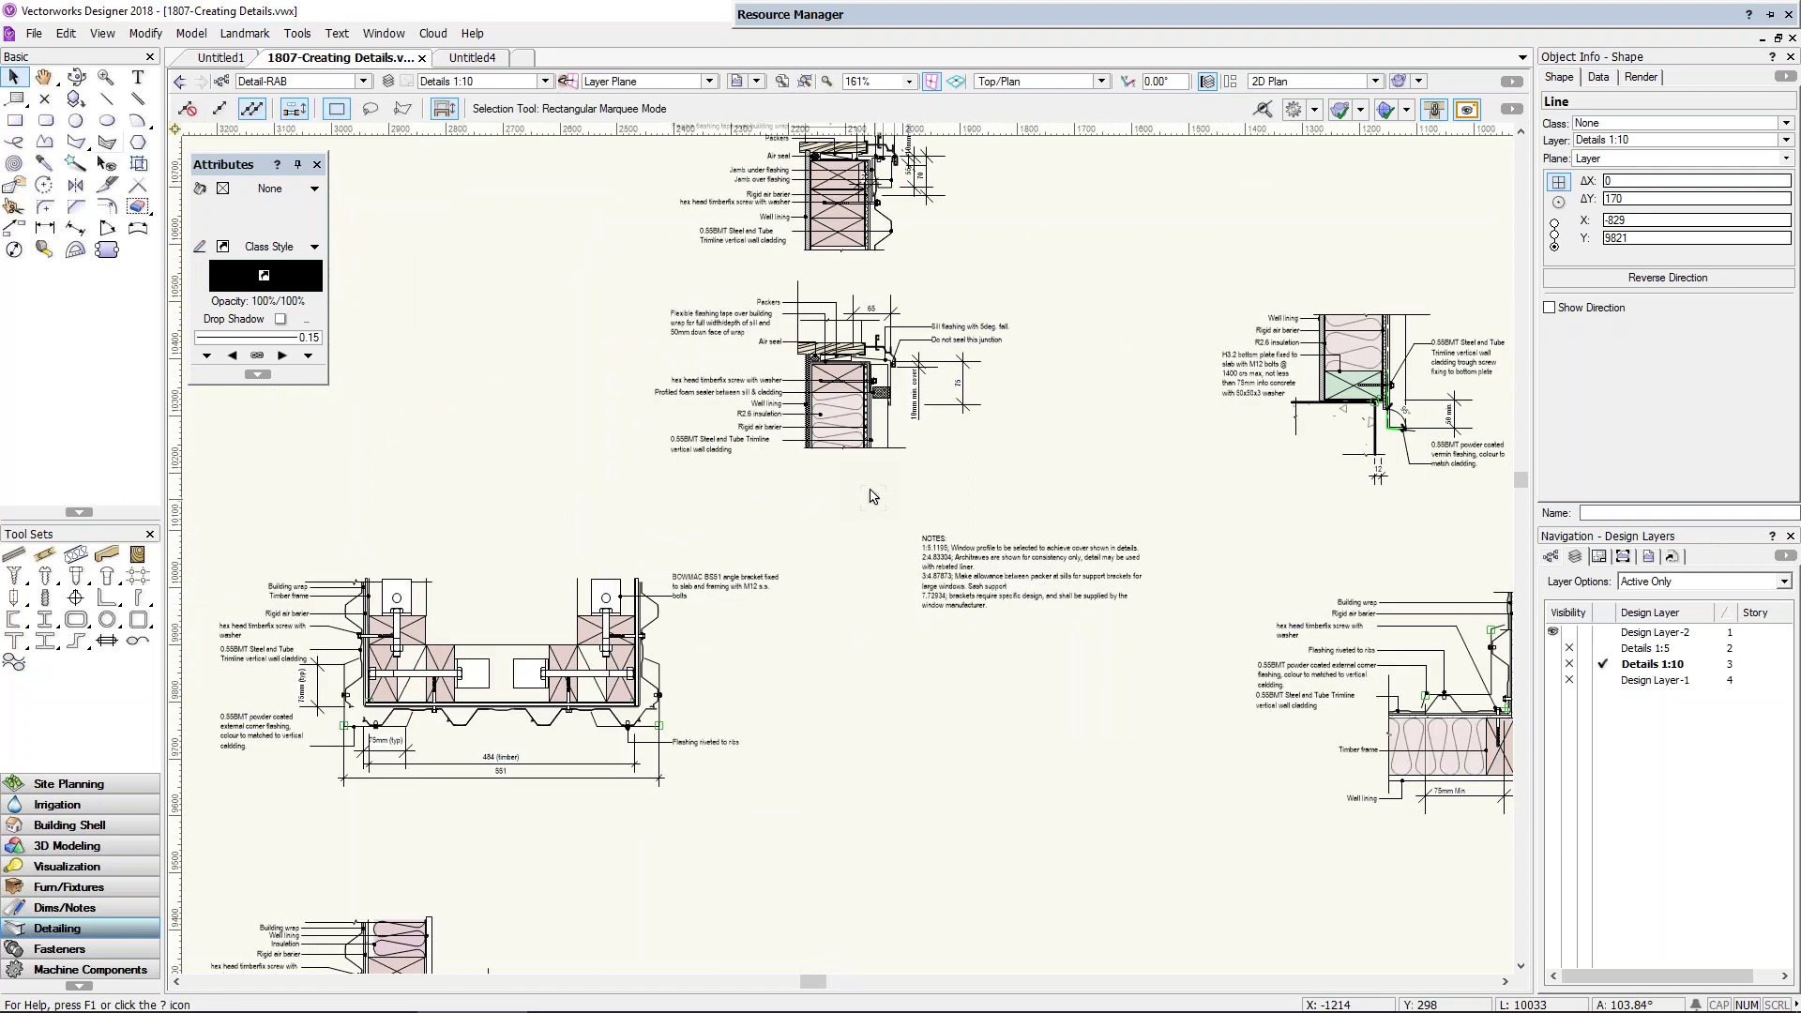
{"action": "middle_click_drag", "start_coordinate": [872, 504], "coordinate": [690, 713]}
{"action": "middle_click_drag", "start_coordinate": [702, 536], "coordinate": [703, 537]}
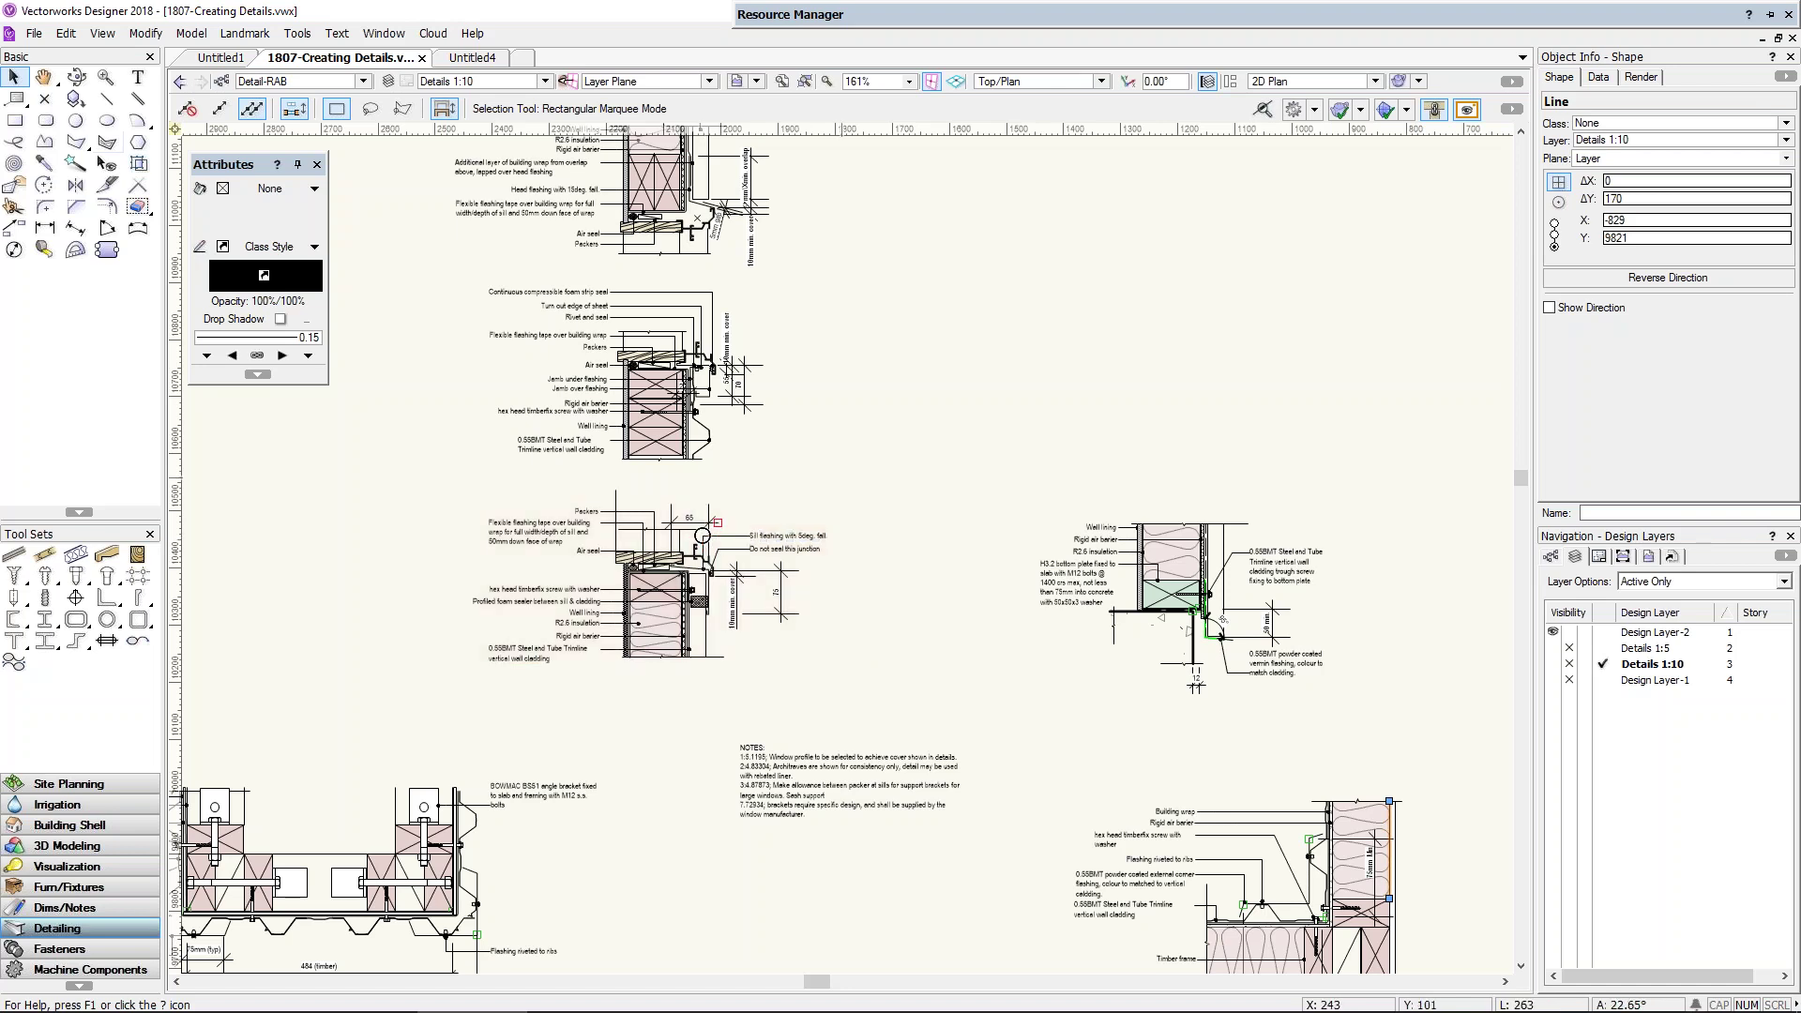
Step: Make Design Layer-1 active and select the grouped external corner cladding detail
{"action": "left_click", "coordinate": [513, 84]}
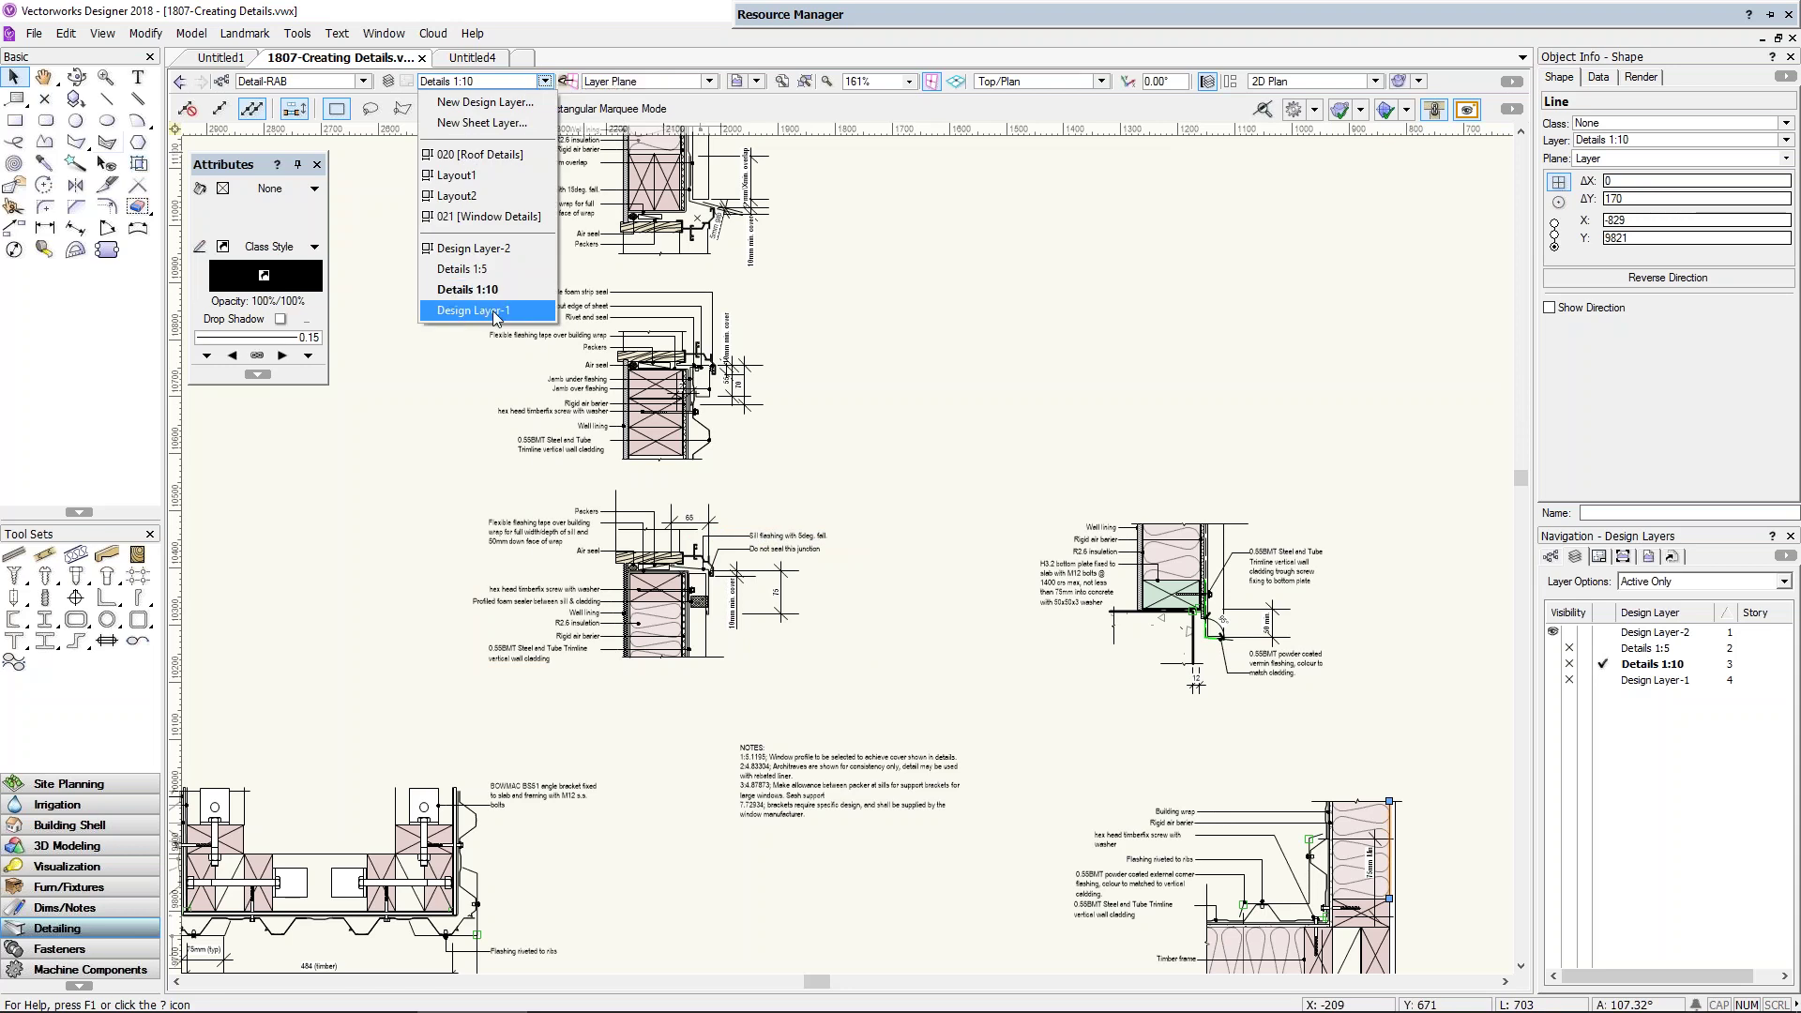
{"action": "left_click", "coordinate": [496, 310]}
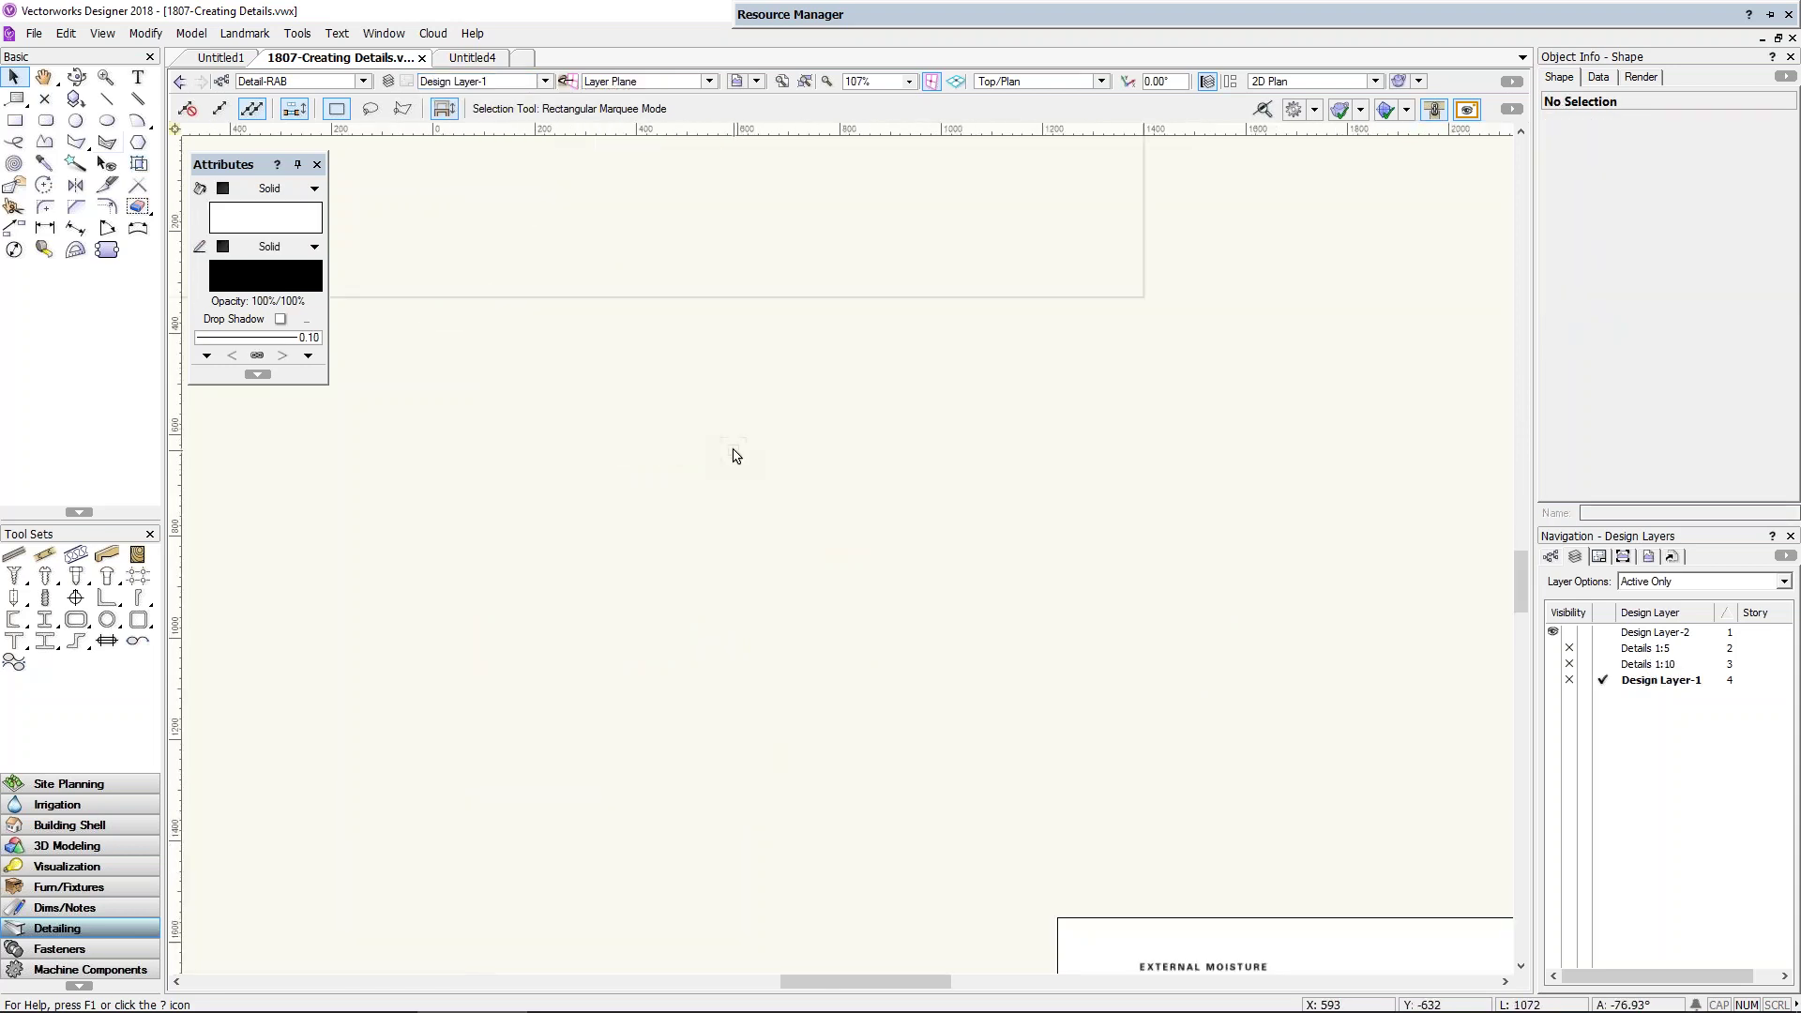
{"action": "scroll", "coordinate": [1002, 307], "scroll_direction": "up", "scroll_amount": 3}
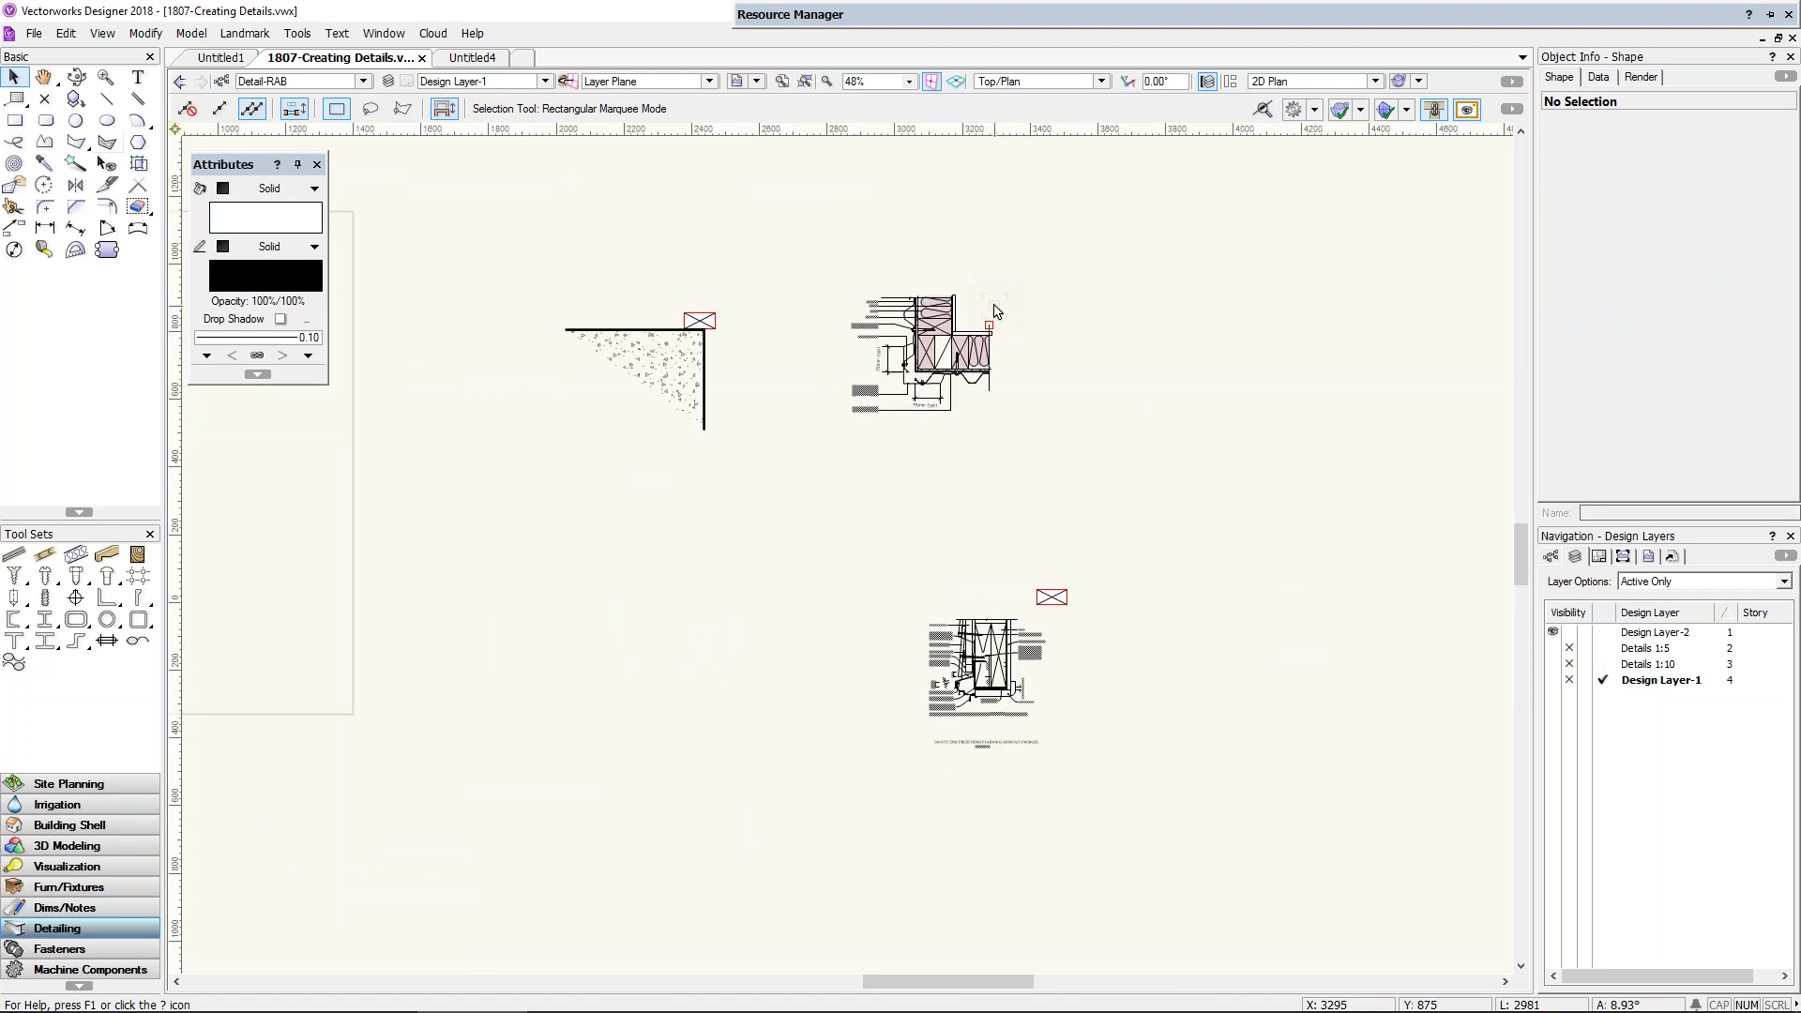
{"action": "scroll", "coordinate": [1004, 306], "scroll_direction": "up", "scroll_amount": 2}
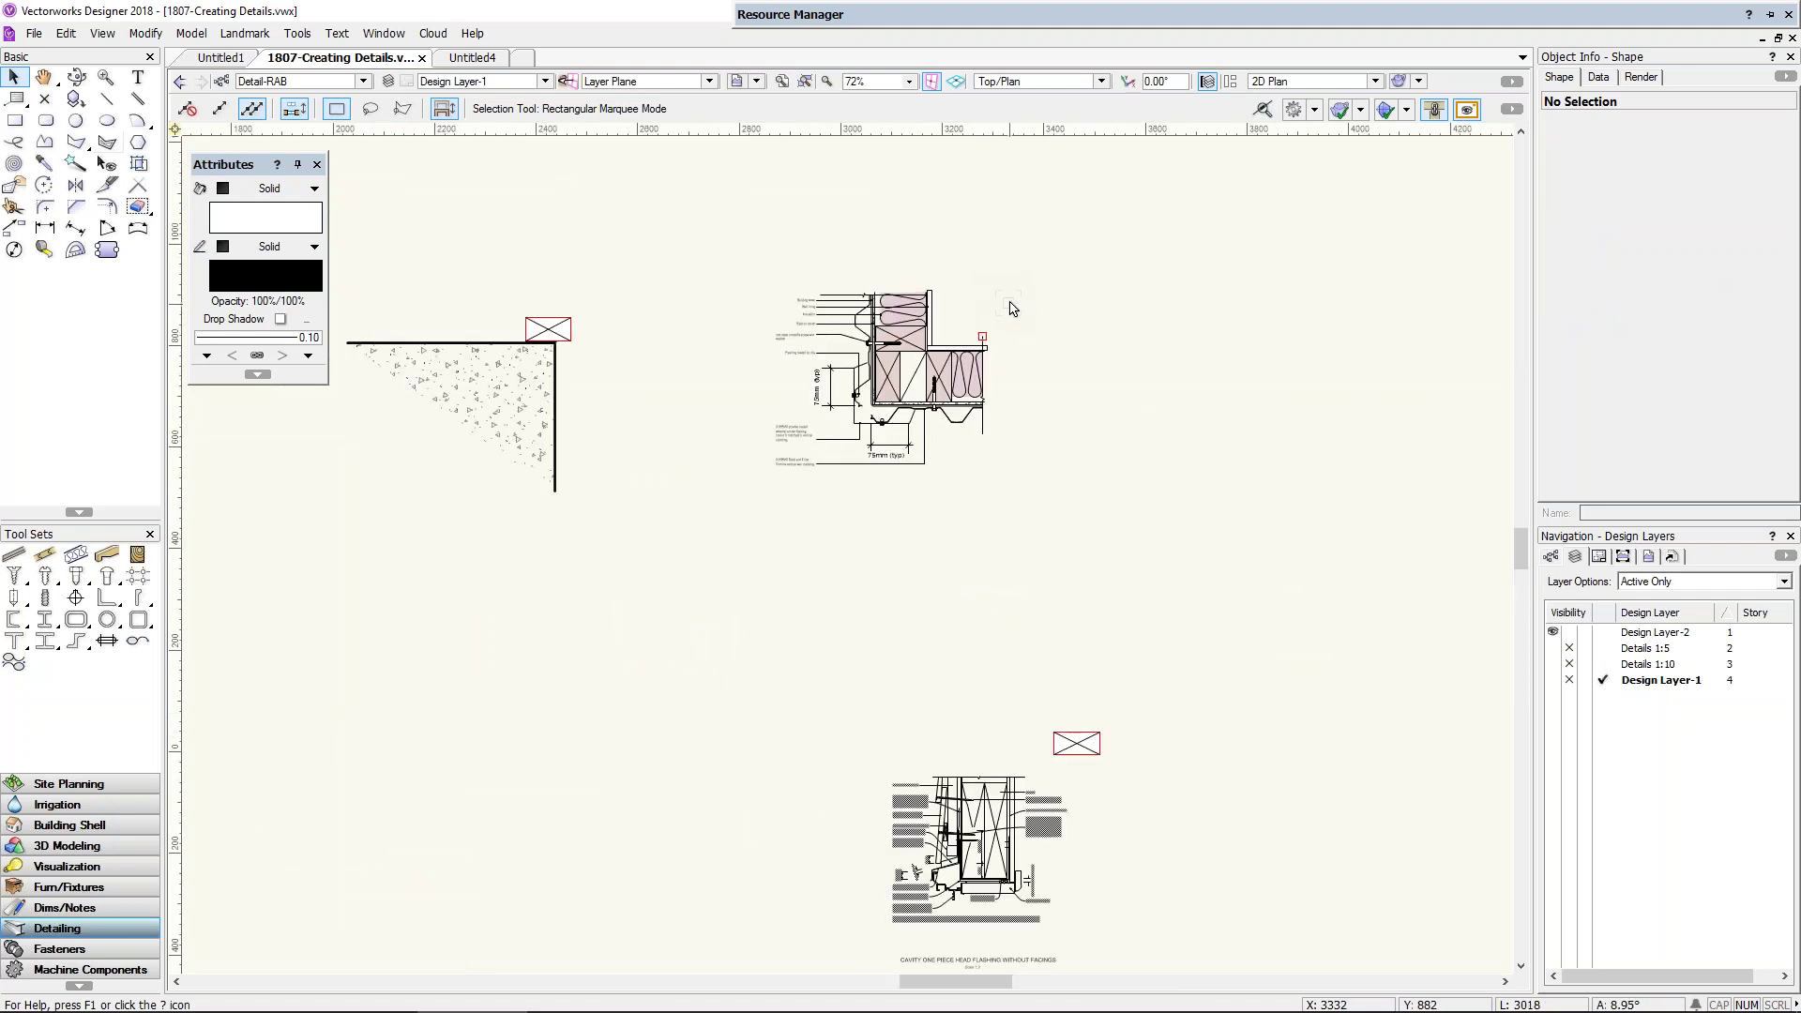
{"action": "scroll", "coordinate": [1026, 303], "scroll_direction": "down", "scroll_amount": 2}
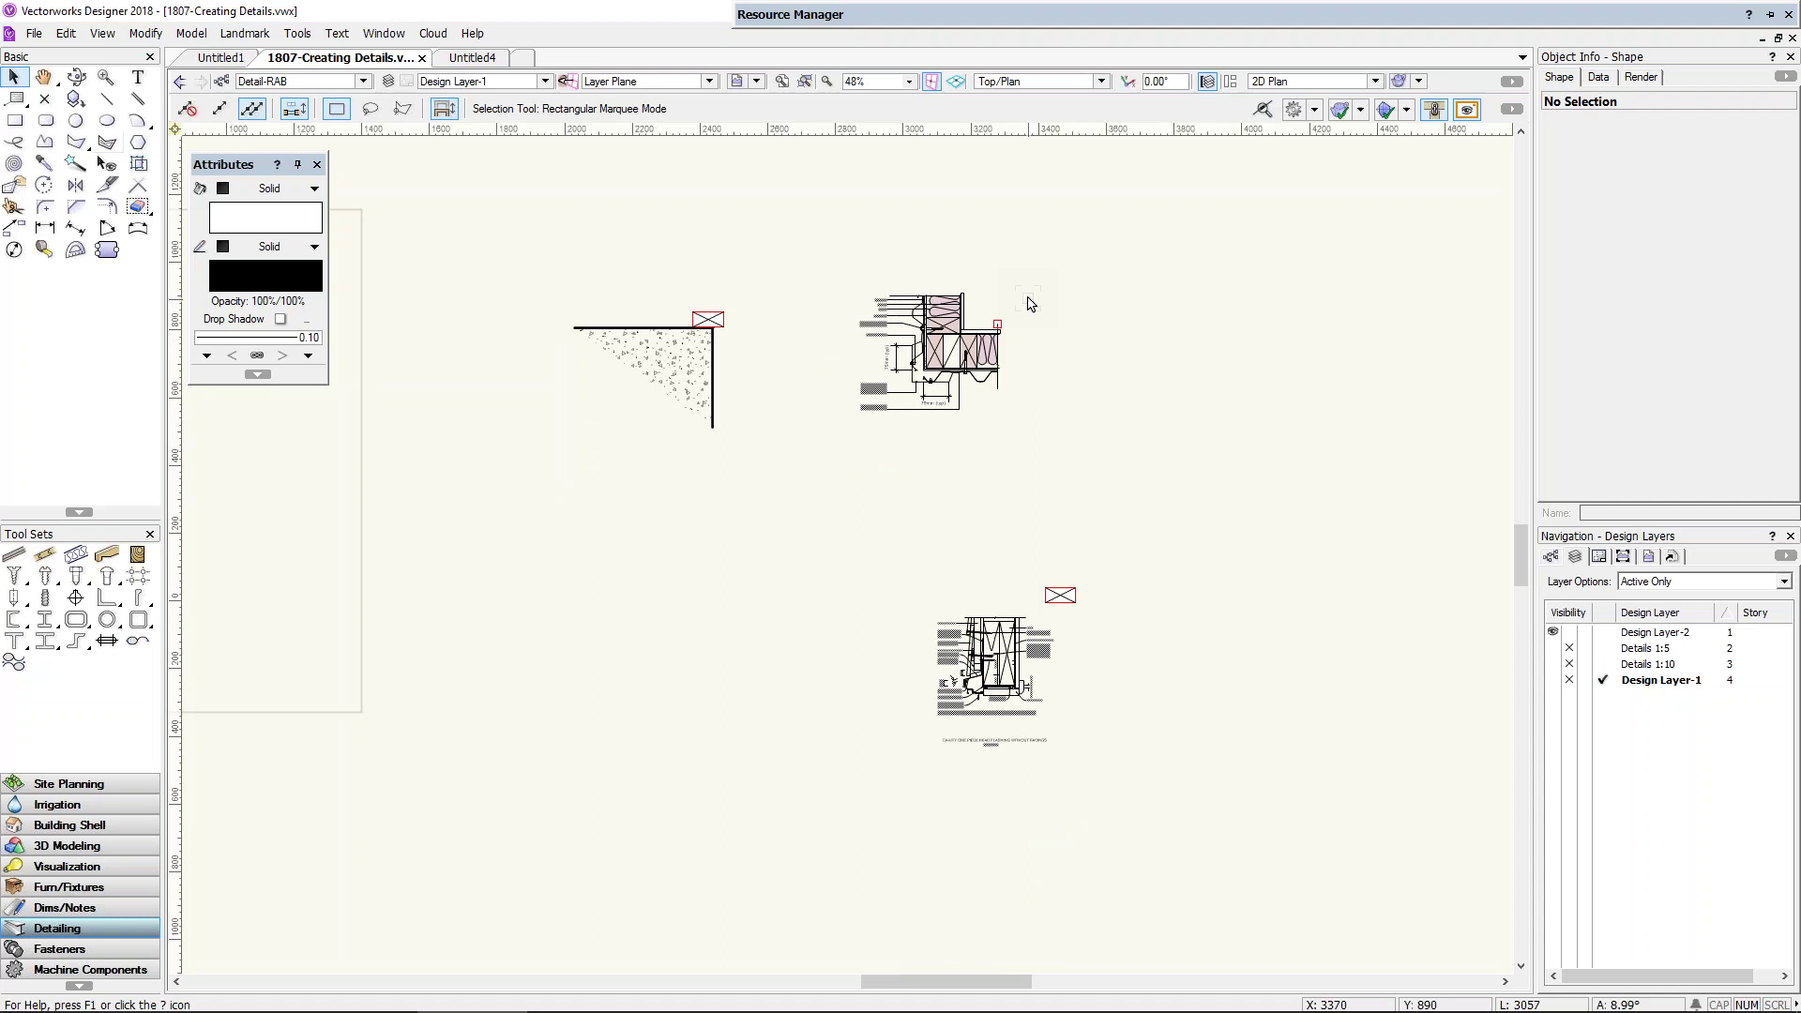
{"action": "scroll", "coordinate": [933, 305], "scroll_direction": "up", "scroll_amount": 2}
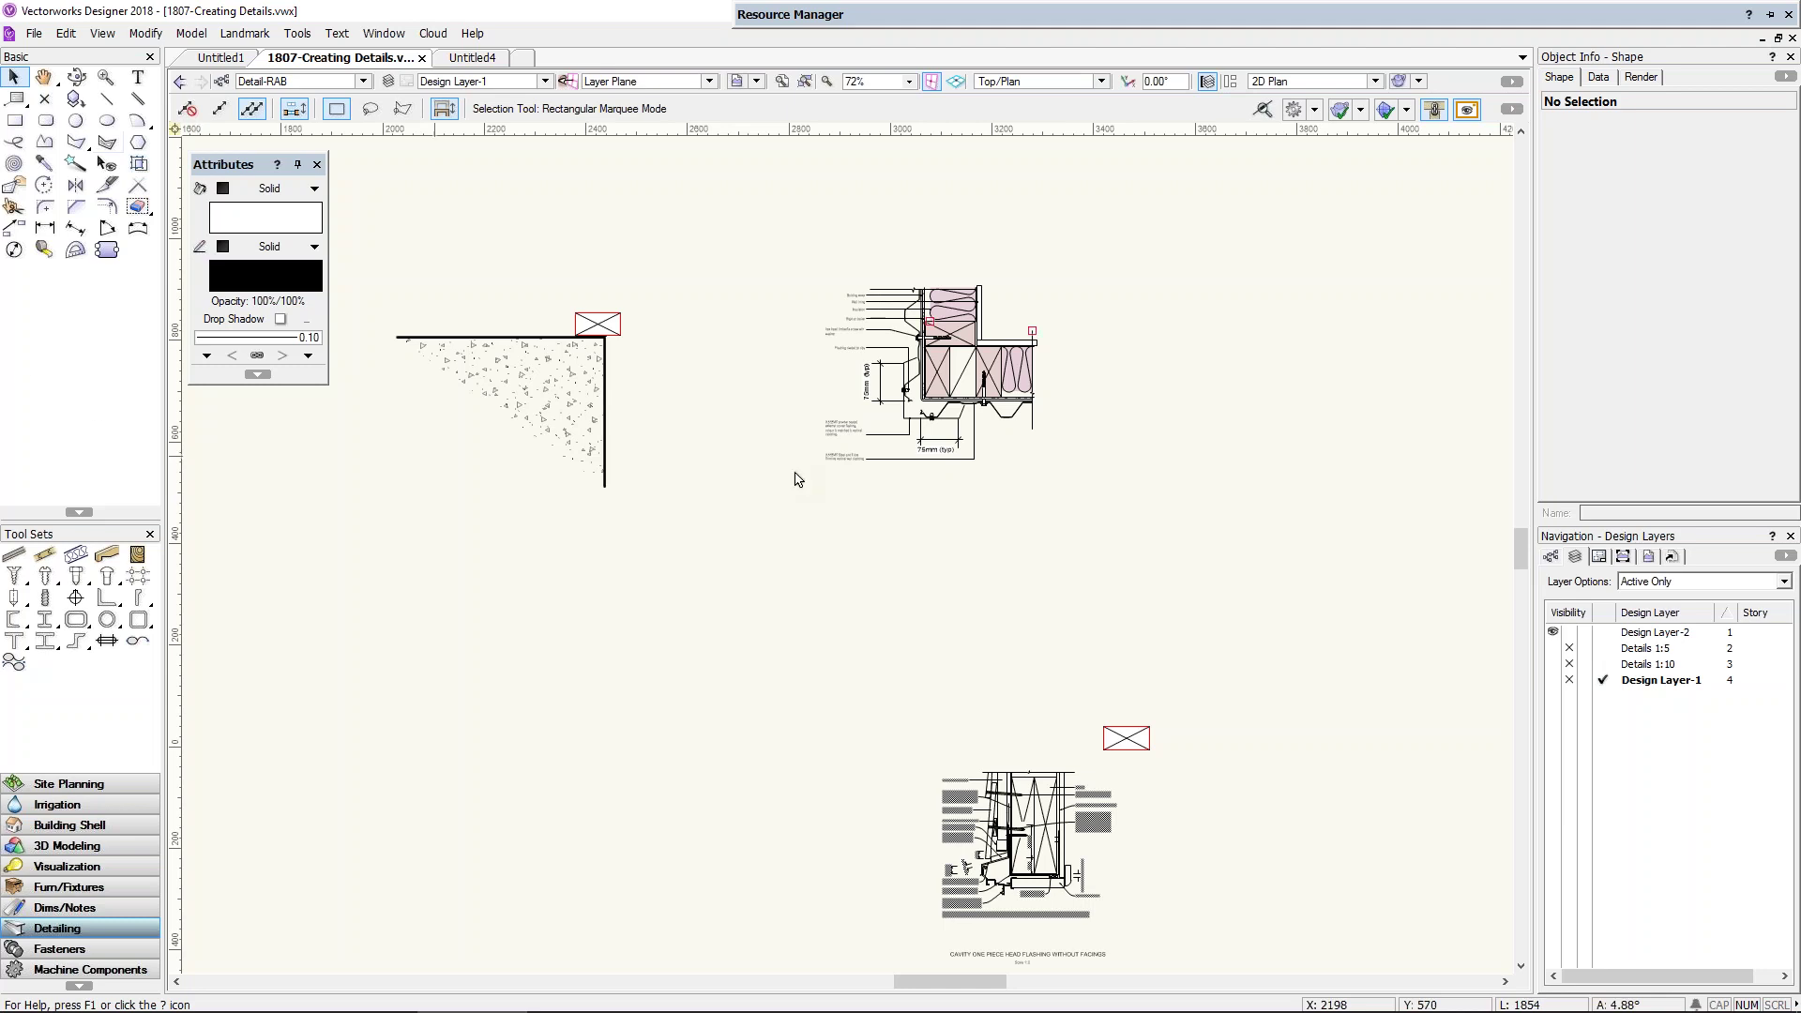
{"action": "scroll", "coordinate": [1032, 473], "scroll_direction": "up", "scroll_amount": 3}
{"action": "middle_click_drag", "start_coordinate": [938, 326], "coordinate": [868, 474]}
{"action": "left_click", "coordinate": [838, 530]}
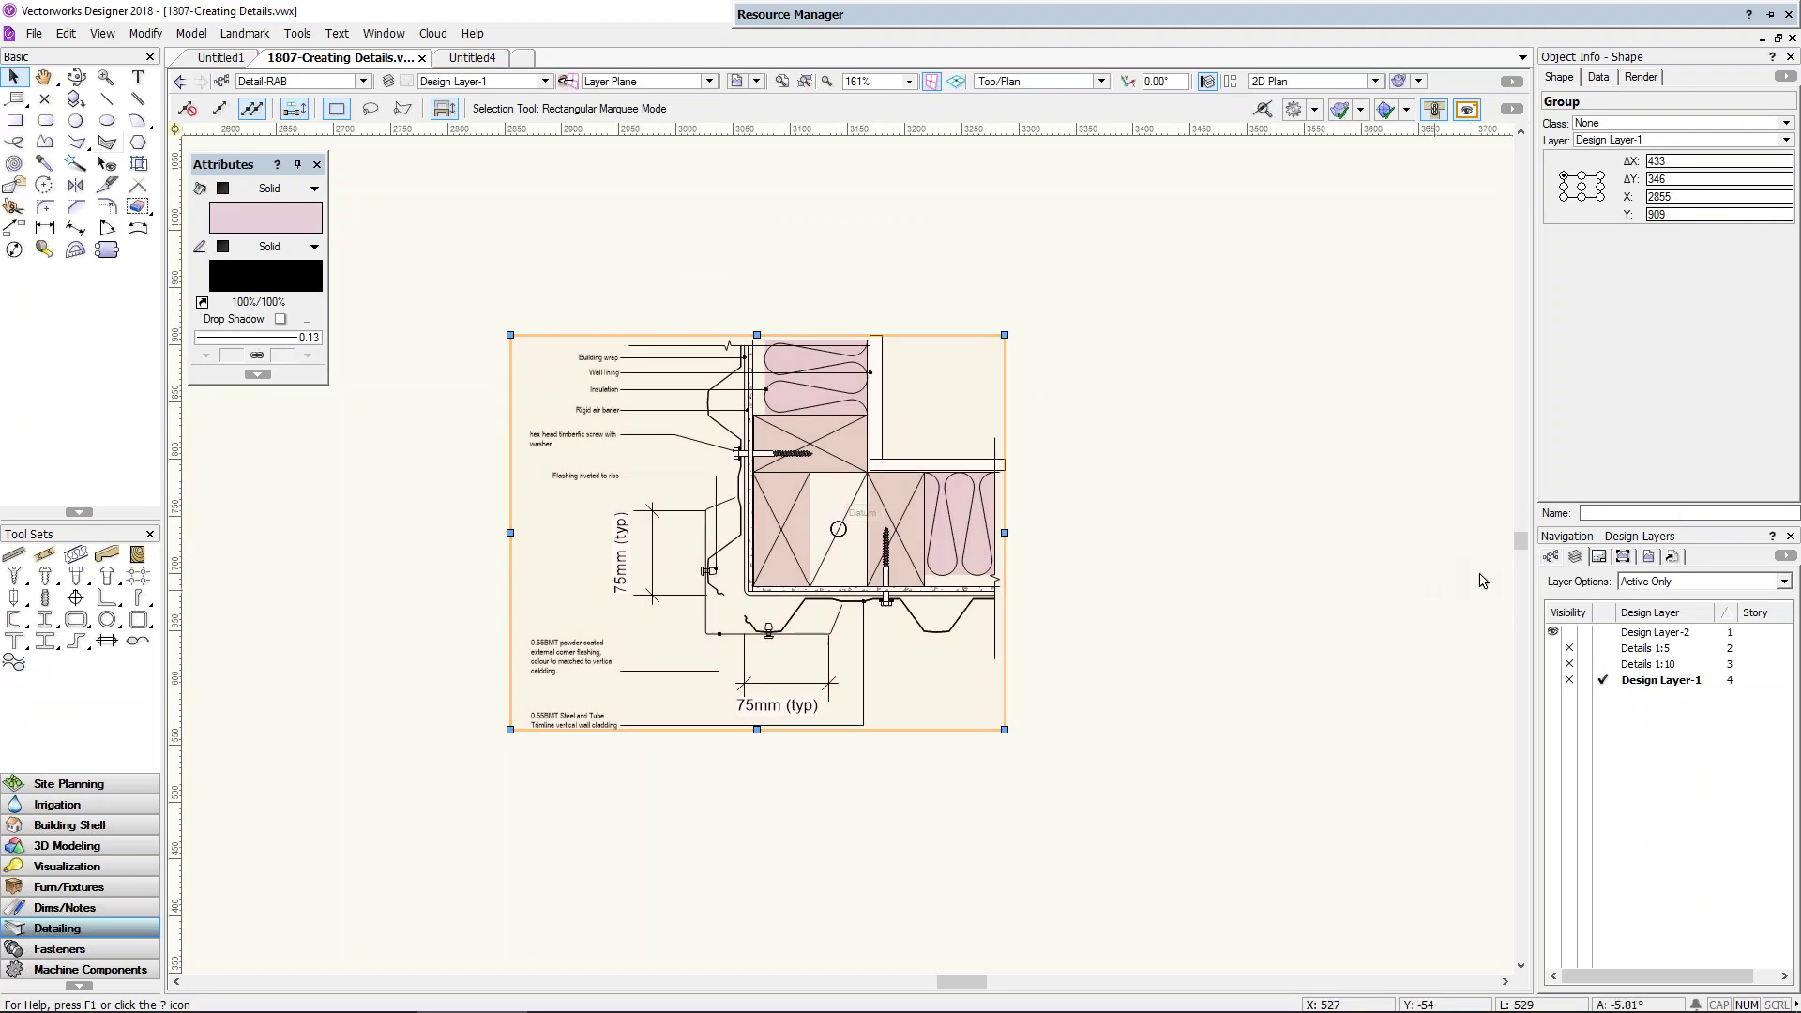
Step: List the drawing's classes, expand the Detail-Cladding group and hide its Trimline class
{"action": "left_click", "coordinate": [1551, 557]}
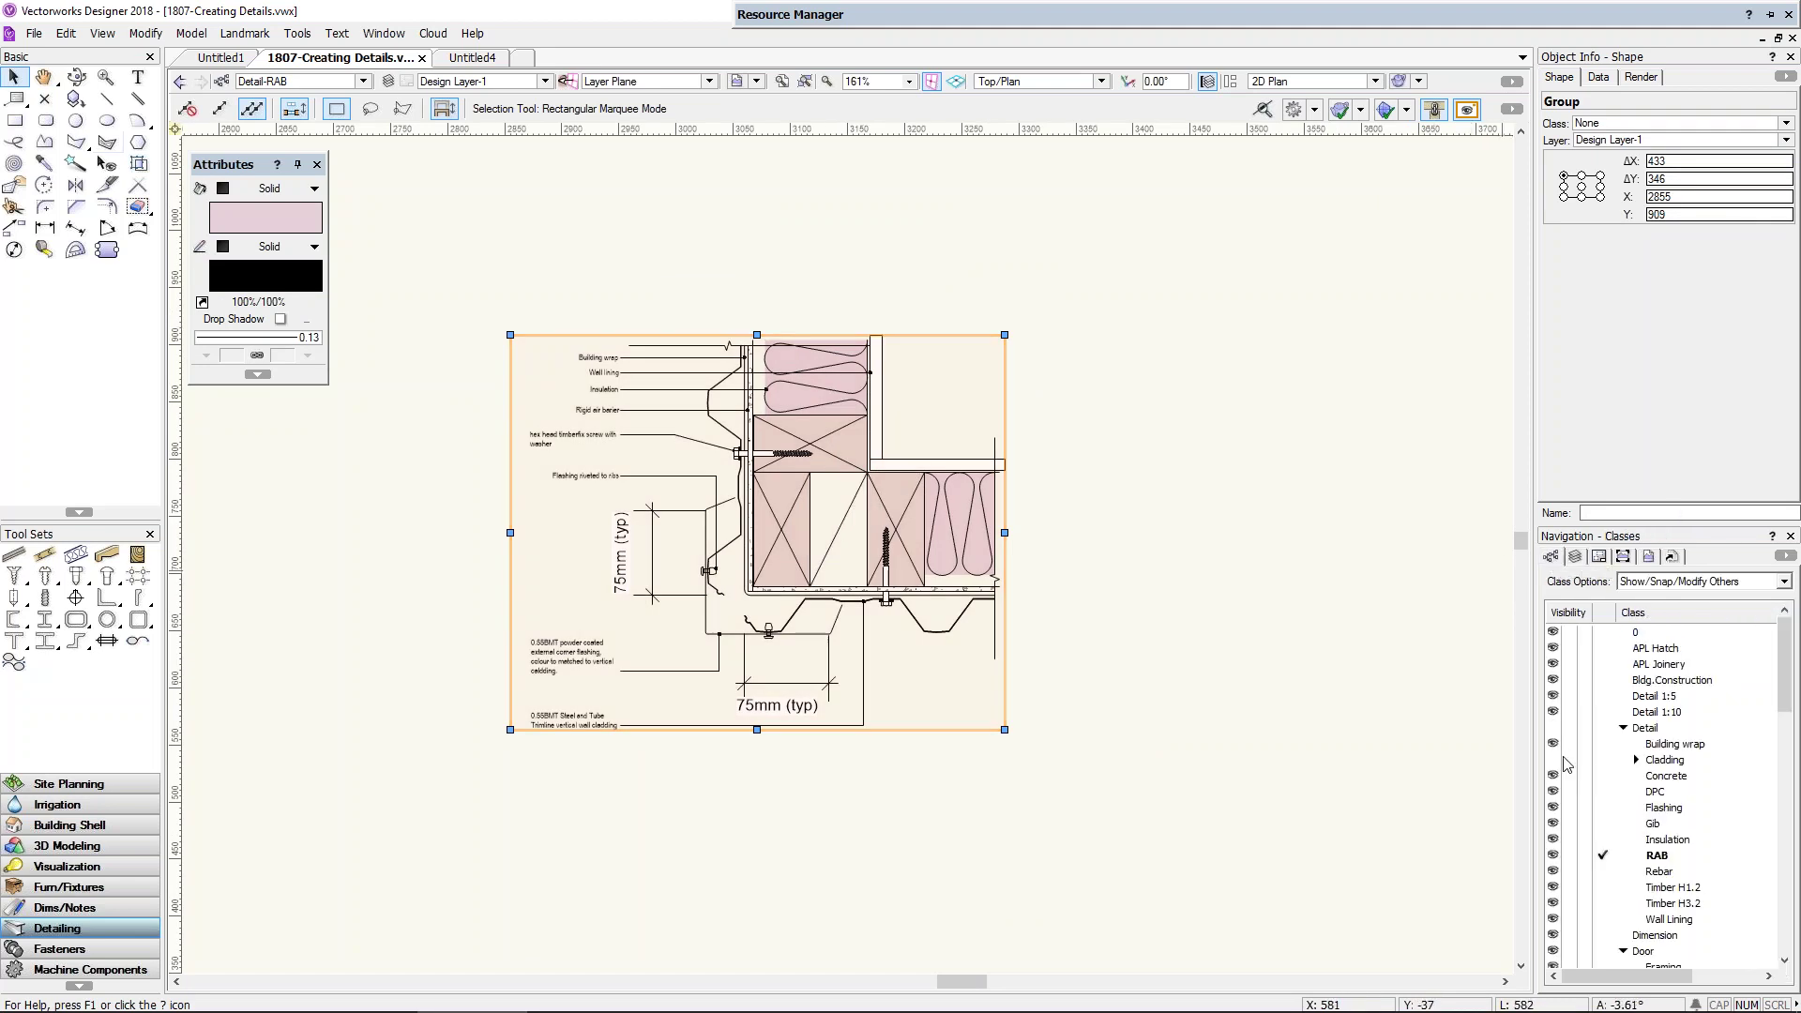
{"action": "left_click", "coordinate": [1636, 760]}
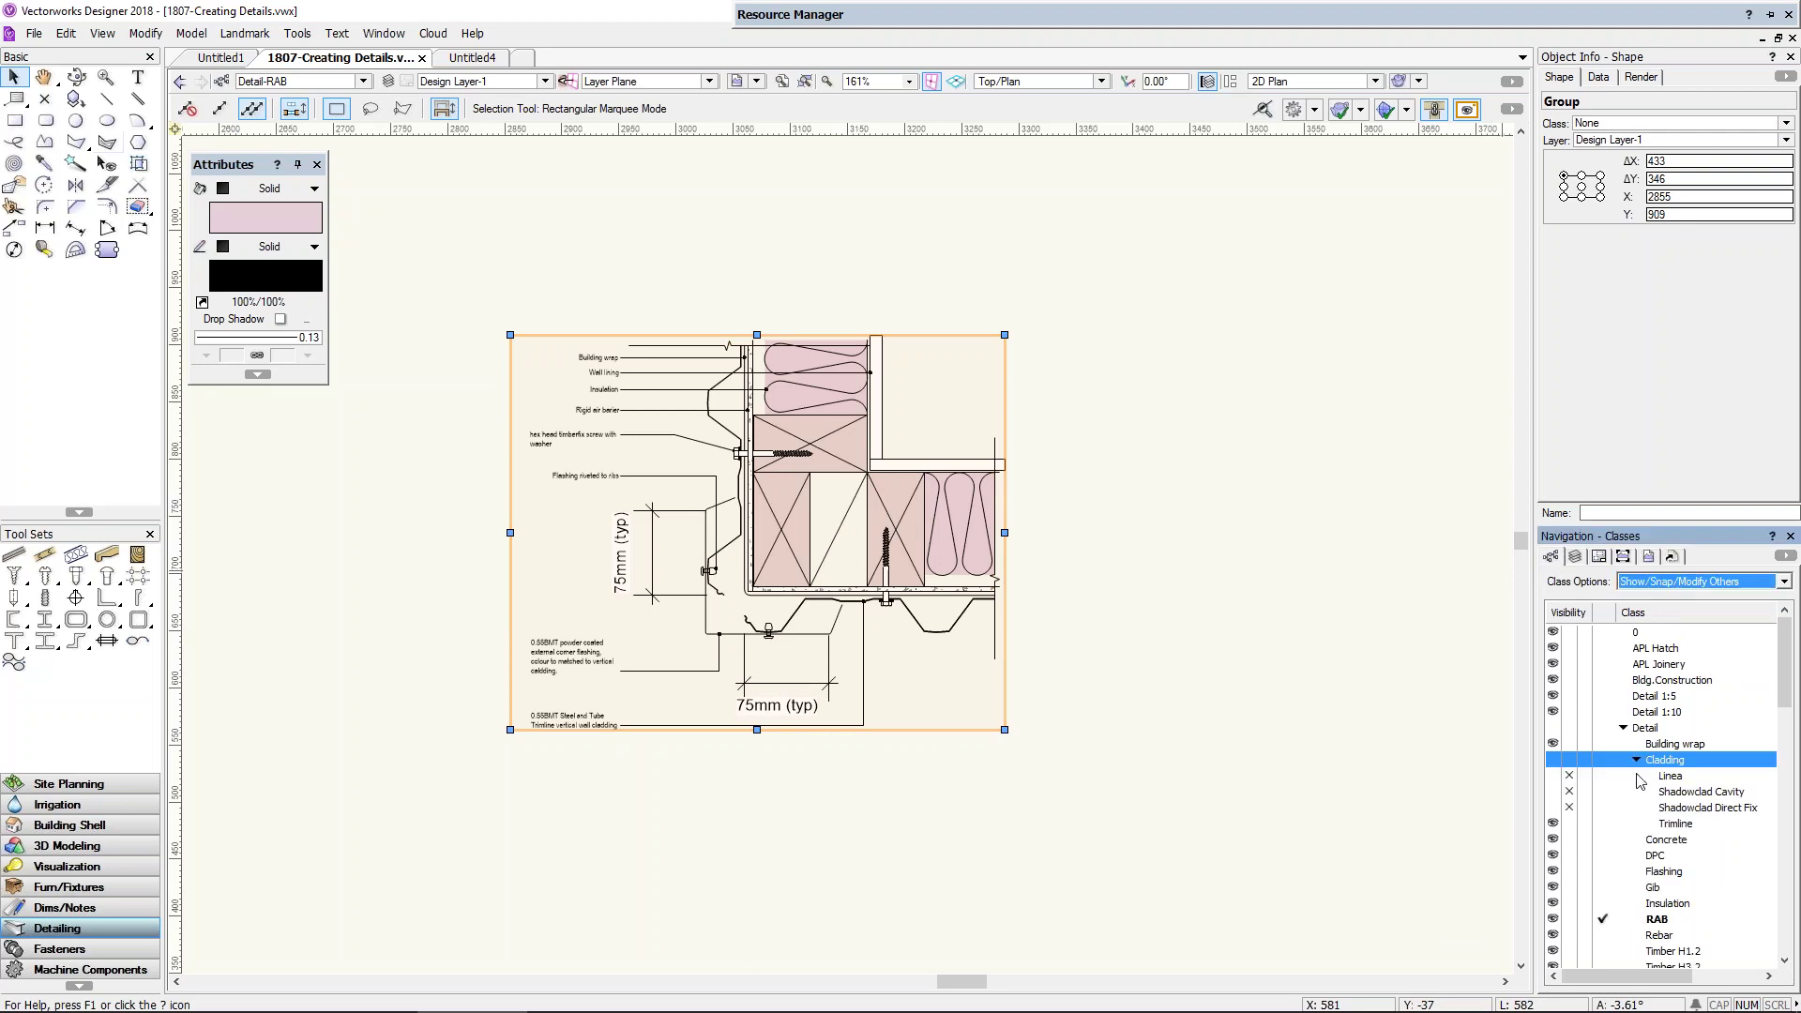
{"action": "left_click", "coordinate": [1569, 823]}
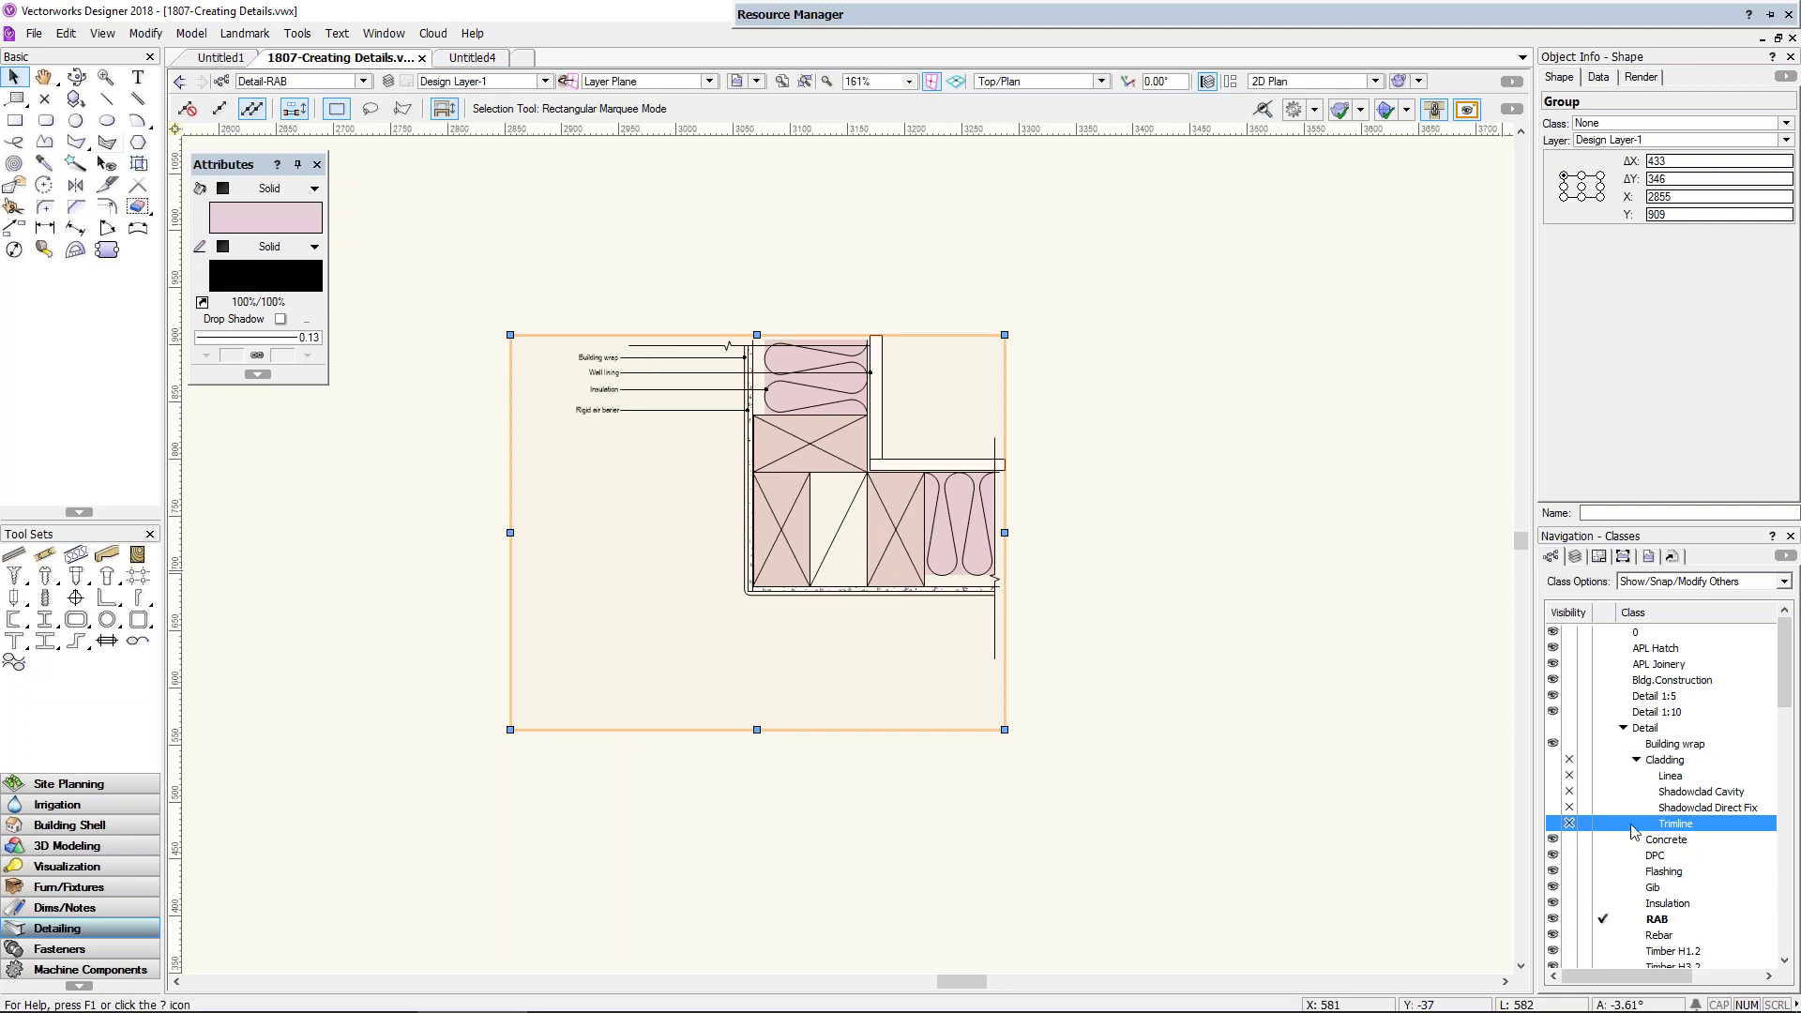
Step: Show the Shadowclad Direct Fix, Shadowclad Cavity and Linea cladding classes one at a time, leaving only Shadowclad Cavity visible
{"action": "left_click", "coordinate": [1552, 808]}
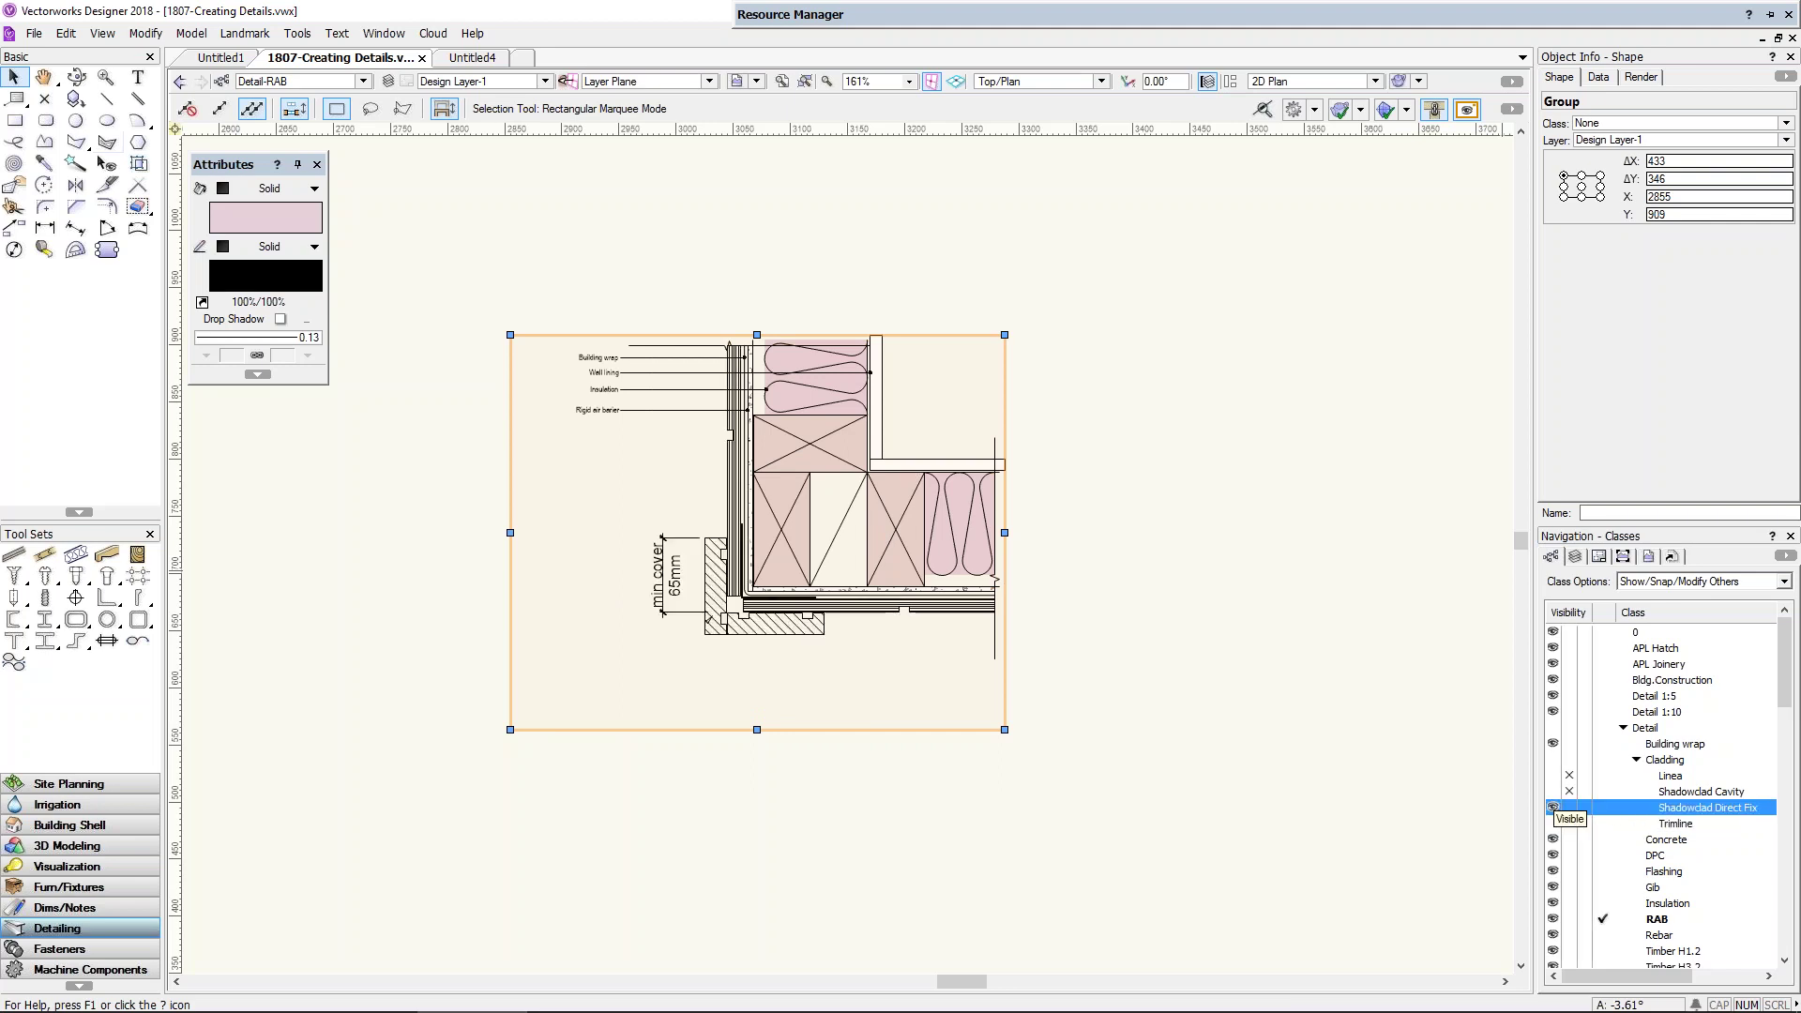
{"action": "left_click", "coordinate": [1569, 808]}
{"action": "left_click", "coordinate": [1555, 793]}
{"action": "left_click", "coordinate": [1572, 794]}
{"action": "left_click", "coordinate": [1555, 777]}
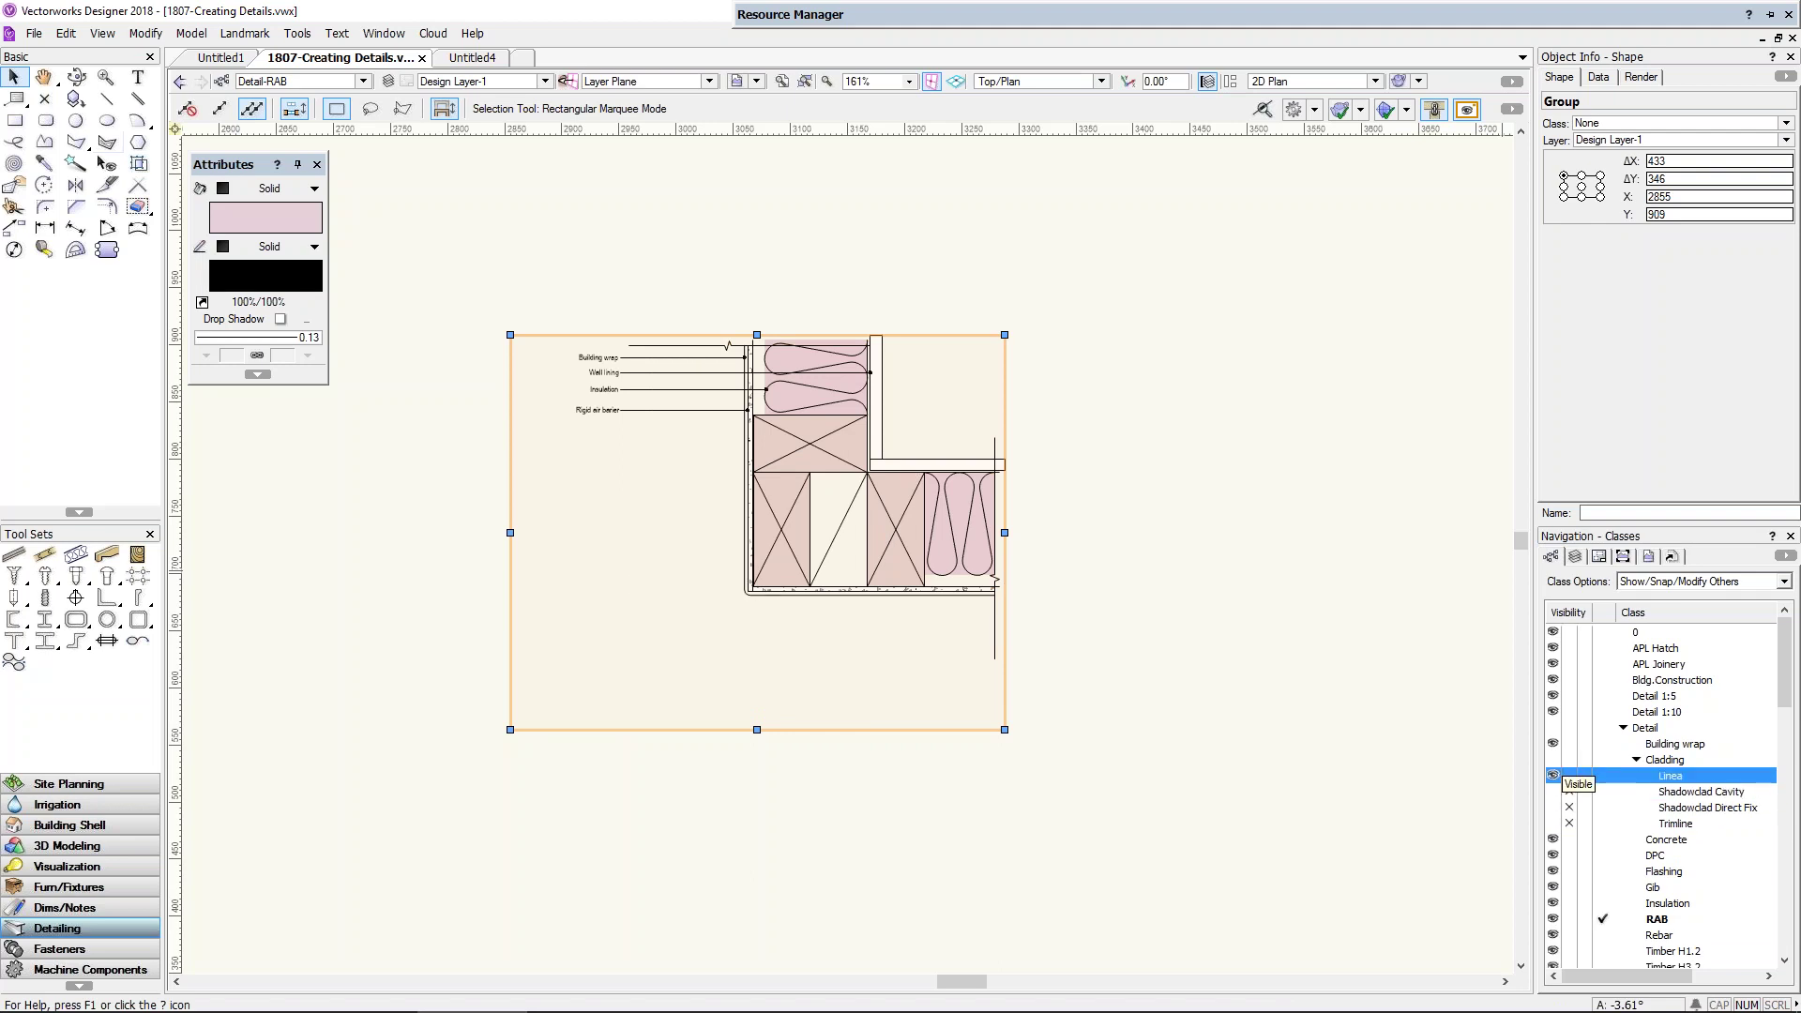
{"action": "left_click", "coordinate": [1569, 775]}
{"action": "left_click", "coordinate": [1555, 793]}
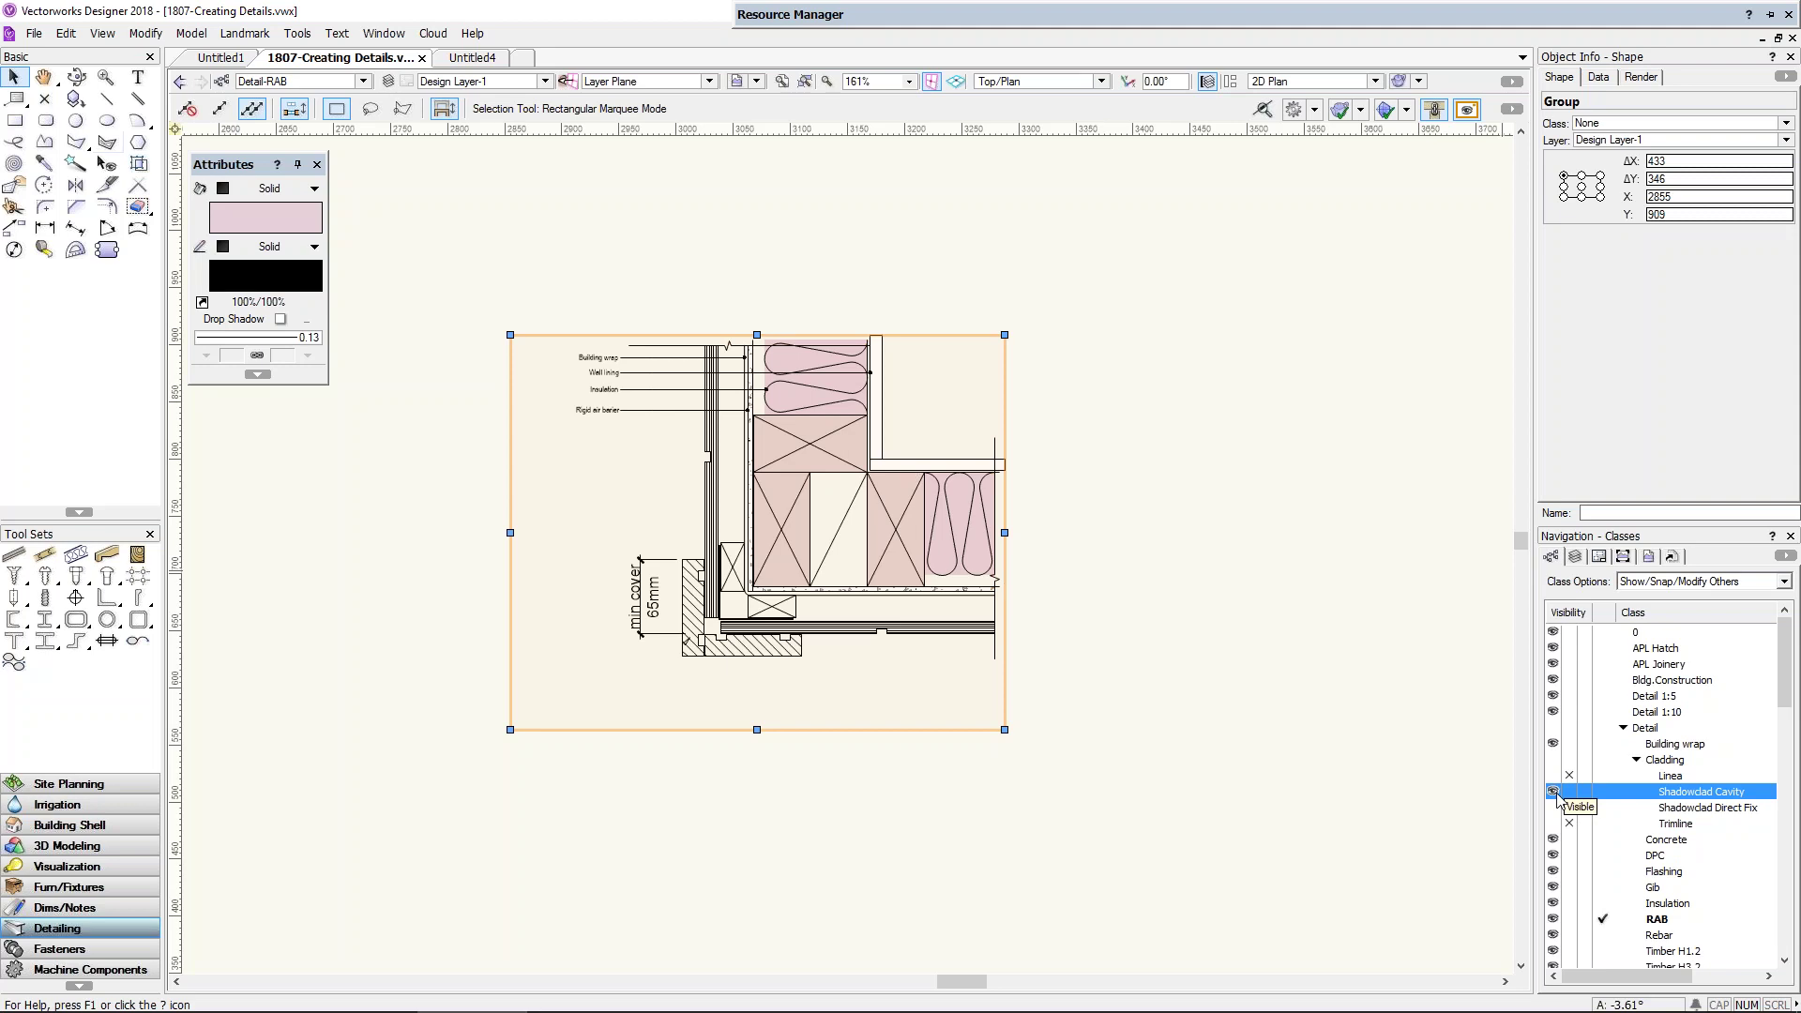
Step: Go to the 020 [Roof Details] sheet layer and inspect the barge detail viewport
{"action": "scroll", "coordinate": [908, 617], "scroll_direction": "down", "scroll_amount": 10}
{"action": "scroll", "coordinate": [849, 534], "scroll_direction": "down", "scroll_amount": 4}
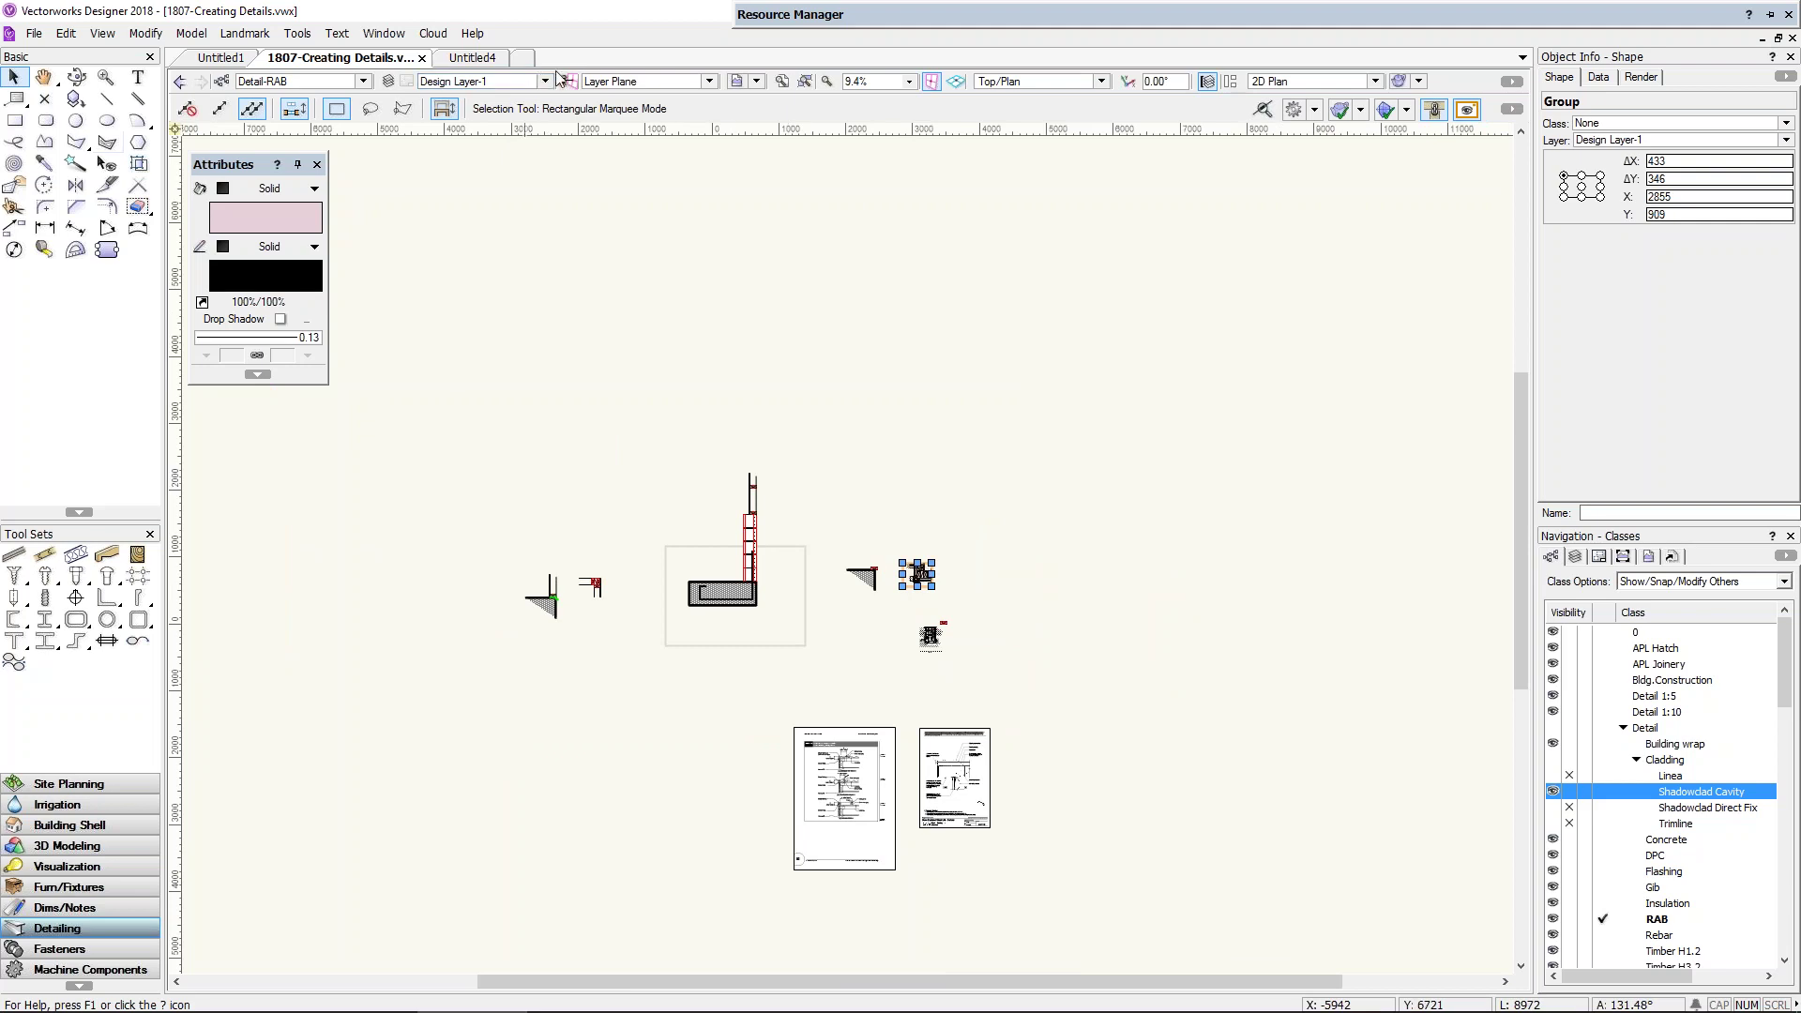
{"action": "left_click", "coordinate": [501, 84]}
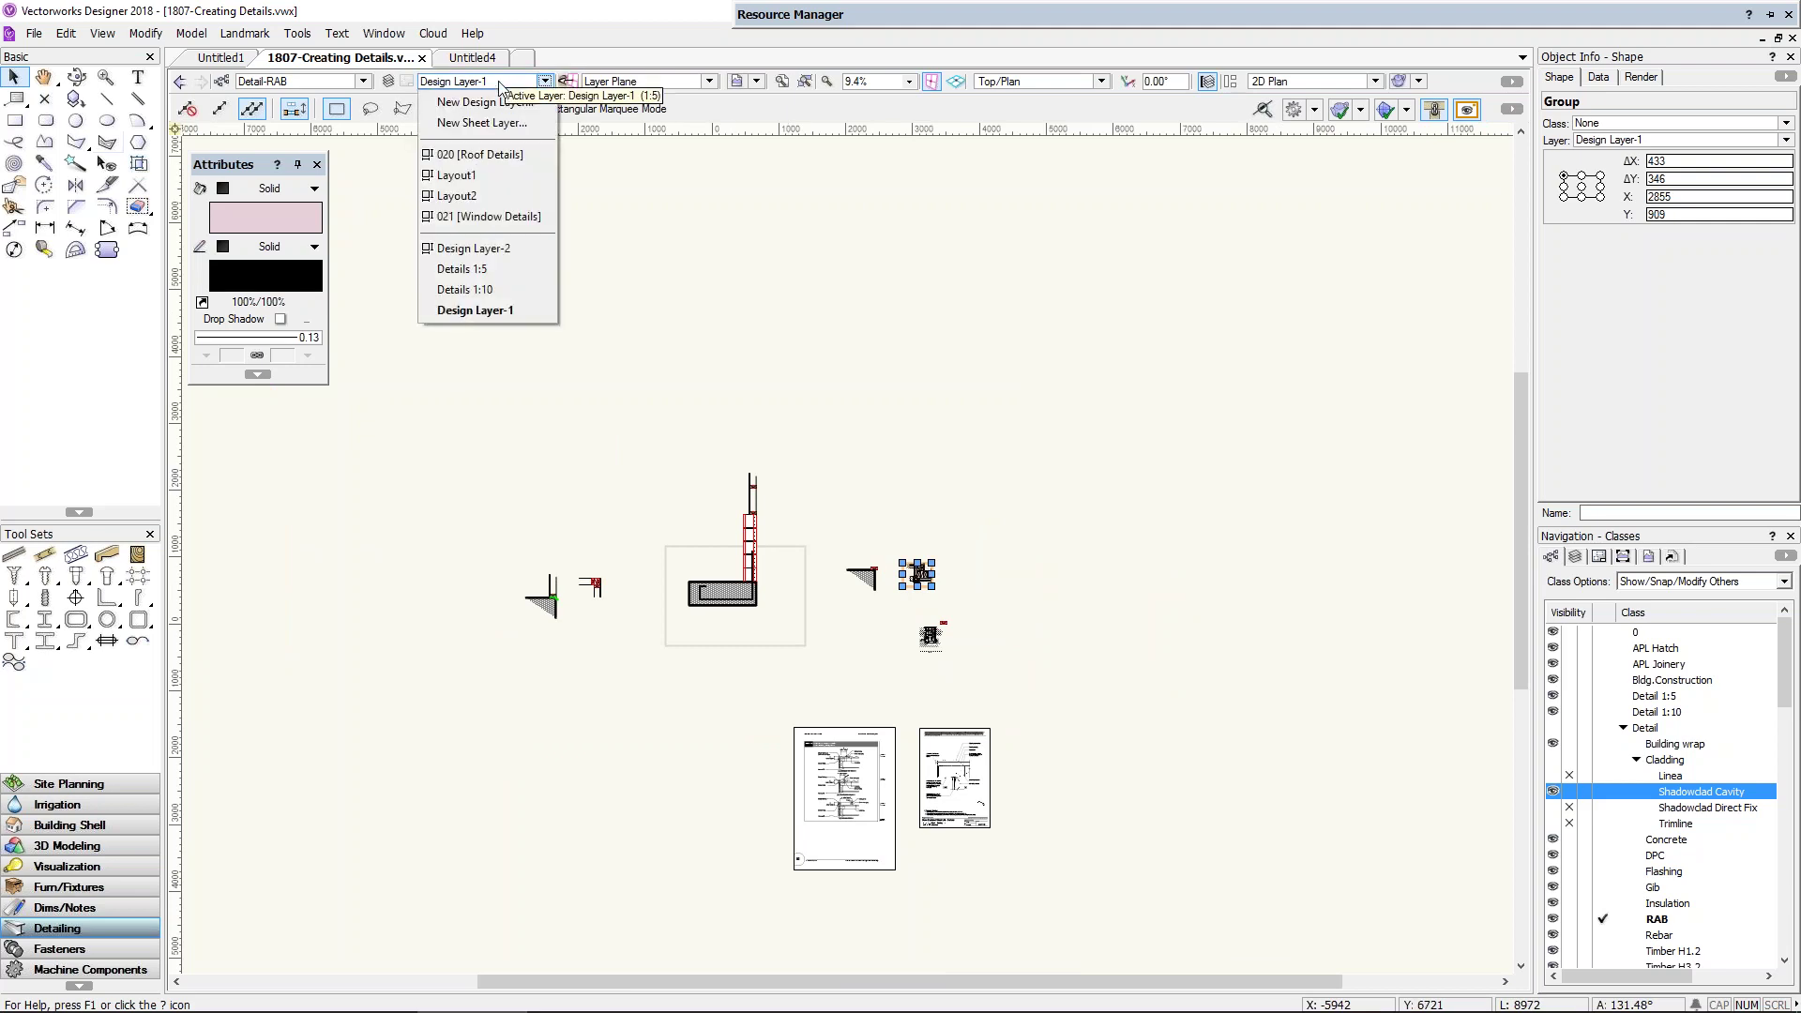
{"action": "left_click", "coordinate": [1025, 514]}
{"action": "scroll", "coordinate": [1022, 511], "scroll_direction": "down", "scroll_amount": 5}
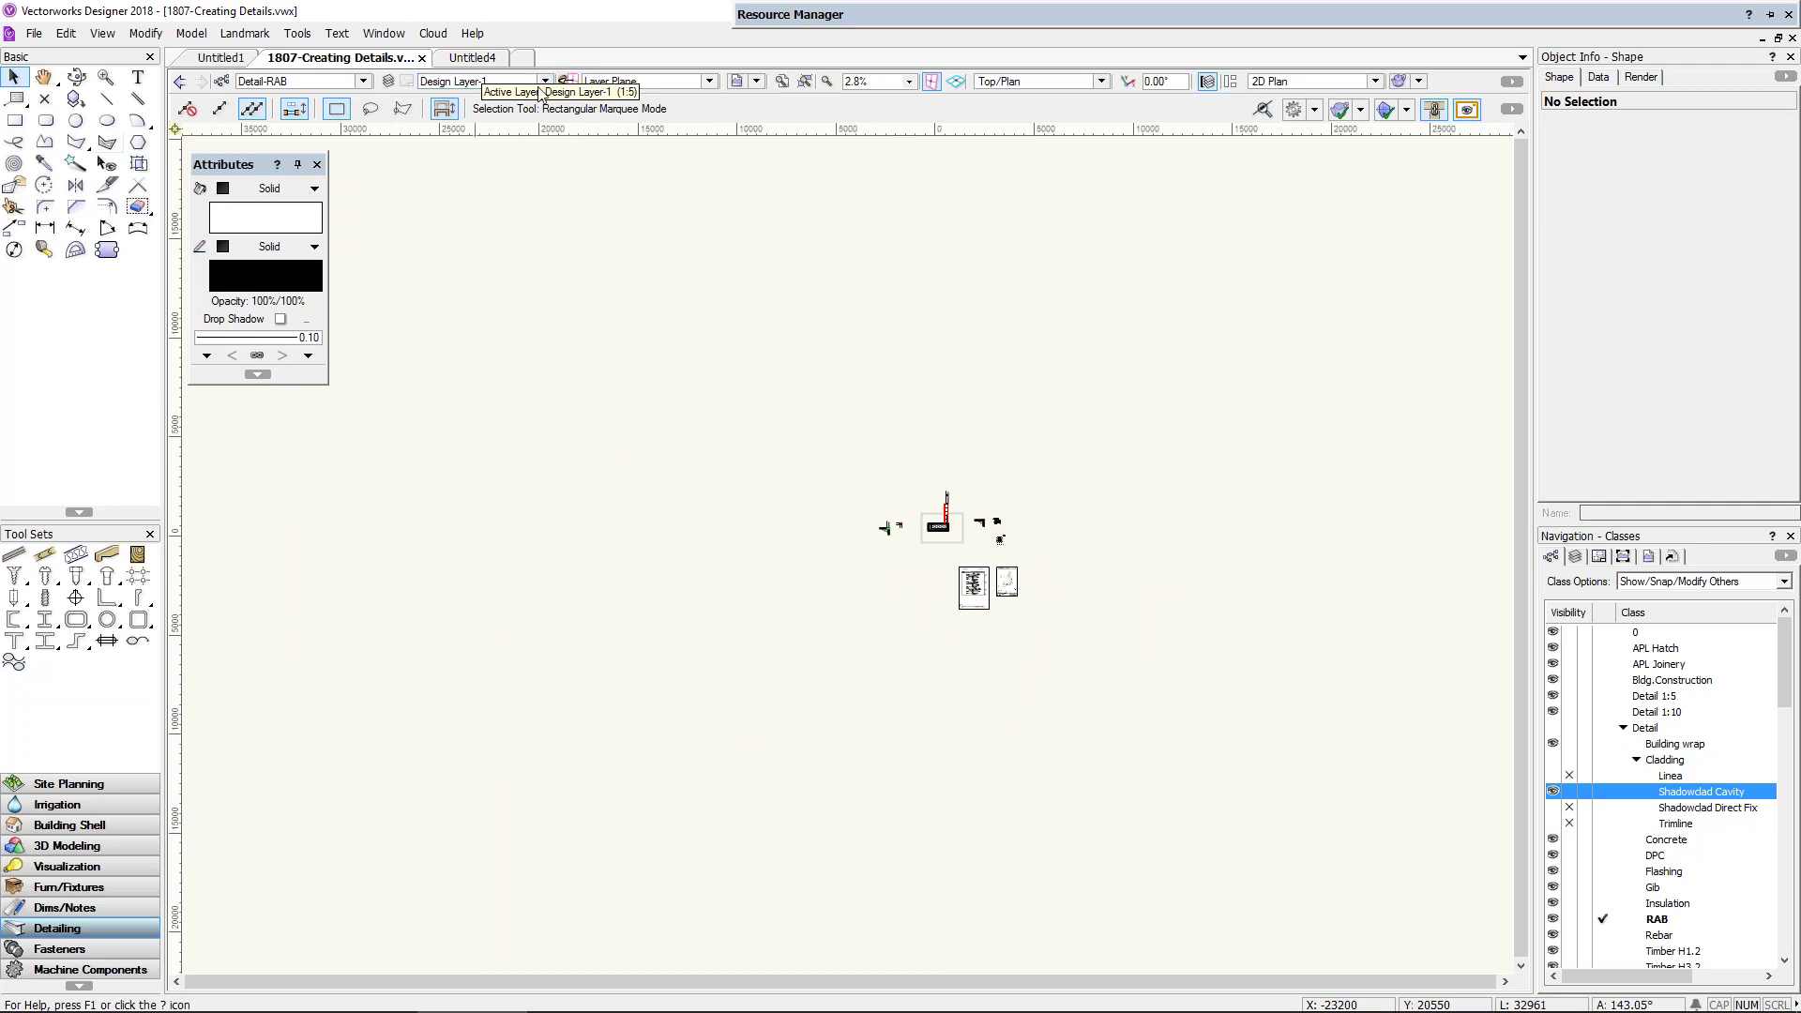
{"action": "left_click", "coordinate": [447, 86]}
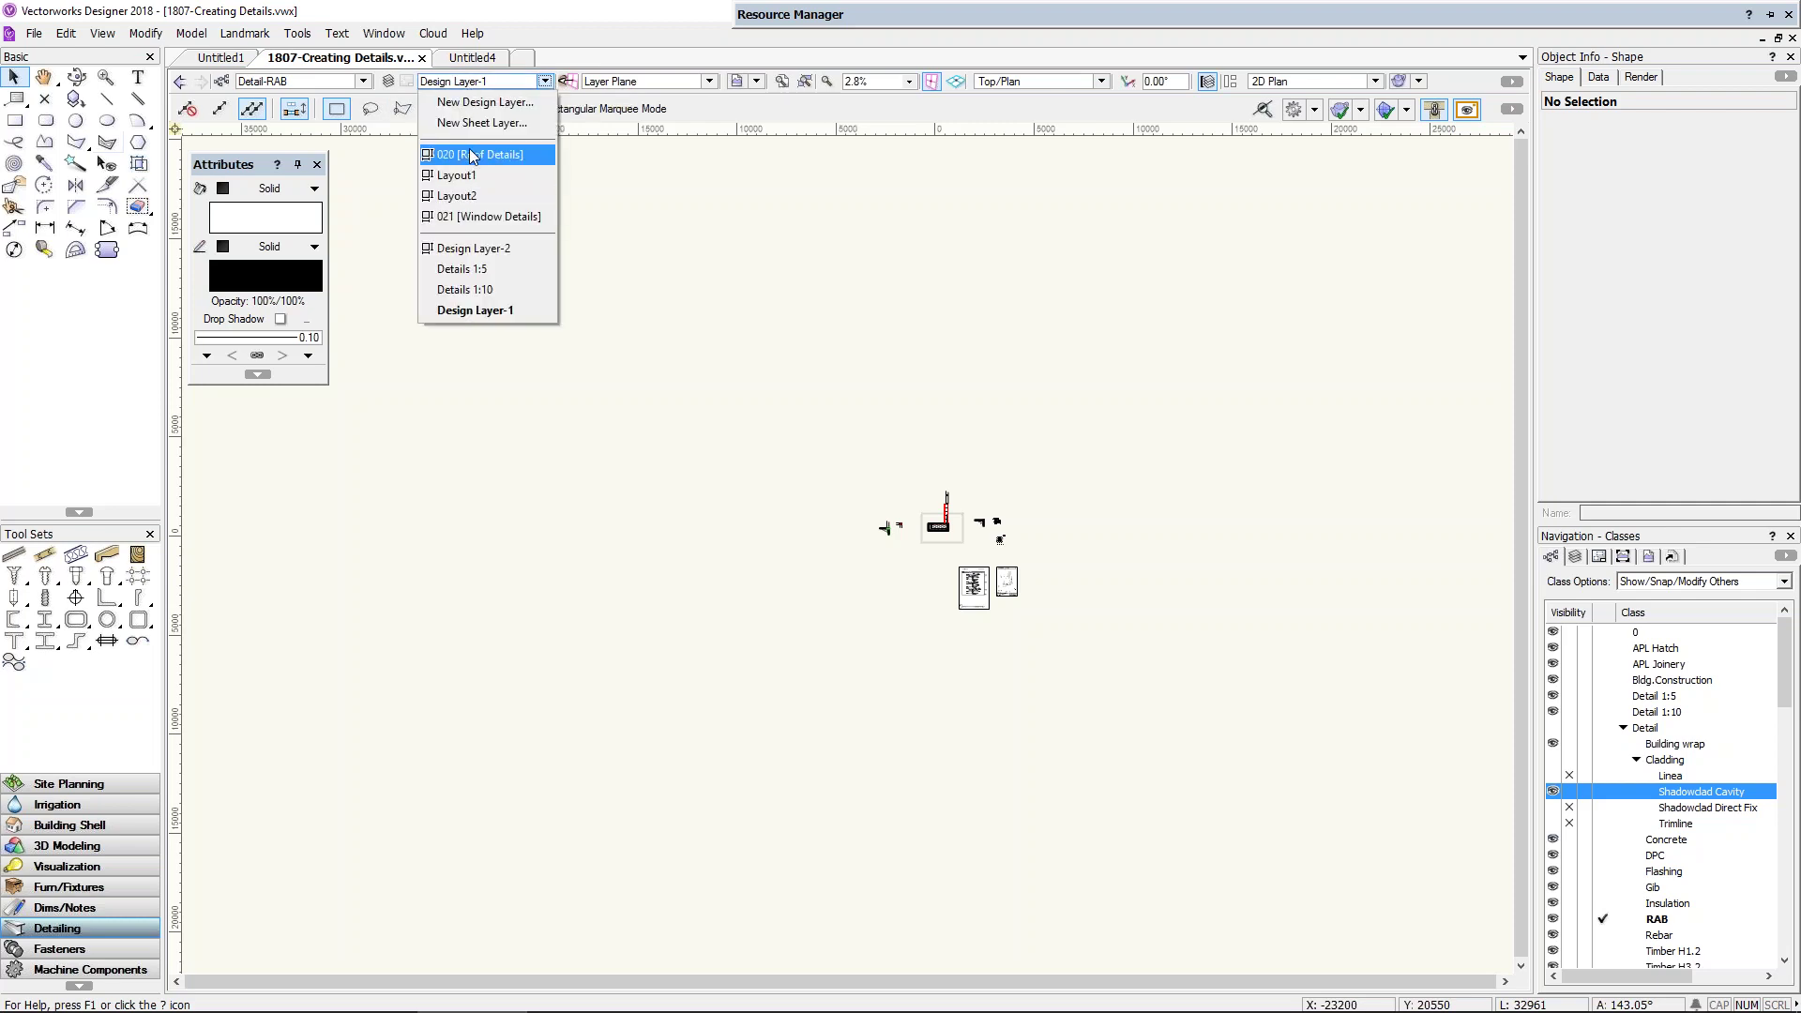
{"action": "left_click", "coordinate": [472, 155]}
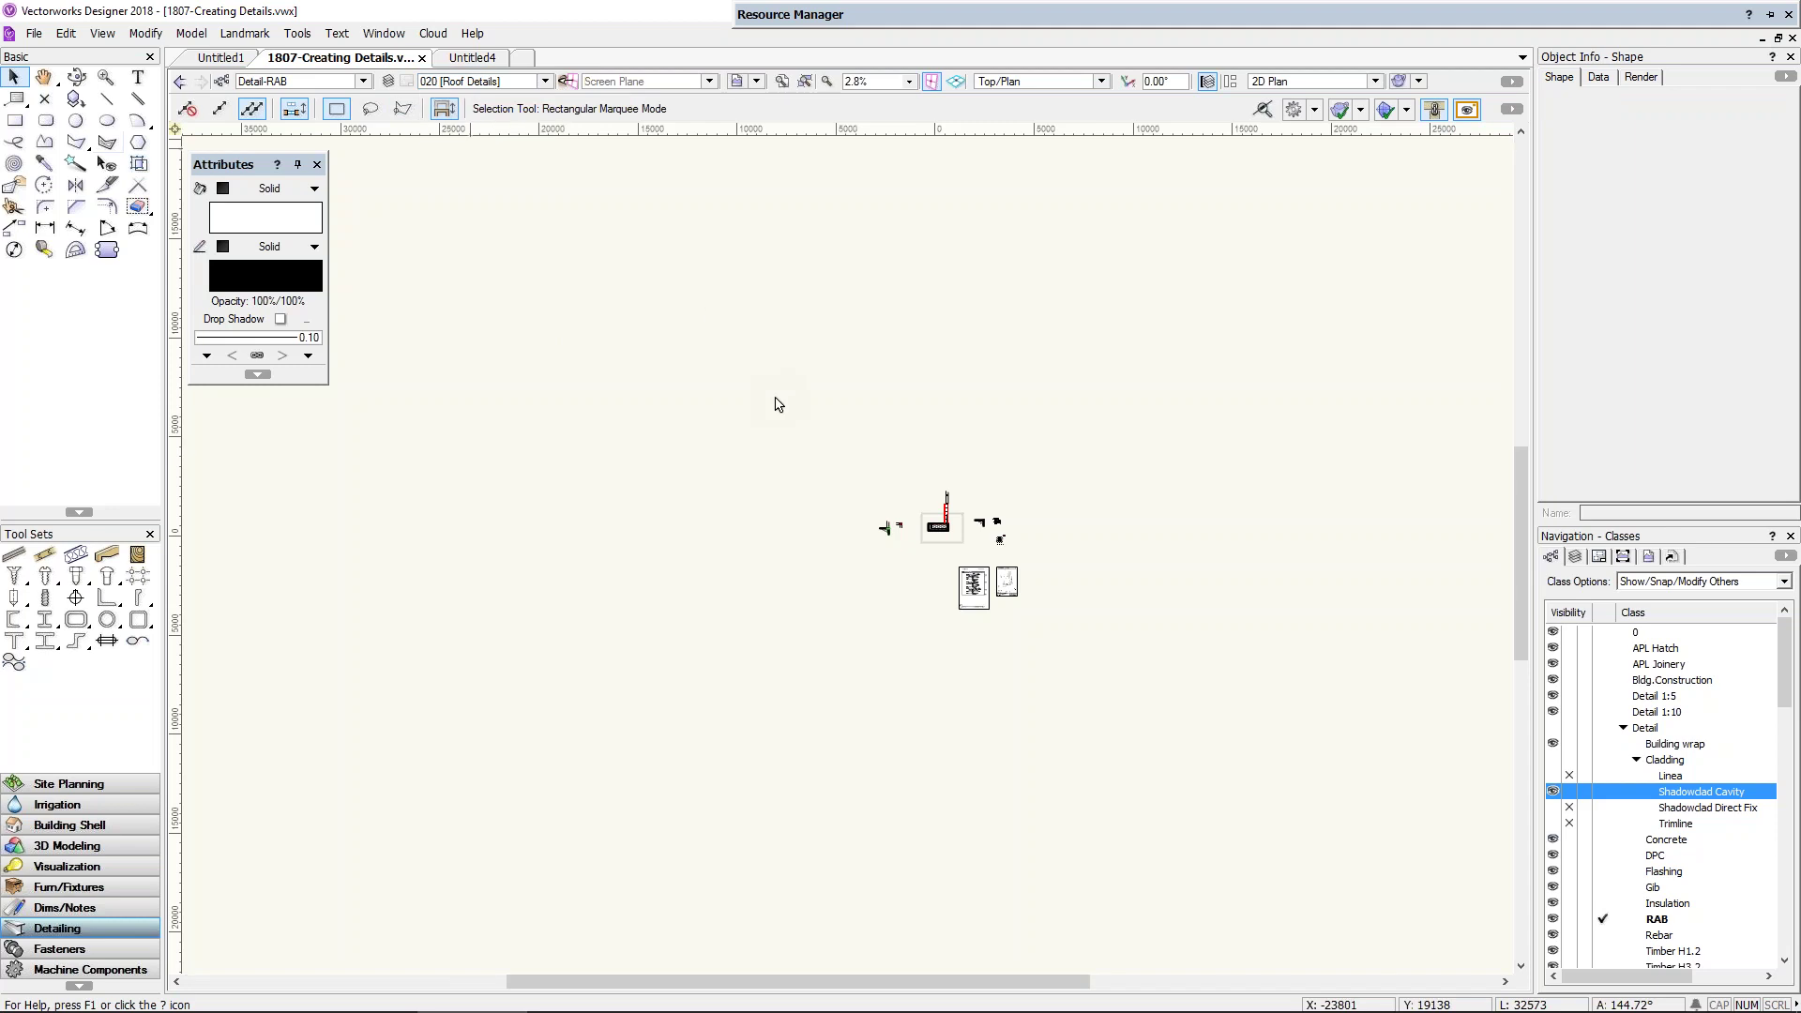
{"action": "left_click", "coordinate": [948, 531]}
{"action": "scroll", "coordinate": [937, 525], "scroll_direction": "up", "scroll_amount": 8}
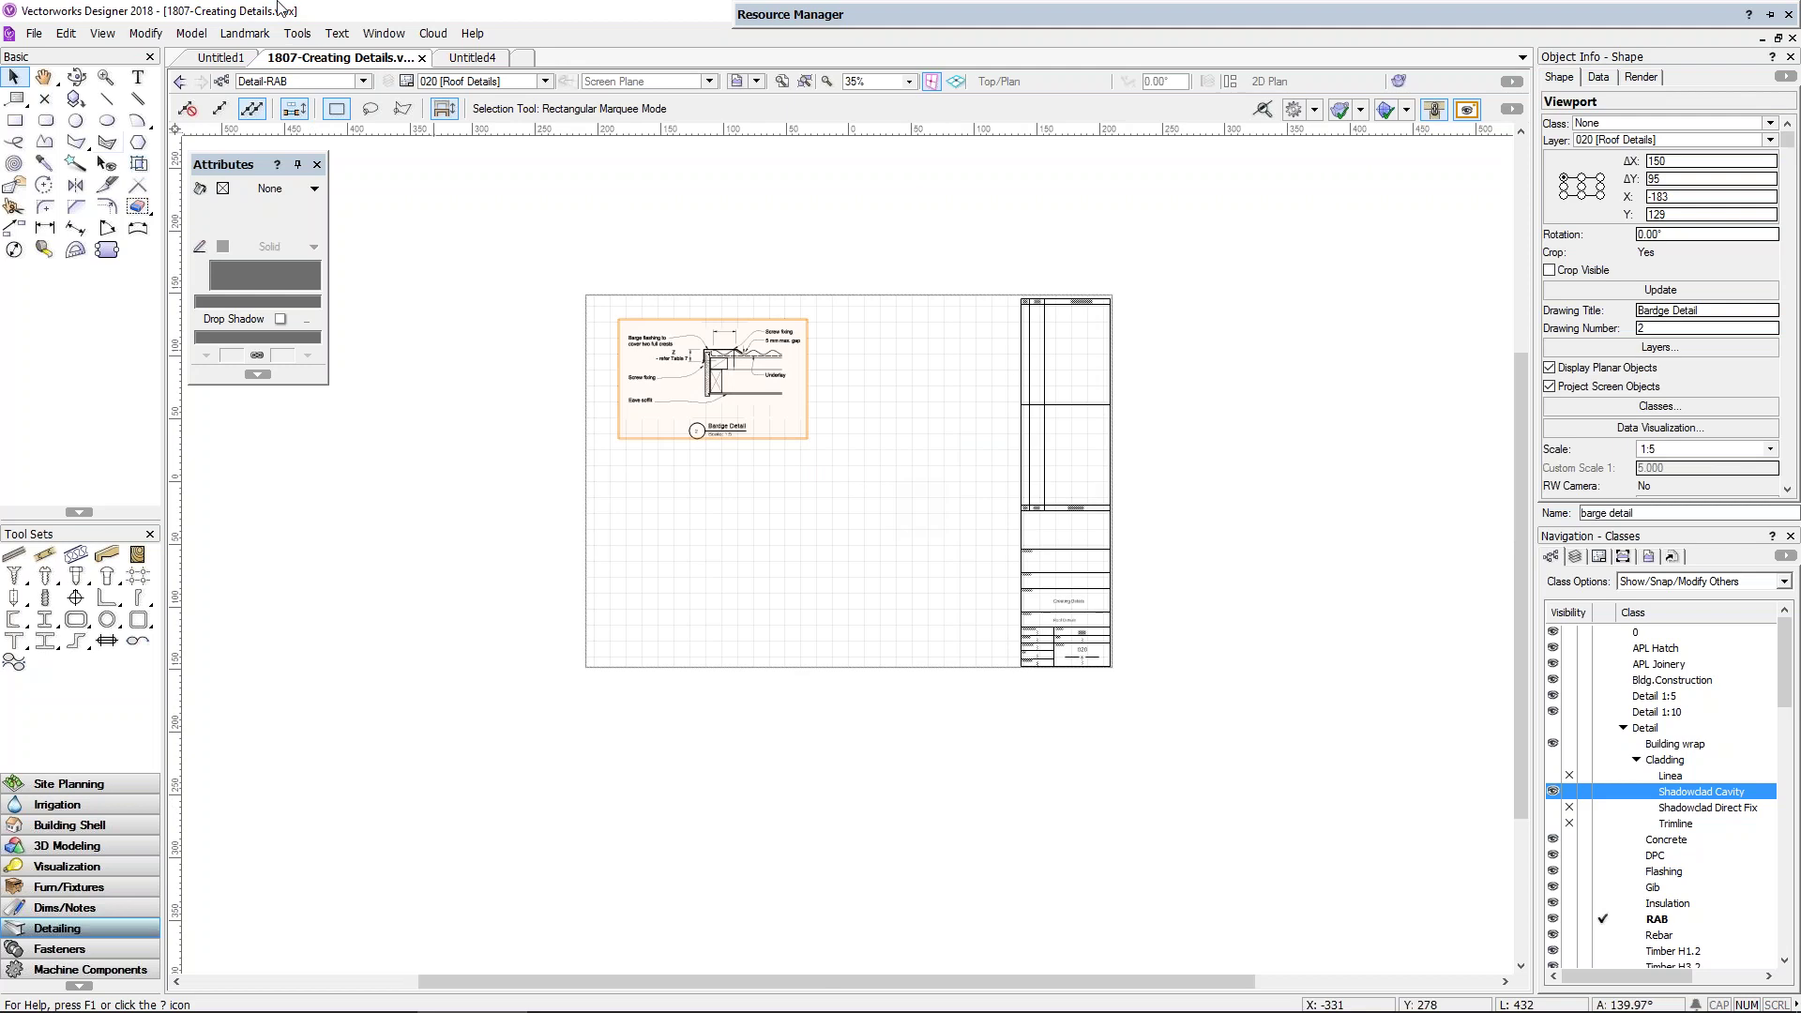
Step: Return to Design Layer-1 and create a new design layer named walls
{"action": "left_click", "coordinate": [459, 81]}
{"action": "left_click", "coordinate": [478, 310]}
{"action": "right_click", "coordinate": [877, 606]}
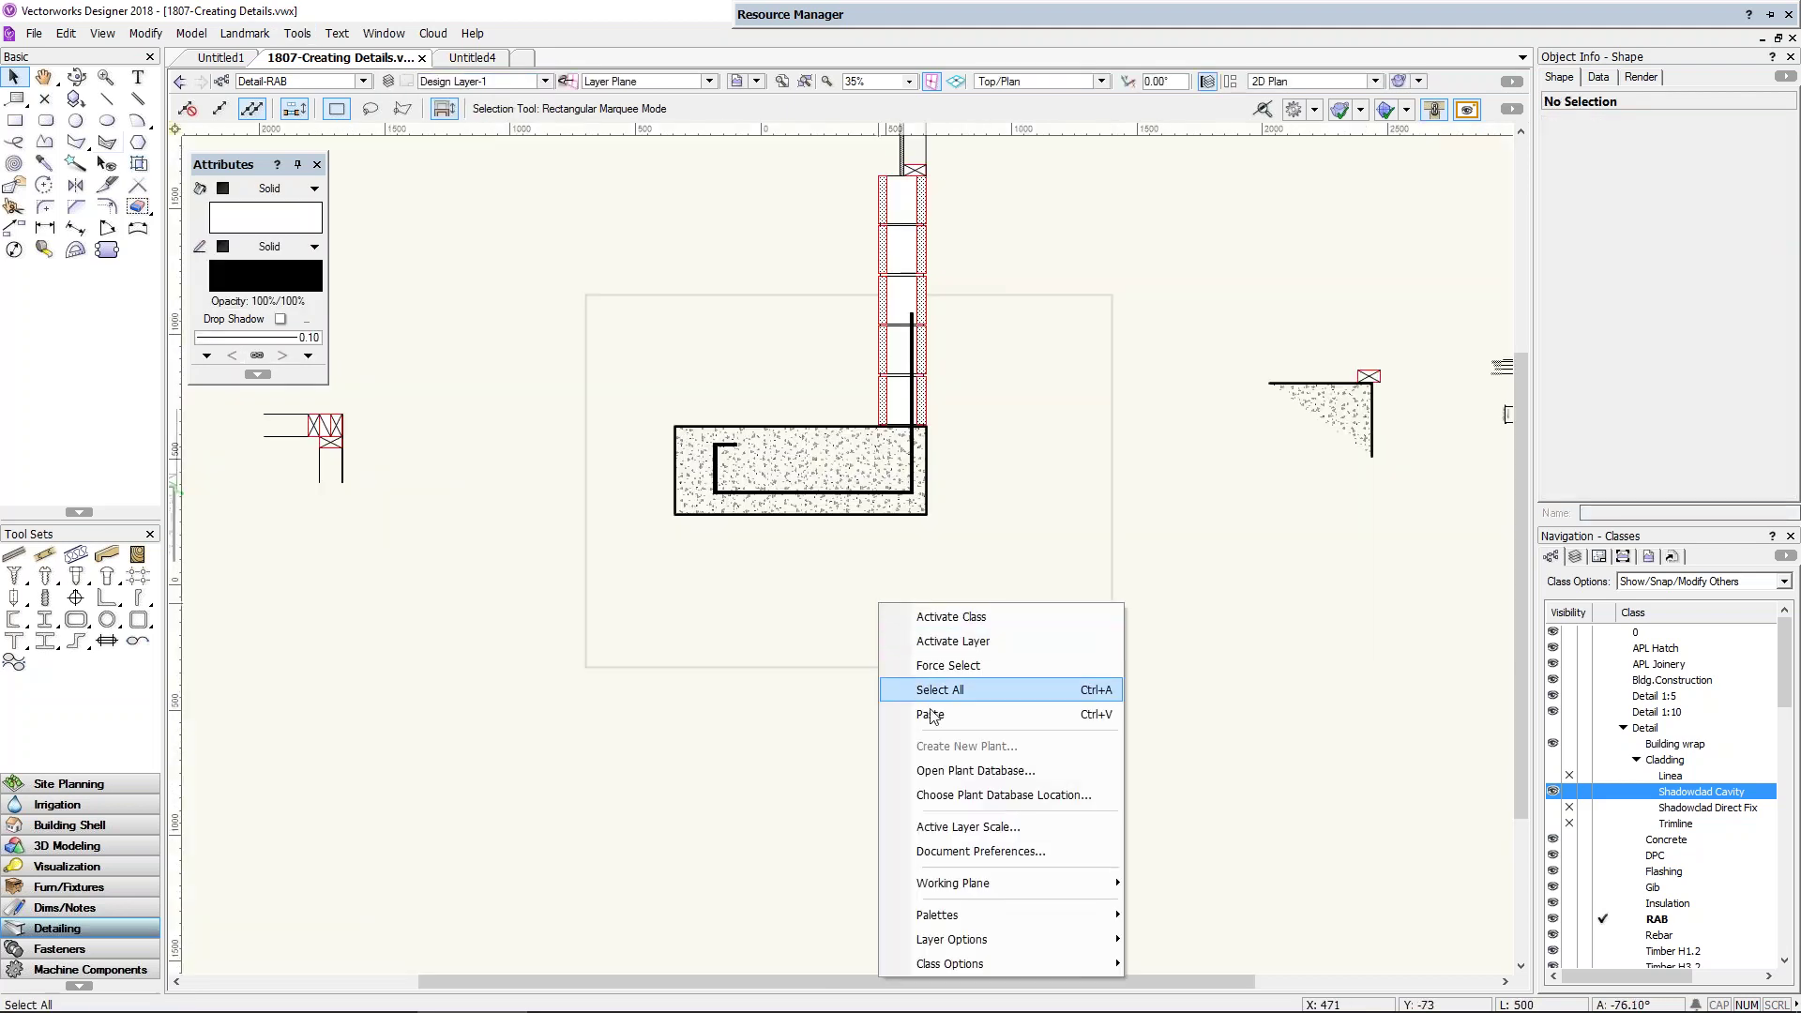
{"action": "key", "text": "Escape"}
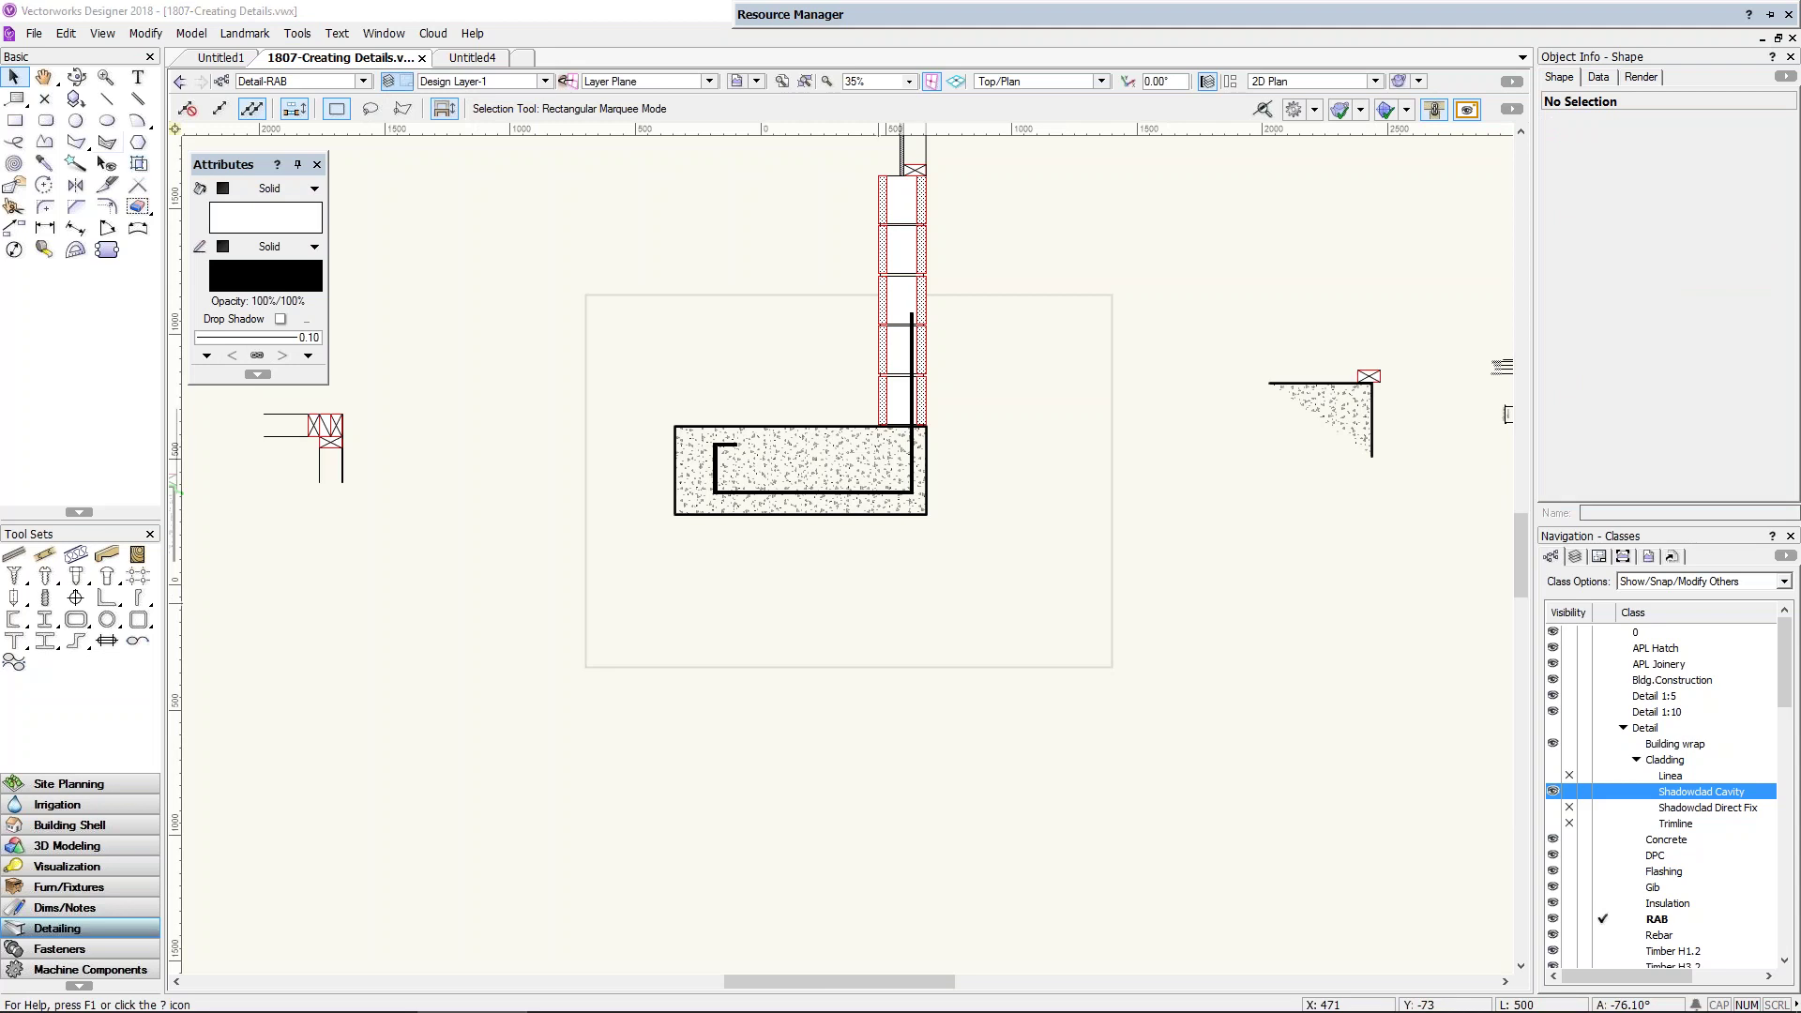
{"action": "left_click", "coordinate": [390, 82]}
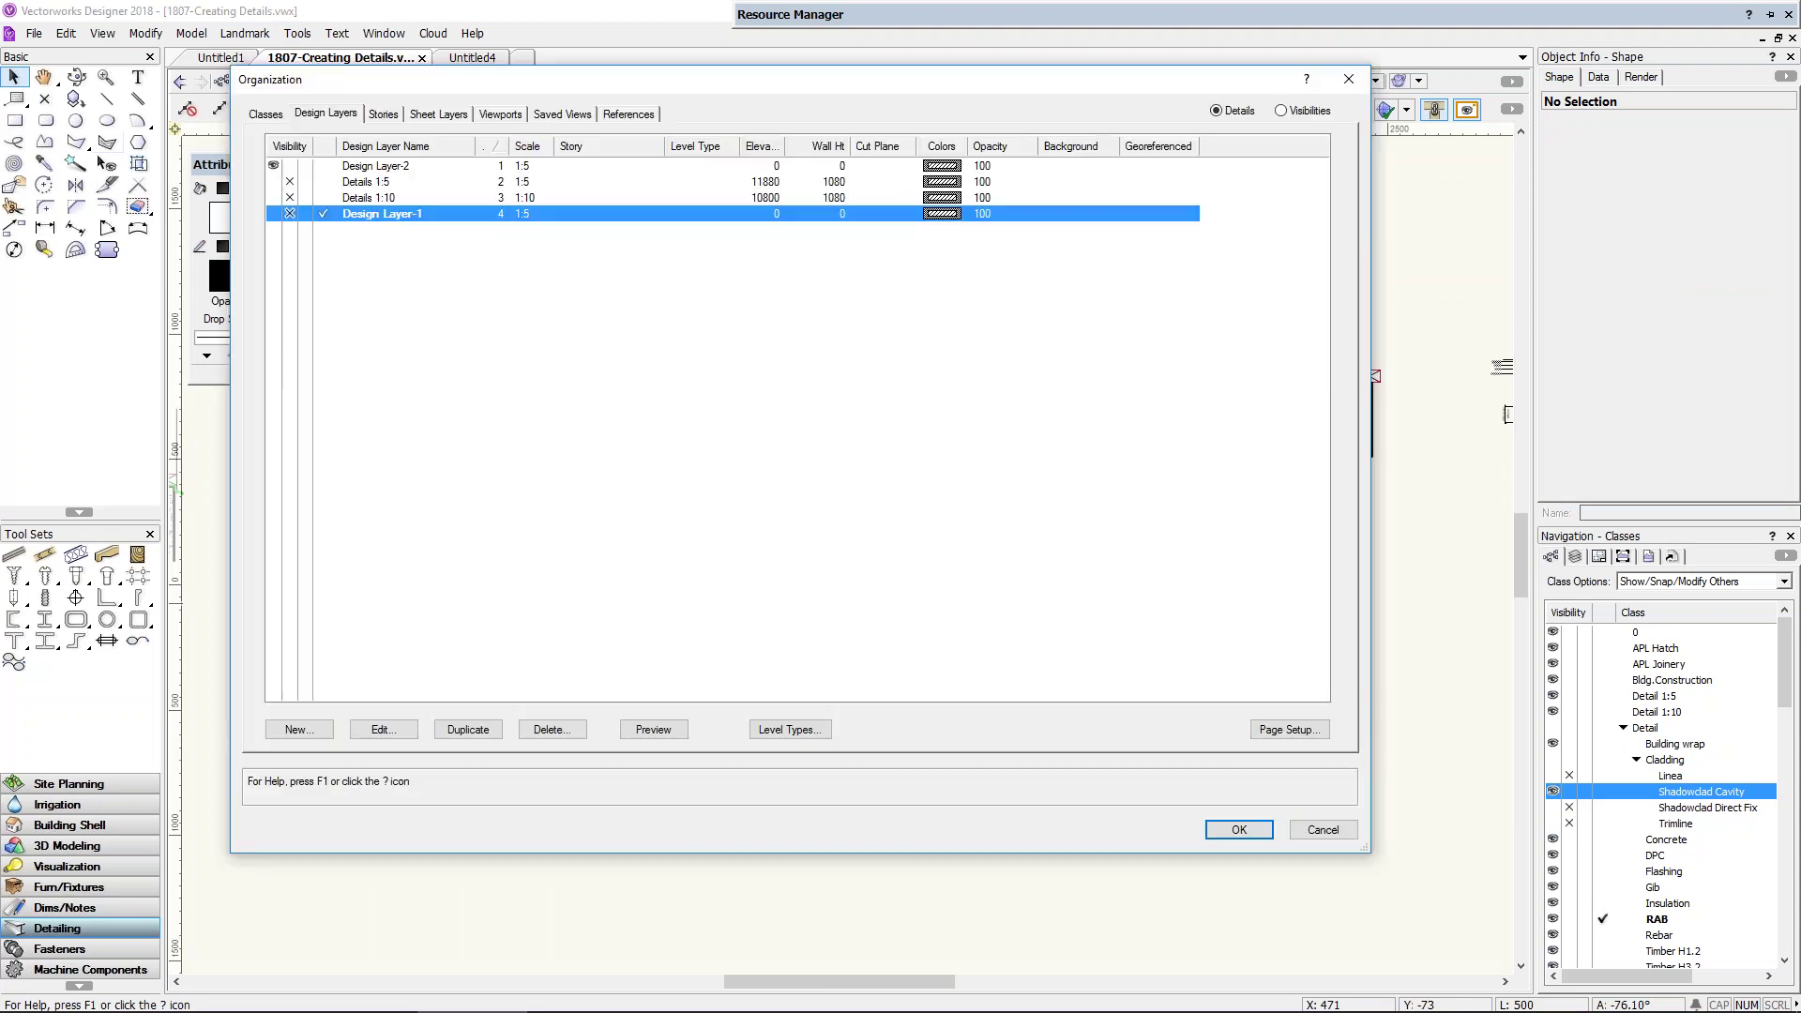
{"action": "left_click", "coordinate": [312, 736]}
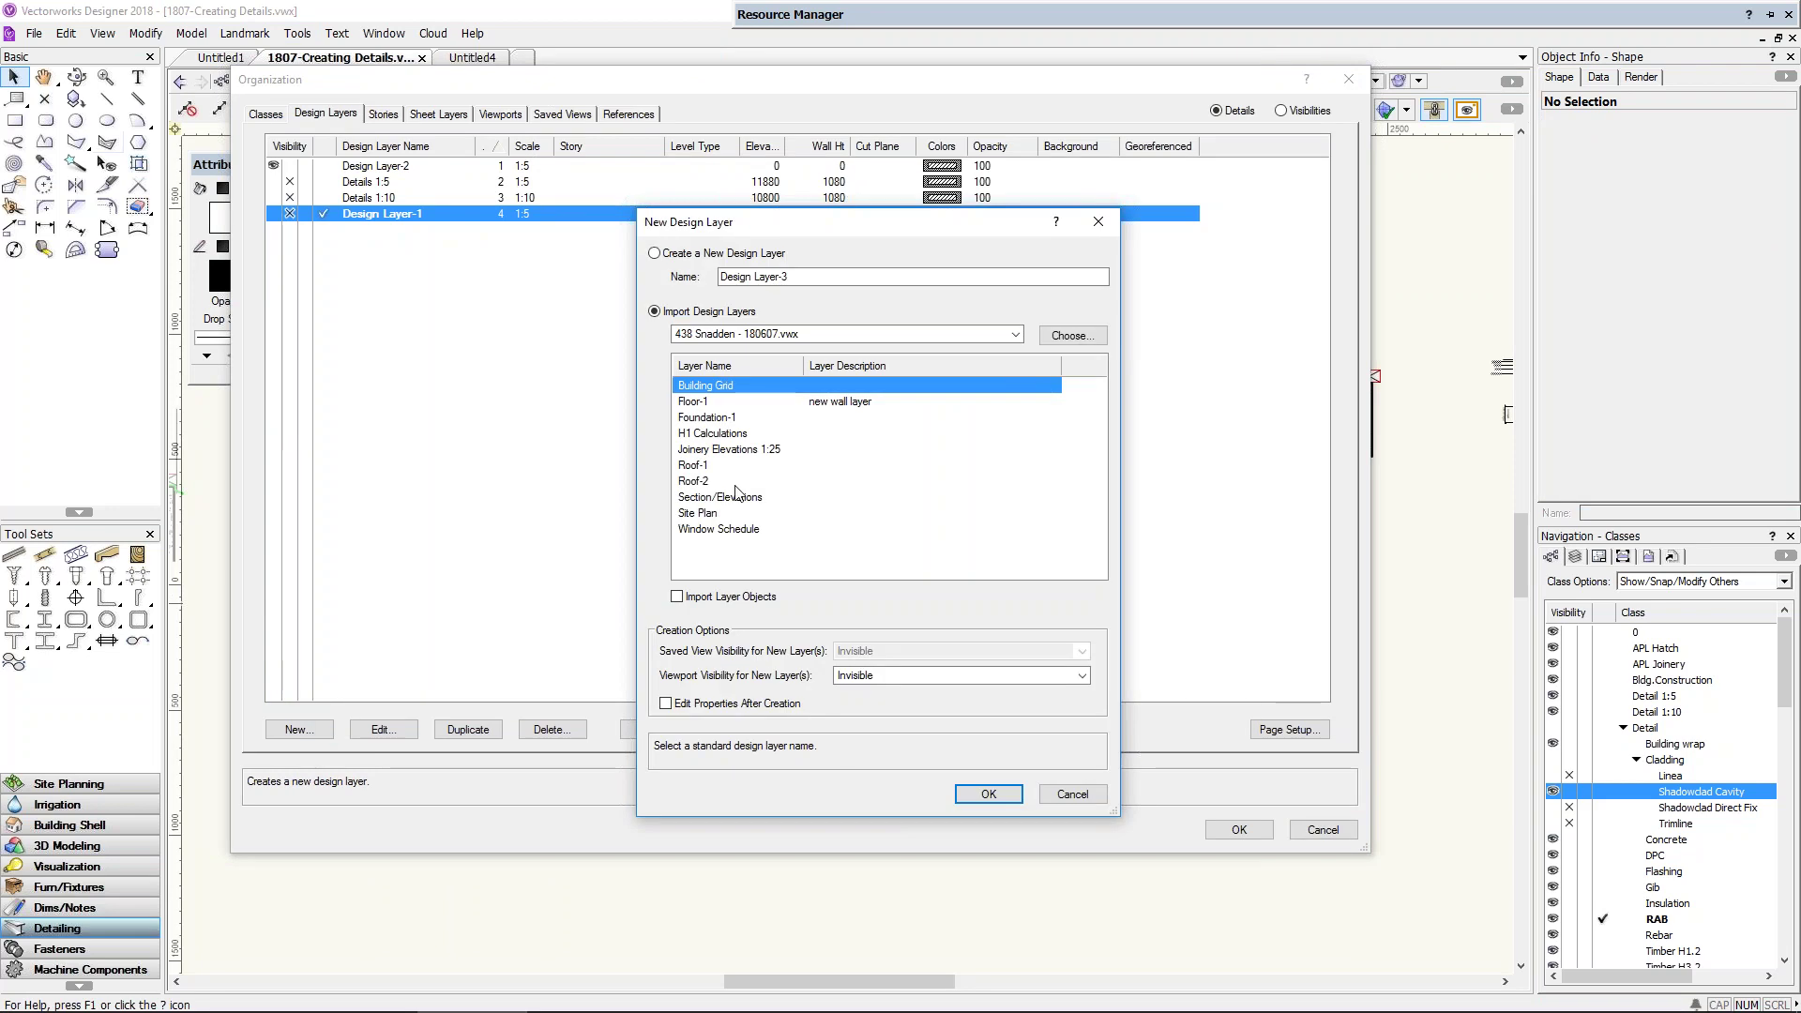
{"action": "left_click", "coordinate": [705, 253]}
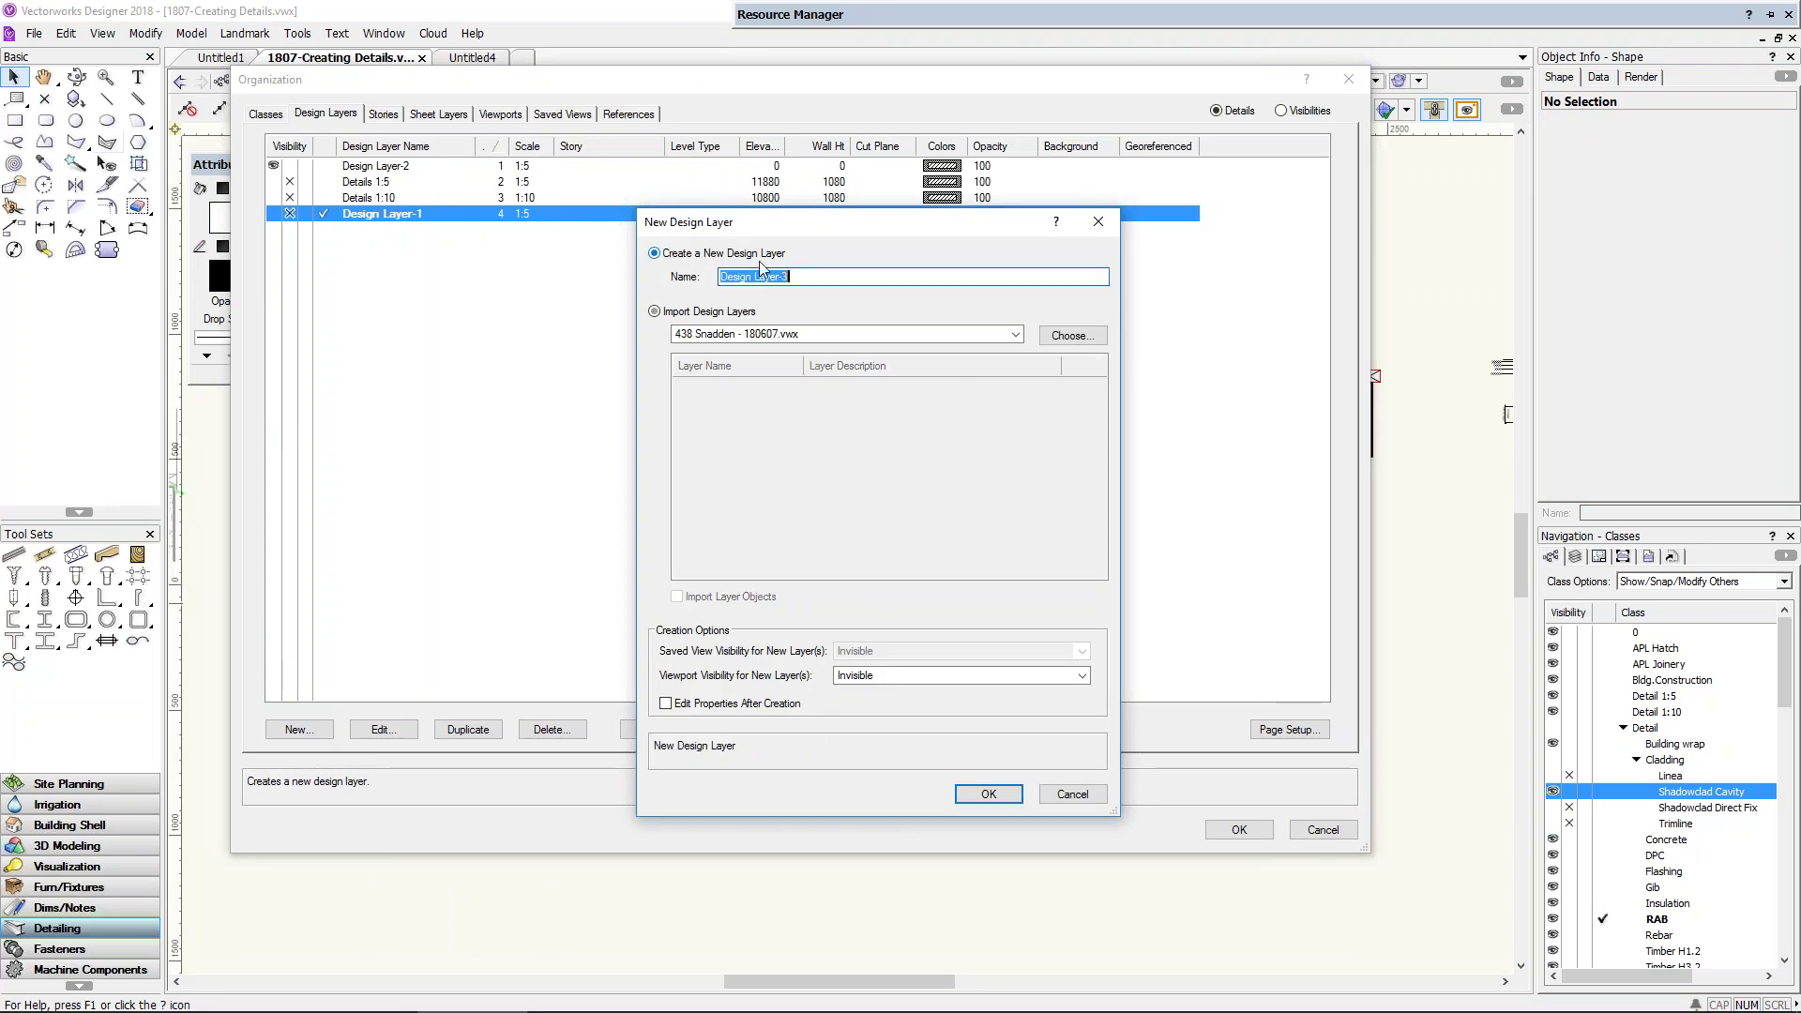
{"action": "type", "text": "walls"}
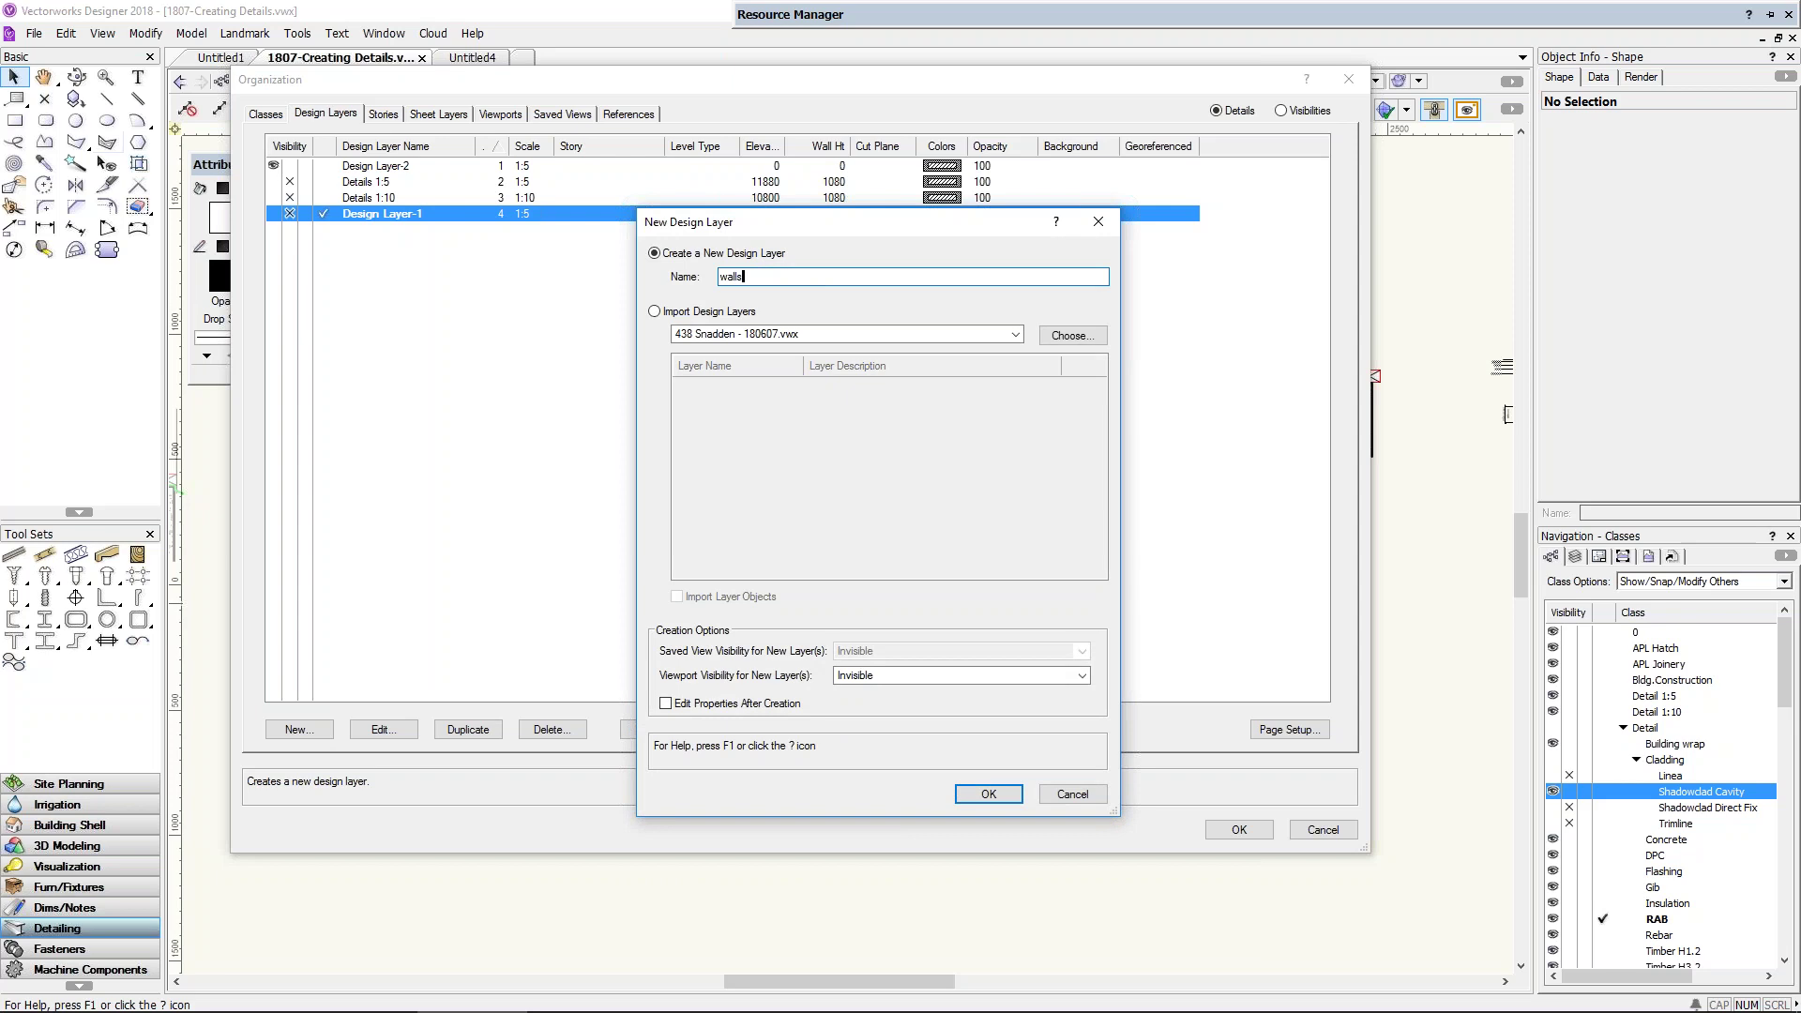
{"action": "key", "text": "Return"}
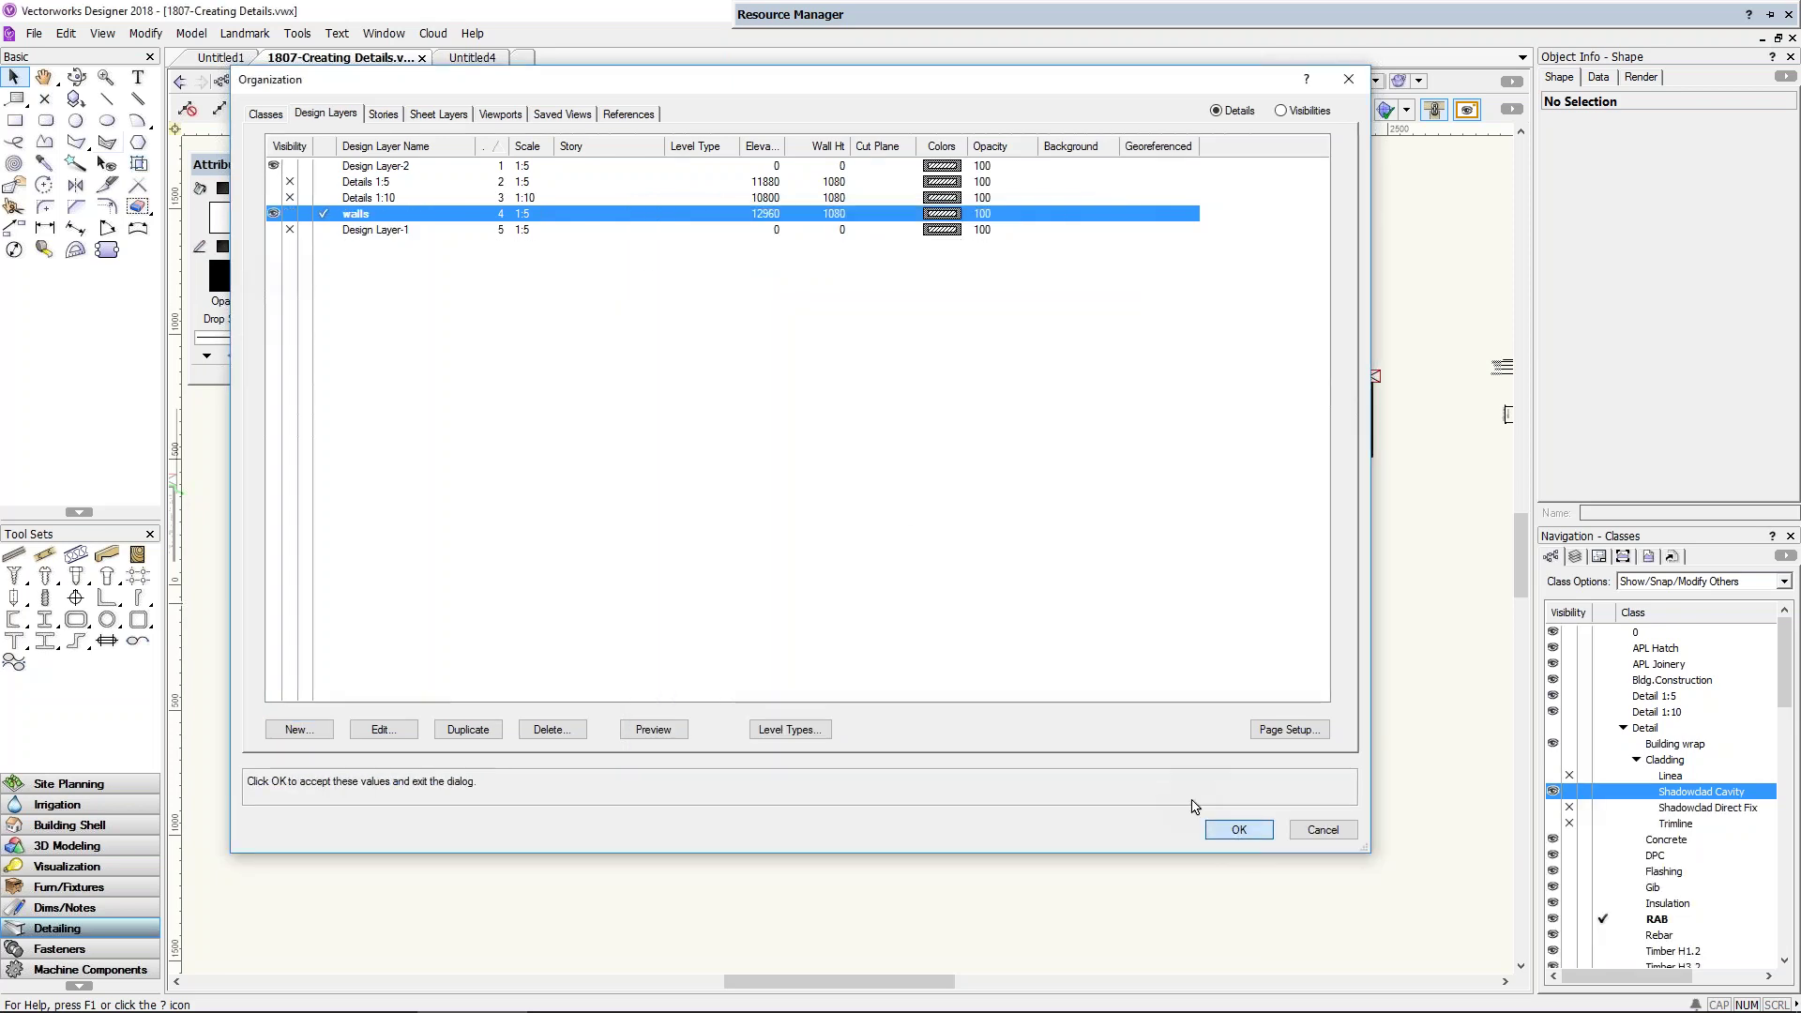
{"action": "left_click", "coordinate": [1236, 830]}
Step: Set the scale of the walls layer to 1:50
{"action": "right_click", "coordinate": [970, 539]}
{"action": "left_click", "coordinate": [1032, 761]}
{"action": "type", "text": "50"}
{"action": "key", "text": "Return"}
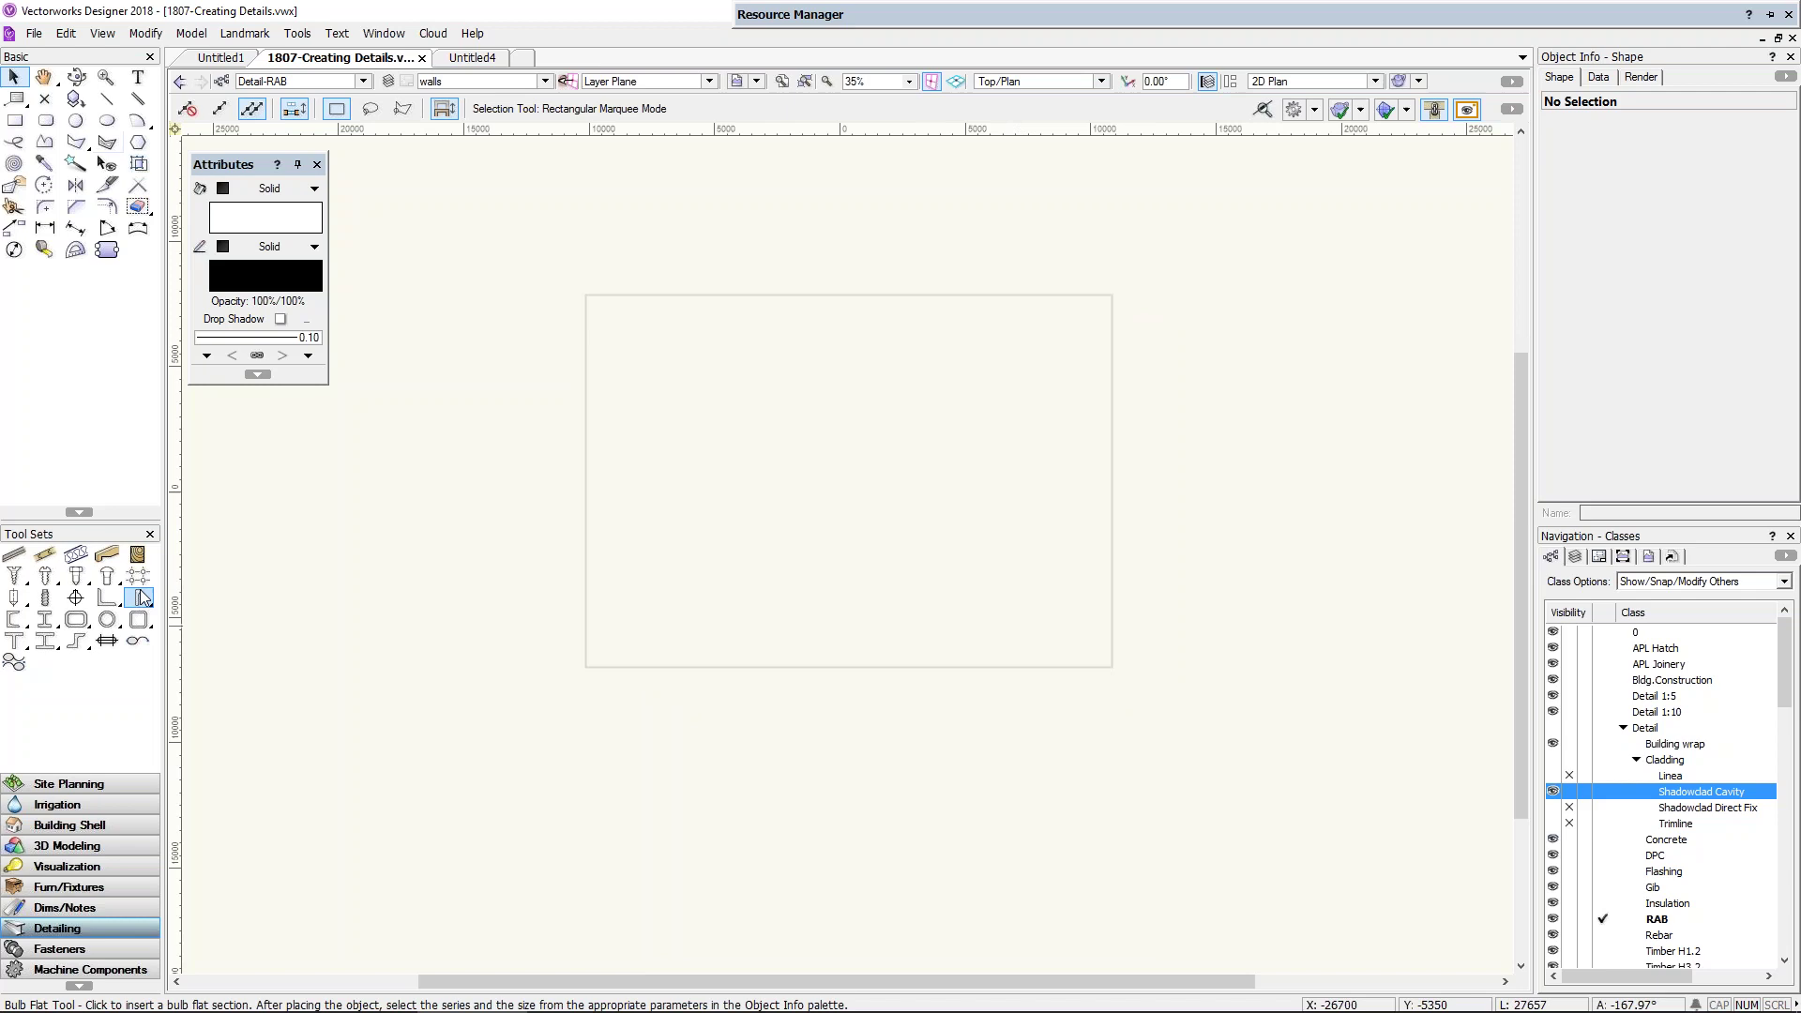
Step: Draw a rectangular run of unstyled walls about 7760 by 4480 mm in the middle of the page on the walls layer
{"action": "key", "text": "9"}
{"action": "left_click", "coordinate": [703, 348]}
{"action": "key", "text": "Escape"}
{"action": "left_click", "coordinate": [436, 109]}
{"action": "left_click", "coordinate": [743, 424]}
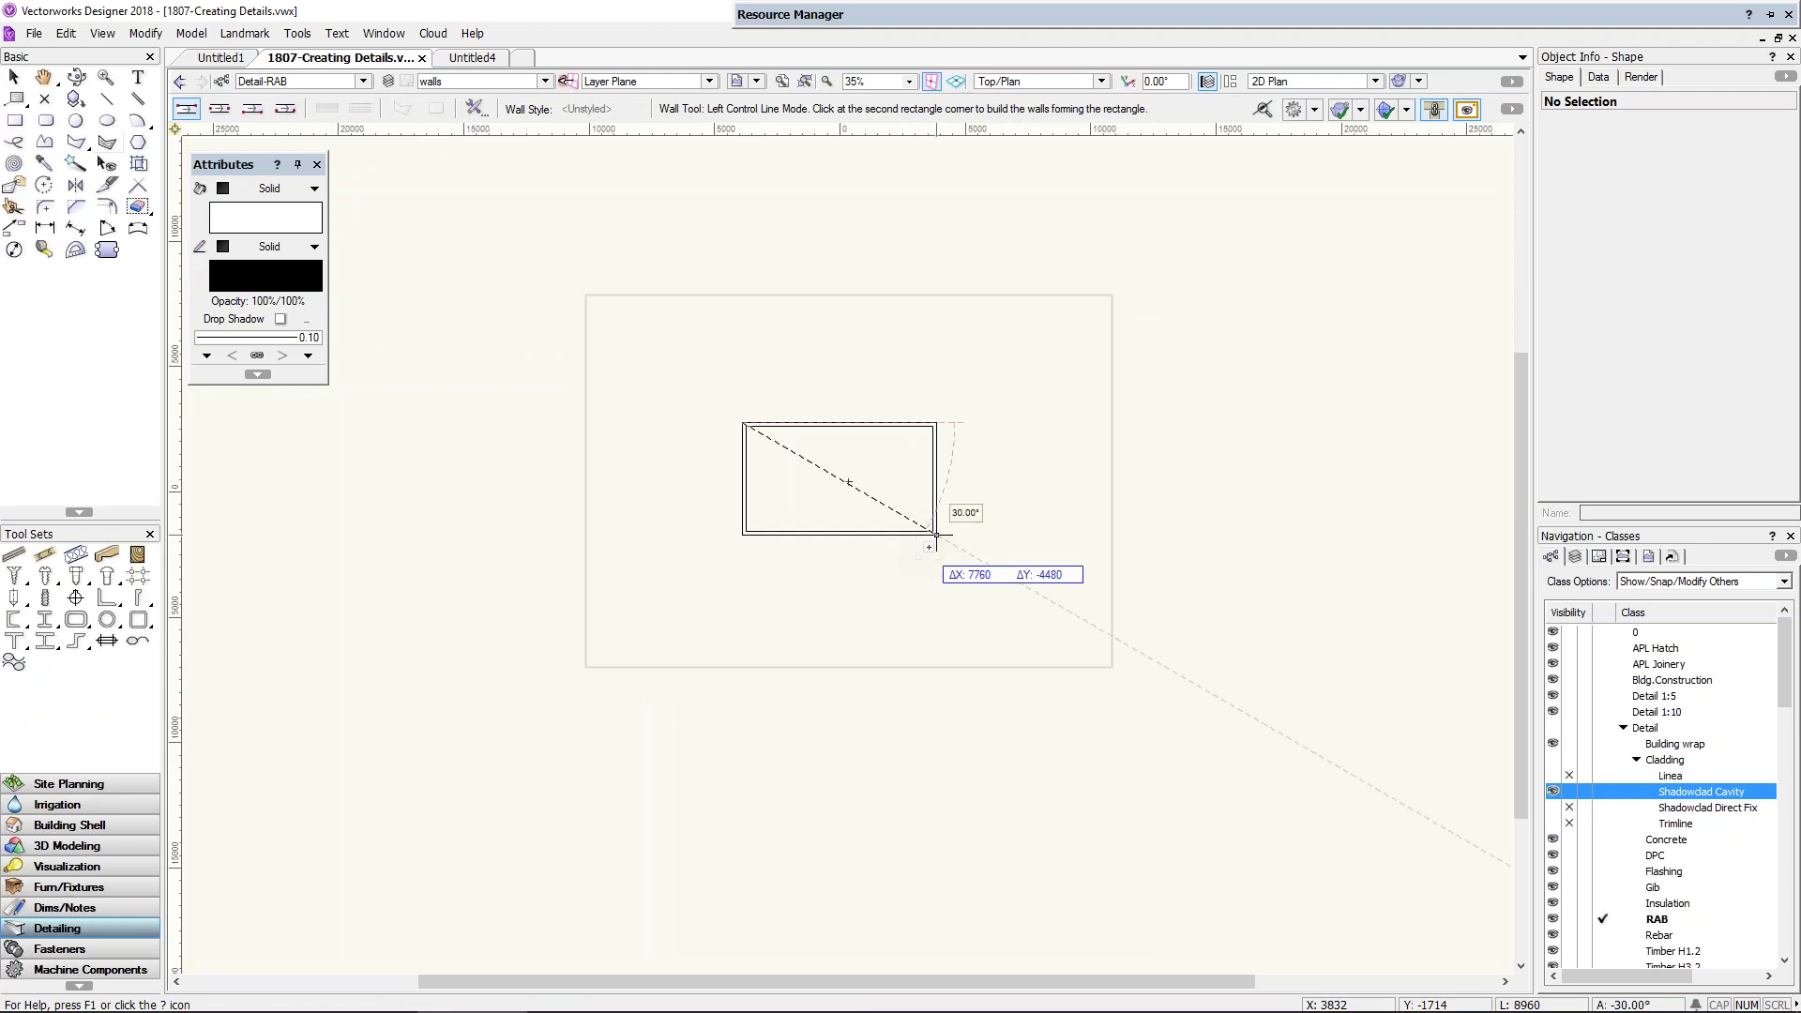
{"action": "left_click", "coordinate": [936, 535]}
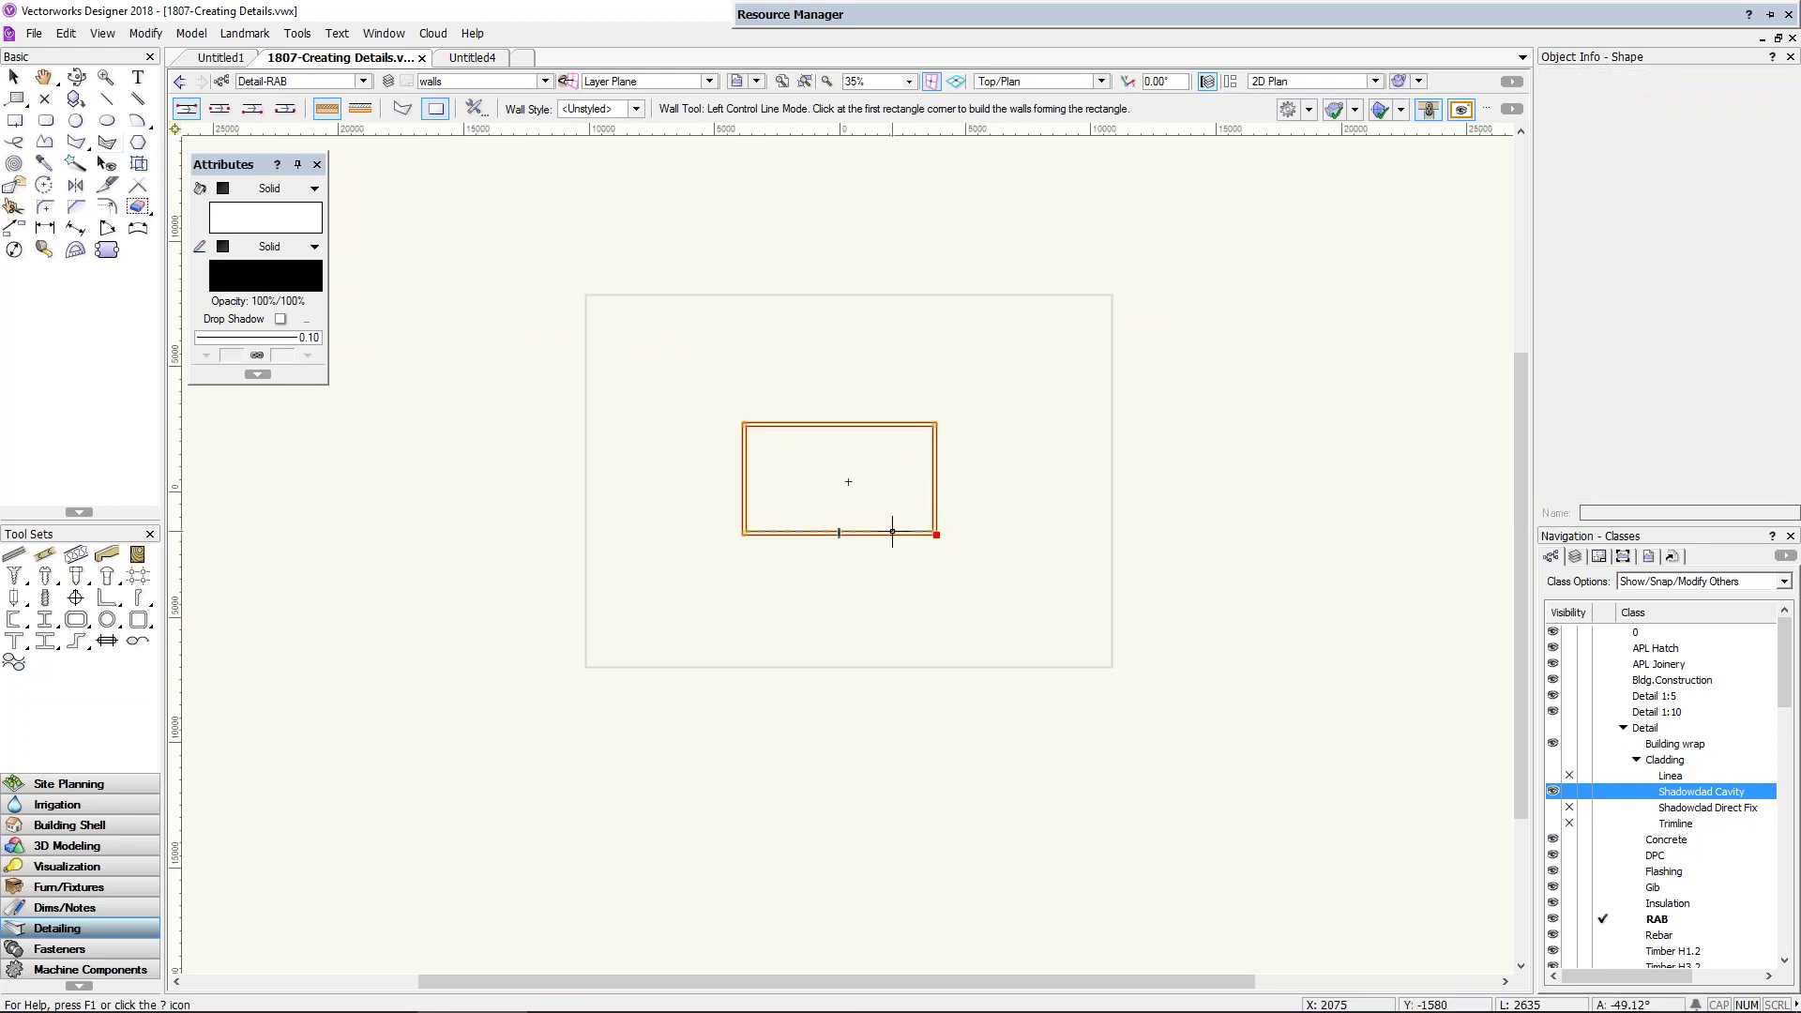
Step: Select all four walls and create a roof over them with a Vertical eave profile
{"action": "left_click", "coordinate": [16, 121]}
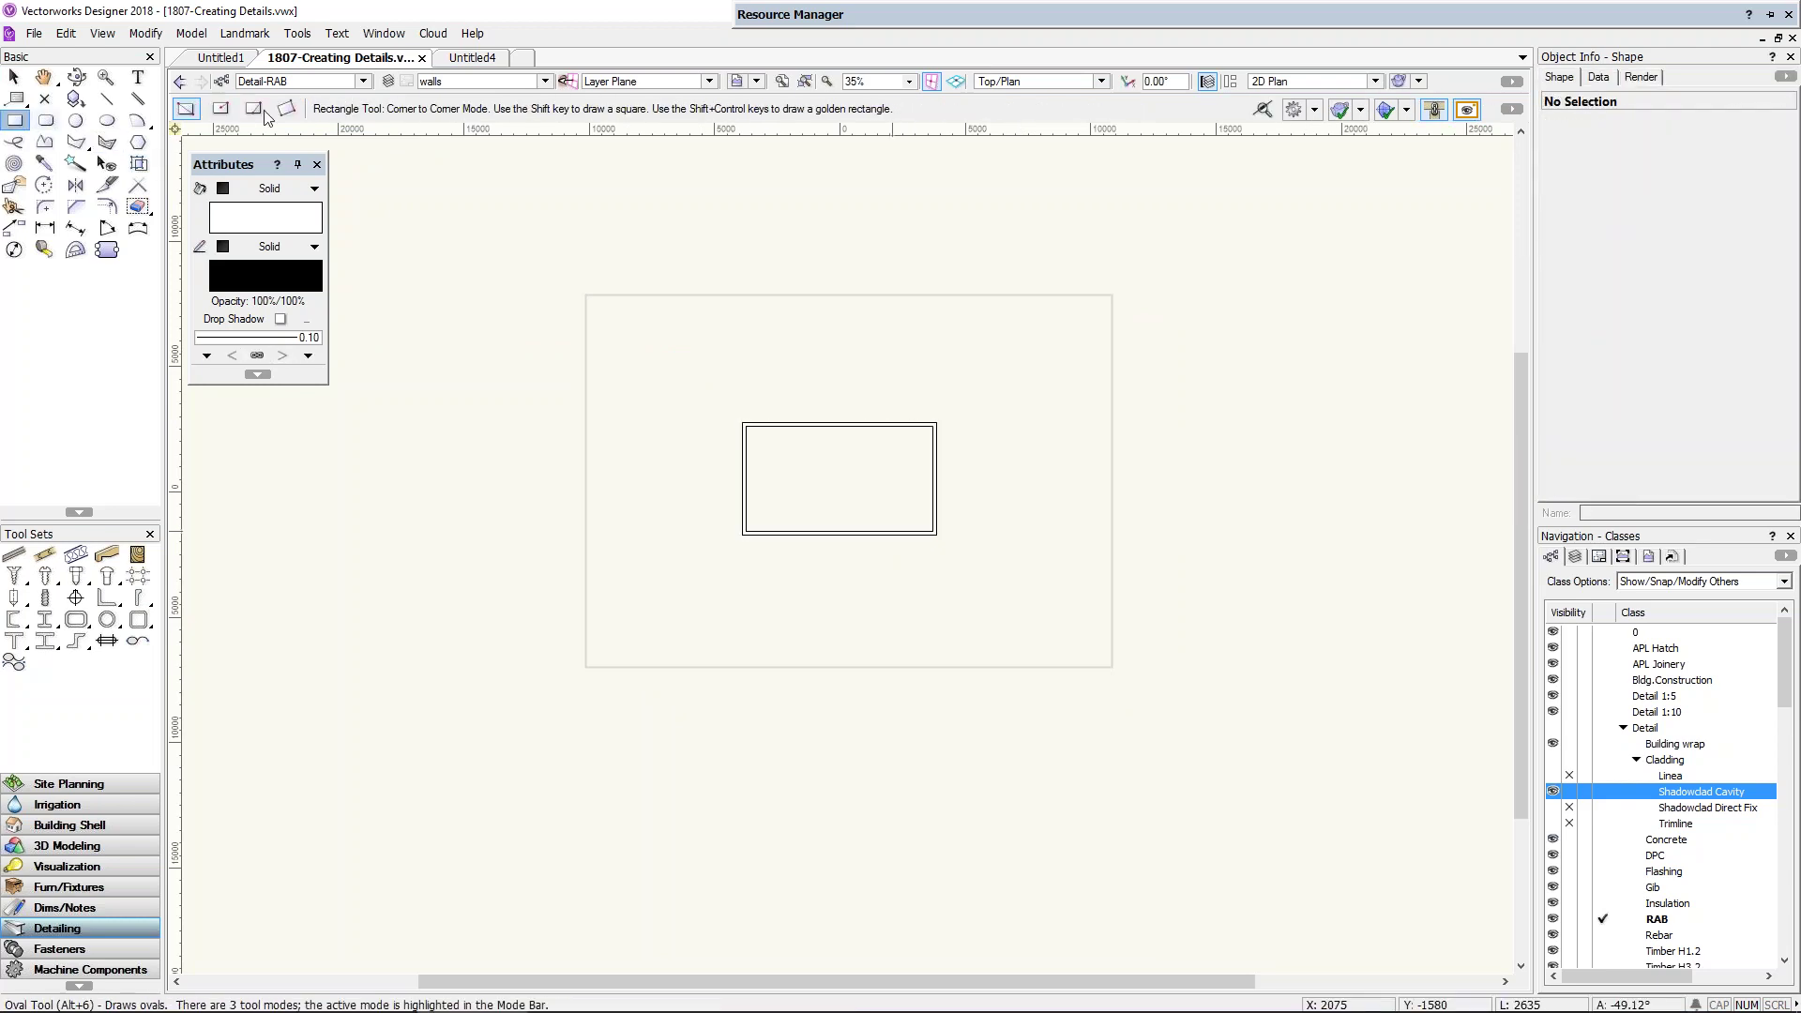
{"action": "key", "text": "c"}
{"action": "key", "text": "x"}
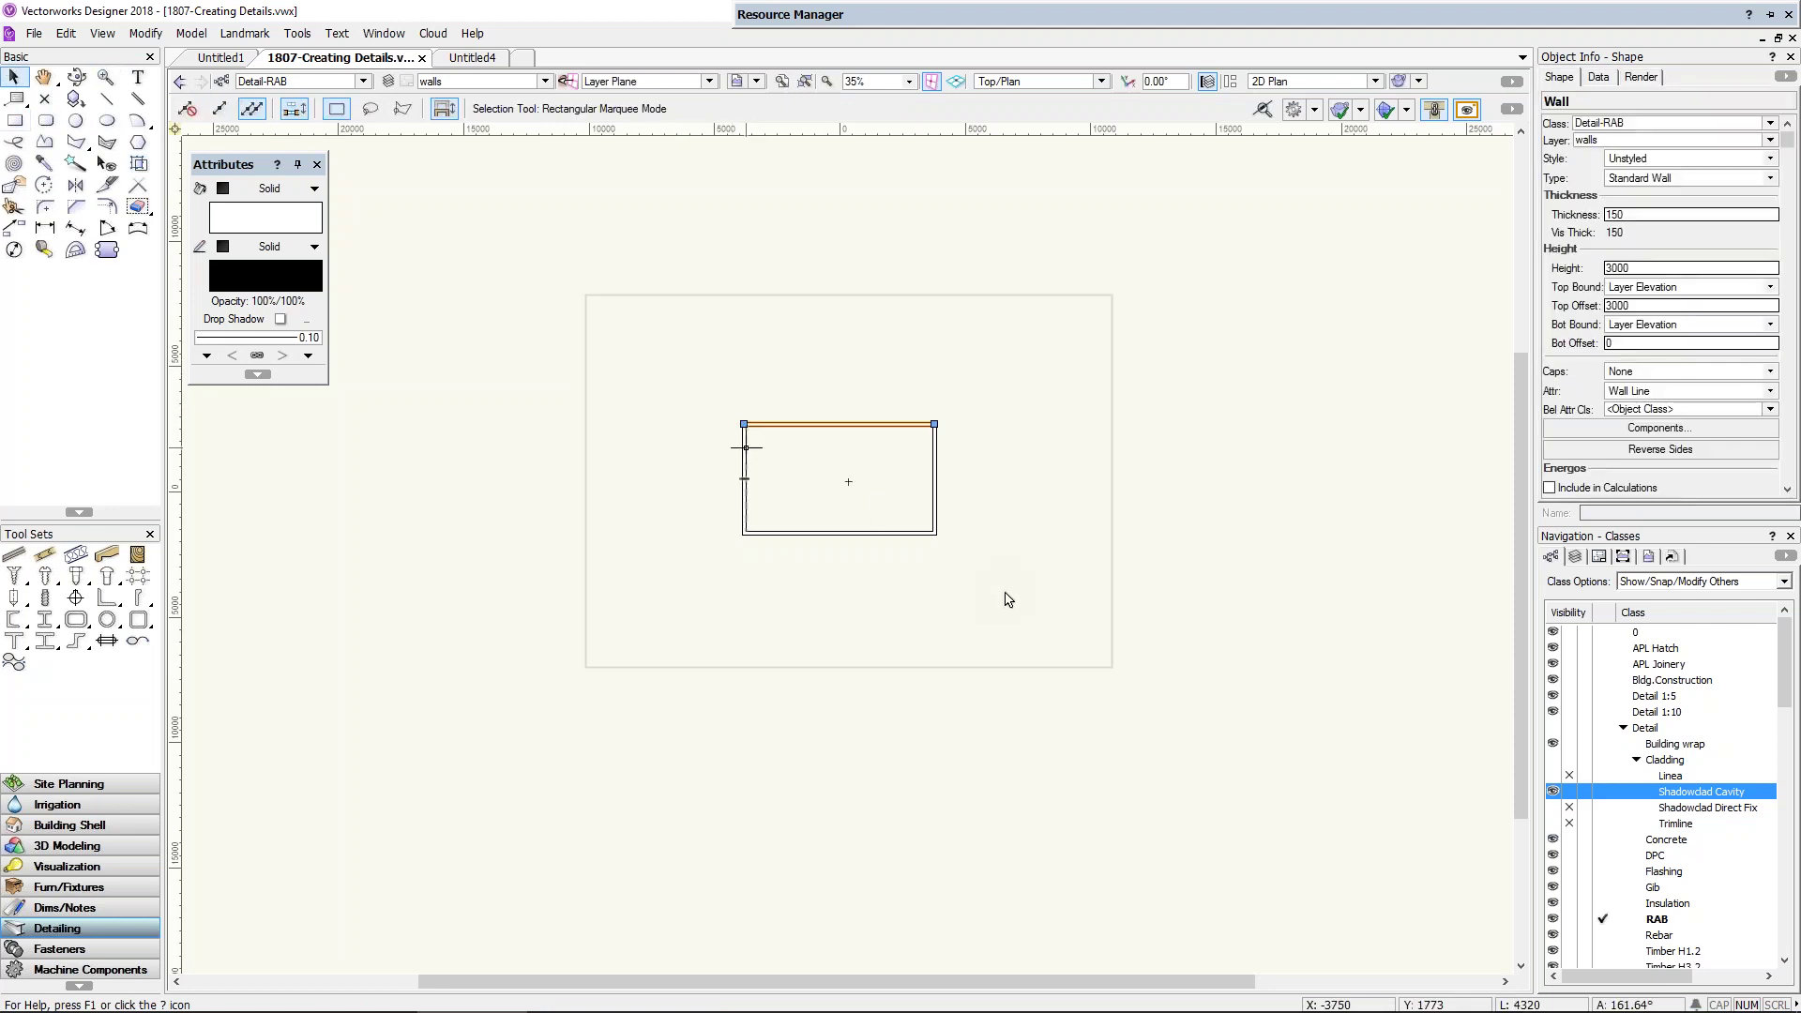
{"action": "left_click_drag", "start_coordinate": [990, 584], "coordinate": [699, 381]}
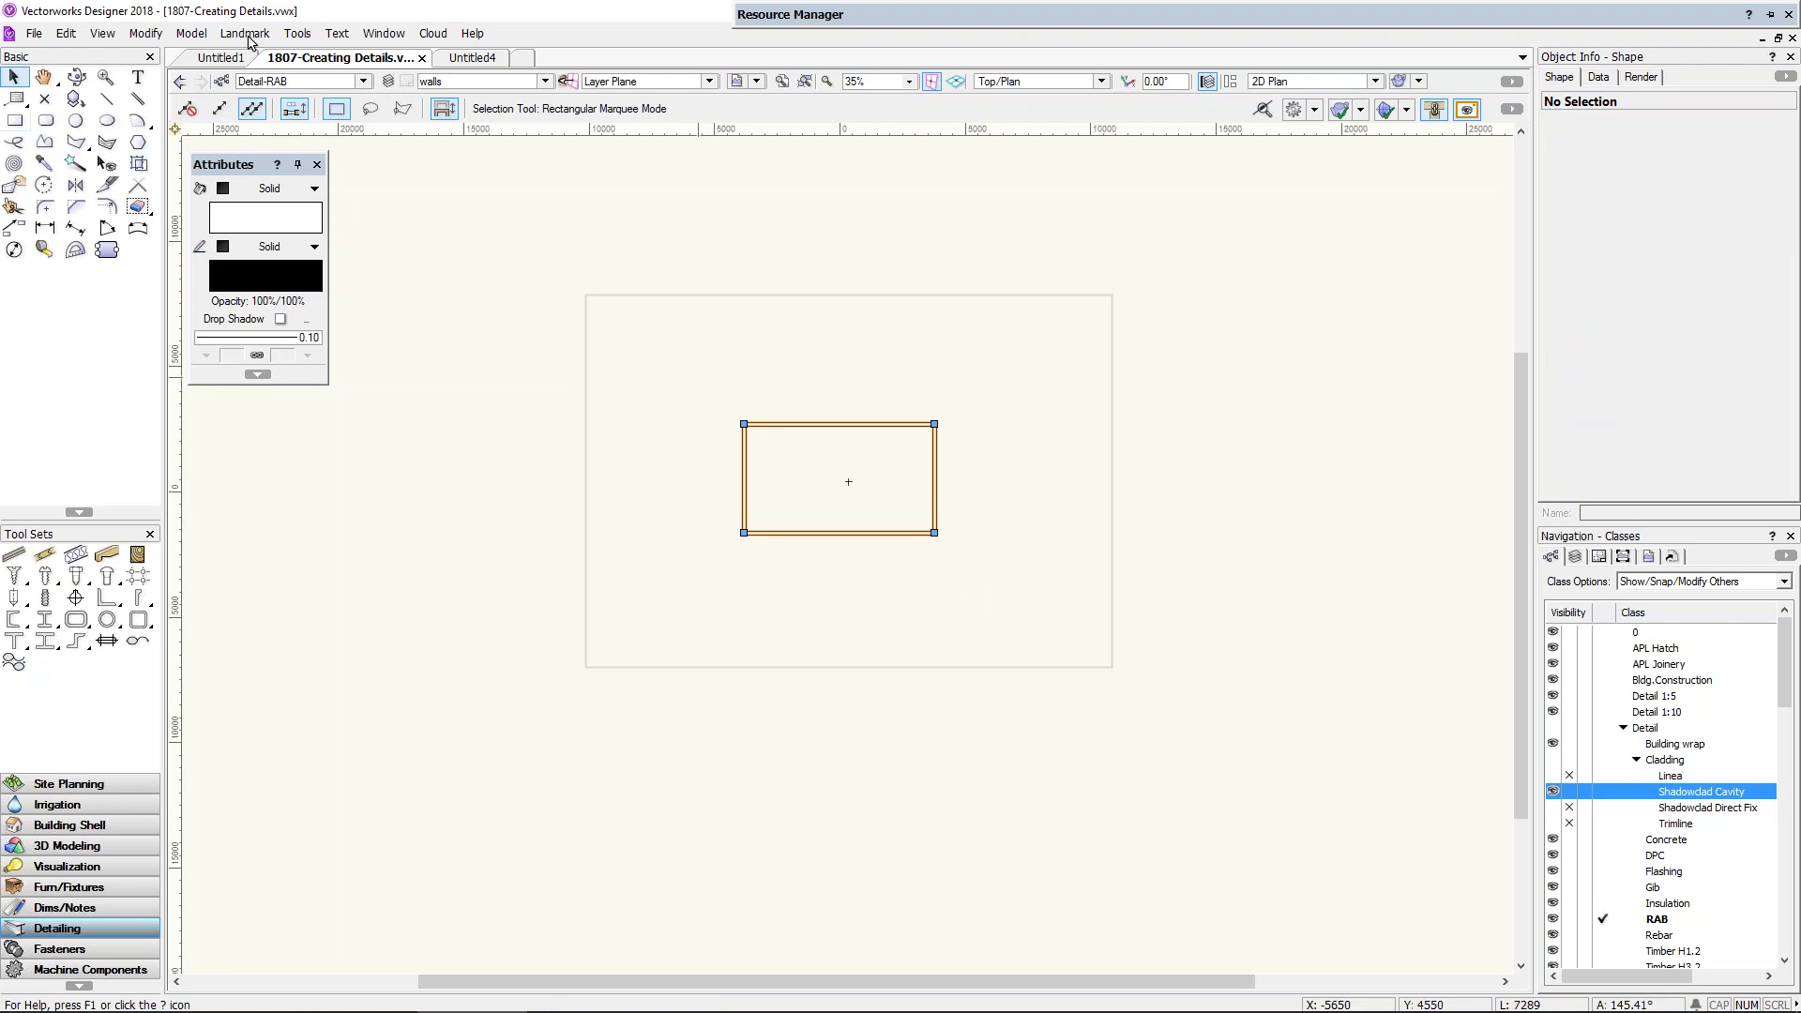
{"action": "left_click", "coordinate": [245, 33]}
{"action": "mouse_move", "coordinate": [276, 622]}
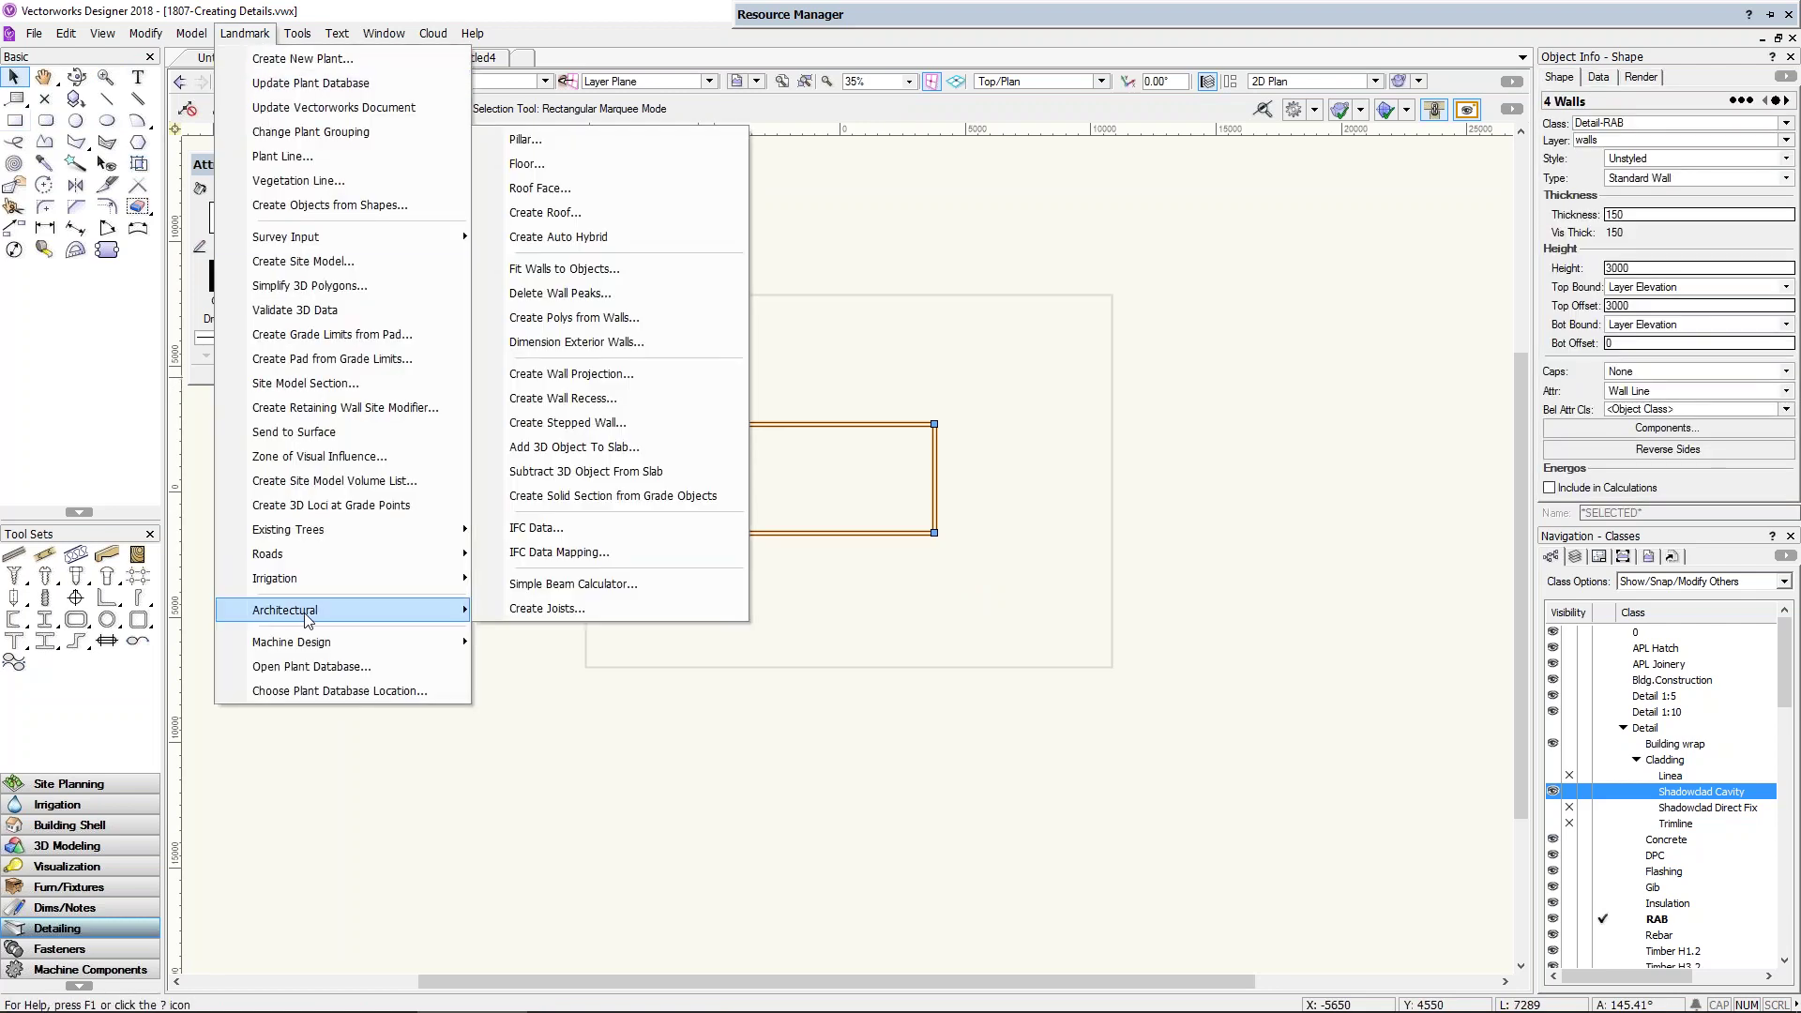
{"action": "left_click", "coordinate": [597, 213]}
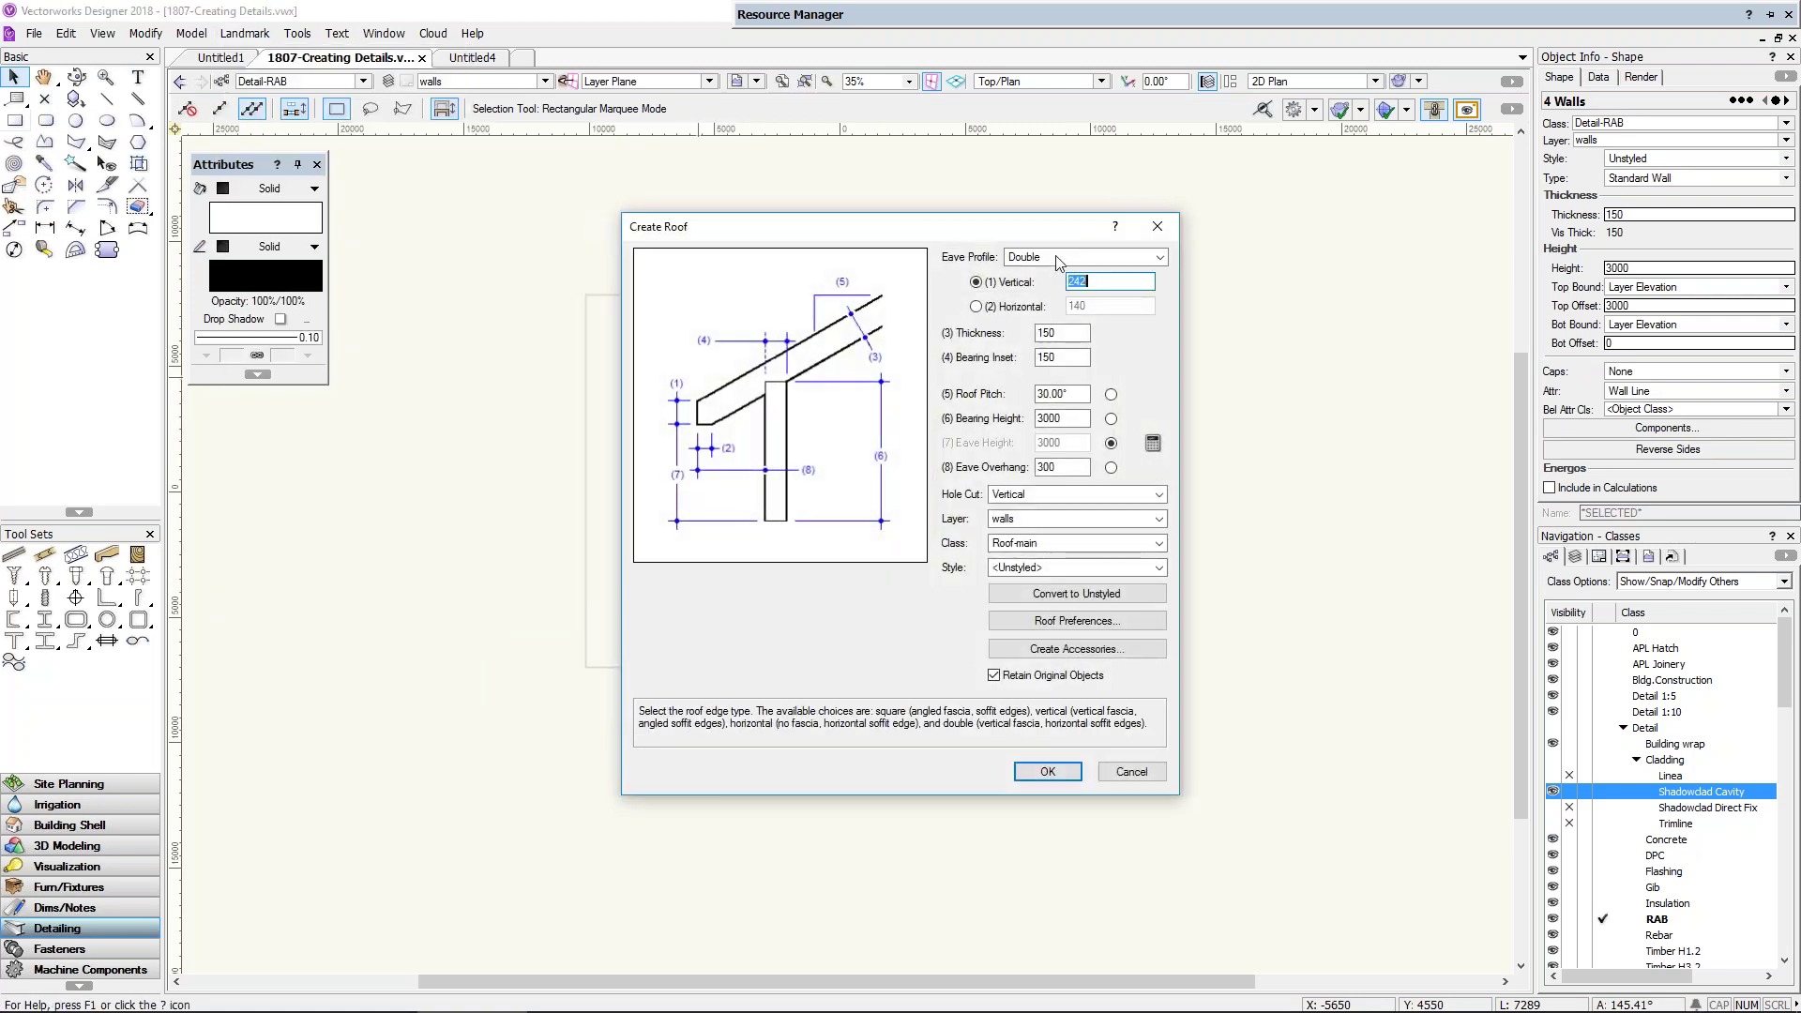
{"action": "left_click", "coordinate": [1057, 259]}
{"action": "left_click", "coordinate": [1042, 294]}
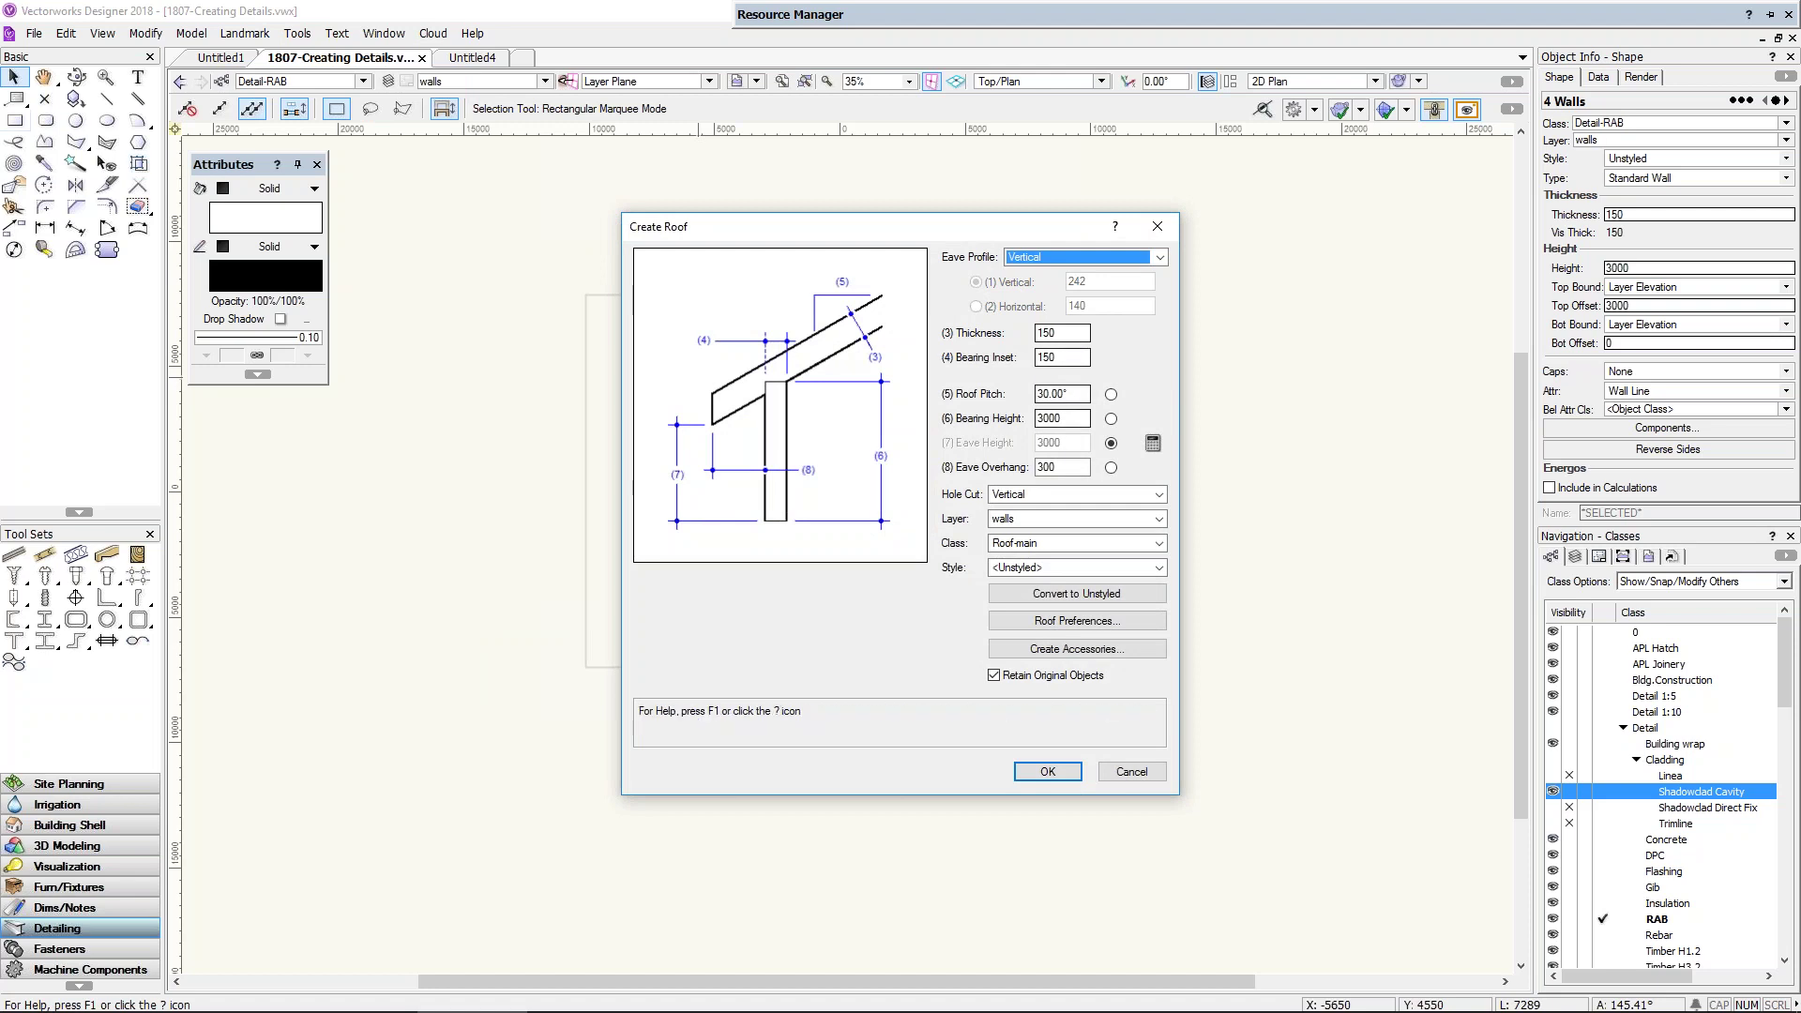
{"action": "left_click", "coordinate": [1047, 772]}
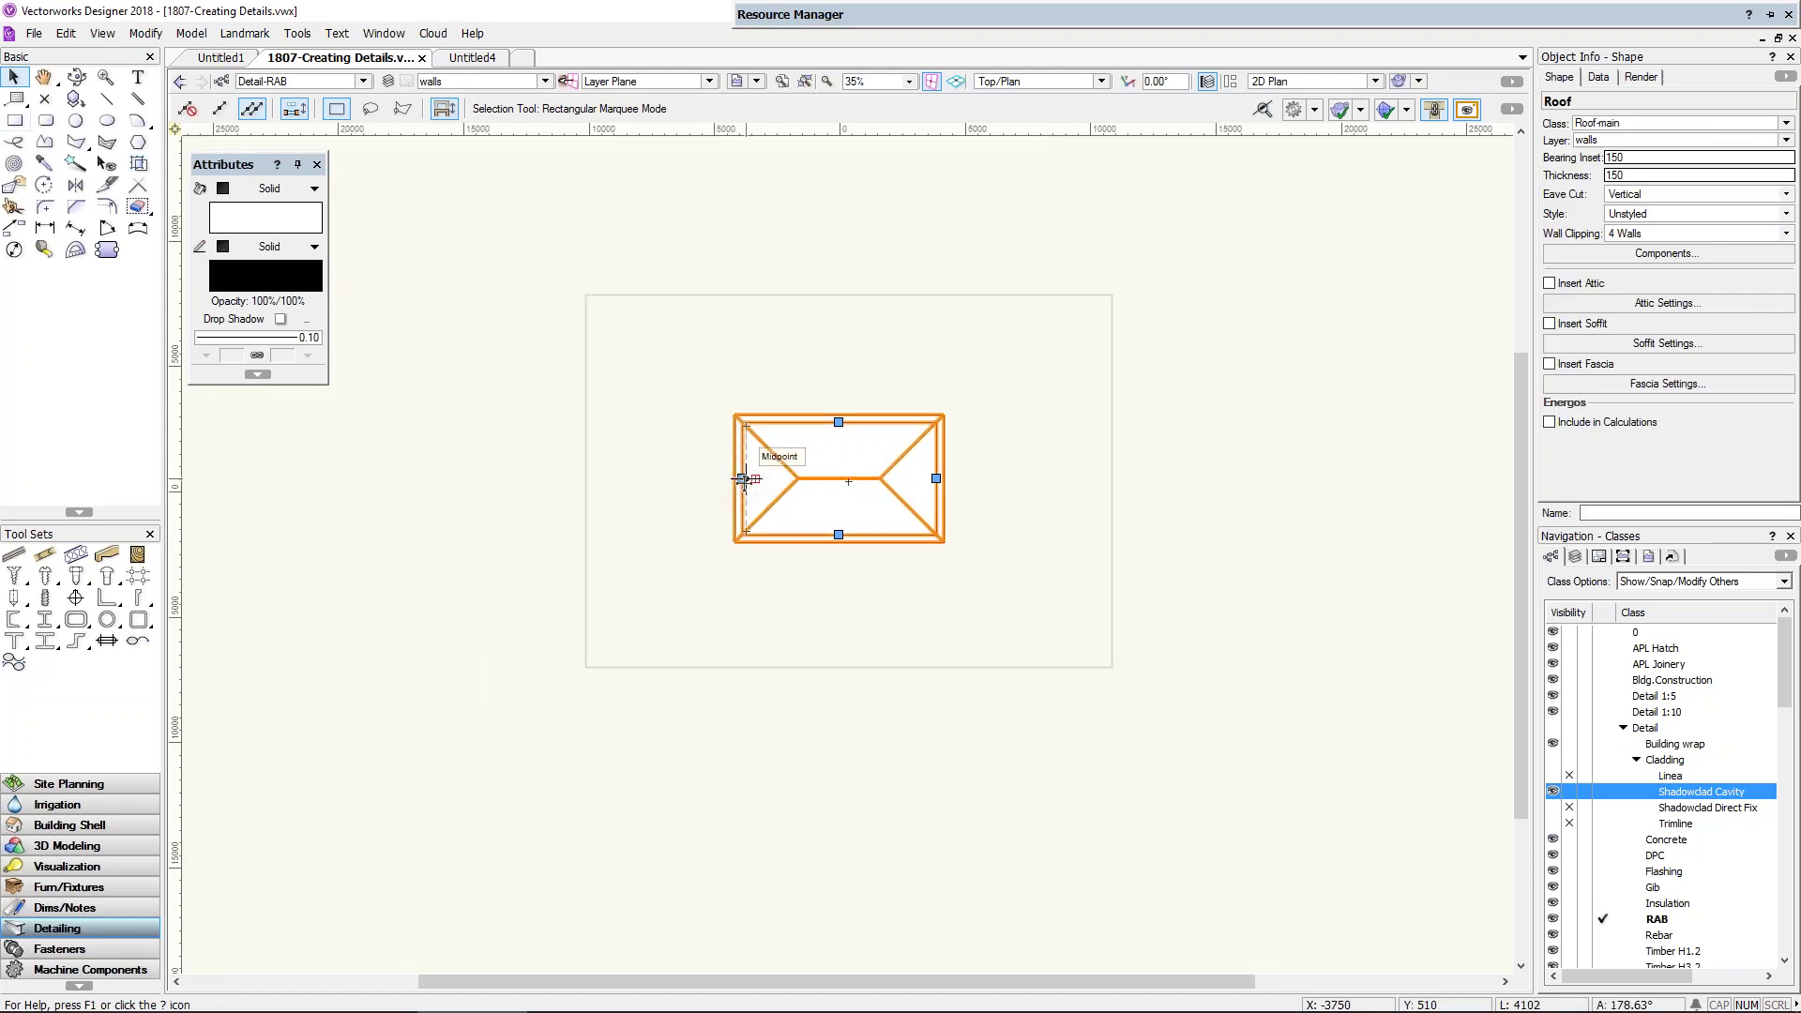
Step: Change the roof edge at the building's left end to a Gable
{"action": "double_click", "coordinate": [743, 482]}
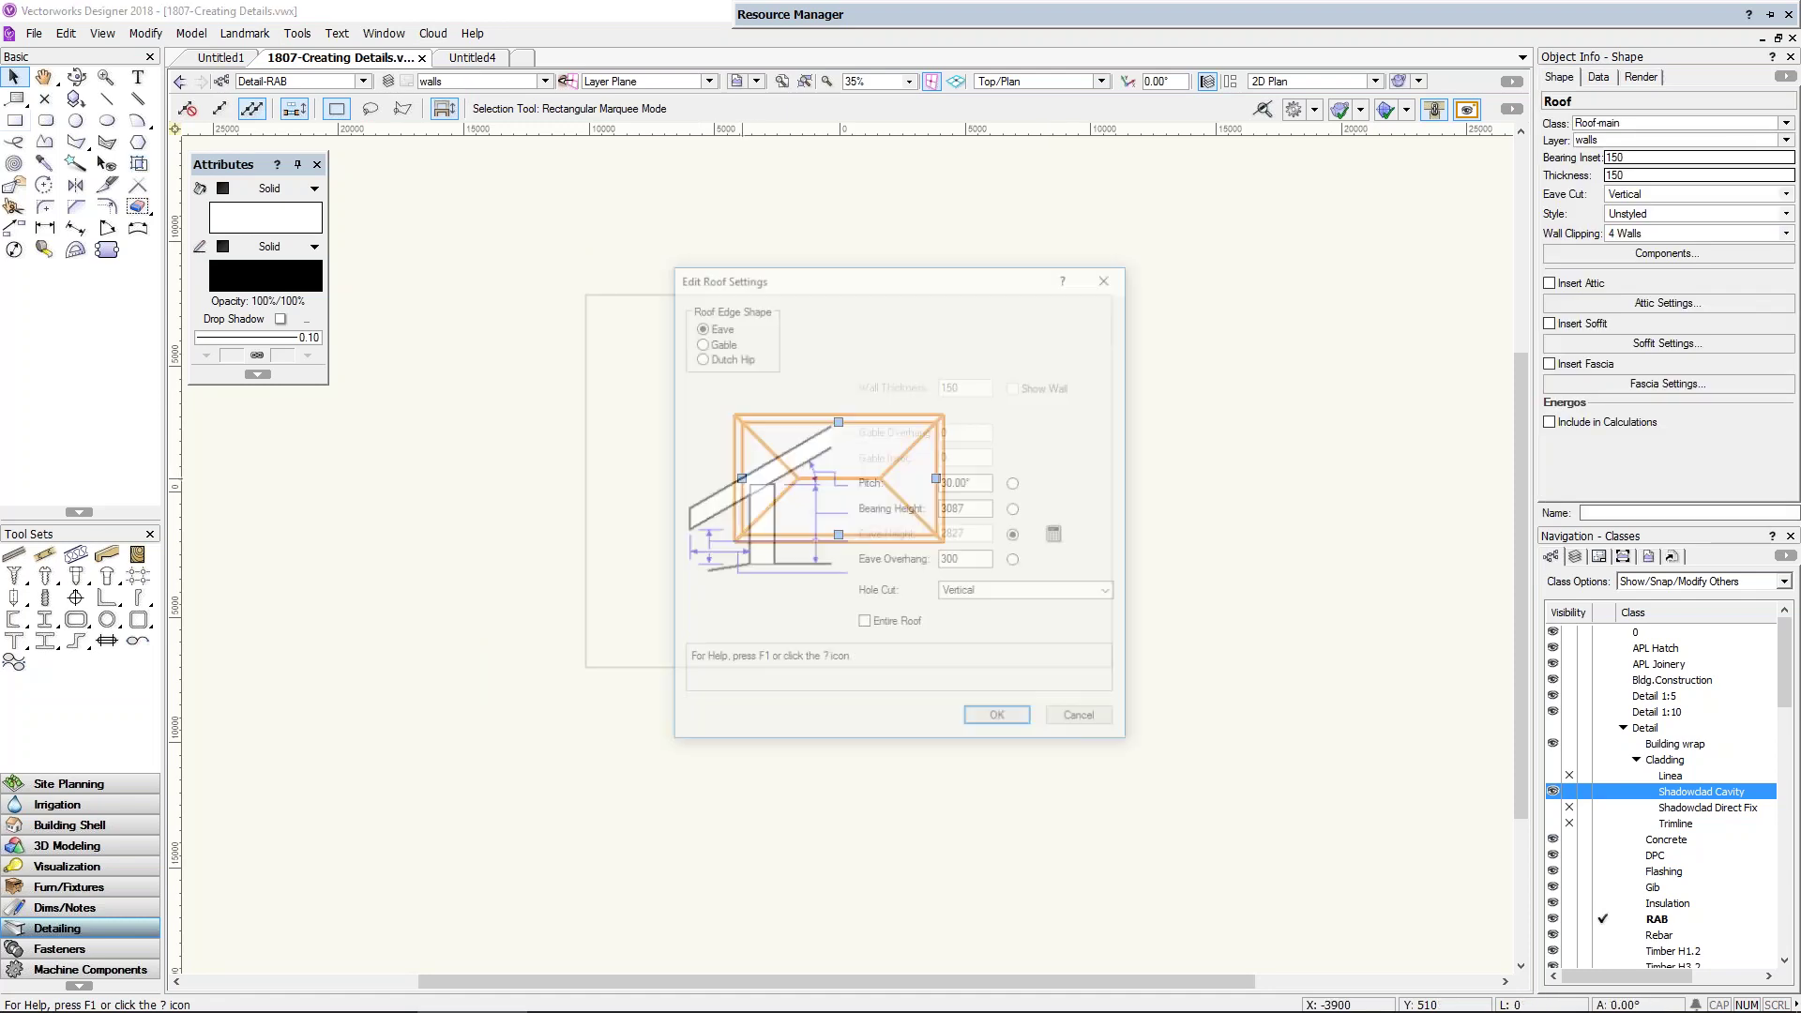
{"action": "left_click", "coordinate": [717, 355]}
{"action": "left_click", "coordinate": [716, 341]}
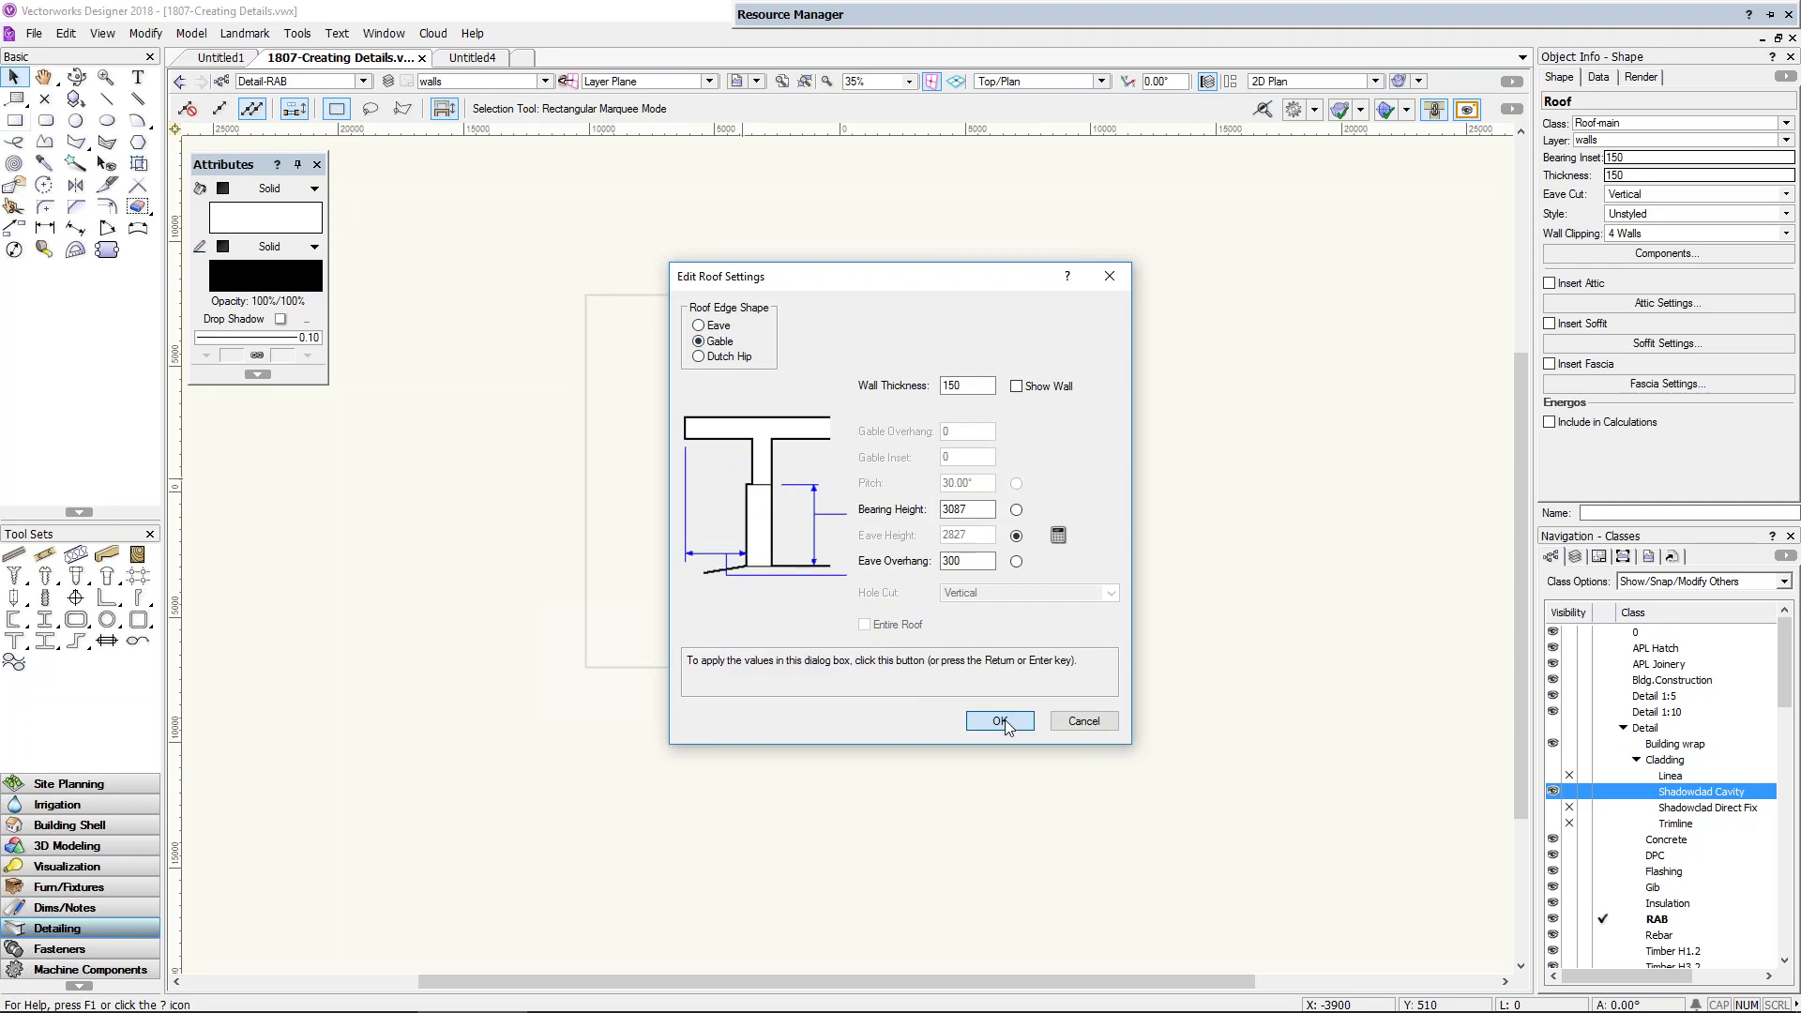
{"action": "left_click", "coordinate": [1000, 720]}
{"action": "left_click", "coordinate": [929, 625]}
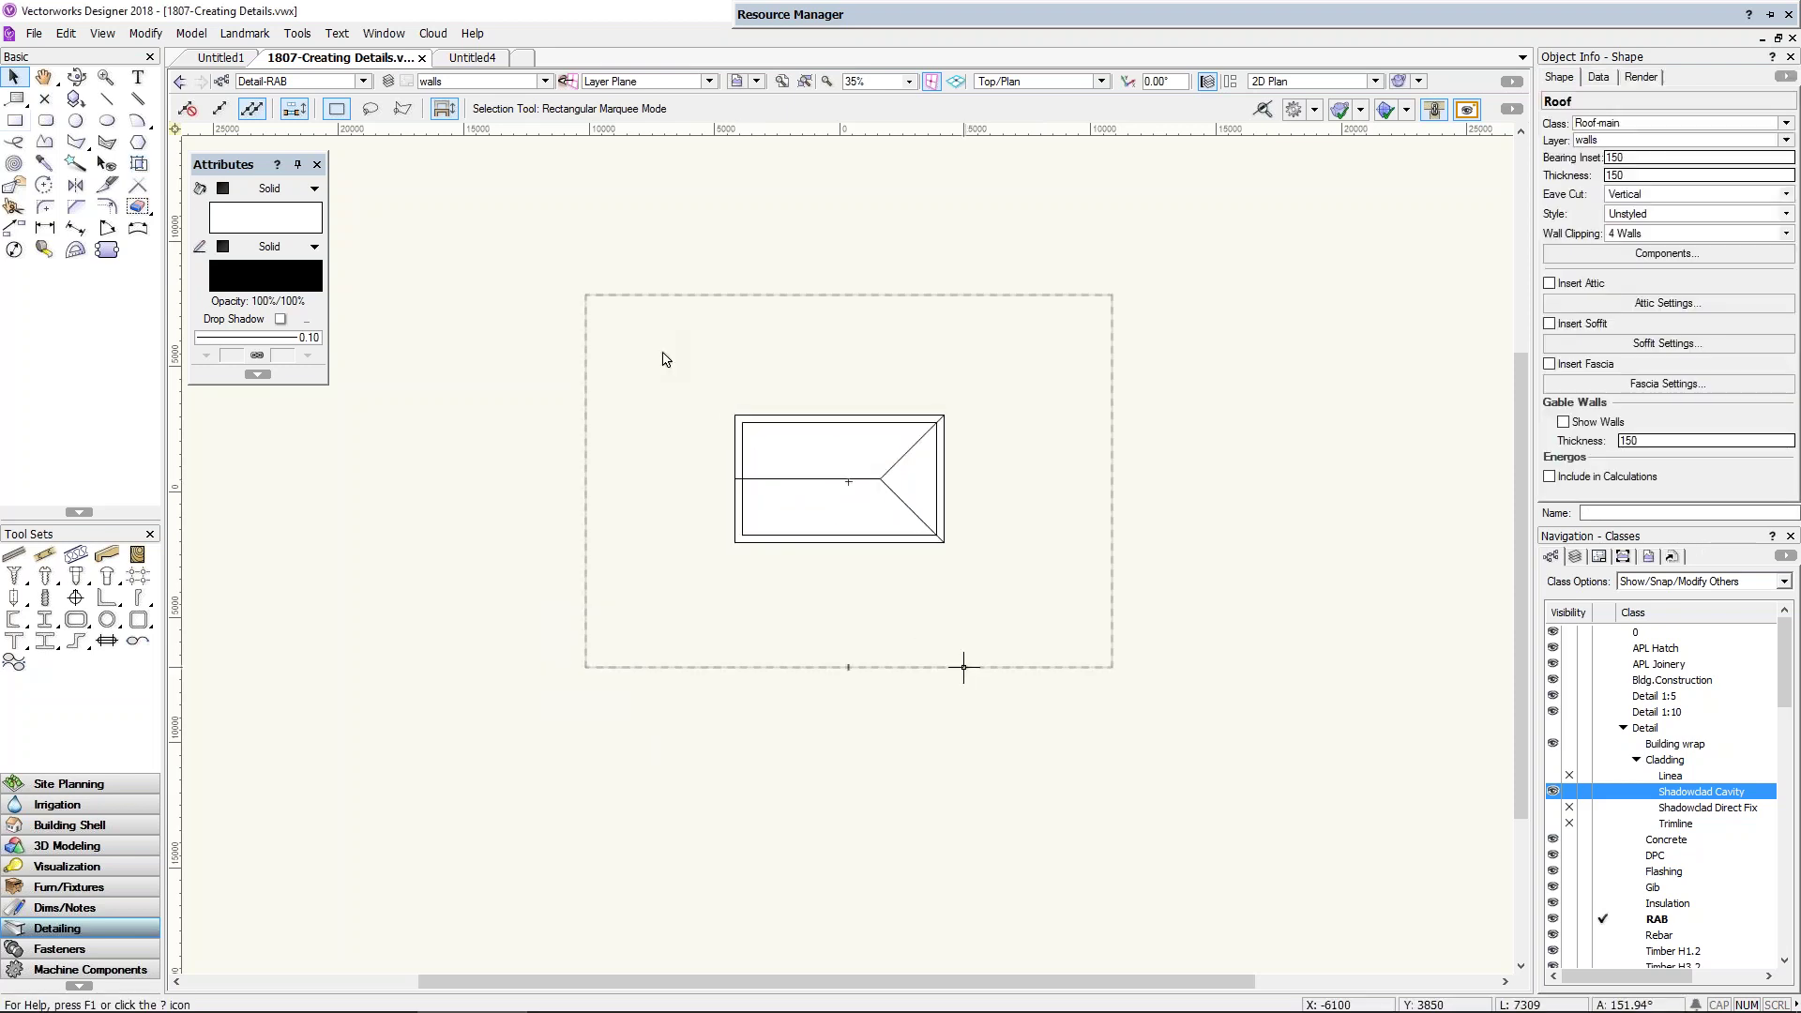
Step: Draw a rectangle about 12050 by 7900 mm enclosing the whole roof
{"action": "left_click", "coordinate": [15, 120]}
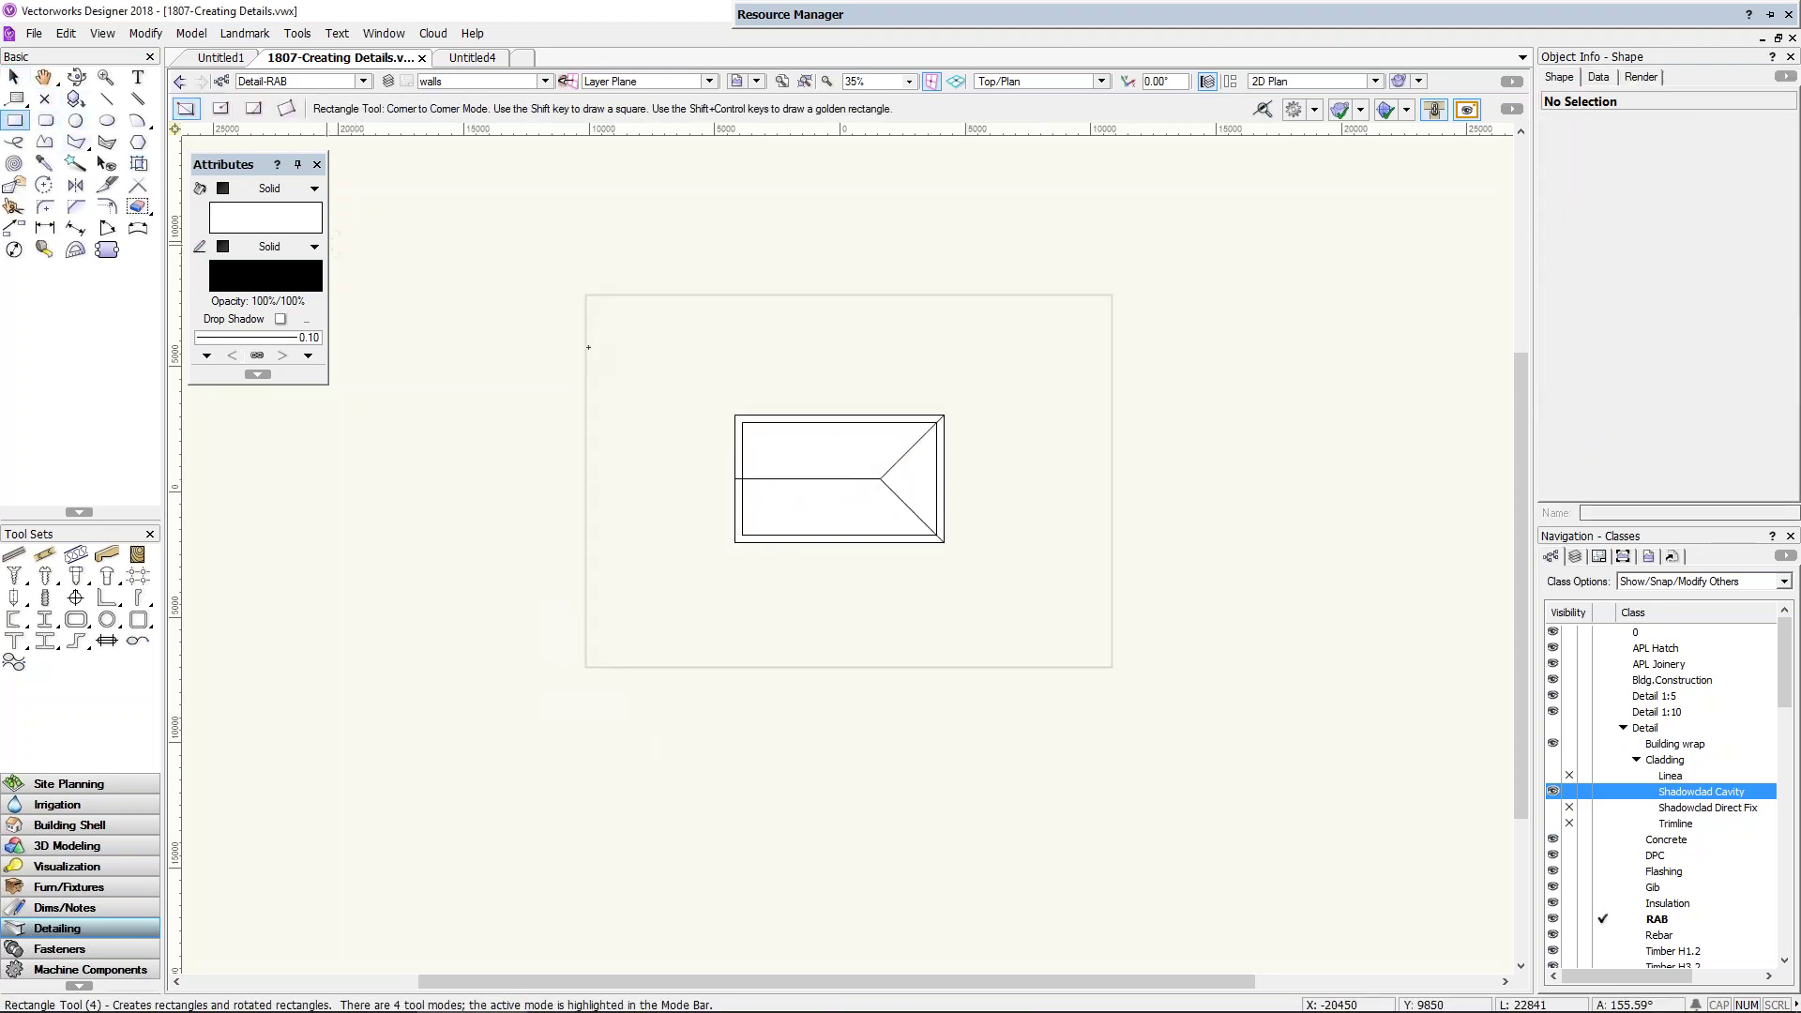
{"action": "left_click", "coordinate": [687, 373]}
{"action": "left_click", "coordinate": [989, 571]}
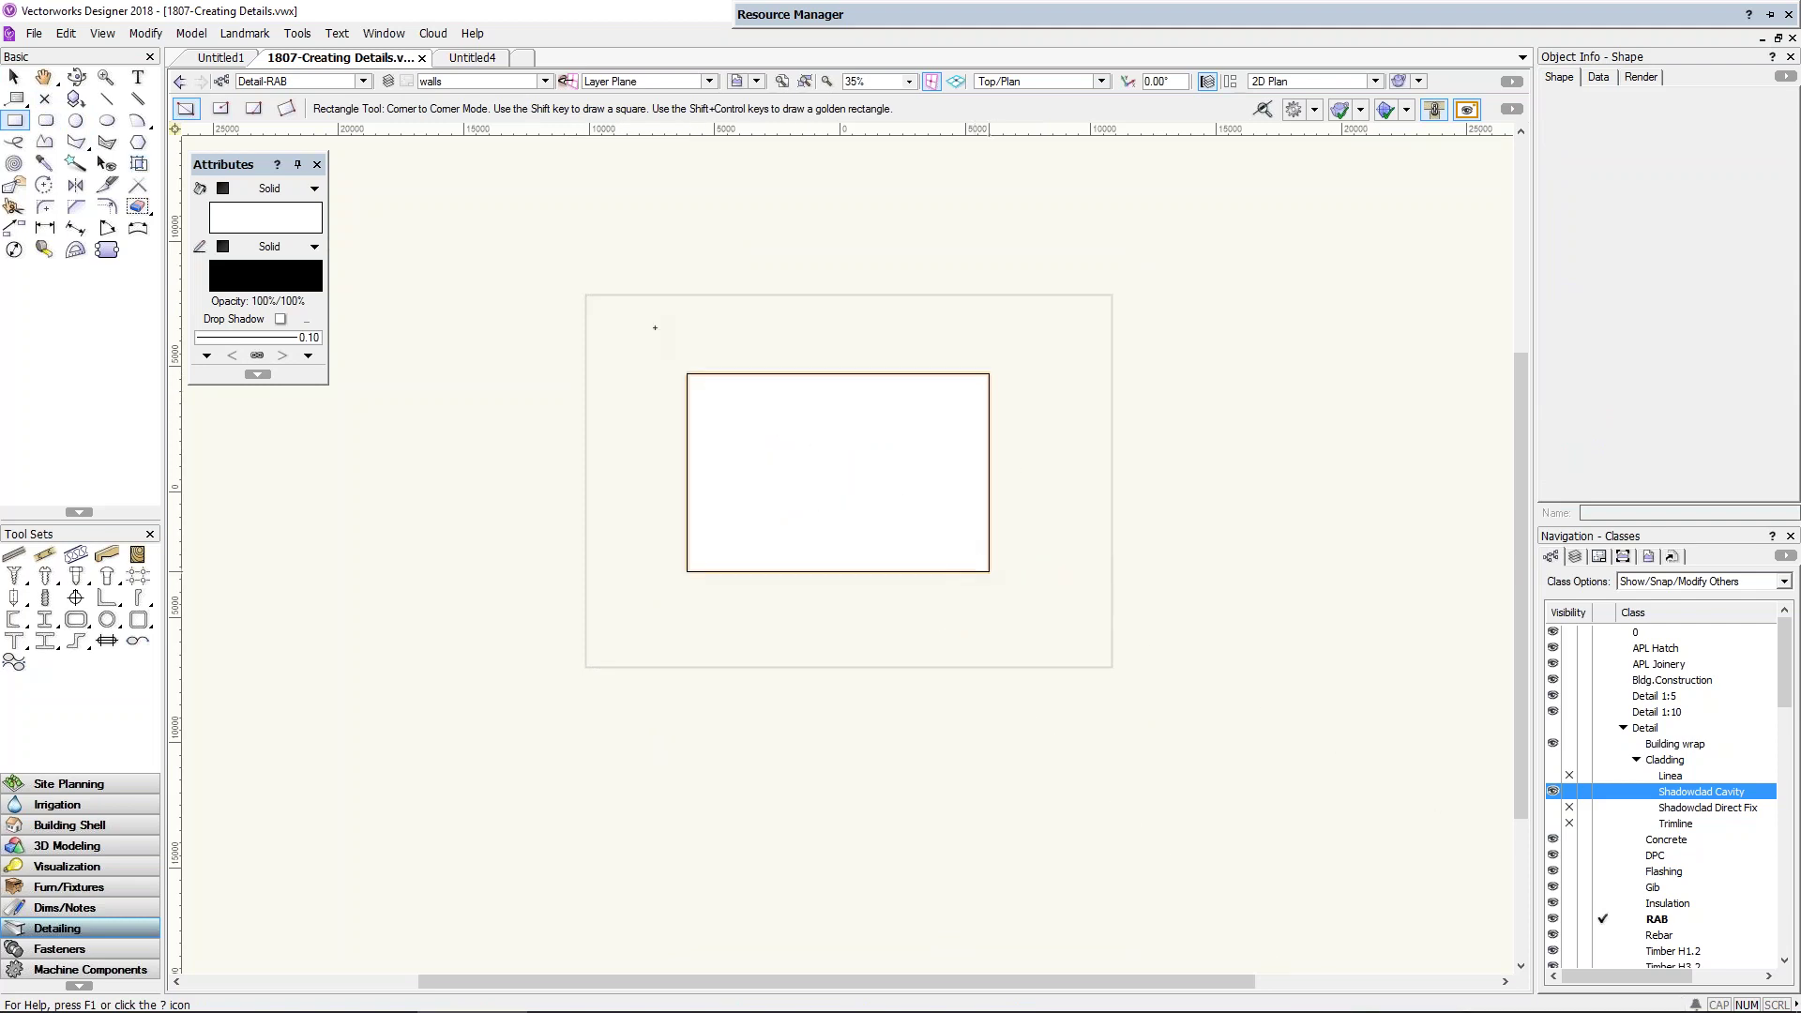
Step: Create a viewport named roof plan from the rectangle on a new sheet layer numbered 005 and titled Roof Plan
{"action": "left_click", "coordinate": [105, 35]}
{"action": "left_click", "coordinate": [131, 558]}
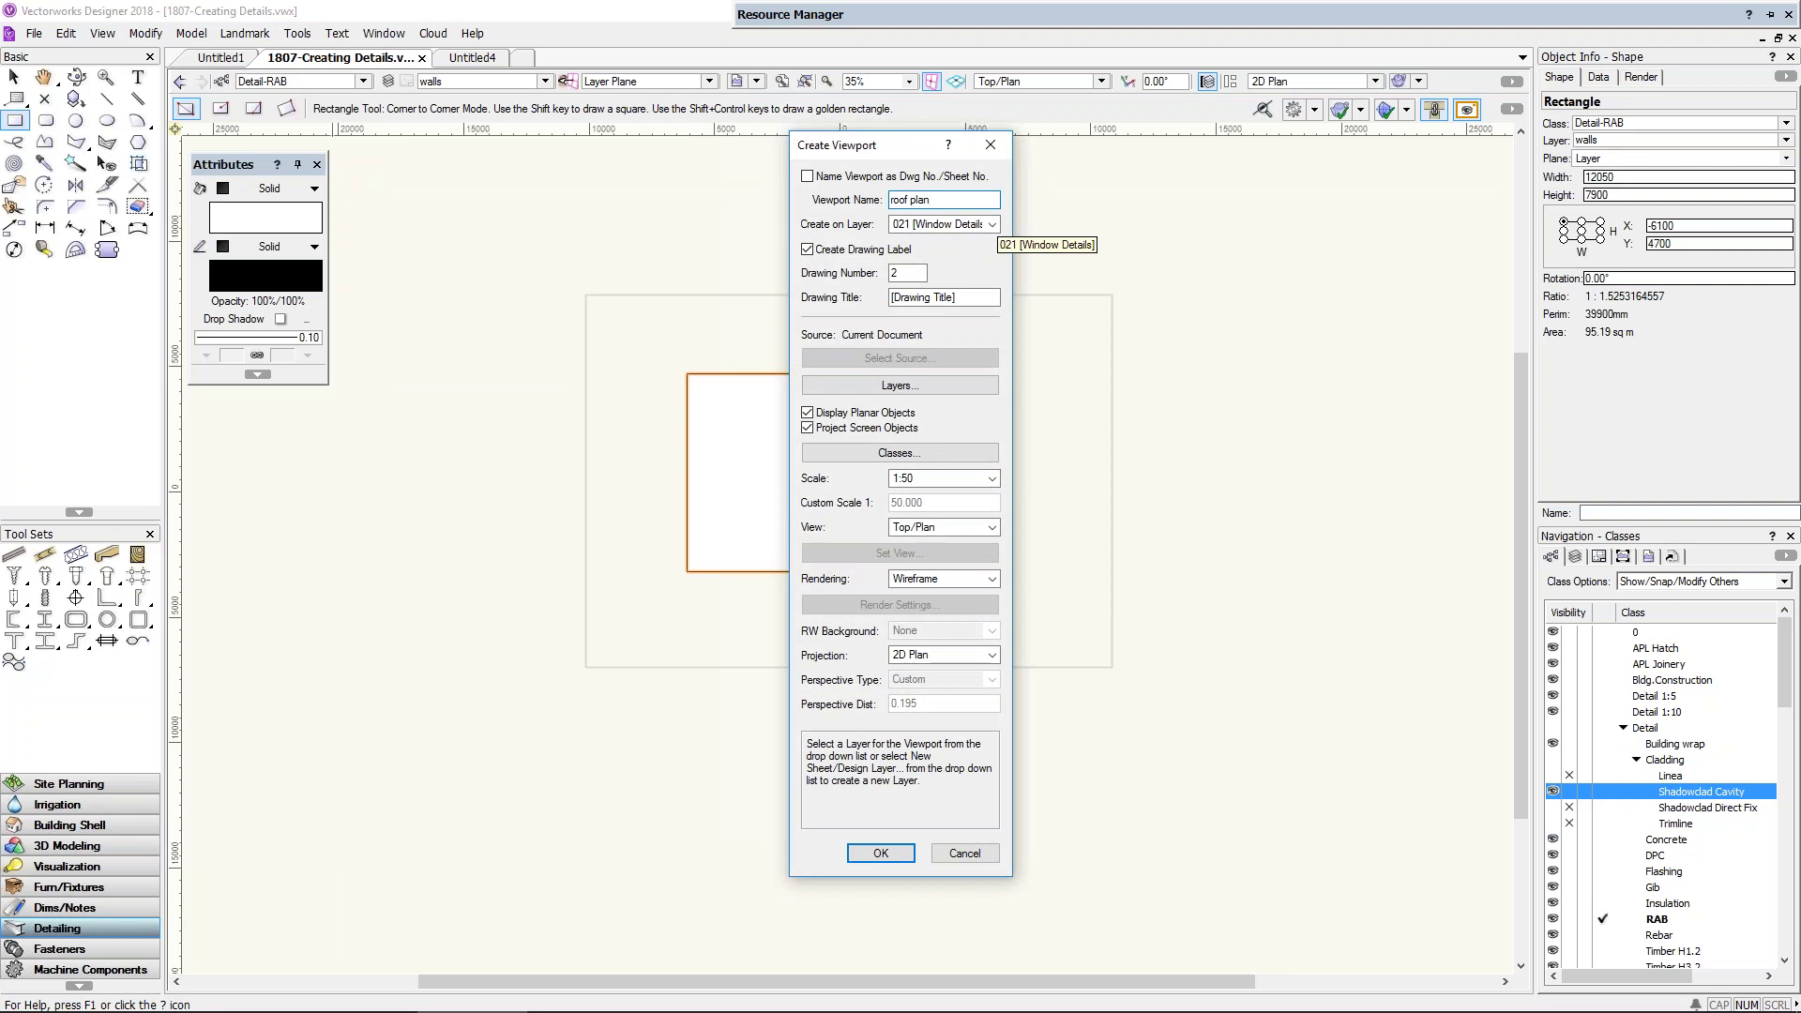
{"action": "left_click", "coordinate": [987, 224]}
{"action": "left_click", "coordinate": [976, 245]}
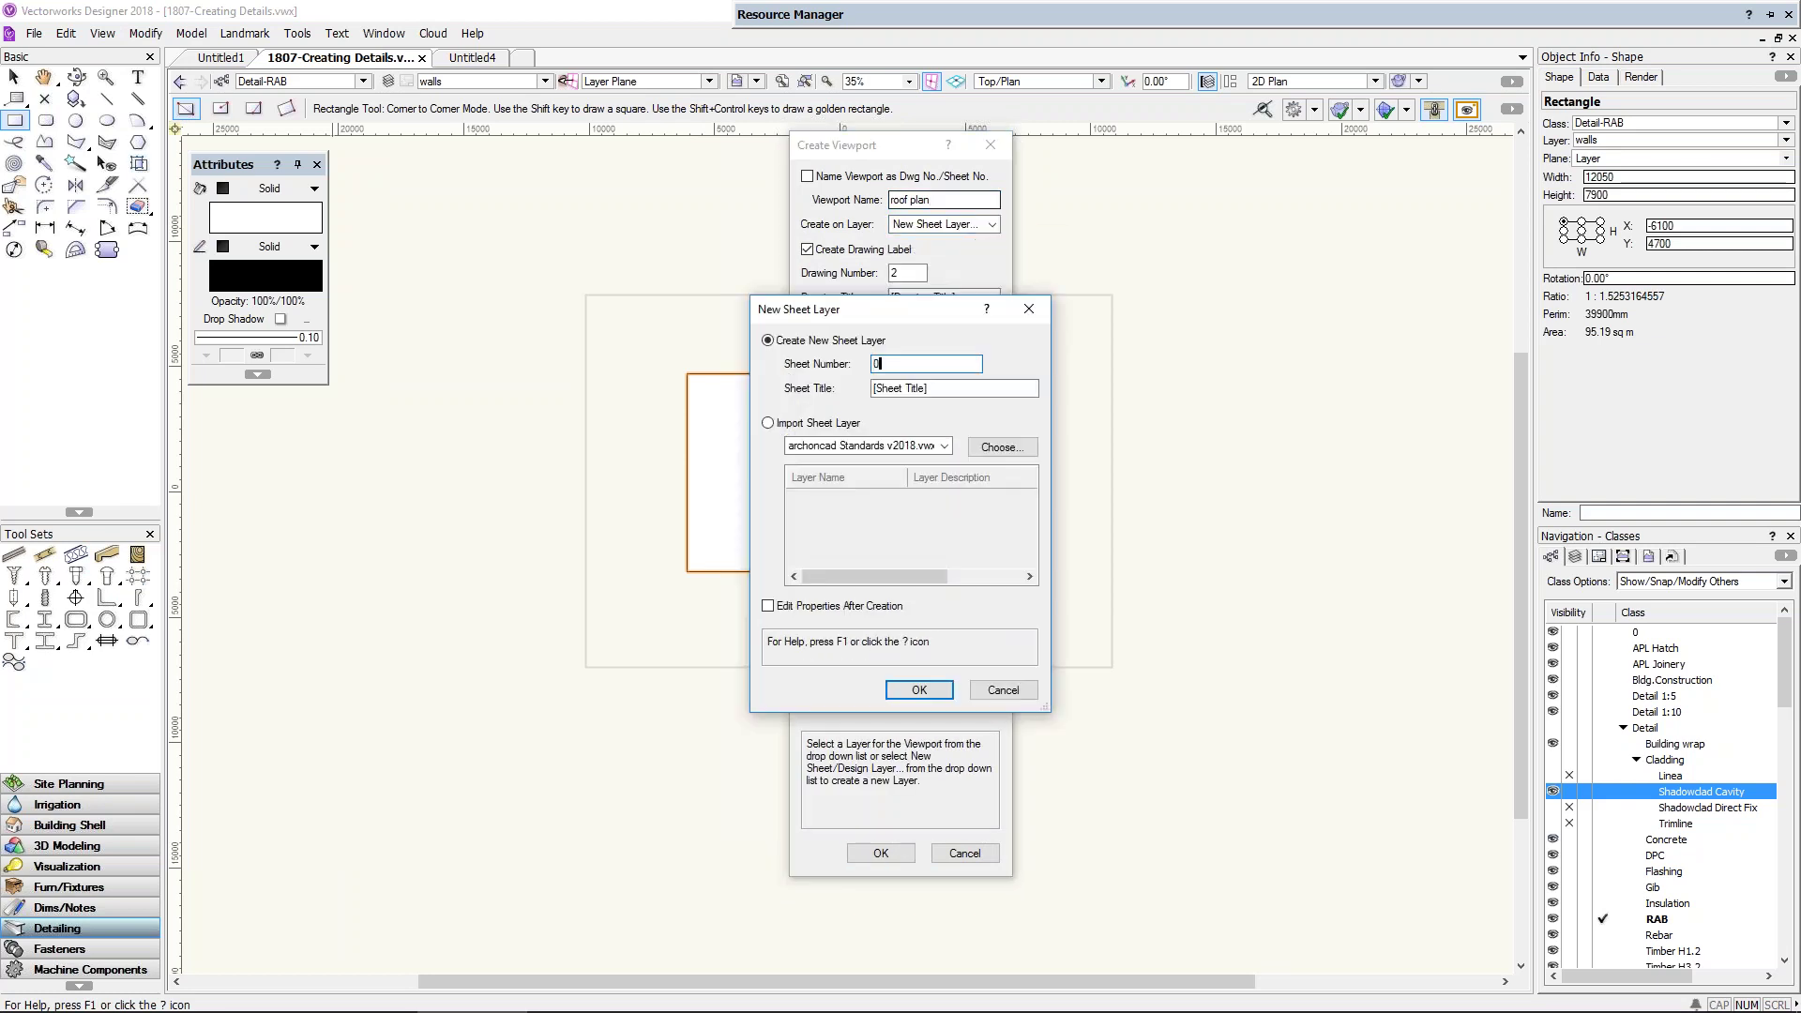
{"action": "key", "text": "Tab"}
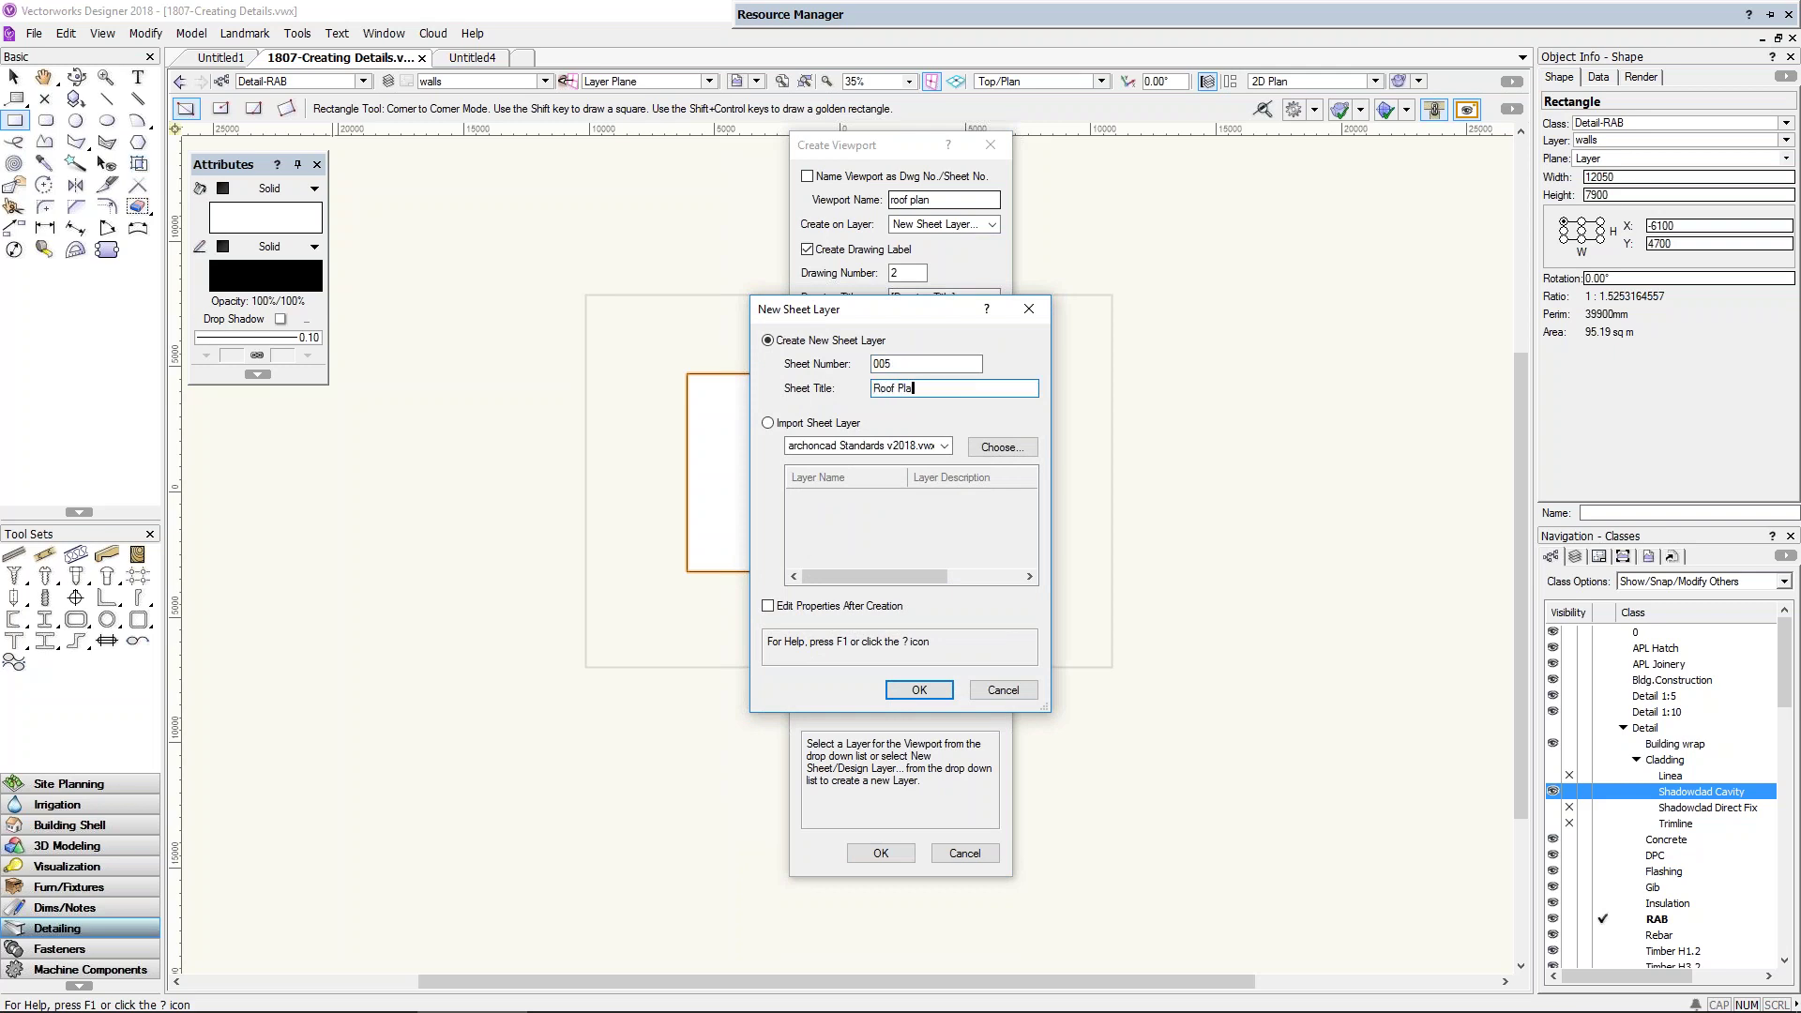
{"action": "key", "text": "Return"}
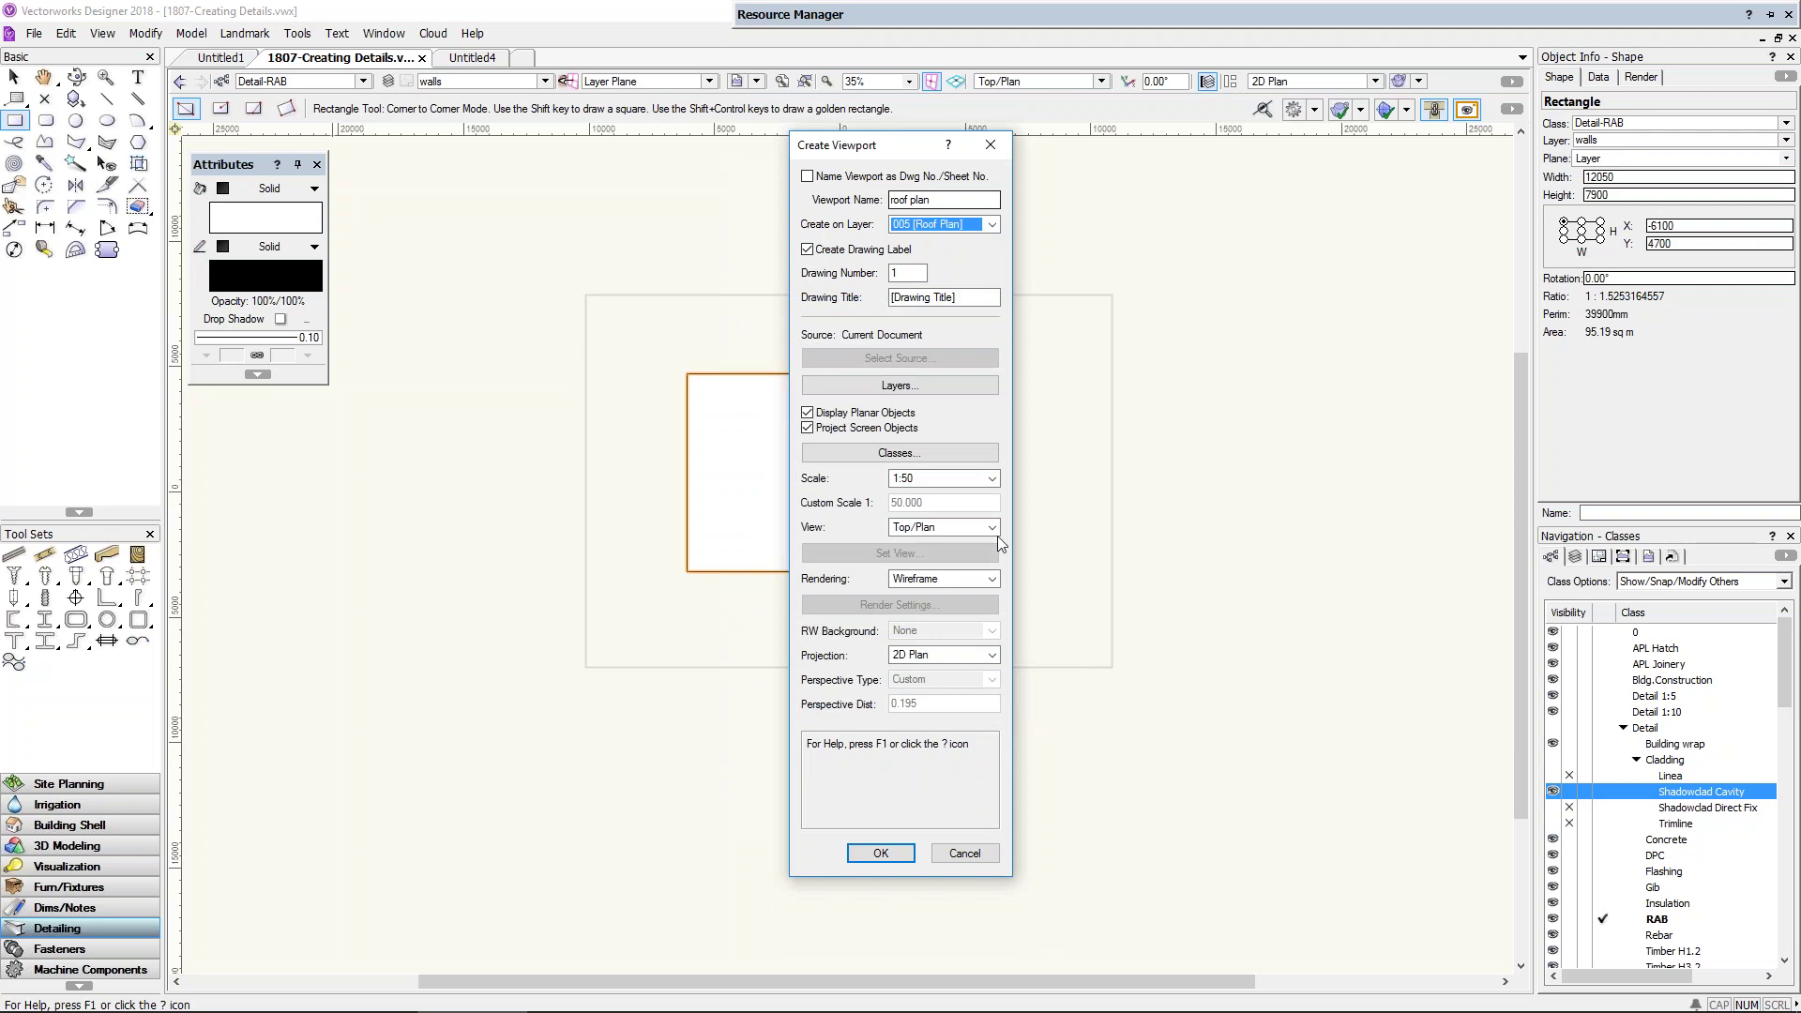
{"action": "left_click", "coordinate": [900, 857]}
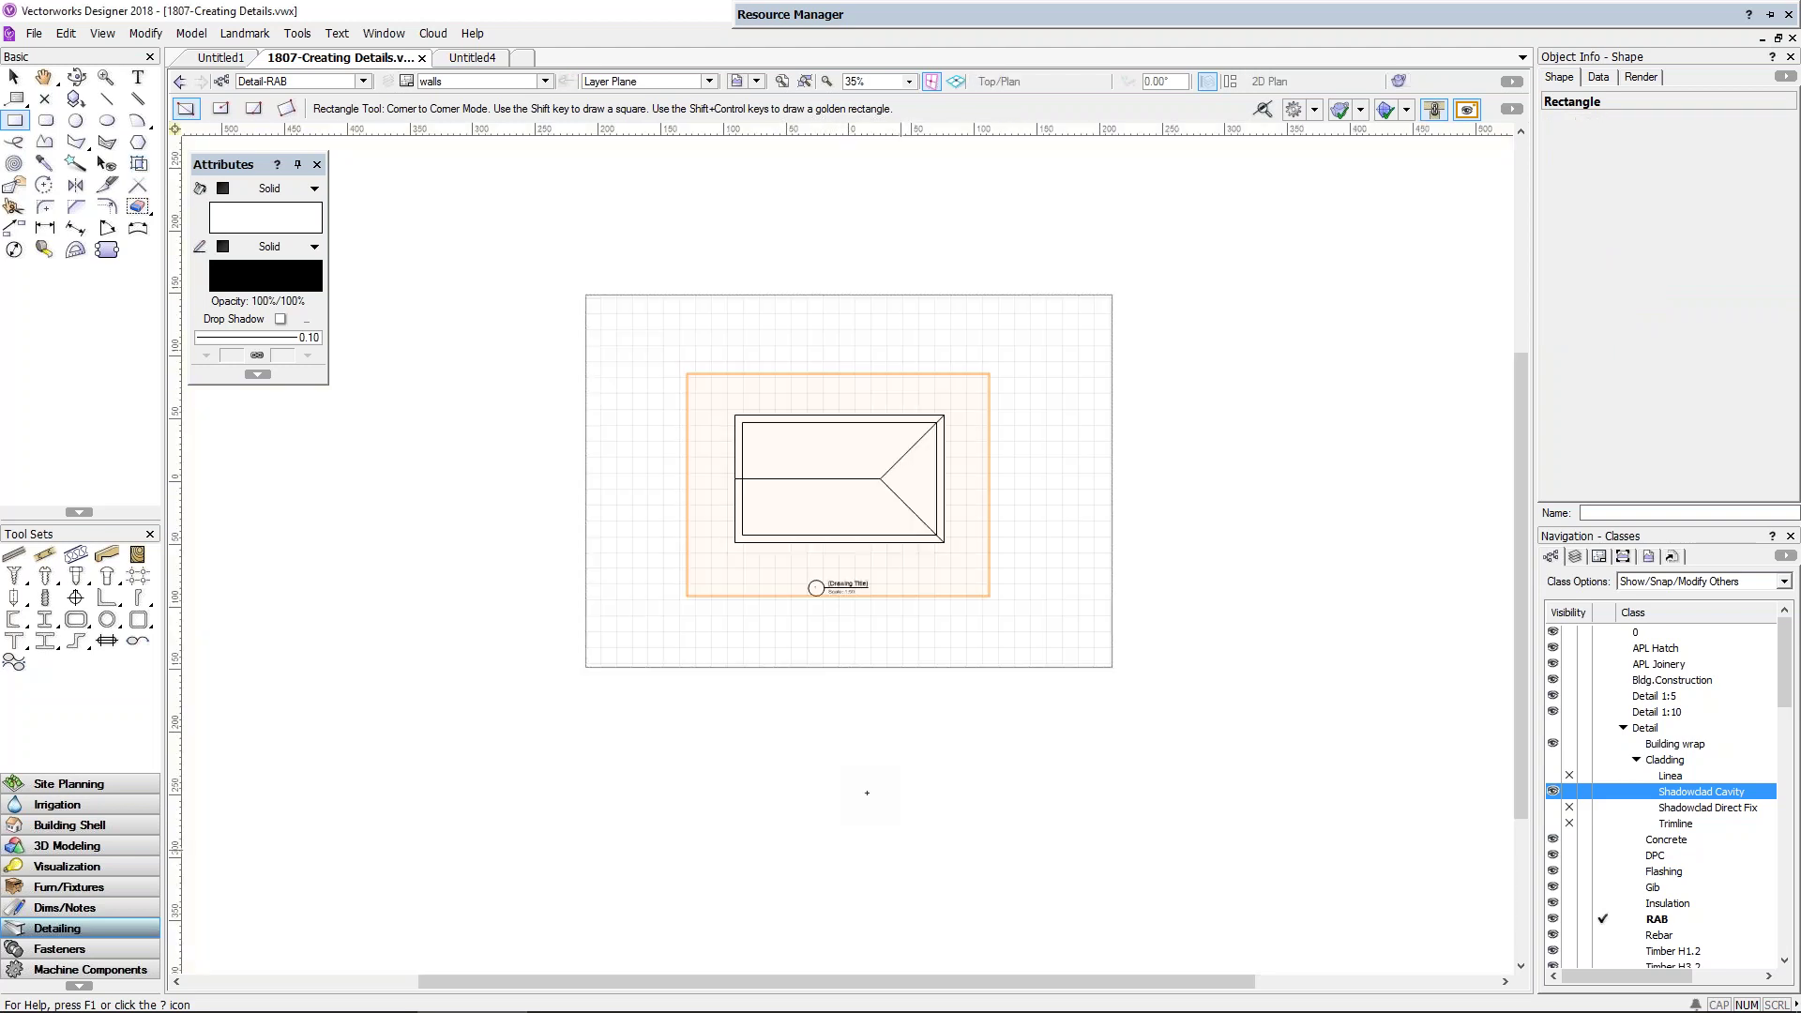
Step: Edit the roof plan viewport's annotations and place a horizontal section-elevation marker across the roof's gable edge
{"action": "right_click", "coordinate": [751, 423]}
{"action": "left_click", "coordinate": [831, 490]}
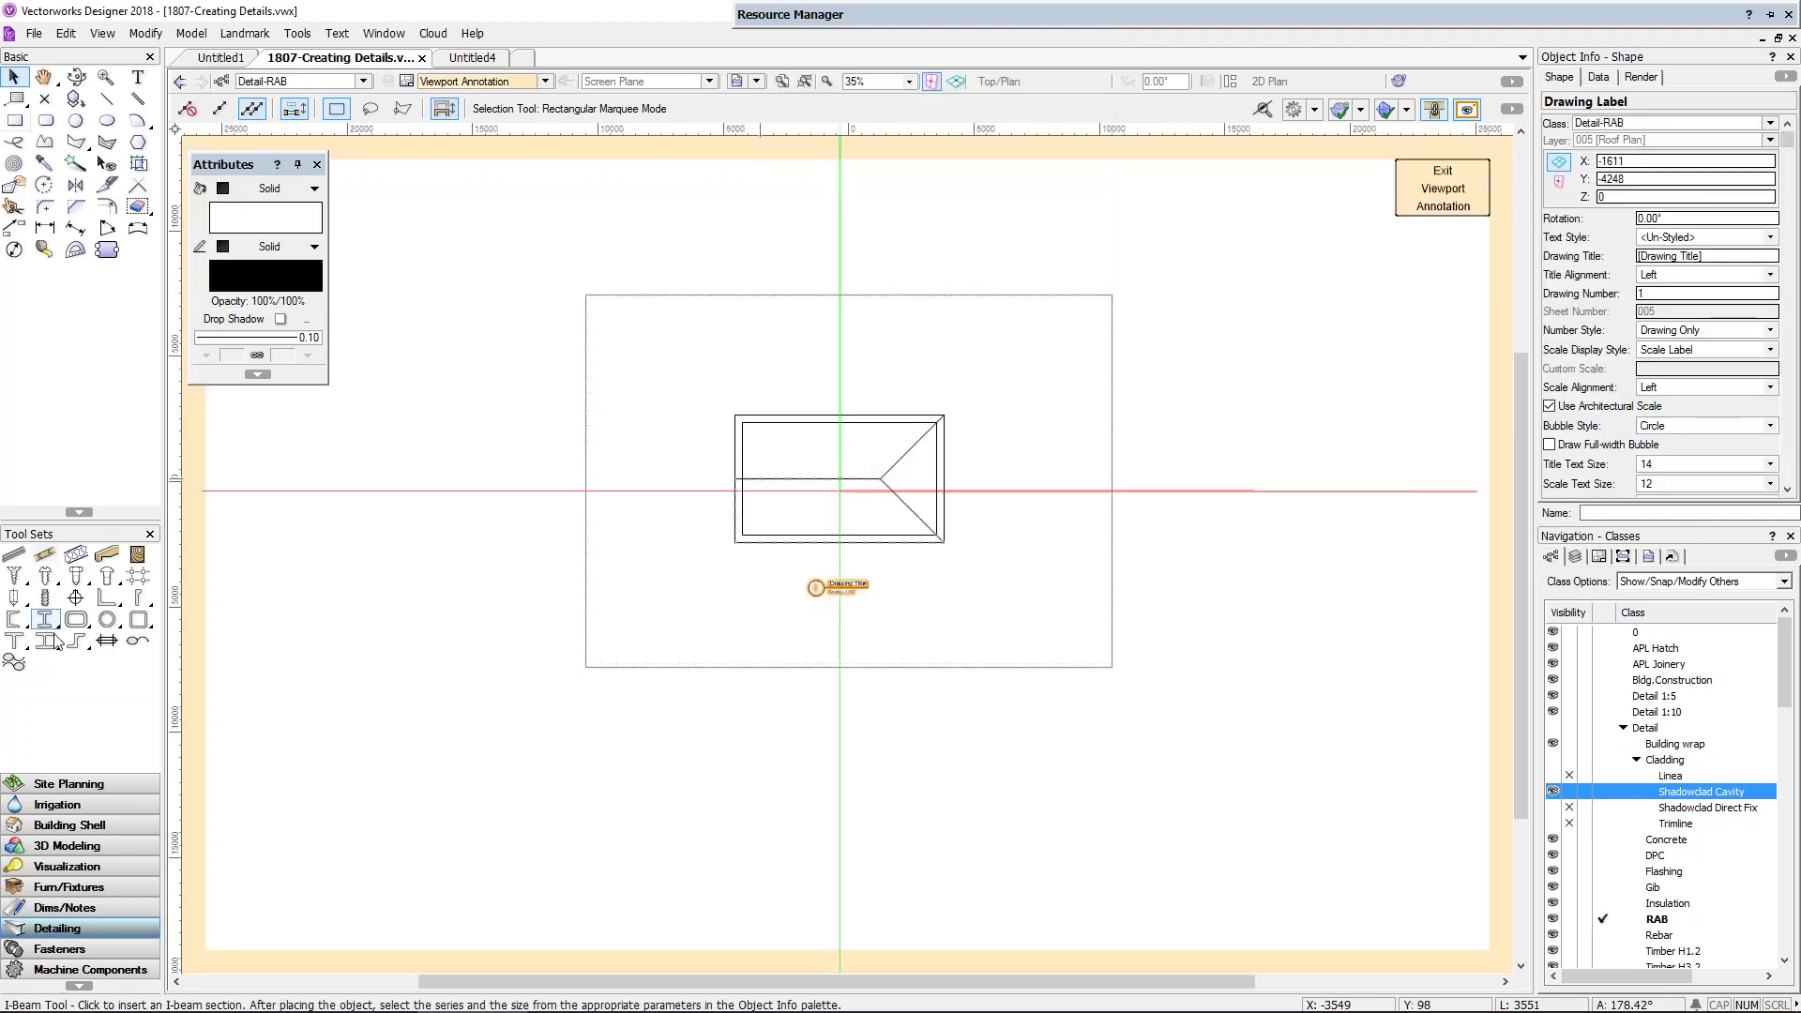
{"action": "left_click", "coordinate": [49, 908]}
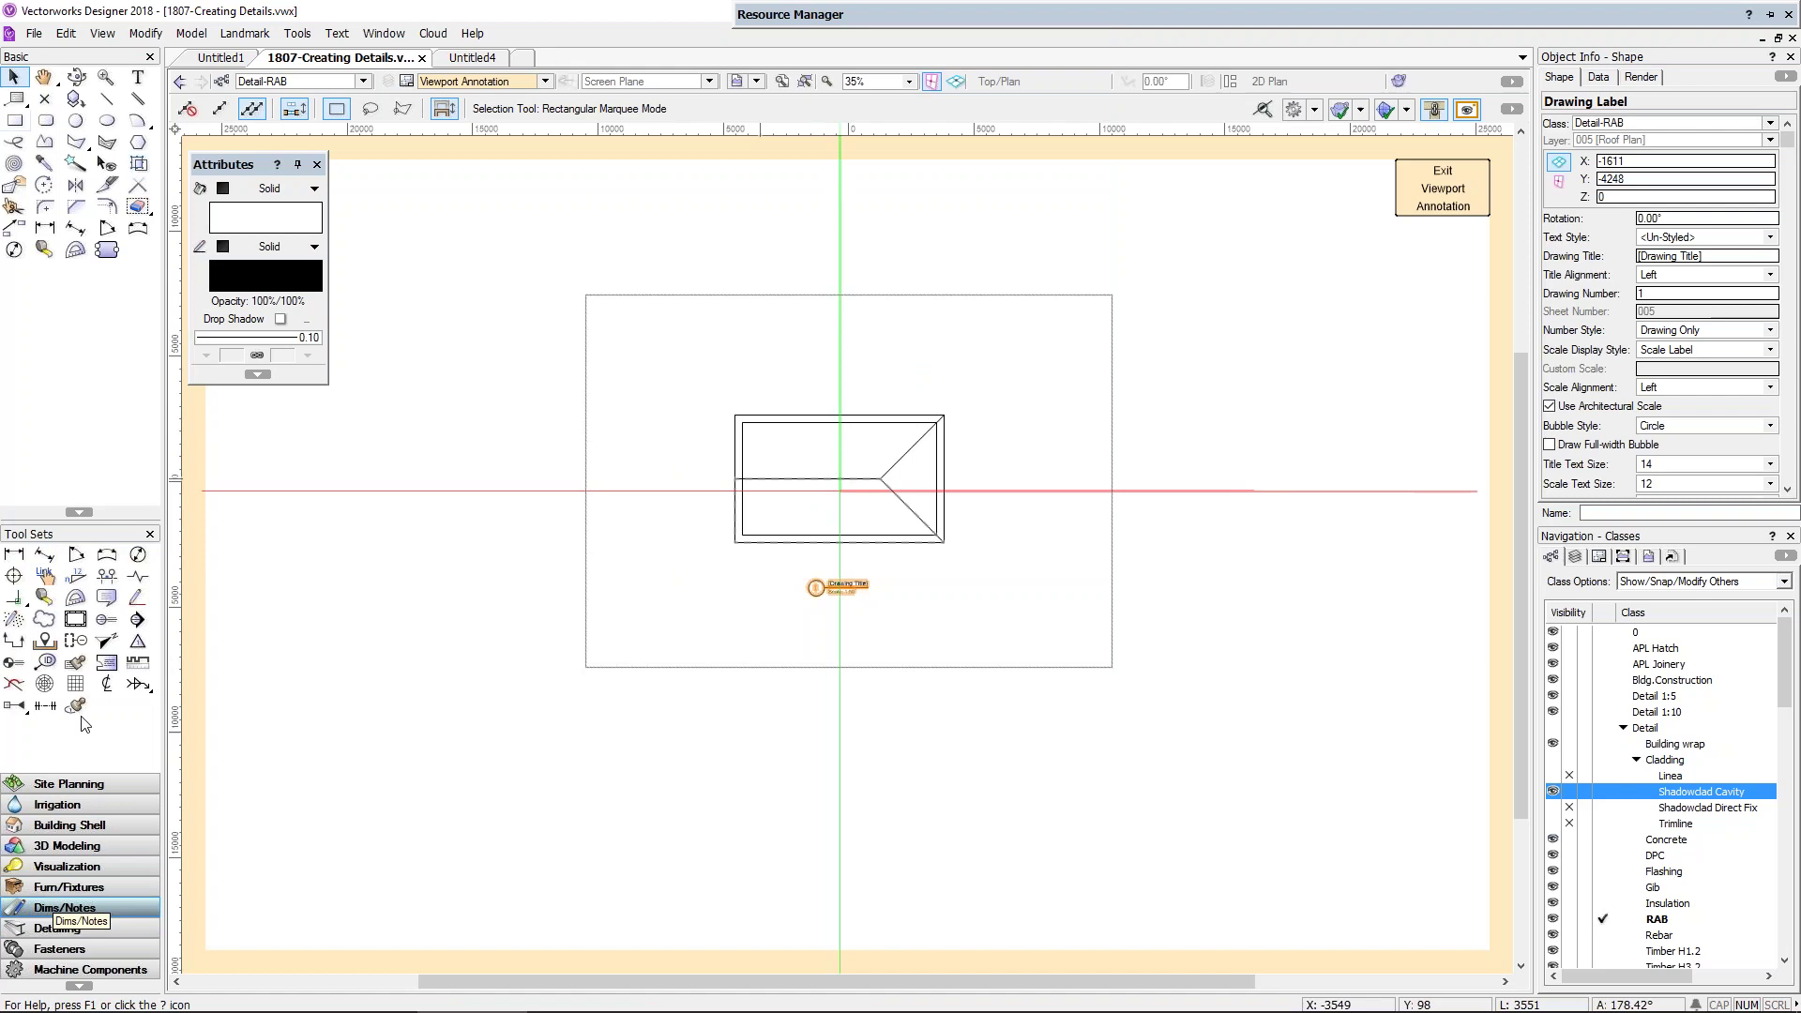
{"action": "left_click", "coordinate": [60, 915]}
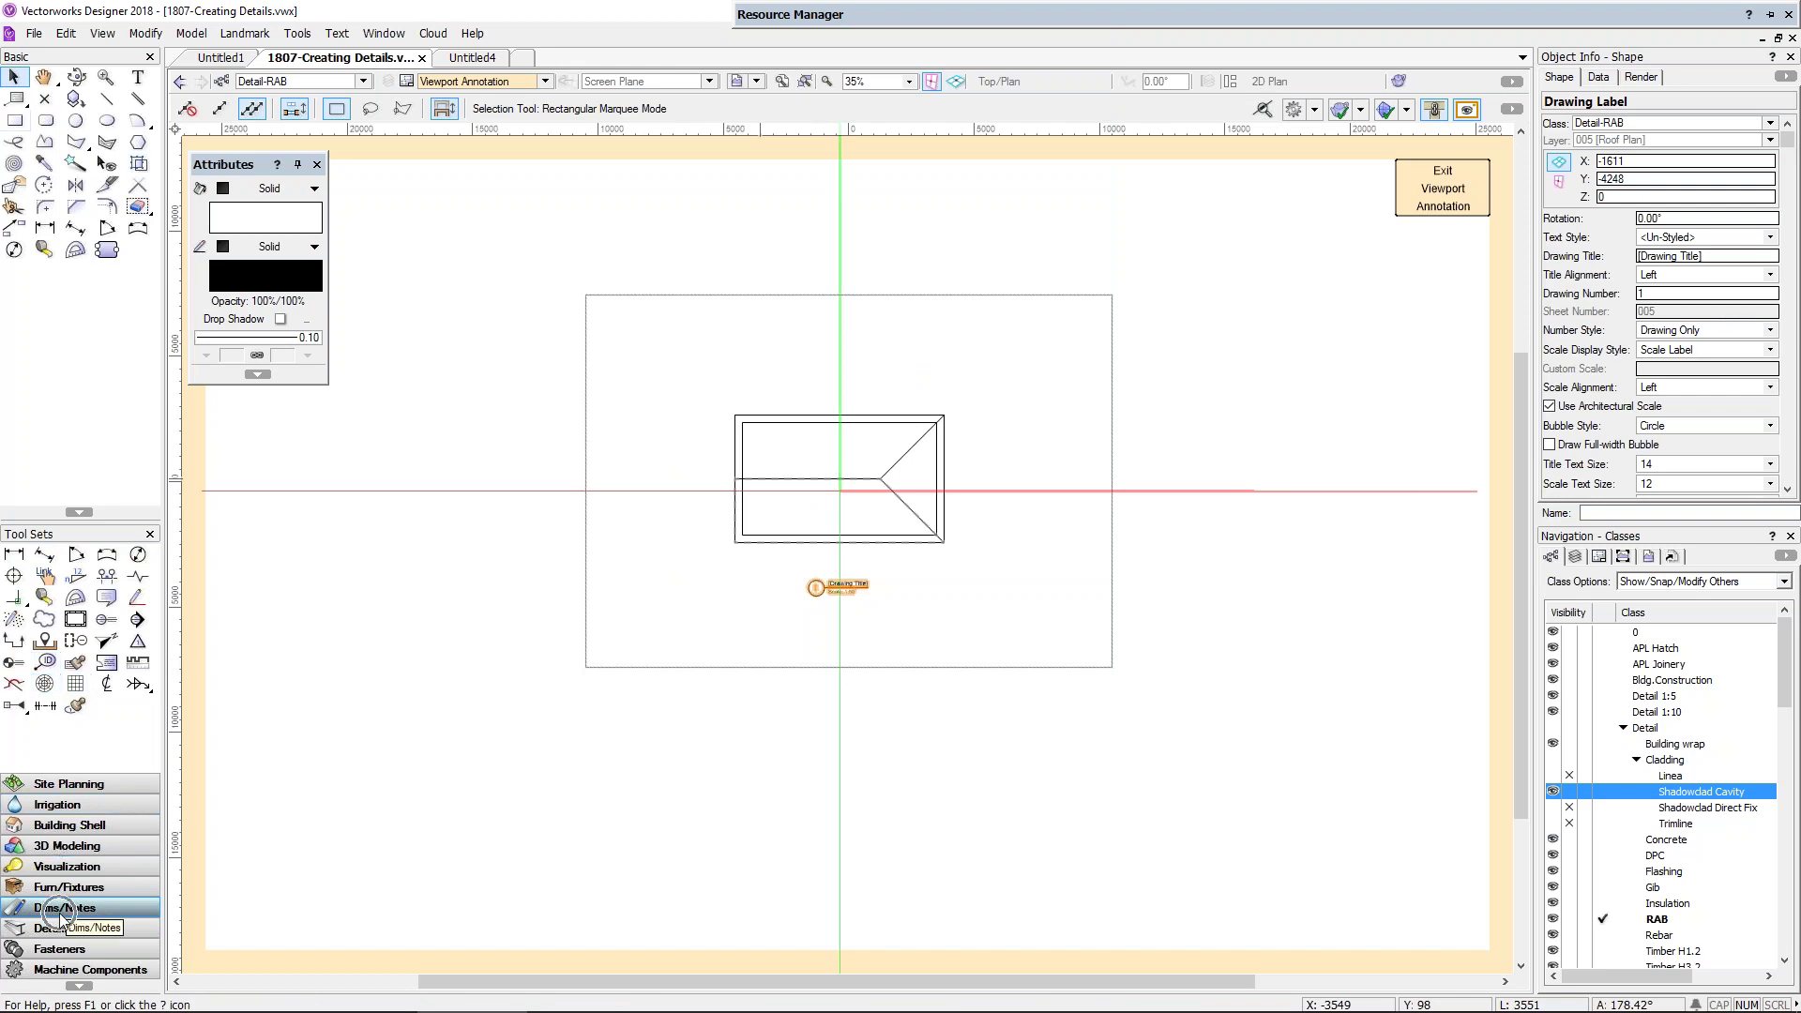
{"action": "left_click", "coordinate": [15, 645]}
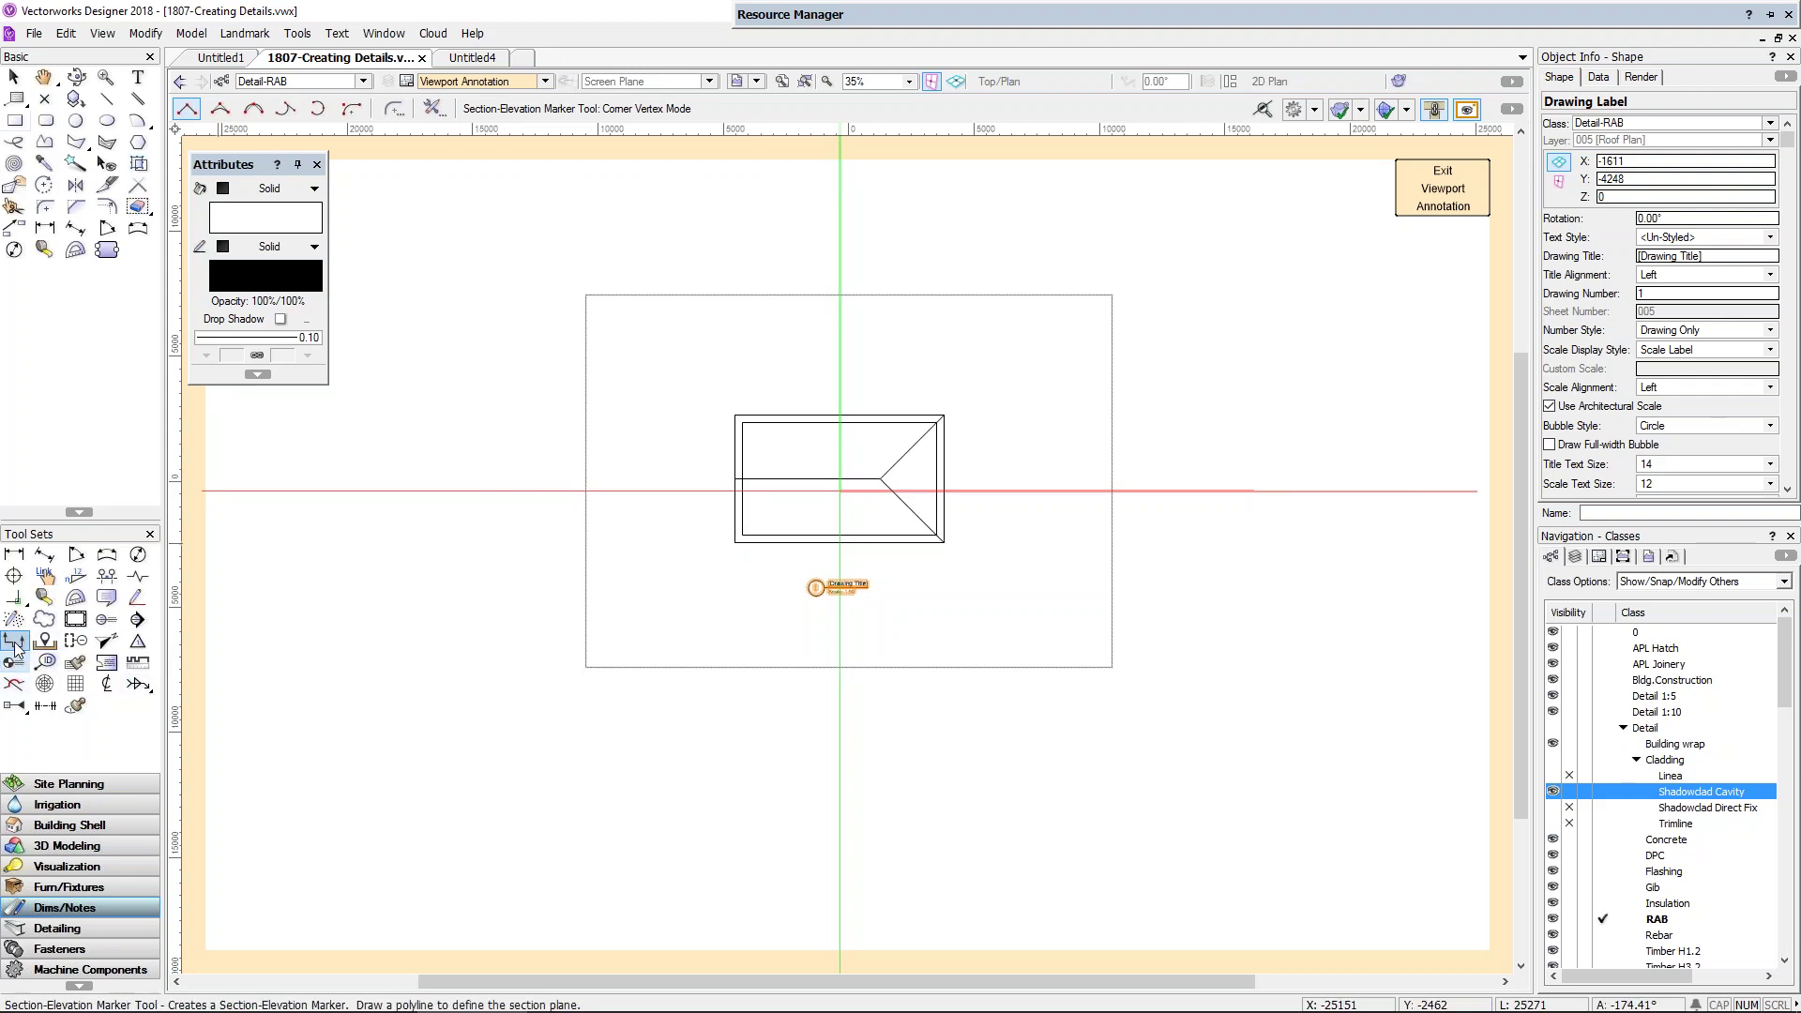
{"action": "scroll", "coordinate": [675, 425], "scroll_direction": "up", "scroll_amount": 3}
{"action": "left_click", "coordinate": [788, 486]}
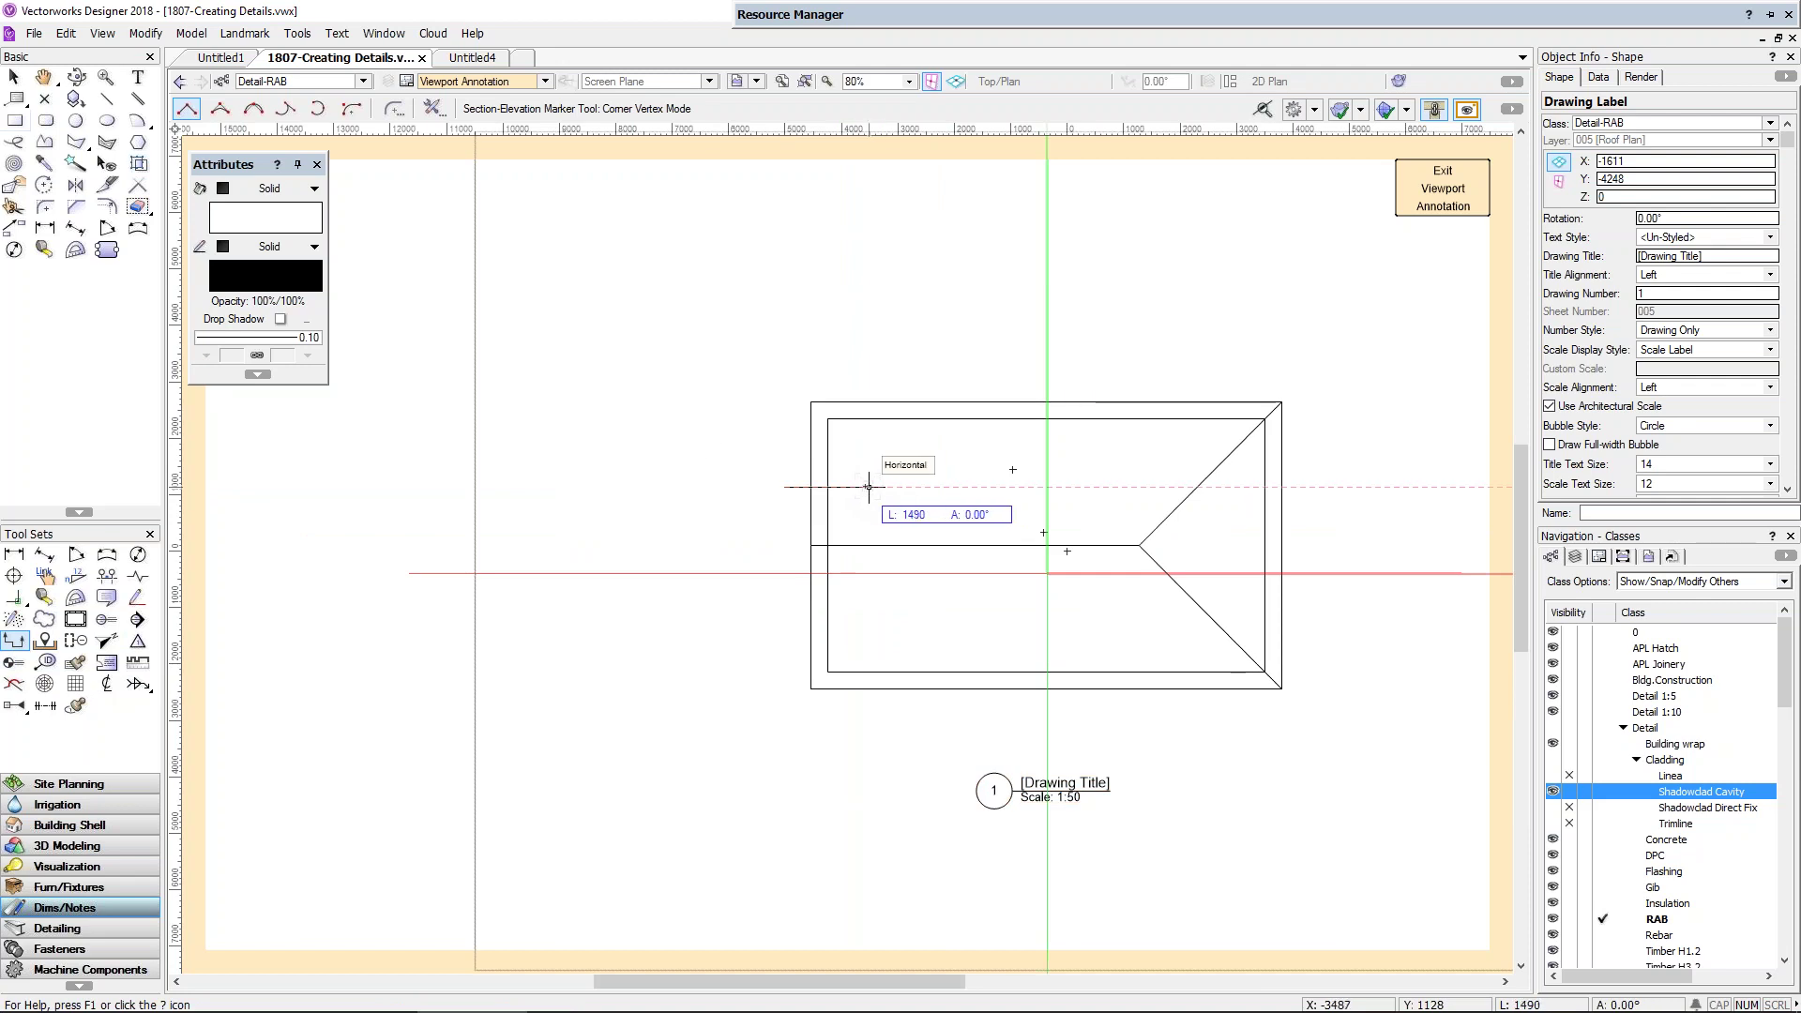
{"action": "left_click", "coordinate": [853, 485]}
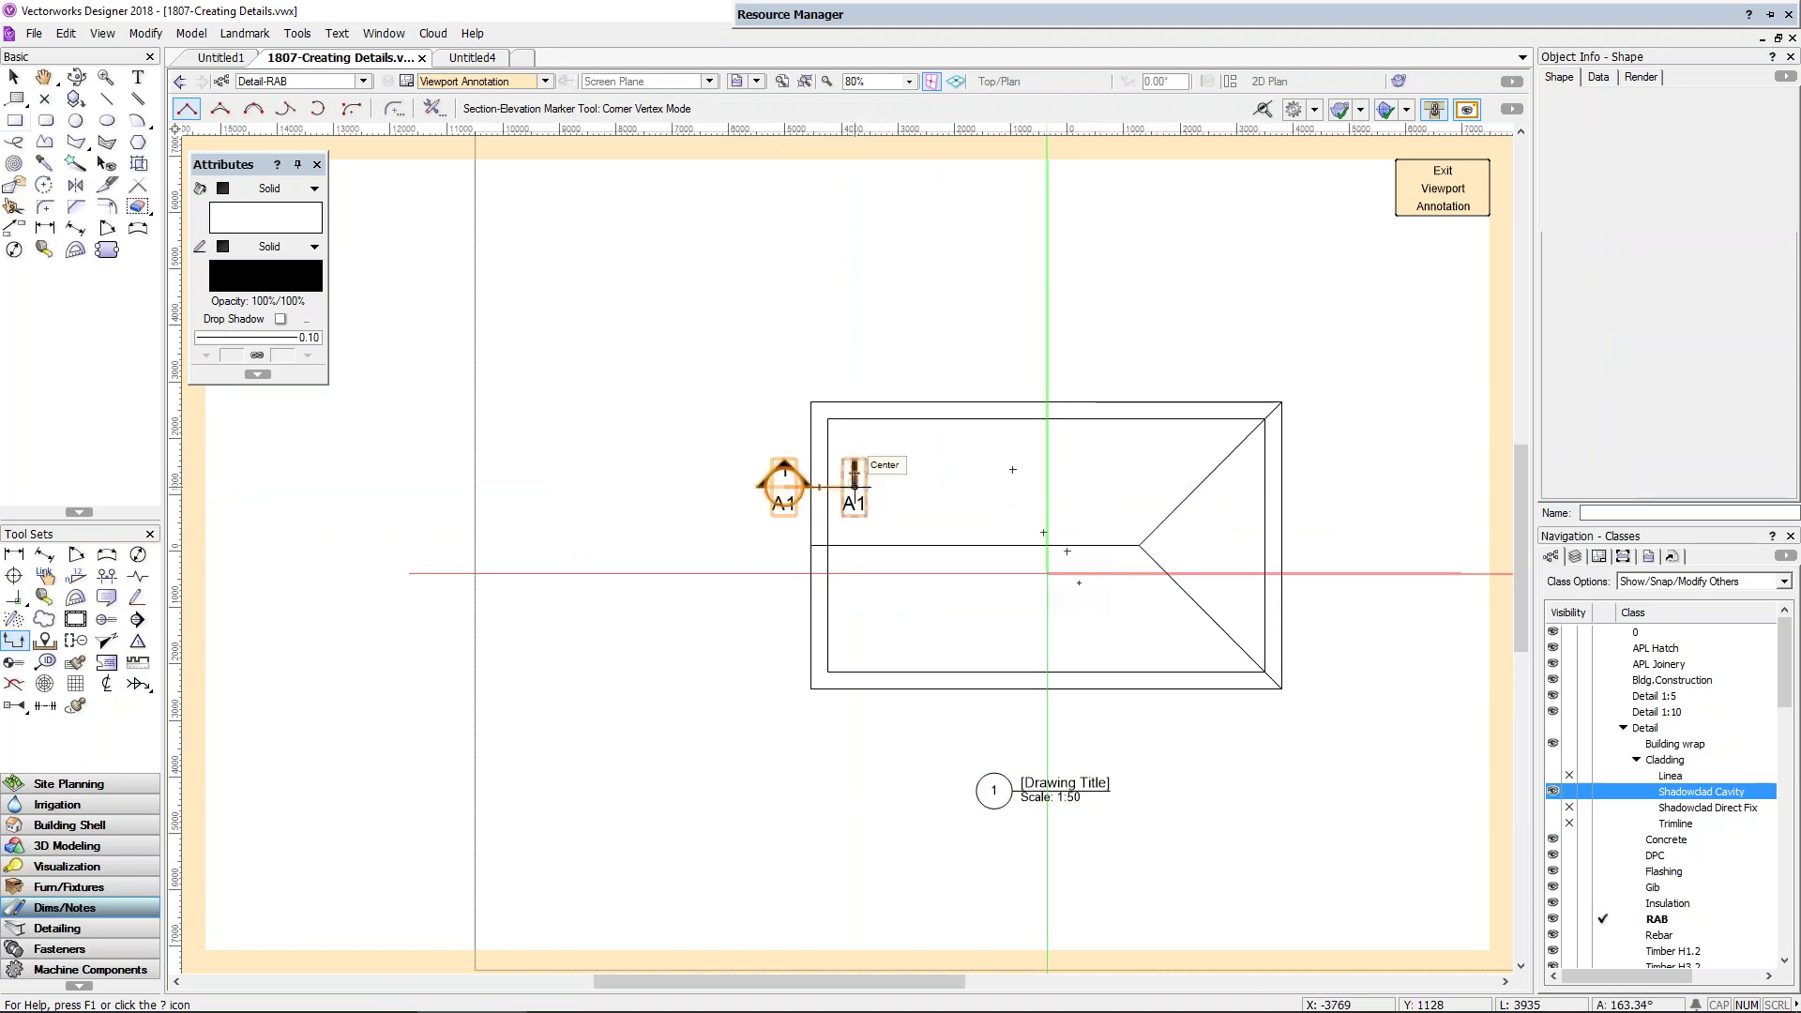
{"action": "left_click", "coordinate": [1012, 469]}
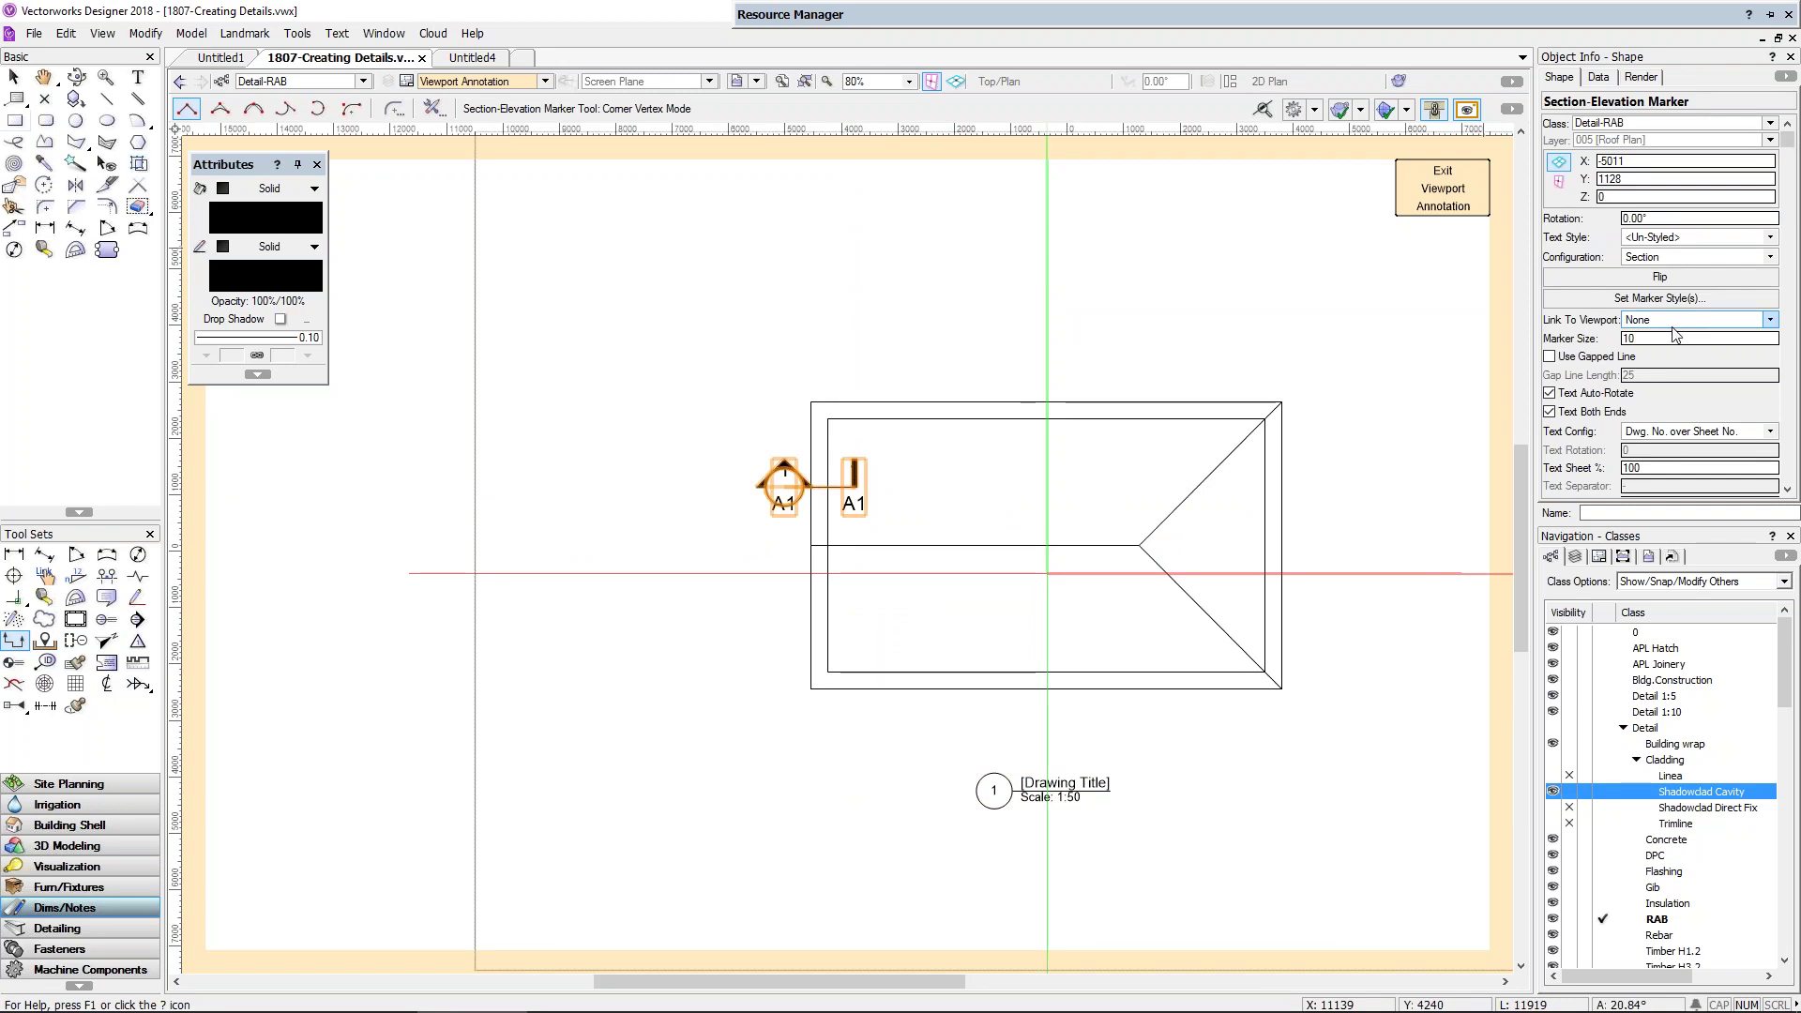
Step: Remove the bar symbol from the section marker's inner end and turn off Text Both Ends
{"action": "left_click", "coordinate": [1659, 298]}
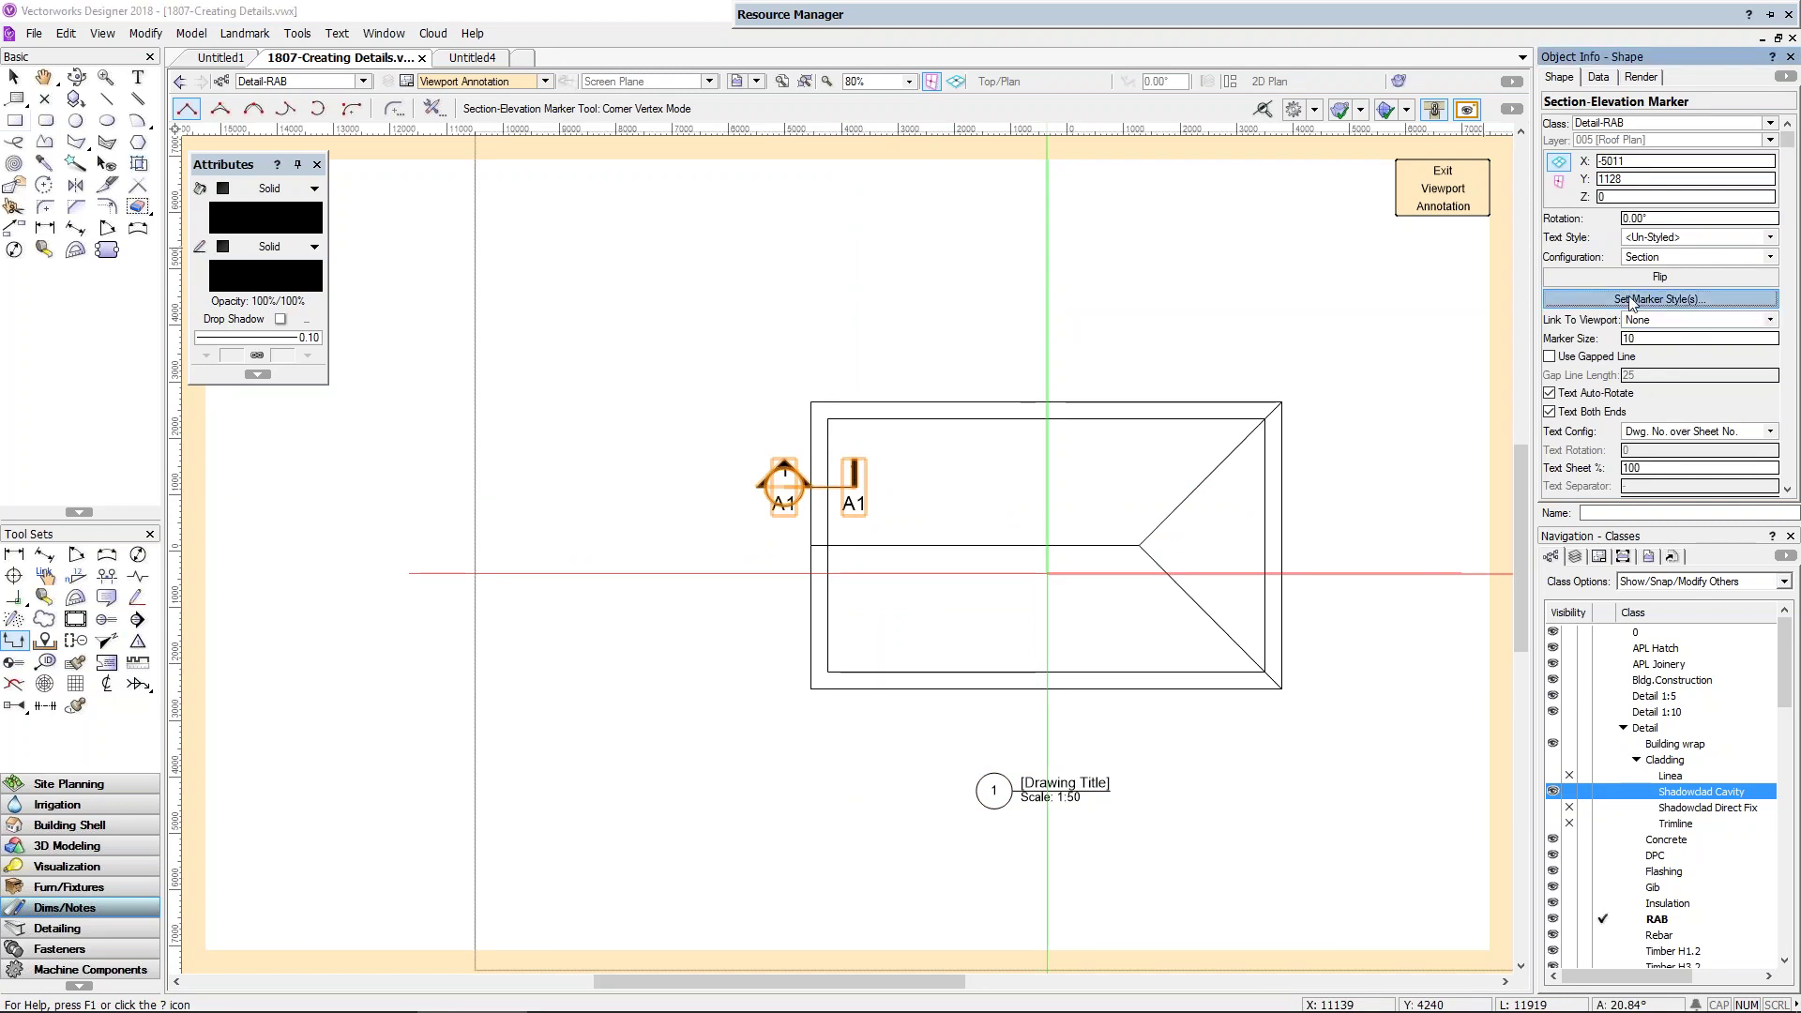
{"action": "left_click", "coordinate": [1047, 485]}
{"action": "left_click", "coordinate": [1001, 573]}
{"action": "left_click", "coordinate": [949, 602]}
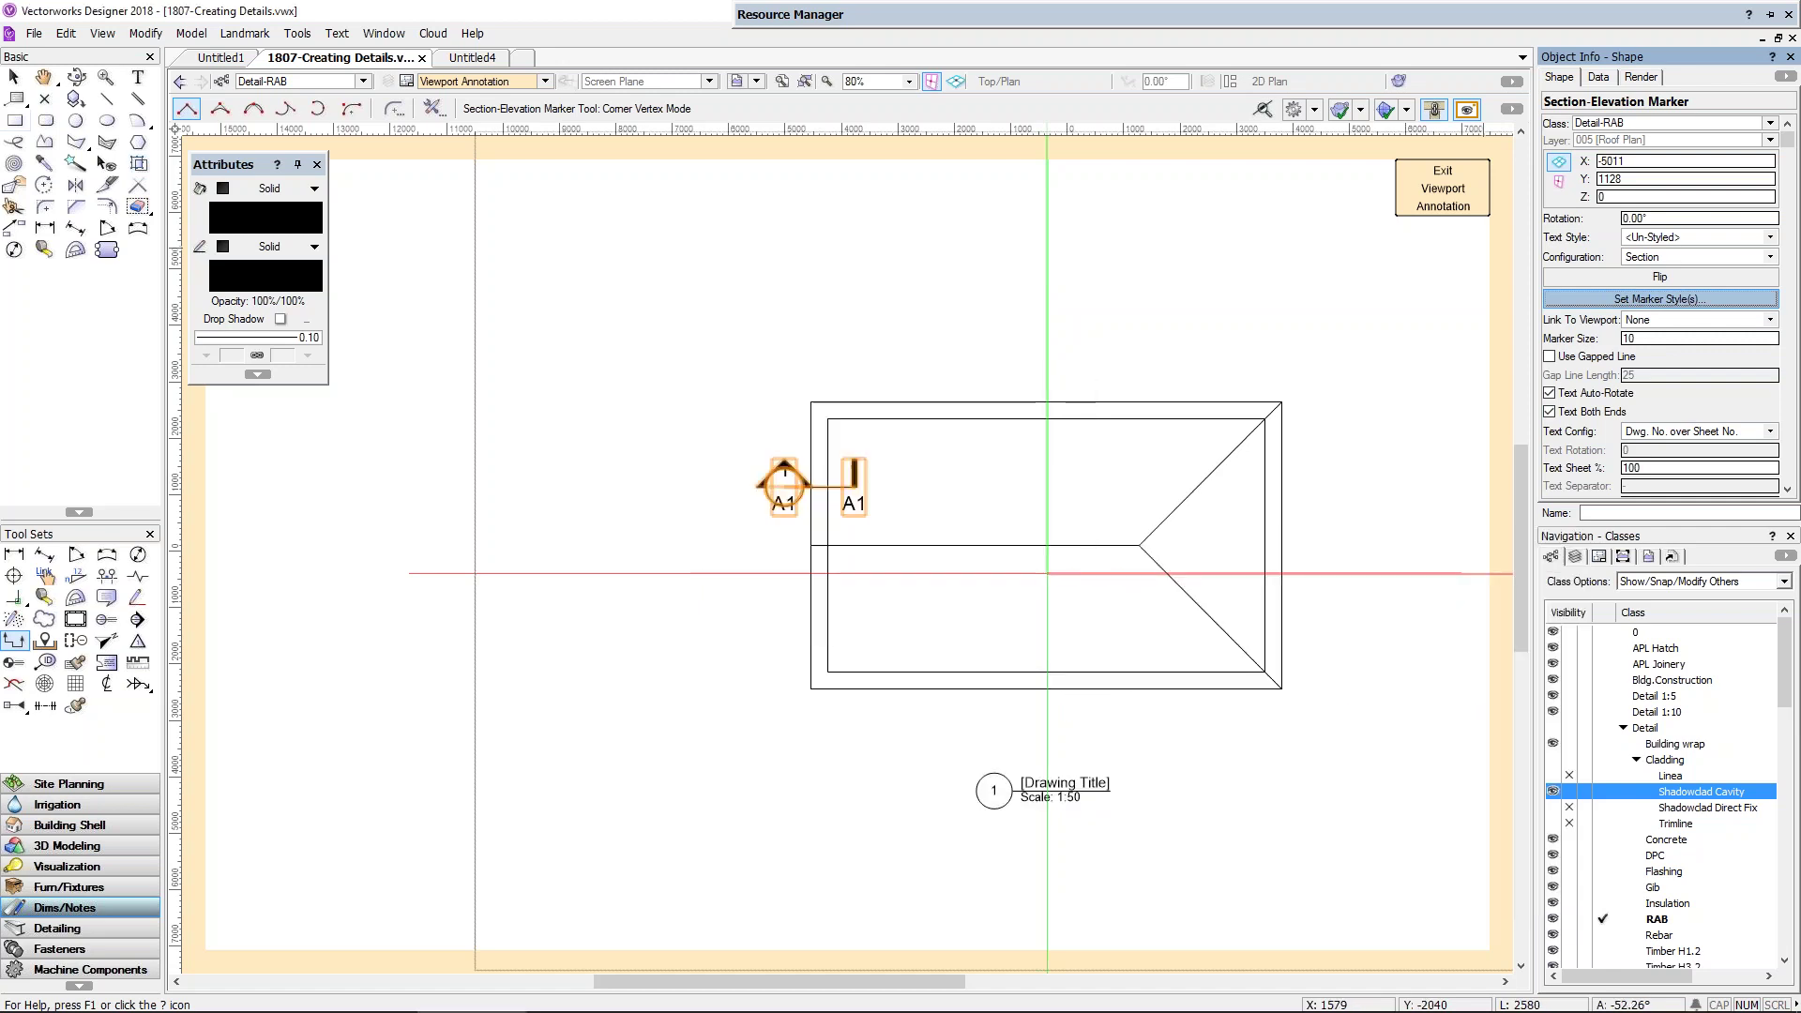
{"action": "scroll", "coordinate": [896, 453], "scroll_direction": "up", "scroll_amount": 3}
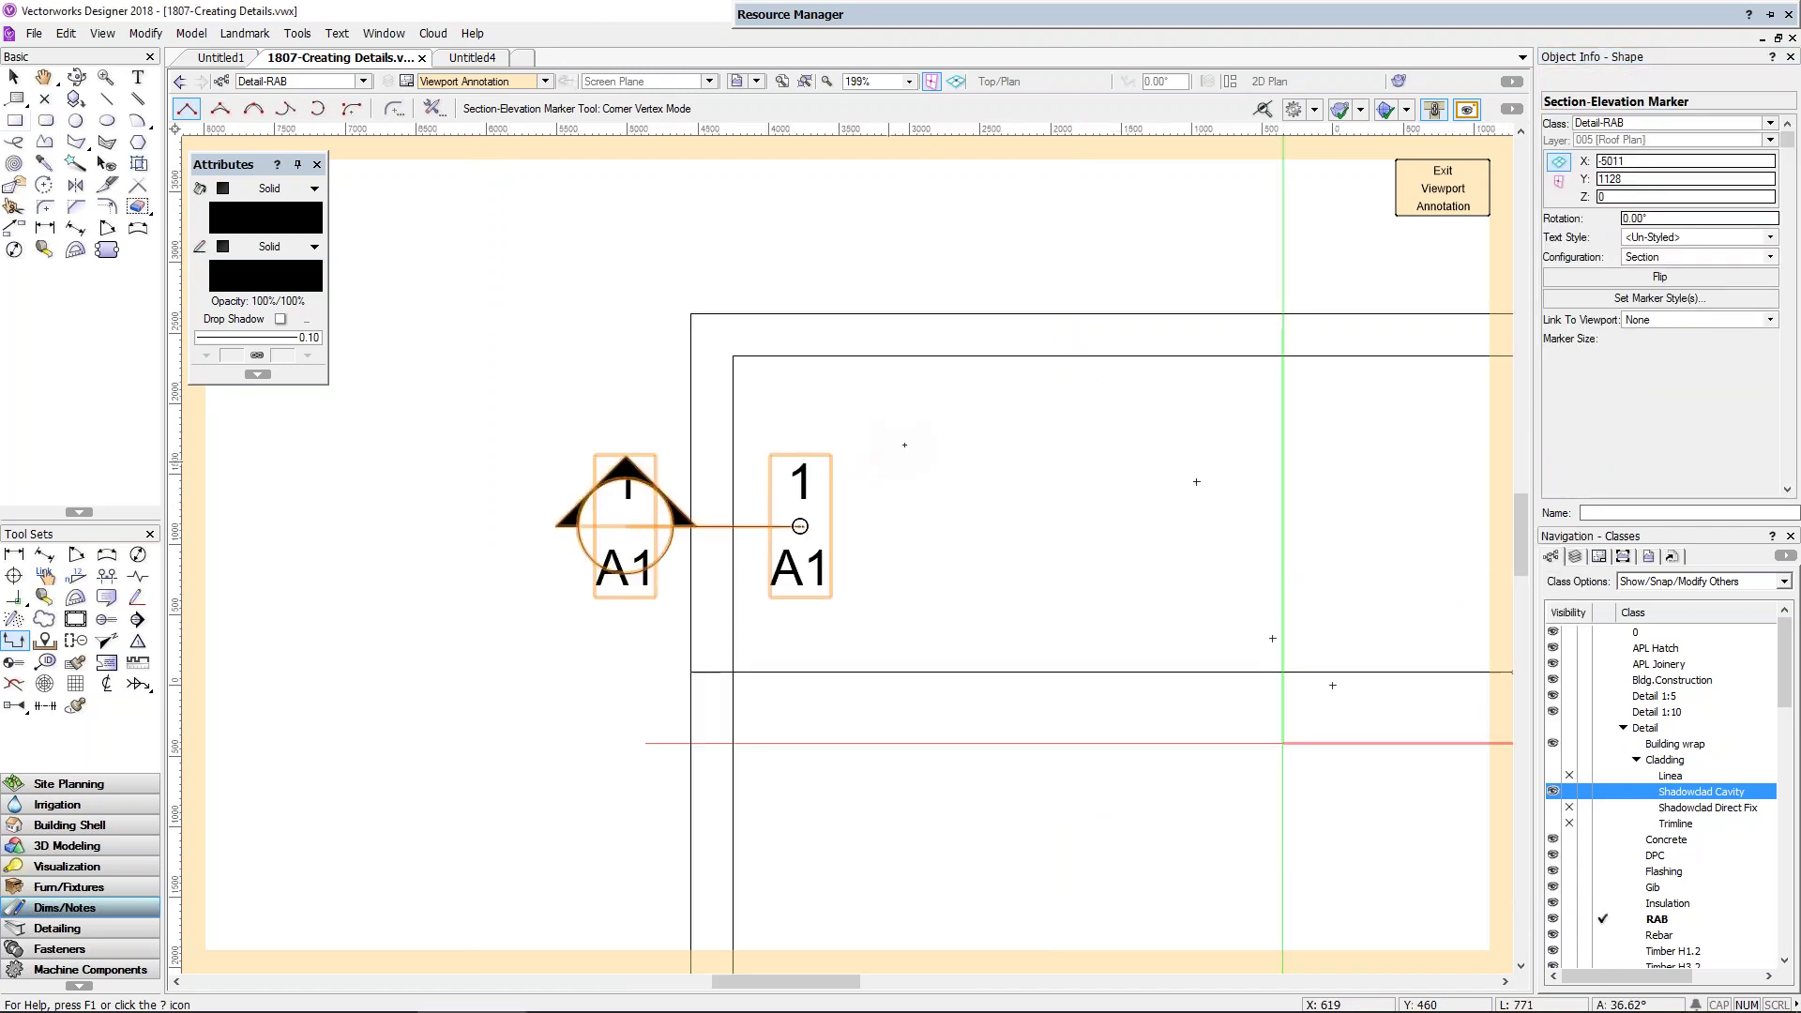
{"action": "left_click", "coordinate": [1586, 418]}
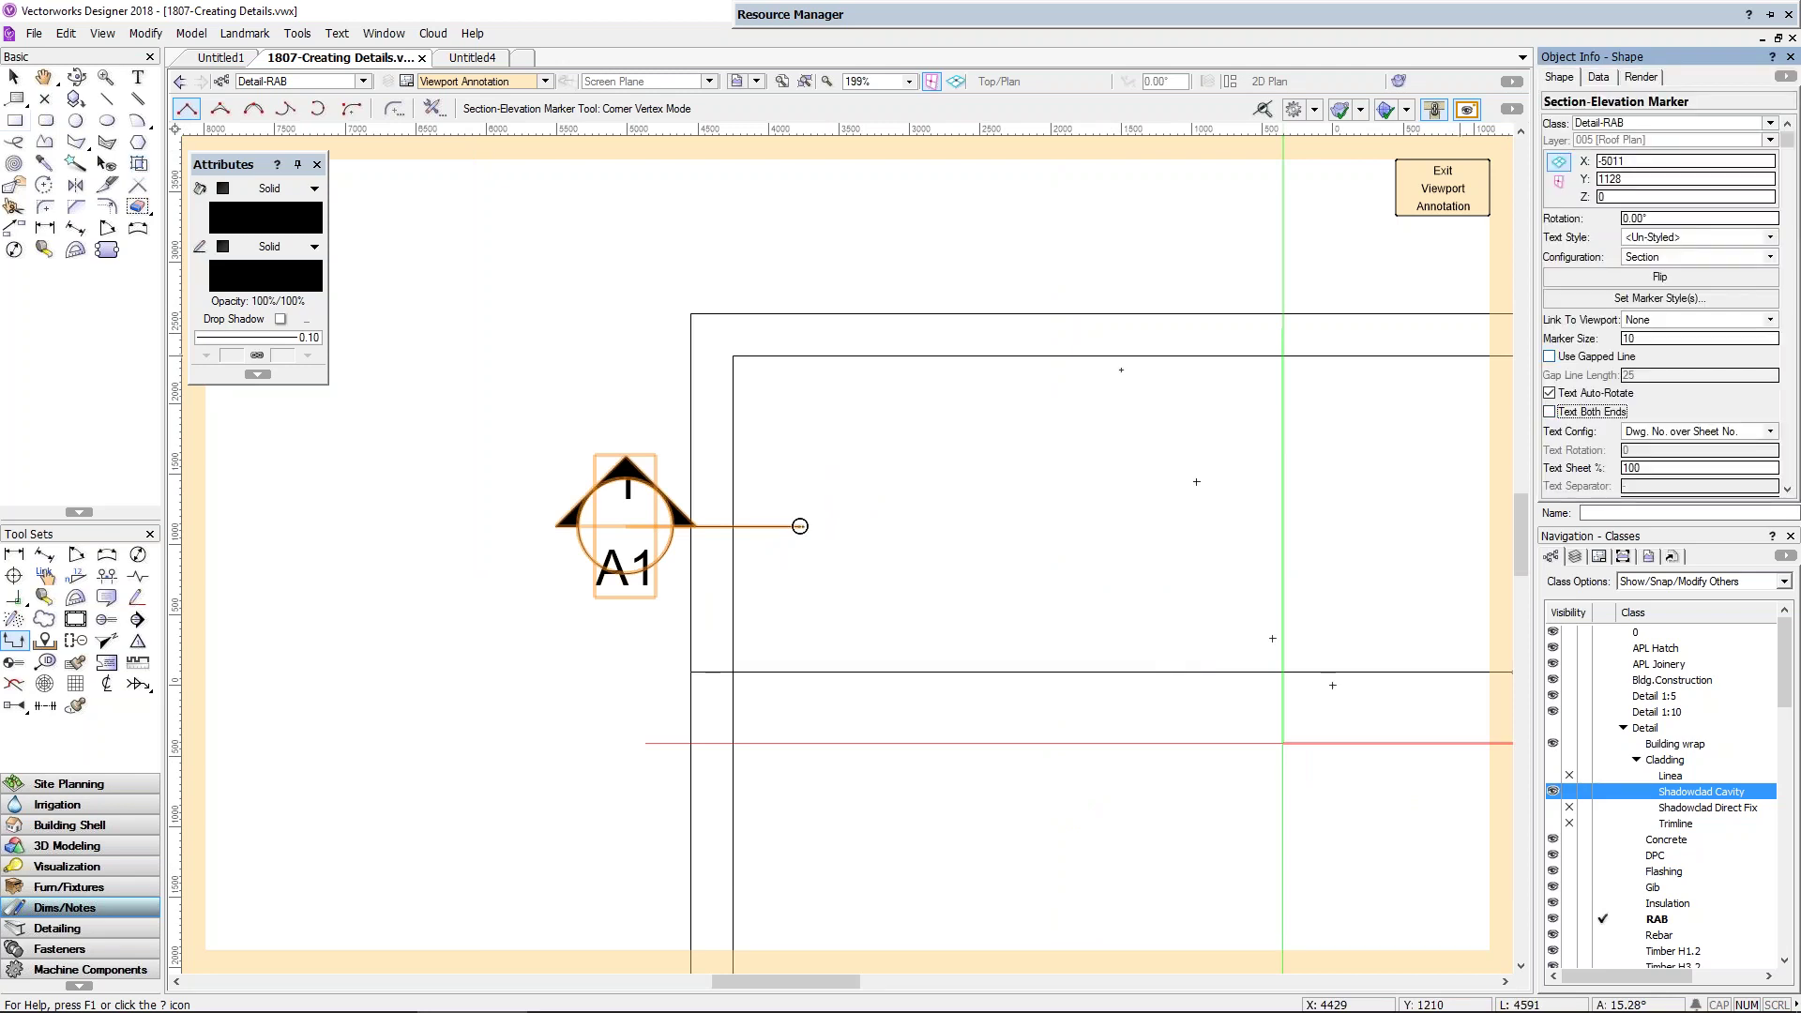
Step: Format the section marker's text as Arial Narrow at 10 points
{"action": "left_click", "coordinate": [296, 34]}
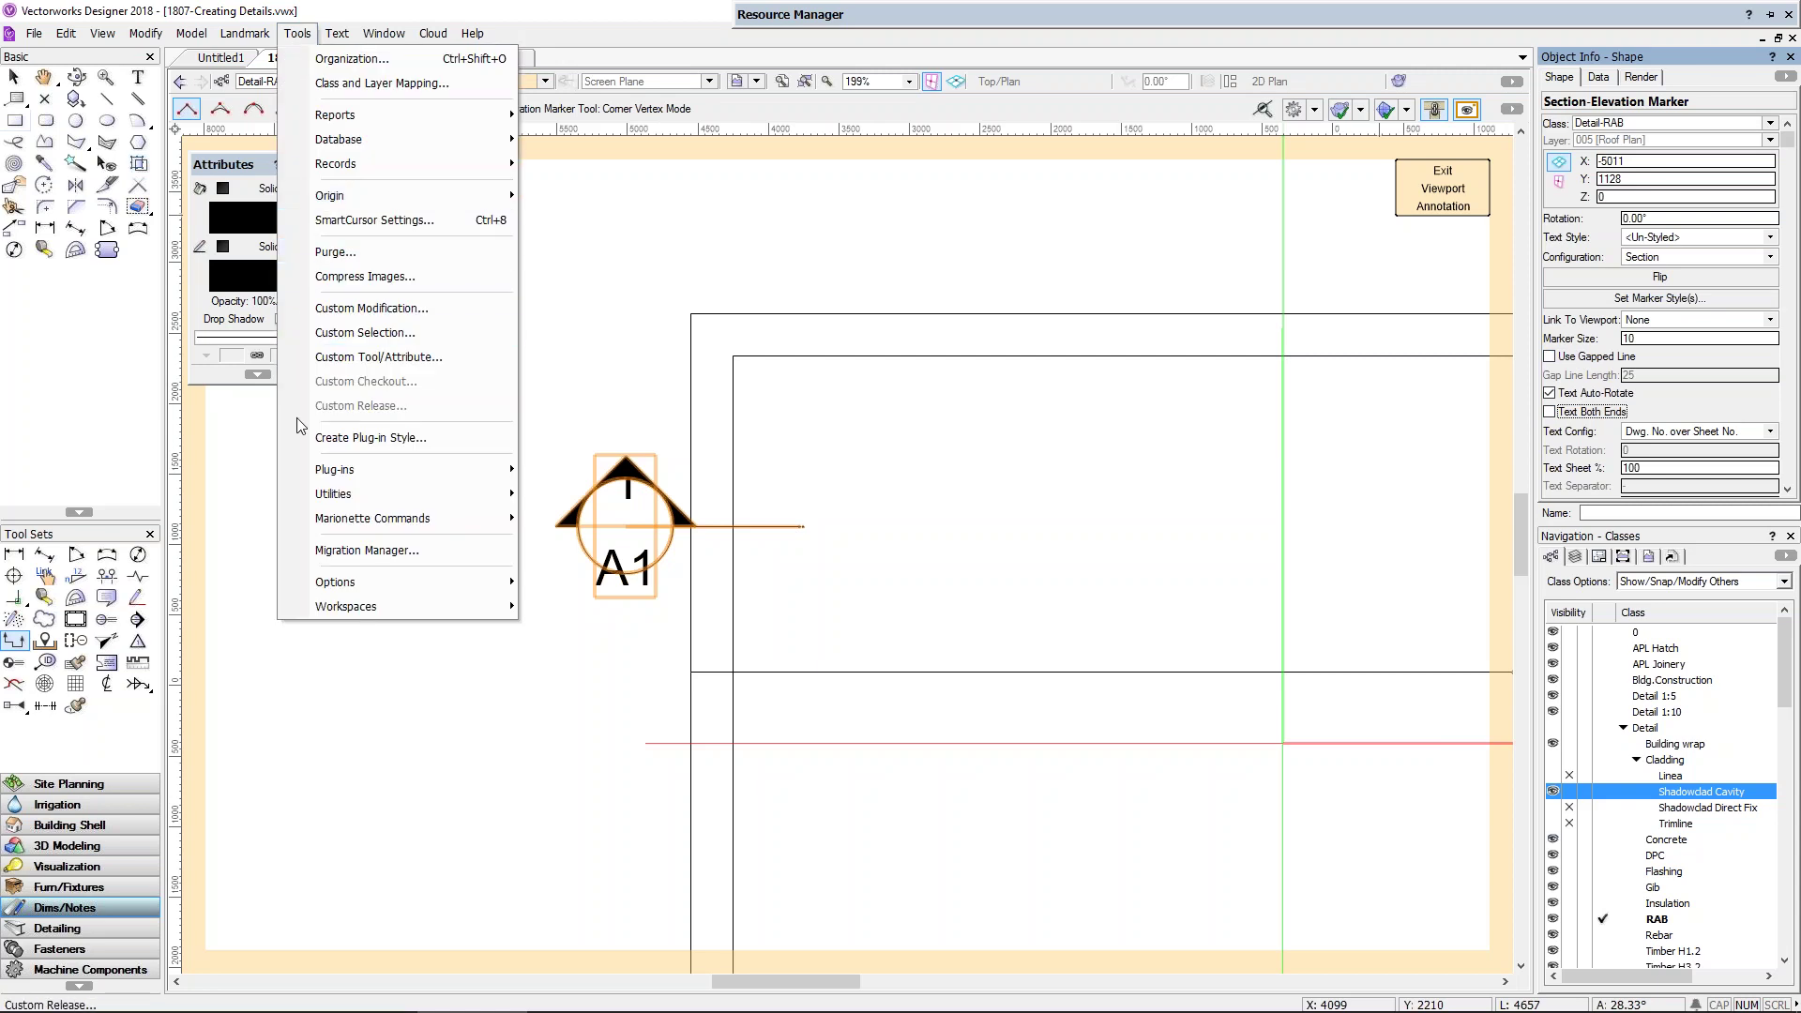
{"action": "mouse_move", "coordinate": [337, 34]}
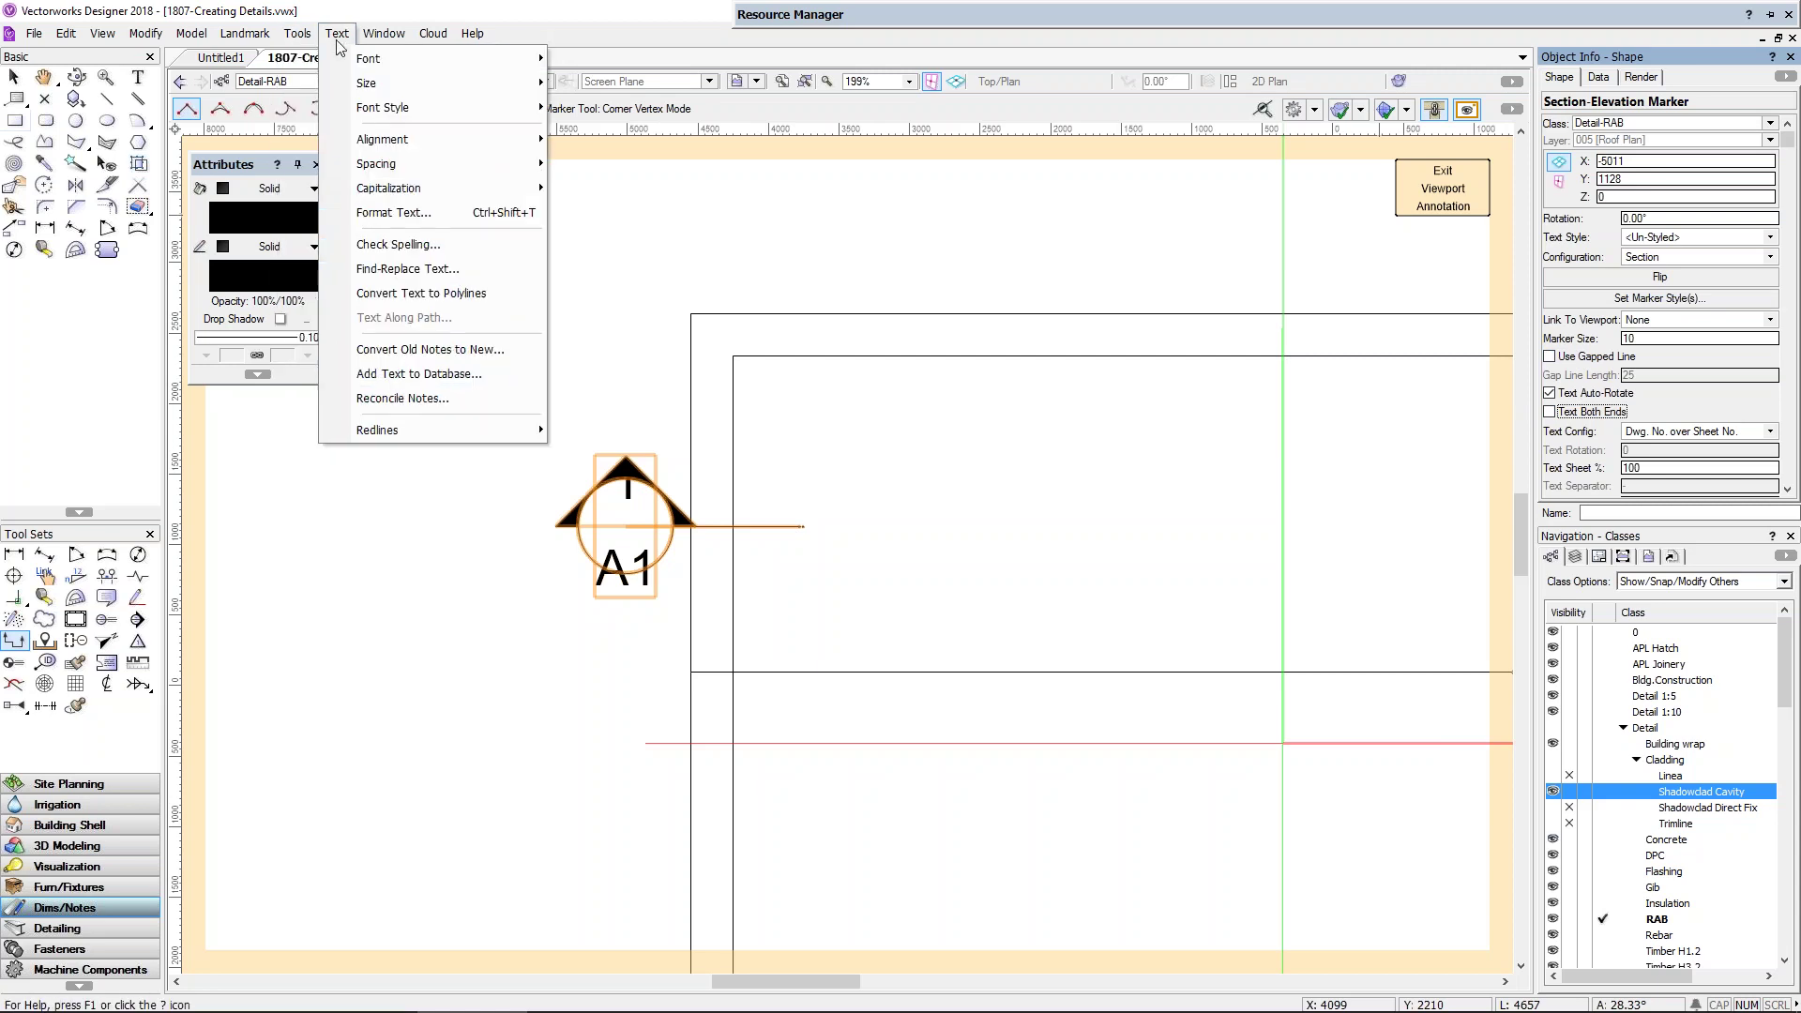
{"action": "left_click", "coordinate": [392, 212]}
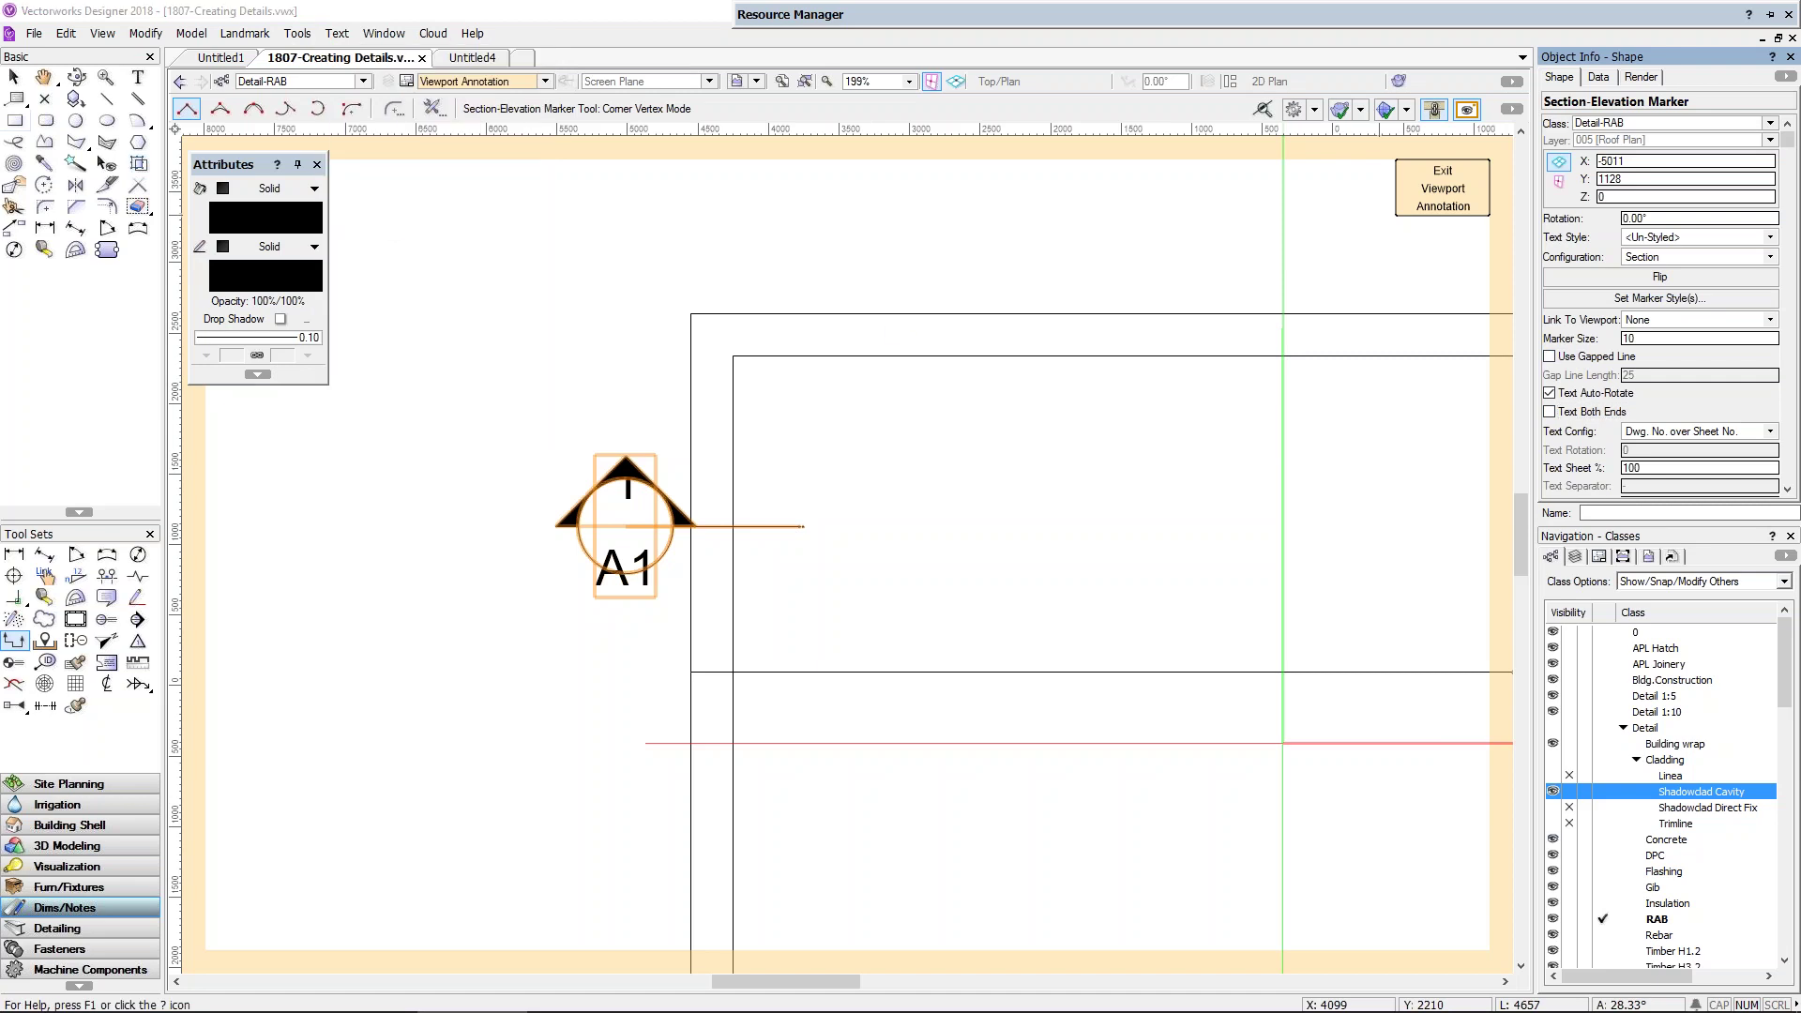
{"action": "double_click", "coordinate": [914, 336]}
{"action": "type", "text": "10"}
{"action": "key", "text": "Tab"}
{"action": "scroll", "coordinate": [750, 667], "scroll_direction": "down", "scroll_amount": 3}
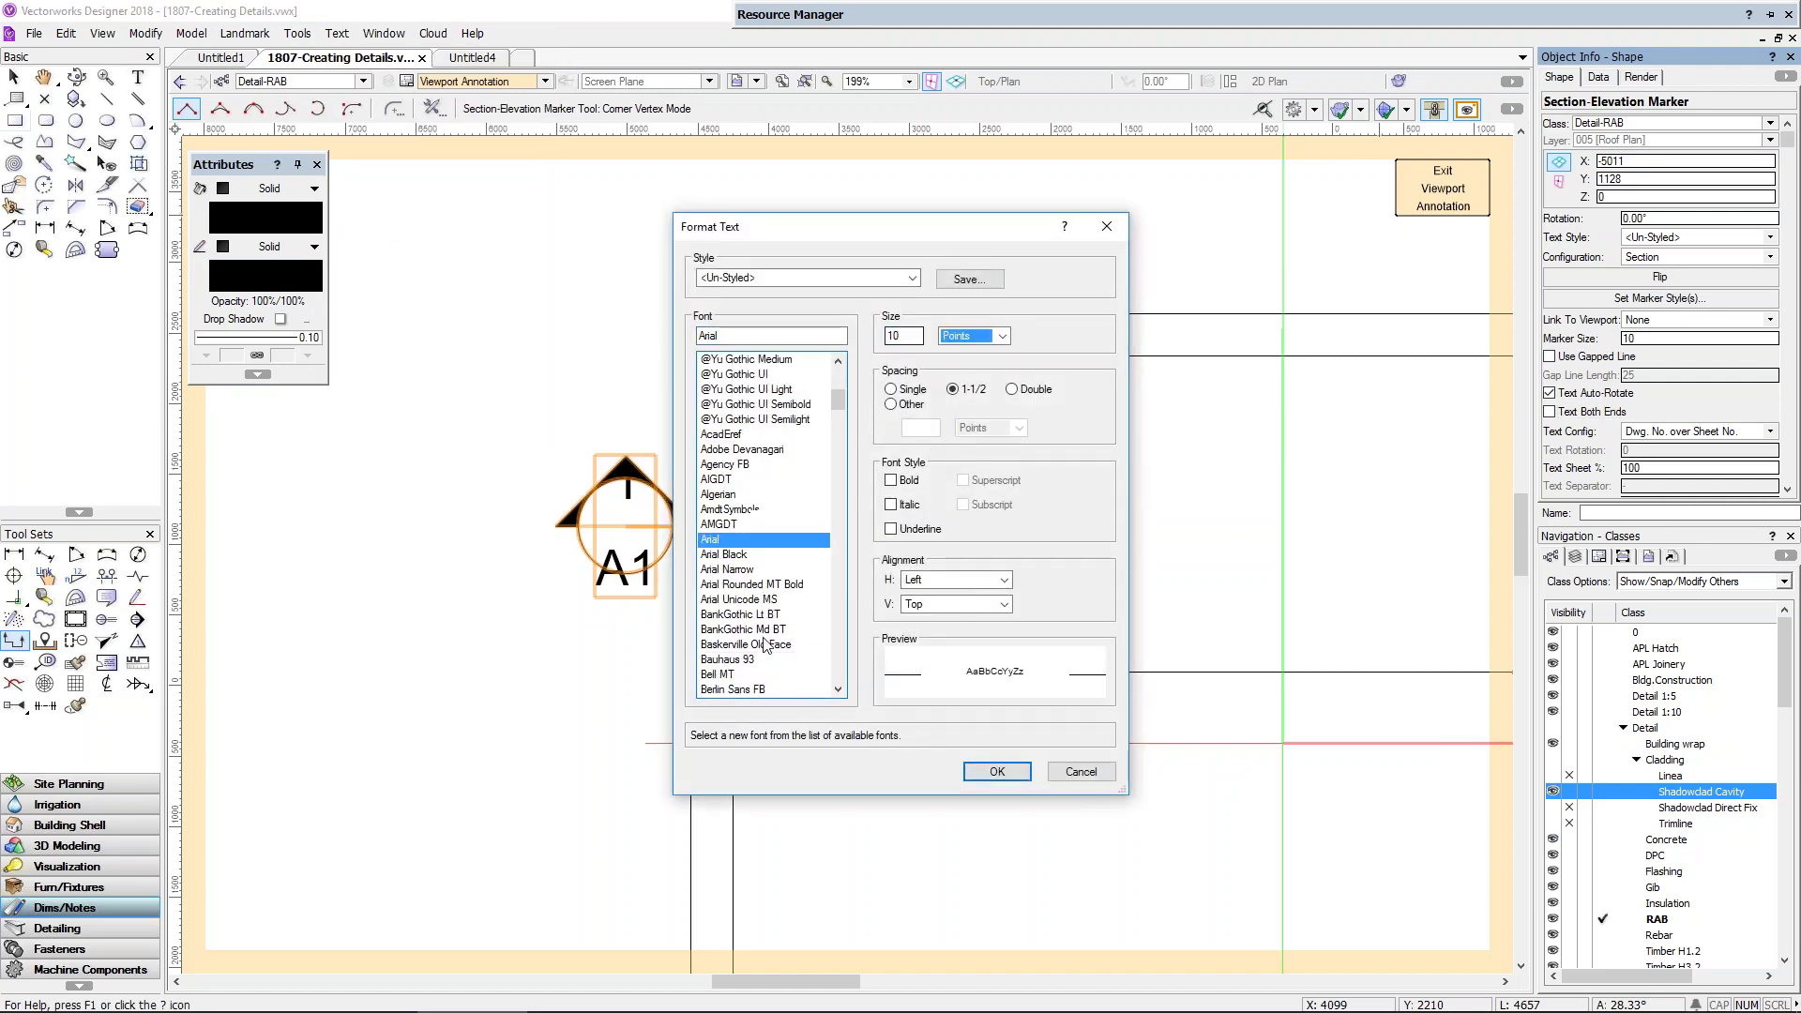
{"action": "left_click", "coordinate": [747, 571]}
{"action": "left_click", "coordinate": [997, 770]}
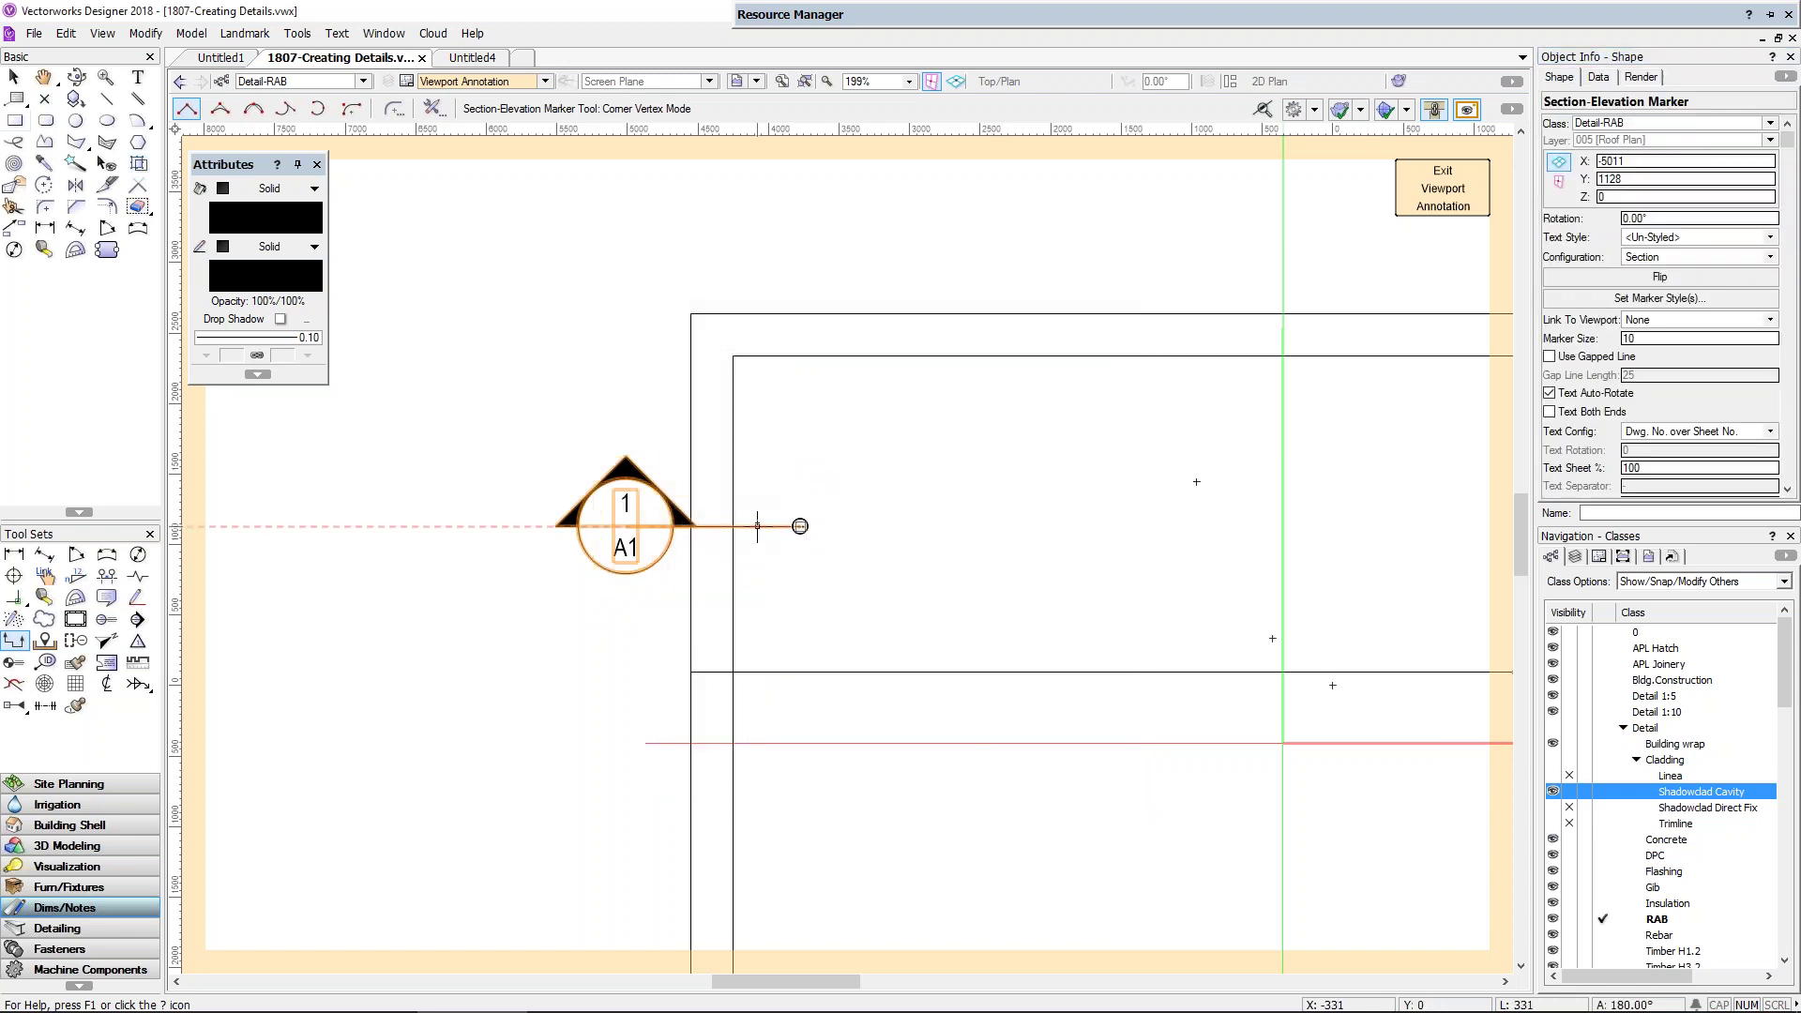
Step: Set the section marker's line thickness to 0.70, move it about 424 mm outward from the gable edge, and exit the viewport annotations
{"action": "left_click", "coordinate": [296, 339]}
{"action": "left_click", "coordinate": [336, 518]}
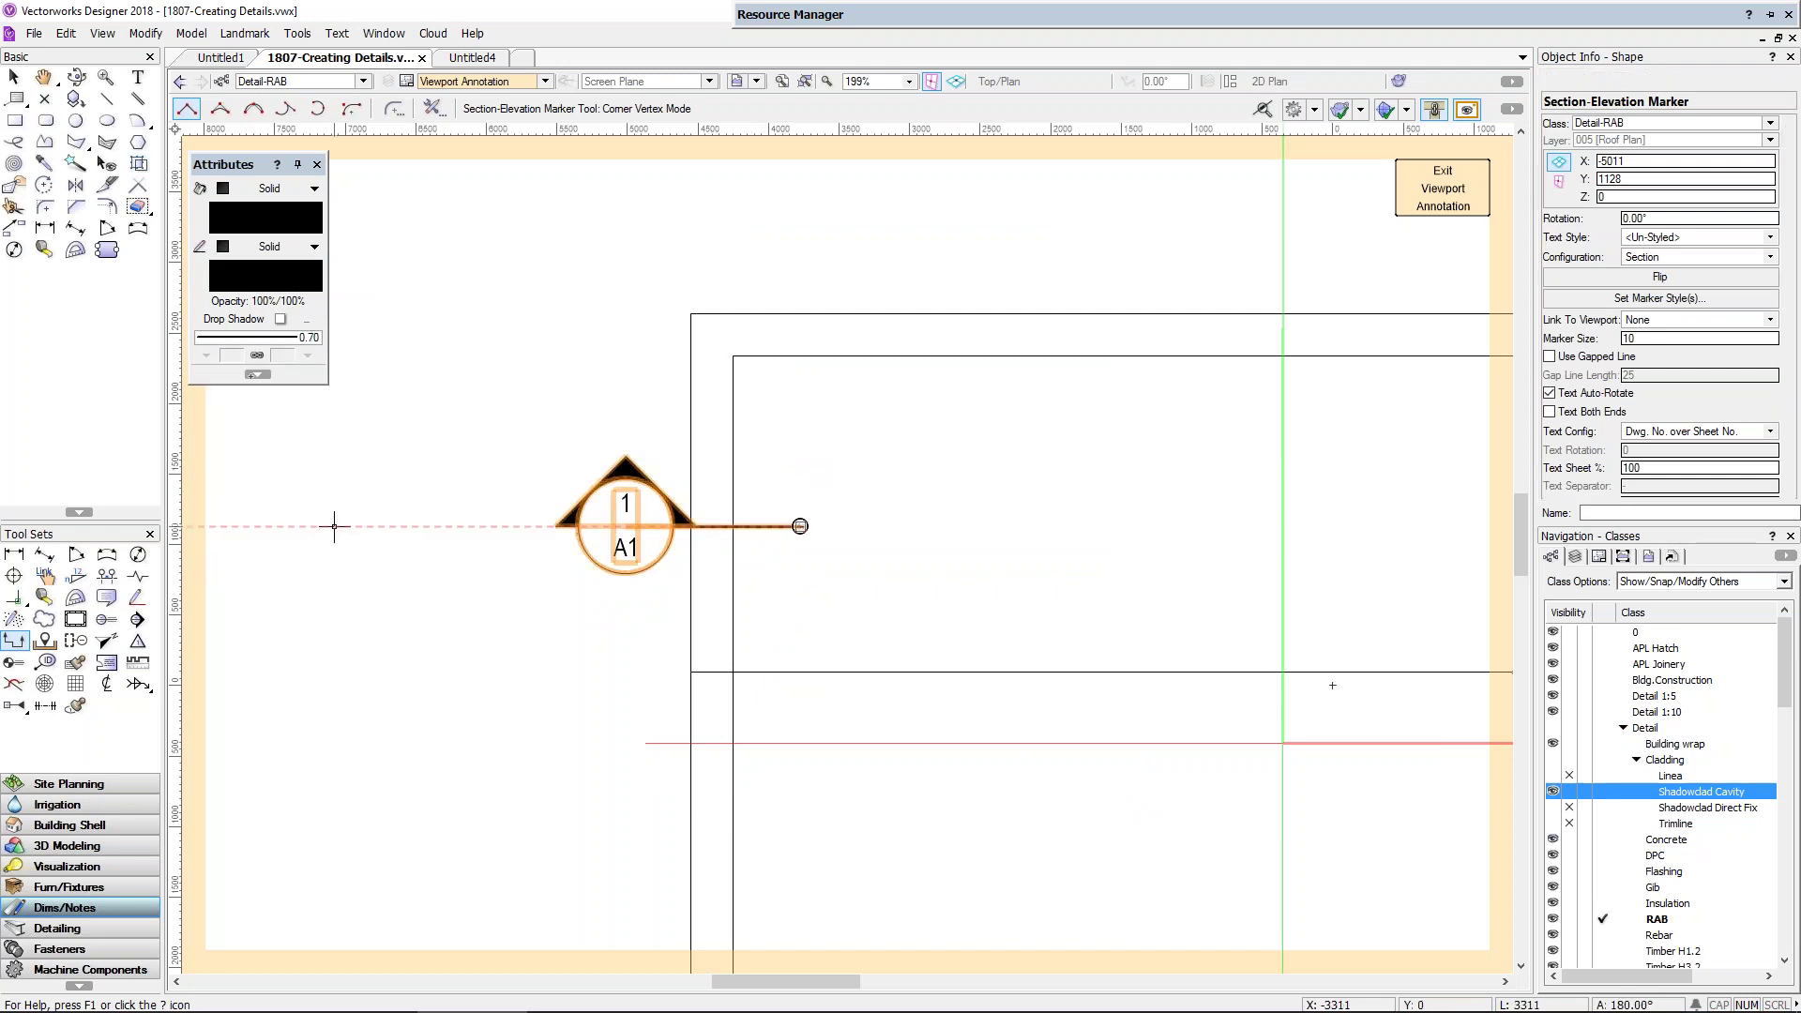
{"action": "key", "text": "x"}
{"action": "left_click", "coordinate": [628, 527]}
{"action": "left_click_drag", "start_coordinate": [629, 526], "coordinate": [569, 526]}
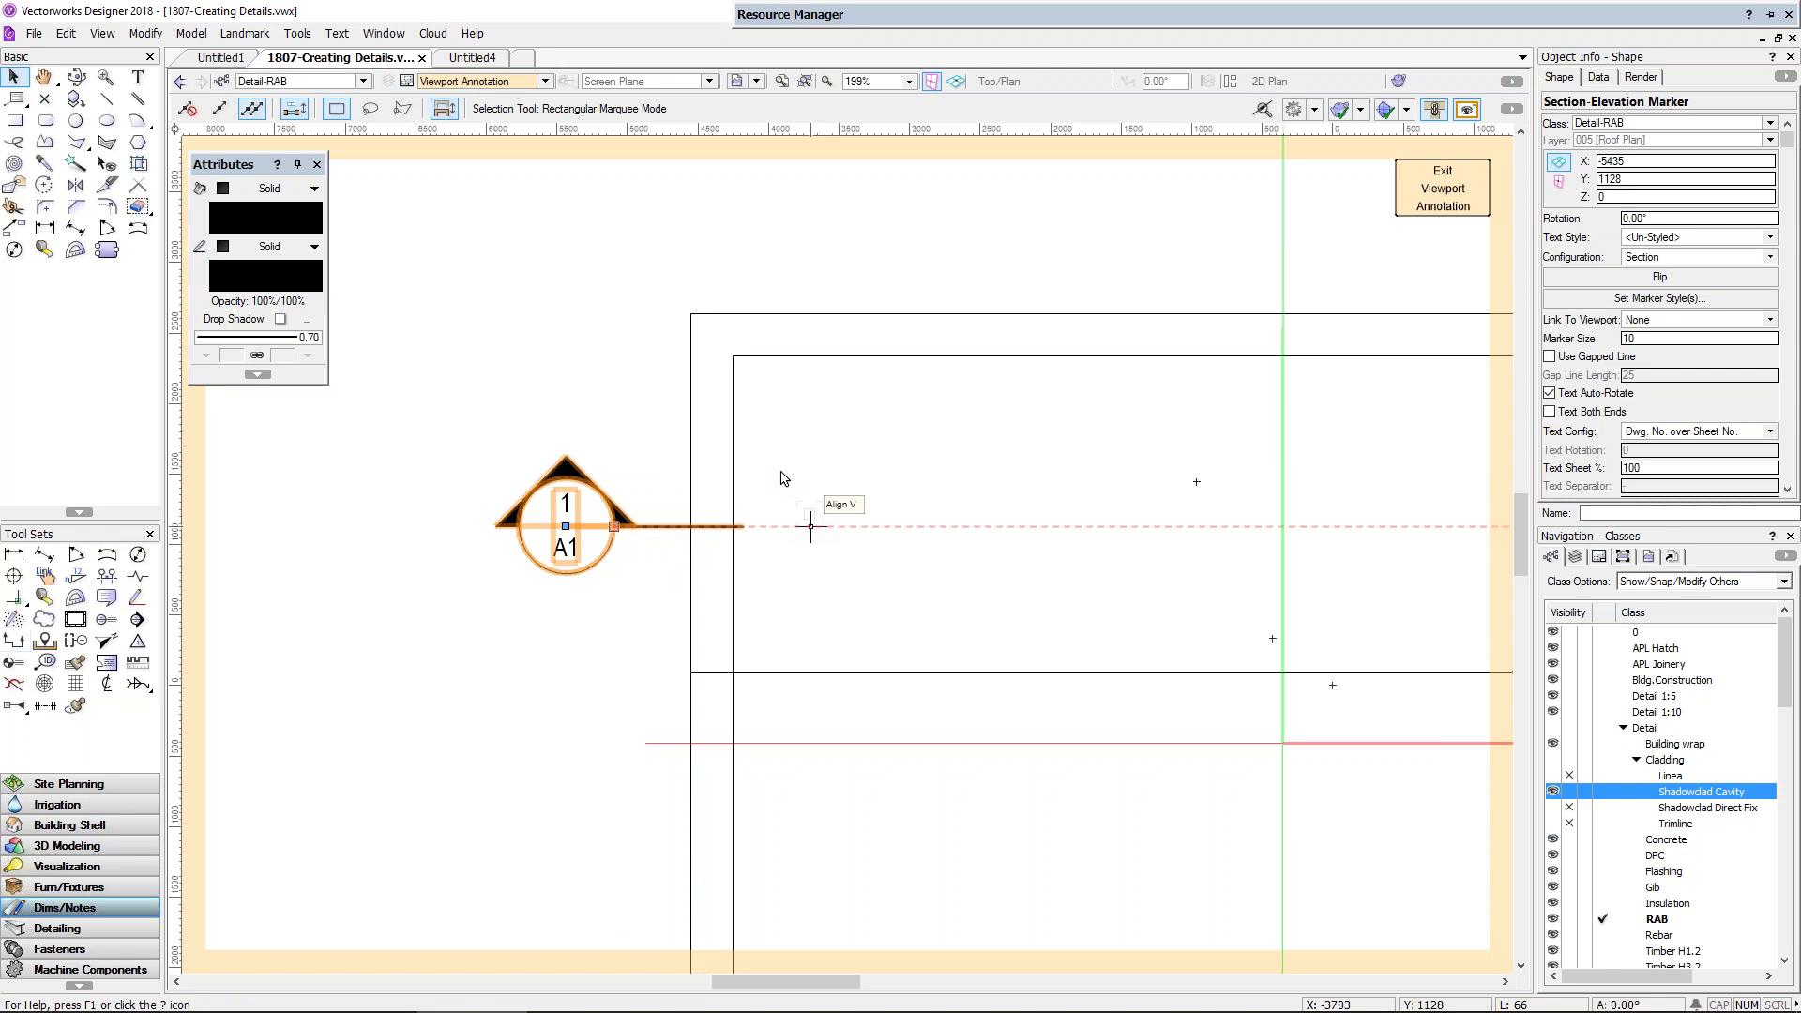
{"action": "left_click", "coordinate": [478, 82]}
{"action": "left_click", "coordinate": [479, 94]}
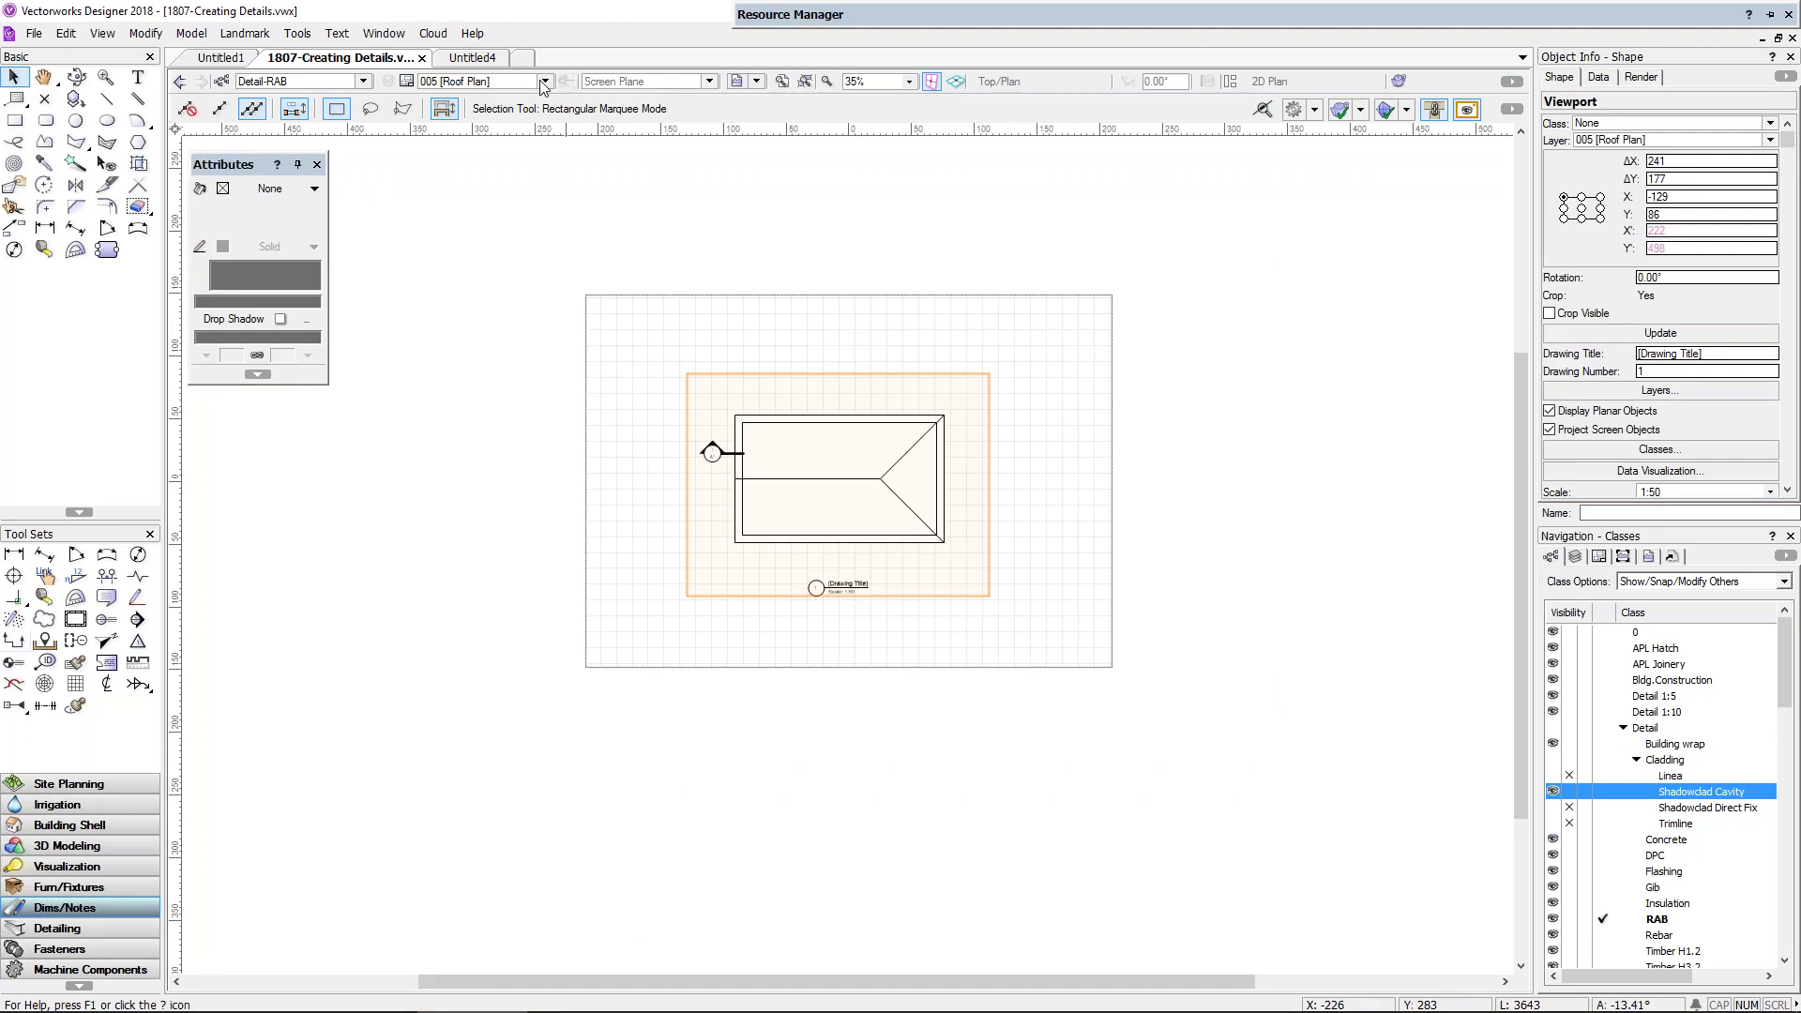
Step: On the 020 [Roof Details] sheet layer, set the barge detail viewport's drawing number to 1
{"action": "left_click", "coordinate": [483, 82]}
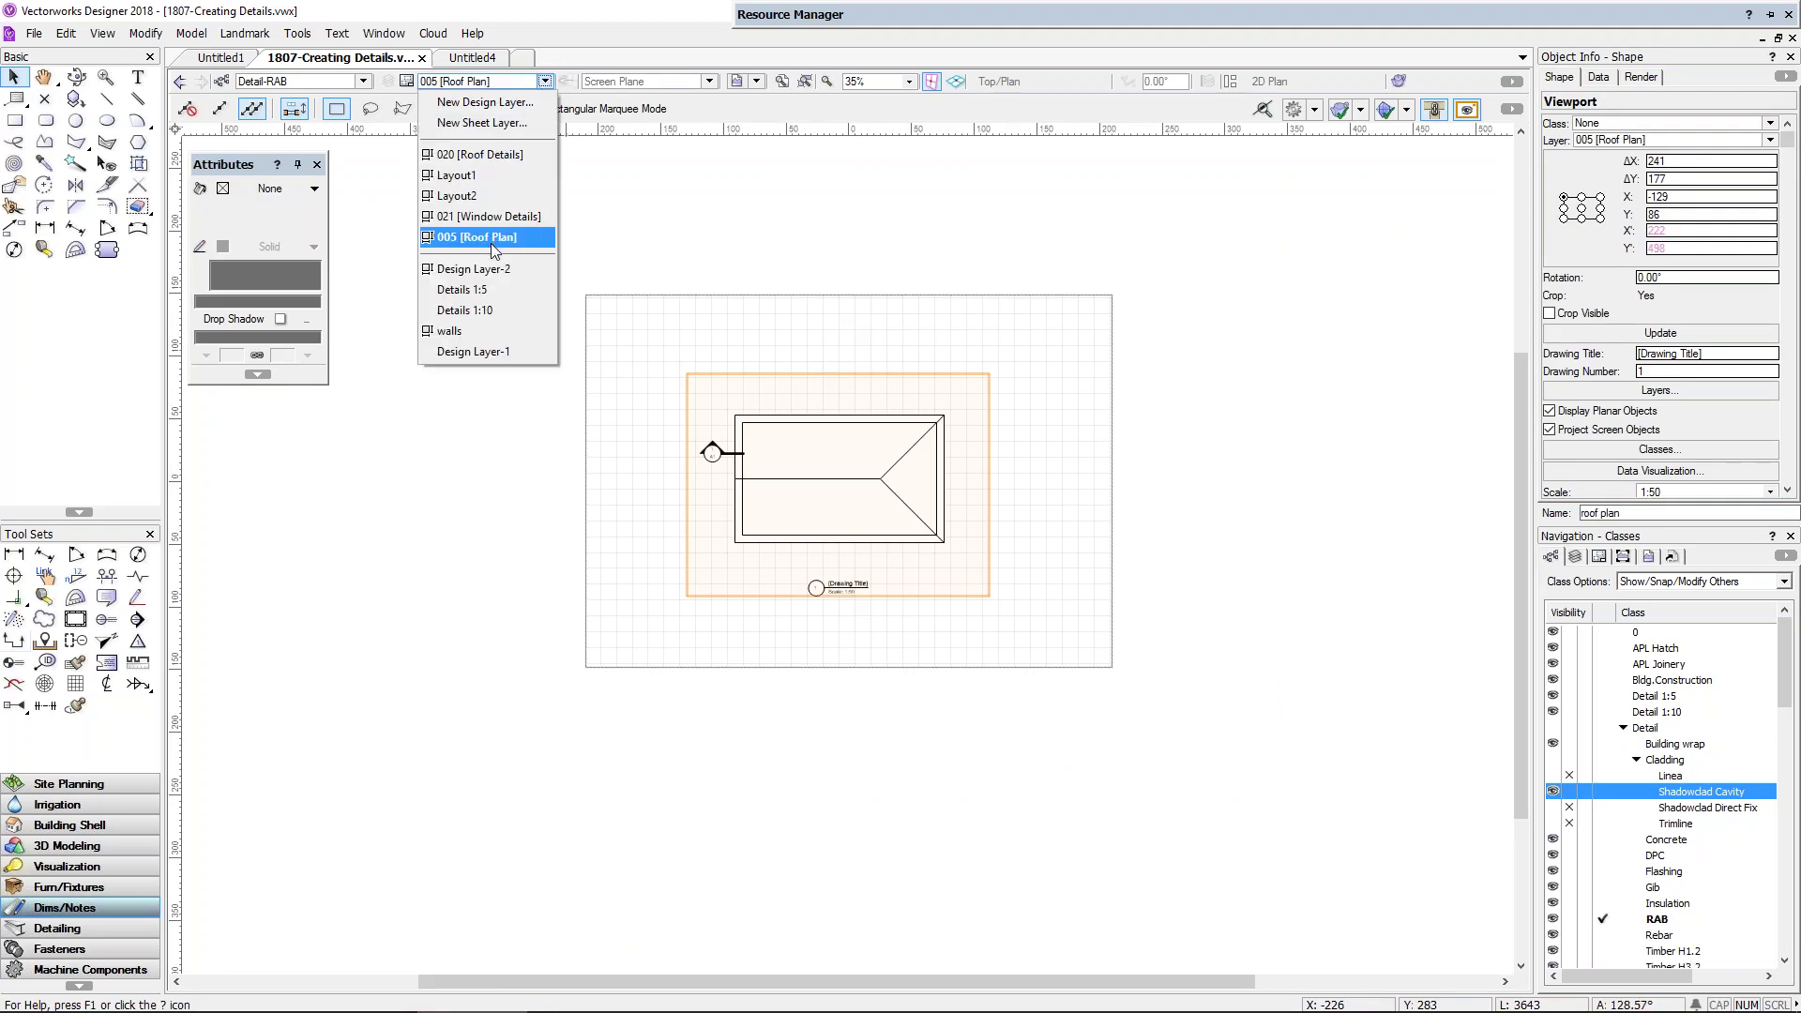
{"action": "left_click", "coordinate": [493, 156]}
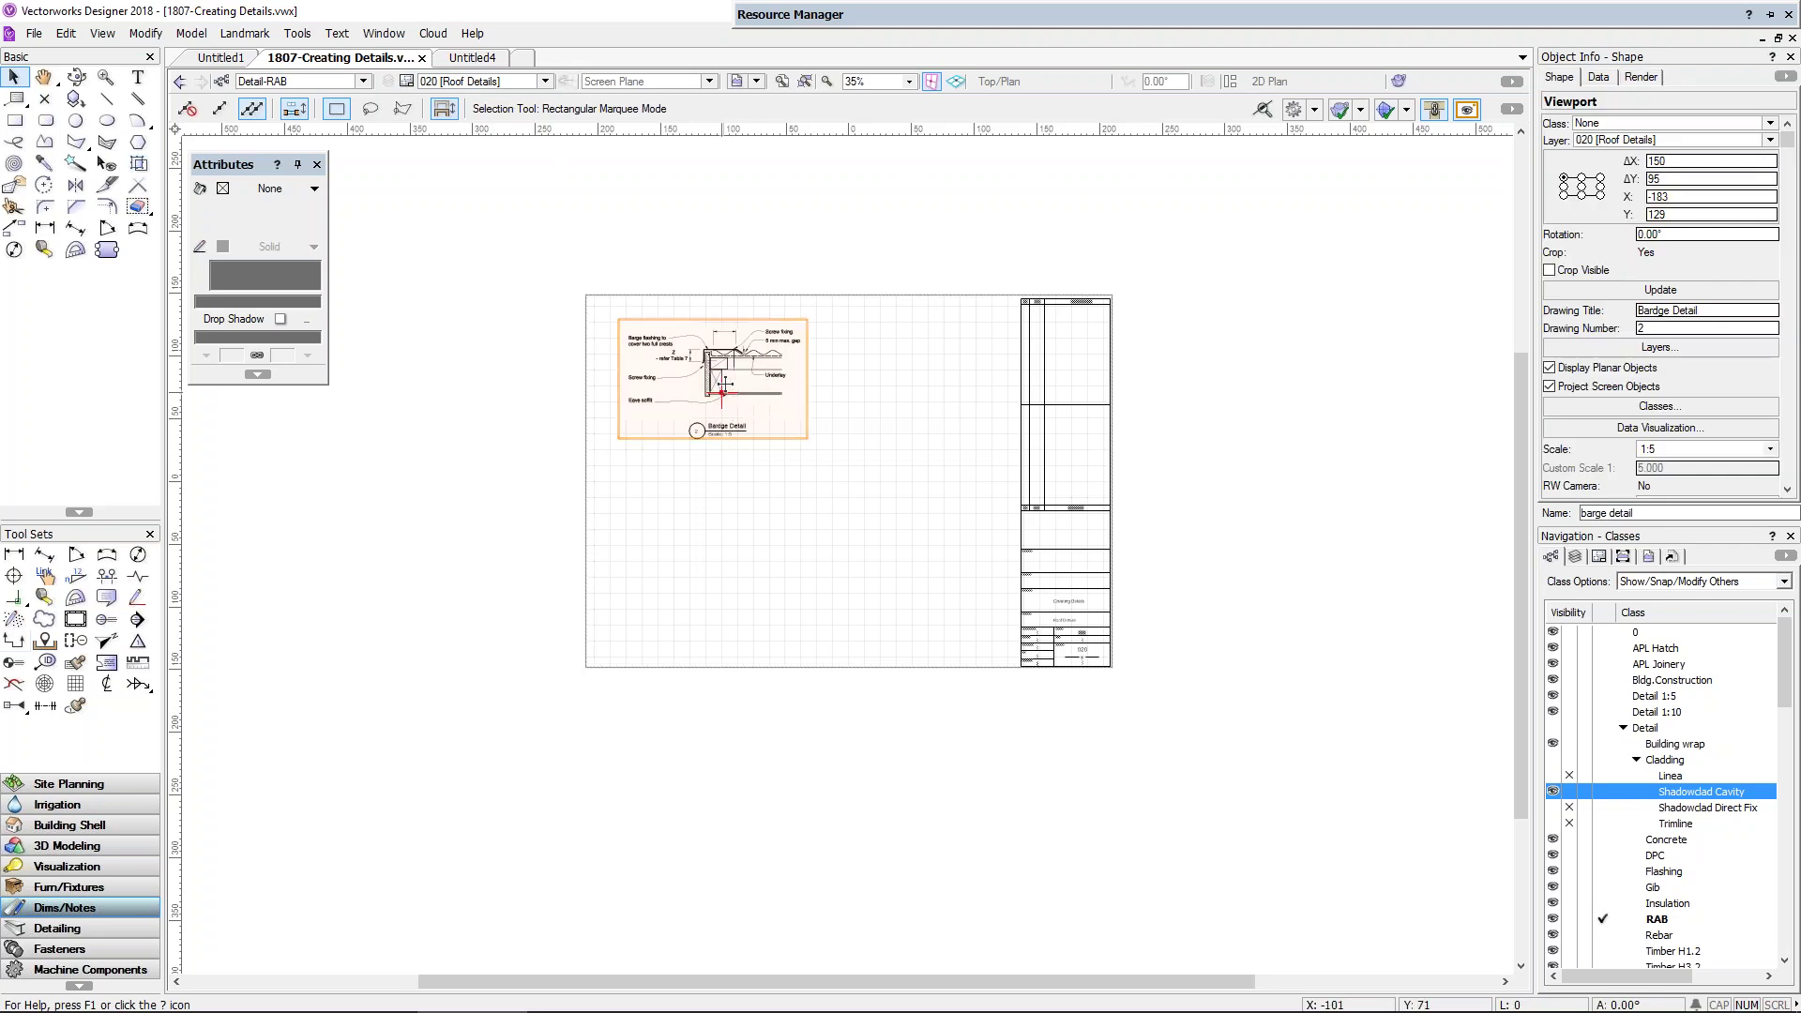
{"action": "scroll", "coordinate": [719, 377], "scroll_direction": "up", "scroll_amount": 5}
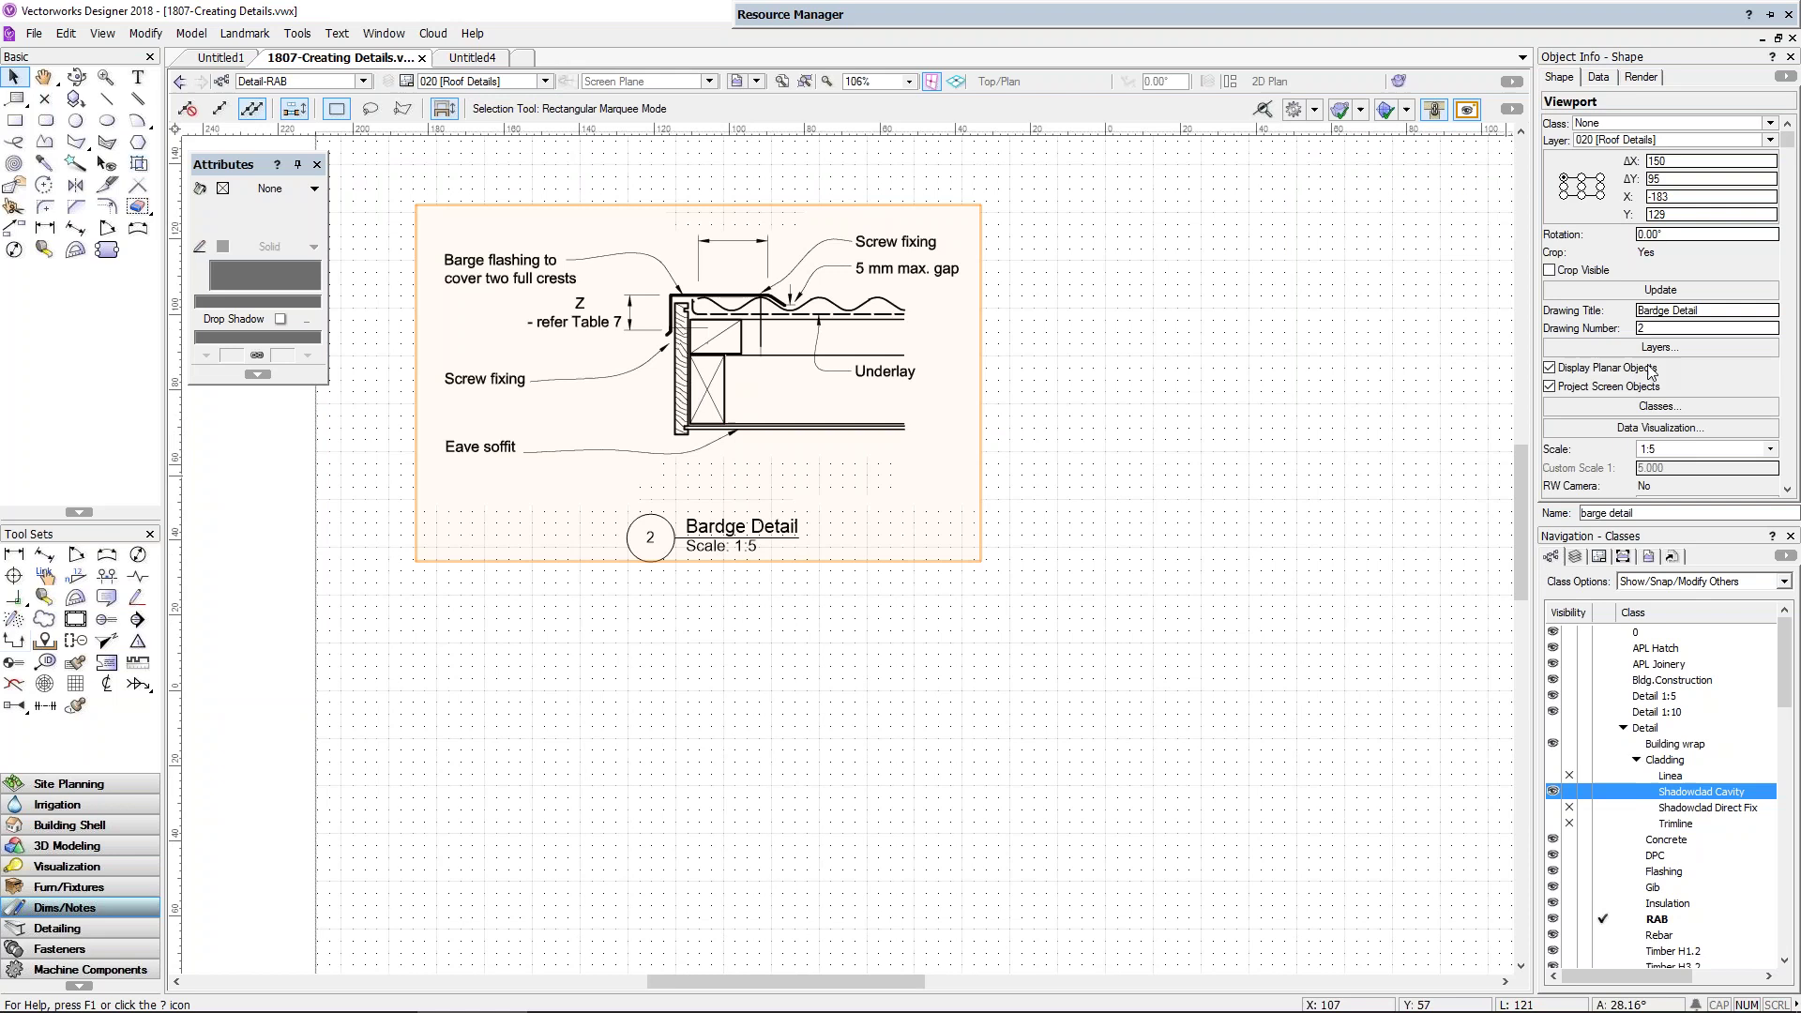
{"action": "double_click", "coordinate": [1652, 328]}
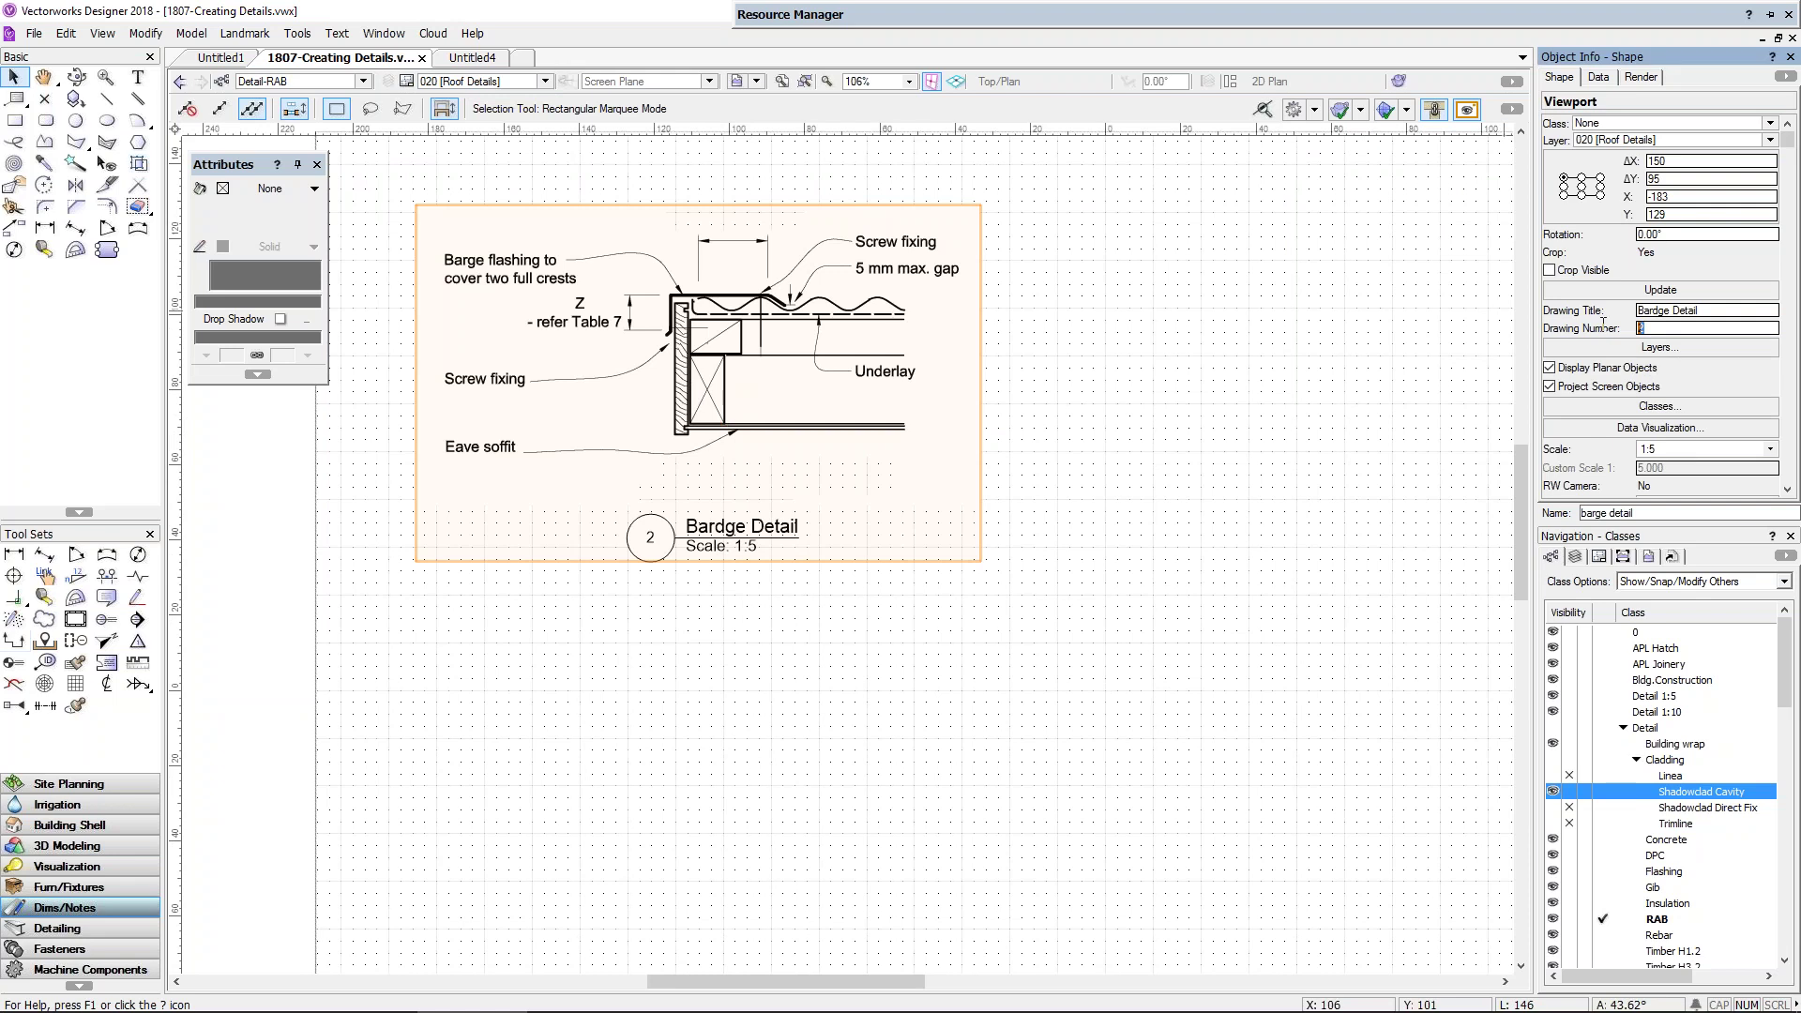
{"action": "type", "text": "1"}
{"action": "key", "text": "Return"}
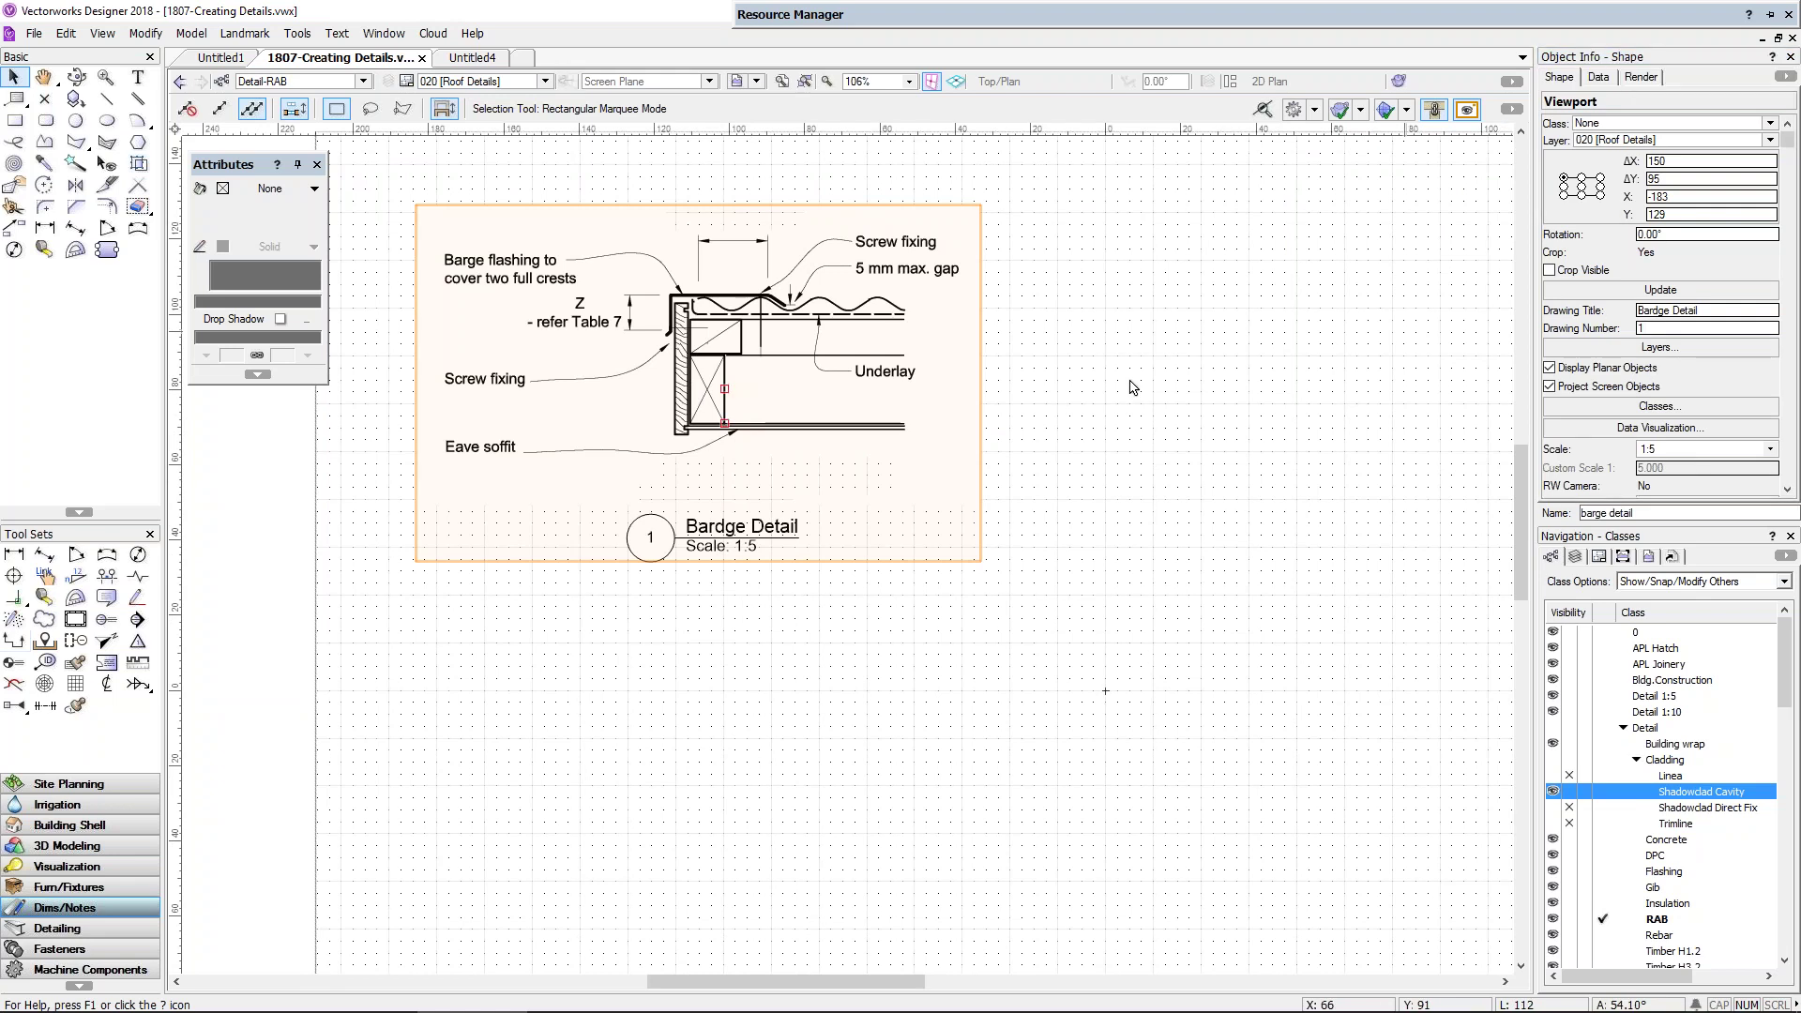
Step: In the annotations of the 005 [Roof Plan] viewport, link the section marker to the barge detail viewport and exit the annotations
{"action": "left_click", "coordinate": [544, 81]}
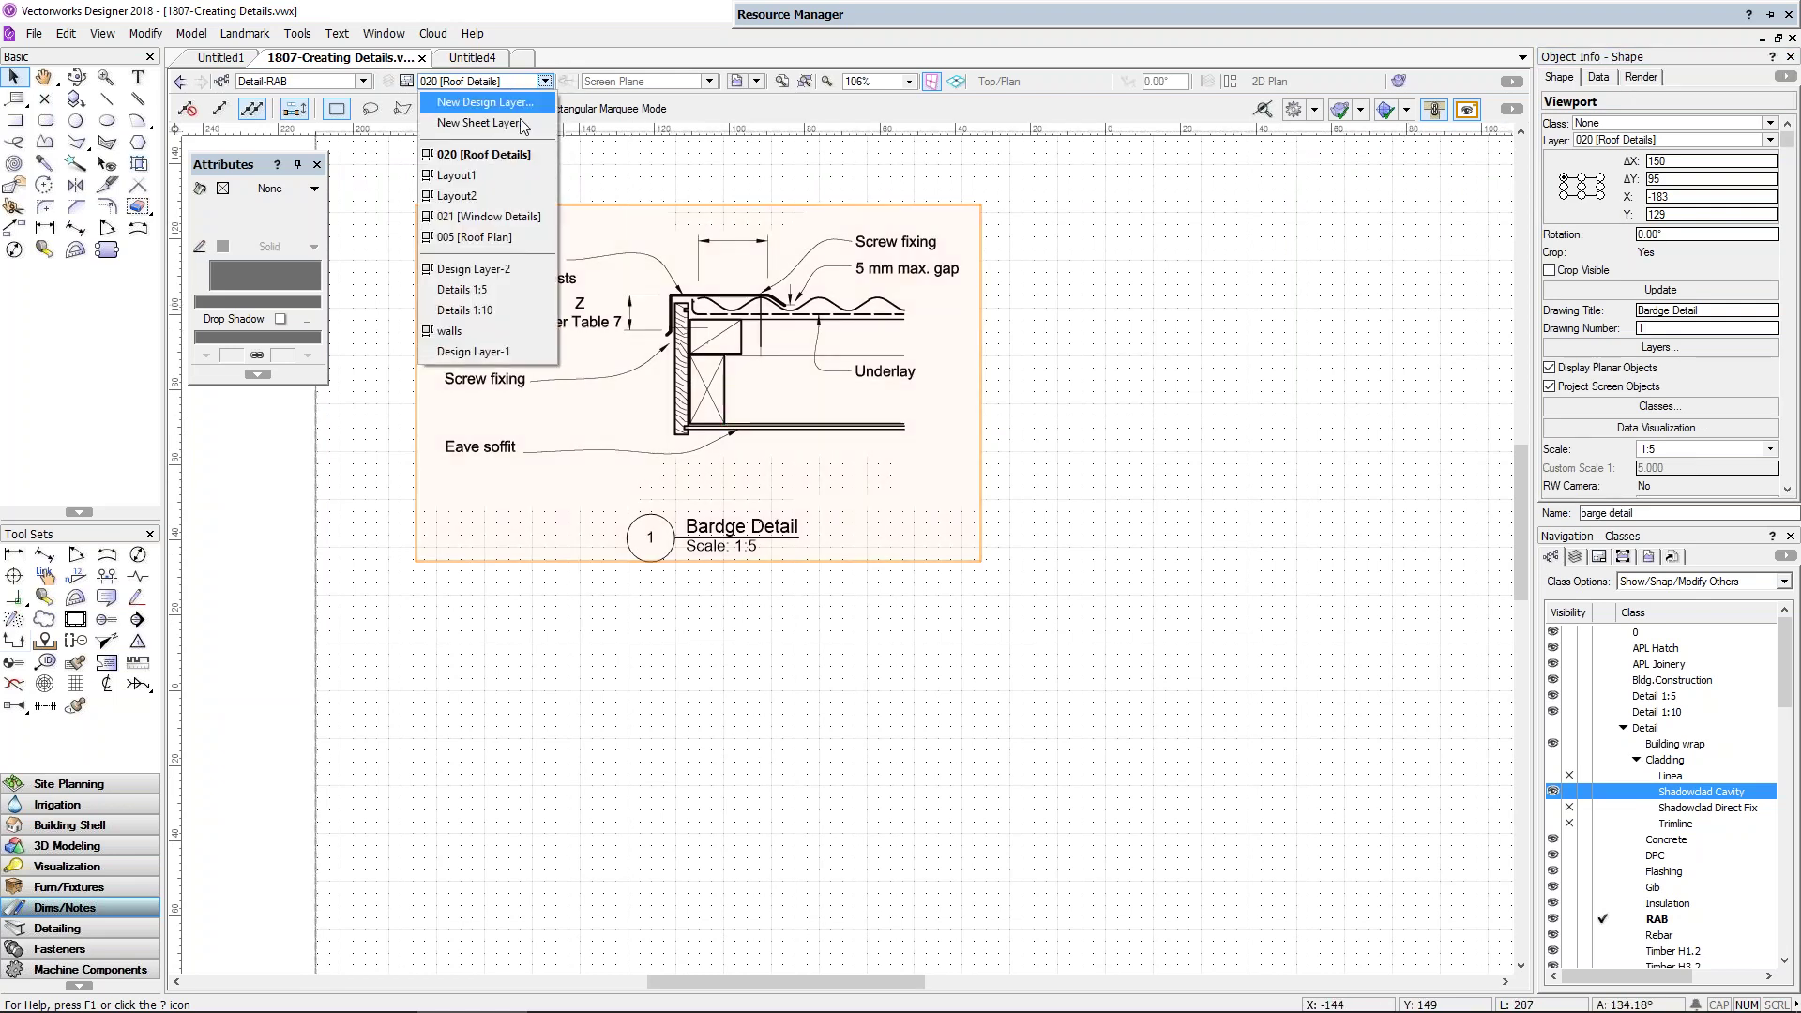
{"action": "left_click", "coordinate": [482, 237]}
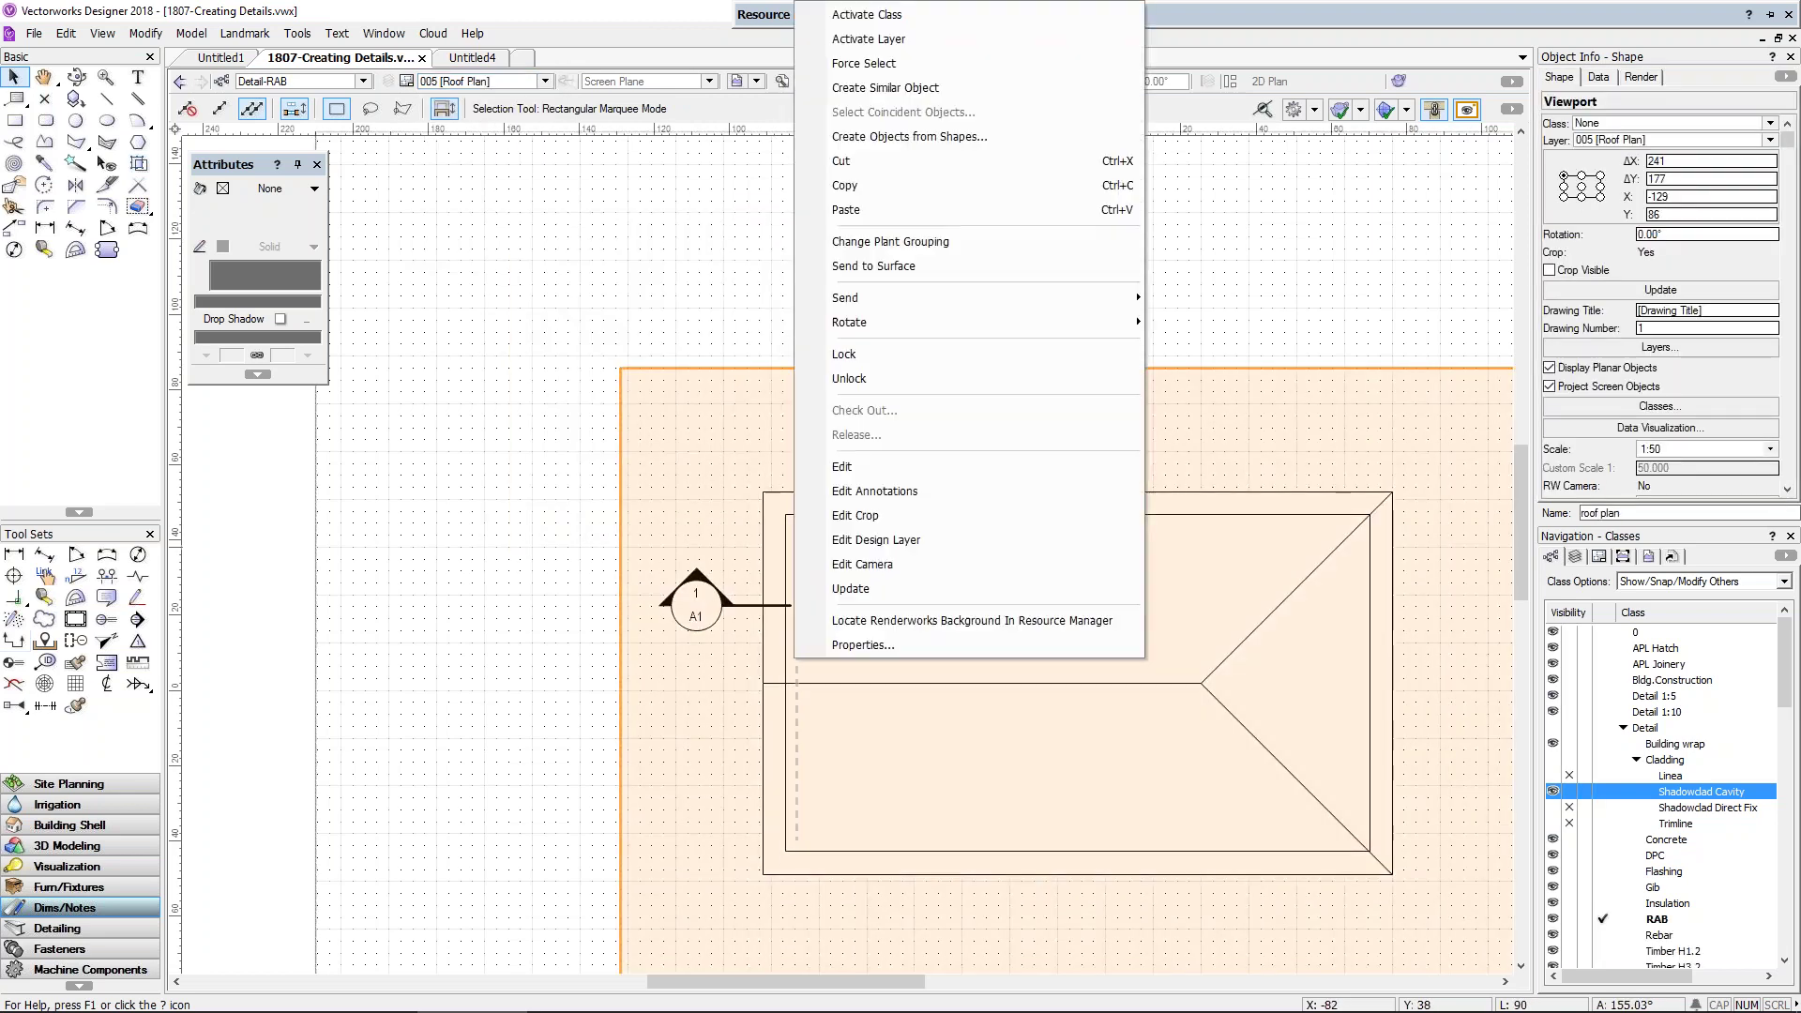
{"action": "left_click", "coordinate": [863, 492]}
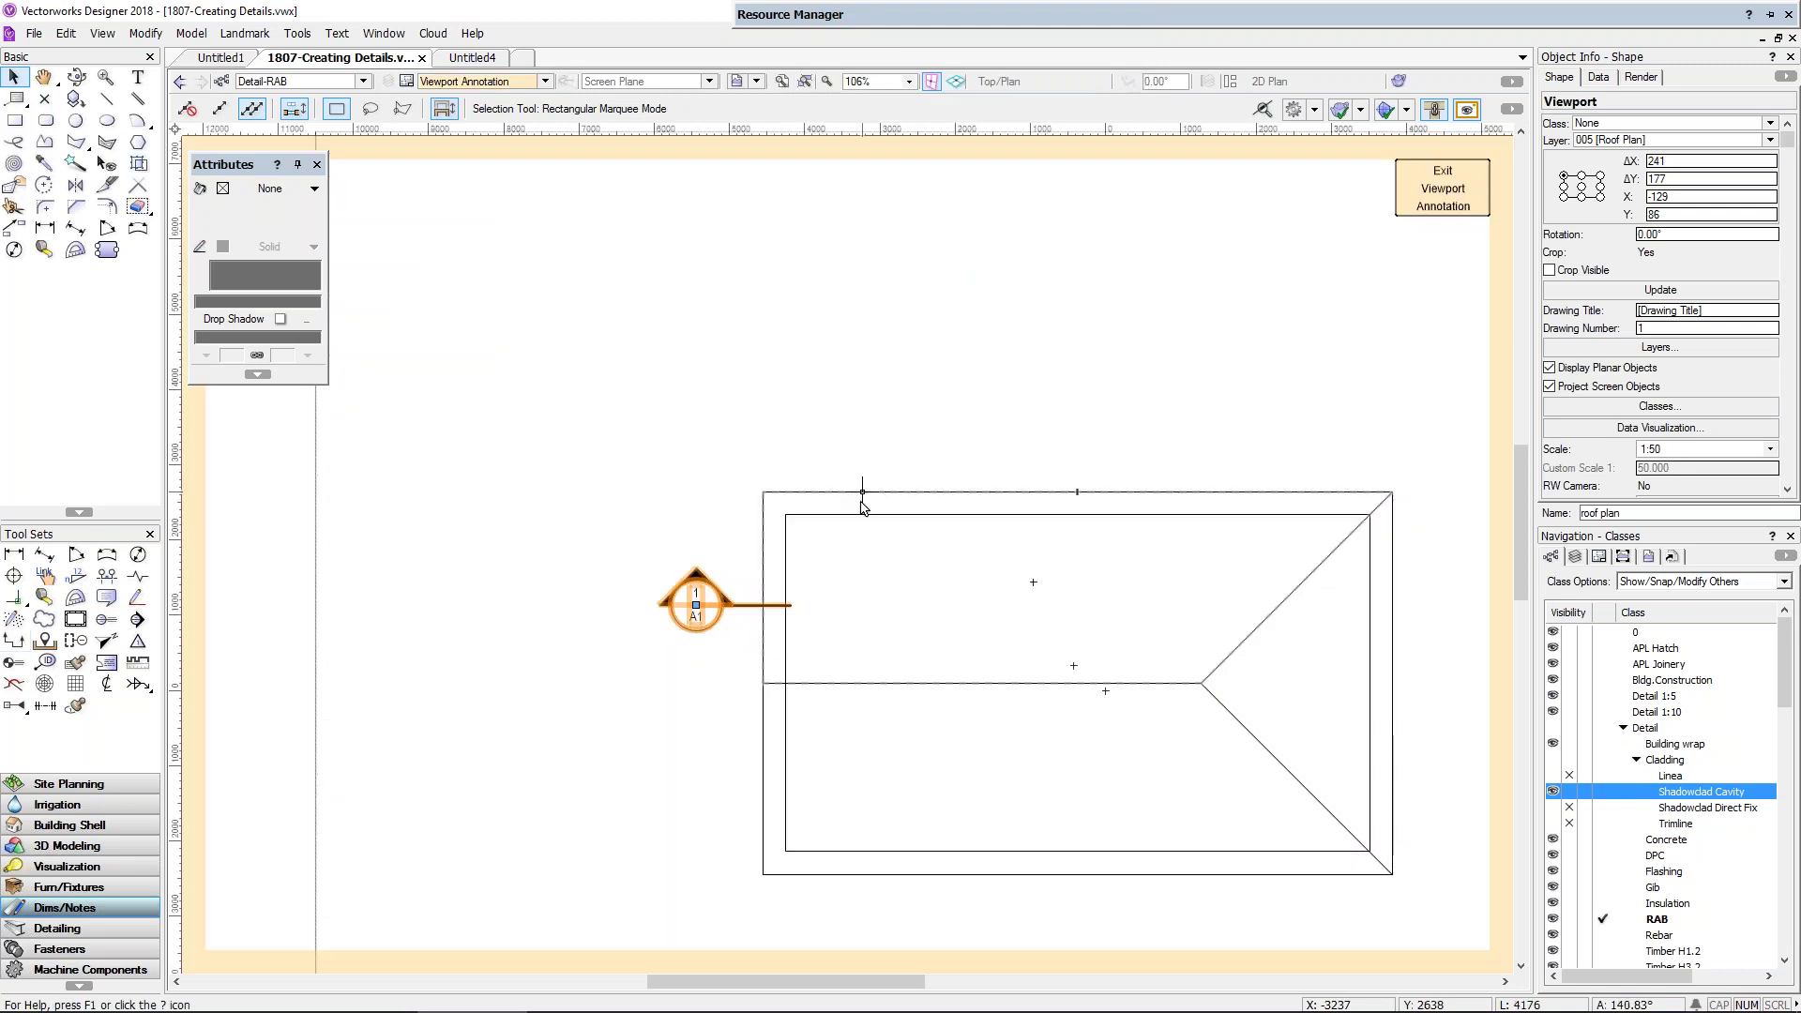
{"action": "left_click", "coordinate": [864, 511]}
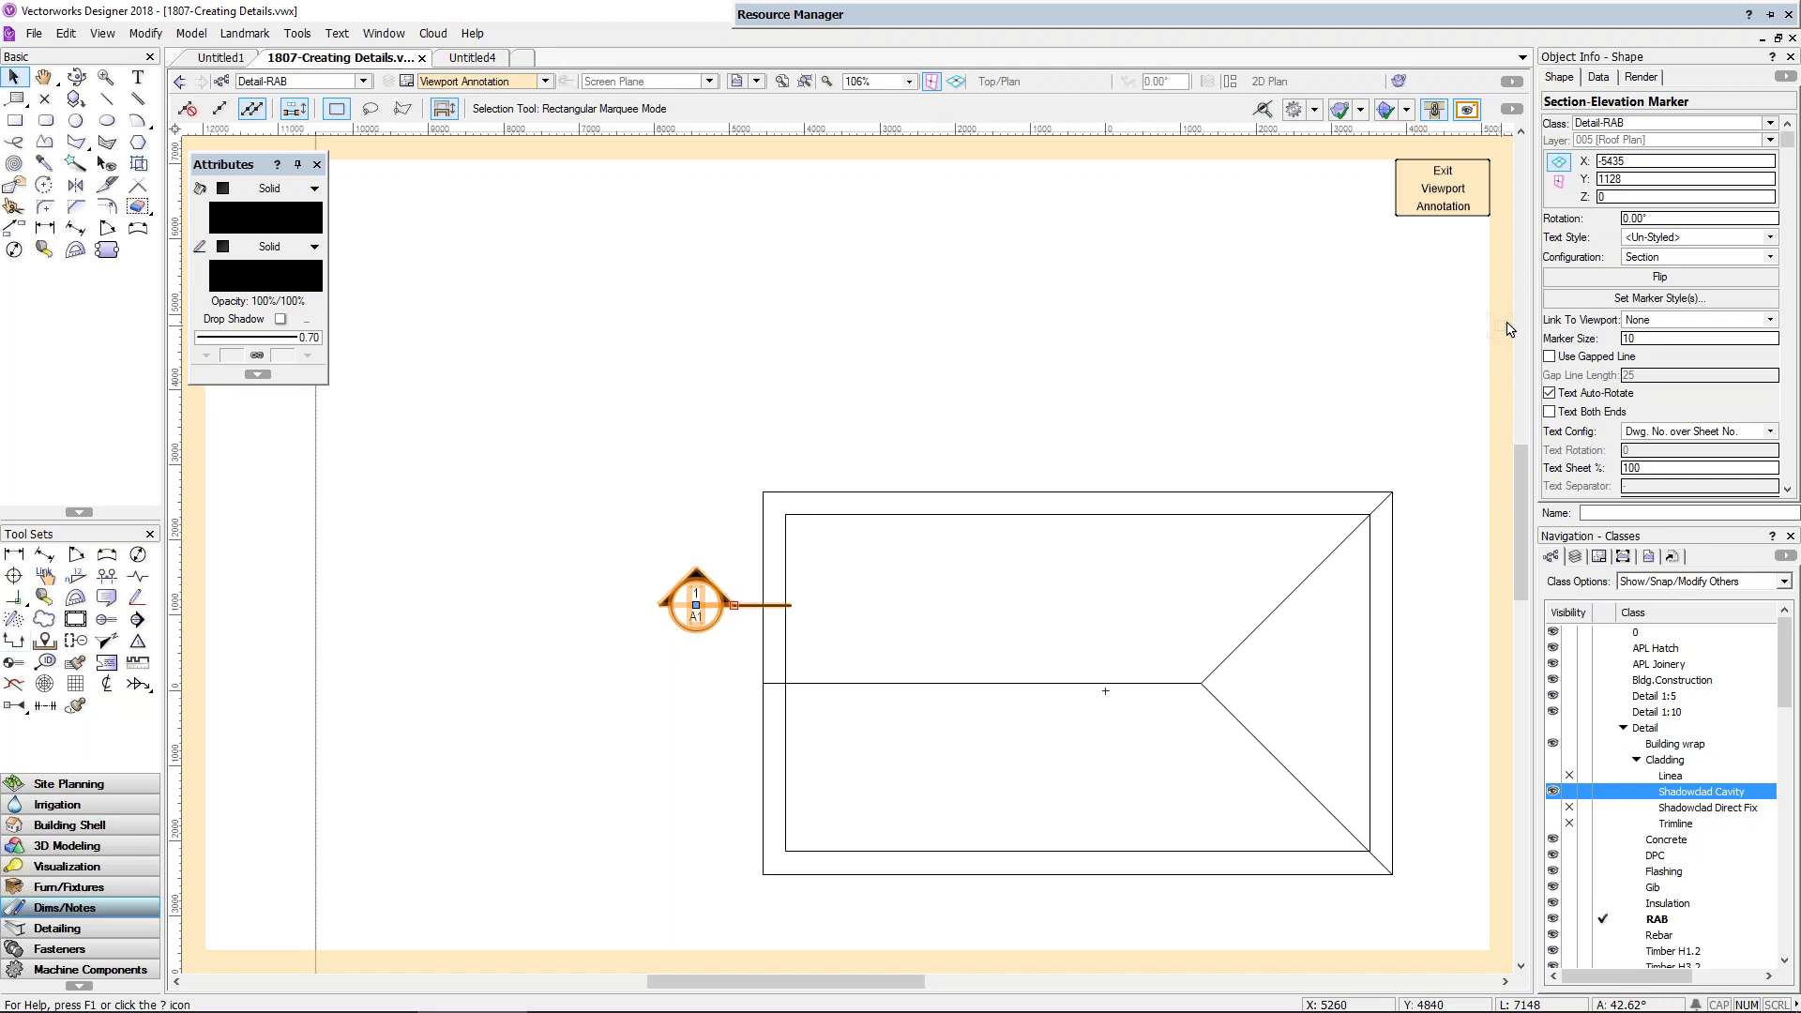
{"action": "left_click", "coordinate": [1728, 324]}
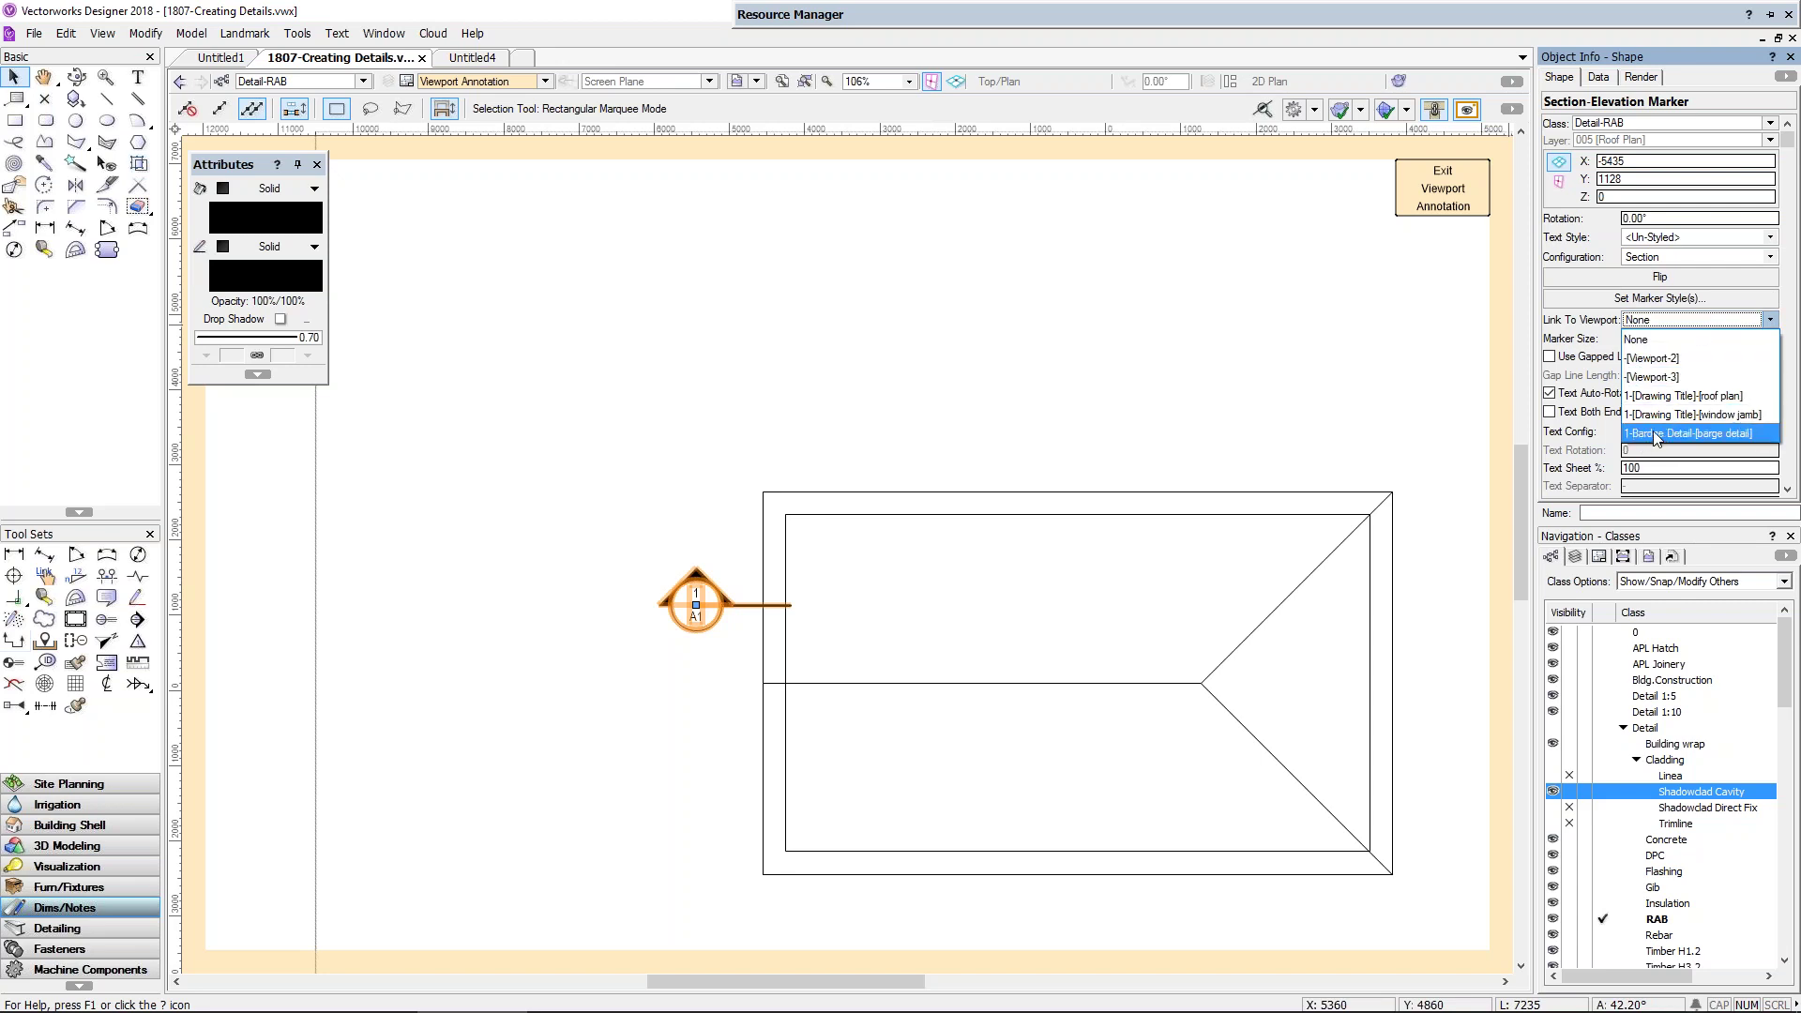
{"action": "left_click", "coordinate": [1743, 435]}
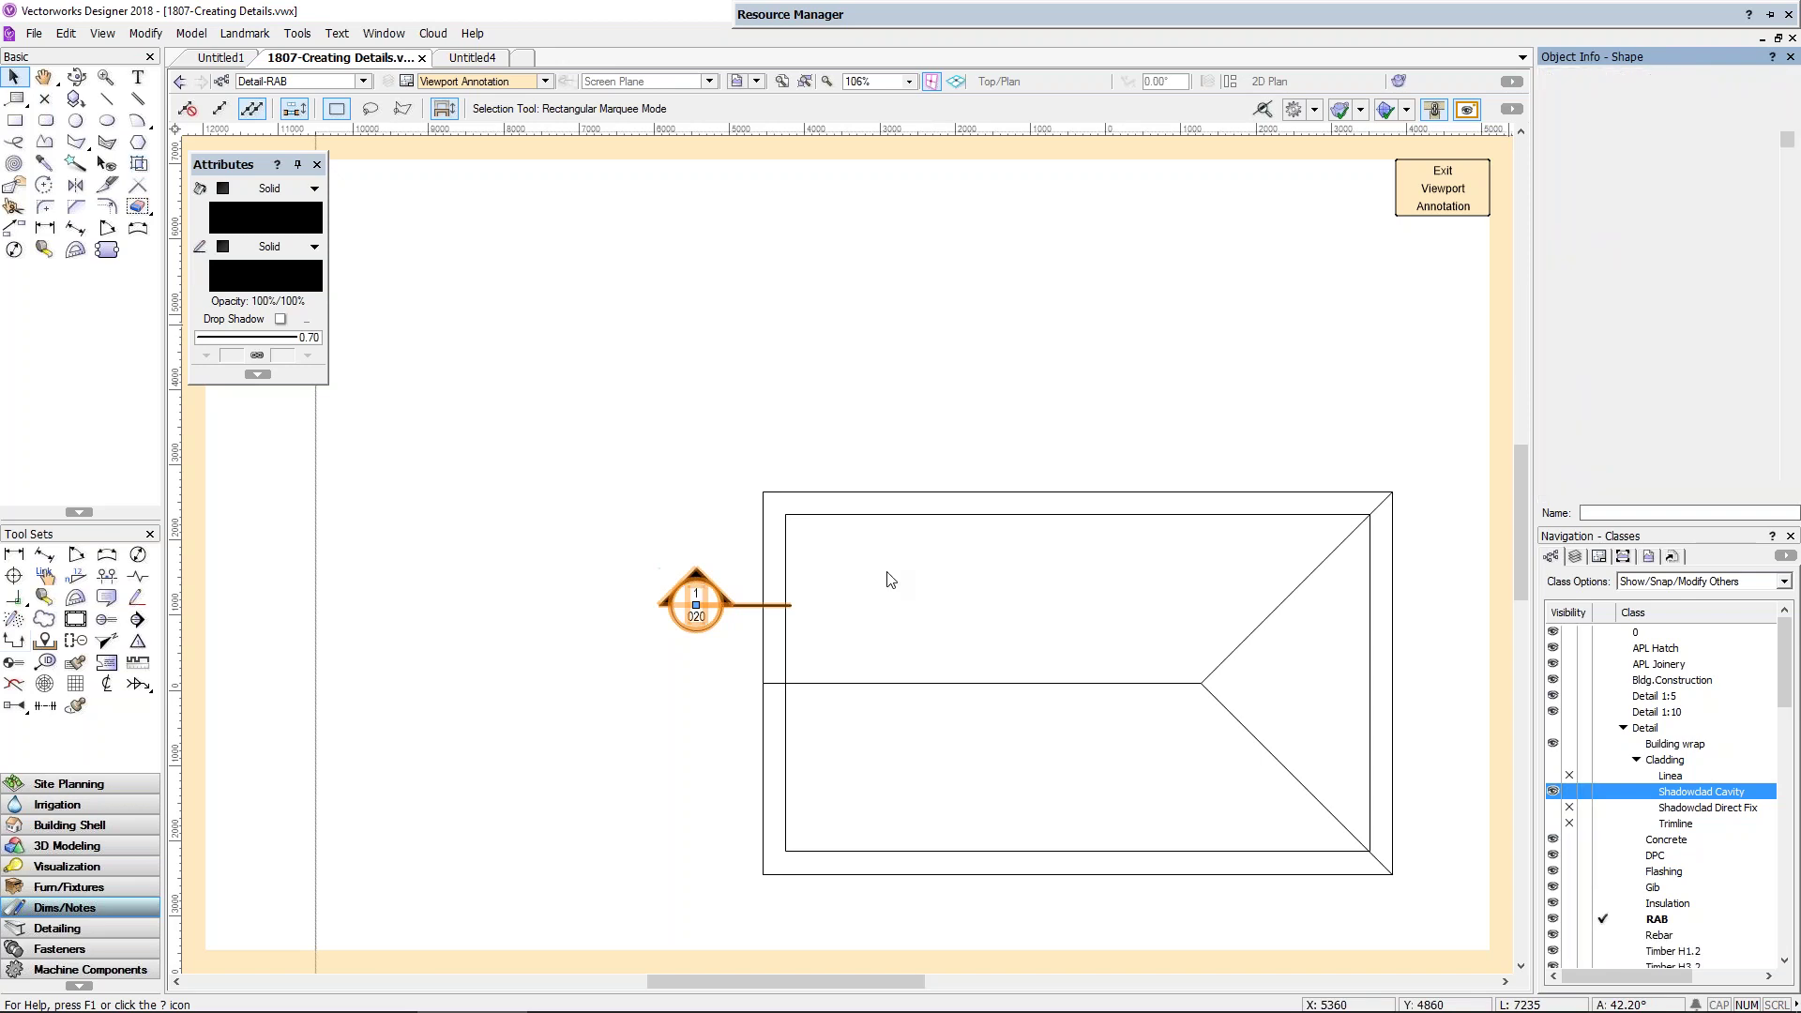
{"action": "scroll", "coordinate": [728, 656], "scroll_direction": "up", "scroll_amount": 3}
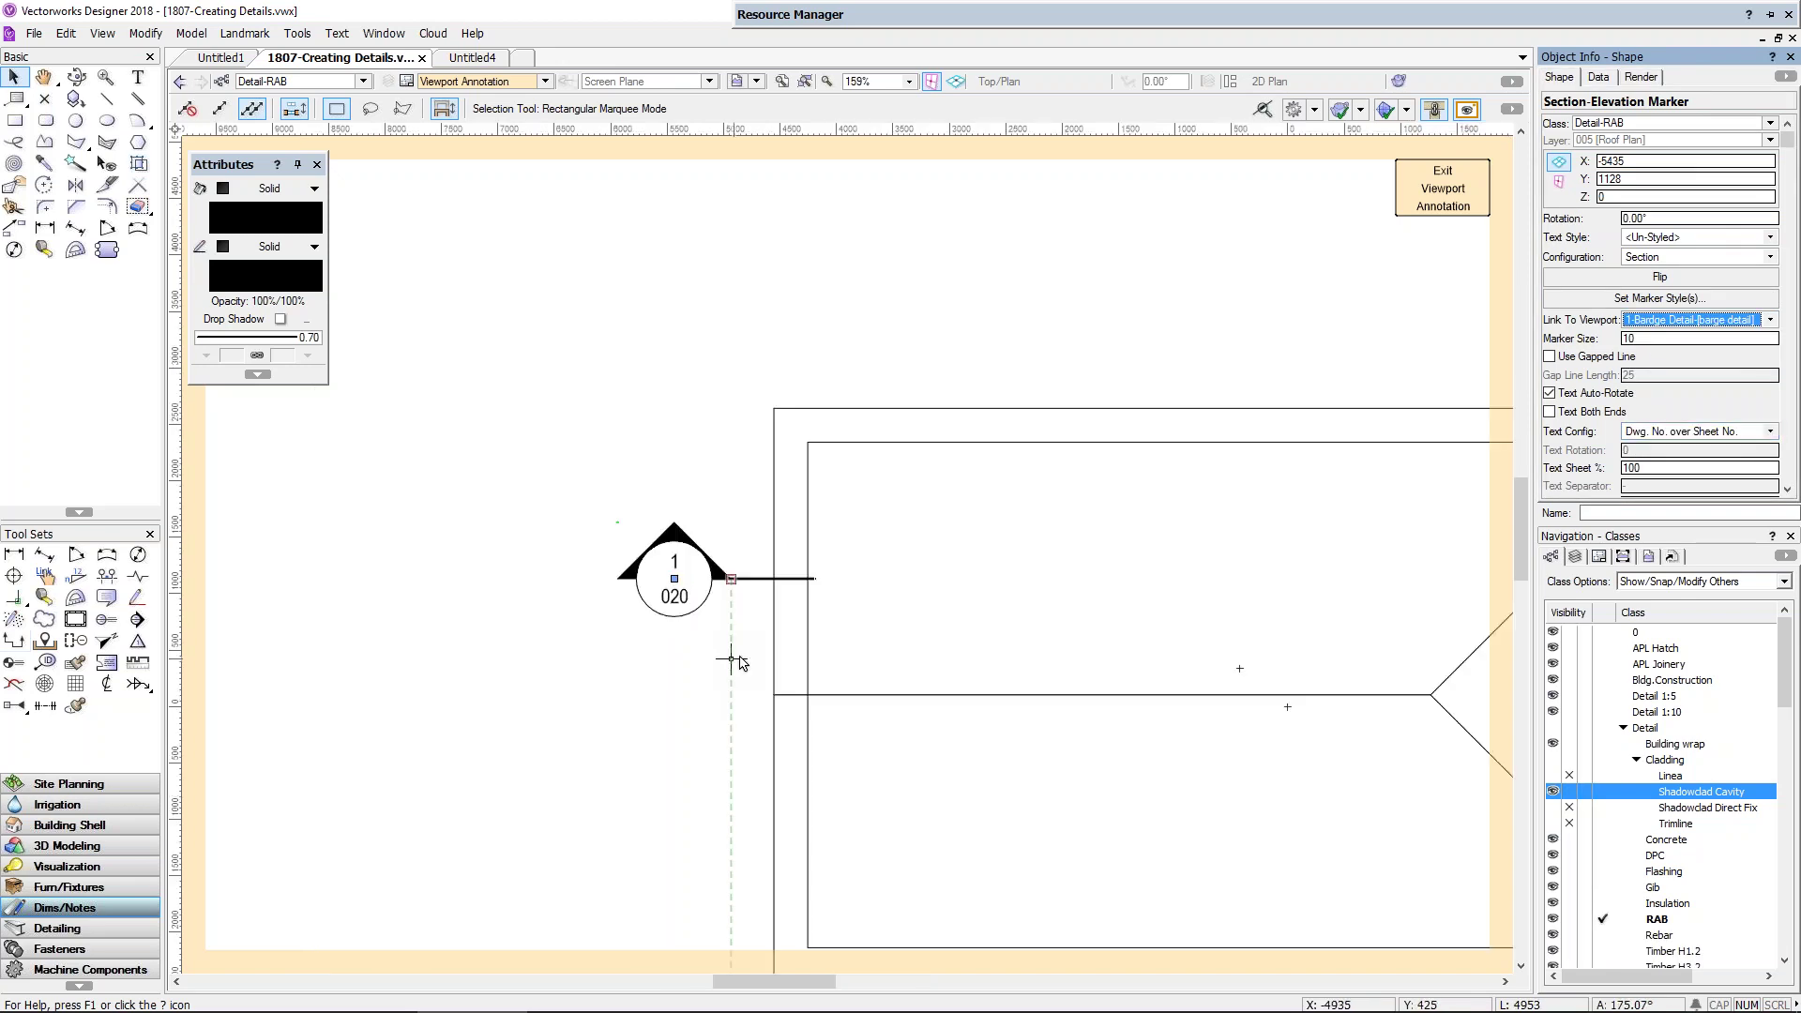
{"action": "left_click", "coordinate": [827, 566]}
{"action": "left_click", "coordinate": [1442, 188]}
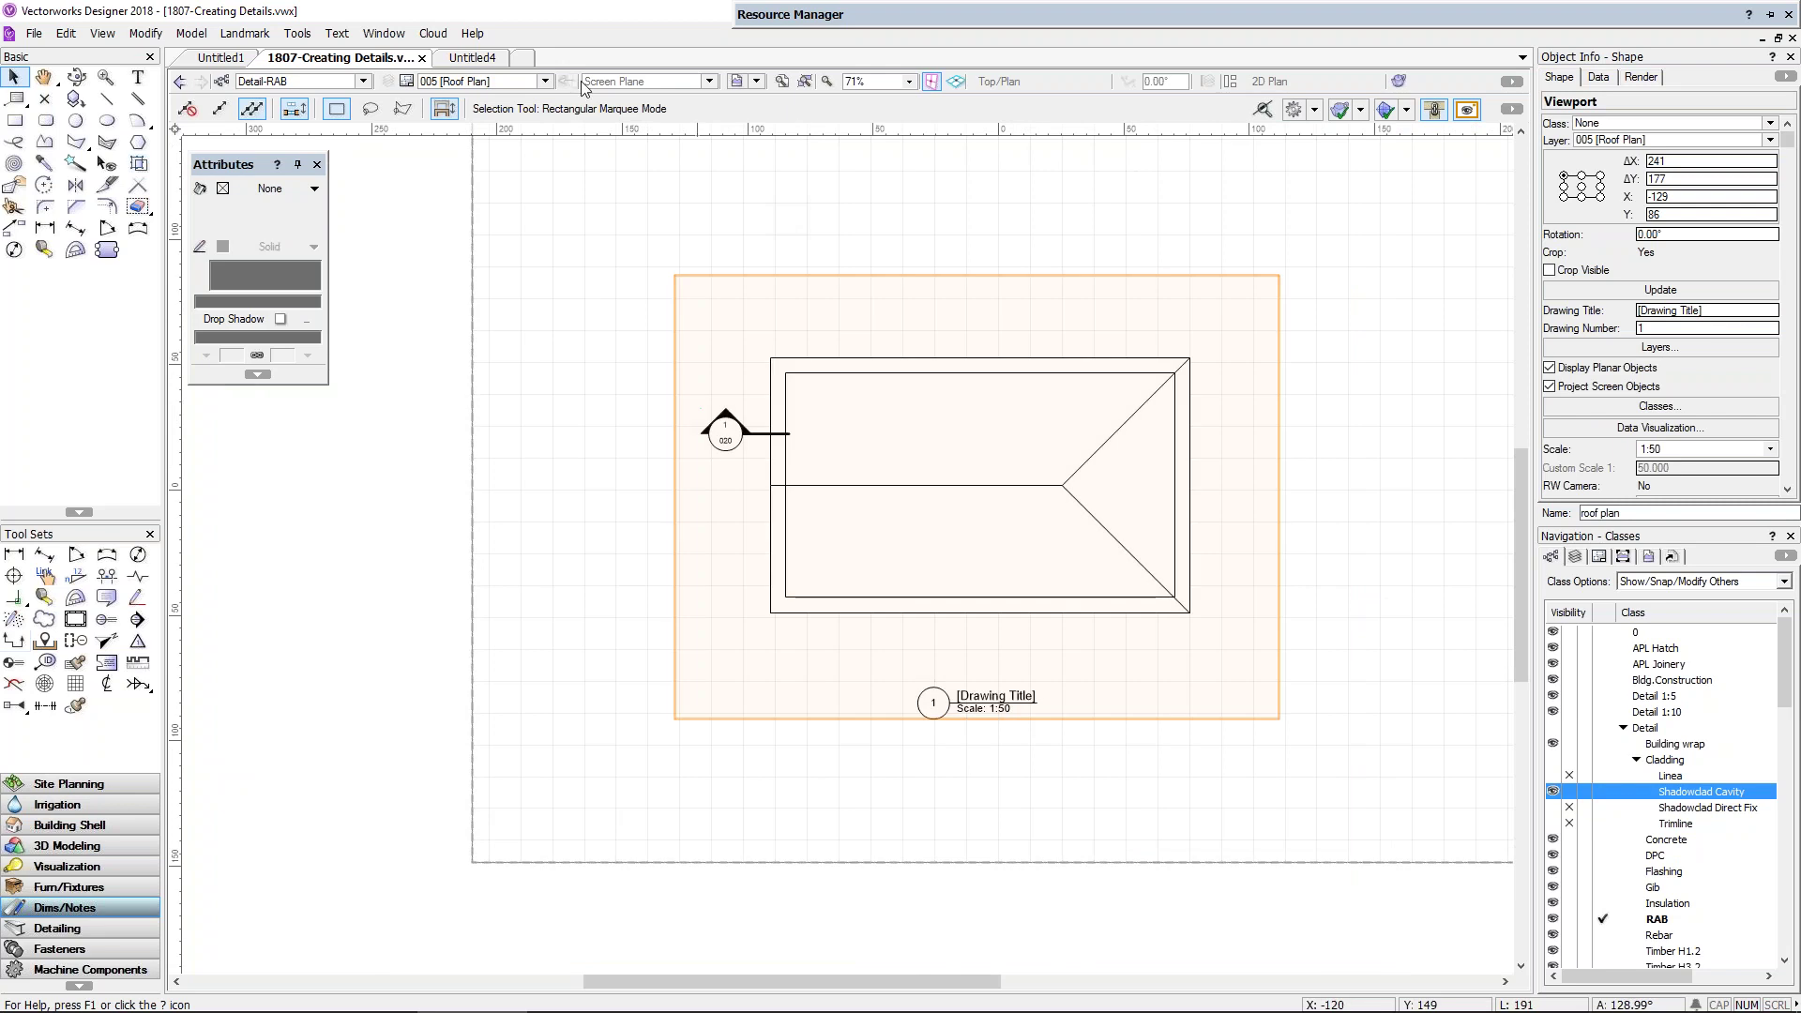
{"action": "middle_click_drag", "start_coordinate": [993, 453], "coordinate": [771, 701]}
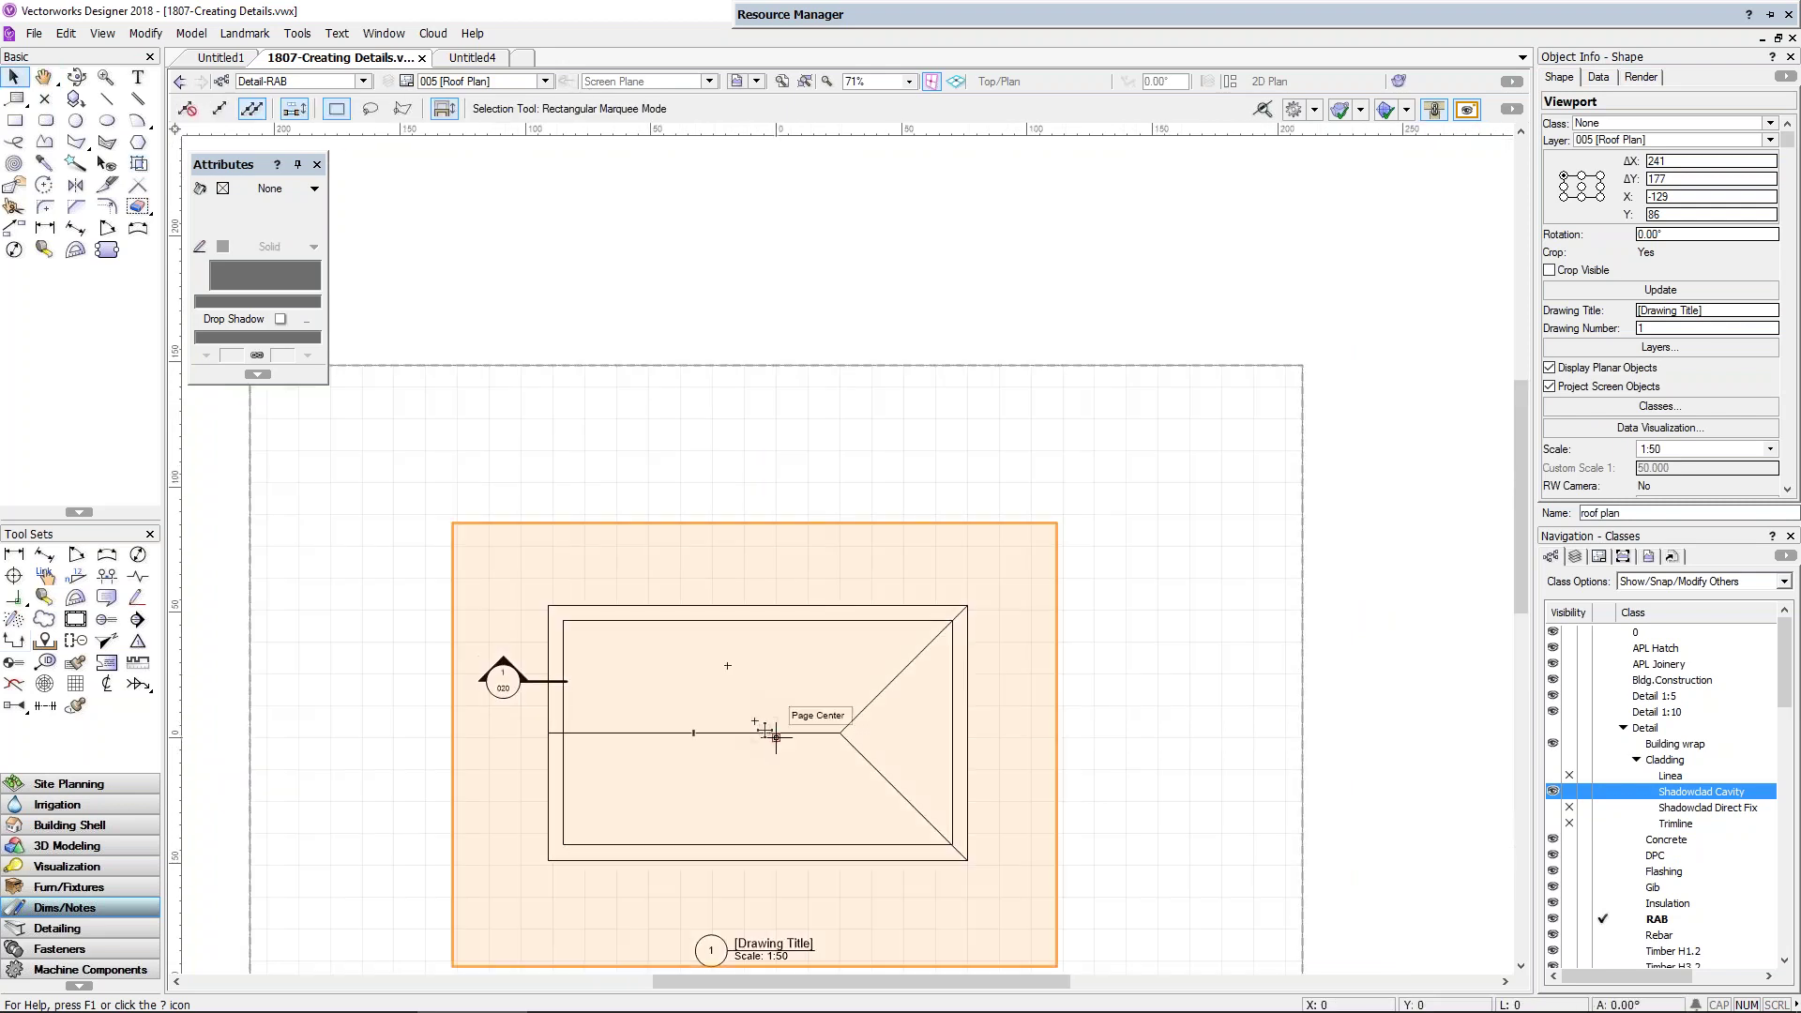
Step: Activate the walls design layer and show the building in a right isometric view
{"action": "left_click", "coordinate": [544, 80]}
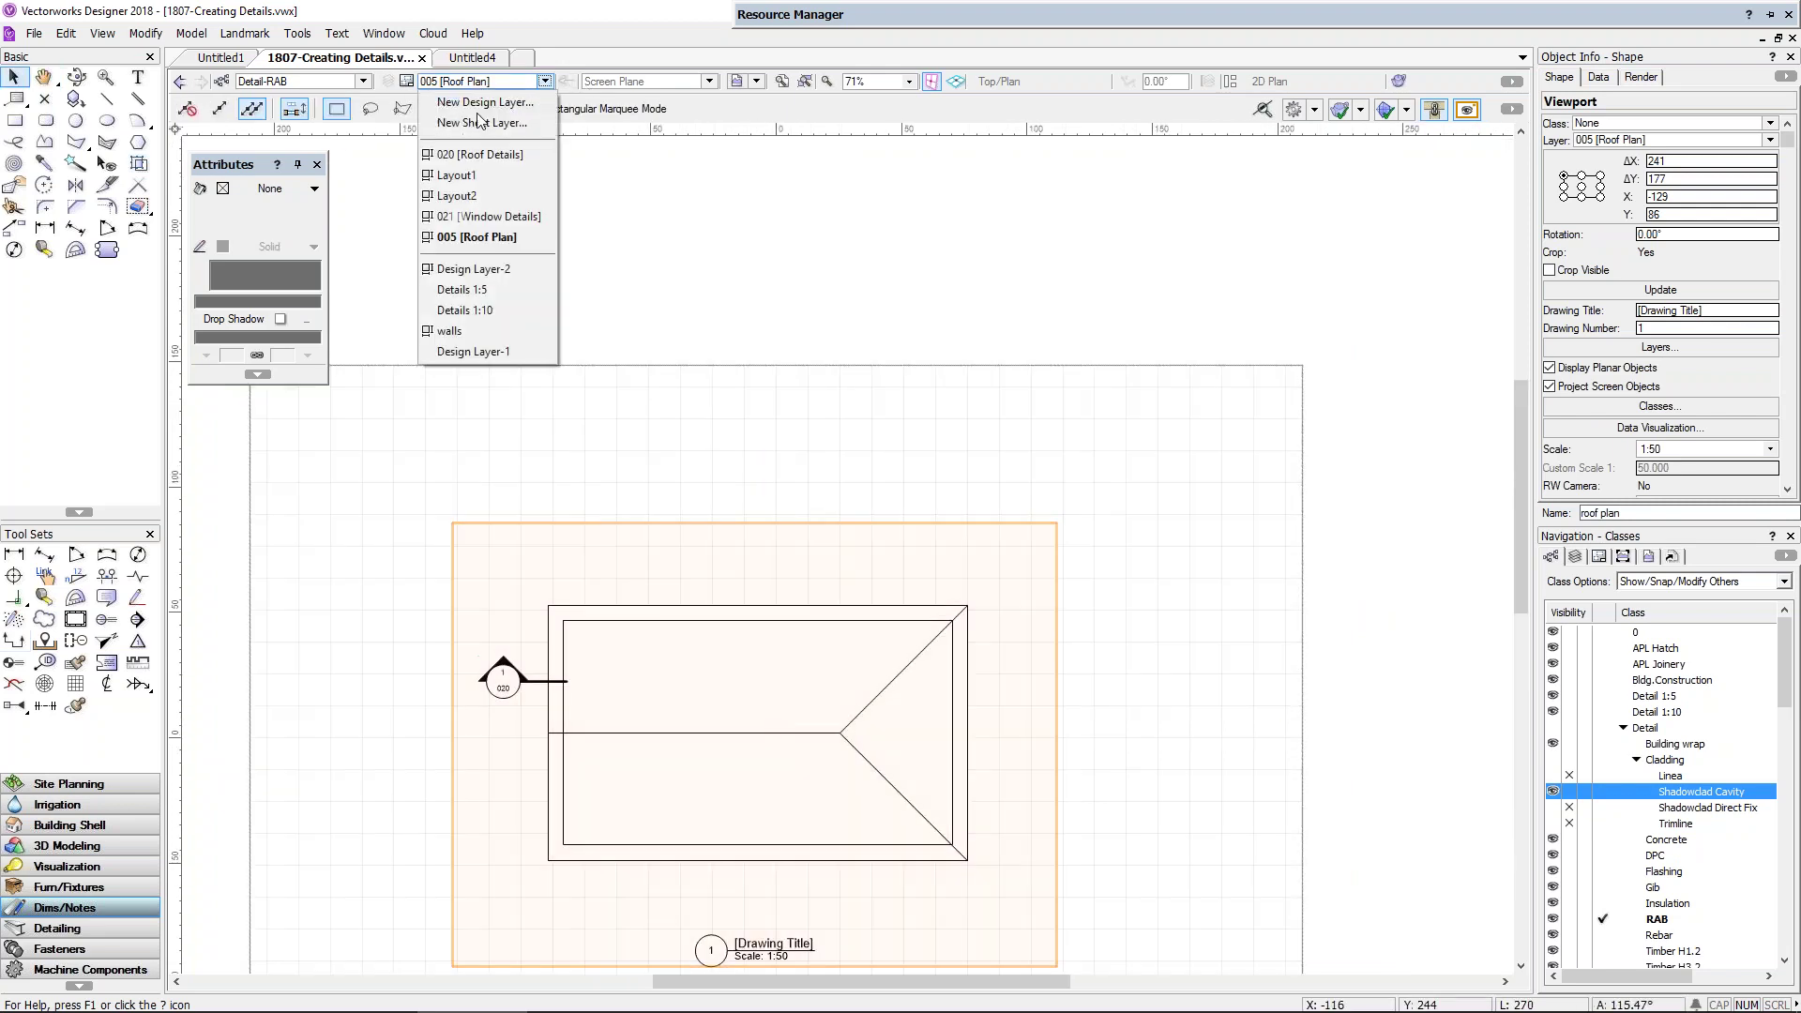
{"action": "left_click", "coordinate": [487, 351]}
{"action": "left_click", "coordinate": [512, 81]}
{"action": "left_click", "coordinate": [488, 270]}
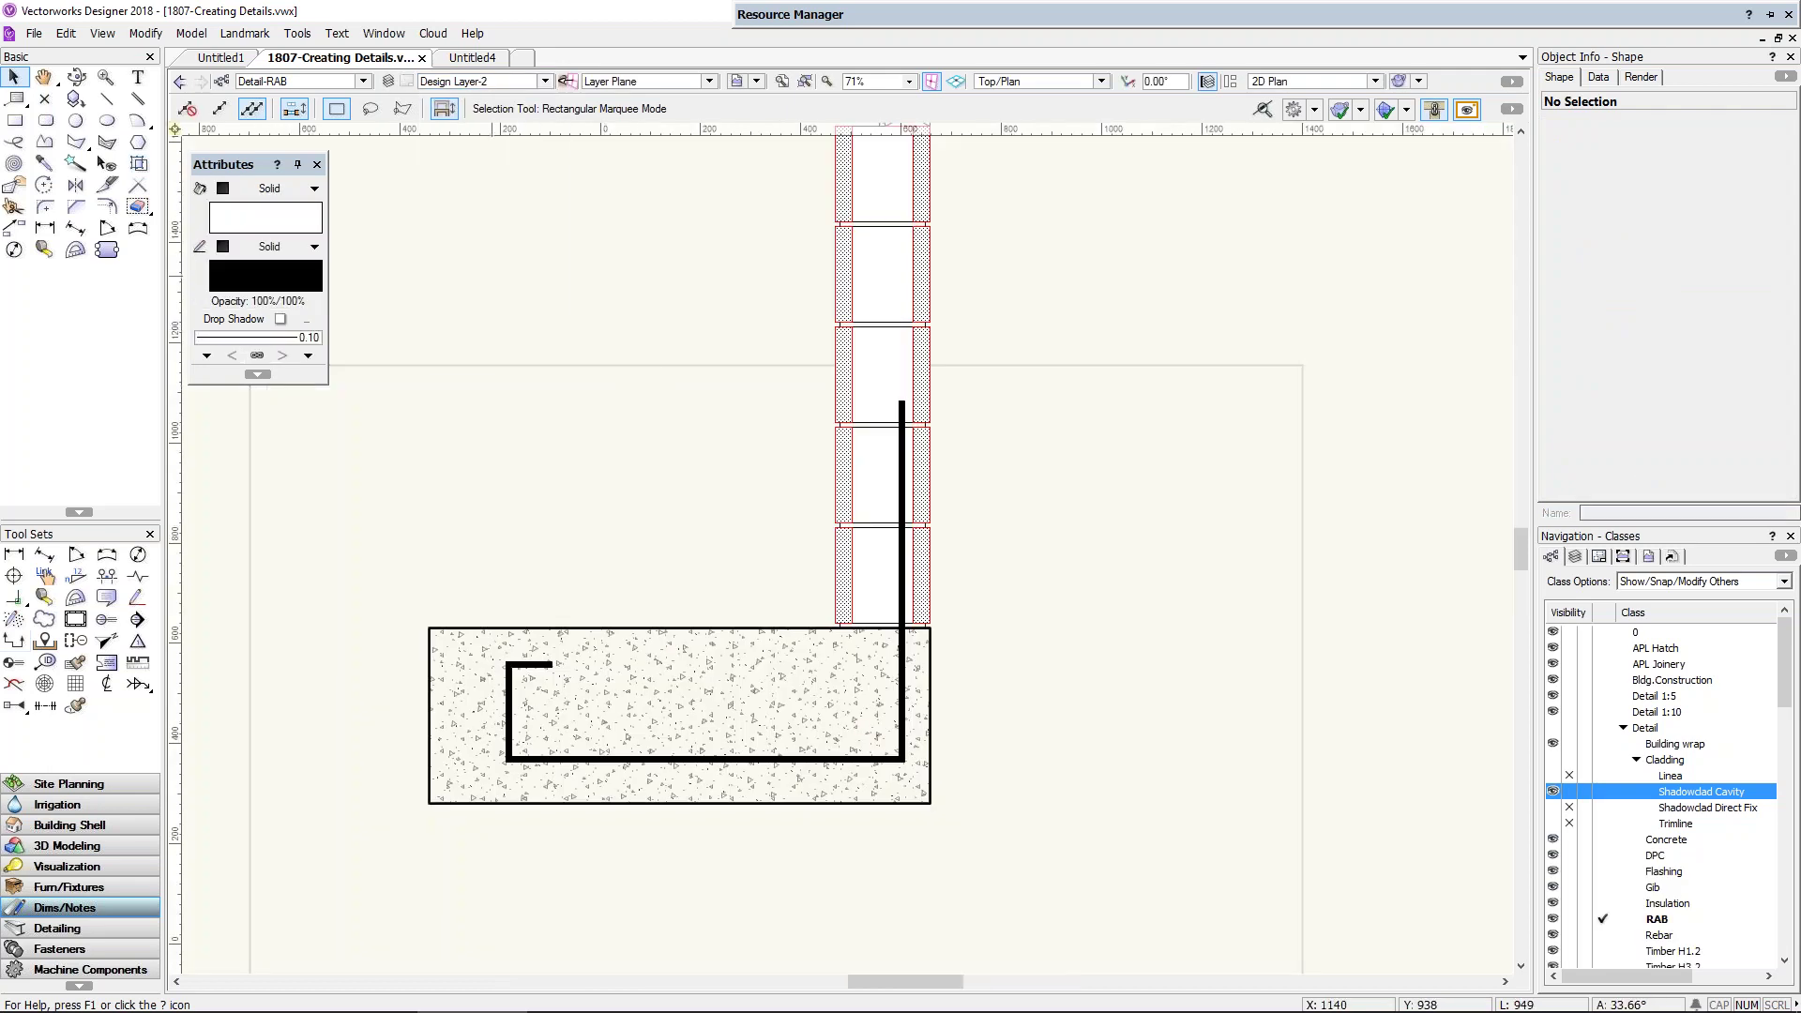
{"action": "scroll", "coordinate": [856, 318], "scroll_direction": "down", "scroll_amount": 6}
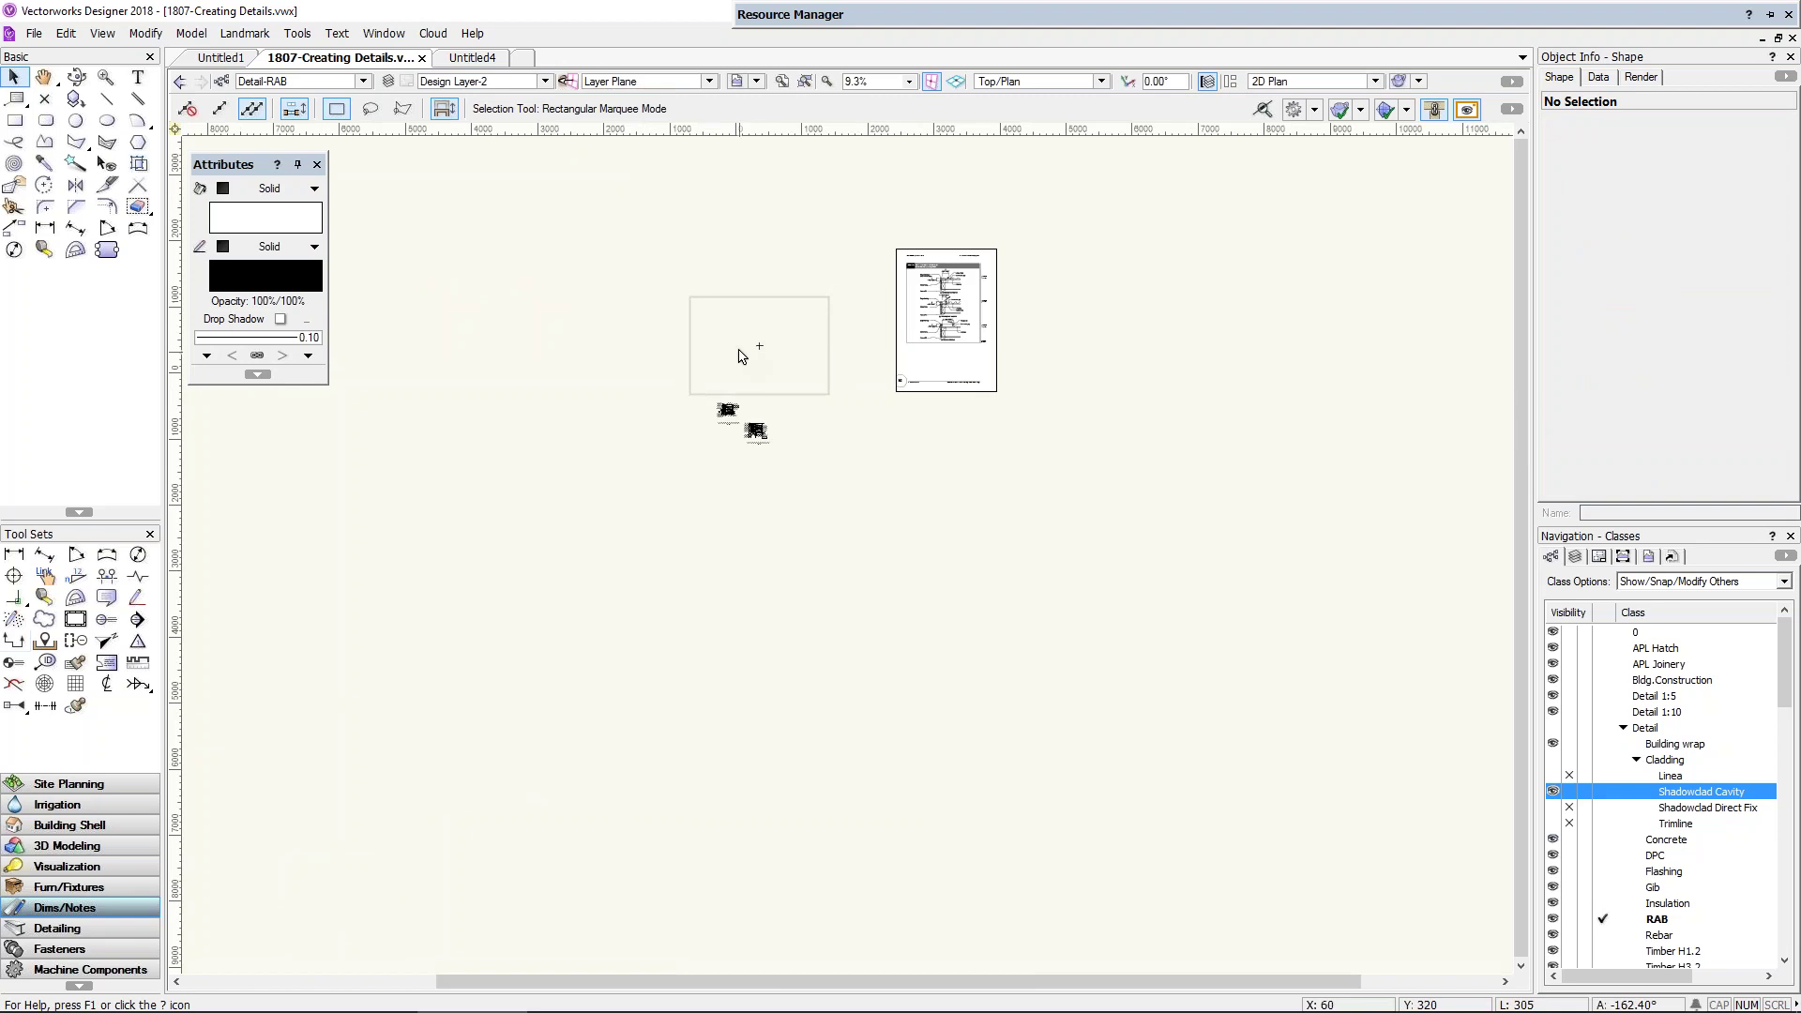
{"action": "left_click", "coordinate": [453, 82]}
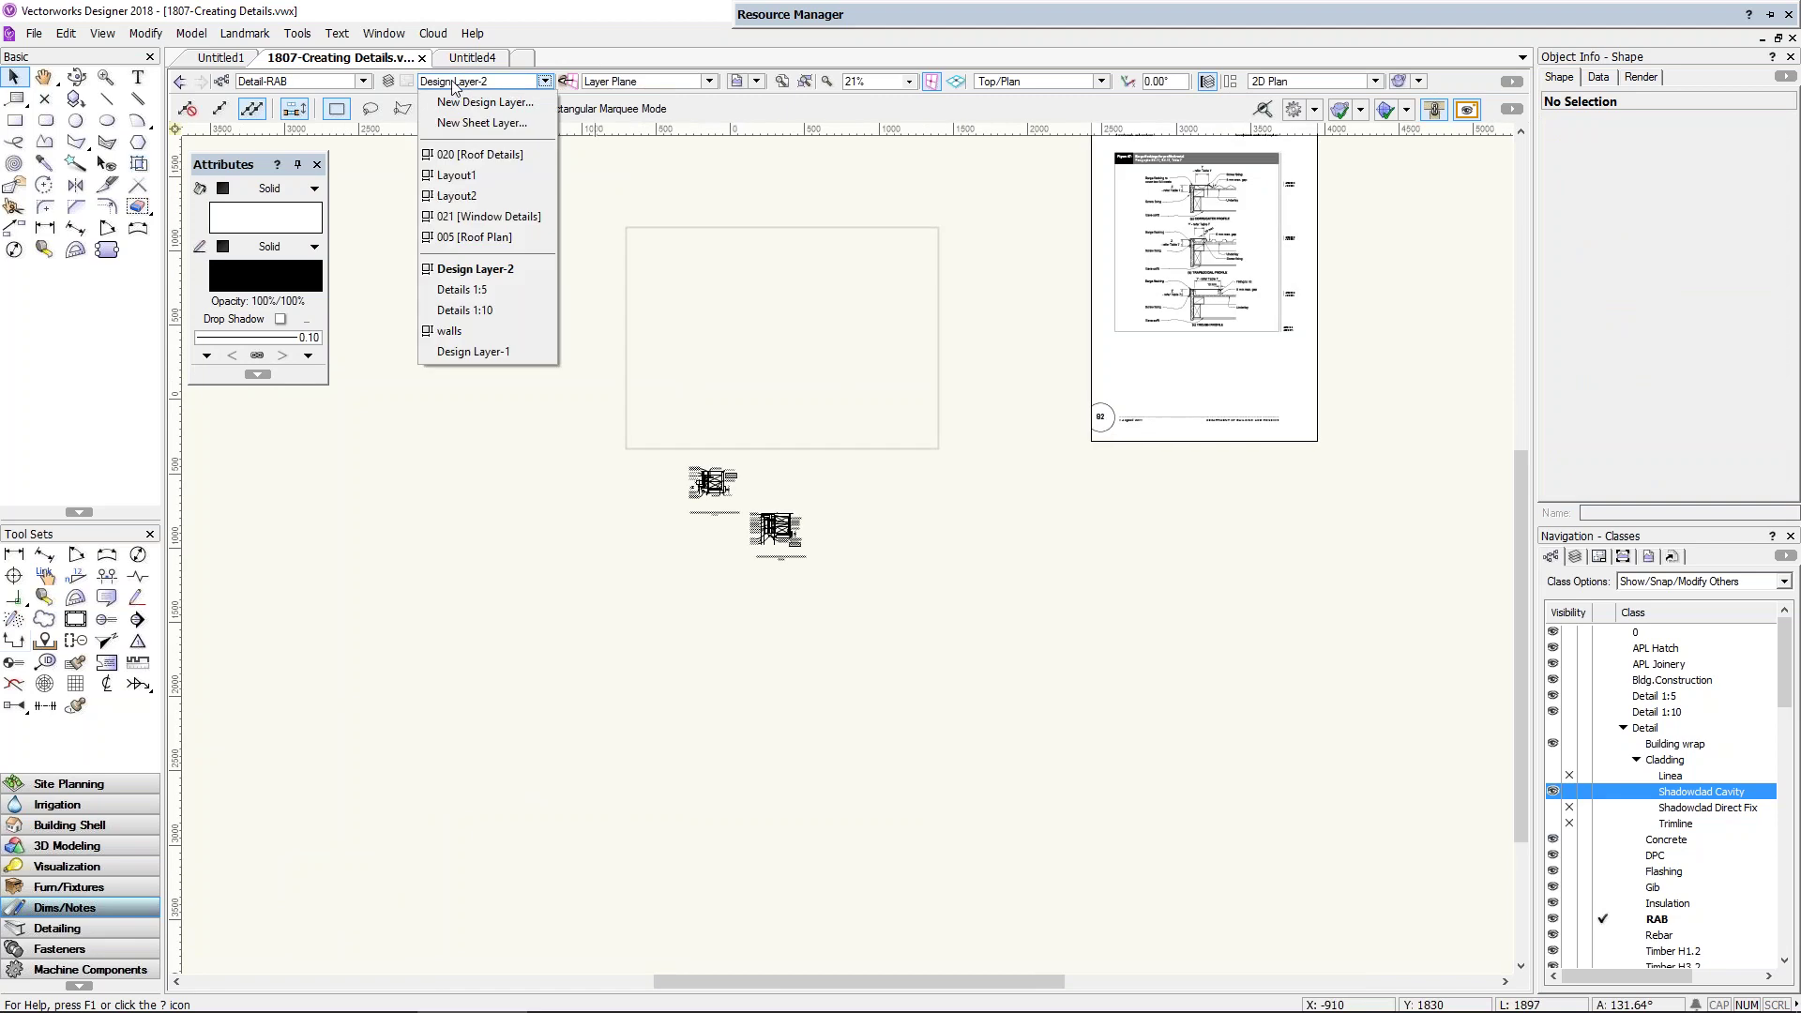
{"action": "left_click", "coordinate": [450, 331]}
{"action": "key", "text": "3"}
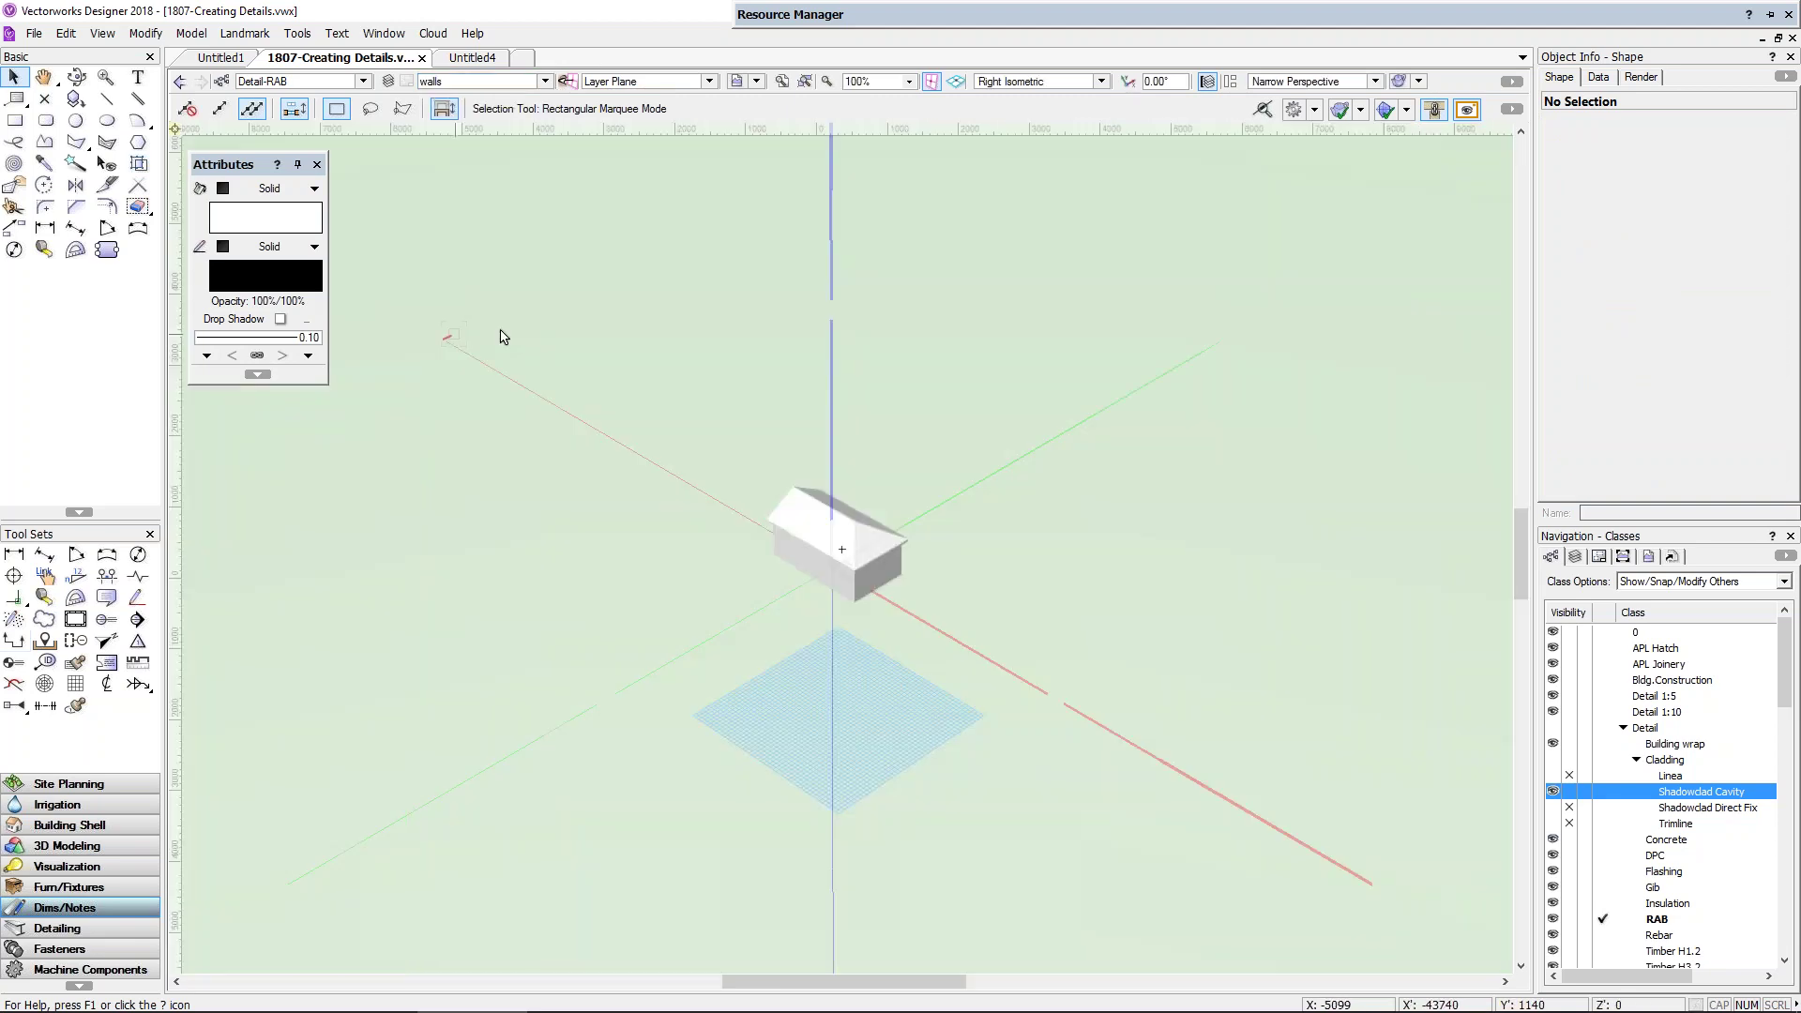
Step: Select all the building's objects, make the Clip Cube toggle available in the view bar, and enable the clip cube around them
{"action": "left_click", "coordinate": [807, 562]}
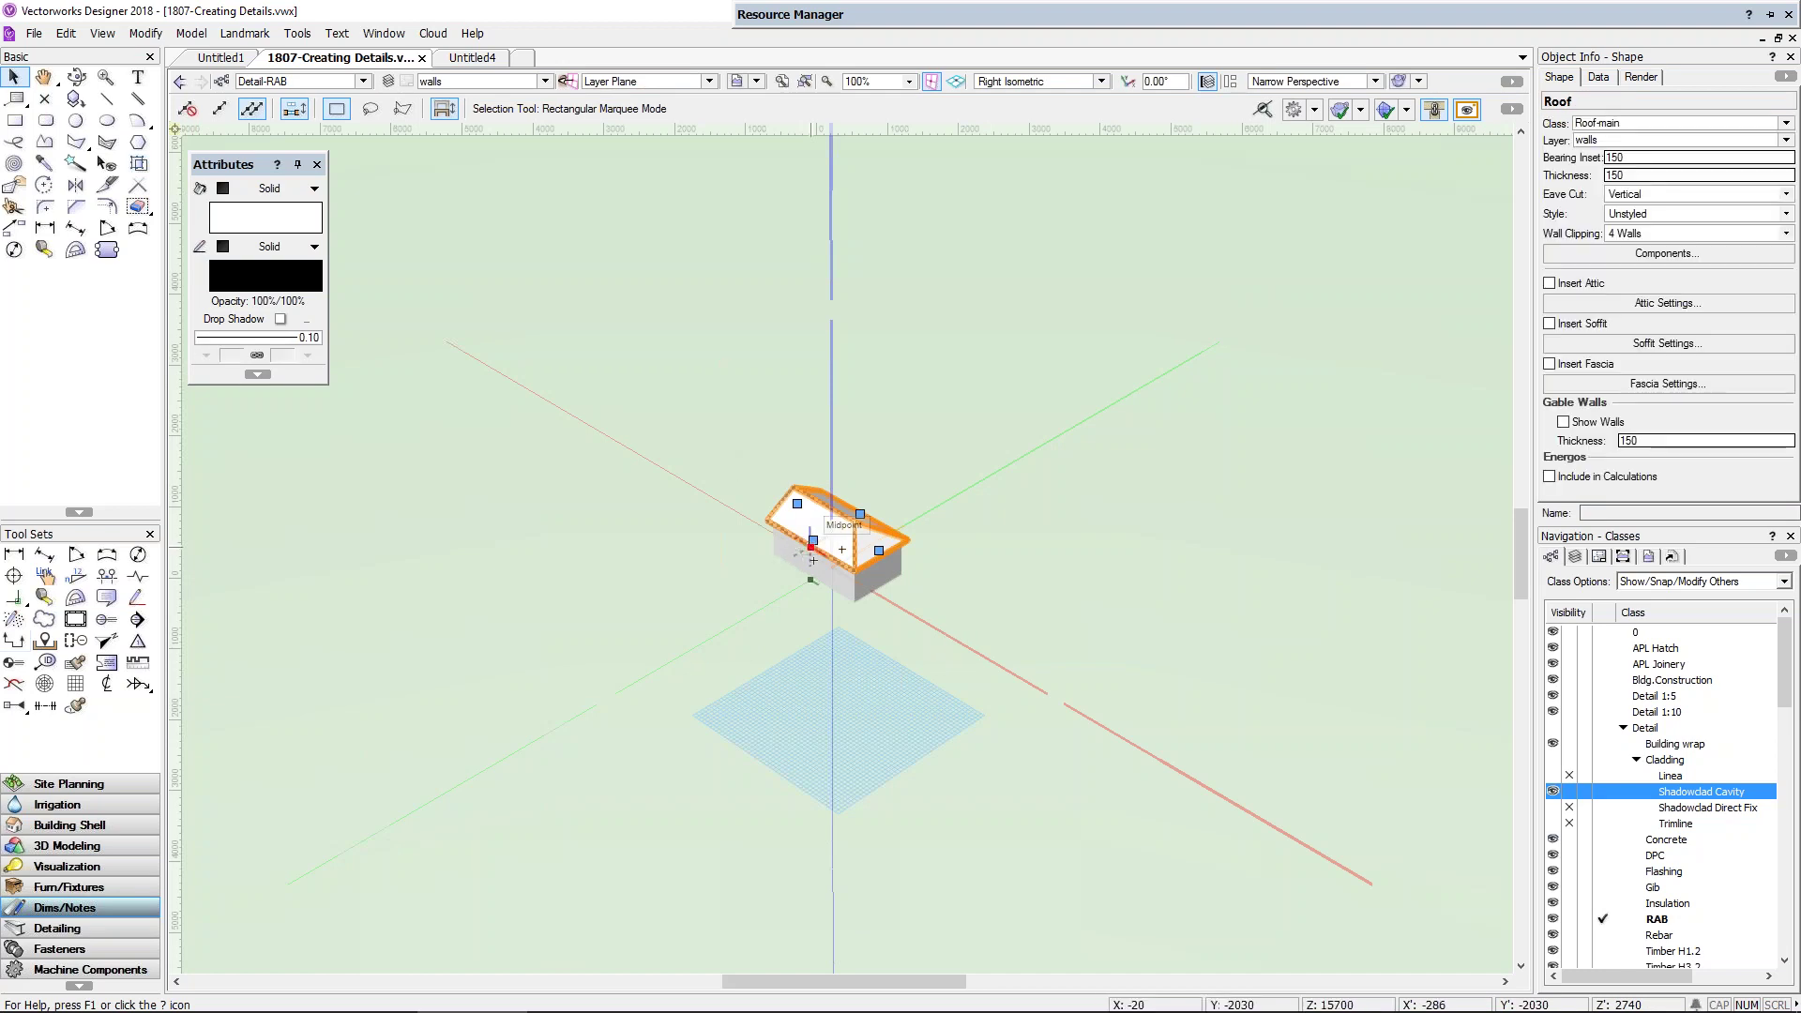
{"action": "key", "text": "ctrl+a"}
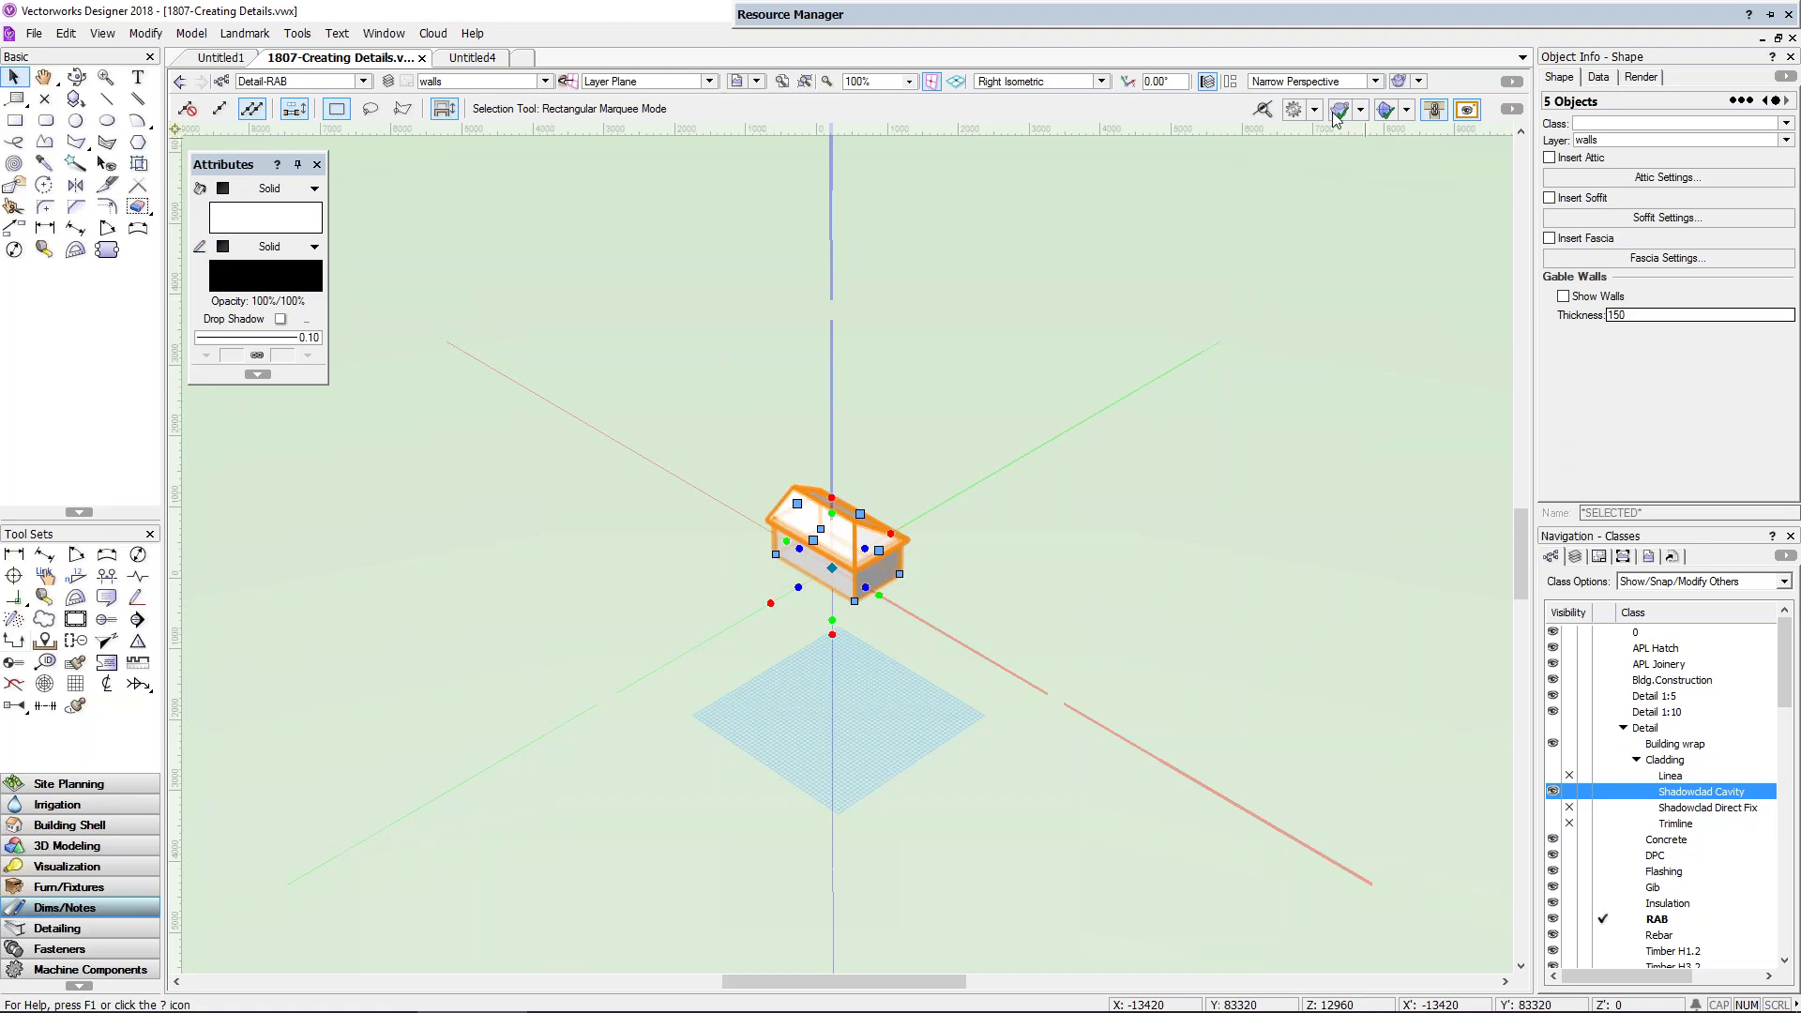
{"action": "left_click", "coordinate": [1510, 110]}
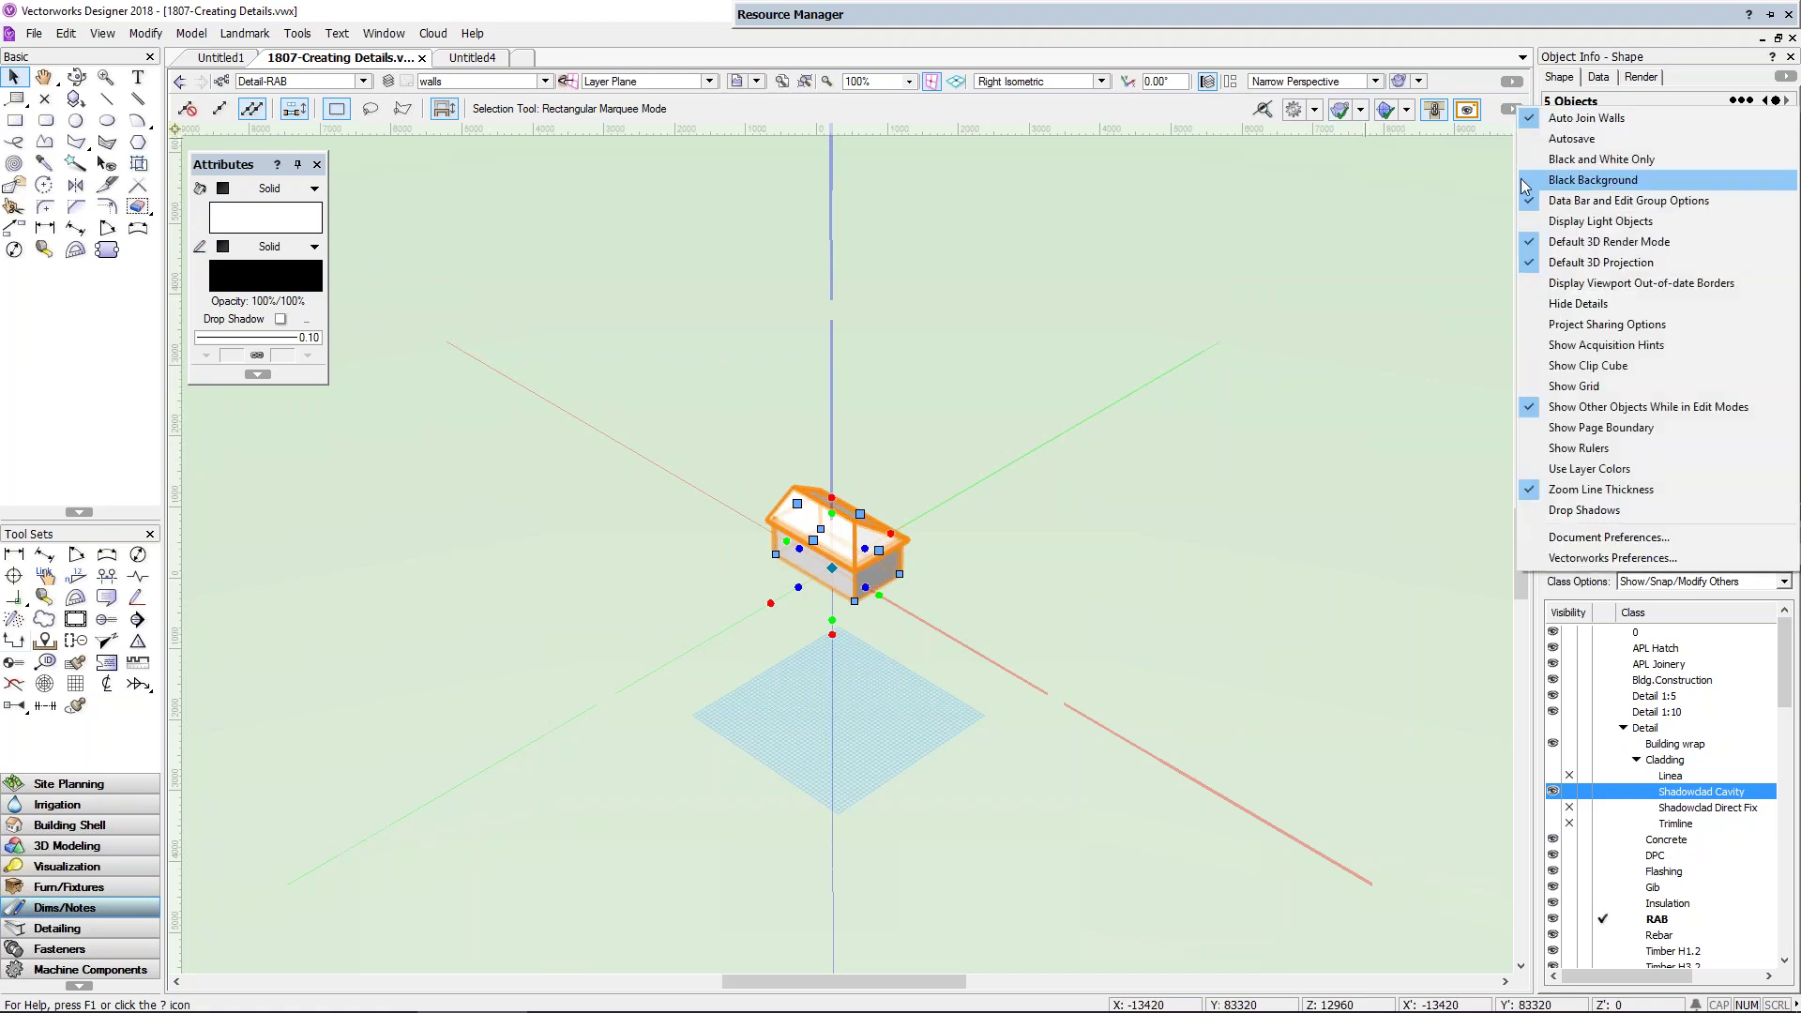
{"action": "left_click", "coordinate": [1547, 365]}
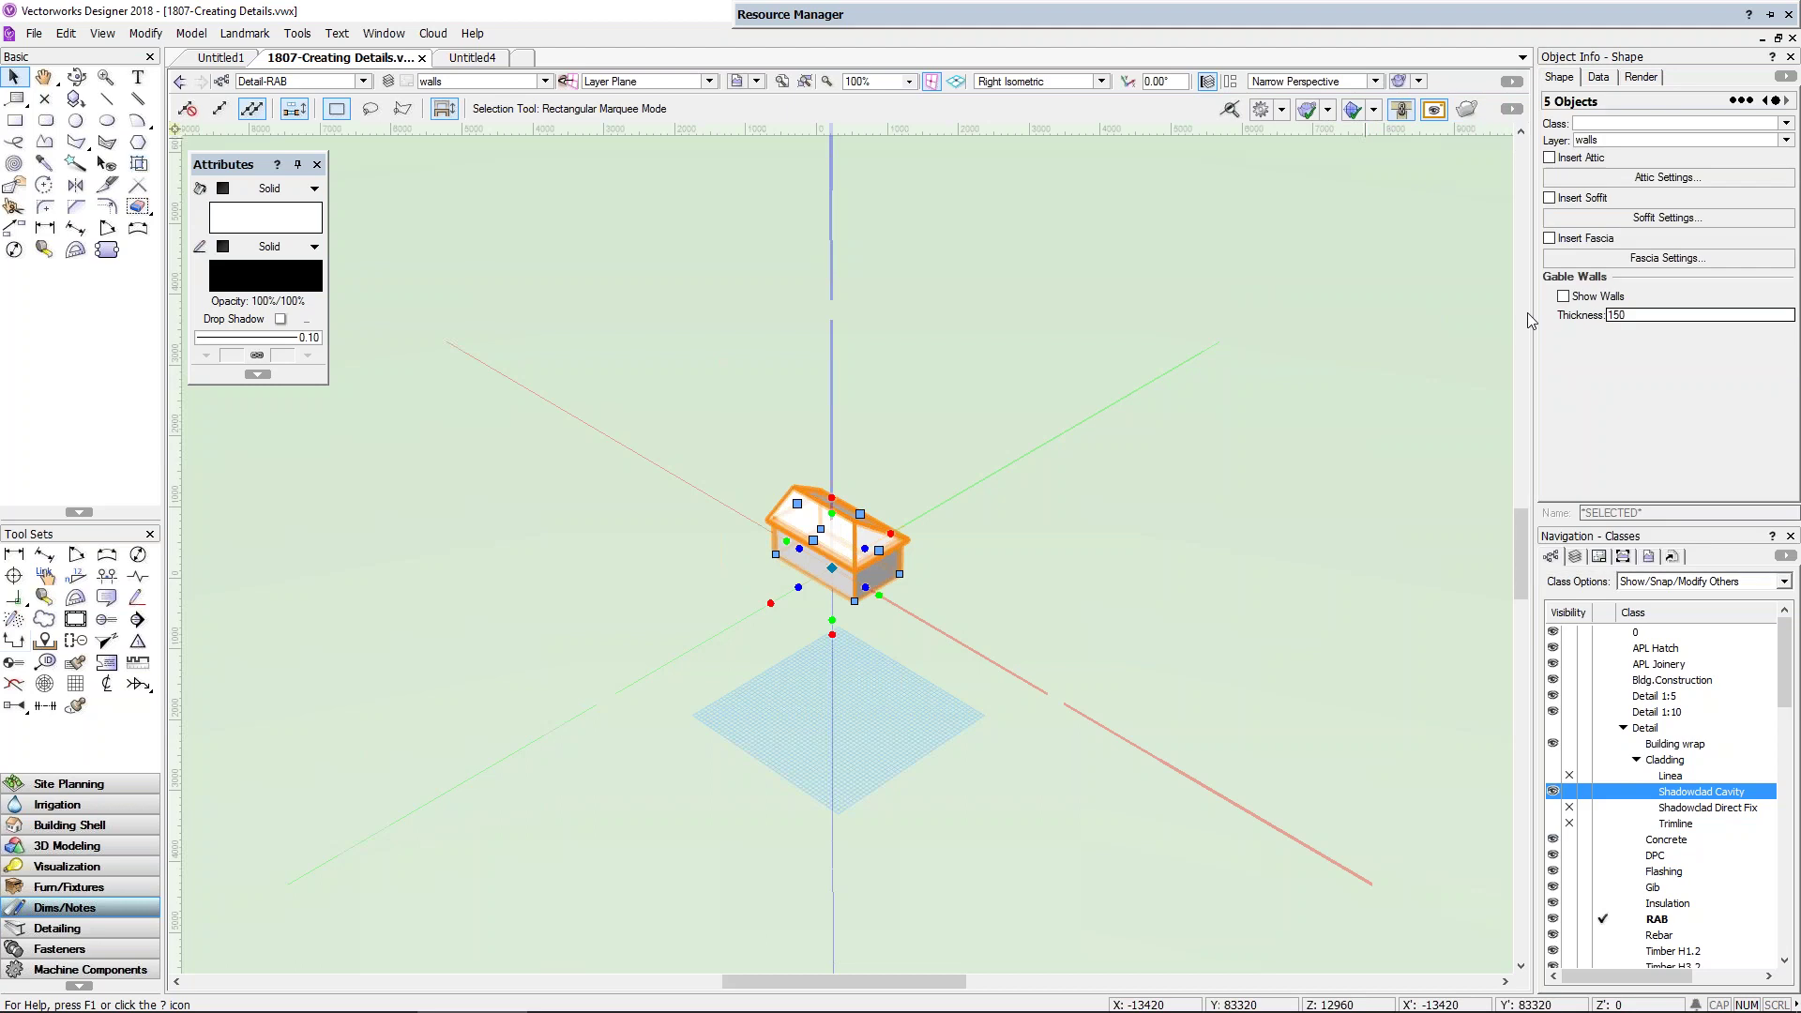
{"action": "left_click", "coordinate": [1465, 112]}
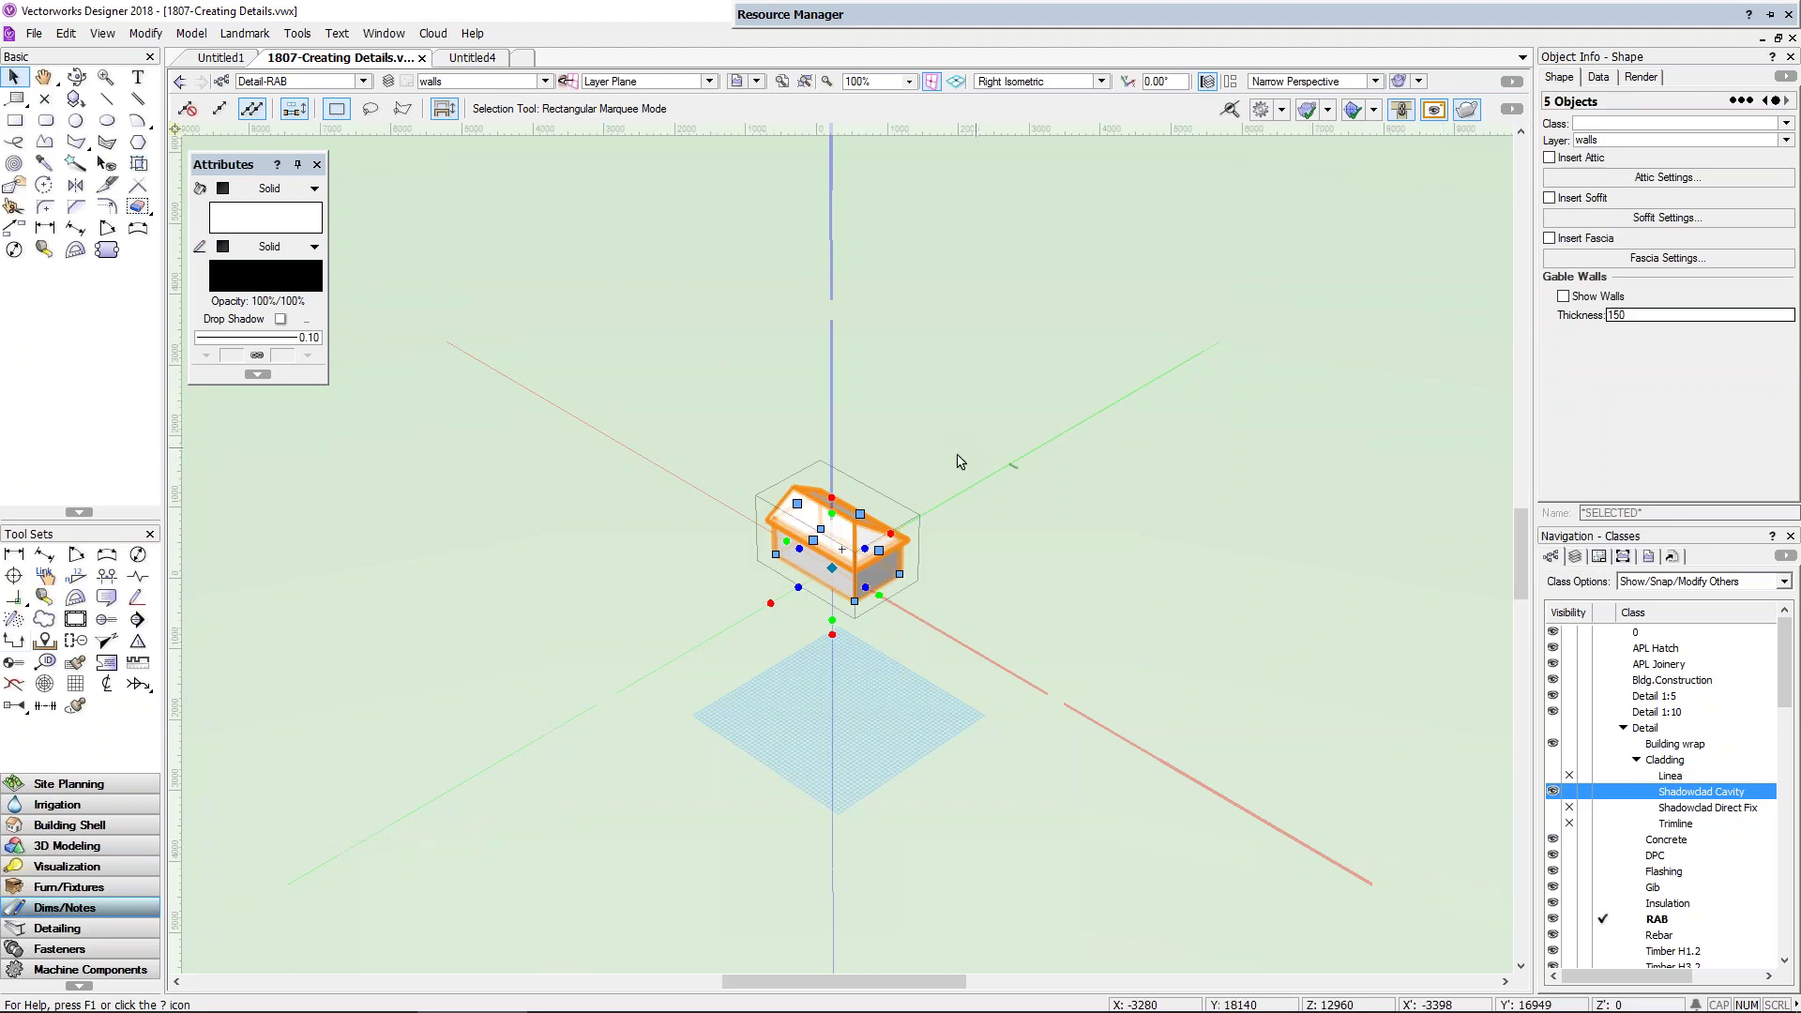
Step: Push the clip cube's long side face inward about 3900 mm to cut lengthwise through the building
{"action": "left_click", "coordinate": [778, 490]}
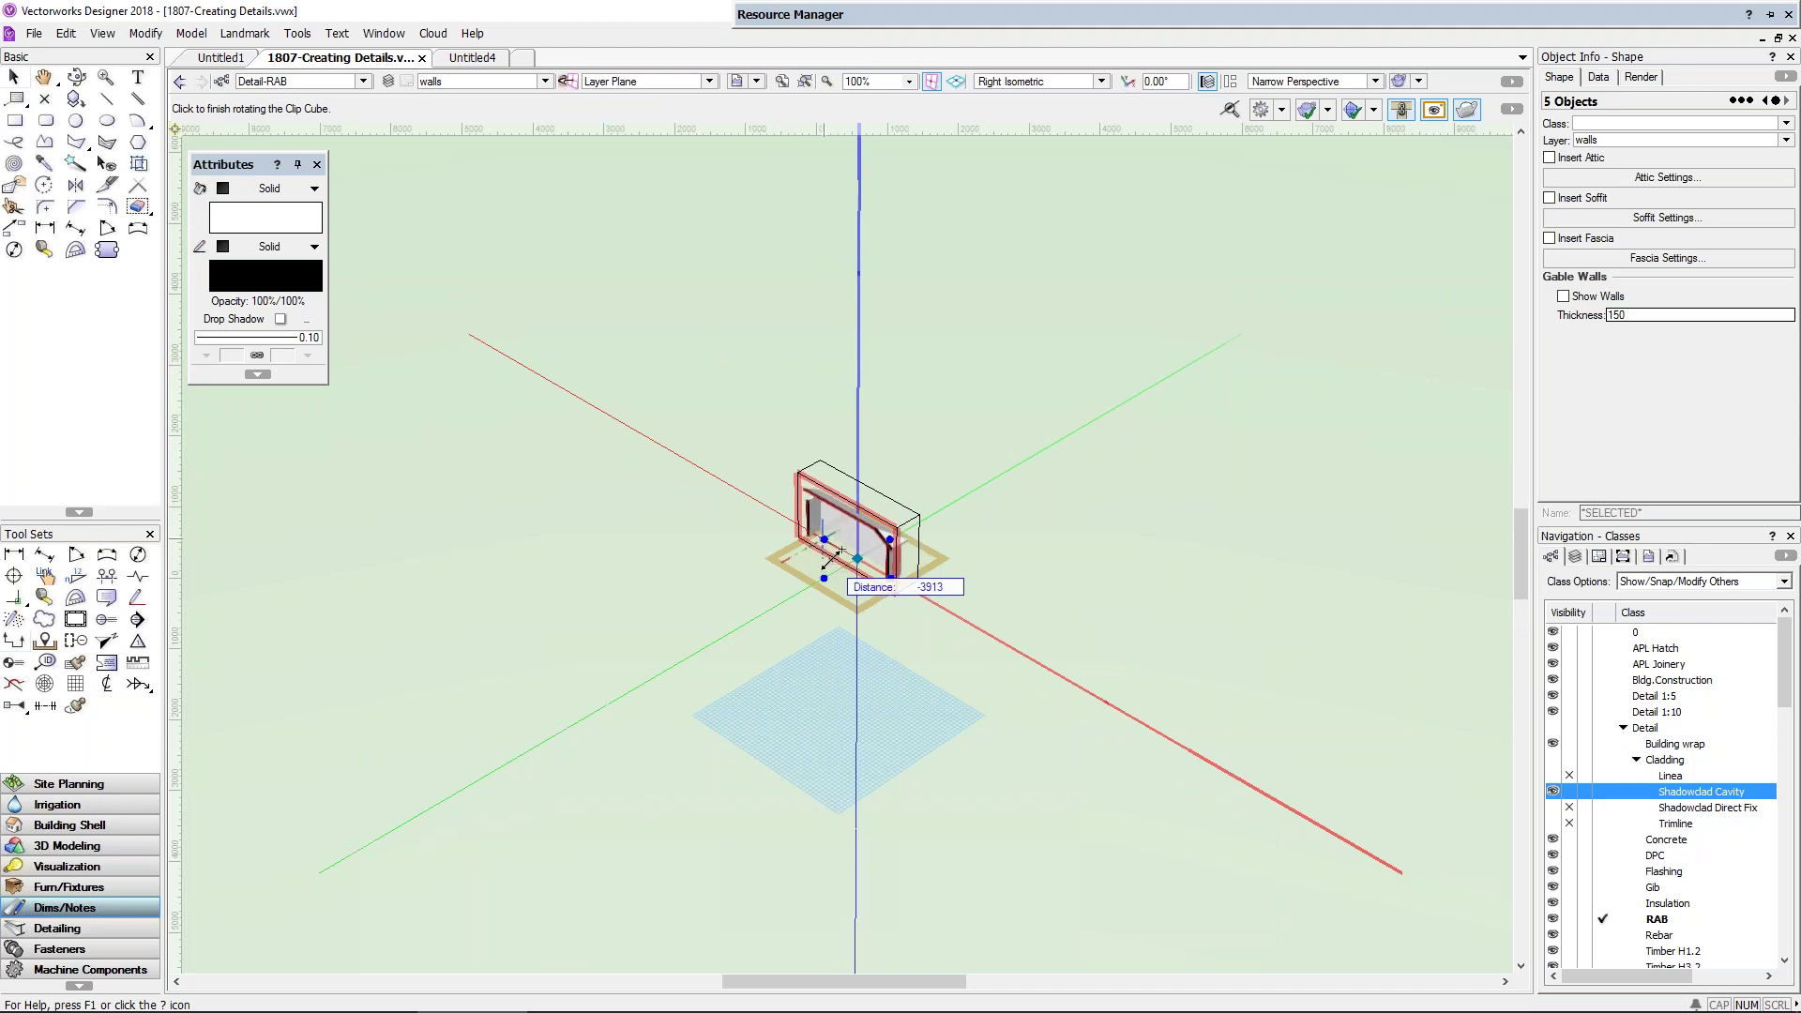
{"action": "left_click", "coordinate": [842, 549]}
{"action": "key", "text": "x"}
{"action": "key", "text": "ctrl+6"}
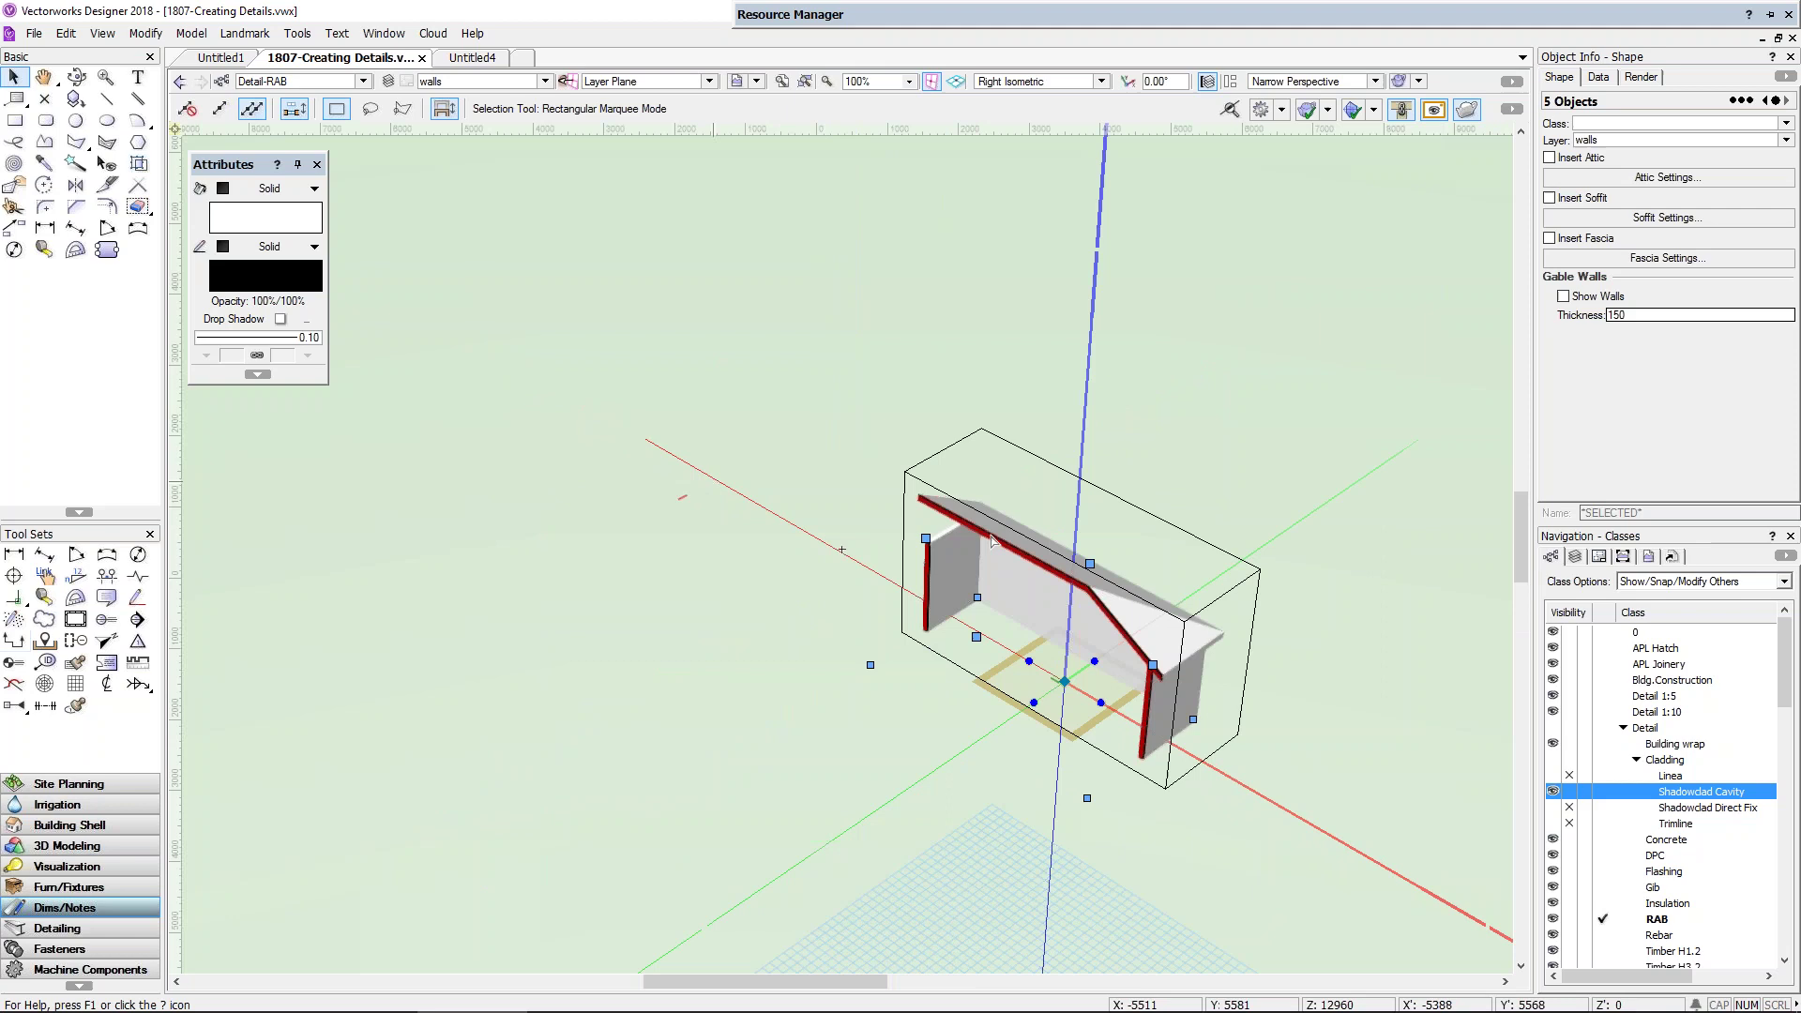
Step: Create a section viewport from the clip cube's cut face on a new sheet layer numbered 006 and titled Sections, at 1:50
{"action": "right_click", "coordinate": [917, 483]}
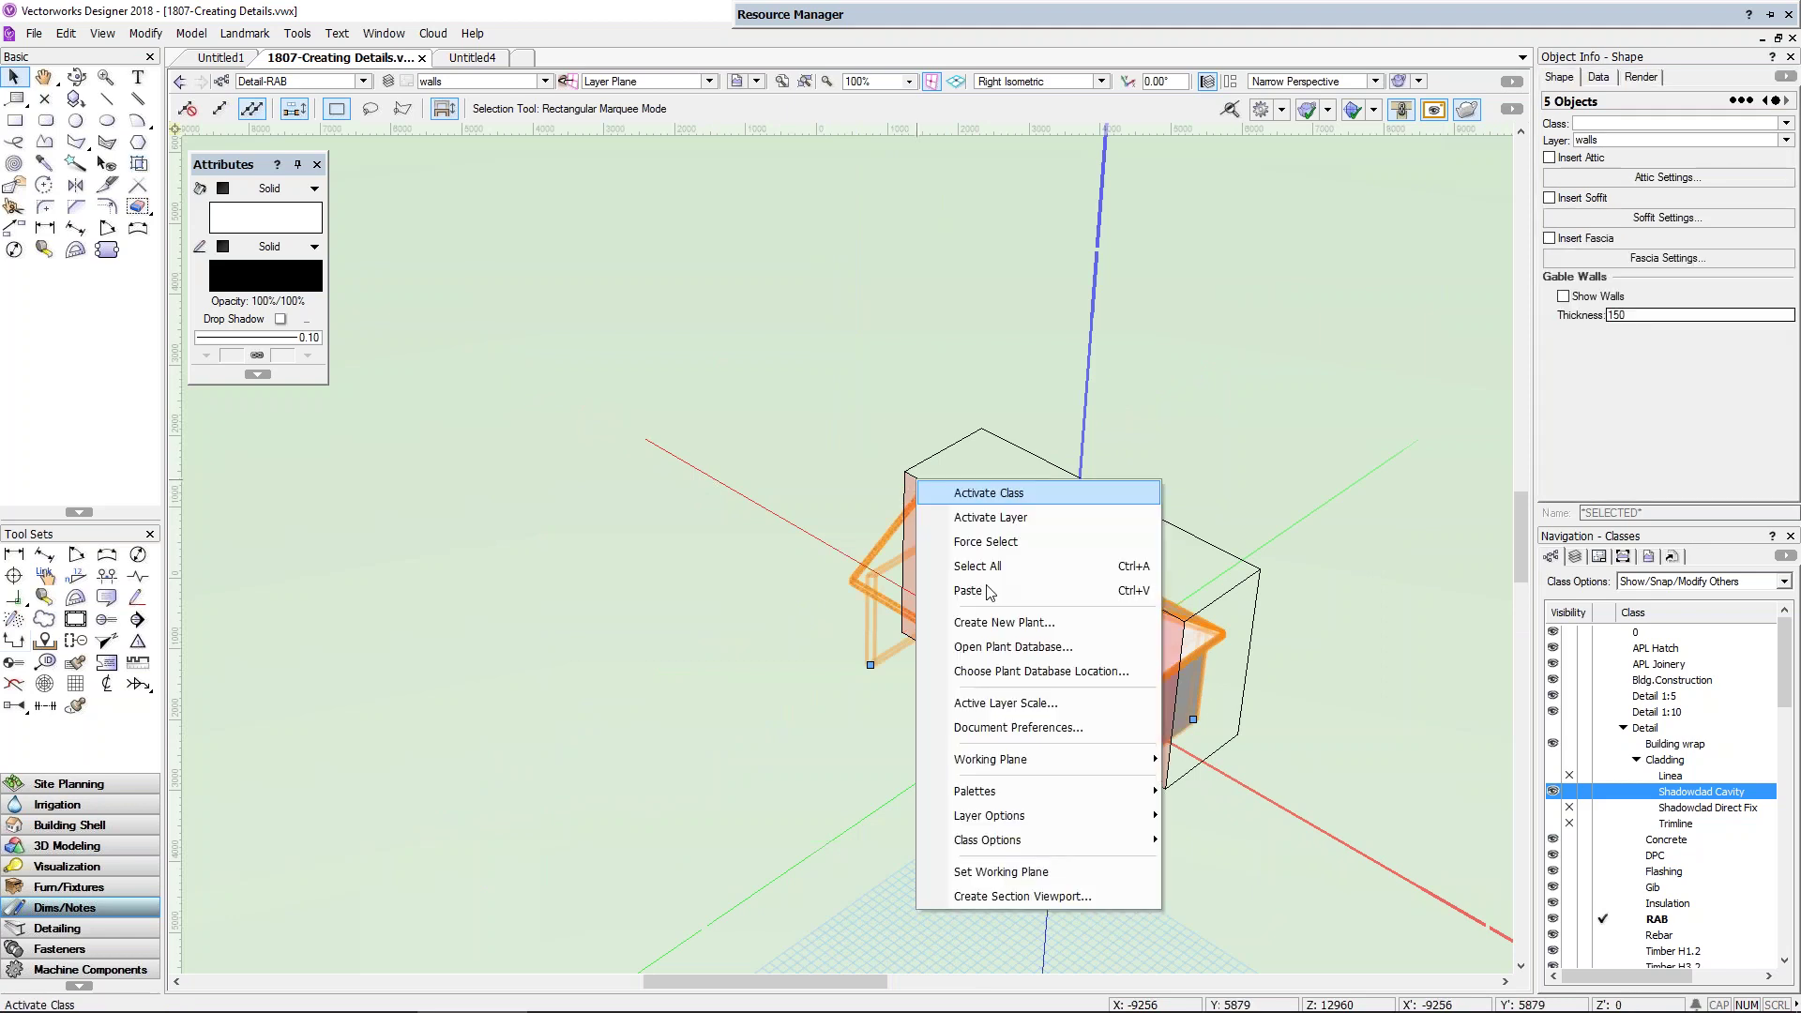
{"action": "left_click", "coordinate": [988, 896]}
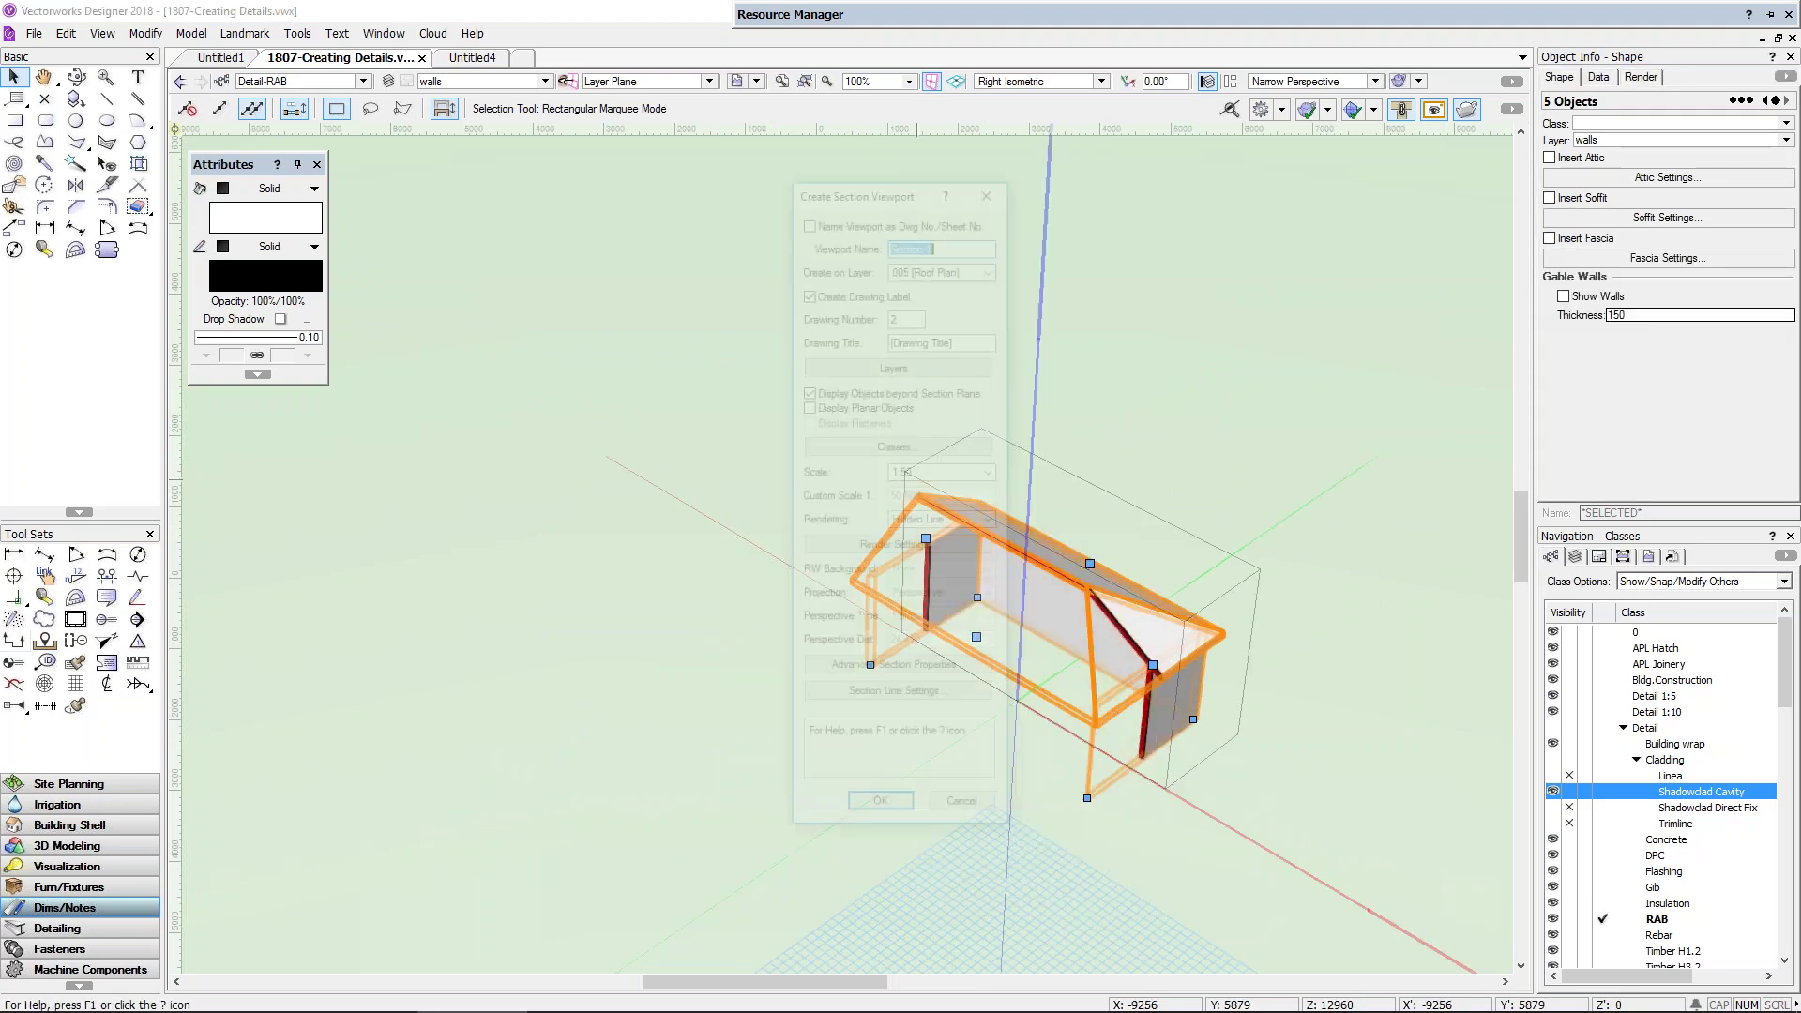
{"action": "left_click", "coordinate": [969, 263]}
{"action": "left_click", "coordinate": [972, 284]}
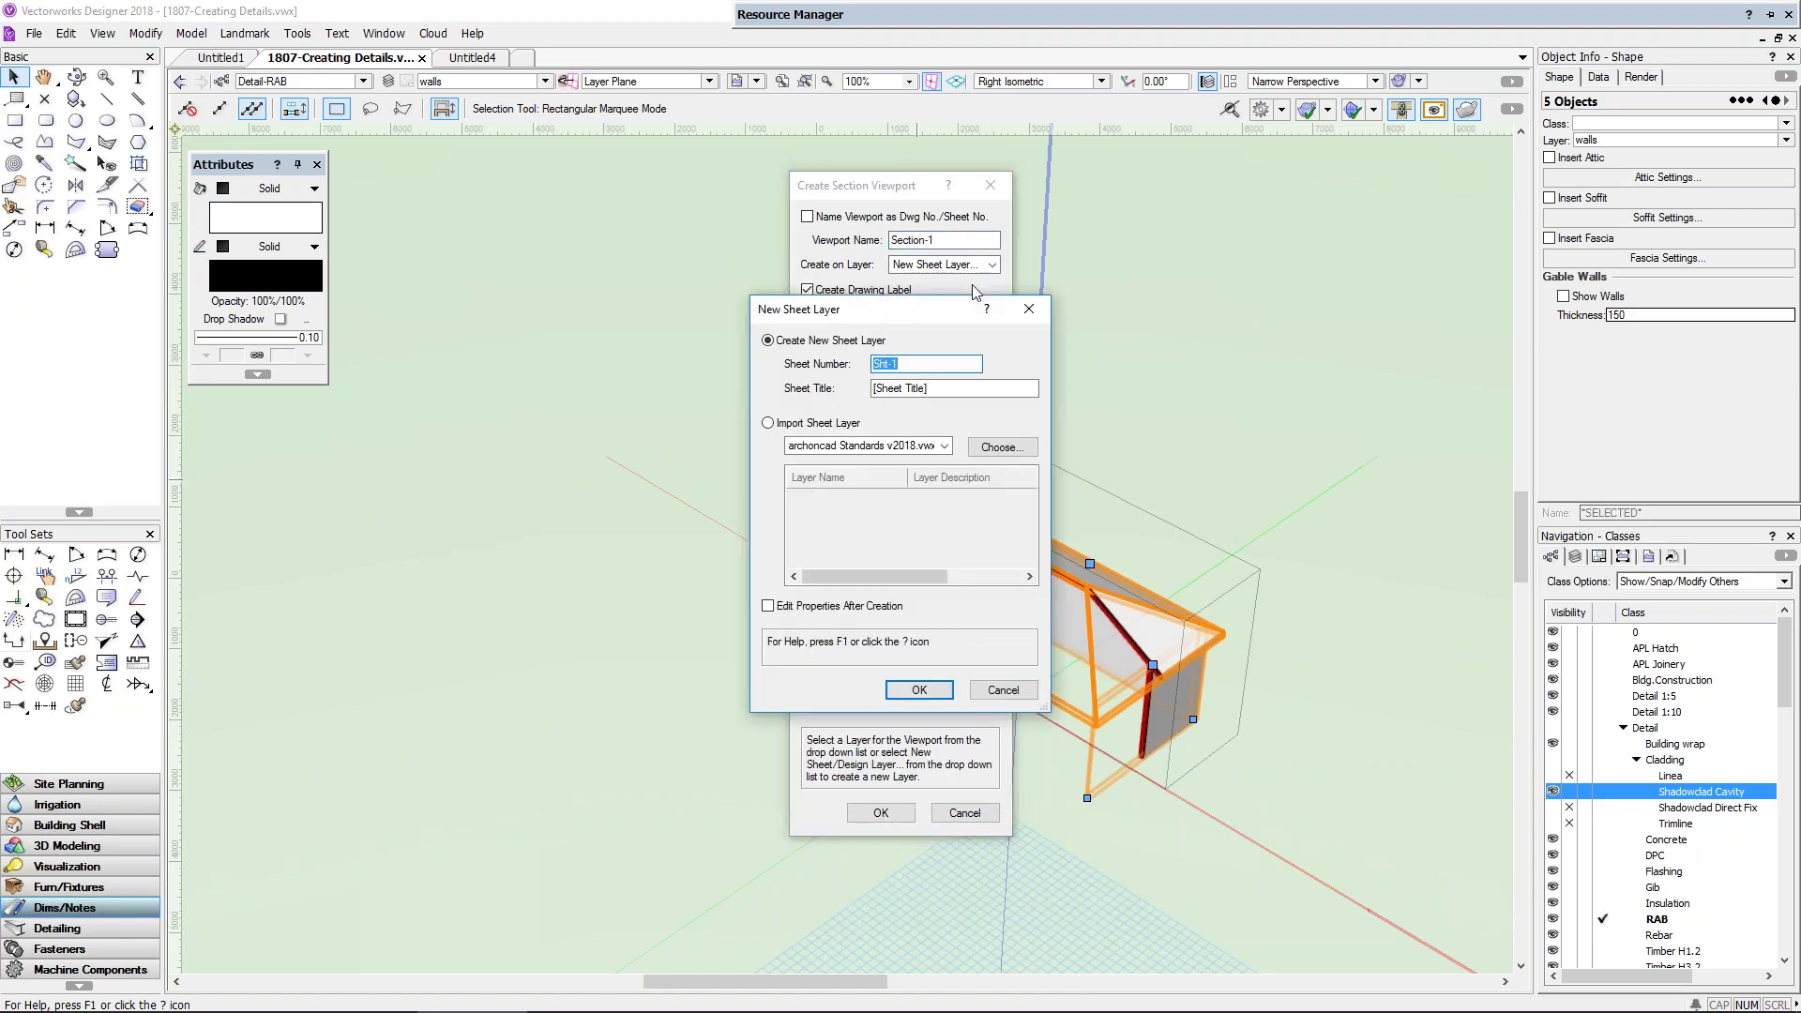
{"action": "key", "text": "Tab"}
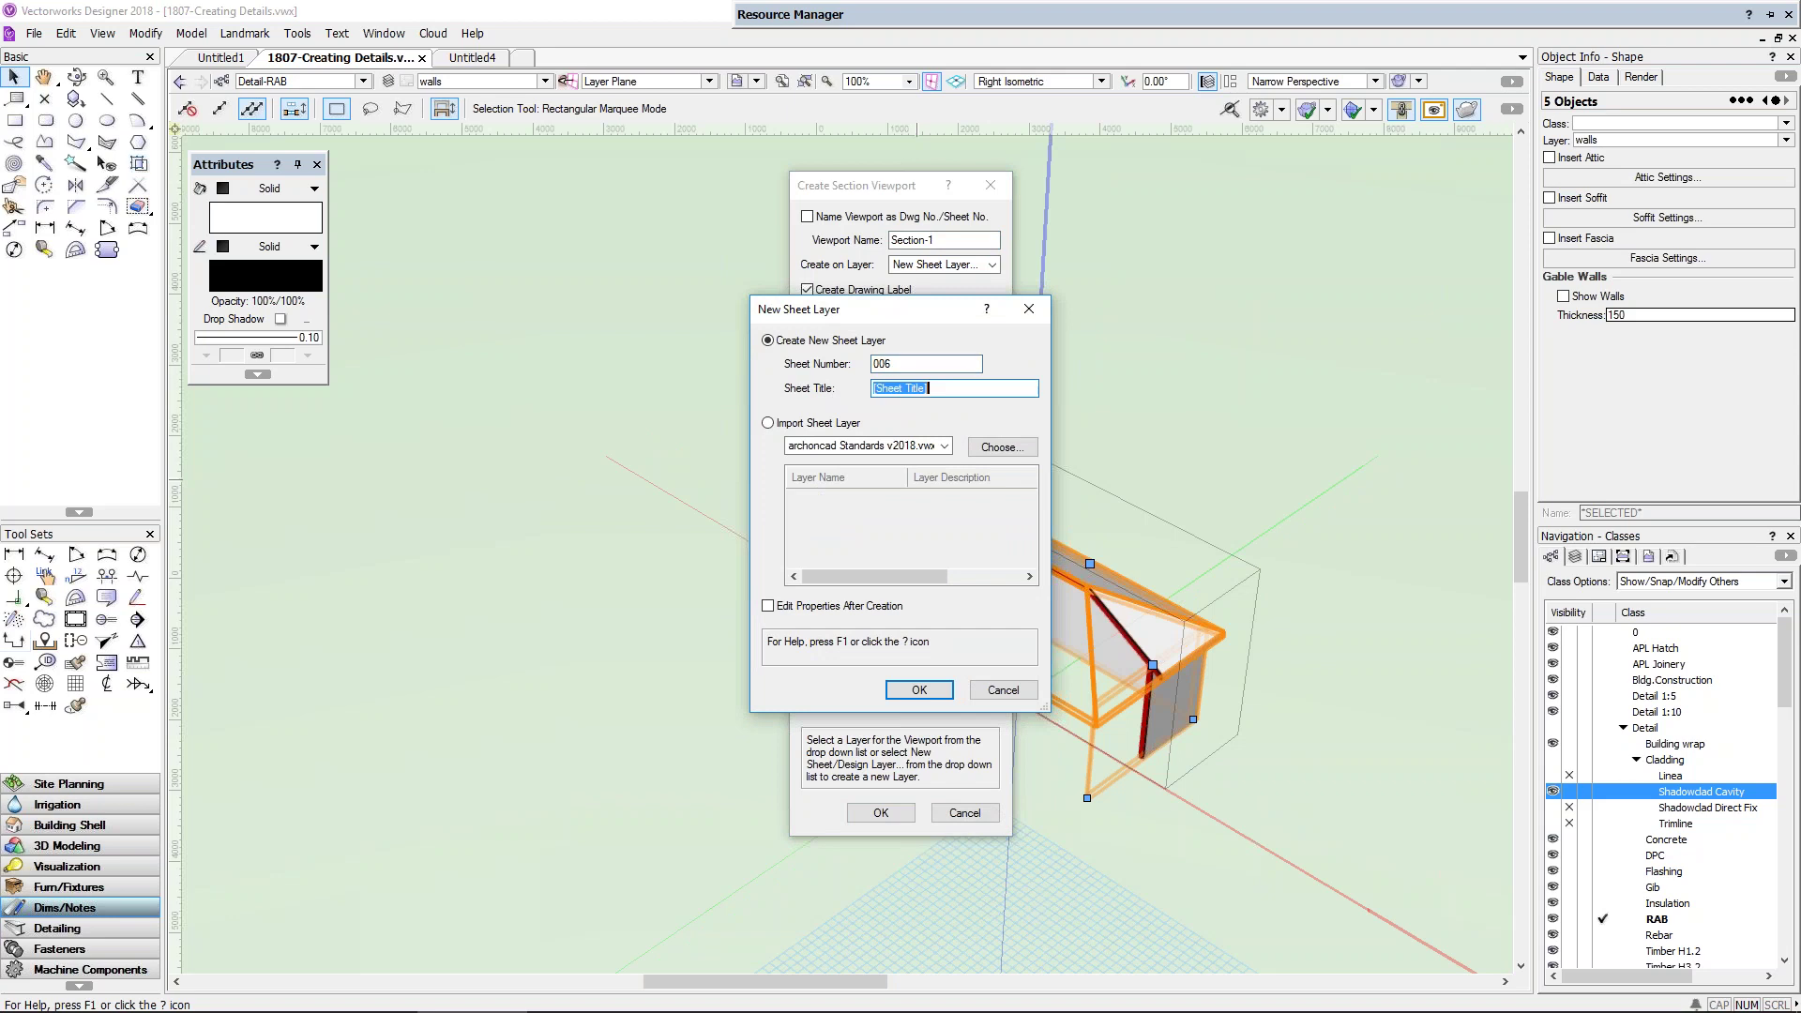
{"action": "type", "text": "Sections"}
{"action": "key", "text": "Return"}
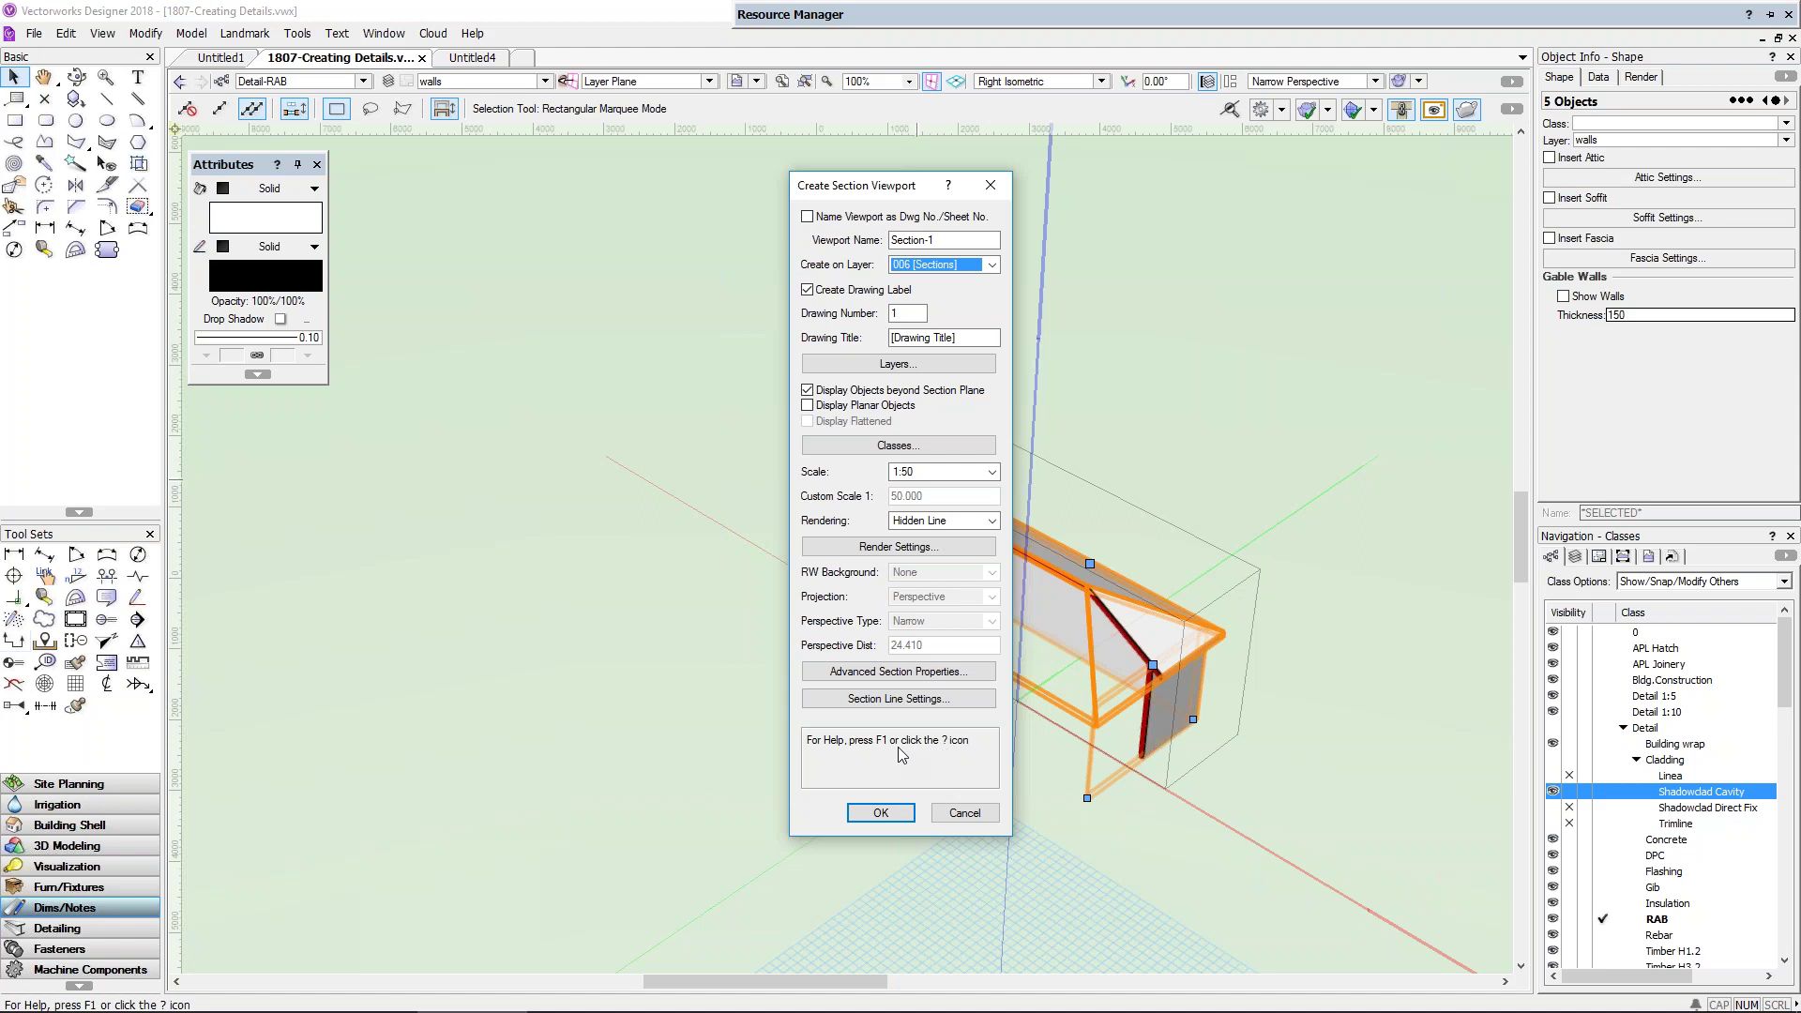
{"action": "left_click", "coordinate": [880, 812]}
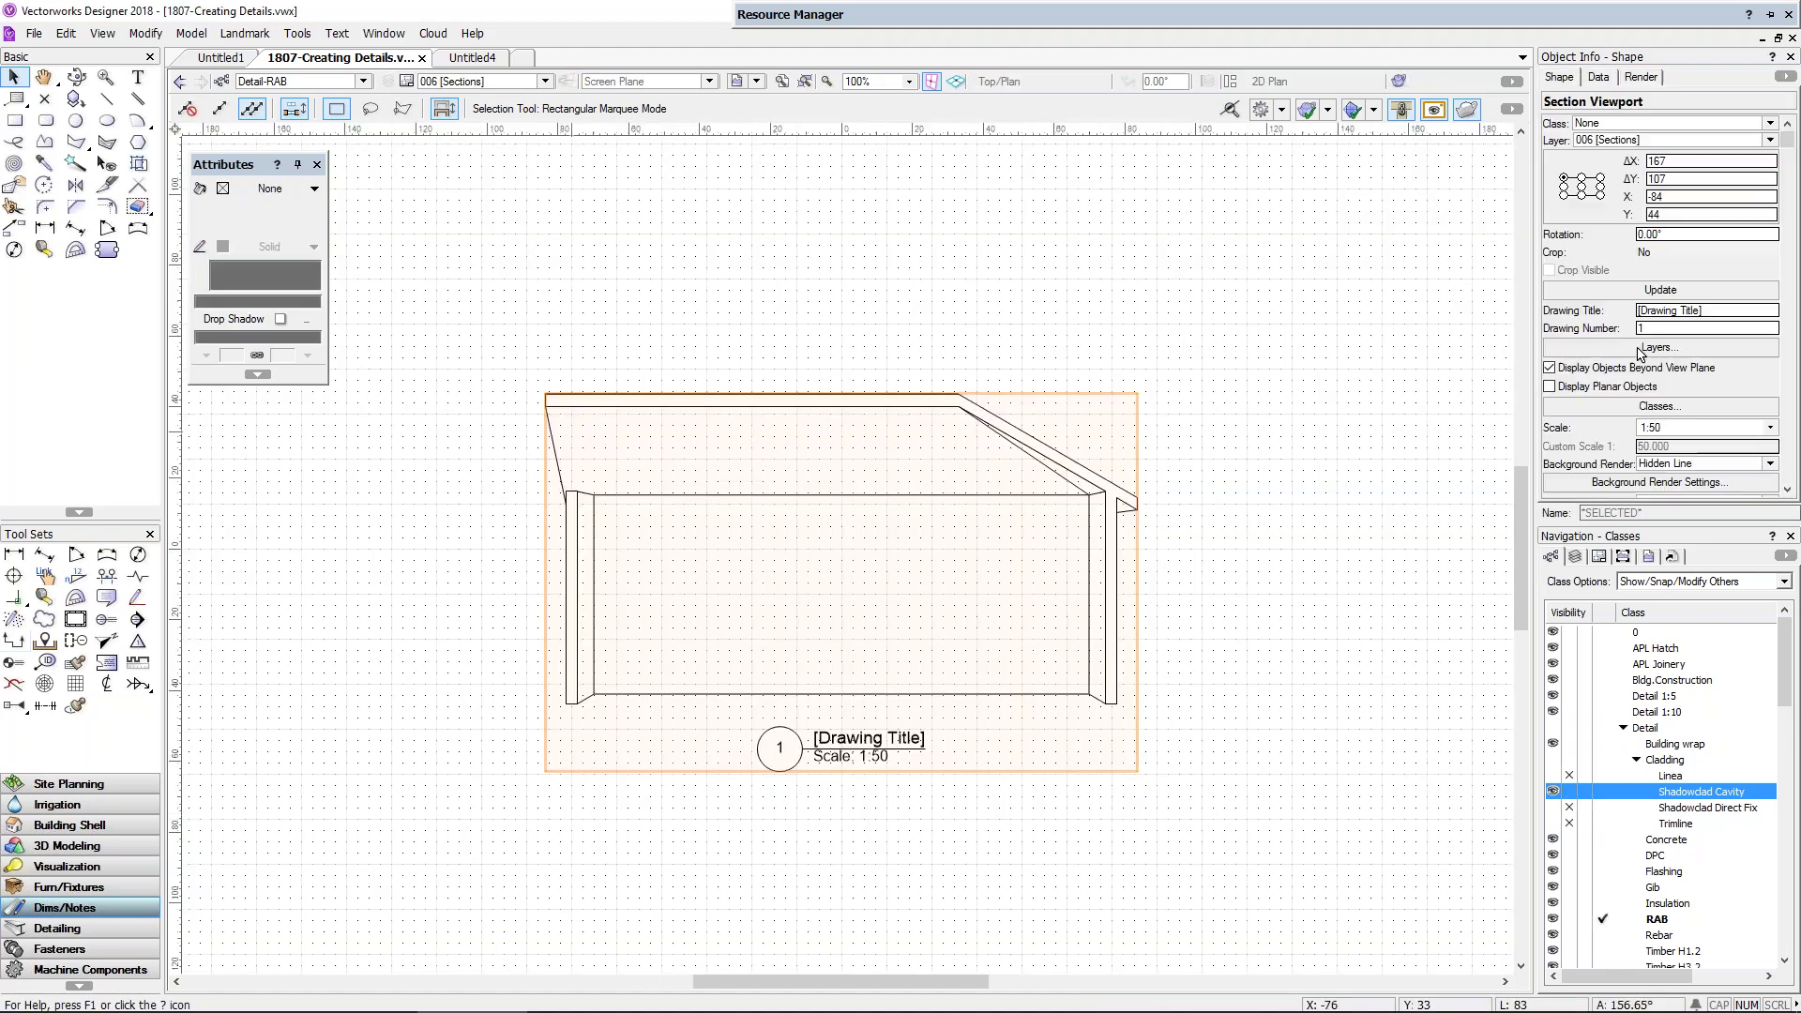
Step: Set the section viewport's projection to Orthogonal, update it, and move it into the upper-left area of the sheet border
{"action": "scroll", "coordinate": [1782, 488], "scroll_direction": "down", "scroll_amount": 8}
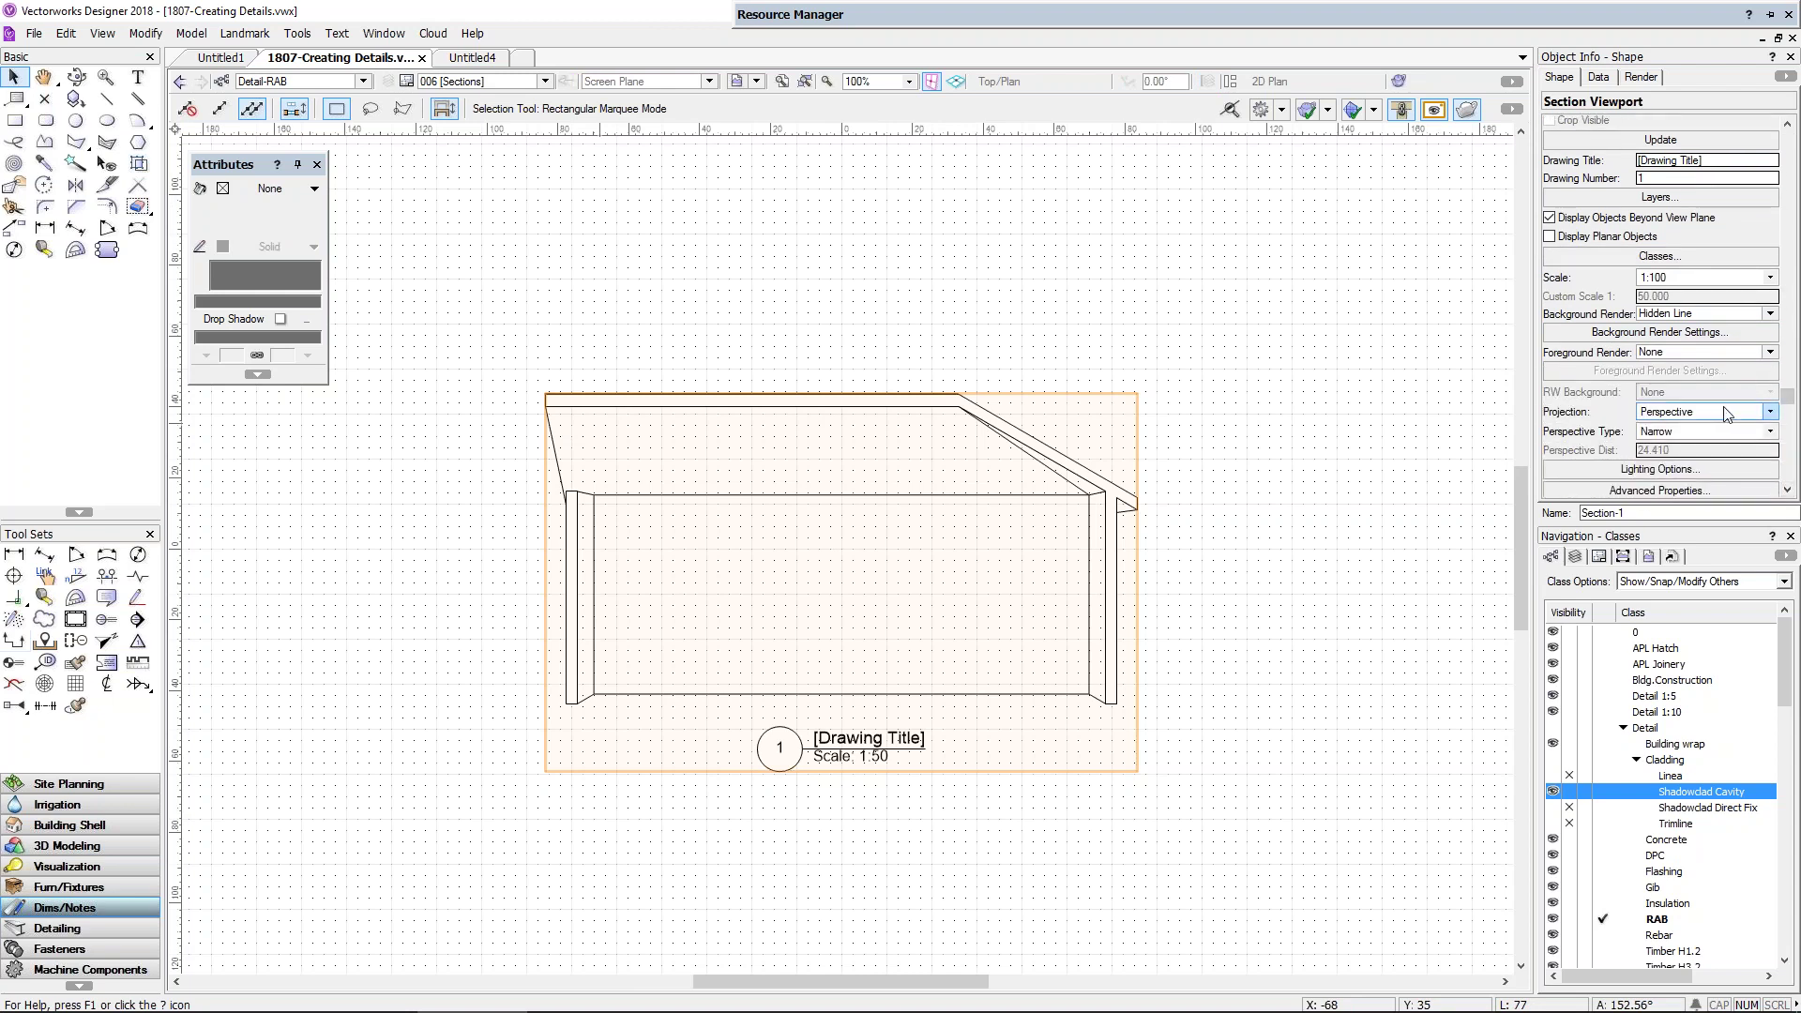
{"action": "left_click", "coordinate": [1730, 409]}
{"action": "left_click", "coordinate": [1716, 429]}
{"action": "left_click", "coordinate": [1660, 140]}
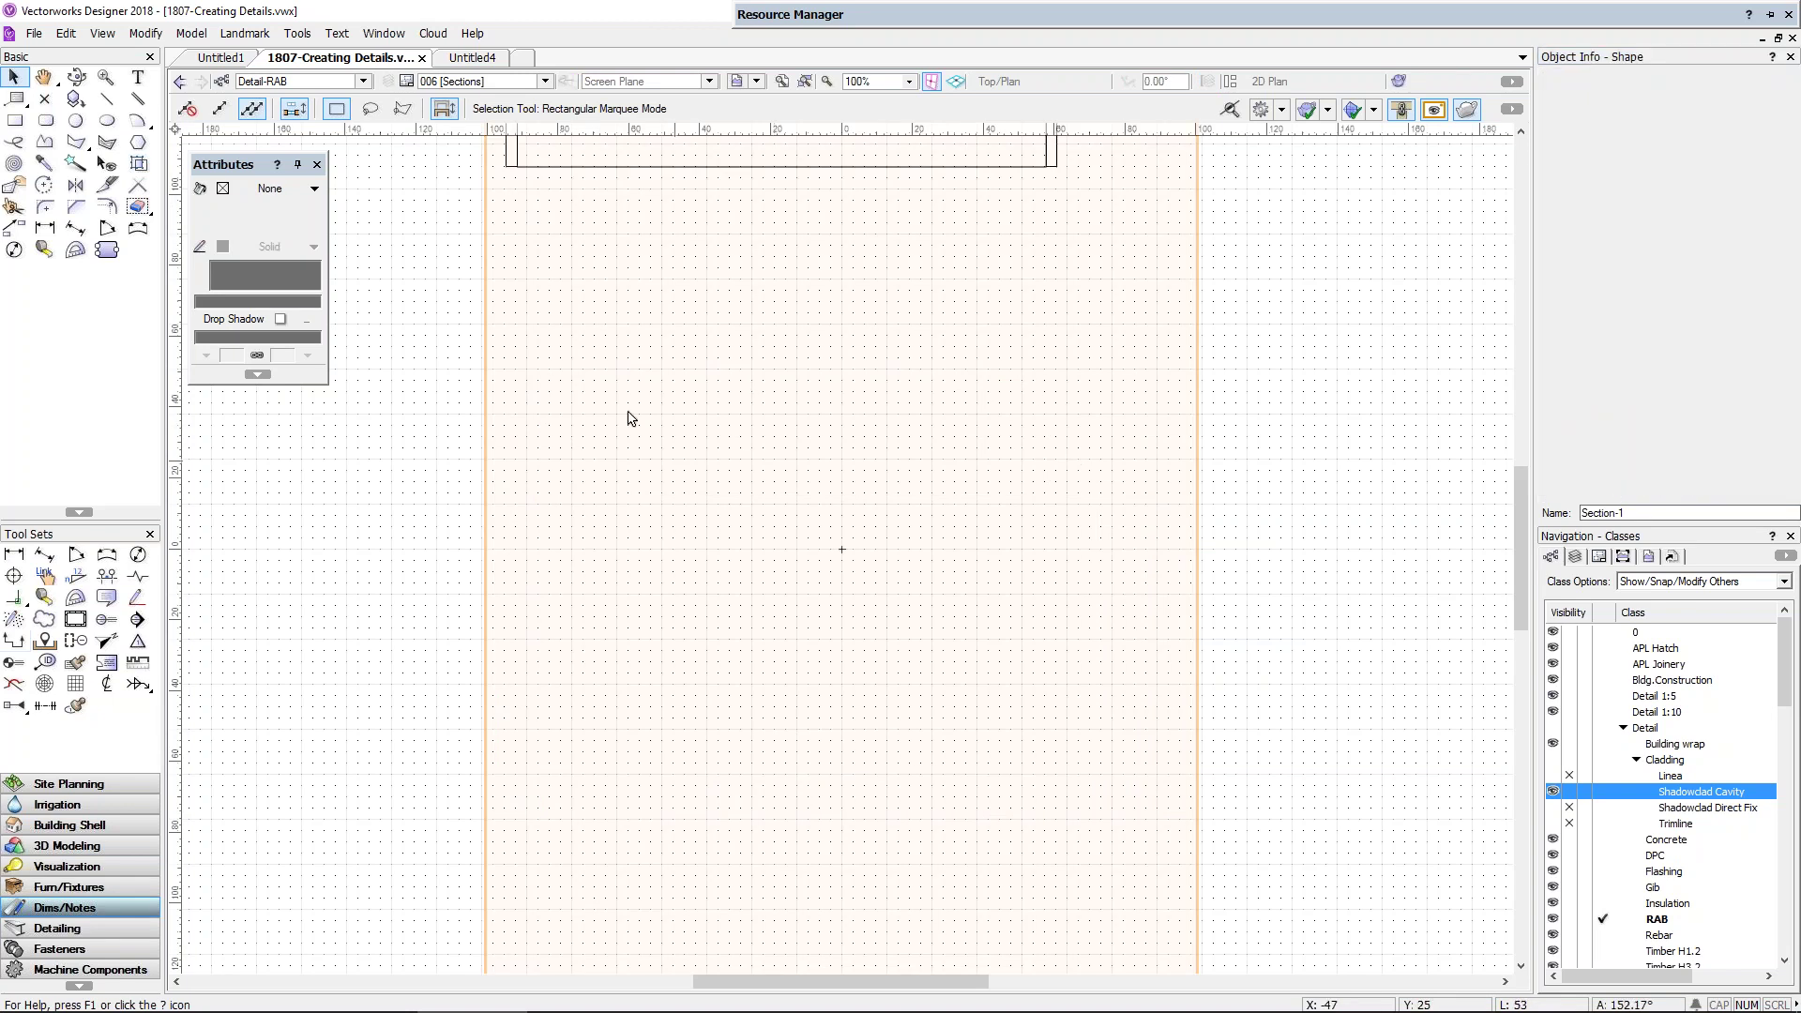
{"action": "scroll", "coordinate": [627, 414], "scroll_direction": "down", "scroll_amount": 3}
{"action": "left_click_drag", "start_coordinate": [571, 258], "coordinate": [533, 337]}
Step: Place a rounded rectangular detail-callout marker around the roof's barge end in the section viewport's annotations
{"action": "right_click", "coordinate": [533, 336]}
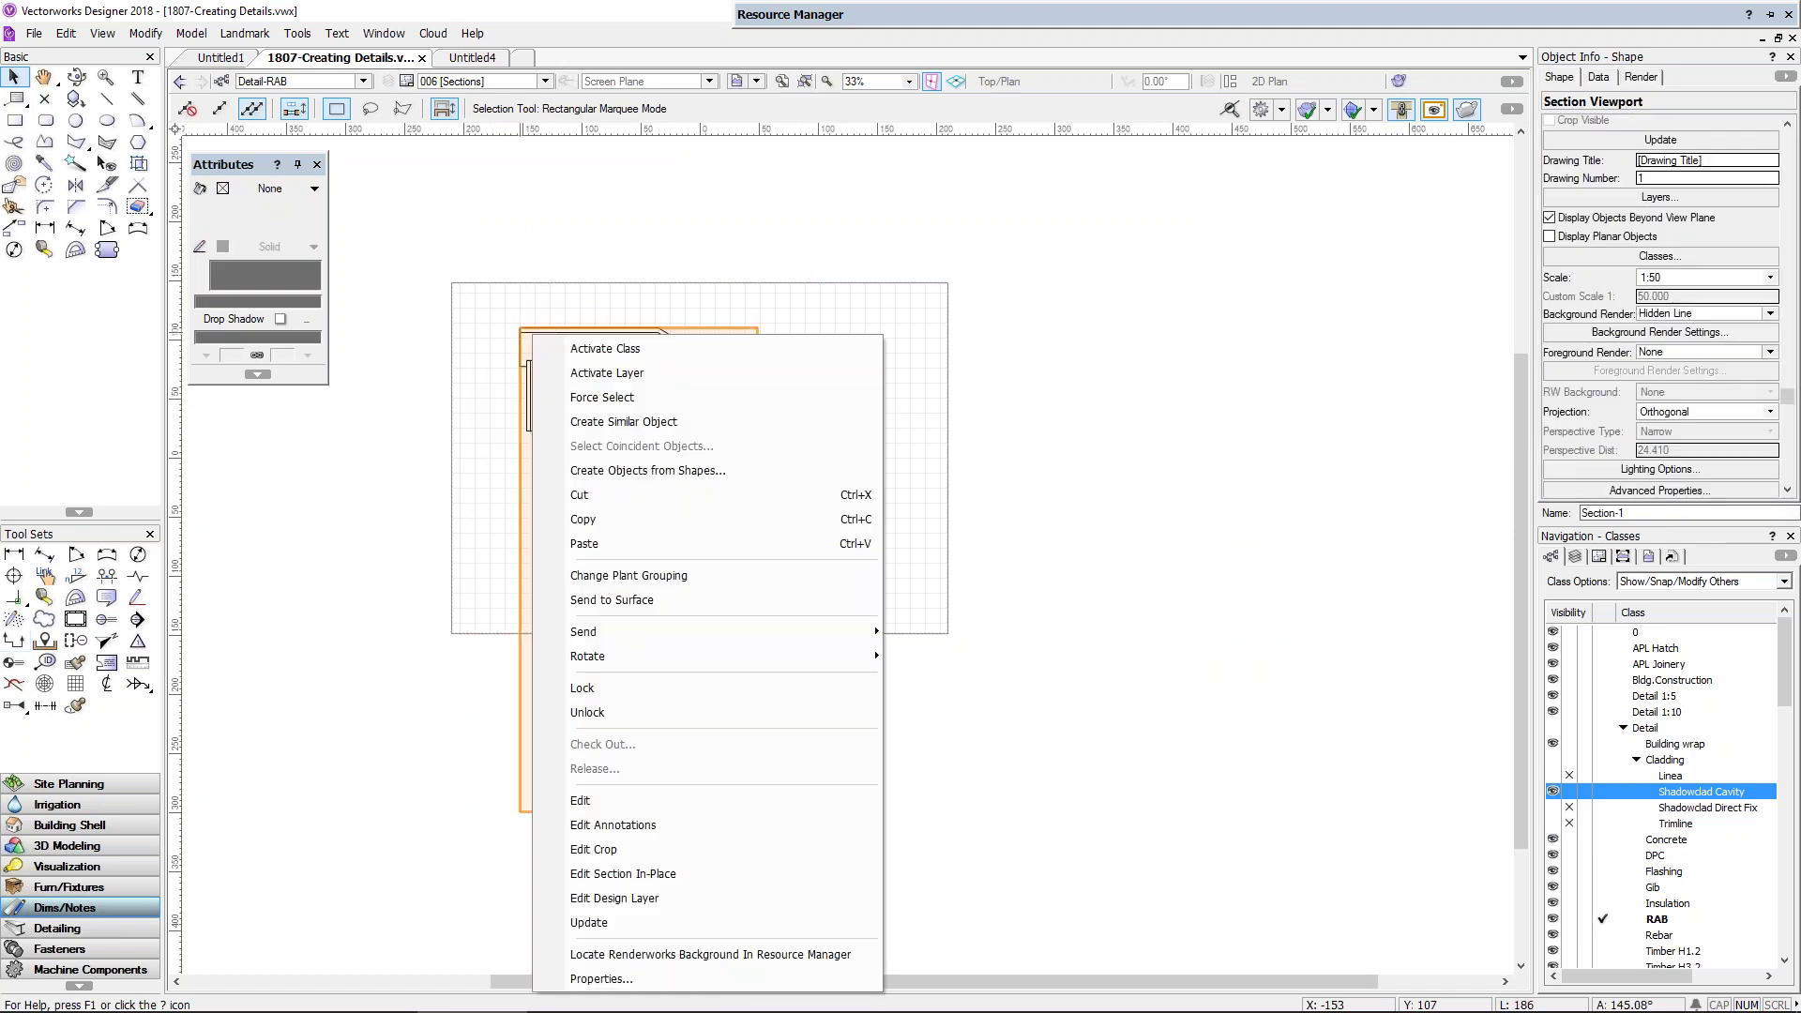
{"action": "left_click", "coordinate": [619, 825]}
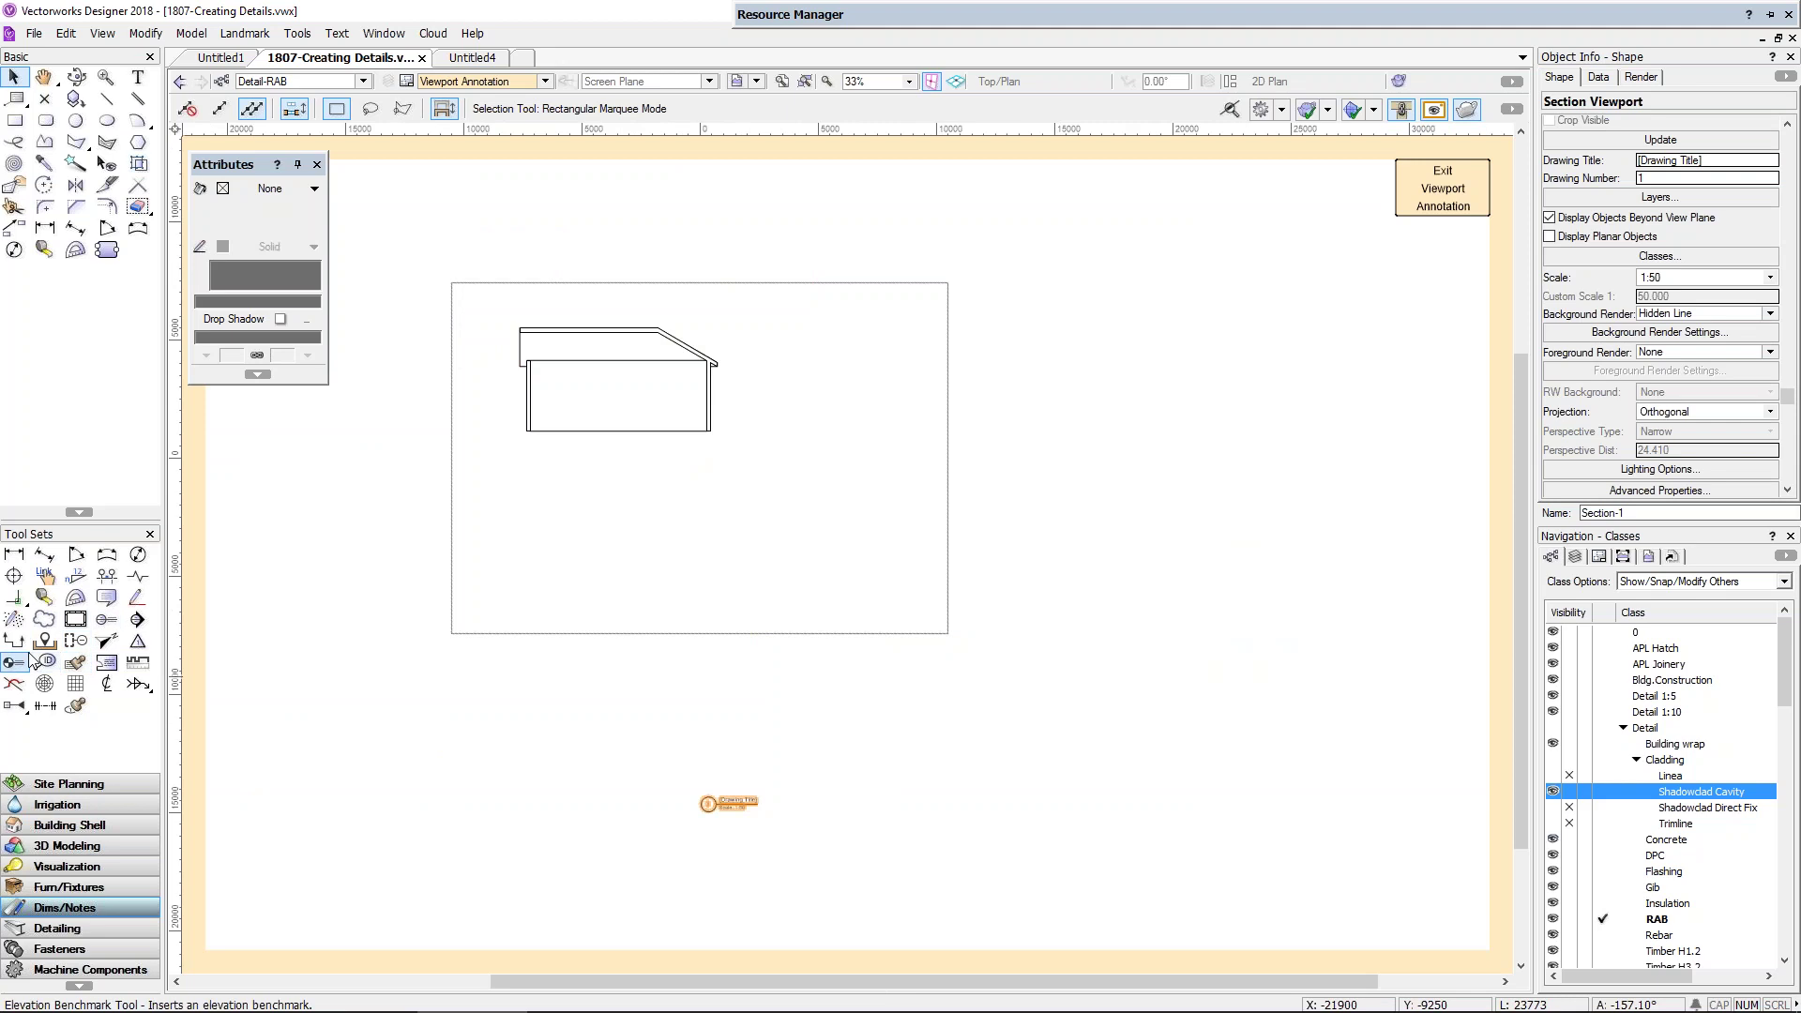
{"action": "left_click", "coordinate": [75, 641]}
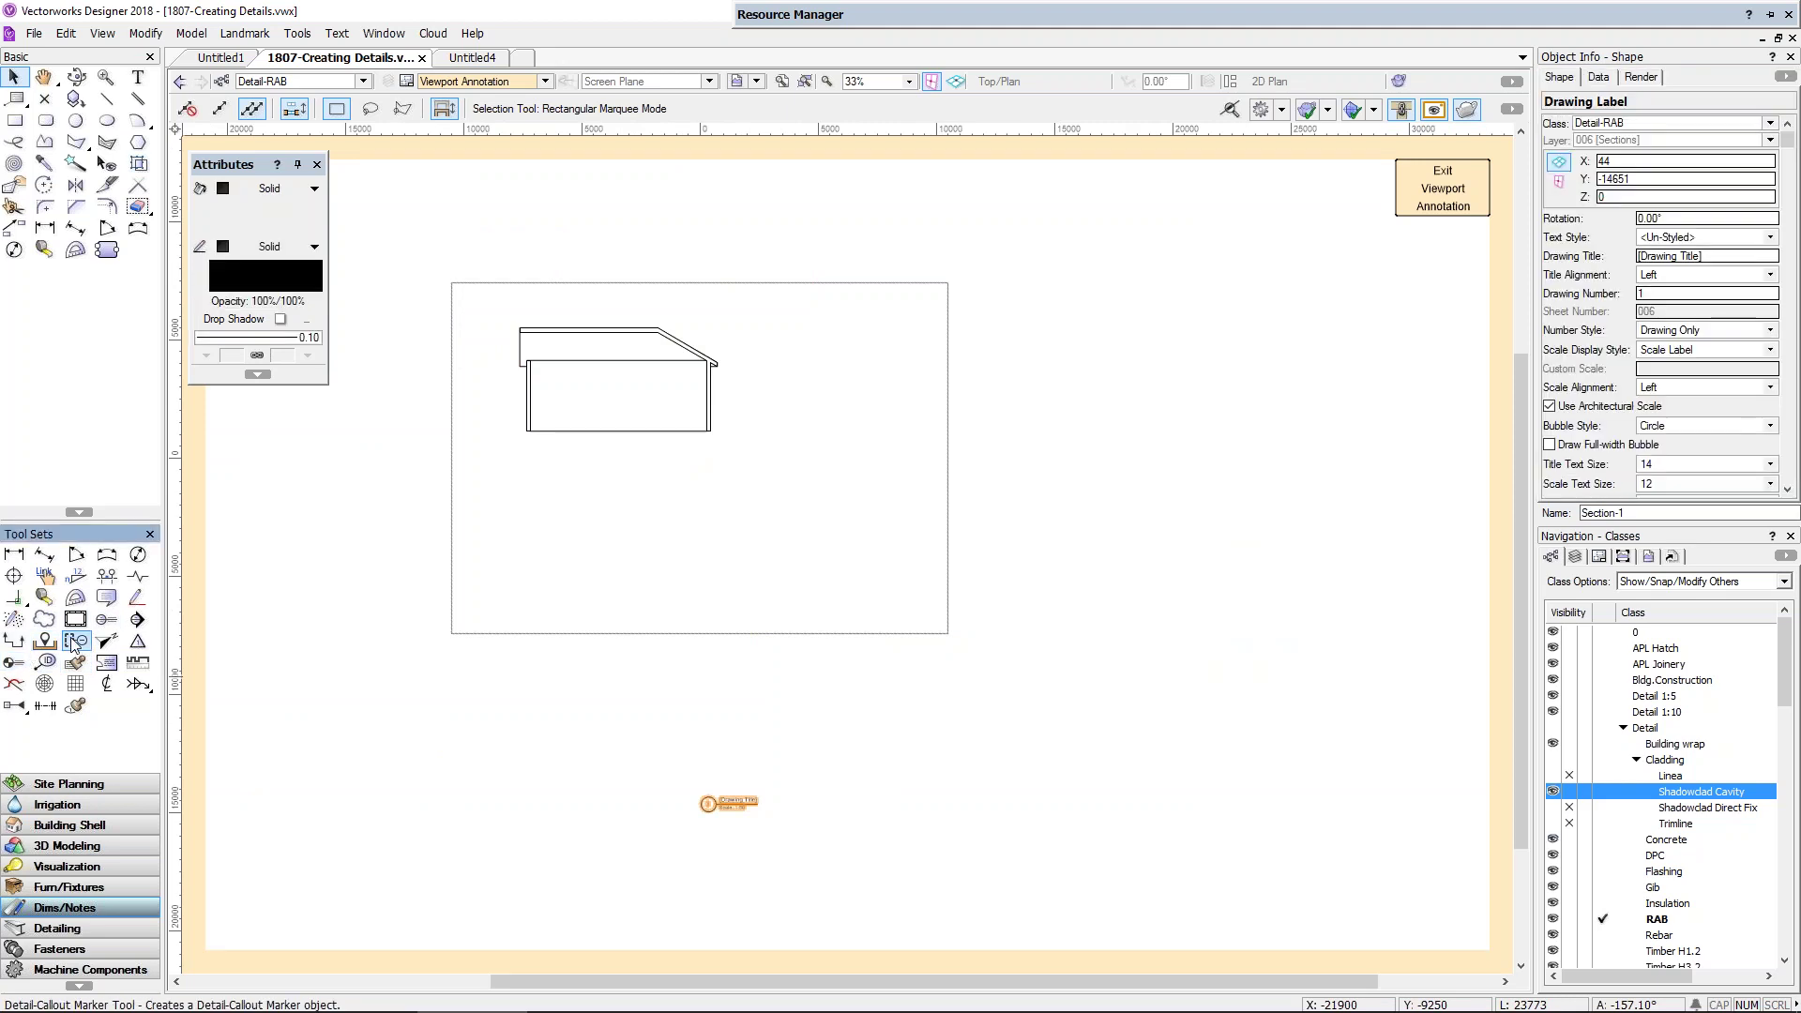
{"action": "scroll", "coordinate": [441, 281], "scroll_direction": "up", "scroll_amount": 5}
{"action": "scroll", "coordinate": [557, 339], "scroll_direction": "up", "scroll_amount": 2}
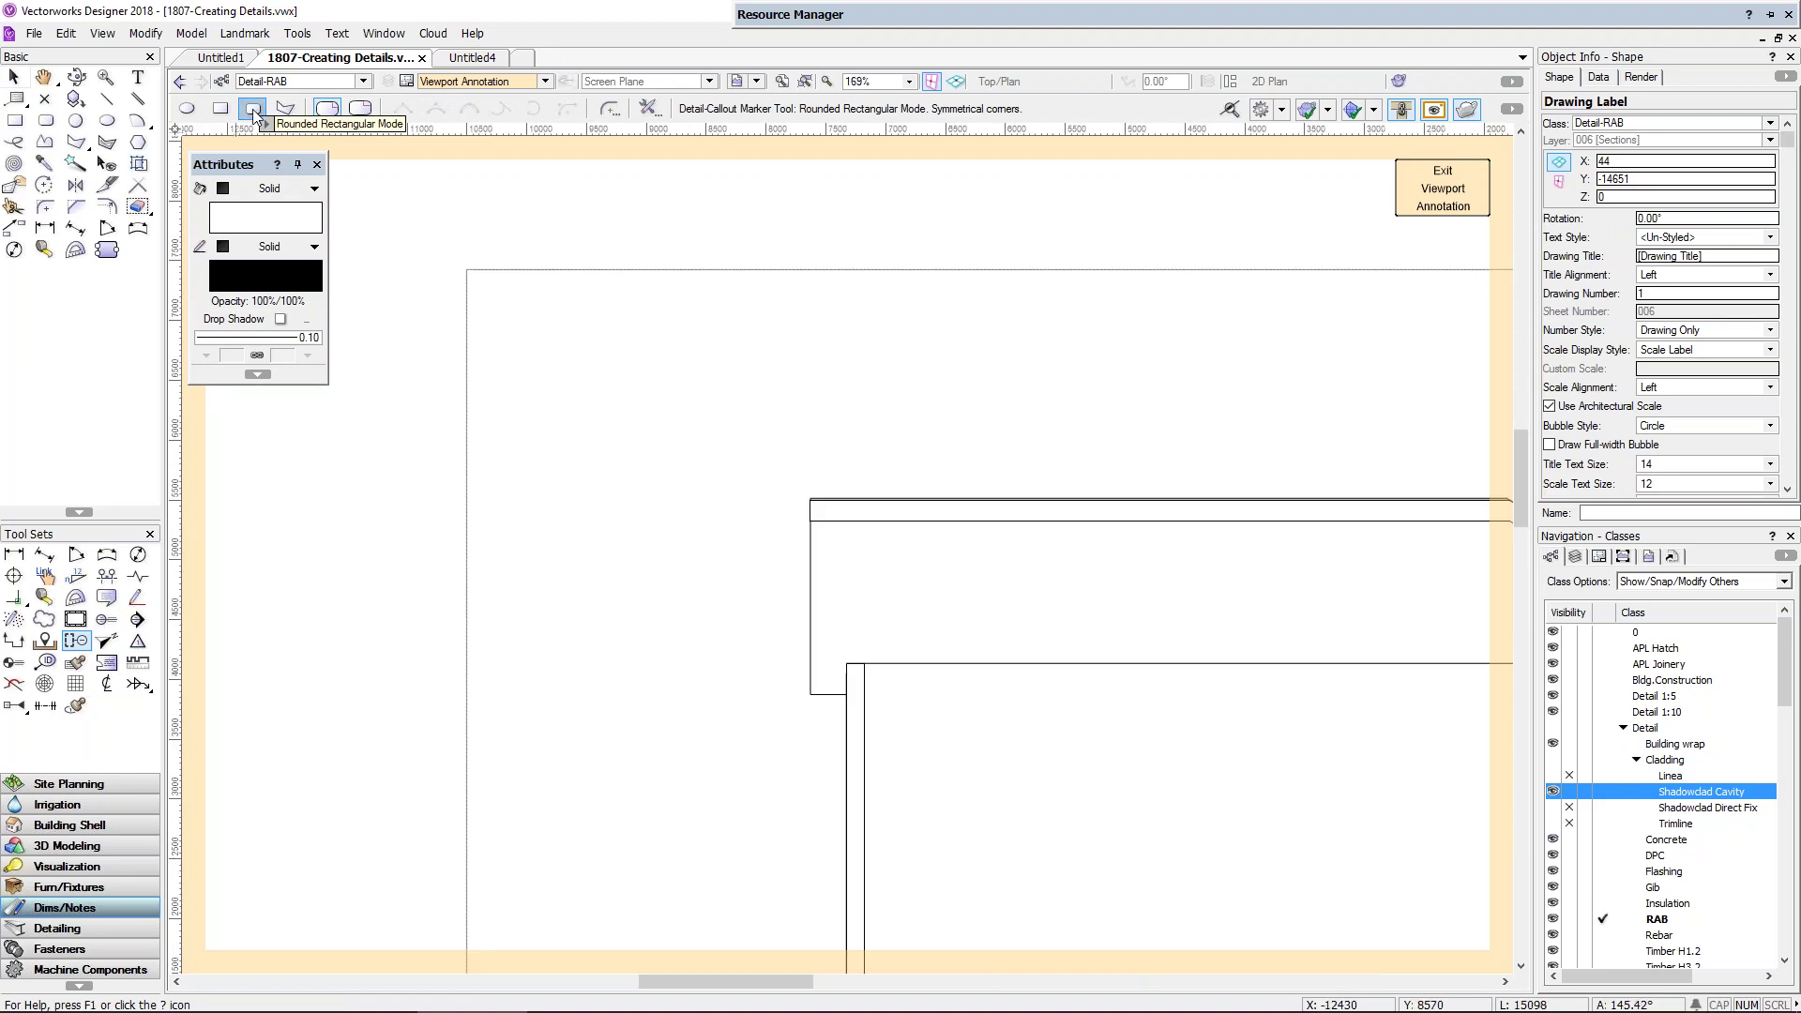
{"action": "left_click", "coordinate": [750, 458]}
{"action": "left_click", "coordinate": [878, 556]}
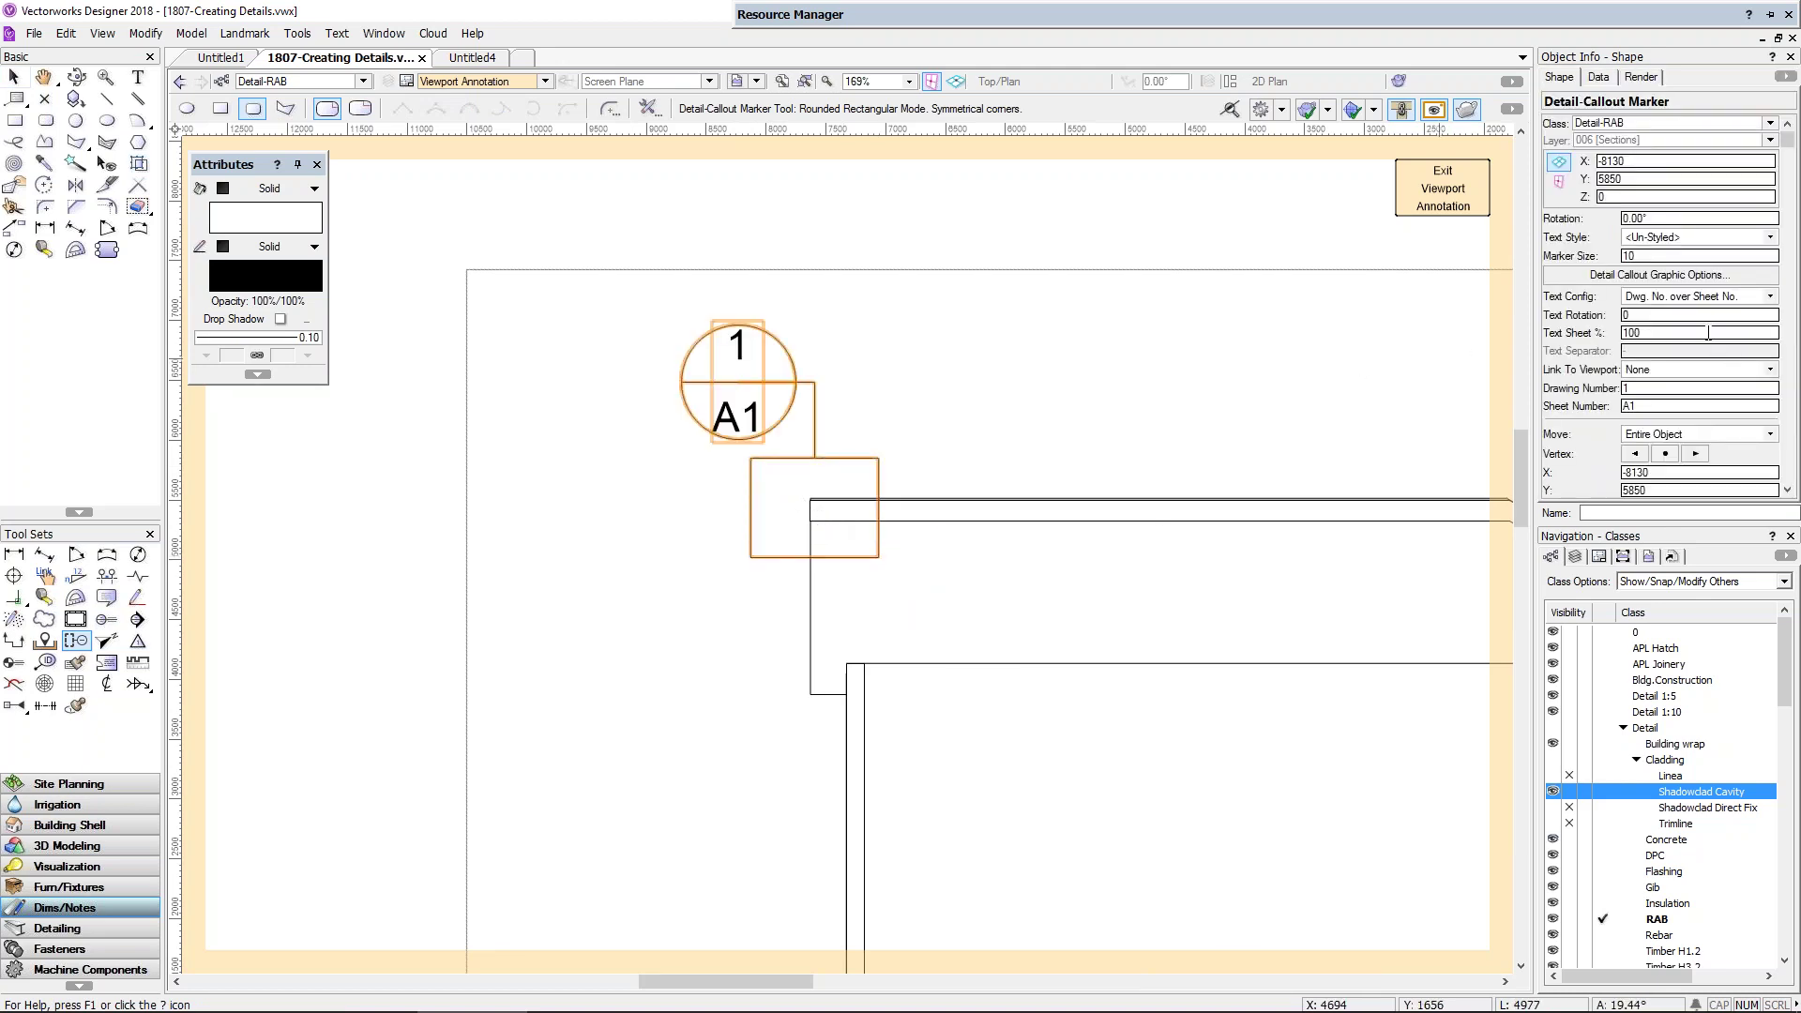
Step: Link the callout marker to the Bardge Detail viewport and set its text size to 10 points, finishing the annotation edit
{"action": "left_click", "coordinate": [1761, 369]}
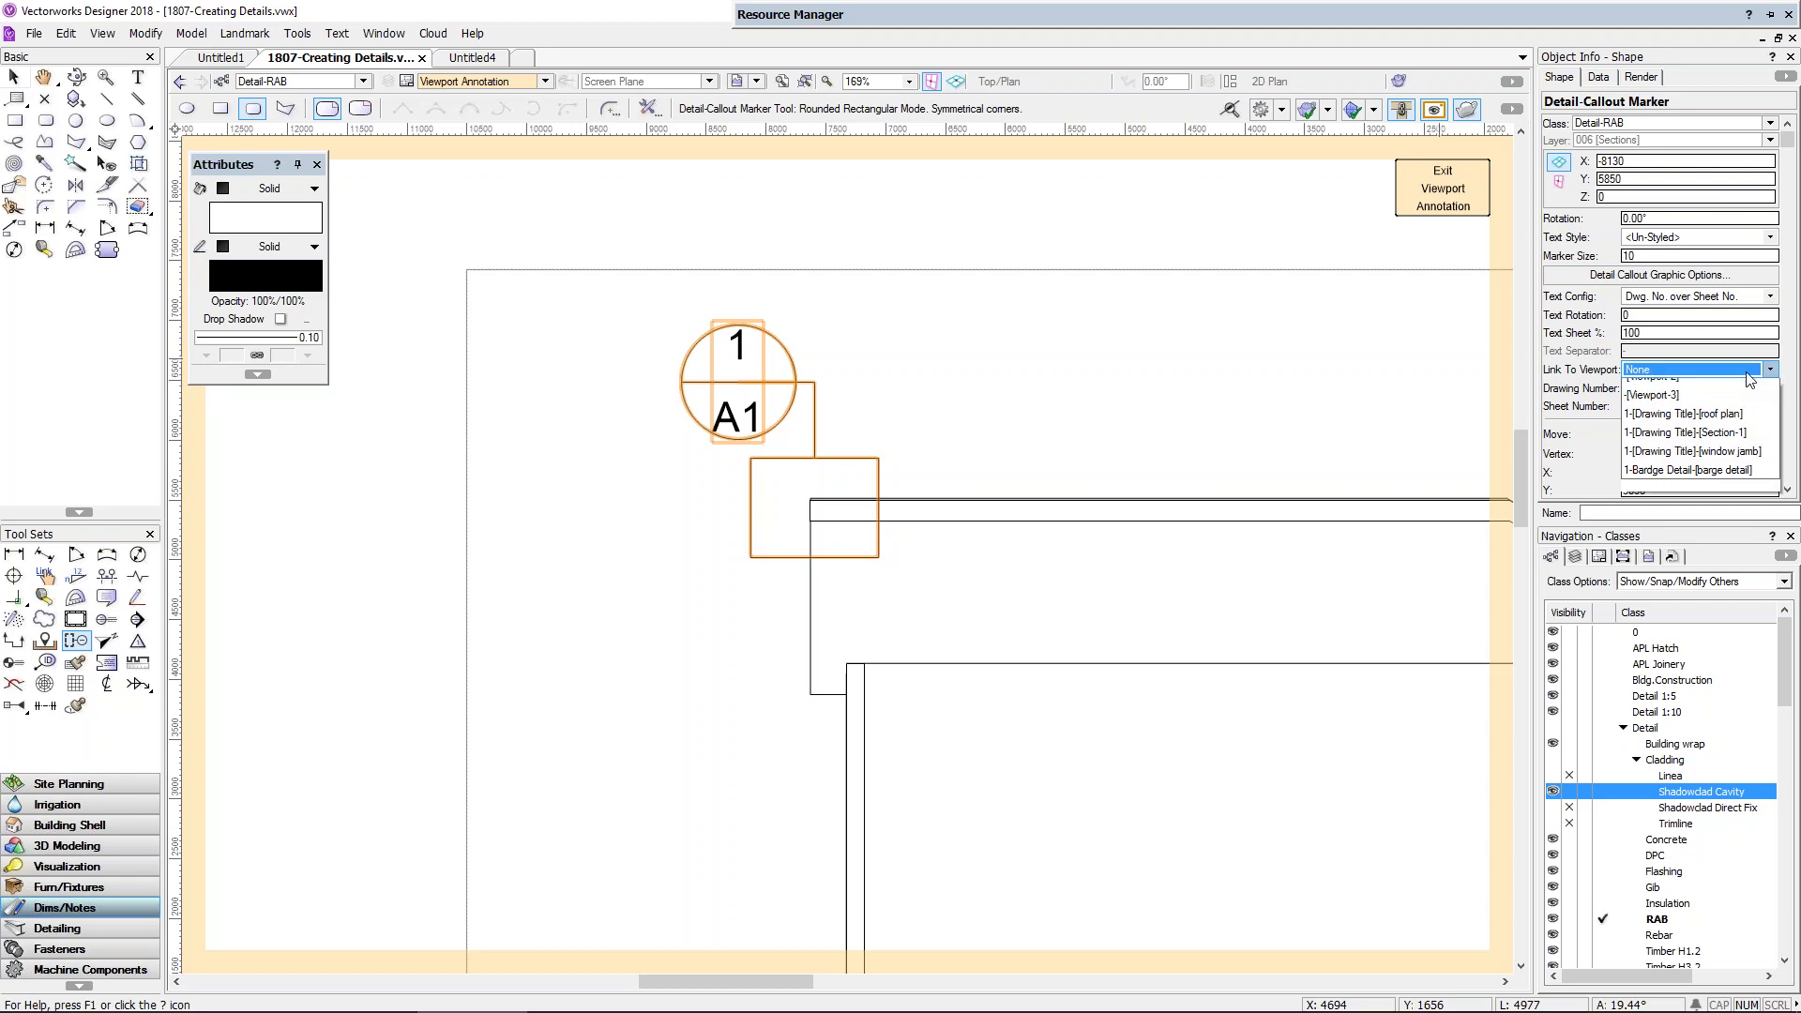
{"action": "left_click", "coordinate": [1672, 503]}
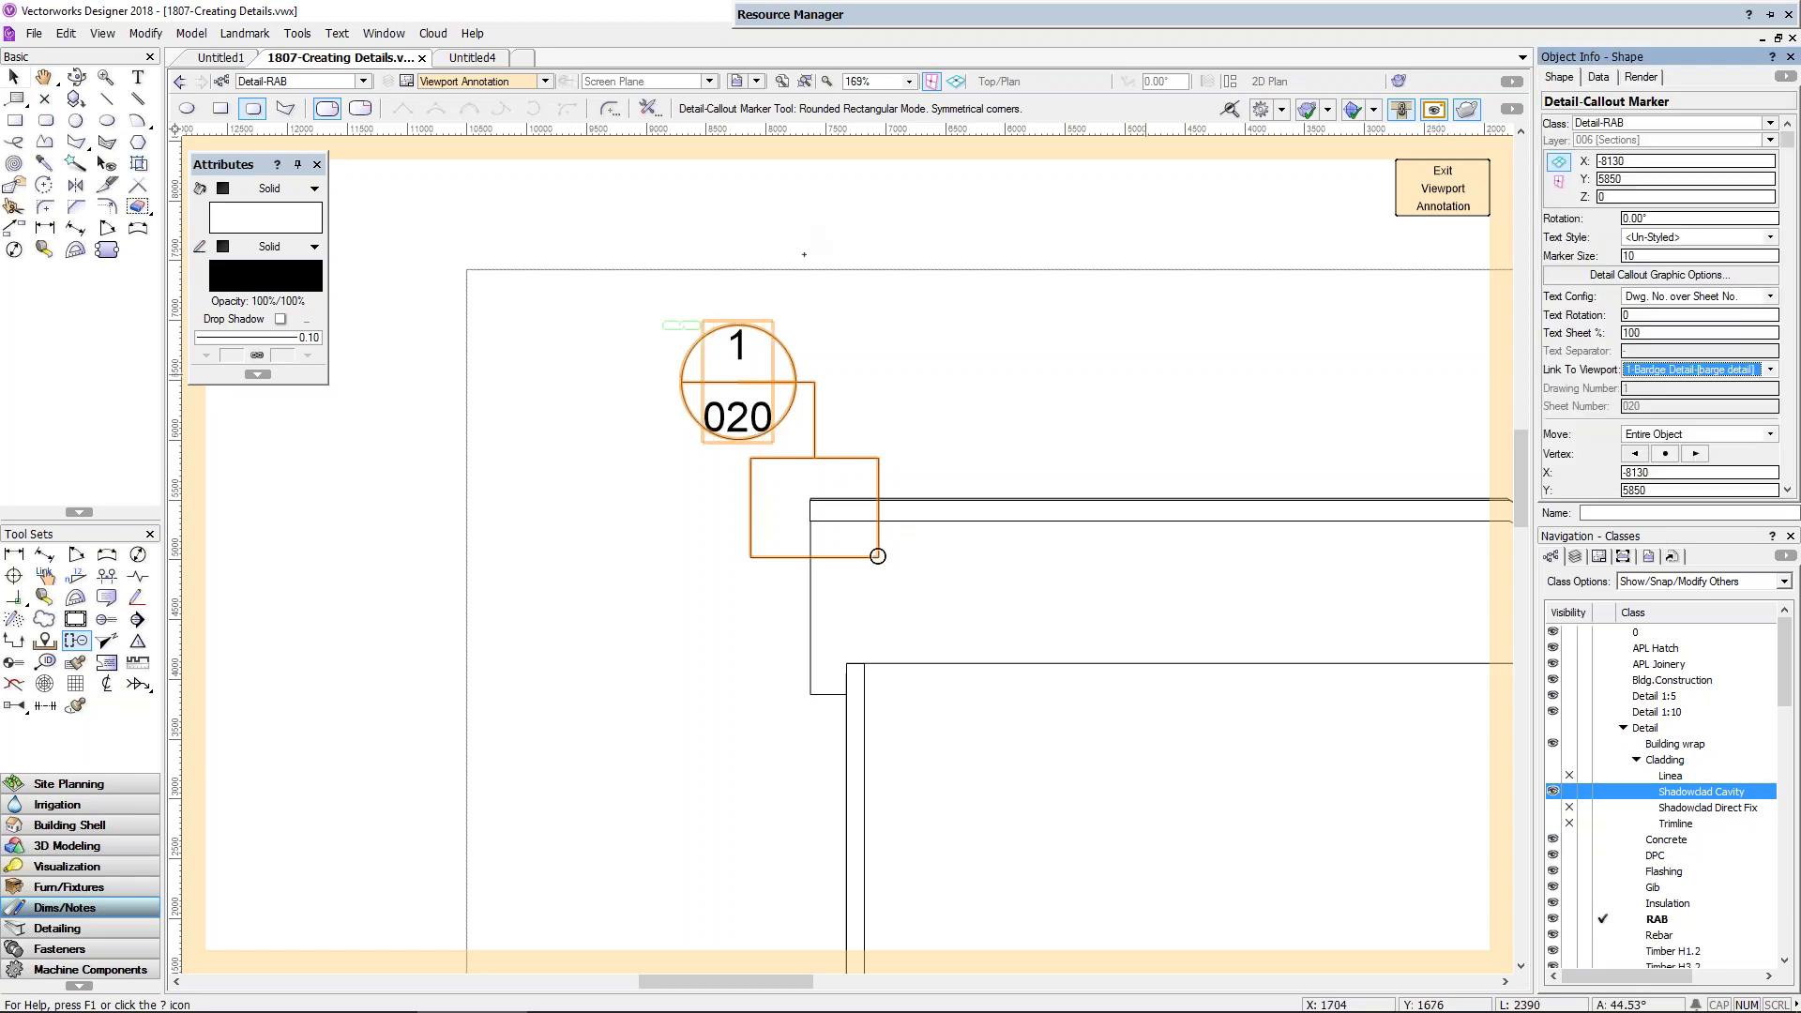
{"action": "key", "text": "ctrl+t"}
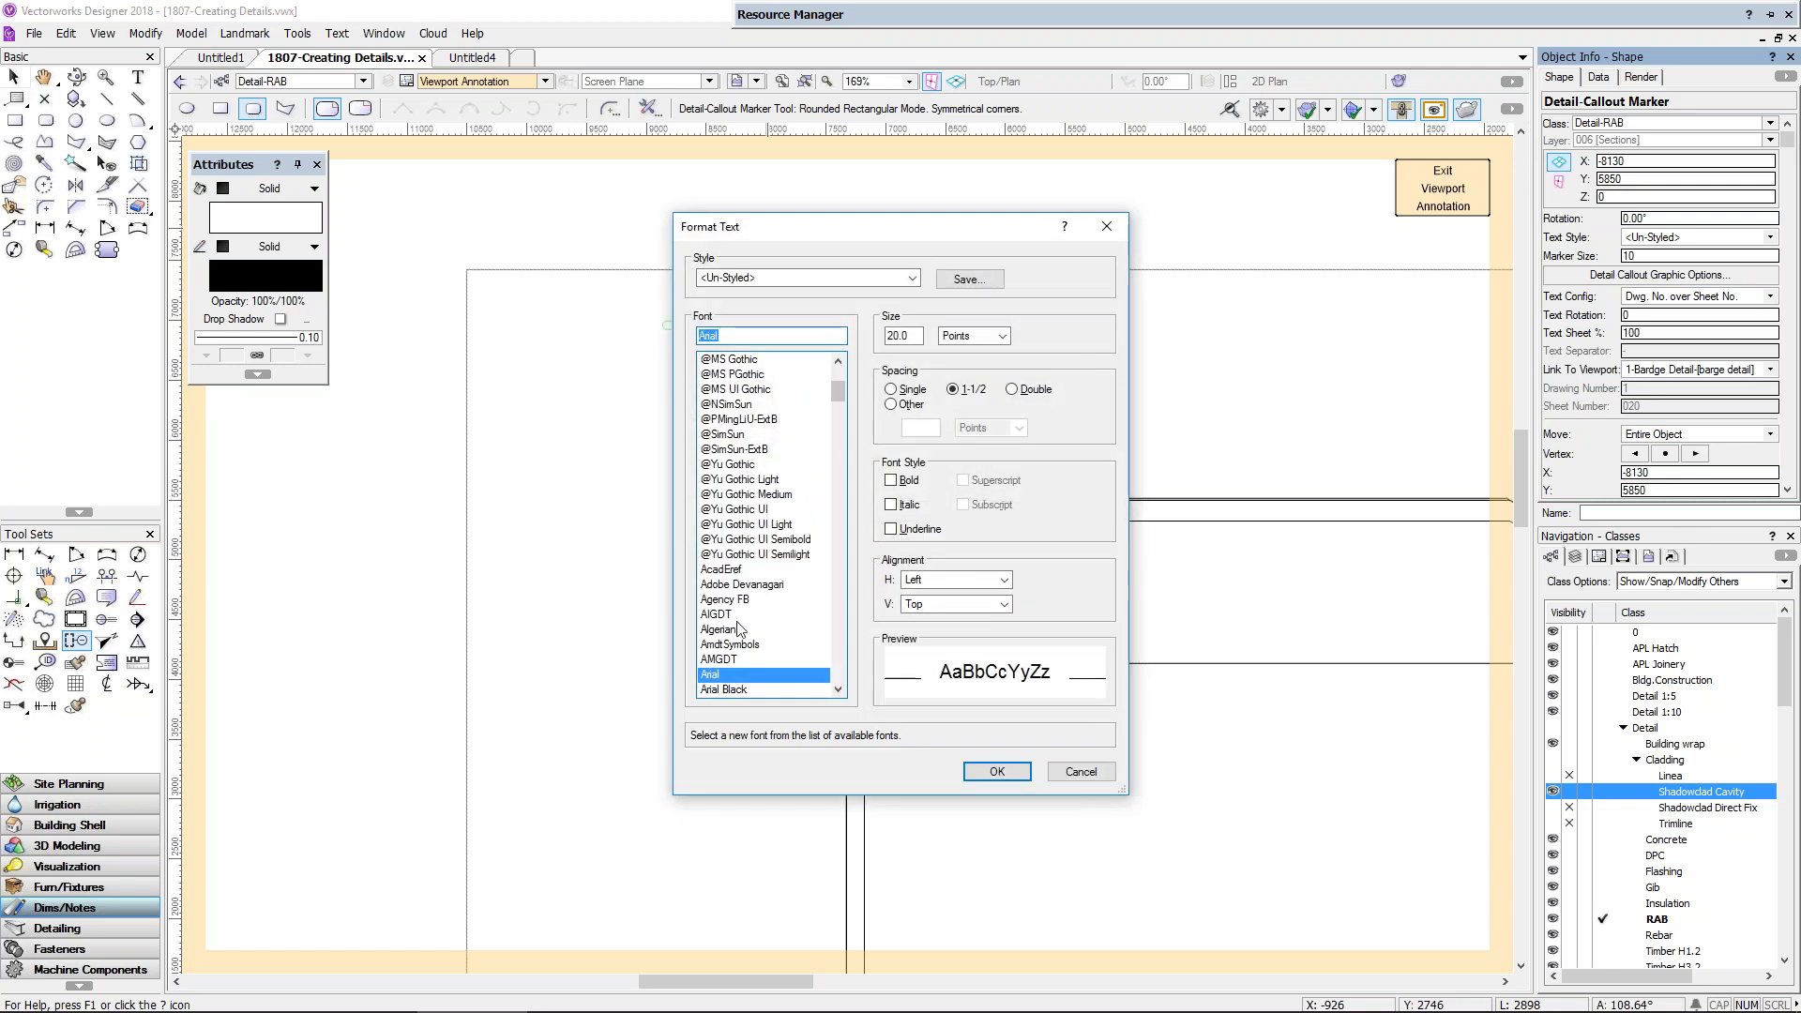
{"action": "double_click", "coordinate": [884, 336]}
{"action": "type", "text": "10"}
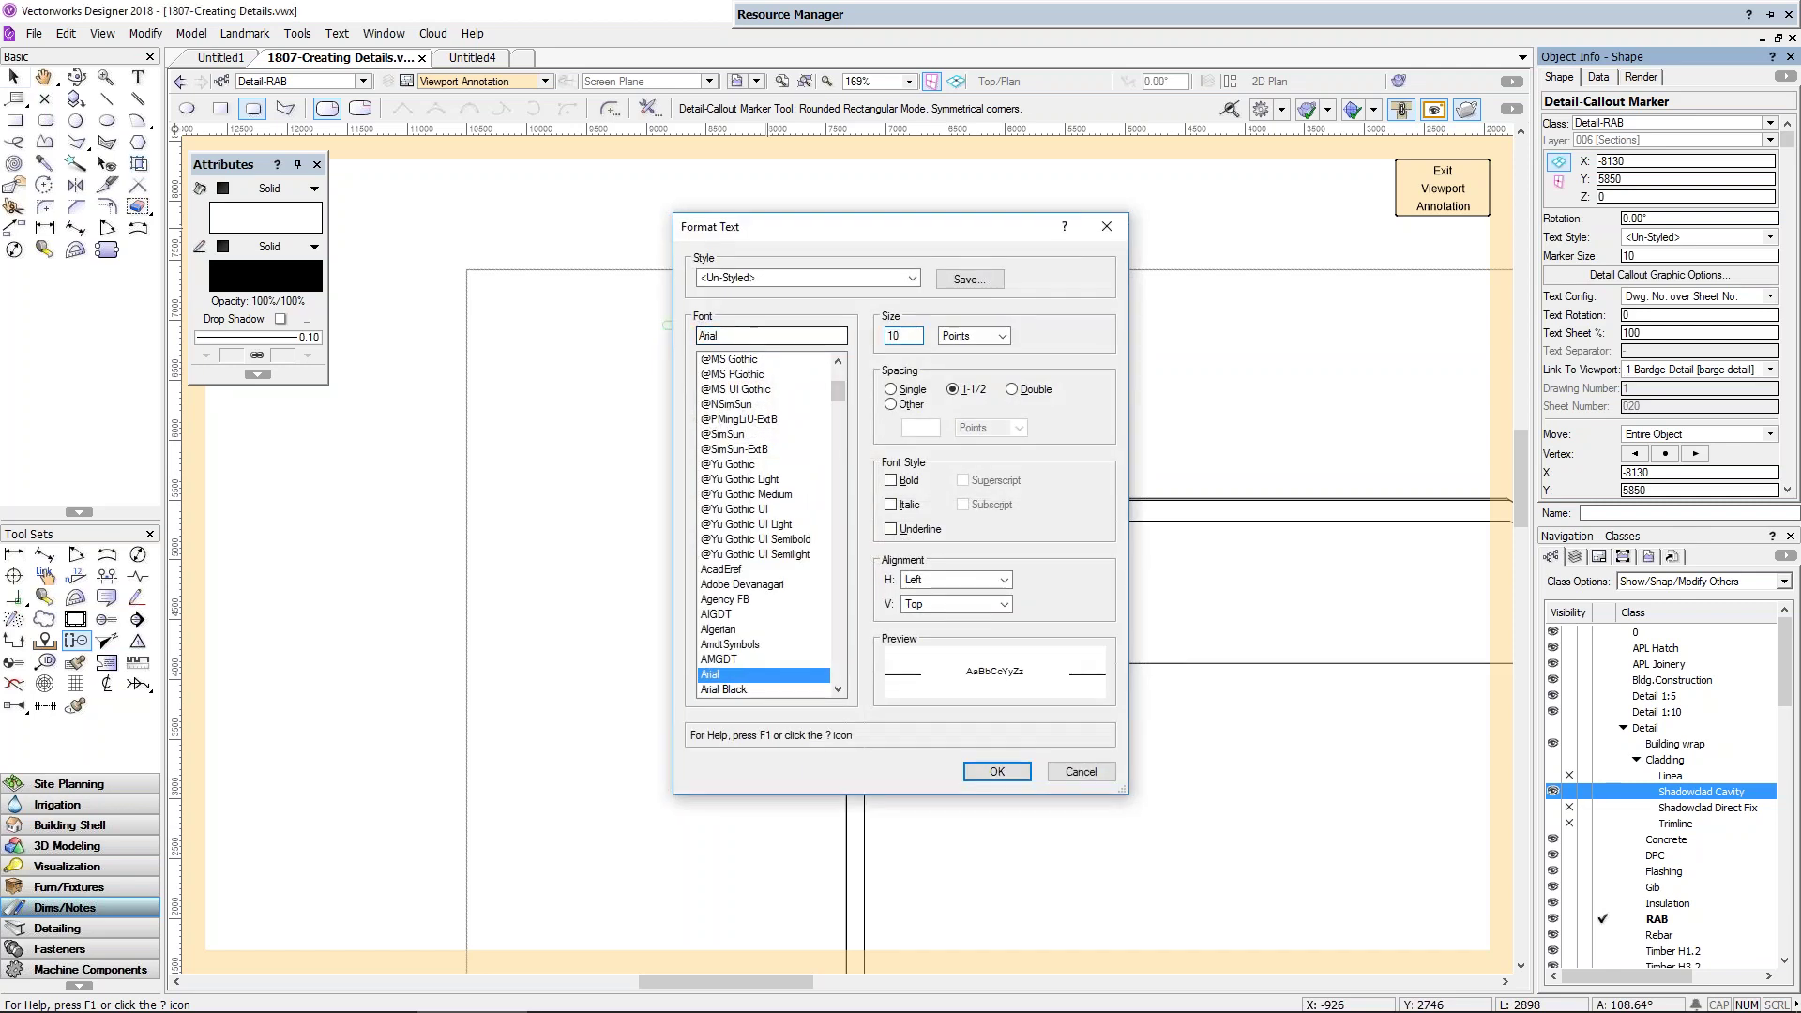
{"action": "key", "text": "Return"}
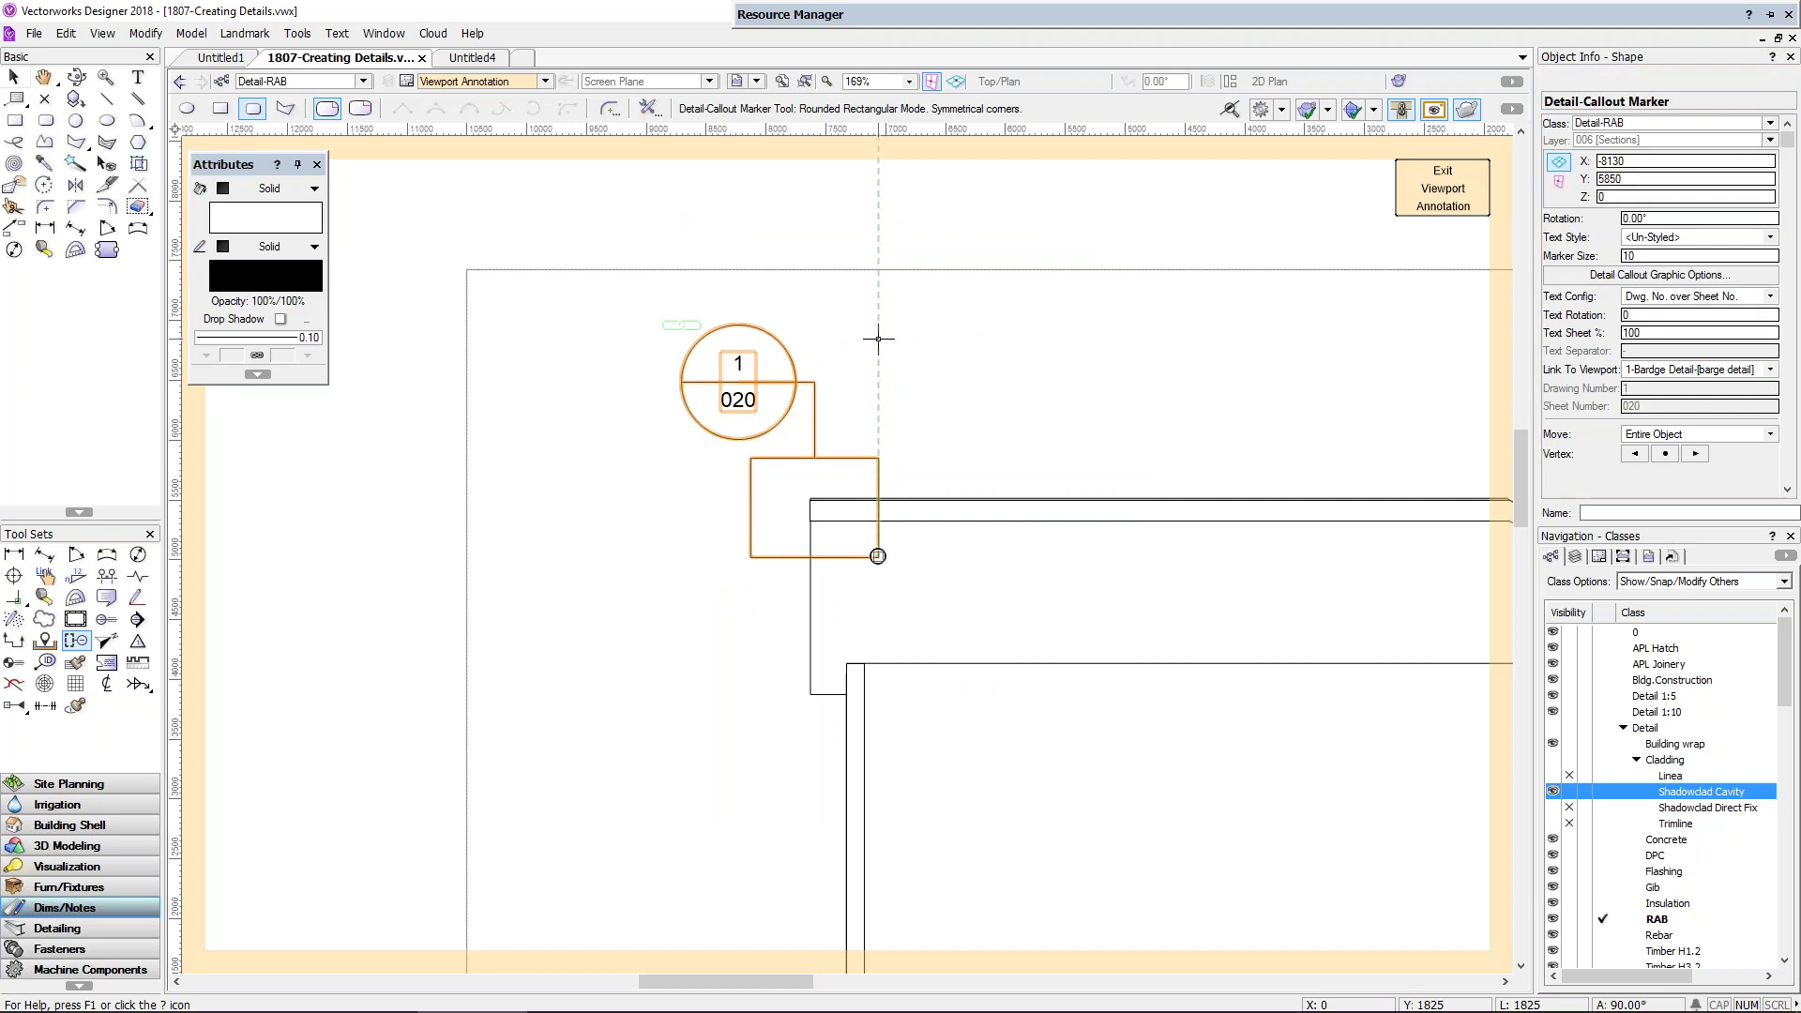
{"action": "left_click", "coordinate": [929, 261]}
{"action": "left_click", "coordinate": [1442, 188]}
Step: Move the section viewport's drawing label to just beneath the section within its annotations
{"action": "left_click", "coordinate": [689, 727]}
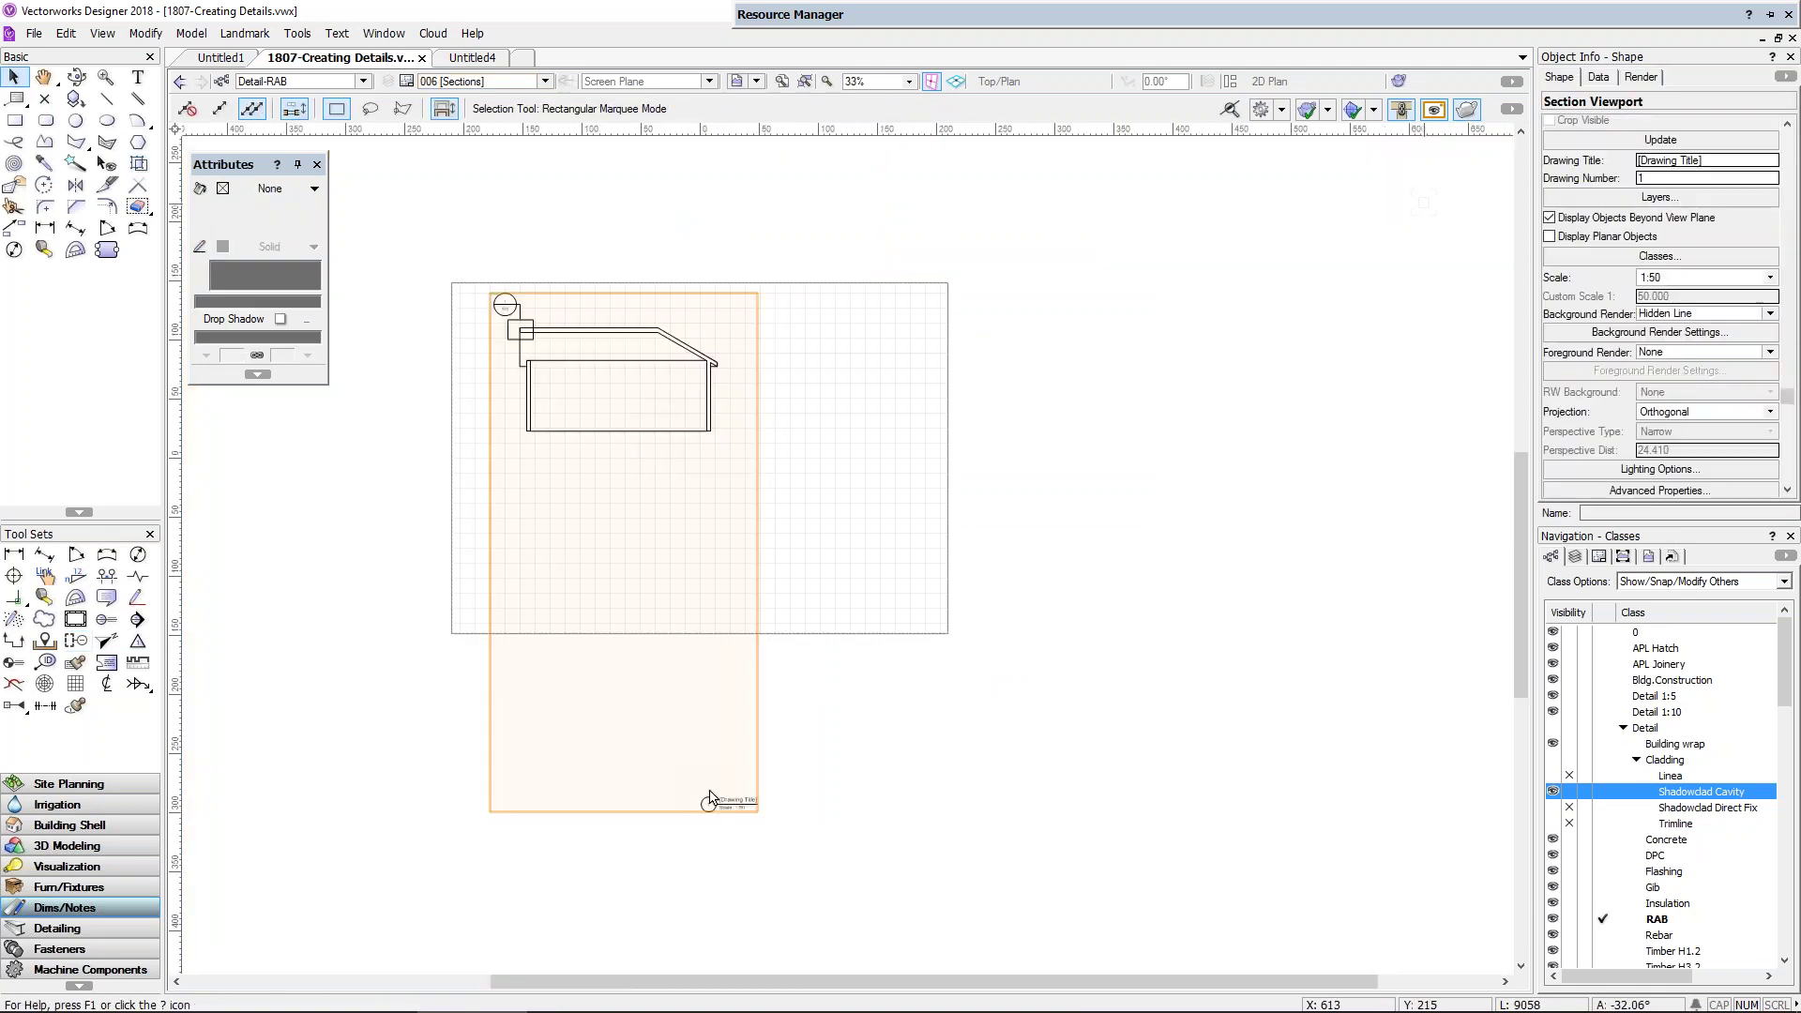
{"action": "right_click", "coordinate": [716, 816]}
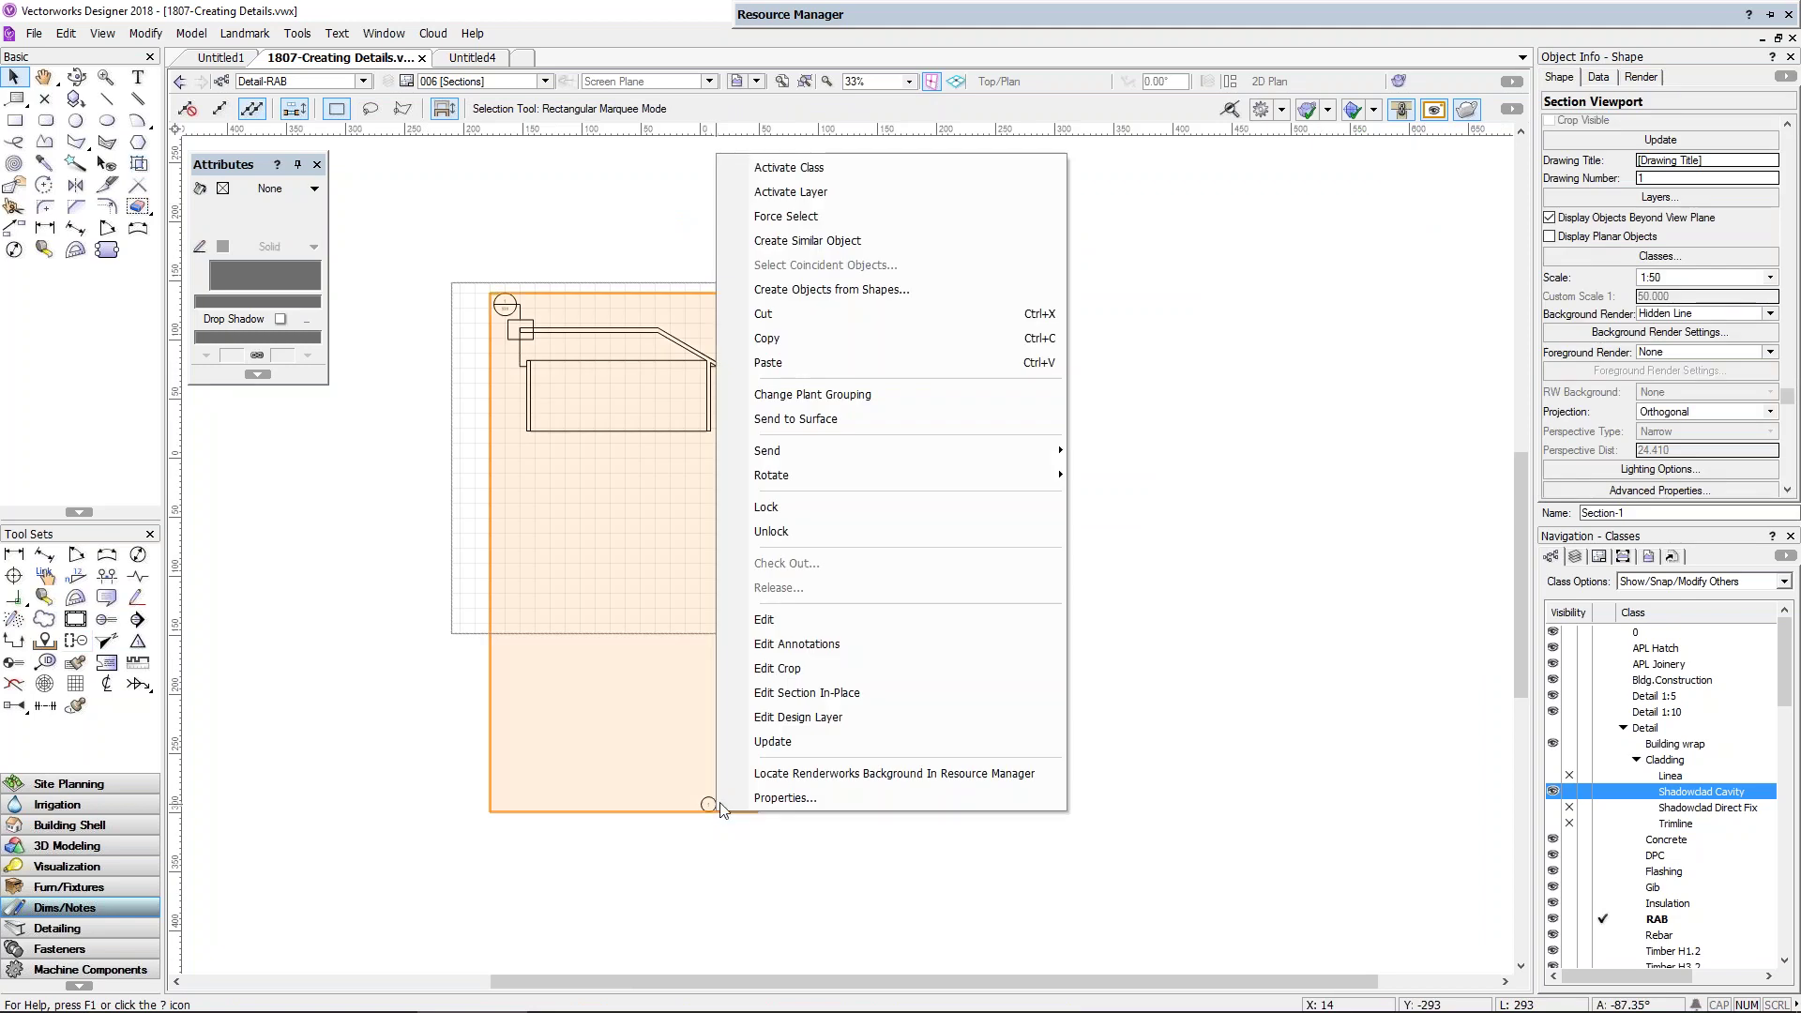
{"action": "left_click", "coordinate": [770, 644]}
{"action": "mouse_move", "coordinate": [715, 802]}
{"action": "left_mouse_down"}
{"action": "mouse_move", "coordinate": [522, 469]}
{"action": "mouse_move", "coordinate": [534, 451]}
{"action": "left_mouse_up"}
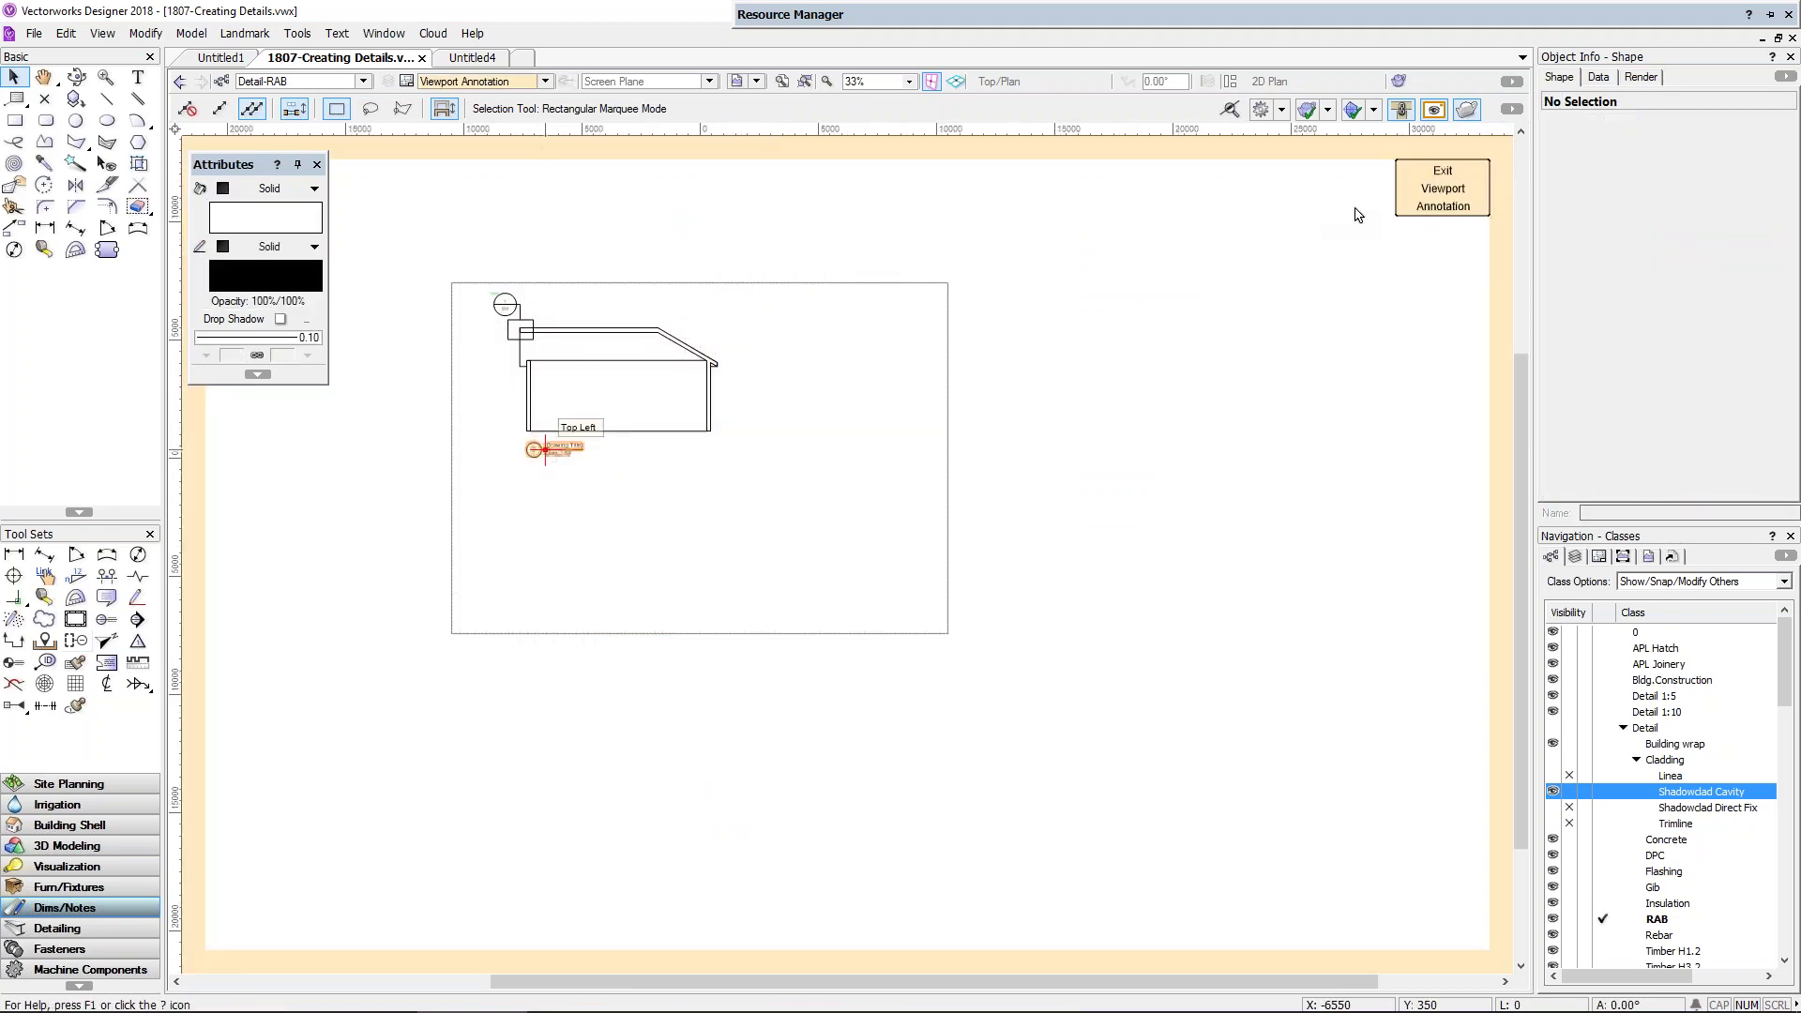
{"action": "left_click", "coordinate": [1406, 191]}
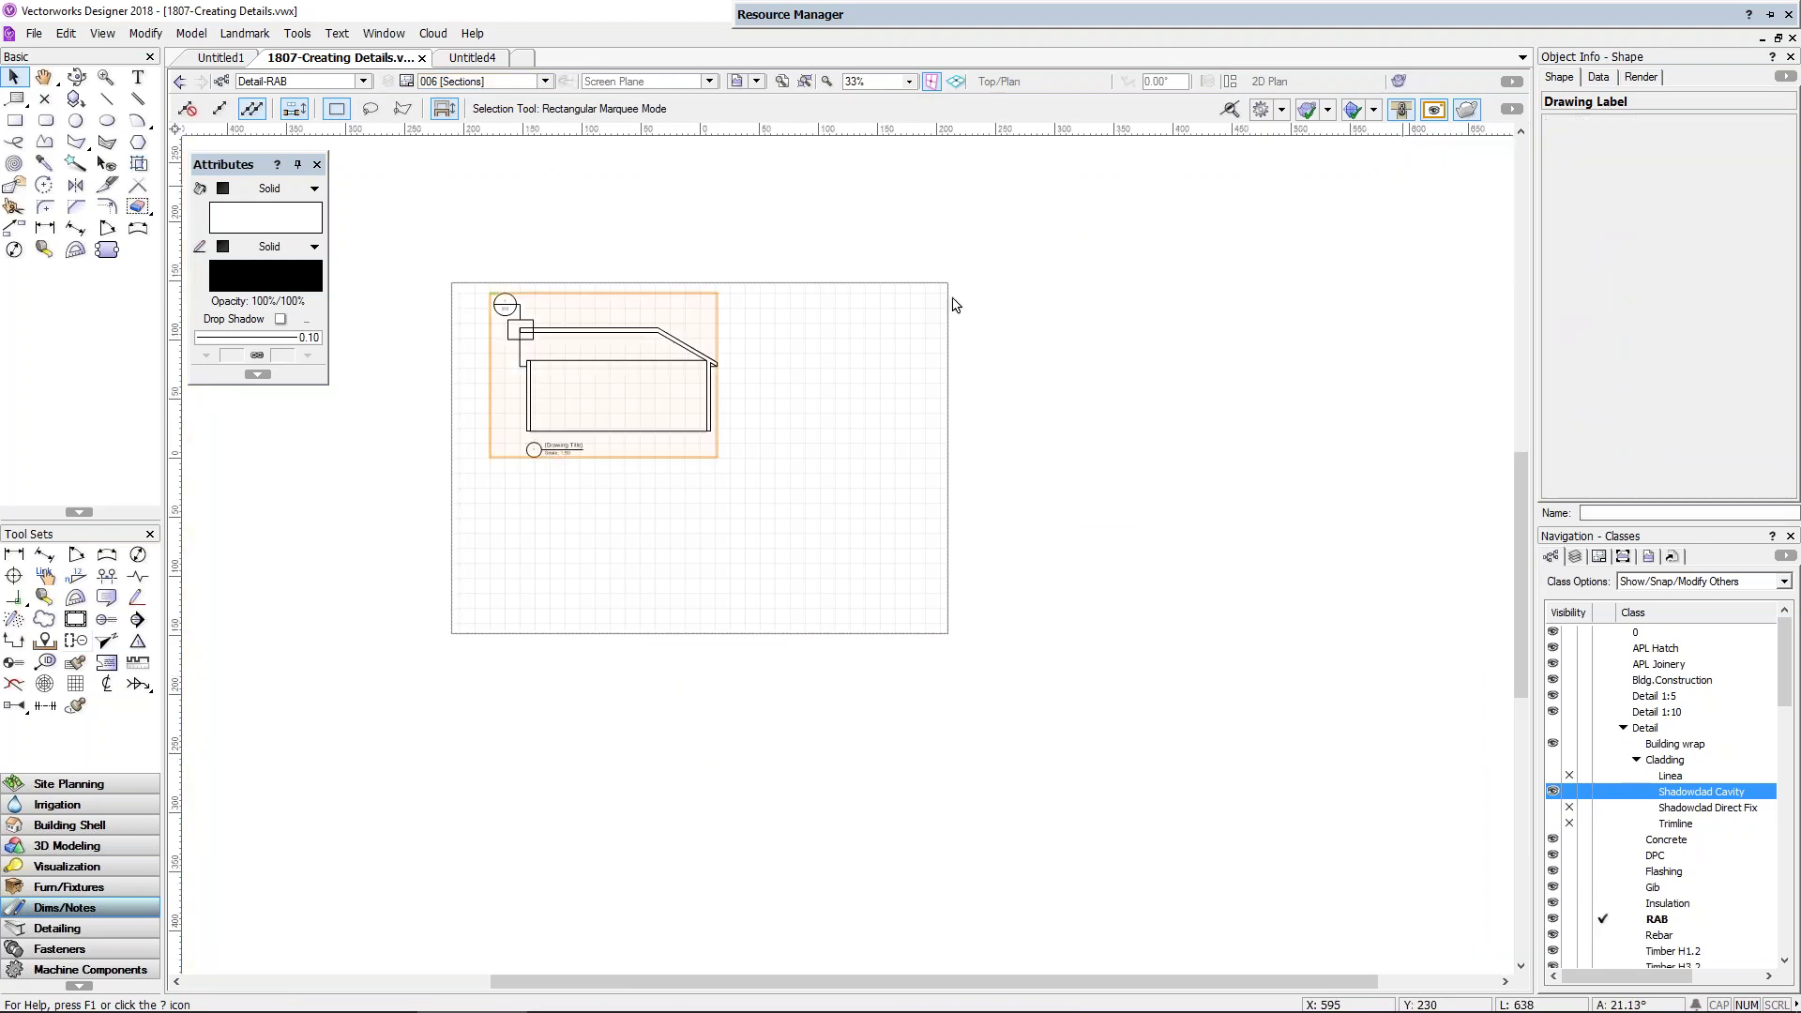
Step: Set the drawing number of the Bardge Detail viewport on sheet layer 020 [Roof Details] to 2
{"action": "left_click", "coordinate": [494, 83]}
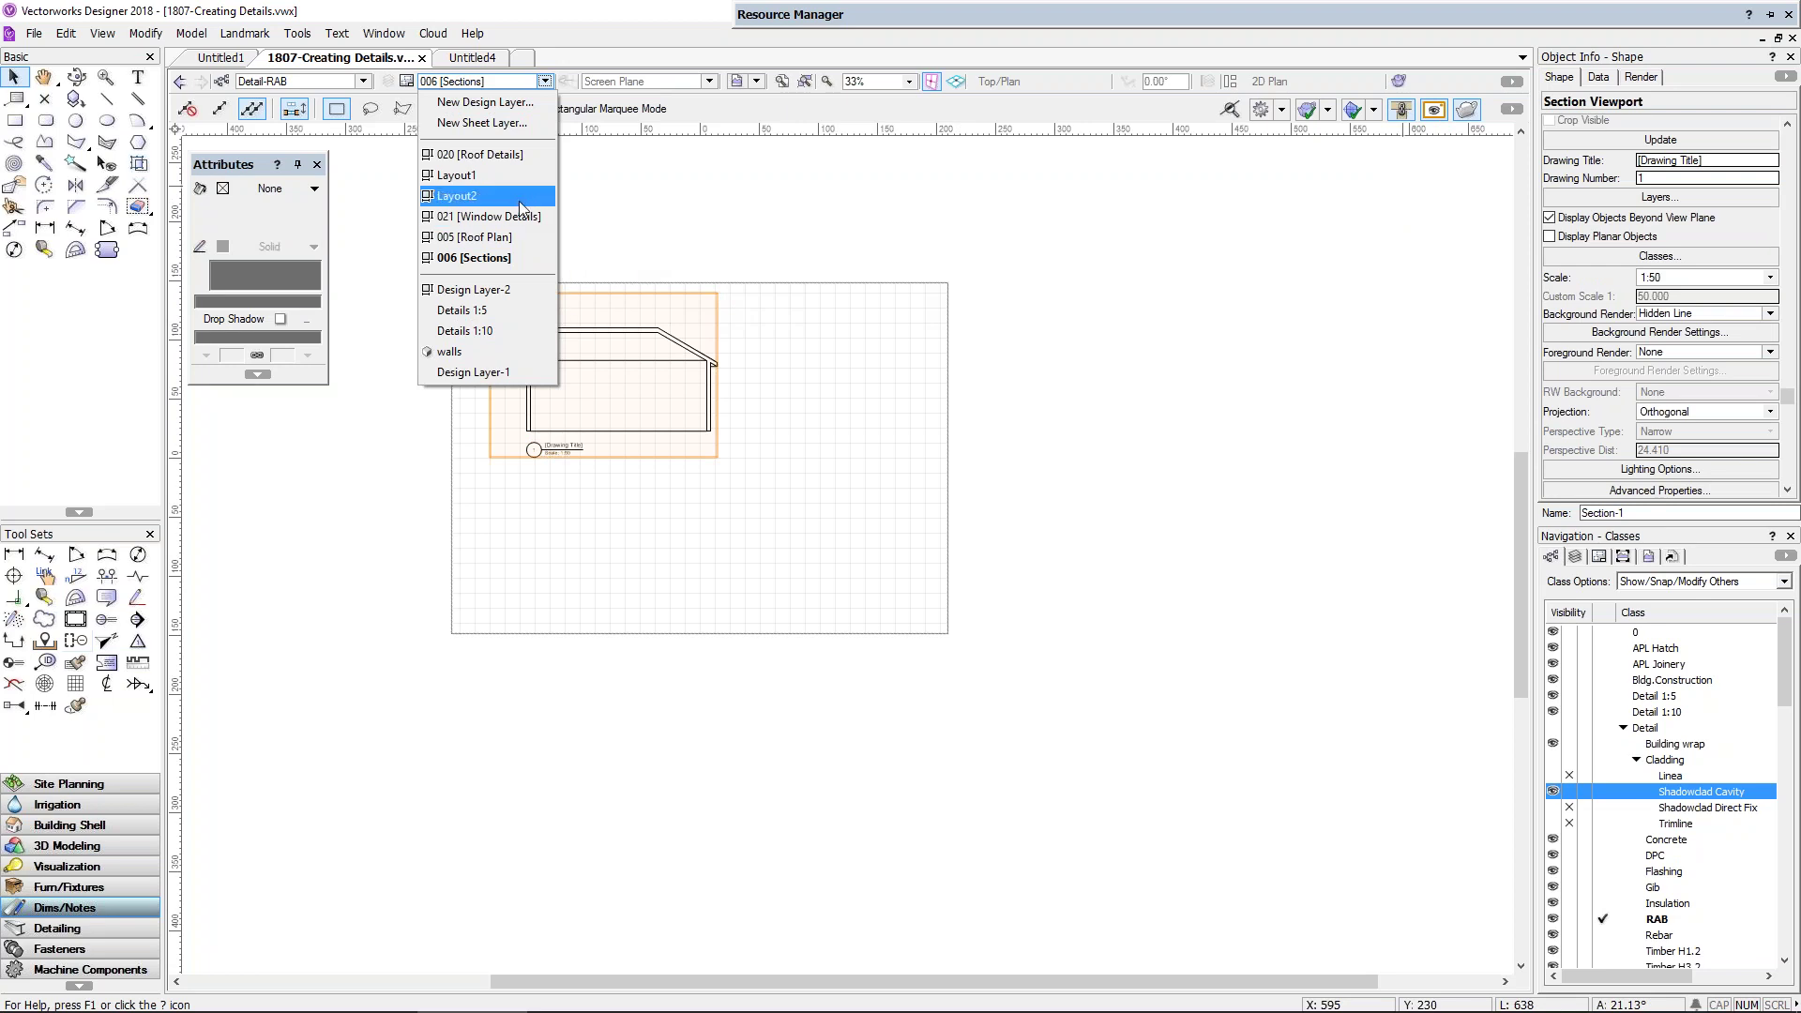
{"action": "left_click", "coordinate": [515, 155]}
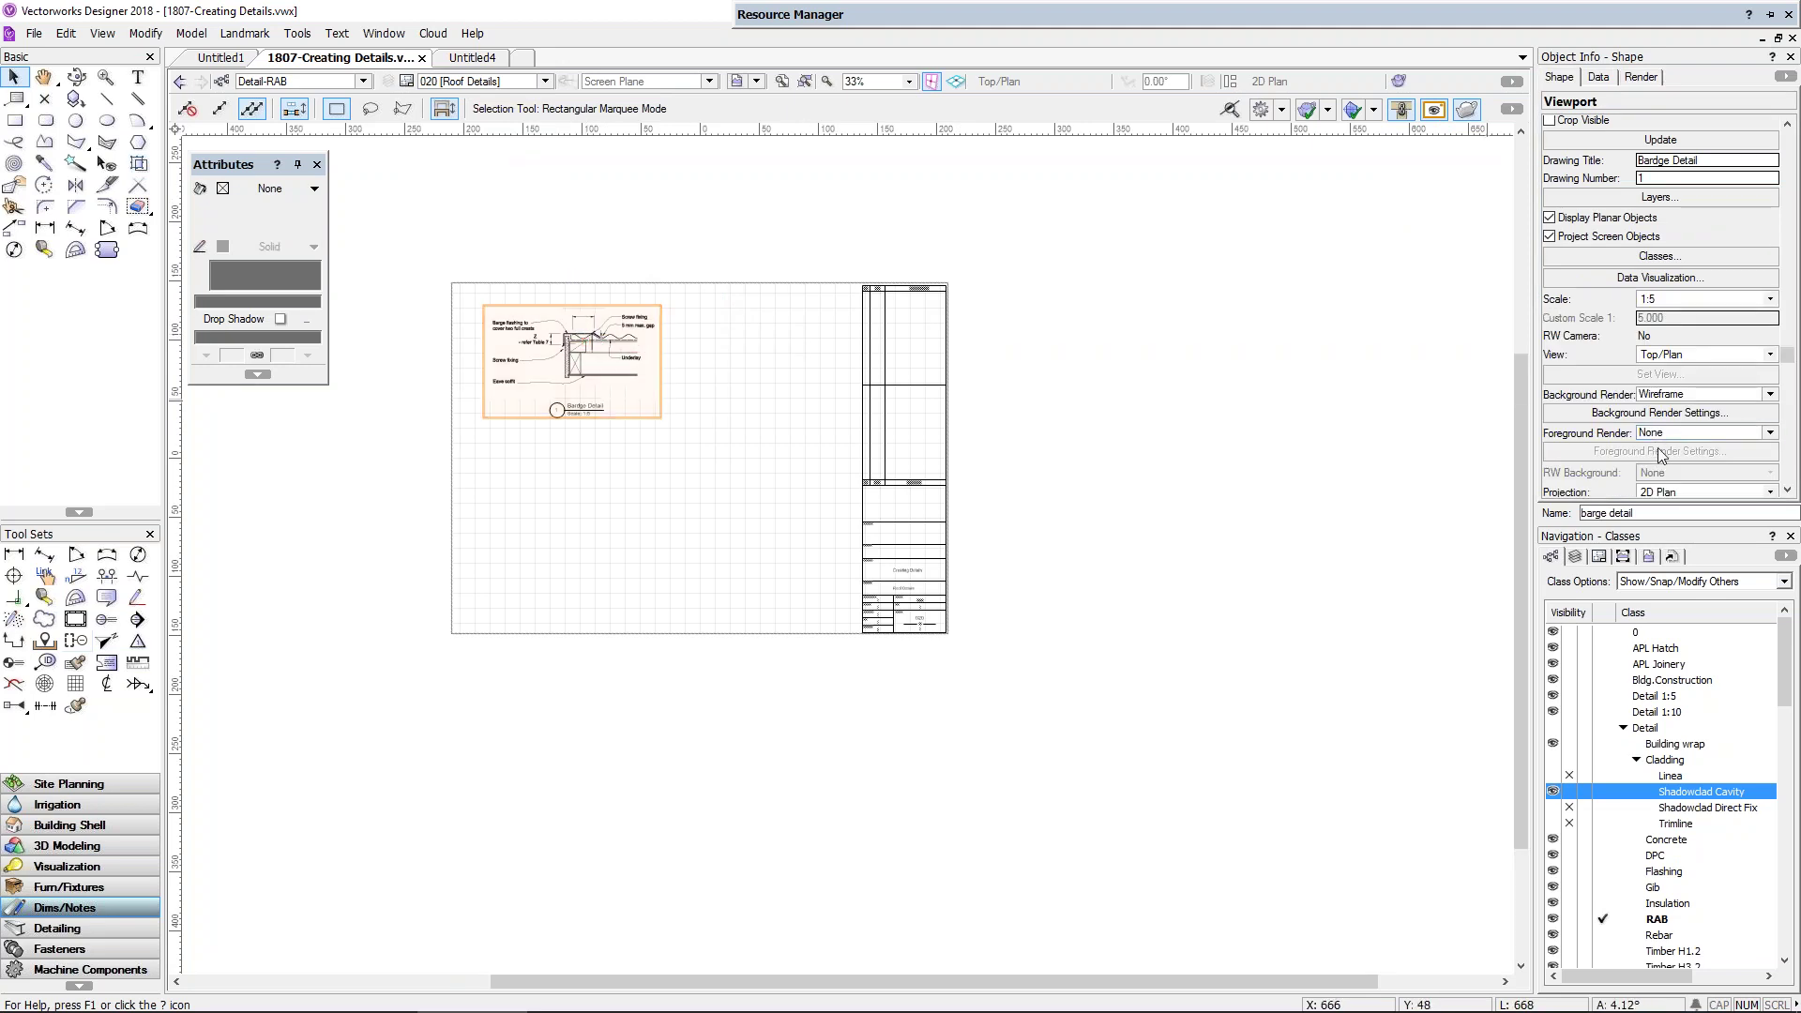
{"action": "left_click", "coordinate": [1614, 178]}
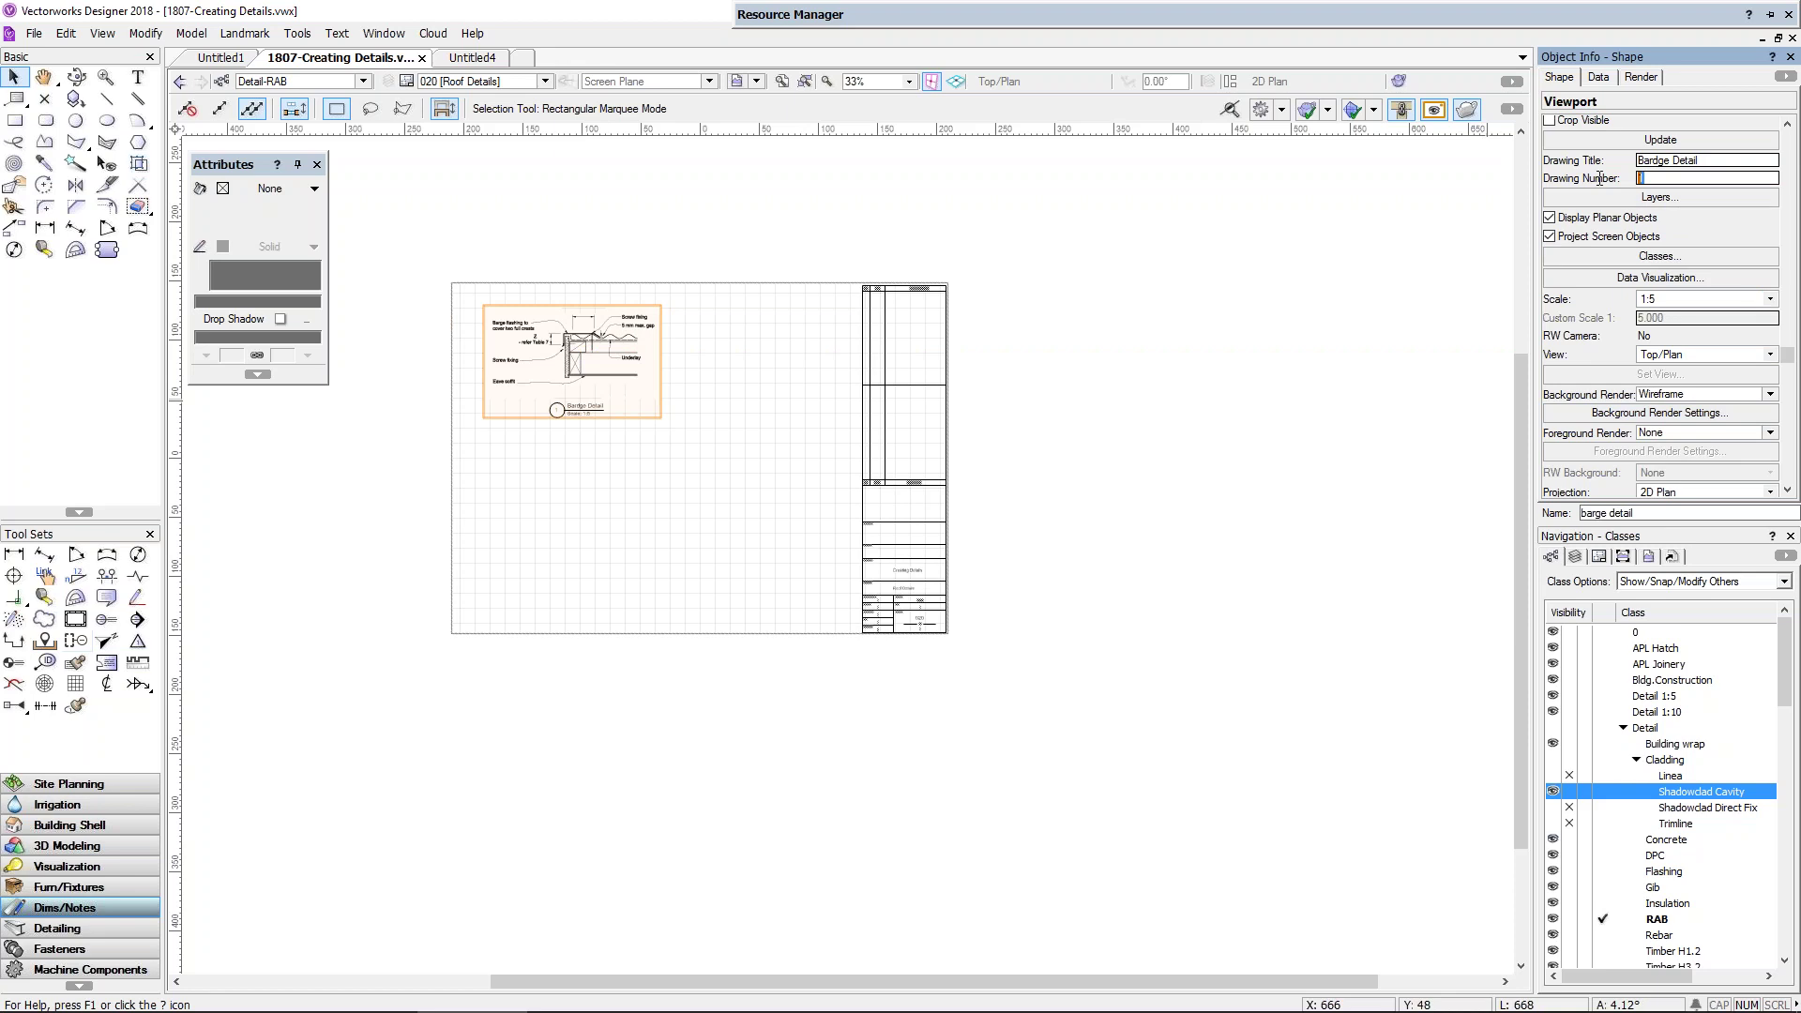
{"action": "type", "text": "2"}
{"action": "key", "text": "Return"}
{"action": "scroll", "coordinate": [526, 365], "scroll_direction": "up", "scroll_amount": 1}
{"action": "scroll", "coordinate": [442, 345], "scroll_direction": "up", "scroll_amount": 1}
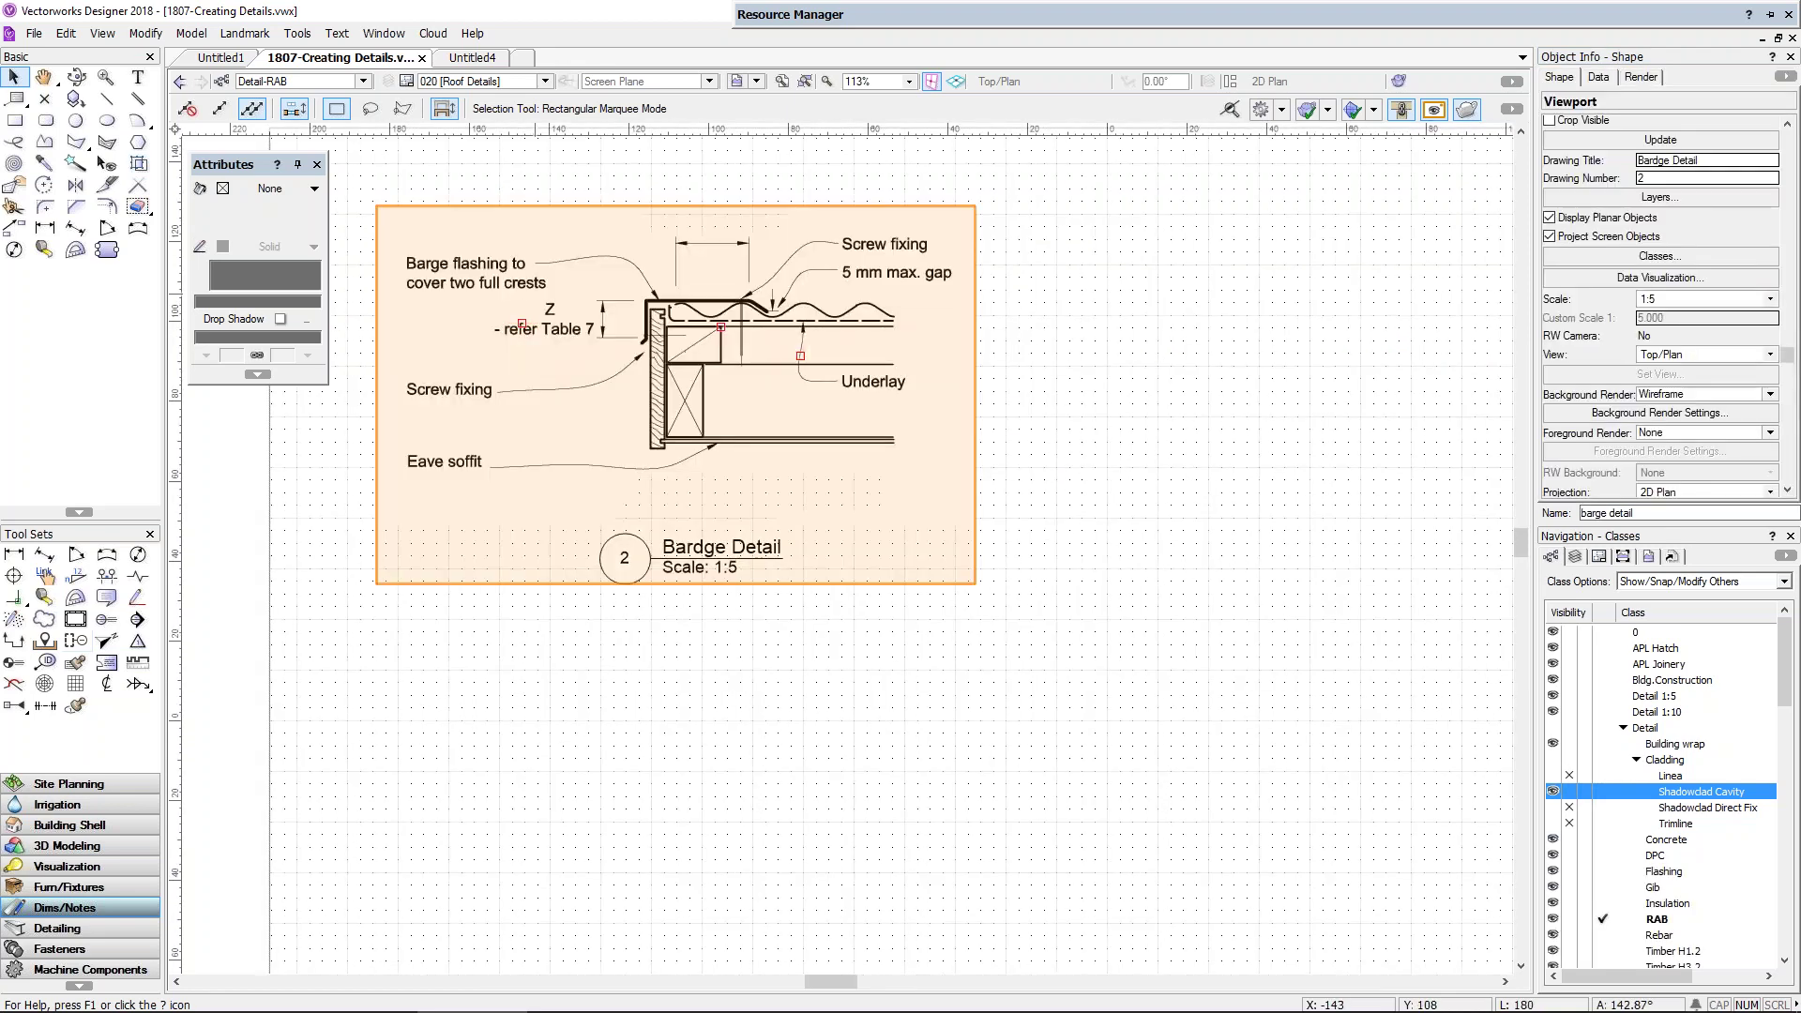
{"action": "left_click", "coordinate": [549, 283]}
Step: Check the linked marker's drawing number on sheet layers 005 [Roof Plan] and 006 [Sections]
{"action": "left_click", "coordinate": [544, 81]}
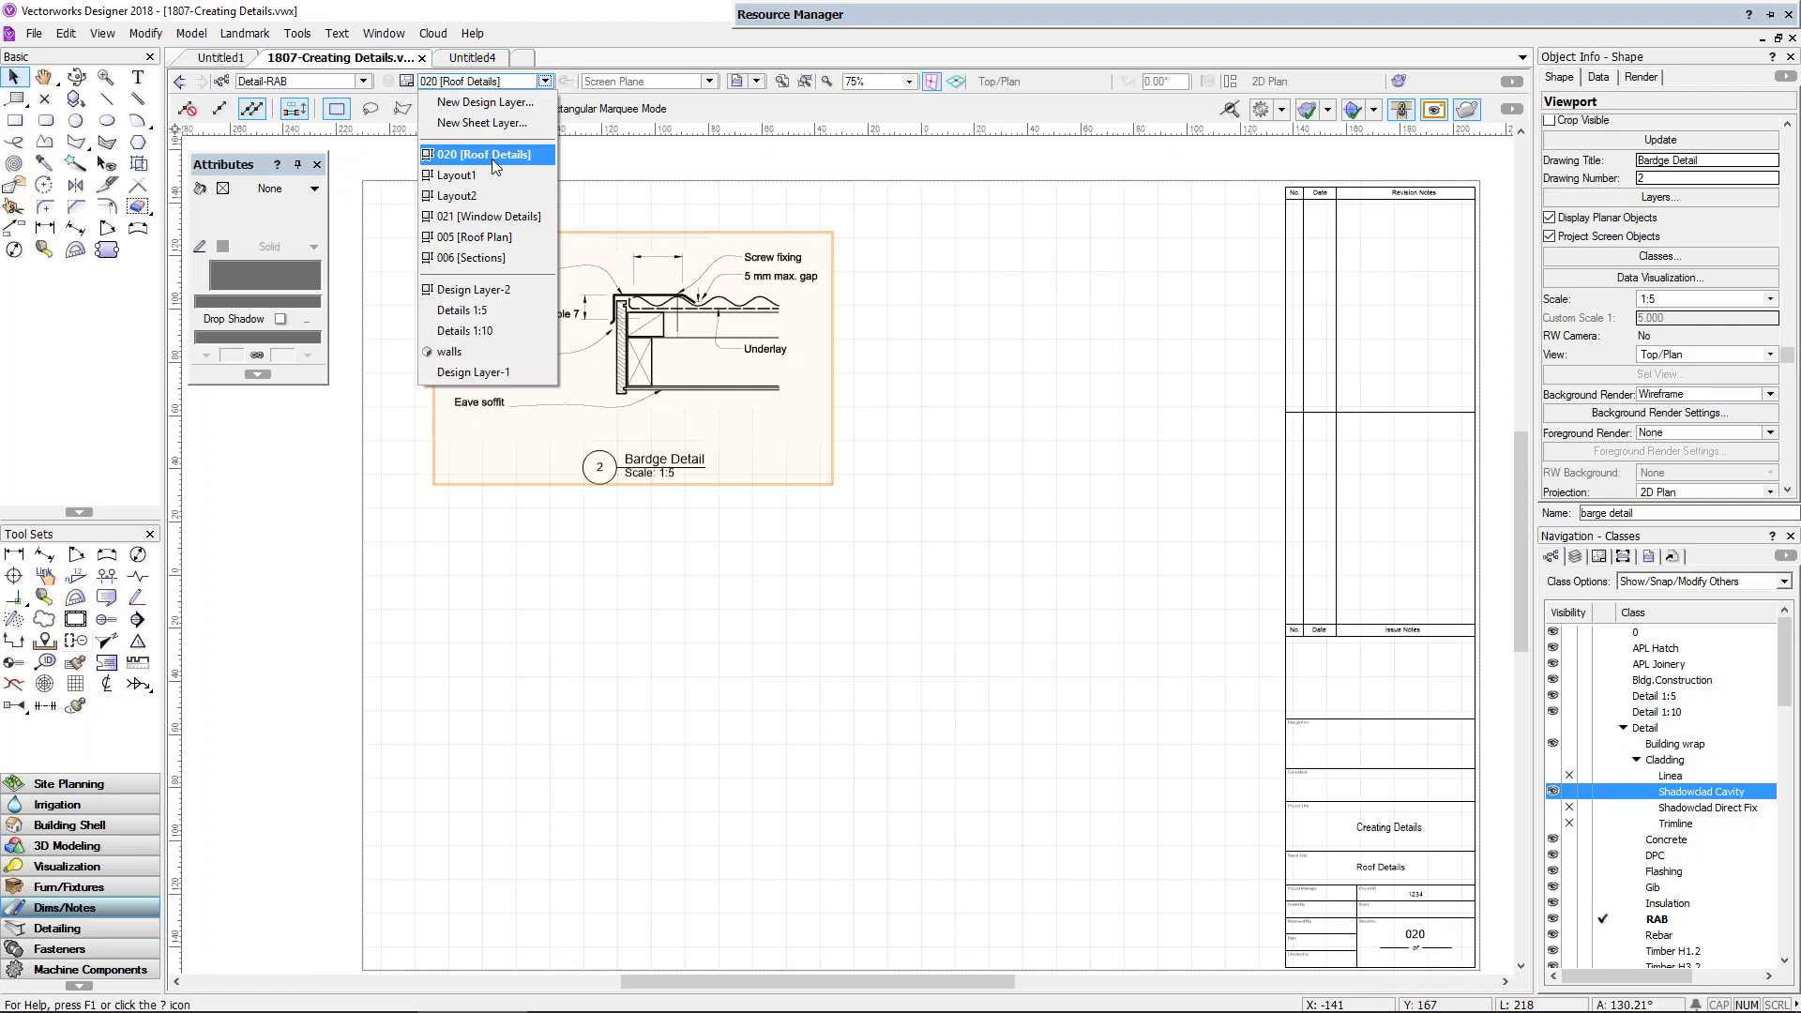
{"action": "left_click", "coordinate": [480, 236]}
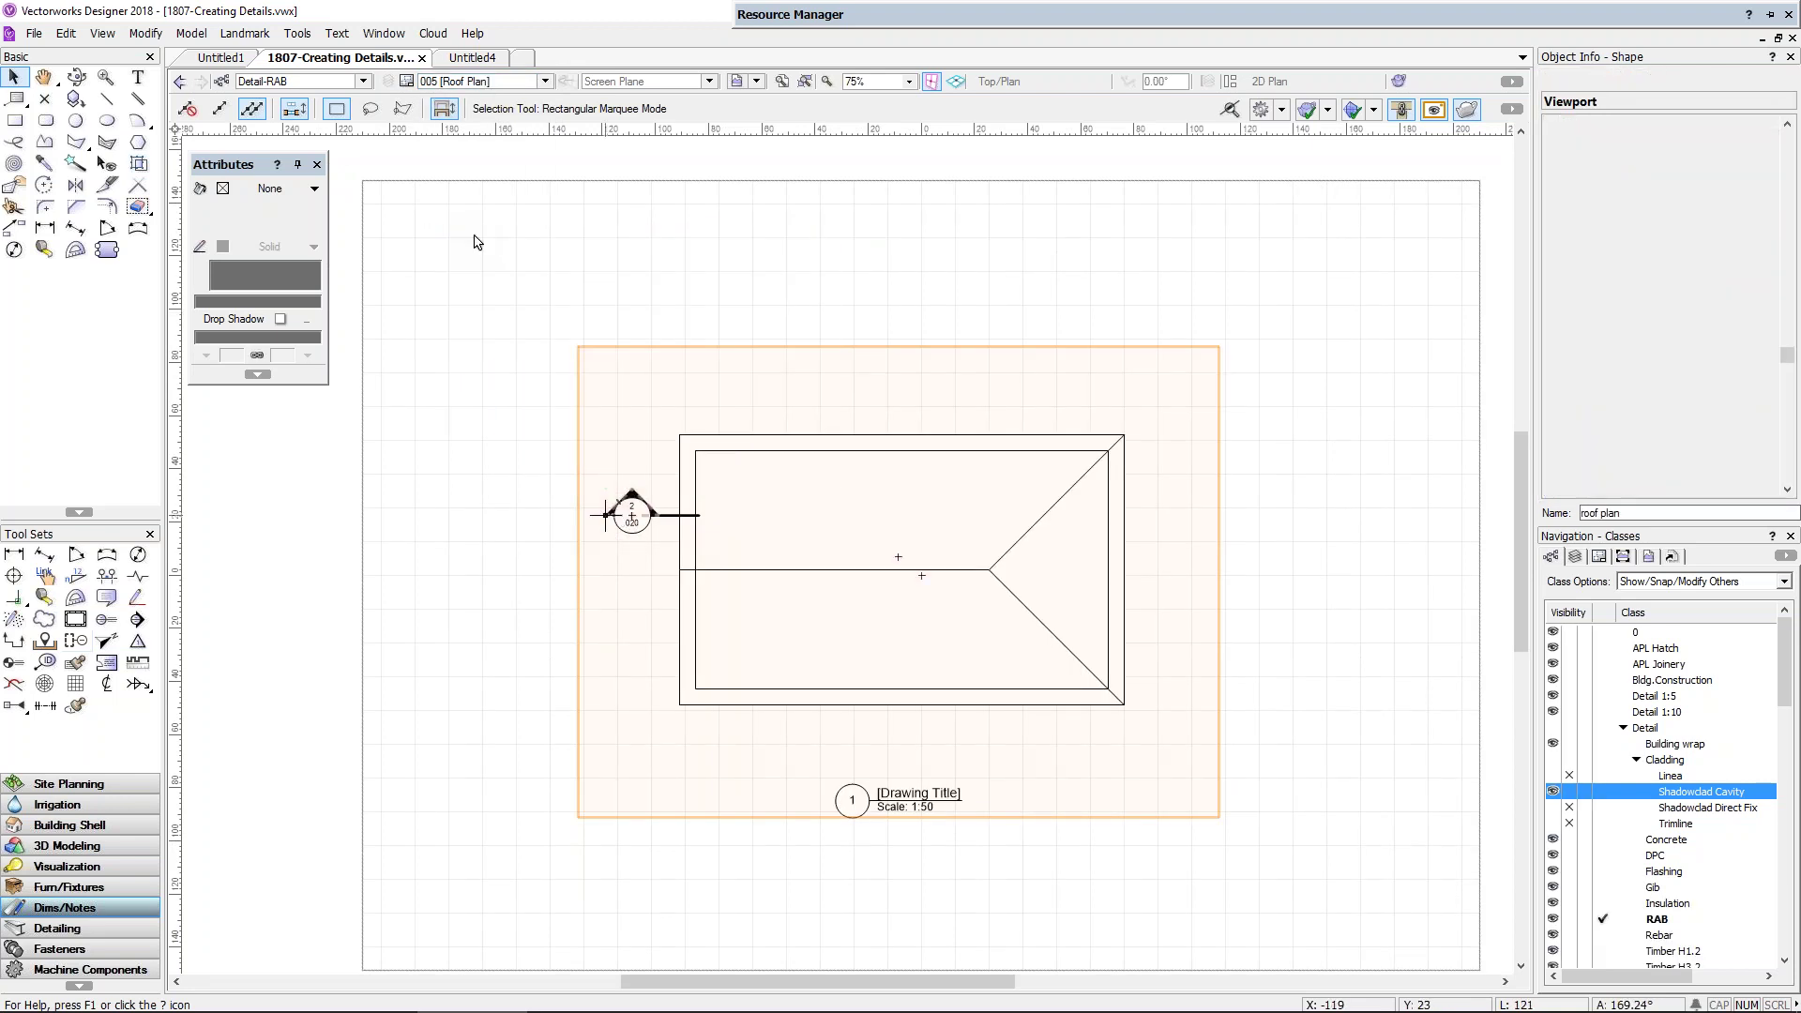
{"action": "left_click", "coordinate": [477, 84]}
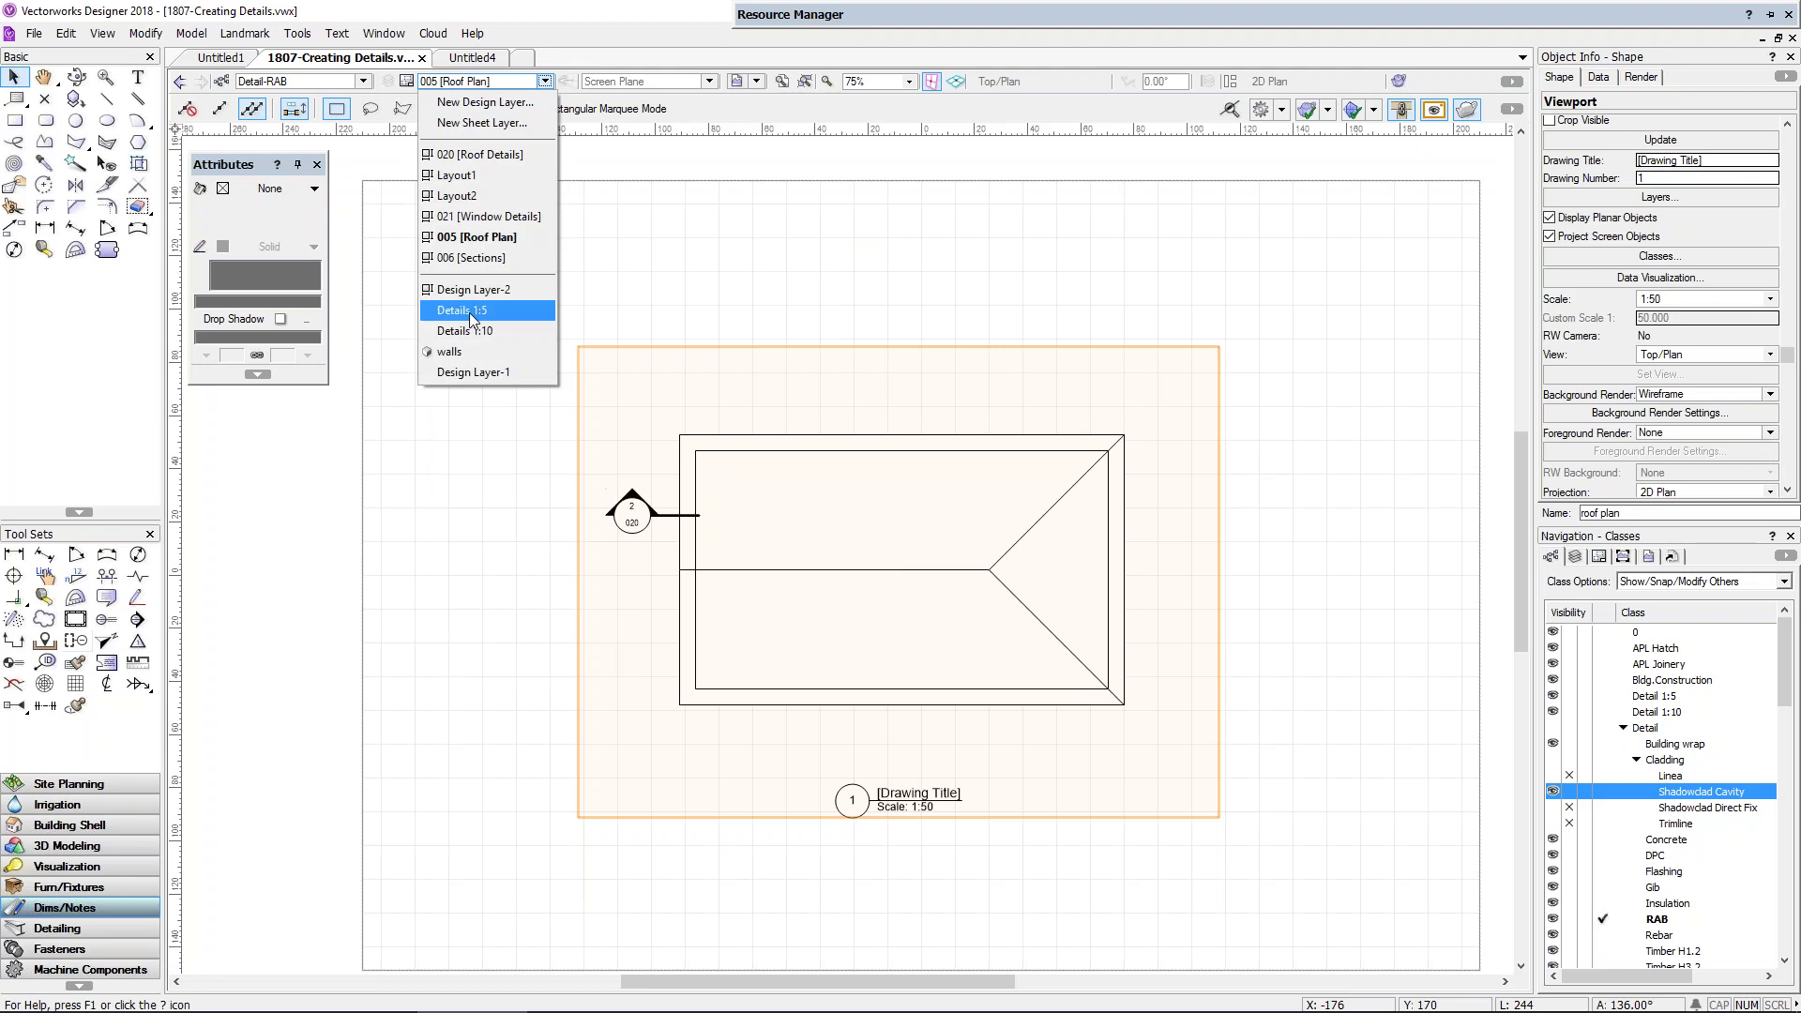
{"action": "left_click", "coordinate": [465, 257]}
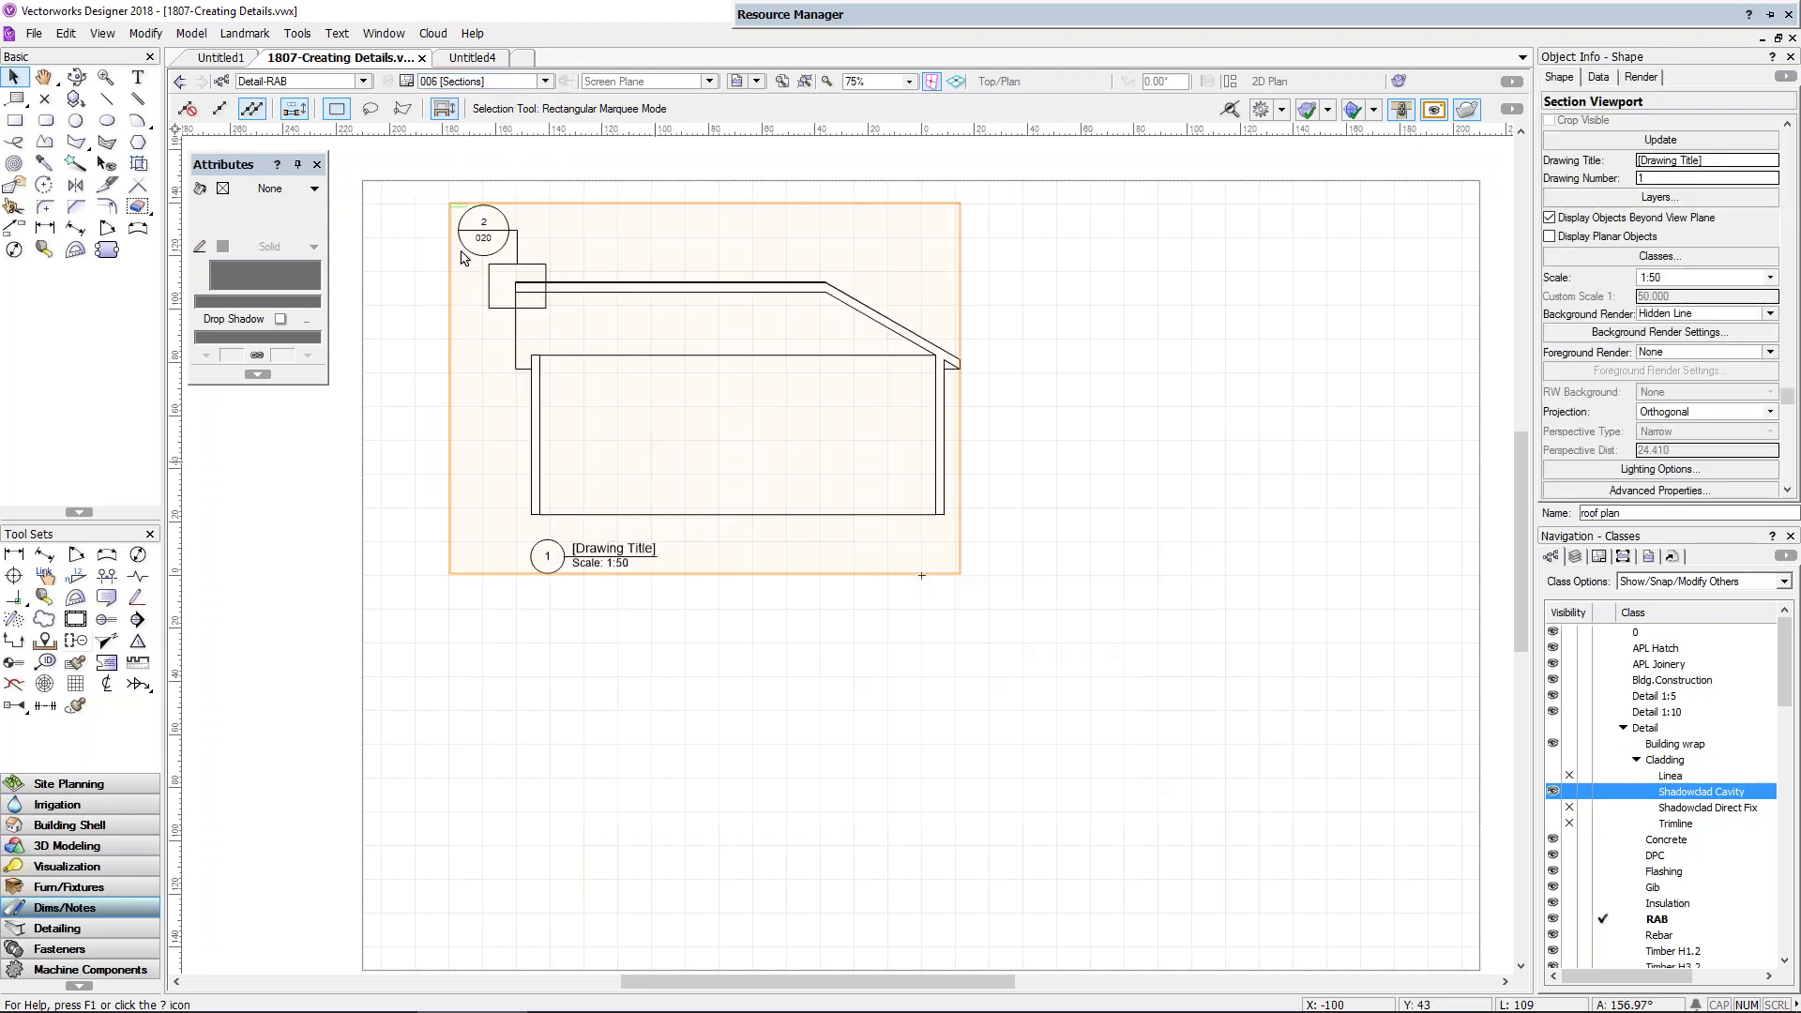
{"action": "left_click", "coordinate": [480, 224]}
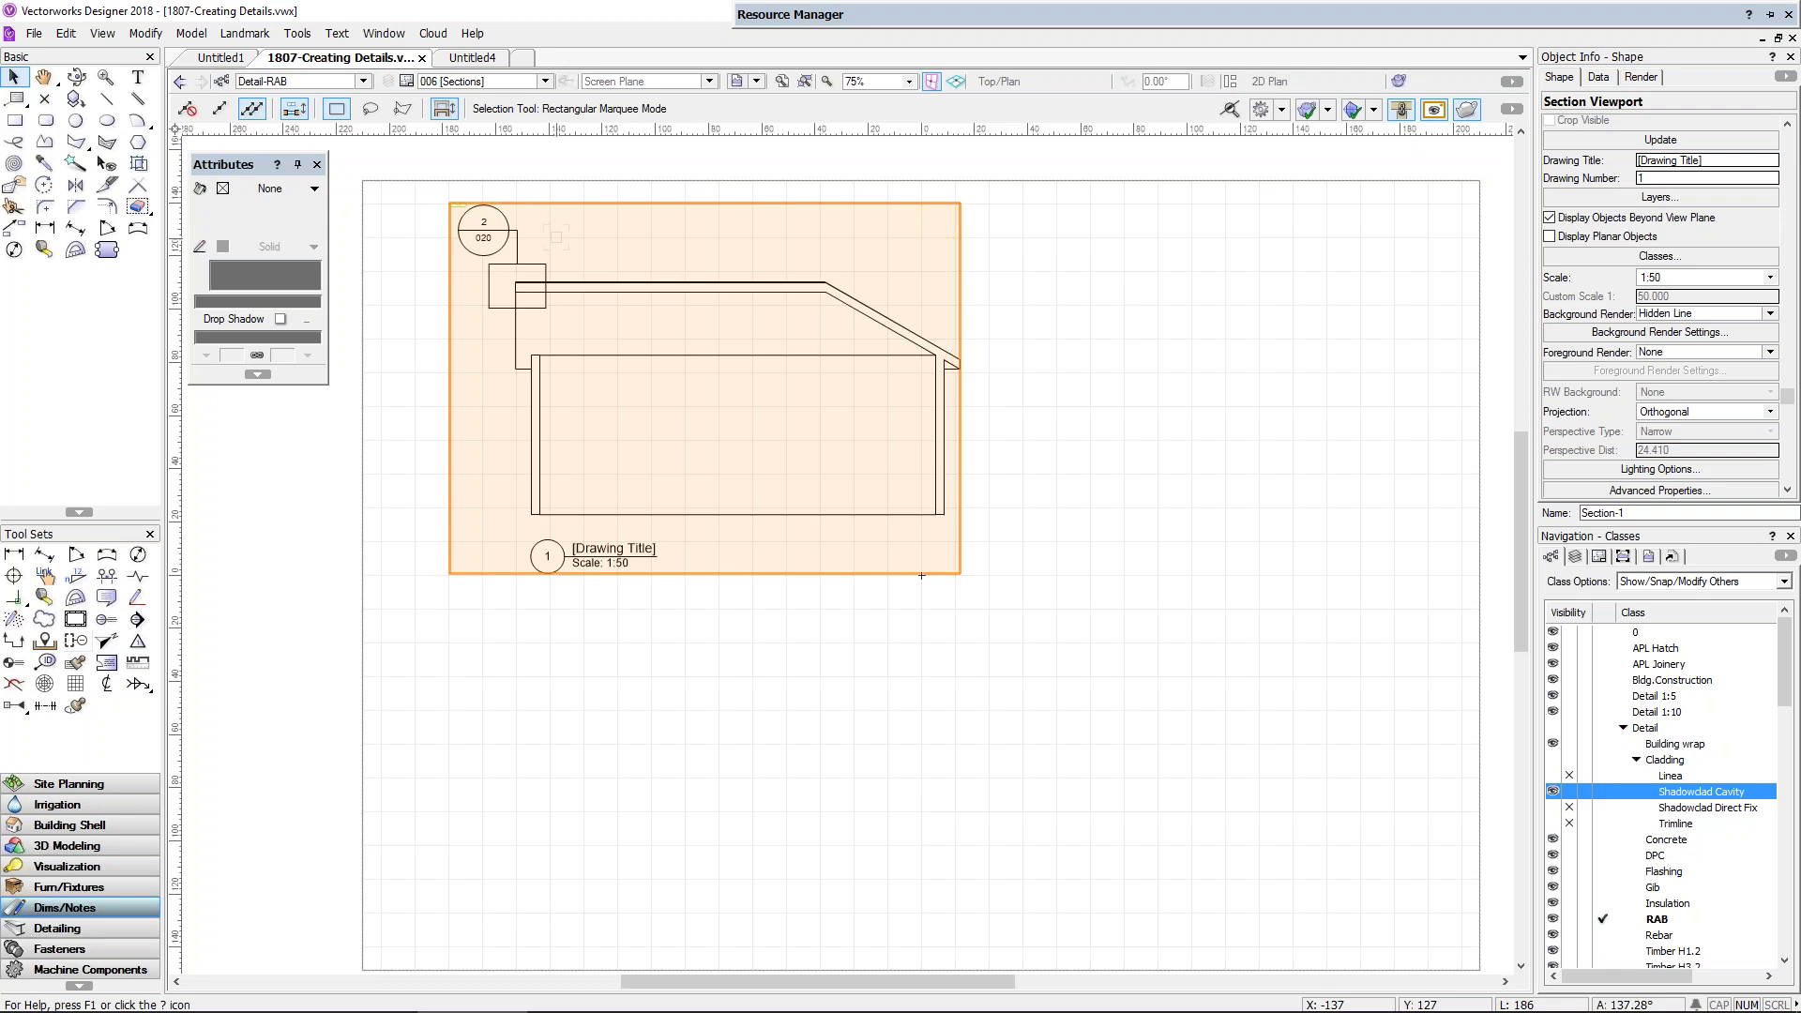
Step: Move the Bardge Detail viewport from sheet layer 020 [Roof Details] to 021 [Window Details]
{"action": "left_click", "coordinate": [544, 80]}
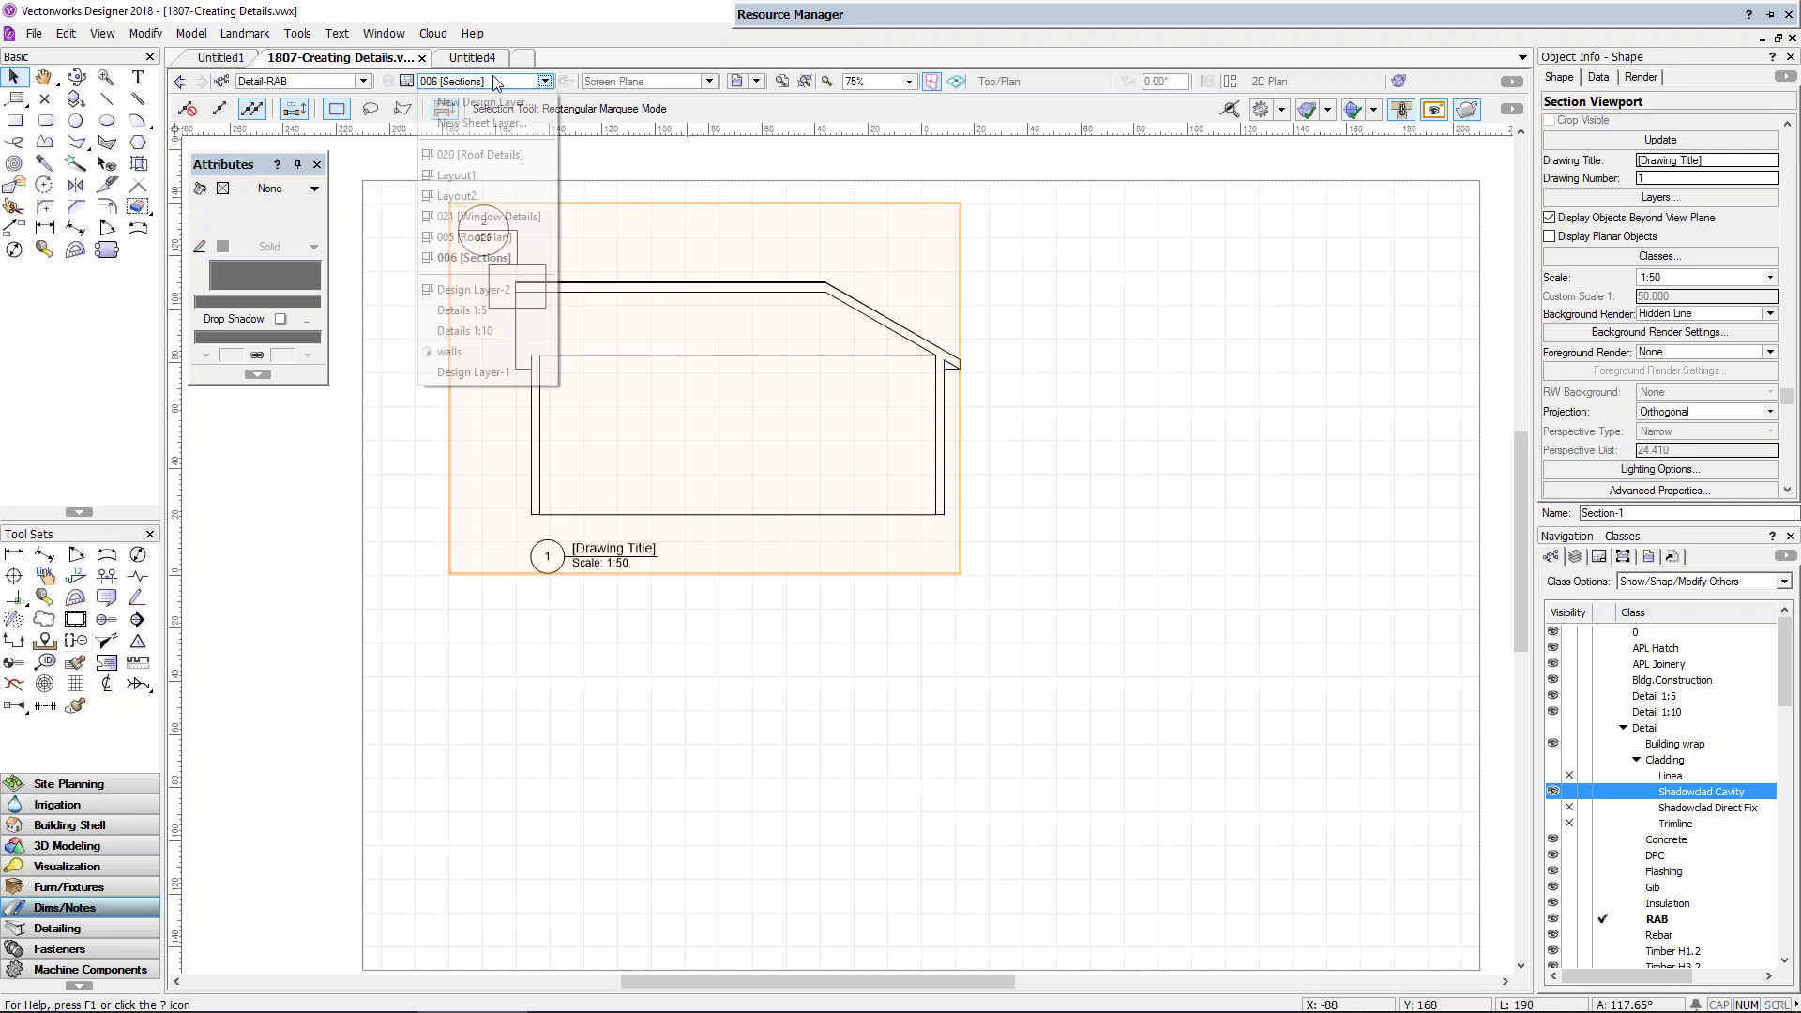
{"action": "left_click", "coordinate": [517, 155]}
{"action": "left_click", "coordinate": [686, 332]}
{"action": "scroll", "coordinate": [1784, 184], "scroll_direction": "up", "scroll_amount": 3}
{"action": "left_click", "coordinate": [1618, 138]}
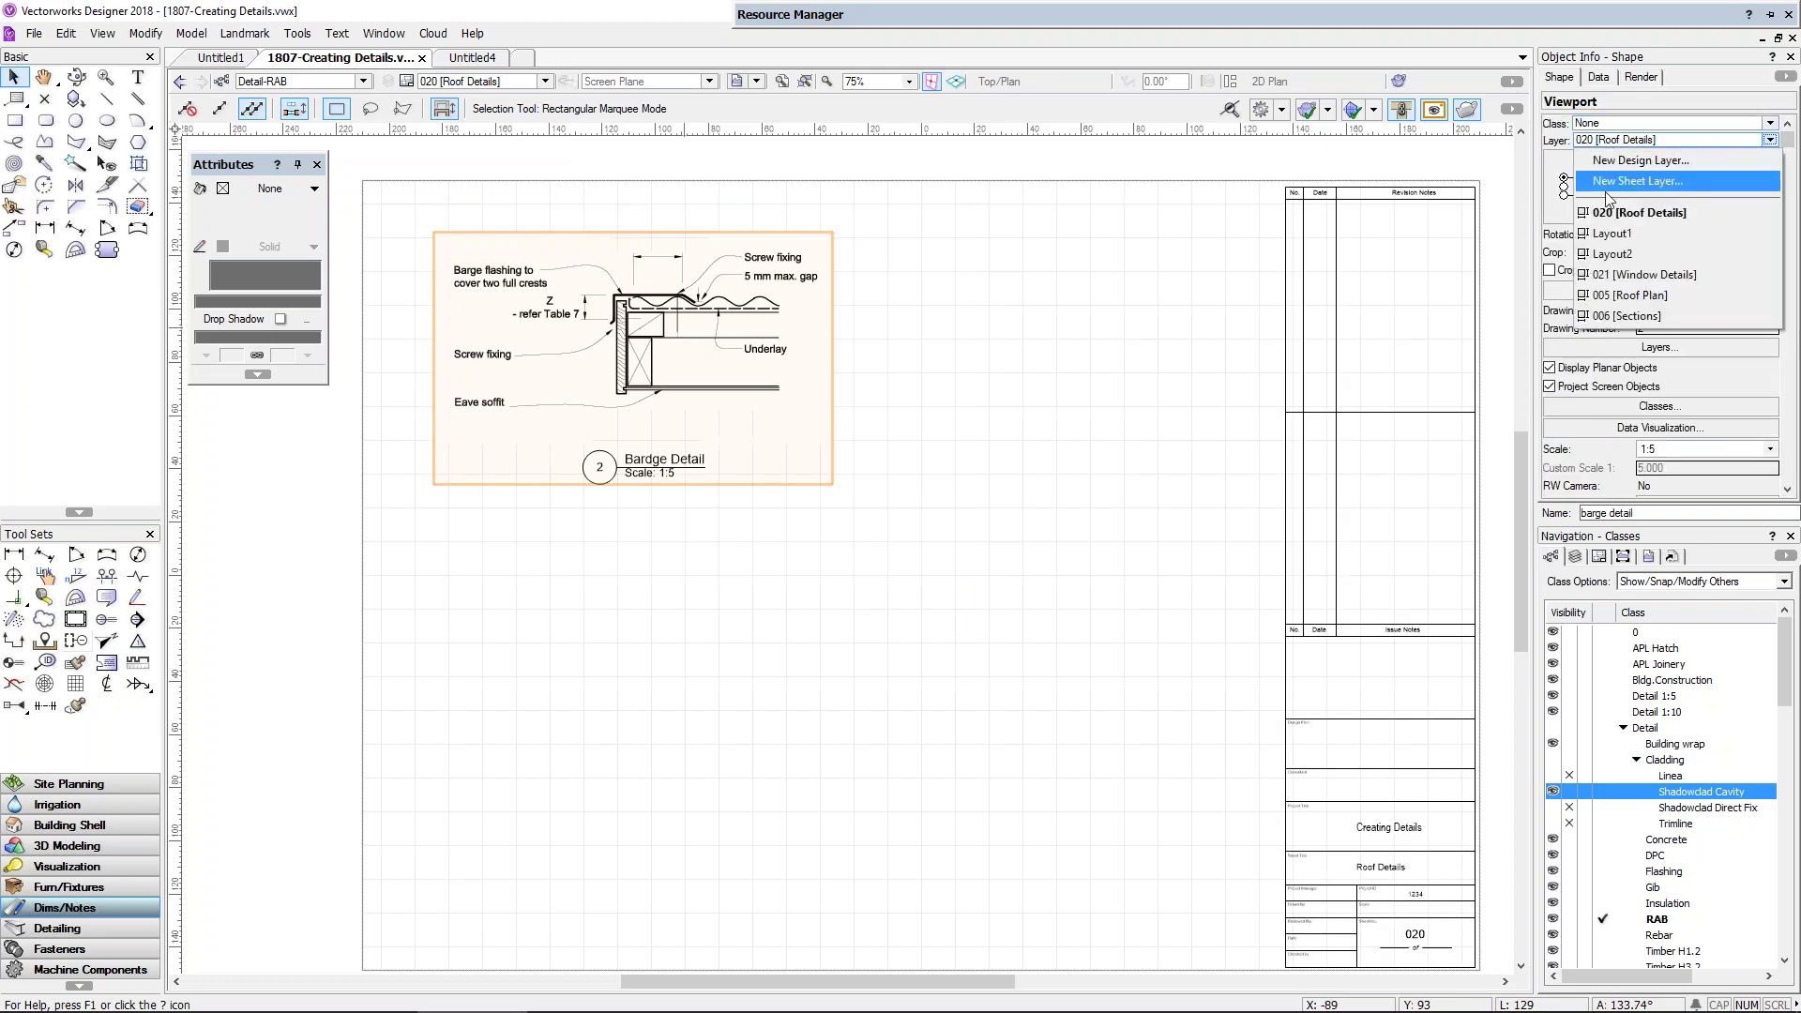
{"action": "left_click", "coordinate": [1632, 275]}
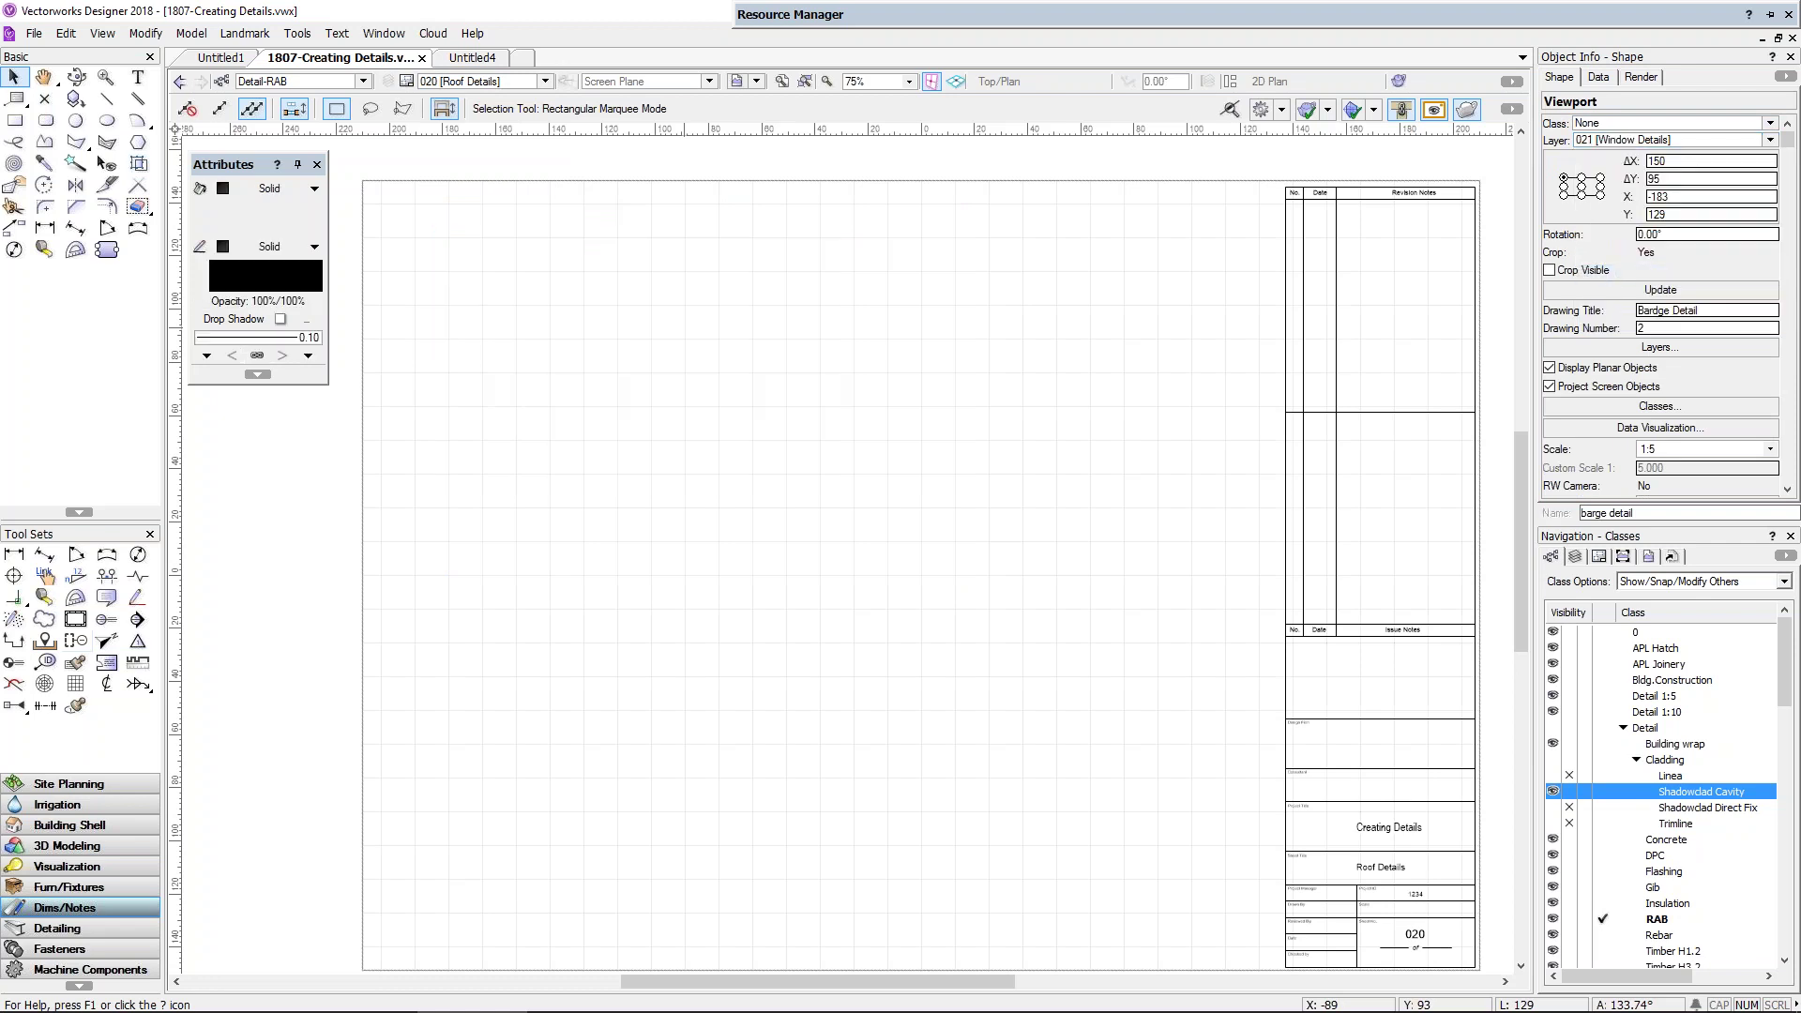
Step: Examine the sheet reference in the linked detail marker on sheet layer 005 [Roof Plan]
{"action": "left_click", "coordinate": [524, 84]}
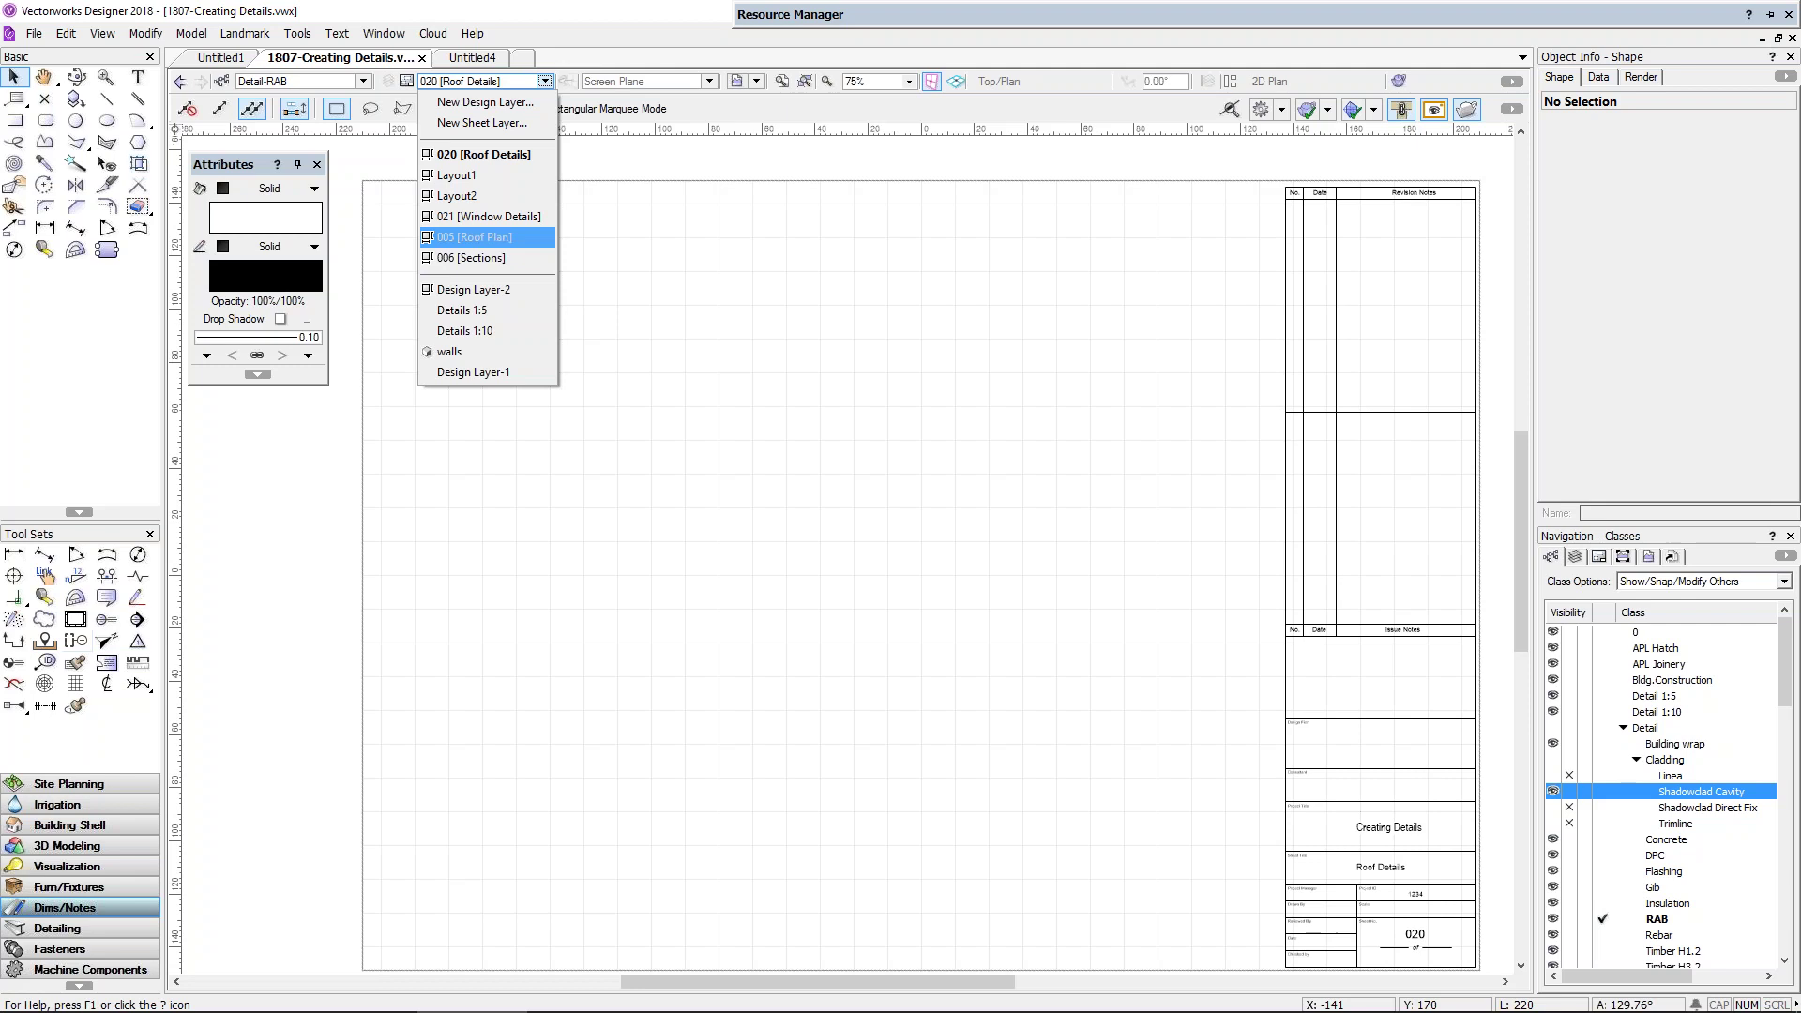
{"action": "left_click", "coordinate": [474, 237]}
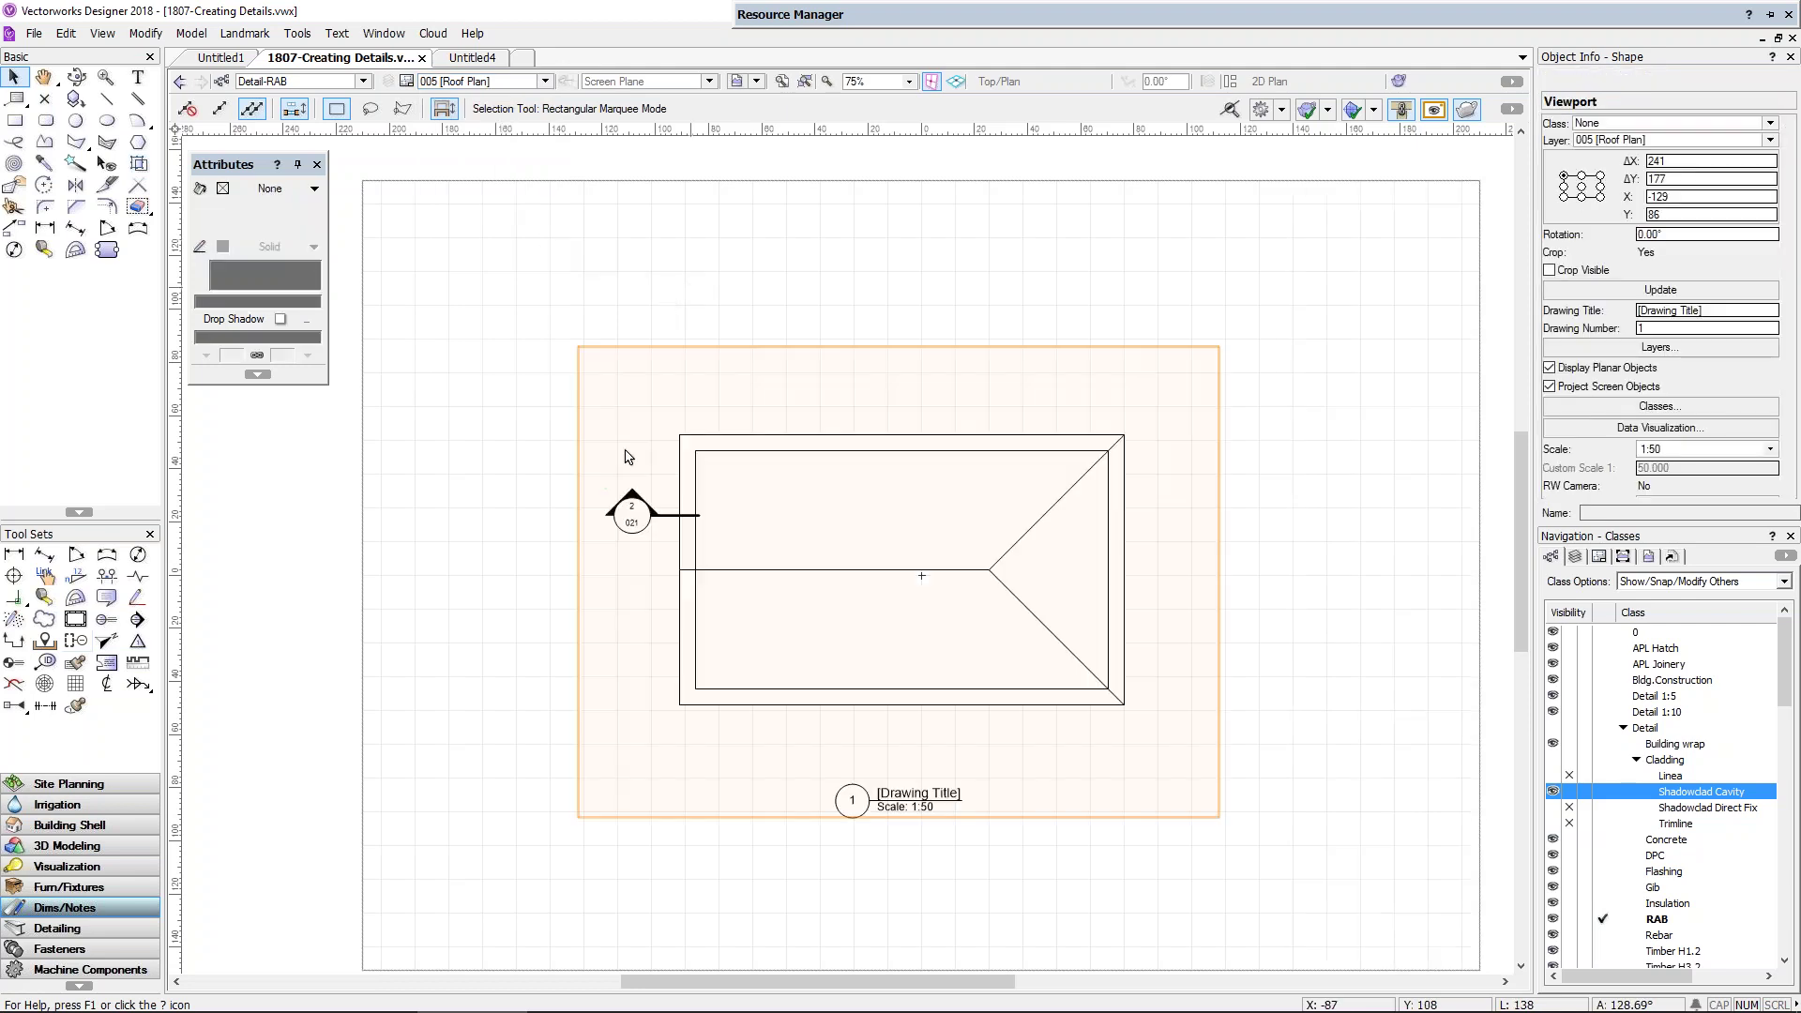
{"action": "scroll", "coordinate": [625, 514], "scroll_direction": "up", "scroll_amount": 3}
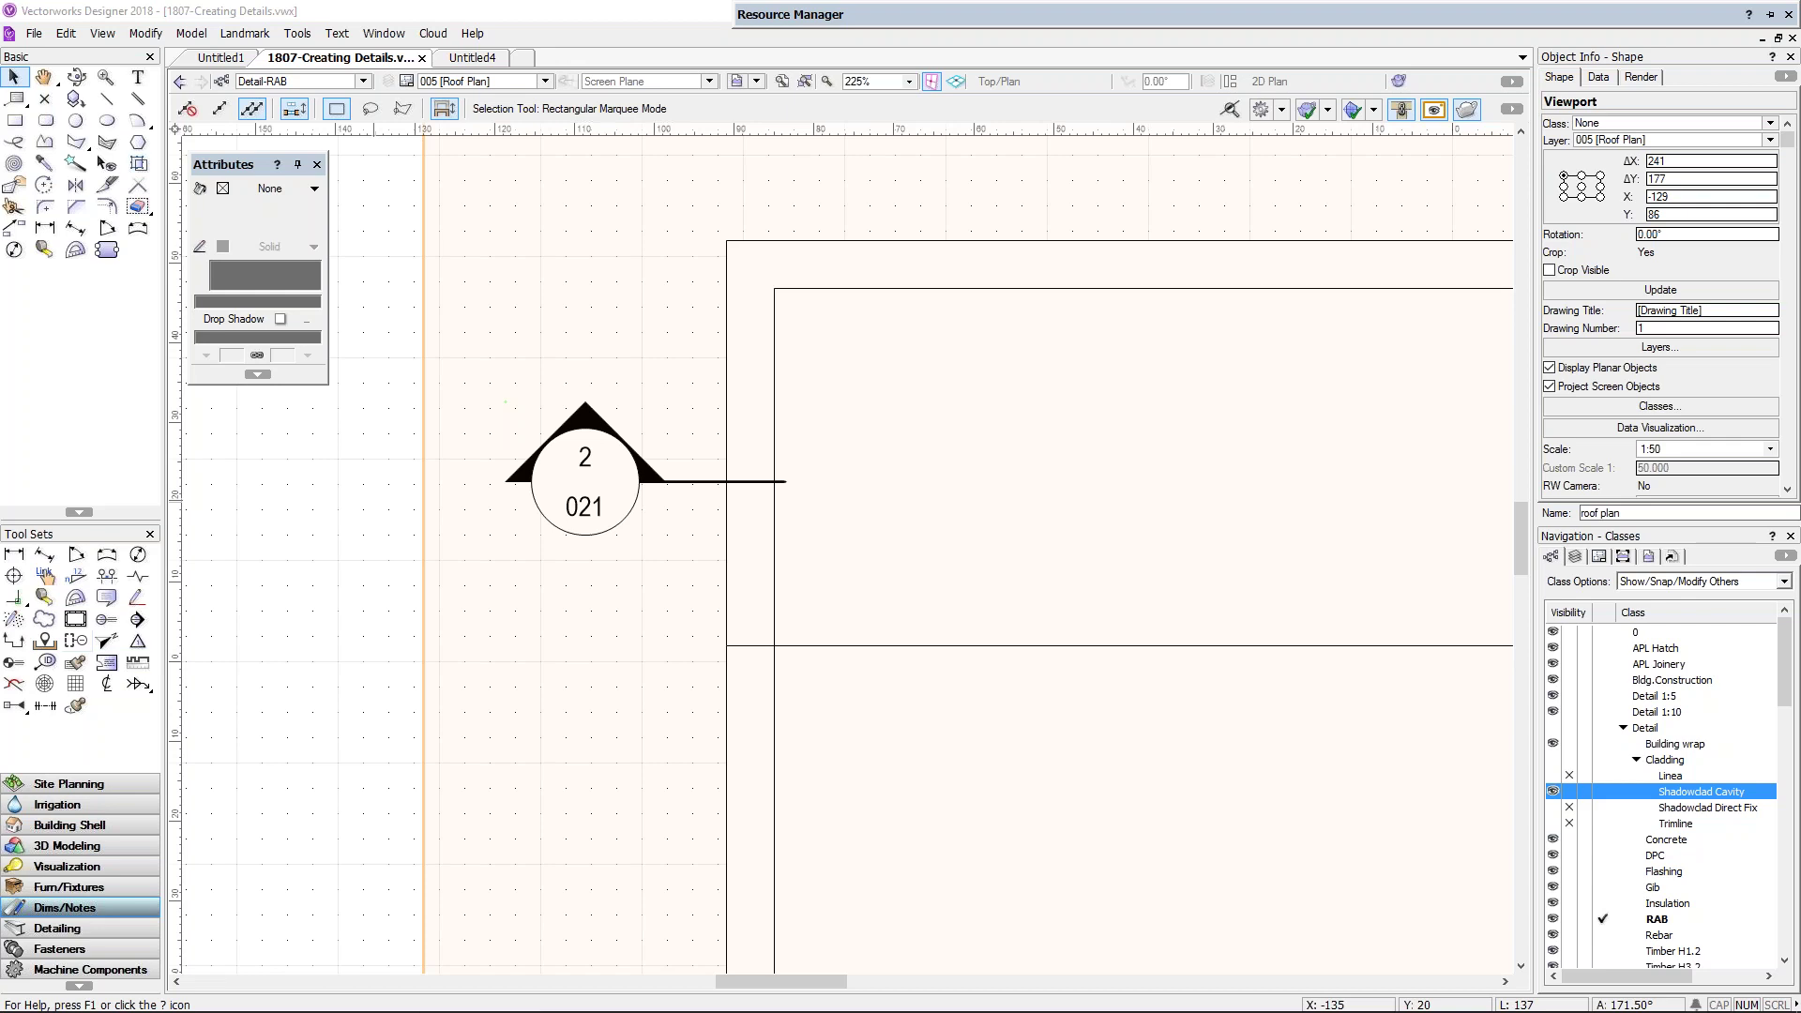
Step: Import the jhl_wthr_d_junc_flsh-1pce symbol from Untitled4's DXF_DWG folder into 1807-Creating Details.vwx, preserving the folder hierarchy
{"action": "mouse_move", "coordinate": [953, 15]}
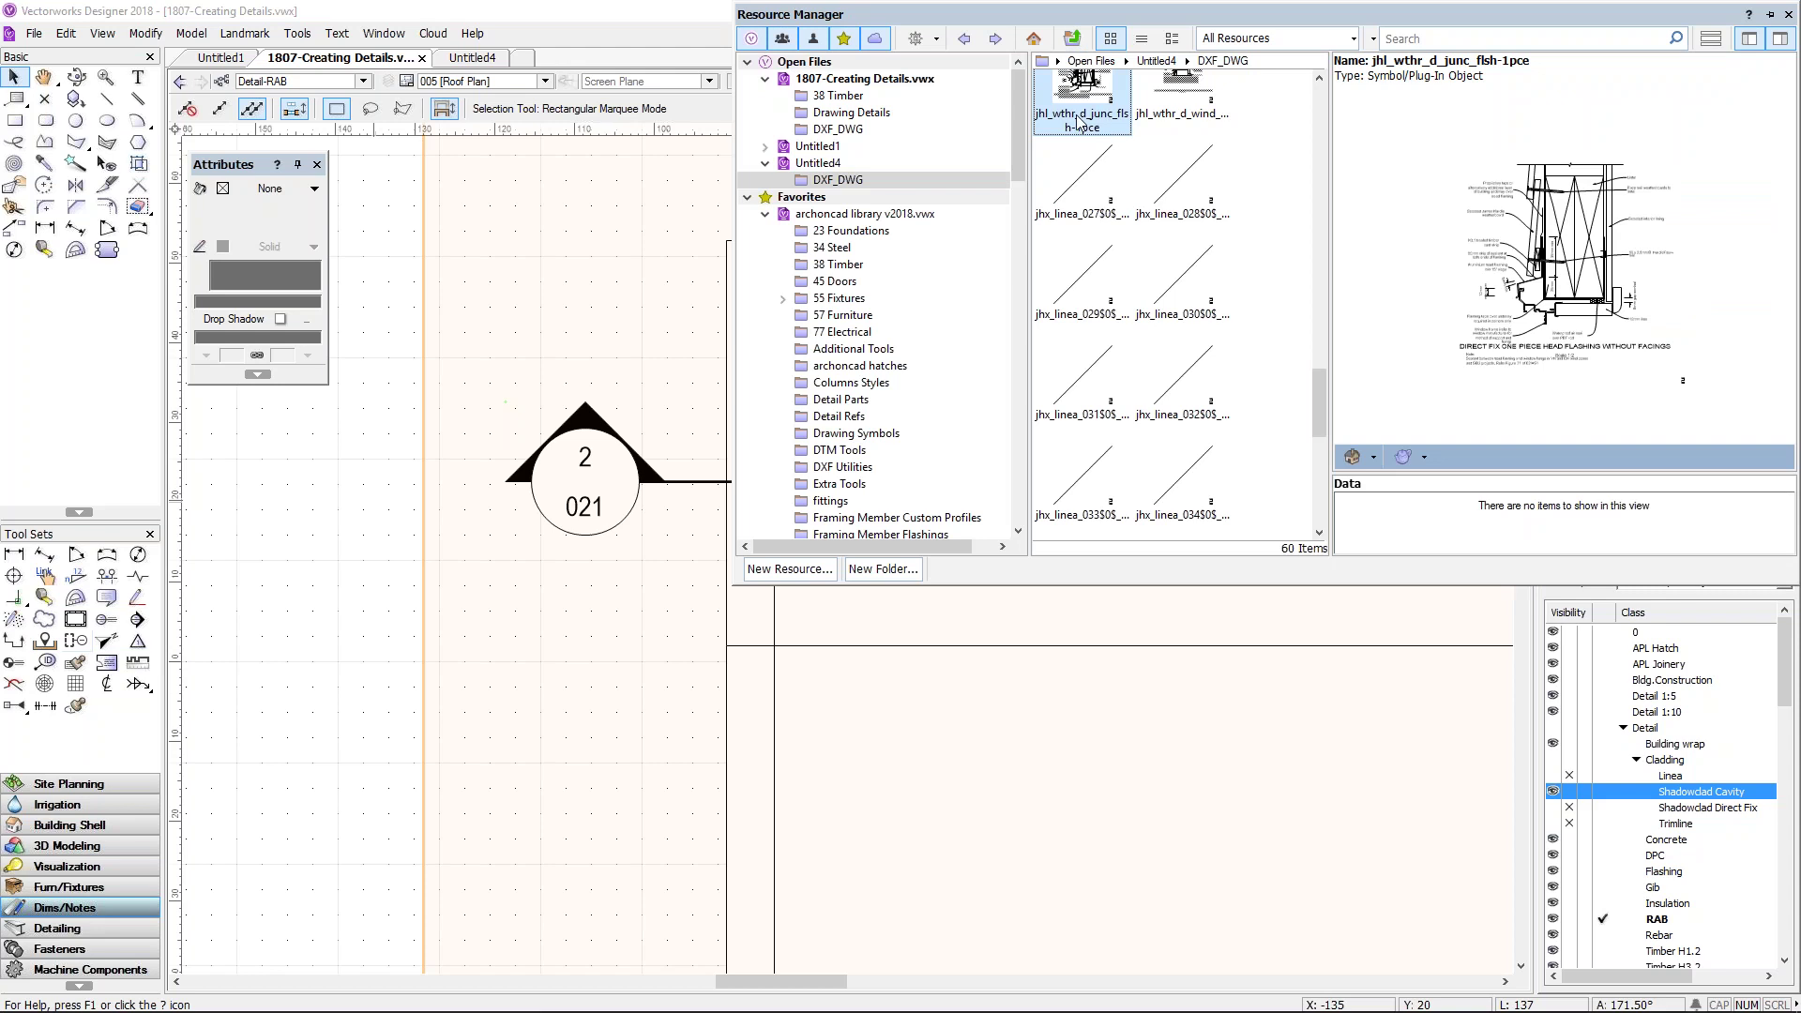
{"action": "right_click", "coordinate": [1090, 105]}
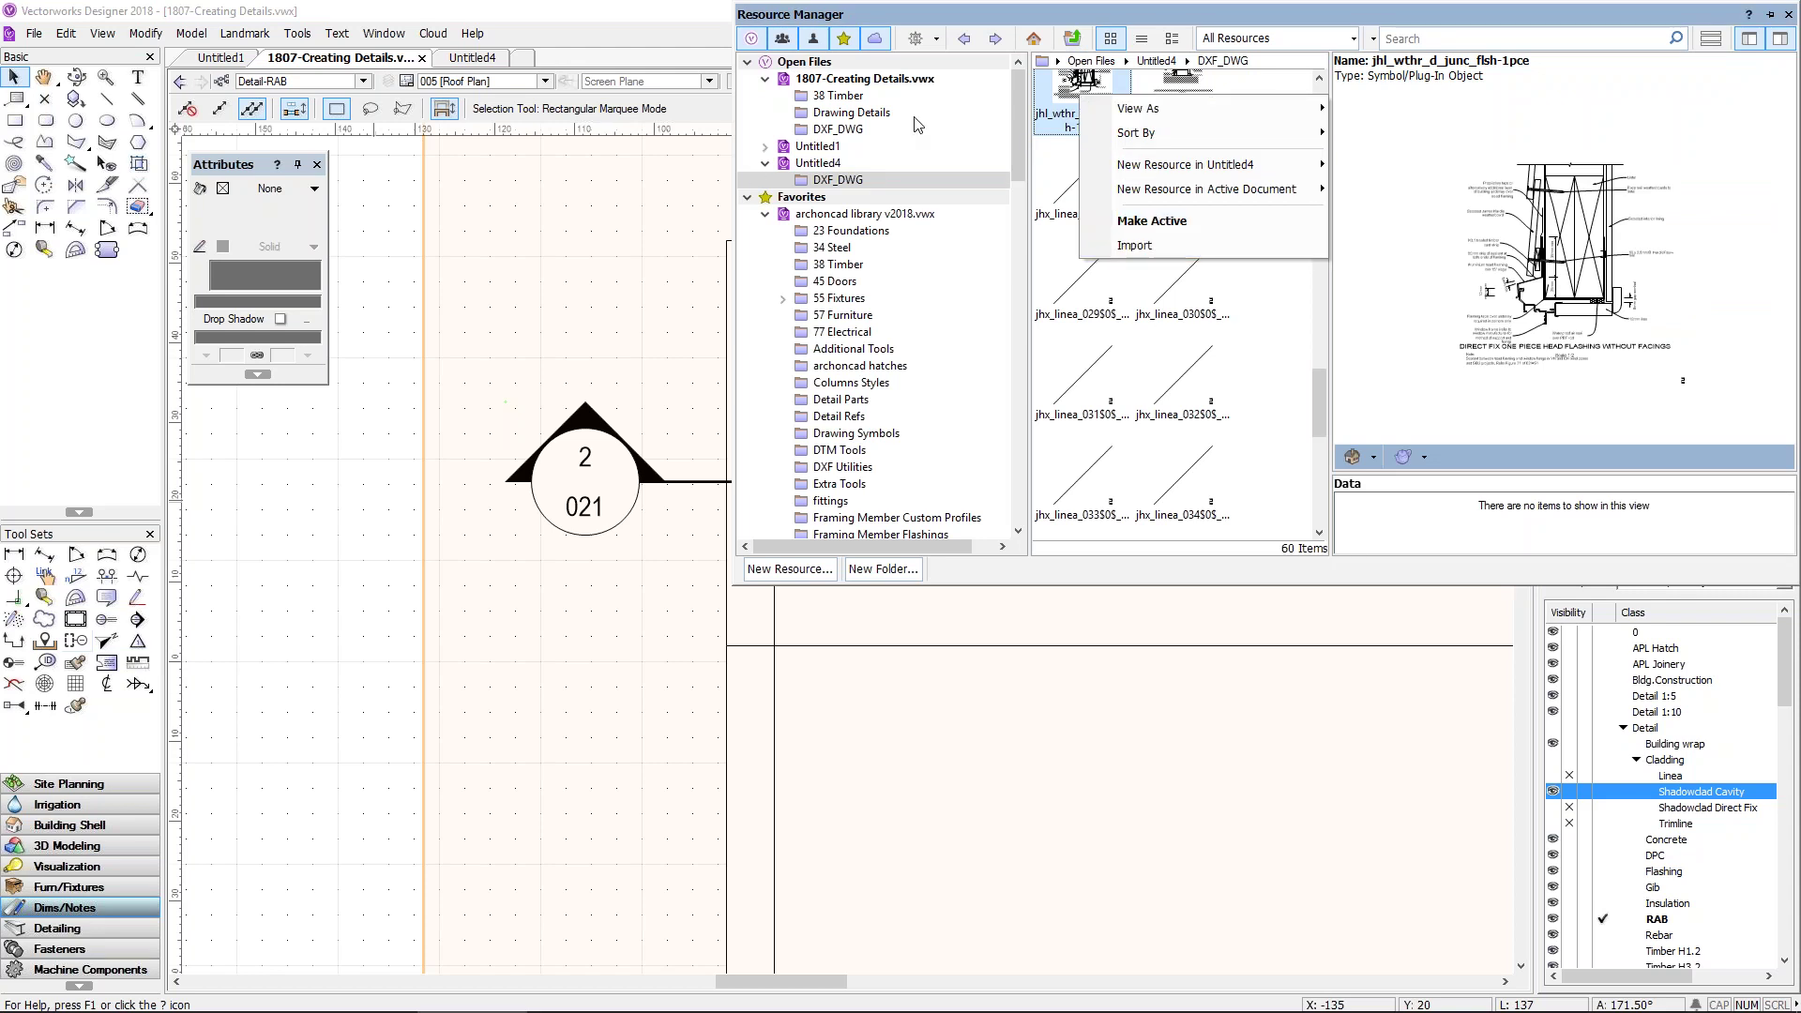
{"action": "left_click", "coordinate": [1130, 244]}
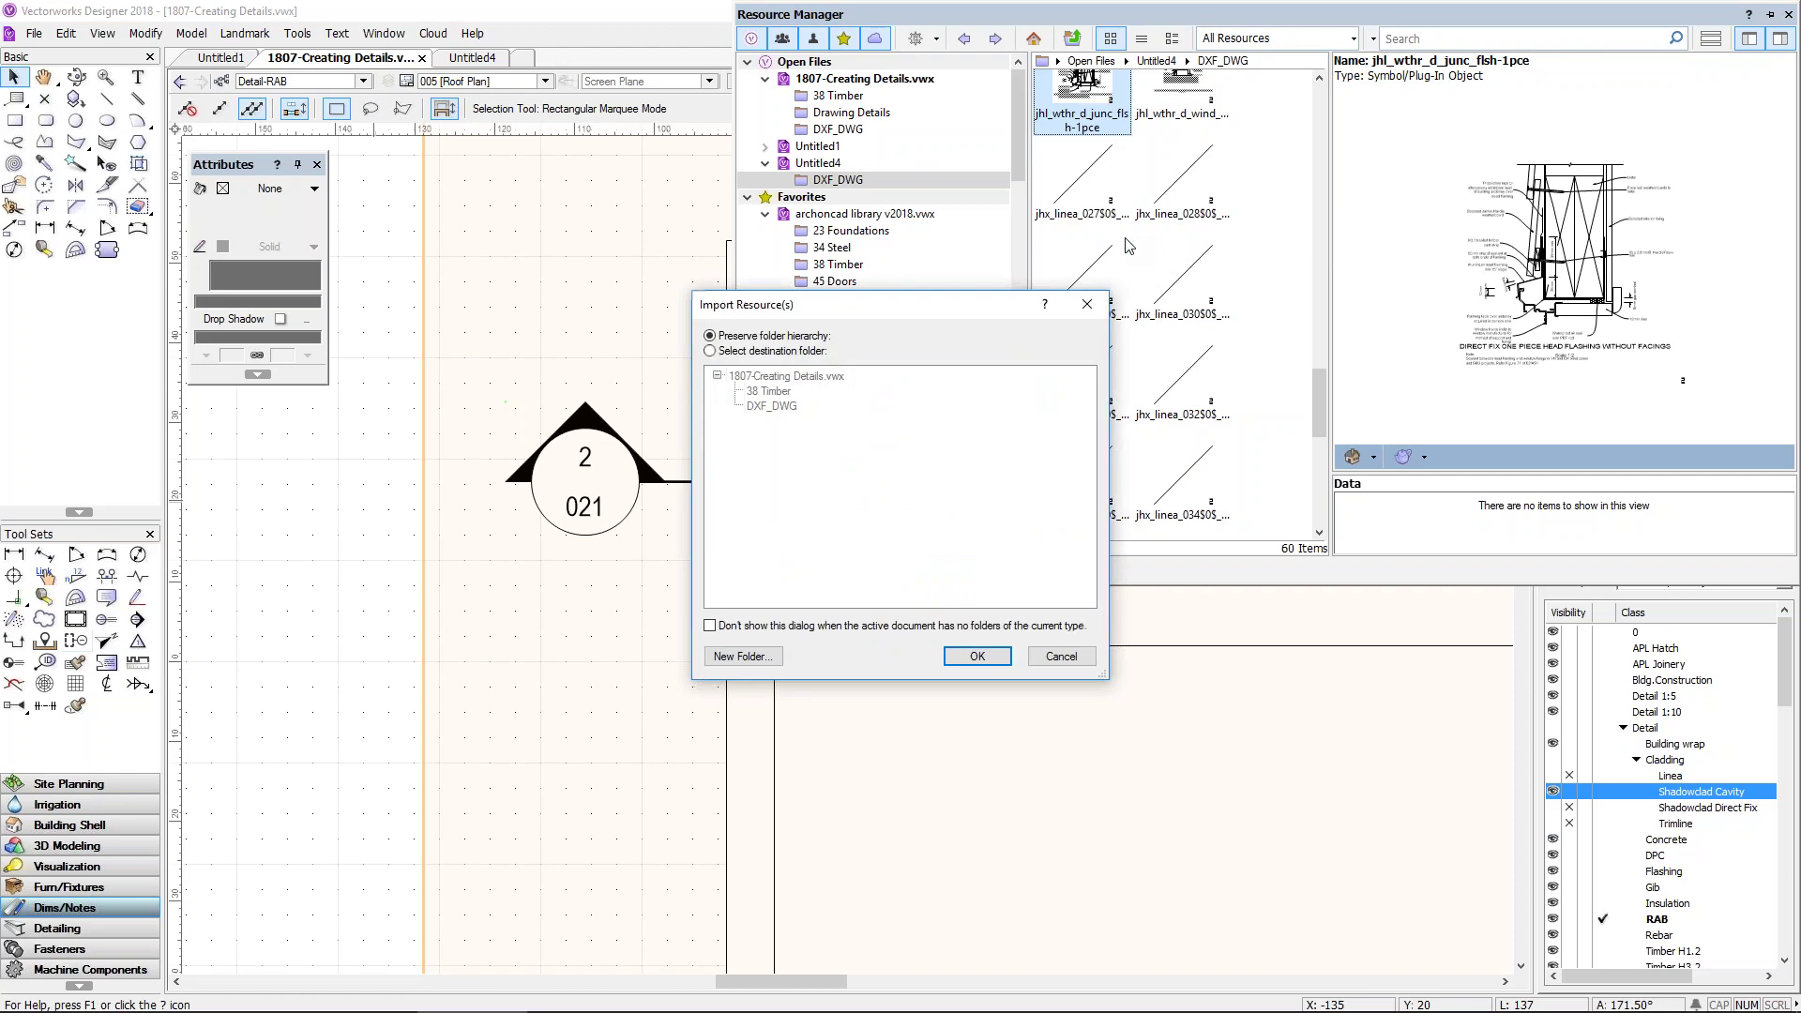
{"action": "left_click", "coordinate": [976, 656]}
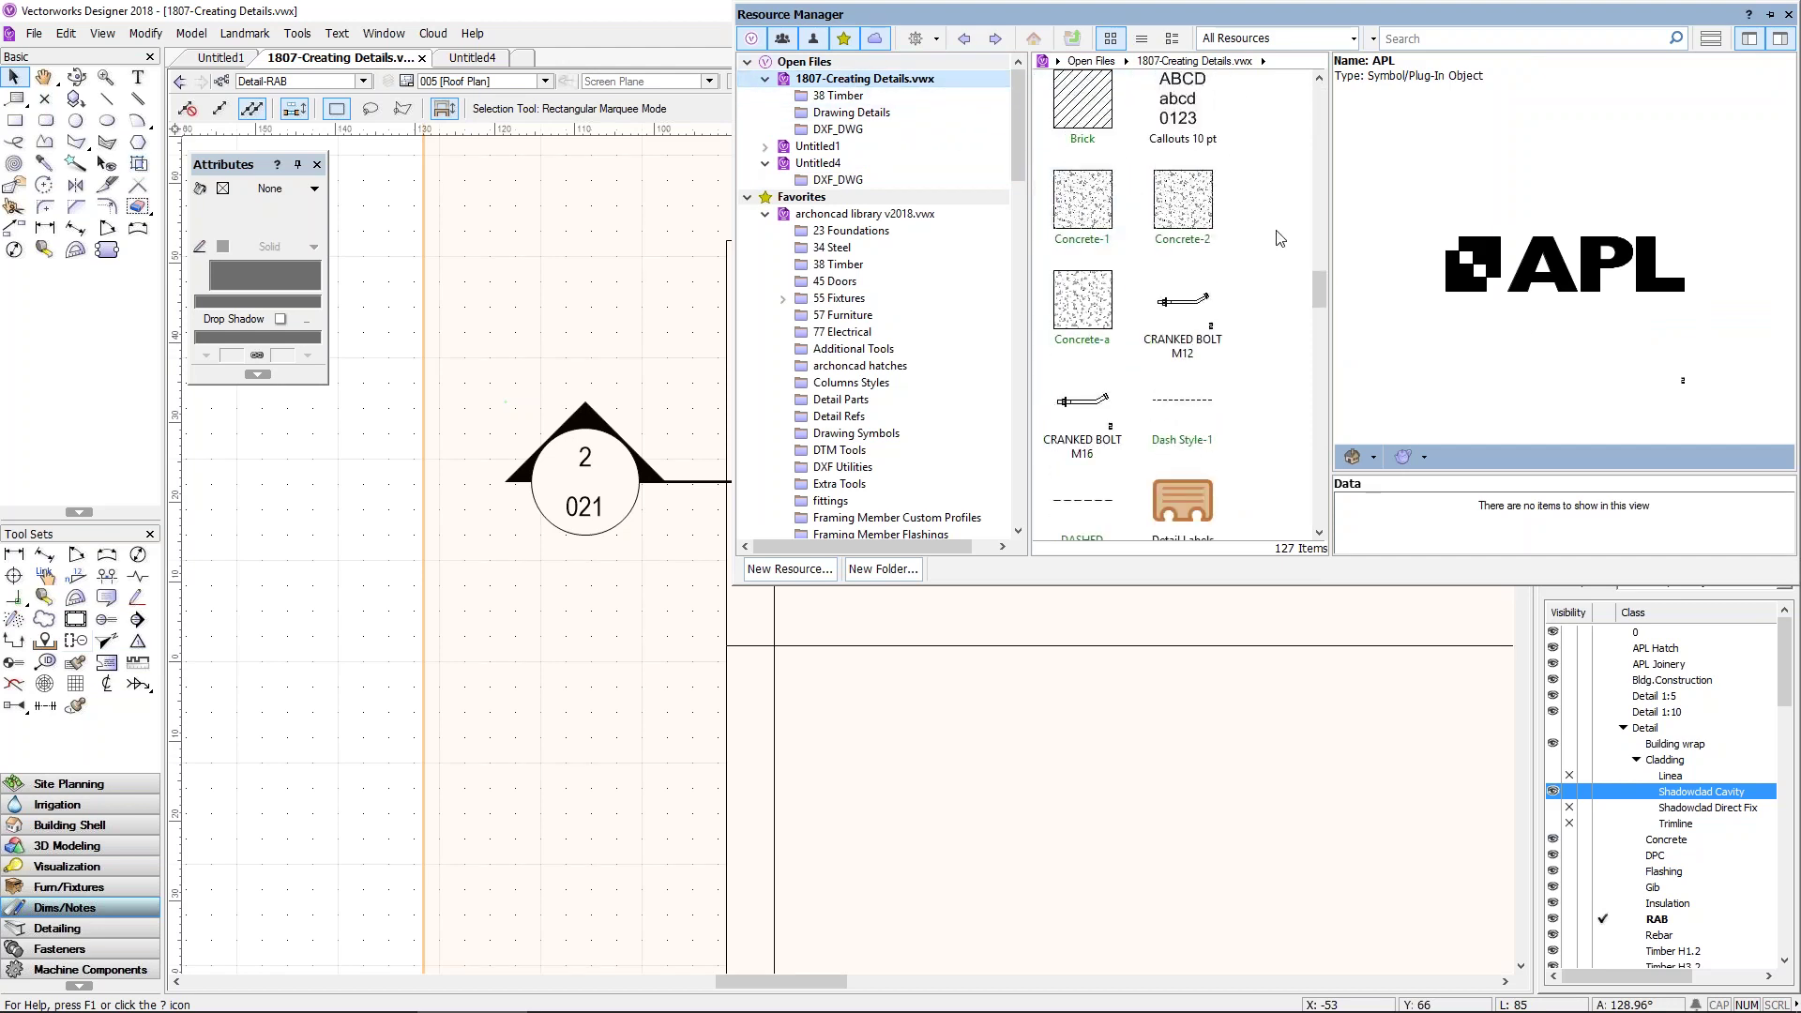
Step: Set the jhl_wthr_d_junc_flsh-1pce symbol in 1807-Creating Details.vwx's DXF_DWG folder to convert to a group on insertion and assign to class None
{"action": "left_click", "coordinate": [872, 129]}
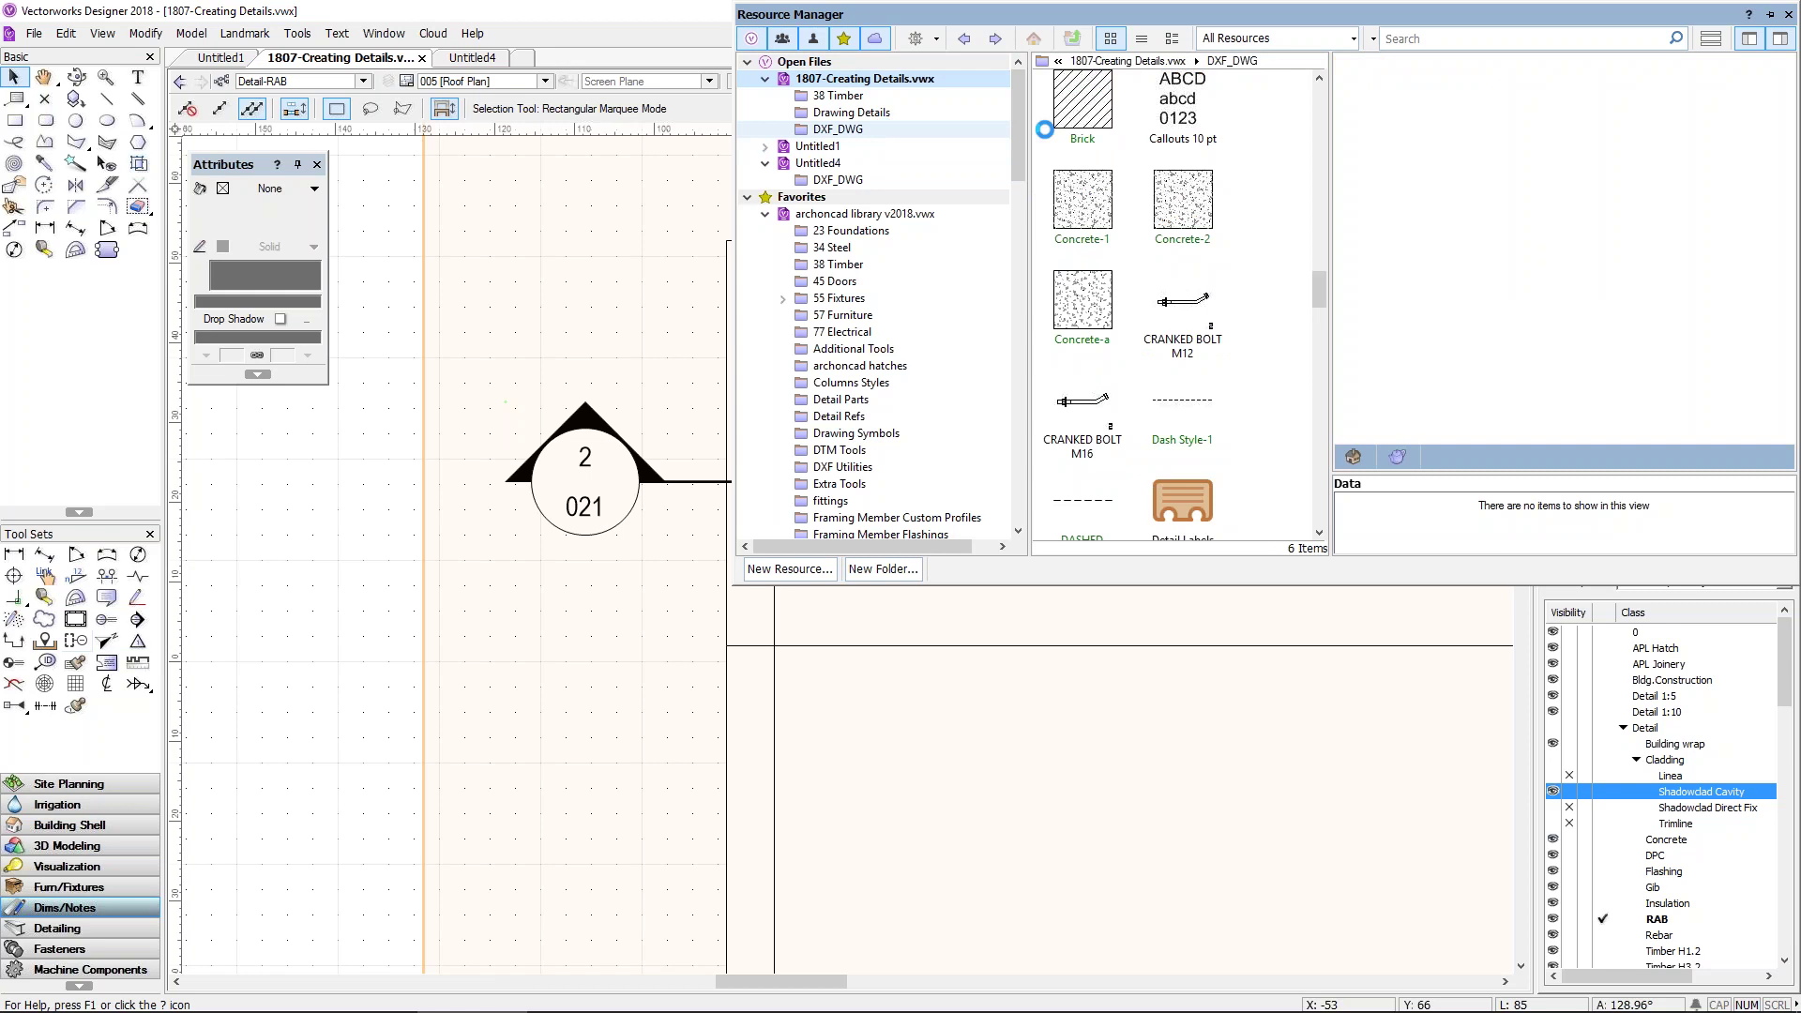
{"action": "right_click", "coordinate": [1180, 296]}
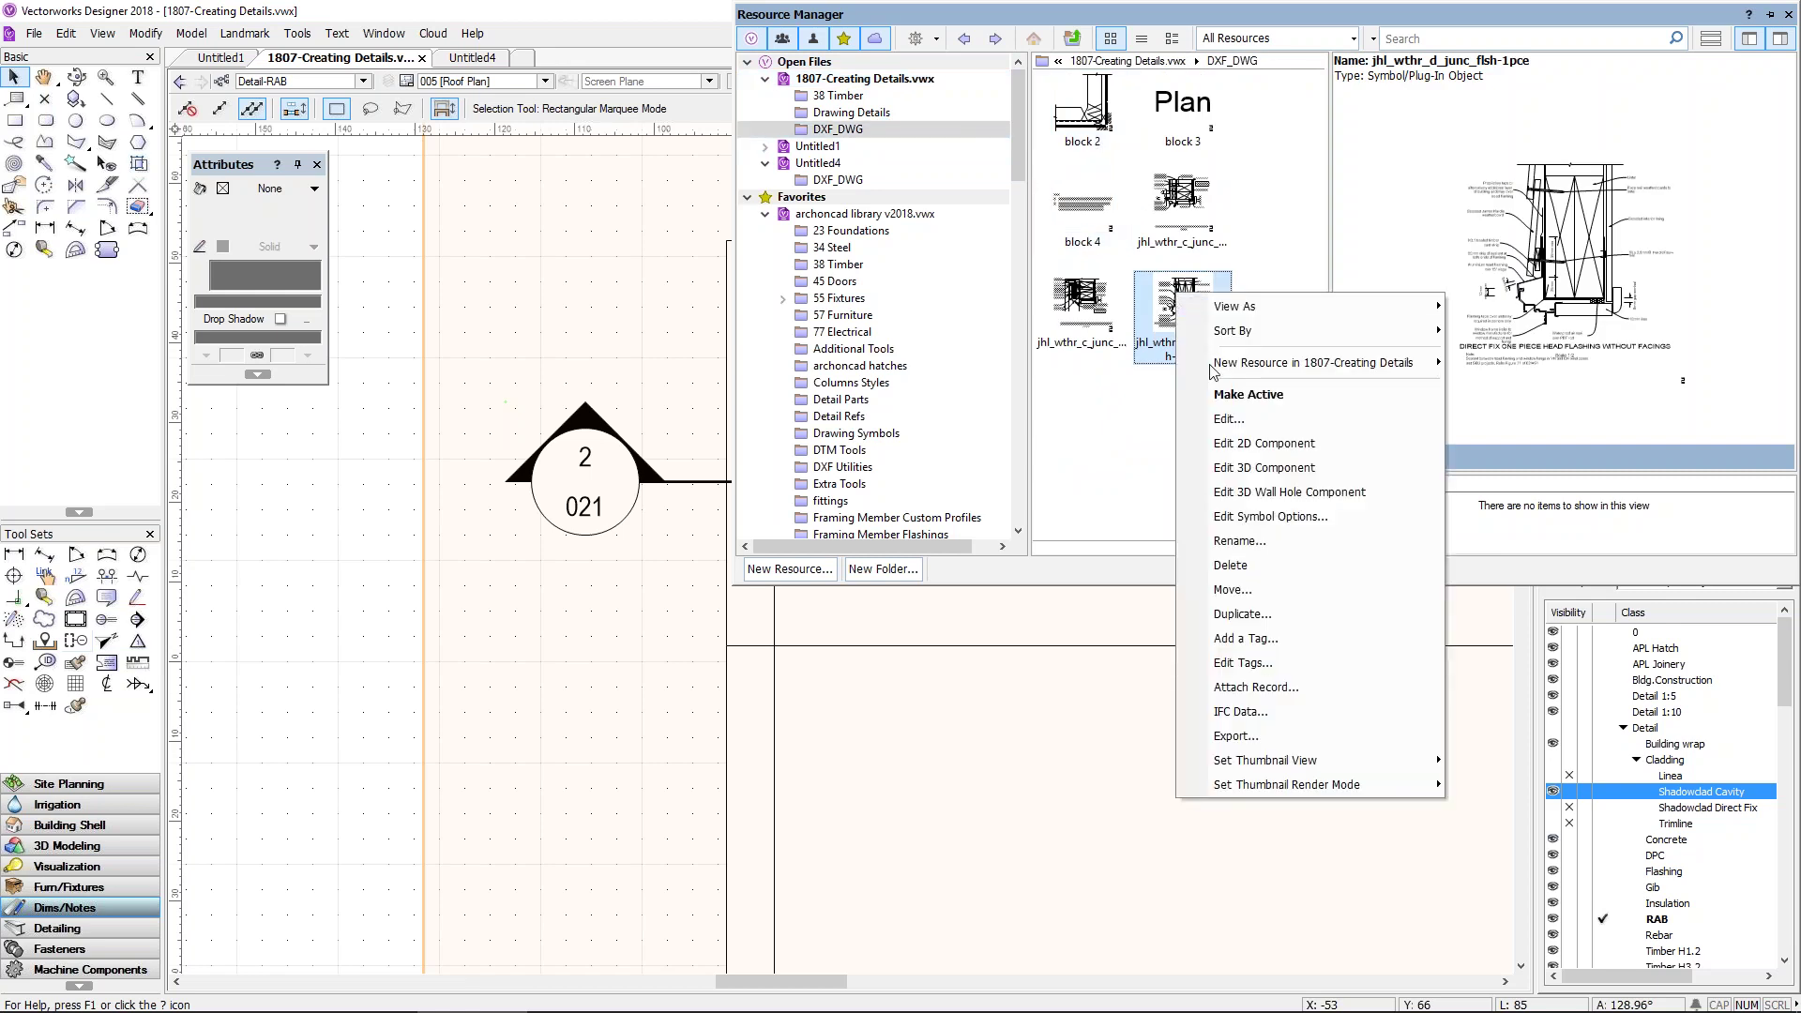
{"action": "left_click", "coordinate": [1240, 517]}
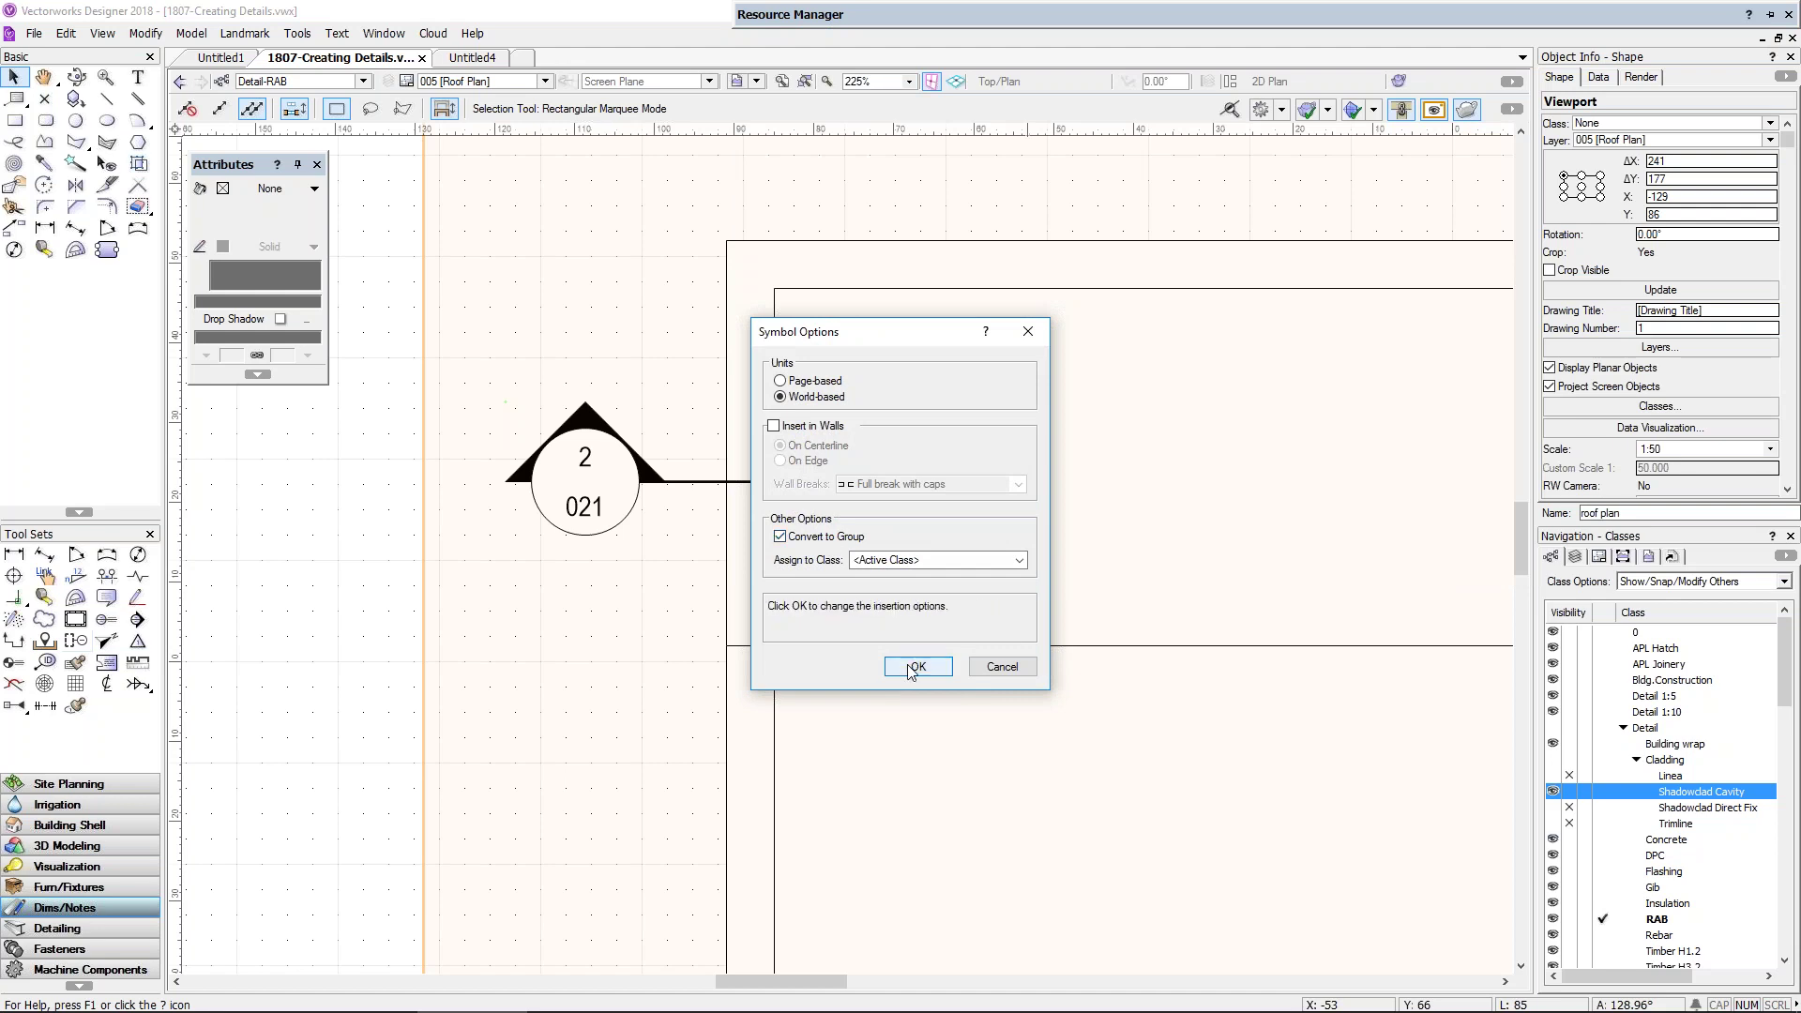
{"action": "left_click", "coordinate": [932, 563]}
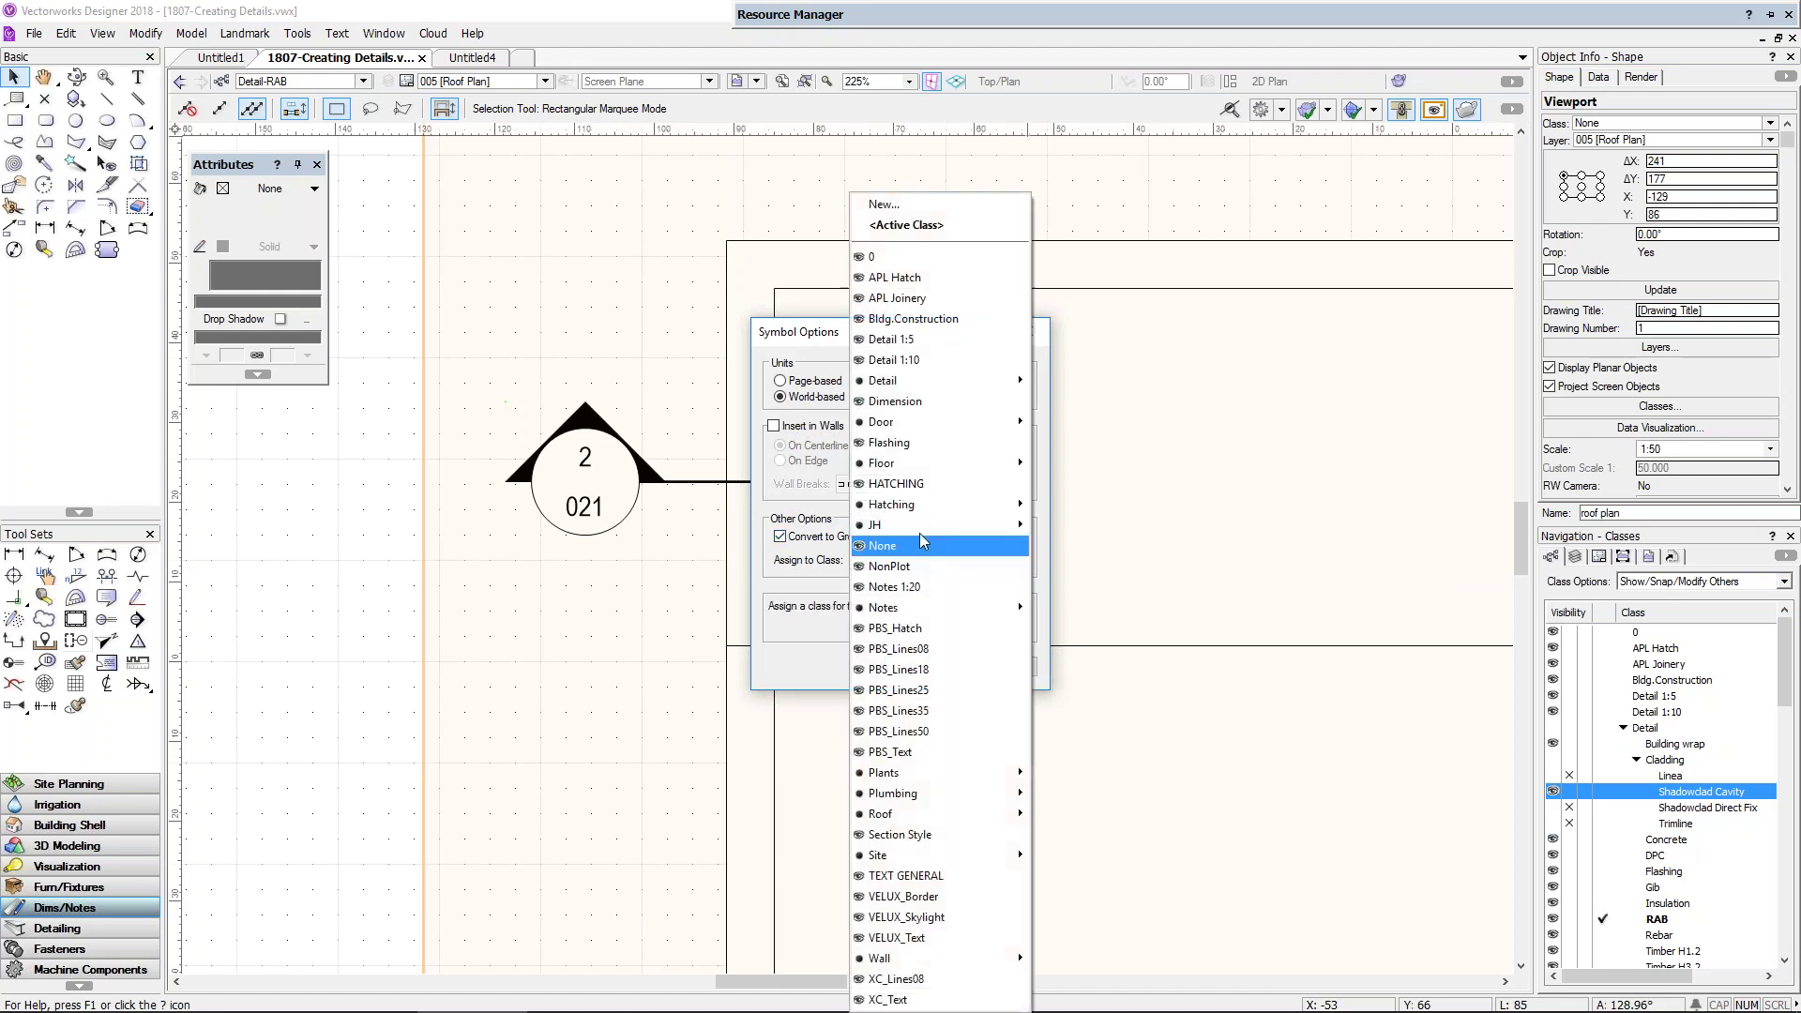
{"action": "left_click", "coordinate": [912, 559]}
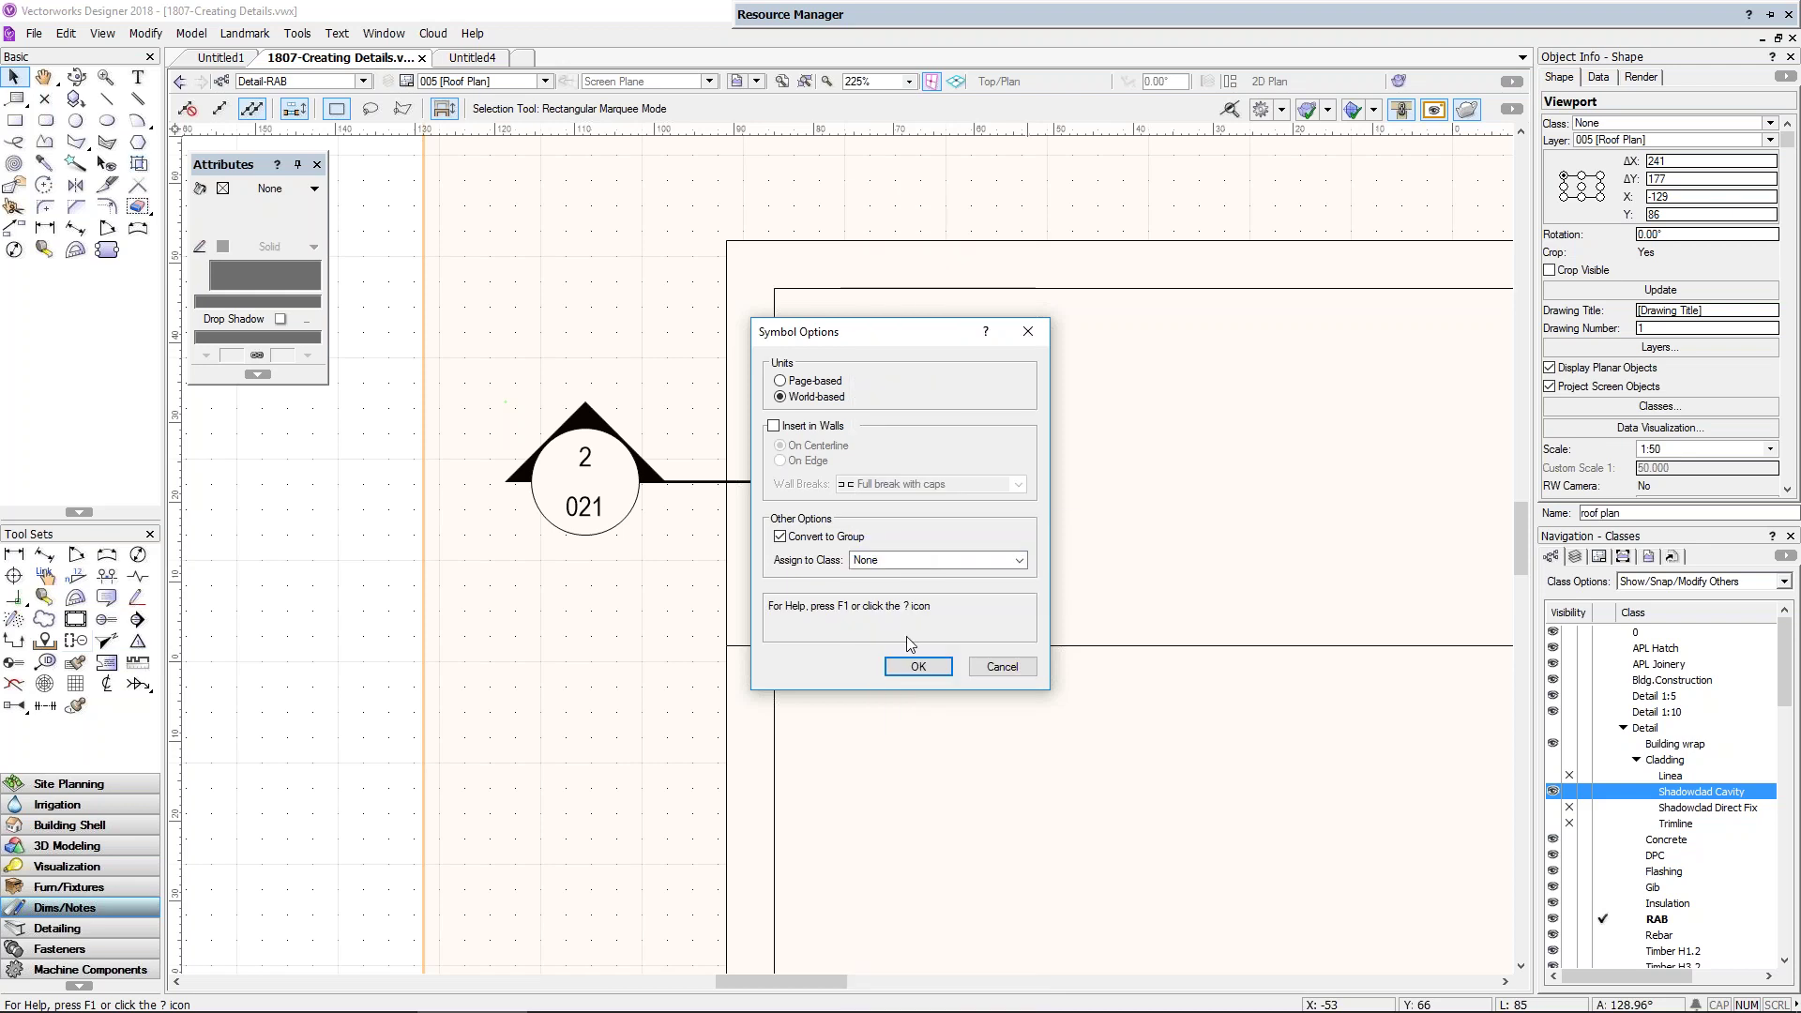
{"action": "left_click", "coordinate": [915, 666]}
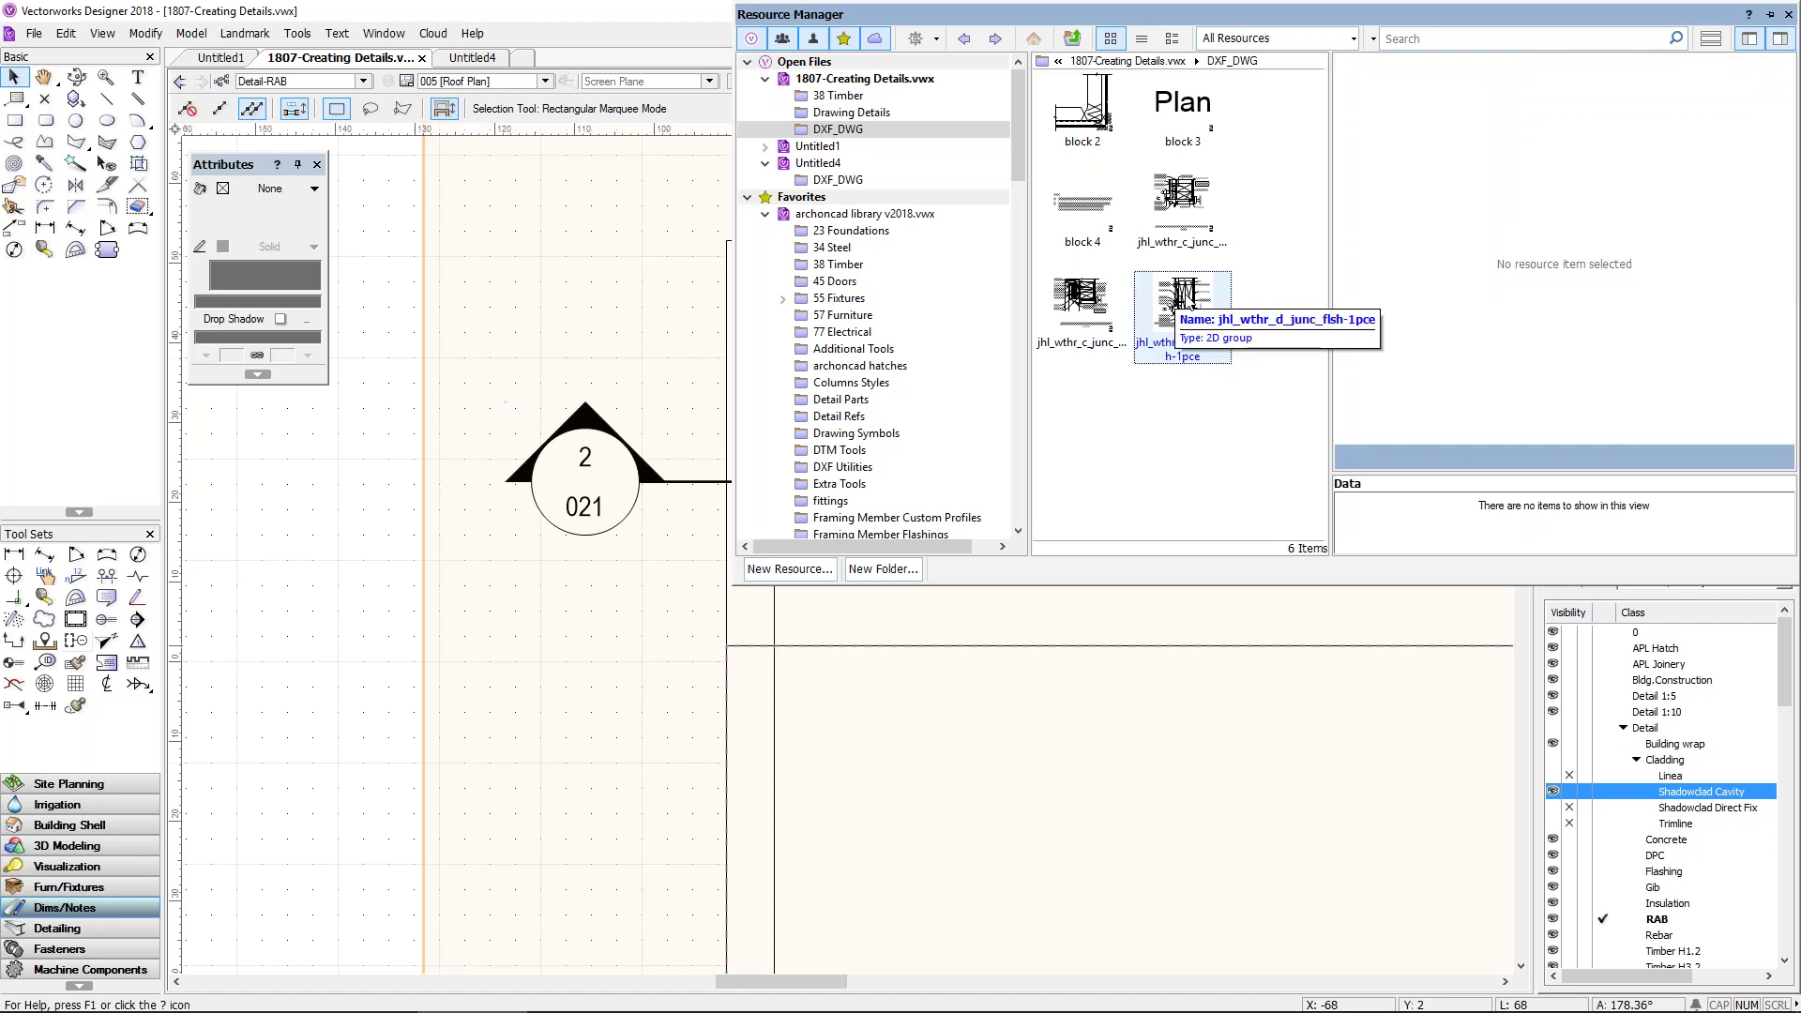
Step: Insert the jhl_wthr_d_junc_flsh-1pce symbol as a group in an empty area of design layer Details 1:5
{"action": "left_click", "coordinate": [478, 80]}
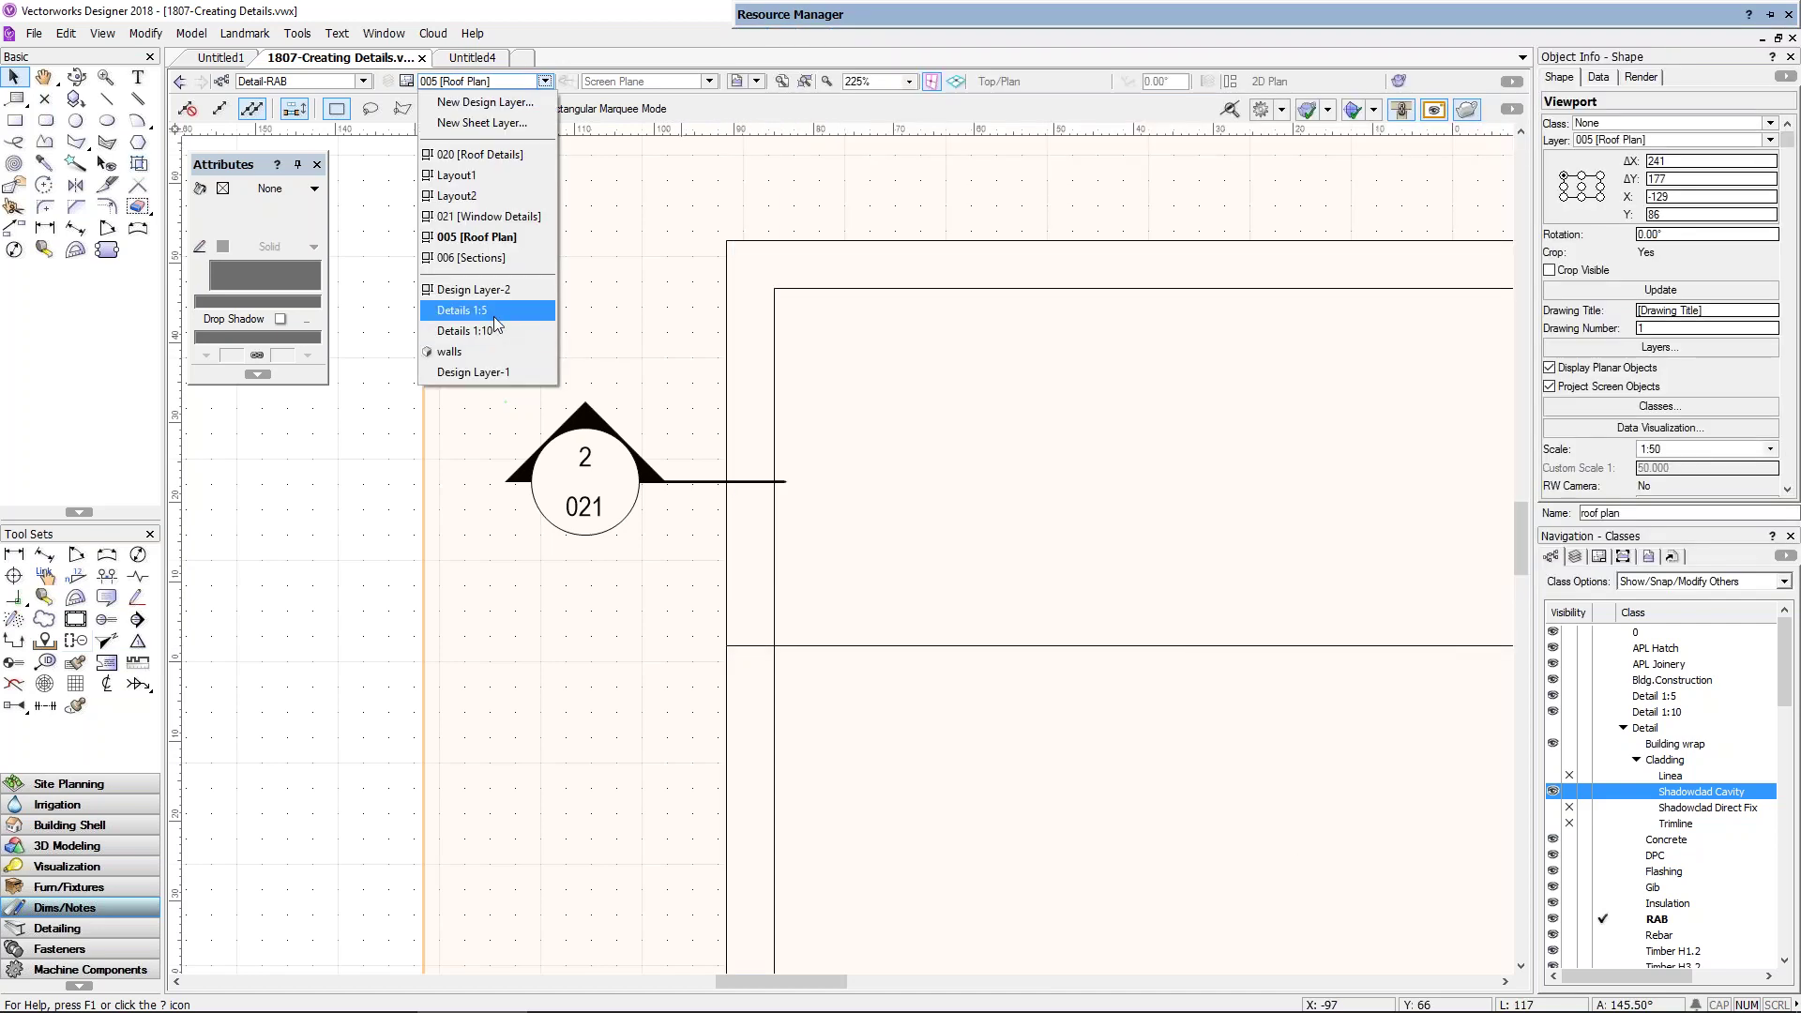
{"action": "left_click", "coordinate": [493, 315]}
{"action": "mouse_move", "coordinate": [1024, 18]}
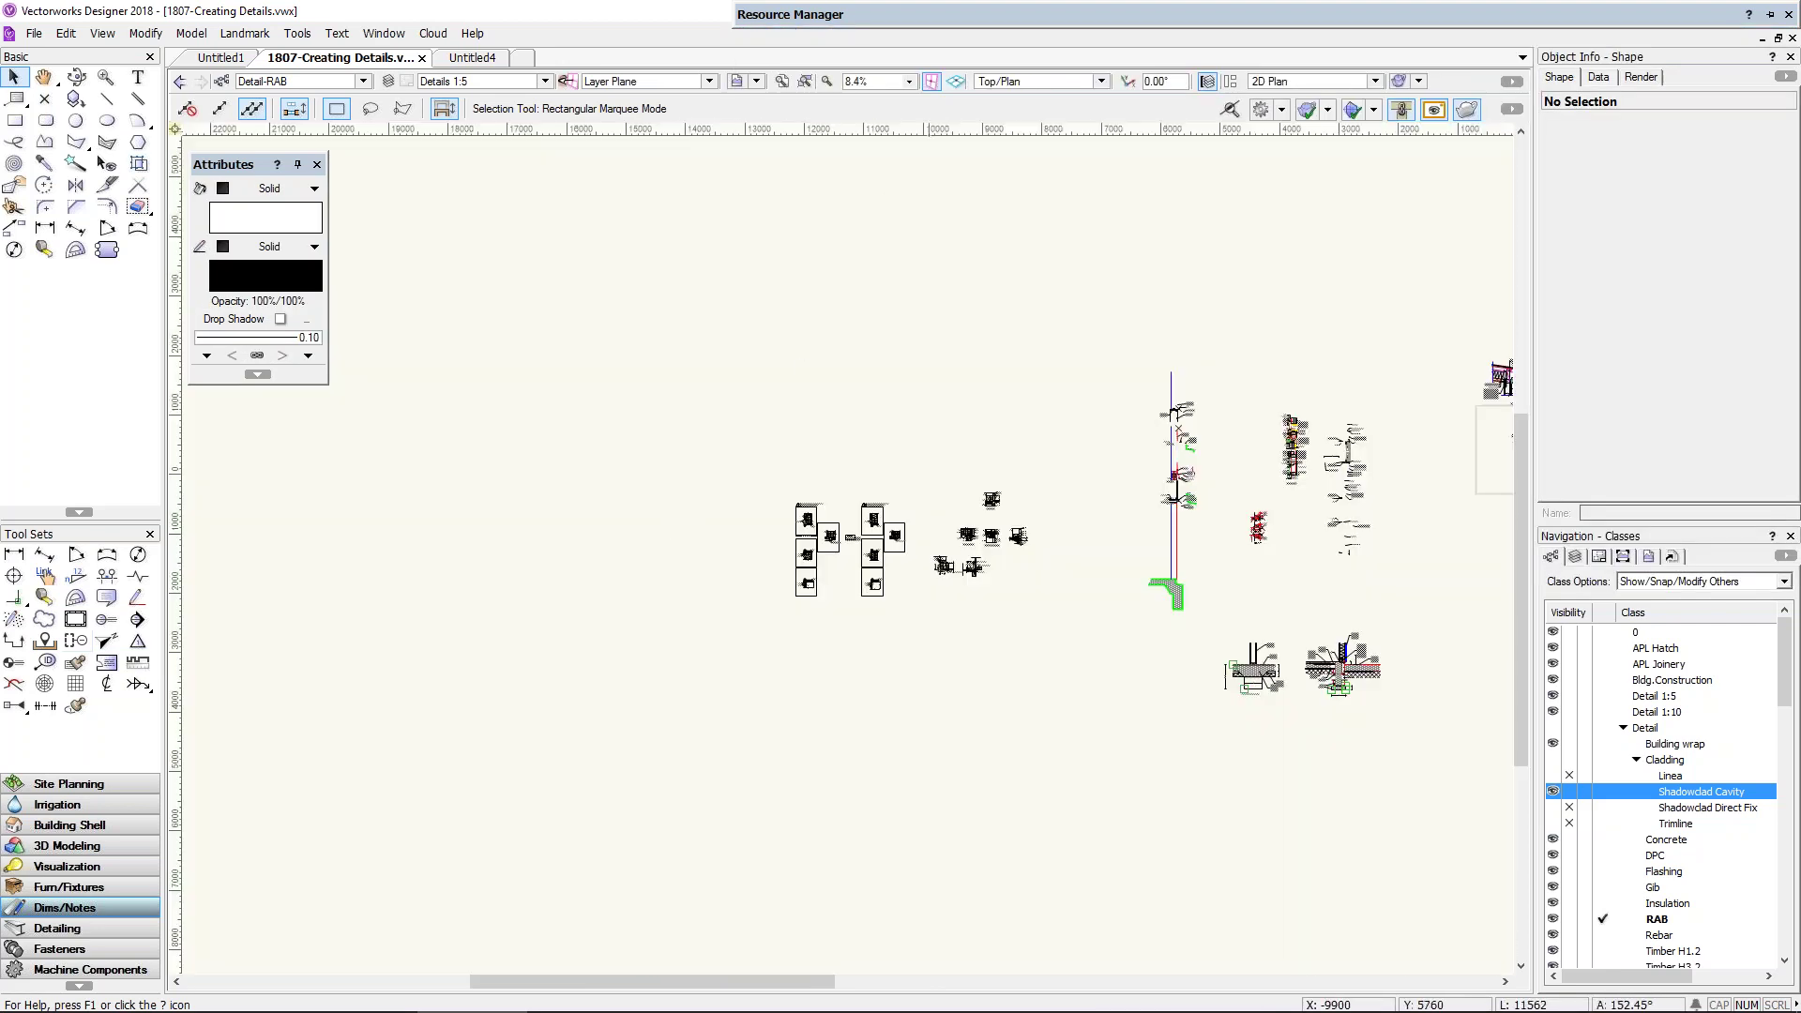
{"action": "mouse_move", "coordinate": [1116, 271]}
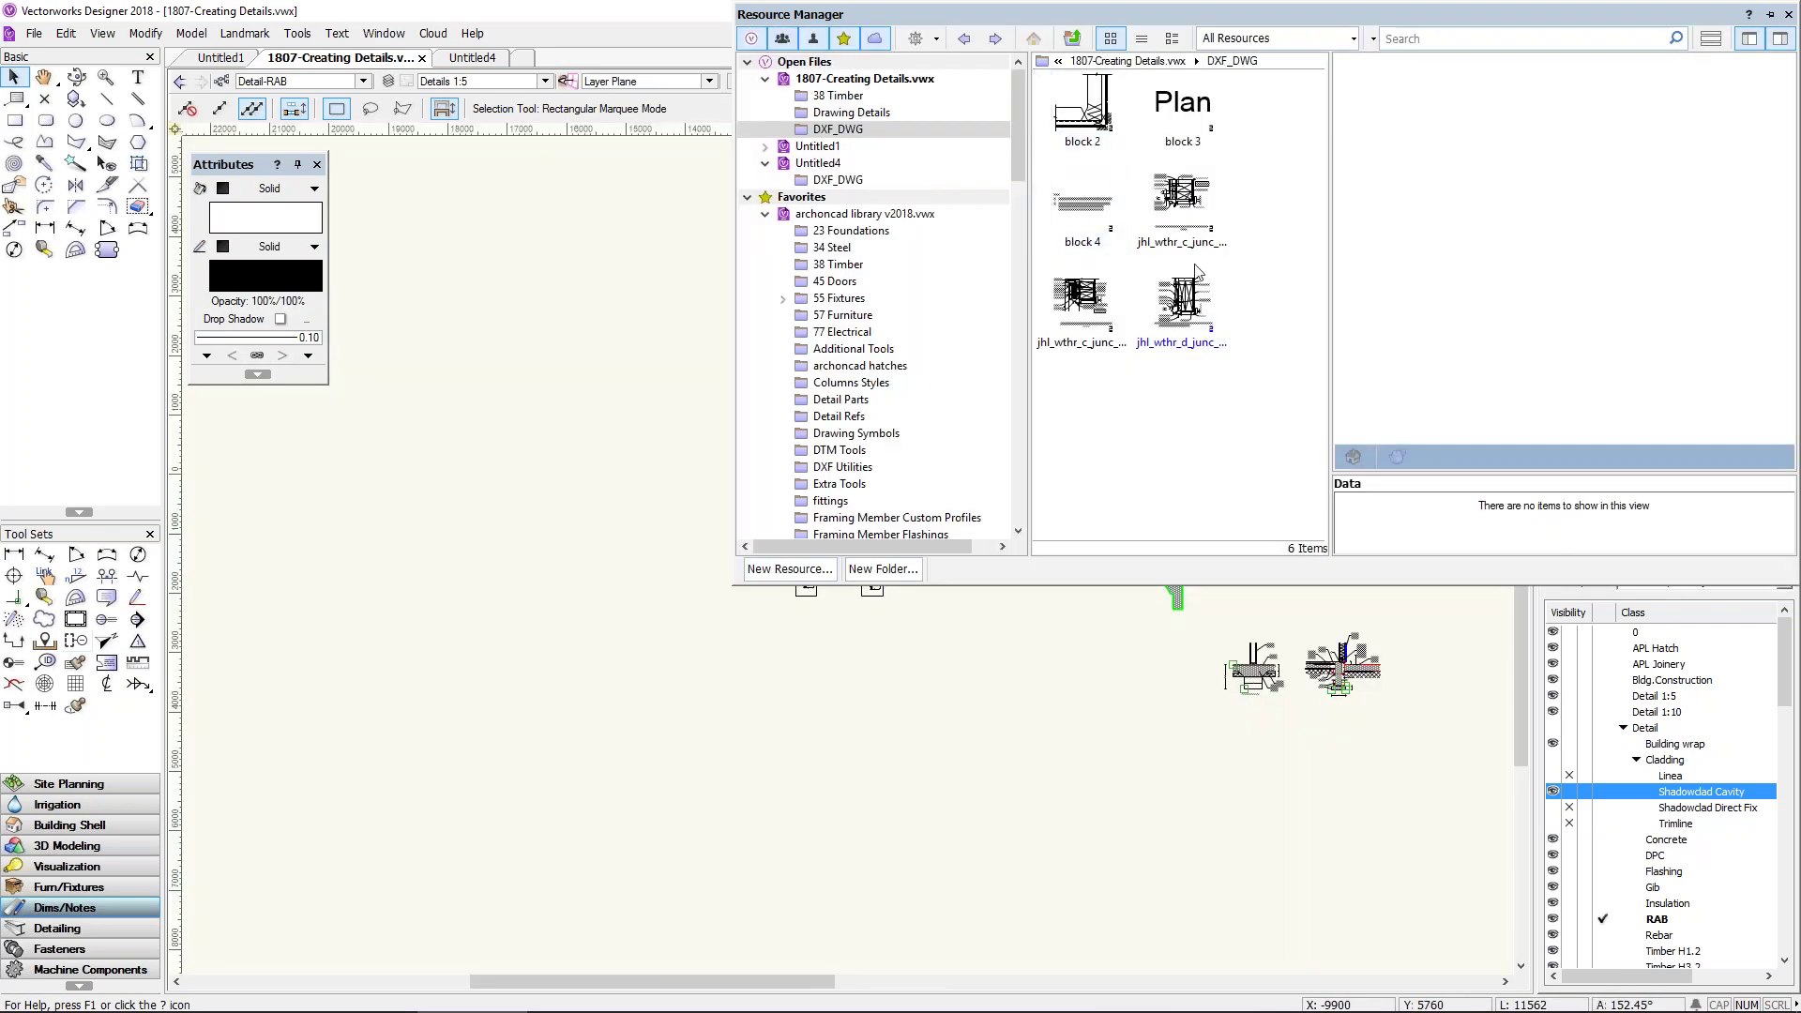
{"action": "mouse_move", "coordinate": [1144, 306]}
{"action": "left_mouse_down"}
{"action": "mouse_move", "coordinate": [844, 263]}
{"action": "mouse_move", "coordinate": [581, 431]}
{"action": "mouse_move", "coordinate": [605, 445]}
{"action": "left_mouse_up"}
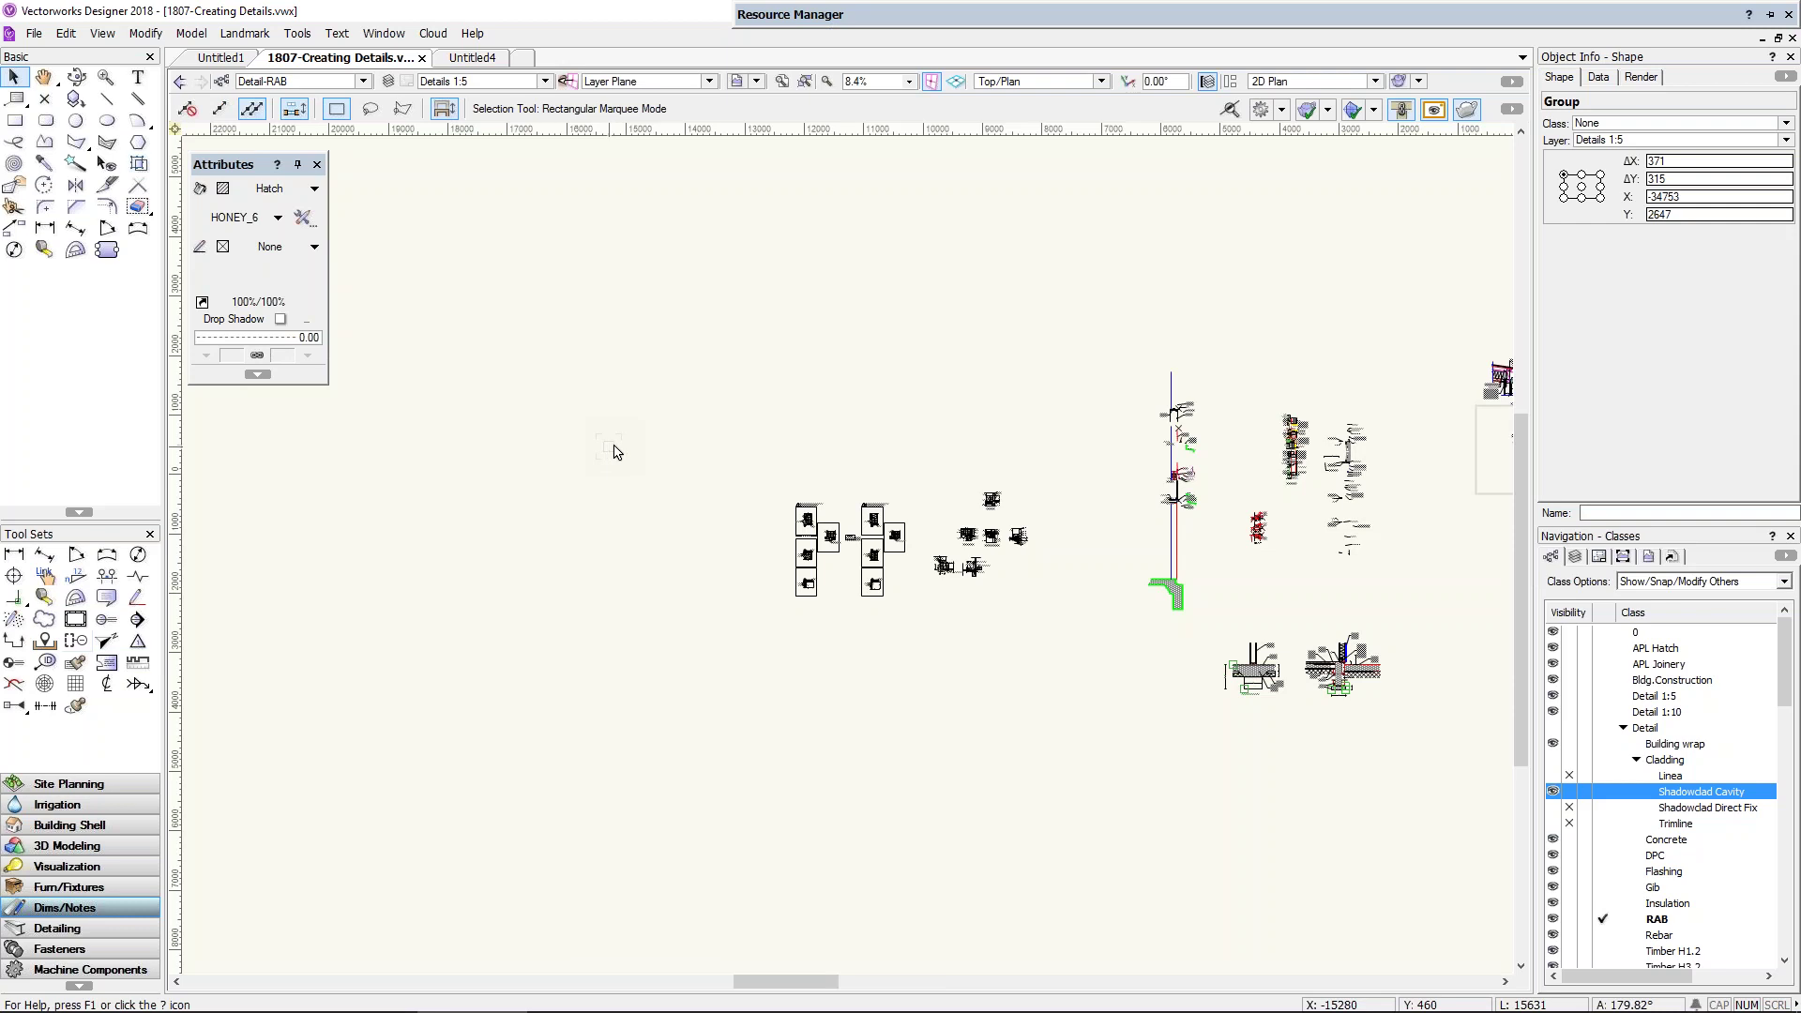
{"action": "key", "text": "ctrl+6"}
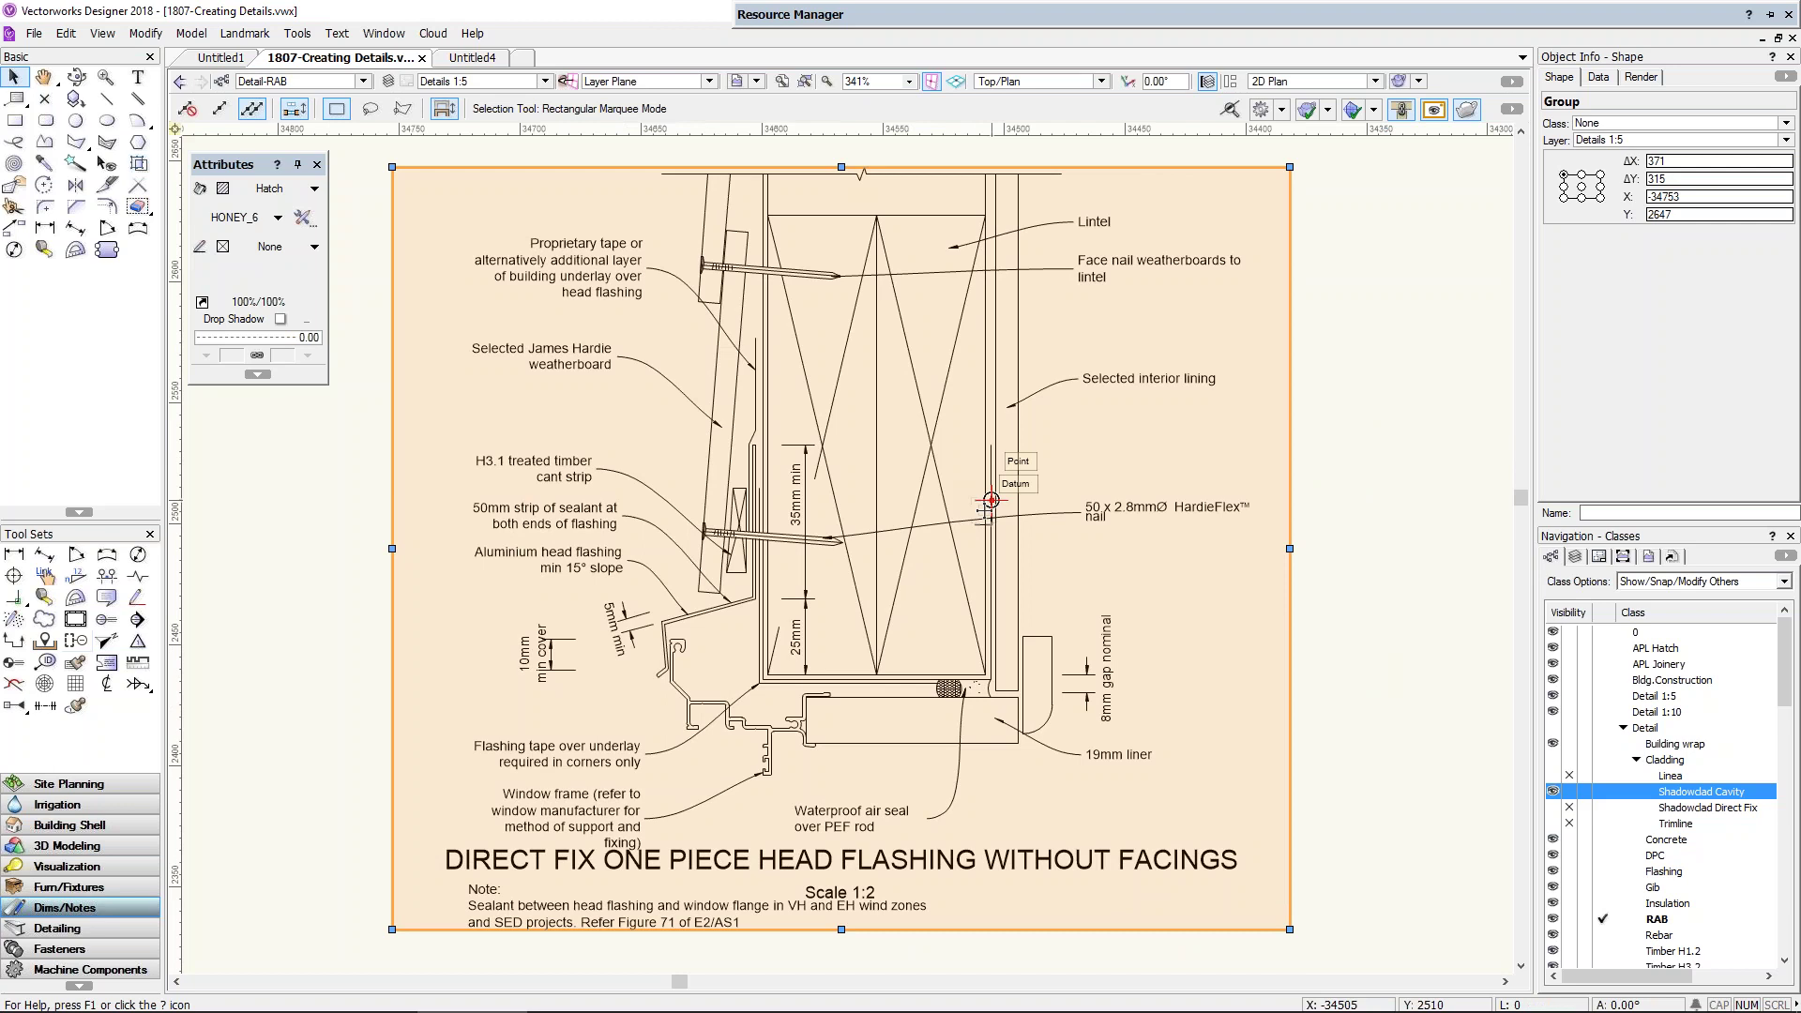
{"action": "left_click_drag", "start_coordinate": [992, 500], "coordinate": [241, 612]}
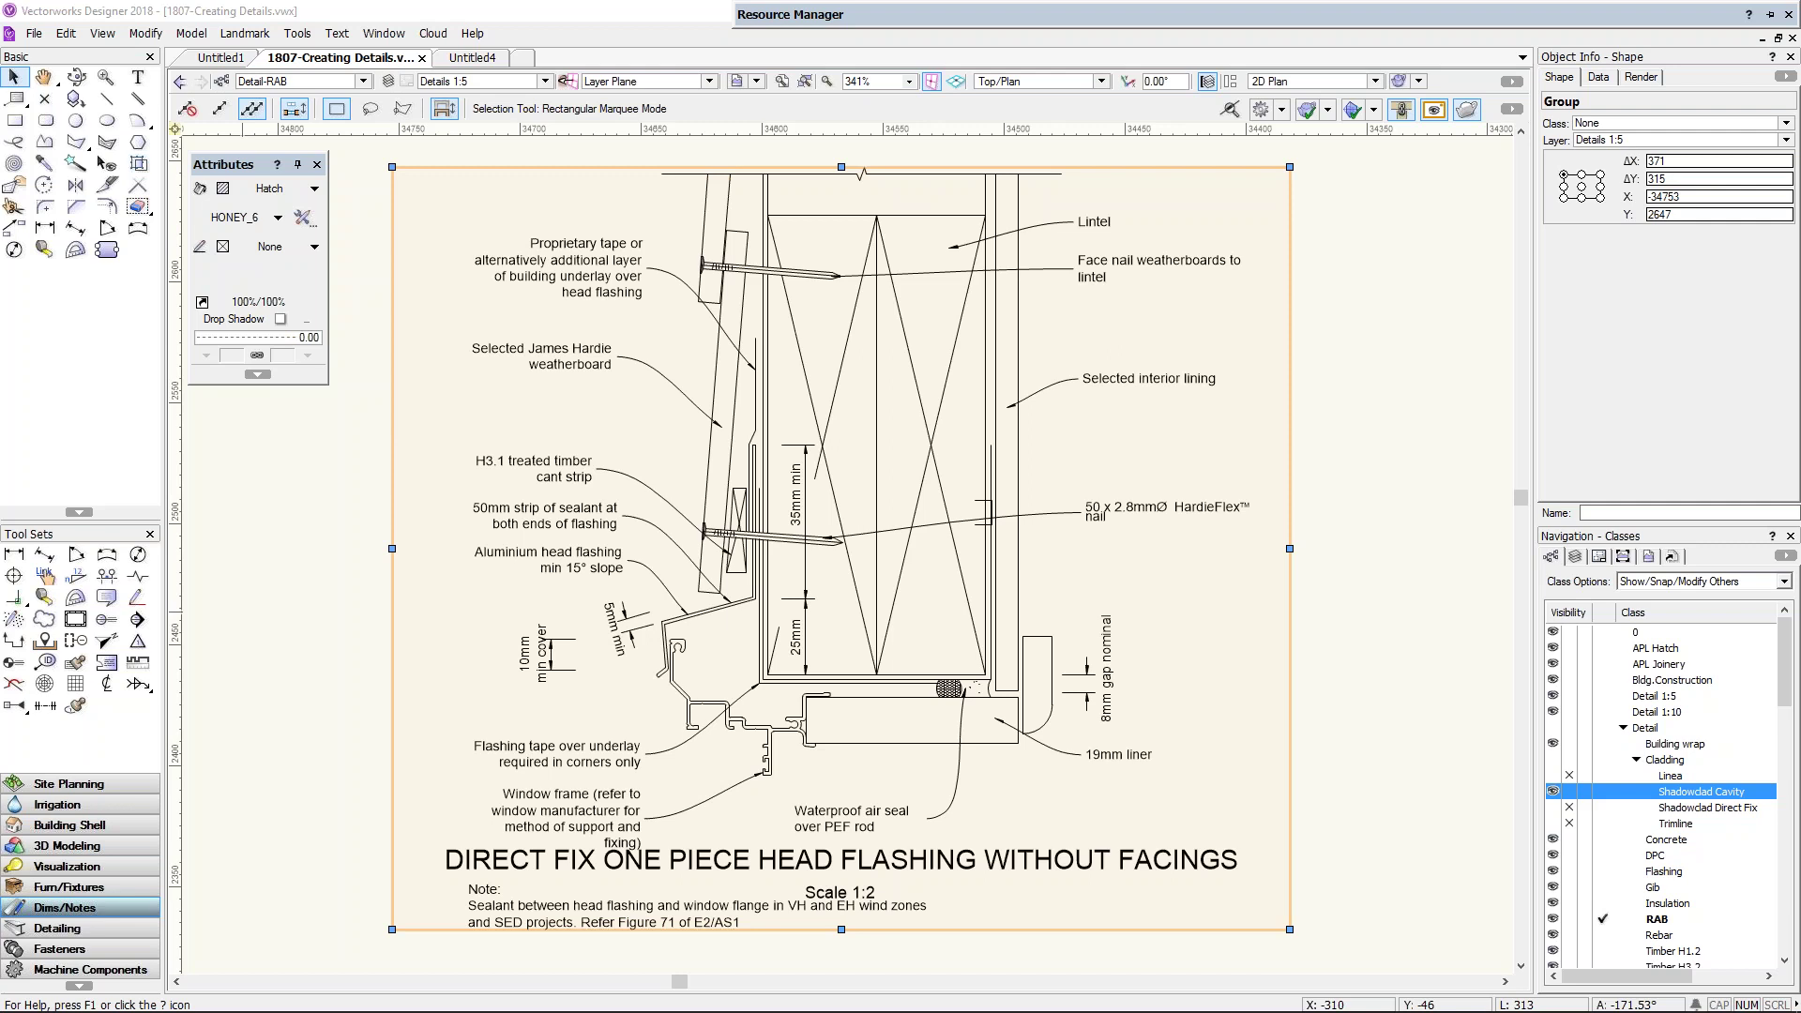
{"action": "left_click", "coordinate": [254, 33]}
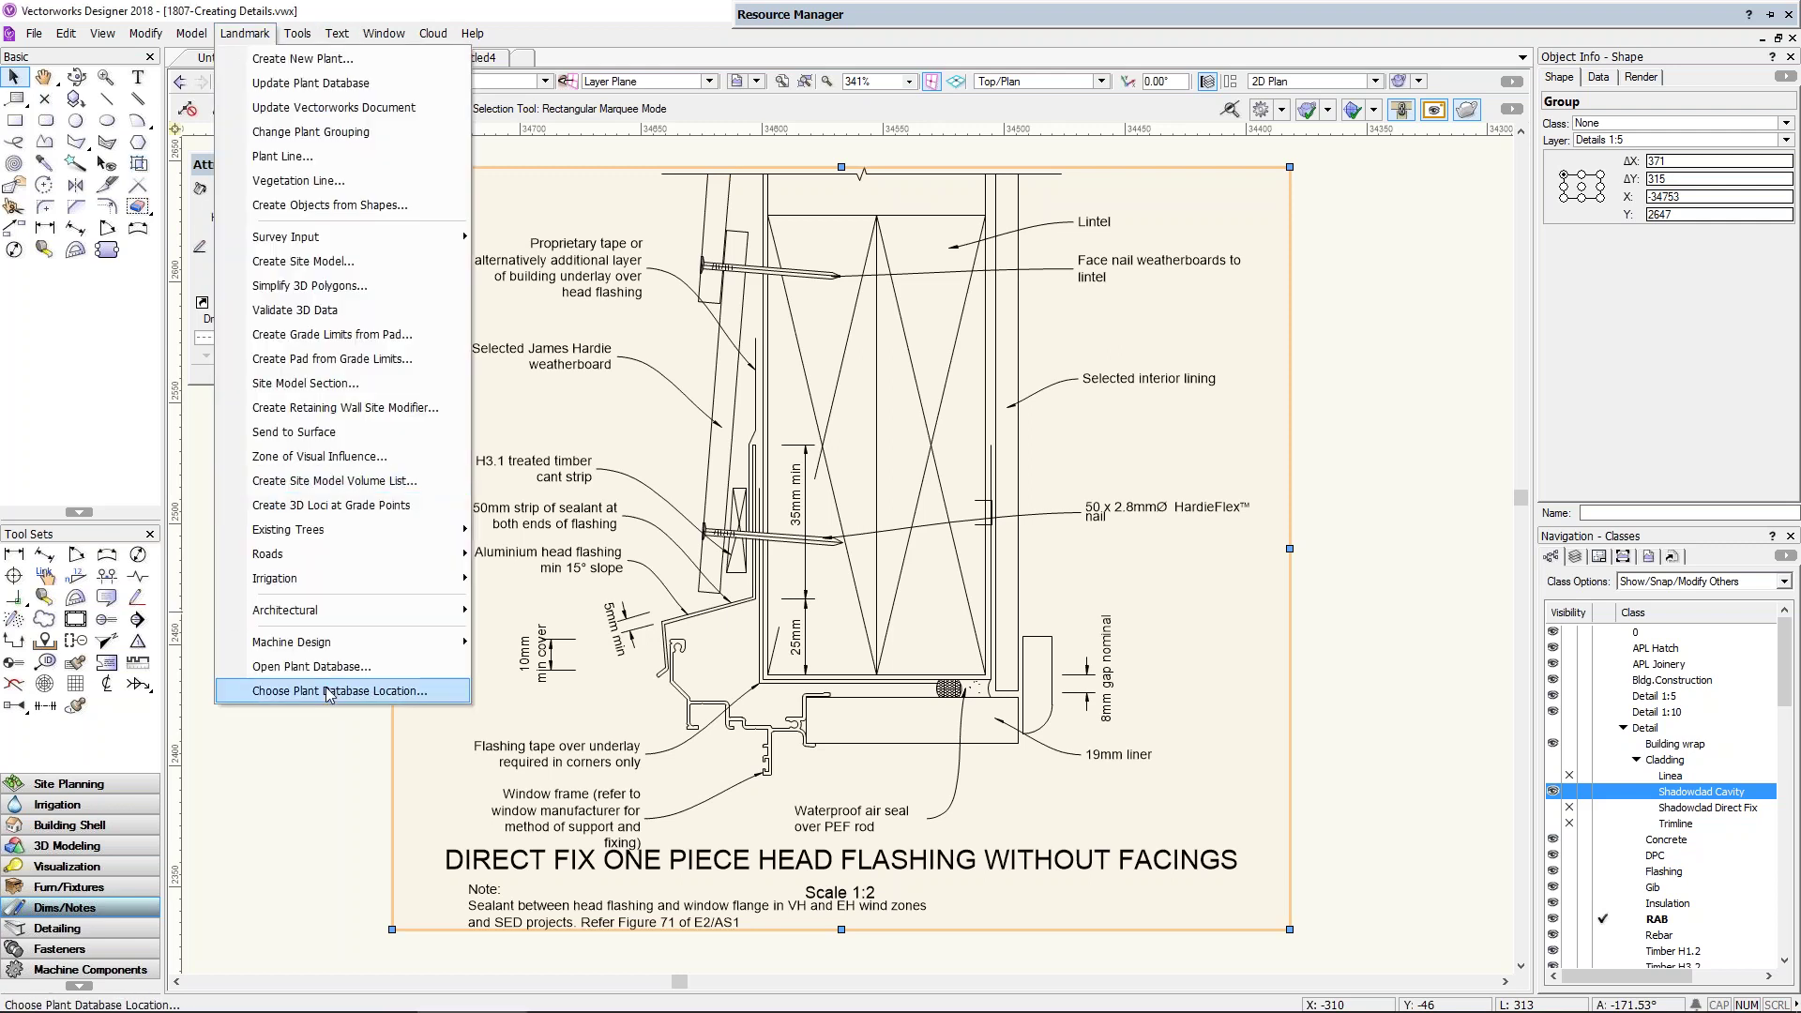
{"action": "mouse_move", "coordinate": [317, 614]}
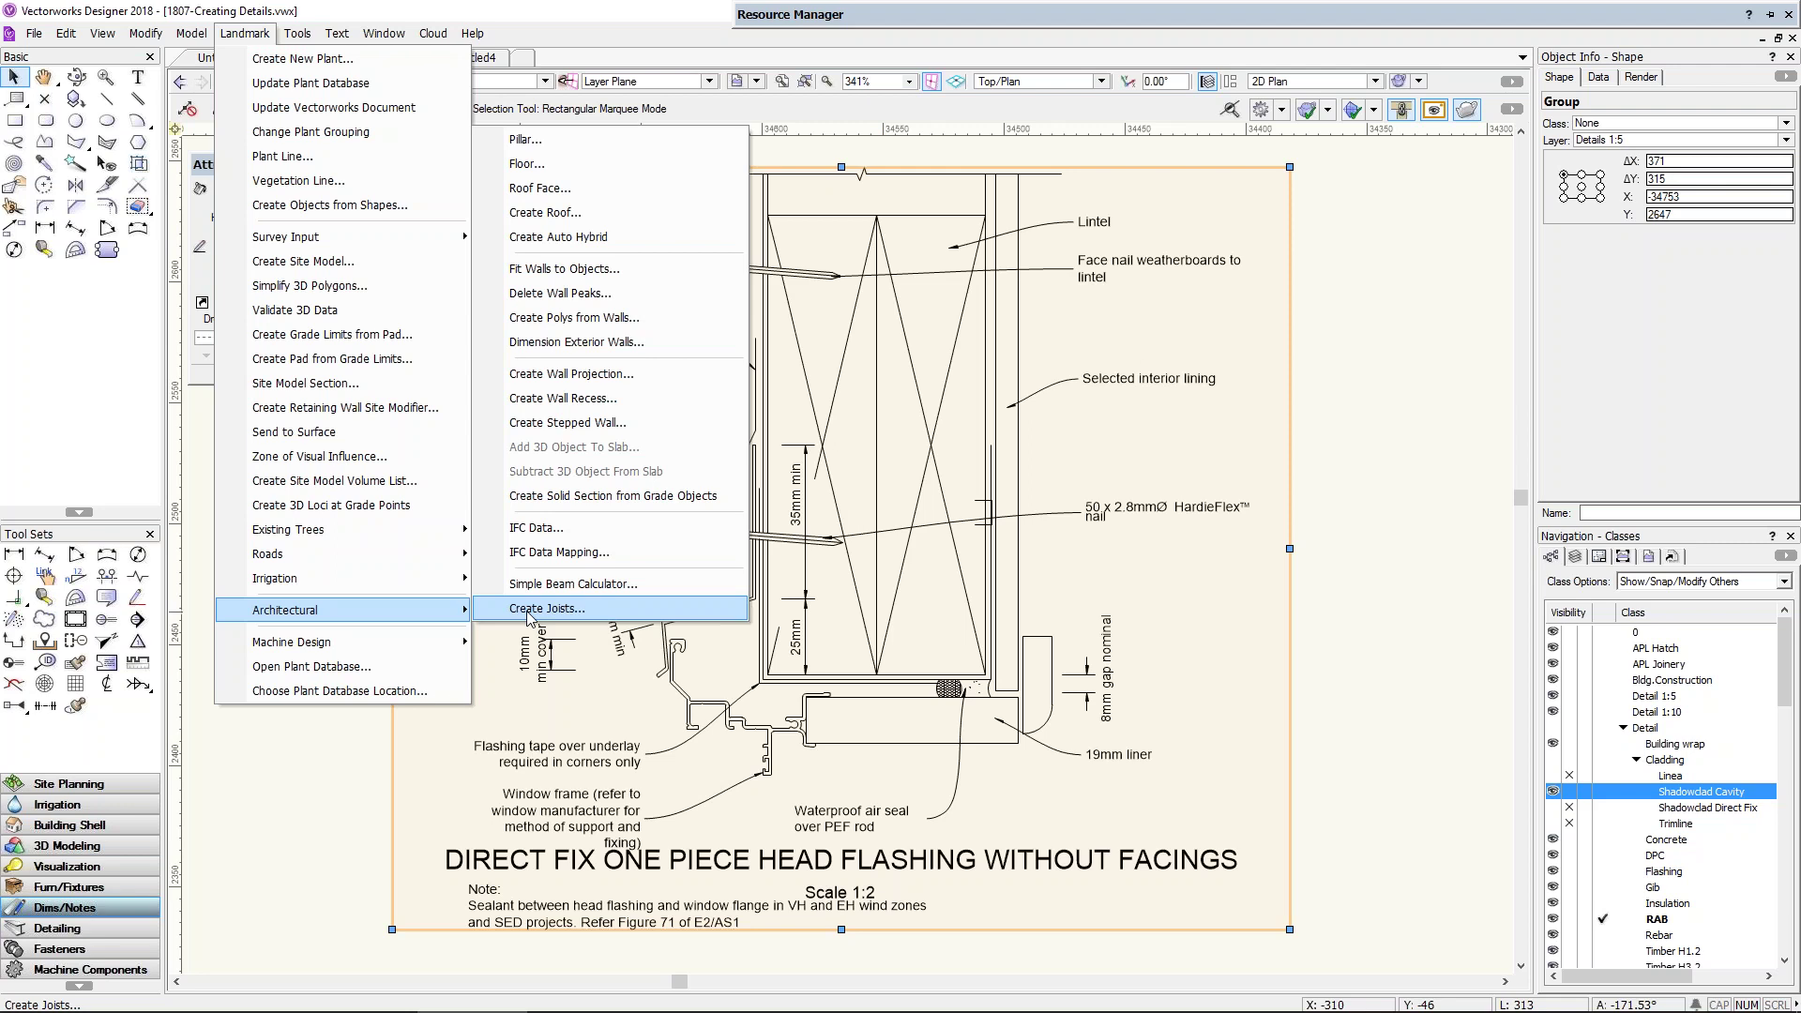
{"action": "key", "text": "Escape"}
{"action": "key", "text": "Escape"}
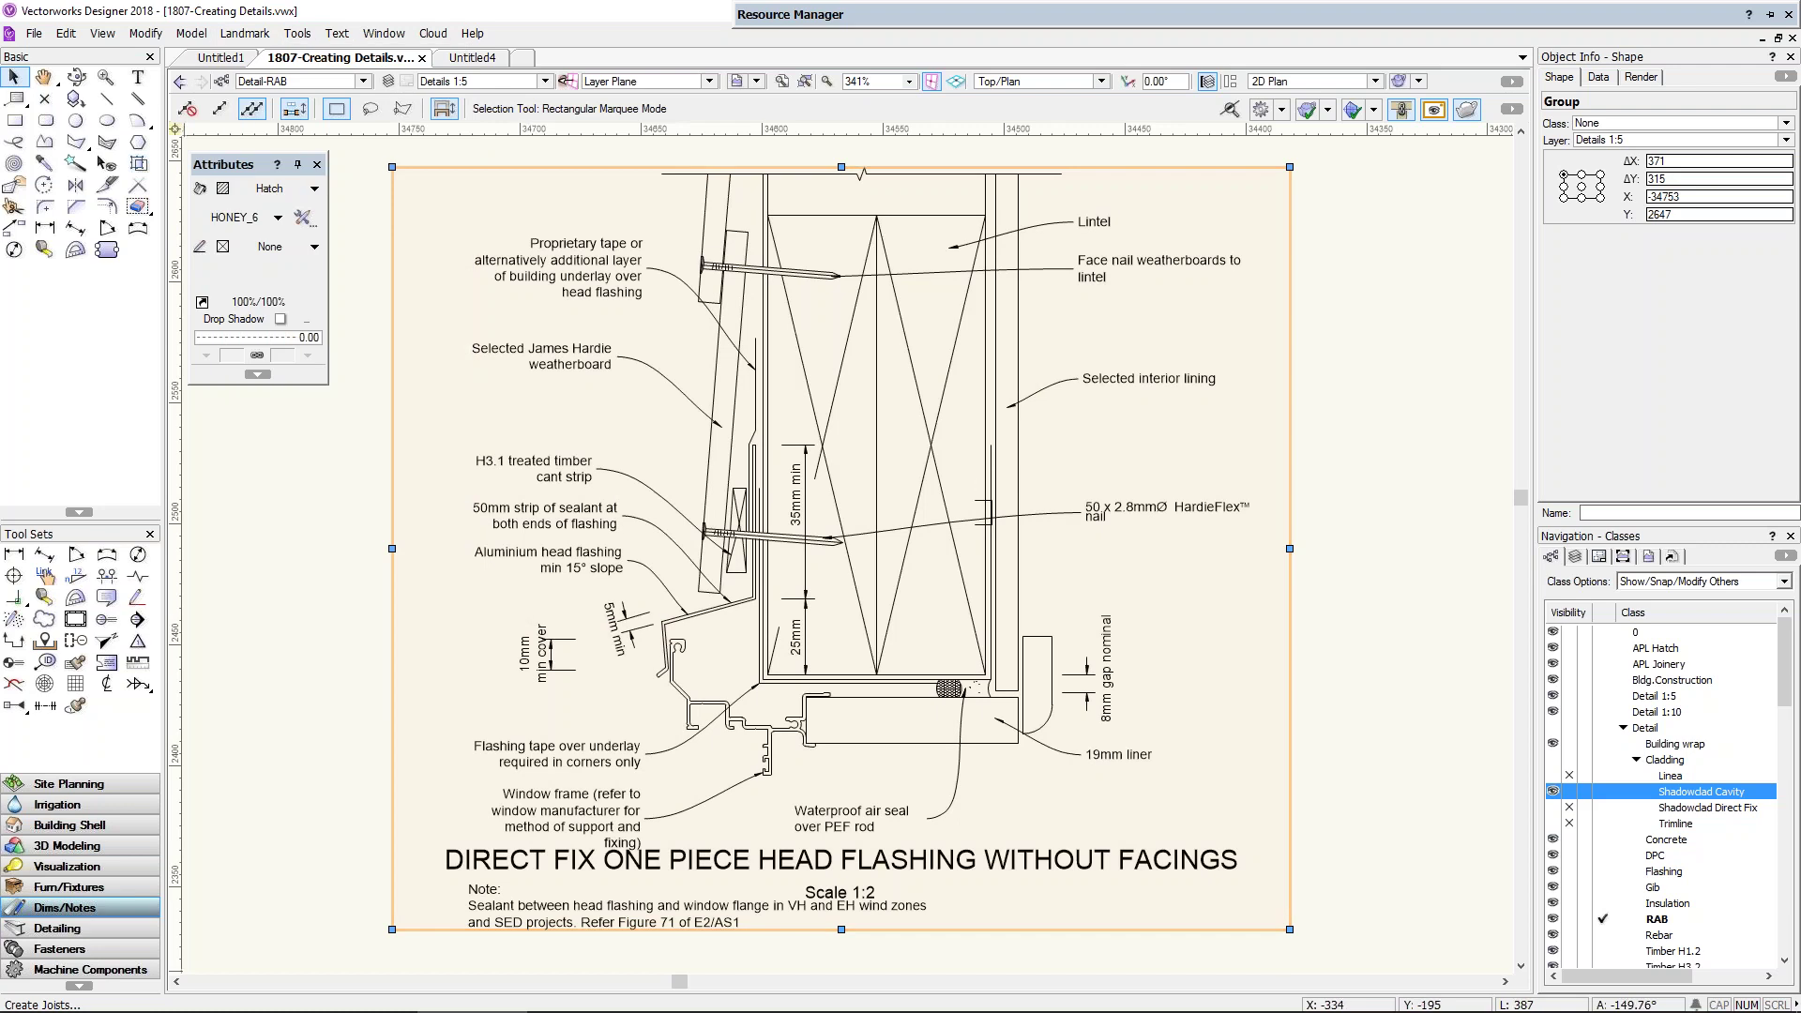
Step: Switch to Google Chrome and examine the welcome text and latest Vectorworks courses on store.archoncad.com
{"action": "key", "text": "super+Tab"}
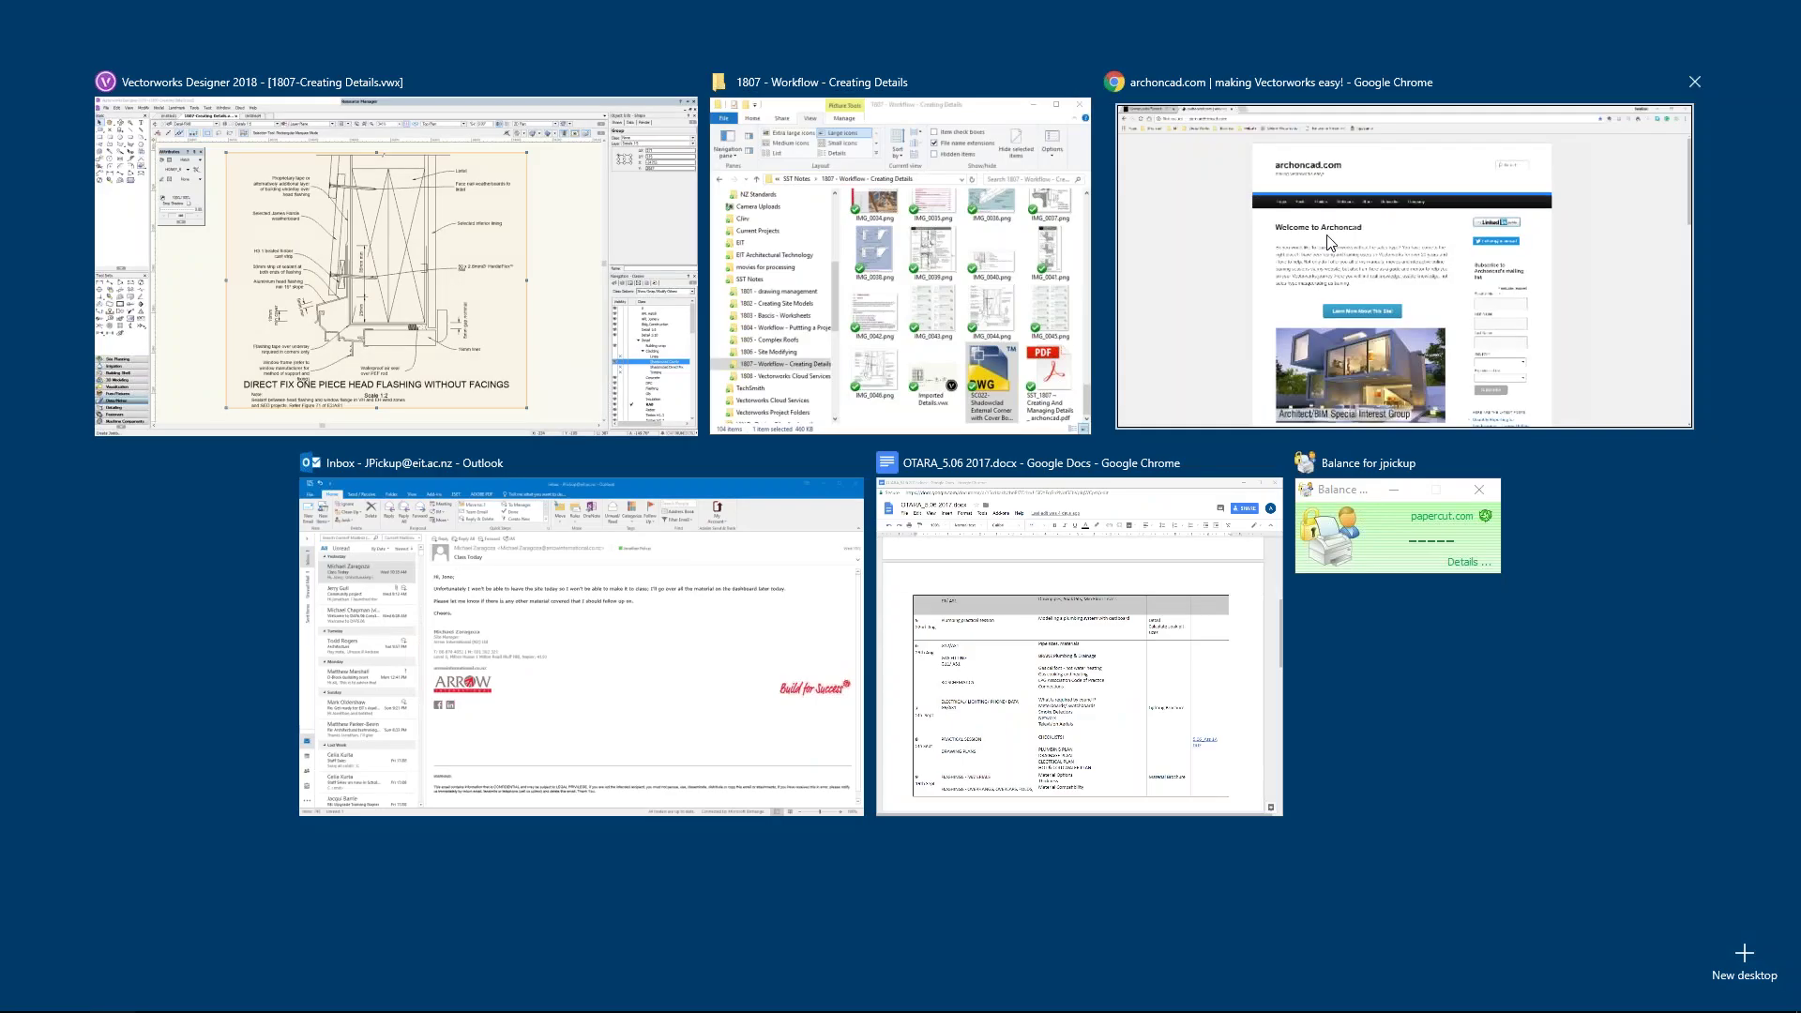
{"action": "left_click", "coordinate": [1330, 242]}
{"action": "left_click", "coordinate": [134, 15]}
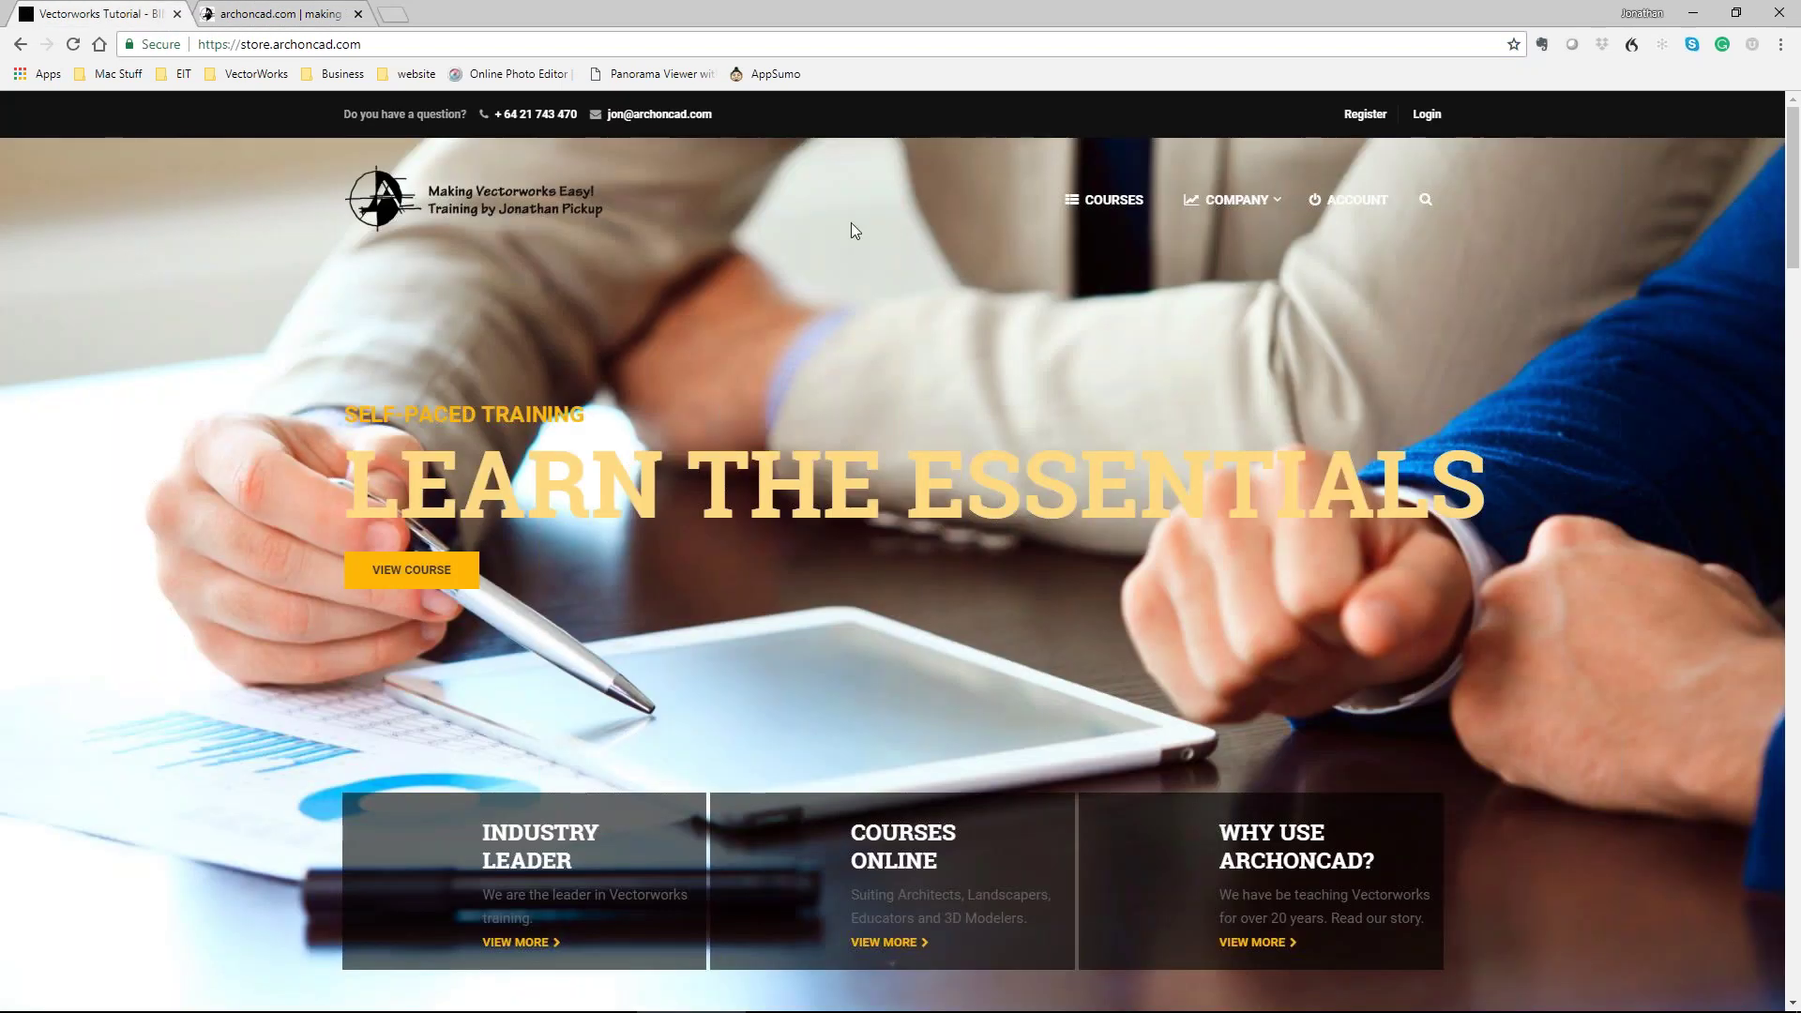
{"action": "scroll", "coordinate": [1138, 301], "scroll_direction": "down", "scroll_amount": 7}
{"action": "scroll", "coordinate": [1140, 303], "scroll_direction": "down", "scroll_amount": 6}
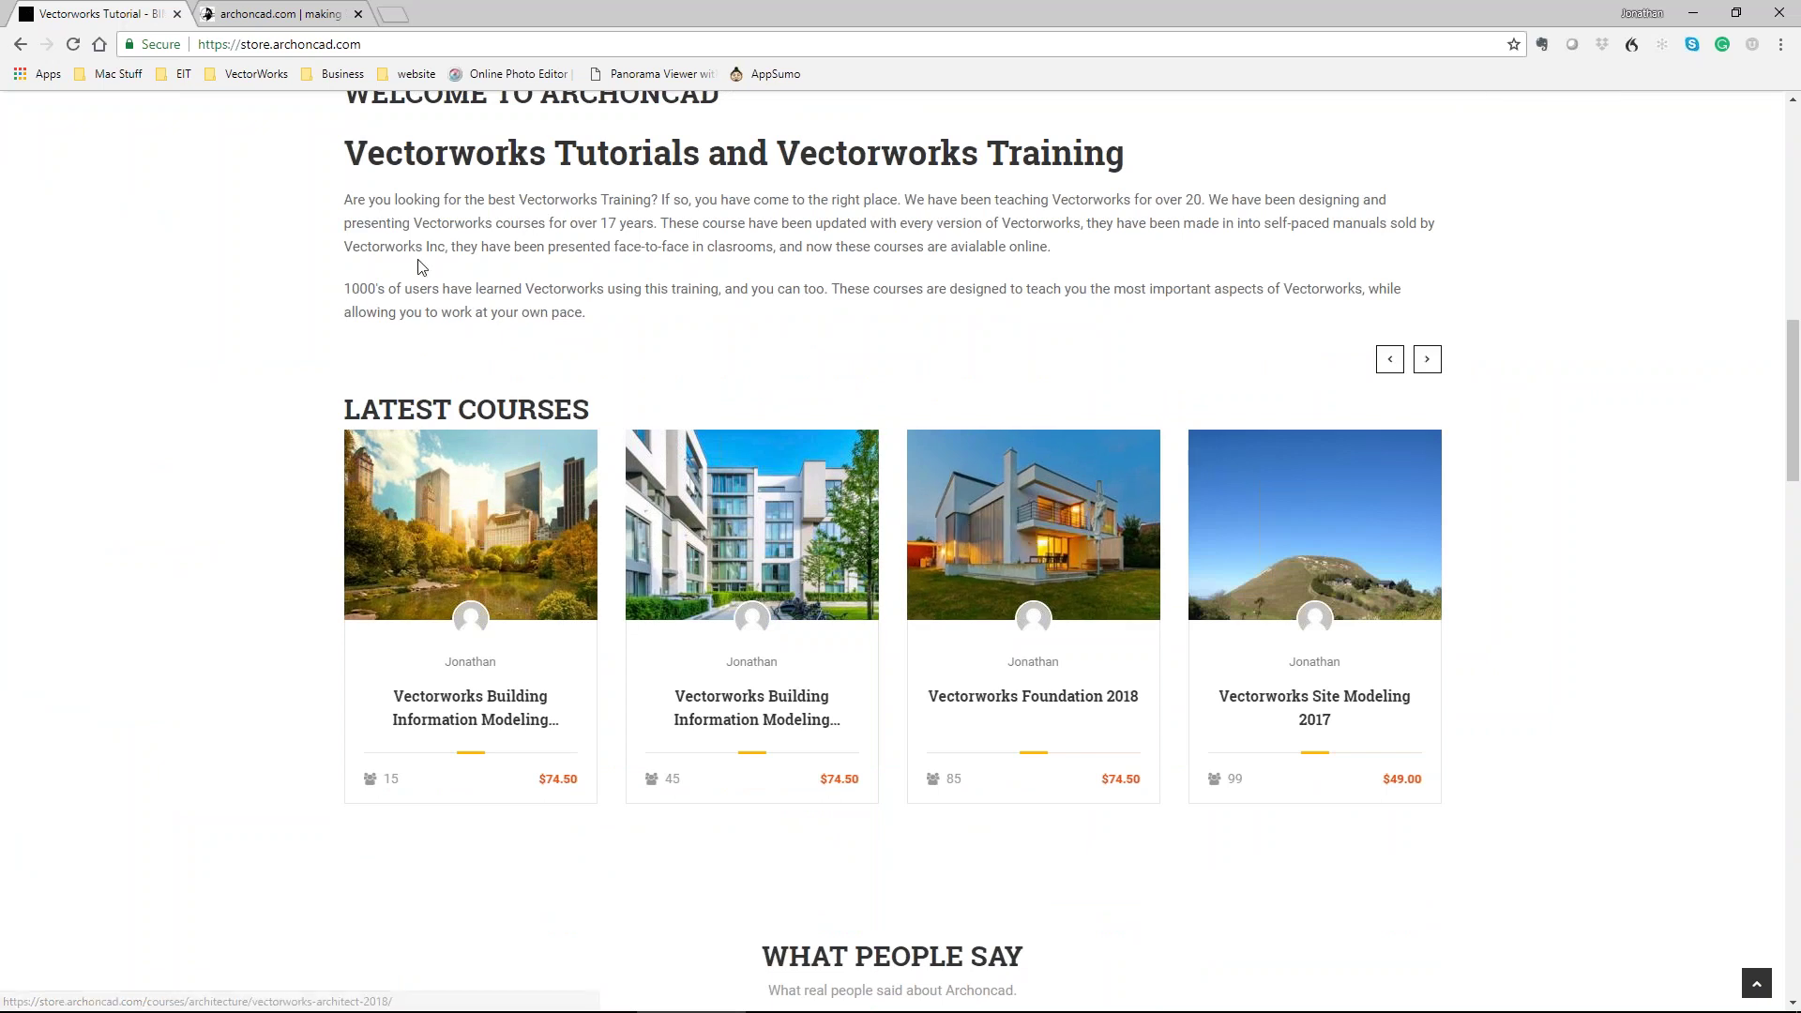
{"action": "scroll", "coordinate": [419, 265], "scroll_direction": "up", "scroll_amount": 1}
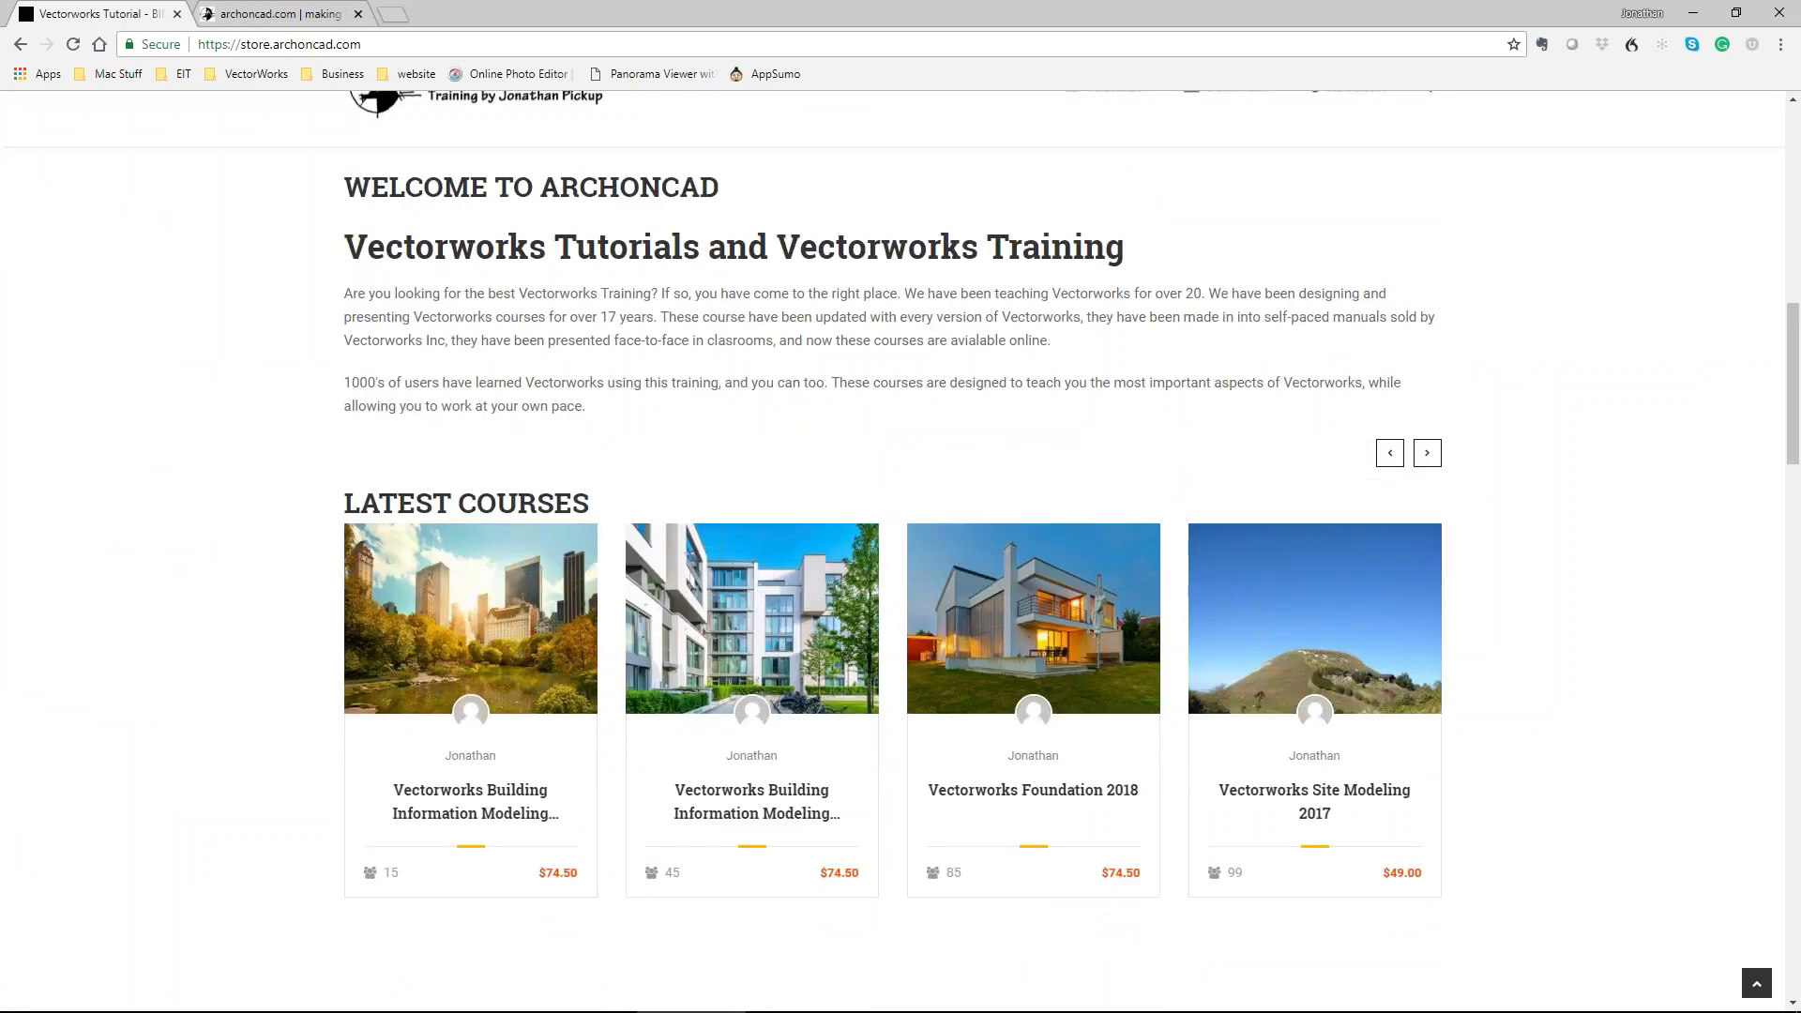
{"action": "left_click", "coordinate": [309, 15]}
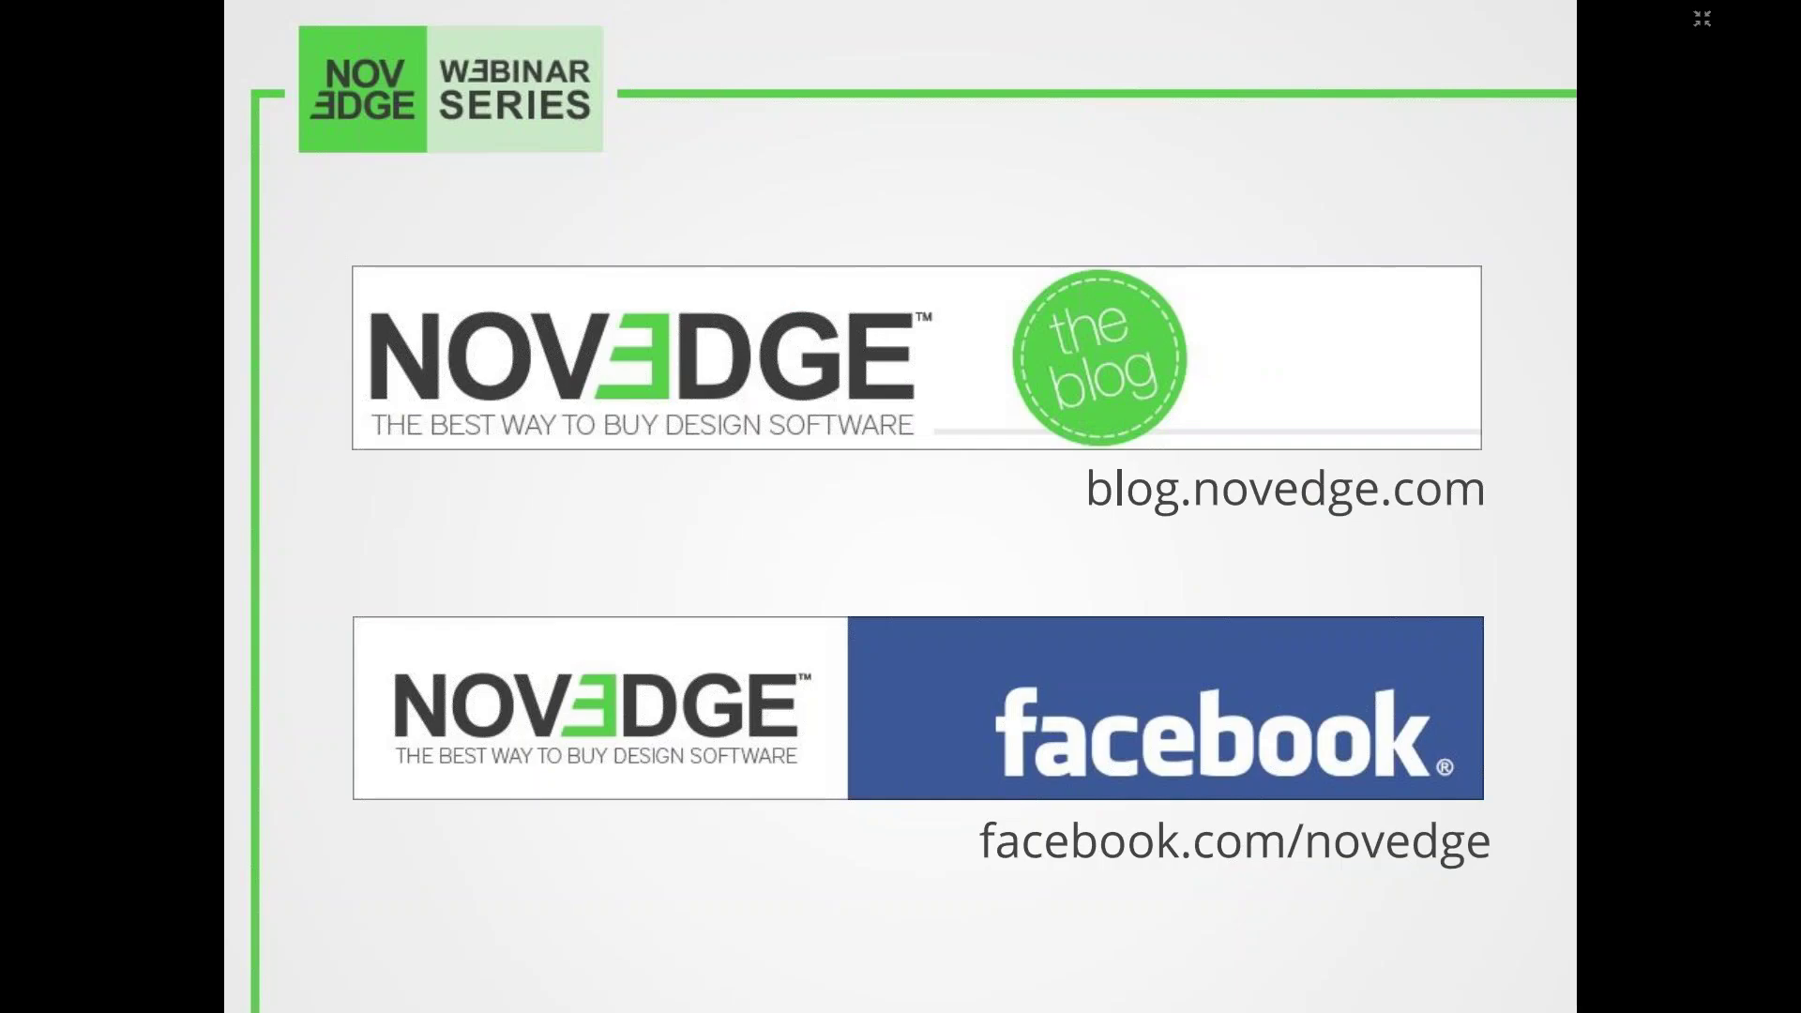
{"action": "key", "text": "Right"}
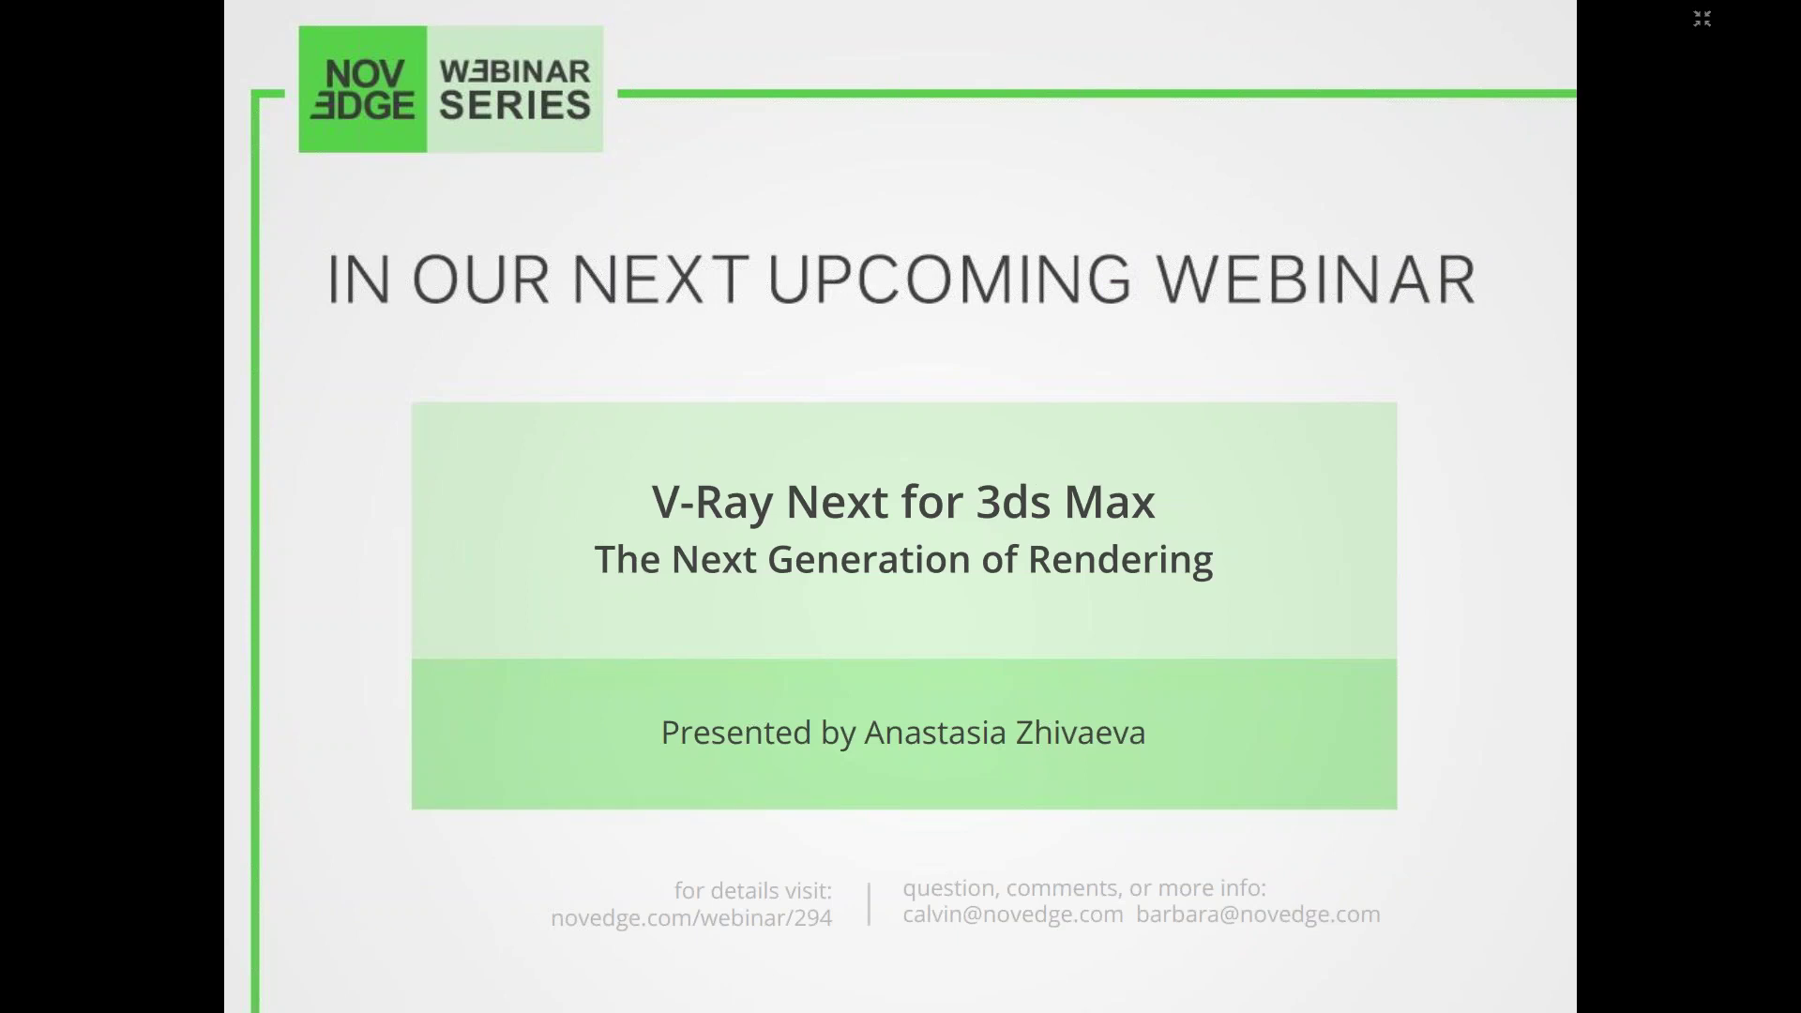
{"action": "key", "text": "Right"}
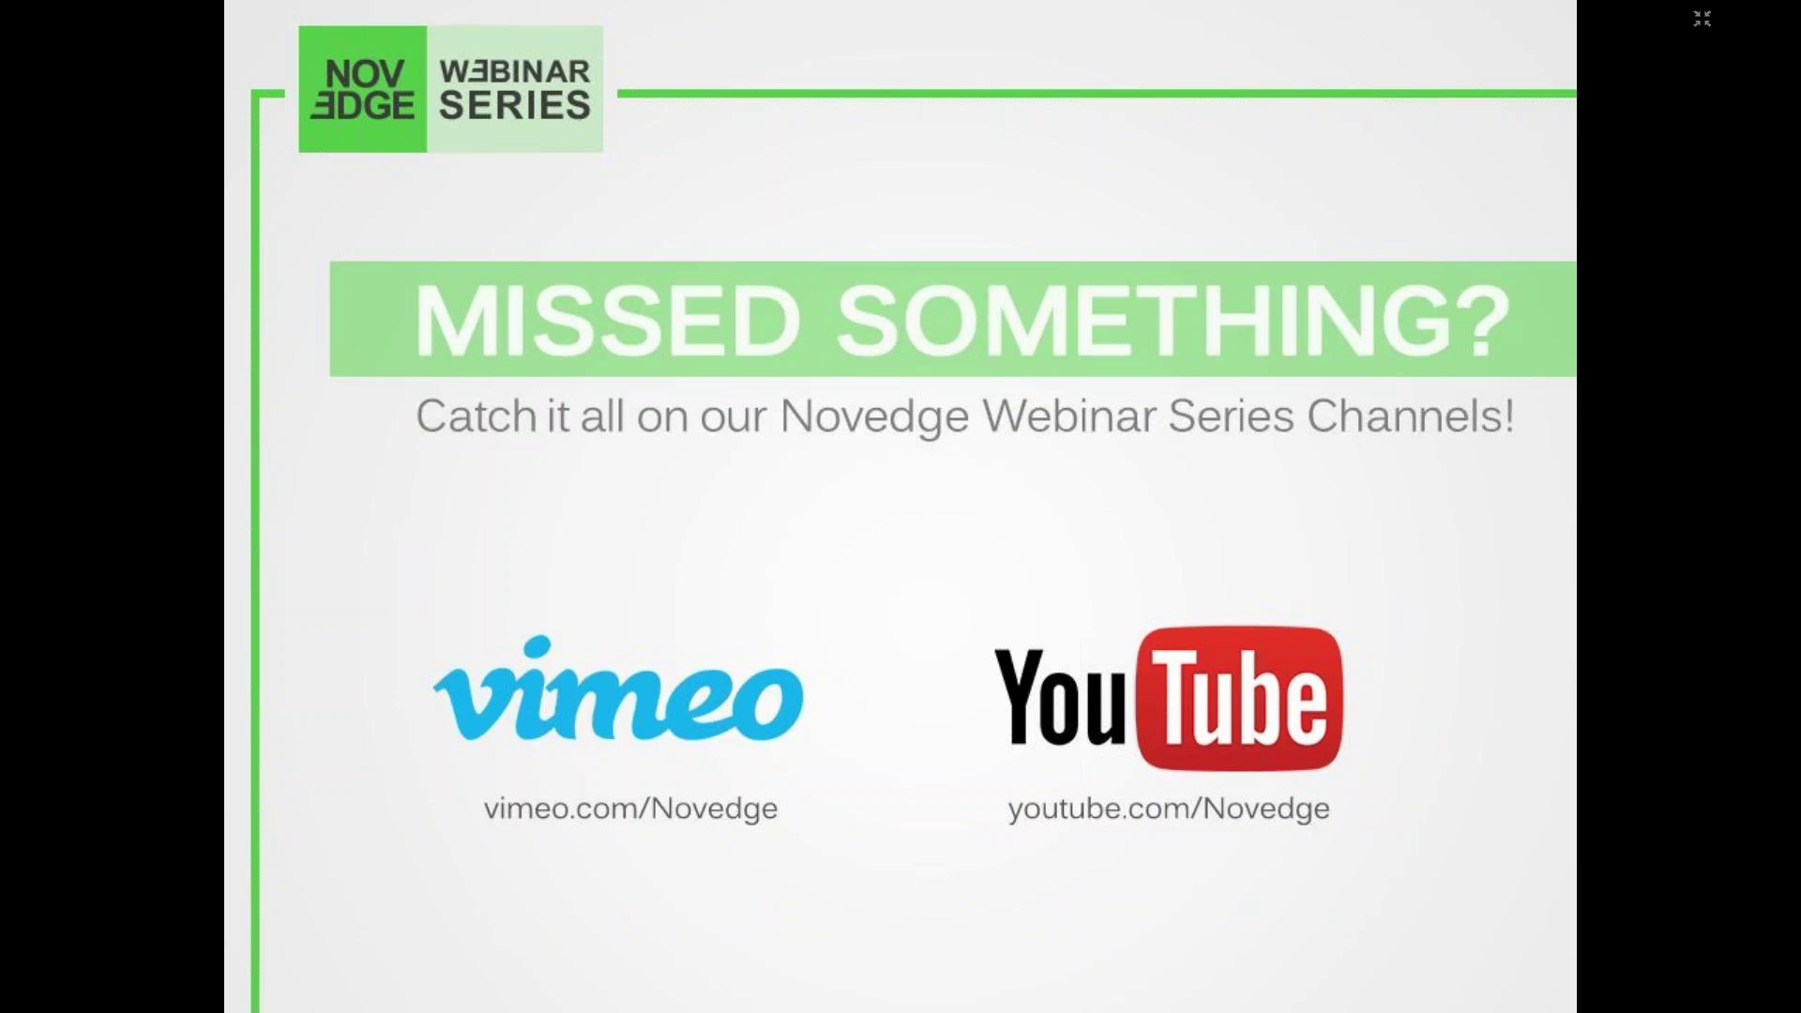